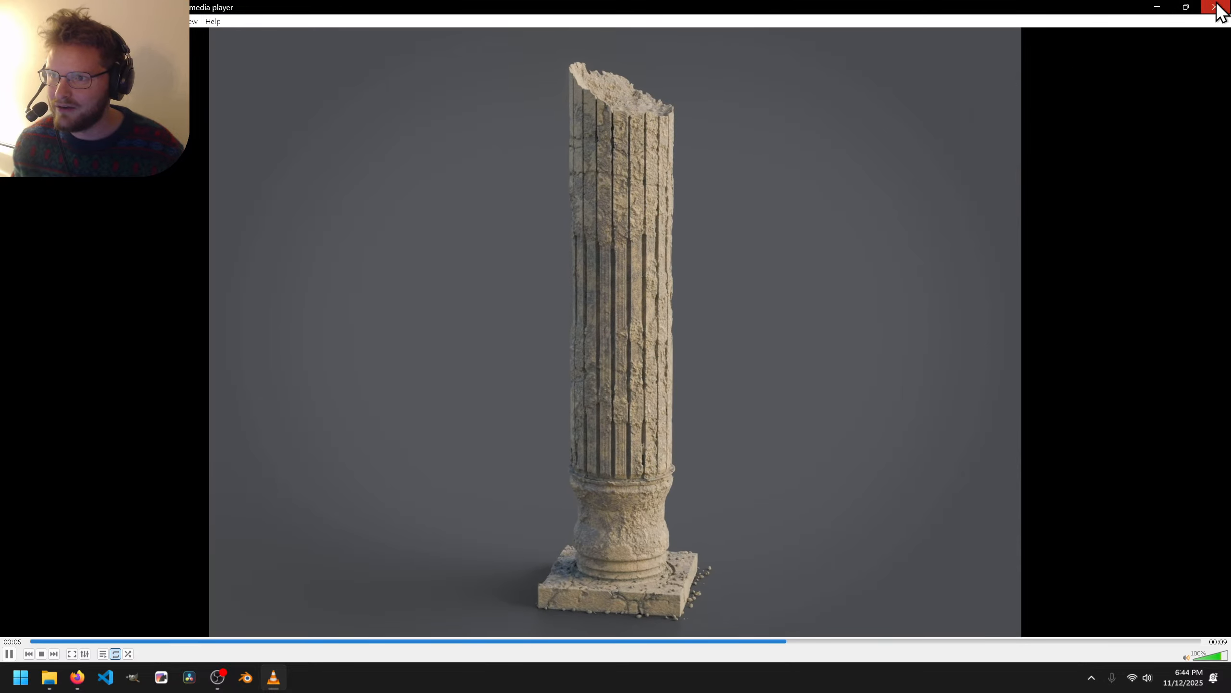
Close the monument render and check the 2025 prompt list image shows day 13 is Cabin.
click(1216, 6)
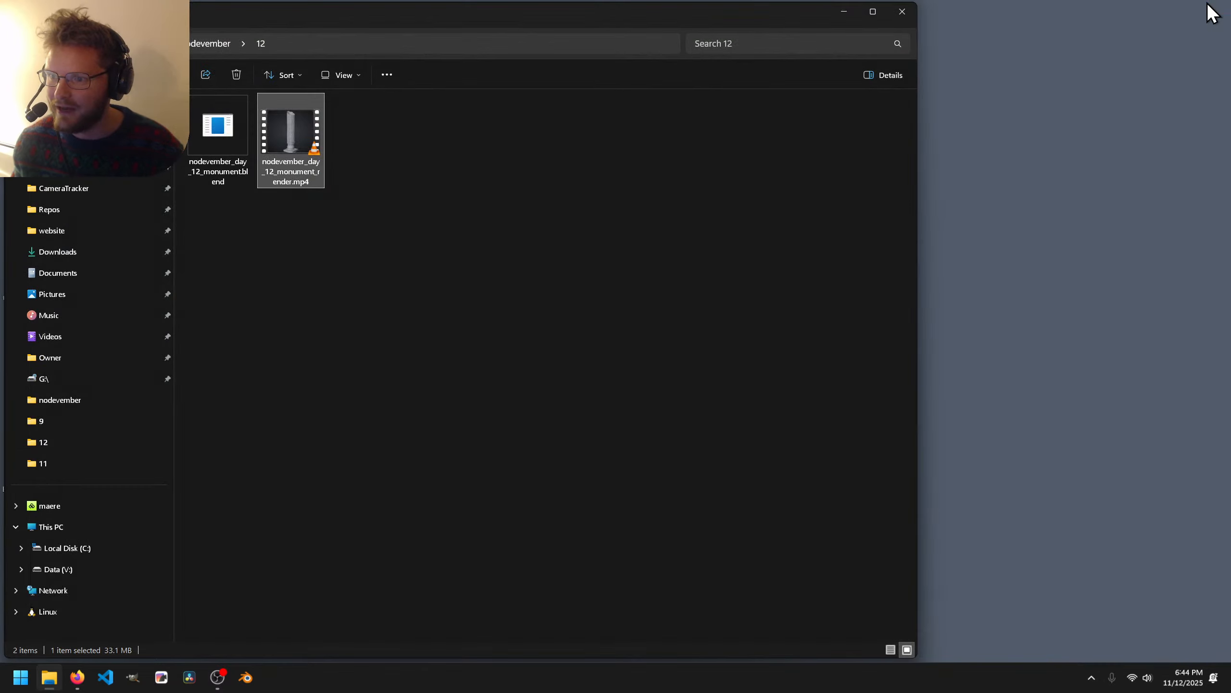
click(204, 43)
double_click(387, 213)
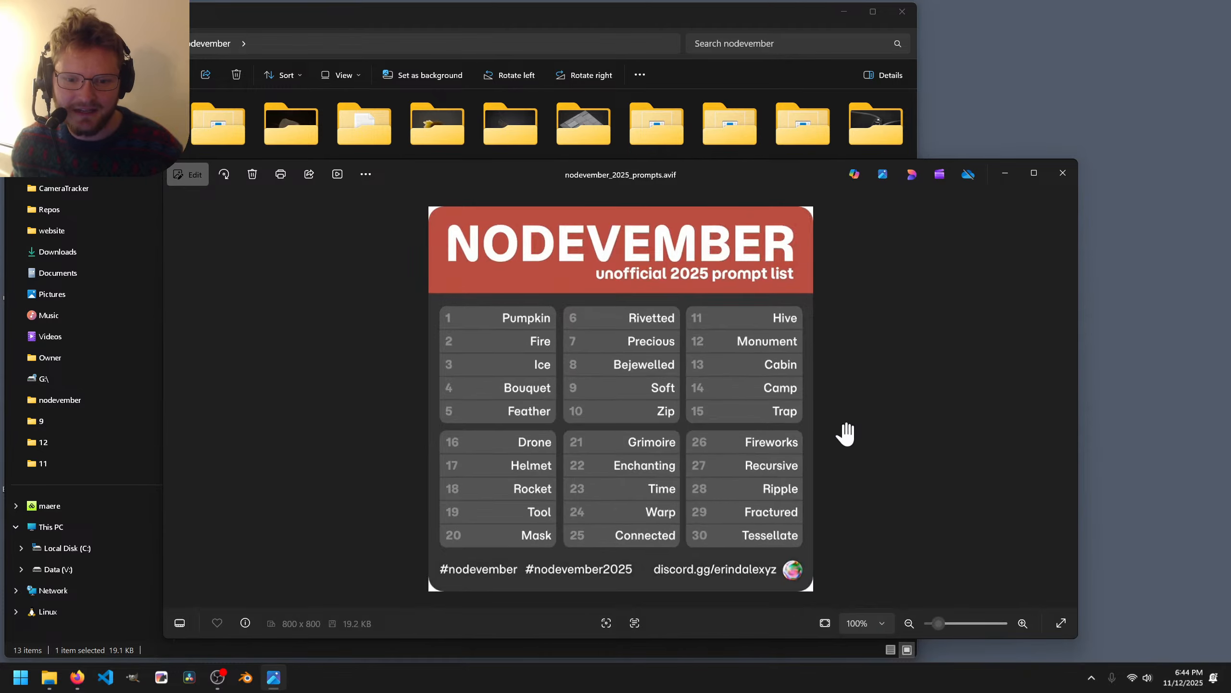
scroll(871, 358, up, 6)
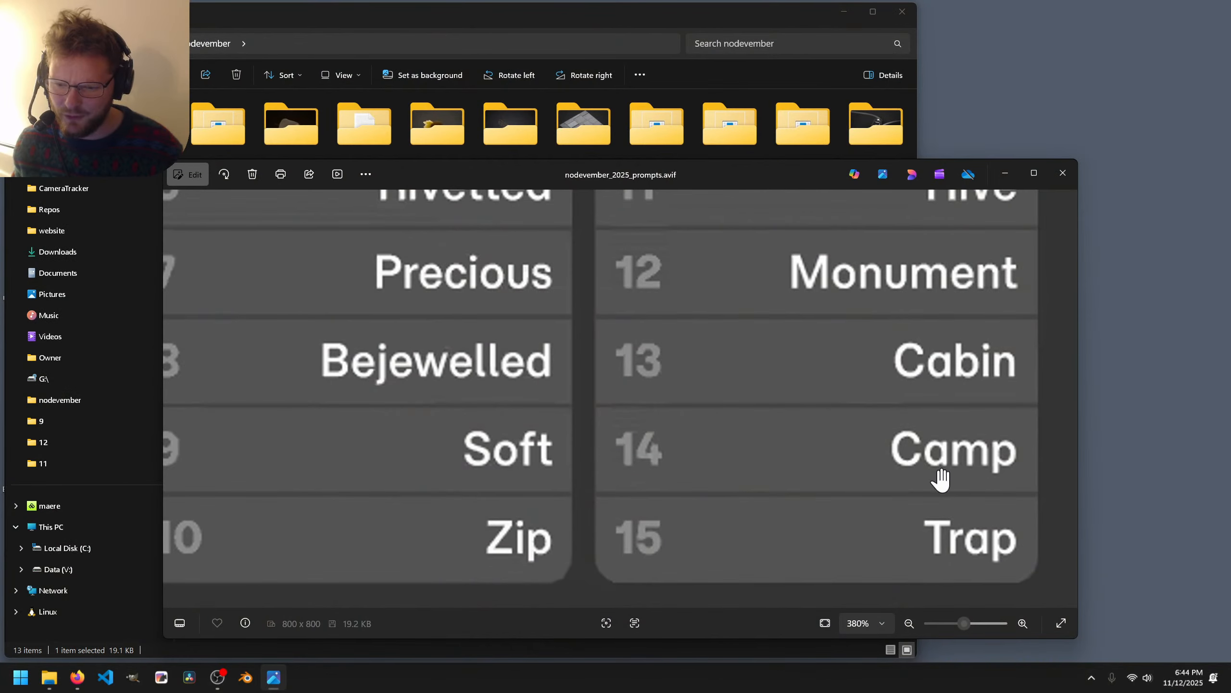
click(1066, 173)
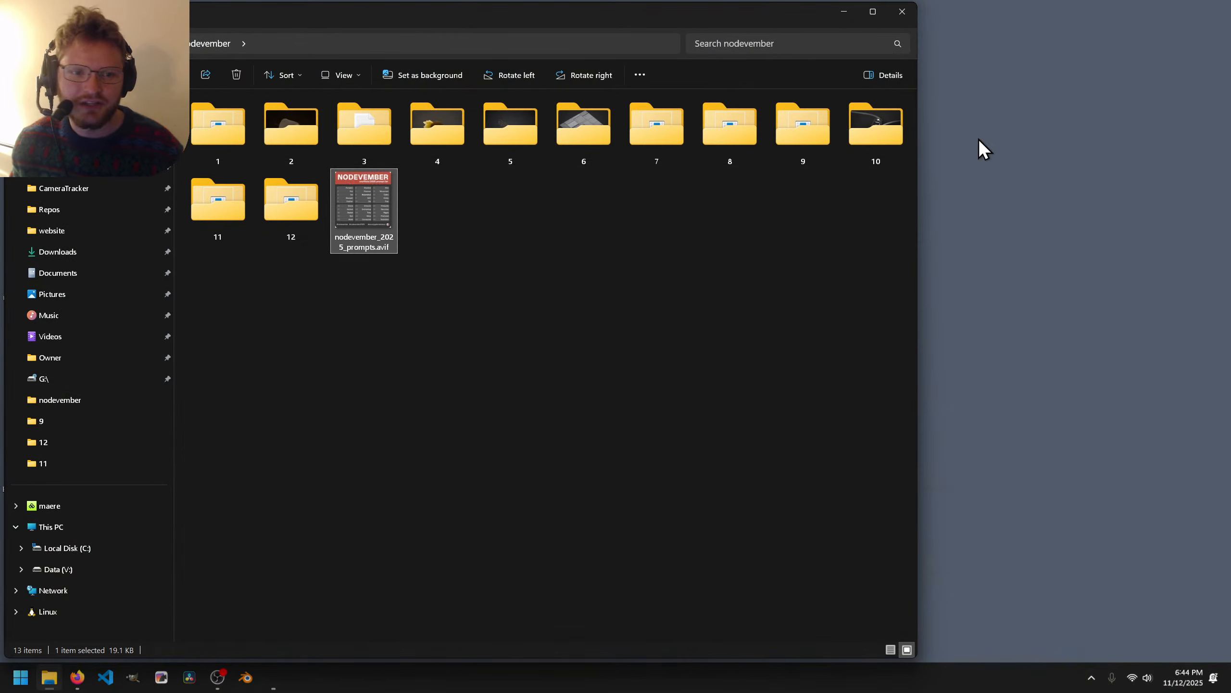
Flip between the bark-covered log and tree trunk reference images, then close Photos.
click(902, 11)
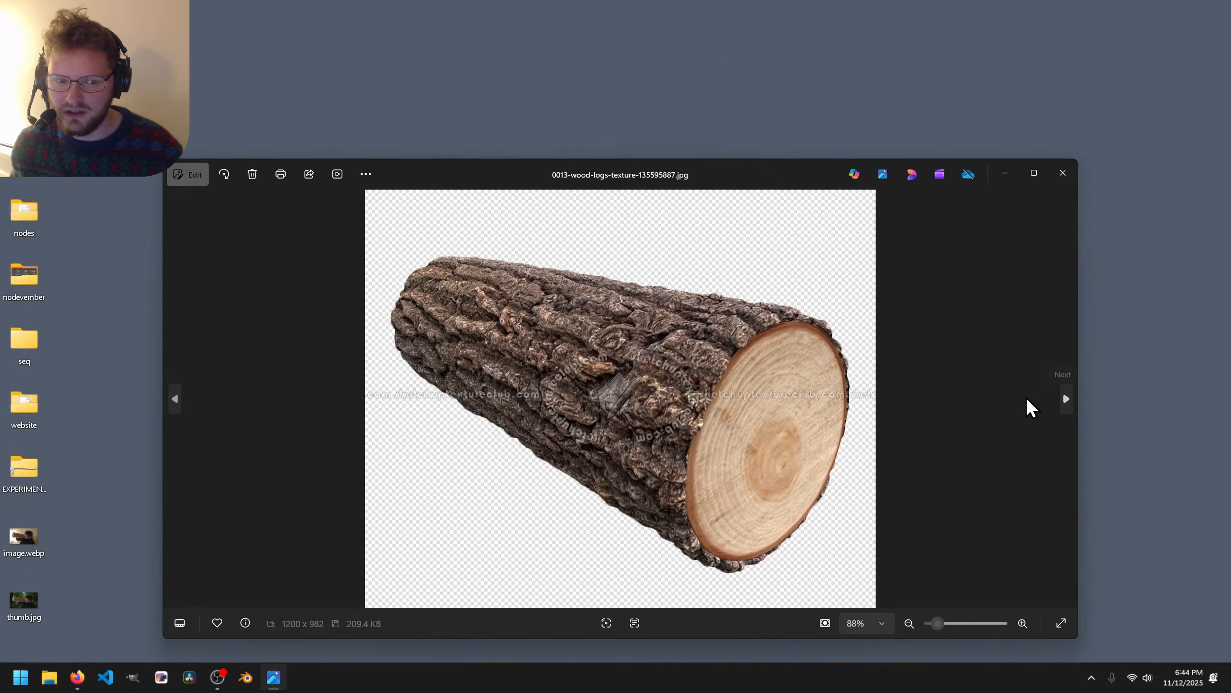
click(1064, 398)
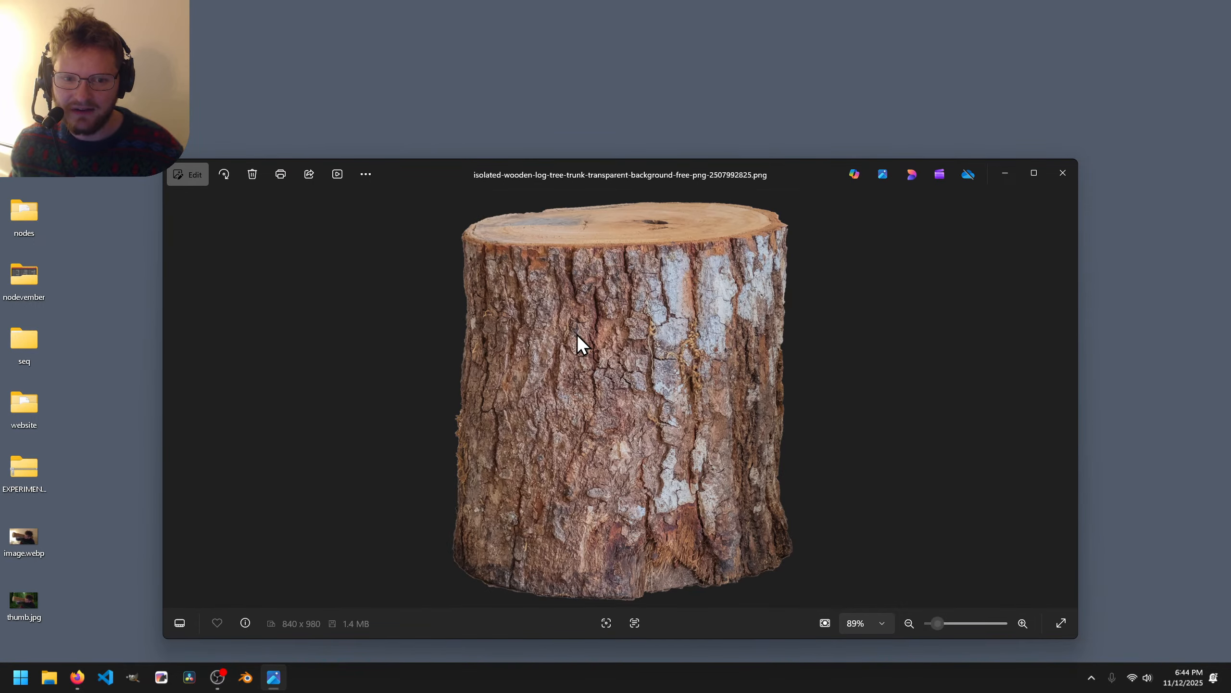
click(176, 399)
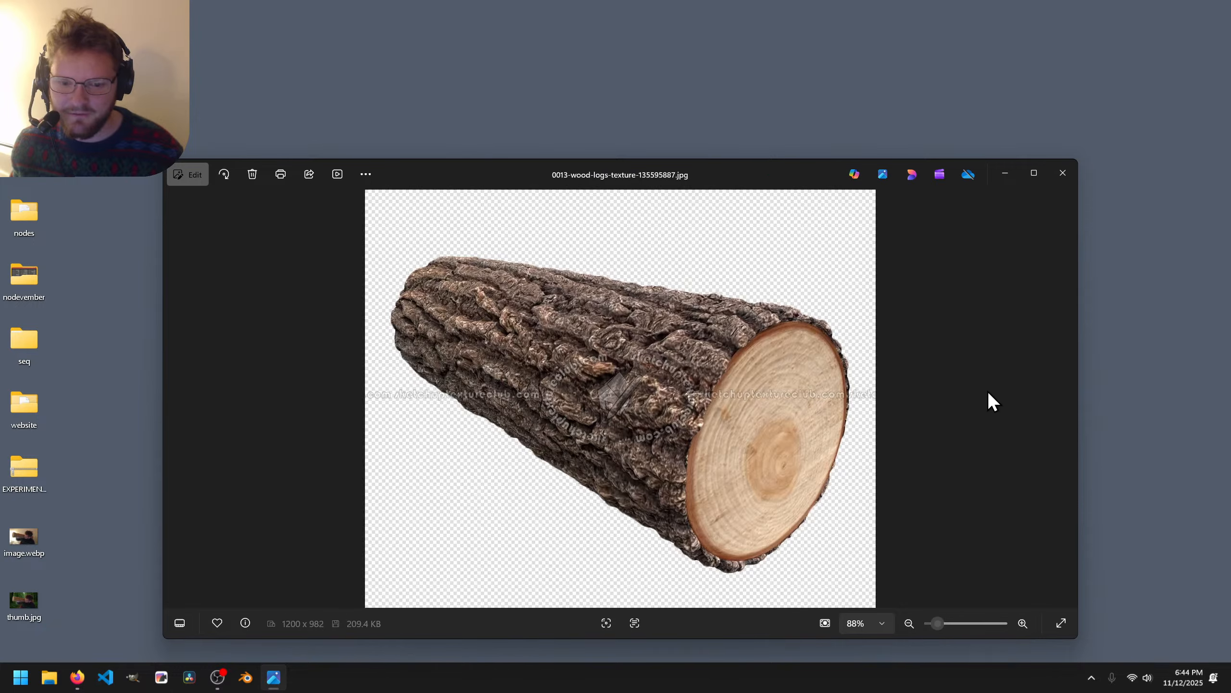
click(1065, 400)
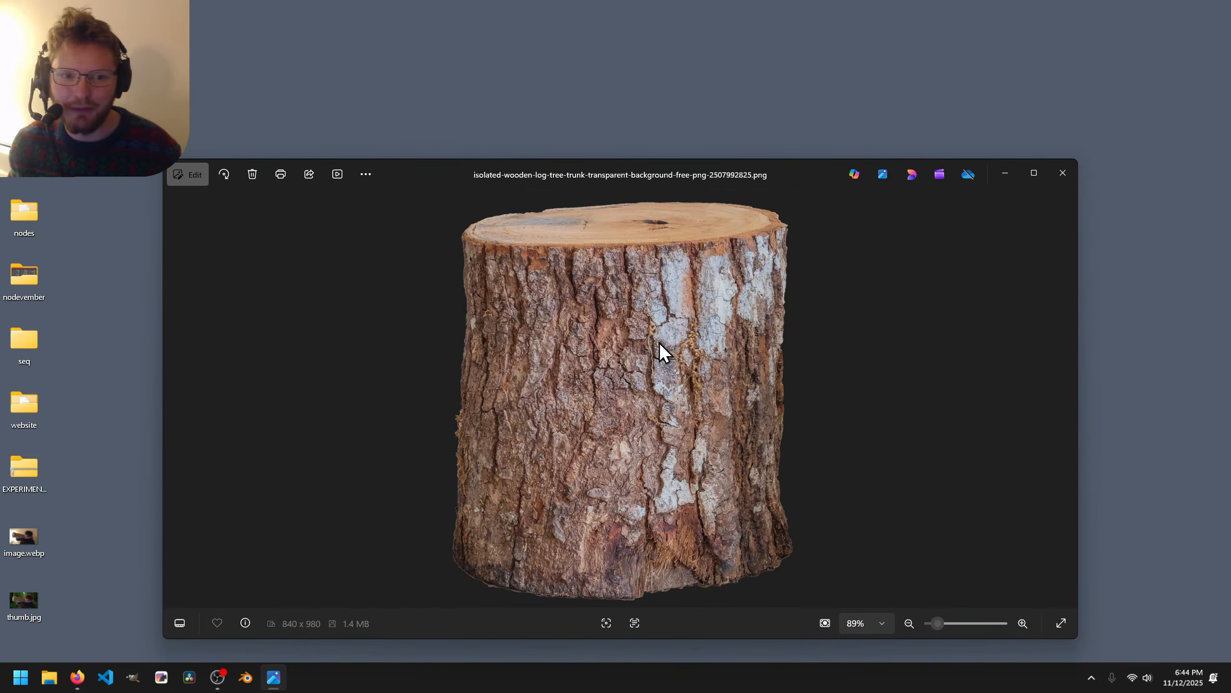
click(1062, 173)
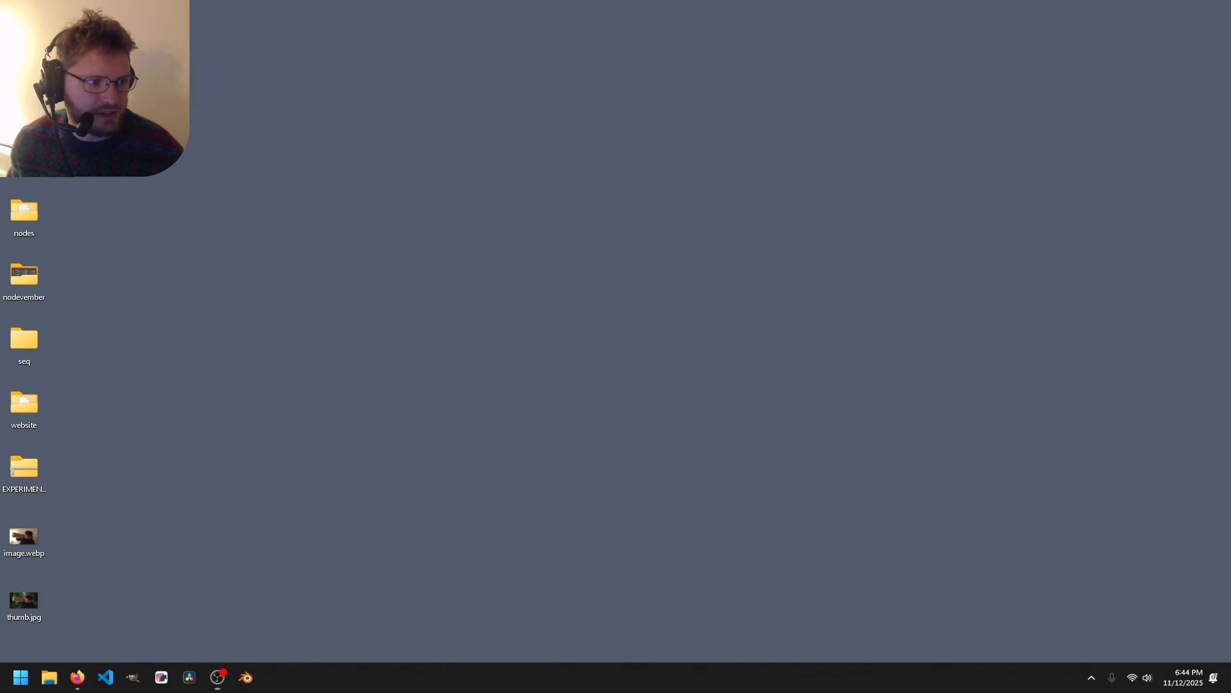
click(49, 677)
Launch Blender 5.0 beta from its release folder and dismiss the splash screen.
click(215, 191)
double_click(215, 191)
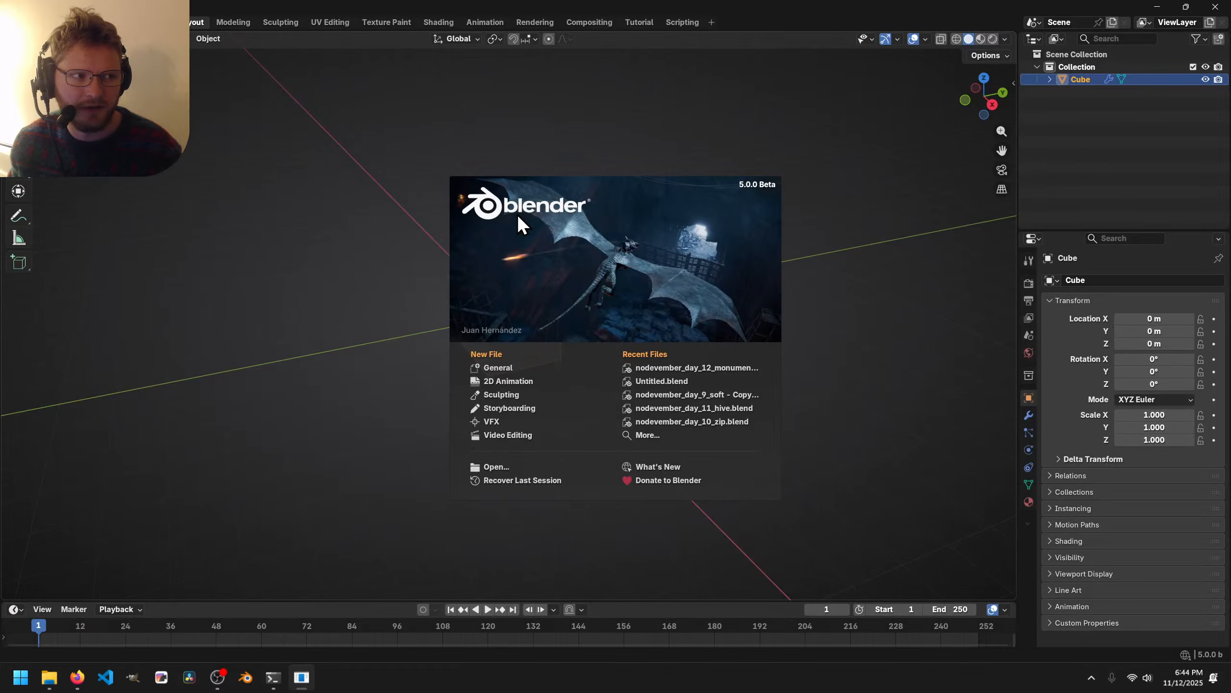
click(376, 196)
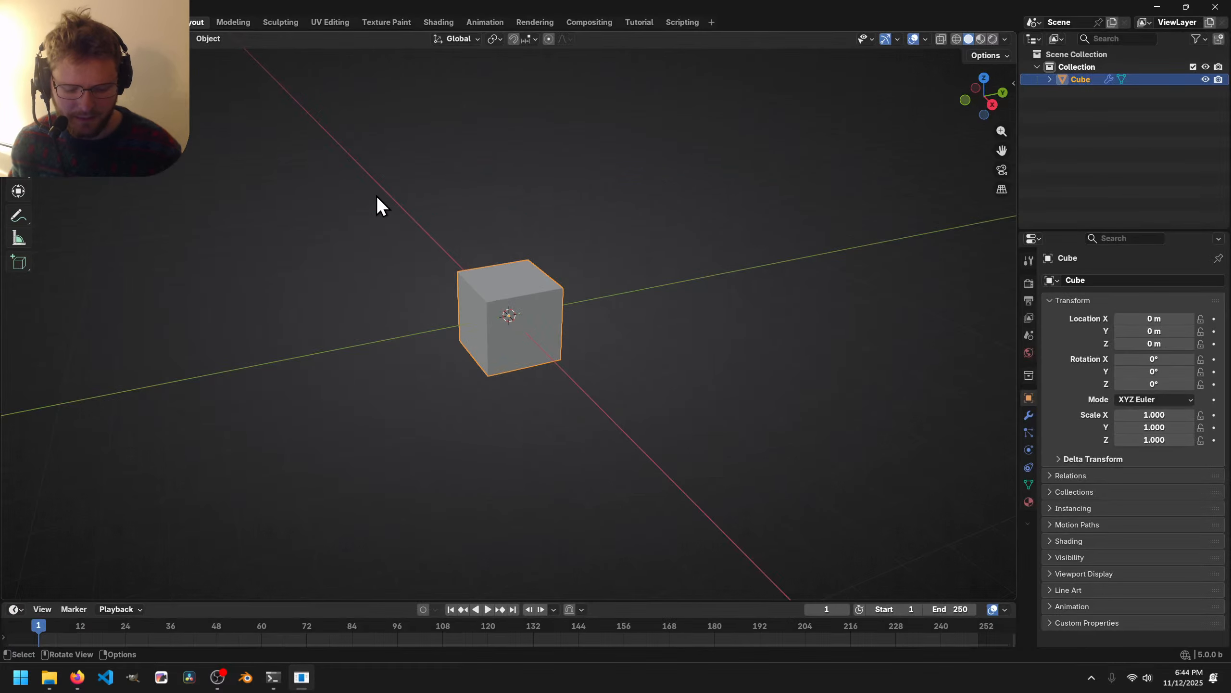
Save the scene as nodevember_day_13_cabin.blend in a new folder 13 inside nodevember.
key(ctrl+s)
click(343, 89)
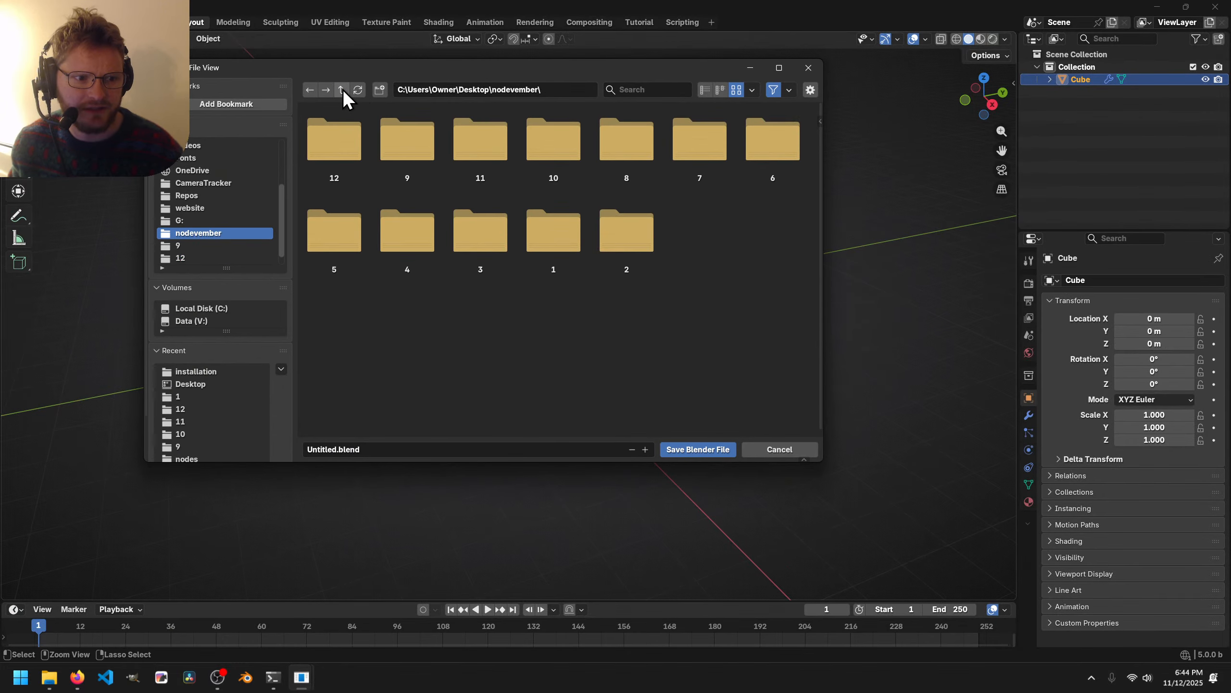
click(380, 89)
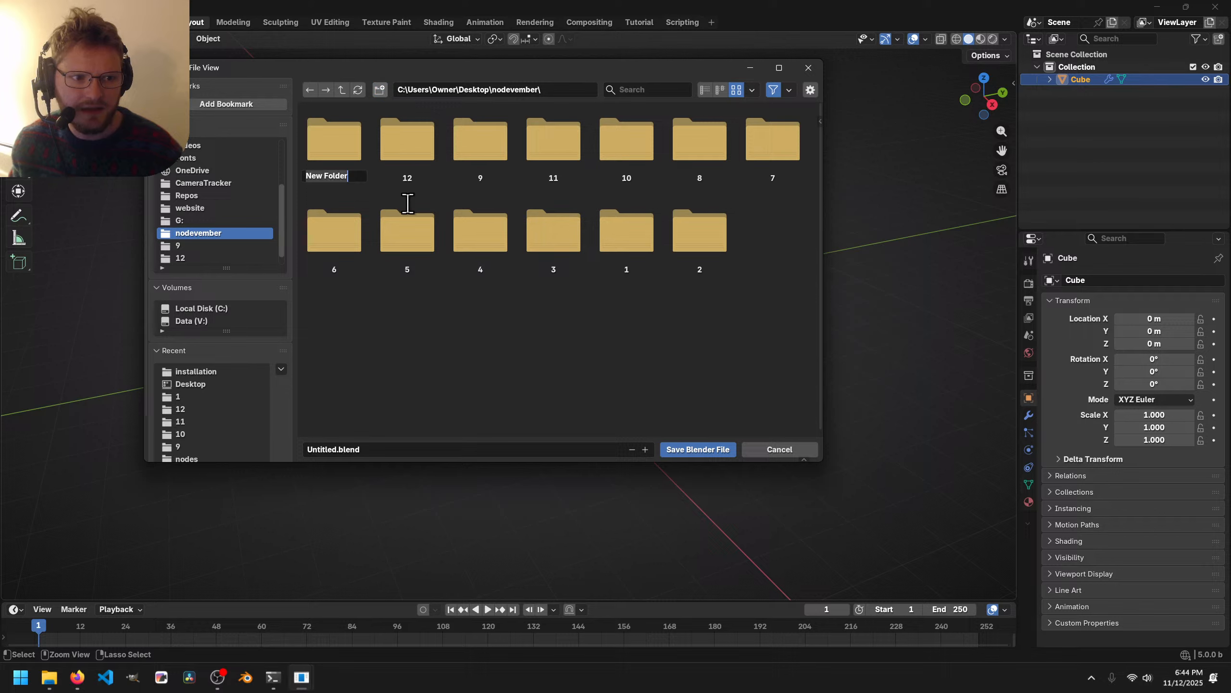
text(13)
key(Return)
double_click(319, 148)
click(322, 450)
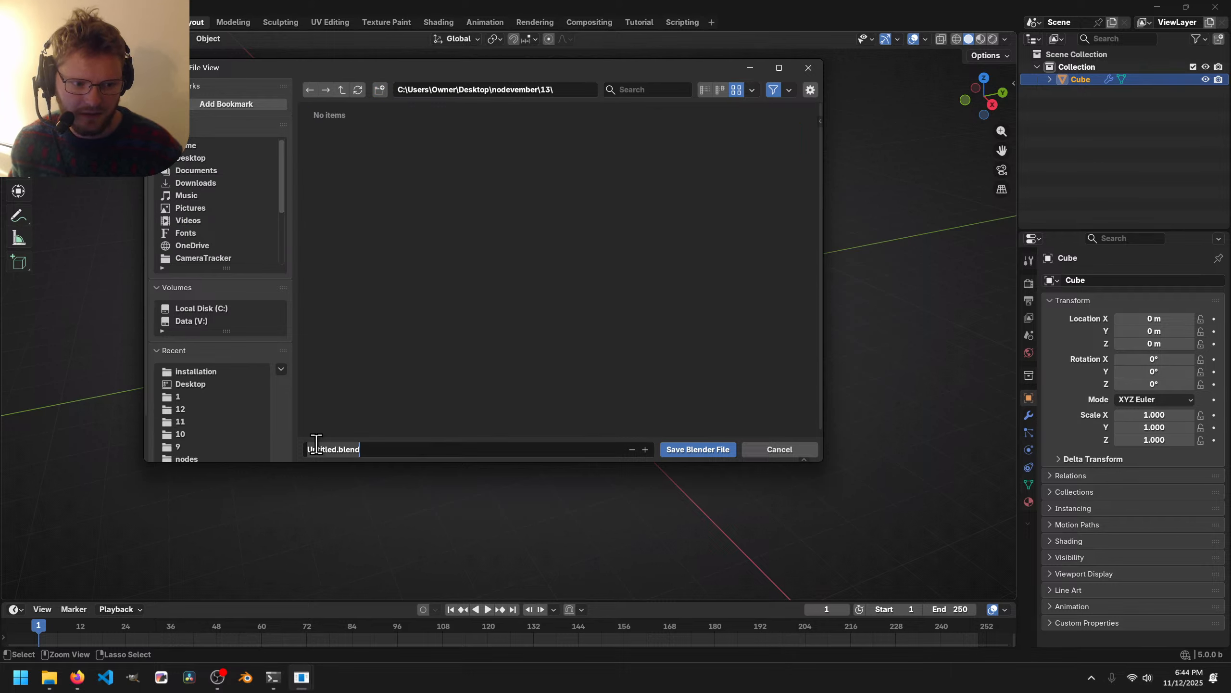
text(nodeve)
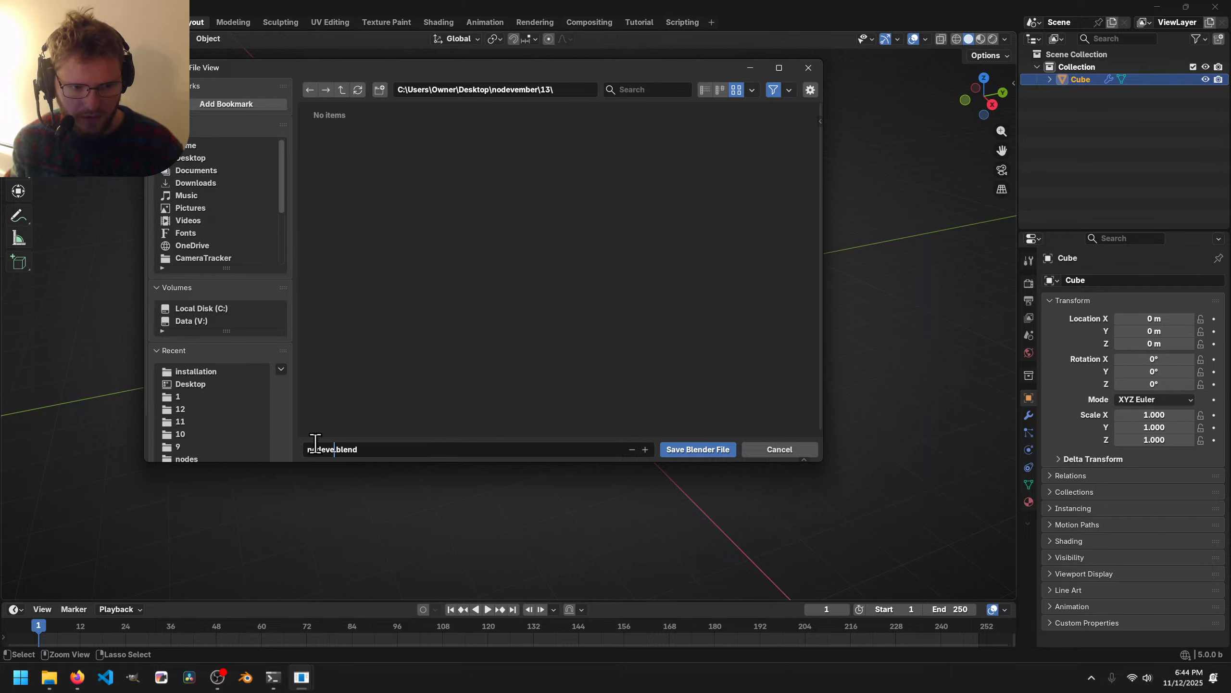
text(mber_day_)
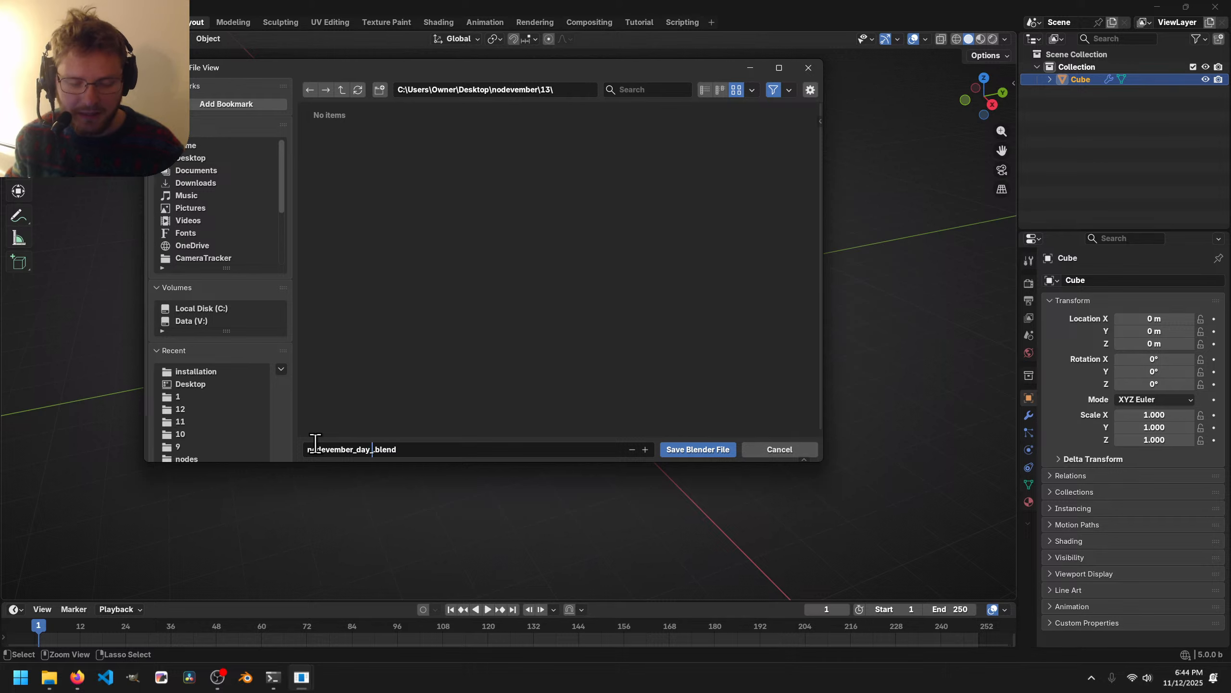
text(13_cabin)
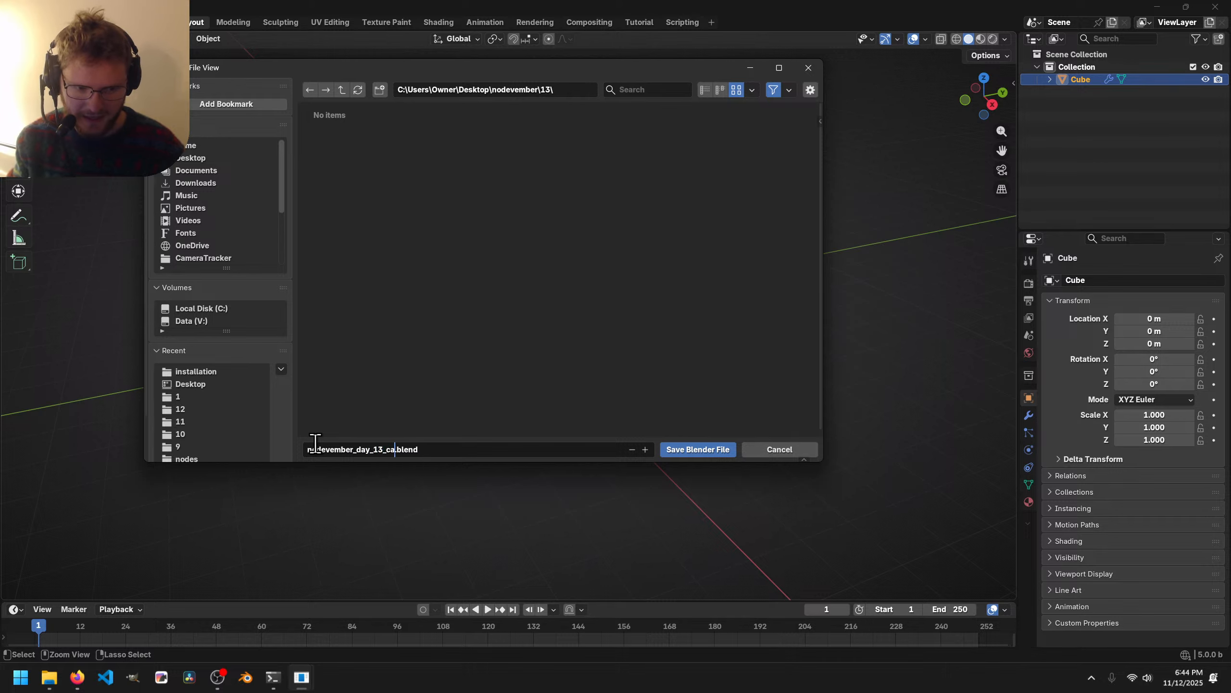
key(Return)
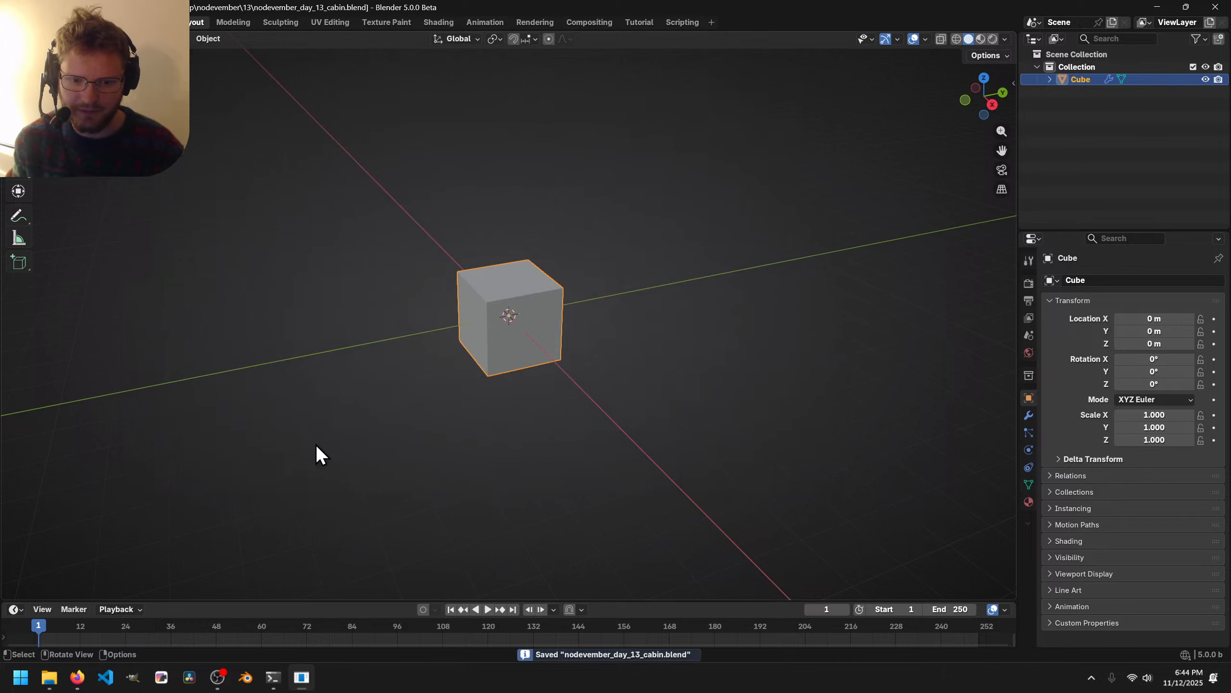
Delete the default cube, switch to the Tutorial workspace and split the 3D view side by side.
key(x)
click(509, 304)
click(635, 23)
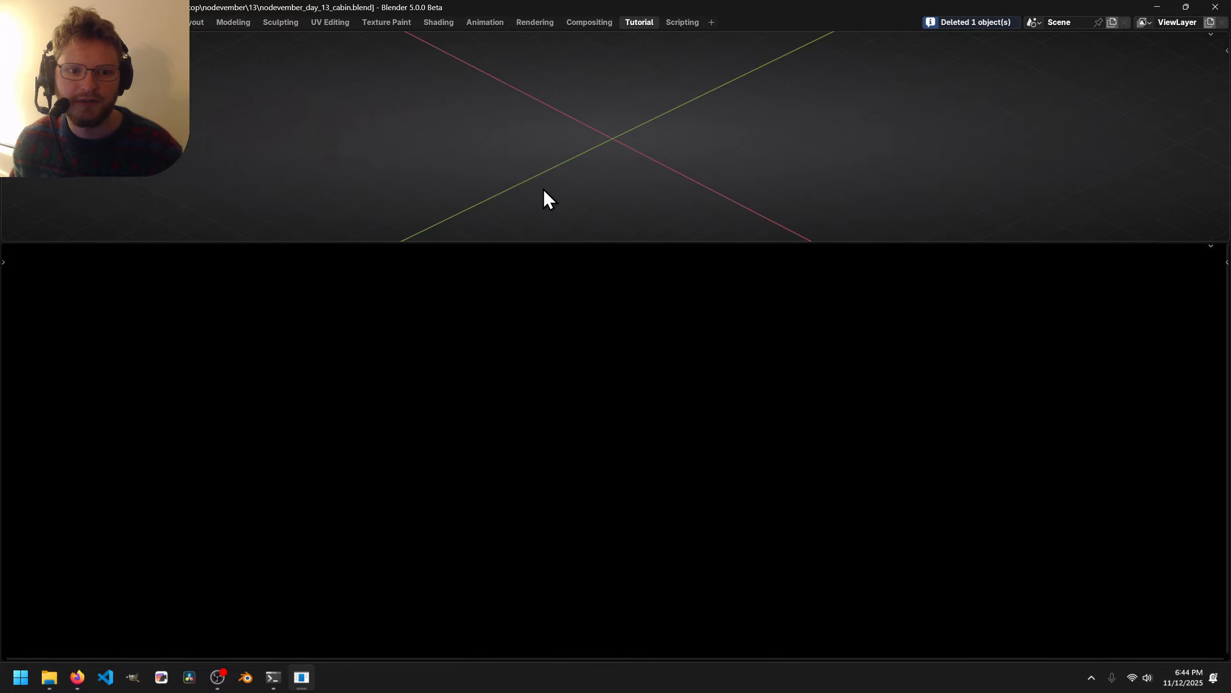
drag(1030, 241, 1091, 356)
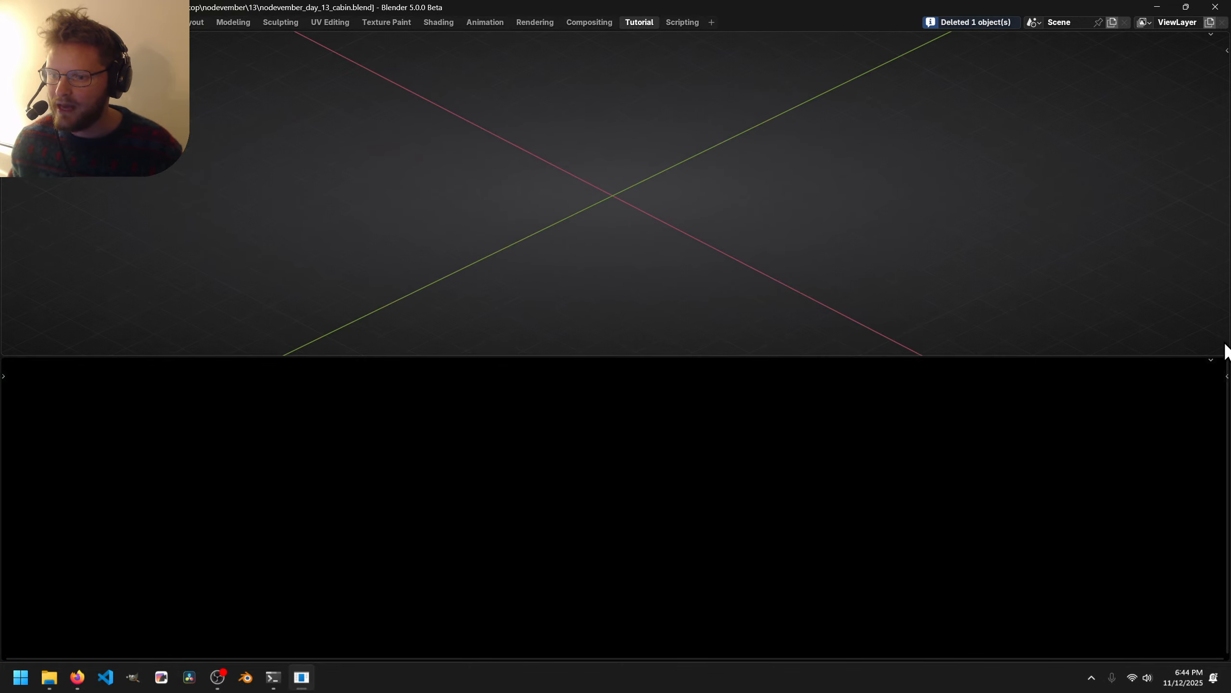
drag(1225, 354, 839, 161)
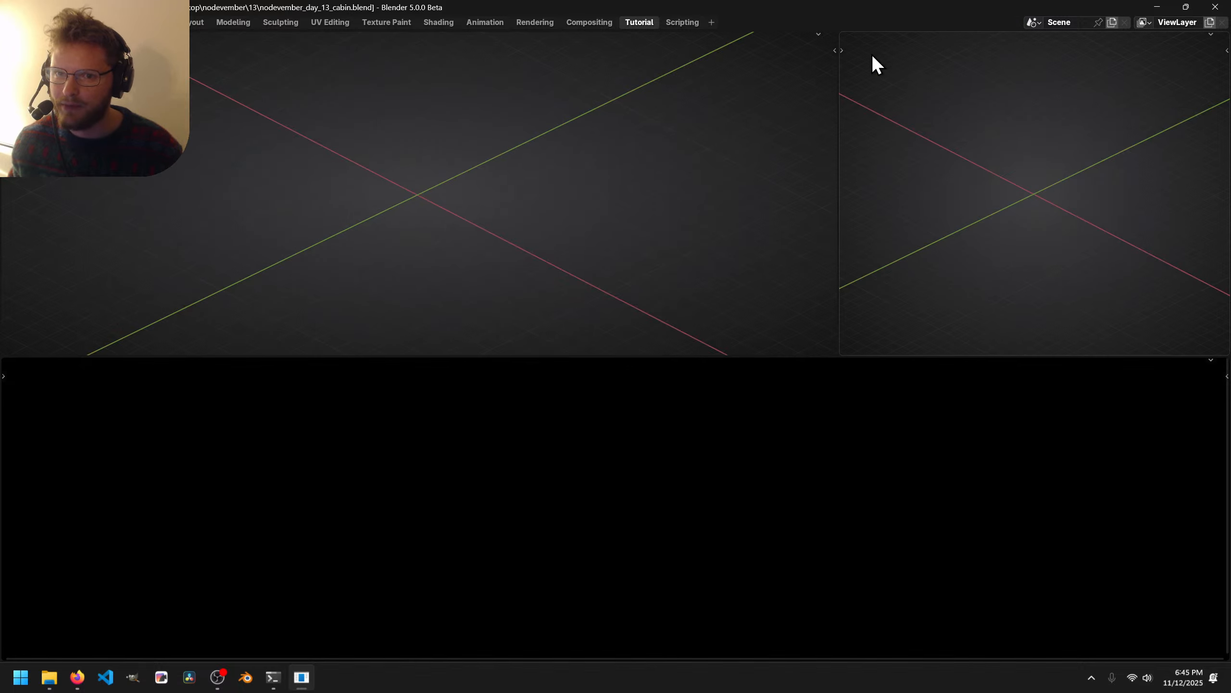
Make the right area an Image Editor showing the tree-trunk reference PNG from the Desktop.
key(shift+F5)
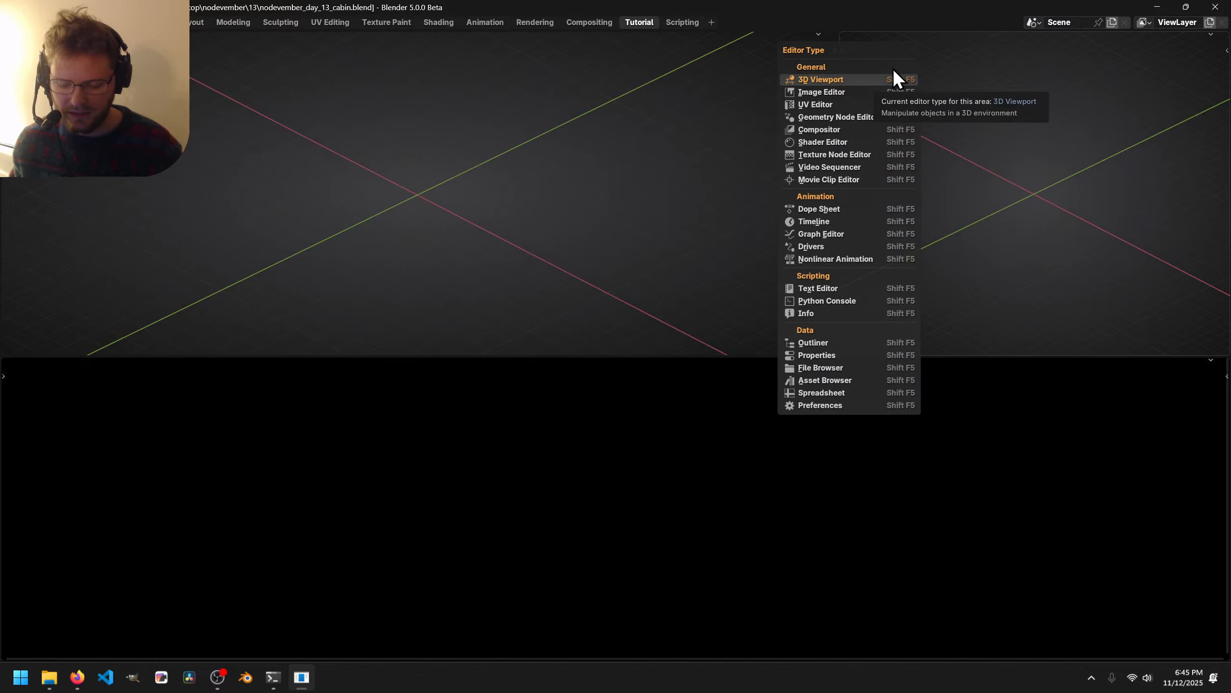
click(821, 92)
click(1049, 39)
click(187, 159)
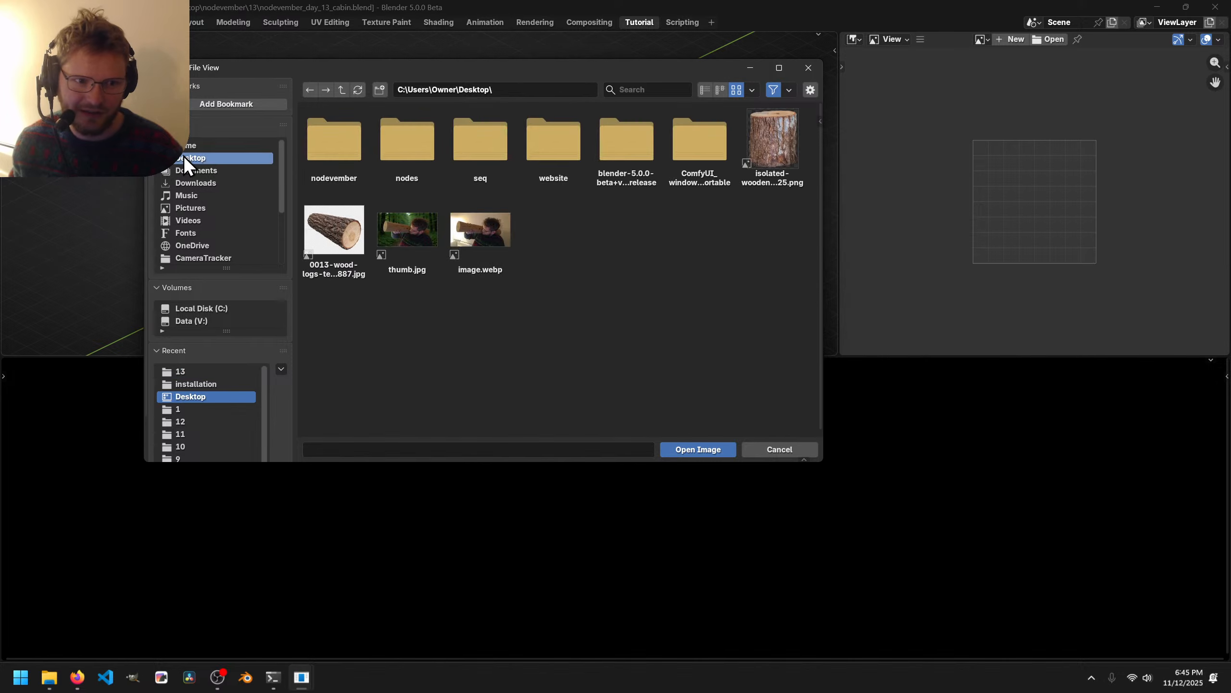
double_click(771, 140)
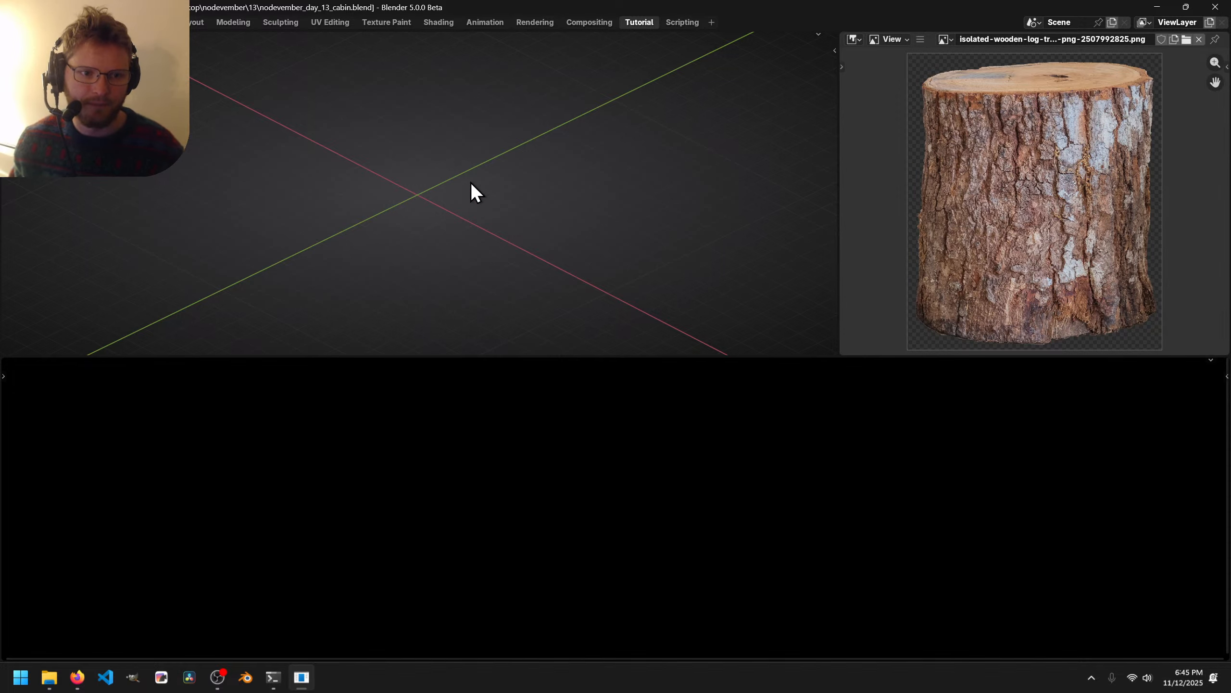
key(shift+a)
Add a cube and give it a new geometry node tree in the node editor.
mouse_move(413, 199)
click(537, 212)
shift+middle_drag(515, 208, 571, 198)
scroll(571, 199, up, 4)
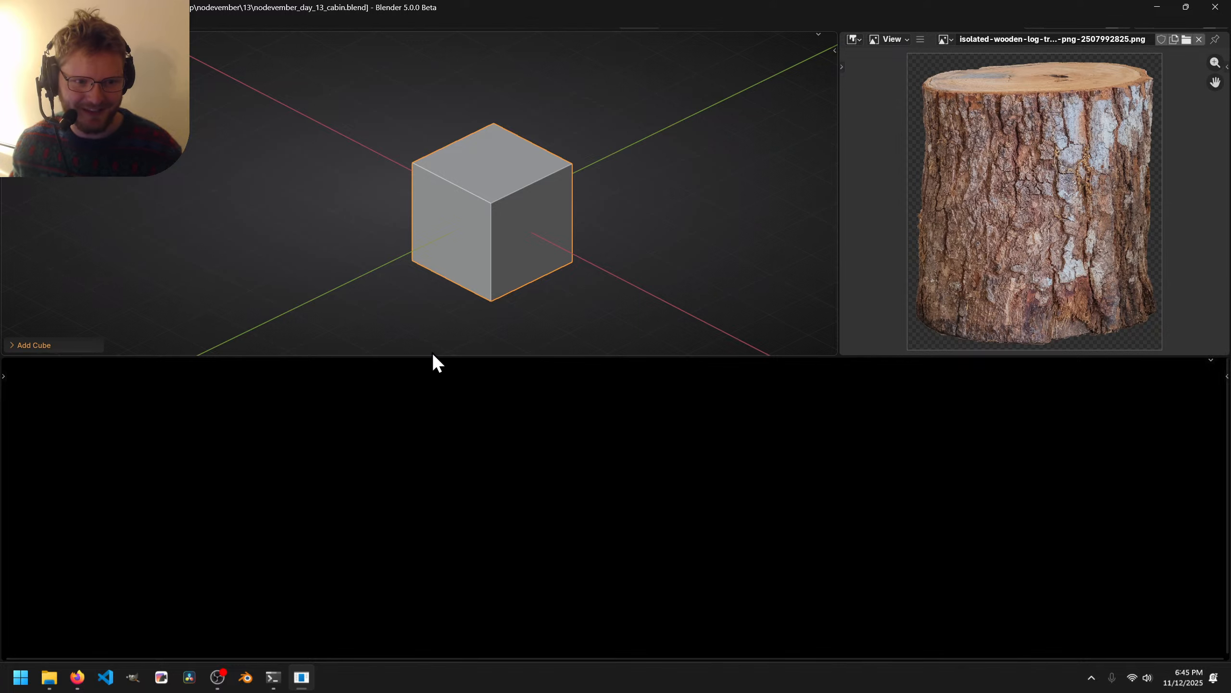
right_click(439, 383)
click(447, 407)
click(598, 368)
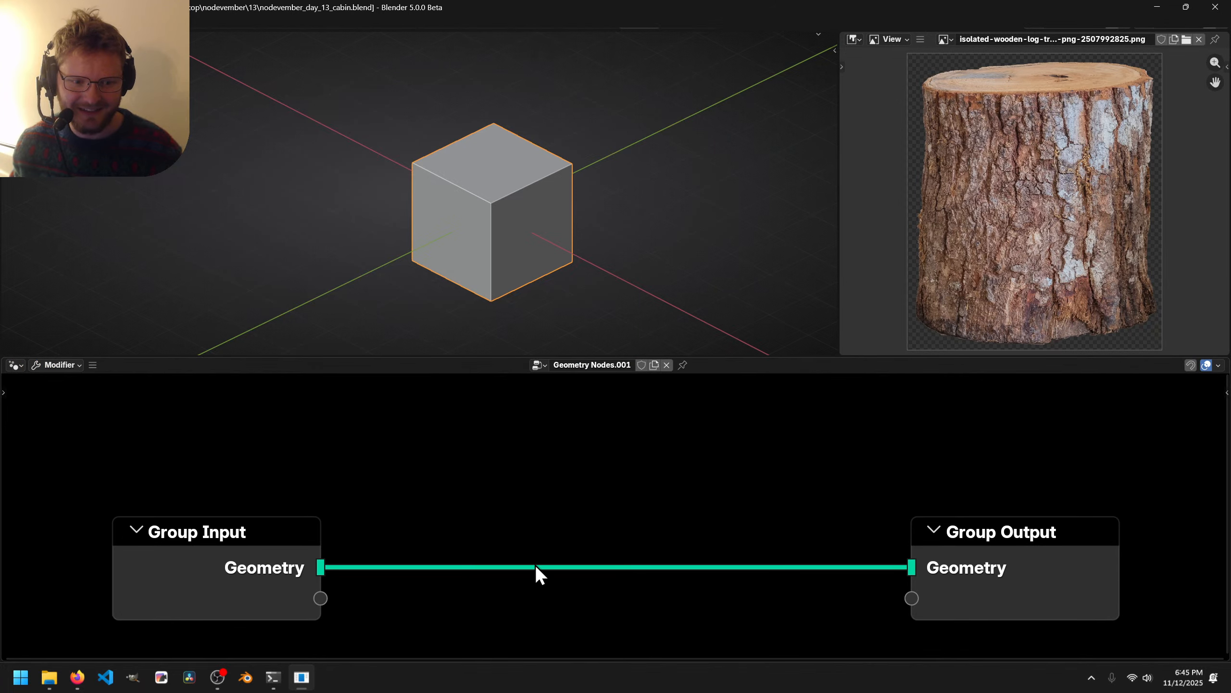
Delete the Group Input node, make Blender fullscreen and turn on node snapping.
click(246, 531)
key(x)
key(q)
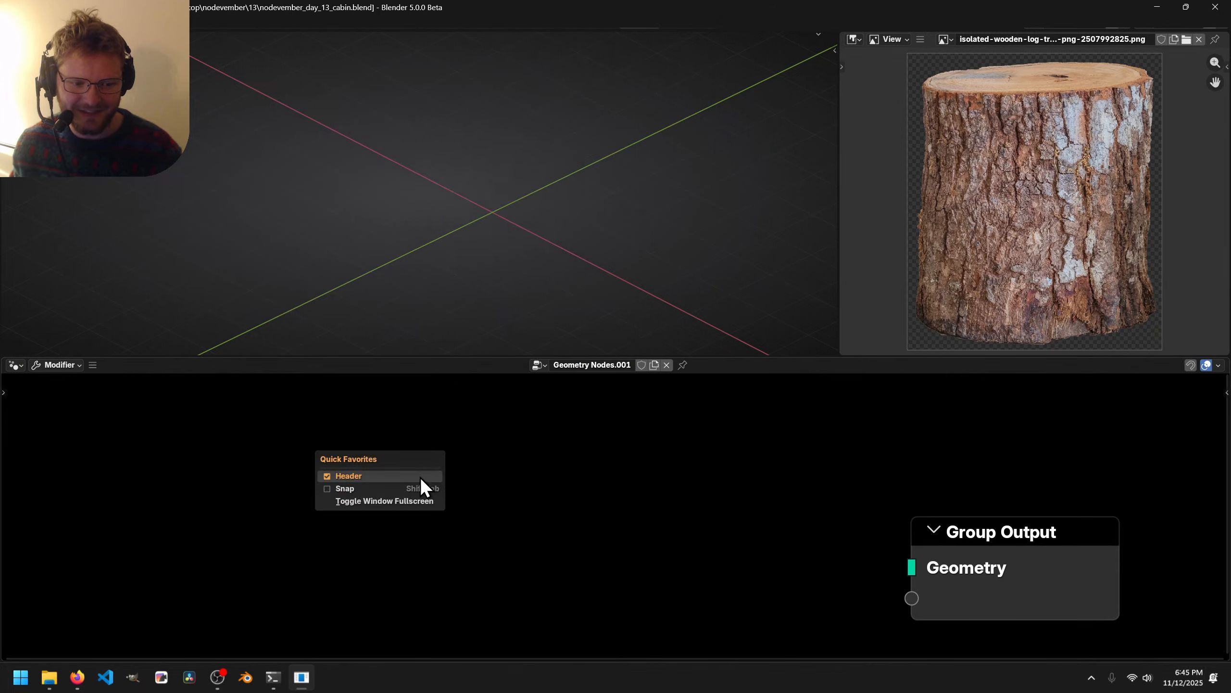
click(368, 501)
key(q)
click(363, 467)
Add a Cylinder node and connect its mesh to the Group Output.
key(shift+a)
mouse_move(431, 515)
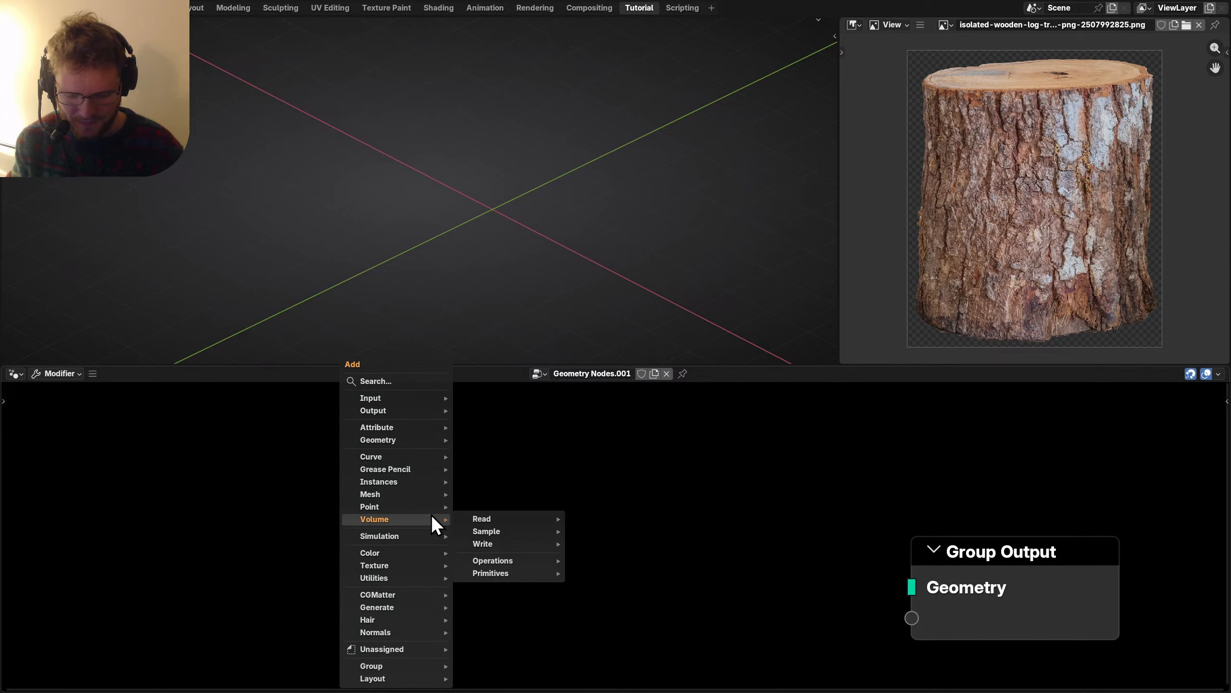
text(cyli)
key(Return)
click(431, 514)
alt+right_drag(560, 521, 945, 572)
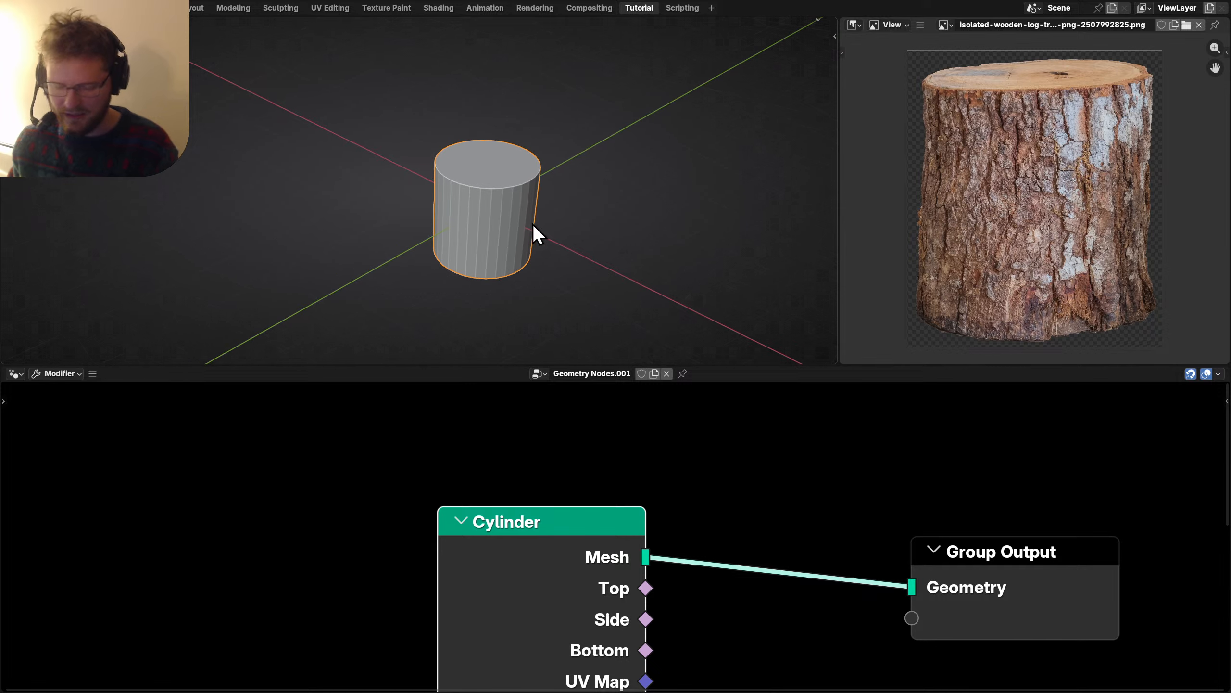
Set the Cylinder's Depth to 2.5 m and its Vertices to 200.
mouse_move(544, 206)
middle_down()
mouse_move(521, 189)
mouse_move(529, 207)
middle_up()
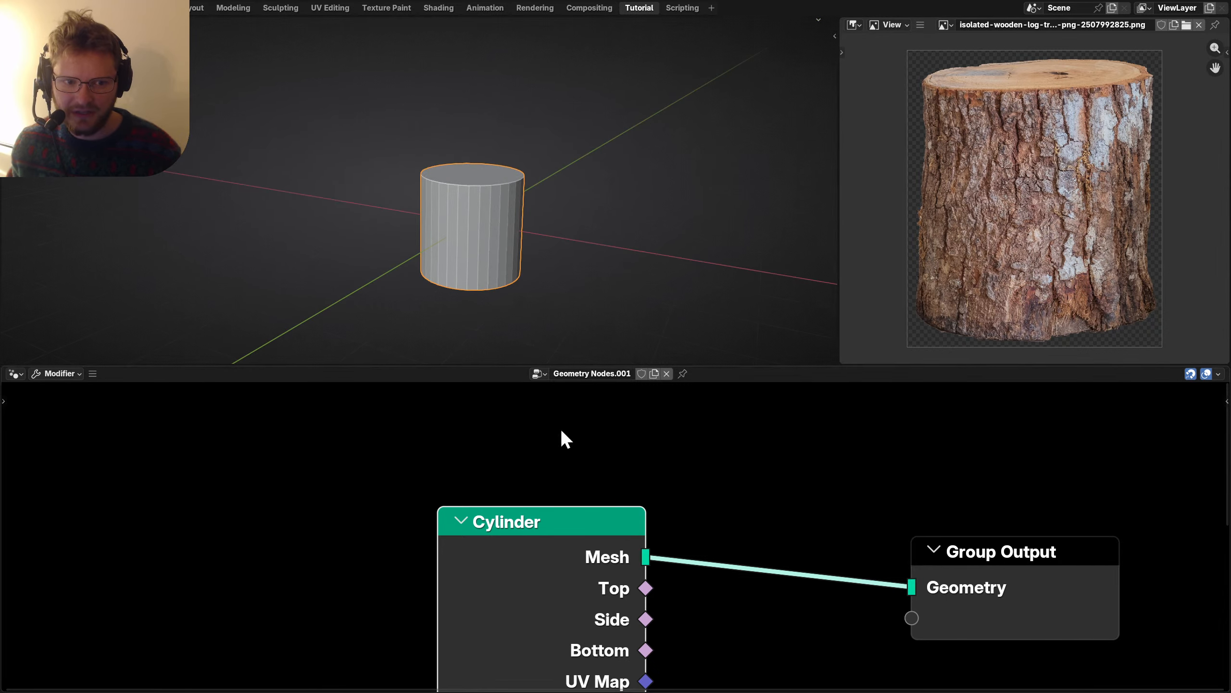
scroll(543, 500, down, 10)
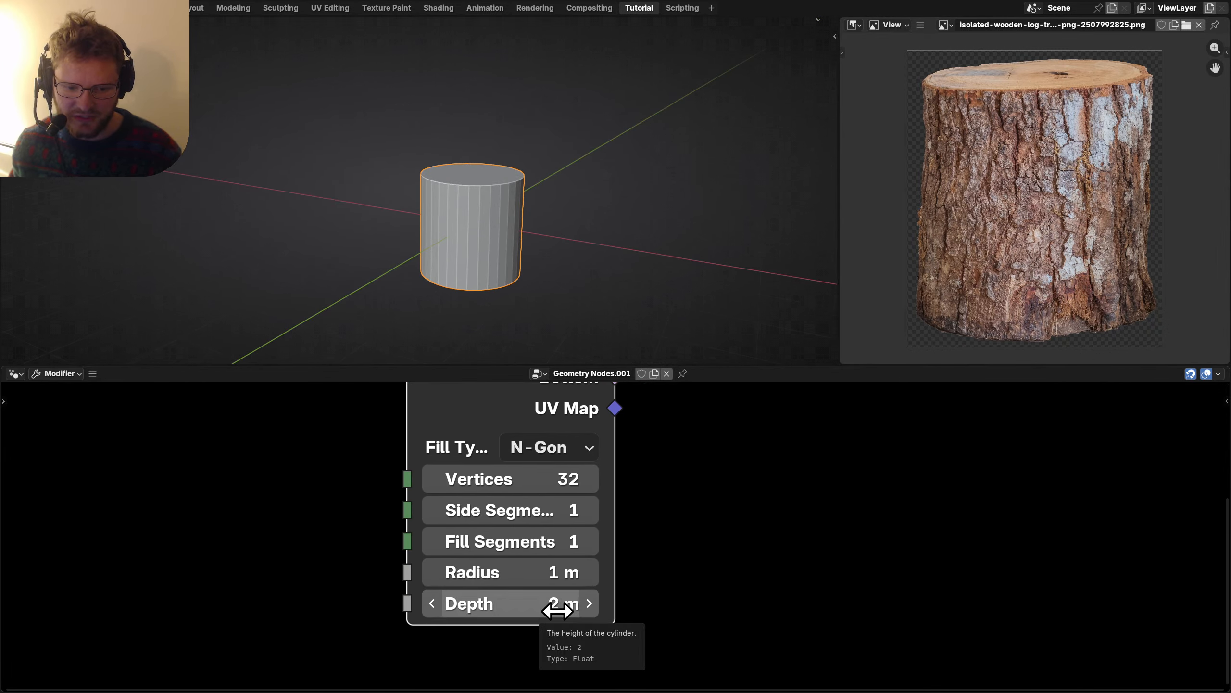
double_click(558, 604)
text(2.5)
key(Return)
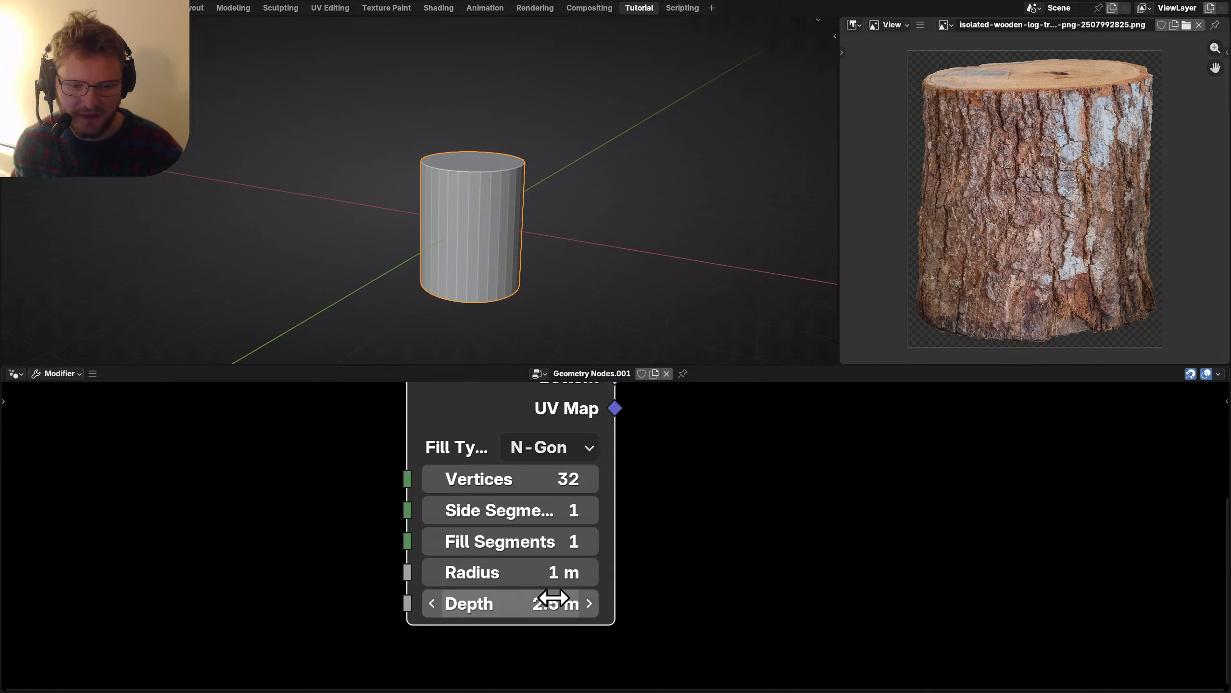
double_click(547, 477)
text(2)
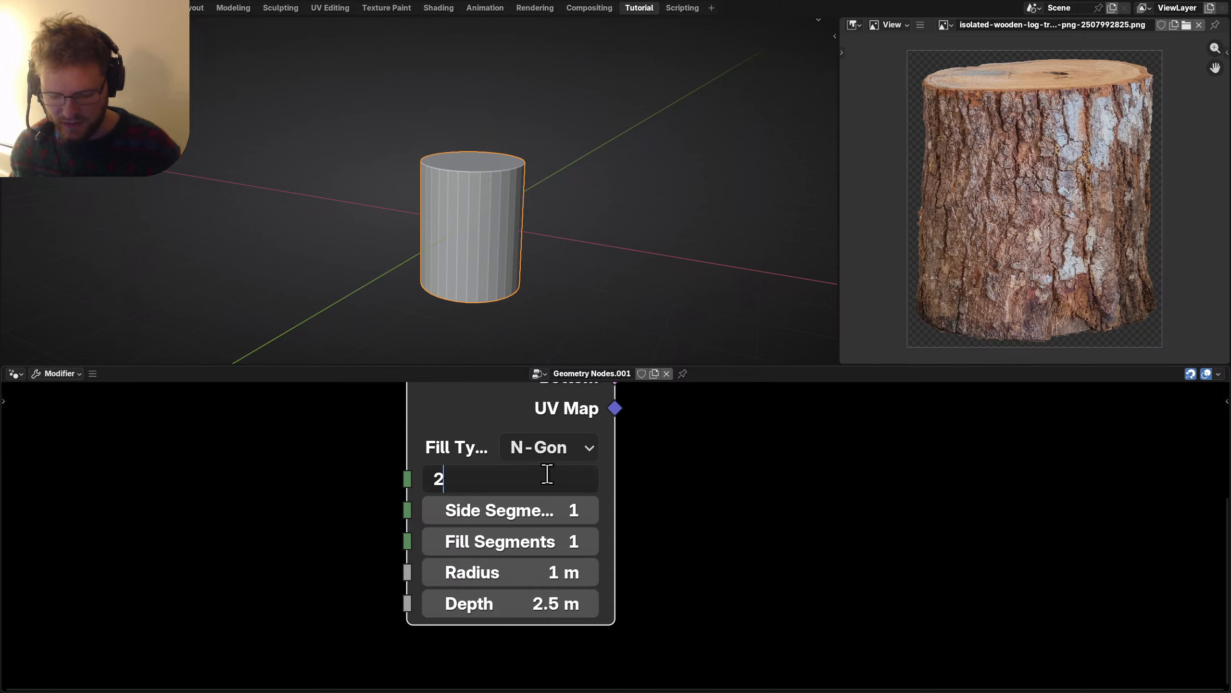
key(Return)
Center the log reference image and maximize the Image Editor to fill the window.
middle_drag(462, 193, 437, 196)
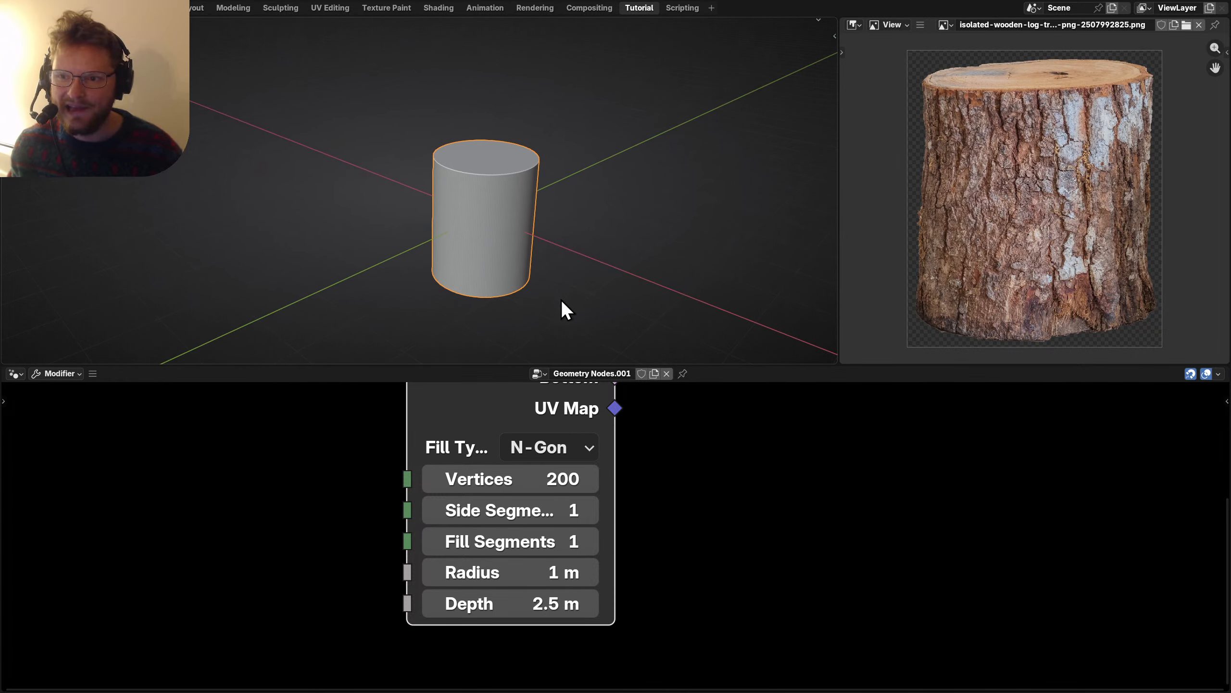
scroll(549, 252, up, 2)
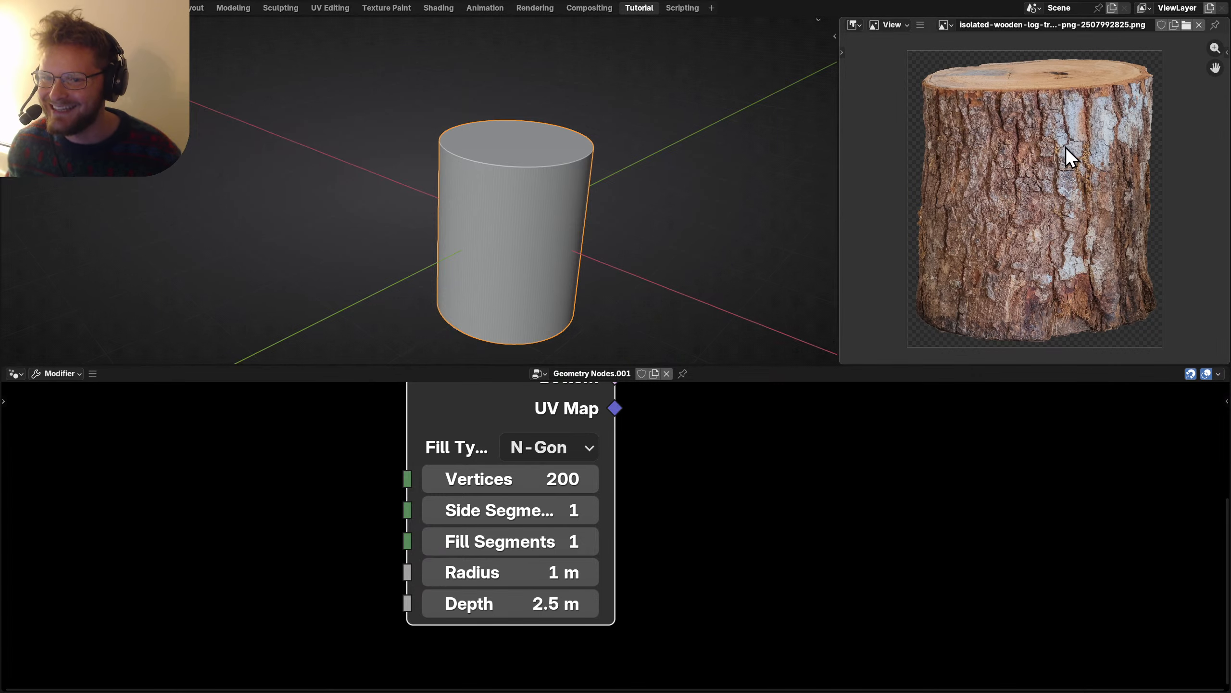
scroll(1058, 169, up, 1)
scroll(1060, 164, up, 2)
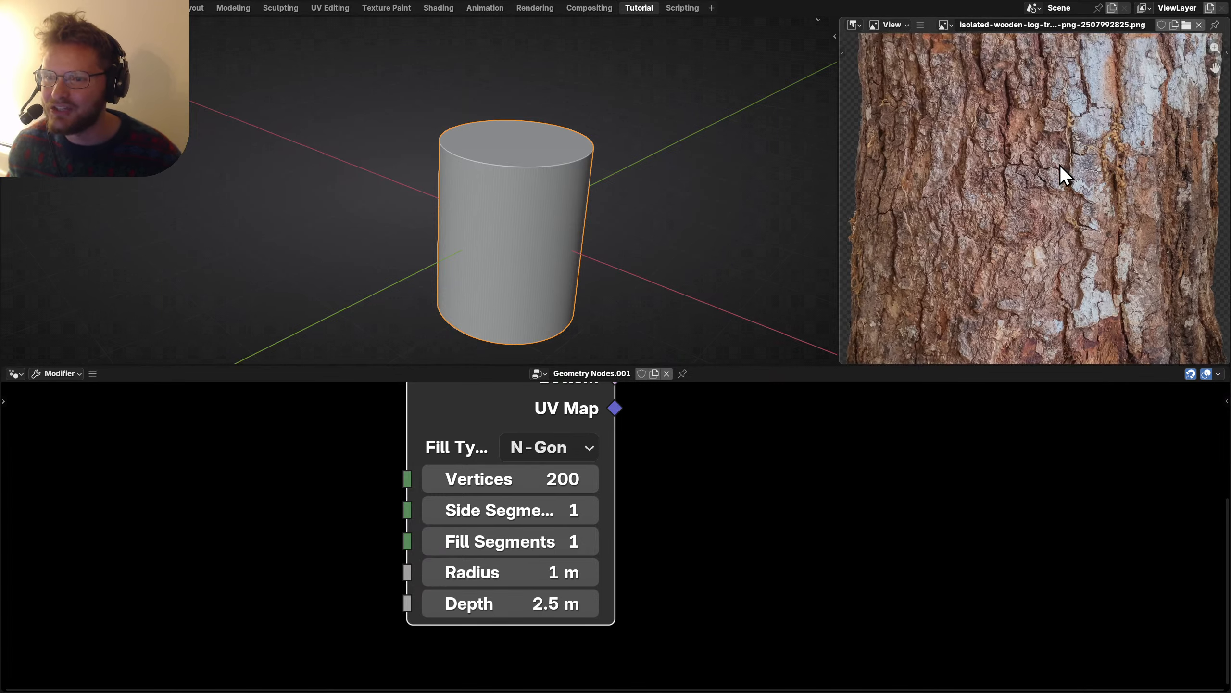
scroll(1060, 164, down, 2)
middle_drag(1060, 165, 1043, 195)
key(ctrl+space)
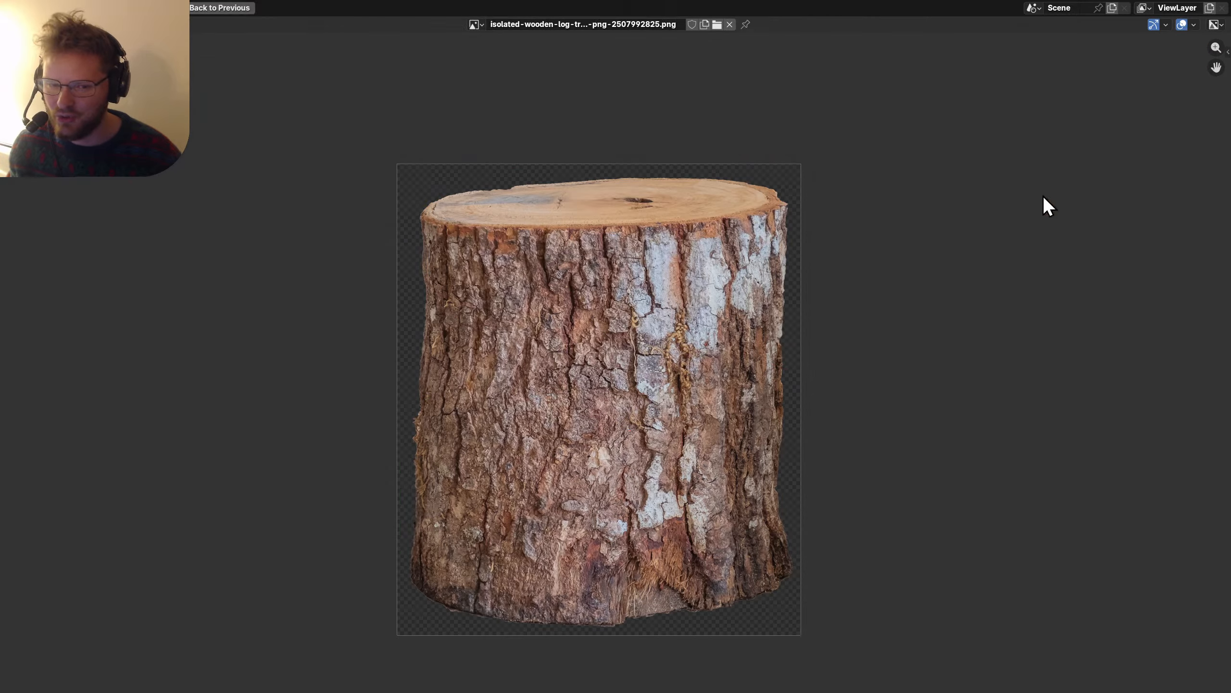
Zoom the maximized bark image, then restore the split layout with cylinder, image and node tree.
scroll(586, 452, up, 3)
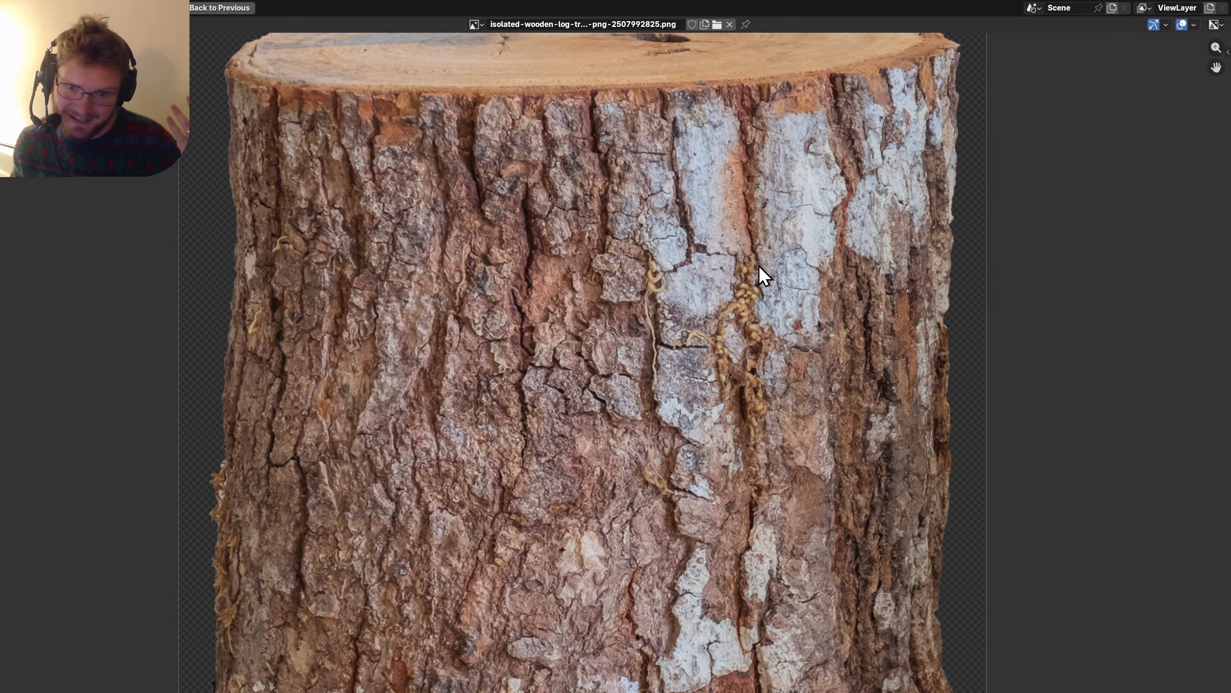
scroll(772, 243, down, 3)
key(ctrl+space)
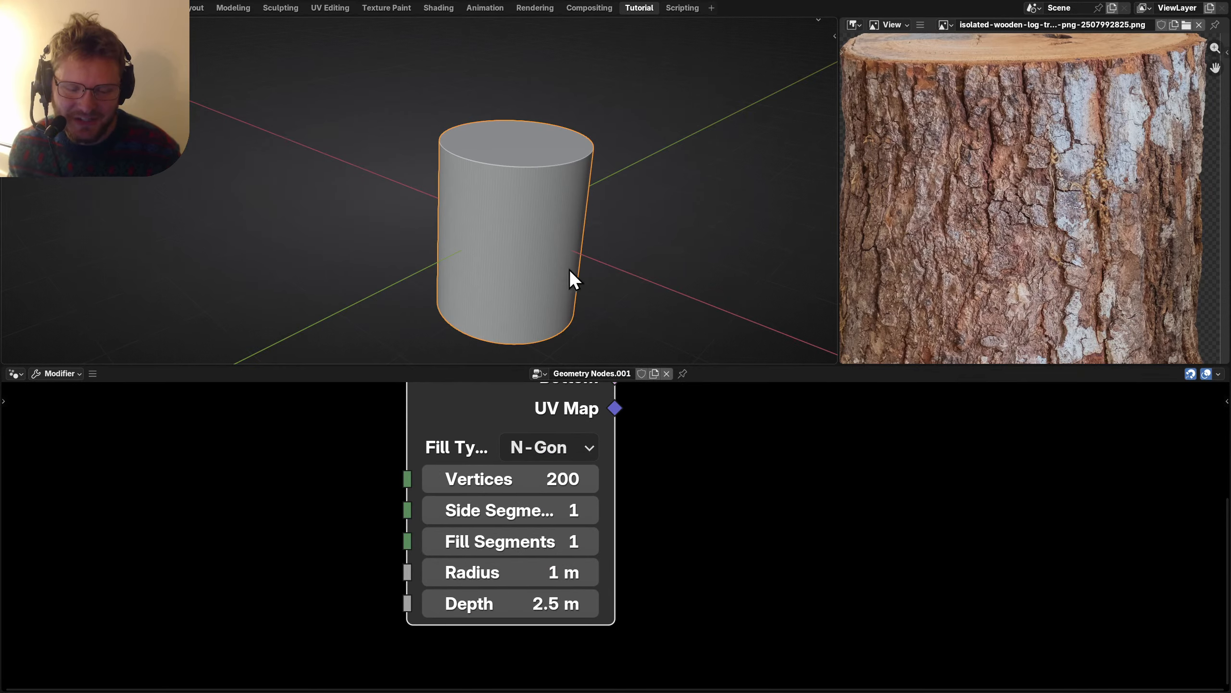
scroll(553, 291, down, 2)
Save the file and move the Group Output node right to make room.
scroll(586, 564, down, 4)
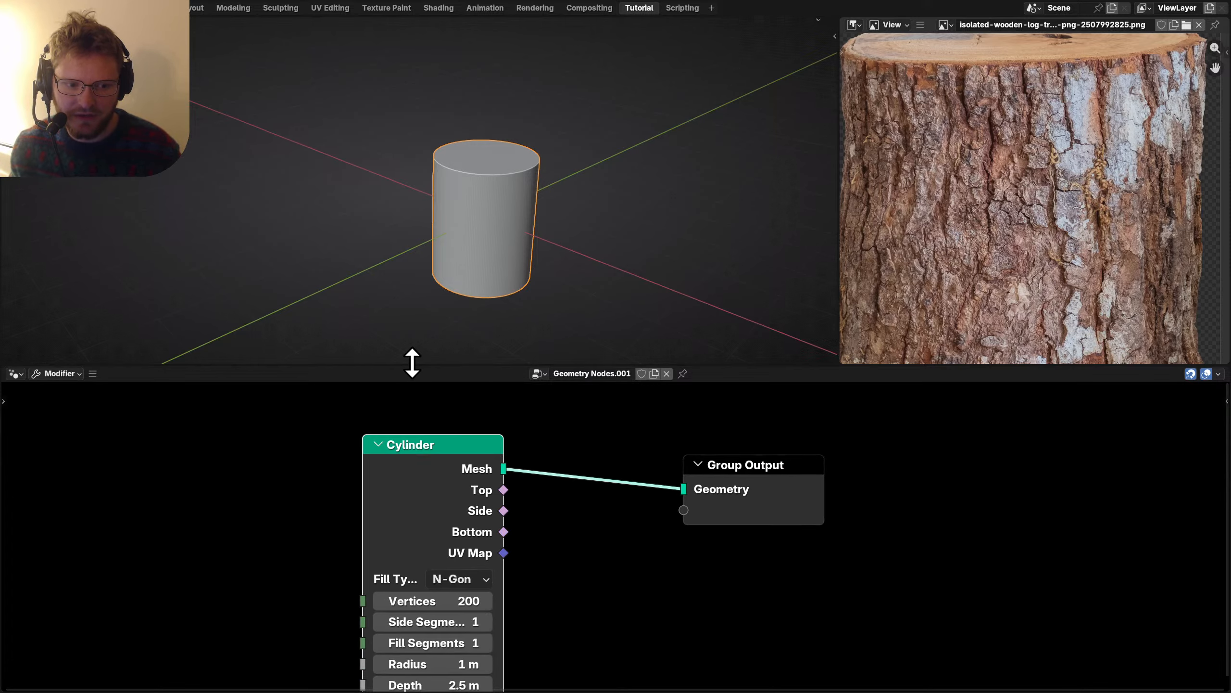
mouse_move(412, 362)
mouse_down()
mouse_move(431, 249)
mouse_move(429, 346)
mouse_up()
key(ctrl+s)
scroll(716, 559, down, 2)
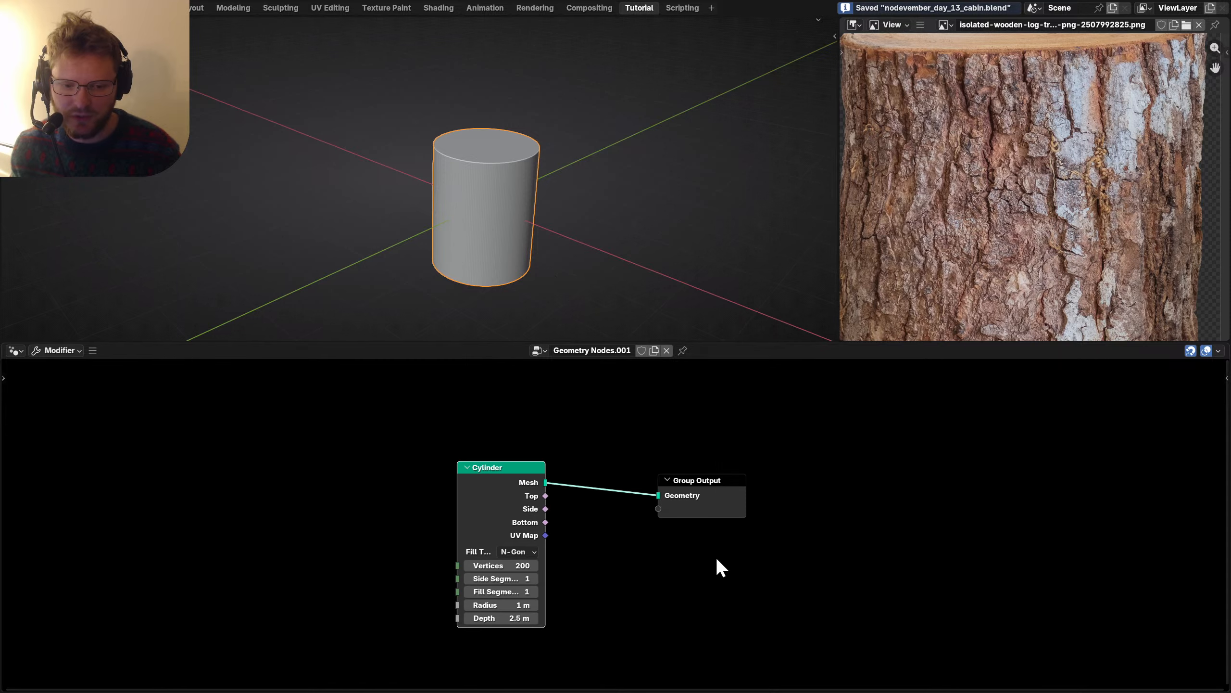
middle_drag(715, 556, 556, 564)
drag(651, 545, 701, 492)
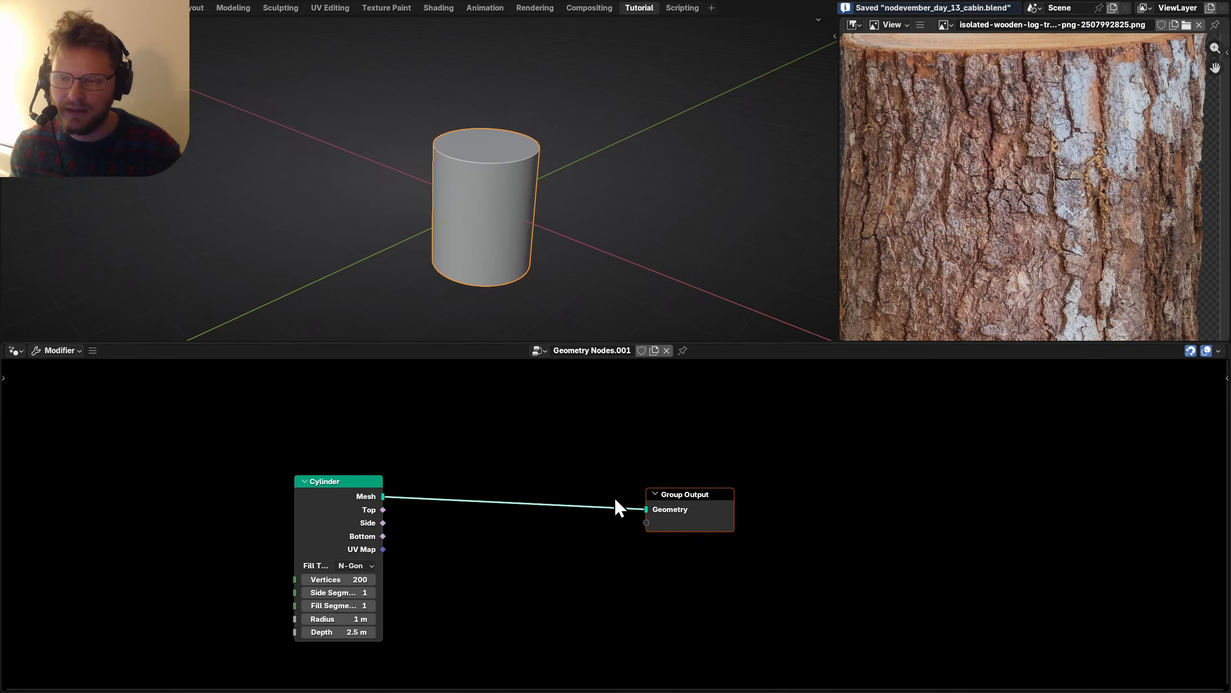
middle_drag(577, 519, 666, 503)
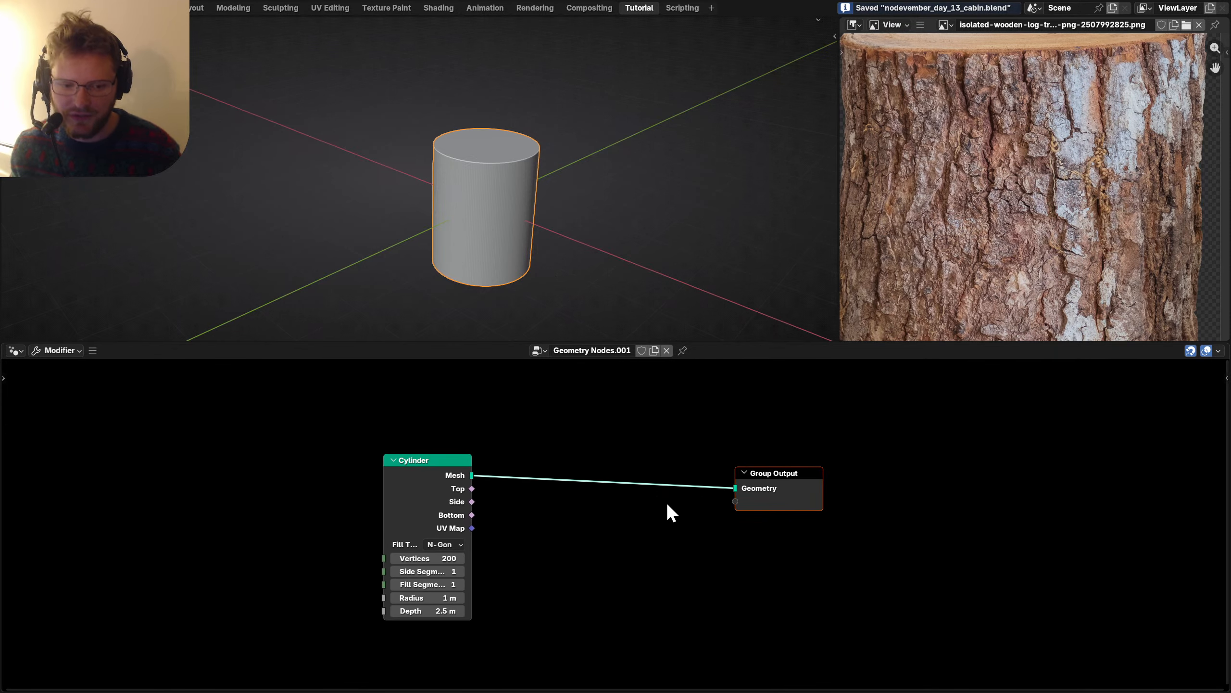
Send a Quadrilateral curve to the Group Output in top view and start narrowing its Width.
key(shift+a)
mouse_move(669, 512)
text(quad)
key(Return)
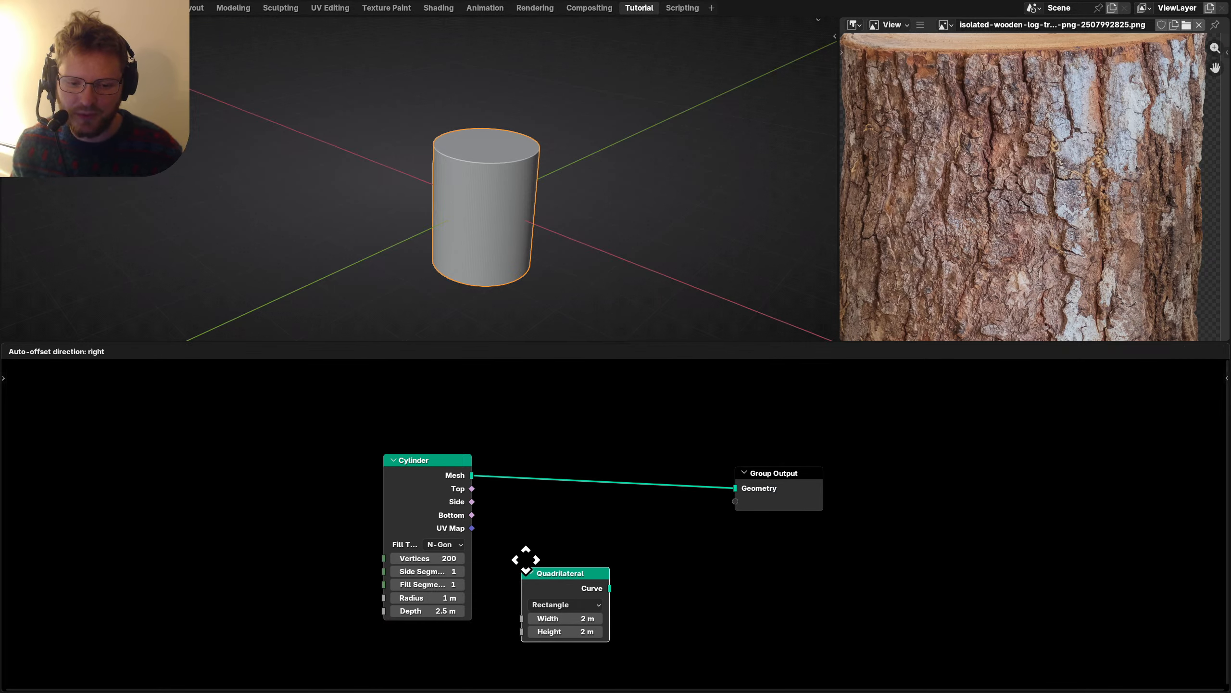
click(525, 558)
drag(609, 576, 735, 488)
key(KP_7)
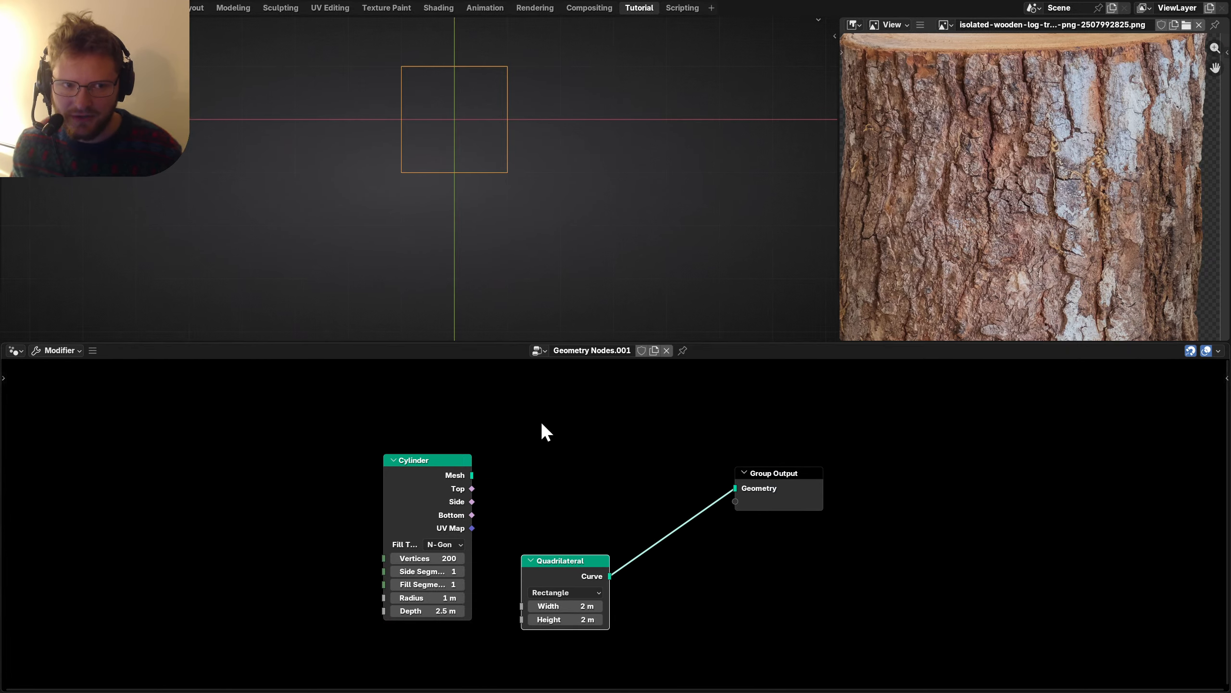
middle_drag(608, 563, 600, 525)
scroll(599, 525, up, 2)
mouse_move(567, 589)
mouse_down()
mouse_move(513, 589)
mouse_move(544, 586)
mouse_up()
Finish narrowing the rectangle Width to 0.74 m and move Group Output further right.
middle_drag(545, 586, 761, 559)
drag(756, 439, 921, 459)
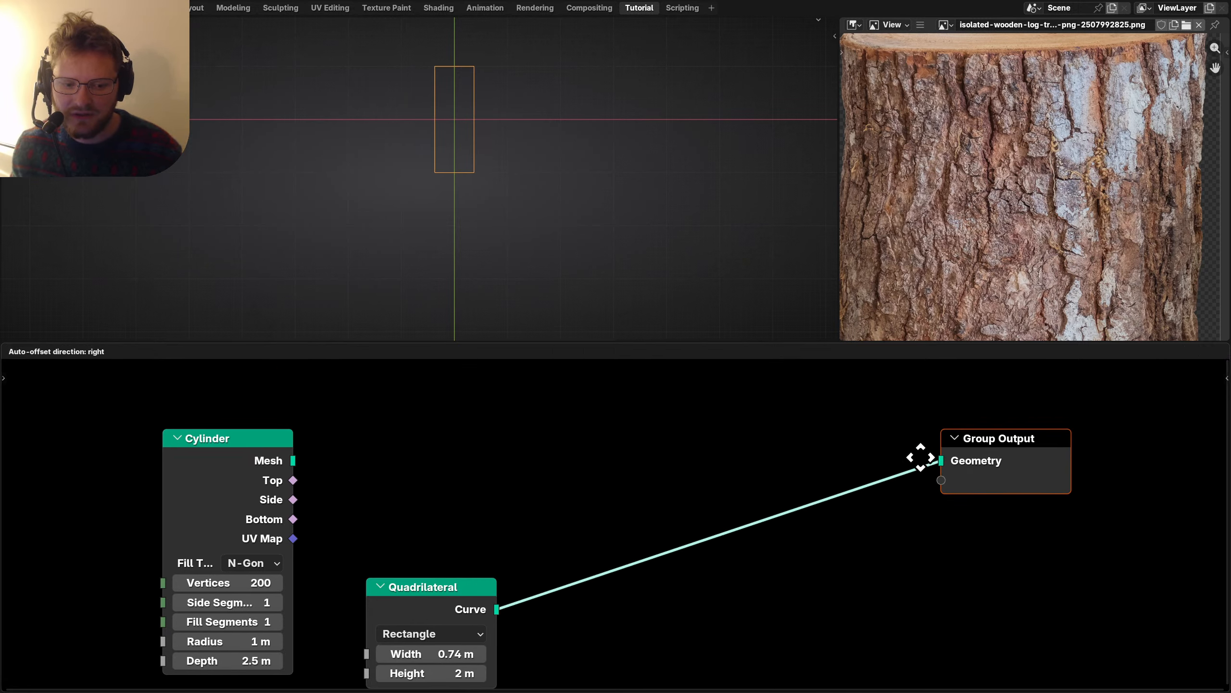
middle_drag(921, 460, 593, 483)
Insert a Fillet Curve node set to Poly, Count 7, Radius 0.24 m.
key(shift+a)
text(fillet)
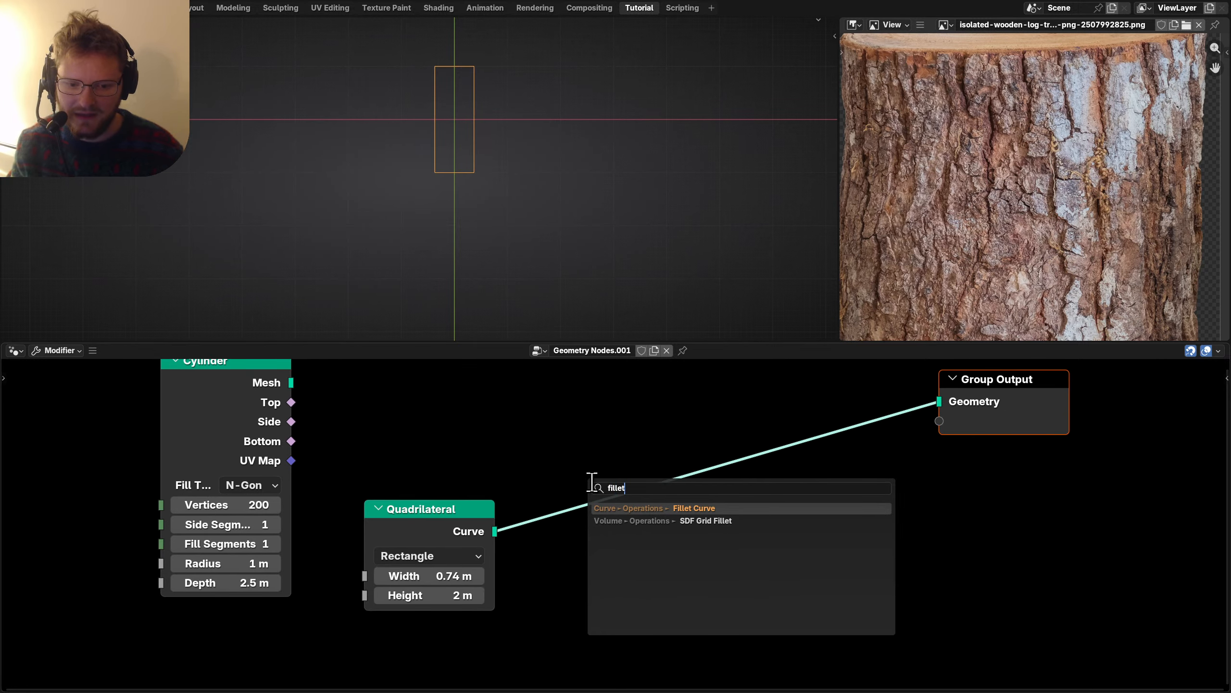
key(Return)
click(554, 465)
click(608, 561)
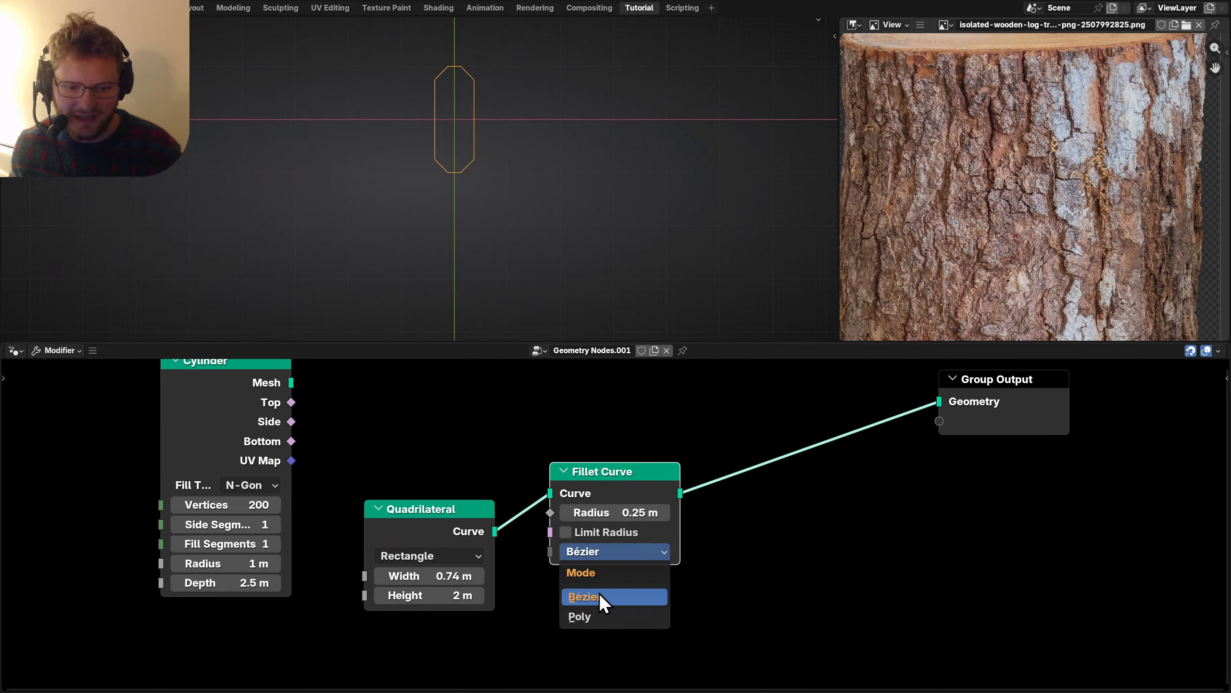
click(582, 615)
click(665, 571)
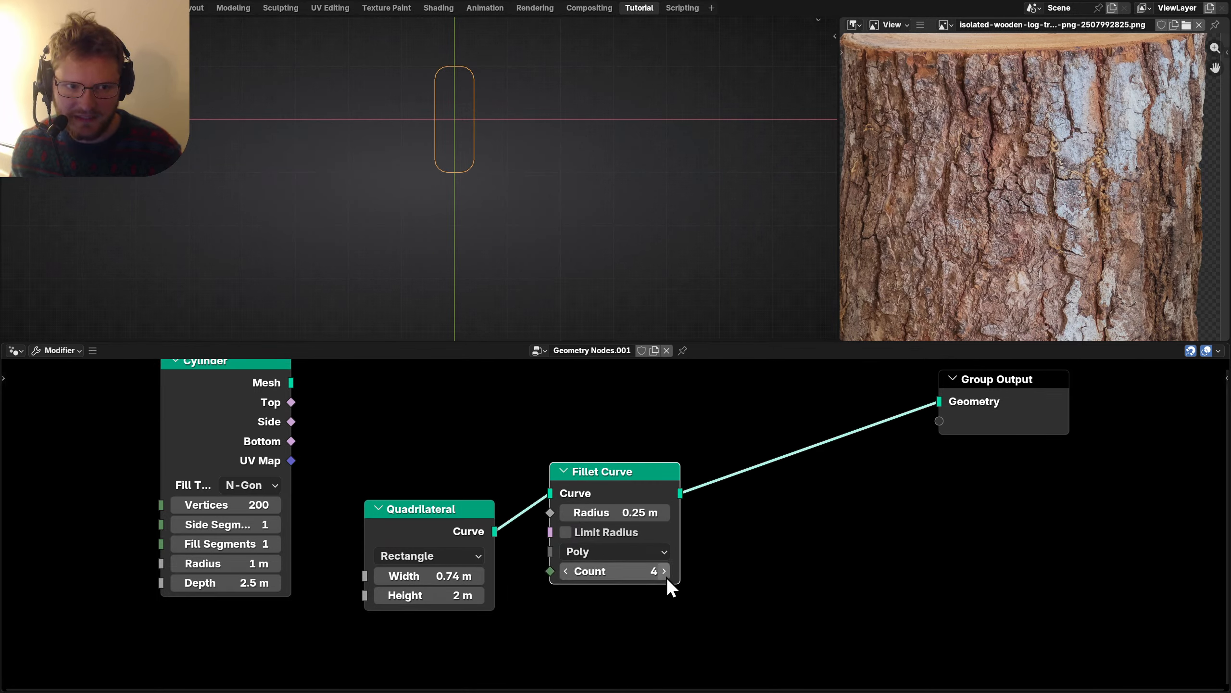
click(664, 571)
mouse_move(635, 512)
mouse_down()
mouse_move(679, 513)
mouse_move(638, 509)
mouse_up()
Insert a Resample Curve node with a Count of 100.
key(shift+a)
text(res)
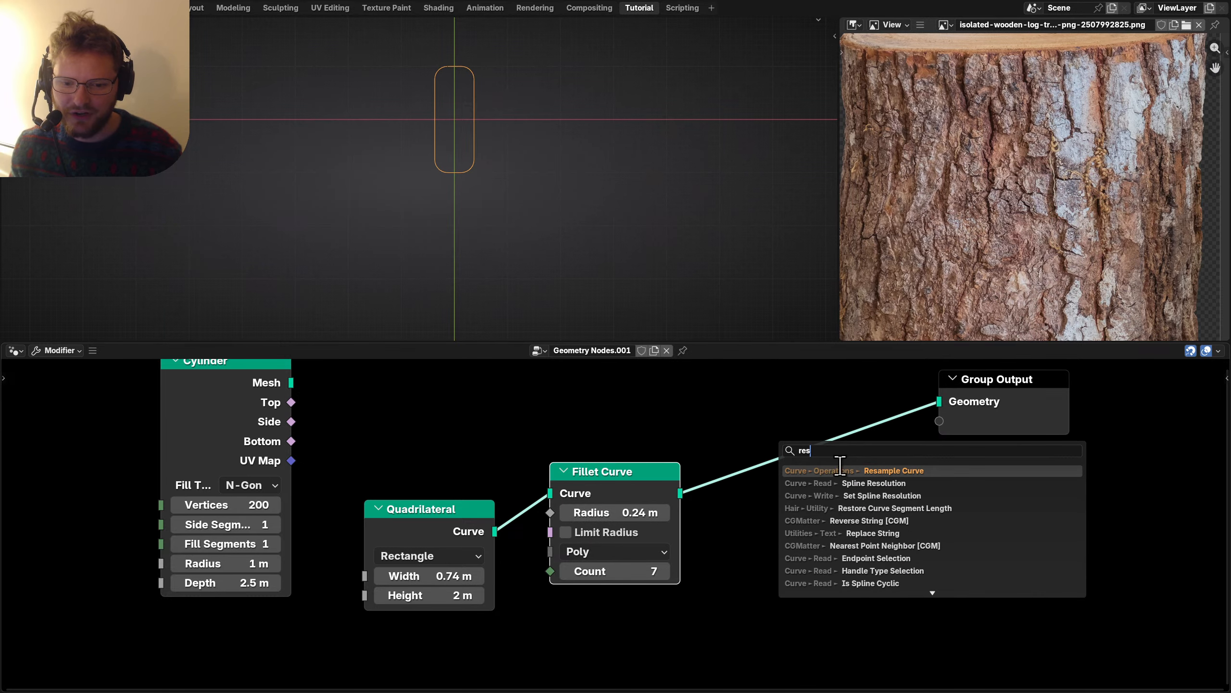
key(Return)
click(718, 431)
click(795, 514)
text(100)
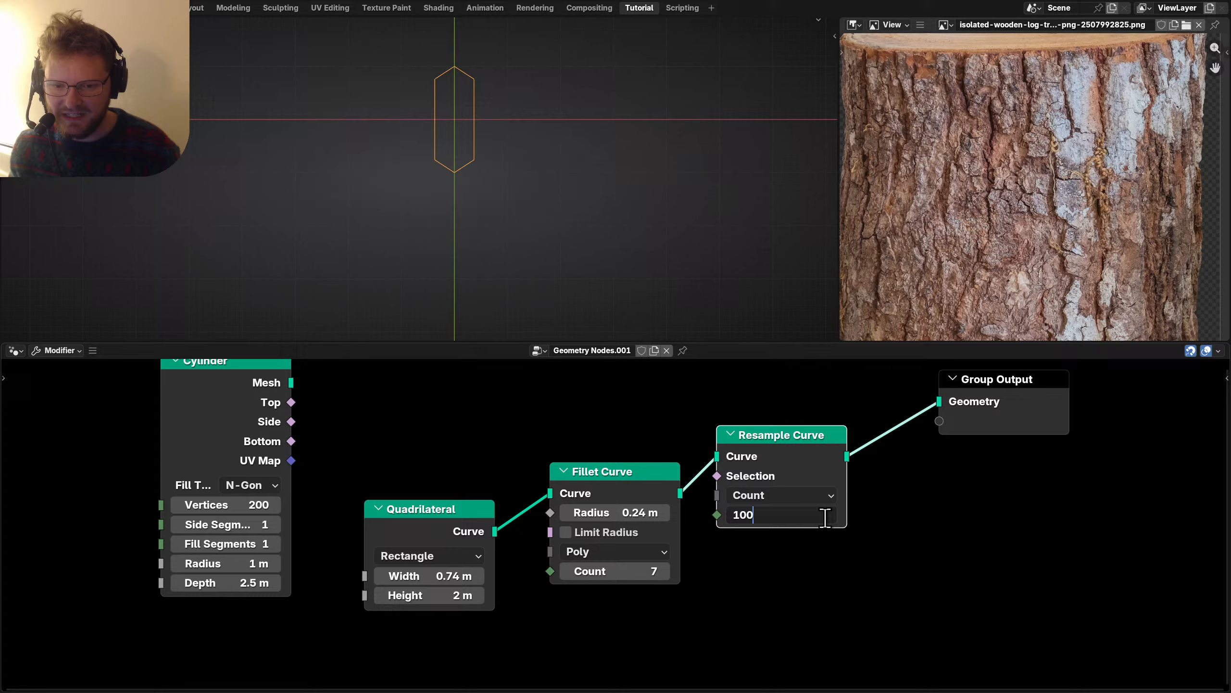
key(Return)
Insert a Distort [CGM] node before the Group Output, then bring up Firefox.
middle_drag(825, 518, 552, 485)
drag(597, 426, 830, 458)
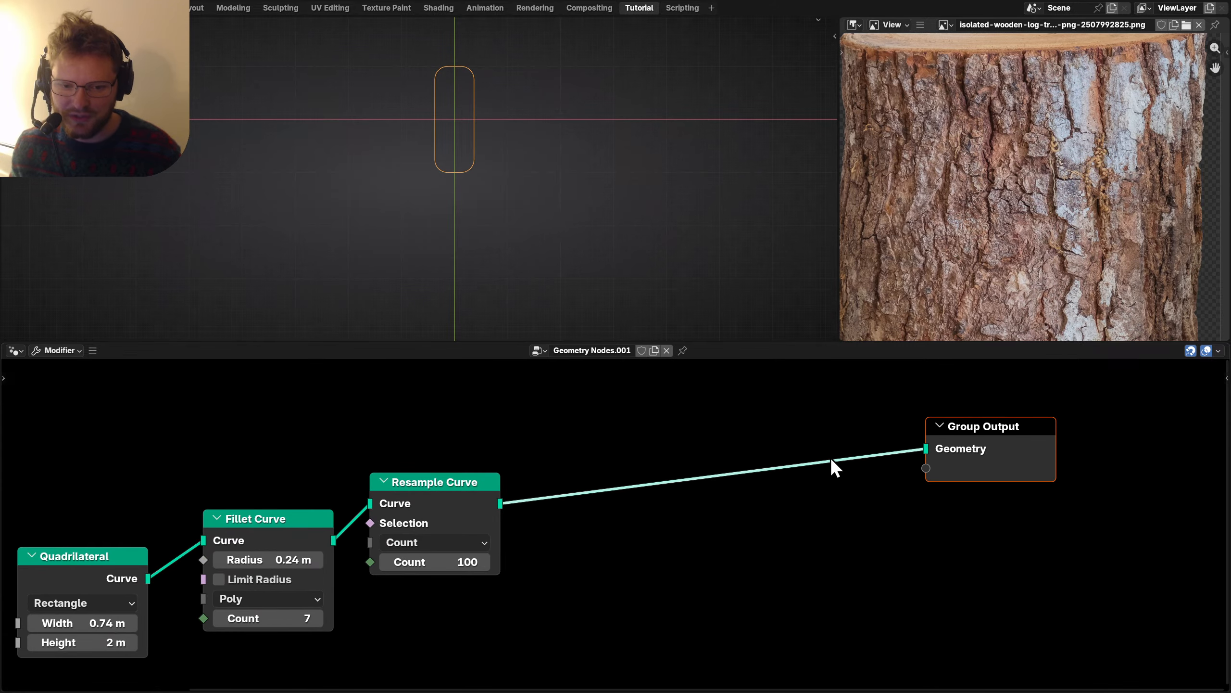
key(shift+a)
mouse_move(829, 457)
text(distort)
key(Return)
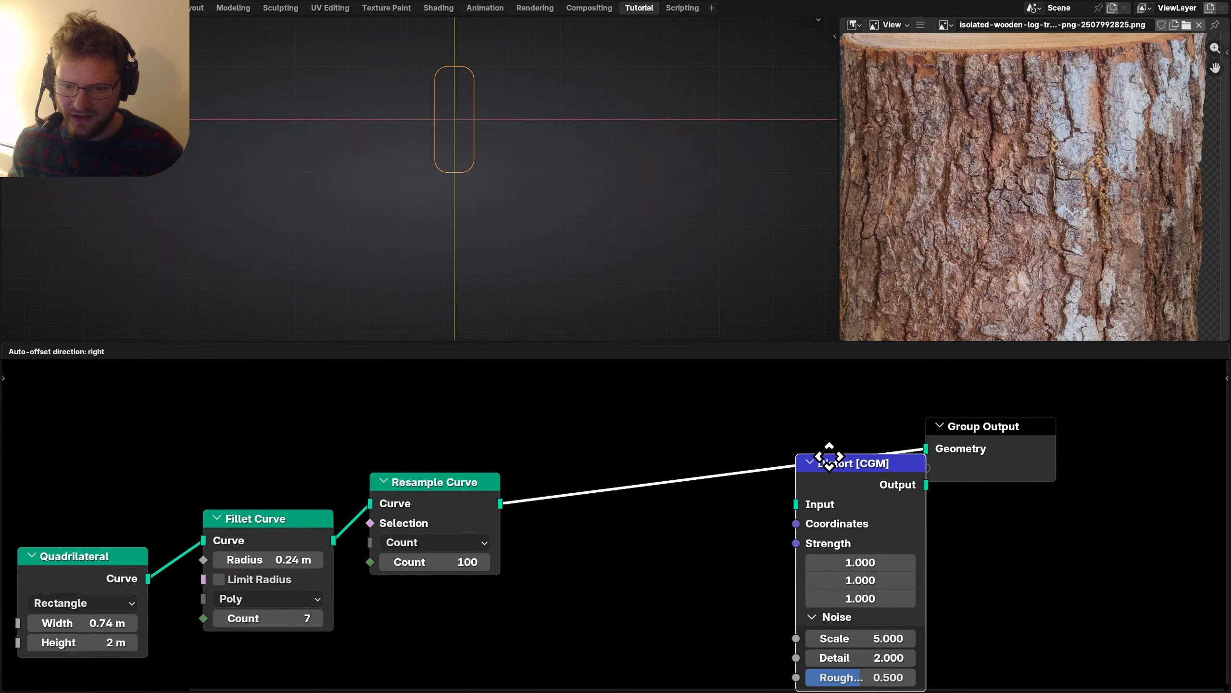
click(597, 415)
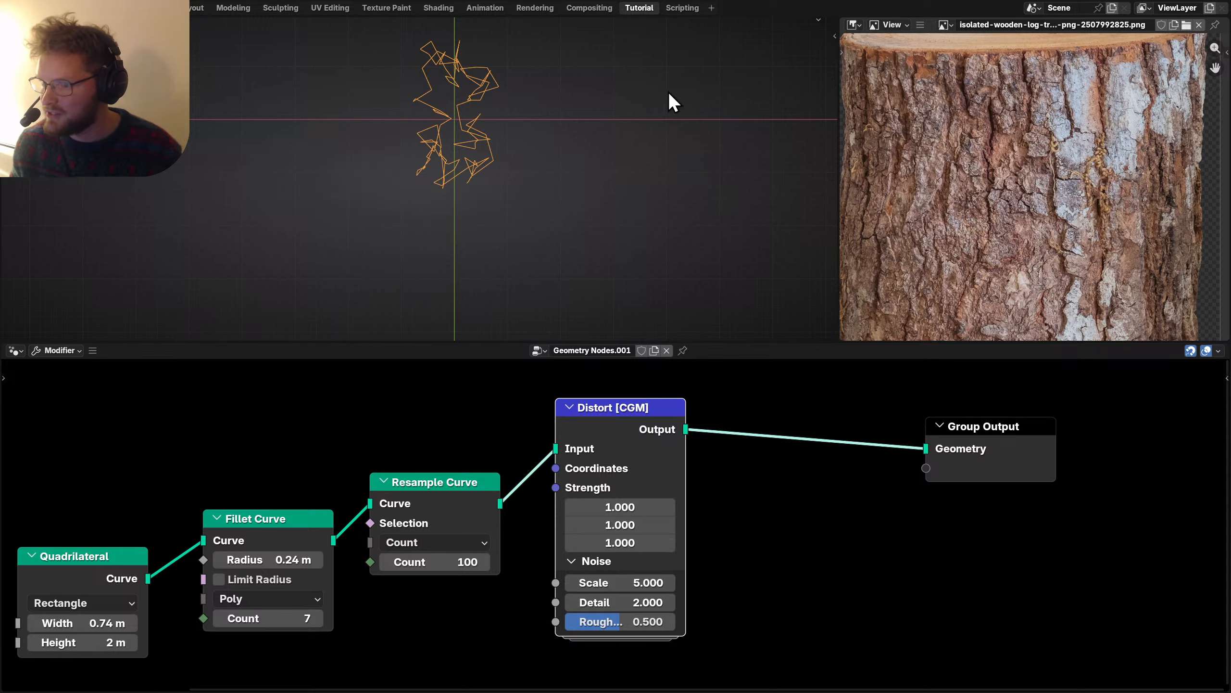
key(alt+Tab)
click(475, 39)
Browse cgmatter.com's free nodes, catalog and Nodevember 2025 pages, then close Firefox.
text(cgmatter.com/)
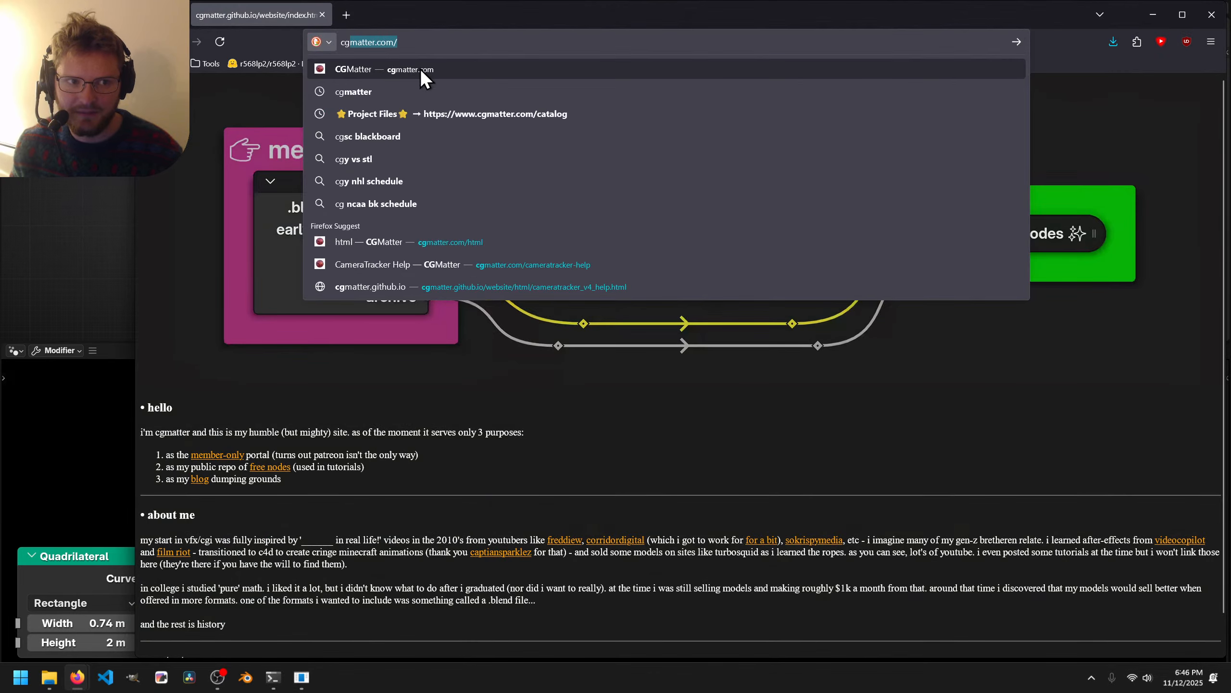
click(421, 68)
click(998, 234)
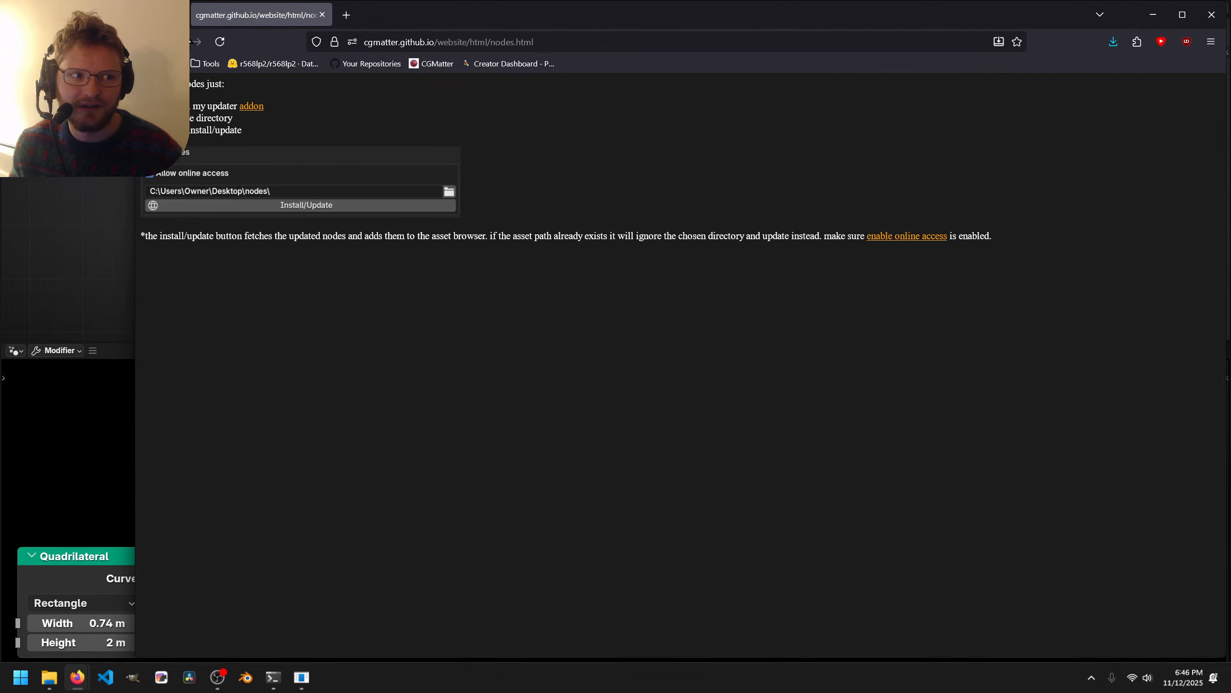
click(190, 41)
click(280, 231)
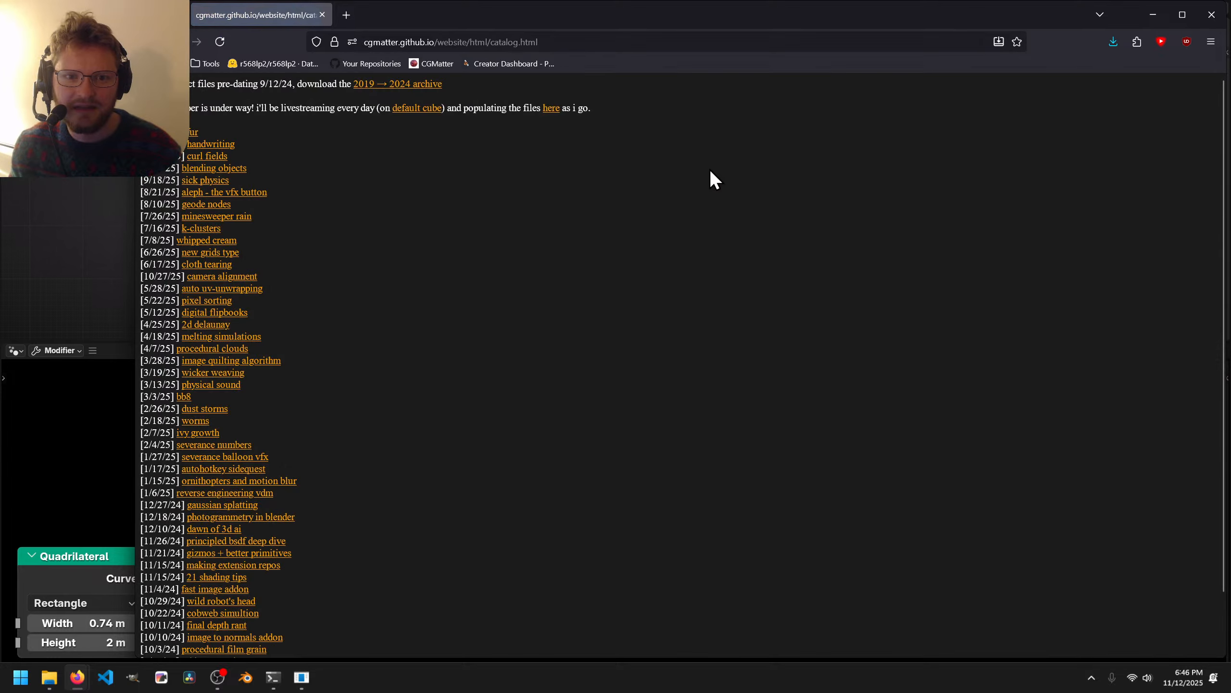
click(552, 109)
scroll(374, 356, down, 12)
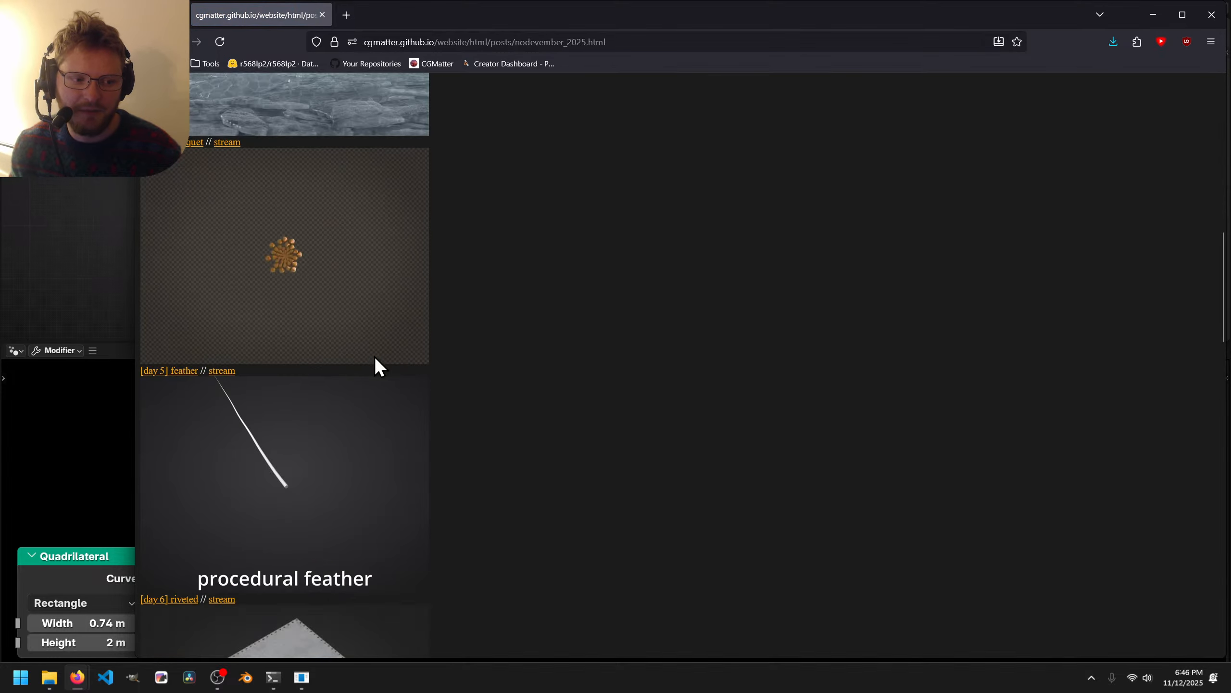
scroll(374, 356, down, 8)
middle_drag(548, 255, 582, 555)
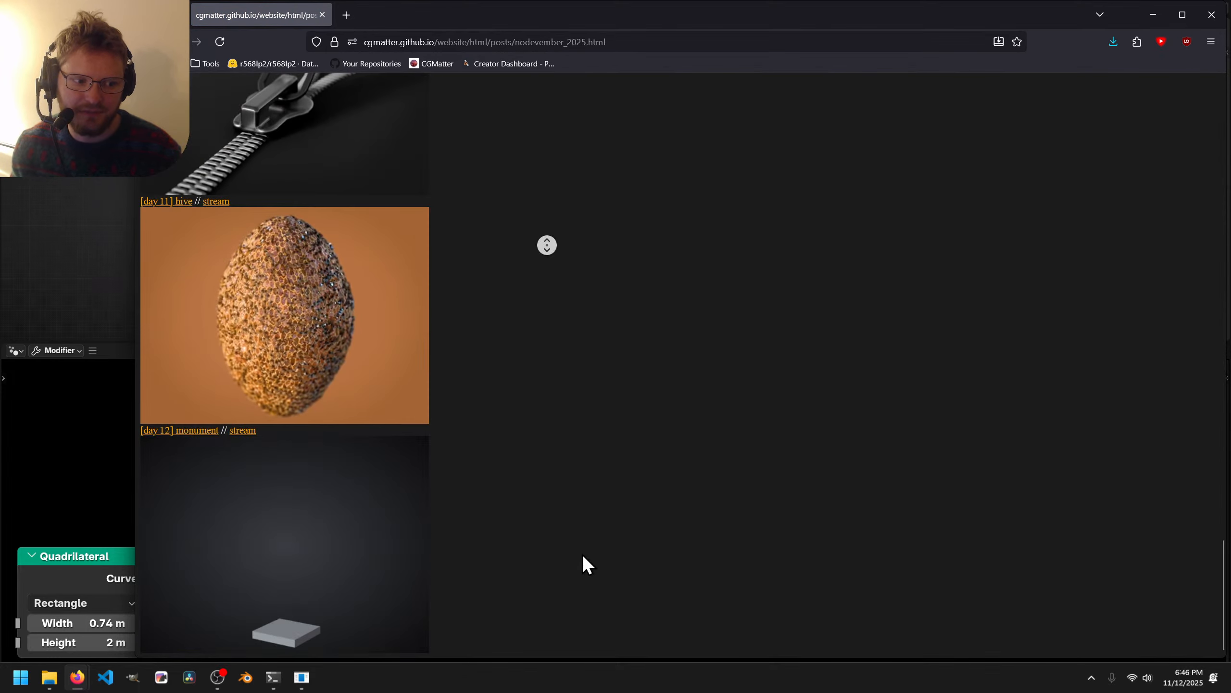
click(1212, 14)
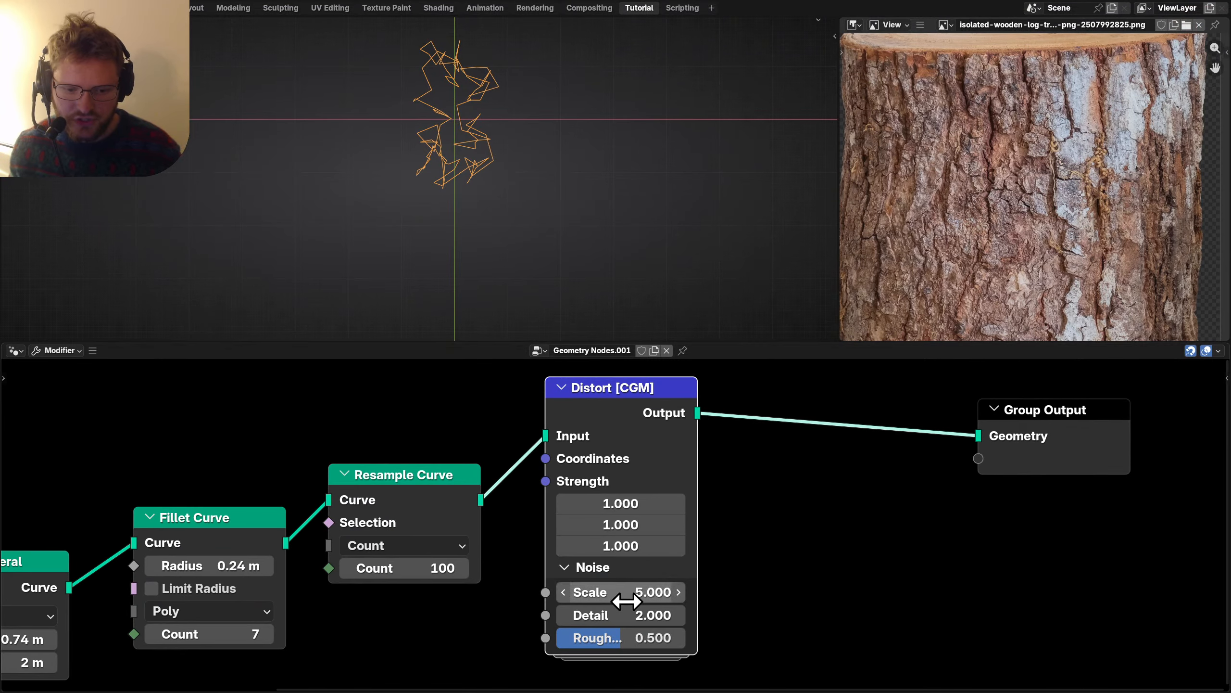
Try a noise Scale of 2 and weaken the Distort strengths to 0.22/0.35/0.12.
click(627, 600)
text(2)
key(Return)
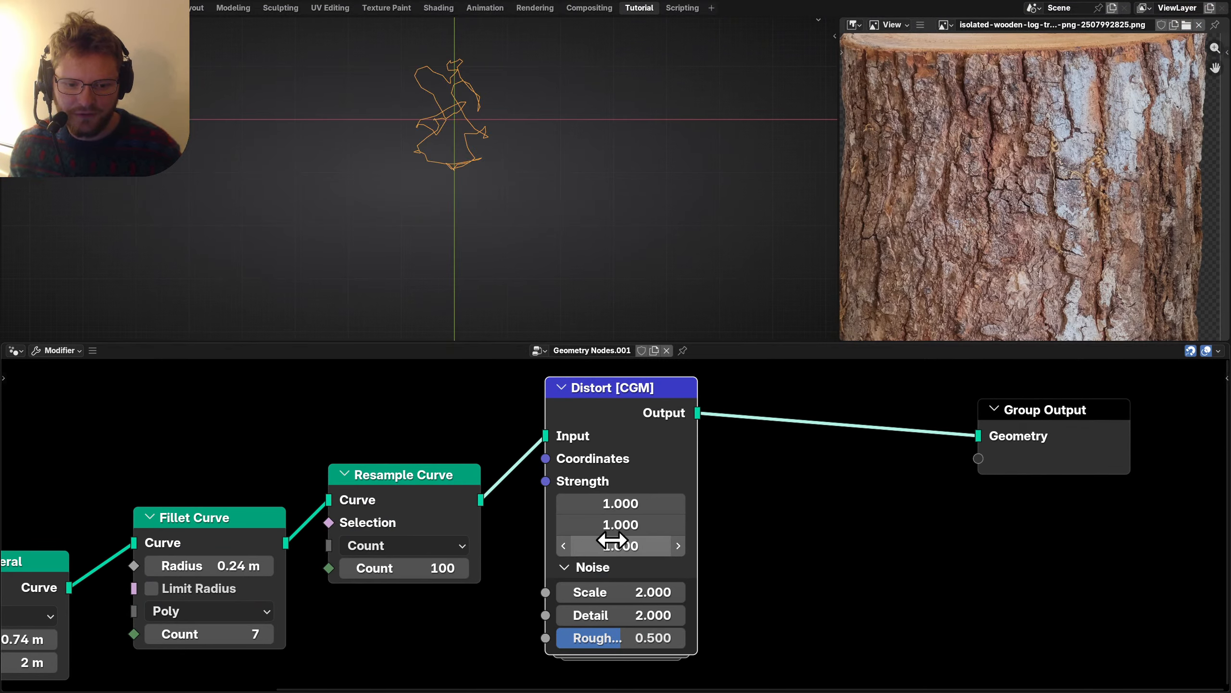
drag(612, 540, 669, 503)
scroll(387, 107, up, 2)
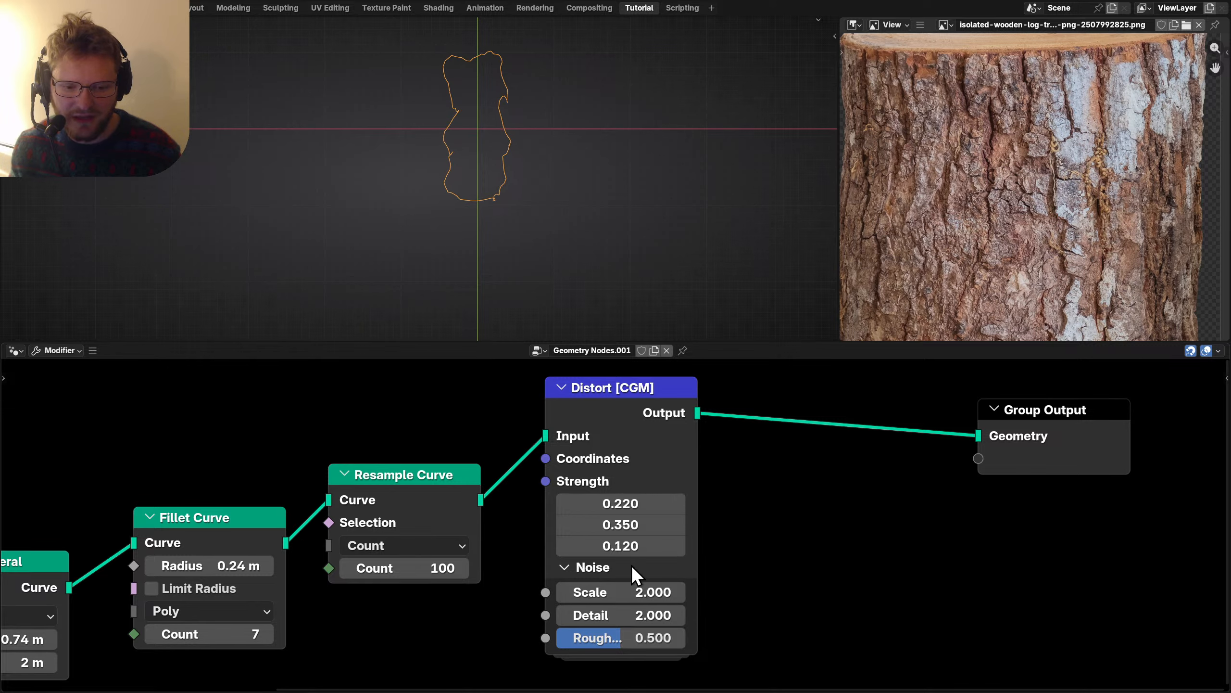
Set the noise Scale to 1 and raise Detail to 4, keeping Roughness 0.475.
click(642, 592)
text(1)
key(Return)
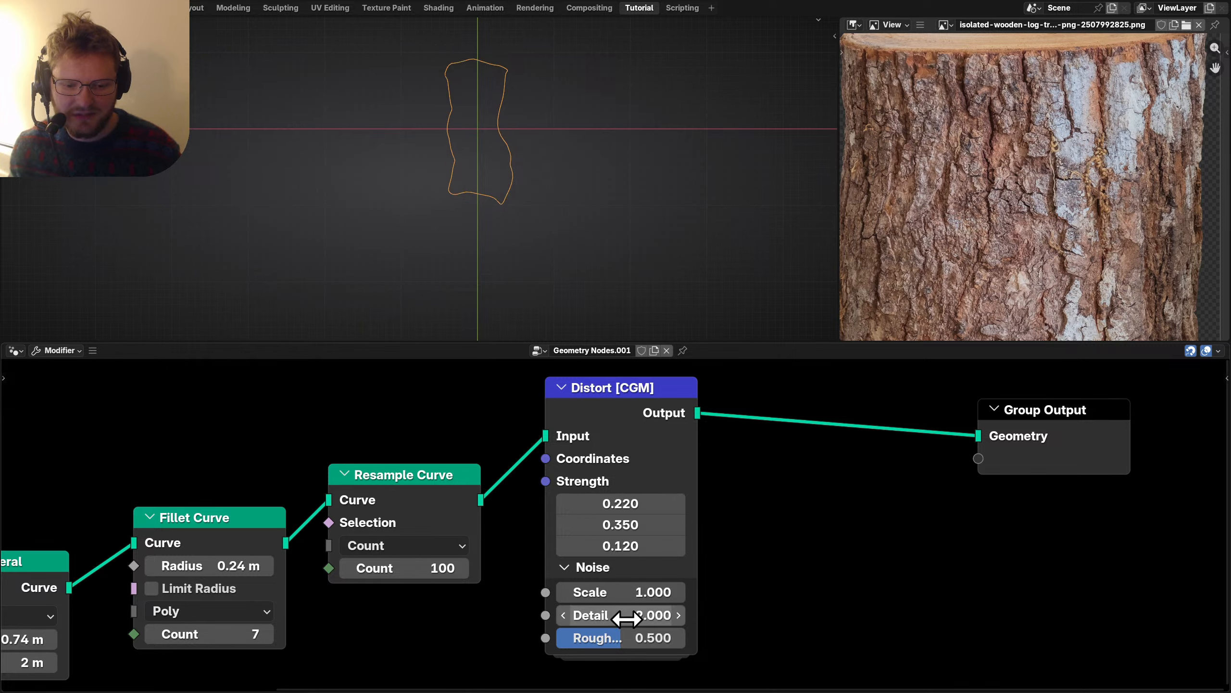
drag(642, 616, 742, 616)
drag(627, 620, 736, 619)
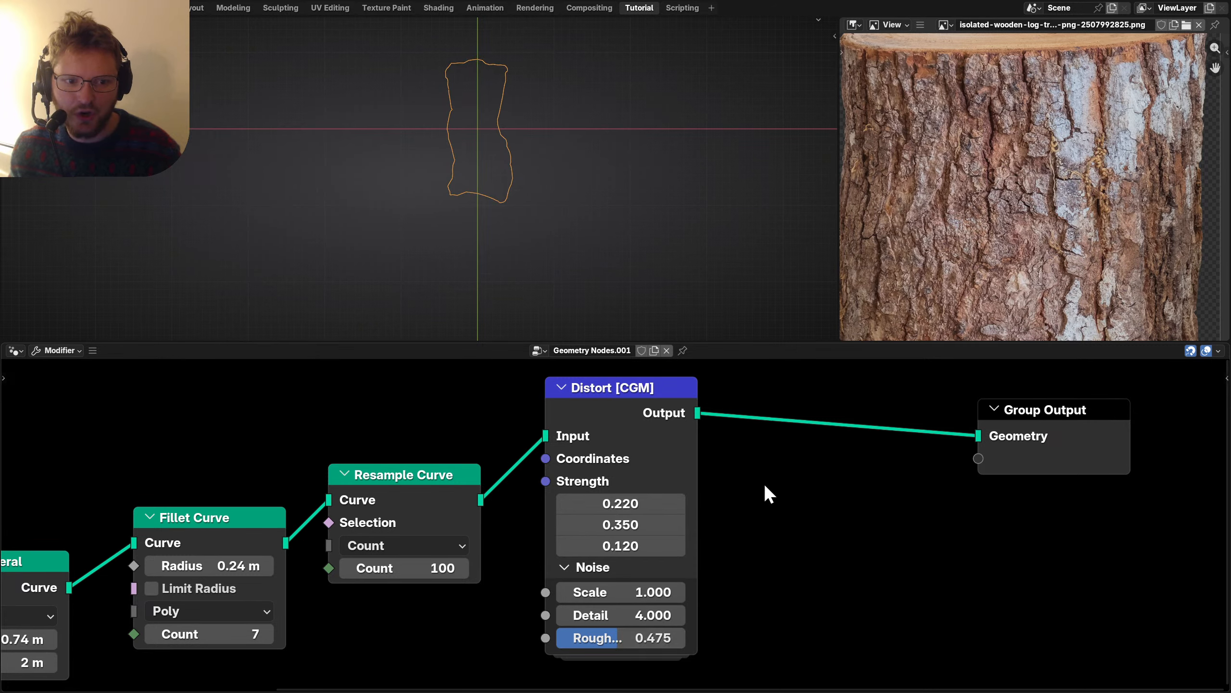
key(shift+a)
Insert a Fill Curve node between Distort and the Group Output, and save.
text(fill)
key(Return)
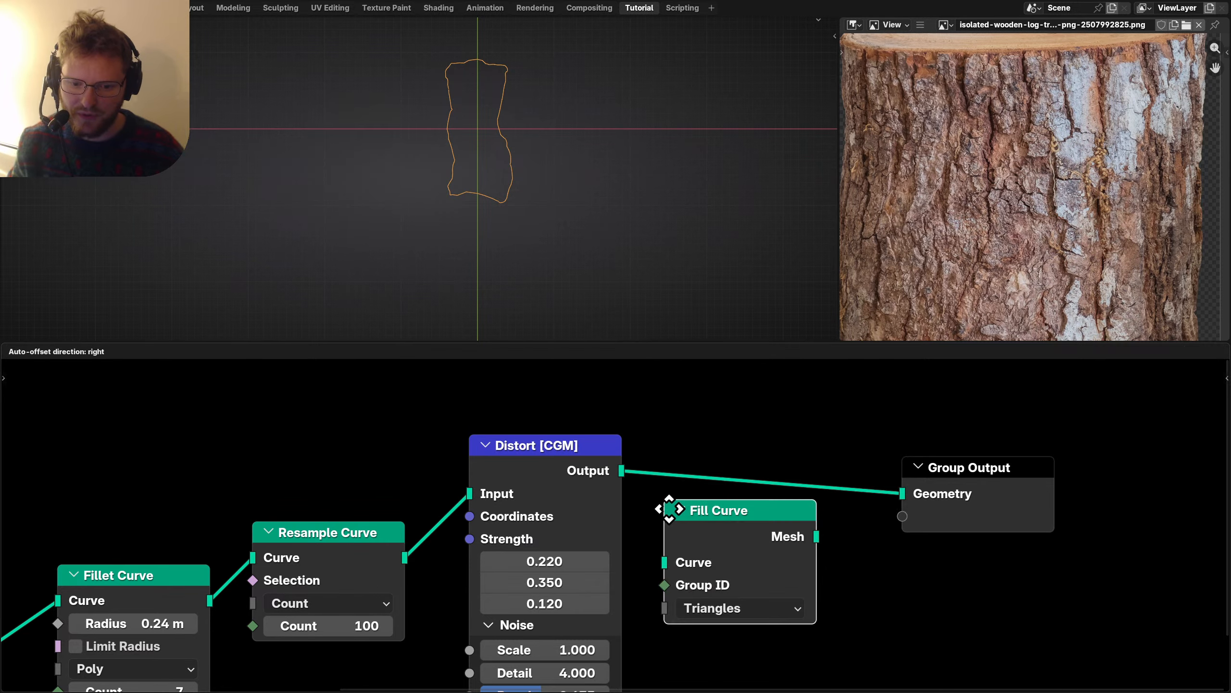
click(670, 401)
scroll(473, 115, up, 2)
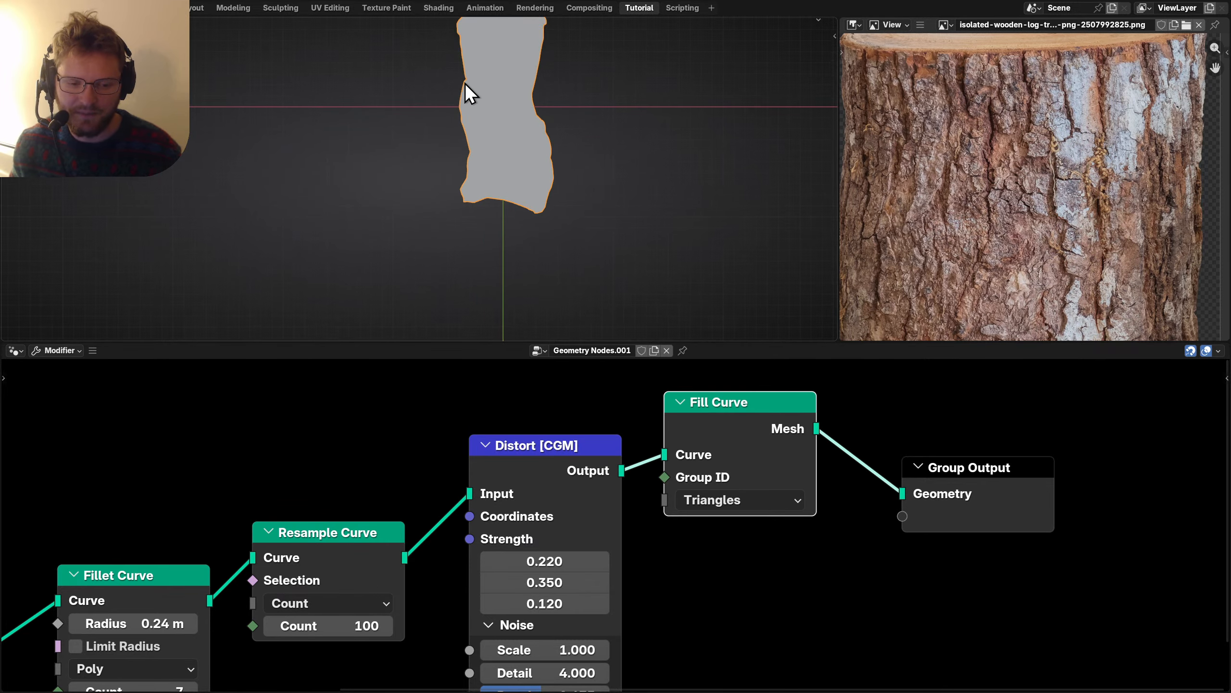
key(ctrl+s)
Move the Group Output node farther right to make room.
scroll(834, 558, down, 6)
middle_drag(853, 558, 569, 555)
drag(679, 587, 547, 464)
key(g)
click(742, 456)
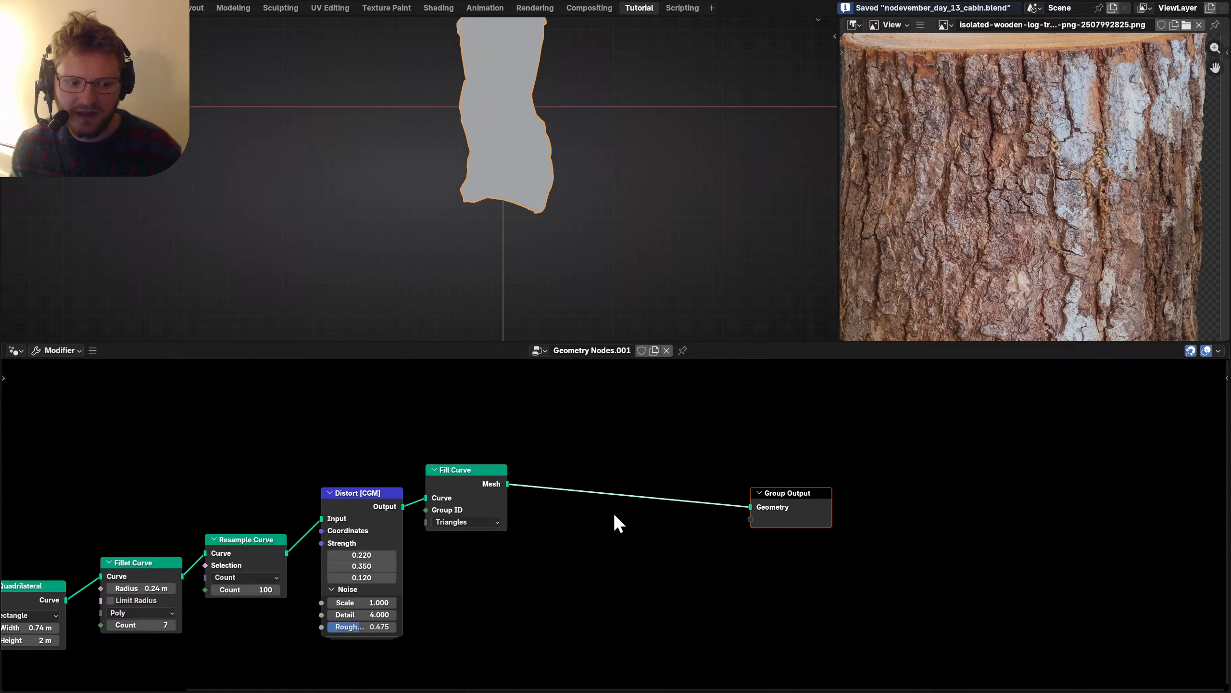
Add a Solidify Extrude node after Fill Curve.
scroll(615, 516, up, 2)
key(shift+a)
mouse_move(582, 465)
text(solid)
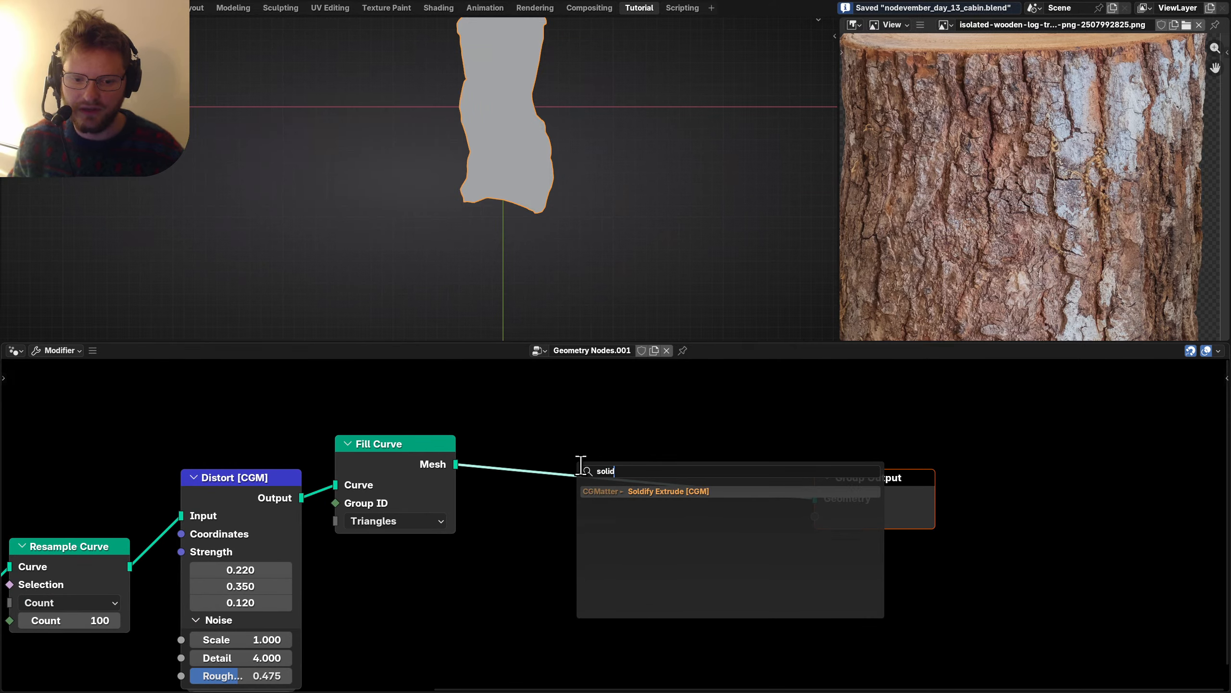
key(Return)
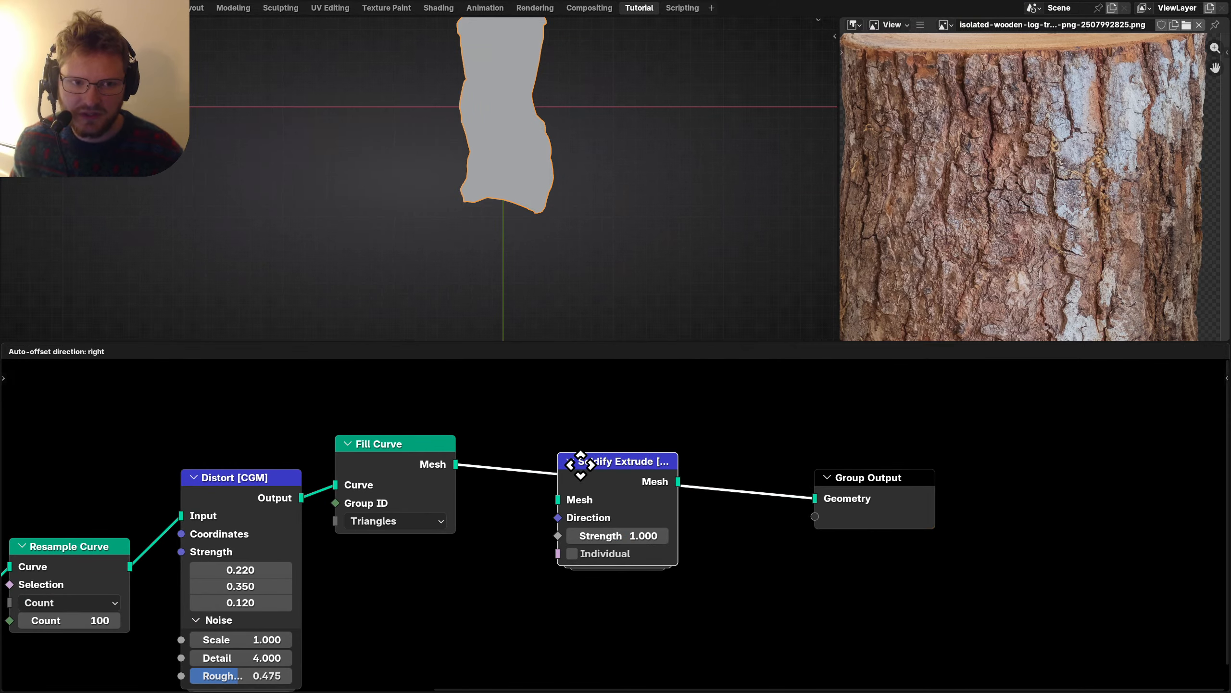
click(580, 464)
Set the Solidify Extrude Strength to 0.1, then refine it to 0.075.
middle_drag(461, 129, 641, 198)
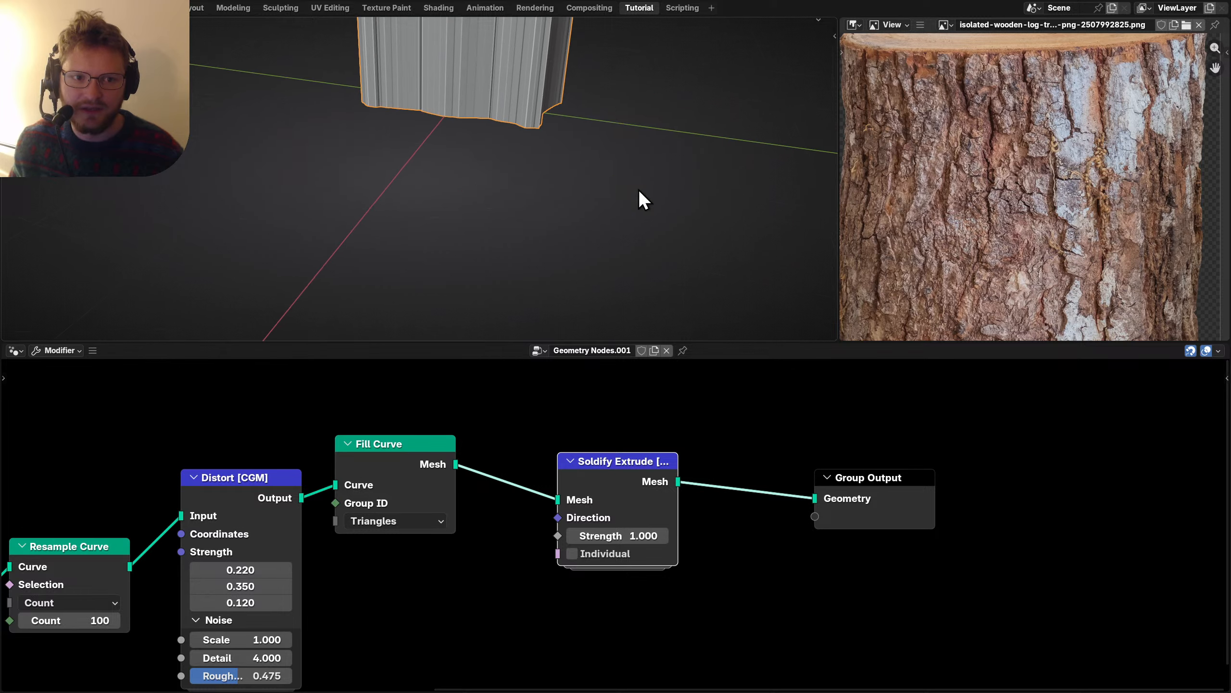
click(617, 534)
text(.1)
key(Return)
middle_drag(610, 82, 596, 179)
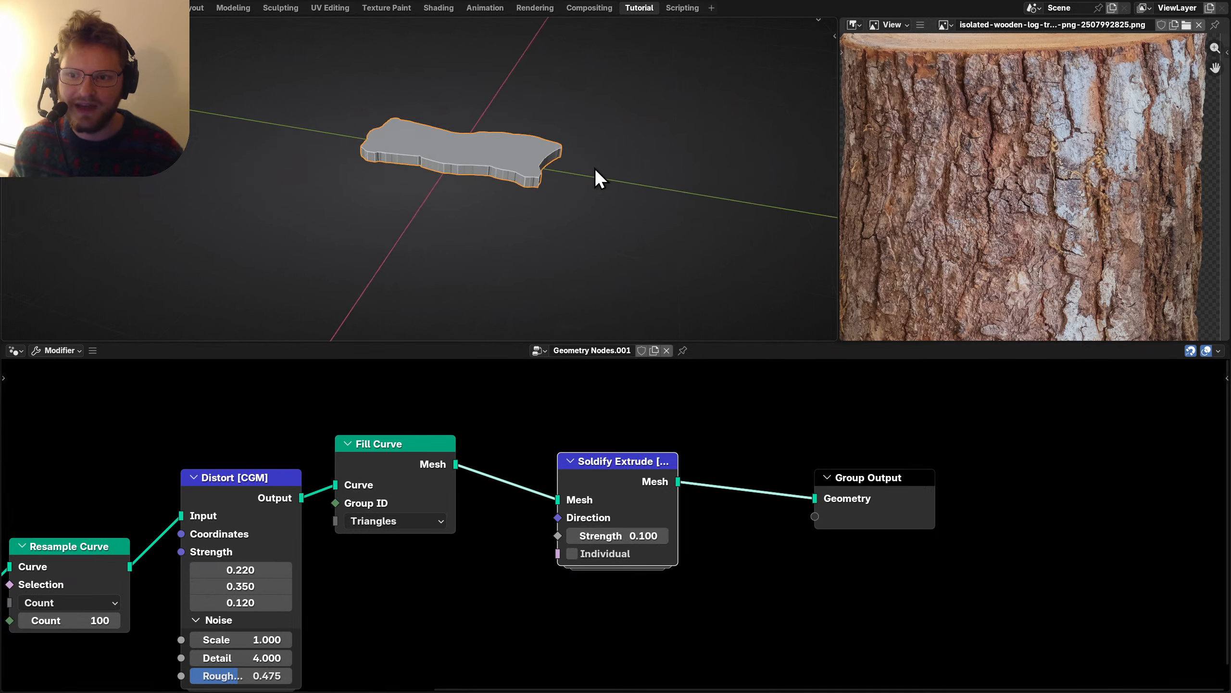
click(636, 537)
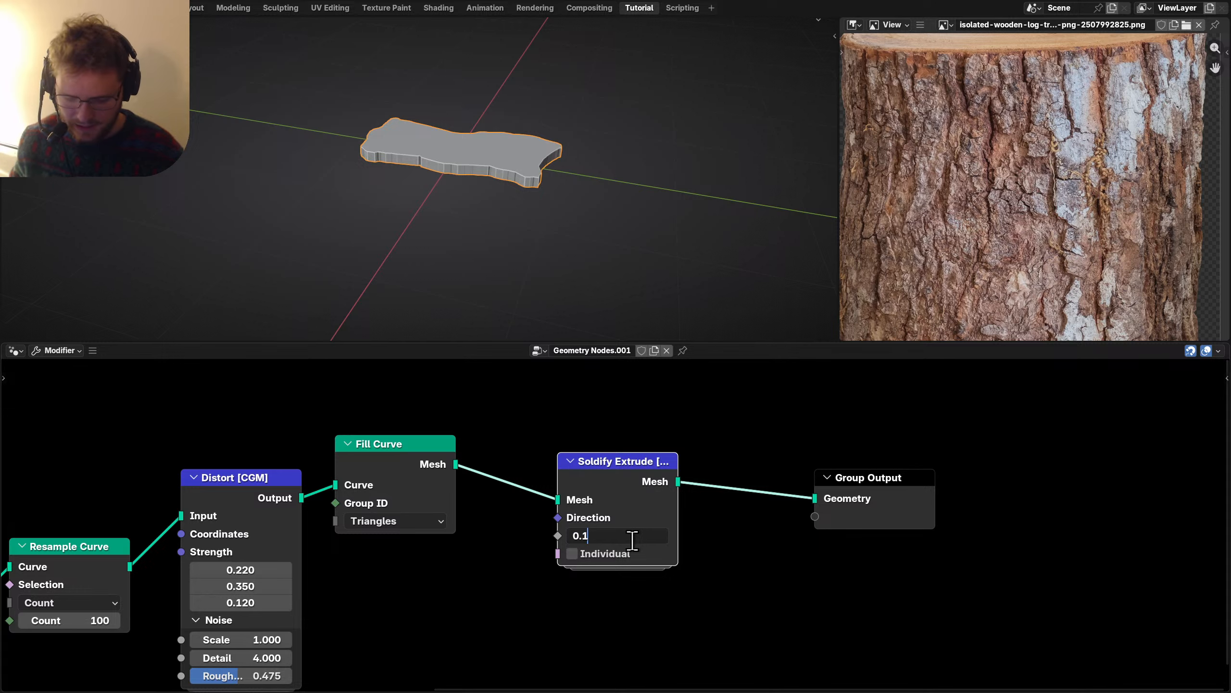
text(0.075)
key(Return)
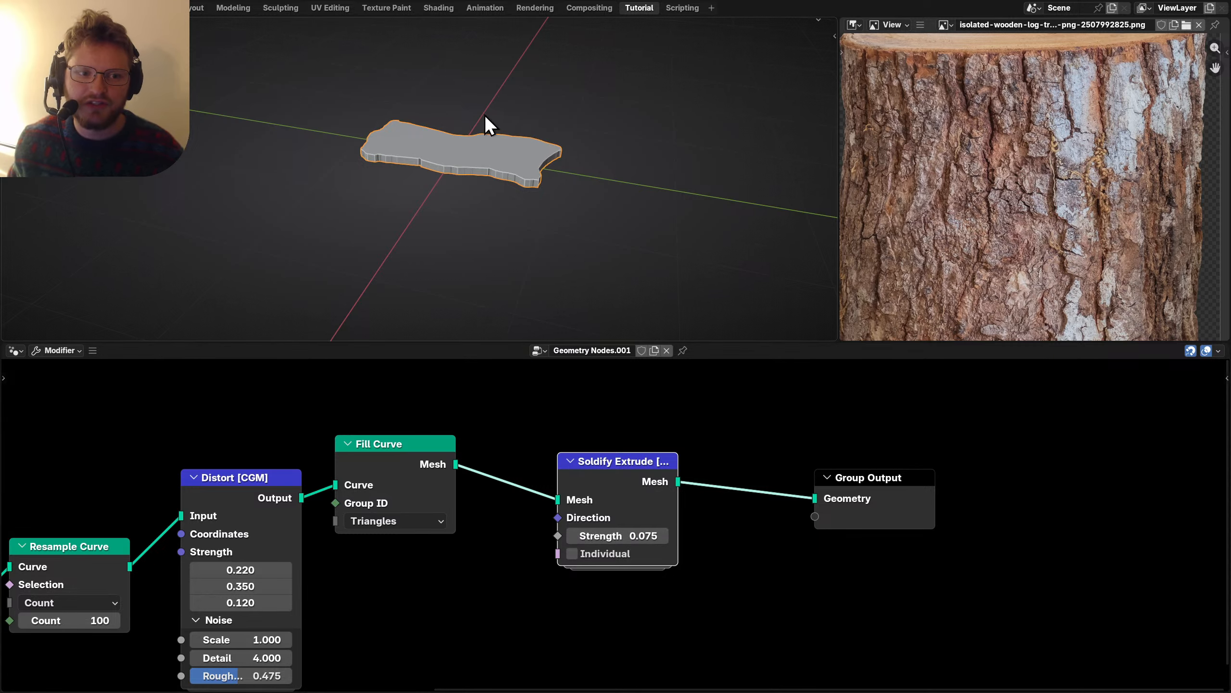
Frame the node chain and the slab in view, and save the cabin file.
middle_drag(485, 116, 344, 190)
key(ctrl+s)
scroll(499, 499, down, 4)
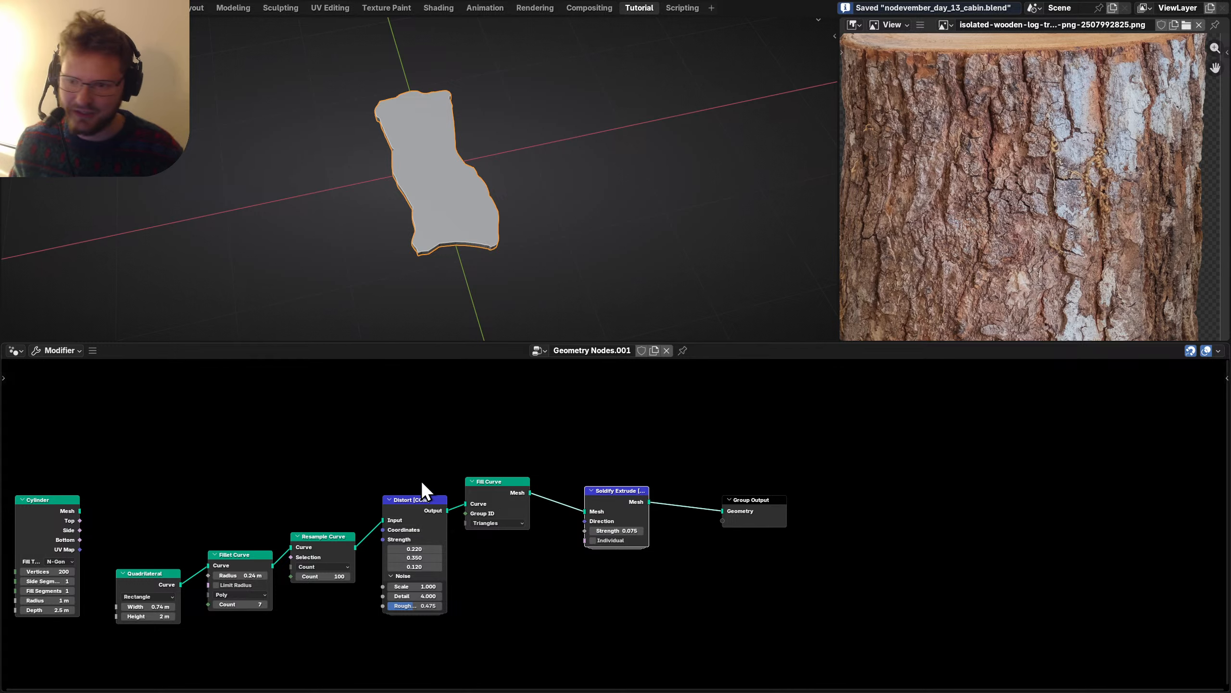
middle_drag(202, 497, 337, 498)
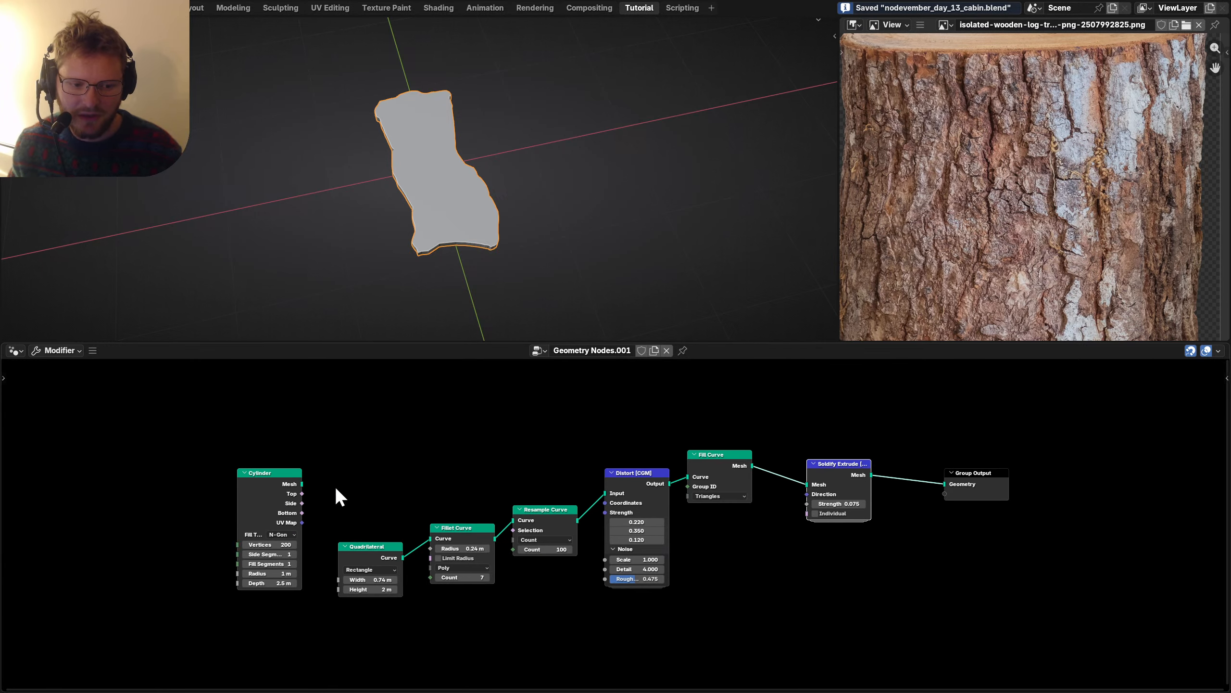
scroll(622, 525, up, 2)
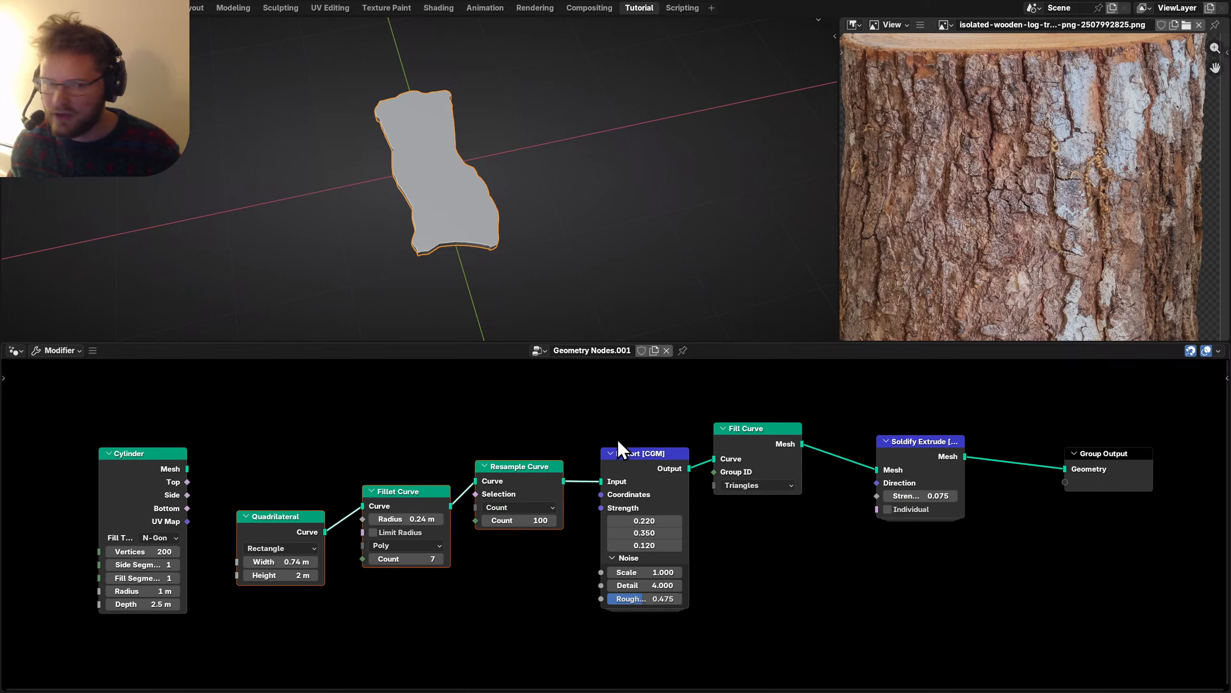
middle_drag(421, 179, 452, 117)
key(ctrl+s)
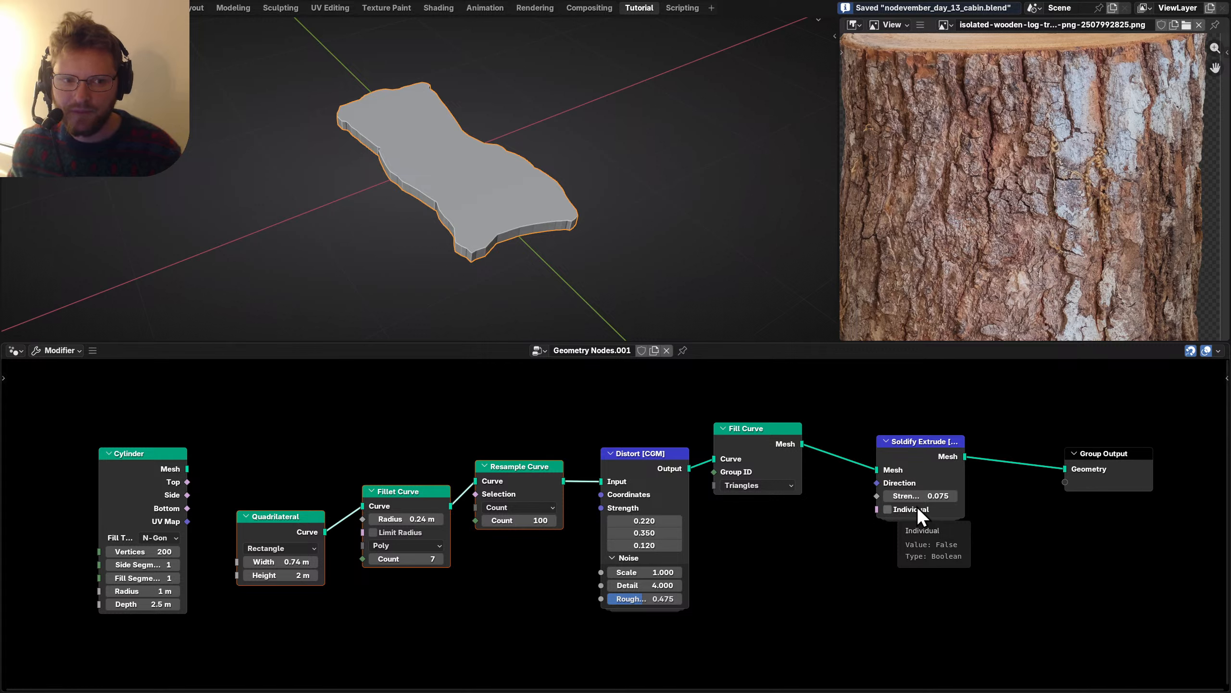
Line up Quadrilateral, Resample Curve, Distort, Fill Curve and Solidify Extrude in one row.
drag(272, 576, 270, 572)
drag(257, 532, 282, 506)
drag(483, 487, 469, 513)
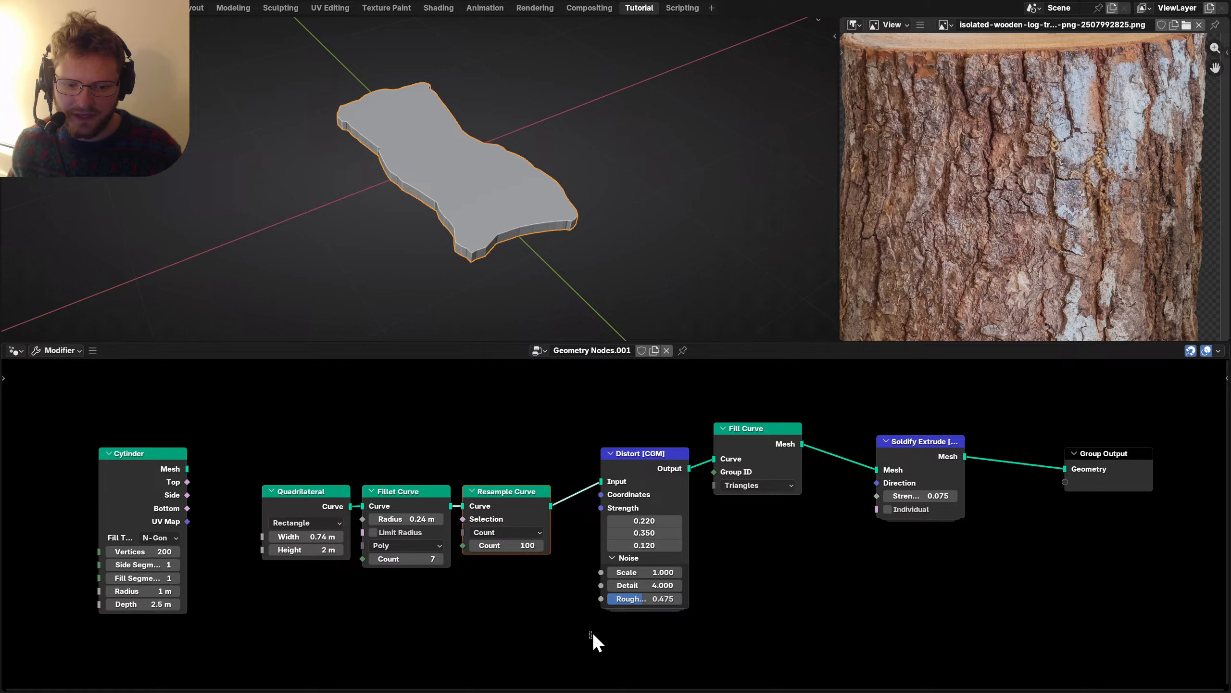
drag(651, 502, 626, 540)
drag(777, 440, 739, 503)
drag(921, 468, 833, 519)
Group the slab-building chain, name it Fragment, and place a duplicate below it.
drag(921, 605, 295, 444)
key(ctrl+g)
key(Tab)
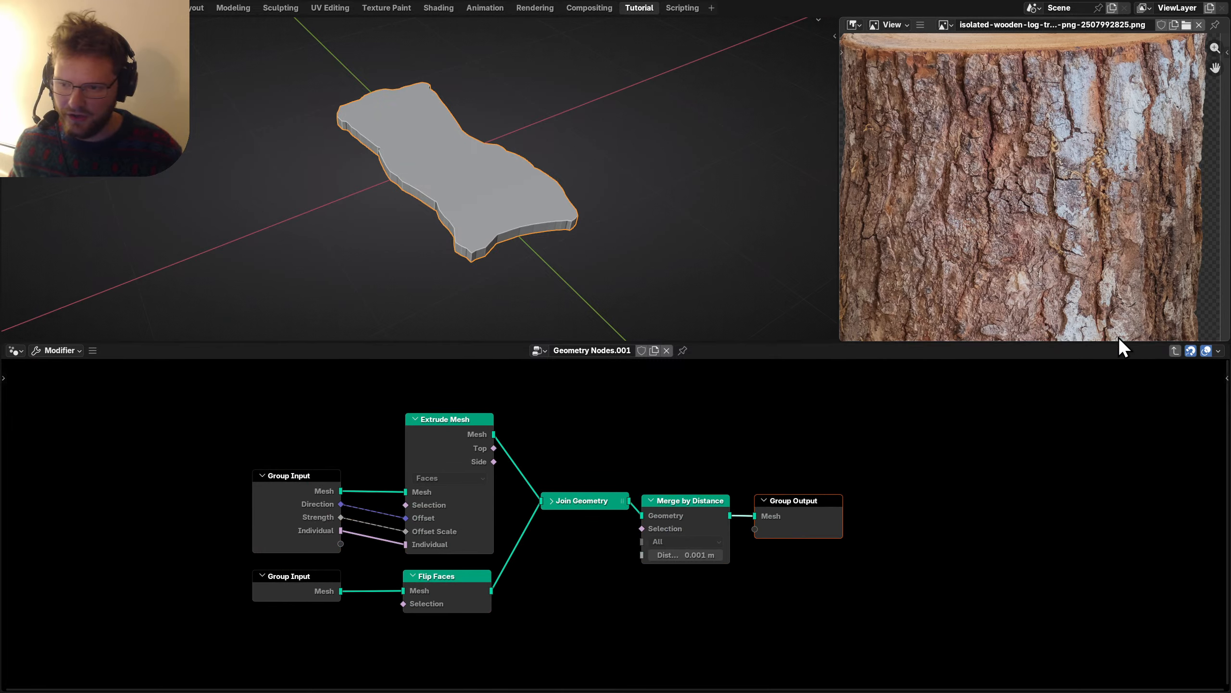
click(1176, 351)
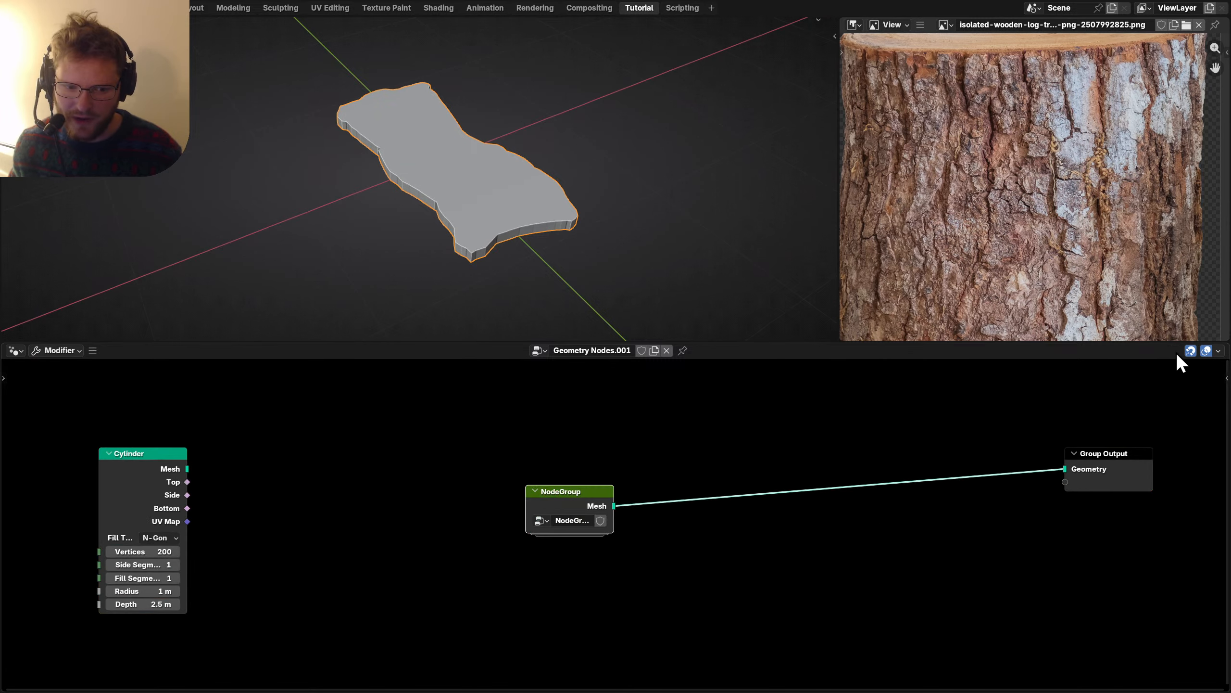
click(569, 514)
text(Fragment)
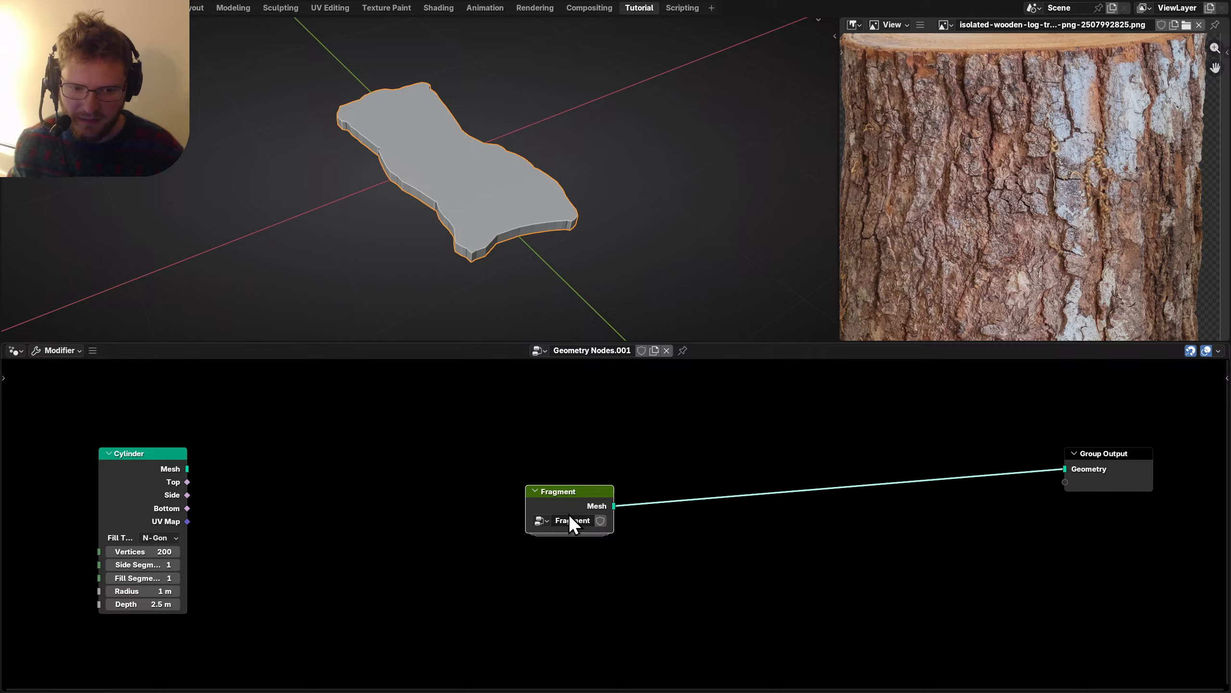
key(Return)
key(shift+d)
click(591, 565)
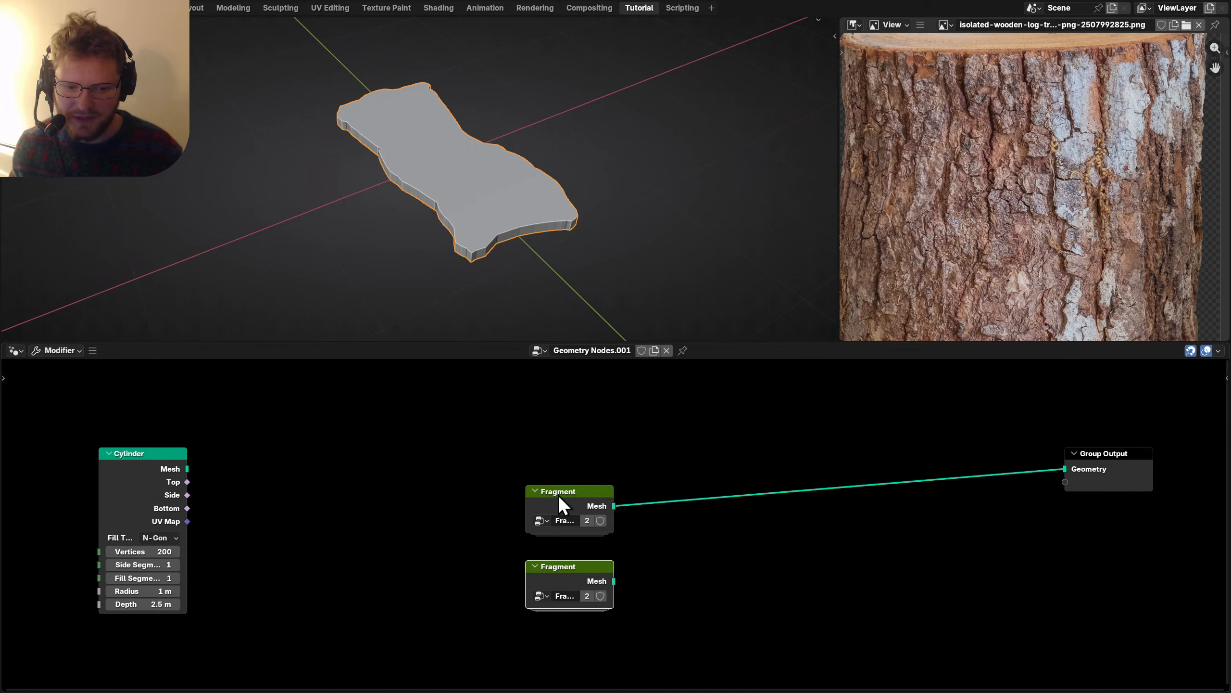
Expose Distort's Coordinates as a Fragment group input, then return to the main tree.
key(Tab)
drag(283, 527, 398, 607)
scroll(686, 431, up, 2)
drag(719, 420, 425, 514)
key(Tab)
middle_drag(655, 440, 448, 556)
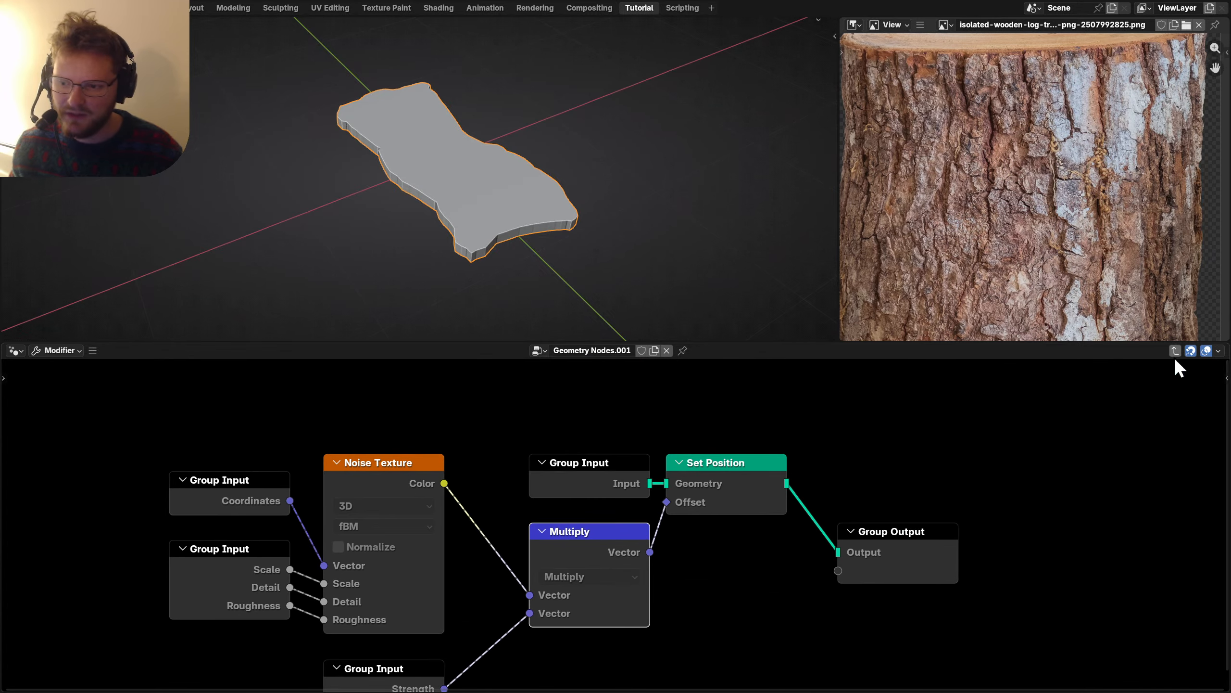
click(1174, 350)
scroll(561, 578, down, 3)
middle_drag(561, 577, 443, 539)
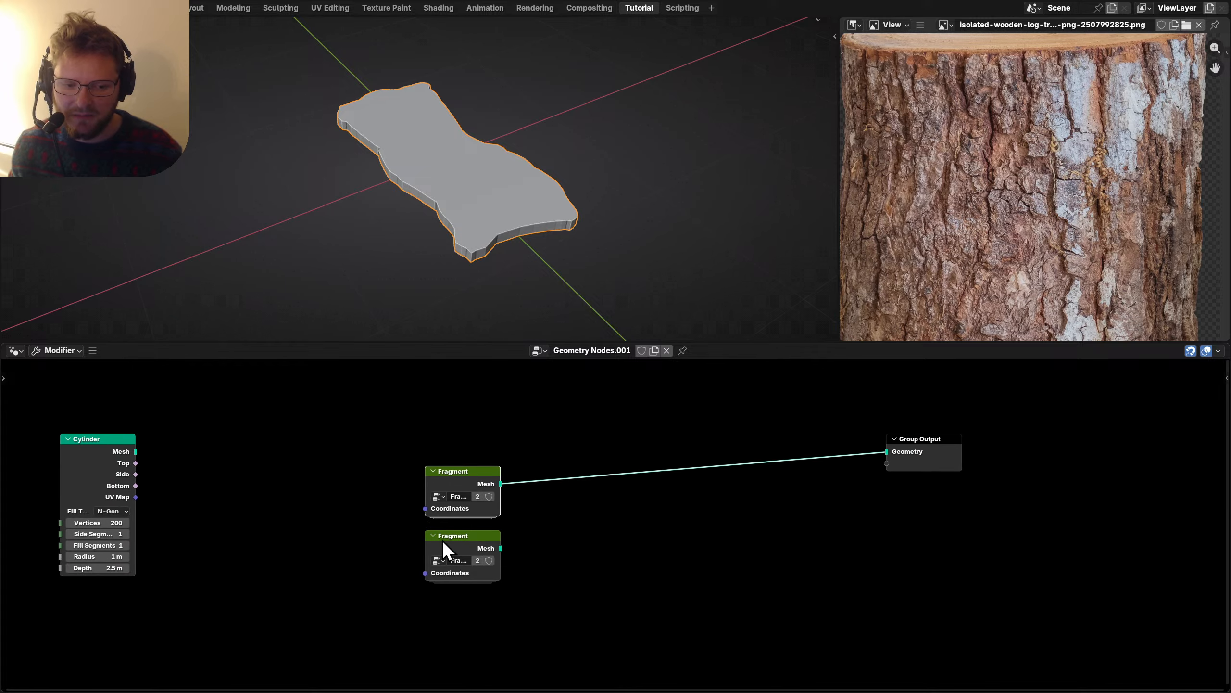
scroll(417, 500, up, 2)
middle_drag(417, 500, 565, 517)
Feed a Position plus vector Add offset into the first Fragment's Coordinates.
key(shift+a)
mouse_move(568, 510)
text(pos)
key(Return)
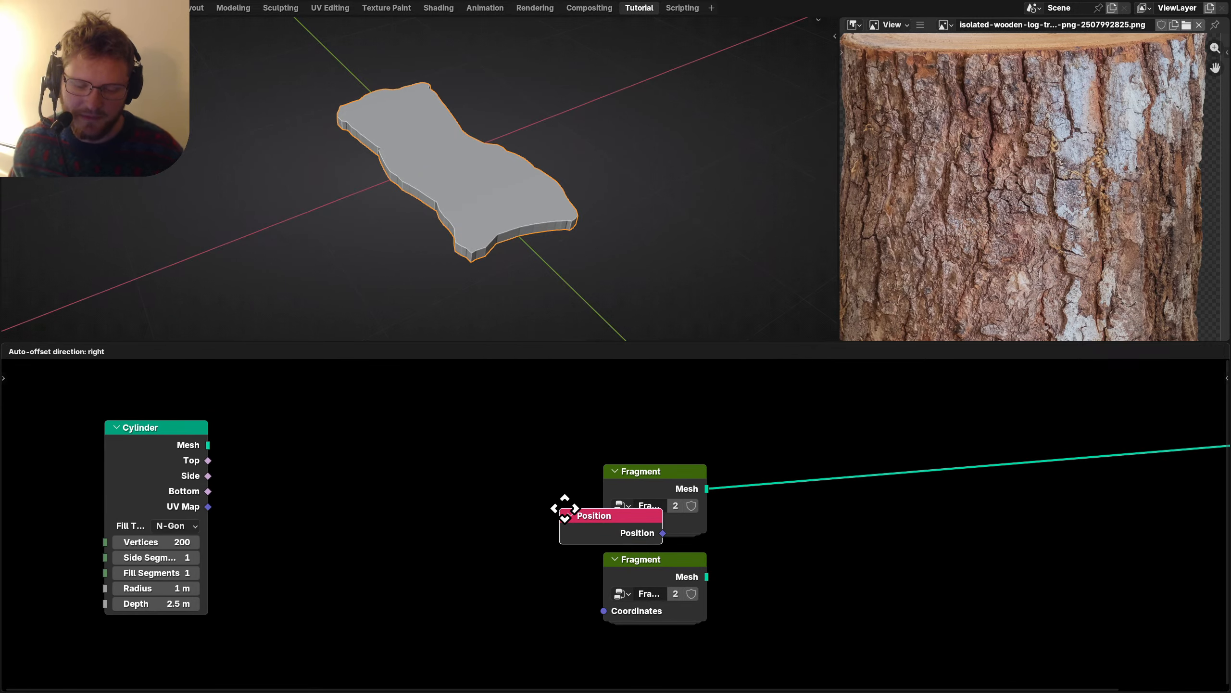
click(344, 480)
drag(468, 493, 553, 485)
text(ad)
key(Return)
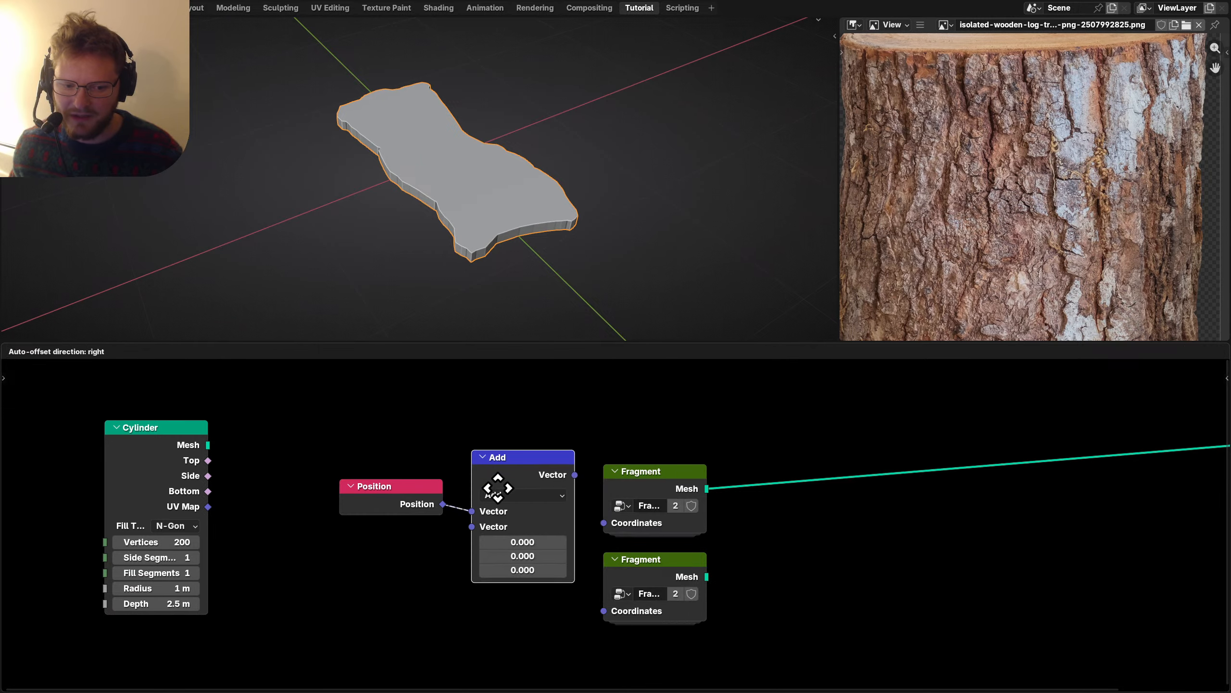
click(531, 441)
In top view, tweak the offset X value and preview both Fragments.
middle_drag(590, 237, 558, 138)
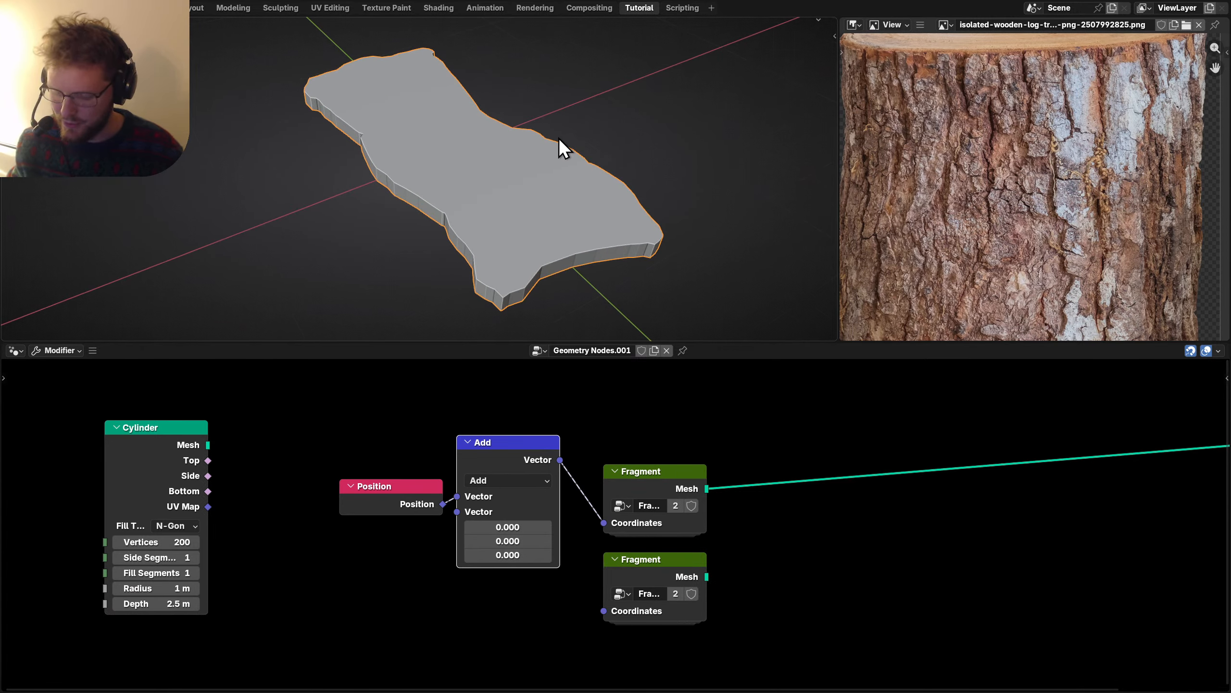
key(KP_7)
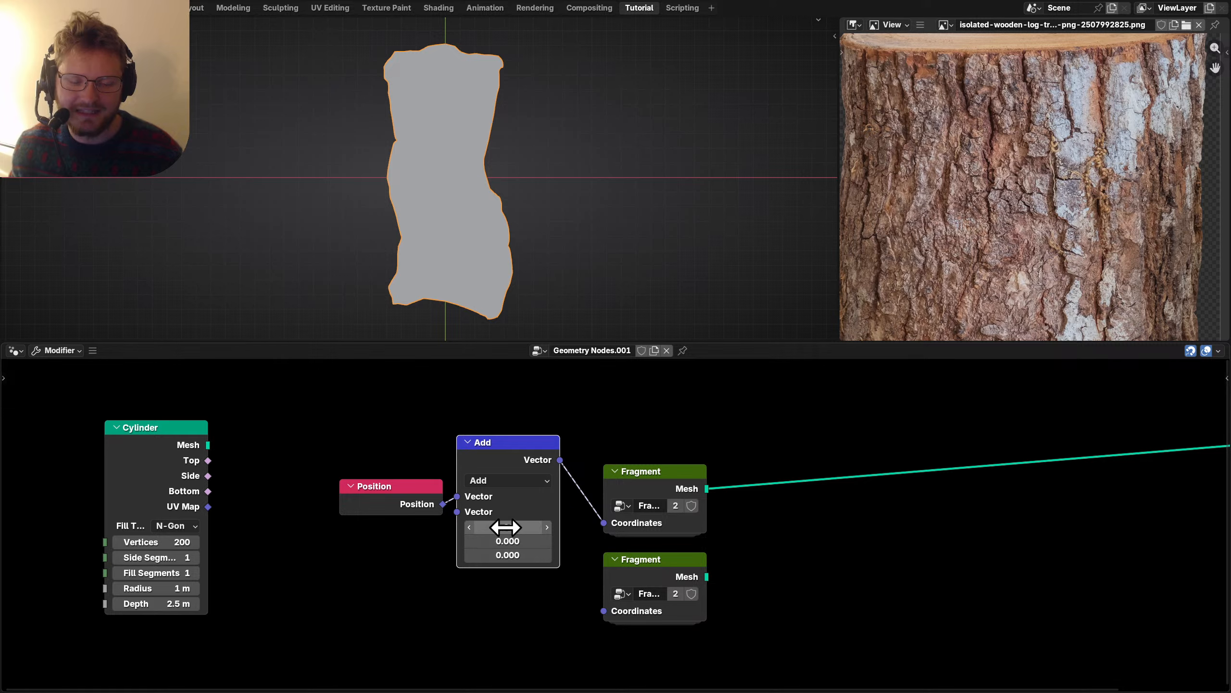
drag(507, 527, 459, 541)
ctrl+shift+click(676, 583)
ctrl+shift+click(660, 480)
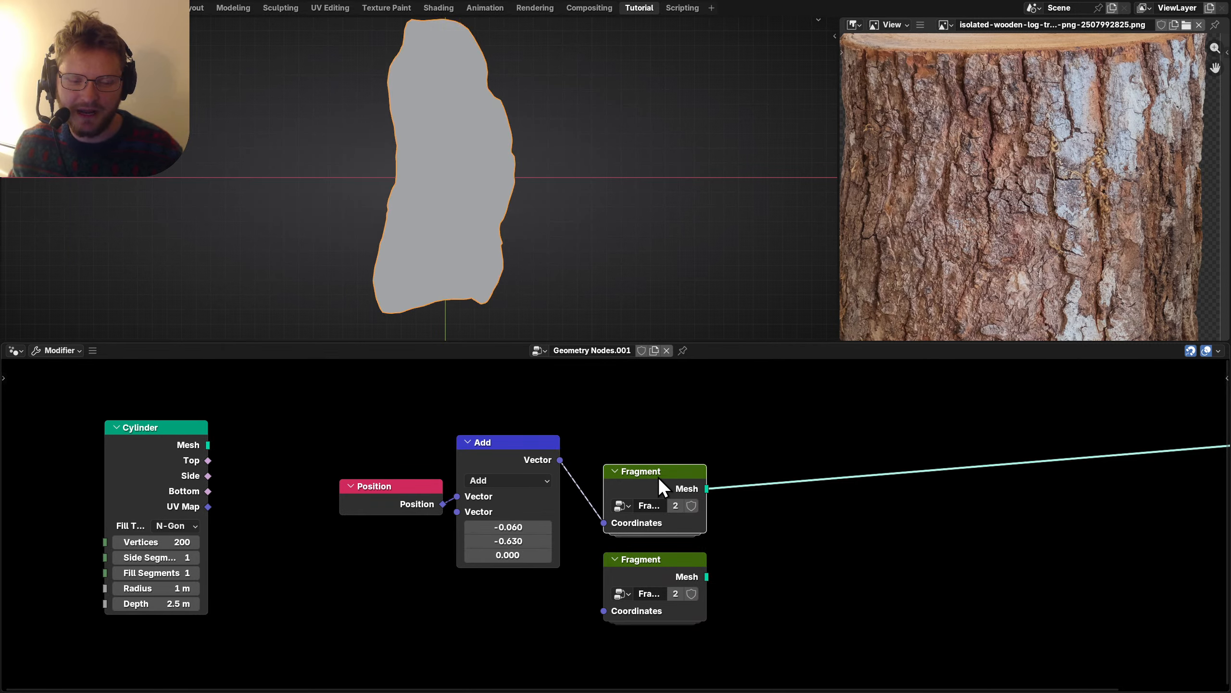
scroll(679, 510, down, 3)
middle_drag(681, 538, 686, 469)
Create a third Fragment with its own Position and Add offset linked to Coordinates.
drag(694, 551, 622, 482)
key(shift+d)
click(624, 565)
drag(453, 510, 538, 415)
key(shift+d)
click(511, 568)
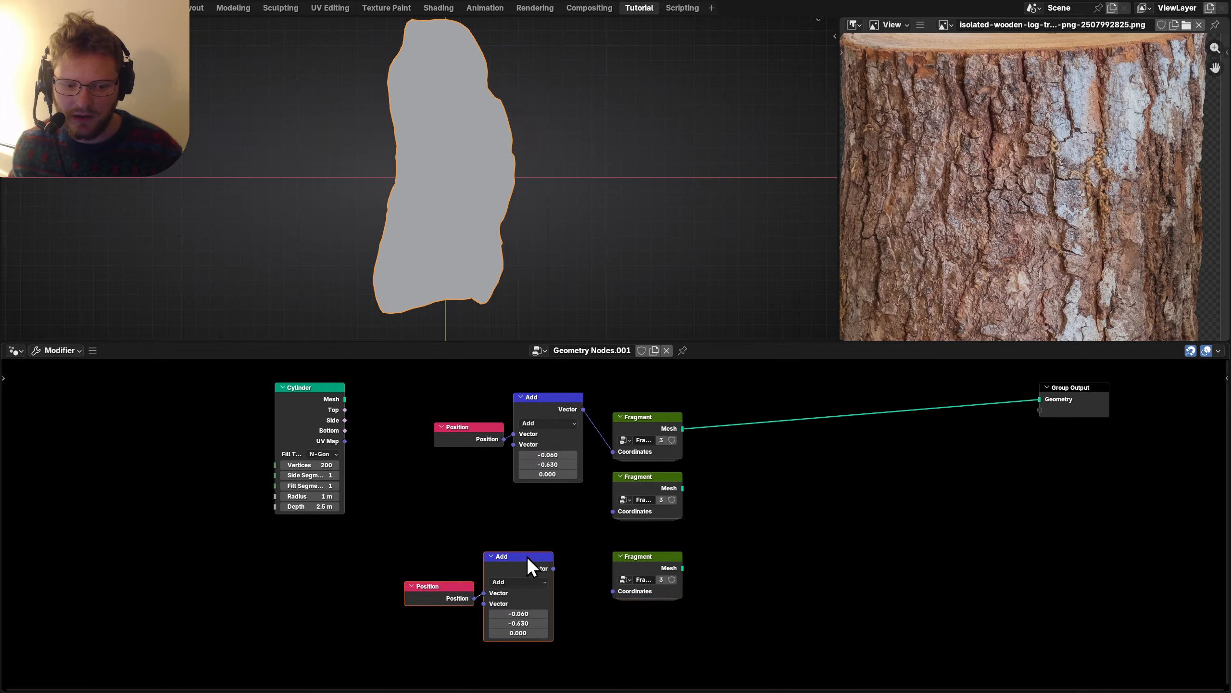
alt+right_drag(534, 565, 618, 581)
scroll(556, 583, up, 6)
middle_drag(483, 658, 544, 569)
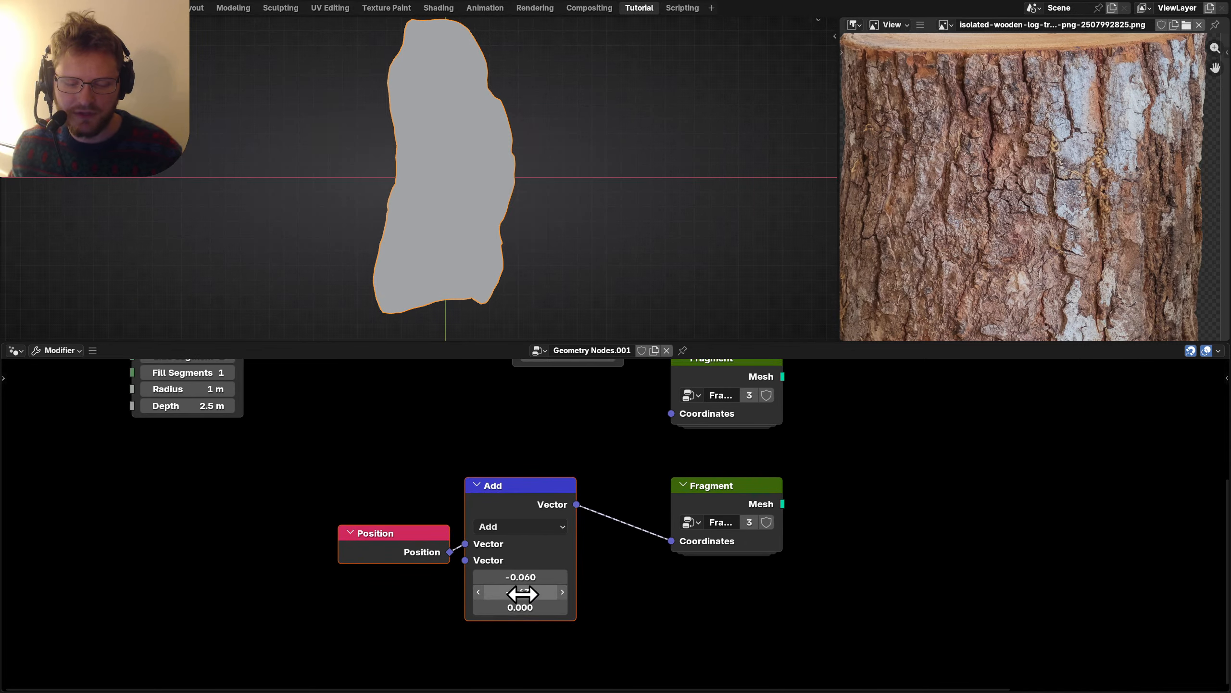
Raise the third offset's Z value and preview each Fragment's result.
ctrl+shift+click(706, 485)
mouse_move(508, 607)
mouse_down()
mouse_move(529, 607)
mouse_move(508, 586)
mouse_up()
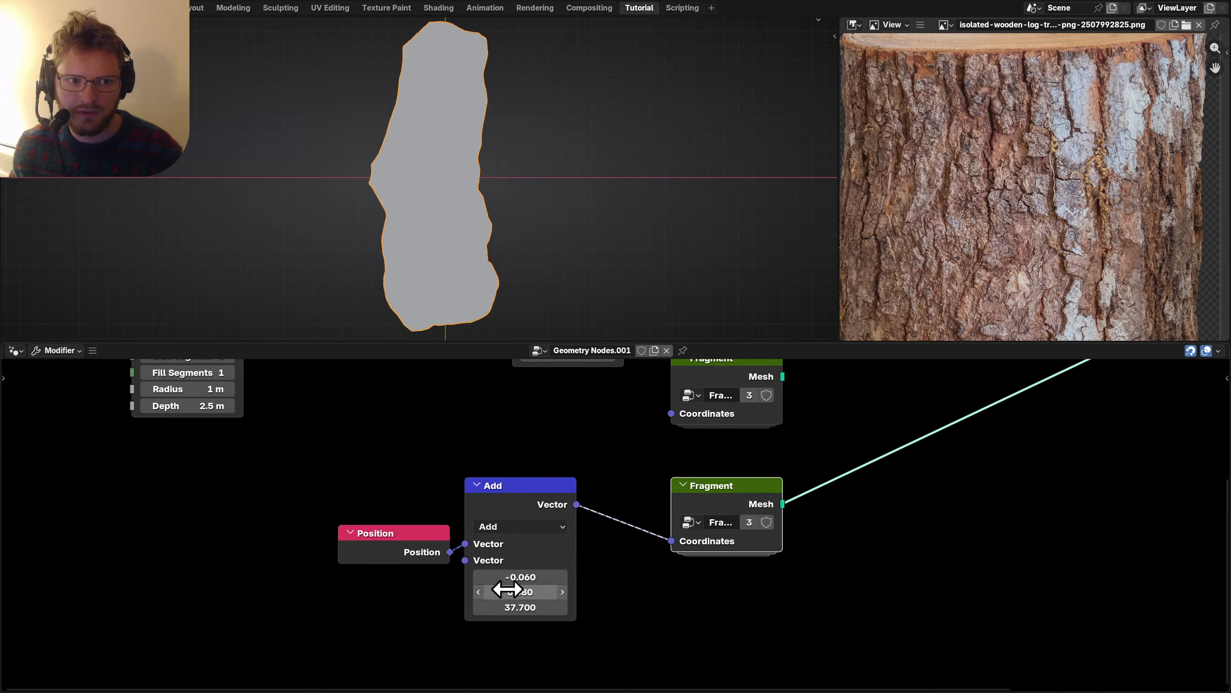
middle_drag(736, 391, 537, 494)
ctrl+shift+click(664, 491)
ctrl+shift+click(670, 381)
key(Home)
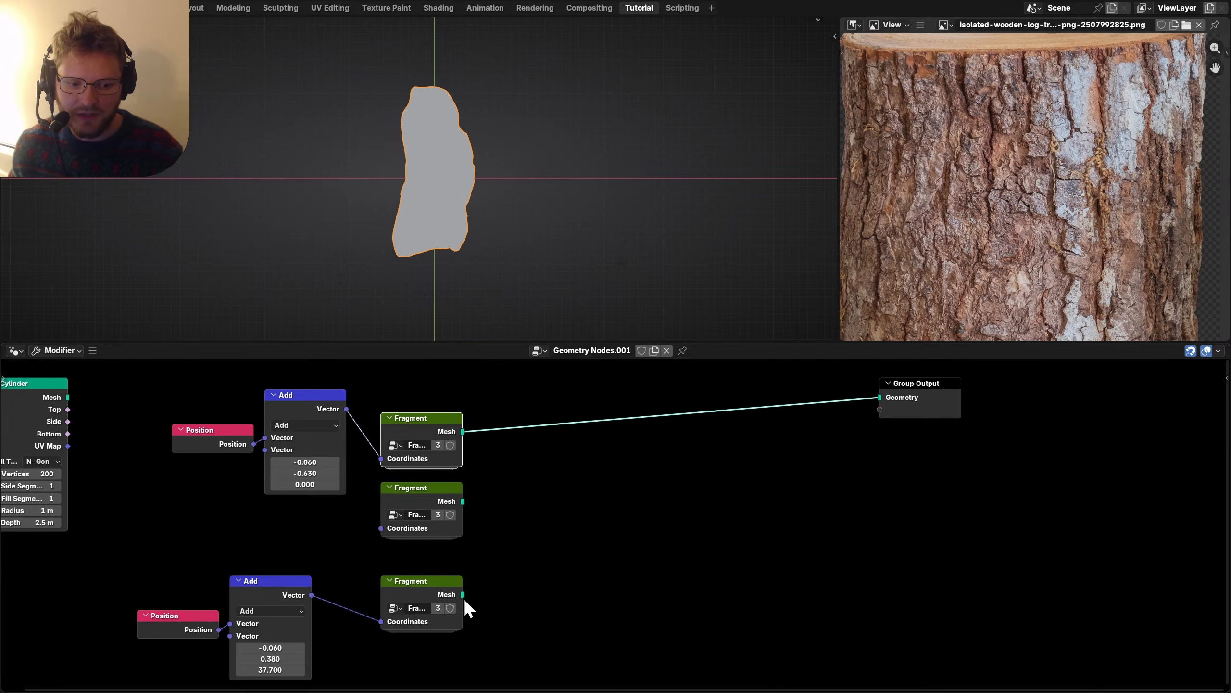
Add a Transform Geometry node, delete it again, and select the first Fragment.
key(shift+a)
text(trans)
key(Return)
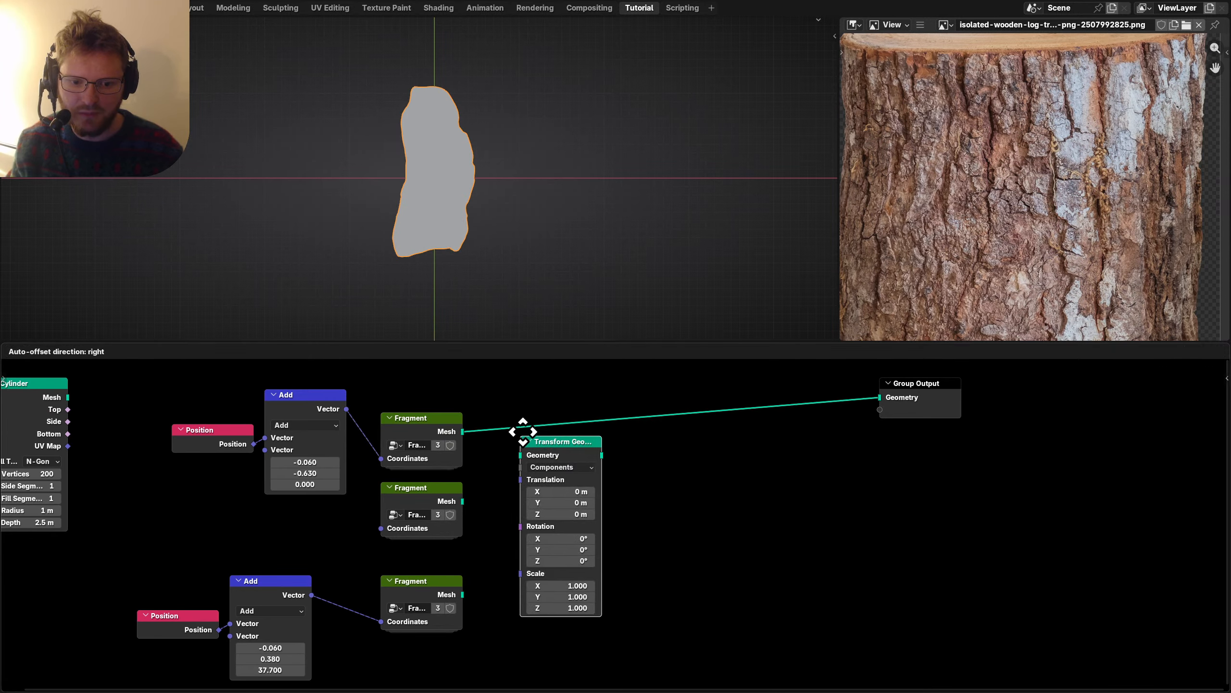
click(526, 398)
scroll(611, 489, up, 2)
middle_drag(611, 490, 710, 542)
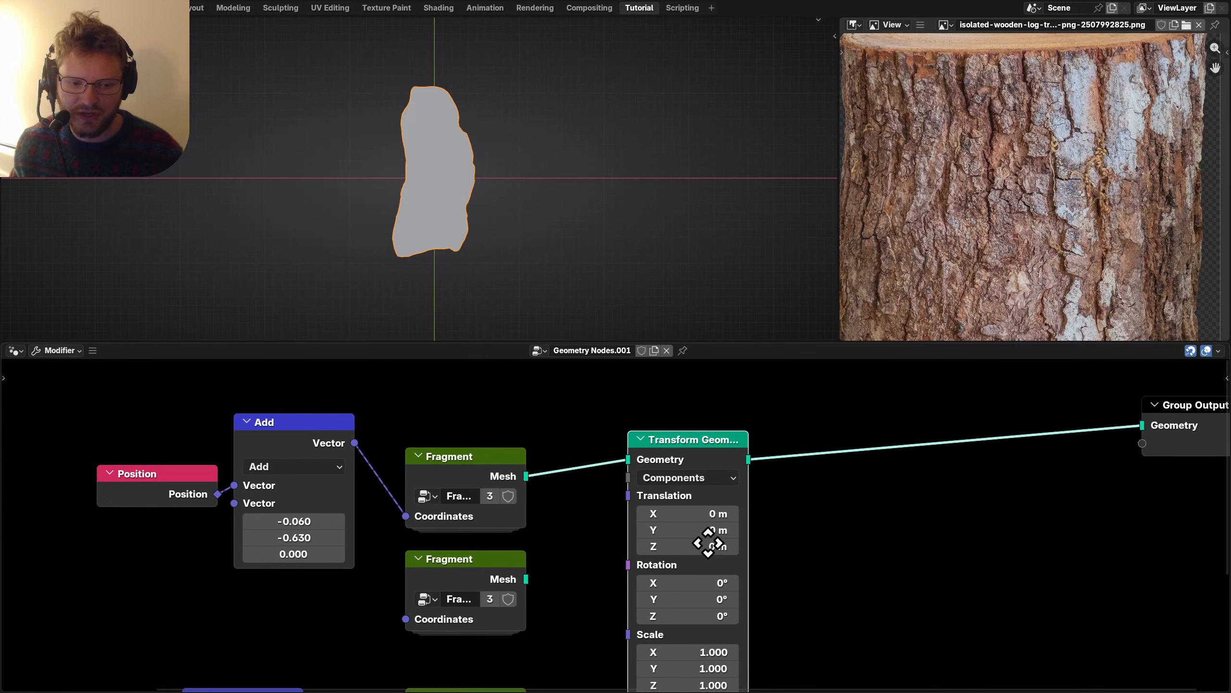
key(x)
click(460, 462)
Inside the Fragment group, expose the Quadrilateral Height as a group input.
key(Tab)
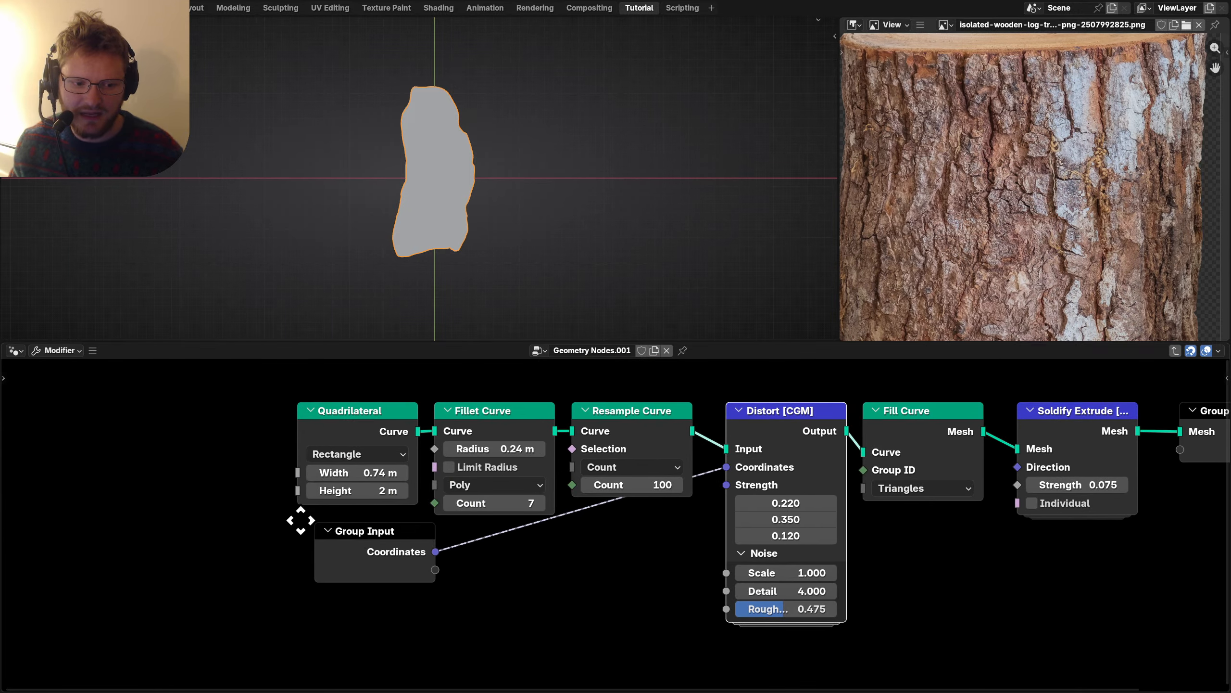
key(g)
click(133, 556)
drag(302, 543, 311, 525)
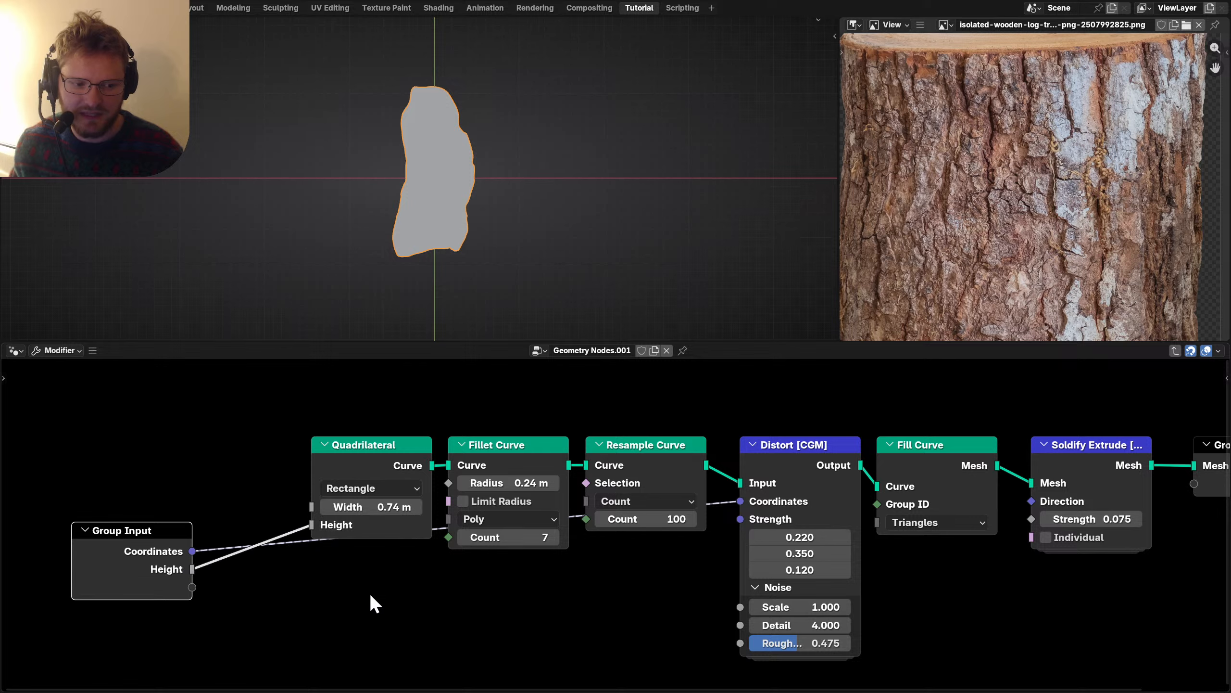
key(Tab)
Set the three fragment heights to 1.54, 1.64 and about 1.66 m.
mouse_move(492, 537)
mouse_down()
mouse_move(465, 537)
mouse_move(495, 537)
mouse_up()
middle_drag(467, 578, 487, 500)
ctrl+shift+click(487, 500)
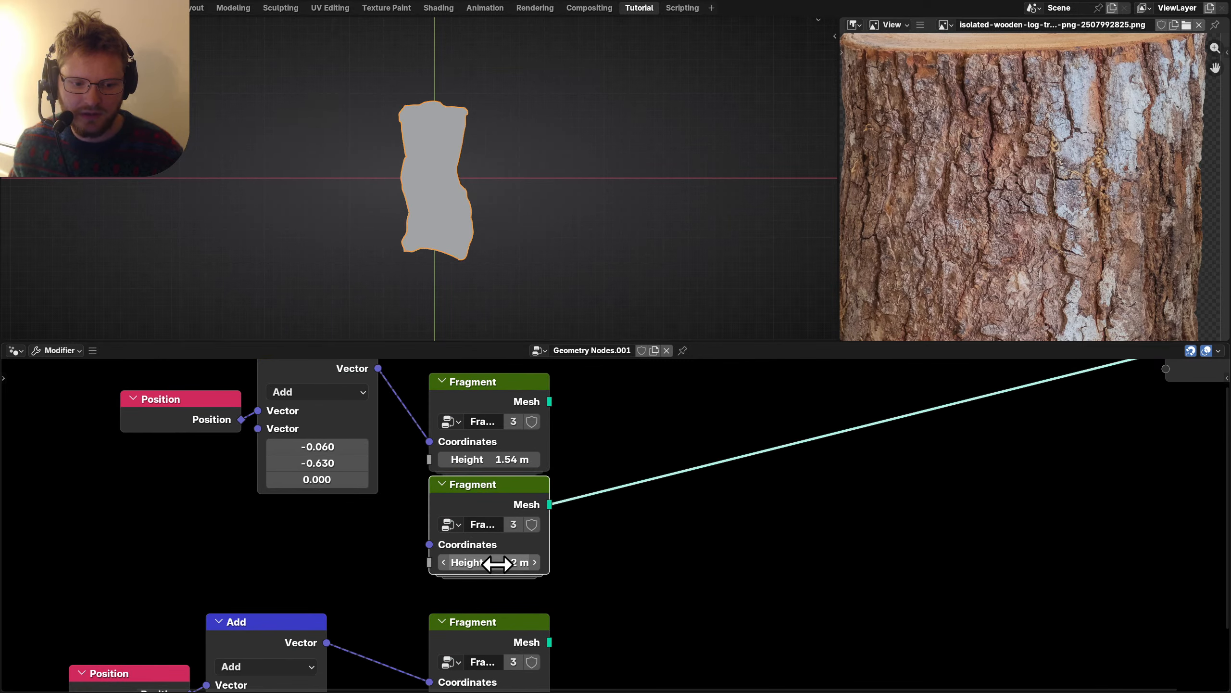
drag(504, 562, 484, 562)
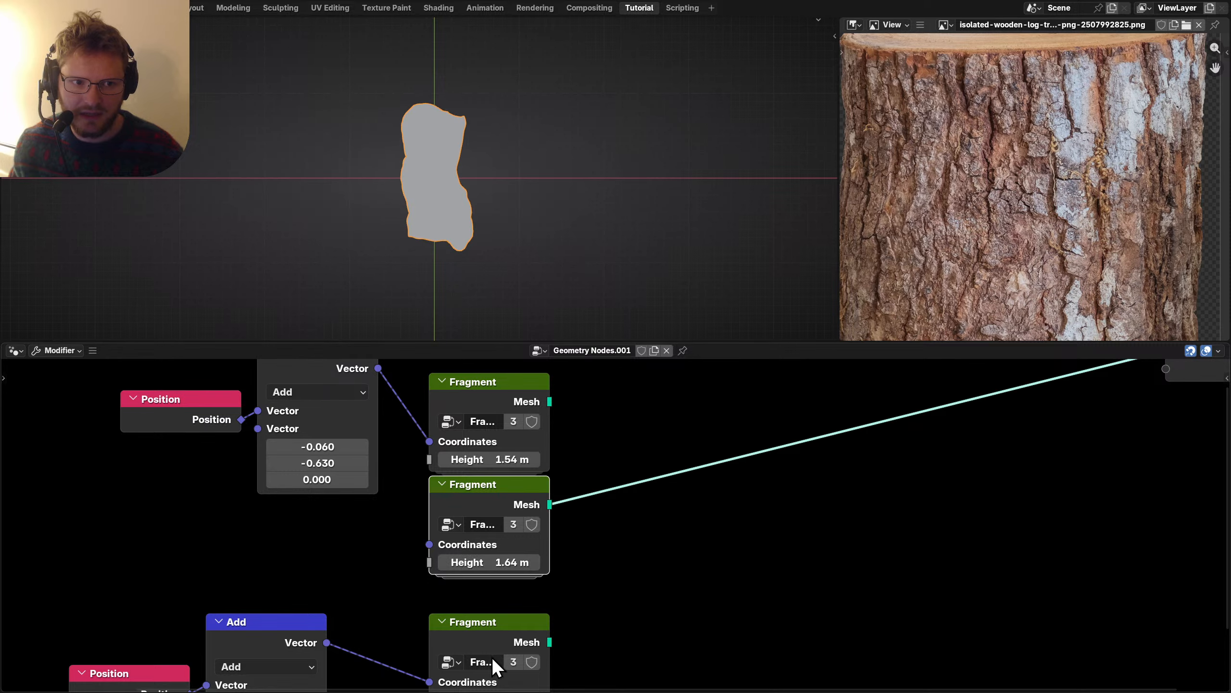
middle_drag(488, 648, 506, 489)
ctrl+shift+click(506, 489)
drag(504, 541, 484, 541)
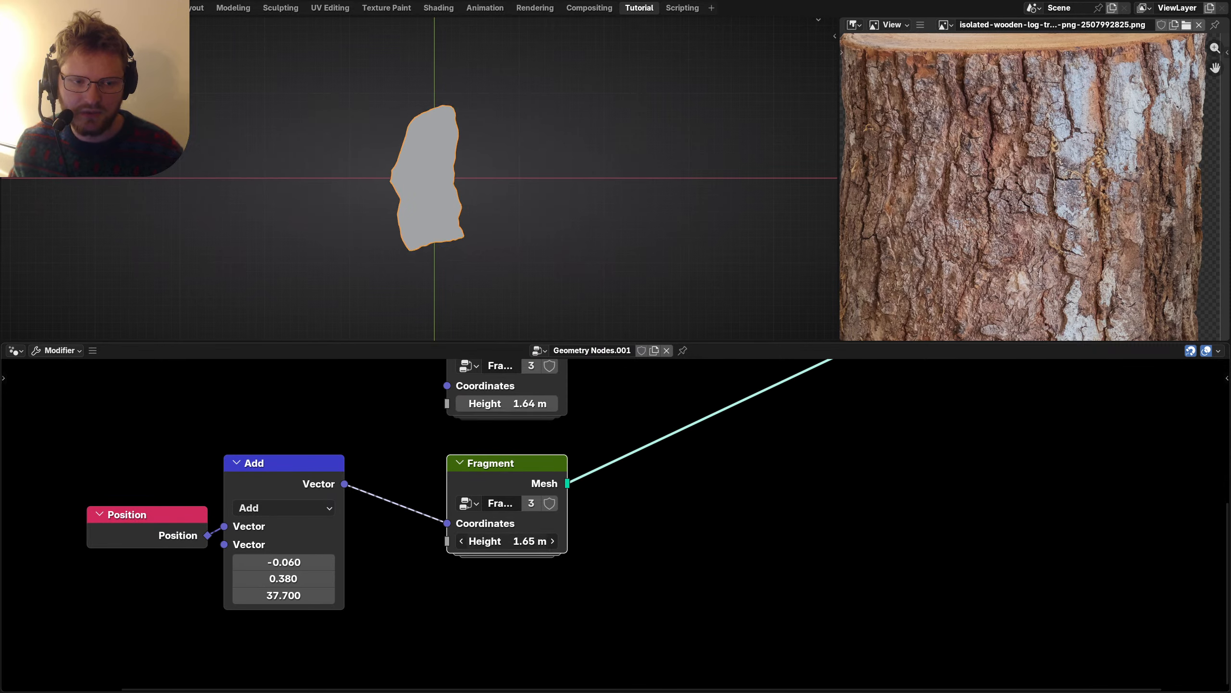
Duplicate a Fragment with its Position/Add pair, linking the offset to make a fourth.
scroll(521, 544, down, 3)
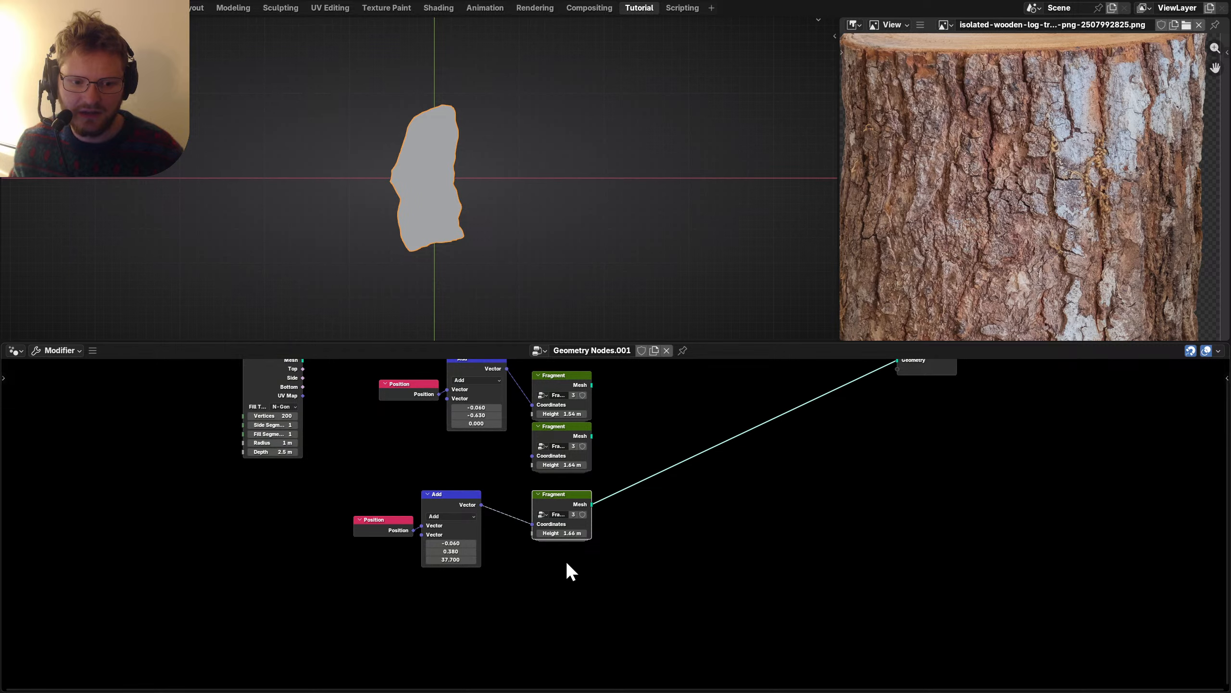
key(shift+d)
click(535, 602)
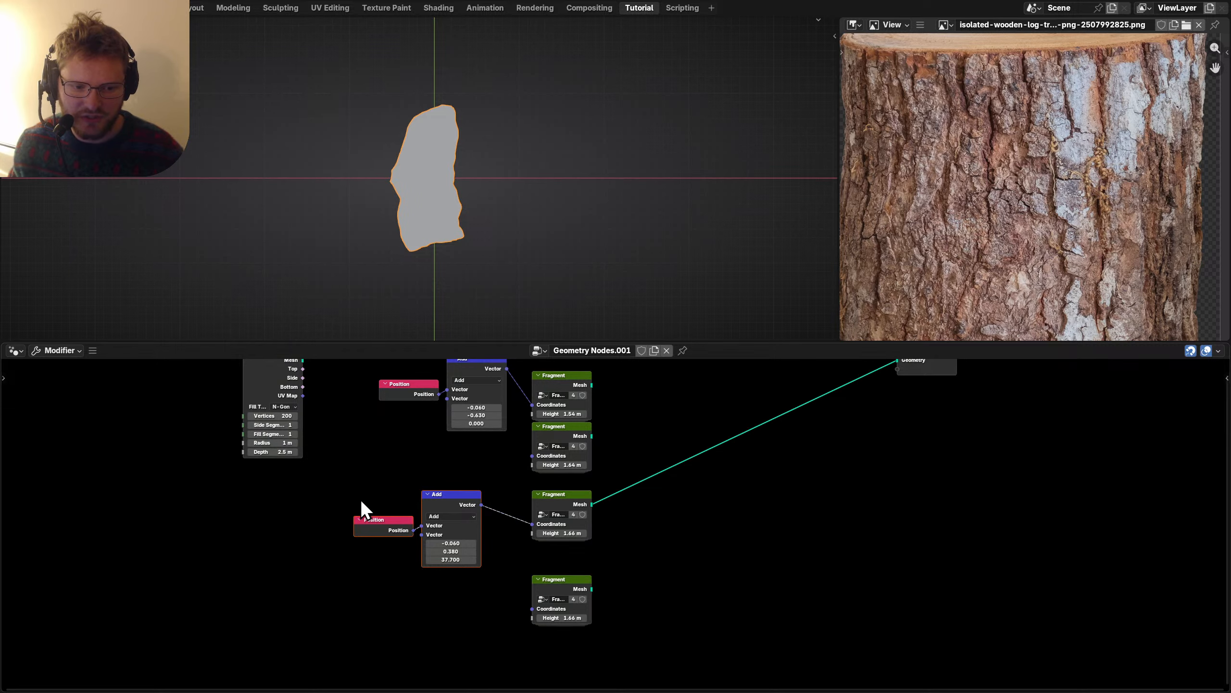
key(shift+d)
click(357, 599)
drag(481, 602, 630, 572)
scroll(570, 607, up, 2)
scroll(495, 613, down, 3)
scroll(601, 593, up, 2)
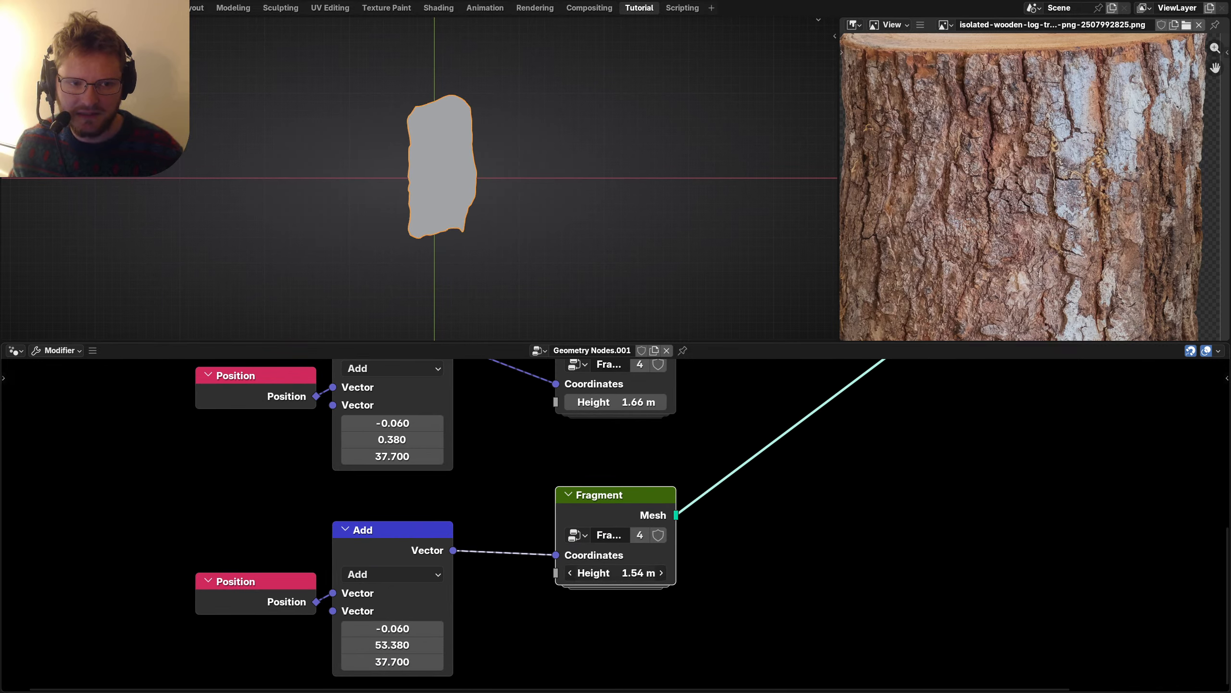
scroll(636, 449, down, 4)
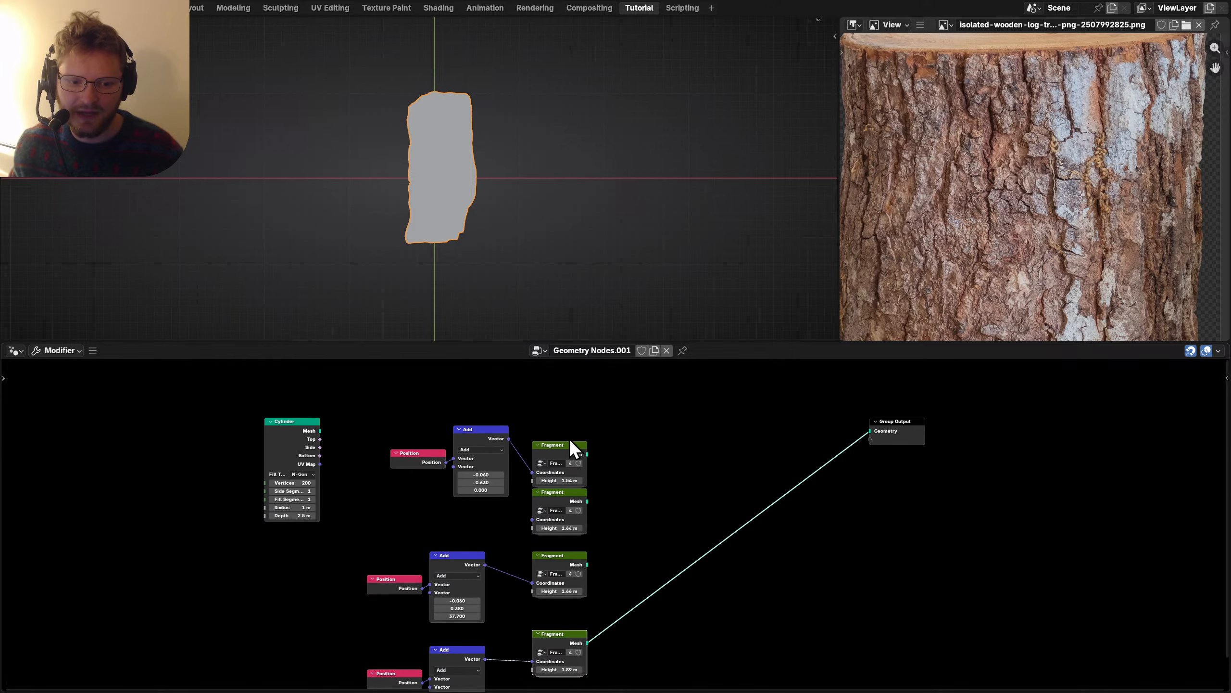
Preview each fragment and set the fourth fragment's height to 1.89 m.
ctrl+shift+click(569, 444)
ctrl+shift+click(562, 516)
ctrl+shift+click(569, 560)
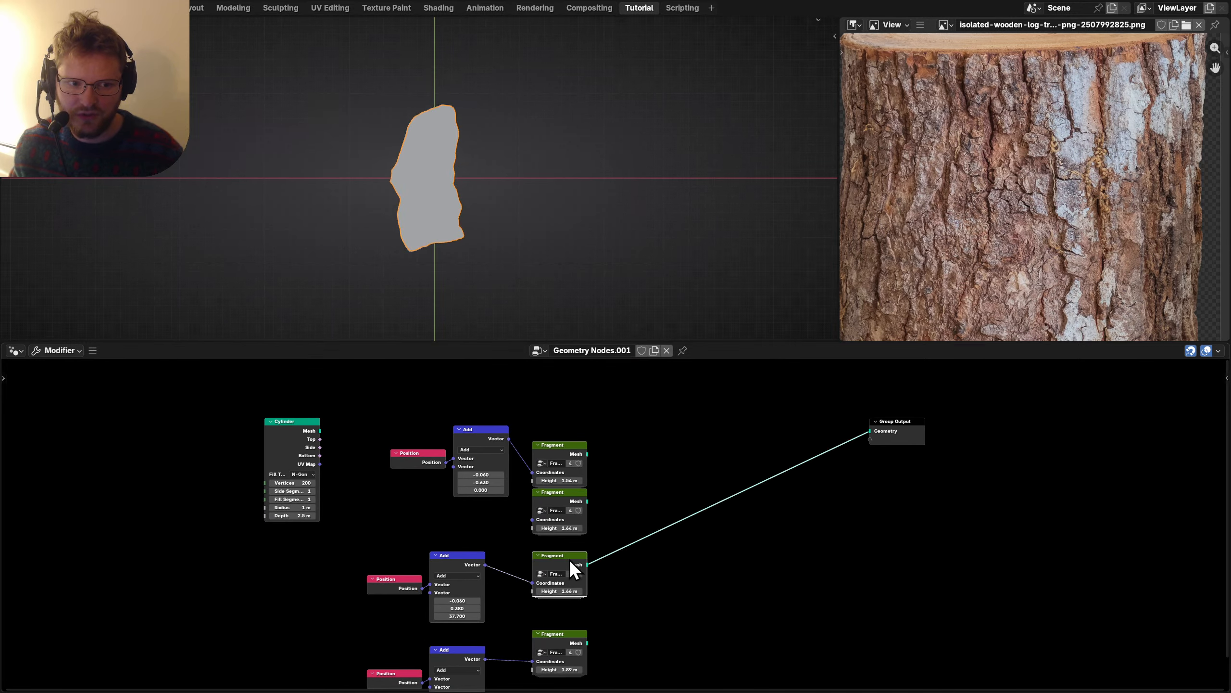
ctrl+shift+click(564, 639)
scroll(625, 440, up, 2)
middle_drag(585, 486, 553, 481)
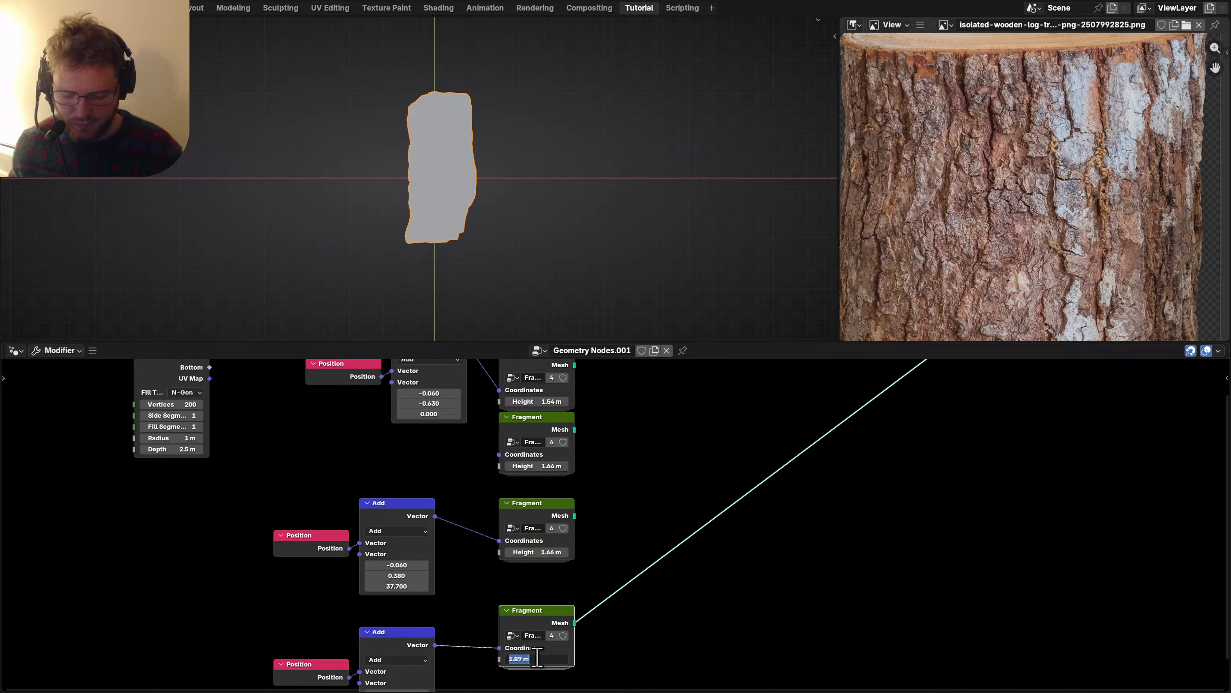
key(Return)
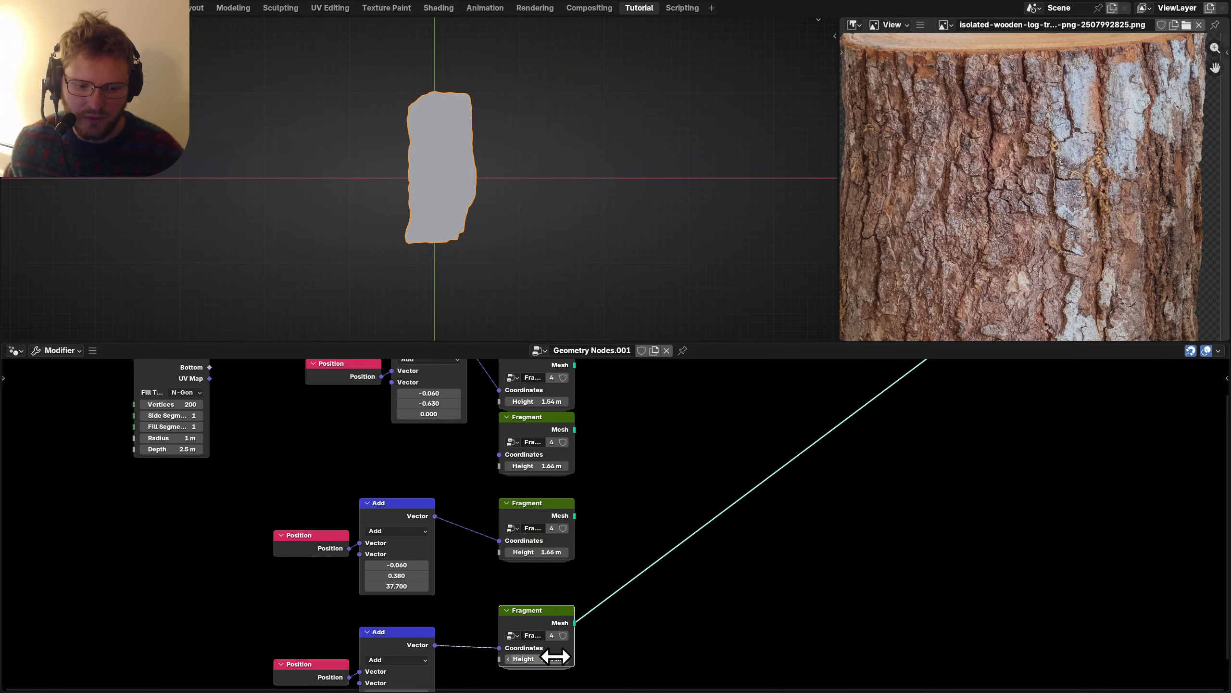
middle_drag(555, 654, 509, 451)
Add a Geometry to Instance node after each of the four bark fragments.
key(shift+a)
text(geomet)
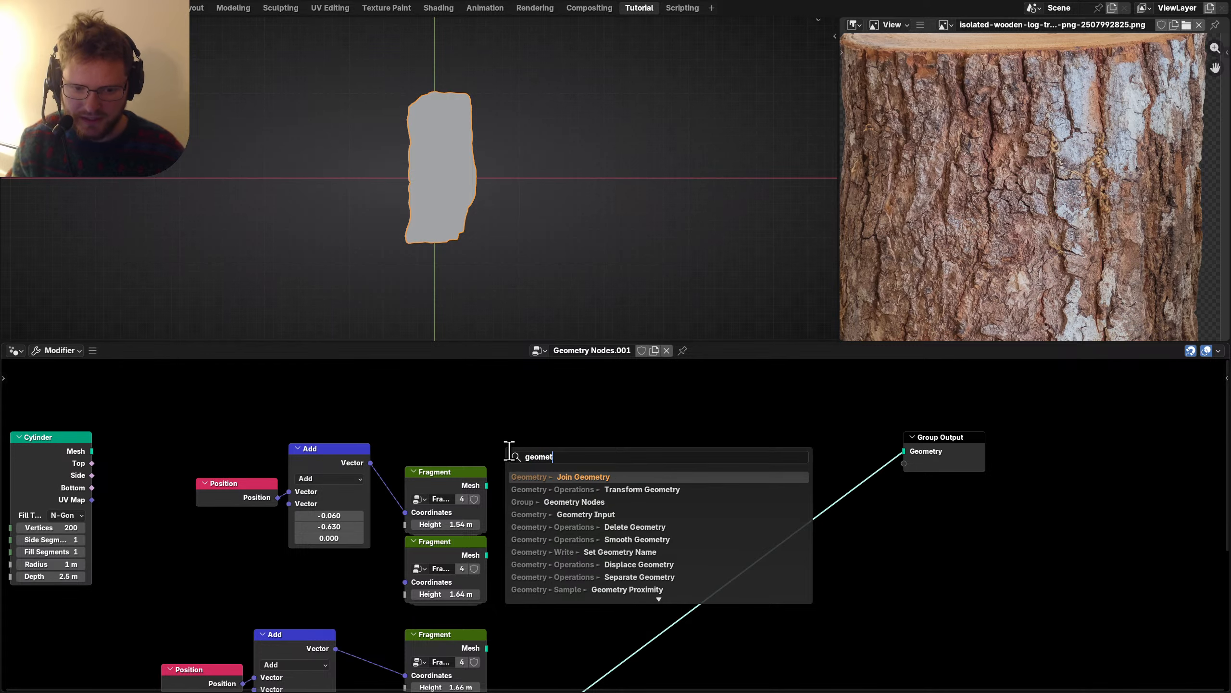
text(ry to)
key(Return)
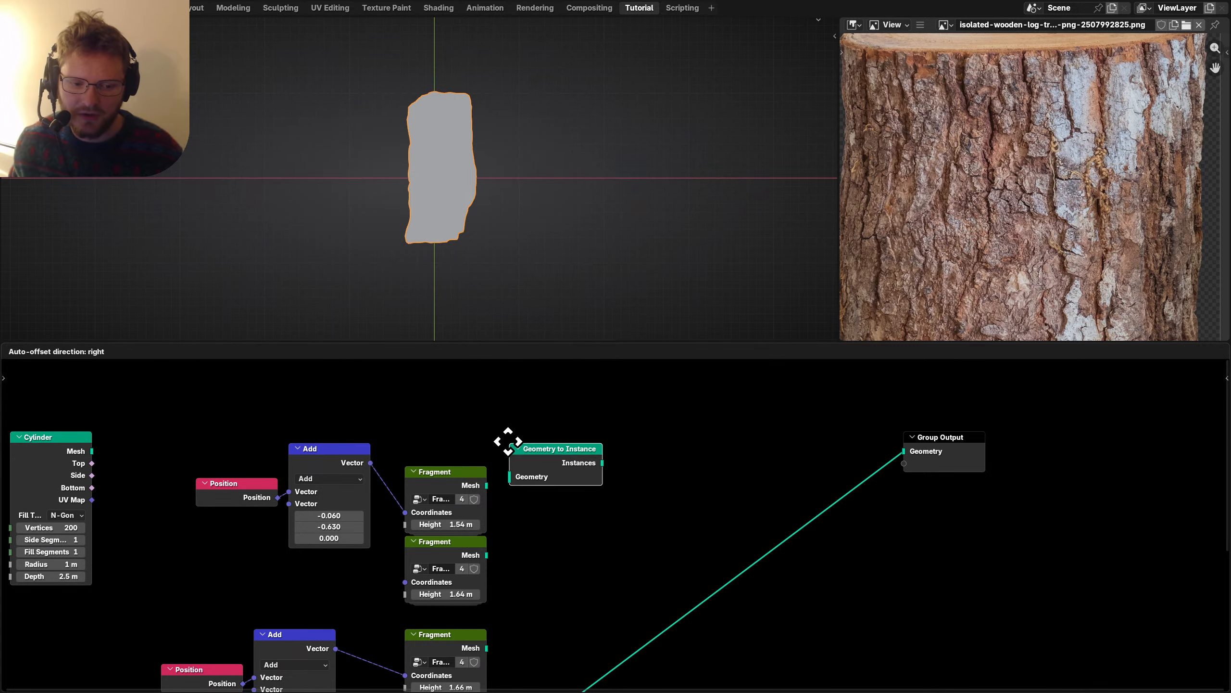
click(548, 444)
key(shift+d)
click(560, 532)
alt+right_drag(465, 558, 564, 550)
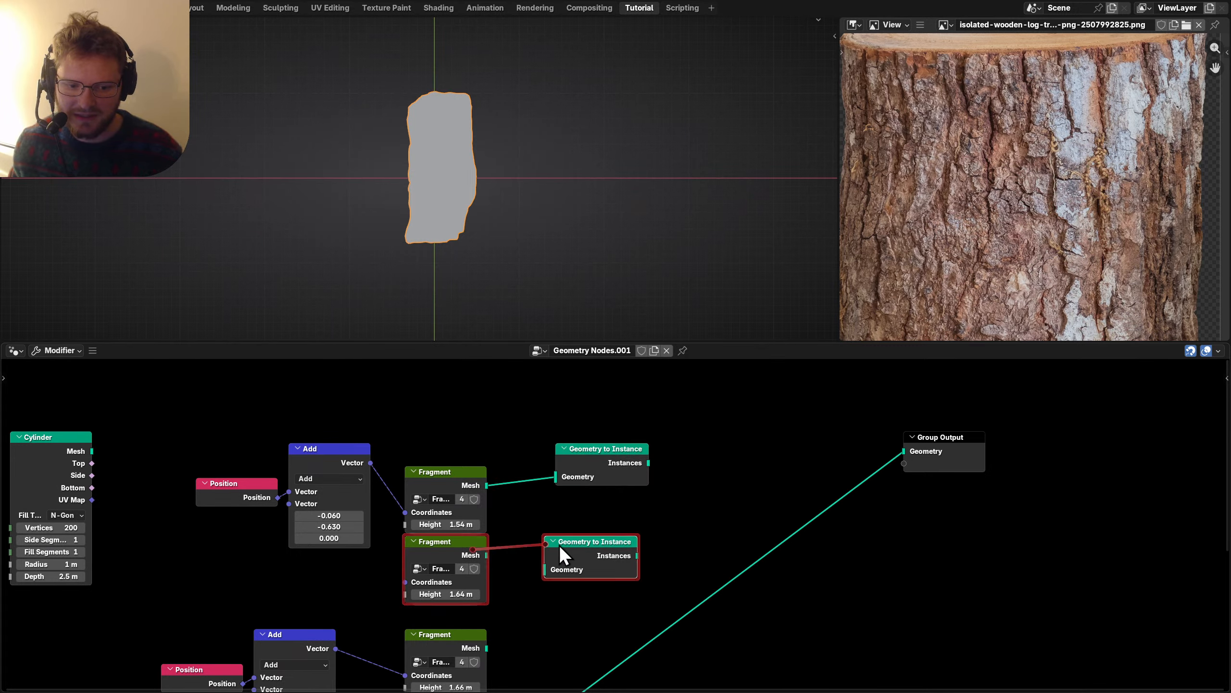
middle_drag(563, 551, 577, 449)
key(shift+d)
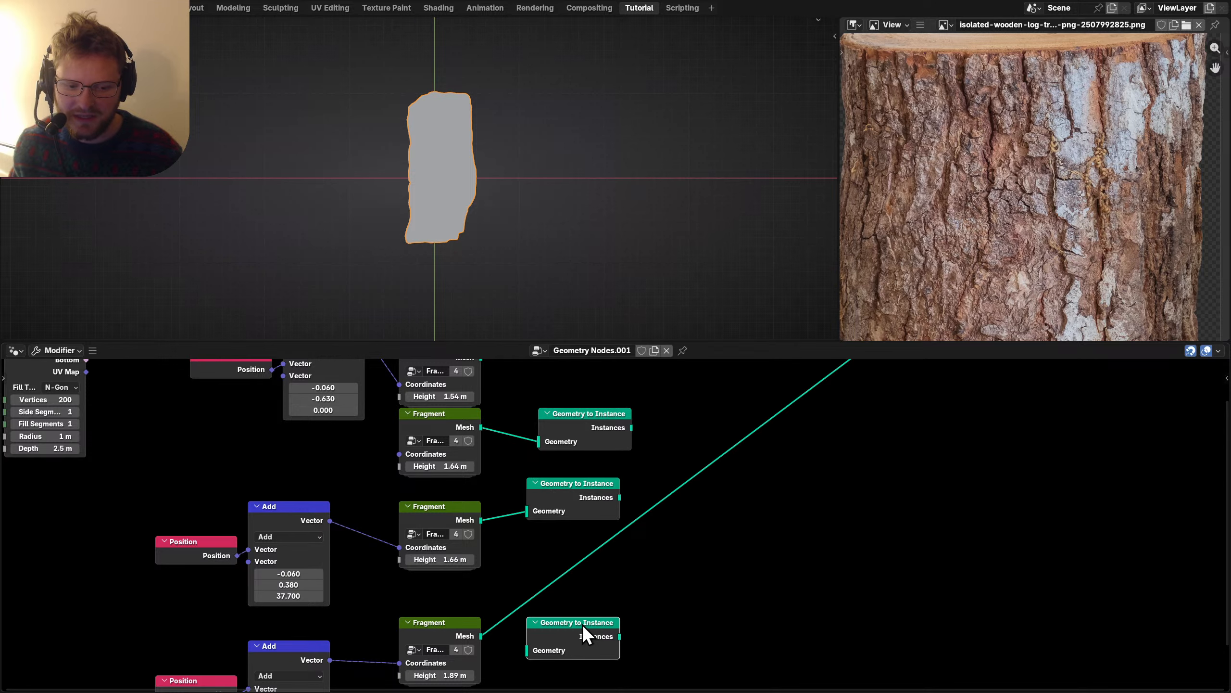
click(580, 640)
scroll(577, 621, down, 2)
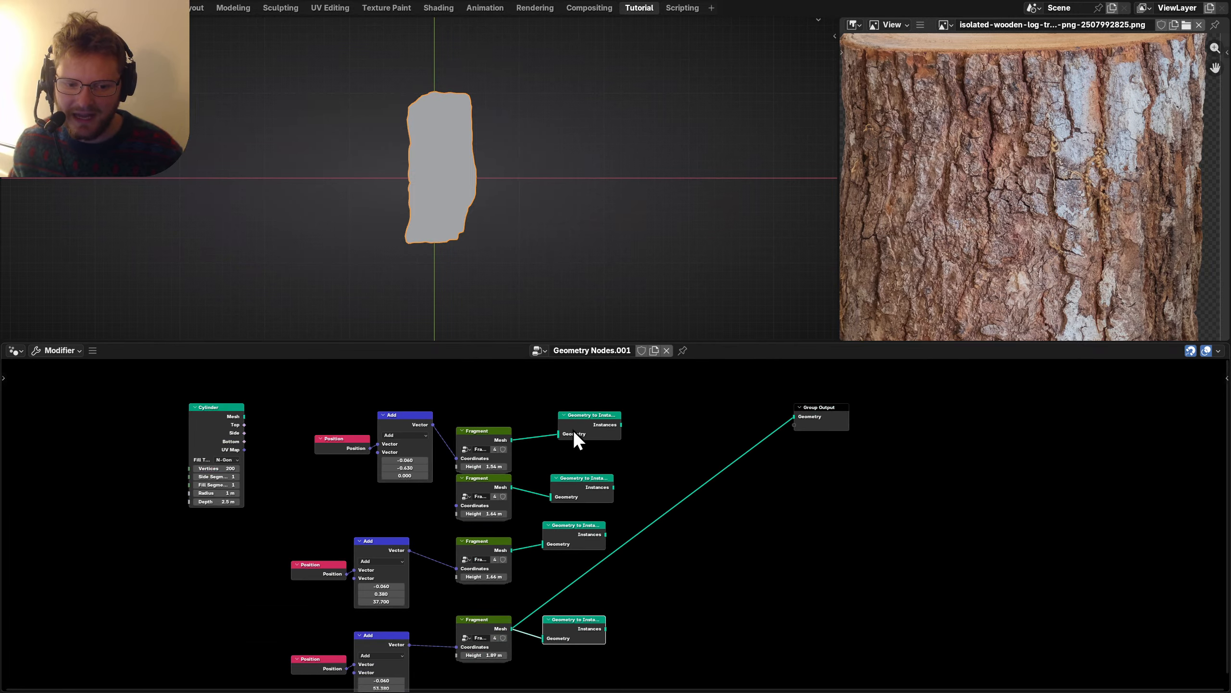
Merge the four instance outputs in a Join Geometry node feeding the output.
ctrl+shift+right_drag(574, 429, 582, 493)
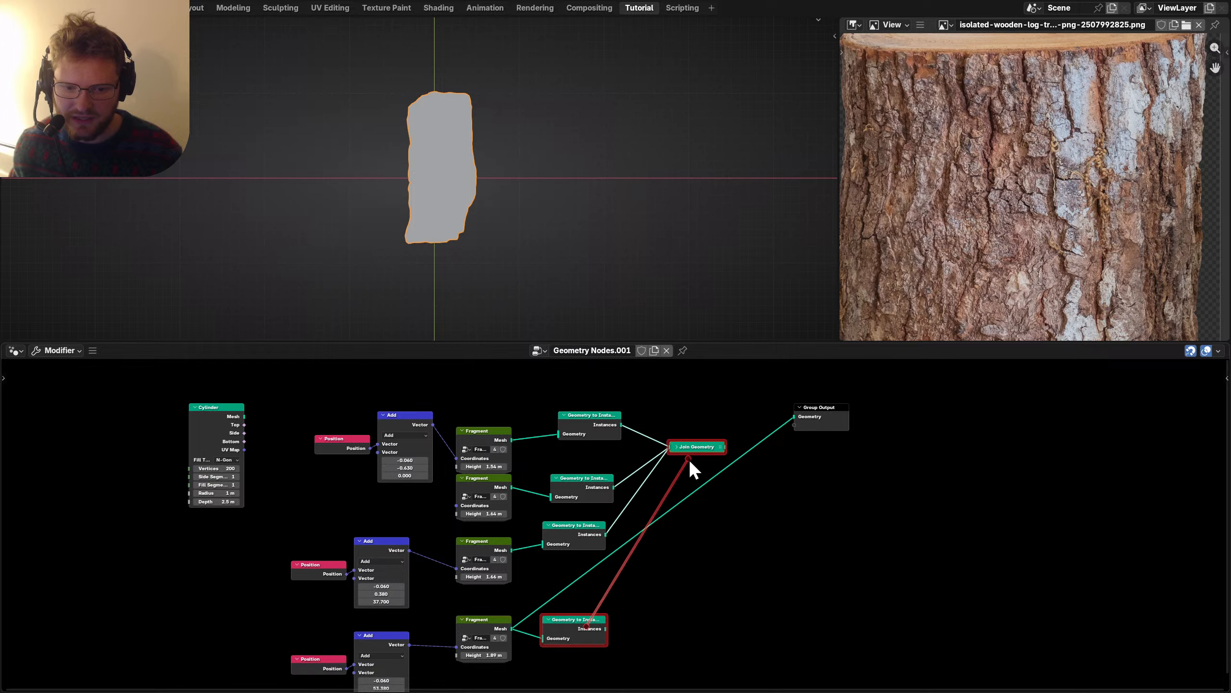
alt+right_drag(689, 459, 820, 416)
drag(807, 409, 857, 503)
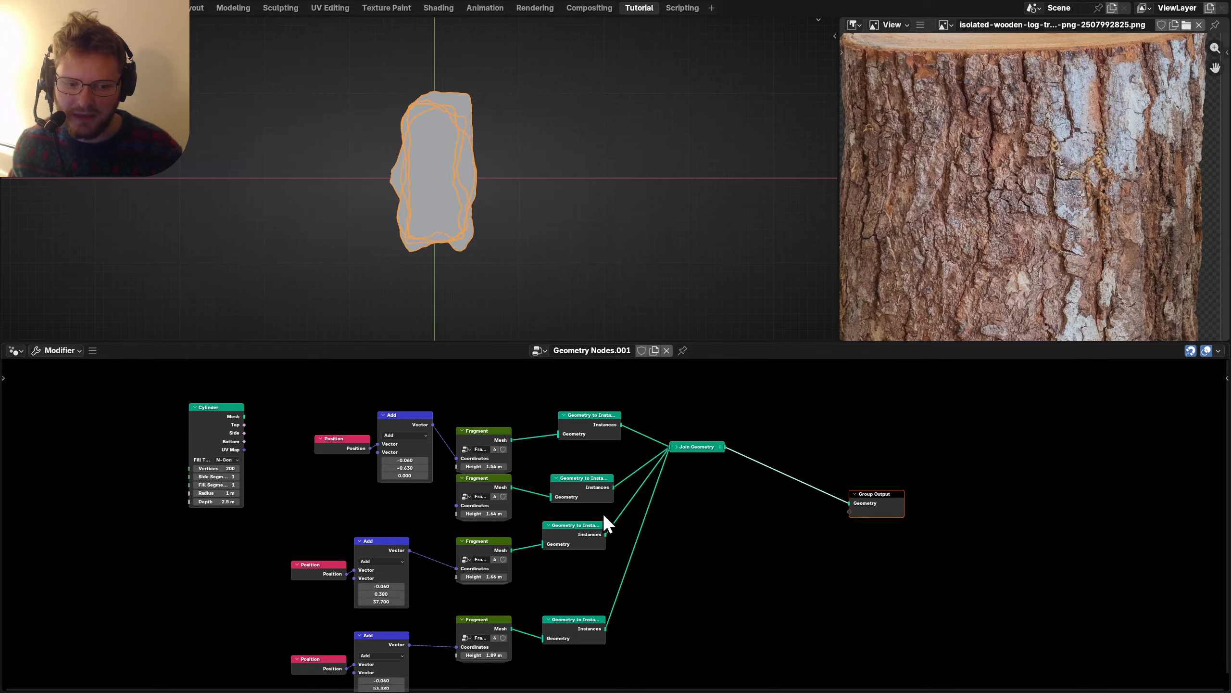
Line up the four Geometry to Instance nodes in a single column with S X 0.
key(ctrl+space)
drag(613, 563, 550, 178)
key(s)
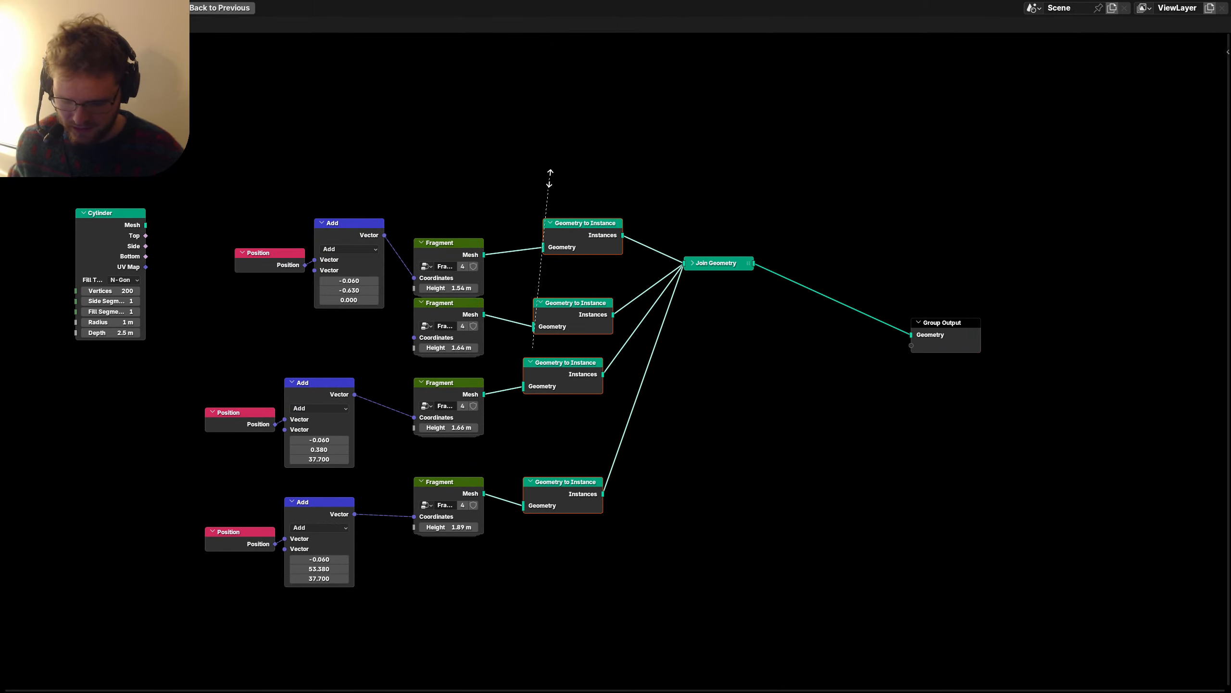
key(x)
key(0)
key(Return)
key(g)
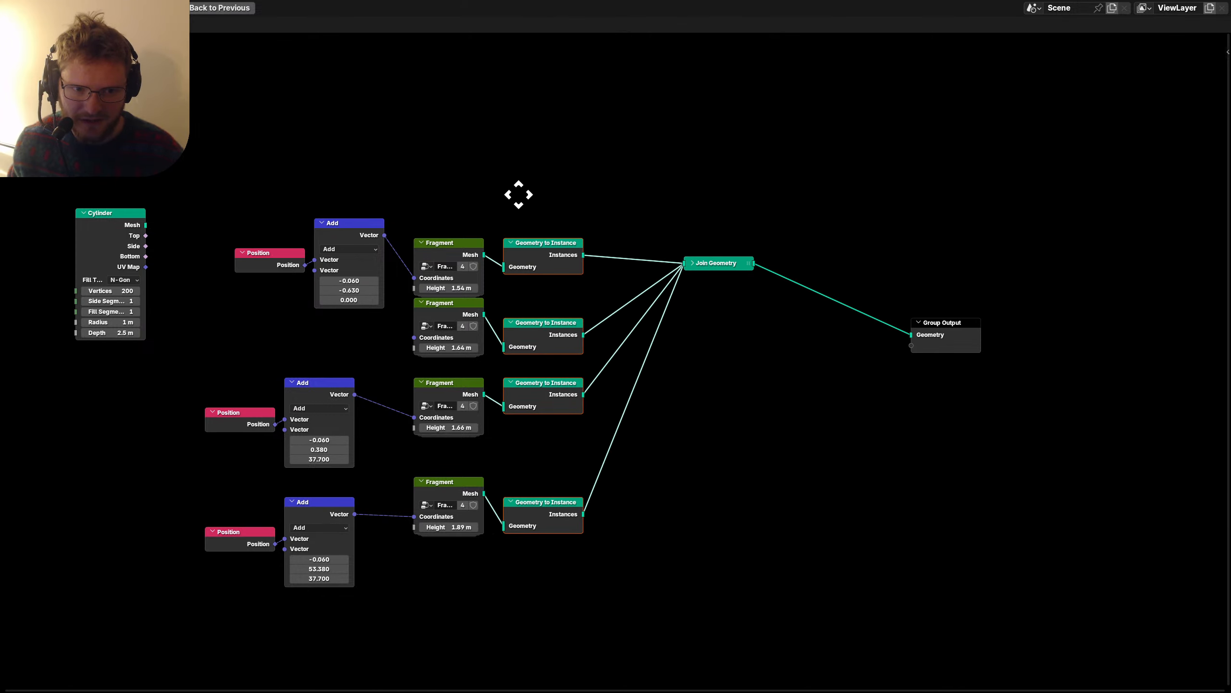
click(518, 194)
Rearrange the fragment rows, Position/Add pairs, Join Geometry and Cylinder nodes, then save.
drag(608, 577, 431, 465)
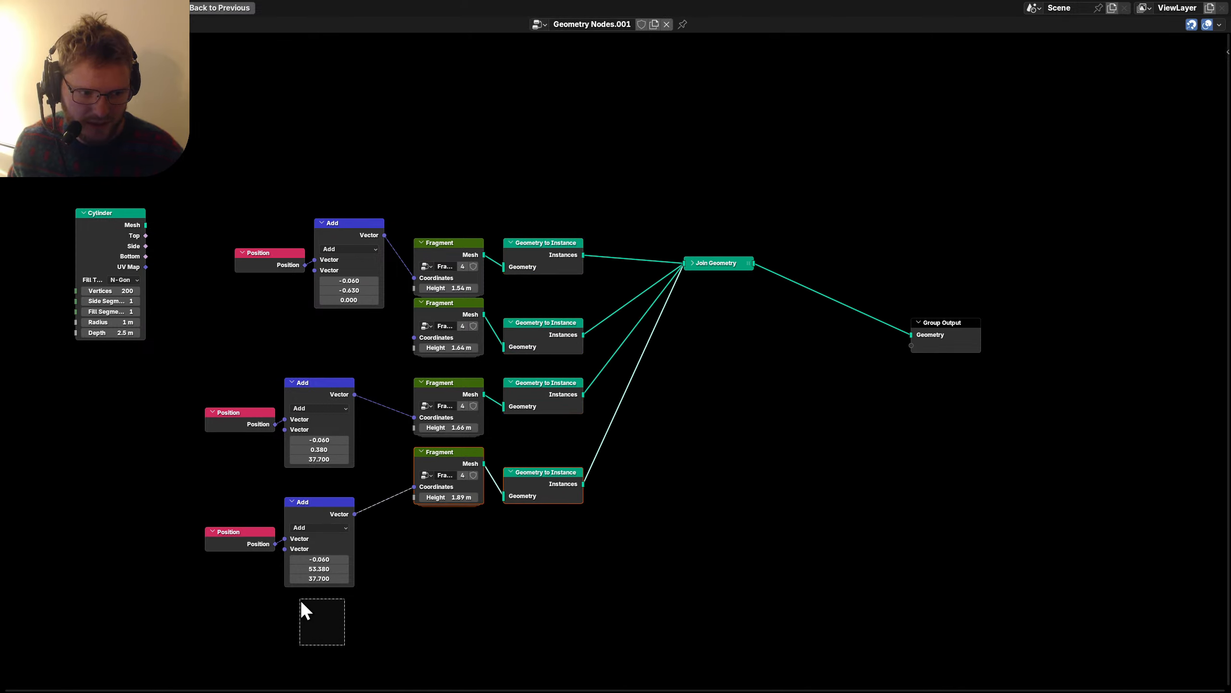
drag(300, 599, 217, 397)
key(g)
click(246, 345)
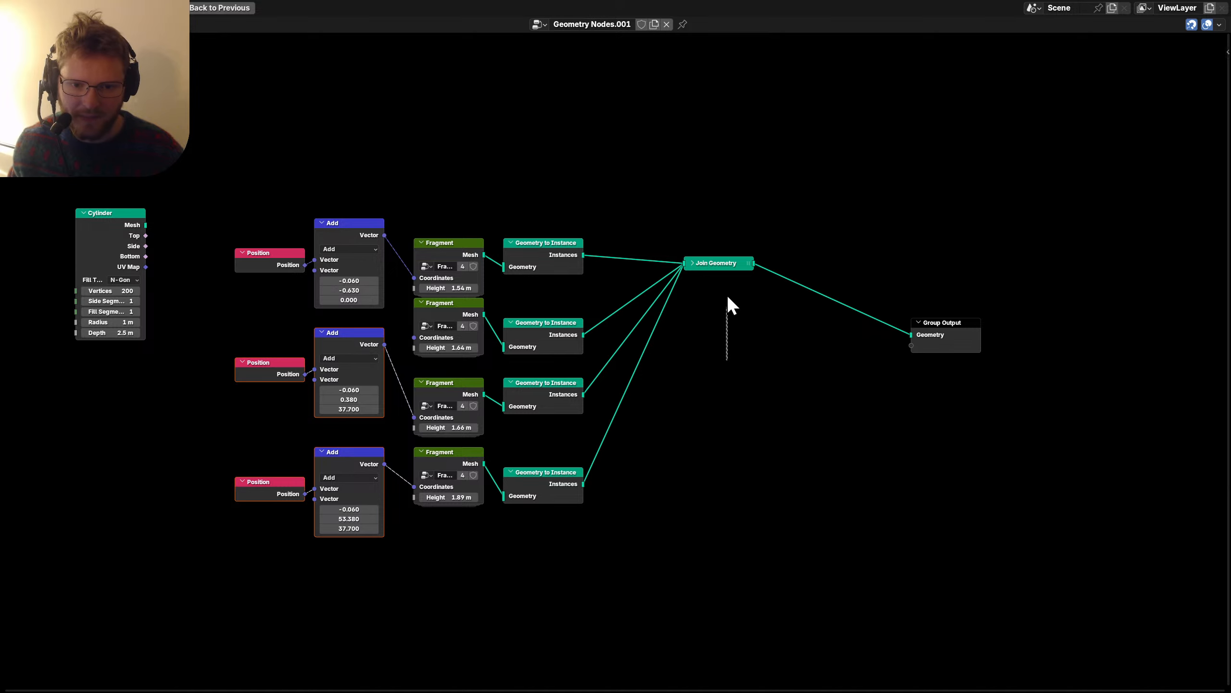
click(717, 263)
key(g)
click(641, 291)
click(110, 214)
key(g)
click(618, 164)
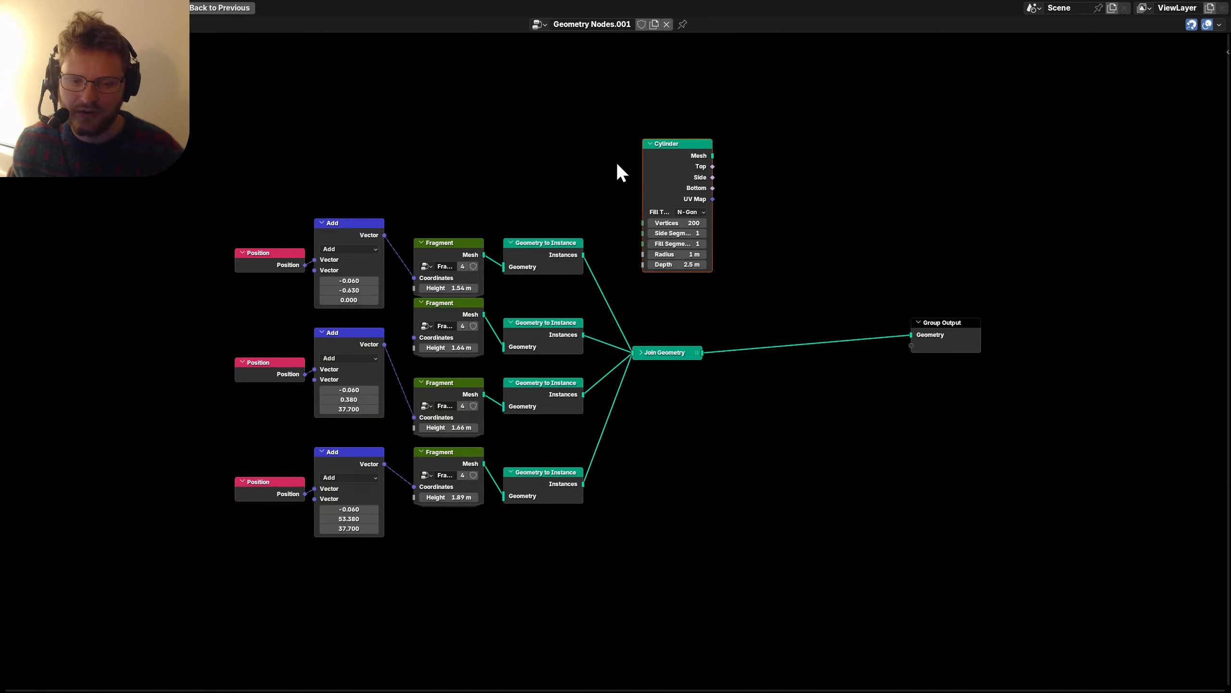
key(ctrl+space)
key(ctrl+s)
middle_drag(723, 390, 695, 469)
Connect the plain Cylinder mesh directly to the Group Output.
ctrl+shift+click(695, 485)
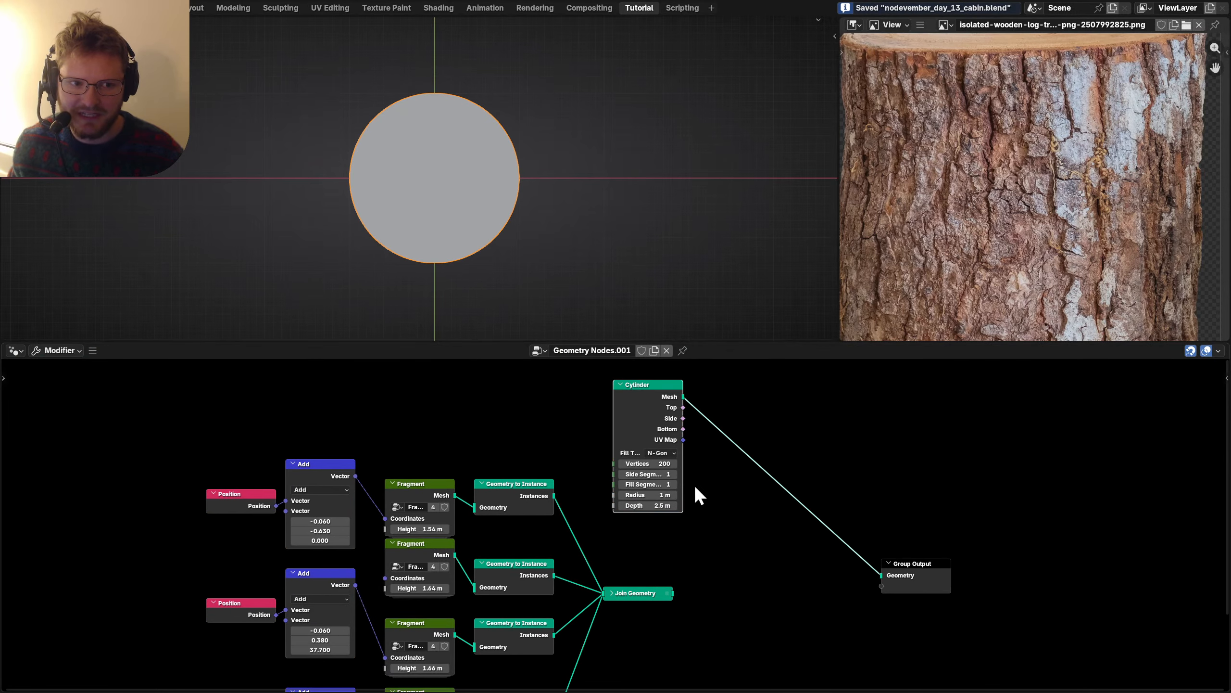
middle_drag(436, 126, 466, 194)
middle_drag(800, 502, 598, 448)
drag(710, 507, 819, 476)
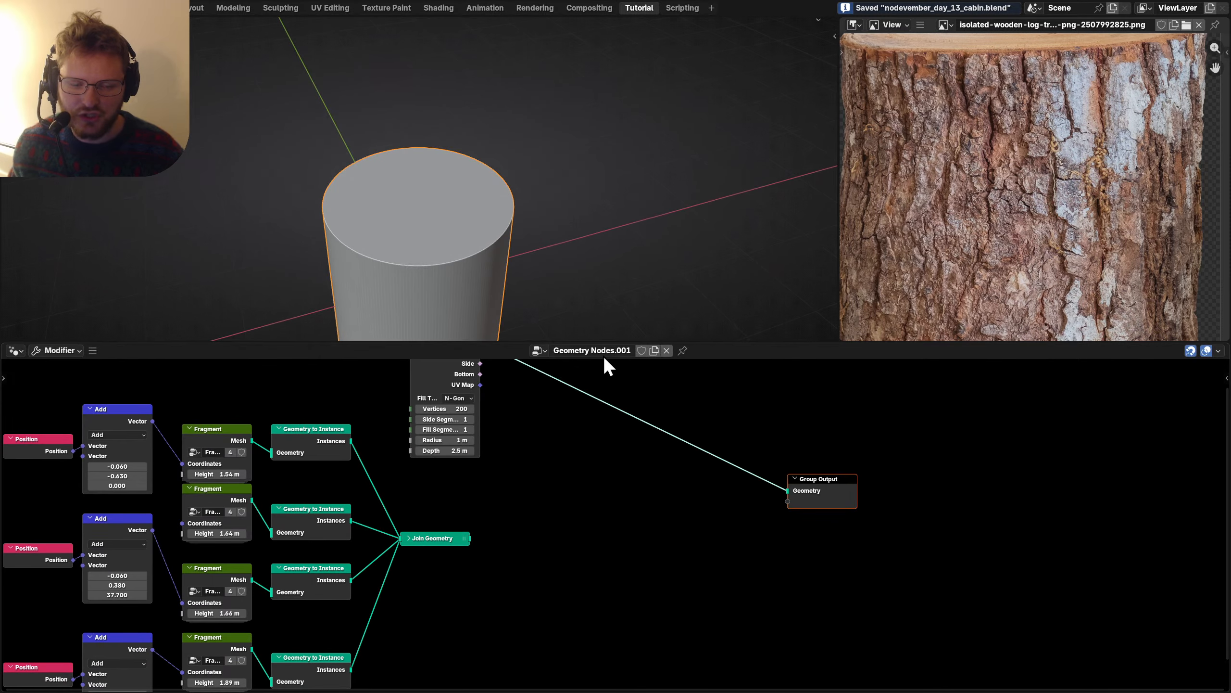
scroll(434, 247, down, 3)
scroll(1089, 267, down, 5)
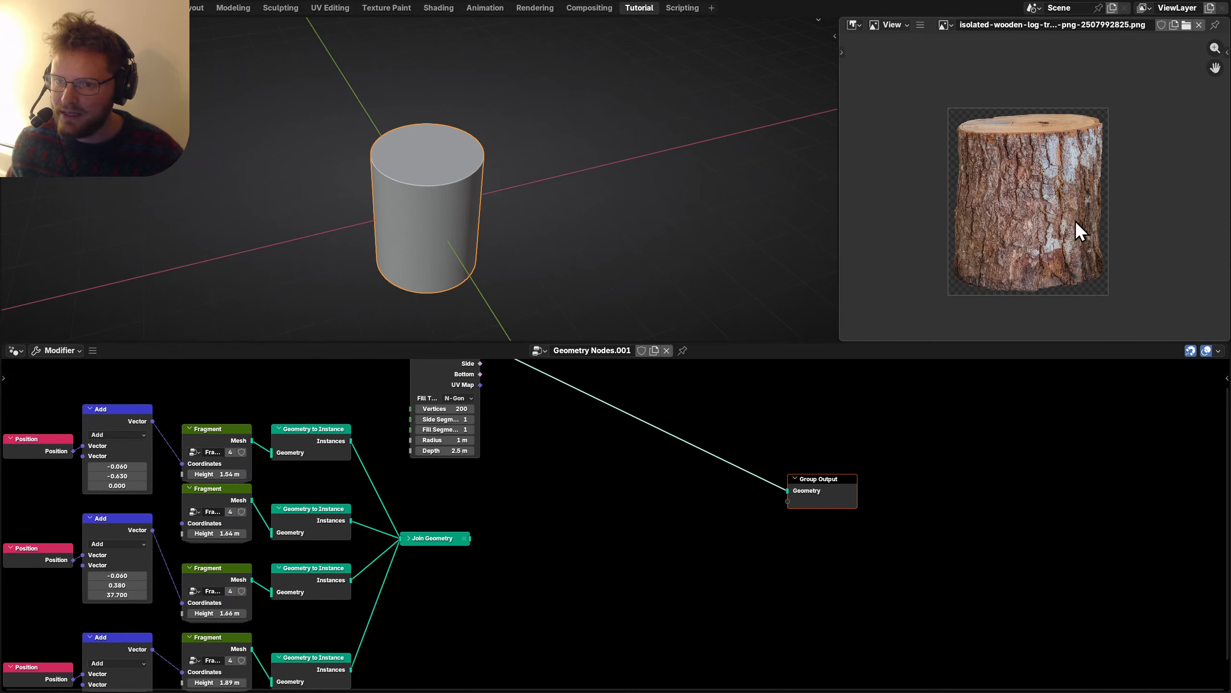
scroll(548, 460, up, 2)
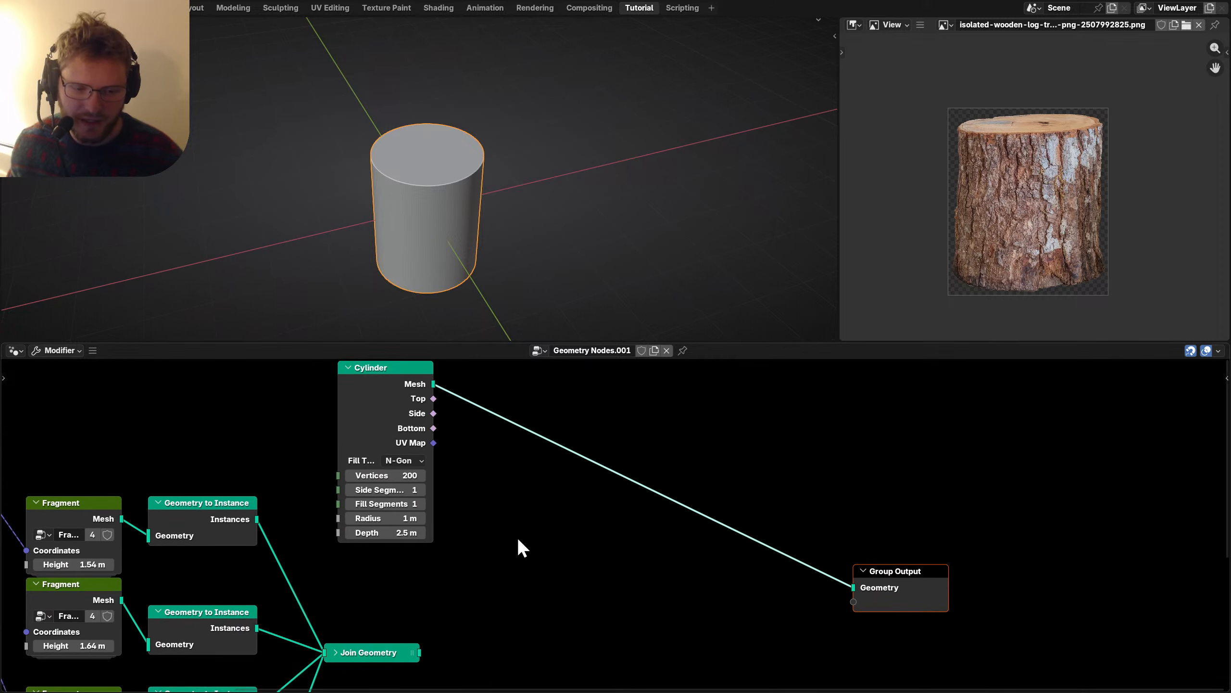
Insert Distribute Points on Faces at density 48, limited to the cylinder's Side faces.
key(shift+a)
mouse_move(596, 460)
text(distri)
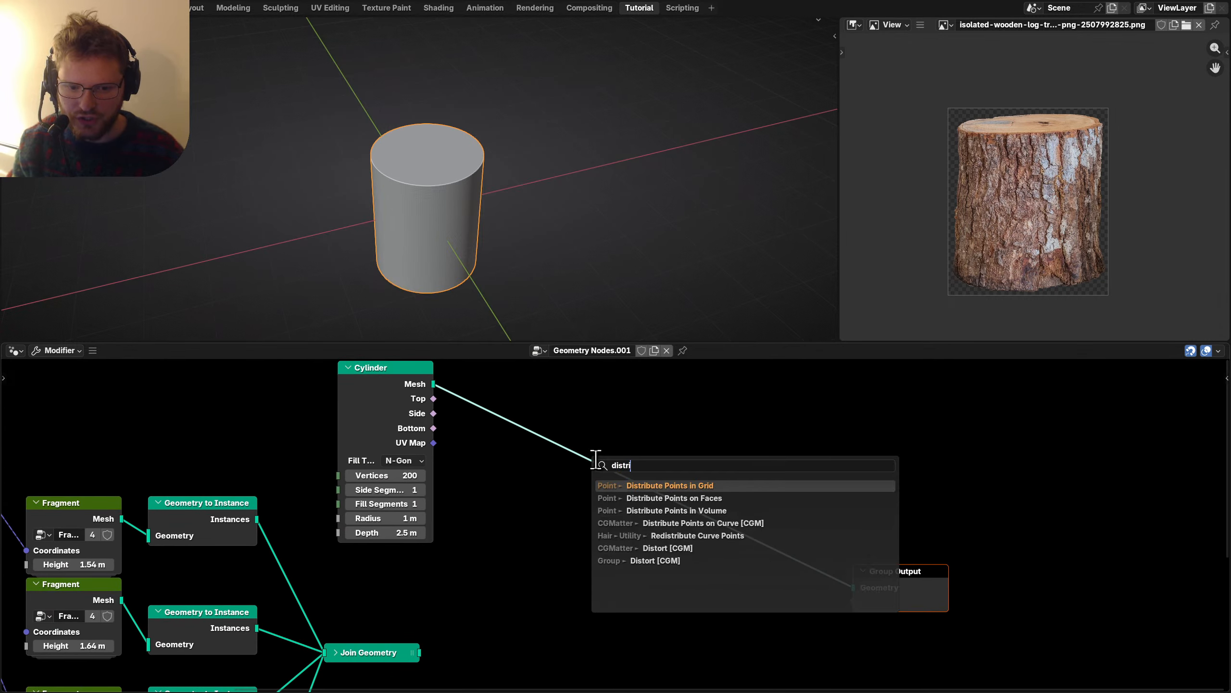
text(bu)
key(Down)
key(Return)
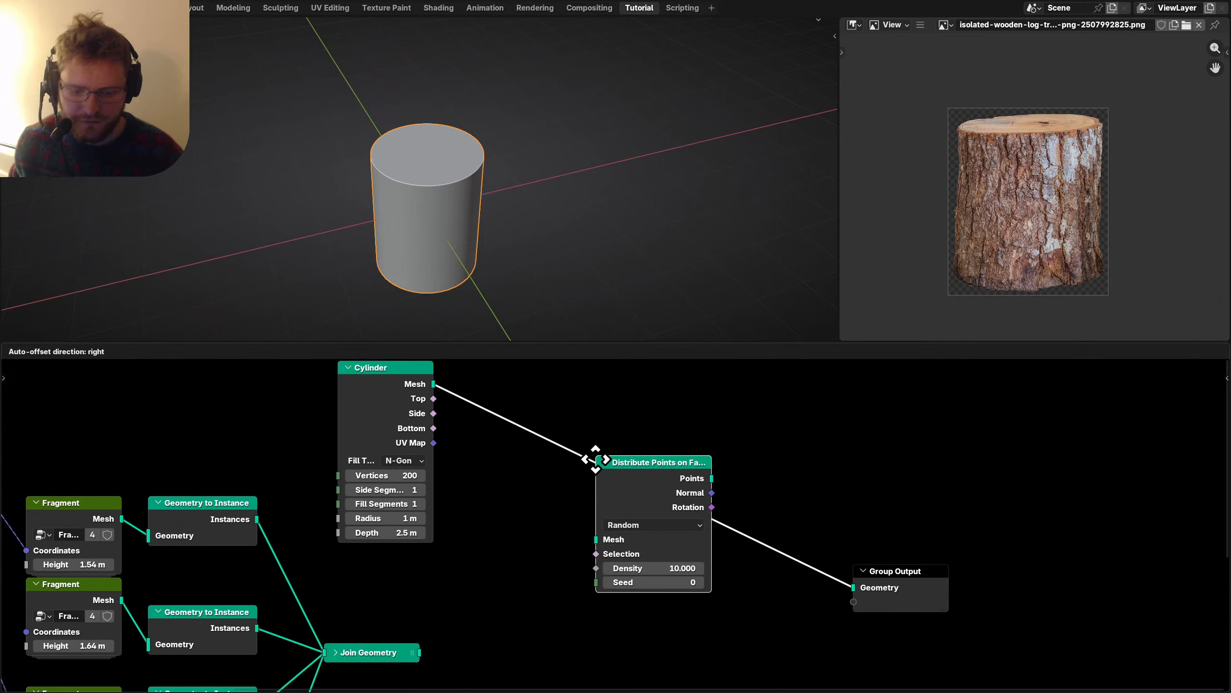
click(598, 460)
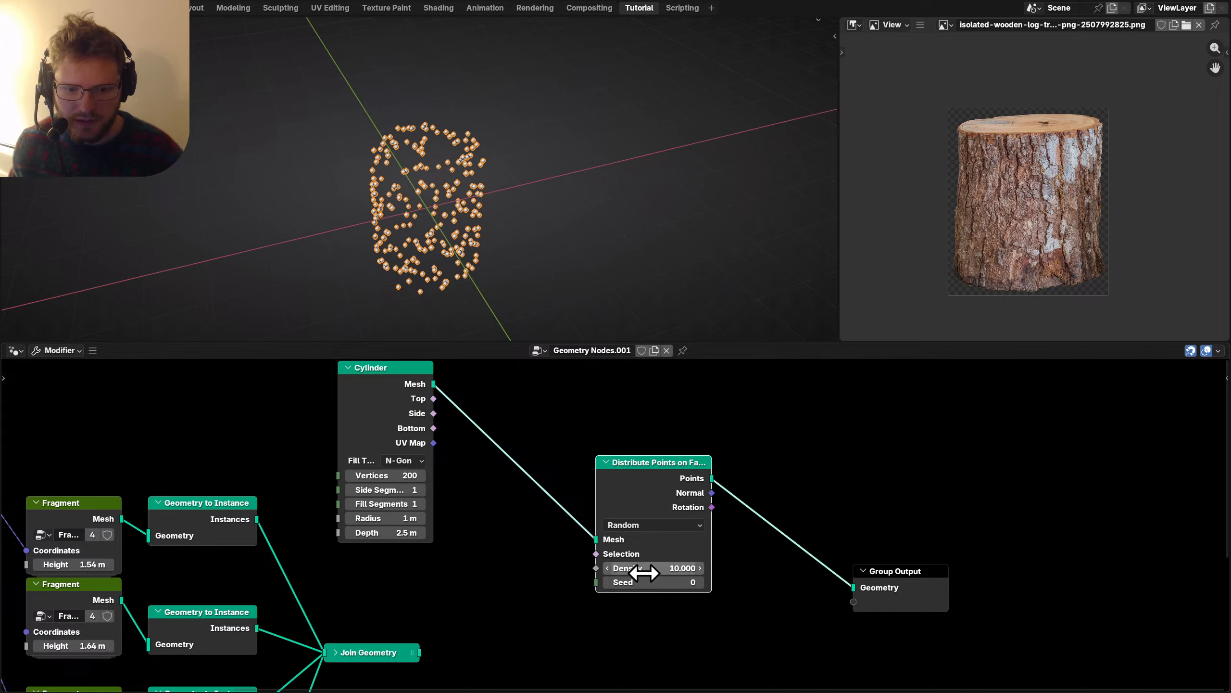
drag(644, 573, 689, 573)
drag(619, 493, 728, 452)
click(455, 419)
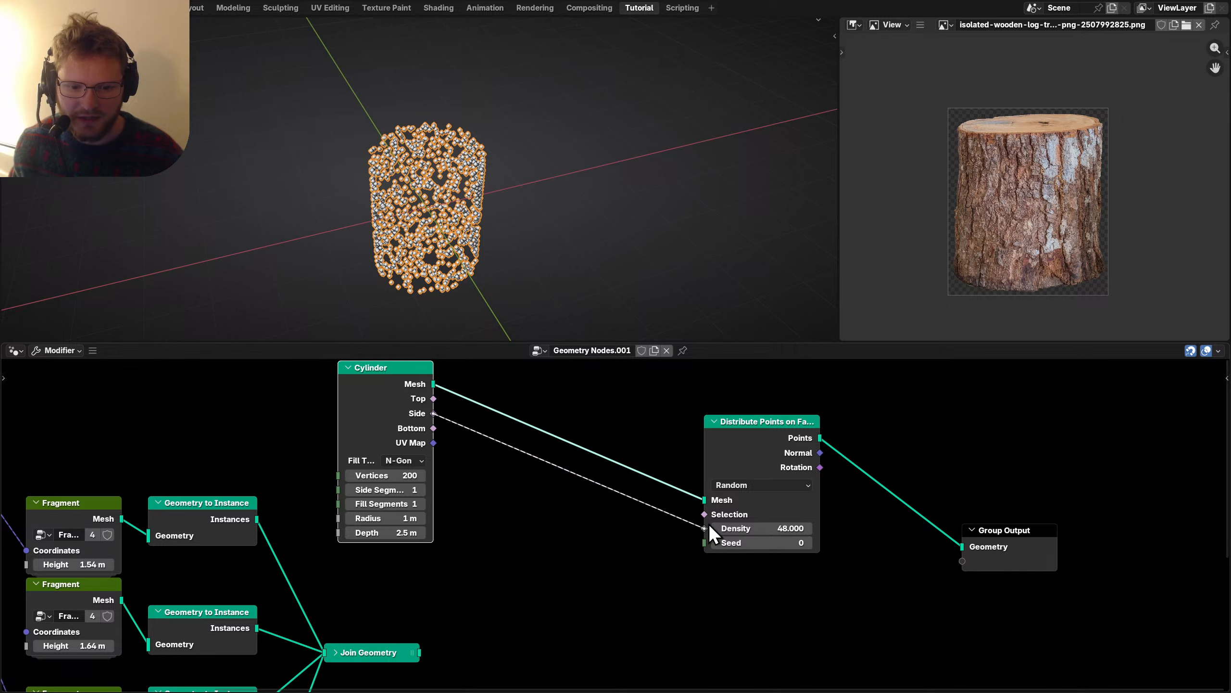
drag(709, 525, 706, 514)
Move the distribution node beside the Cylinder and start adding Instance on Points.
middle_drag(389, 191, 466, 146)
scroll(689, 443, down, 2)
middle_drag(872, 541, 580, 542)
drag(580, 542, 390, 477)
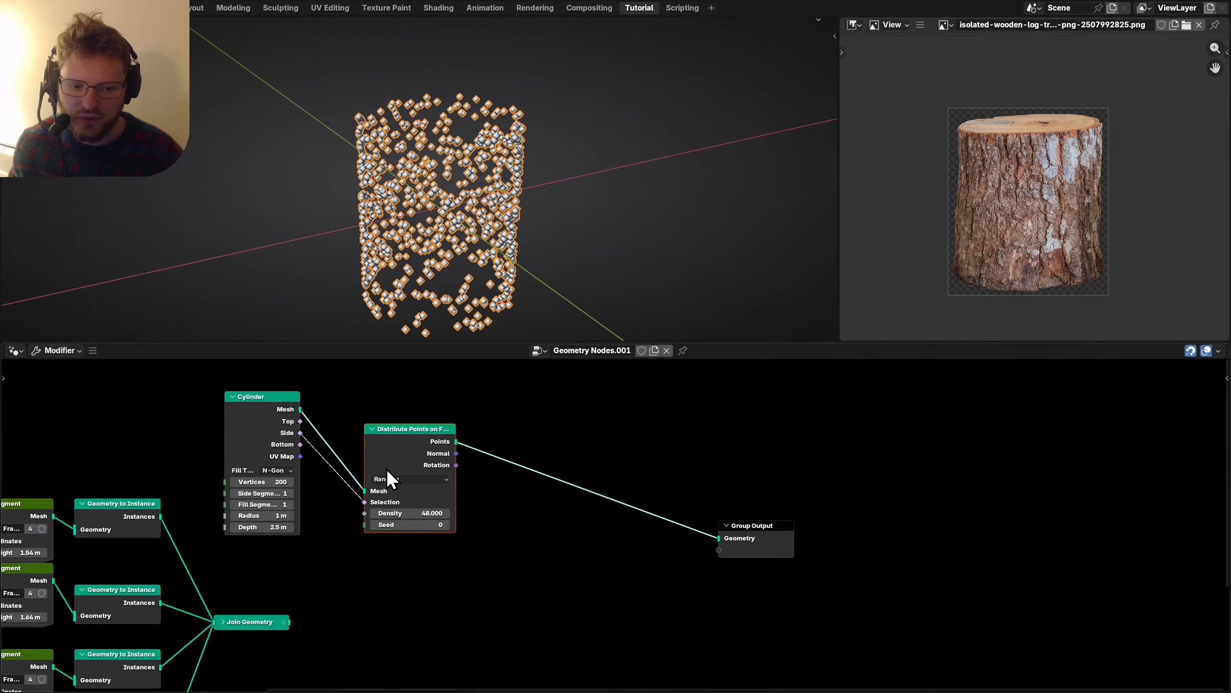
key(shift+a)
Insert Instance on Points using the joined bark fragments, with Pick Instance enabled, and save.
text(instance)
key(Return)
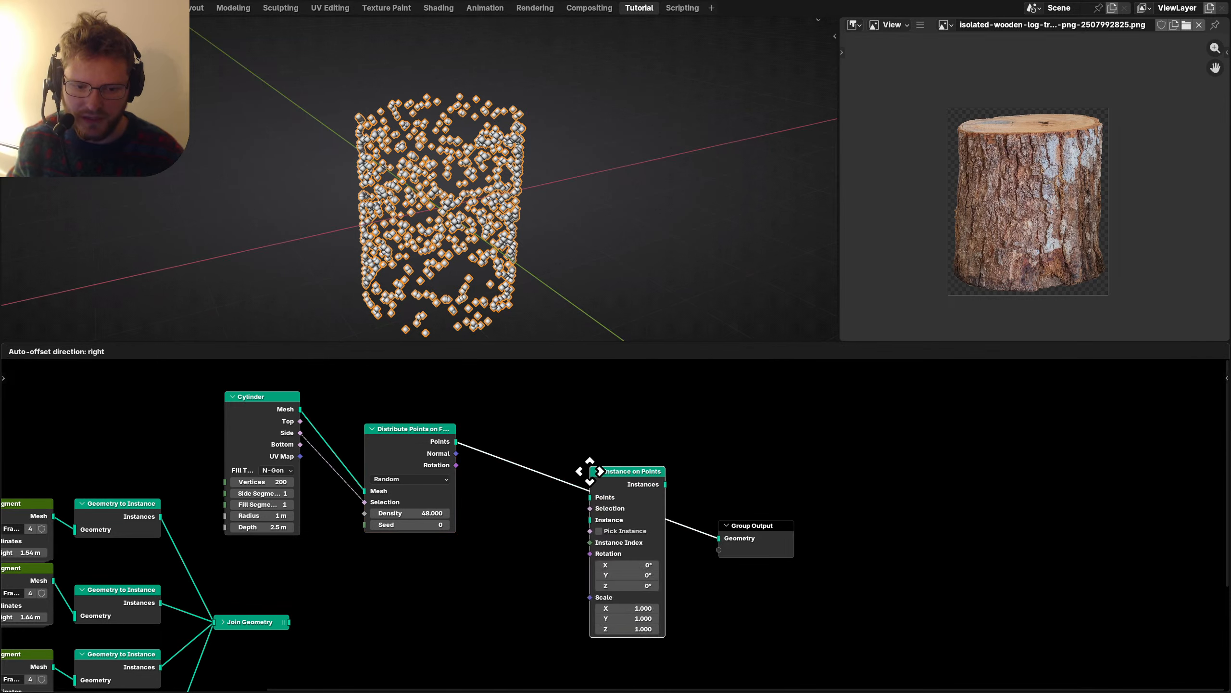
click(590, 470)
scroll(369, 541, up, 2)
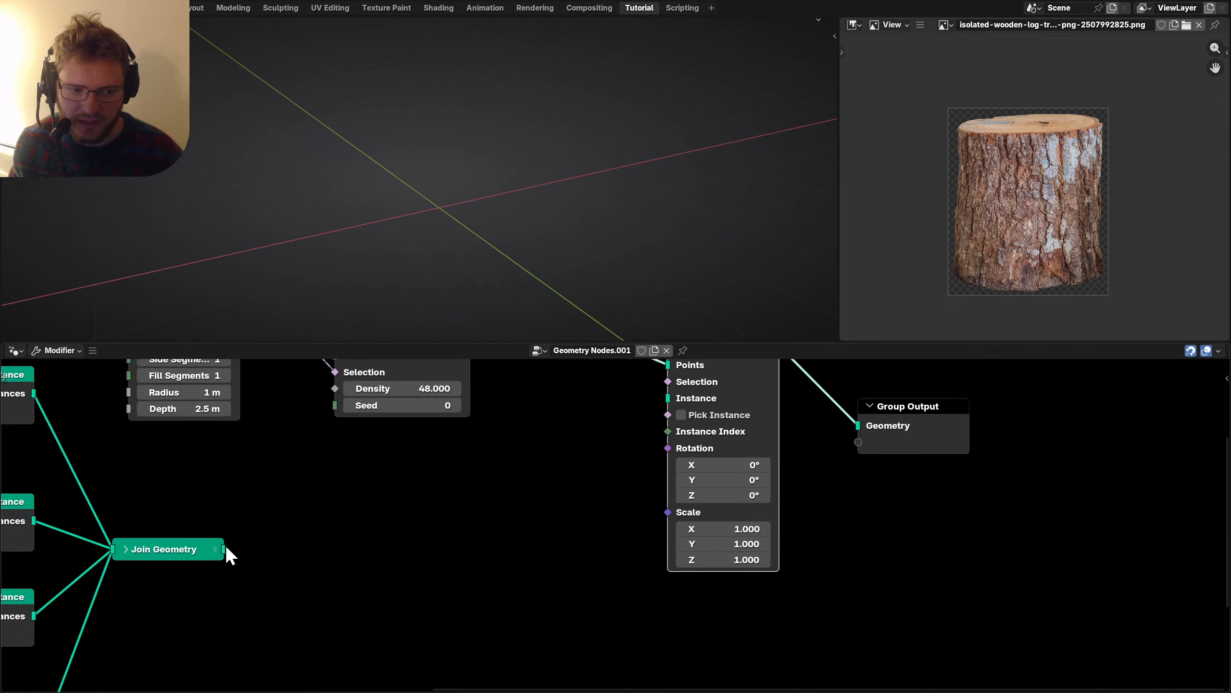
drag(224, 549, 683, 415)
click(681, 415)
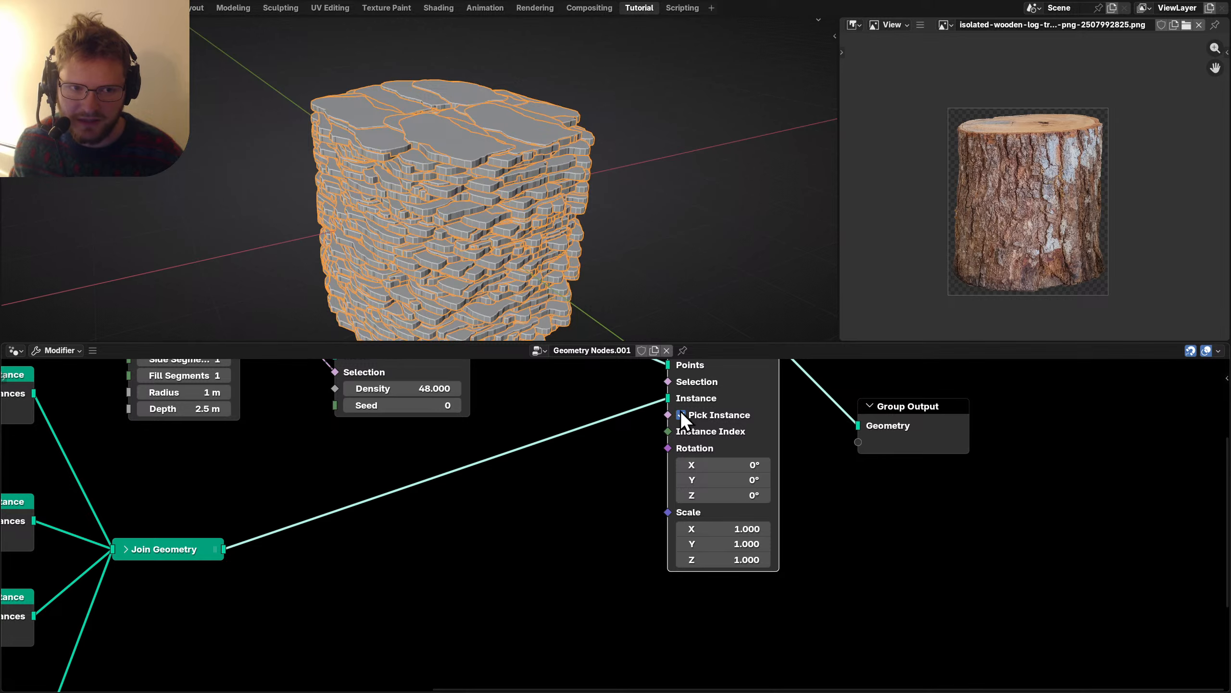
middle_drag(447, 133, 459, 157)
scroll(160, 467, down, 1)
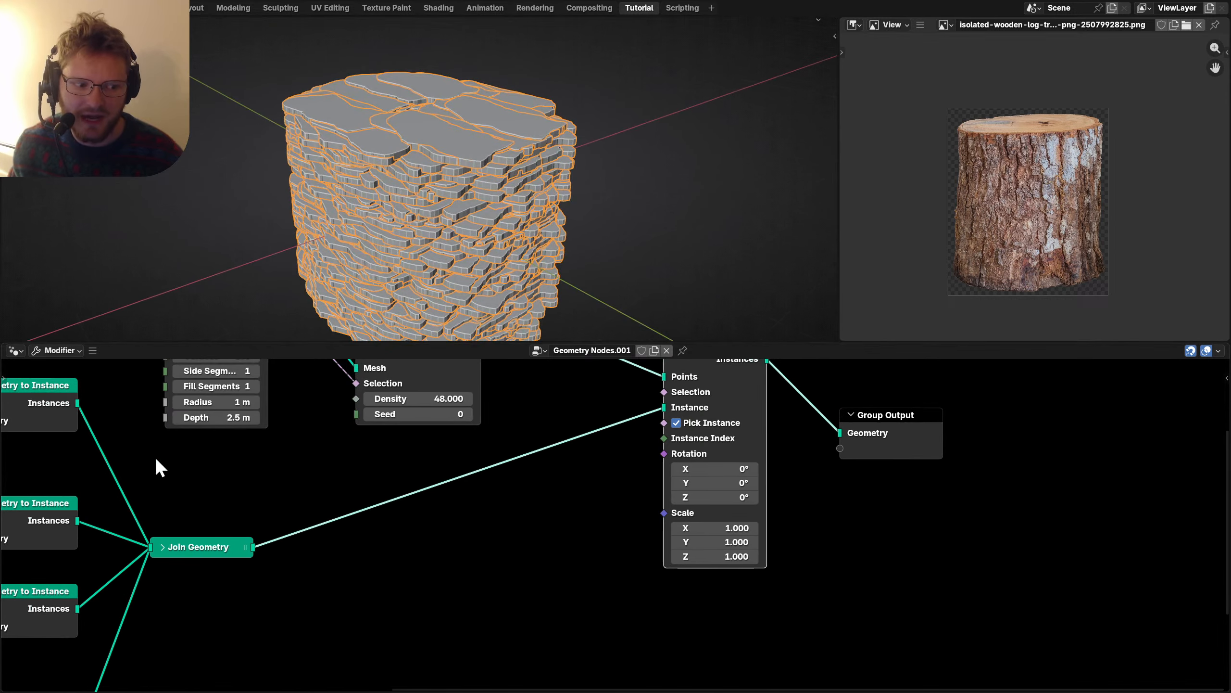
key(ctrl+s)
Add a Random Value node driving the fragments' Scale.
drag(973, 534, 689, 401)
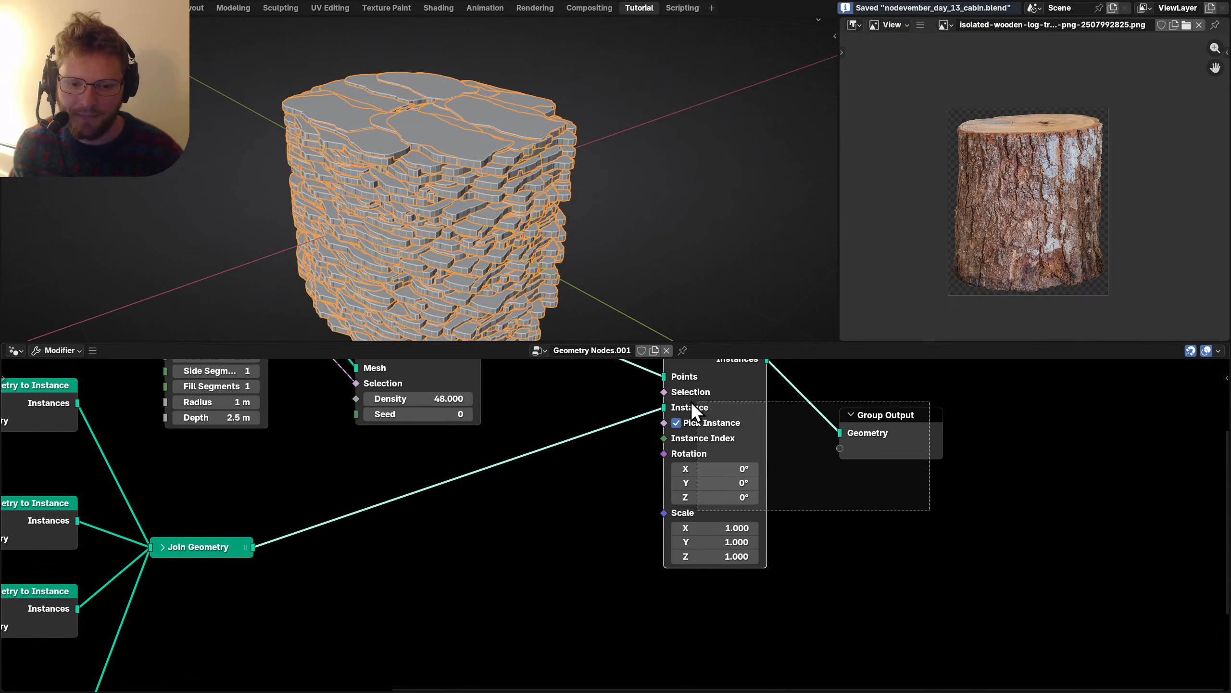
drag(673, 453, 835, 439)
middle_drag(835, 439, 726, 420)
key(shift+a)
text(rand)
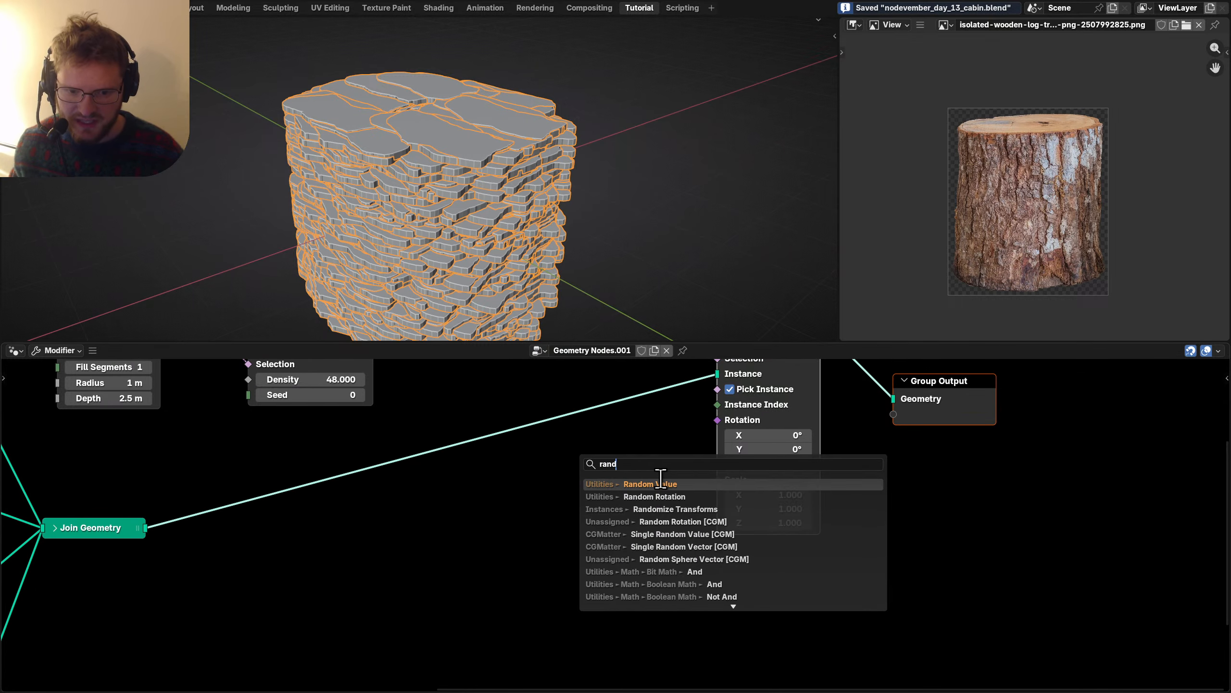
key(Return)
drag(677, 503, 718, 479)
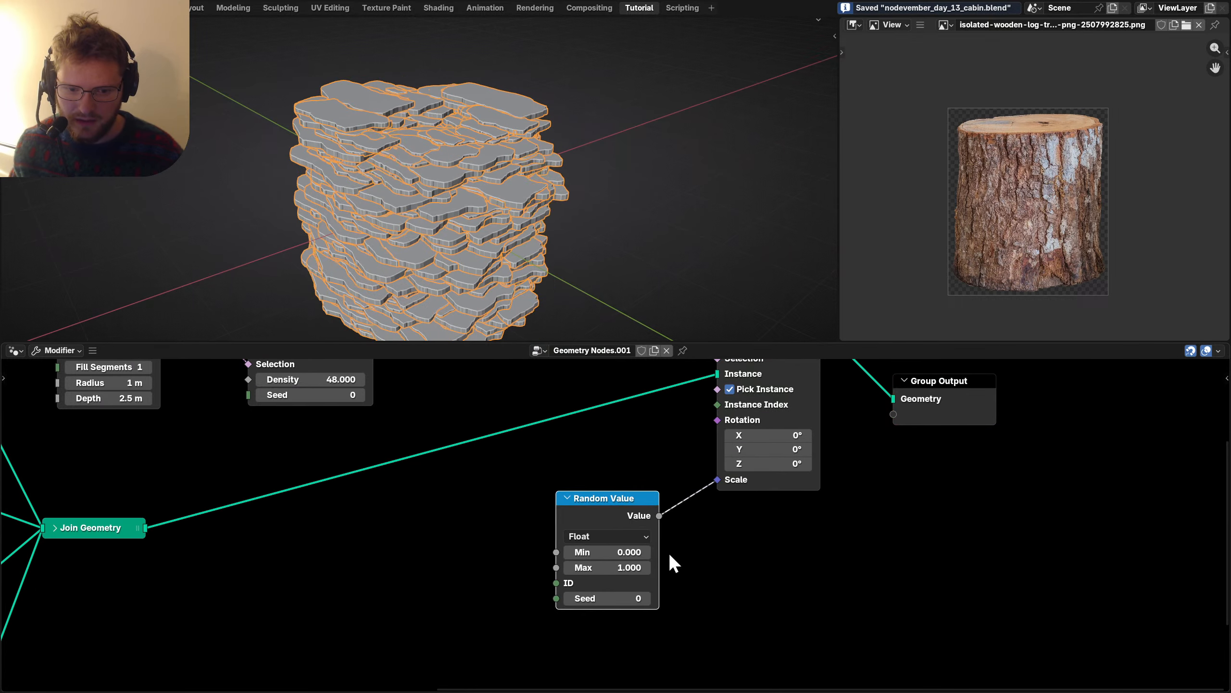
Set the random scale range to min 0.1 and max 0.2.
click(627, 567)
text(0.2)
key(Return)
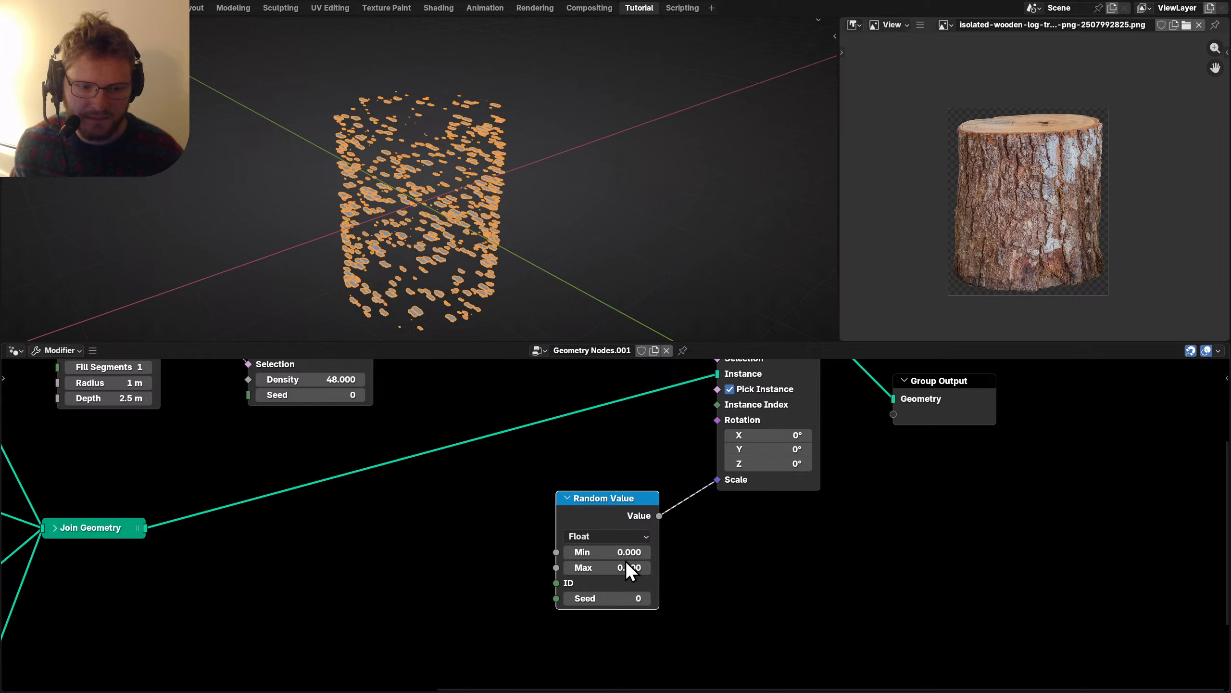
click(583, 566)
text(0.2)
key(Return)
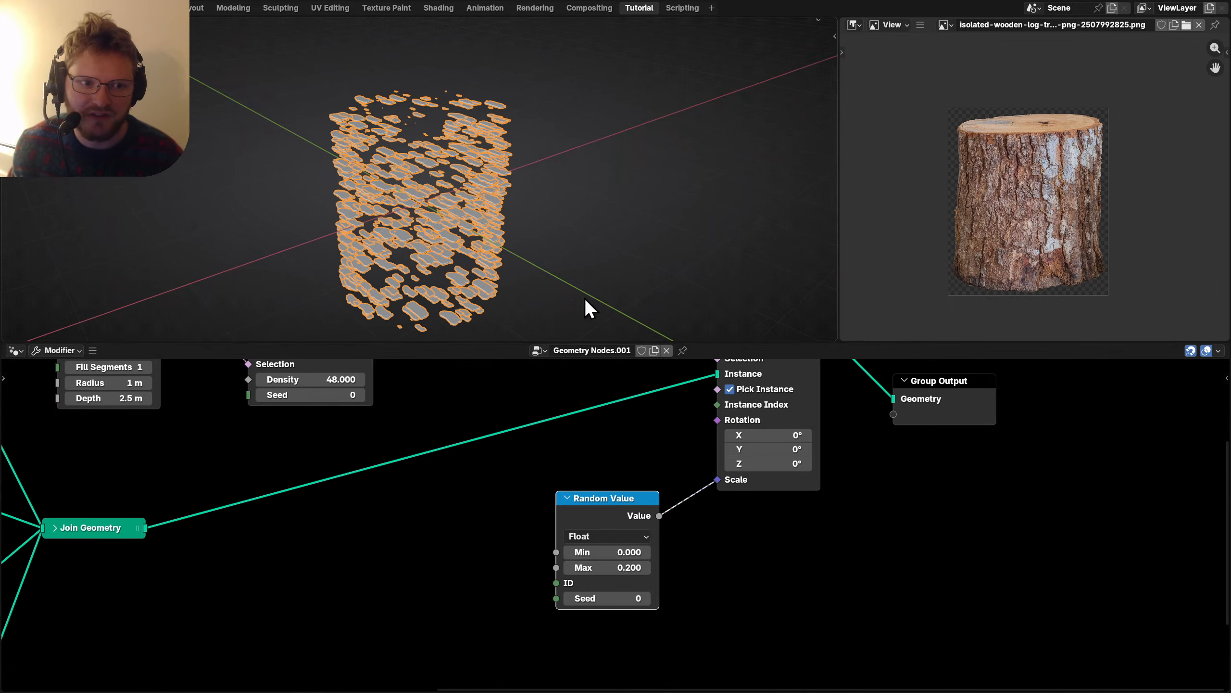
text(0.1)
key(Return)
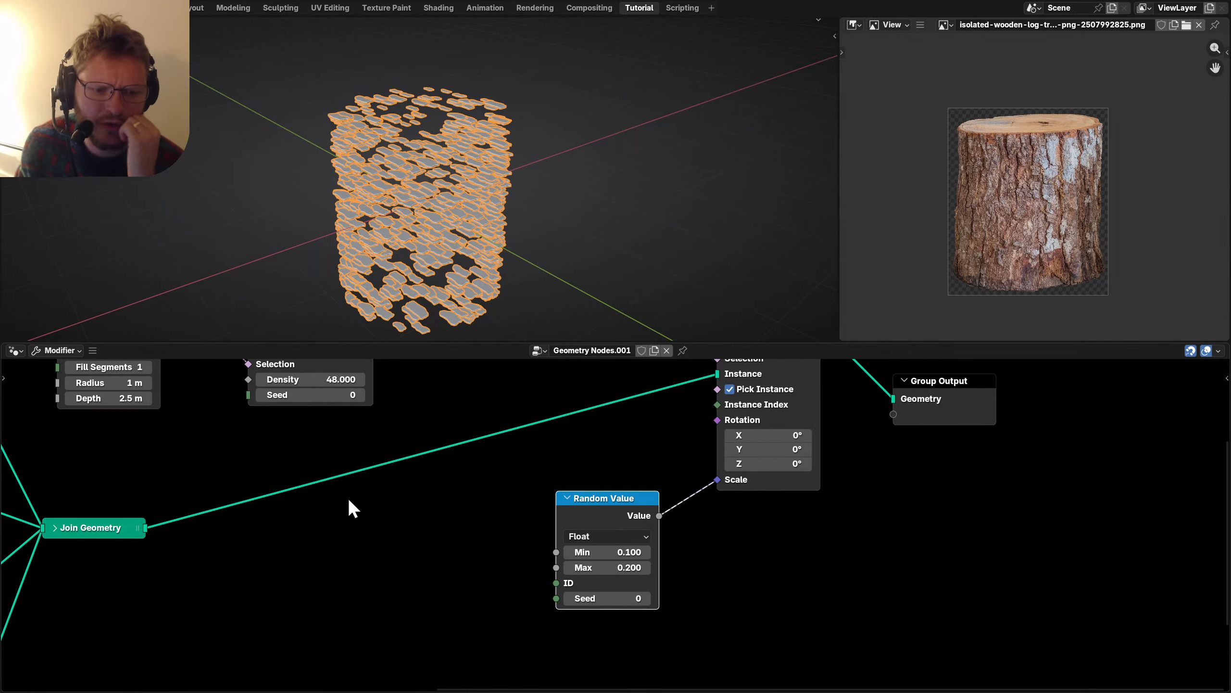
Link the points' Rotation so fragments align to the cylinder surface.
middle_drag(350, 507, 293, 529)
drag(338, 418, 684, 525)
middle_drag(528, 229, 418, 183)
Widen the random scale range to 0.08–0.39.
middle_drag(548, 604, 519, 471)
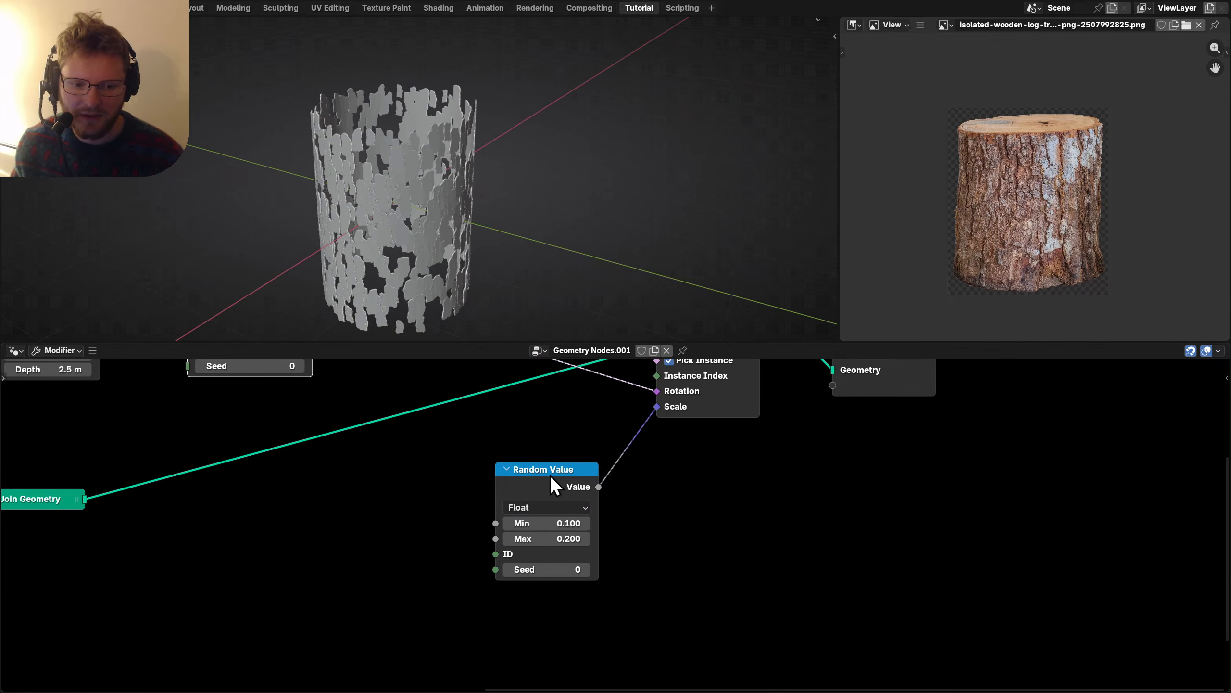
scroll(553, 485, up, 2)
mouse_move(494, 484)
mouse_down()
mouse_move(534, 483)
mouse_move(488, 463)
mouse_move(514, 464)
mouse_move(483, 463)
mouse_up()
scroll(478, 468, down, 8)
middle_drag(478, 473, 612, 572)
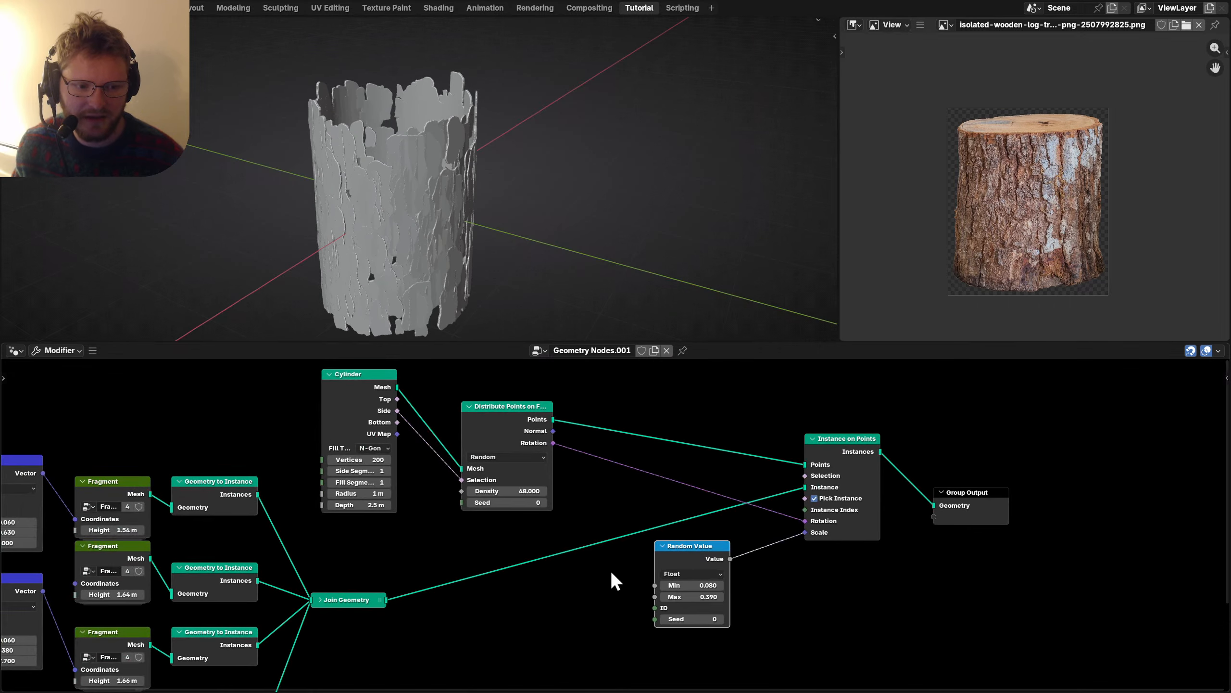
scroll(612, 580, up, 1)
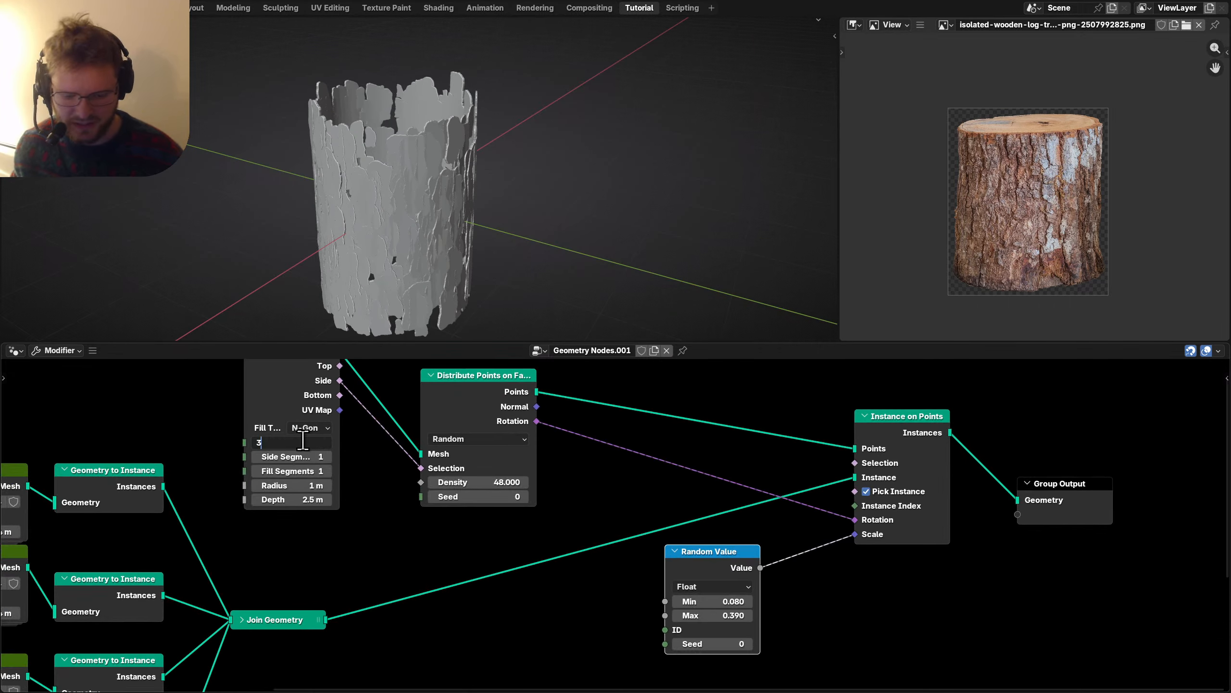
key(Escape)
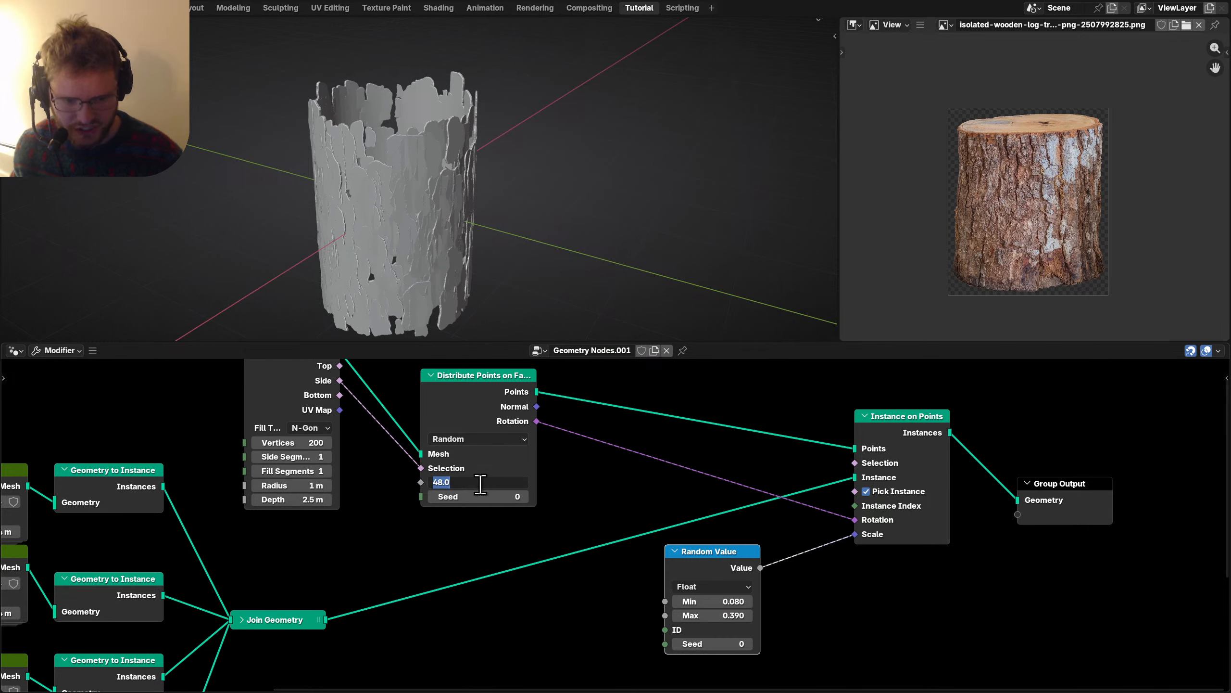
Set the point density to 200, shift the instancing nodes right, and save.
key(Return)
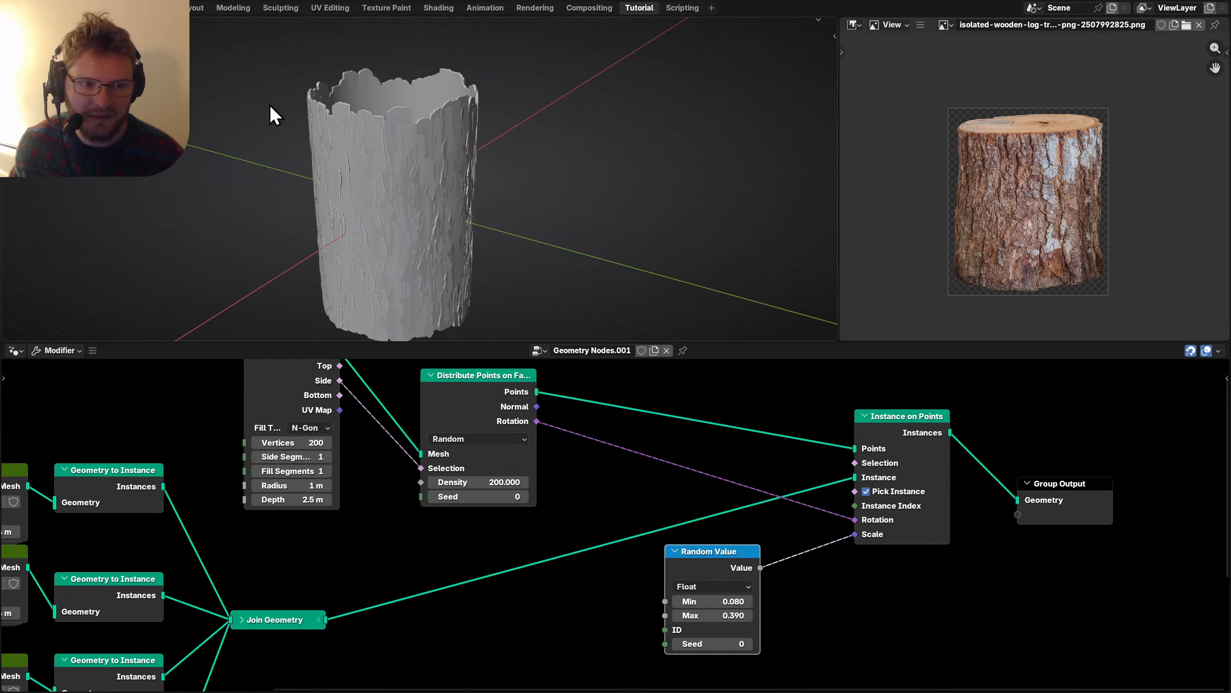
scroll(412, 215, up, 6)
middle_drag(439, 209, 374, 214)
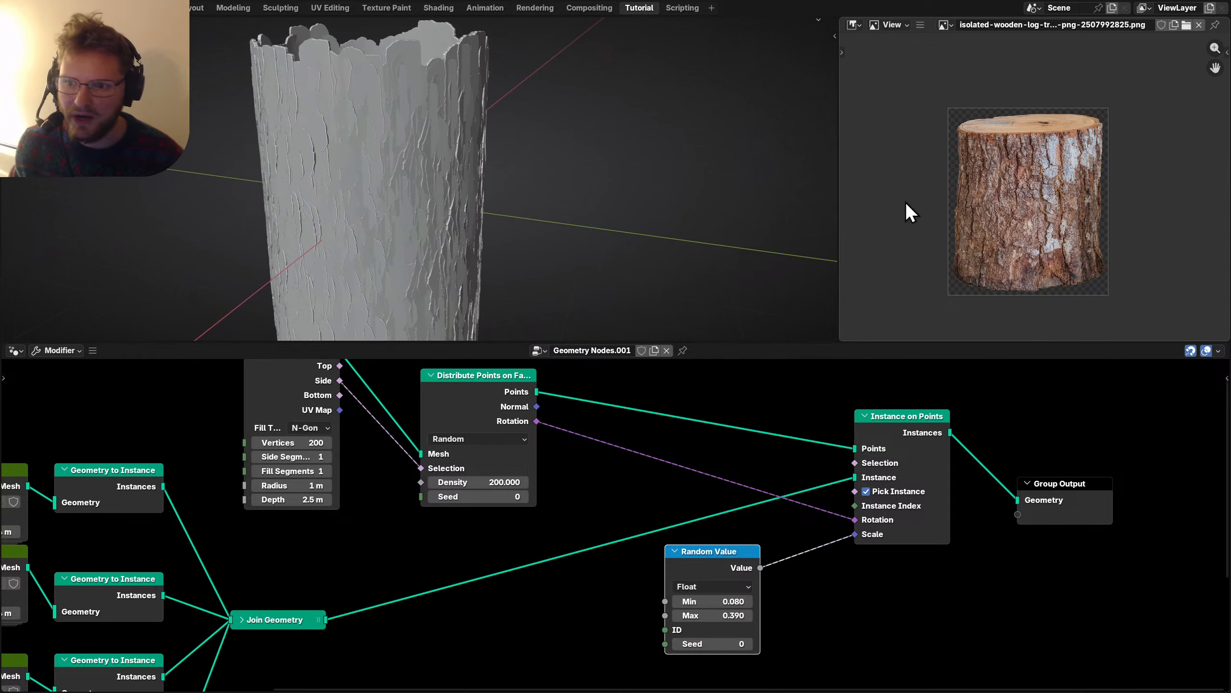
scroll(965, 180, up, 2)
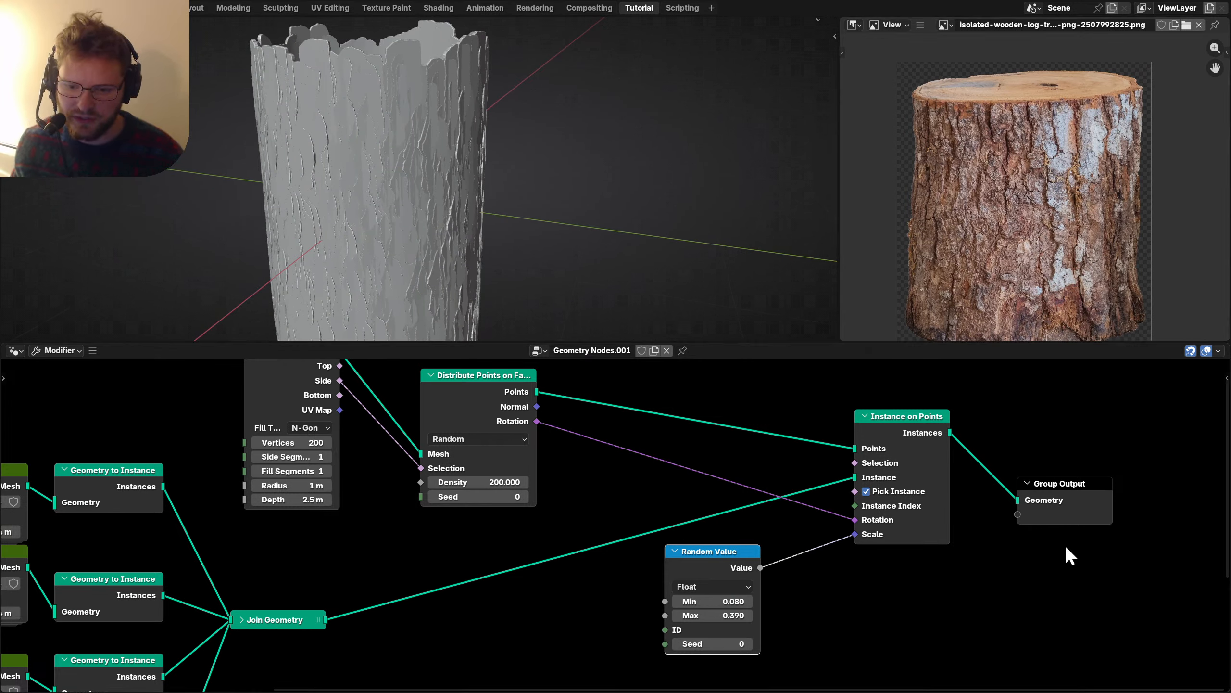
drag(1091, 606, 722, 443)
key(g)
key(ctrl+s)
middle_drag(590, 447, 539, 486)
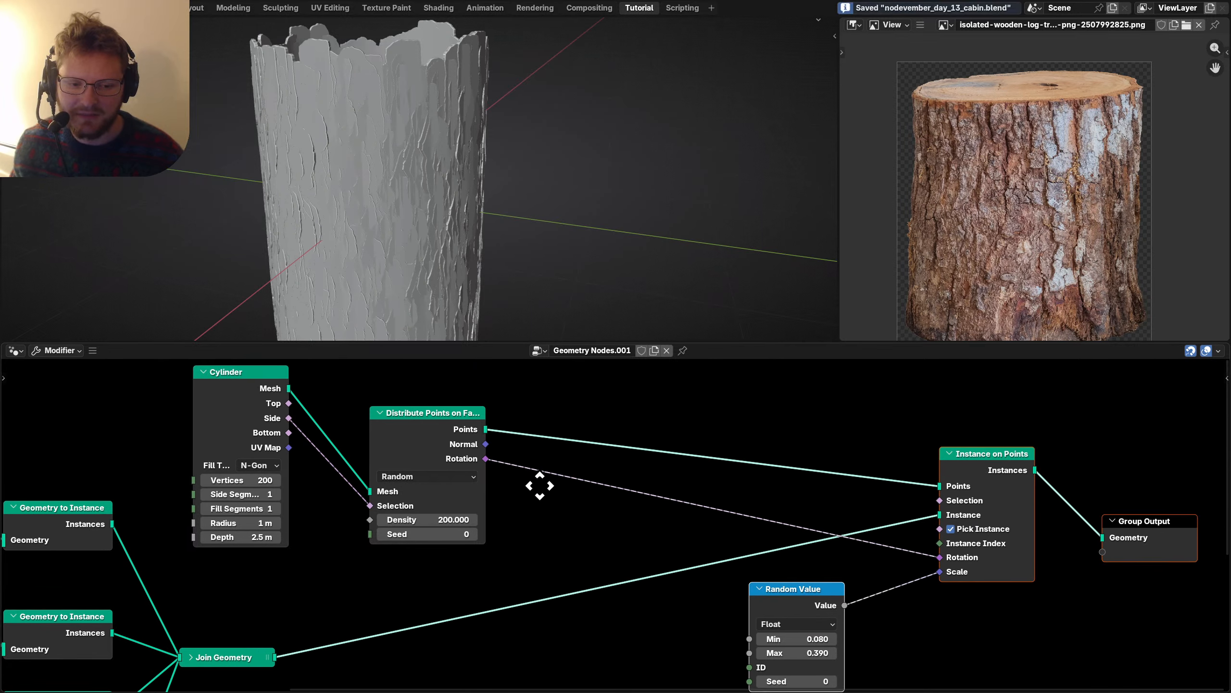
Insert a Set Position node offsetting the distributed points along their normals.
ctrl+shift+click(433, 437)
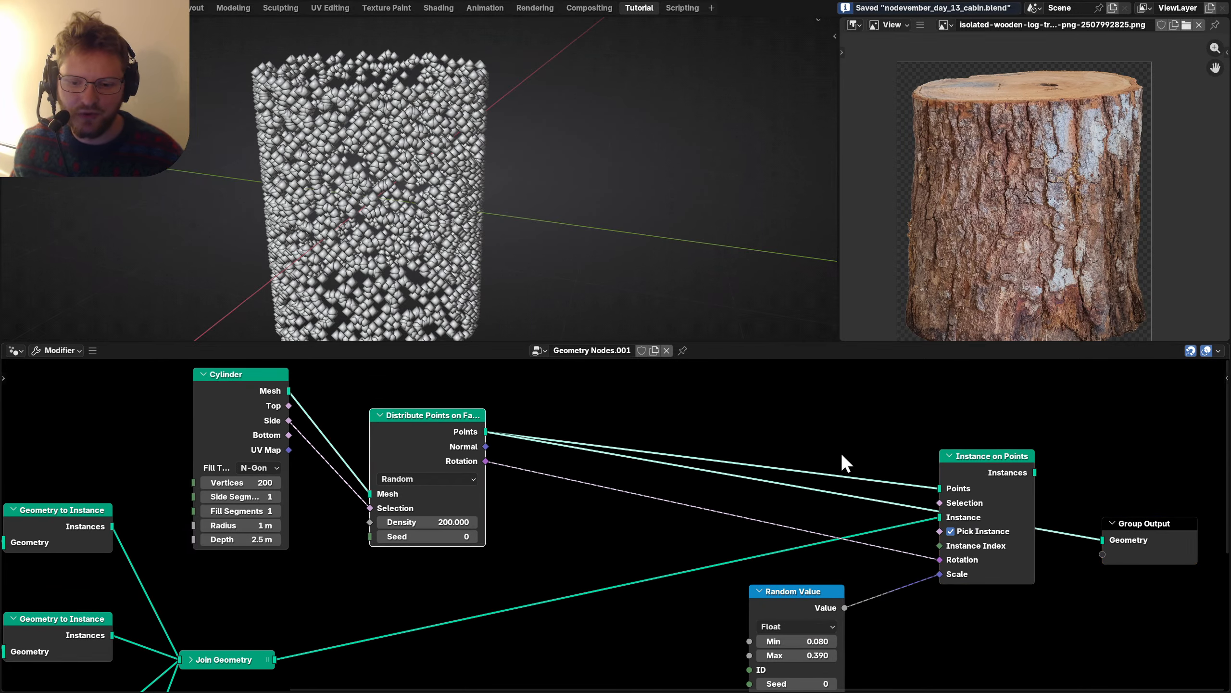
key(shift+a)
text(set)
key(Return)
click(794, 453)
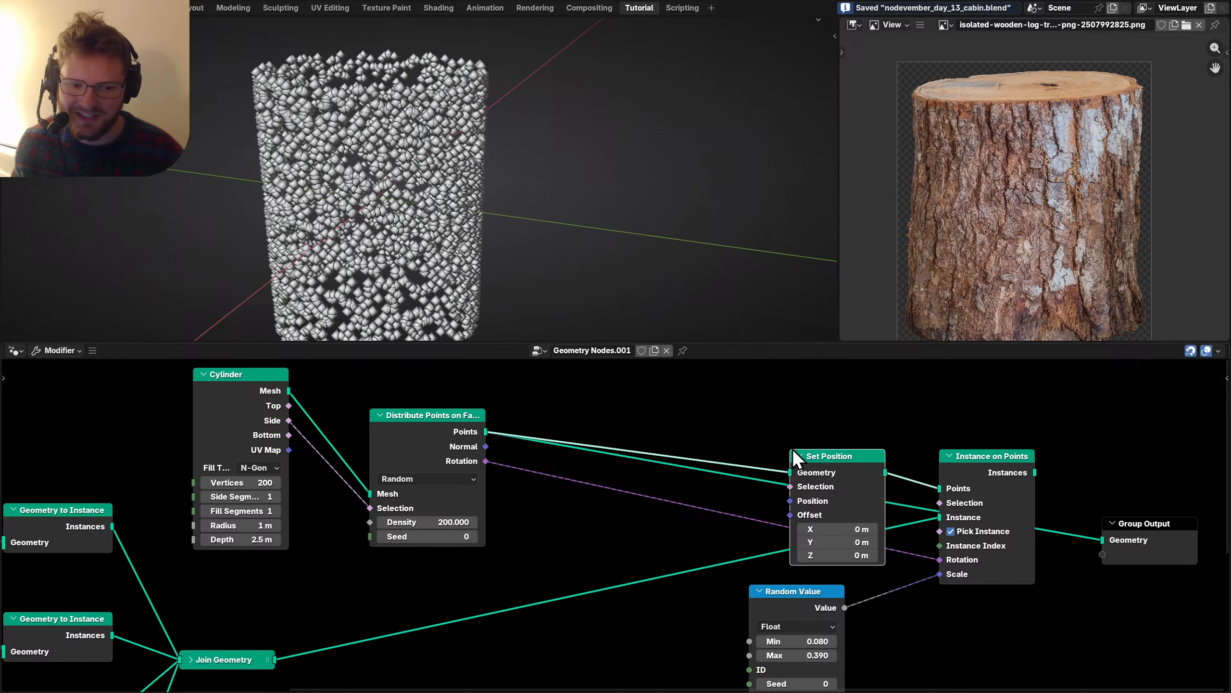
drag(794, 450, 661, 396)
drag(660, 463, 657, 462)
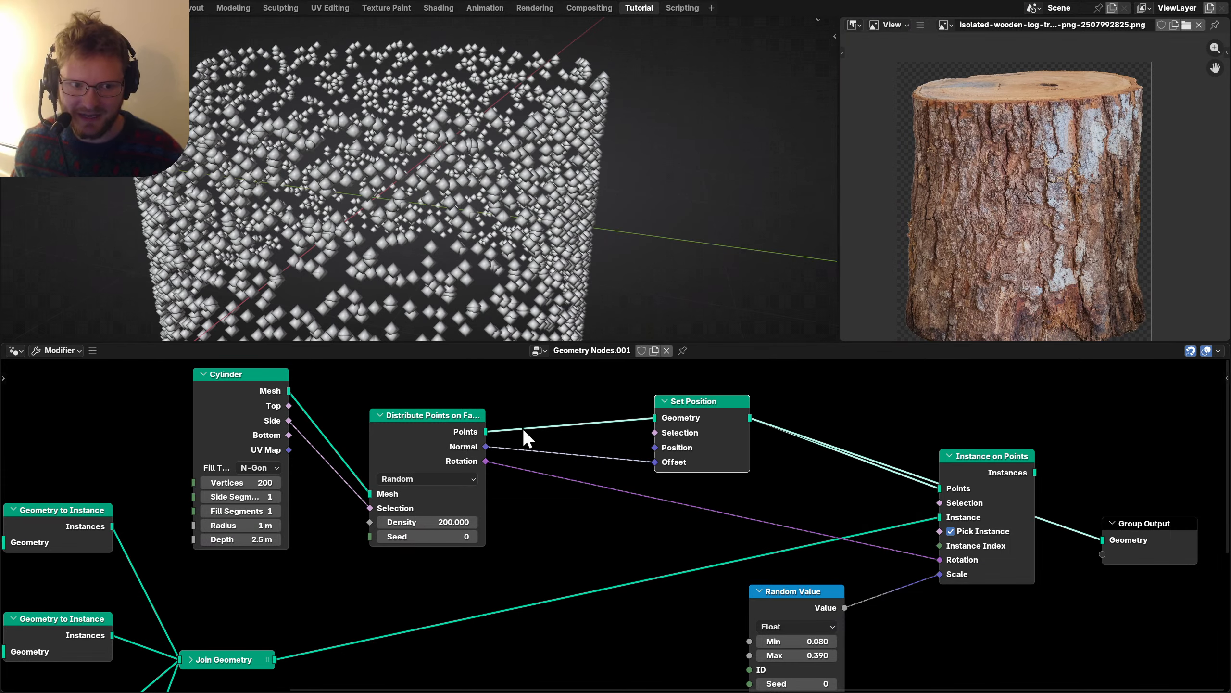
Scale the normal offset by a duplicated Random Value node with seed 1.
drag(482, 447, 557, 521)
text(sca)
key(Return)
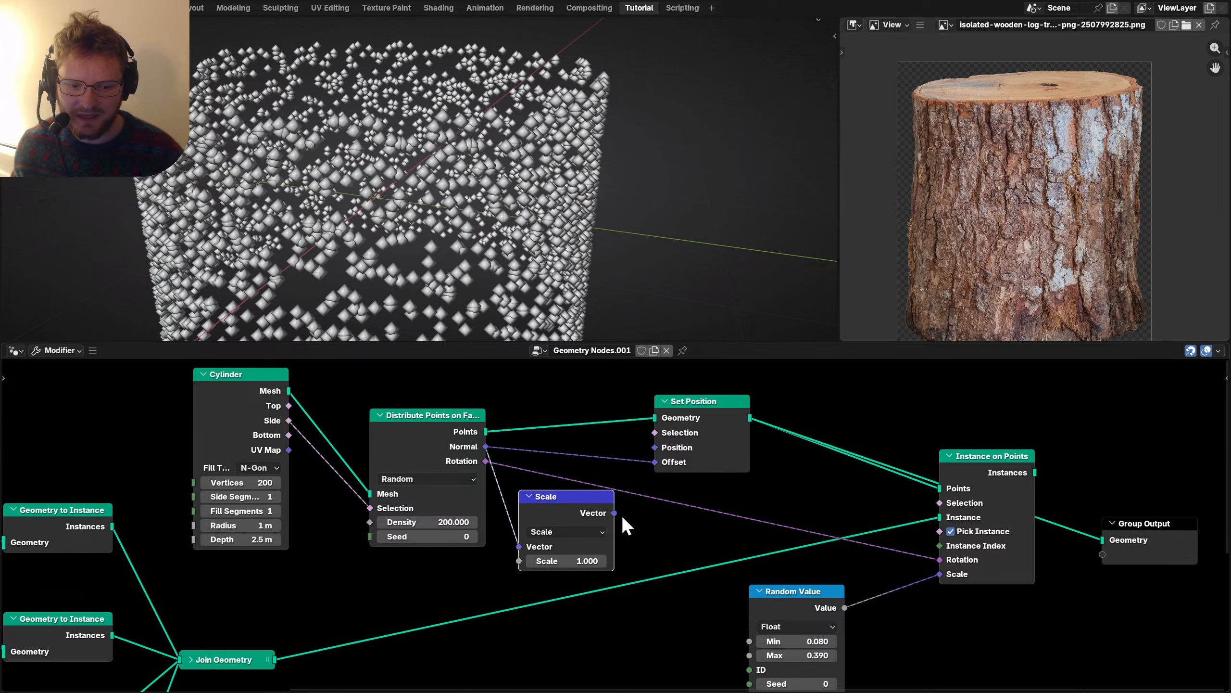
middle_drag(656, 462, 747, 390)
click(851, 527)
key(shift+d)
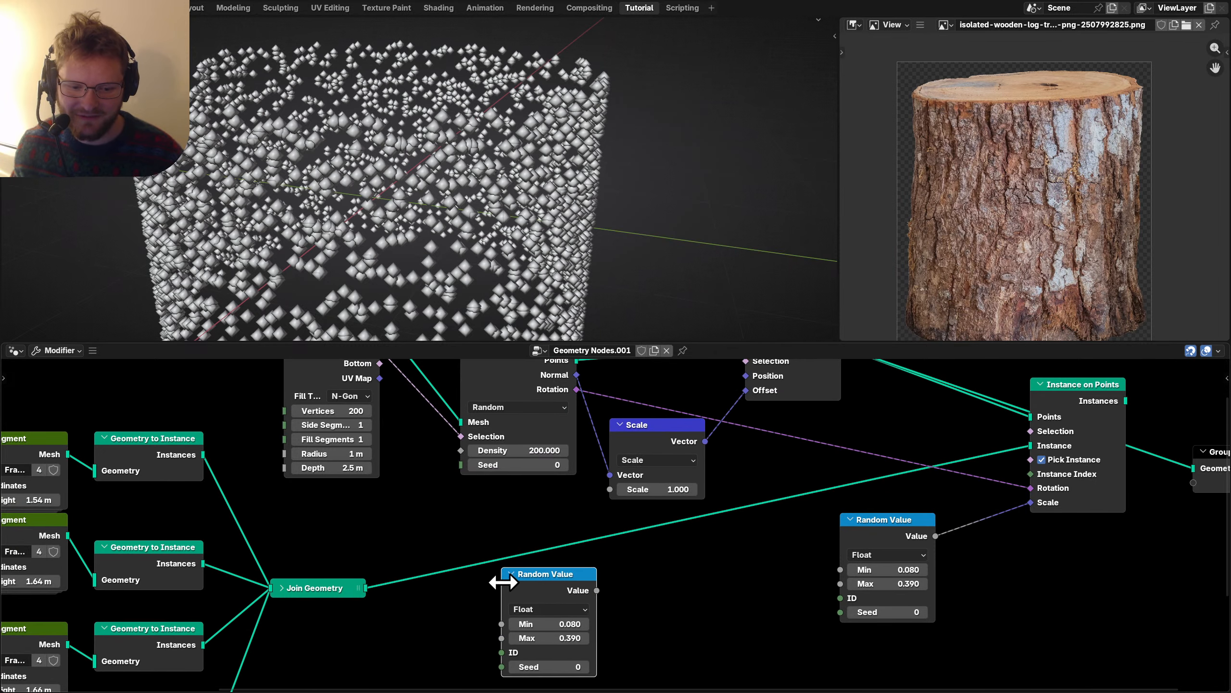
click(512, 582)
click(584, 669)
drag(623, 508, 610, 489)
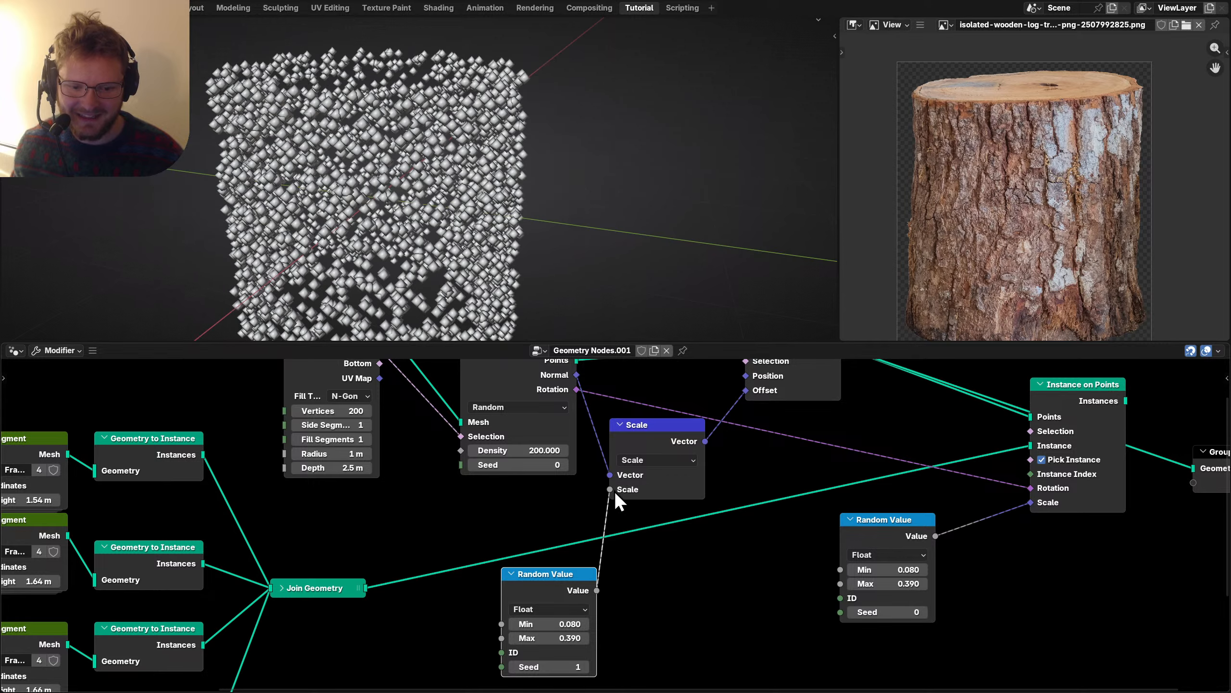
middle_drag(819, 500, 723, 539)
Set the offset Random Value's minimum to 0.
middle_drag(491, 668, 609, 561)
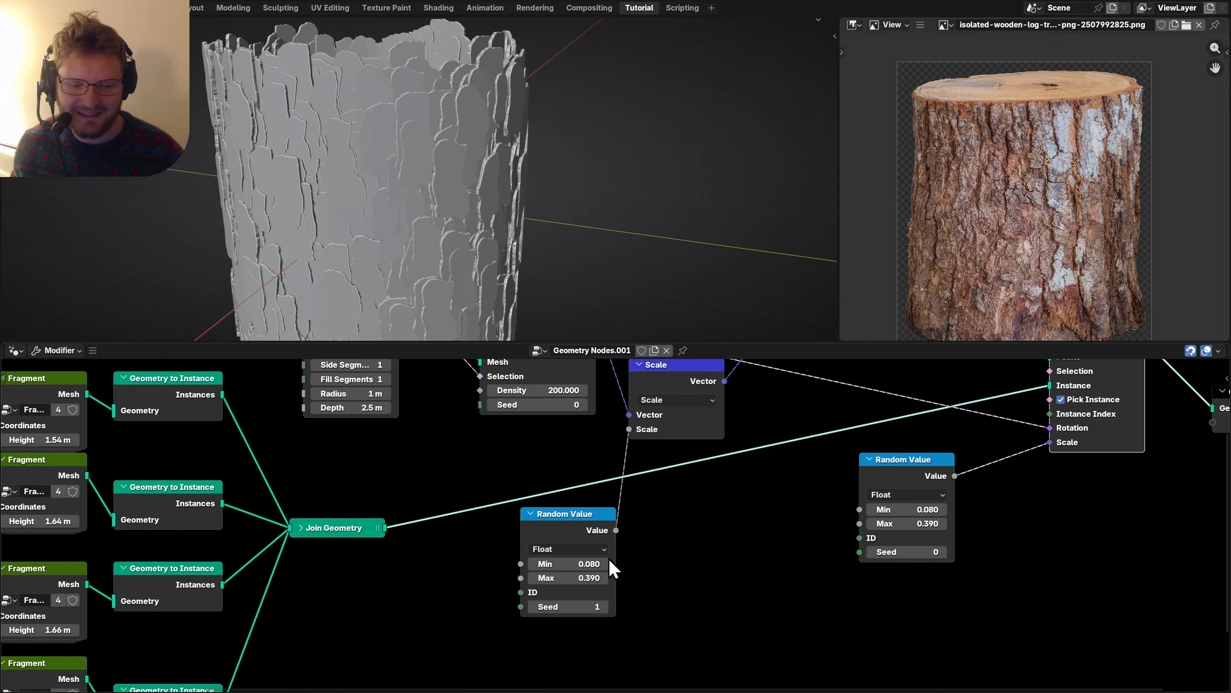
drag(576, 563, 577, 577)
text(0)
key(Return)
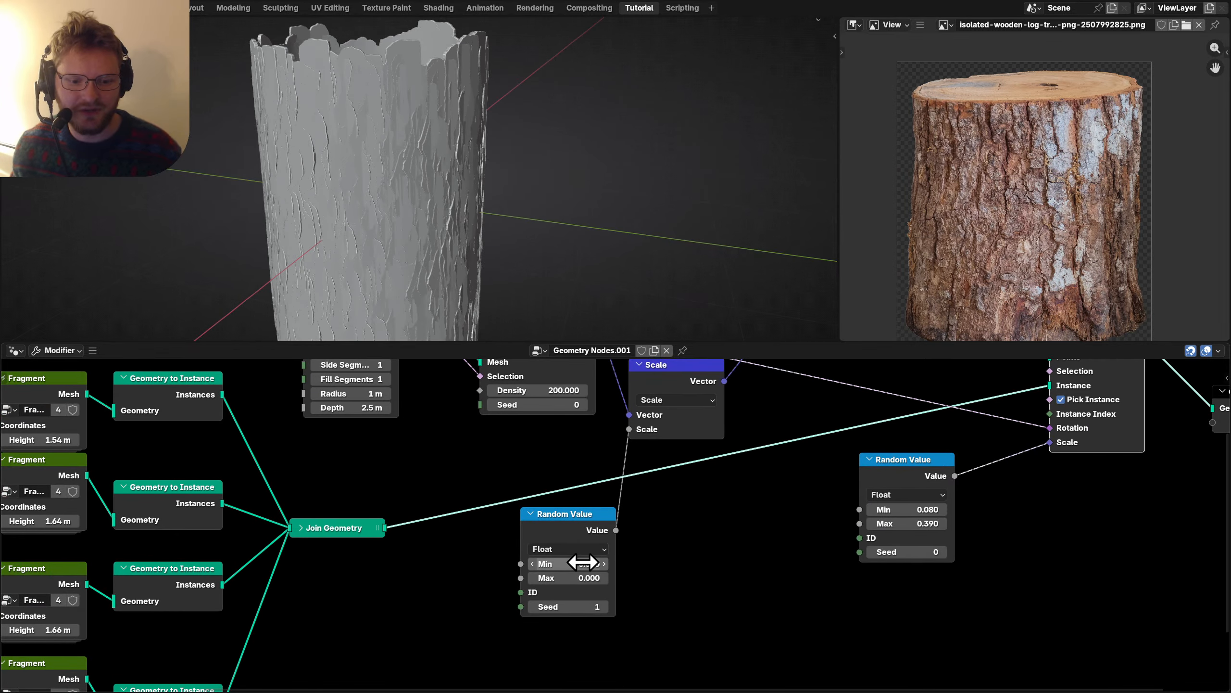
Set the bark fragments' maximum random scale to 0.030.
drag(568, 577, 587, 577)
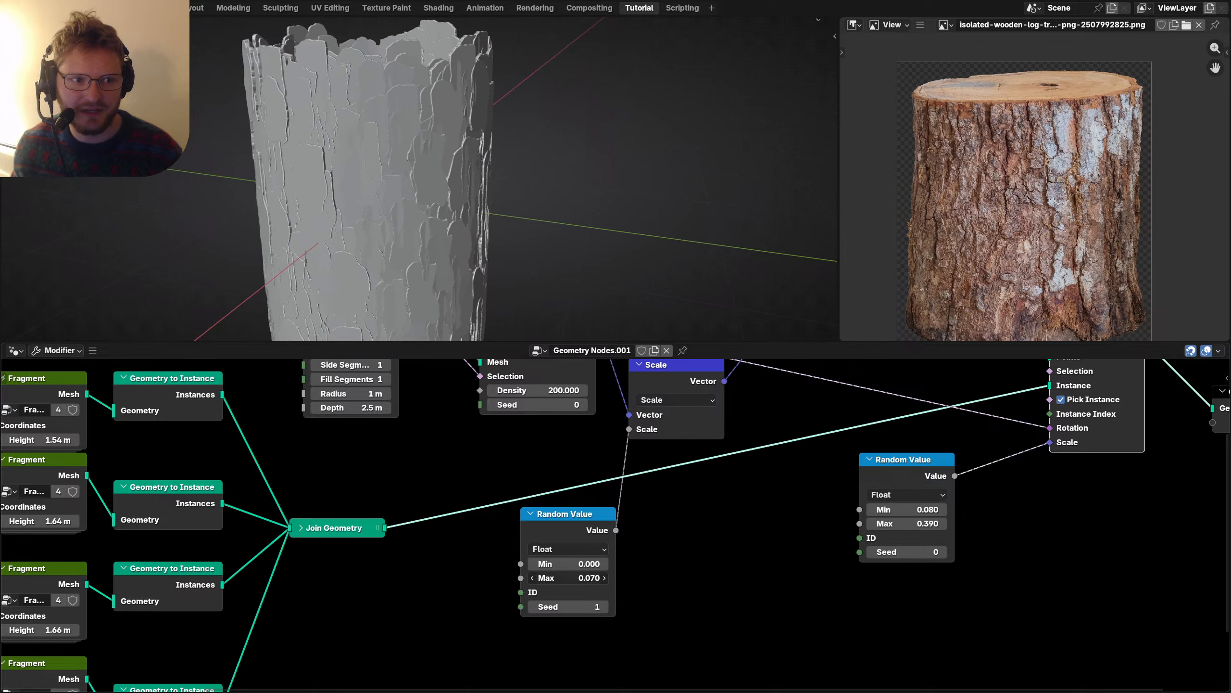
key(BackSpace)
text(3)
key(Return)
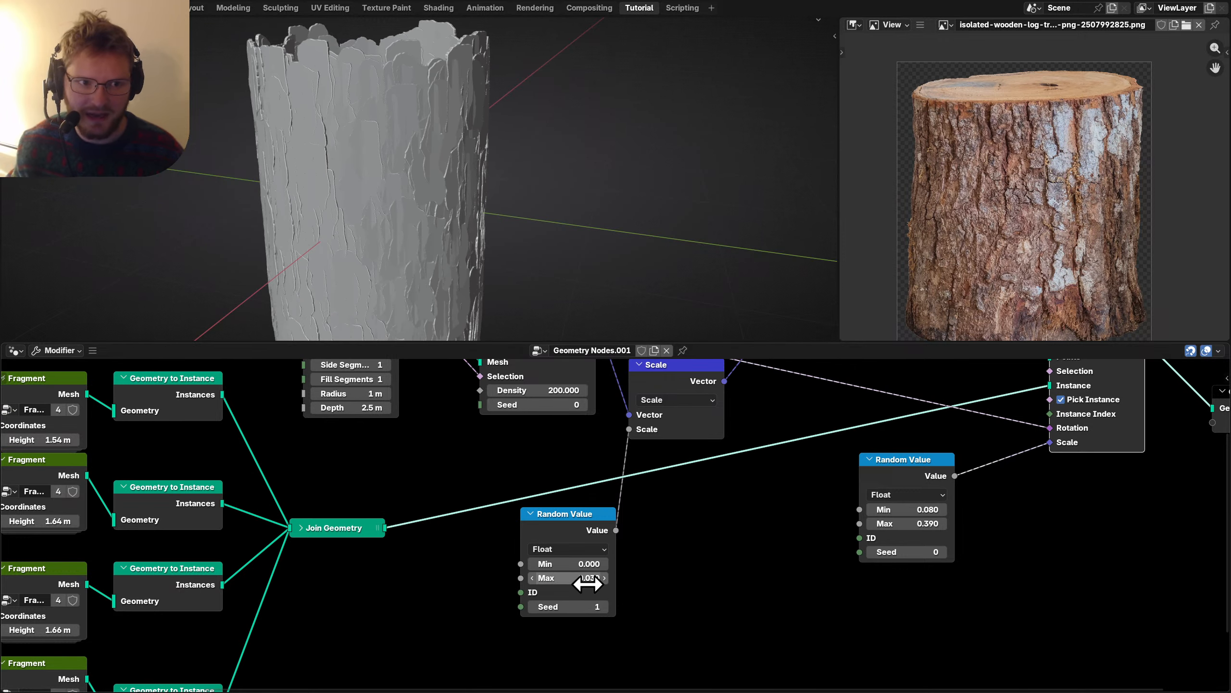
scroll(412, 157, down, 4)
scroll(541, 490, down, 5)
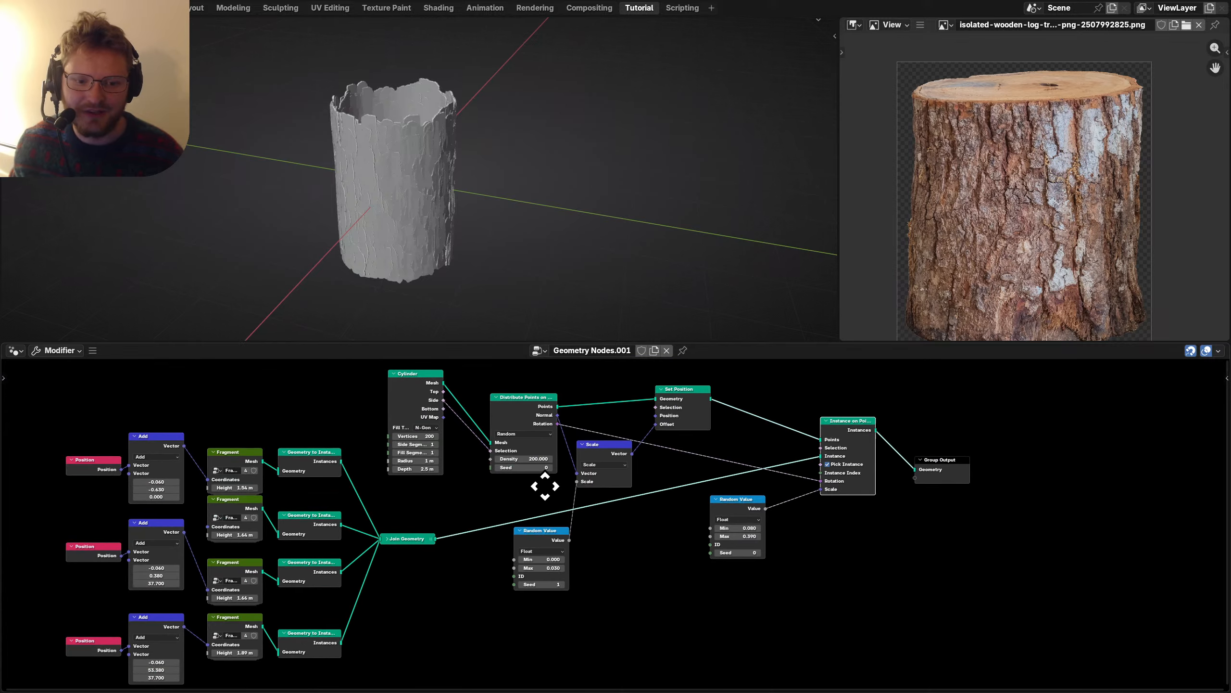
middle_drag(541, 489, 315, 443)
Mute and unmute the bark instancing to compare, shift Group Output right, and save.
key(m)
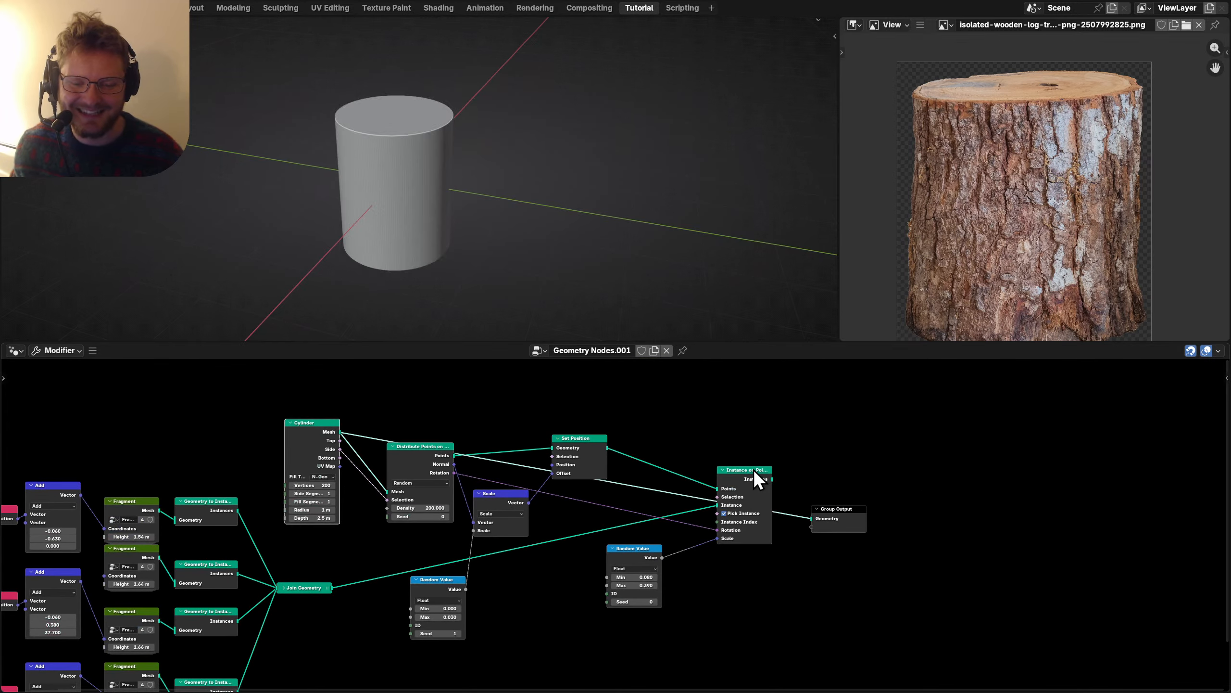
key(m)
drag(819, 509, 929, 489)
scroll(691, 501, up, 1)
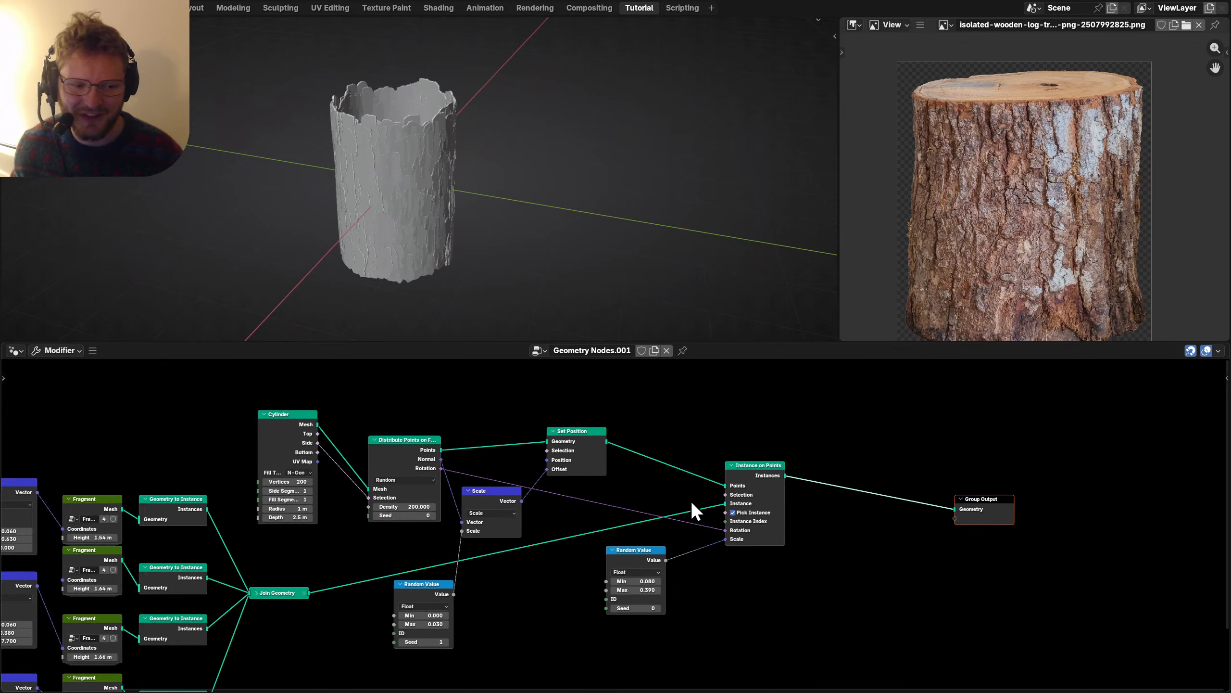
key(ctrl+s)
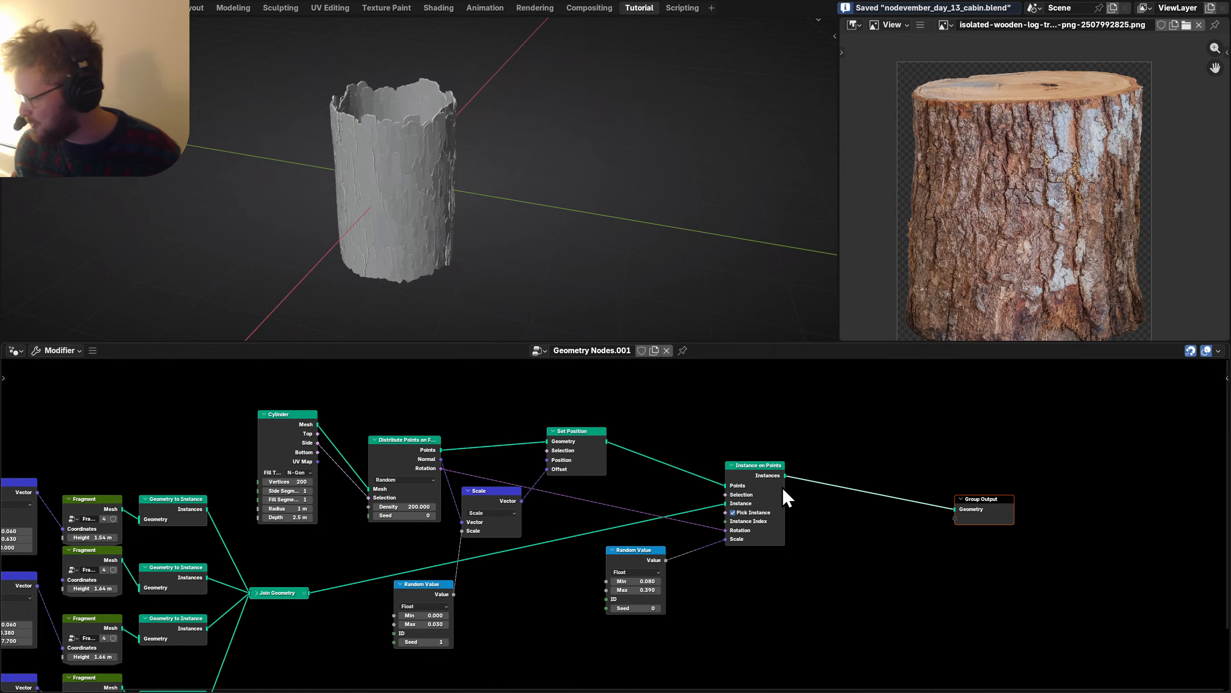
scroll(782, 487, up, 3)
Insert a Realize Instances node on the link after Instance on Points.
key(shift+a)
mouse_move(625, 481)
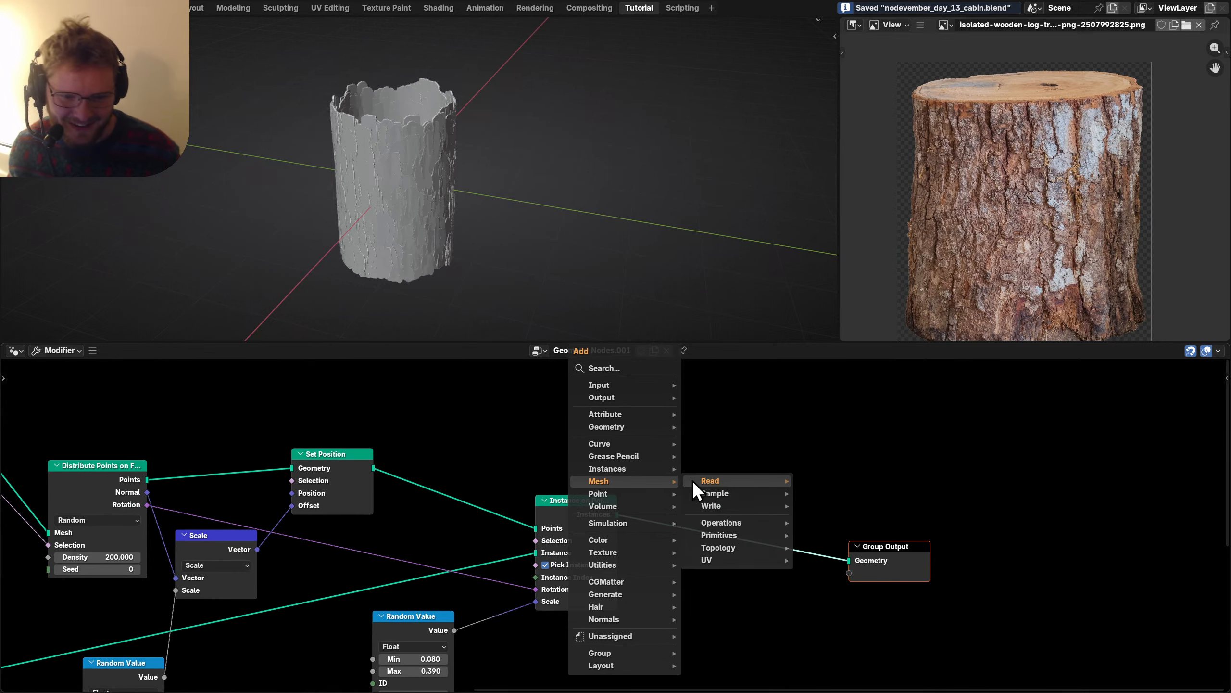
mouse_move(692, 480)
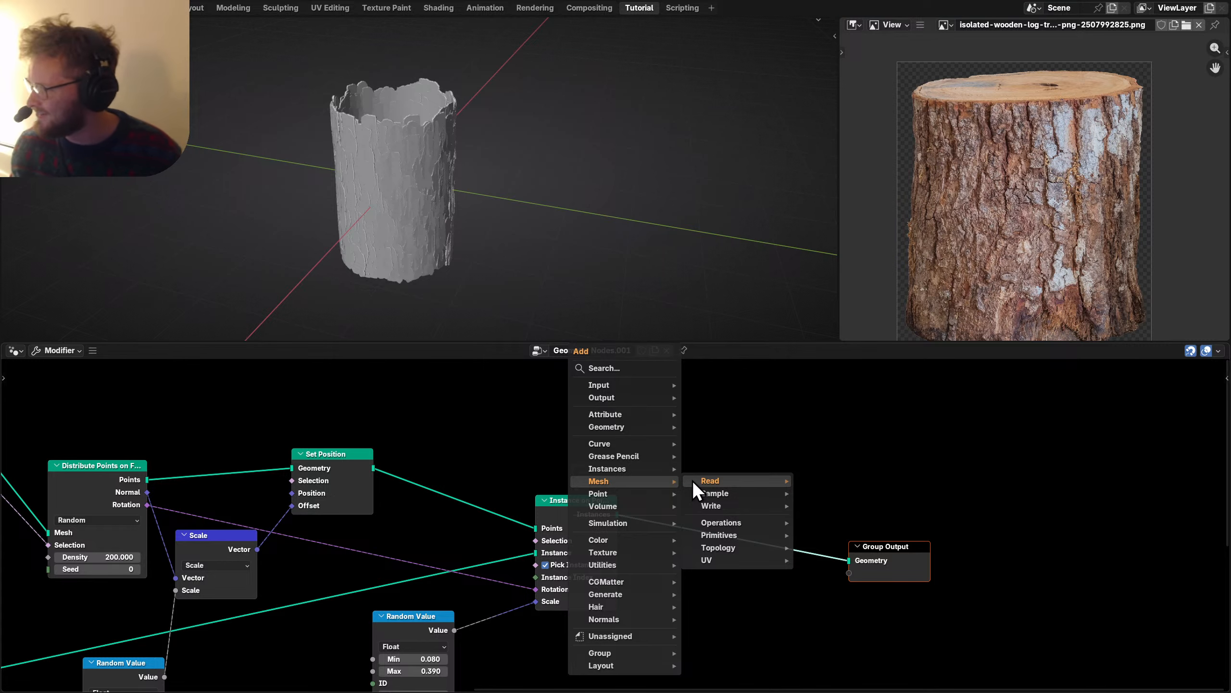
key(Escape)
middle_drag(604, 501, 541, 486)
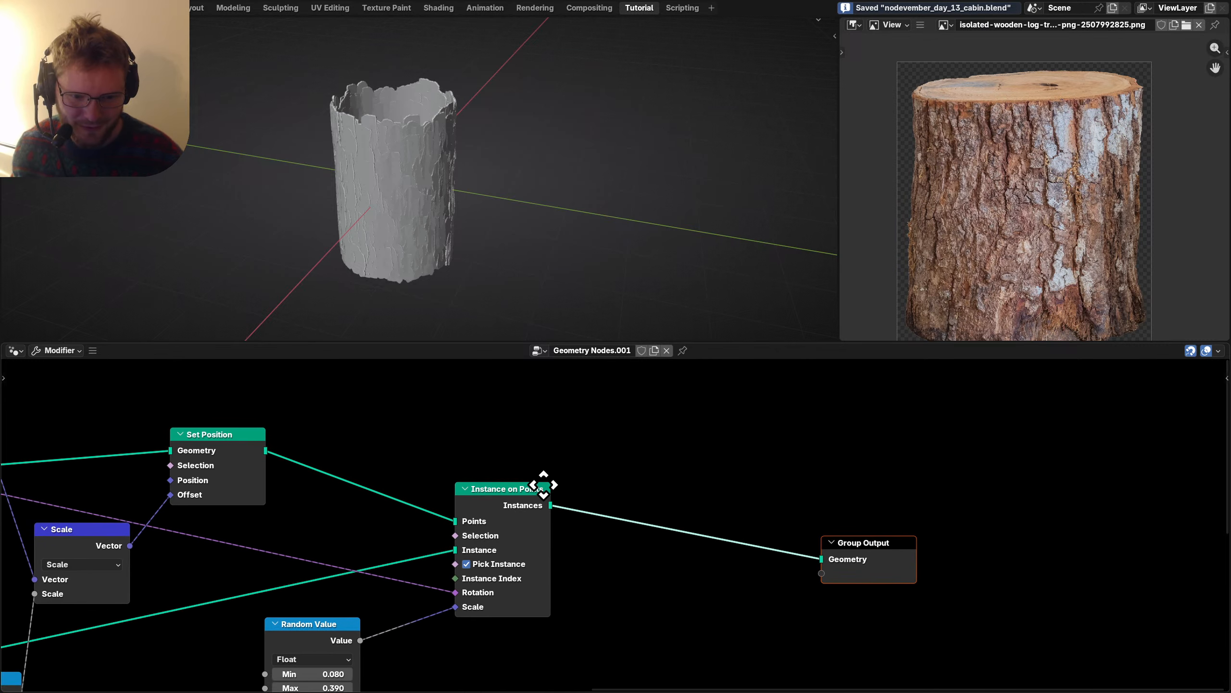
key(shift+a)
text(realis)
key(Return)
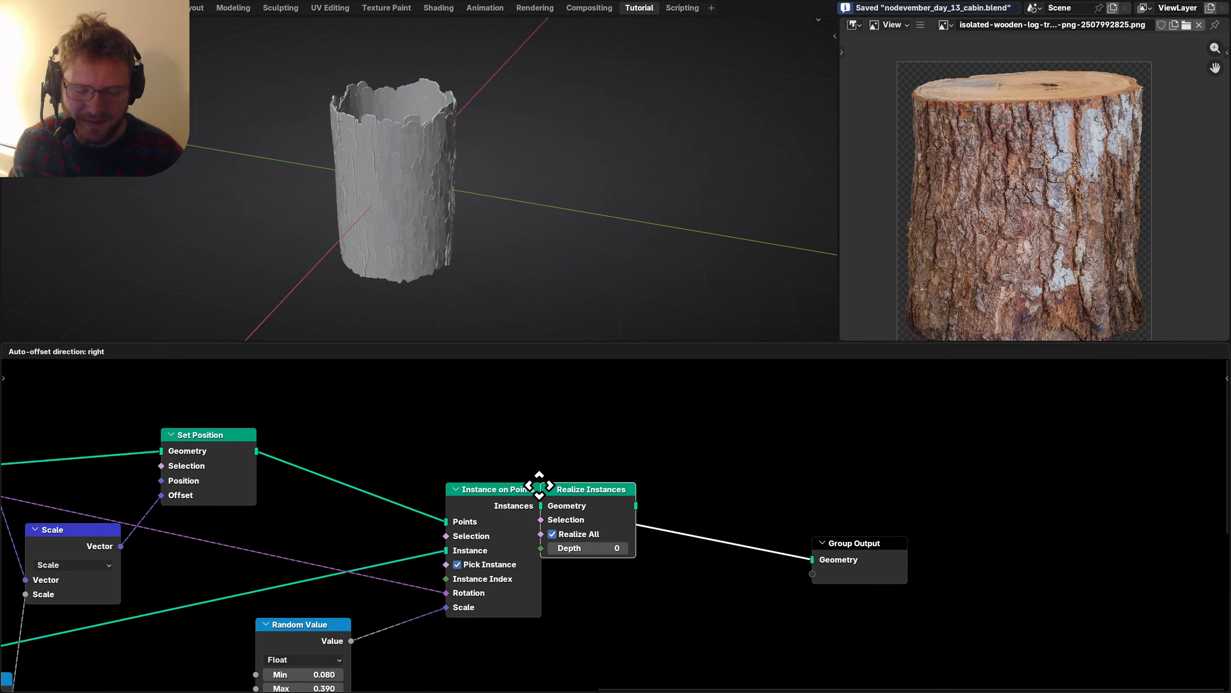
click(539, 485)
Rearrange the node tree, placing the lower Random Value beside Scale and repositioning the Cylinder node.
scroll(291, 473, down, 4)
middle_drag(292, 473, 575, 596)
scroll(460, 198, up, 1)
scroll(460, 198, up, 1)
mouse_move(460, 198)
middle_down()
mouse_move(470, 179)
mouse_move(465, 189)
middle_up()
middle_drag(376, 500, 343, 407)
middle_drag(432, 479, 417, 396)
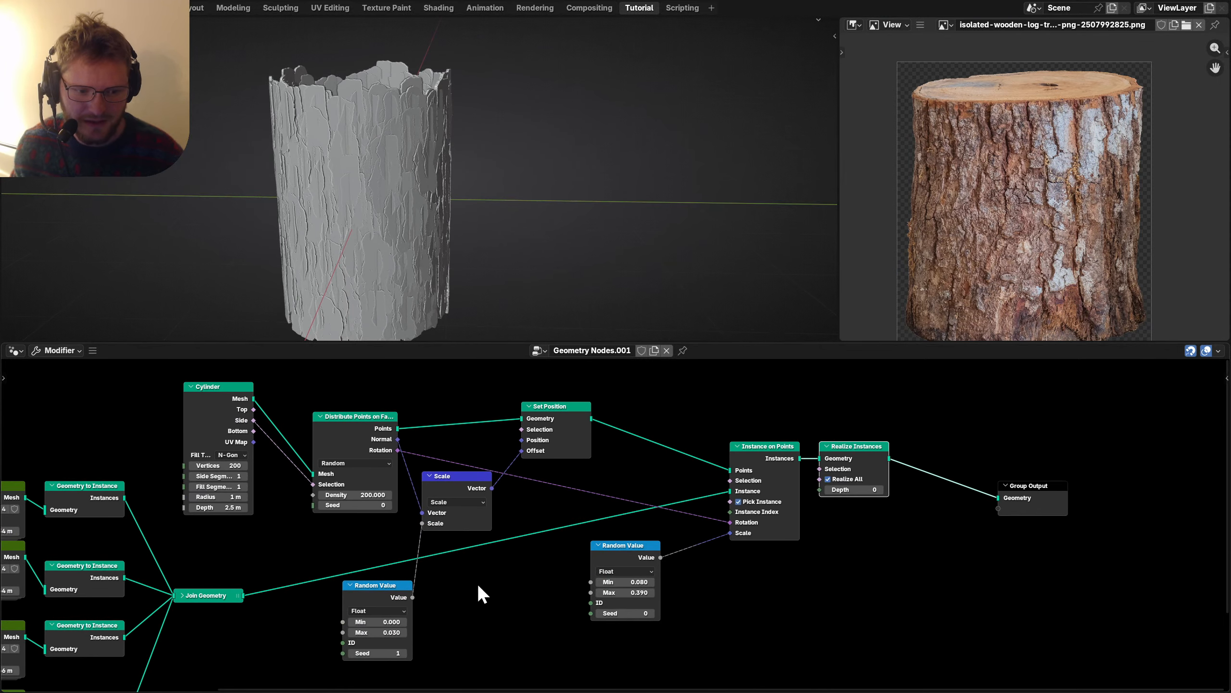
drag(369, 598, 349, 550)
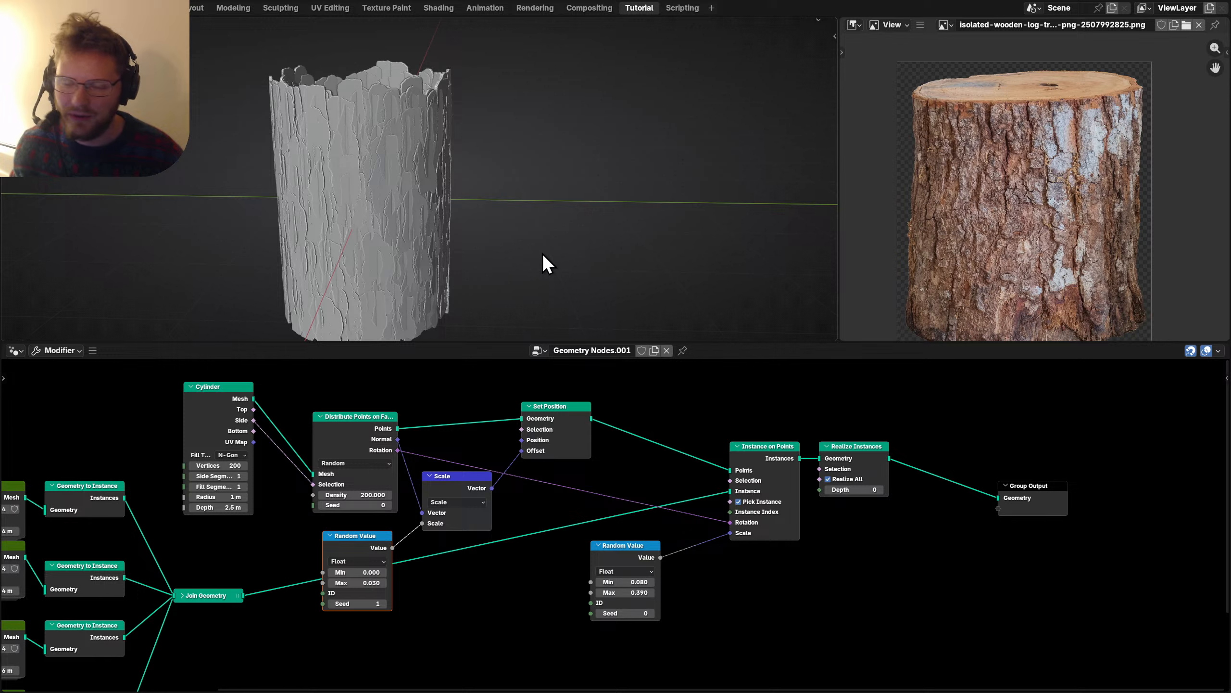
drag(207, 398, 210, 407)
middle_drag(310, 425, 162, 465)
drag(101, 456, 96, 407)
scroll(200, 438, down, 4)
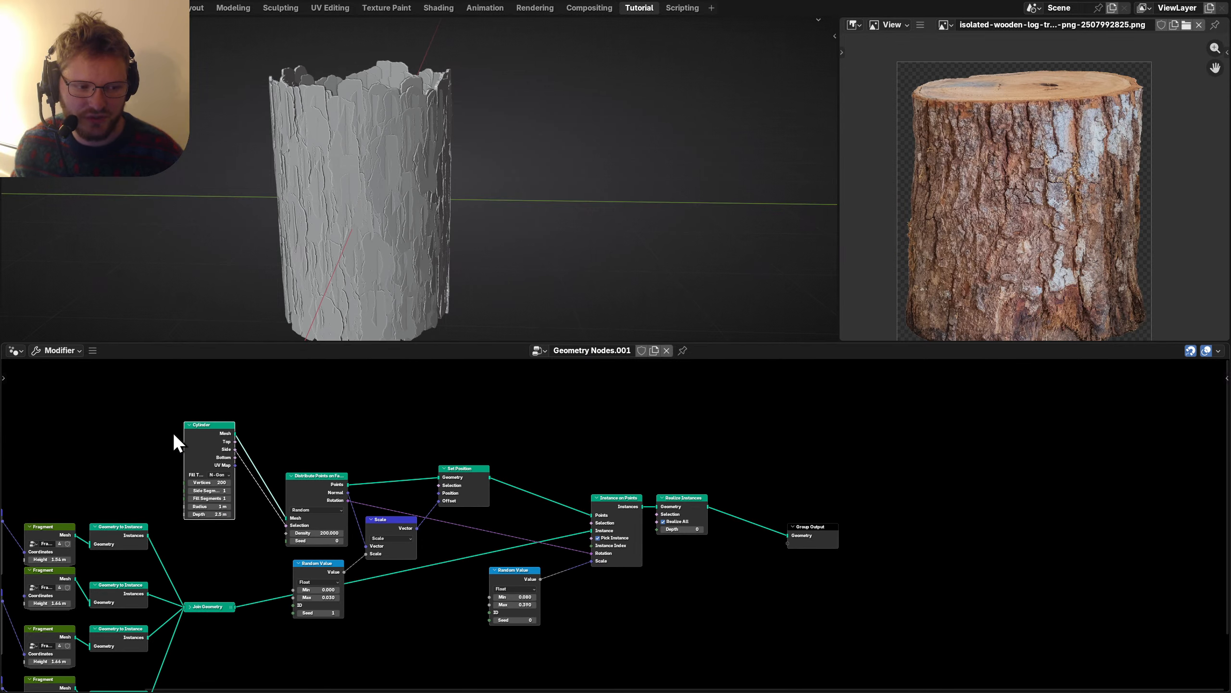
Combine the Cylinder mesh and realized bark in a Join Geometry node before Group Output.
ctrl+shift+right_drag(225, 430, 676, 510)
middle_drag(852, 558, 658, 576)
drag(607, 547, 795, 532)
drag(621, 529, 548, 461)
Move Join Geometry near Realize Instances, check the log in side view, and save the file.
key(g)
click(537, 497)
middle_drag(340, 163, 433, 167)
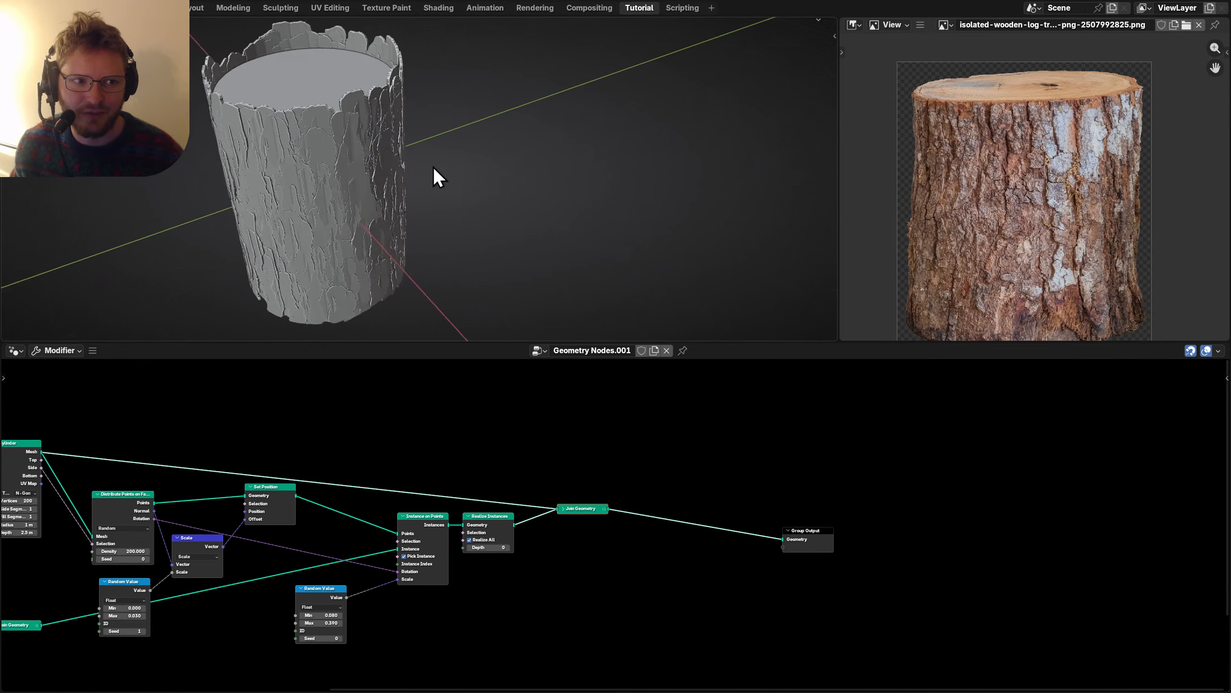
scroll(321, 110, up, 5)
middle_drag(321, 110, 265, 140)
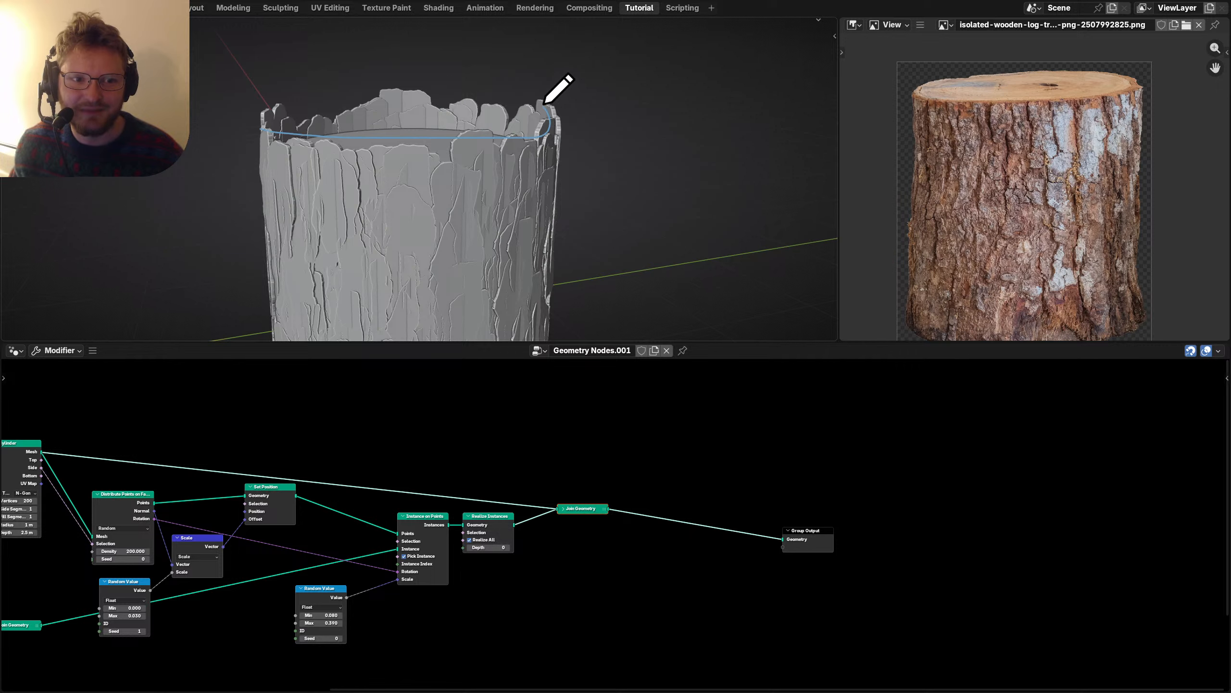
key(ctrl+z)
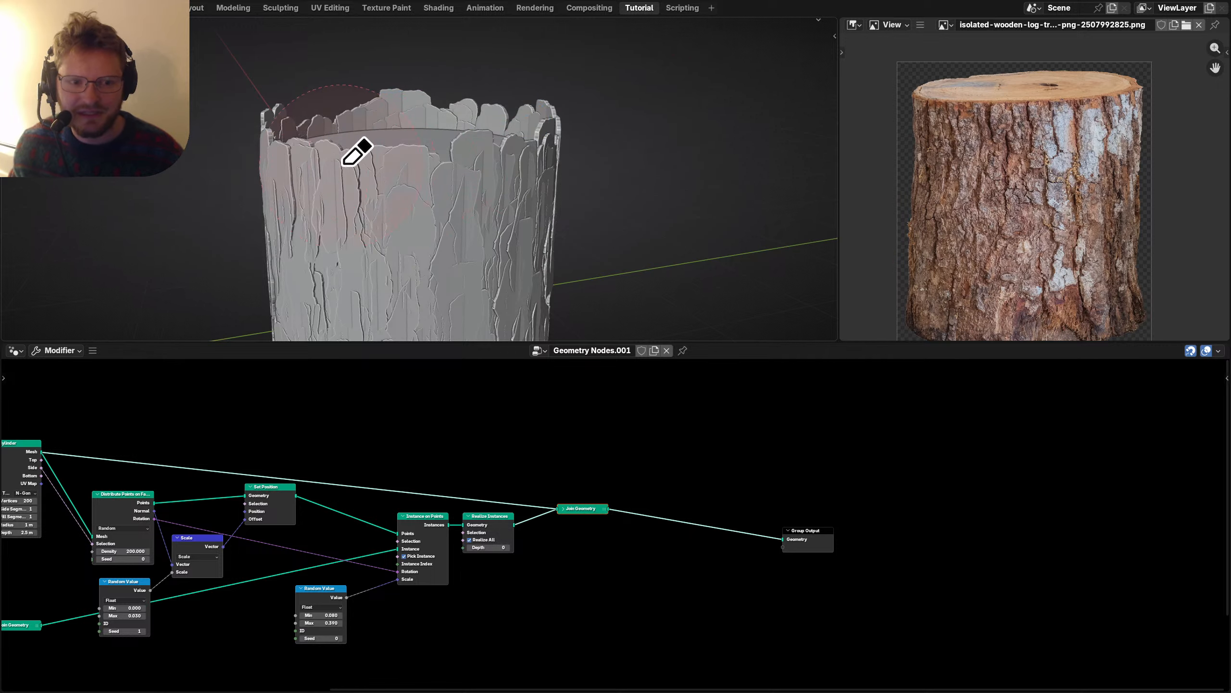
key(KP_1)
drag(878, 596, 554, 473)
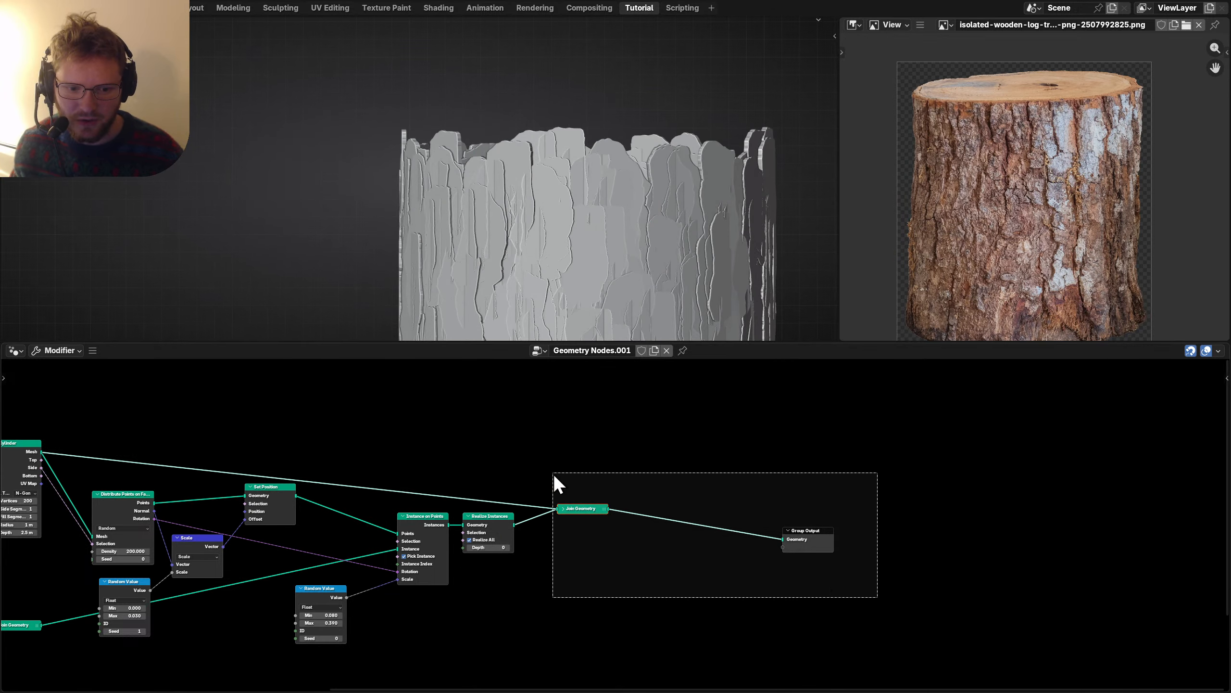
scroll(632, 518, left, 5)
scroll(619, 510, up, 2)
key(ctrl+s)
Add a Mesh Boolean node fed by the realized bark, with the Manifold solver.
key(shift+a)
text(mesh bo)
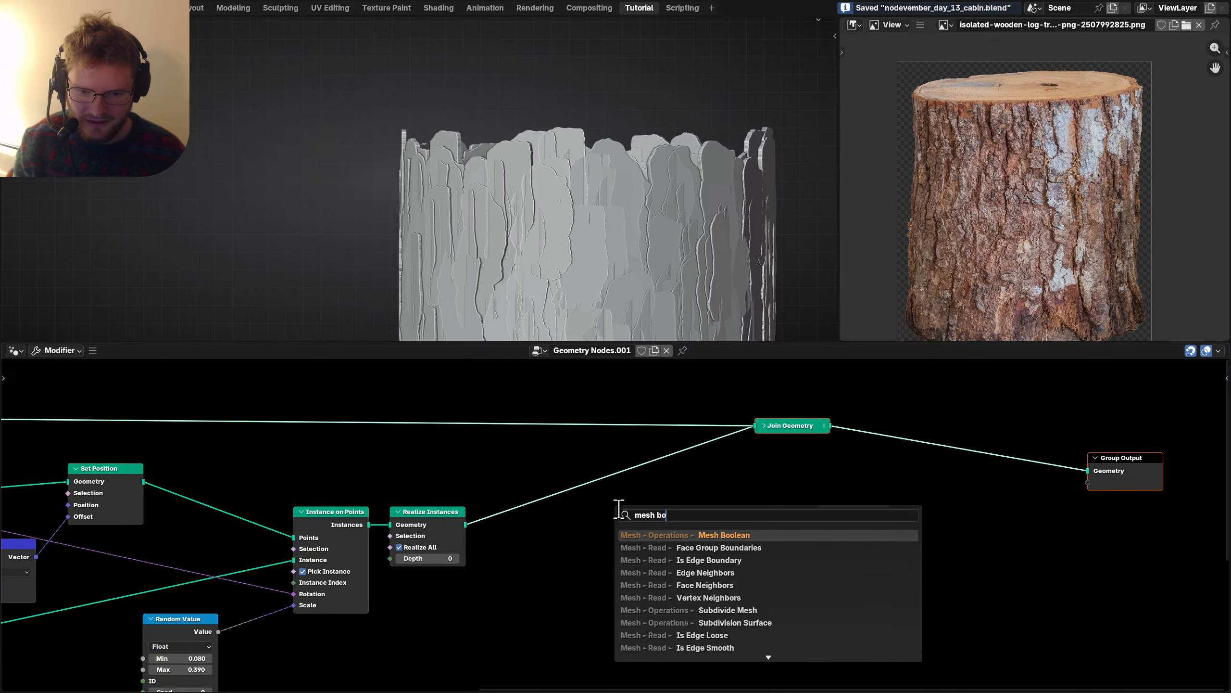
text(ol)
key(Return)
click(619, 510)
alt+right_drag(455, 524, 611, 541)
scroll(612, 541, up, 2)
click(658, 565)
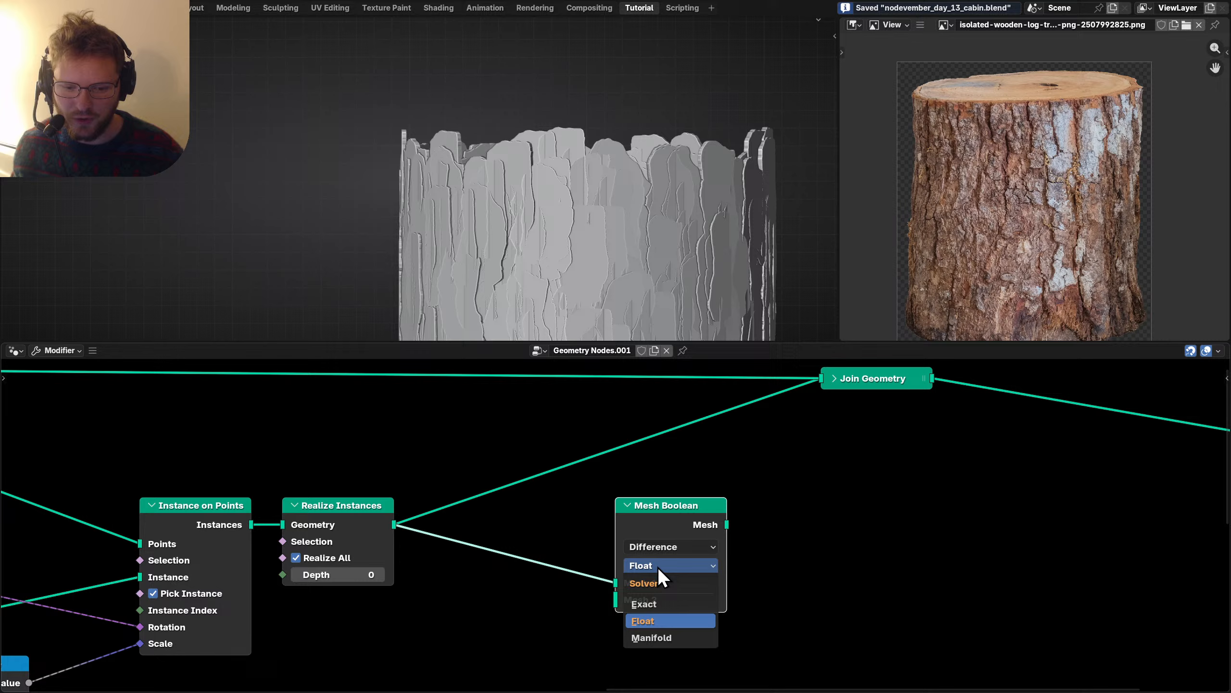
click(650, 640)
scroll(563, 586, down, 4)
scroll(599, 547, left, 6)
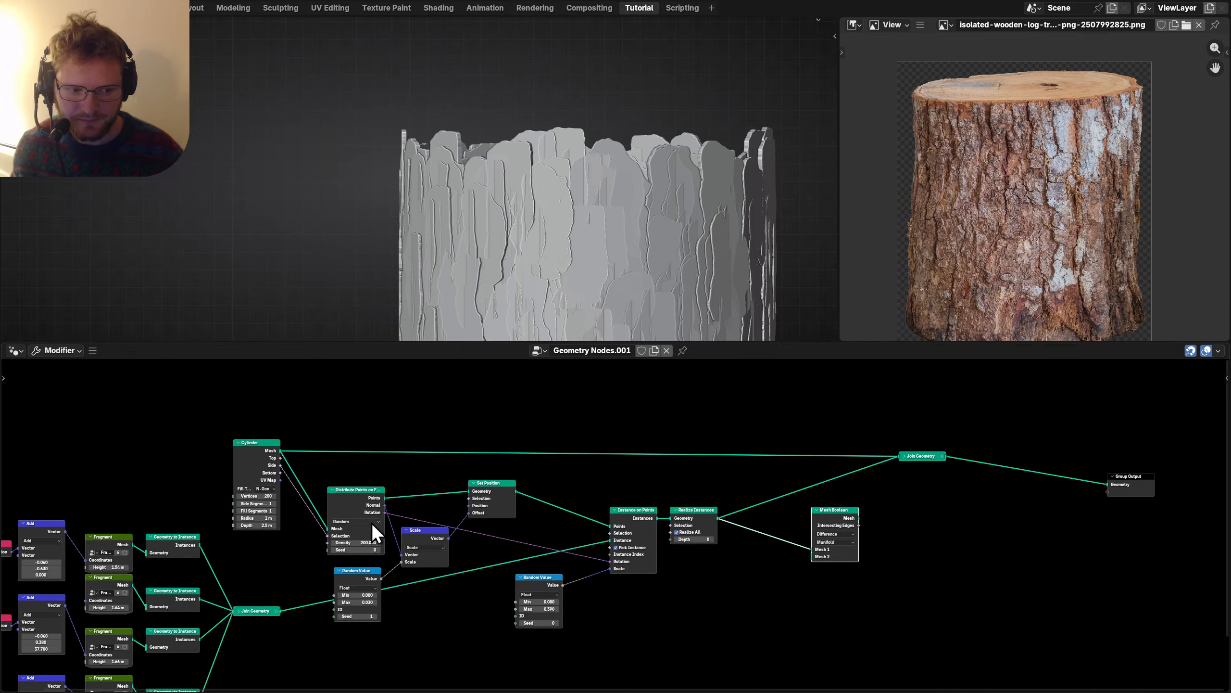
Pass the Cylinder through a Transform Geometry node scaled 1.49 in X and Y.
drag(236, 477, 275, 454)
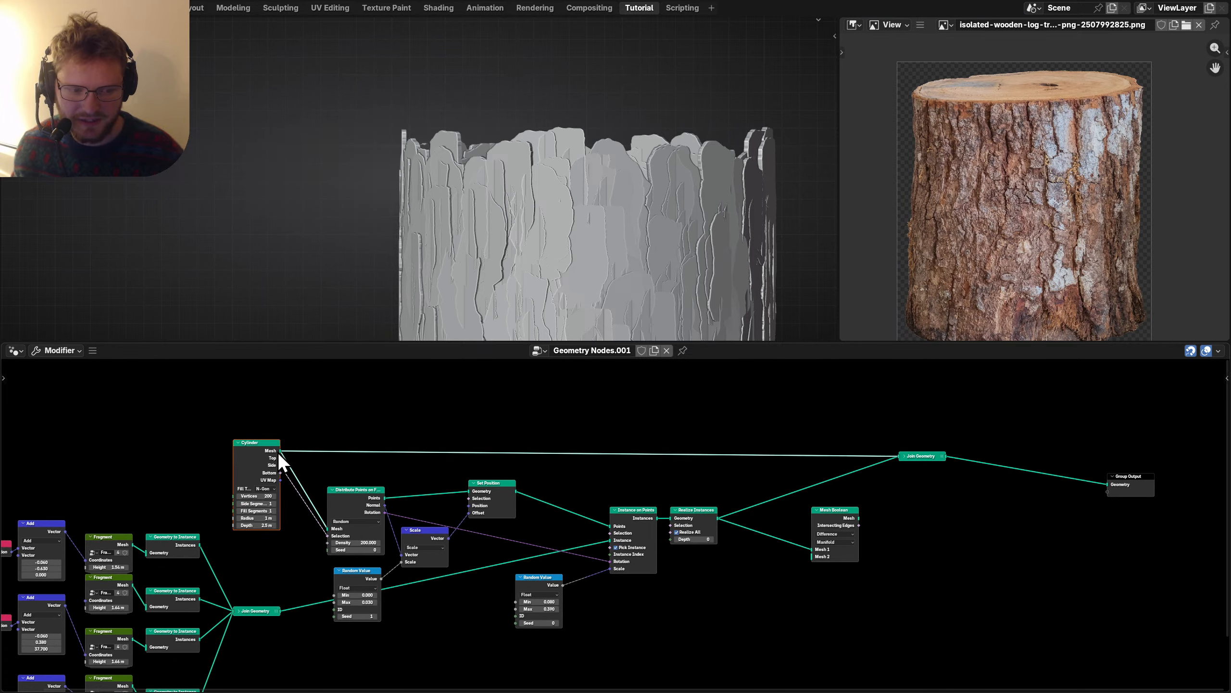
key(shift+a)
text(tra)
key(Return)
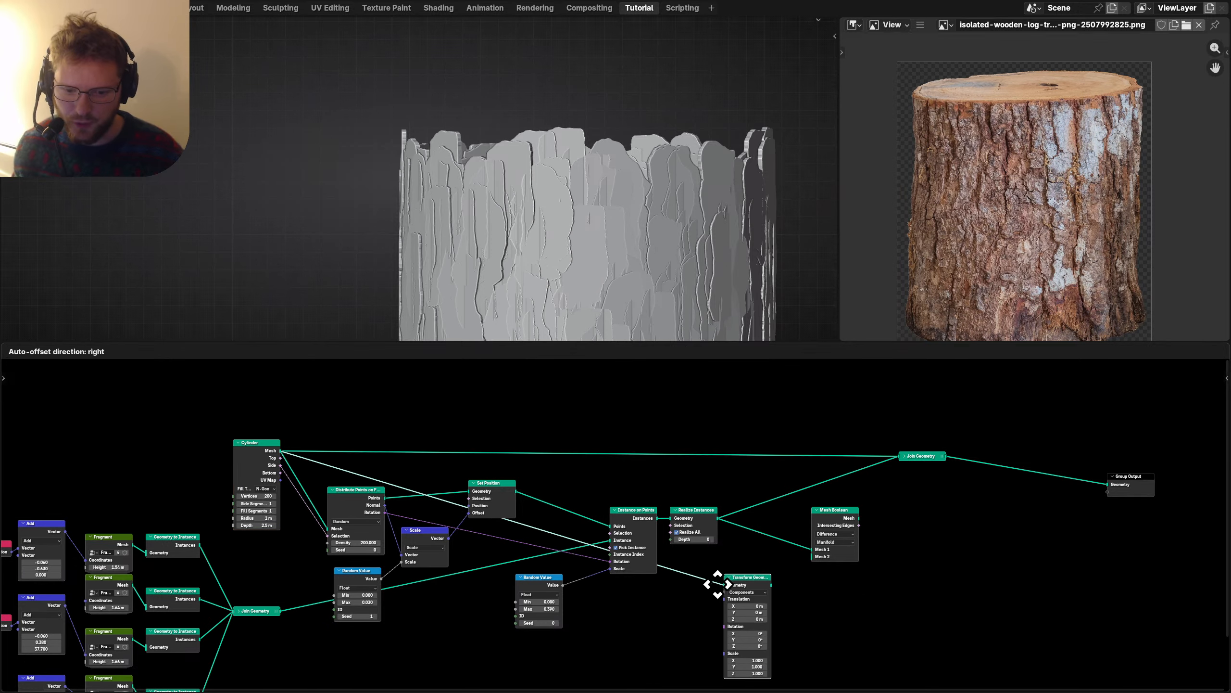
click(718, 584)
scroll(621, 542, up, 4)
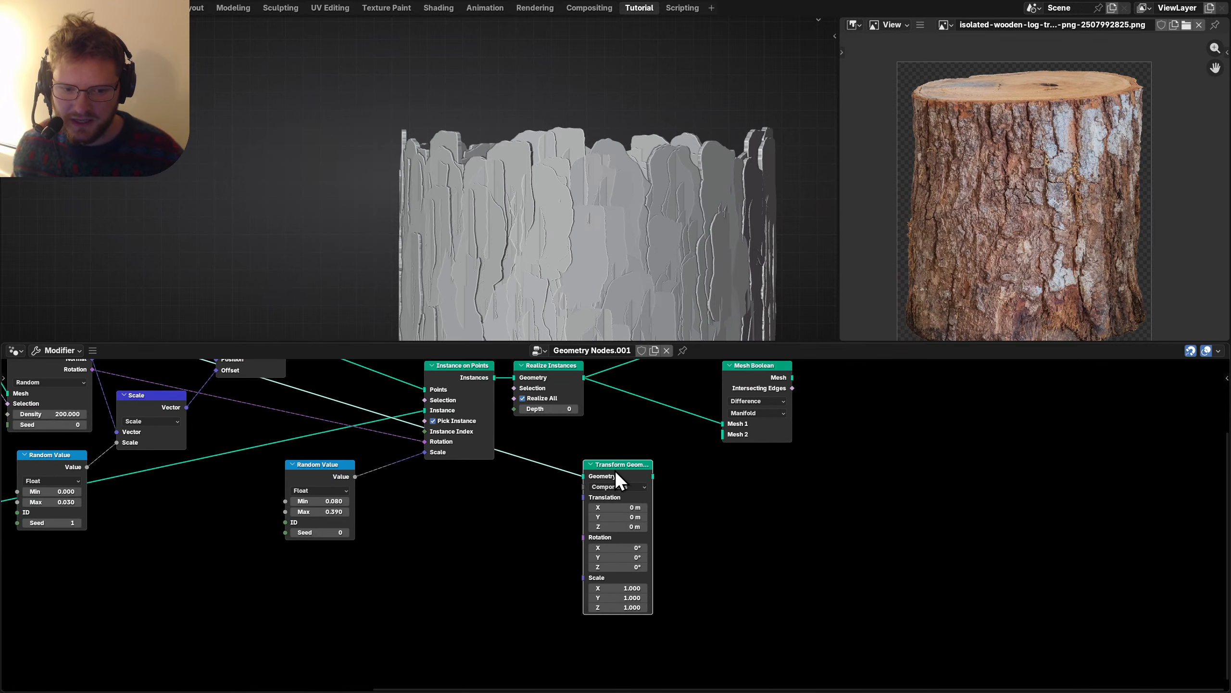
ctrl+shift+click(615, 470)
scroll(618, 525, up, 1)
drag(616, 598, 660, 610)
scroll(549, 185, down, 5)
middle_drag(550, 192, 558, 214)
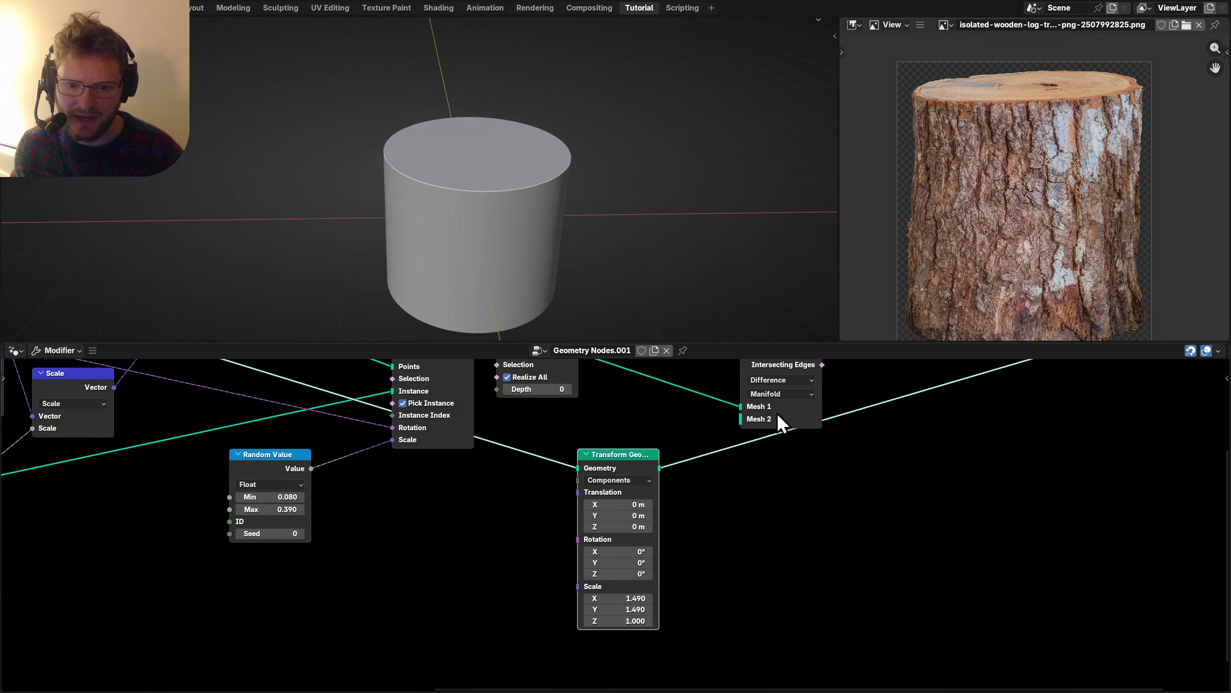
middle_drag(778, 415, 700, 514)
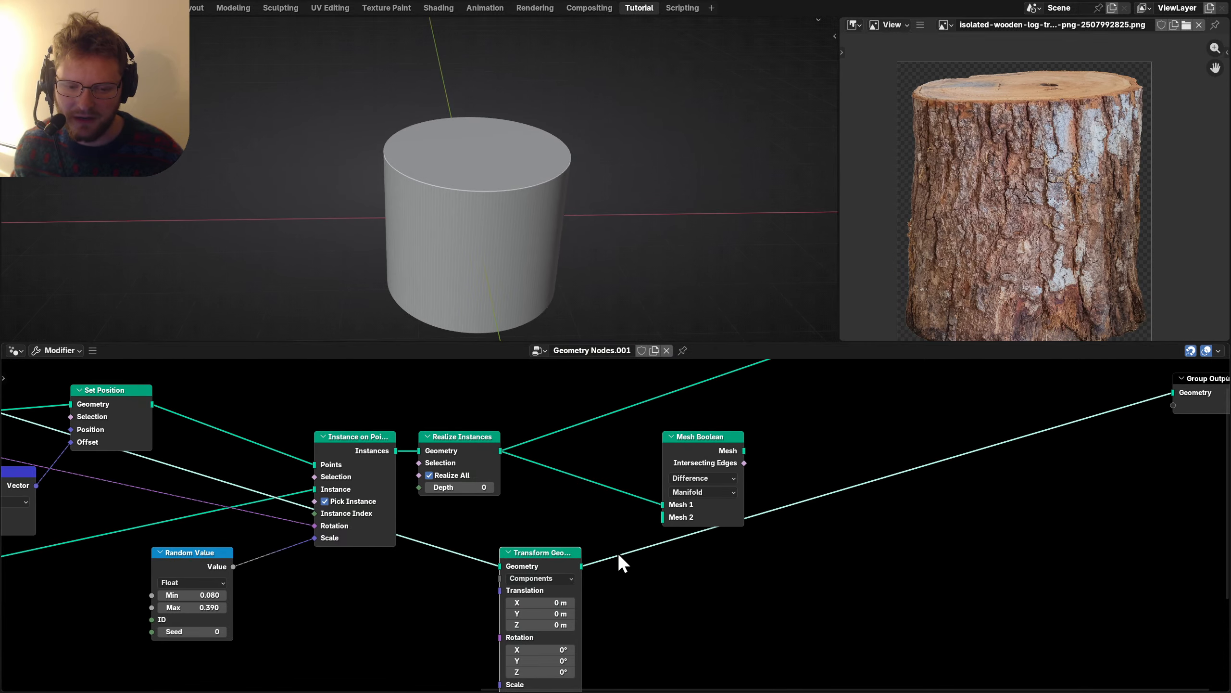
Set the boolean to Intersect, route its result to the output and Join Geometry.
click(684, 479)
click(687, 506)
ctrl+shift+click(688, 451)
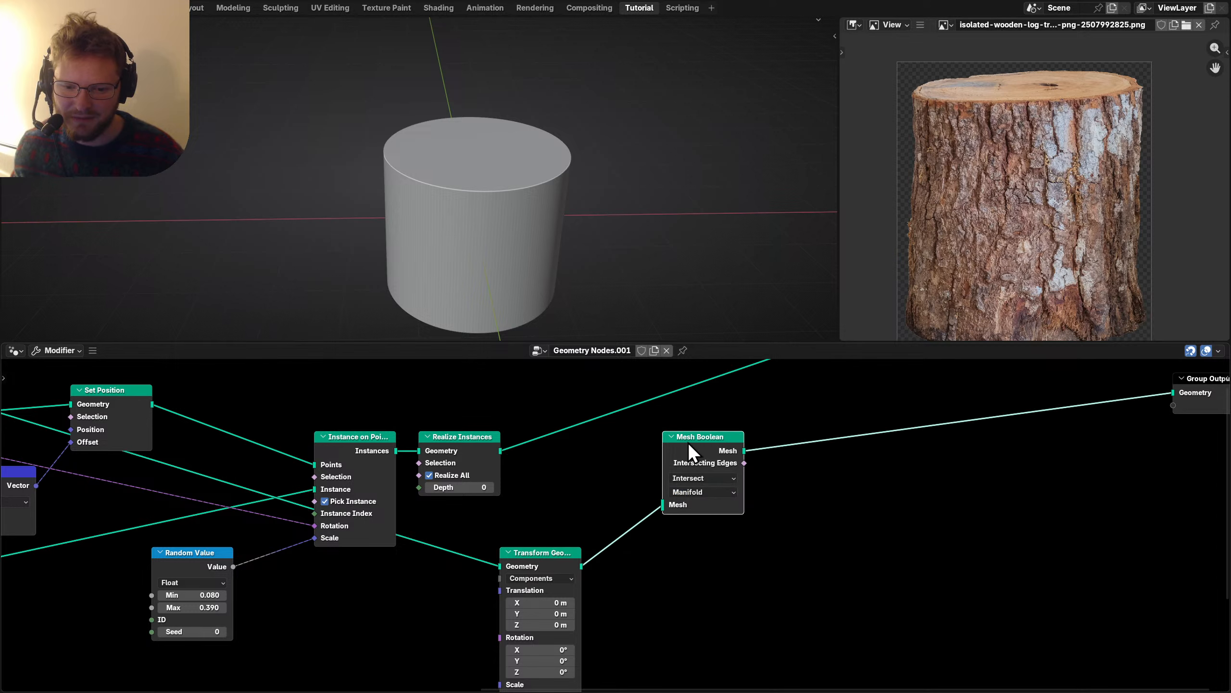
drag(501, 451, 544, 457)
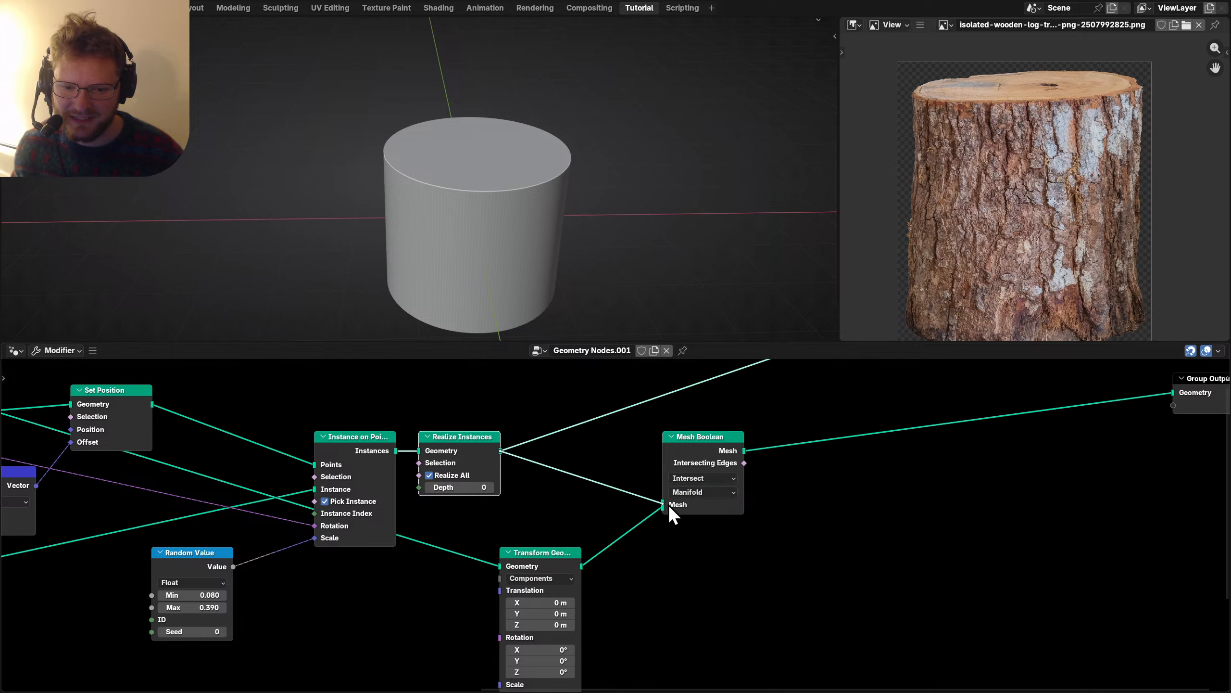
drag(668, 505, 668, 504)
middle_drag(500, 218, 615, 196)
scroll(660, 162, down, 3)
middle_drag(660, 162, 579, 564)
scroll(461, 520, down, 2)
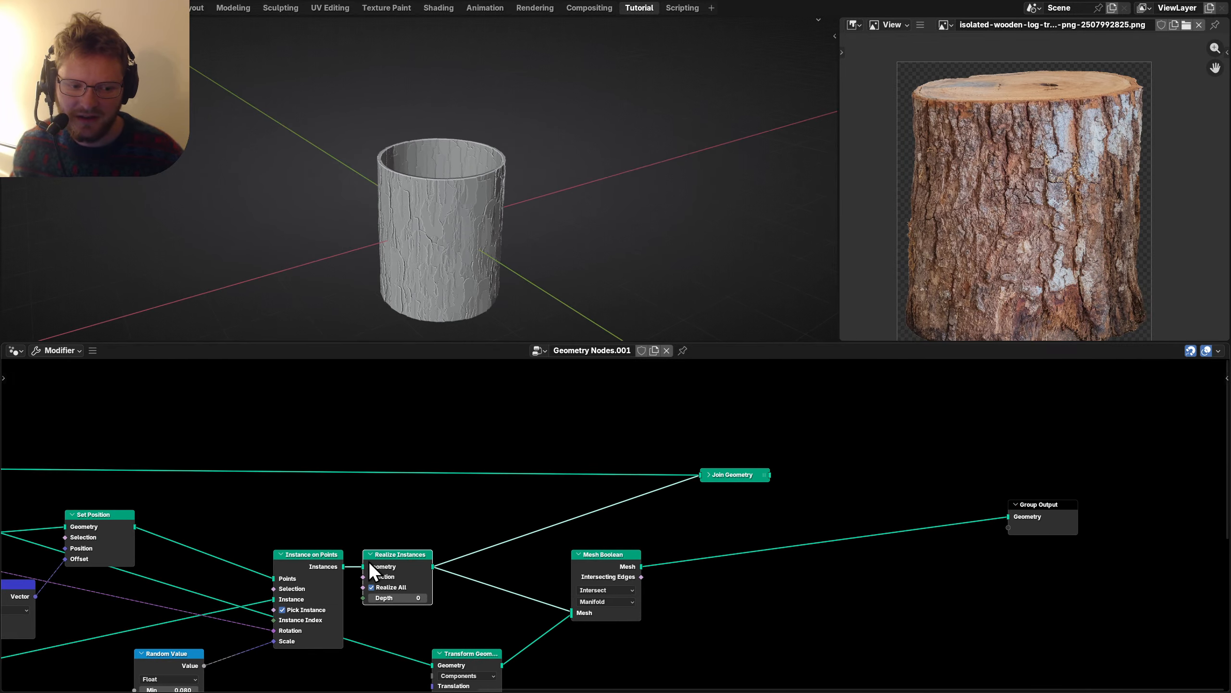
middle_drag(369, 562, 552, 528)
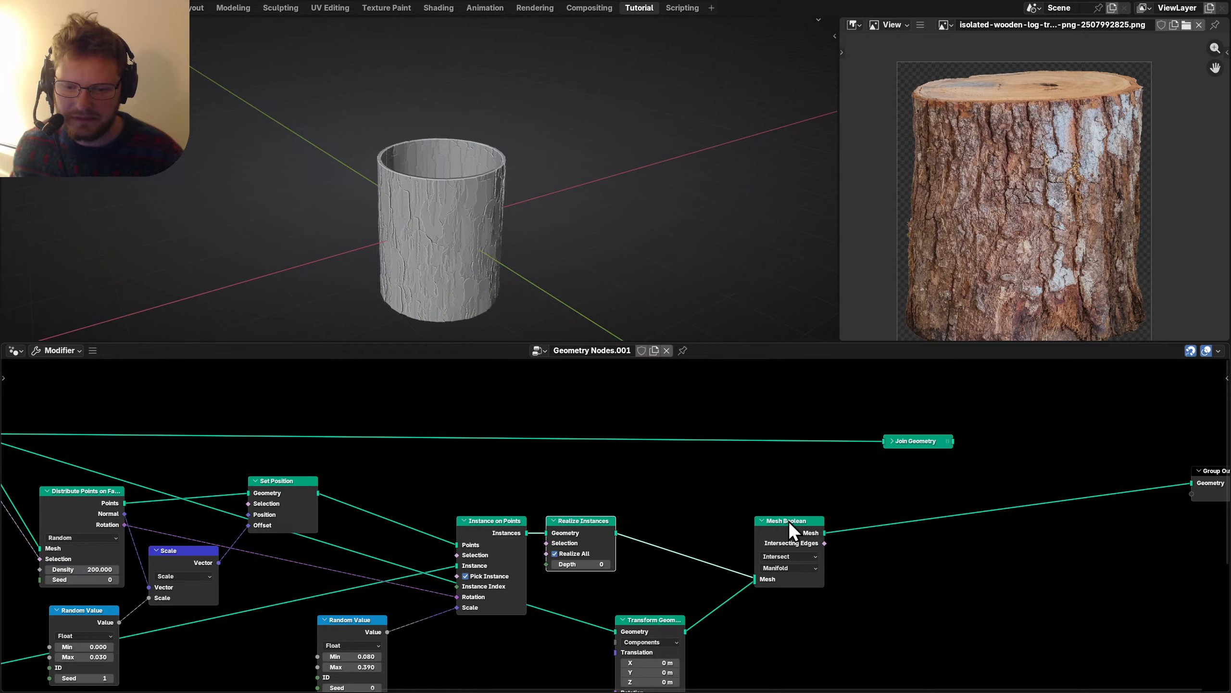
drag(916, 442, 916, 442)
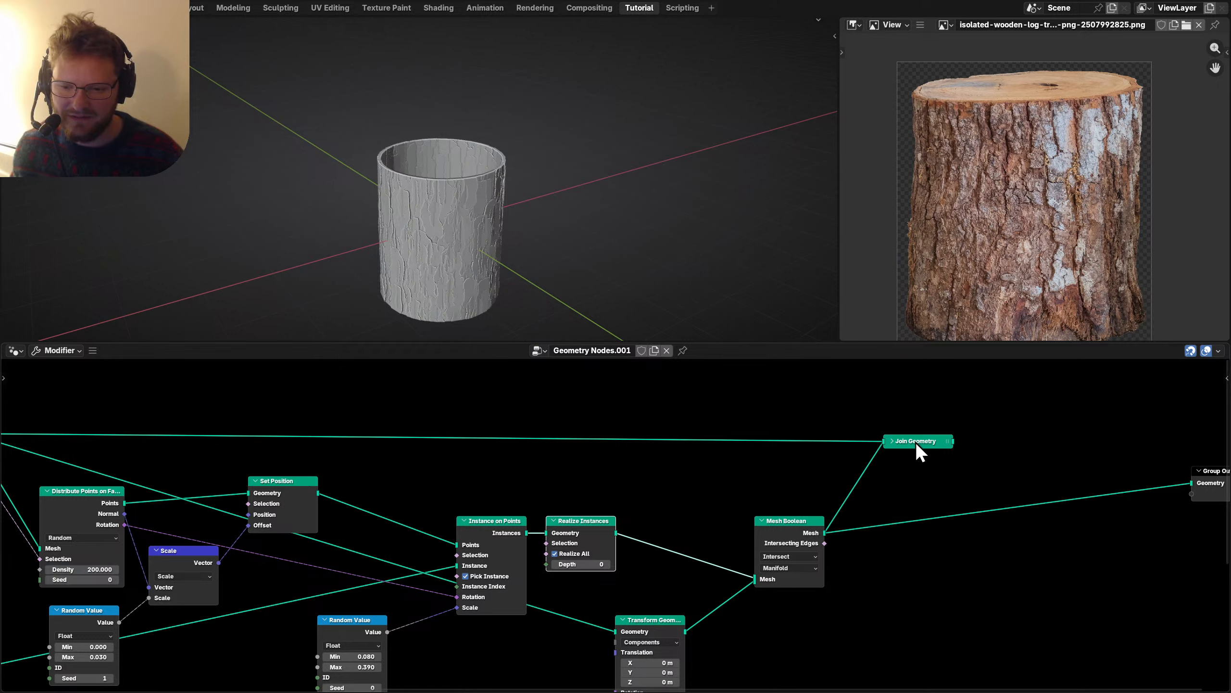
Send the joined geometry to the output and move Group Output up and right.
click(916, 442)
middle_drag(443, 187, 570, 171)
middle_drag(962, 523, 550, 541)
key(g)
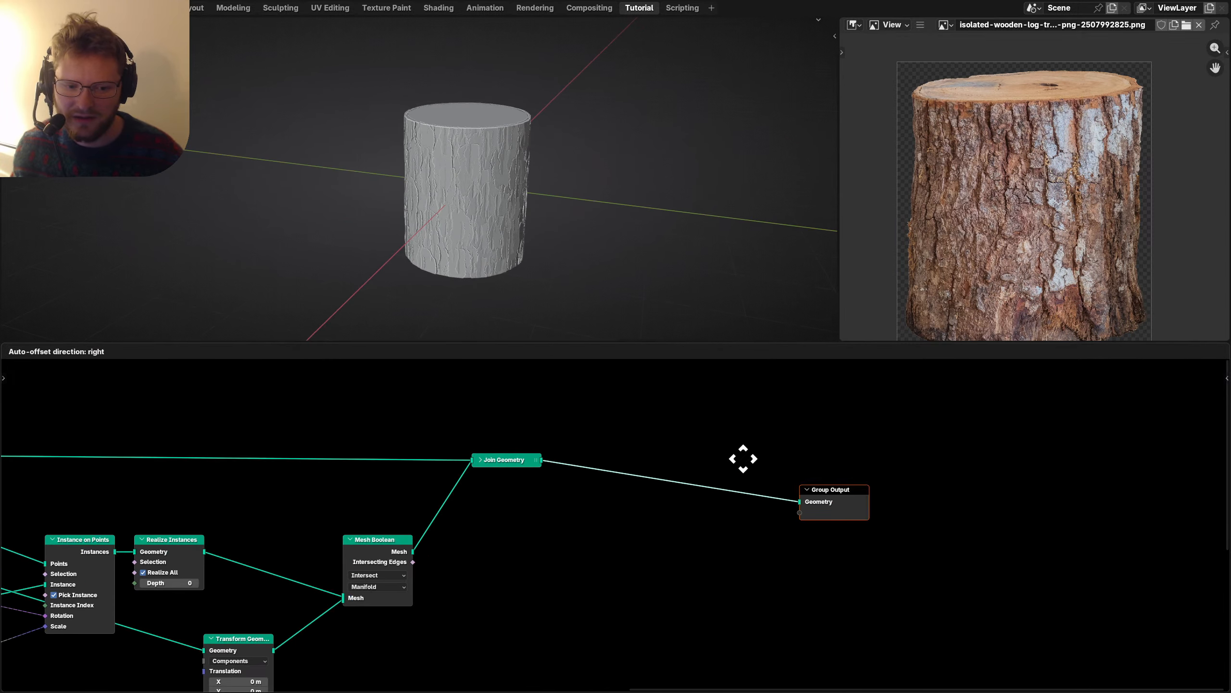
click(888, 426)
drag(617, 524, 555, 494)
Place a Bake node between Join Geometry and Group Output.
key(shift+a)
text(bake)
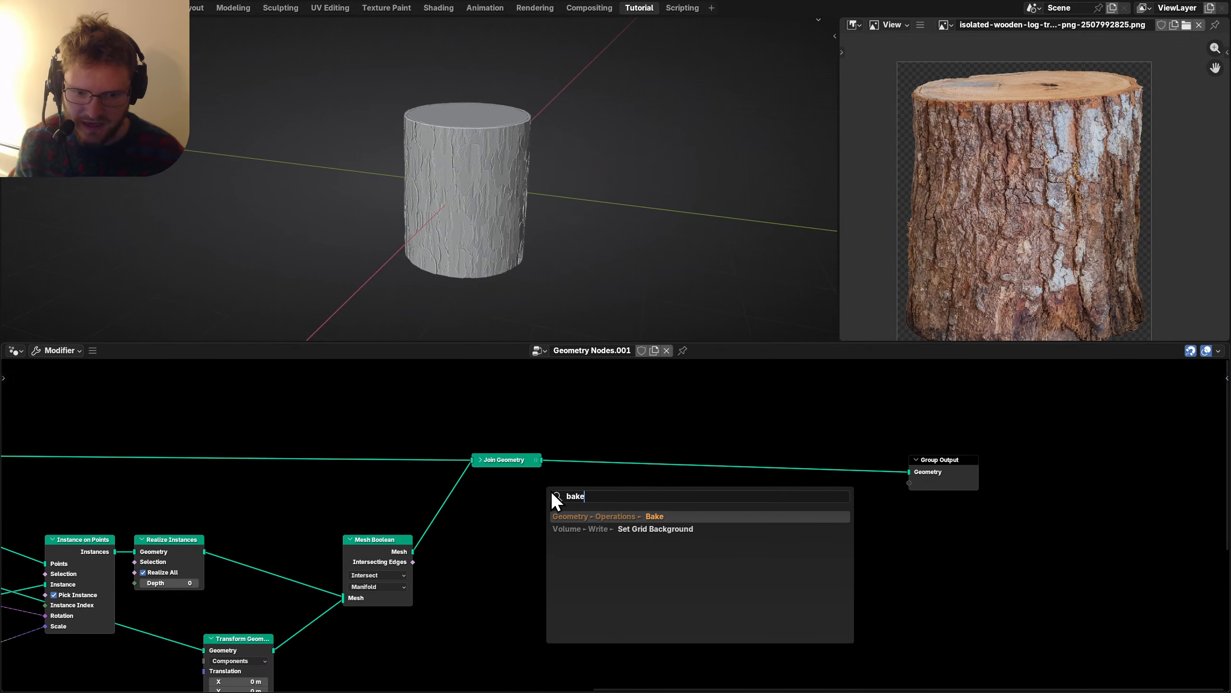
key(Return)
click(582, 503)
ctrl+right_drag(797, 383, 784, 468)
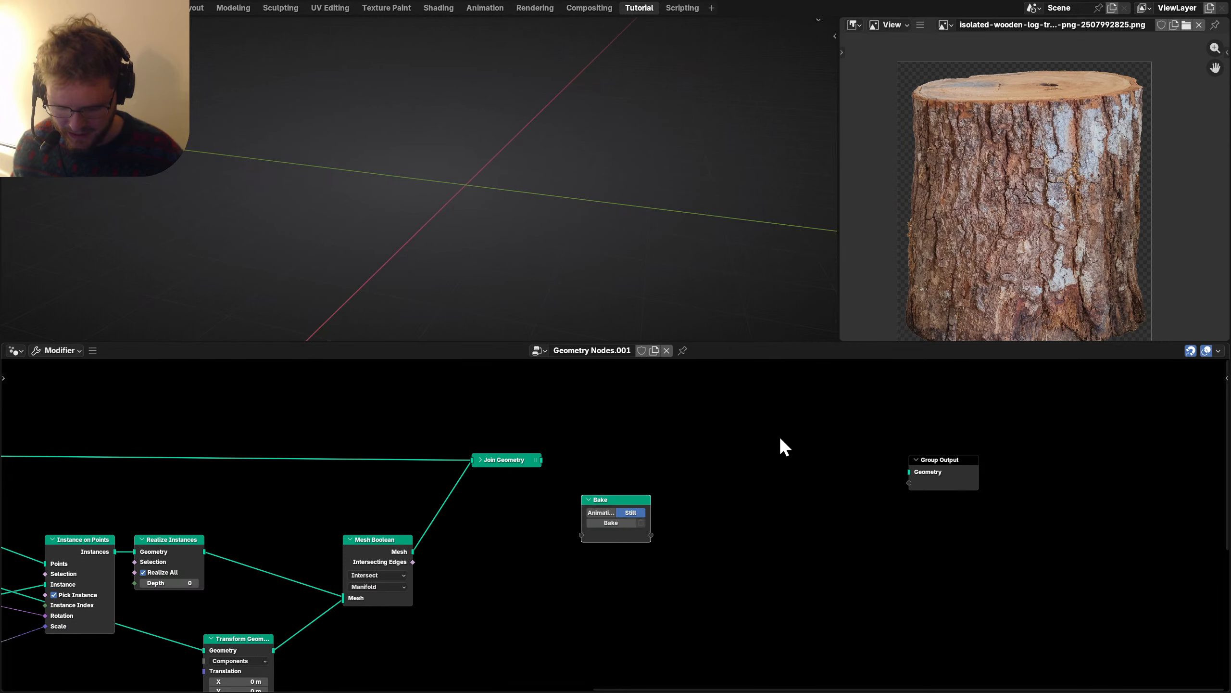
Set the Bake node's target to Disk and feed Join Geometry's output into it.
key(n)
click(1222, 422)
scroll(1161, 490, down, 1)
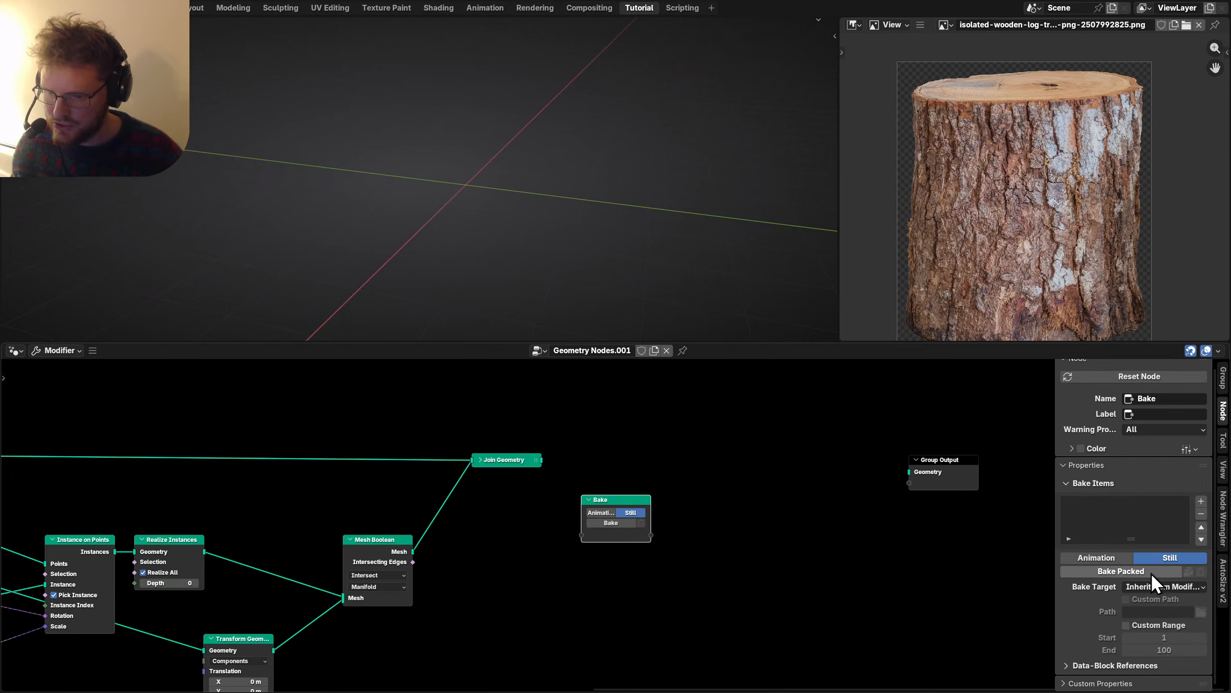
click(1153, 585)
click(1115, 628)
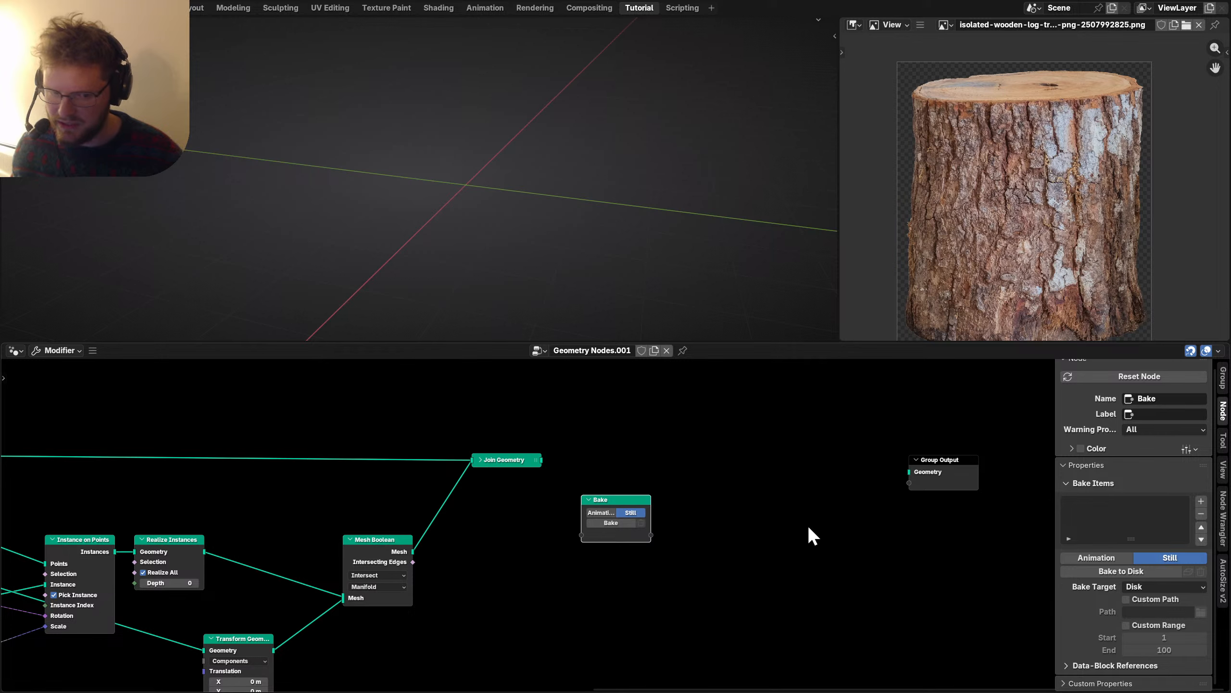
drag(541, 459, 625, 524)
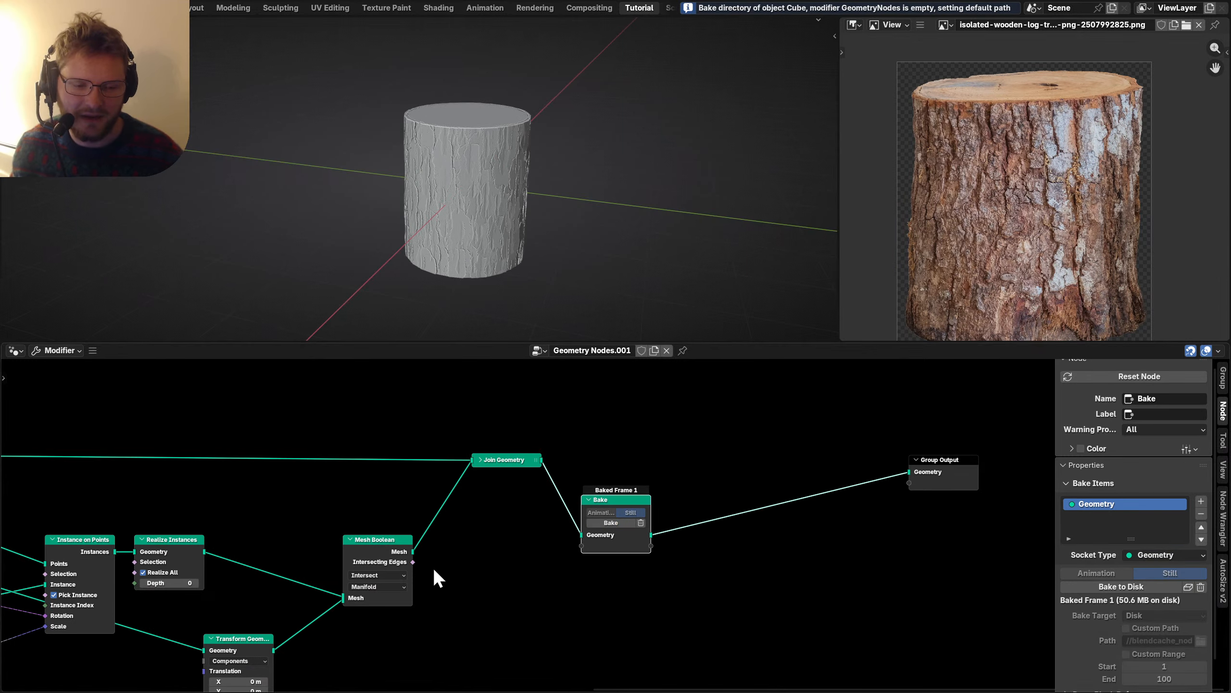
key(ctrl+space)
key(Home)
Move the left block of fragment-building nodes further left.
scroll(517, 444, up, 5)
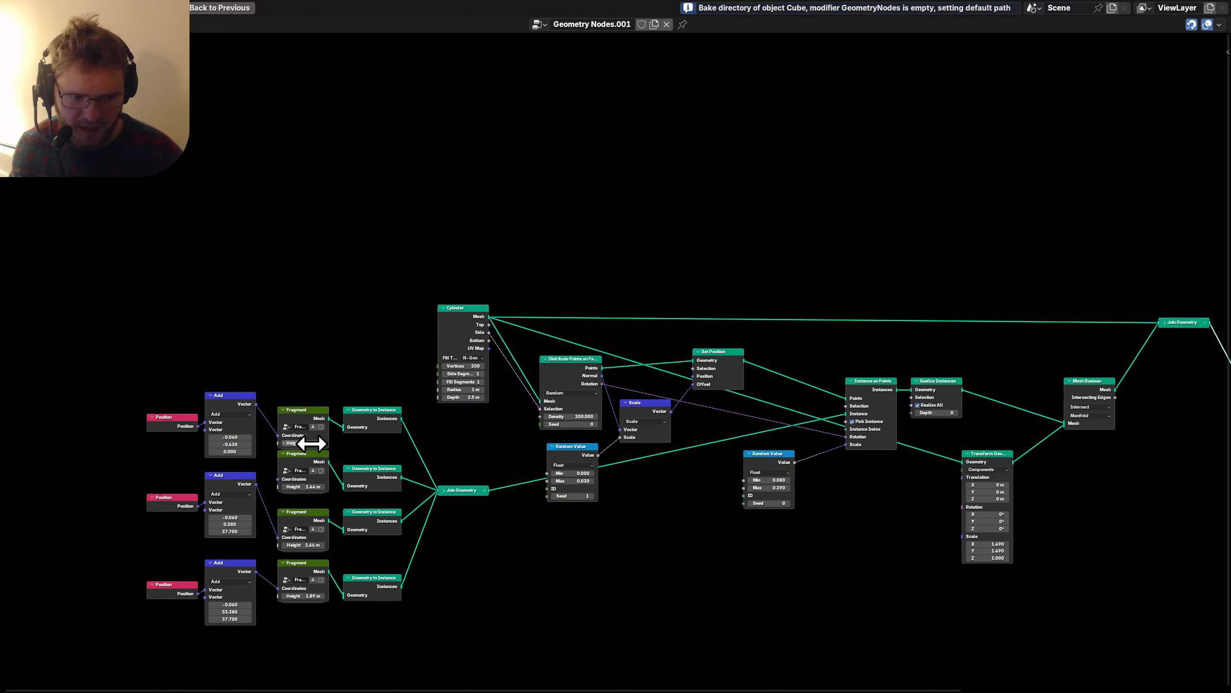
drag(275, 600, 647, 363)
key(g)
click(473, 395)
scroll(464, 378, up, 2)
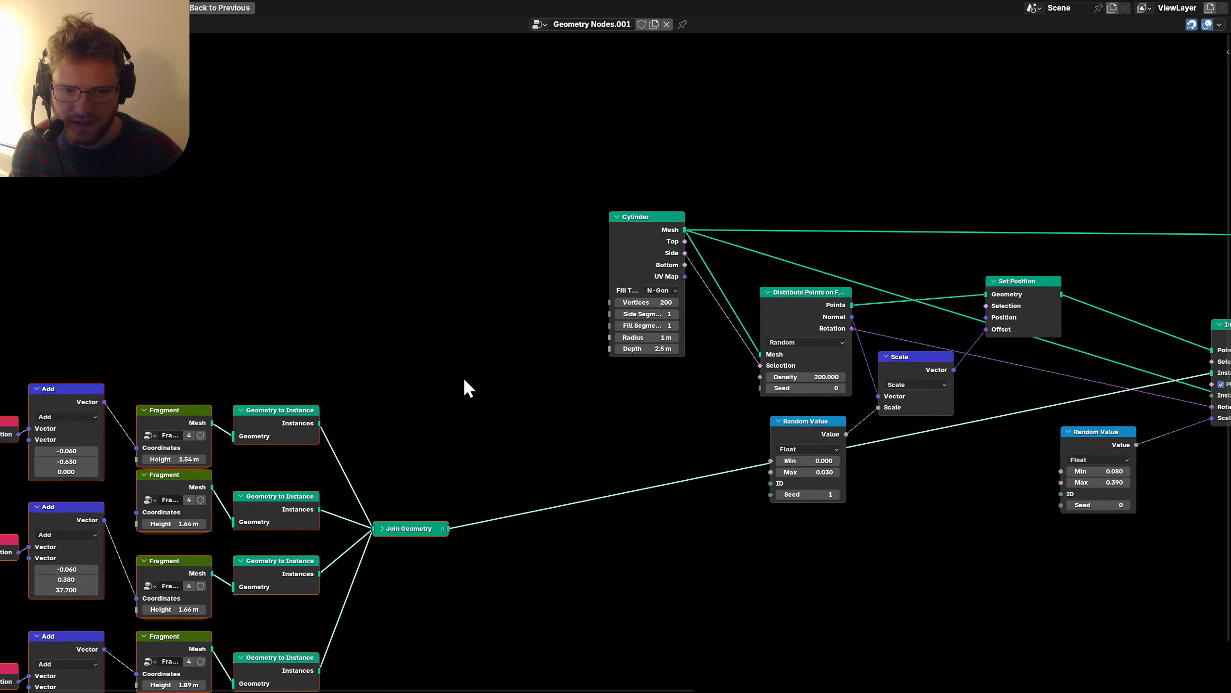
scroll(450, 315, right, 10)
scroll(436, 359, up, 2)
Hide Distribute Points on Faces' unused sockets and collapse Scale with Random Value tucked beneath.
click(468, 361)
key(ctrl+h)
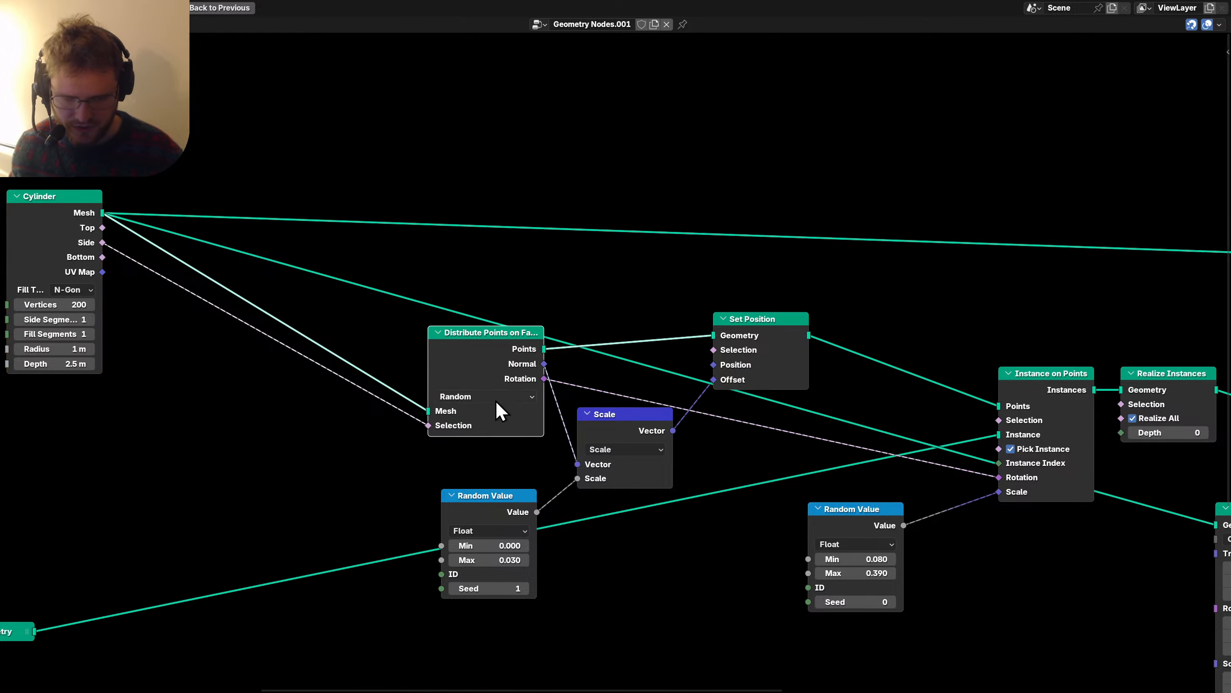
click(491, 505)
key(h)
click(619, 413)
key(h)
drag(495, 500, 616, 449)
Compact Set Position and Instance on Points, hiding unused sockets and collapsing the scale Random Value.
drag(765, 336, 738, 341)
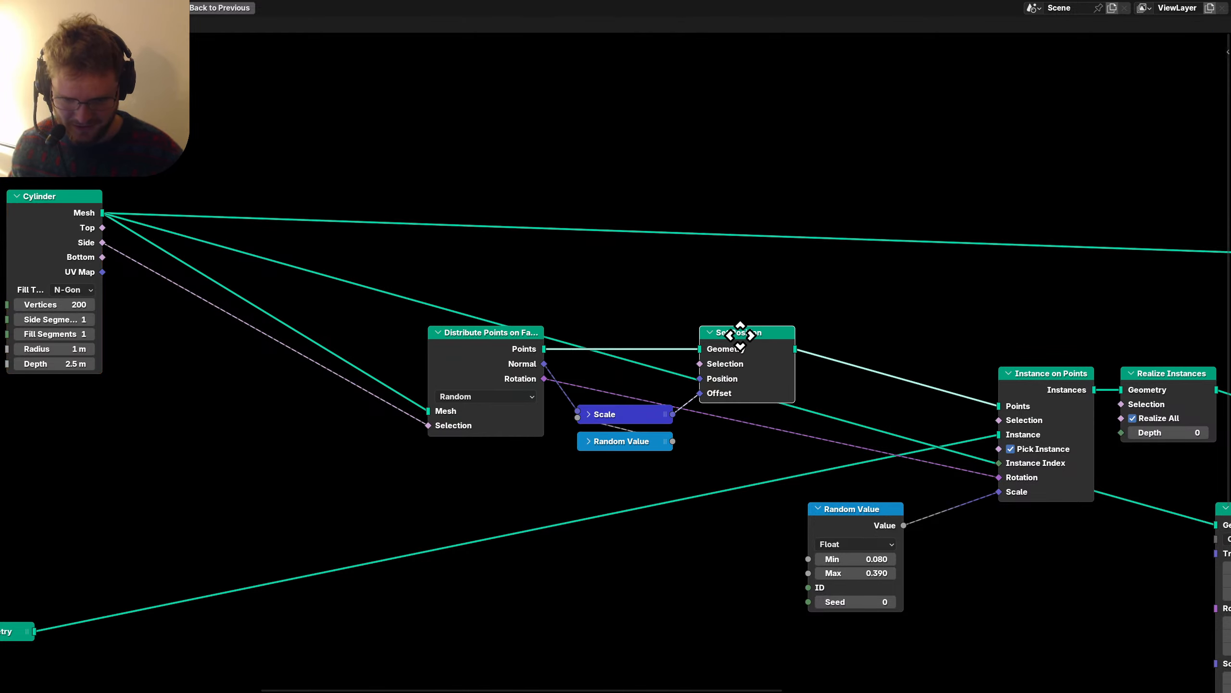
key(ctrl+h)
click(1054, 387)
key(ctrl+h)
drag(1054, 387, 852, 332)
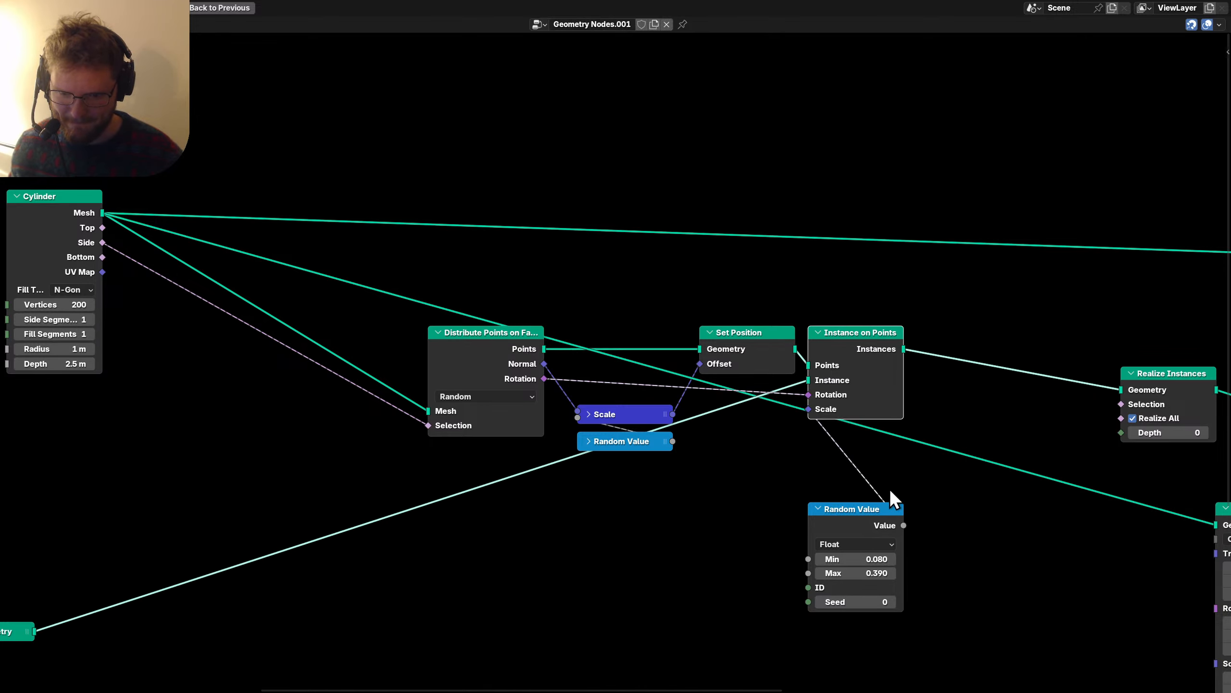
drag(837, 514, 729, 405)
key(h)
middle_drag(778, 415, 640, 427)
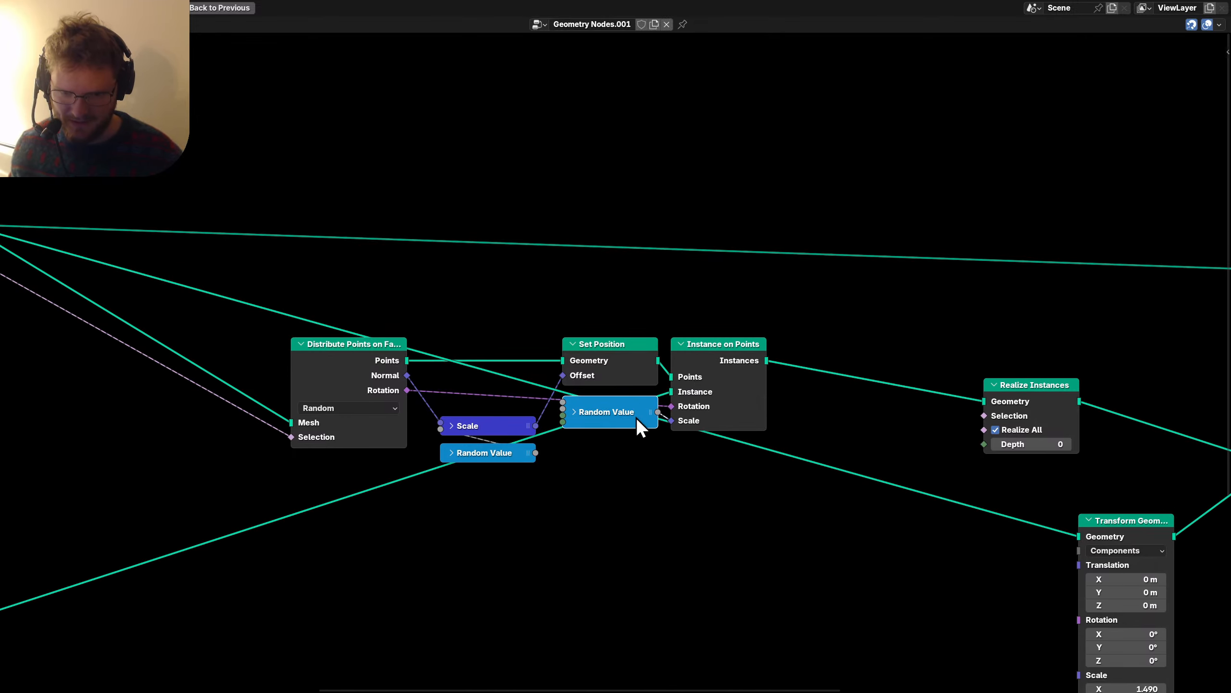
Pull Realize Instances alongside with hidden sockets and move Transform Geometry down and left.
drag(1009, 415, 807, 373)
key(ctrl+h)
scroll(821, 388, down, 4)
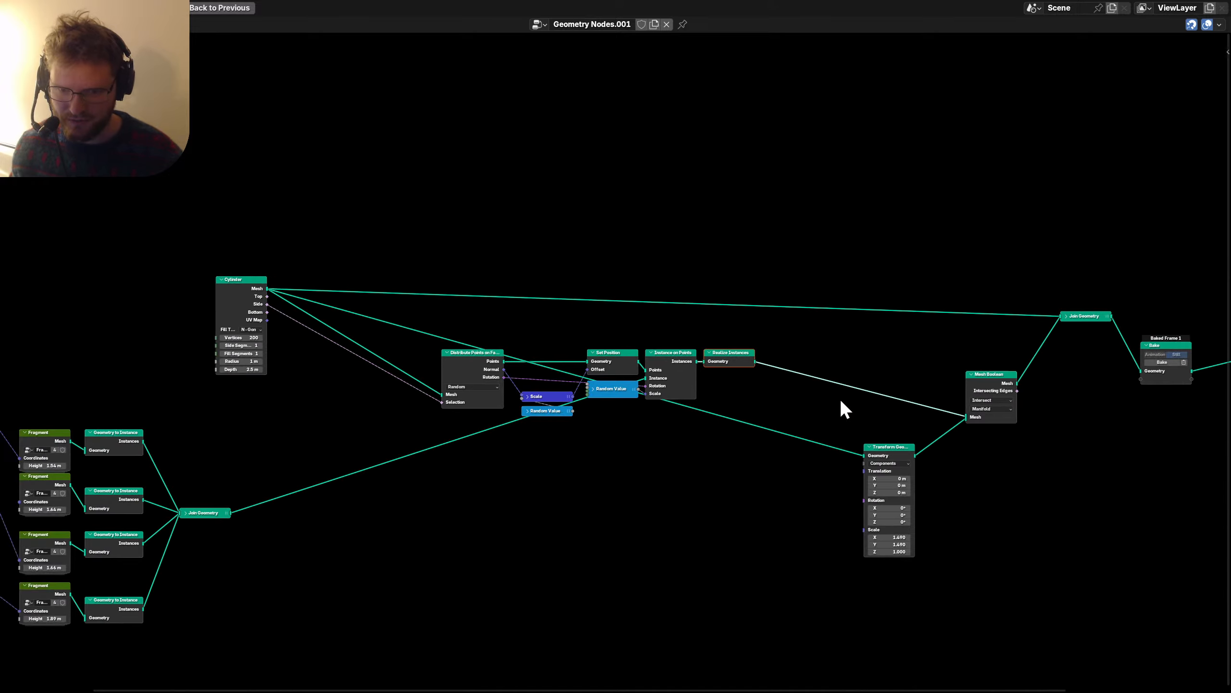
middle_drag(841, 407, 739, 412)
click(826, 505)
drag(855, 478, 517, 511)
scroll(764, 440, up, 1)
Group the Distribute-to-Realize chain into an 'Instance Bark' node group placed beside Mesh Boolean.
drag(733, 437, 321, 356)
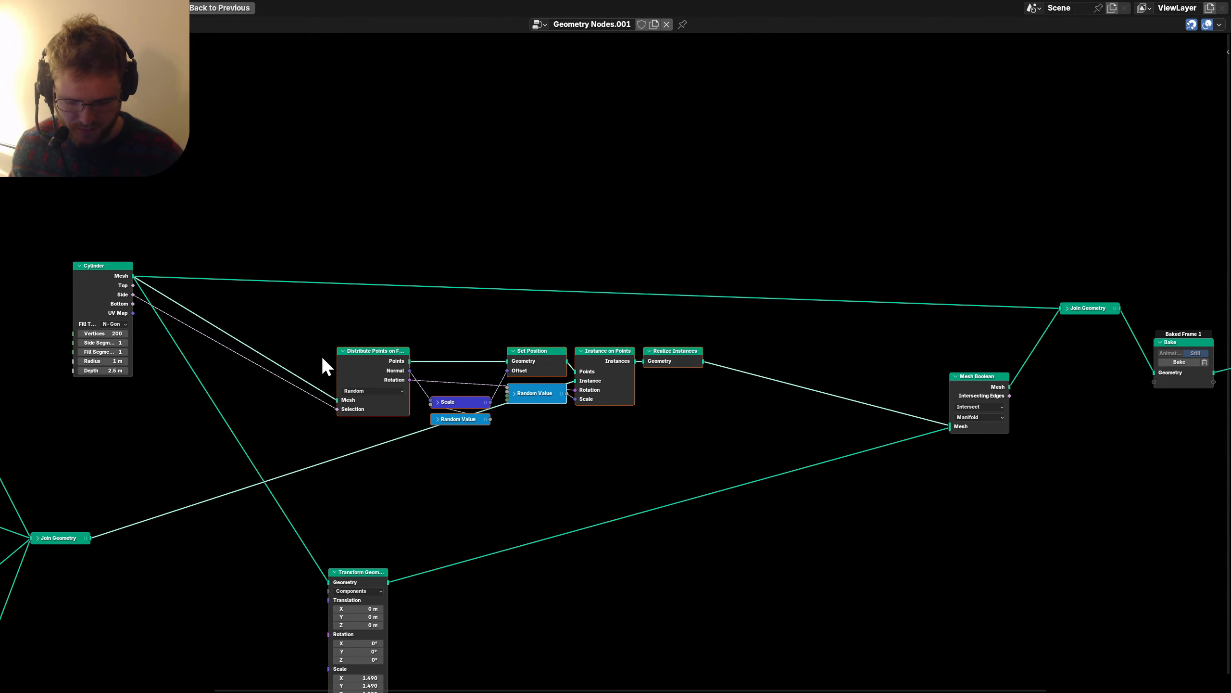
key(ctrl+g)
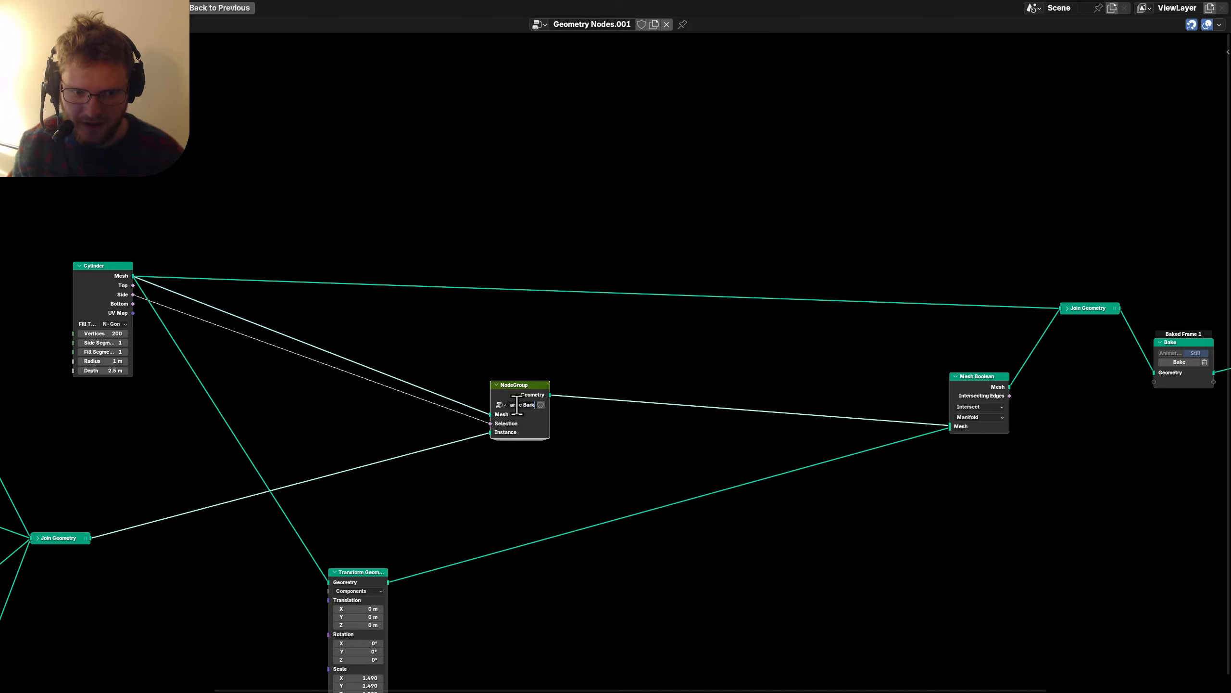
drag(549, 383, 836, 370)
drag(349, 573, 748, 473)
Place Transform Geometry below Instance Bark and return to the normal layout with the 3D viewport.
click(97, 267)
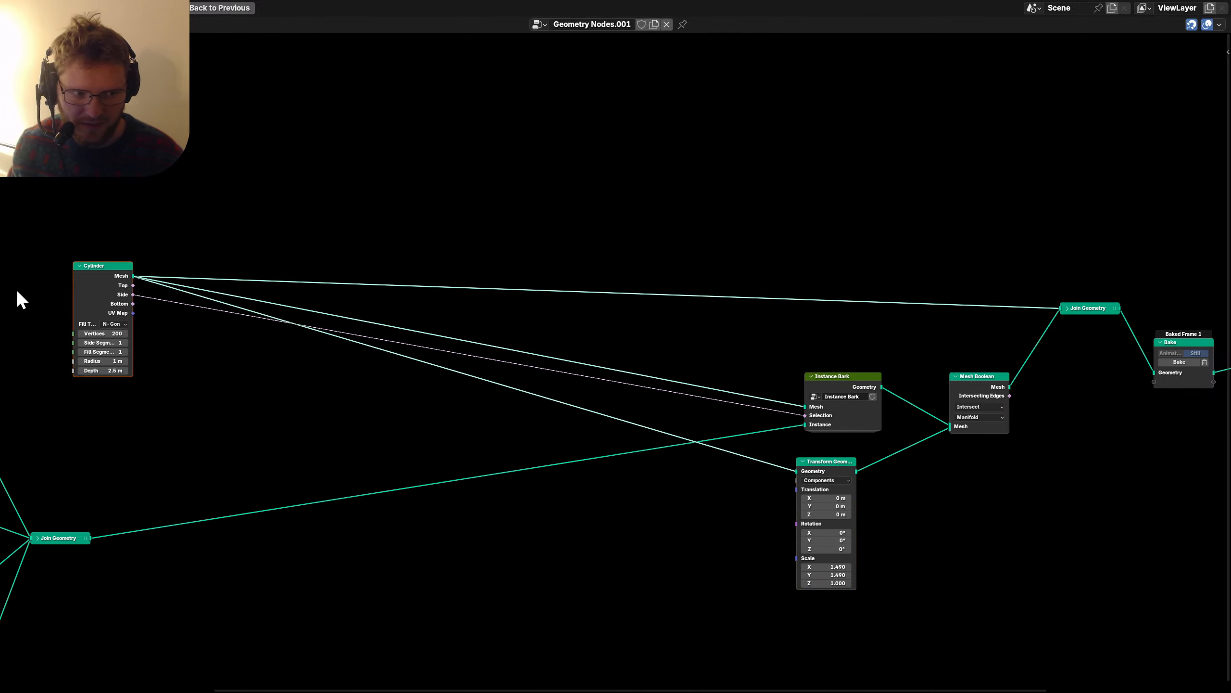
key(g)
click(484, 421)
middle_drag(865, 419, 458, 465)
middle_drag(698, 441, 487, 407)
key(ctrl+space)
scroll(472, 171, up, 2)
Save the file and insert a Mesh to SDF Grid node after the Bake node.
key(ctrl+s)
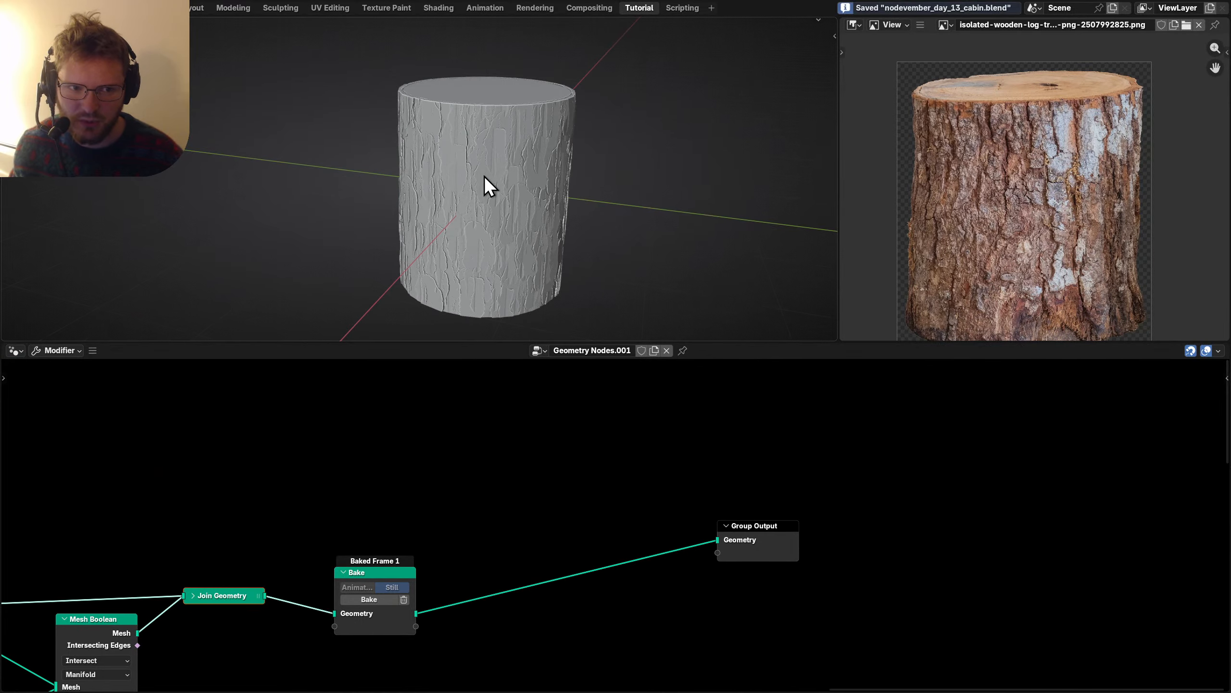
scroll(522, 184, up, 4)
mouse_move(522, 135)
middle_down()
mouse_move(561, 148)
mouse_move(563, 136)
mouse_move(542, 133)
middle_up()
scroll(542, 133, down, 2)
scroll(542, 479, up, 2)
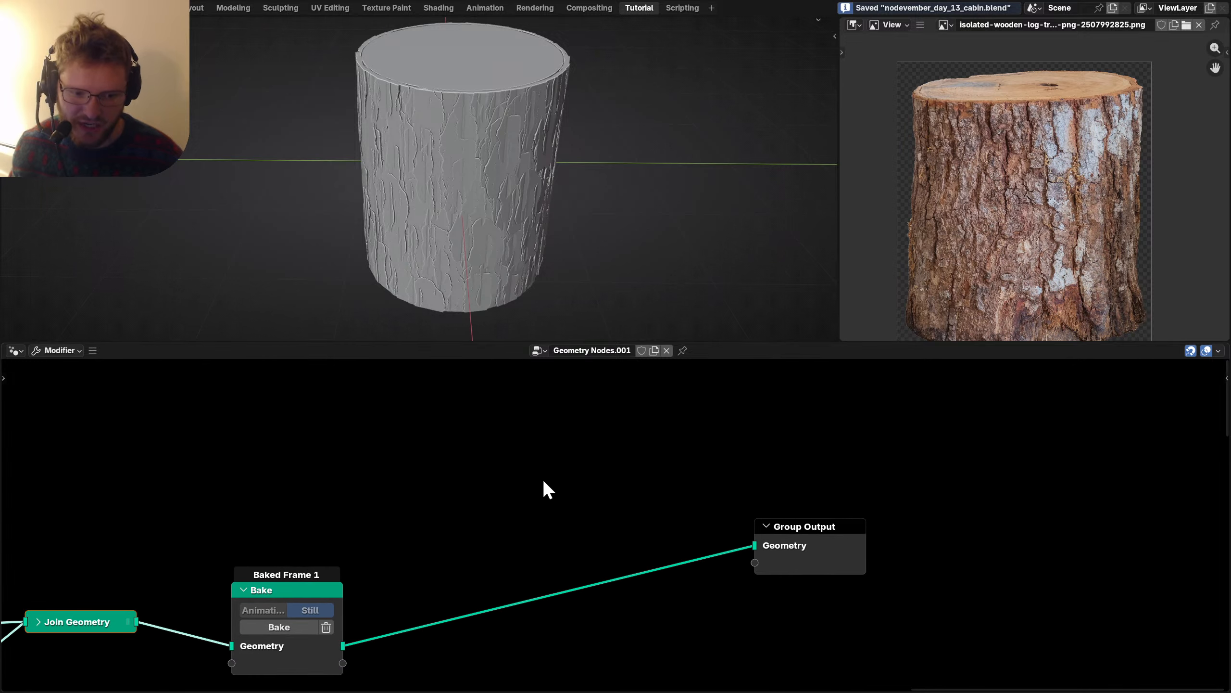
key(shift+a)
mouse_move(542, 479)
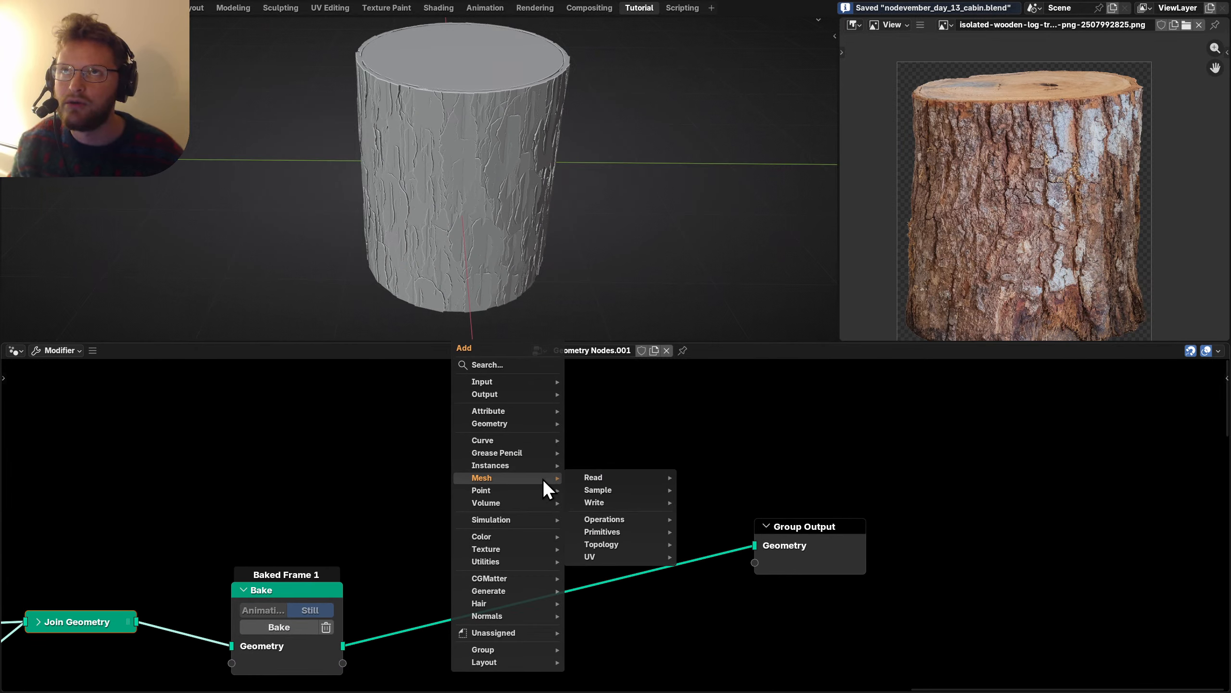
text(mesh to sdf)
key(Return)
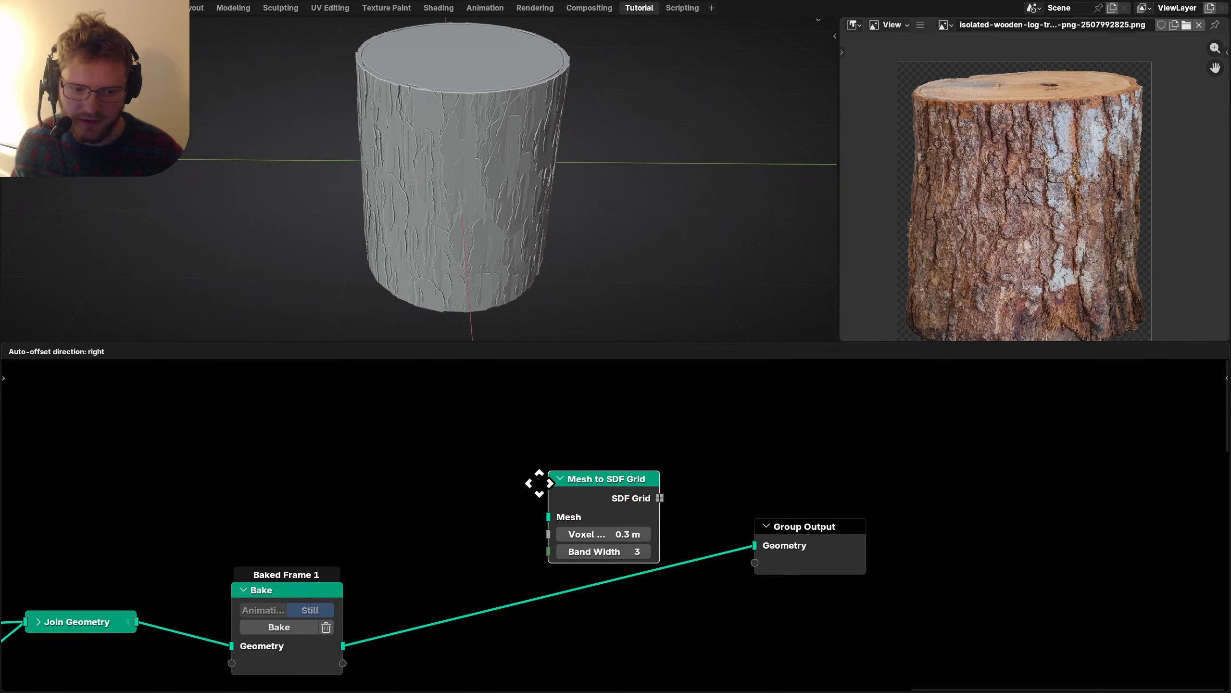
click(382, 577)
Insert a Grid to Mesh node before Group Output and save.
drag(877, 618, 712, 494)
key(shift+a)
text(g)
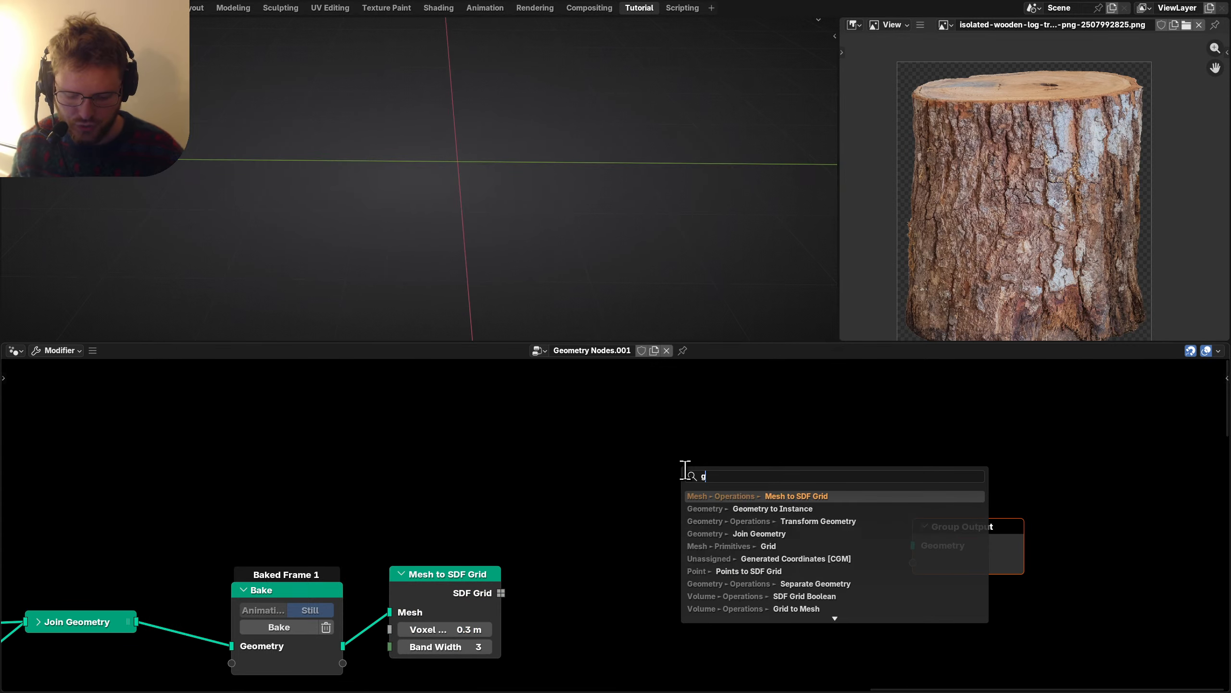
text(rid to m)
key(Return)
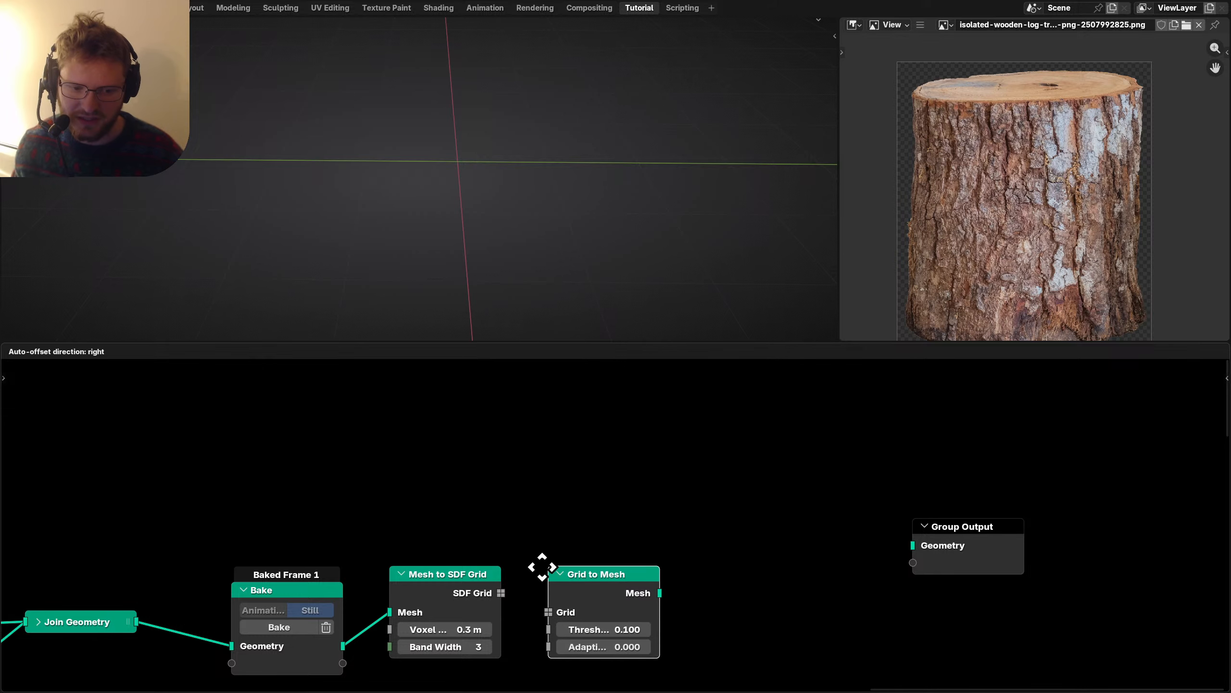
click(542, 567)
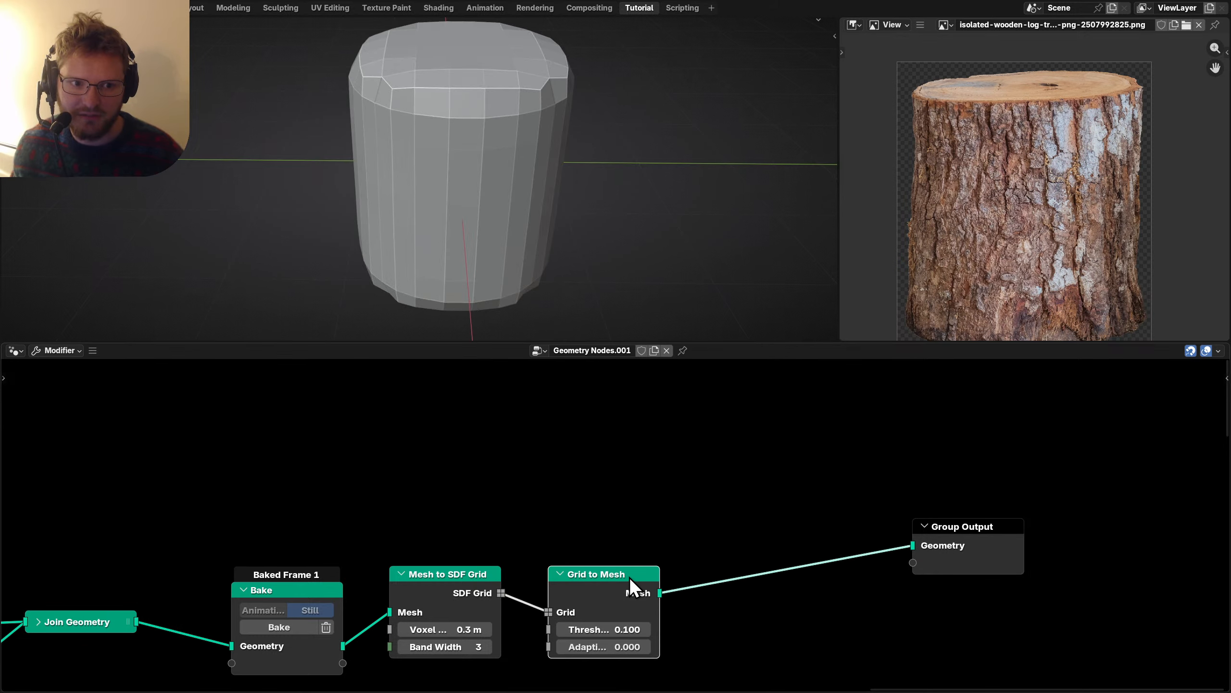
key(ctrl+s)
Reduce the SDF voxel size step by step to 0.01 m, with a threshold of 0.01.
middle_drag(446, 628, 466, 579)
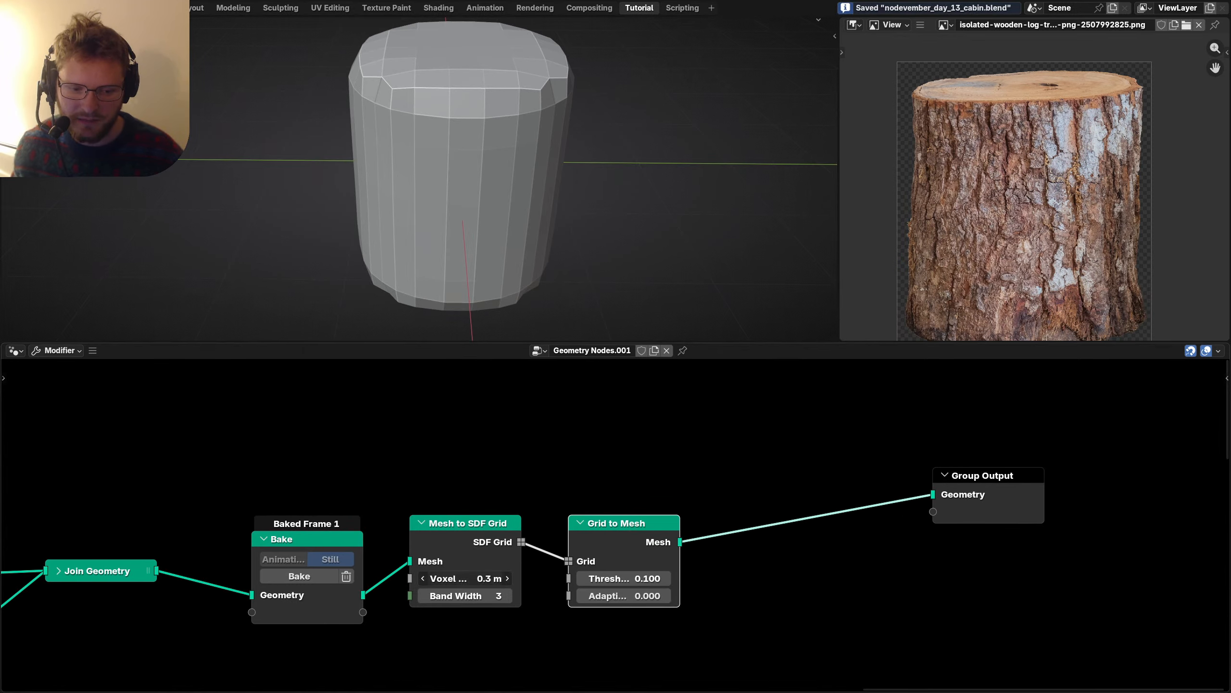
key(Return)
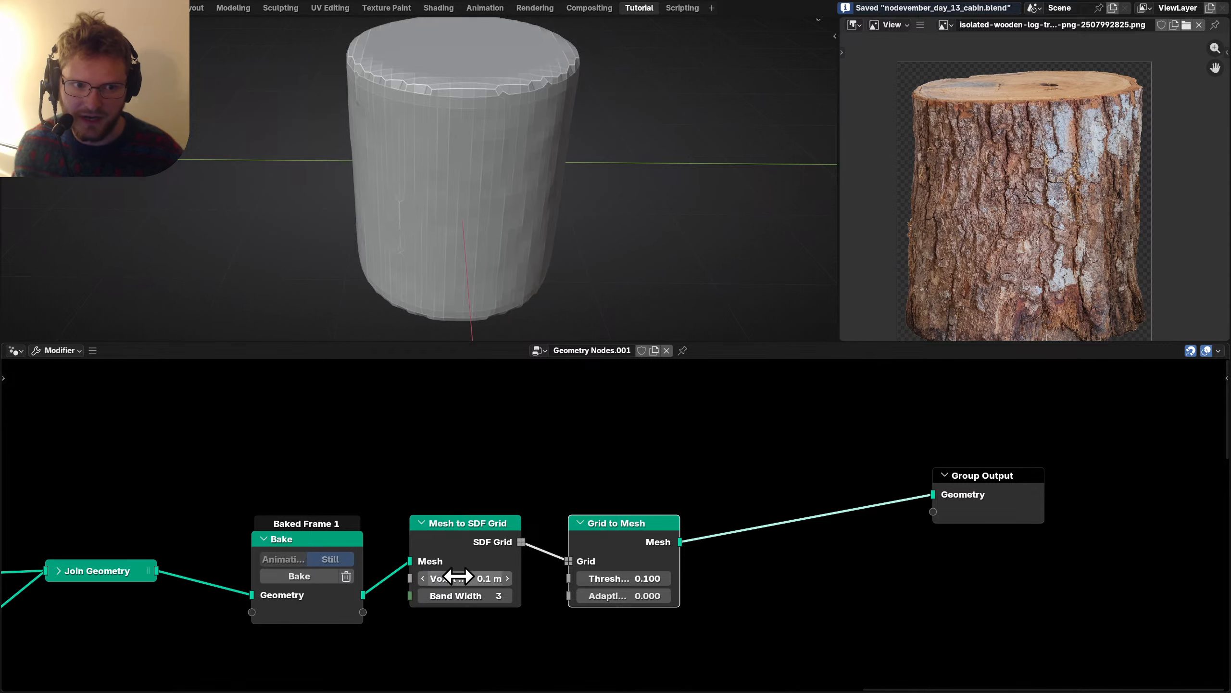
click(629, 578)
text(.01)
key(Return)
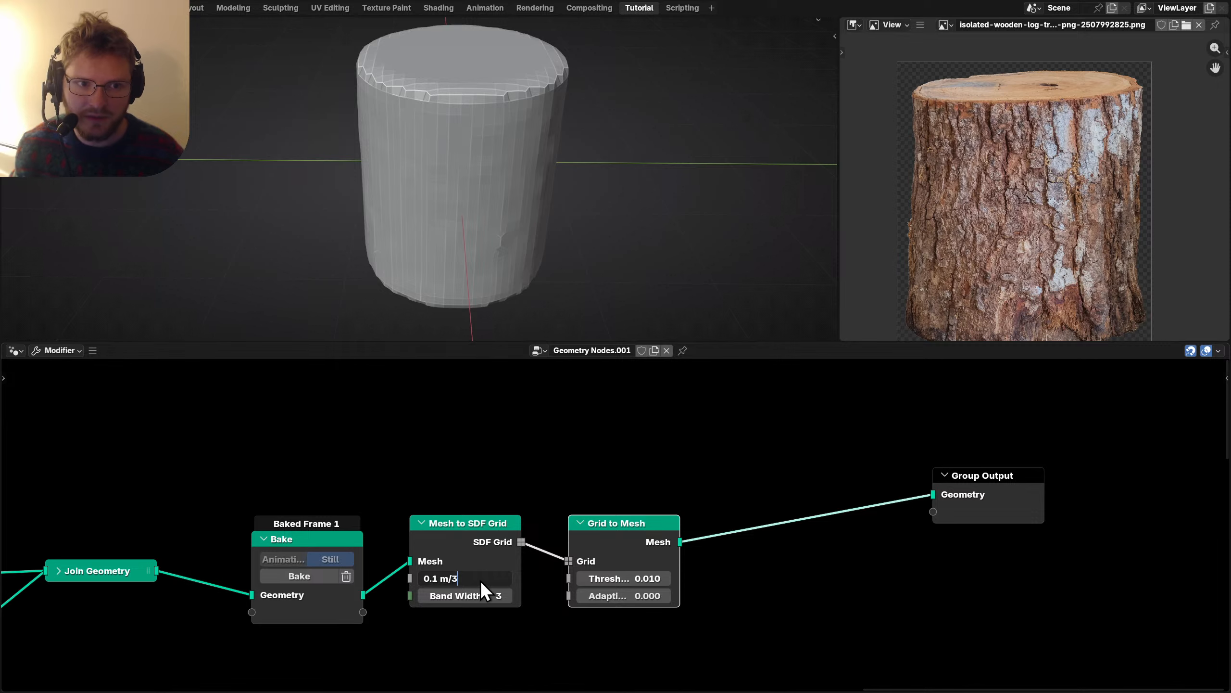
key(Return)
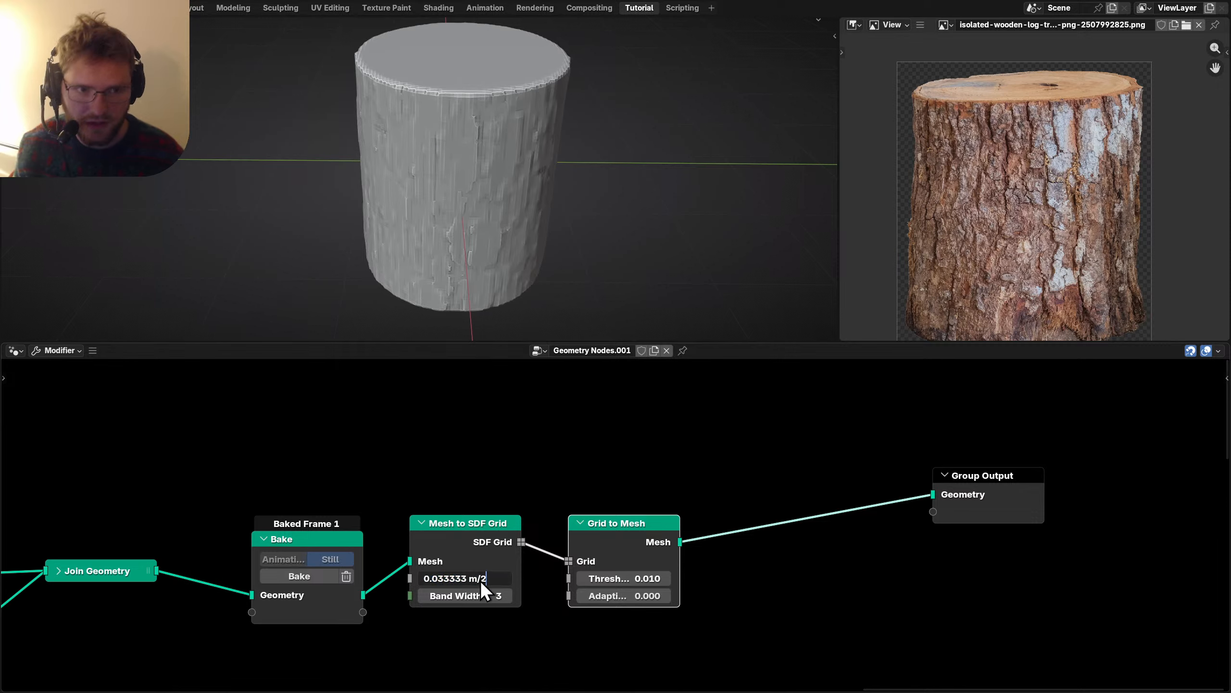
key(Return)
middle_drag(454, 248, 536, 175)
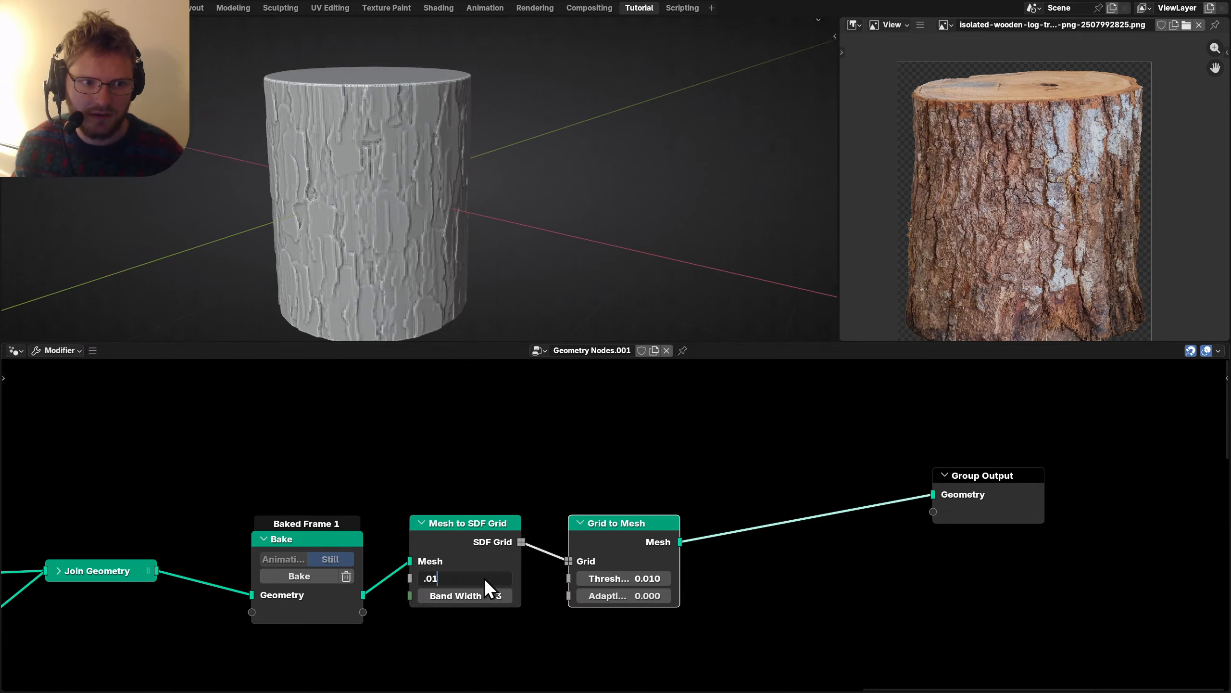
key(Return)
Set the Grid to Mesh threshold to 0.001 and inspect the remeshed log.
scroll(456, 195, down, 2)
middle_drag(433, 195, 482, 206)
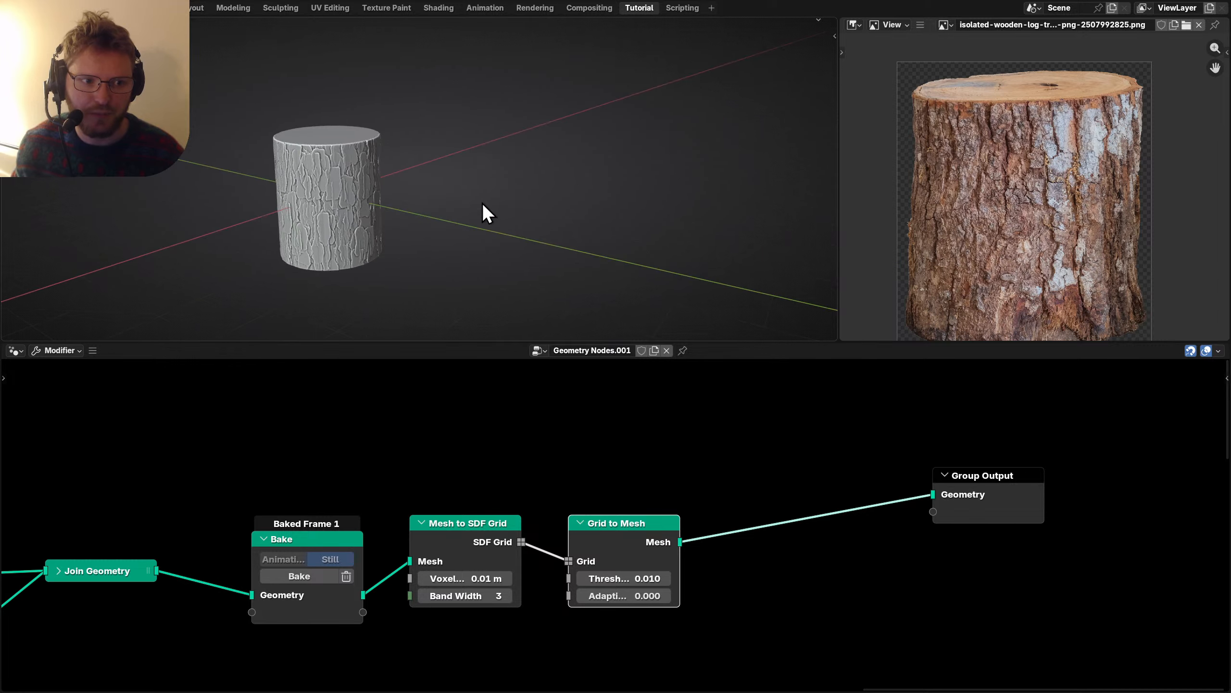
scroll(482, 205, up, 4)
shift+middle_drag(300, 210, 428, 95)
scroll(404, 162, down, 1)
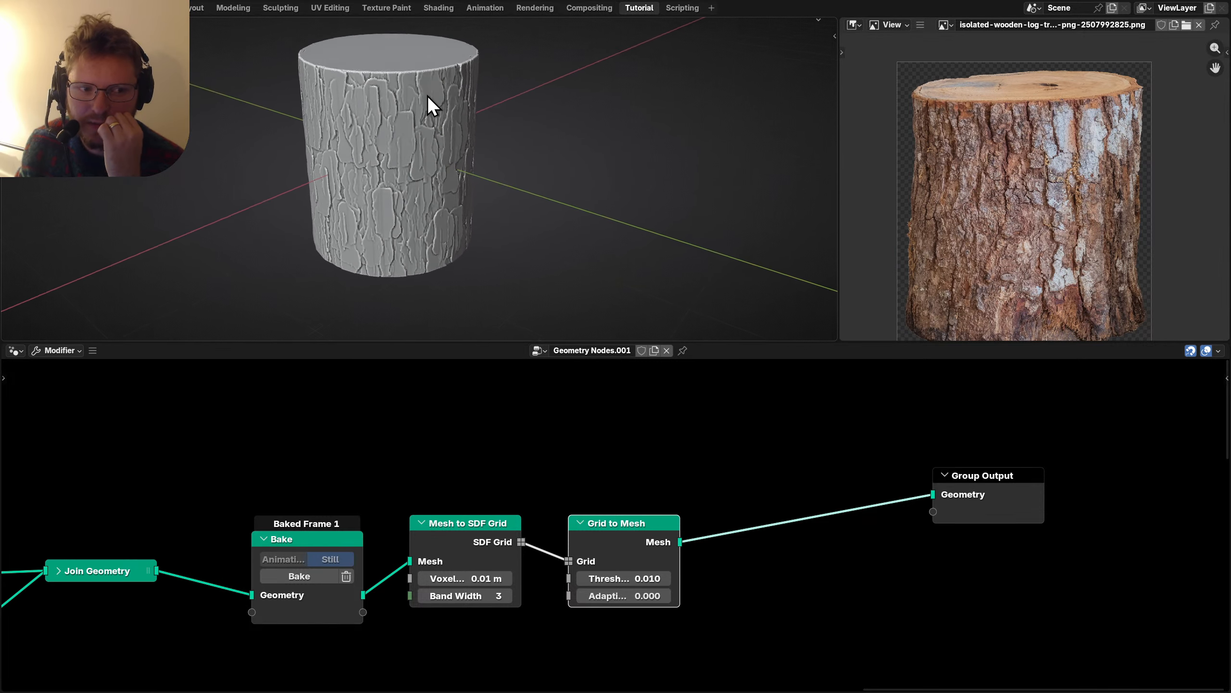
scroll(452, 542, up, 2)
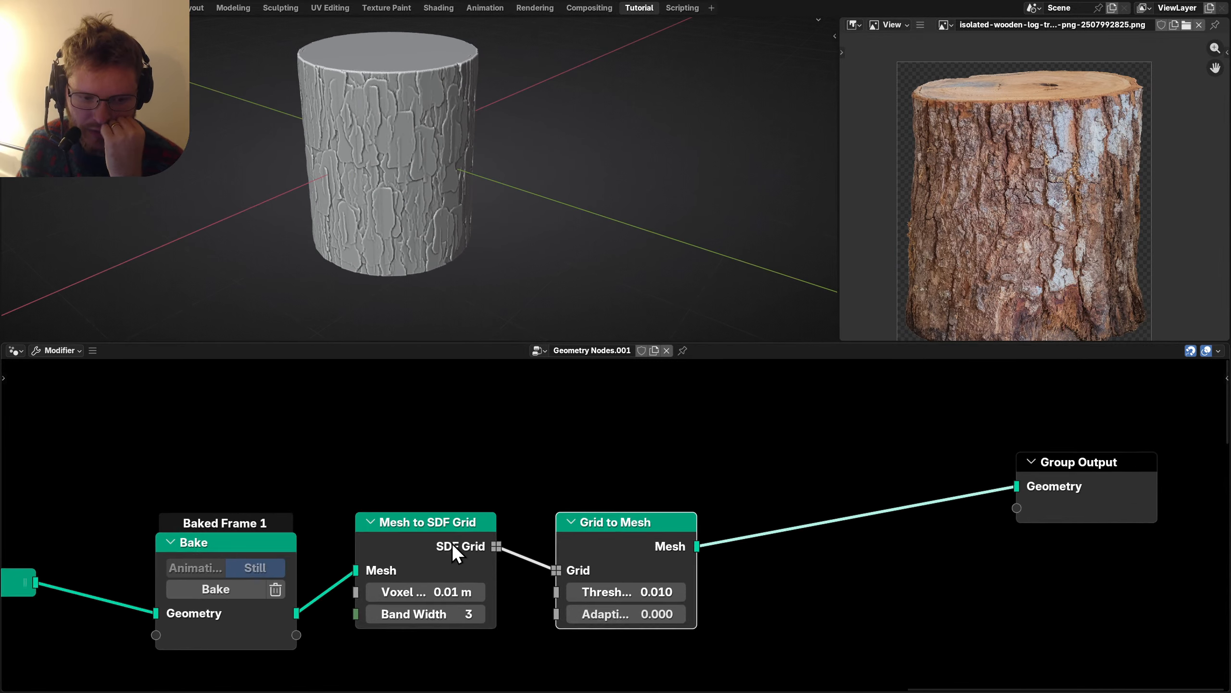
click(652, 592)
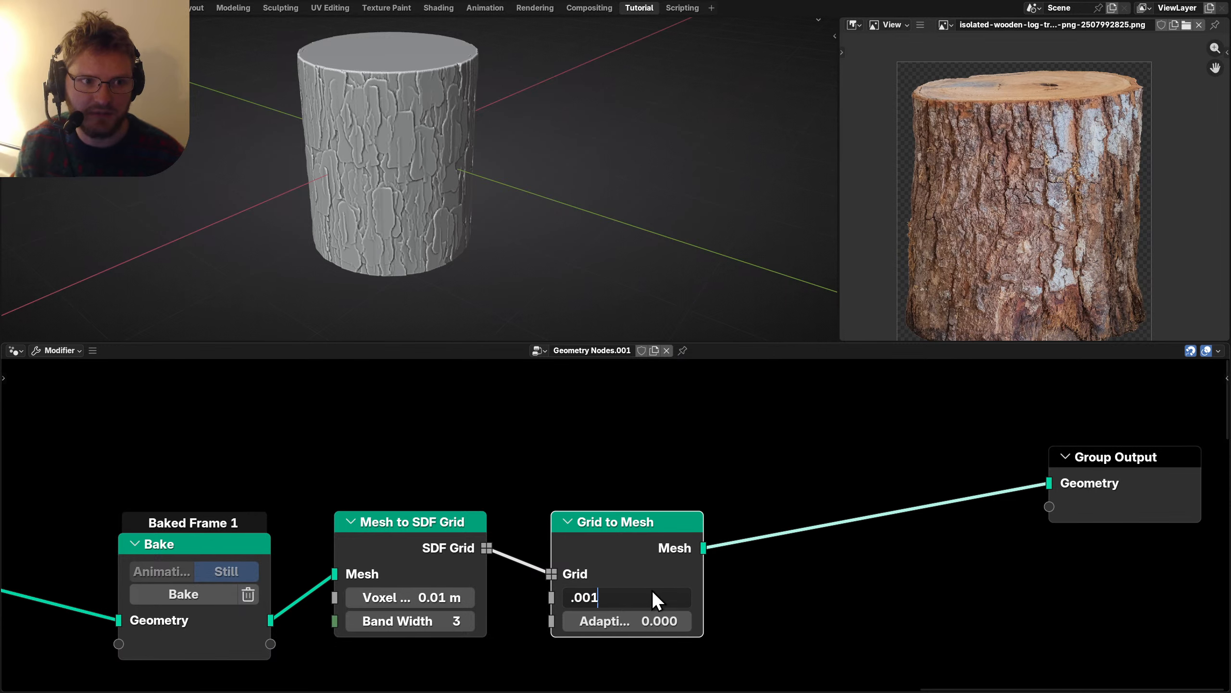
key(Return)
Select the baked Bake node earlier in the node tree.
middle_drag(768, 529, 565, 516)
scroll(566, 516, down, 2)
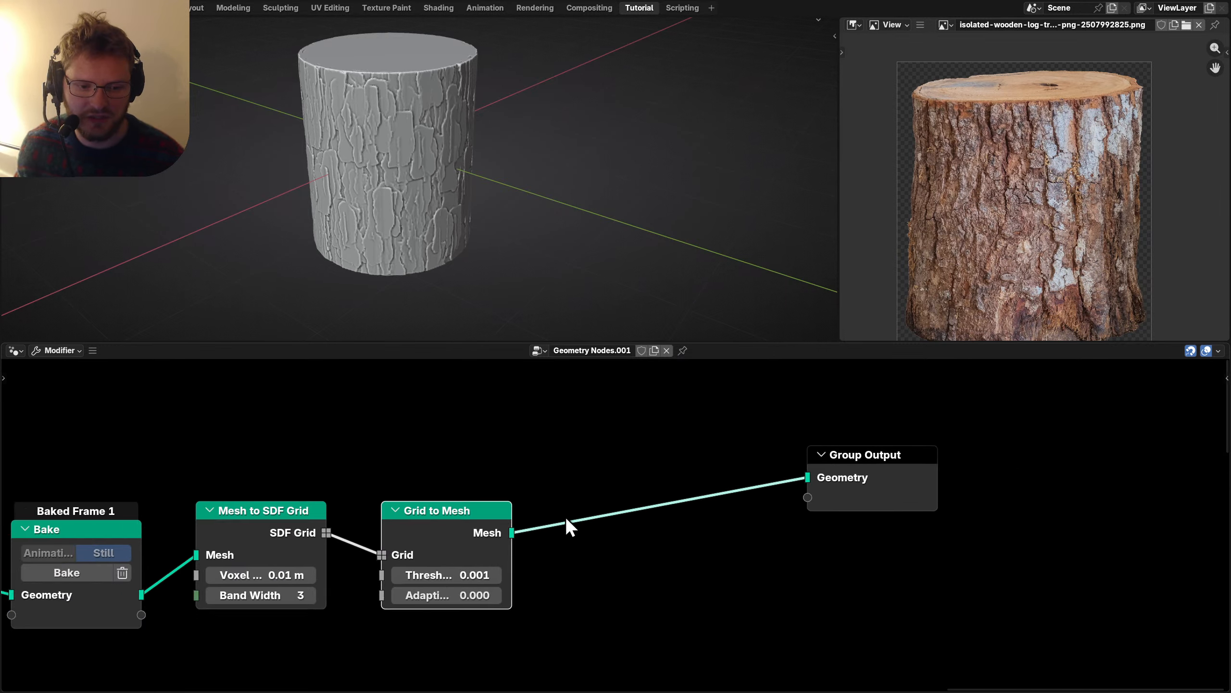
scroll(566, 517, down, 2)
click(229, 568)
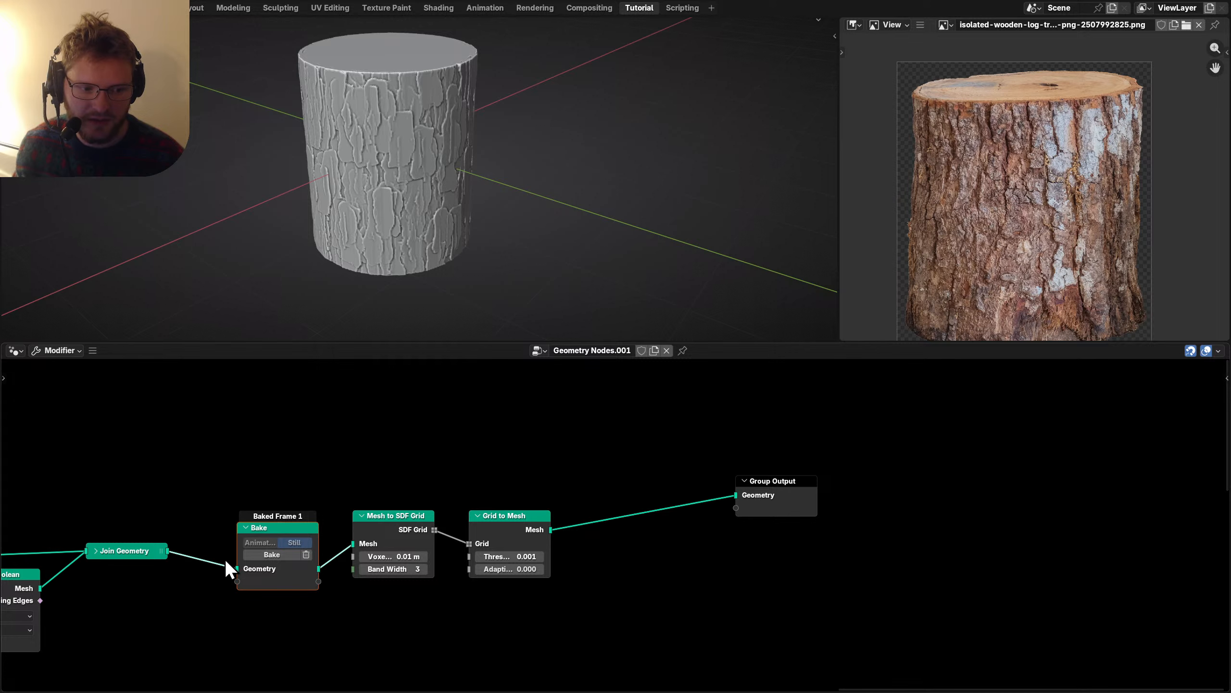
Remove a misplaced Bake node copy and cut the link into Group Output.
click(635, 586)
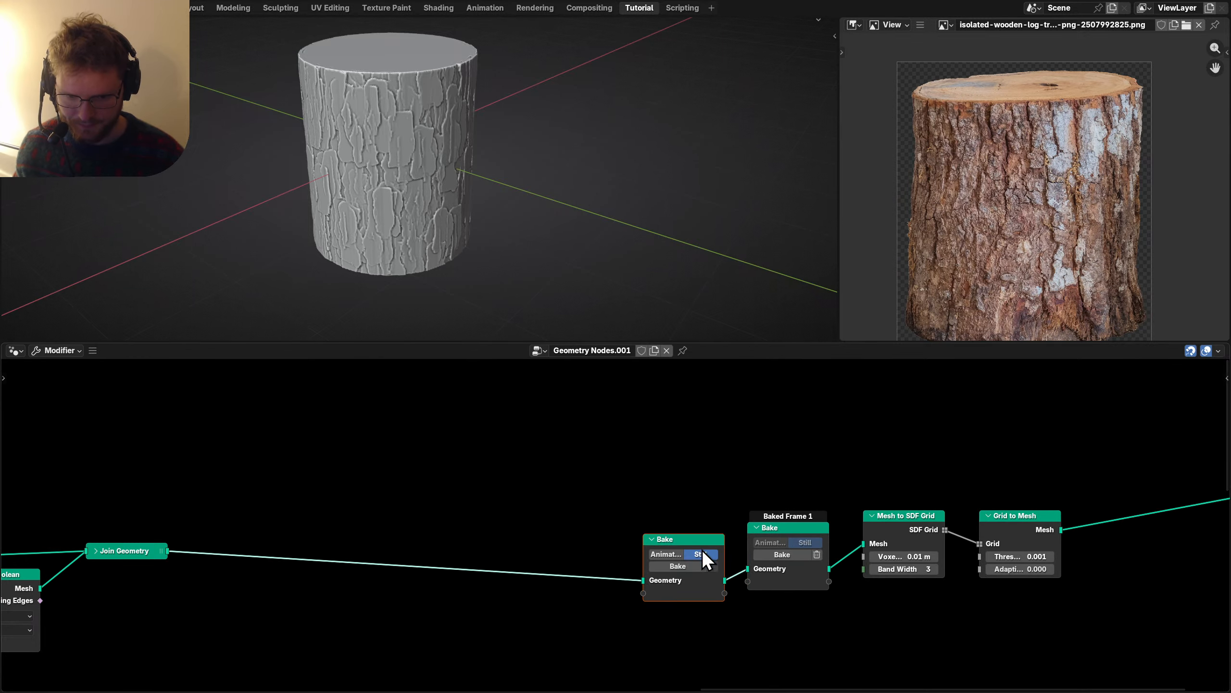
middle_drag(592, 572, 460, 552)
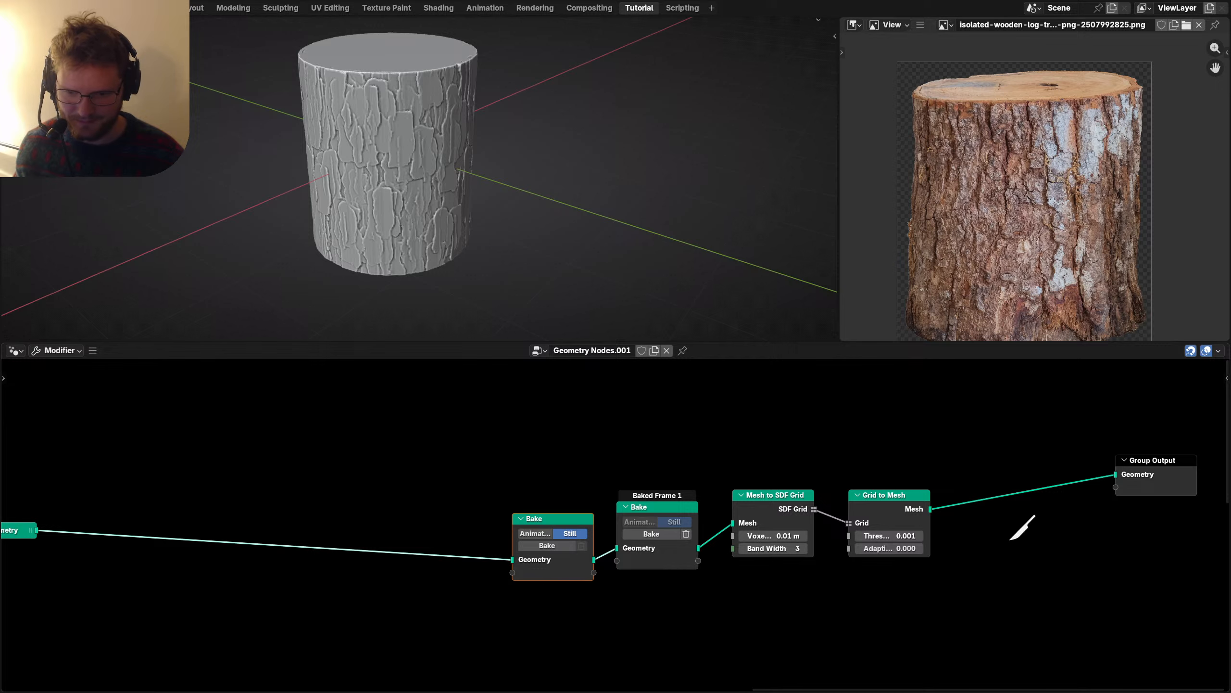
ctrl+right_drag(1010, 539, 994, 475)
key(ctrl+x)
middle_drag(749, 608, 441, 621)
drag(441, 621, 279, 567)
Duplicate the baked Bake node, place it after Grid to Mesh, and save.
key(shift+d)
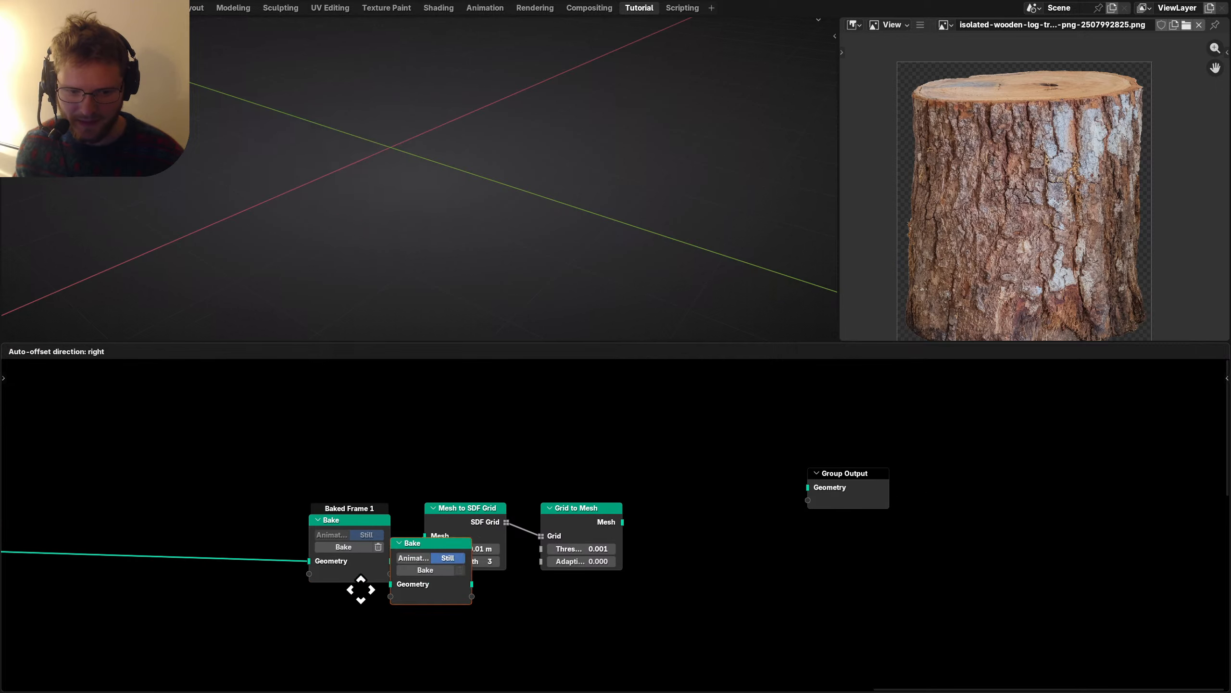
click(633, 589)
key(n)
click(1223, 417)
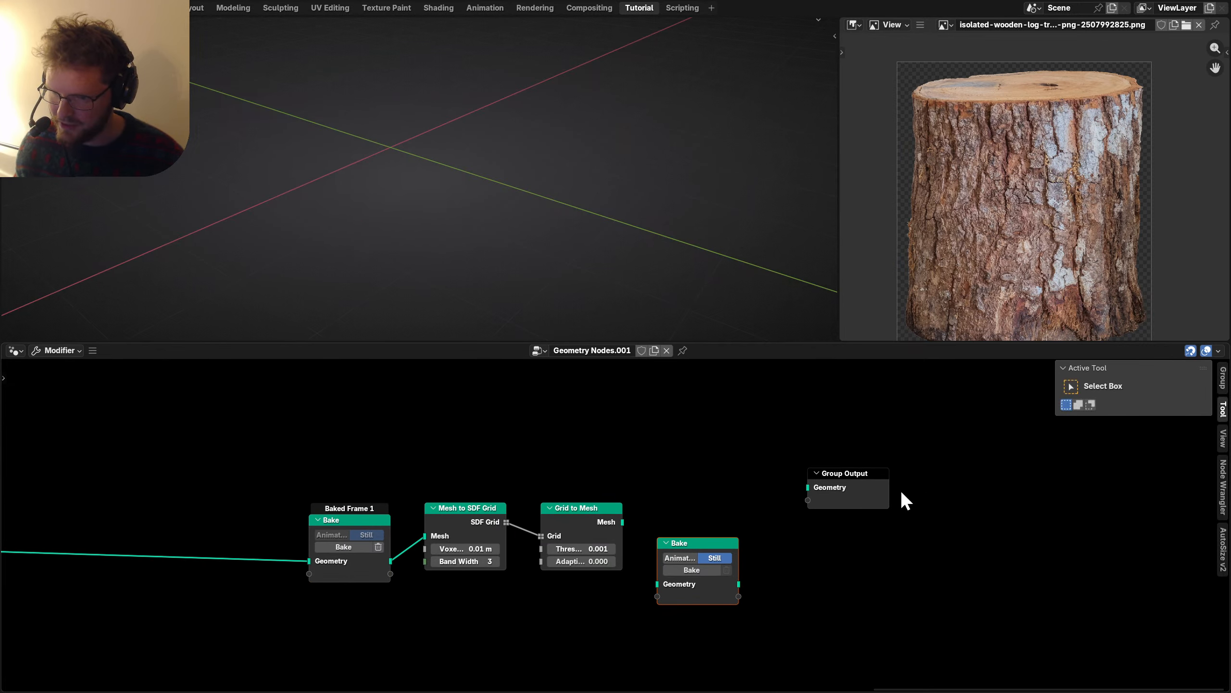
click(666, 543)
key(ctrl+s)
Set the new Bake node's Bake Target to Disk.
click(1223, 411)
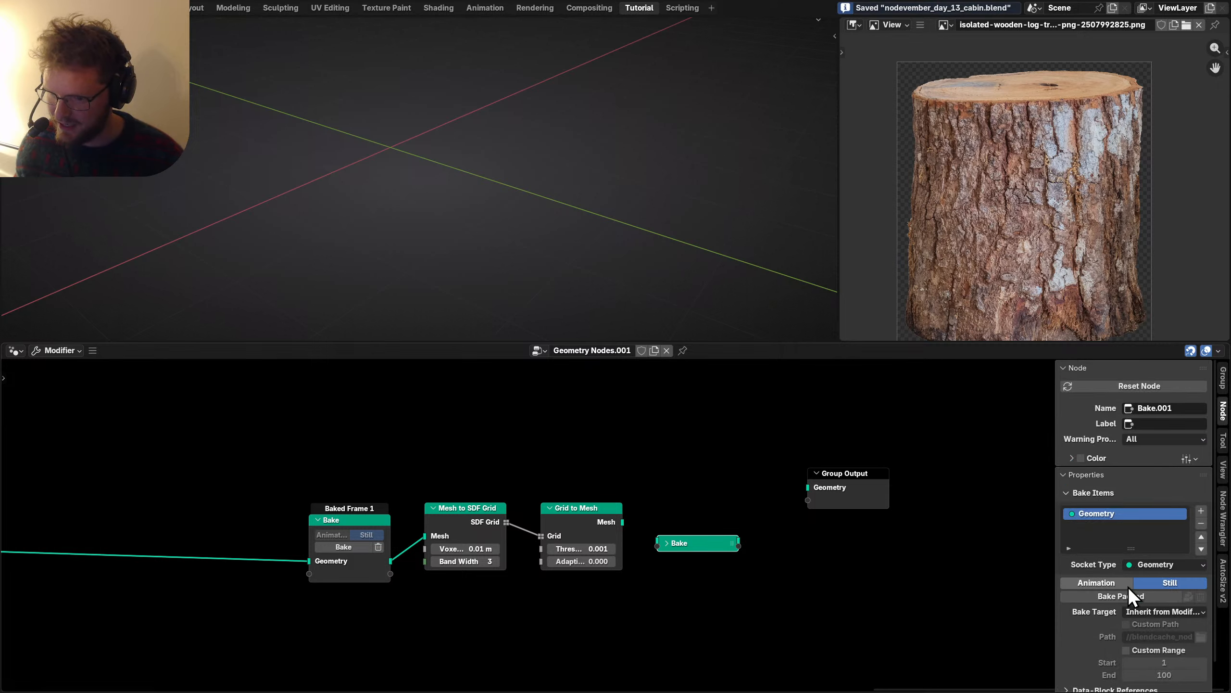
click(1146, 610)
click(1141, 654)
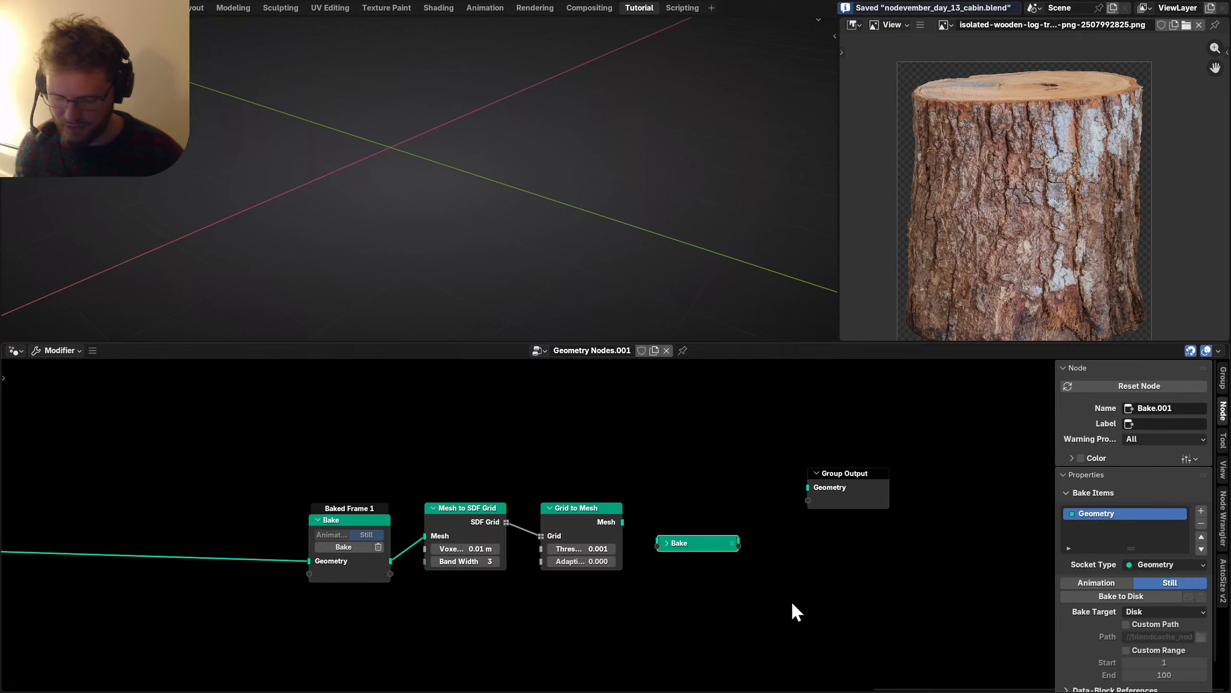
scroll(791, 600, up, 1)
key(n)
Wire Grid to Mesh into the new Bake node and move Group Output right.
click(680, 547)
drag(624, 521, 860, 477)
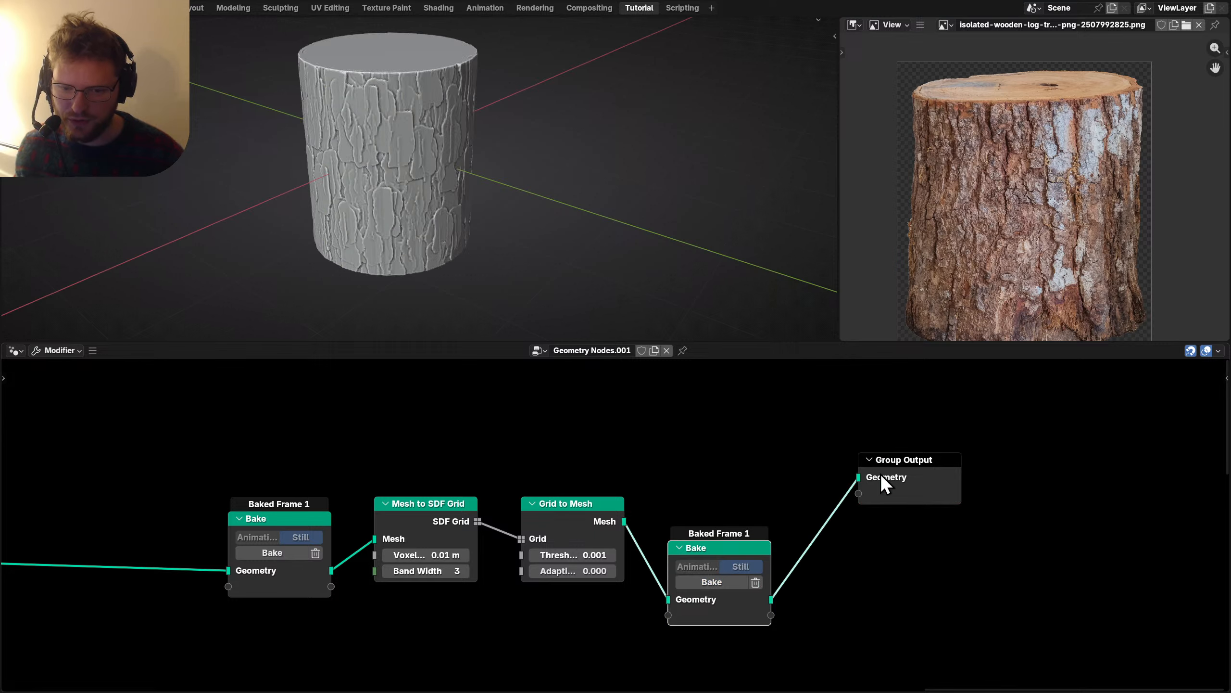
middle_drag(830, 492, 545, 538)
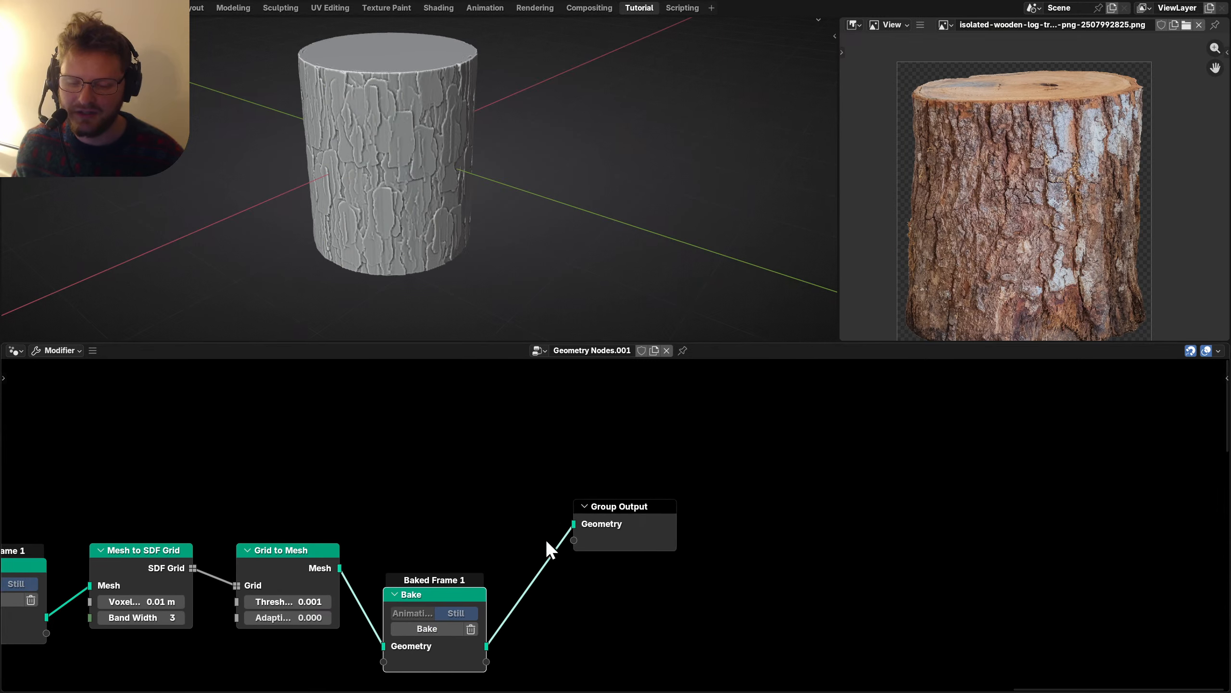
drag(597, 505, 900, 511)
Add a Distort [CGM] node before Group Output.
middle_drag(582, 560, 577, 465)
key(shift+a)
text(disto)
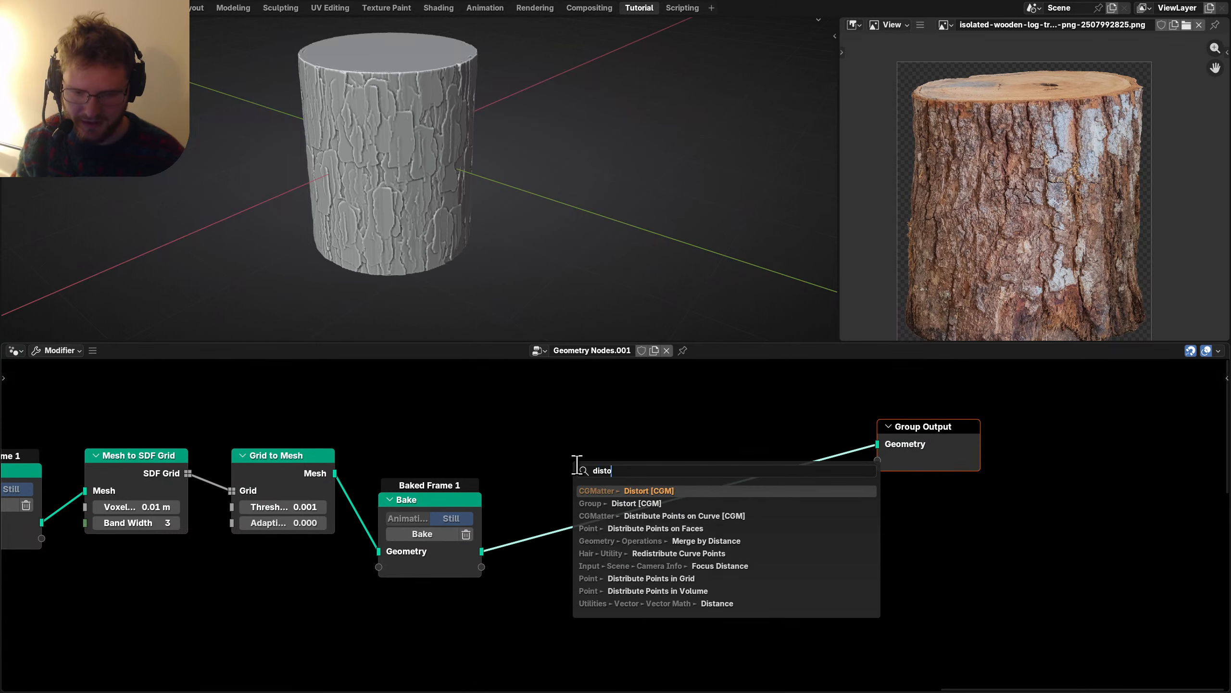
key(Return)
click(577, 464)
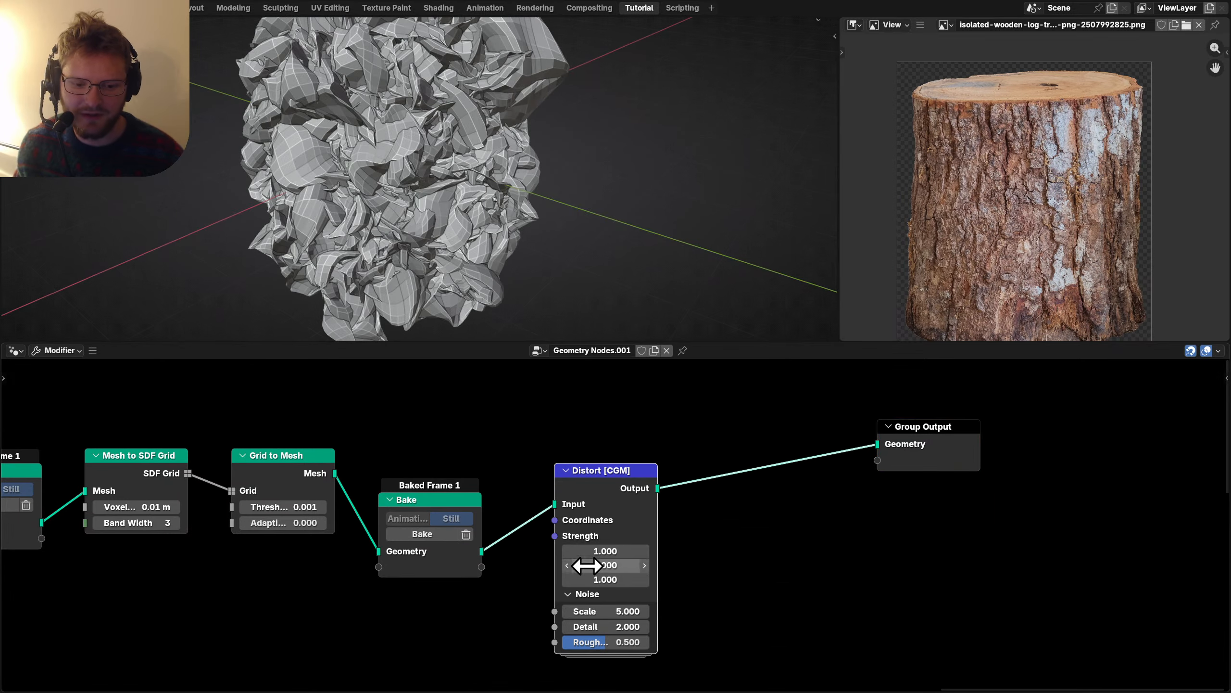
Set the Distort strengths to 0.1, 0.1, 0 and noise scale to 1.
drag(605, 580, 579, 551)
click(626, 612)
text(1)
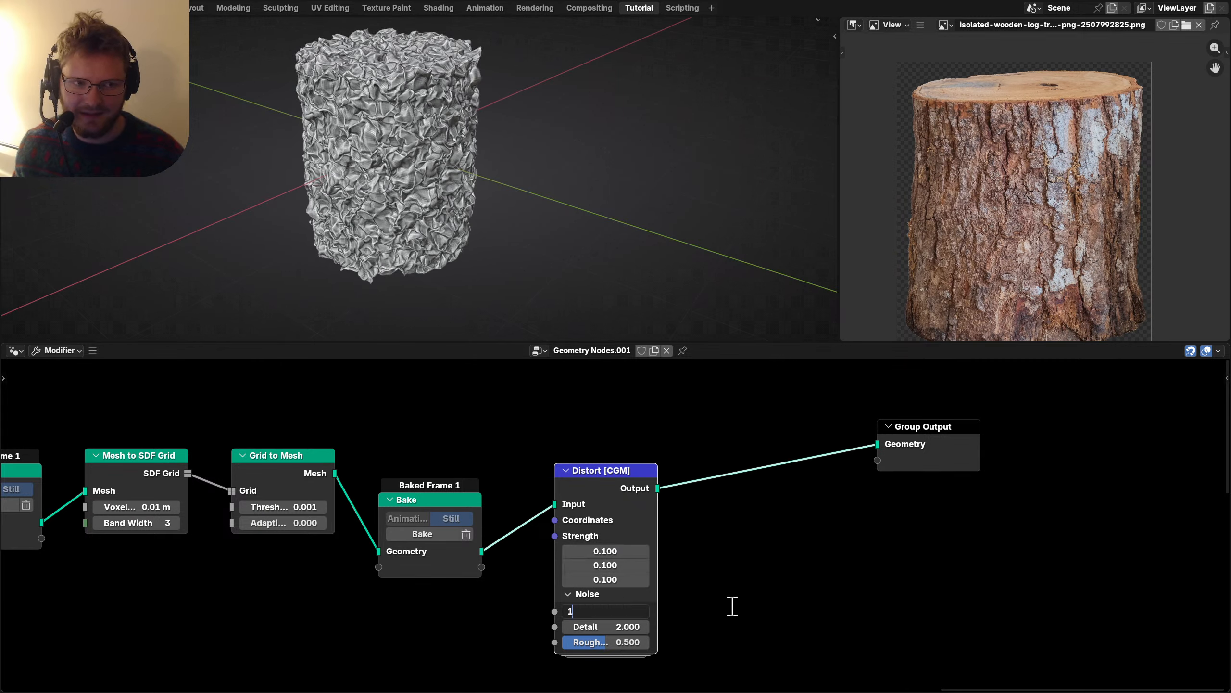
key(Return)
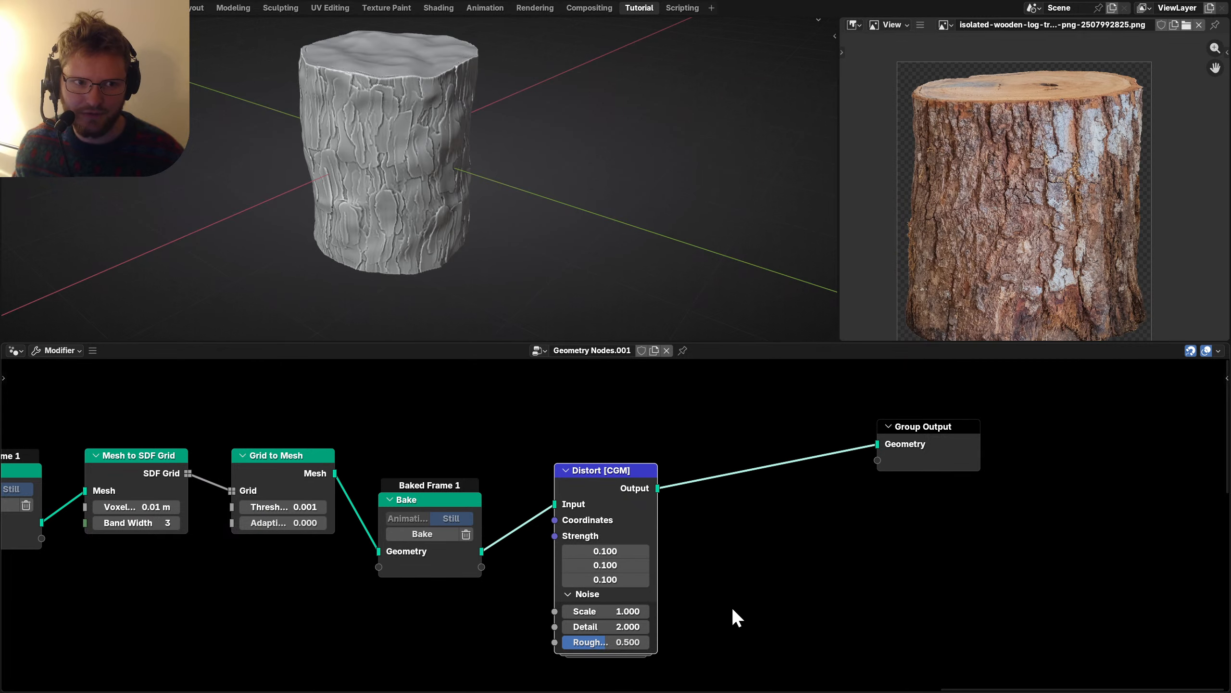
click(625, 579)
text(0)
key(Return)
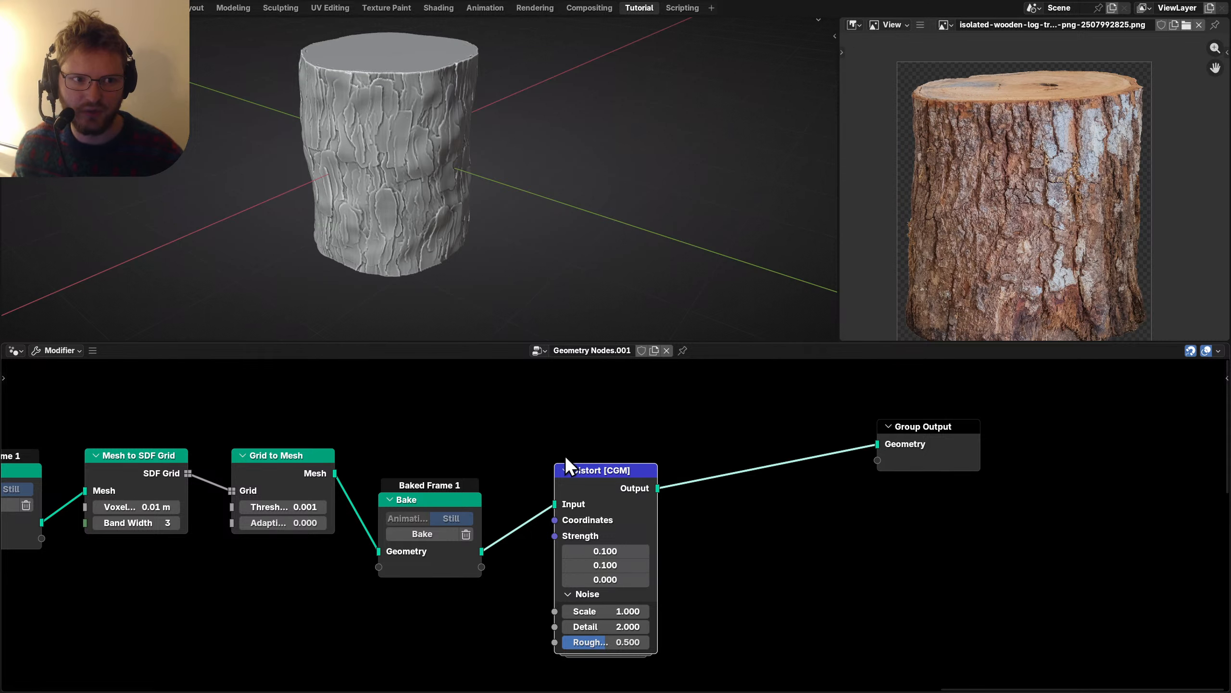
Set the Distort noise detail to 3.
middle_drag(426, 156, 454, 141)
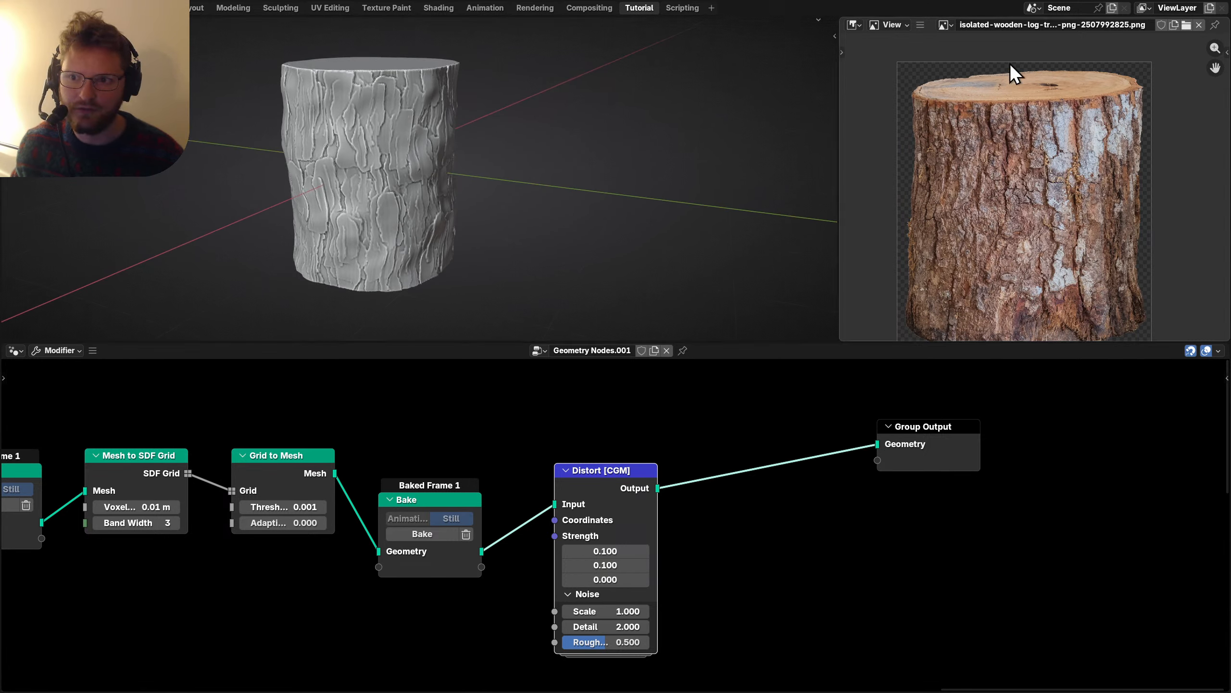
middle_drag(461, 196, 469, 199)
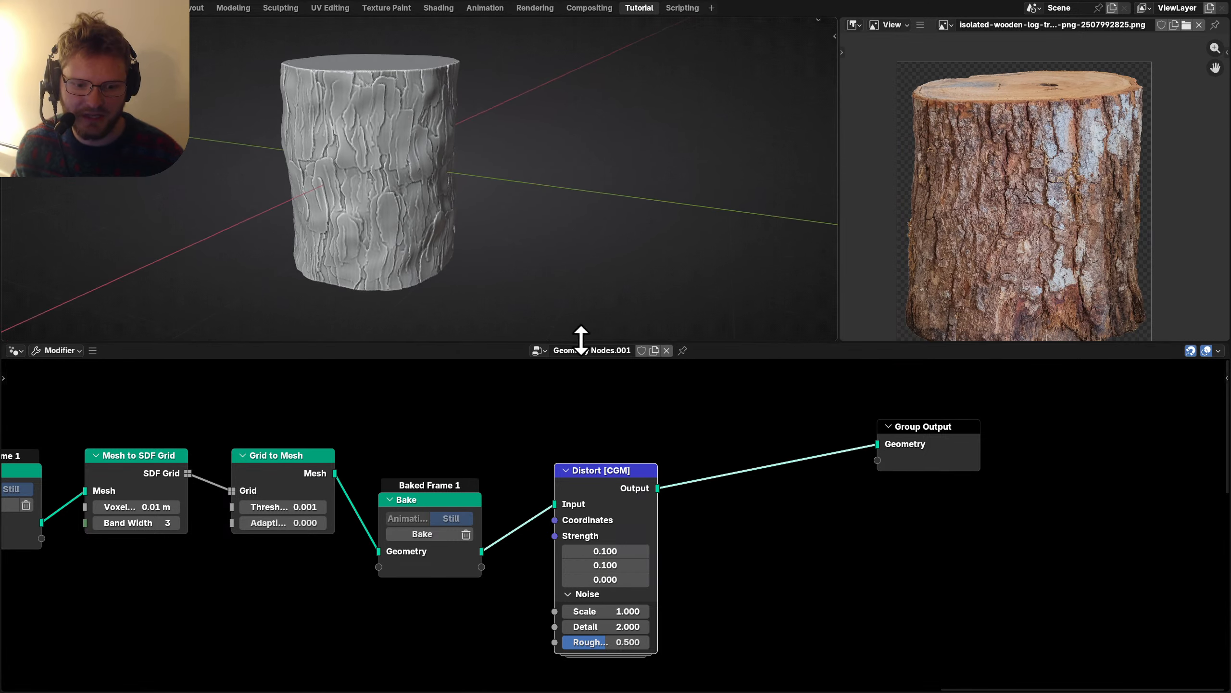
click(608, 626)
text(4)
key(Return)
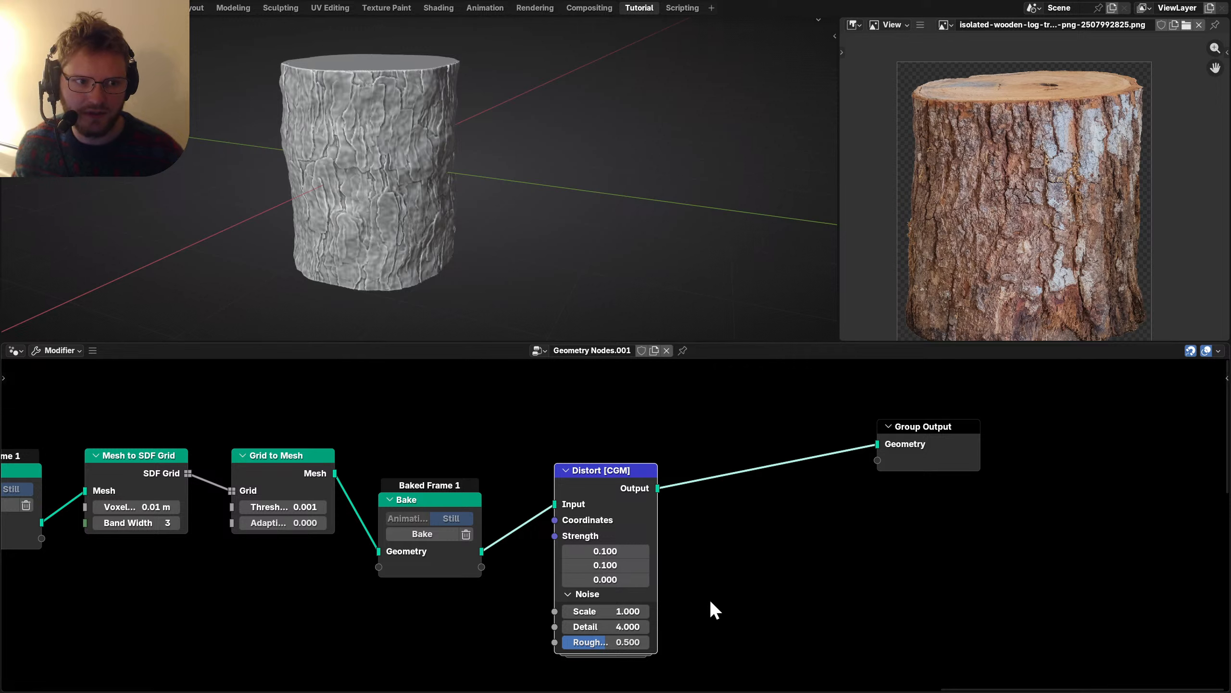
click(622, 629)
text(3)
key(Return)
Set the first two strengths to 0.05 and place a Distort copy before Group Output.
drag(621, 552, 620, 563)
key(Return)
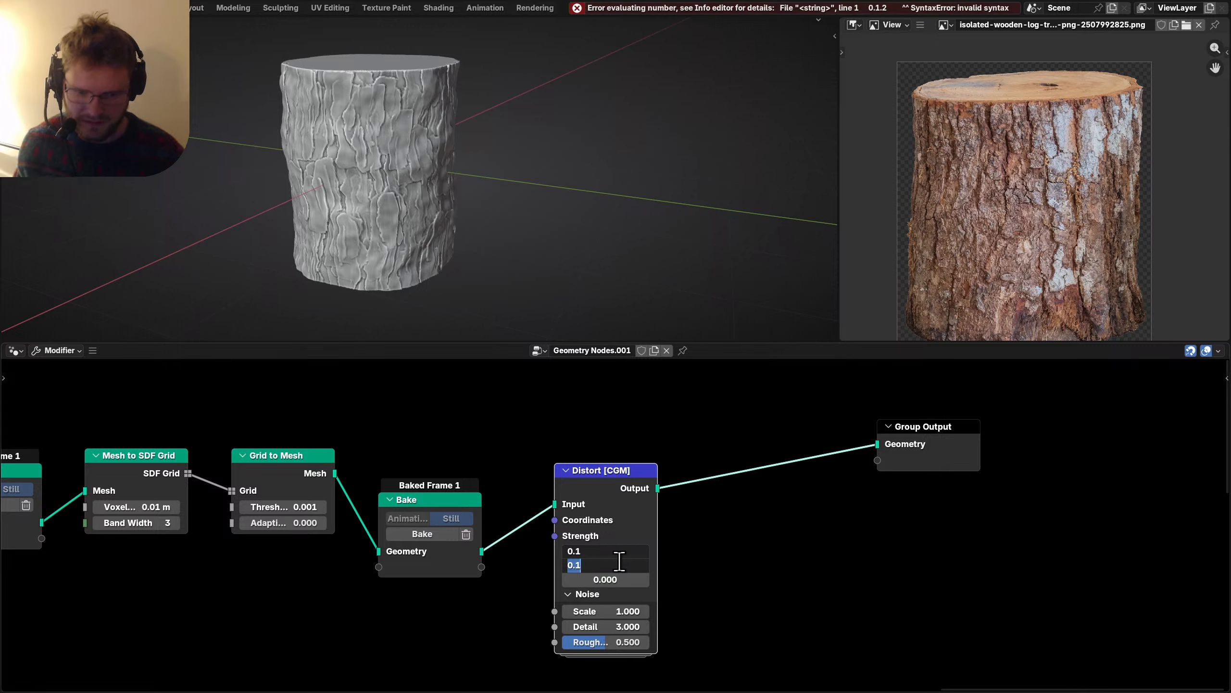
key(Return)
scroll(468, 187, down, 3)
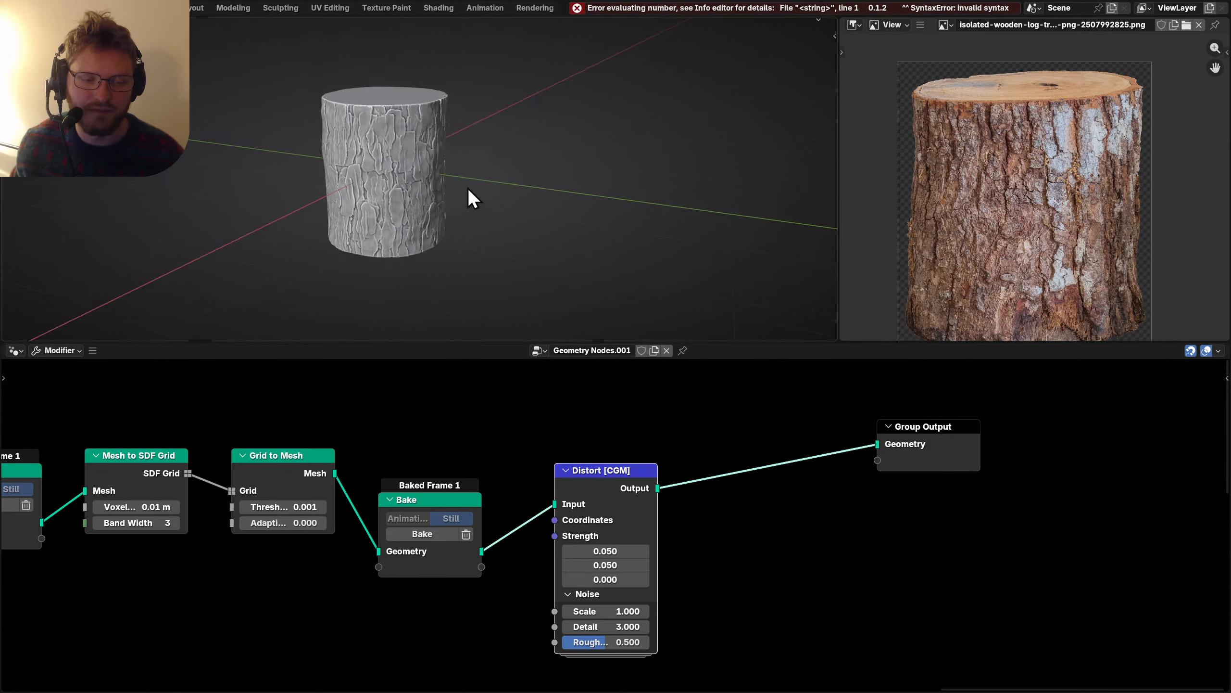
middle_drag(403, 146, 490, 189)
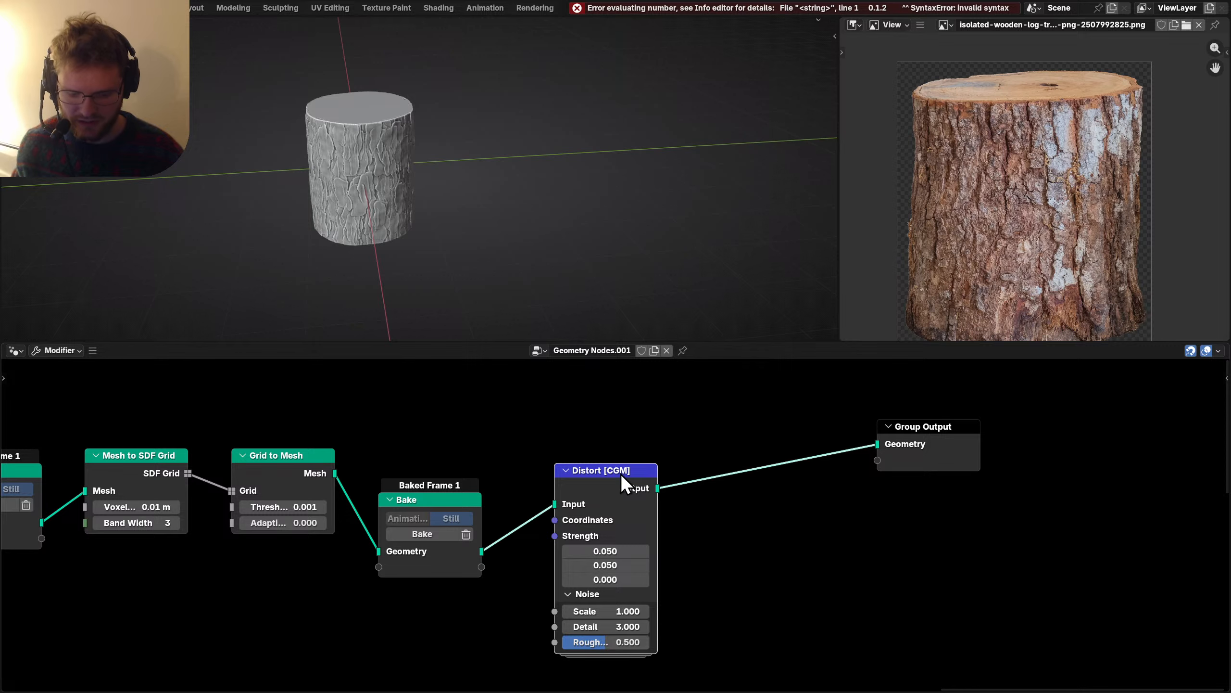
drag(619, 474, 681, 441)
Give the second Distort node noise scale 5, detail 7 and roughness 0.6.
scroll(676, 544, up, 3)
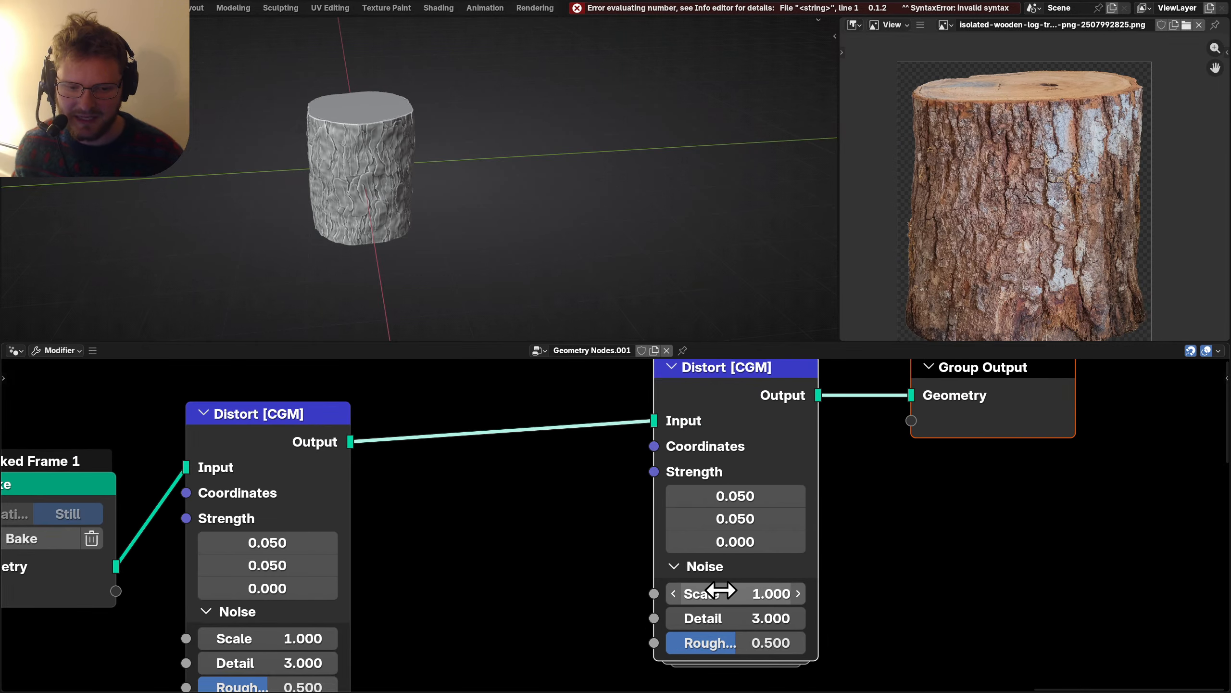
drag(721, 590, 791, 590)
key(ctrl+z)
click(766, 598)
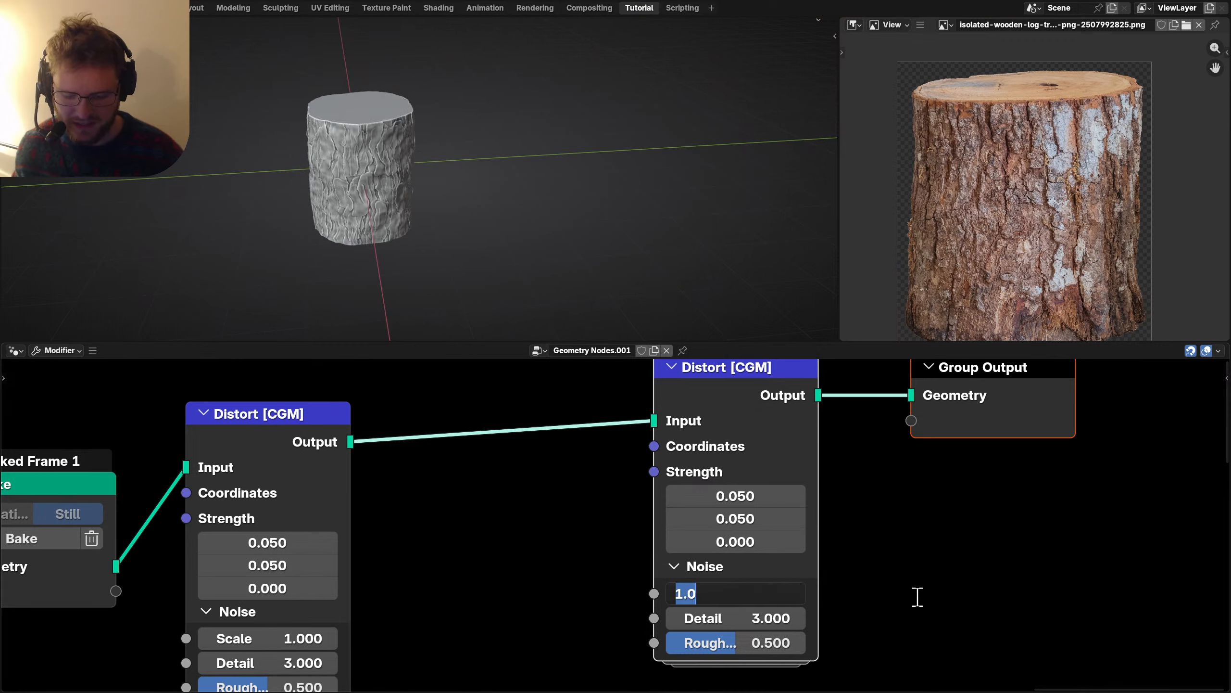
text(5)
key(Return)
click(756, 619)
text(7)
key(Return)
scroll(436, 288, up, 5)
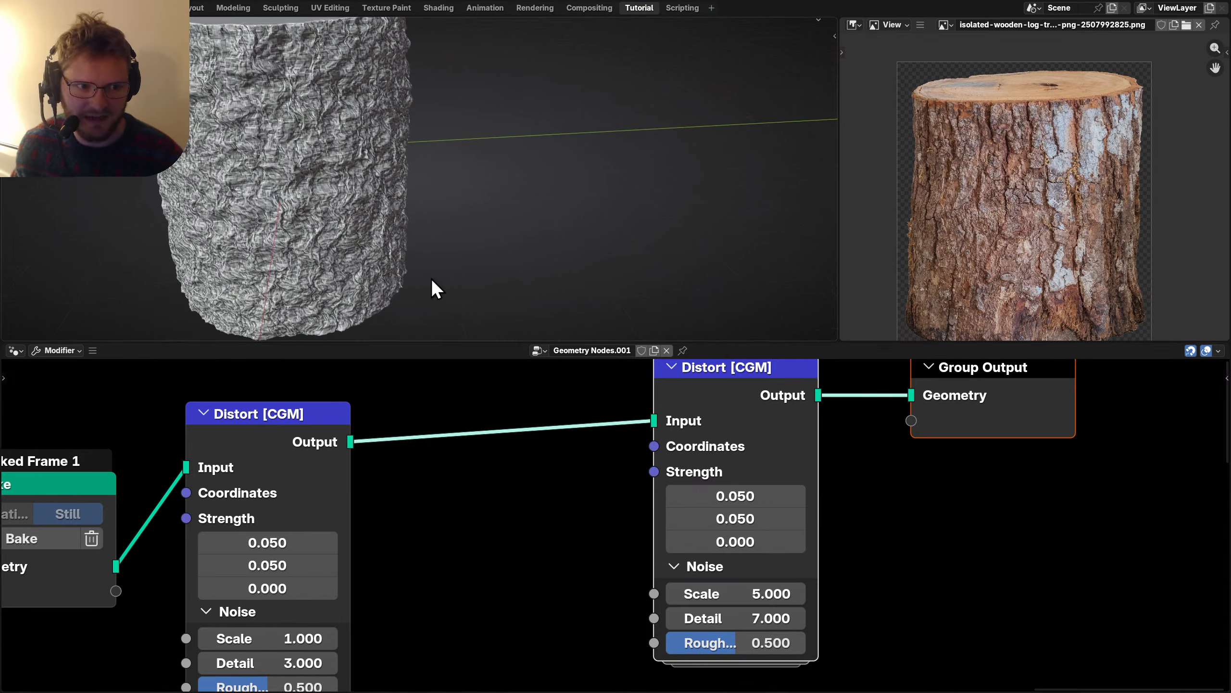
drag(750, 645, 775, 645)
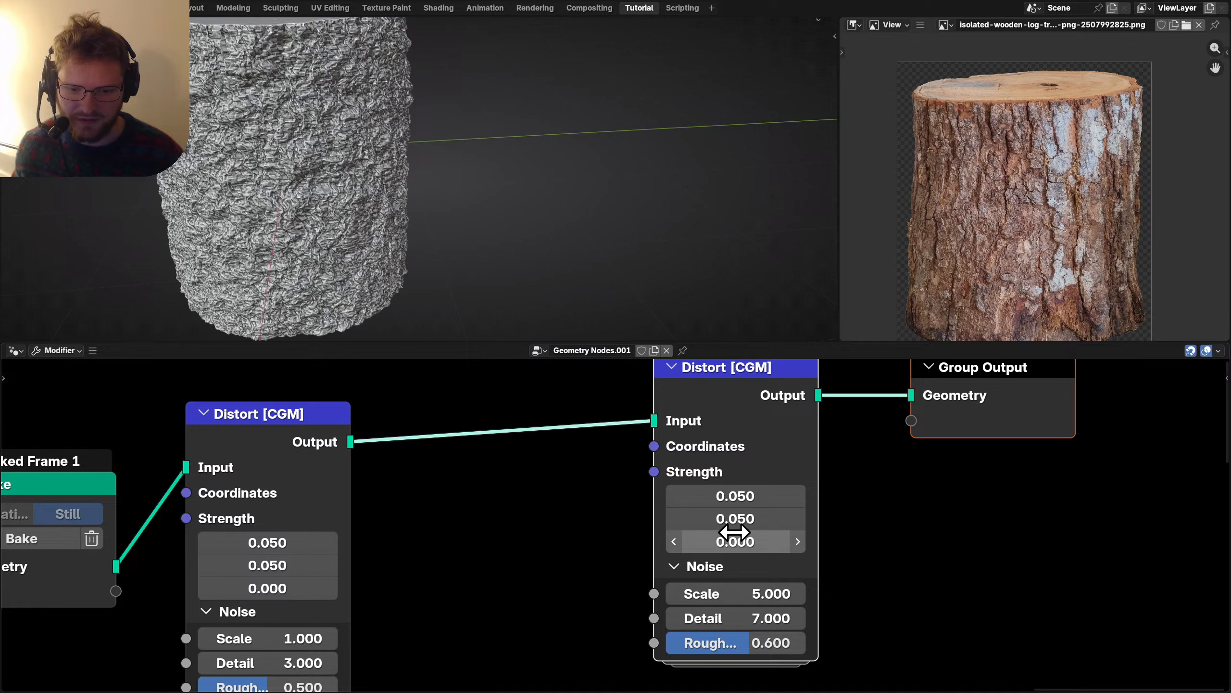
Set all three strength values of the second Distort node to 0.01.
drag(737, 542, 737, 496)
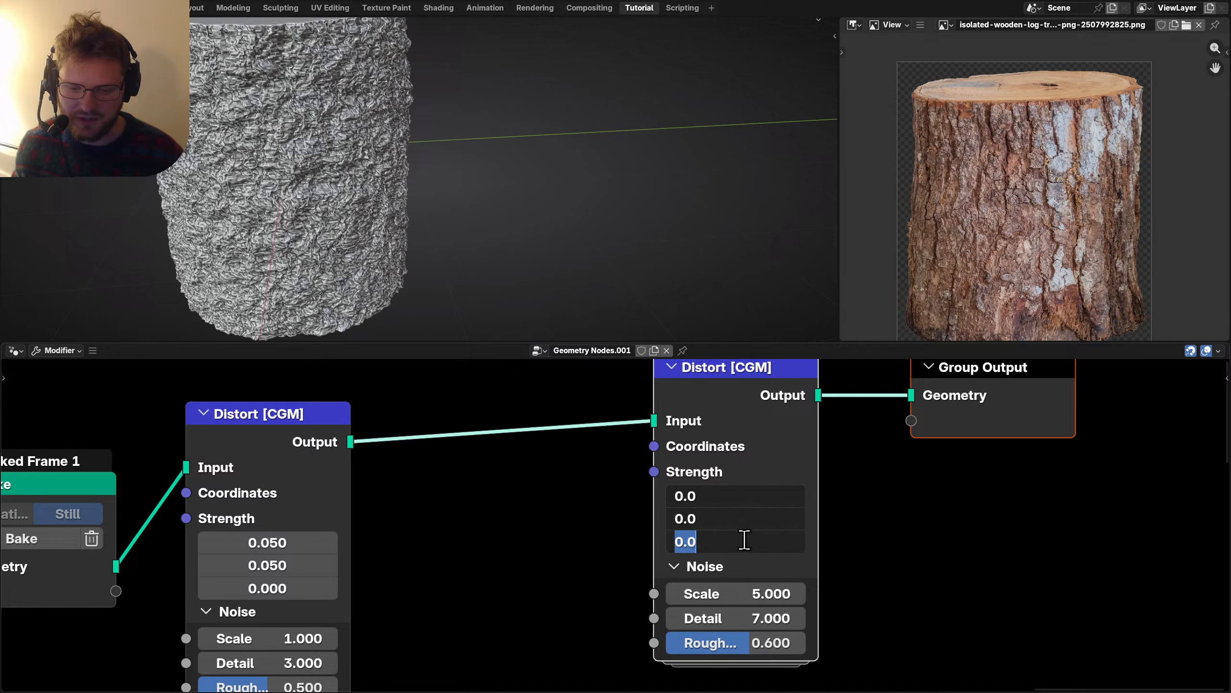
key(Return)
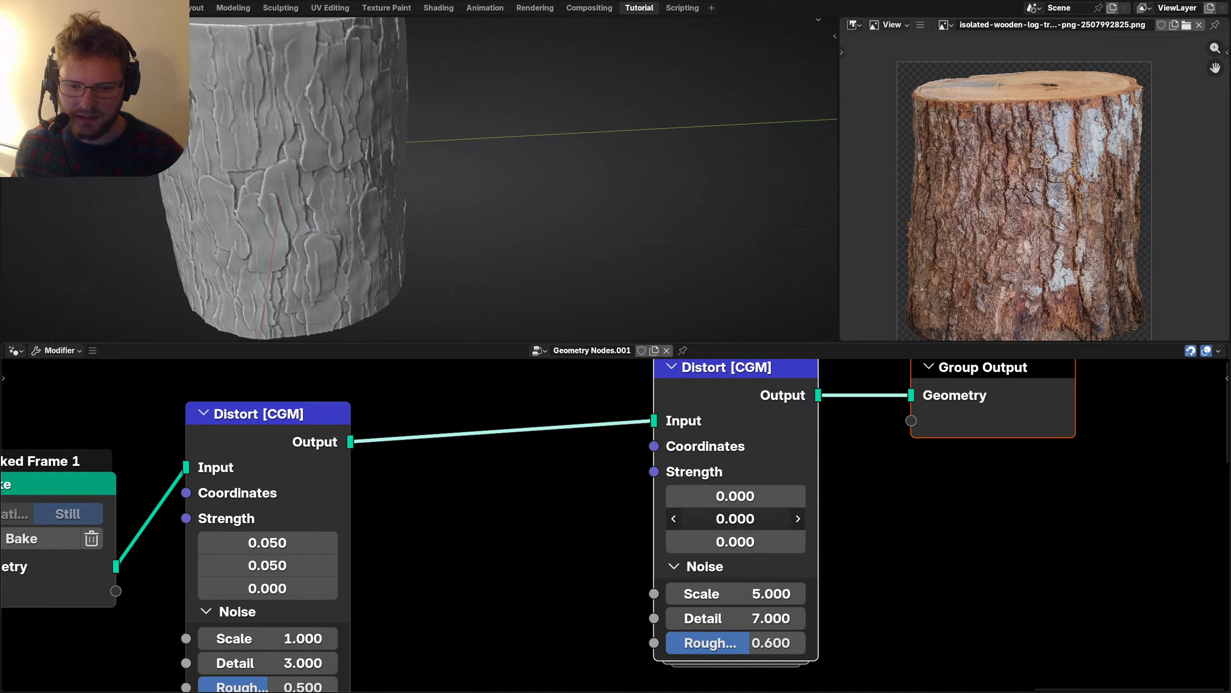
drag(742, 517, 742, 498)
text(.01)
key(Return)
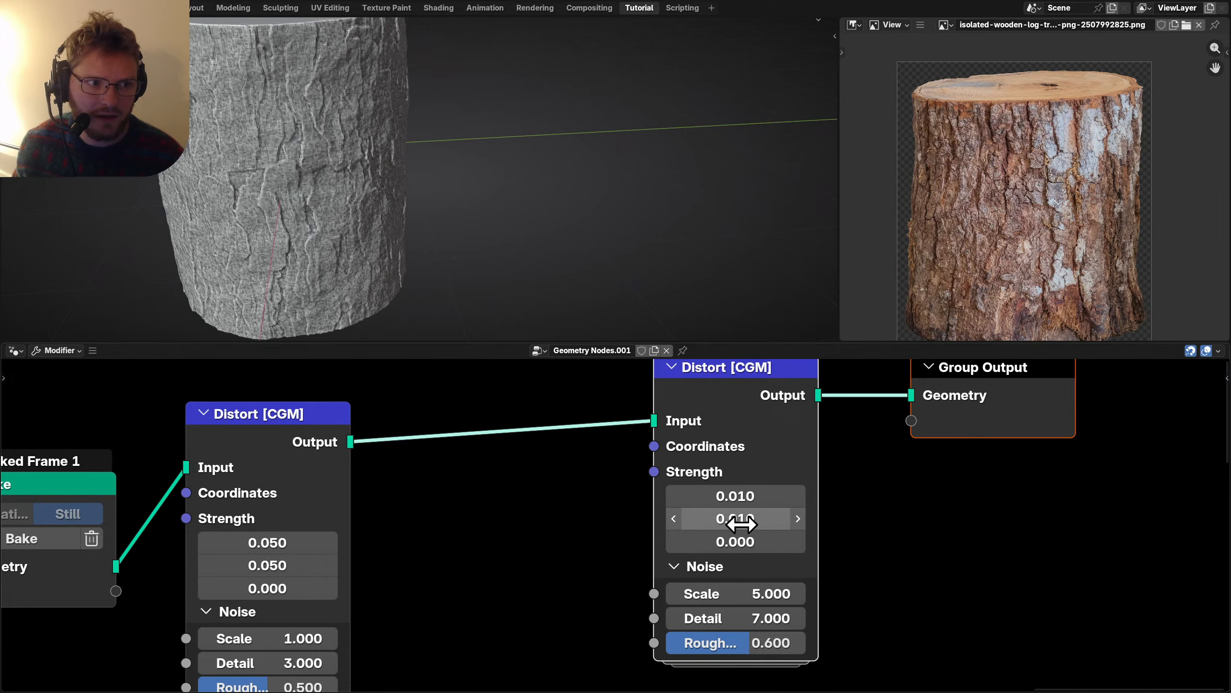
click(742, 541)
text(.01)
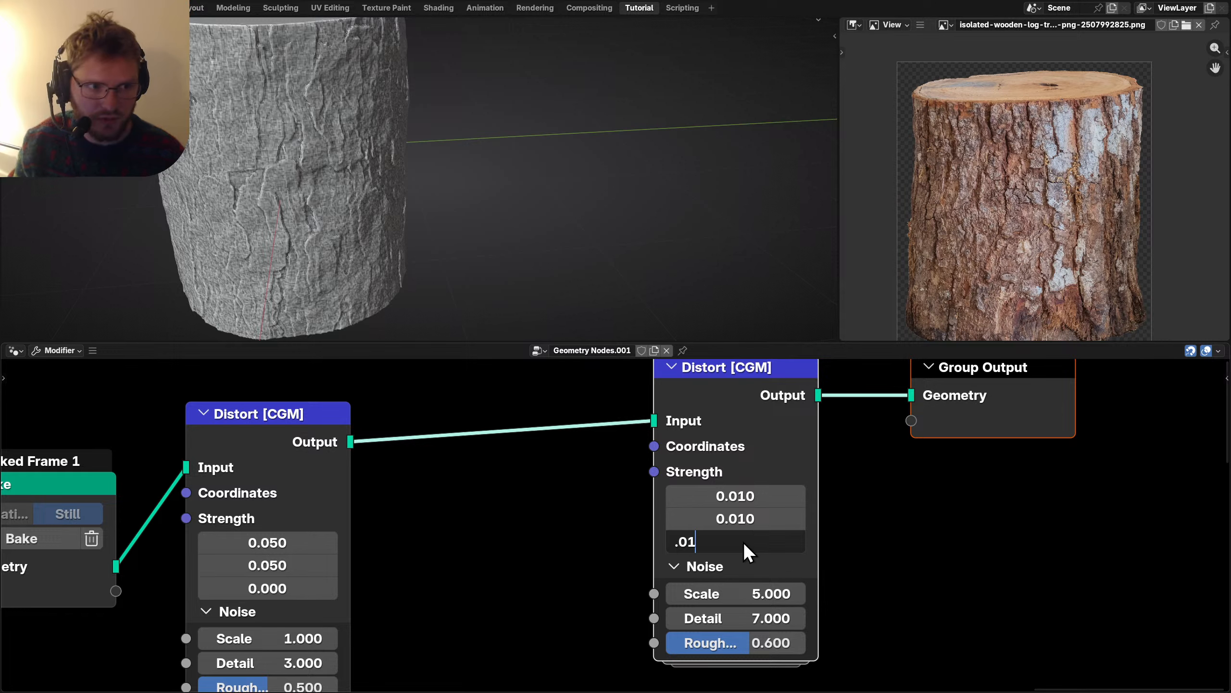
key(Return)
middle_drag(773, 534, 547, 553)
key(shift+a)
Add a Set Shade Smooth node before Group Output.
text(sha)
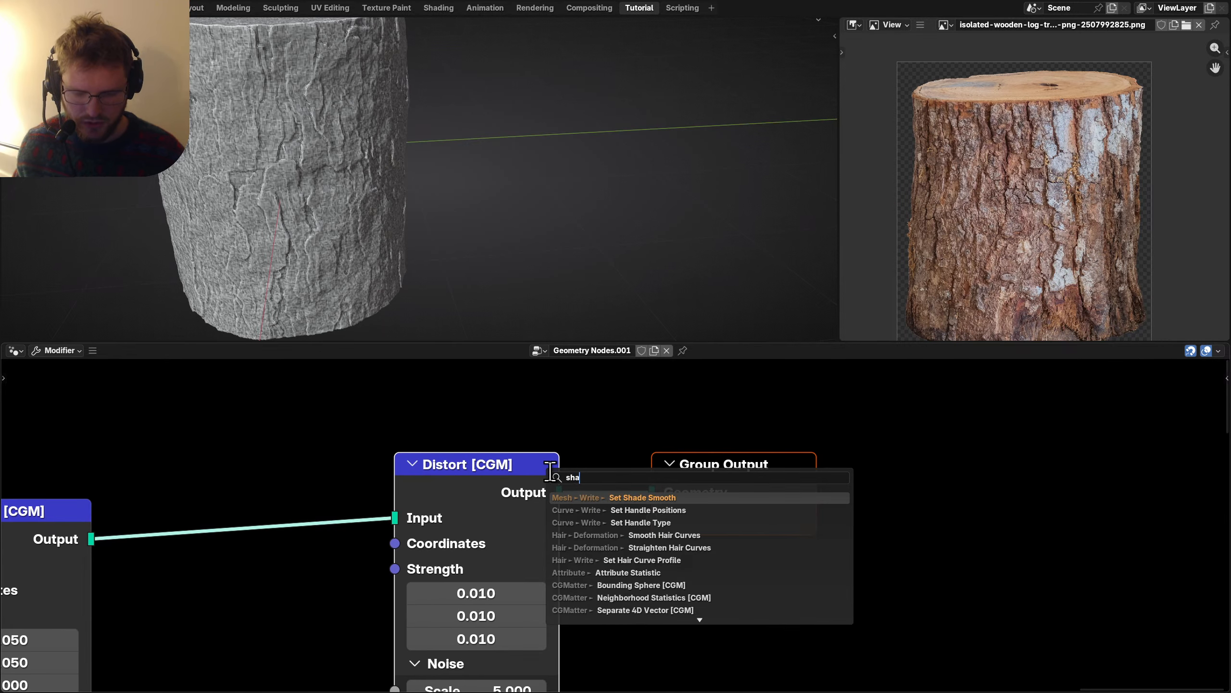
text(de)
key(Return)
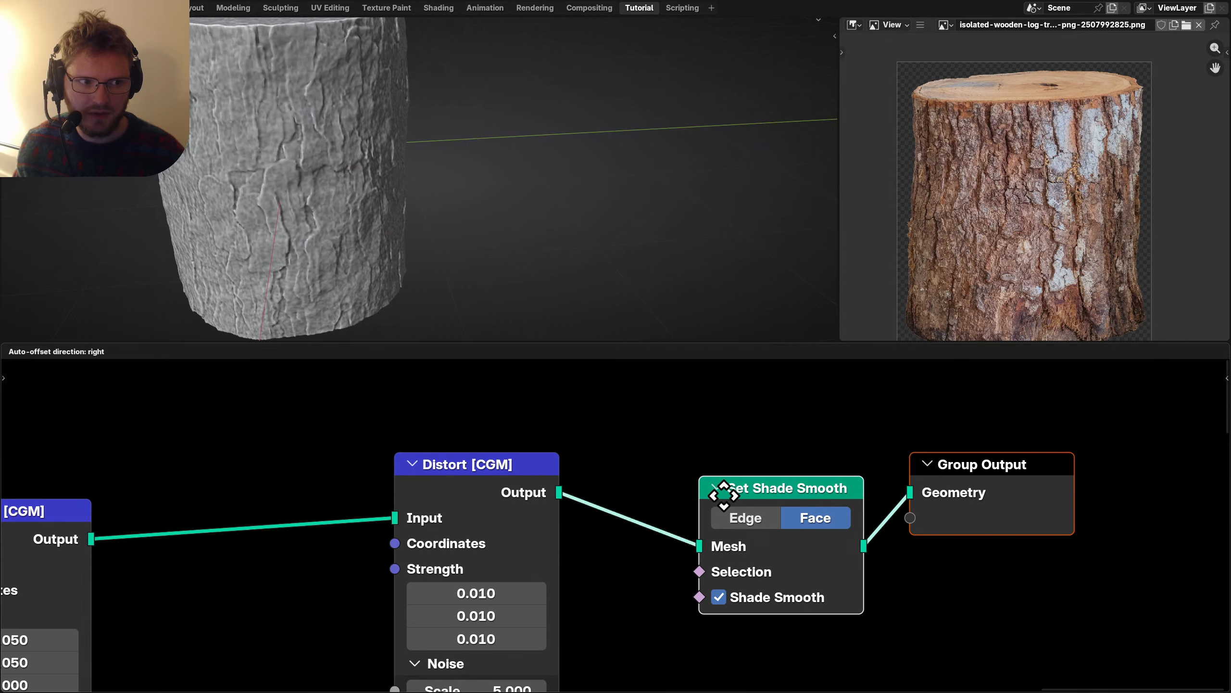
click(817, 495)
scroll(420, 150, down, 5)
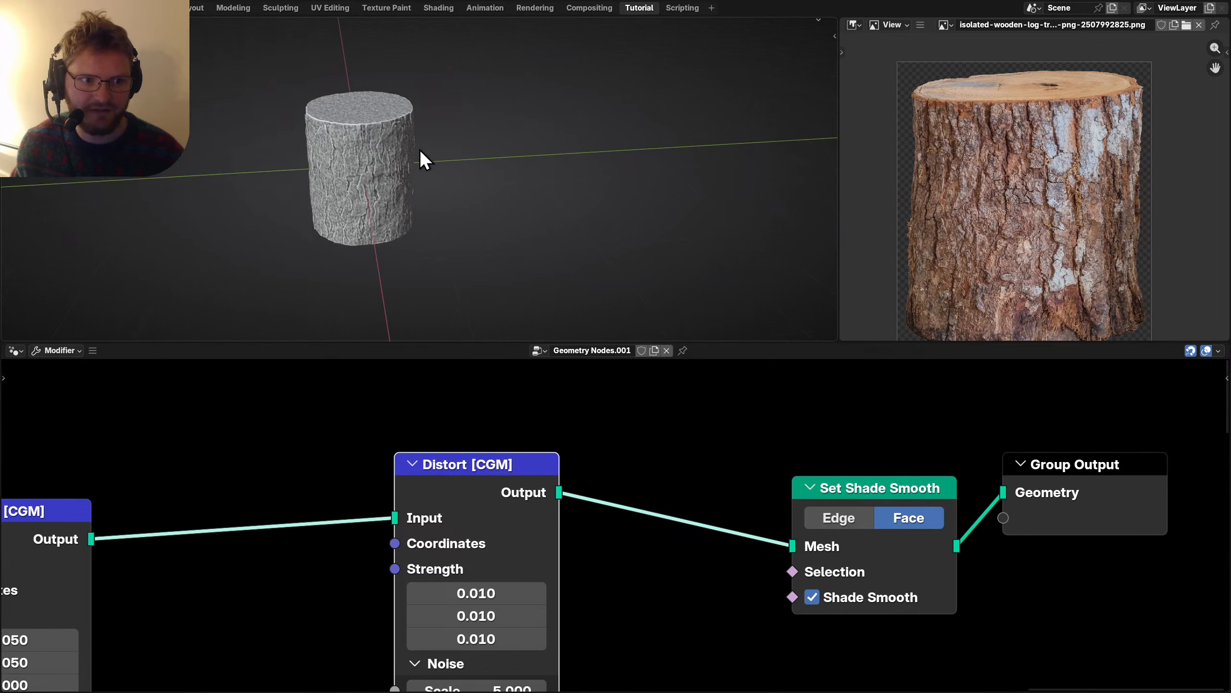
middle_drag(420, 150, 356, 149)
Mute and unmute the second Distort node to compare the bark, then save.
key(m)
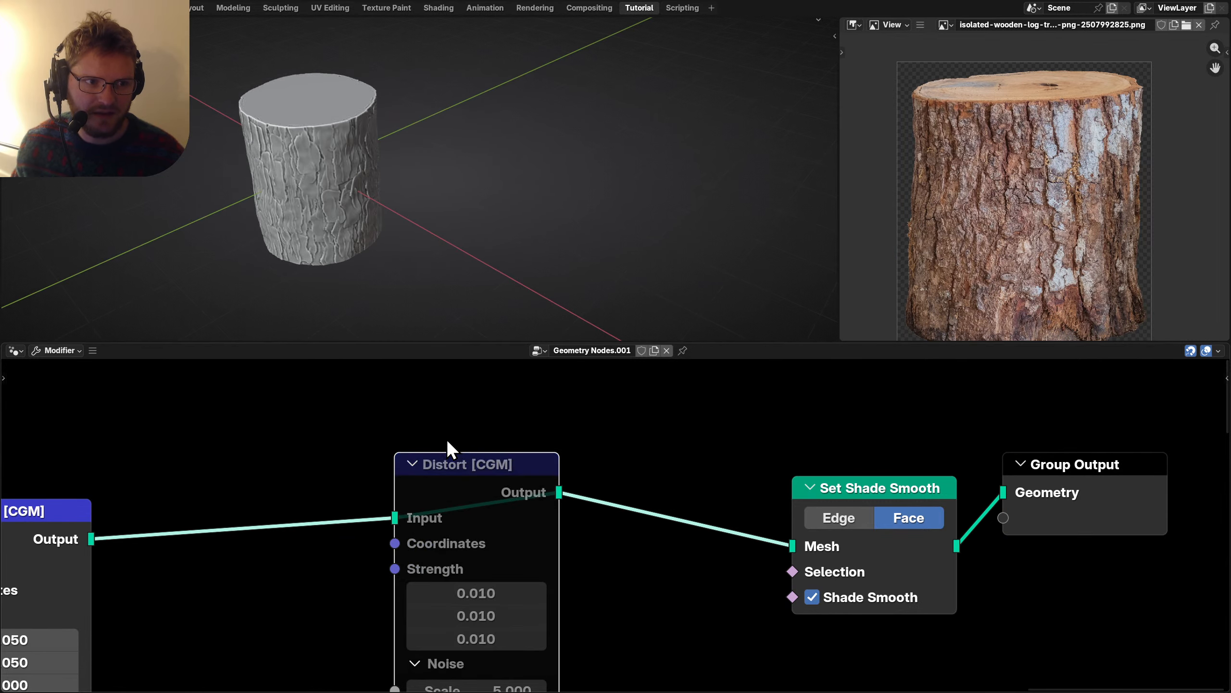
key(m)
shift+middle_drag(372, 191, 430, 209)
scroll(506, 141, up, 3)
scroll(678, 427, down, 3)
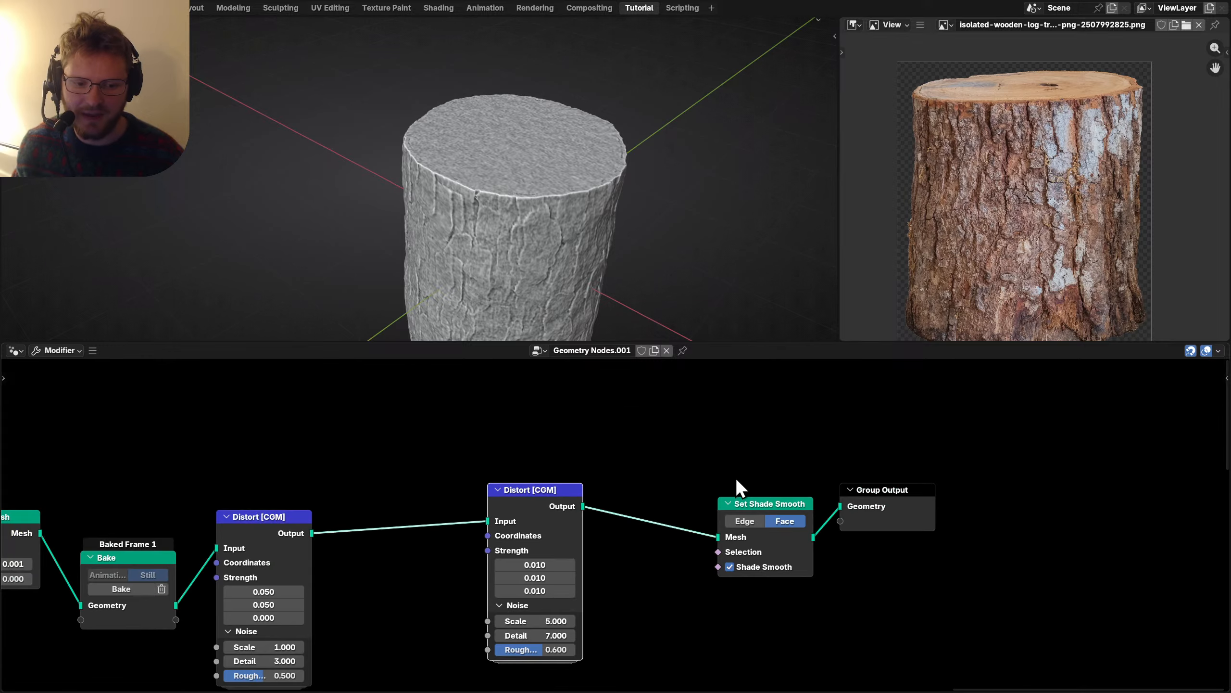
middle_drag(735, 477, 600, 453)
scroll(522, 453, up, 2)
middle_drag(522, 454, 497, 476)
key(ctrl+s)
Switch to the front view with numpad 1 and centre the log.
scroll(520, 502, down, 2)
key(KP_1)
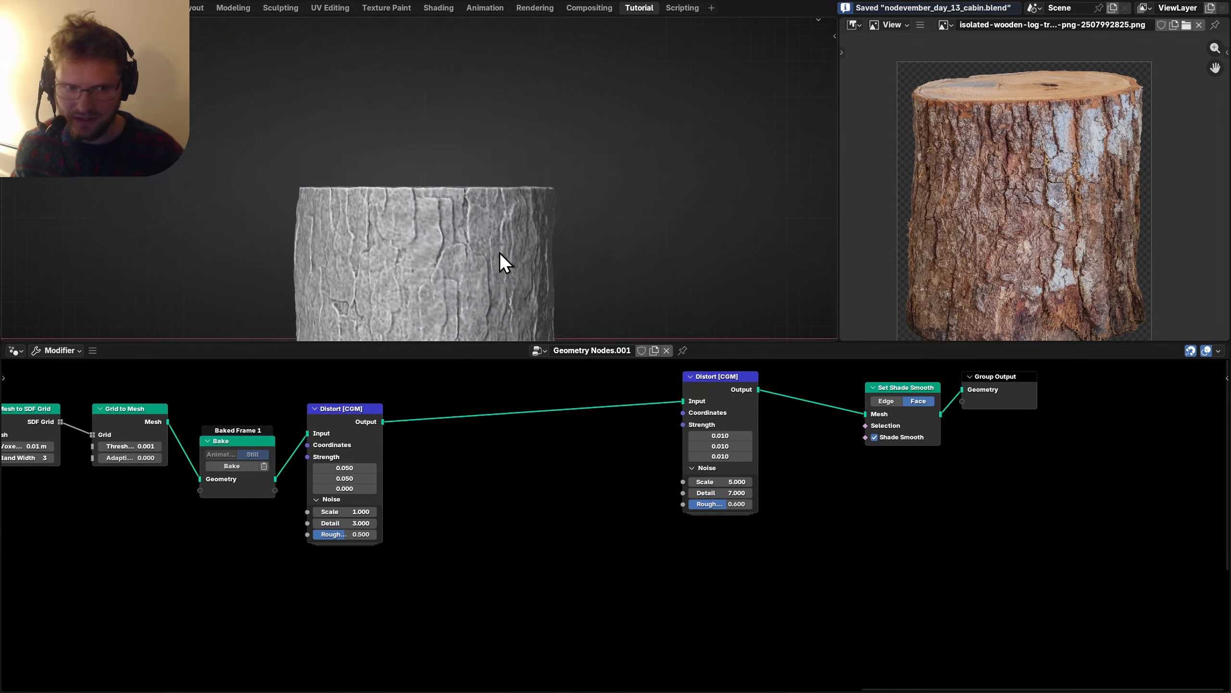
scroll(518, 224, down, 3)
shift+middle_drag(518, 223, 462, 175)
scroll(490, 533, up, 2)
key(shift+a)
Add a Generated Coordinates node and preview its output in a Viewer node.
text(genewr)
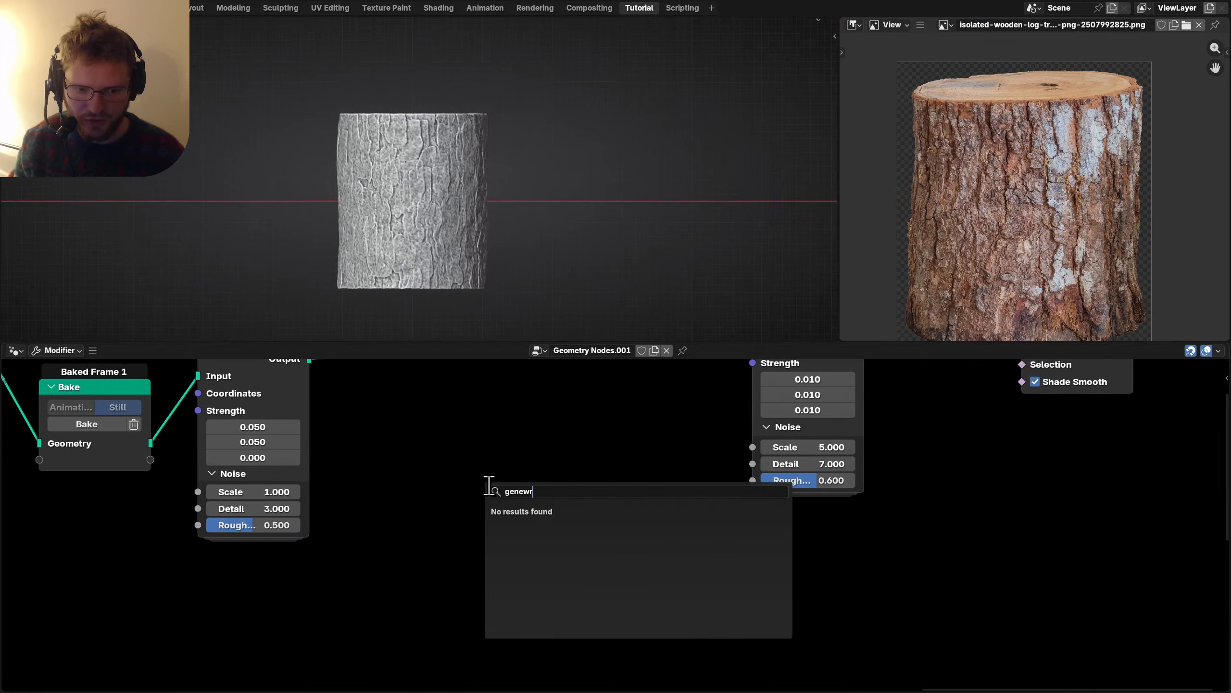
text(at)
key(BackSpace)
key(BackSpace)
key(BackSpace)
key(BackSpace)
text(rated)
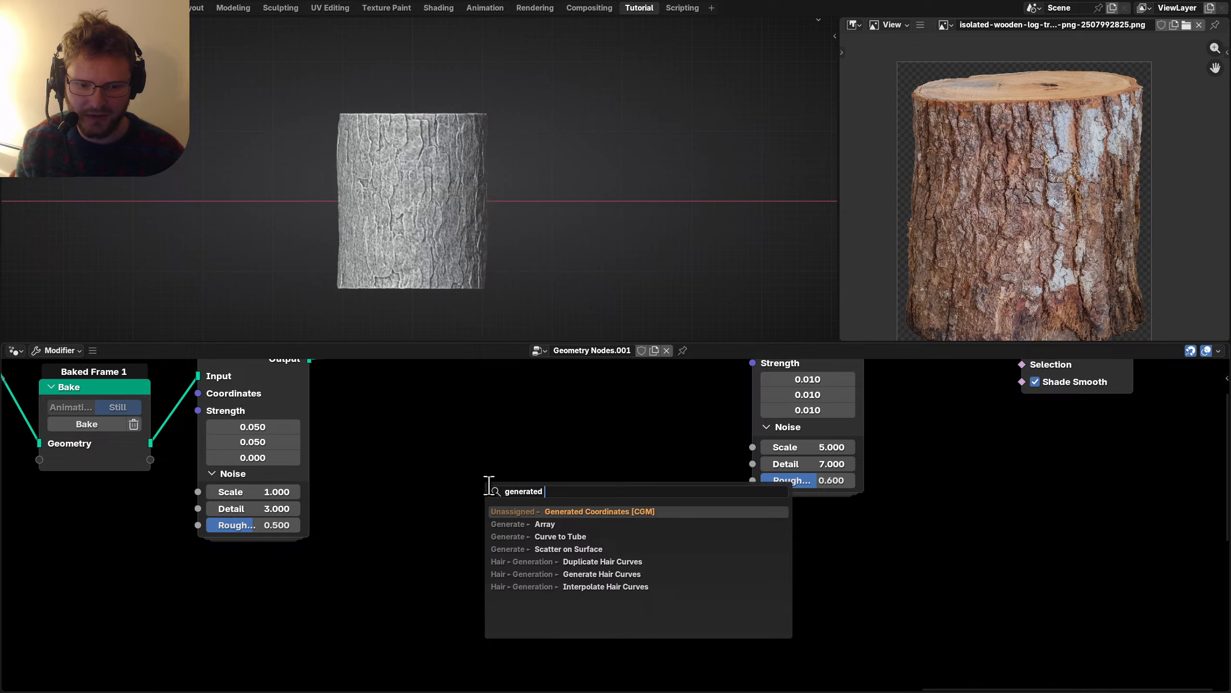
key(Return)
click(362, 594)
middle_drag(412, 617, 433, 573)
ctrl+shift+click(433, 573)
drag(492, 477, 786, 577)
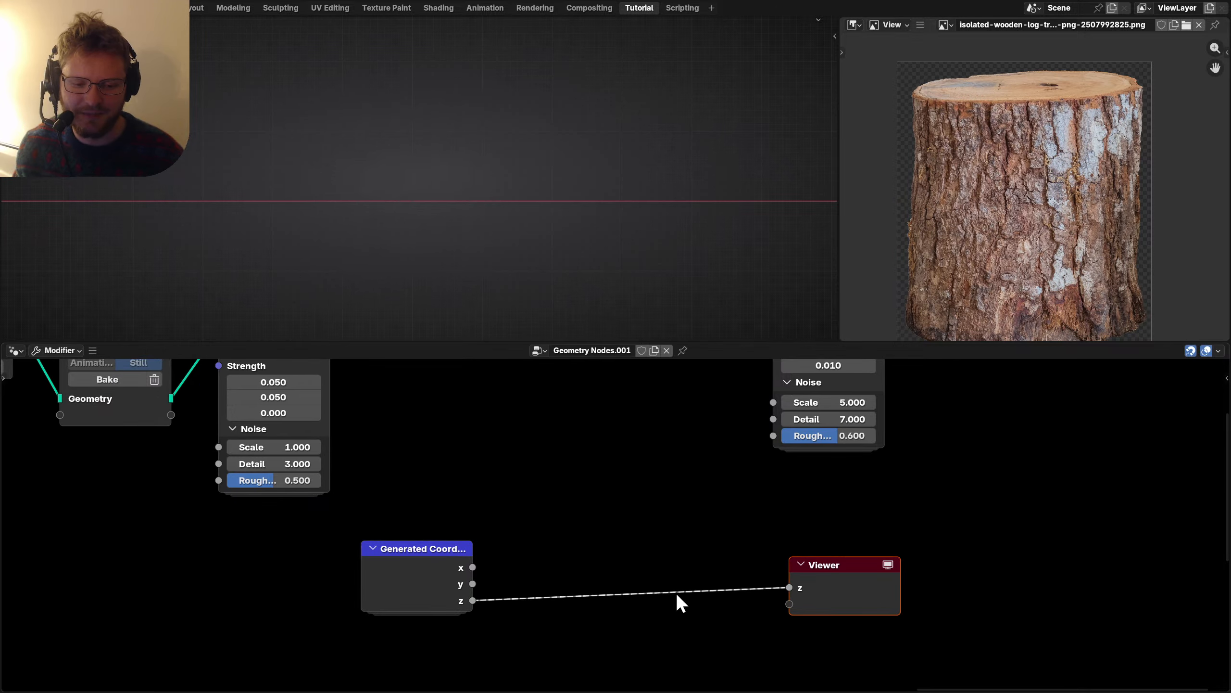
Insert a Float Curve between the z output and the Viewer, shaped into a dome.
drag(474, 602, 589, 501)
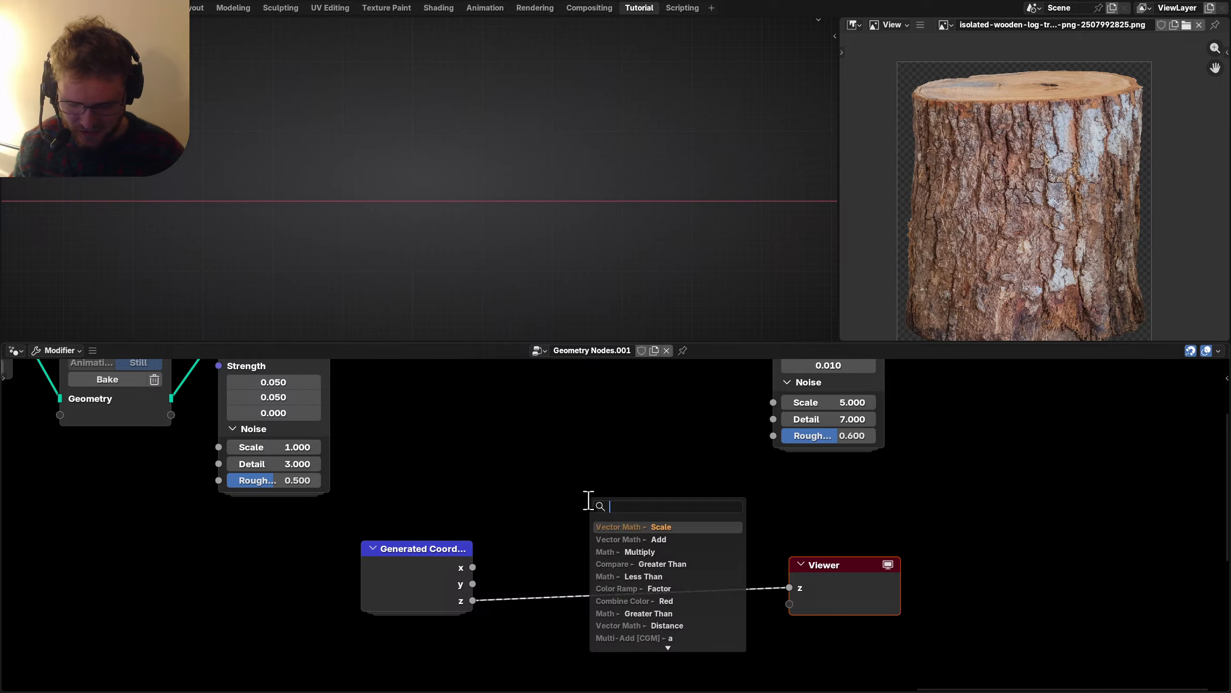
text(float c)
key(Return)
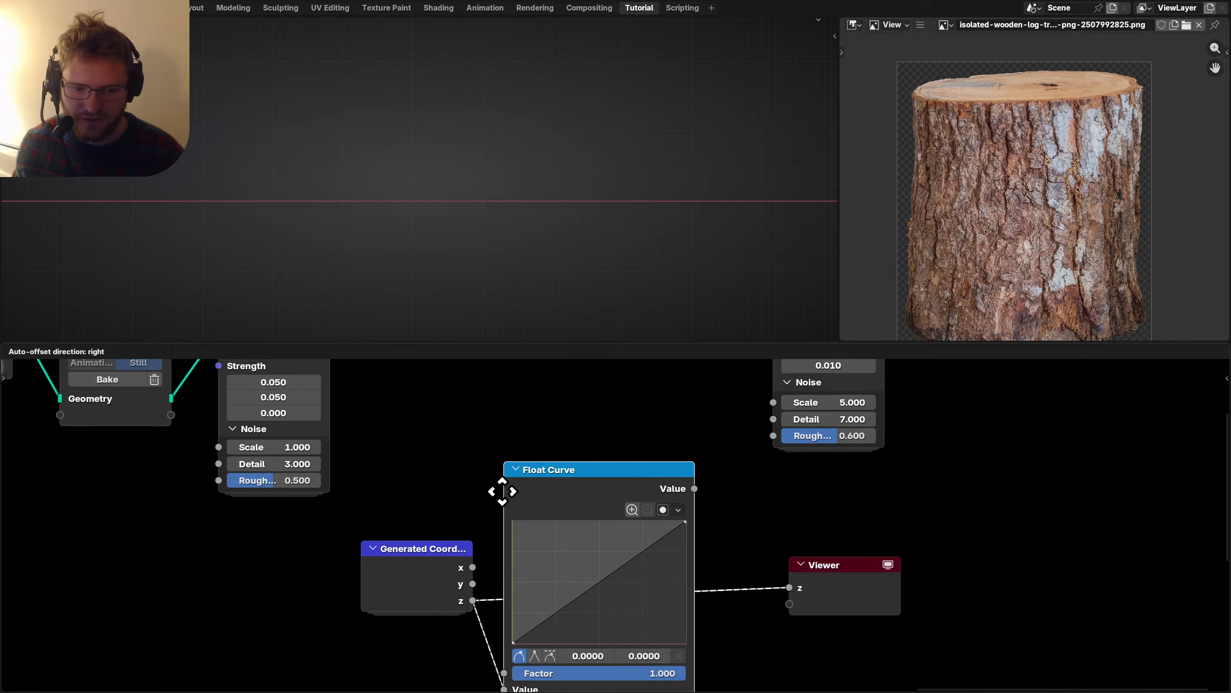
click(503, 492)
scroll(625, 577, down, 3)
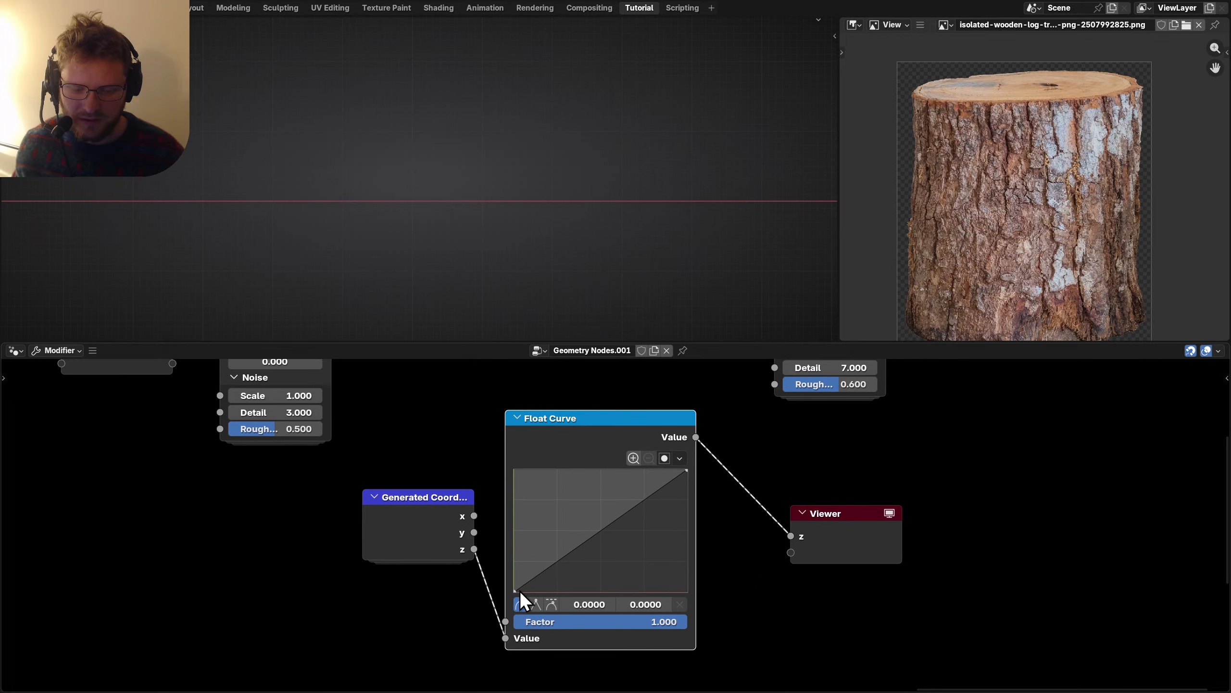
drag(515, 581, 515, 591)
drag(684, 471, 599, 469)
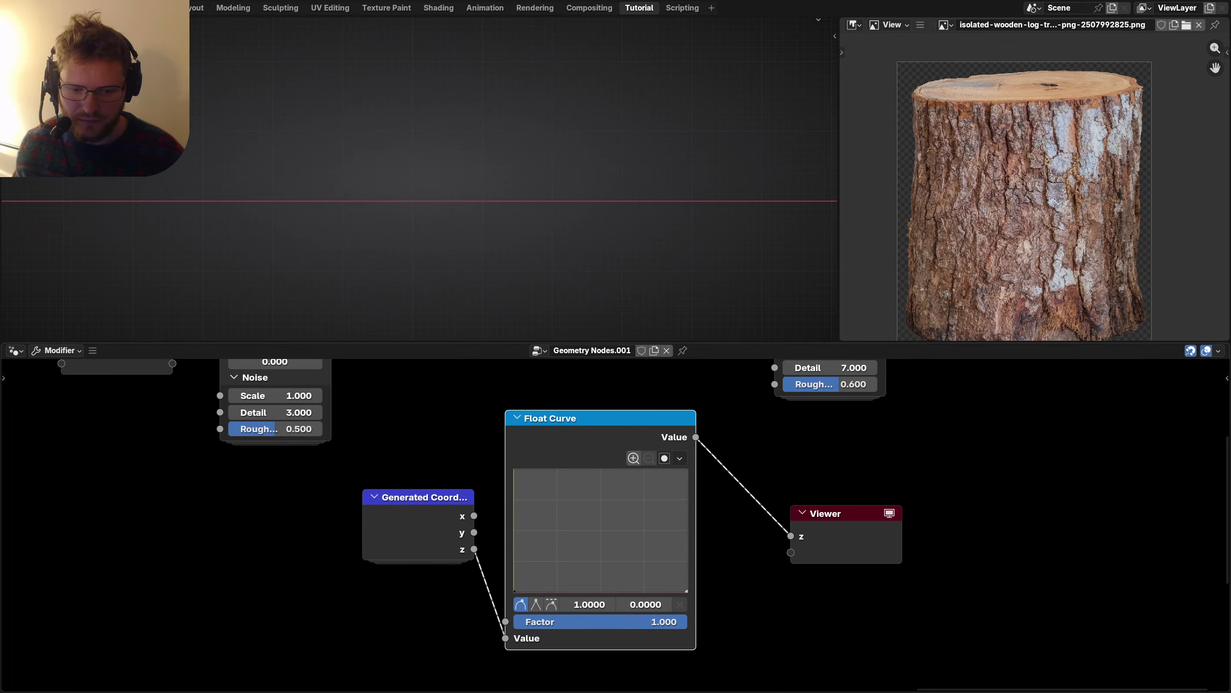
ctrl+click(686, 591)
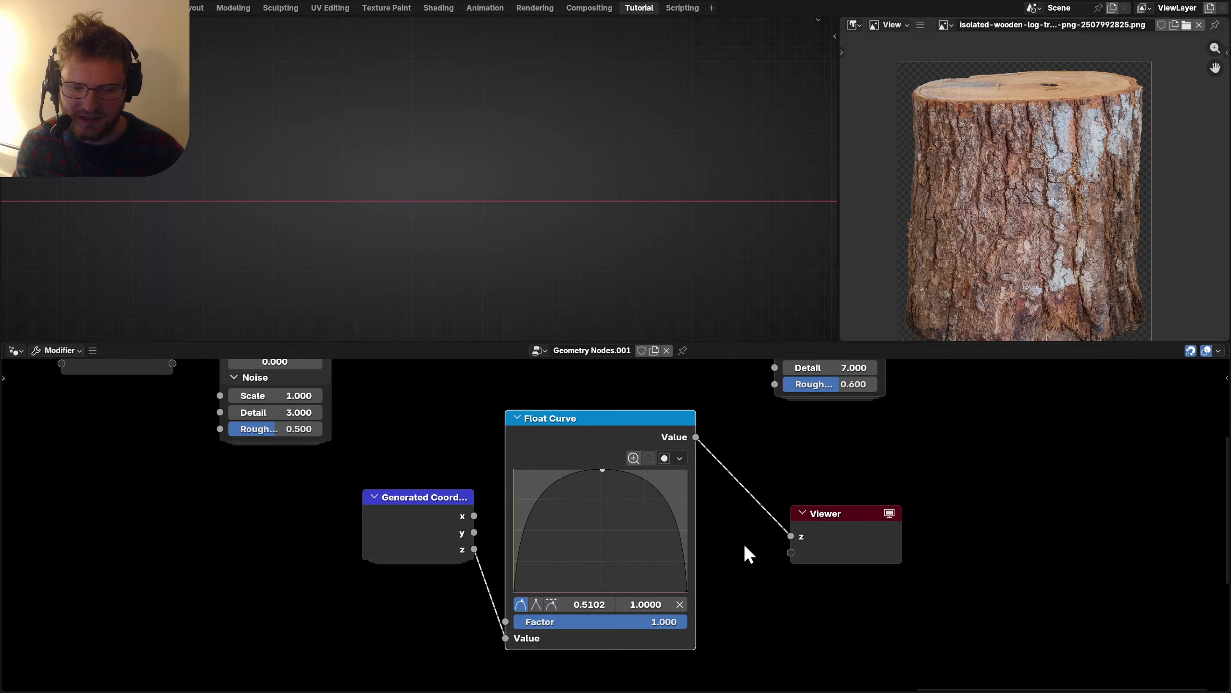
scroll(743, 542, down, 3)
middle_drag(550, 459, 562, 499)
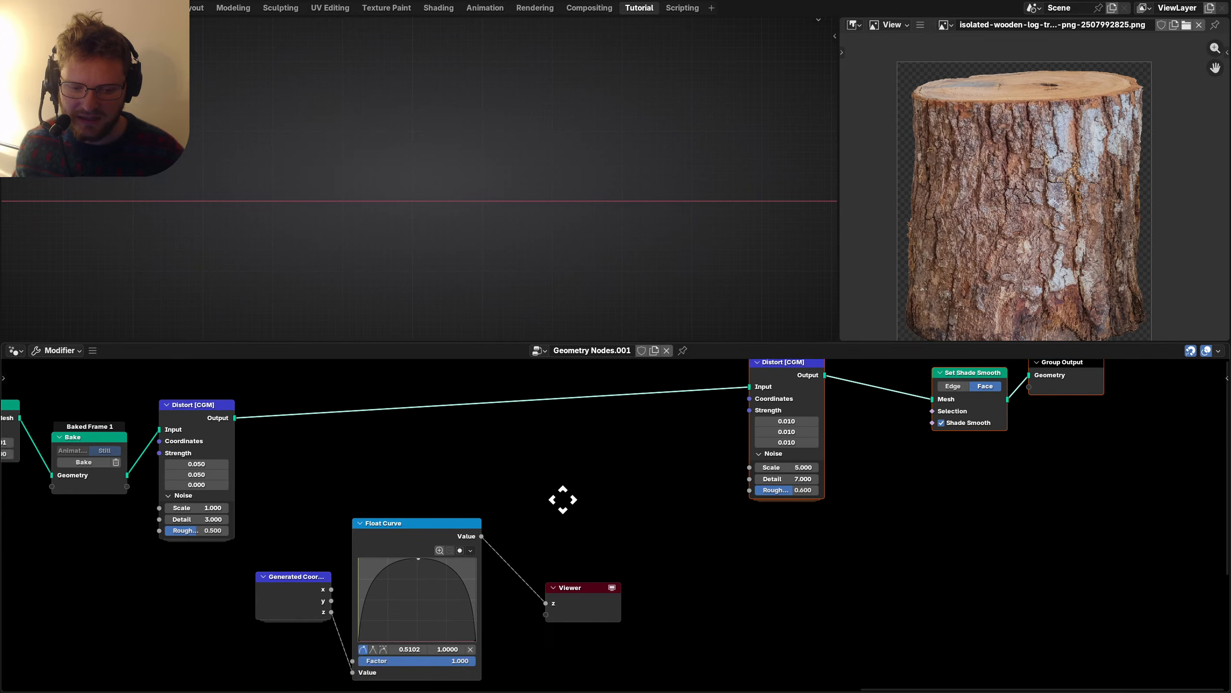
scroll(693, 647, up, 2)
Delete the Viewer and route the Float Curve through a Multiply node into the second Distort's Strength.
click(606, 580)
key(x)
shift+scroll(787, 504, up, 5)
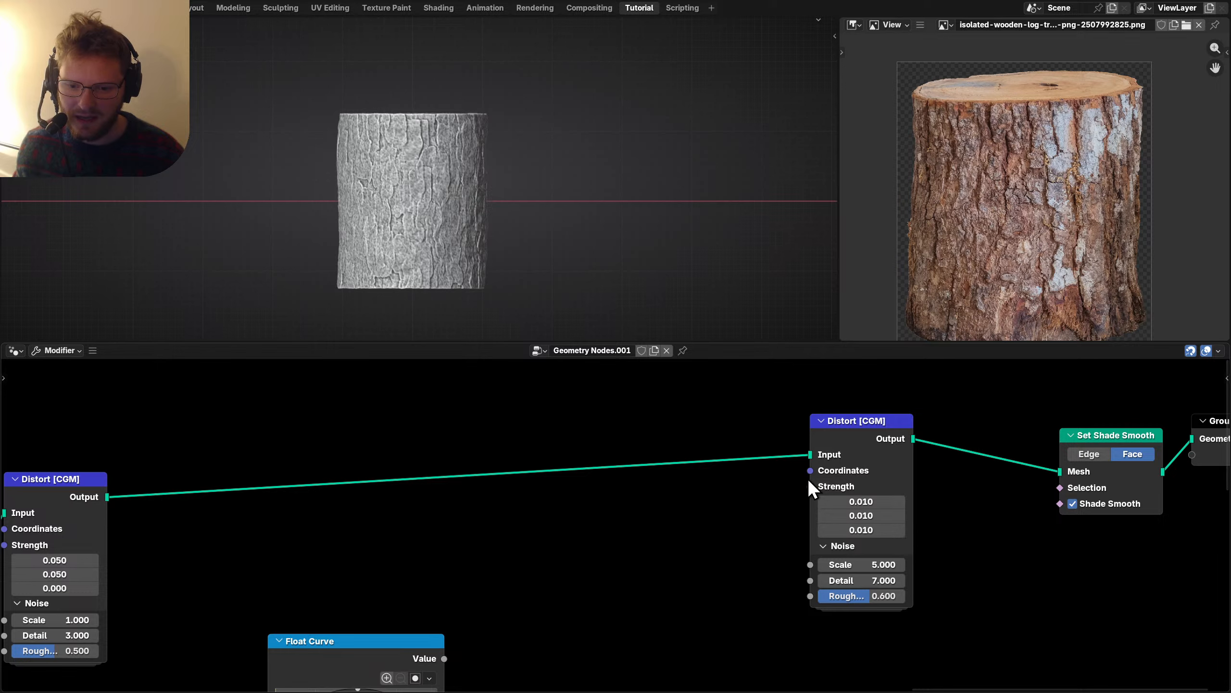
drag(811, 485, 514, 514)
shift+scroll(451, 539, down, 3)
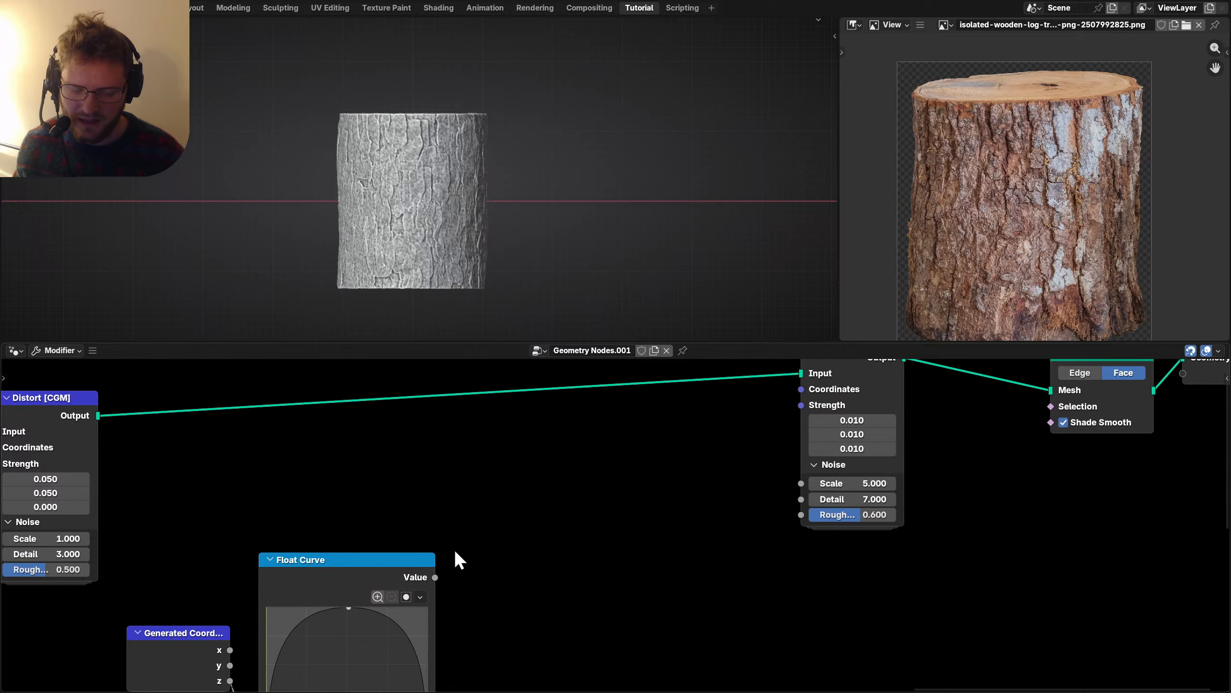
drag(436, 577, 526, 543)
text(mul)
key(Return)
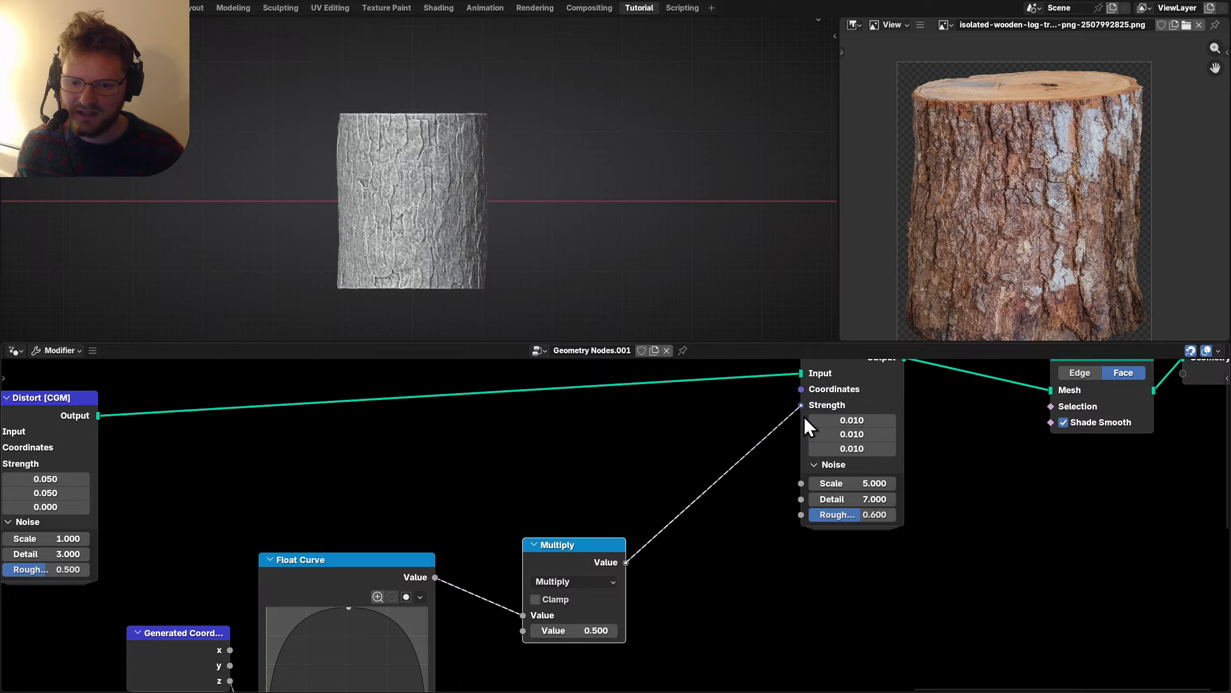
drag(807, 427, 805, 423)
Set the Multiply factor to 0.01 and save the cabin file.
click(572, 631)
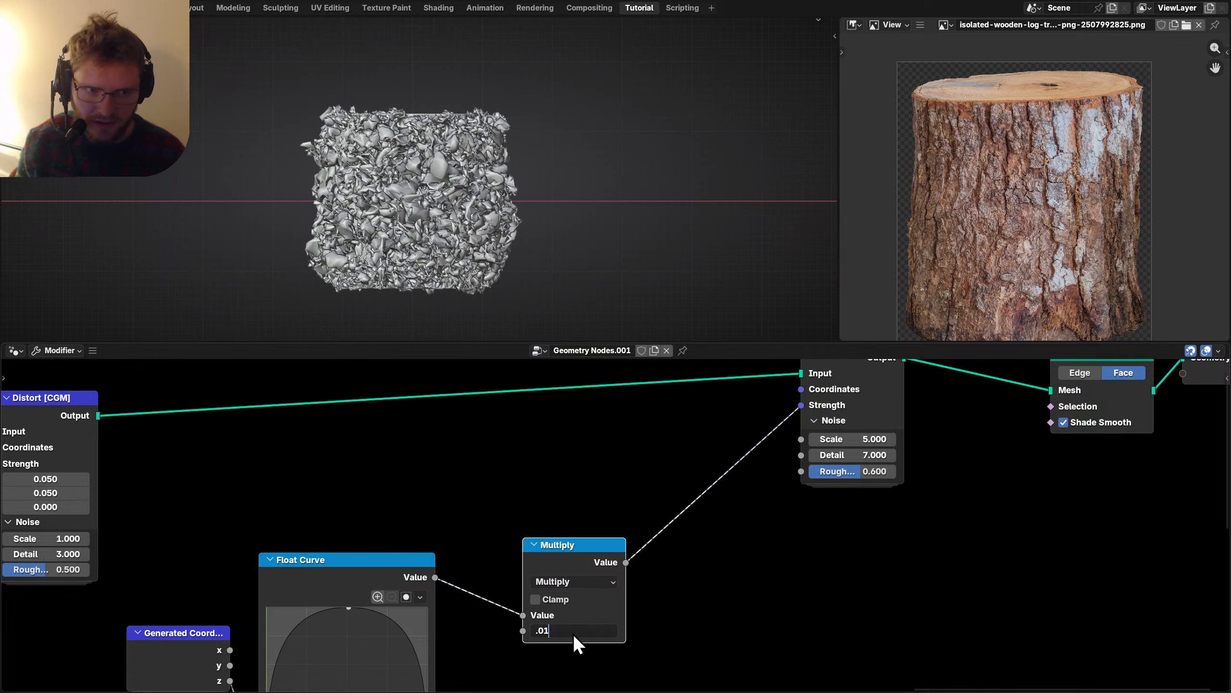
text(.01)
key(Return)
middle_drag(354, 145, 647, 416)
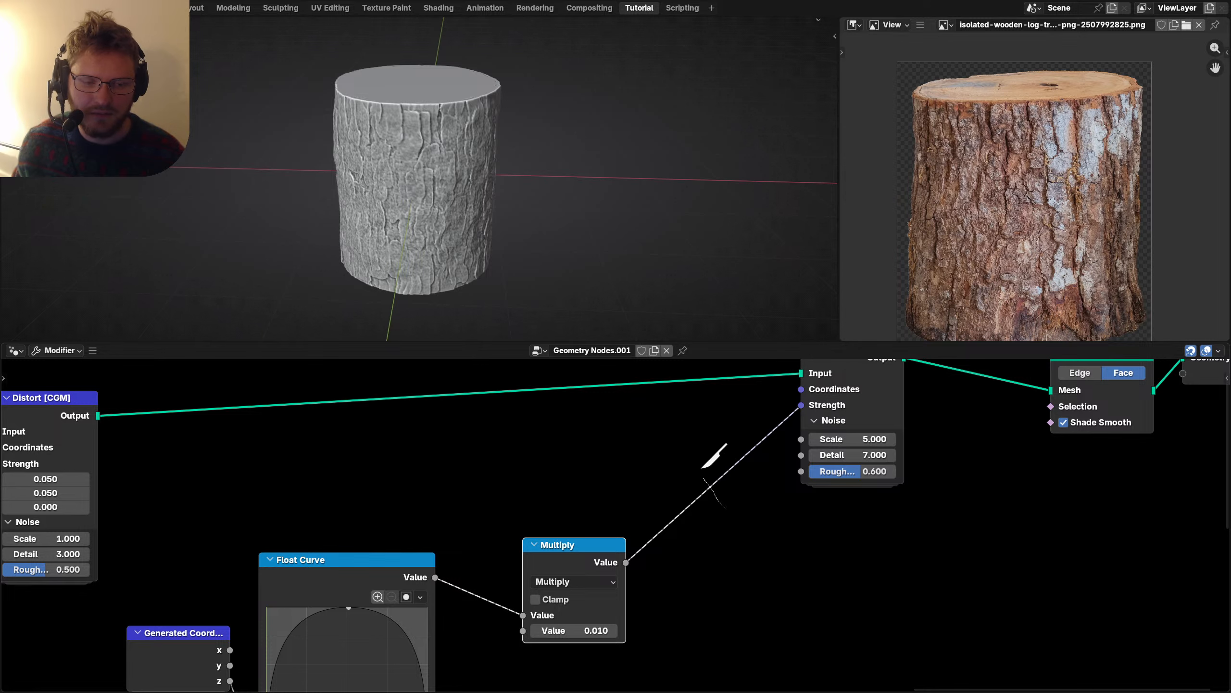
ctrl+right_drag(706, 473, 704, 478)
key(ctrl+z)
scroll(591, 507, down, 5)
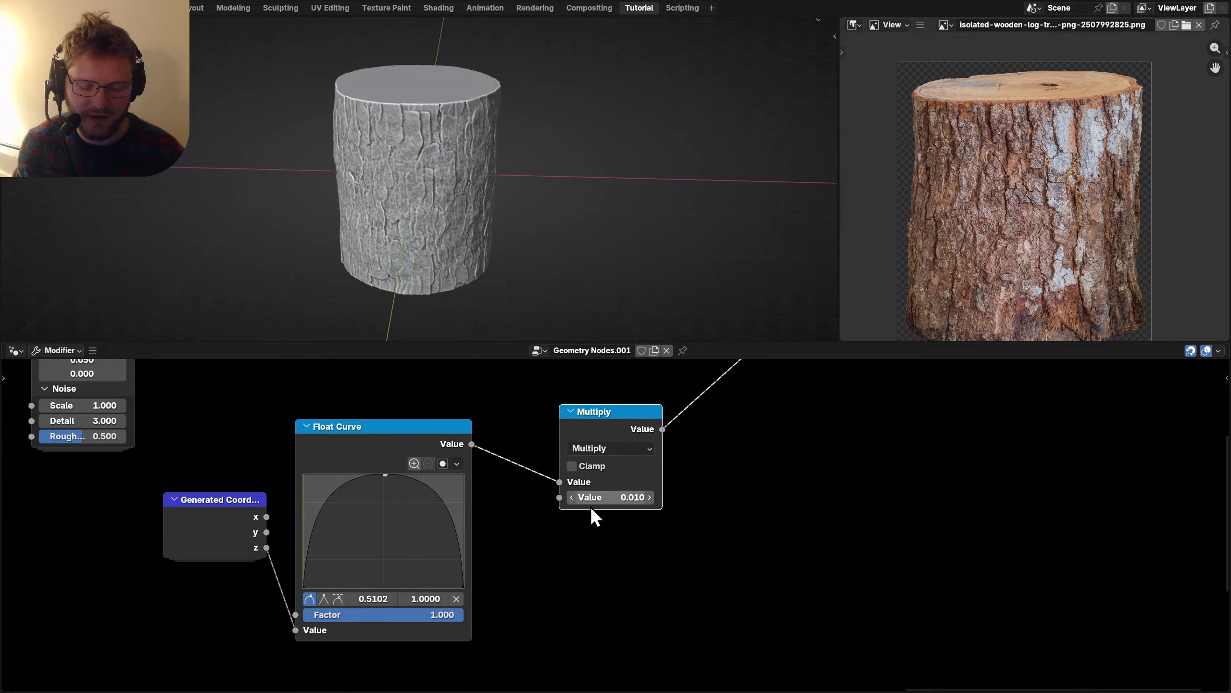
key(ctrl+s)
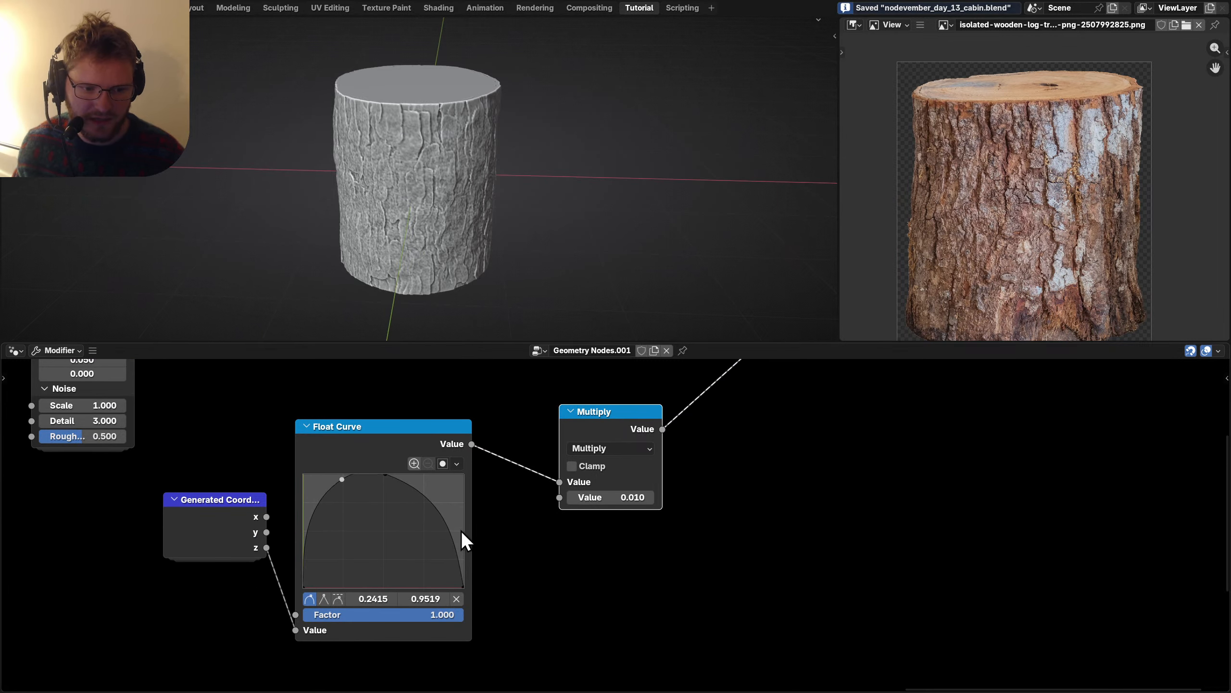
Nudge a Float Curve point to flatten the dome's top, then inspect the barked log.
drag(426, 475, 428, 475)
middle_drag(402, 169, 453, 135)
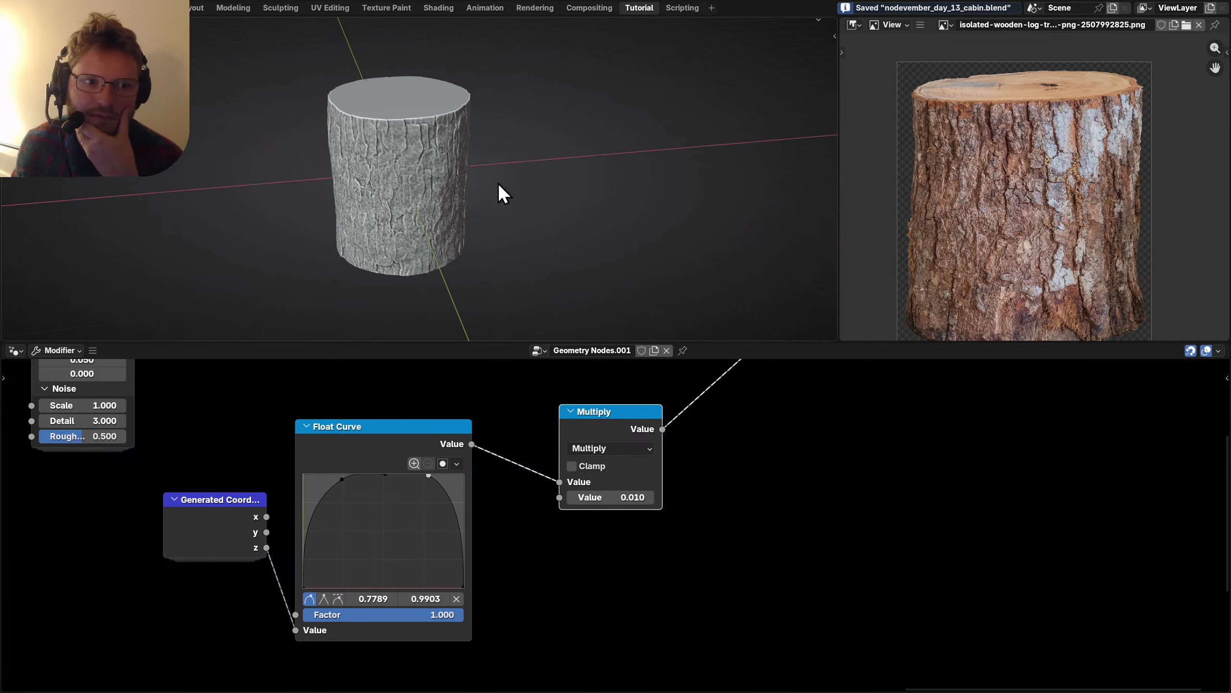
scroll(1013, 146, up, 2)
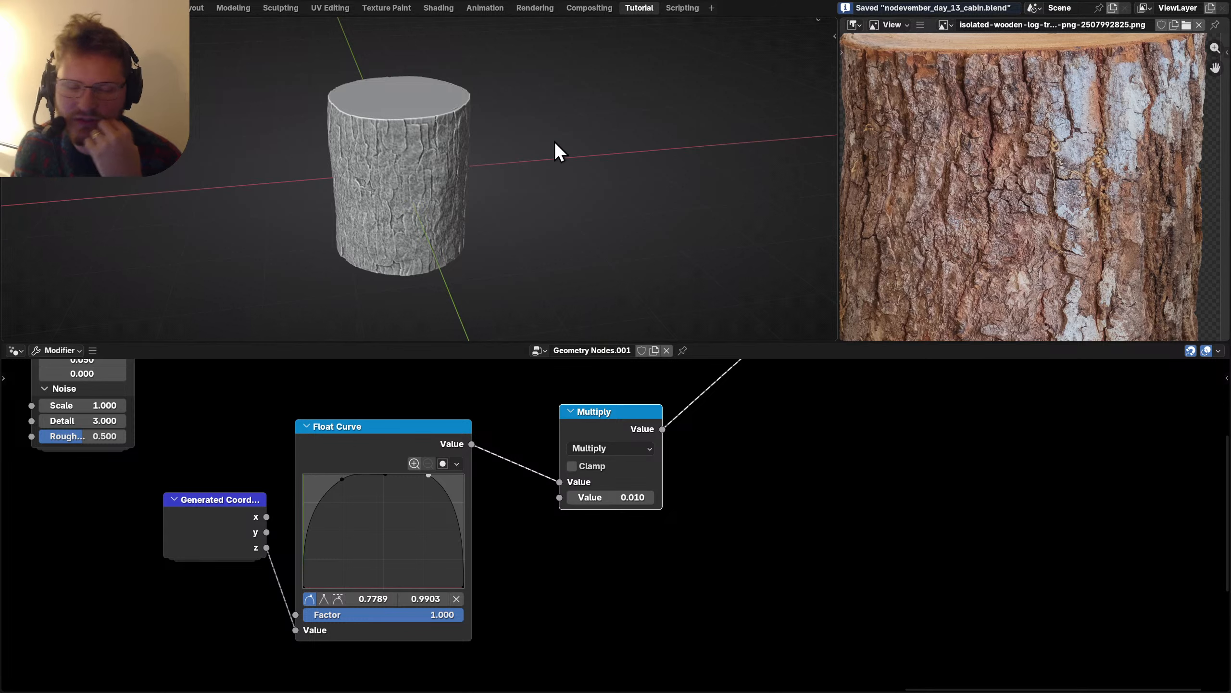
scroll(450, 177, up, 2)
scroll(607, 496, down, 3)
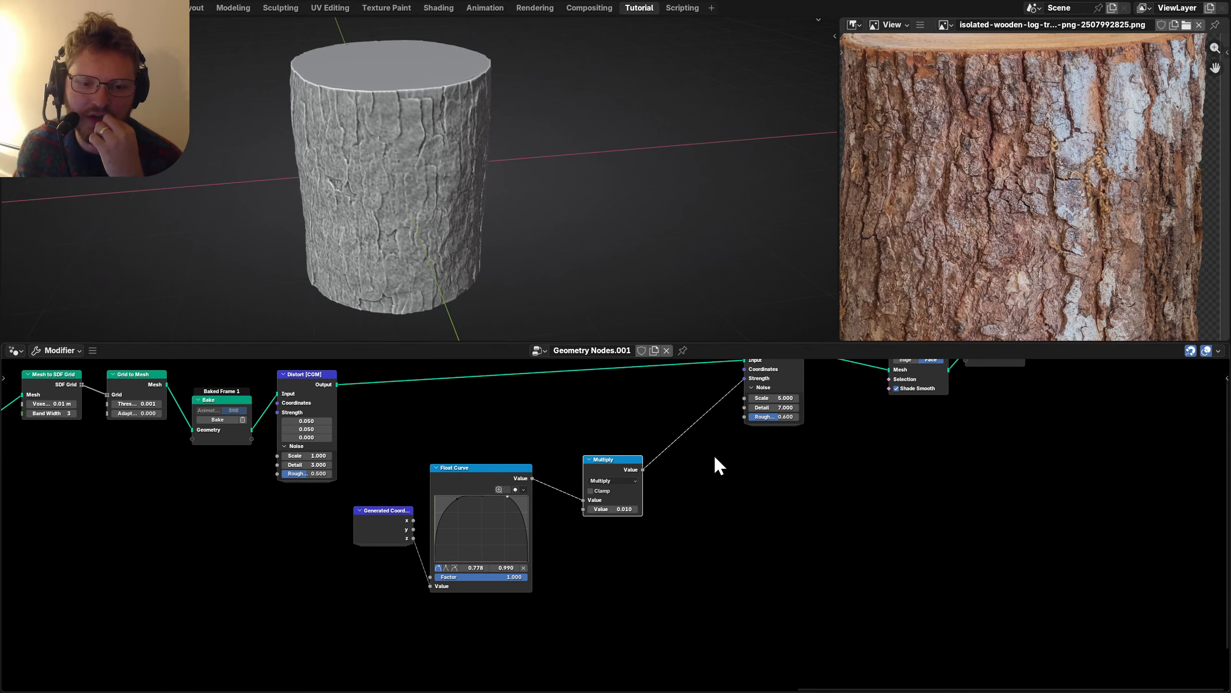
middle_drag(715, 457, 494, 523)
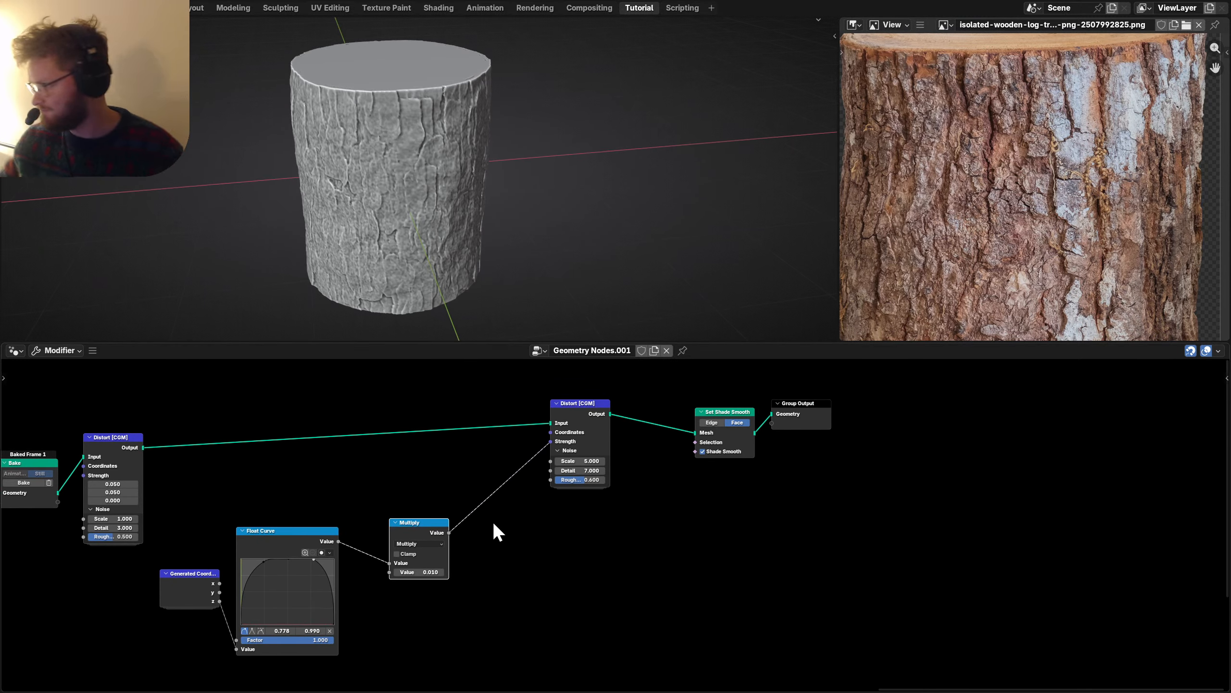
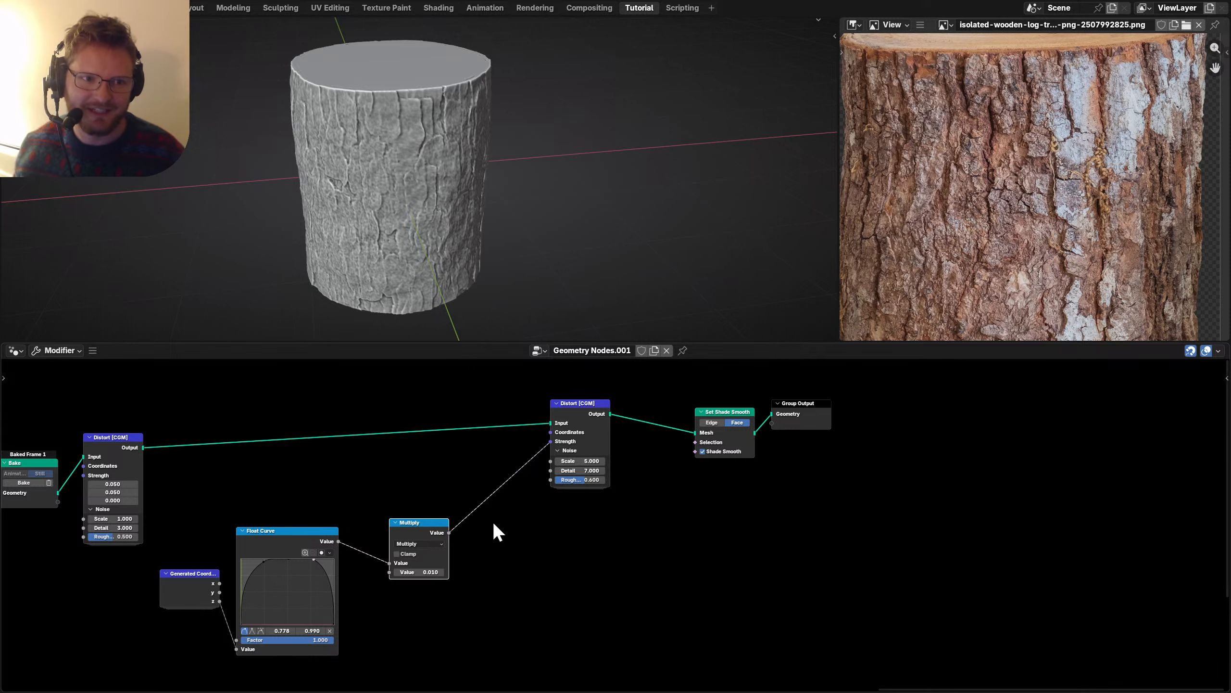
Shift the Group Output and Set Shade Smooth nodes right to free space at the tree's end.
middle_drag(734, 431, 621, 431)
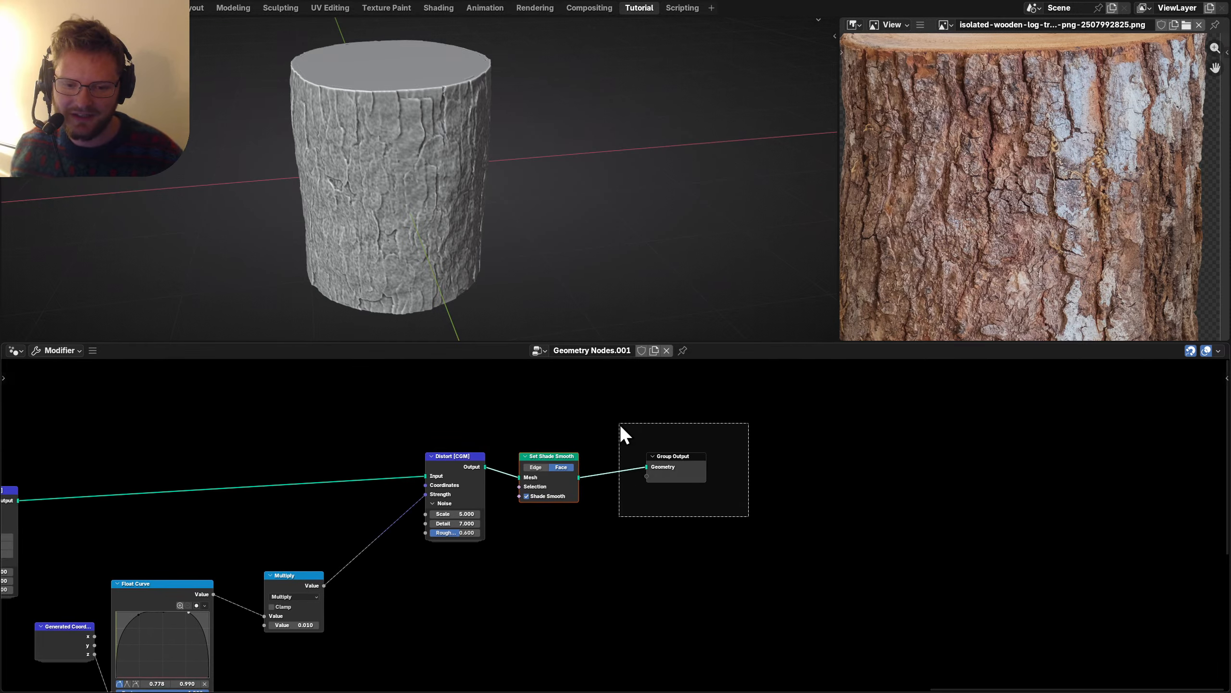
drag(638, 451, 692, 536)
scroll(678, 528, up, 1)
key(ctrl+s)
drag(533, 436, 844, 435)
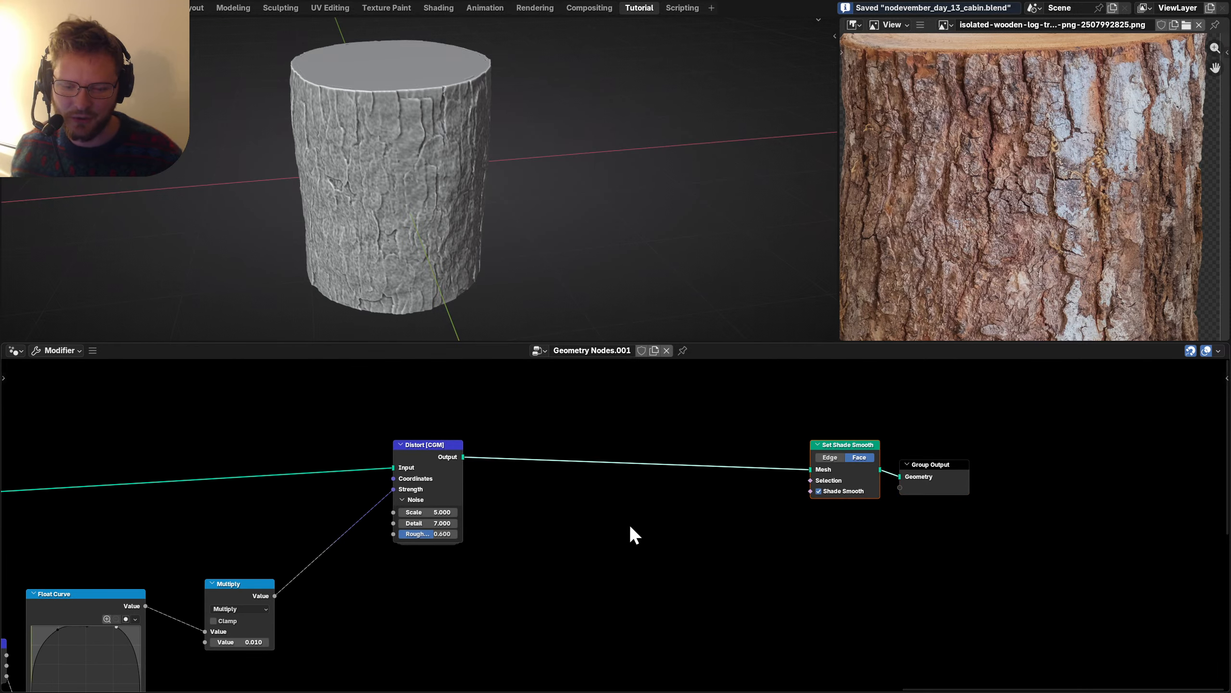
Add a Voronoi Texture node through the 'voro' node search.
key(shift+a)
mouse_move(579, 510)
text(voro)
key(Return)
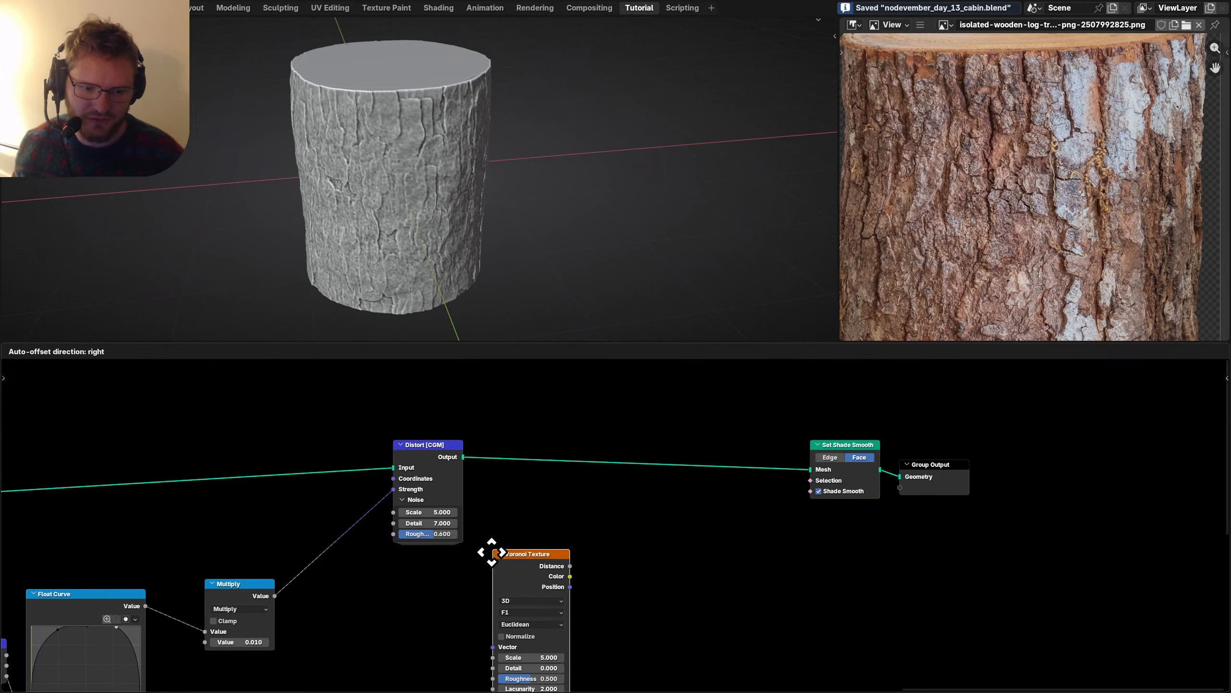
Place the Voronoi Texture below Distort and preview it on the log.
click(425, 581)
ctrl+shift+click(418, 450)
ctrl+shift+click(460, 593)
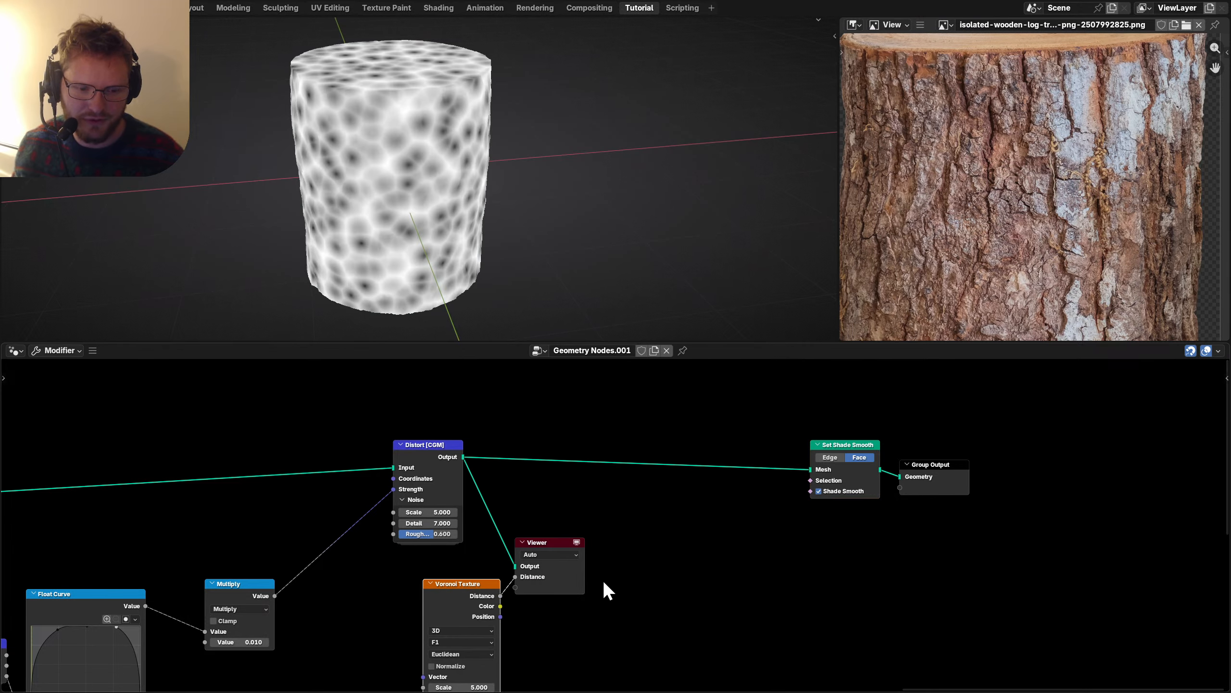
middle_drag(602, 579, 573, 484)
drag(559, 543, 529, 500)
scroll(480, 540, up, 5)
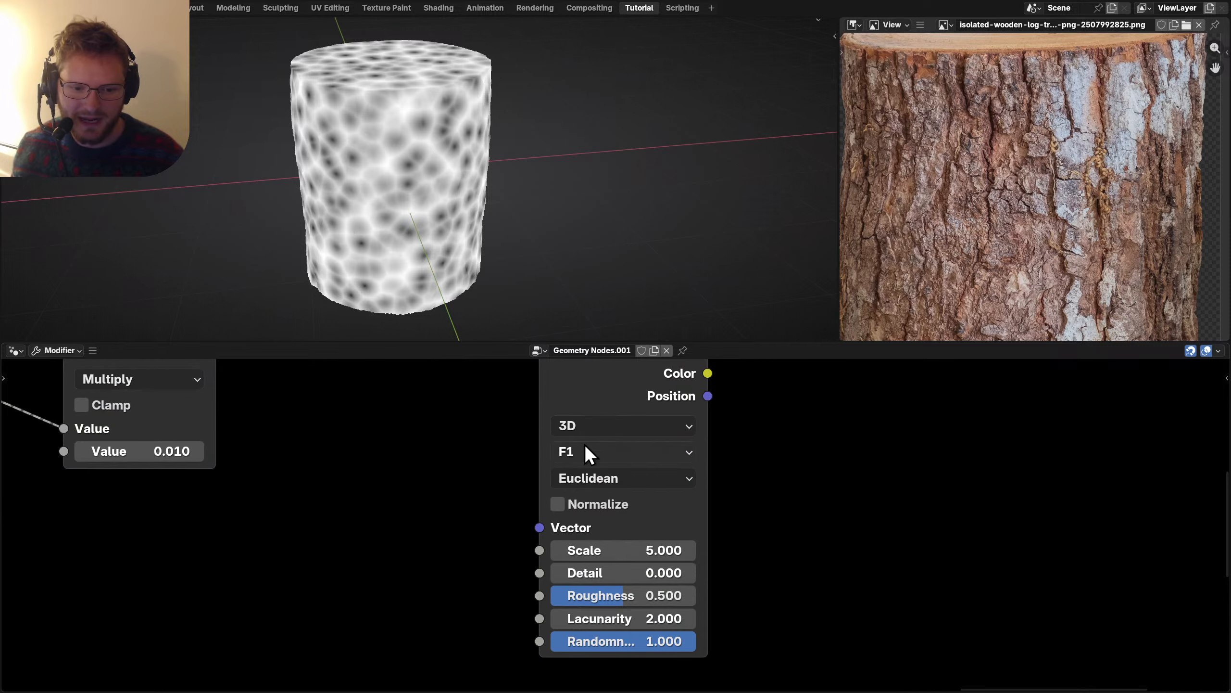
Keep the Voronoi in 3D Euclidean and switch its output to Distance to Edge.
click(579, 427)
click(589, 524)
click(609, 478)
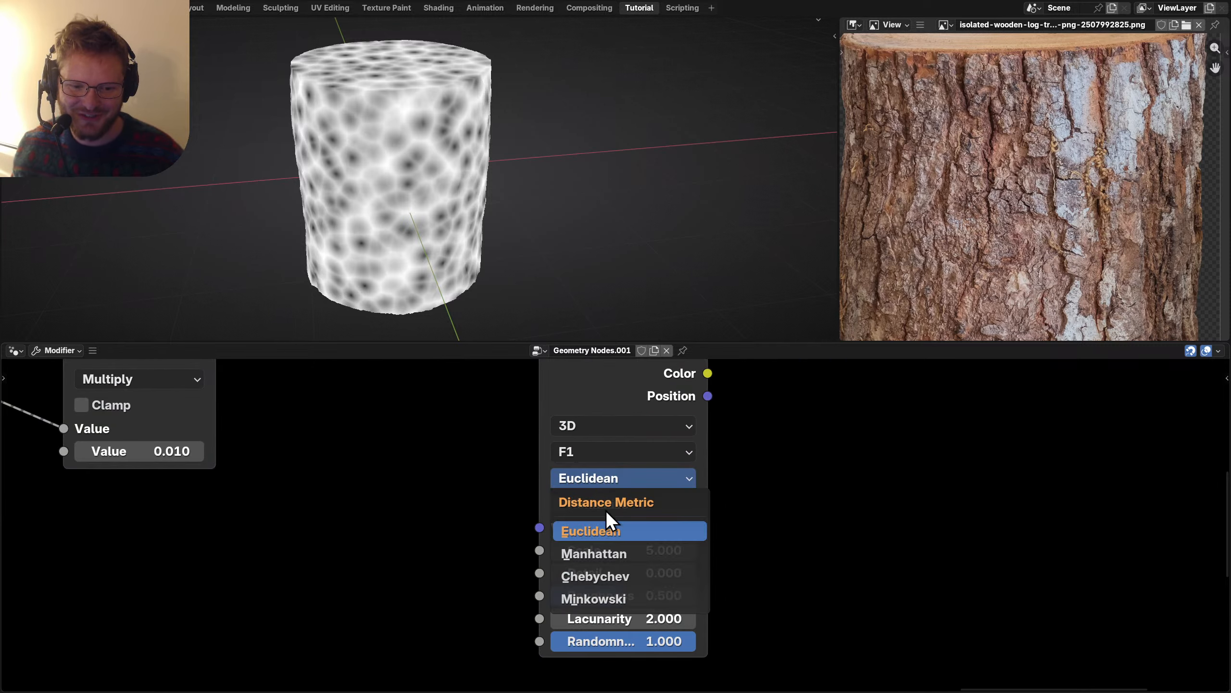
click(604, 528)
click(572, 450)
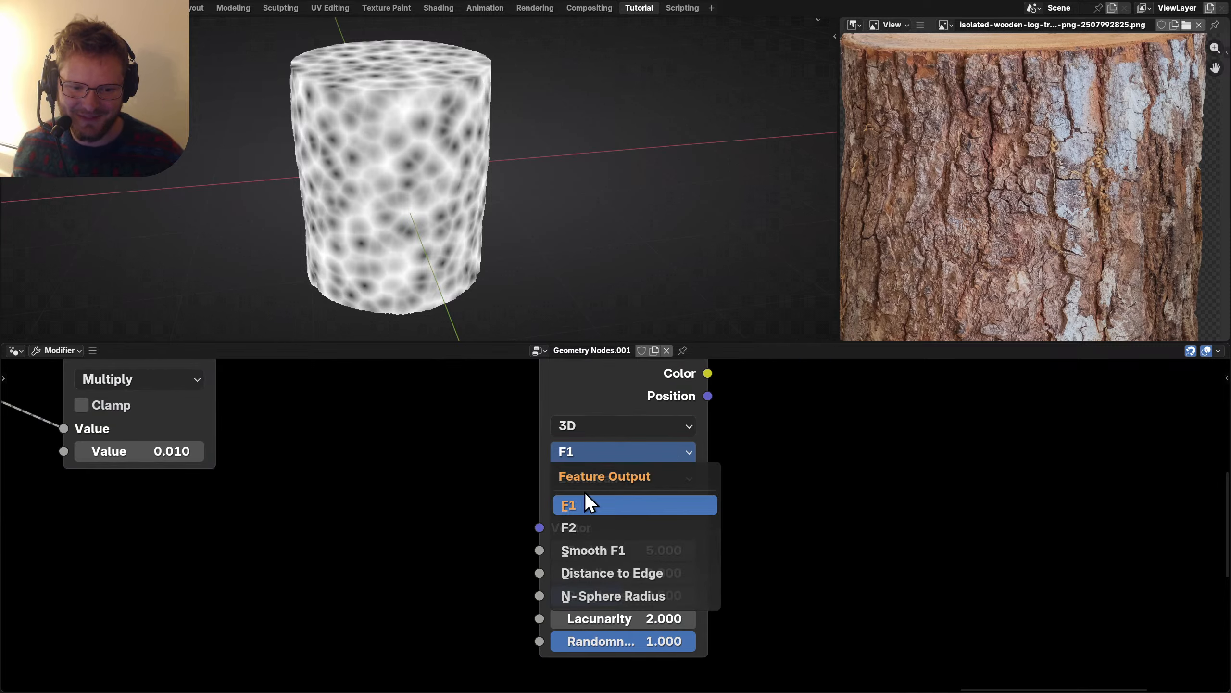
click(620, 574)
Set Voronoi Detail to 1, Roughness to 0.606 and Scale to 7.
scroll(404, 155, up, 4)
drag(626, 501, 784, 510)
drag(612, 525, 626, 525)
click(651, 478)
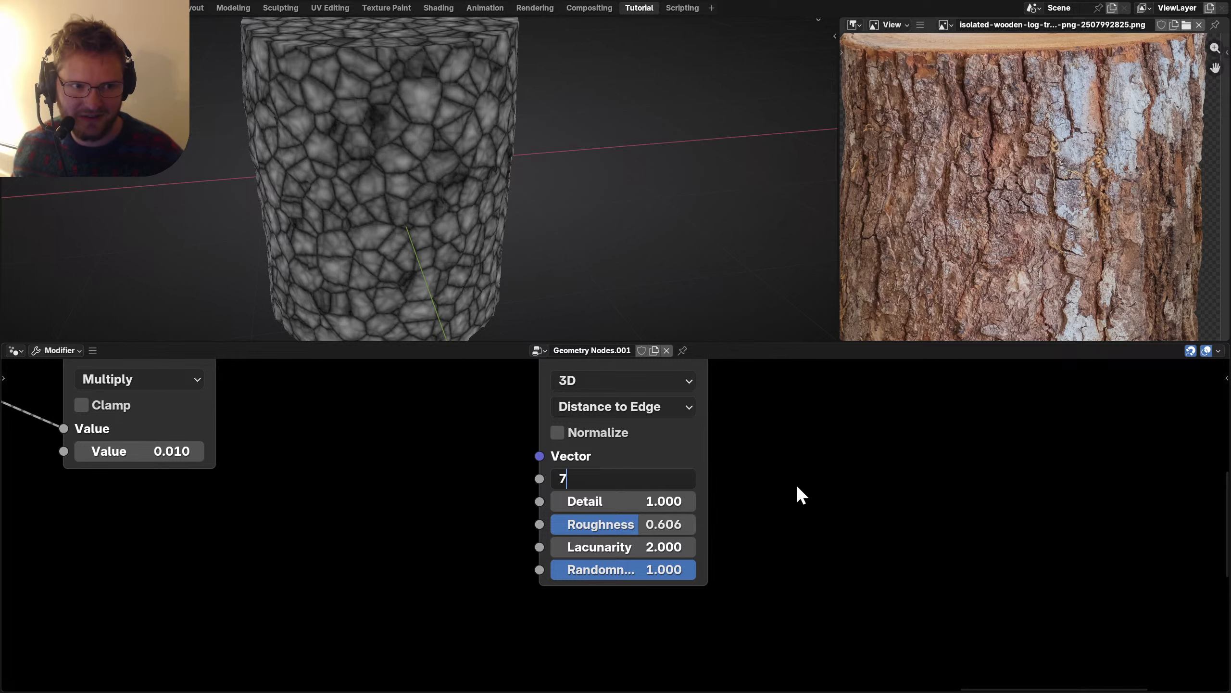
text(7)
key(Return)
Orbit the log to inspect the cracks and move the Voronoi node lower.
middle_drag(467, 218, 489, 204)
scroll(518, 492, down, 3)
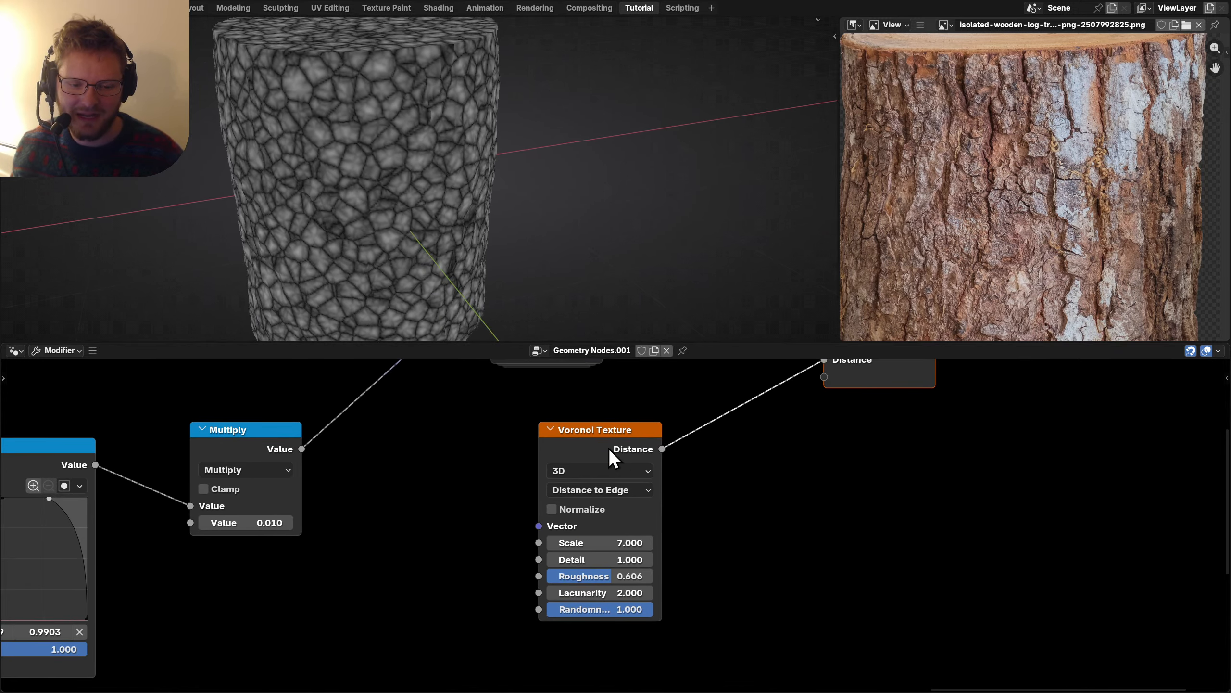
drag(608, 448, 606, 530)
middle_drag(597, 565, 627, 478)
scroll(498, 539, down, 2)
Add a Position node, connect it to the Voronoi Vector input, and tuck it lower left.
key(shift+a)
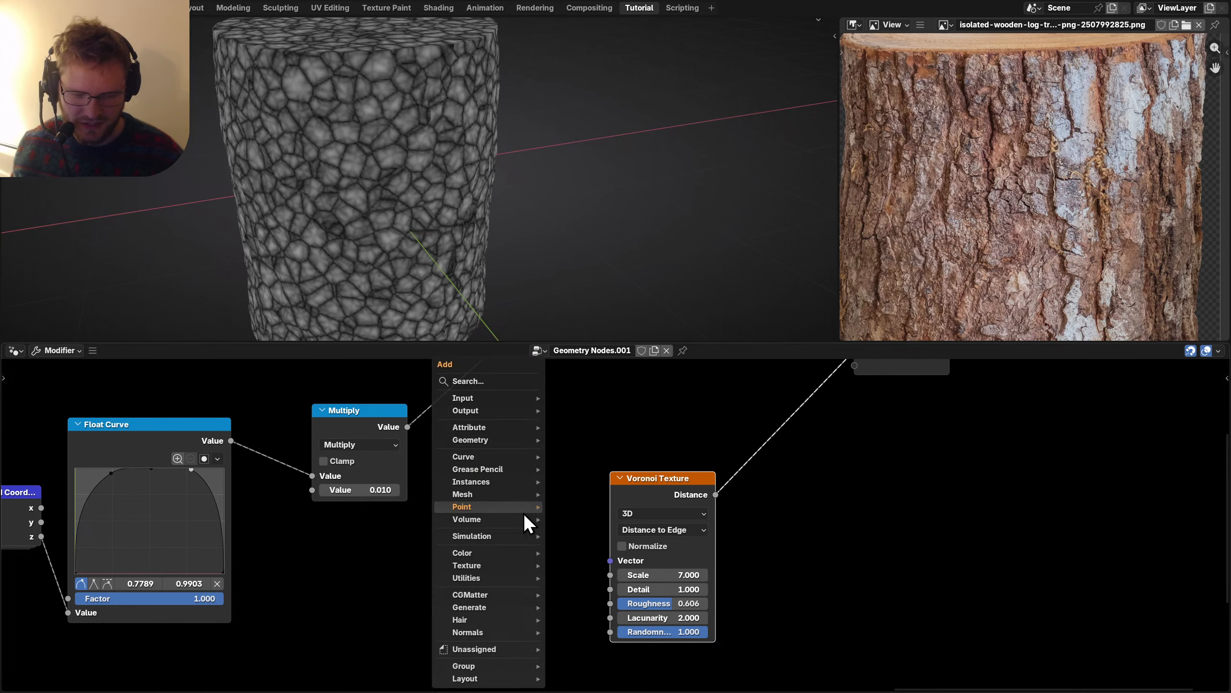
mouse_move(524, 513)
click(591, 564)
click(320, 562)
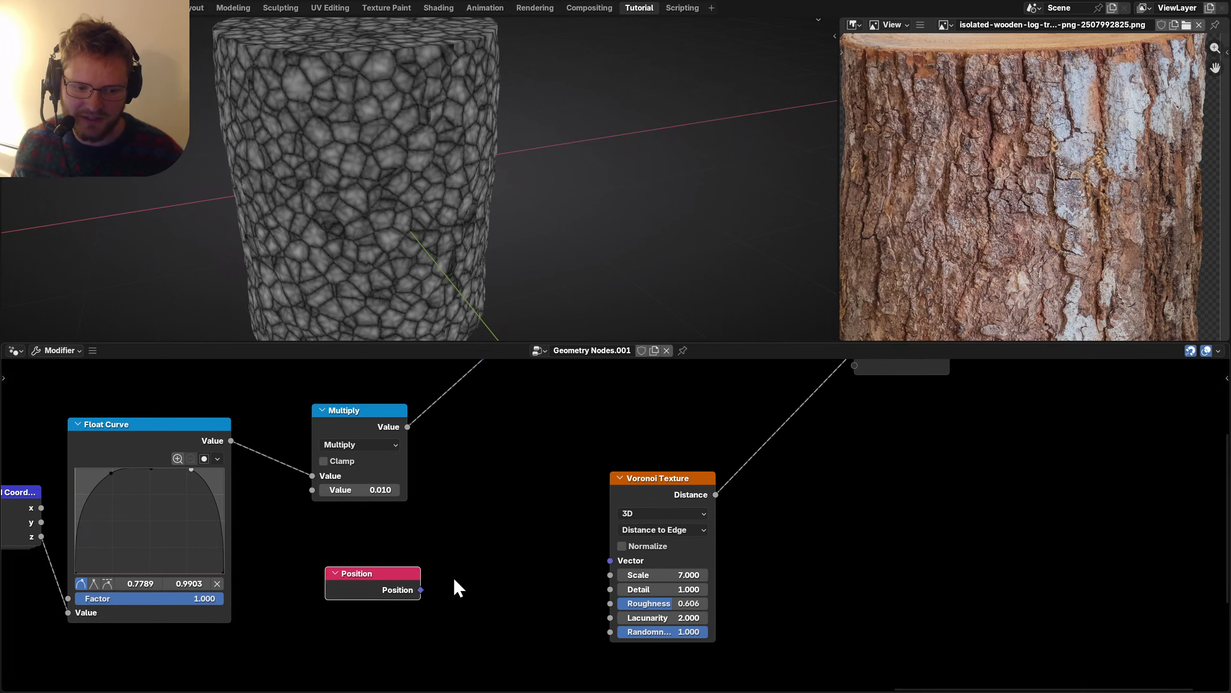
drag(418, 587, 611, 561)
middle_drag(520, 599, 598, 590)
drag(533, 503, 425, 544)
scroll(425, 544, up, 2)
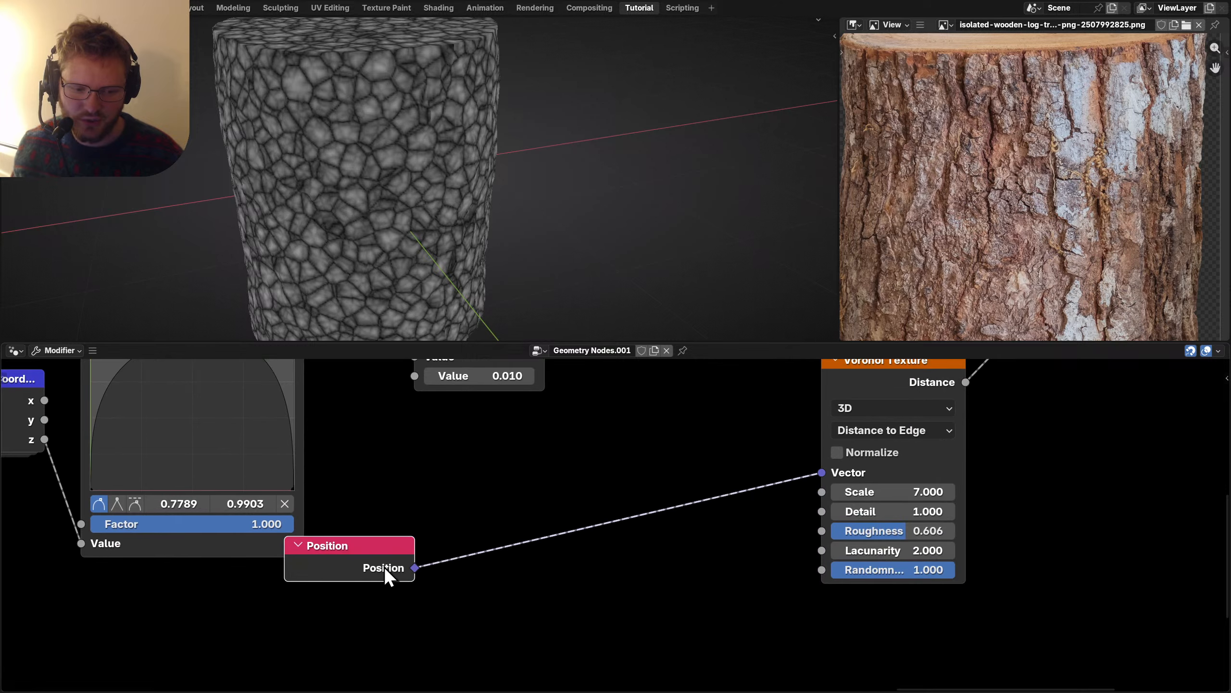
Add a Noise Texture node fed by Position.
drag(506, 598, 507, 598)
text(noise)
key(Return)
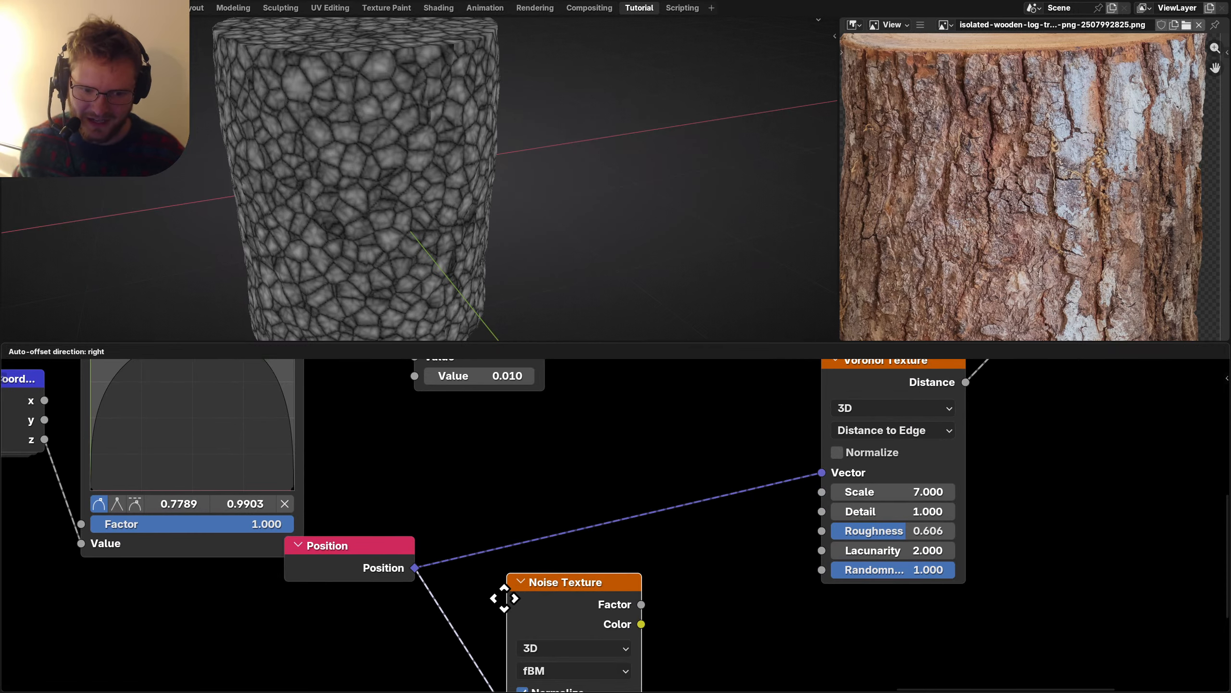
click(473, 605)
middle_drag(455, 571, 443, 520)
Insert a vector Add before the Voronoi Vector, disable Noise Normalize, and feed Noise Color into it.
key(shift+a)
text(add)
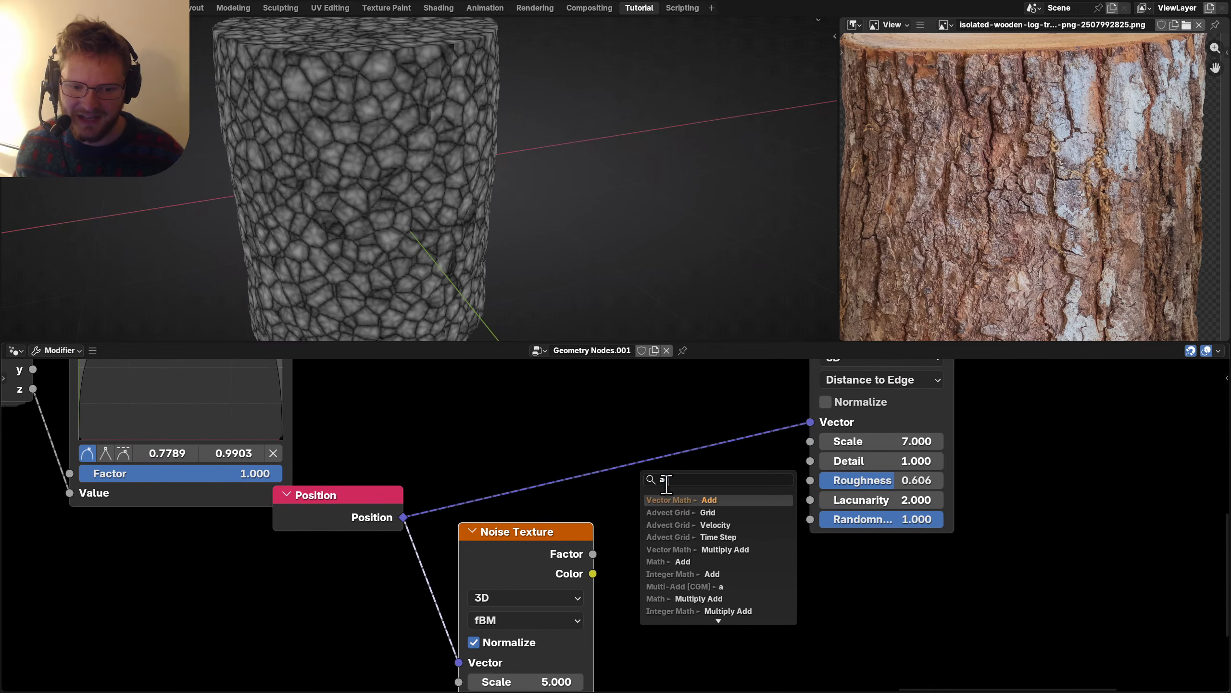
key(Return)
click(673, 454)
scroll(564, 528, down, 3)
click(493, 581)
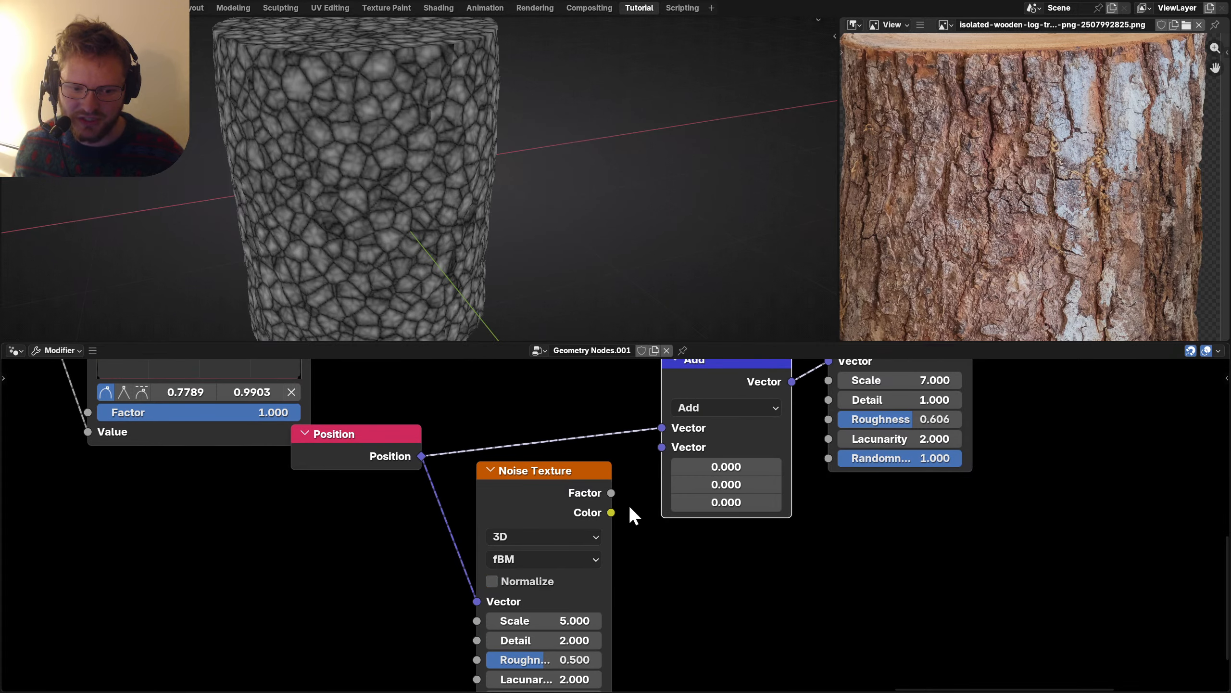
drag(612, 512, 661, 446)
Insert a vector Scale between Noise and Add, trying strengths 0.2 then 0.1.
key(g)
click(443, 612)
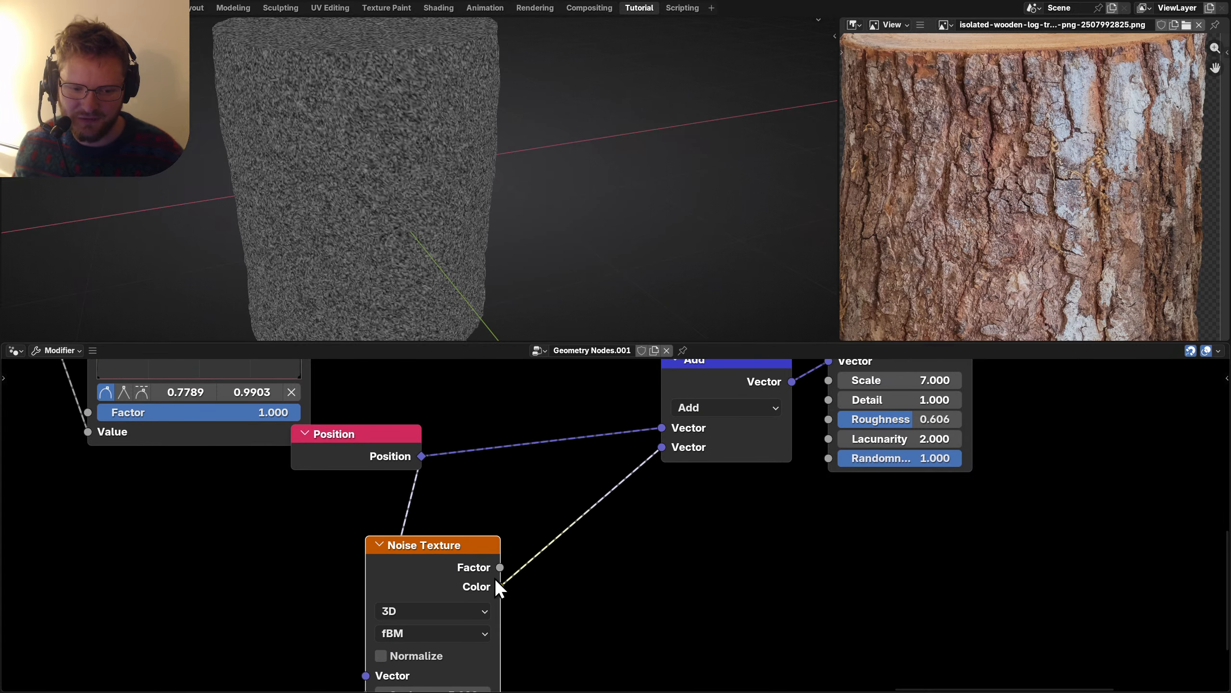
key(shift+a)
text(scale)
key(Return)
click(601, 544)
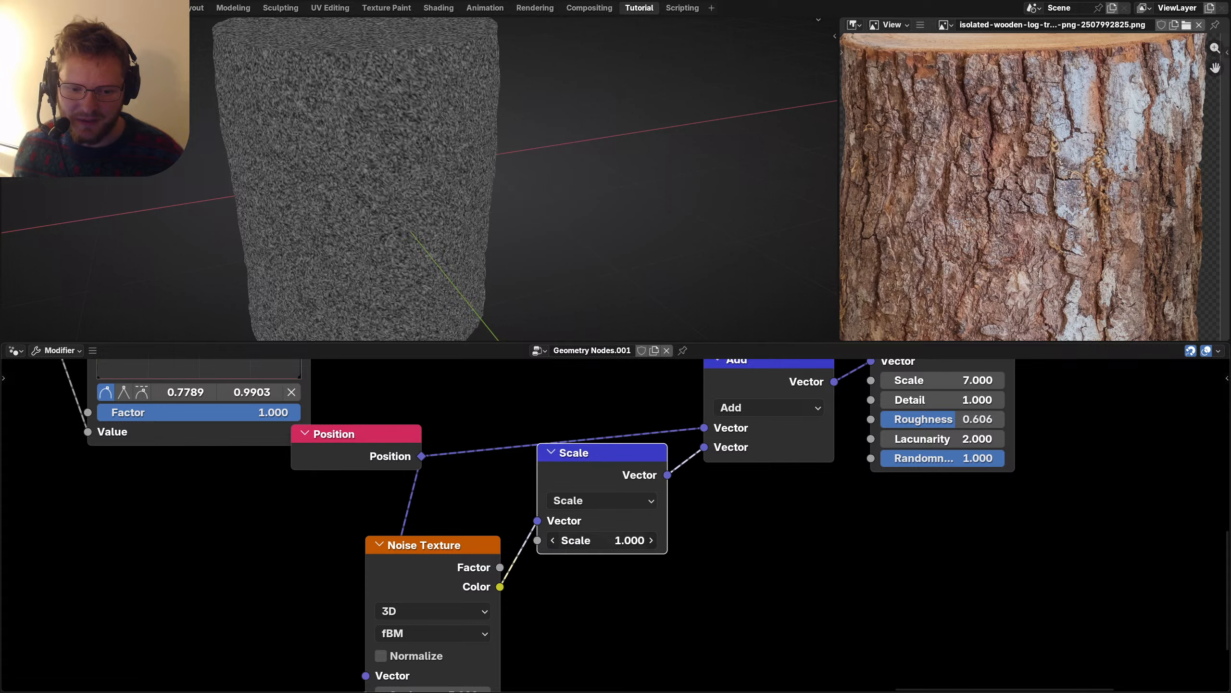
text(0.2)
key(Return)
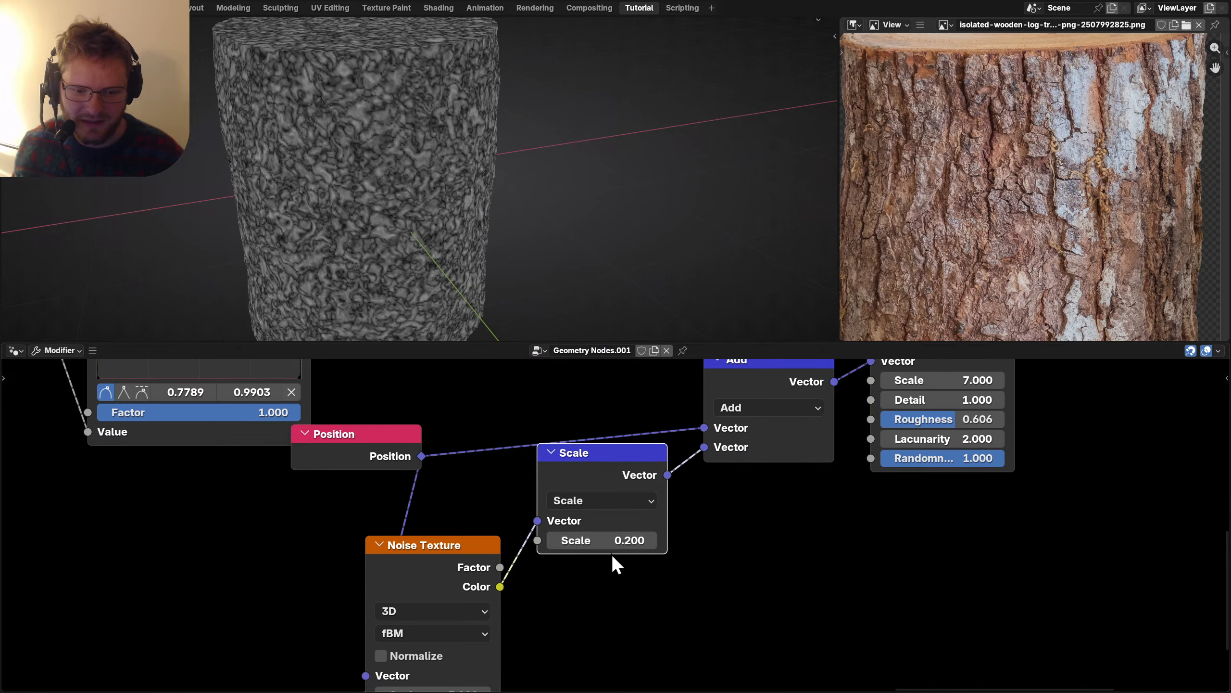
click(606, 541)
text(0.1)
key(Return)
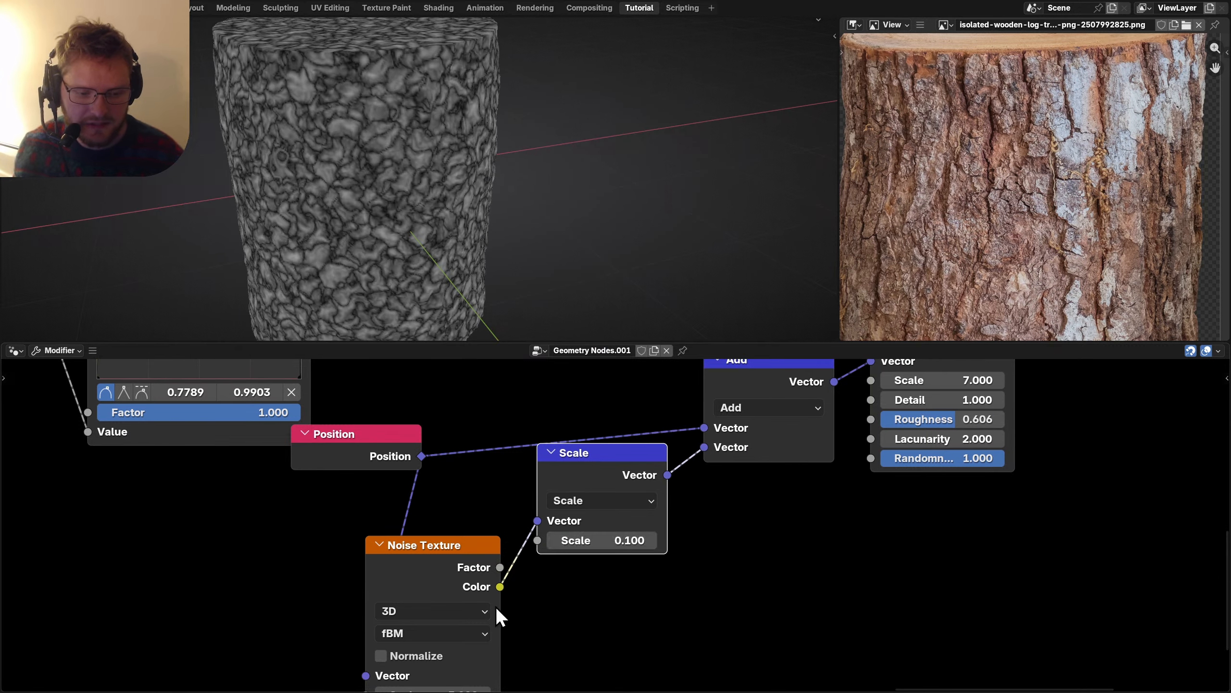
Set the Noise Detail to 6 and reduce the Scale strength to 0.05.
scroll(496, 607, down, 5)
click(507, 526)
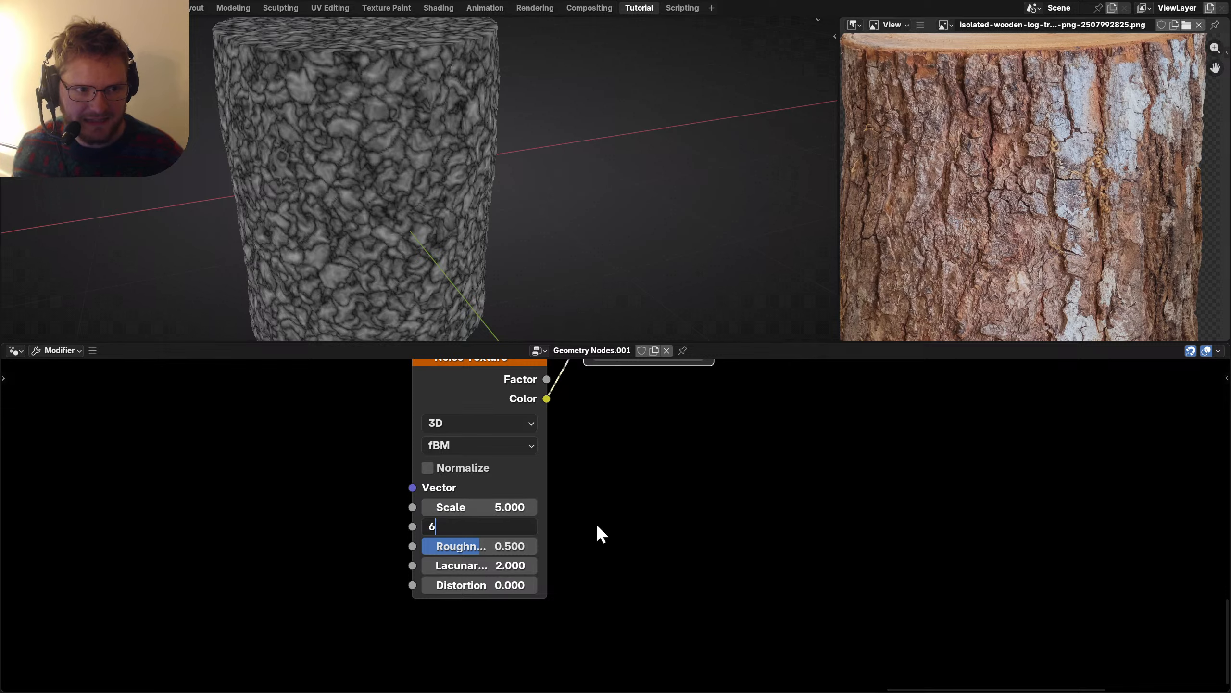
key(Return)
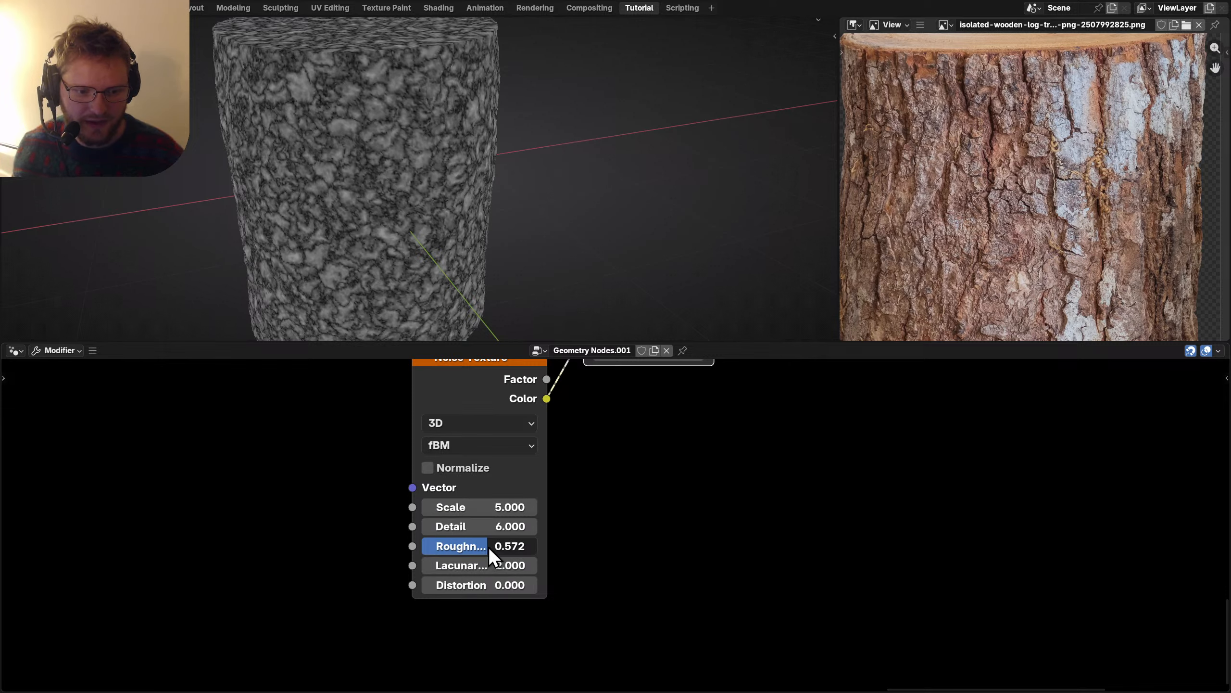
click(600, 489)
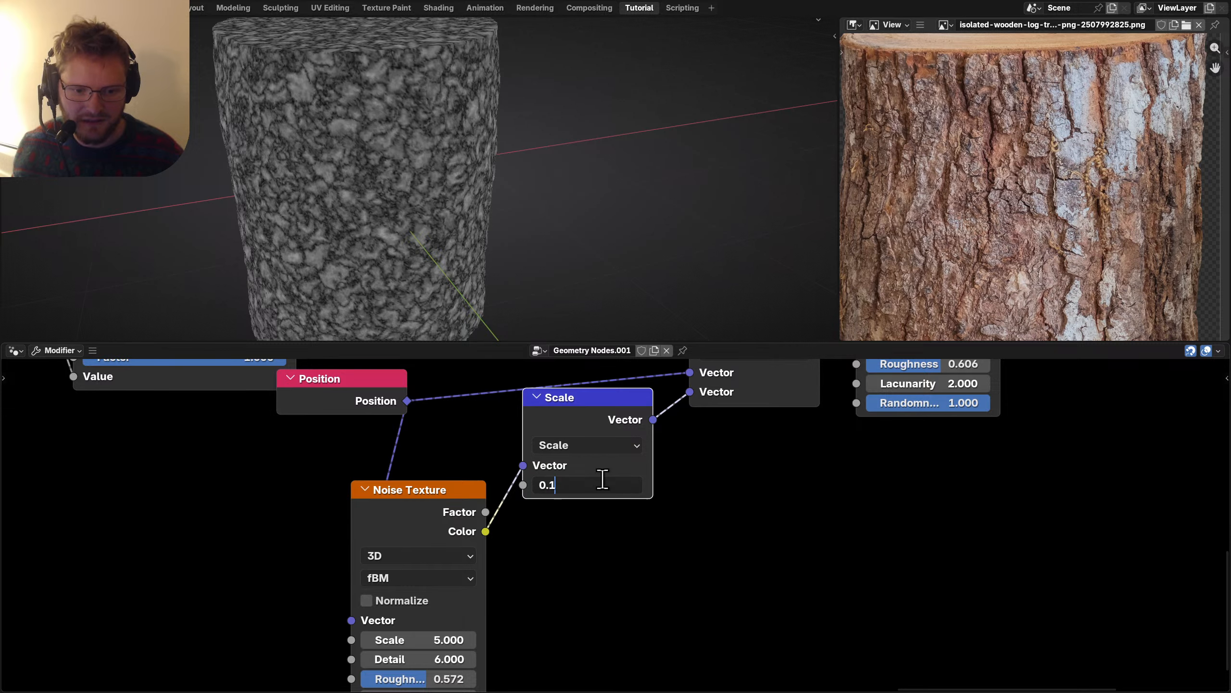
key(Return)
Orbit to see the whole log and select the Viewer and output nodes.
scroll(420, 153, down, 3)
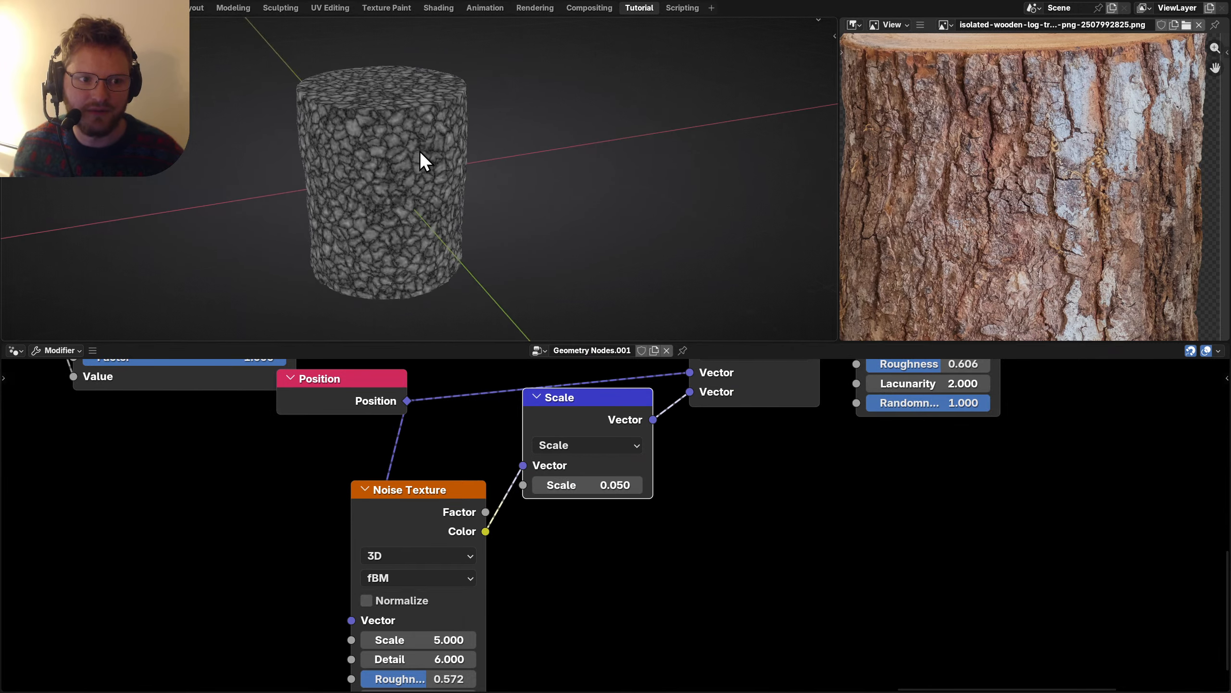
middle_drag(419, 153, 448, 163)
scroll(849, 500, down, 7)
middle_drag(790, 400, 579, 592)
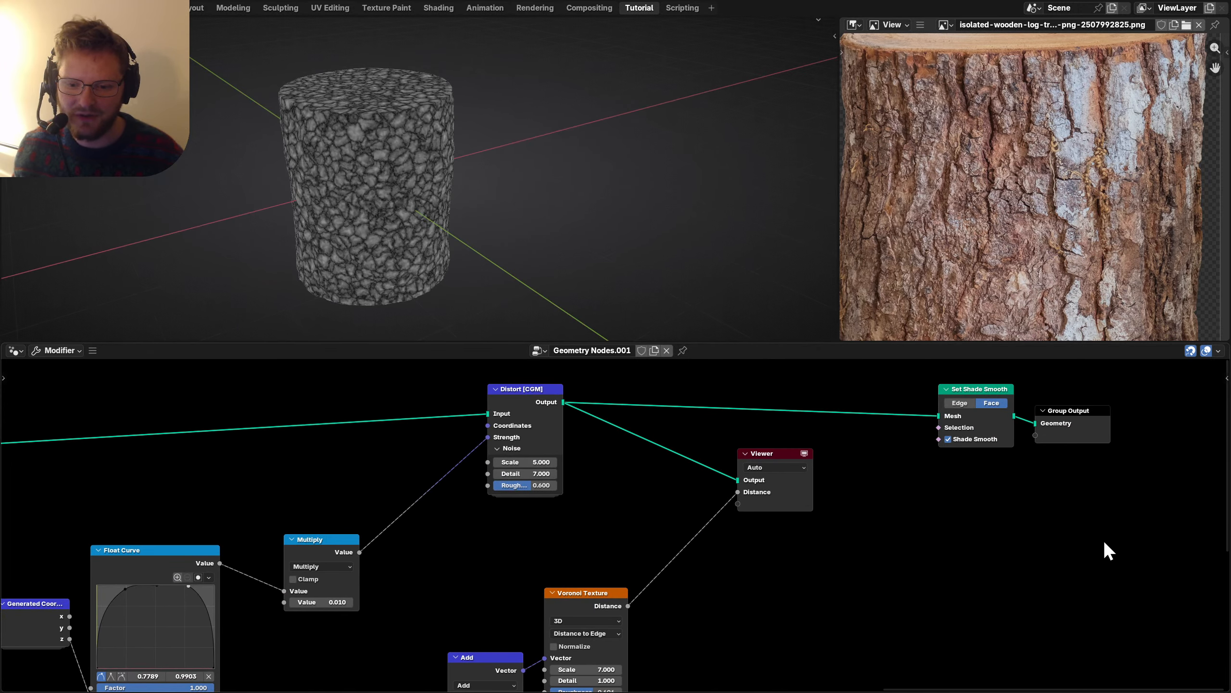
drag(1150, 517, 706, 440)
Delete the Viewer and insert a Set Position node after Distort.
key(g)
click(865, 455)
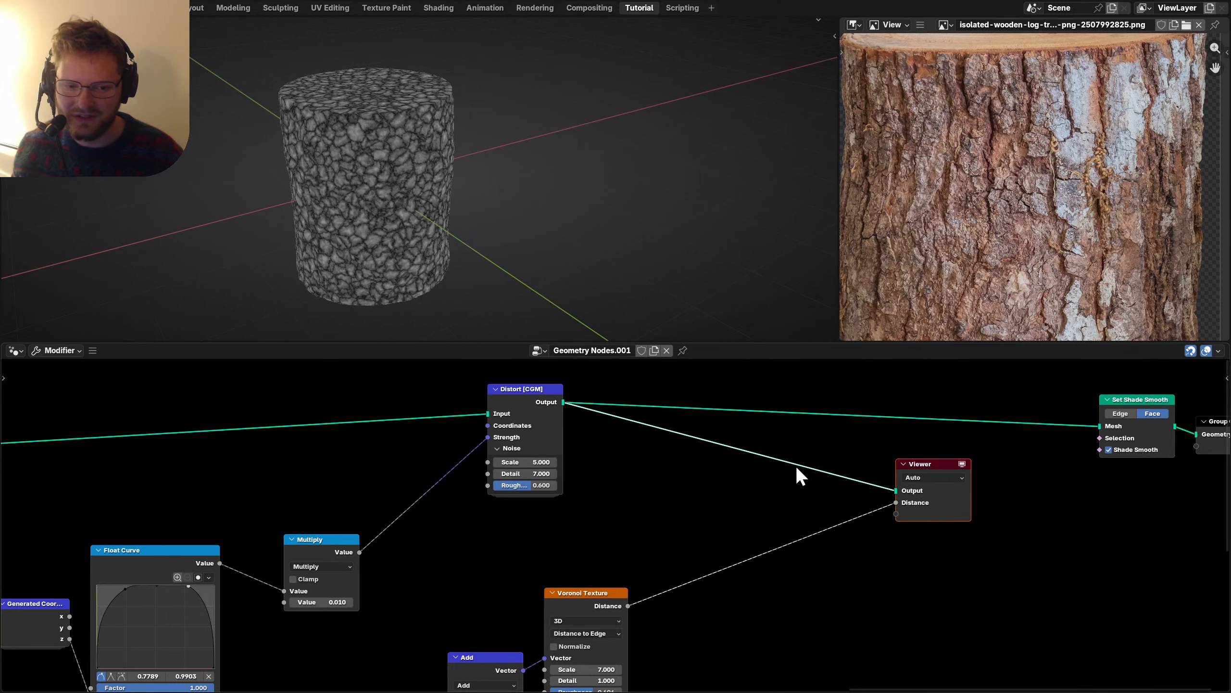
key(x)
scroll(630, 451, right, 1)
key(shift+a)
text(set po)
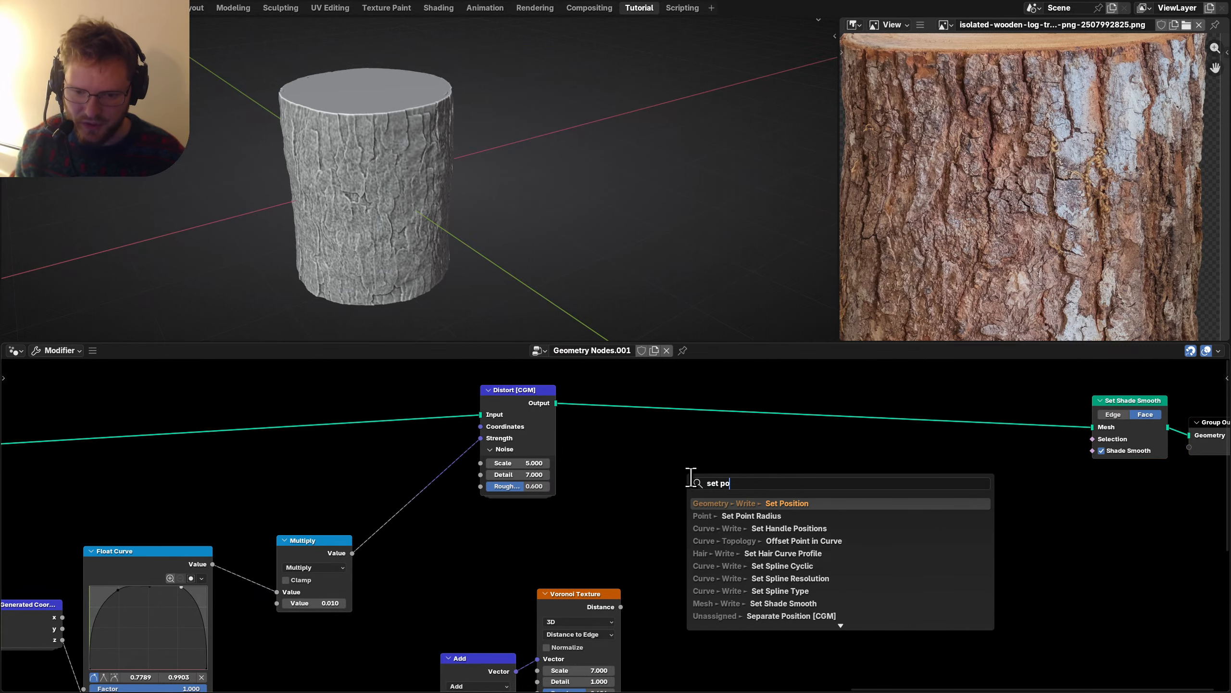
key(Return)
click(841, 422)
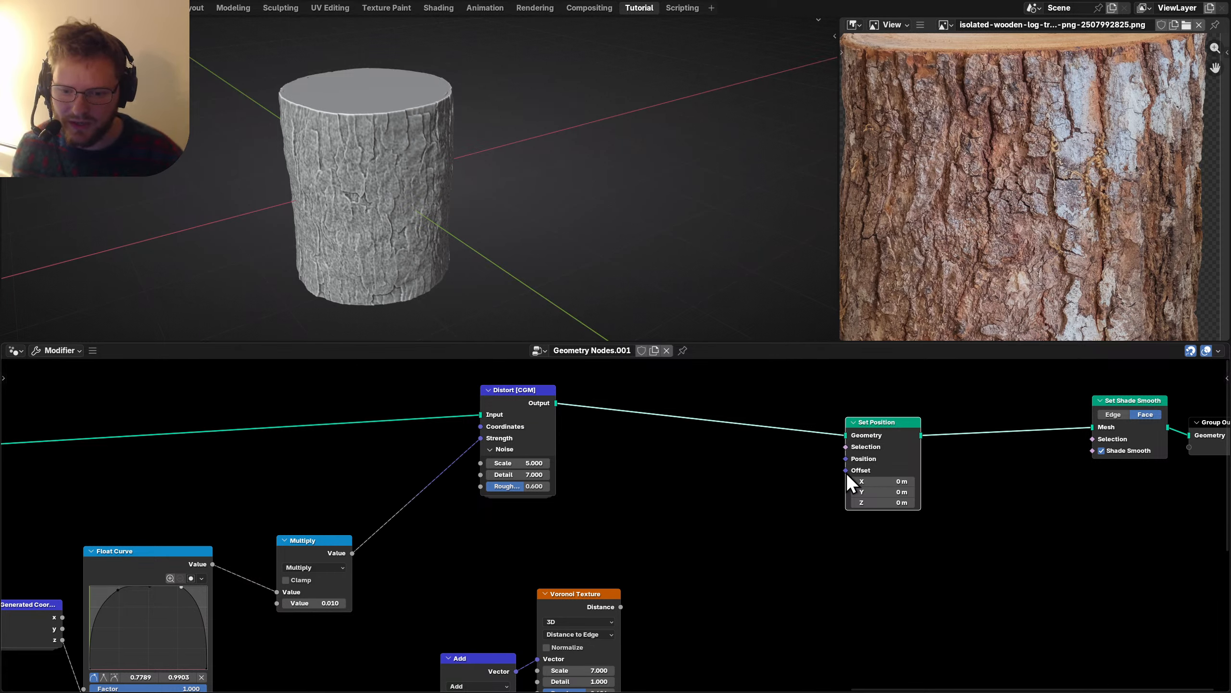
Drive the Set Position Offset with a Normal node through a vector Scale, then save.
drag(755, 476, 643, 475)
text(sca)
key(Return)
text(norm)
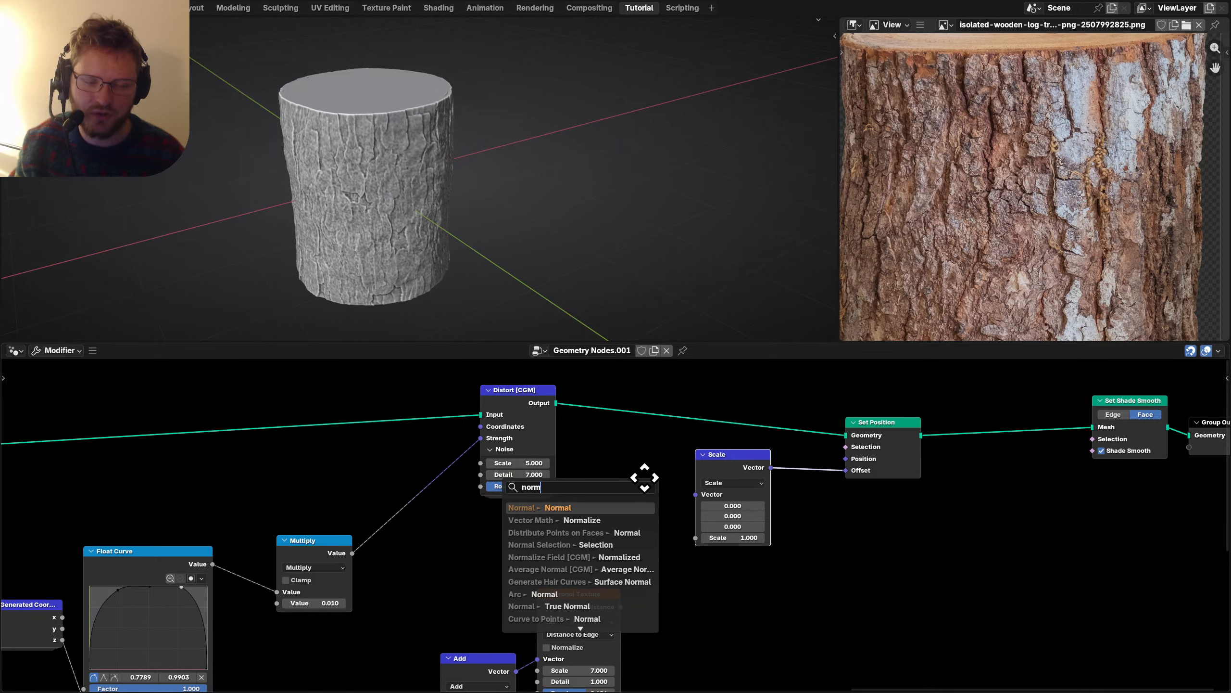
key(Return)
click(655, 477)
key(ctrl+s)
Rearrange the Normal, Scale and Set Position nodes for a tidier layout.
middle_drag(848, 523, 662, 519)
drag(720, 518, 473, 422)
key(g)
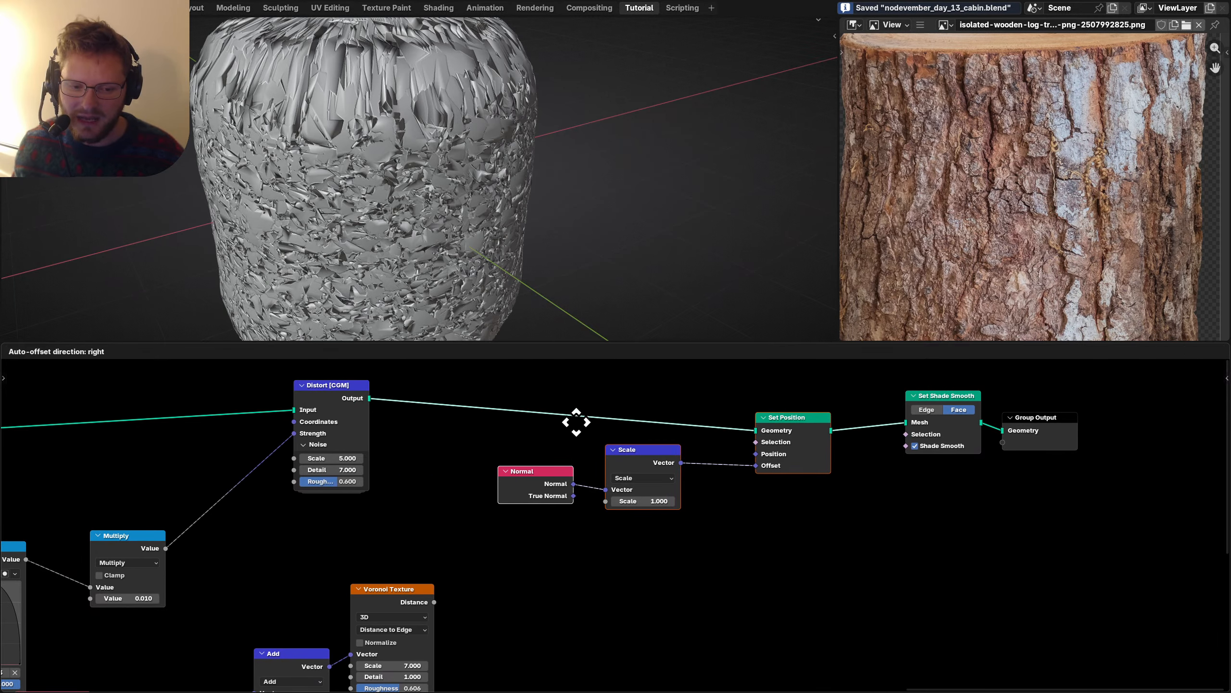
click(577, 423)
drag(562, 473, 456, 462)
middle_drag(662, 505, 581, 473)
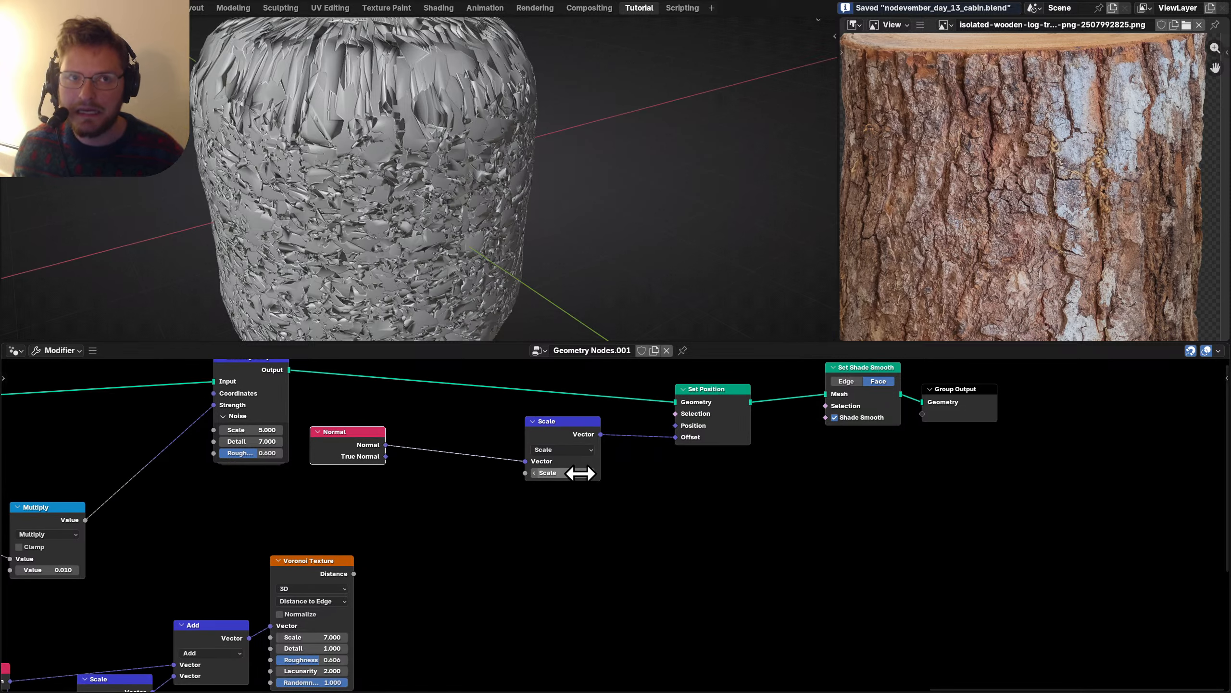
Add a Map Range node on the Voronoi Distance output.
drag(354, 574, 421, 553)
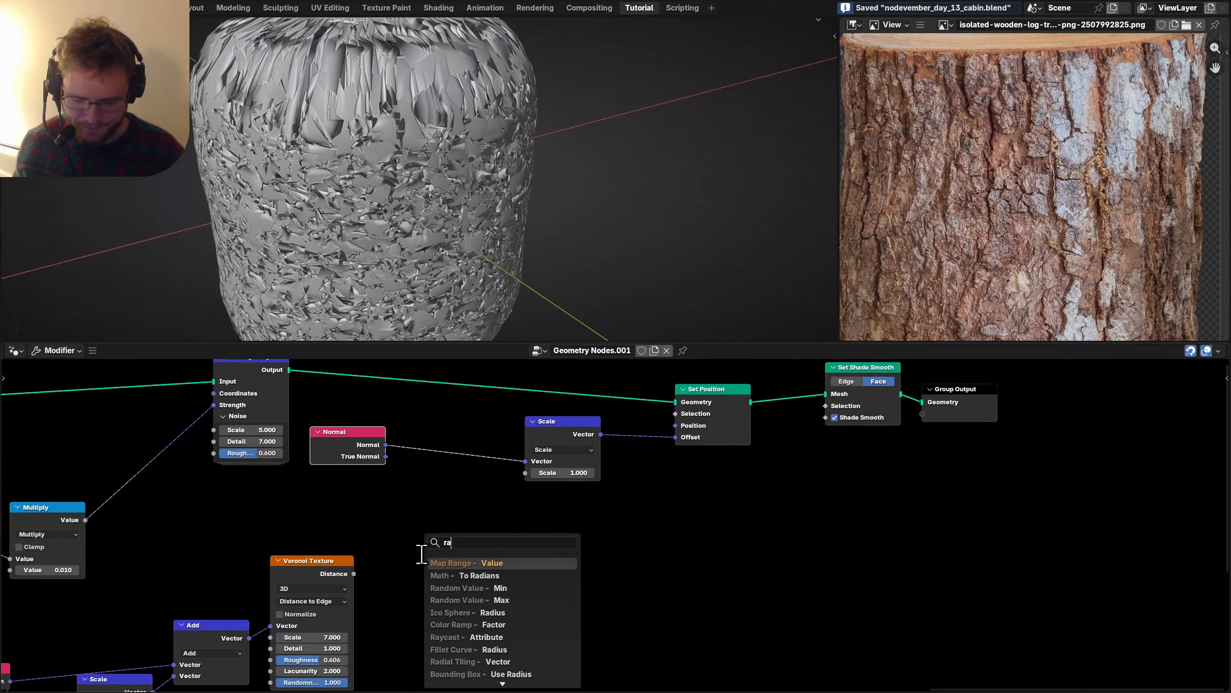
text(range)
key(Return)
click(421, 553)
Preview Map Range, invert it (To Min 1, To Max 0) and narrow From Max to 0.05.
ctrl+shift+click(456, 570)
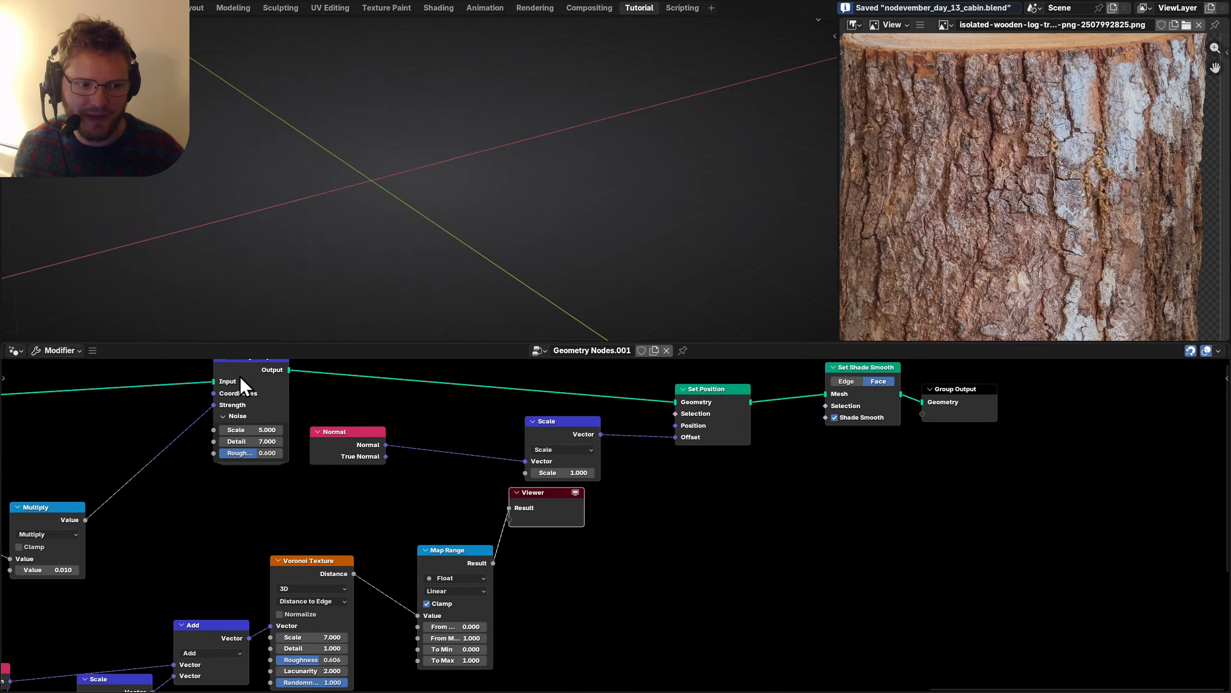
scroll(385, 187, up, 3)
middle_drag(491, 565, 575, 447)
scroll(534, 507, up, 2)
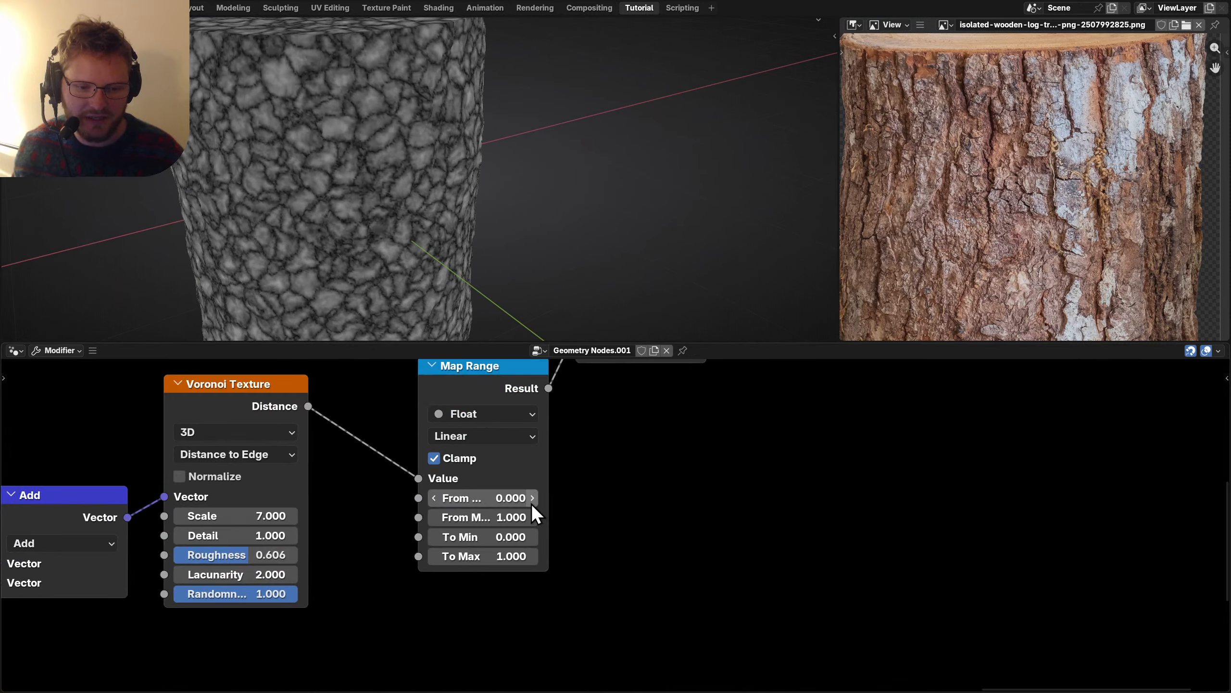
key(Tab)
text(0)
key(Return)
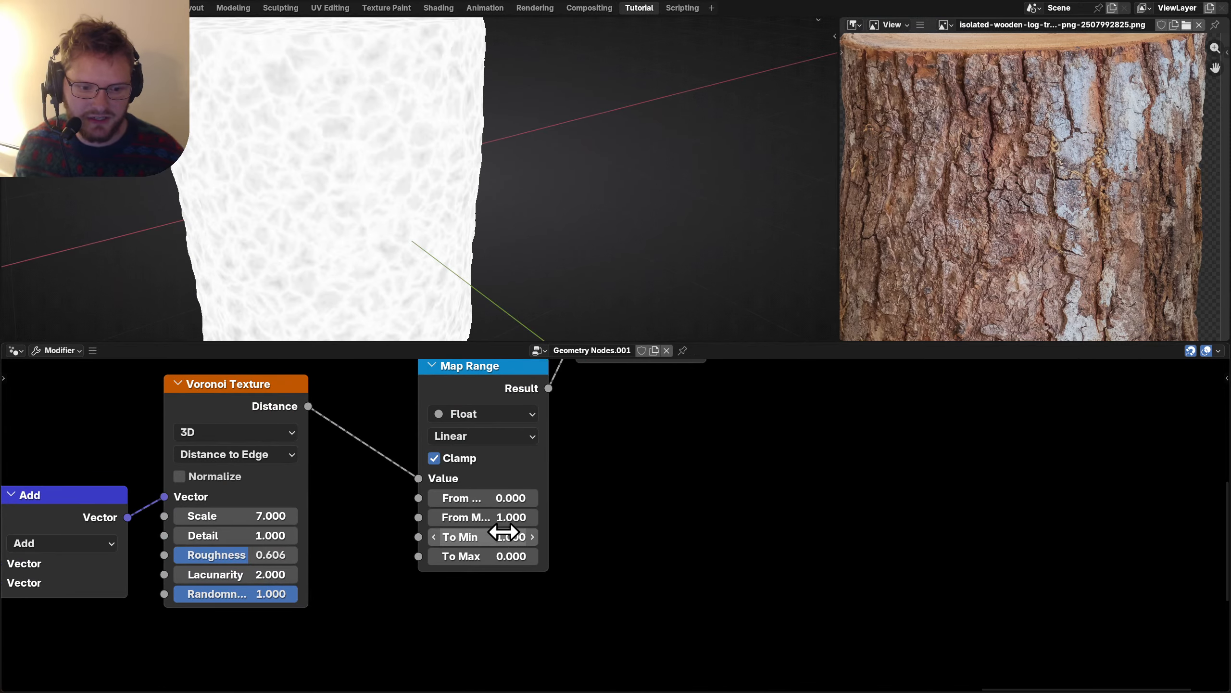
mouse_move(485, 517)
mouse_down()
mouse_move(437, 517)
mouse_move(494, 517)
mouse_up()
Delete the Viewer node and drive the Scale amount with the Map Range result.
scroll(698, 511, down, 3)
middle_drag(675, 437, 473, 559)
middle_drag(526, 604, 621, 549)
click(556, 468)
key(x)
middle_drag(468, 515, 481, 568)
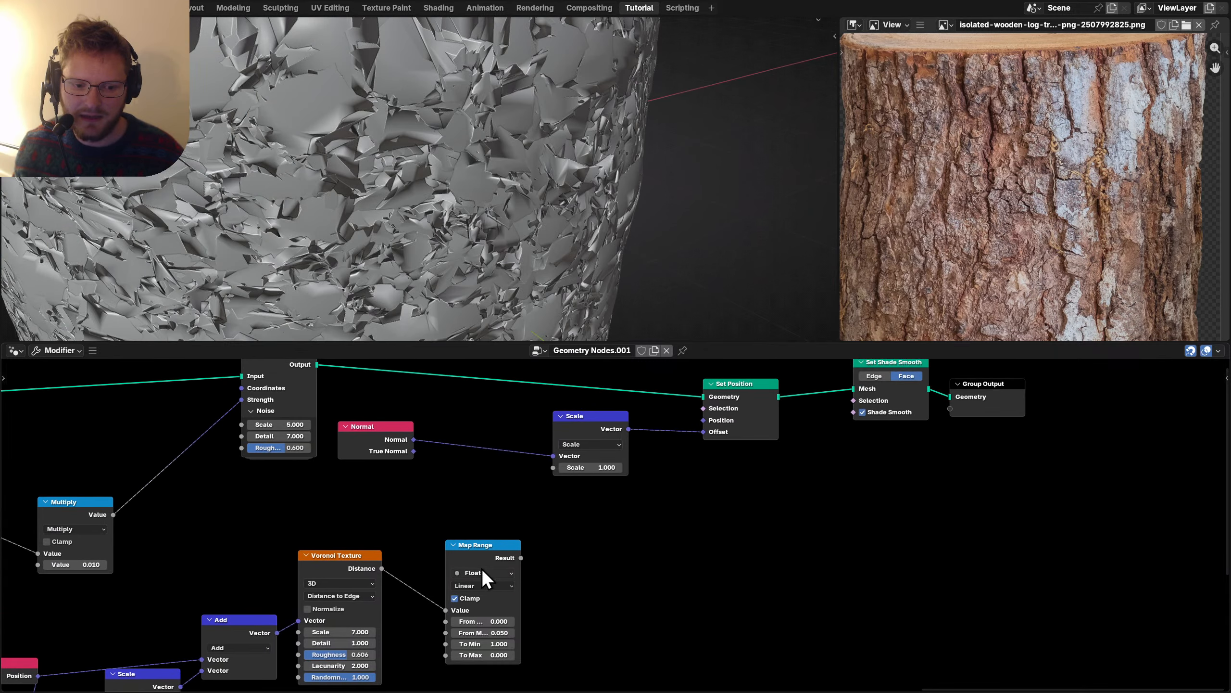
drag(484, 551, 430, 552)
drag(554, 479, 553, 476)
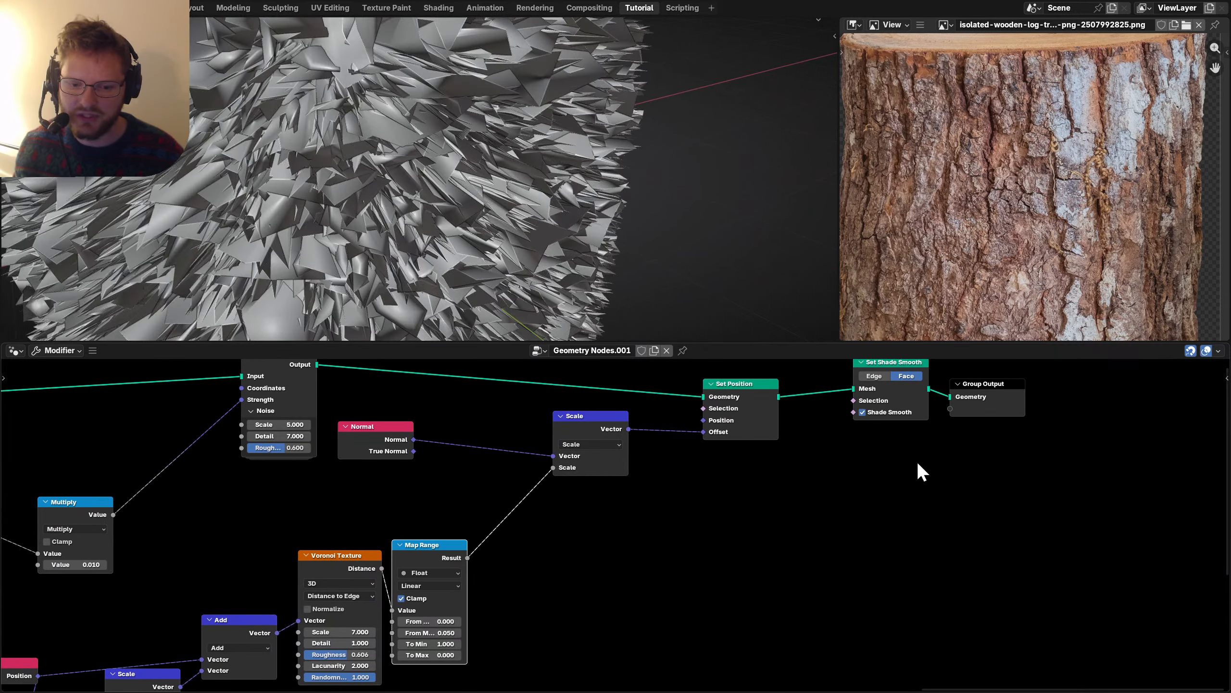
middle_drag(485, 194, 436, 233)
Insert a Multiply between Map Range and Scale giving a -0.020 crack strength.
drag(467, 558, 530, 539)
text(mul)
key(Return)
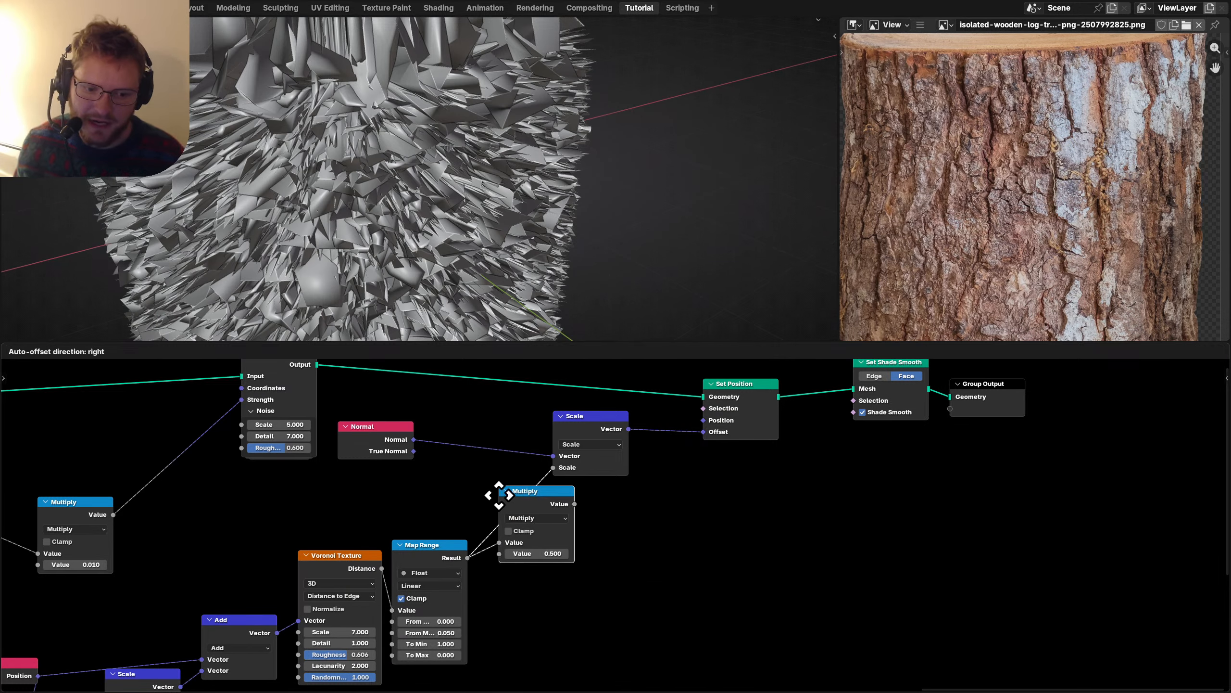
click(500, 498)
text(0.1)
key(Return)
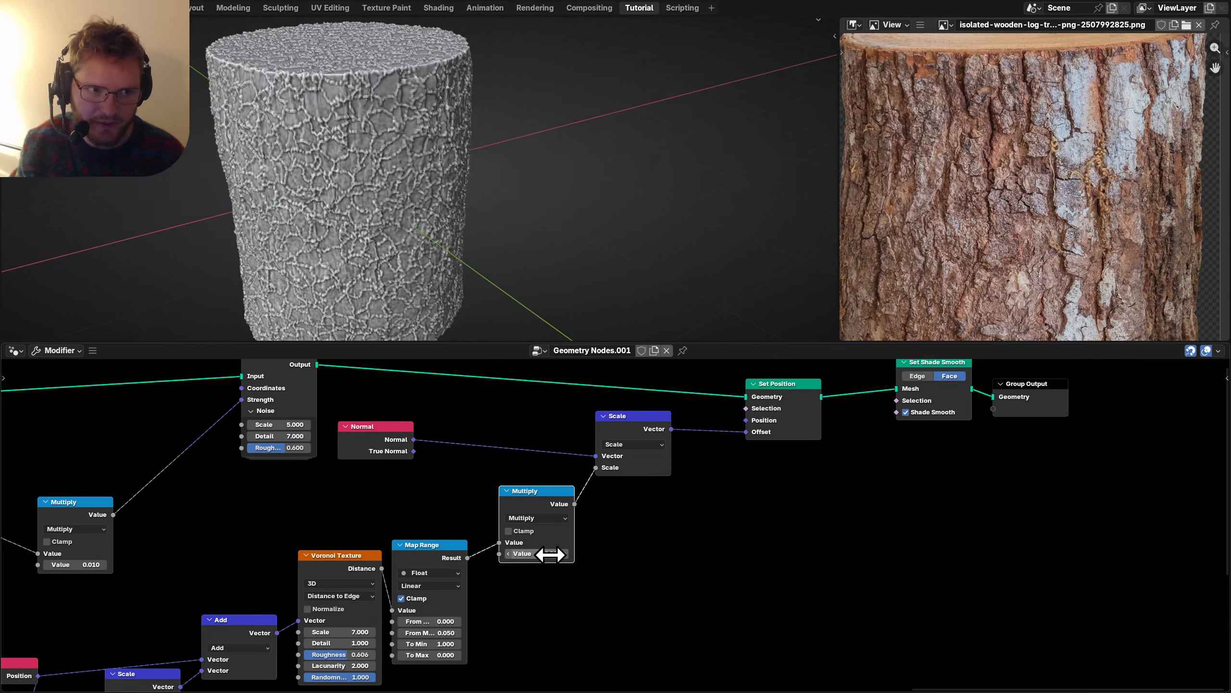
scroll(550, 554, up, 2)
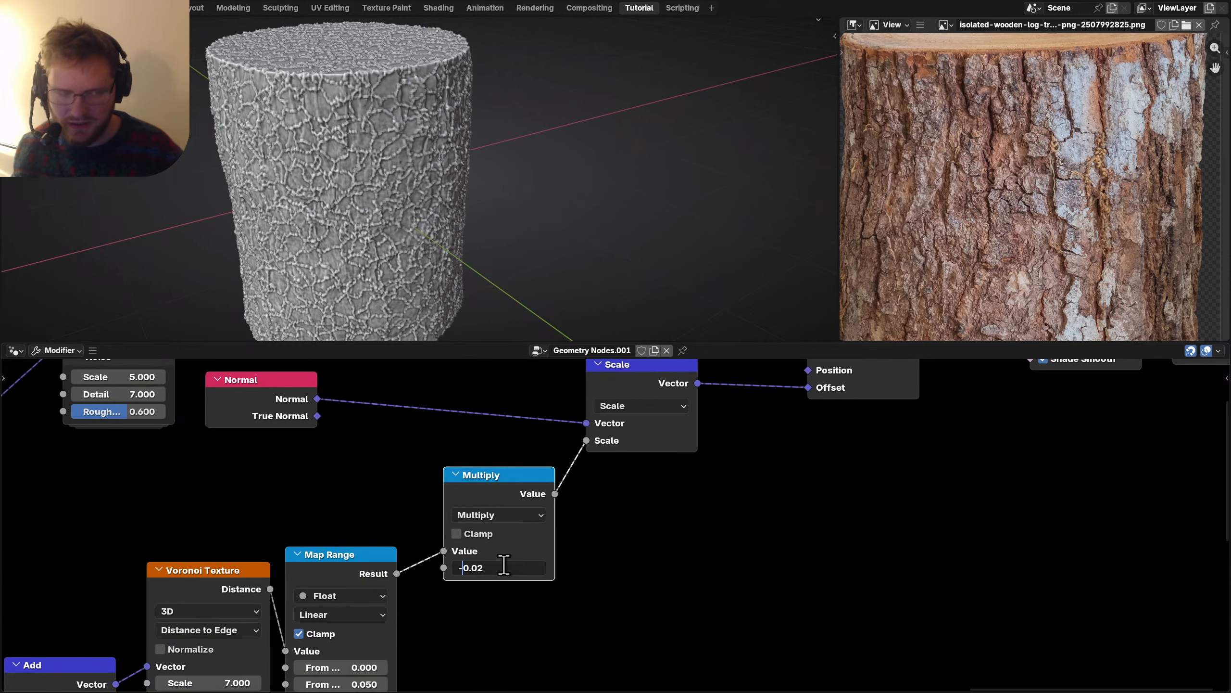
key(Return)
scroll(382, 172, down, 2)
middle_drag(382, 172, 428, 192)
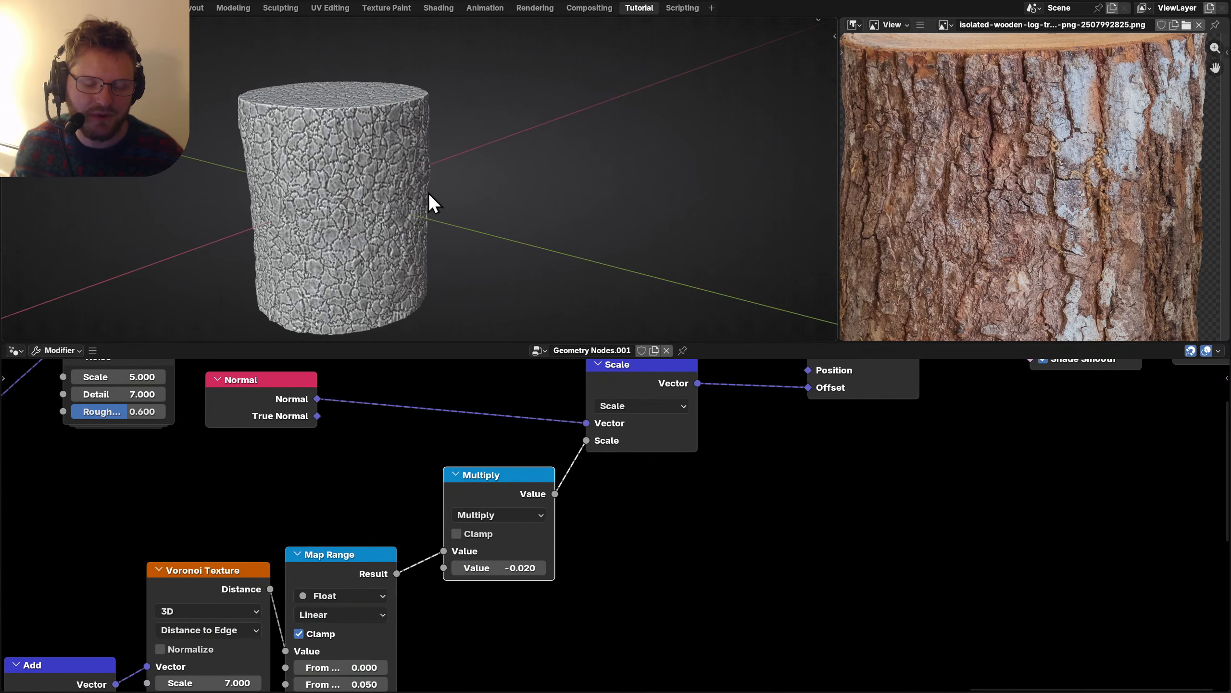
Reduce the crack strength to -0.007 and compare the log with the photo.
scroll(481, 579, up, 2)
double_click(474, 585)
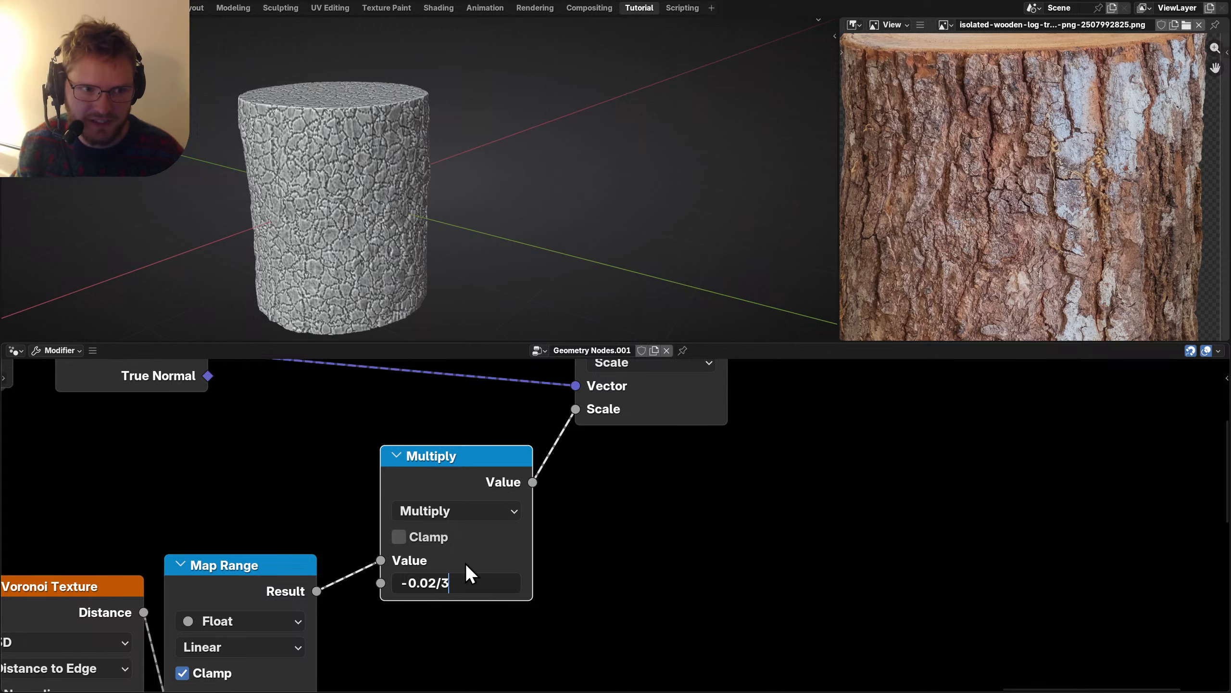
key(Return)
middle_drag(345, 215, 337, 177)
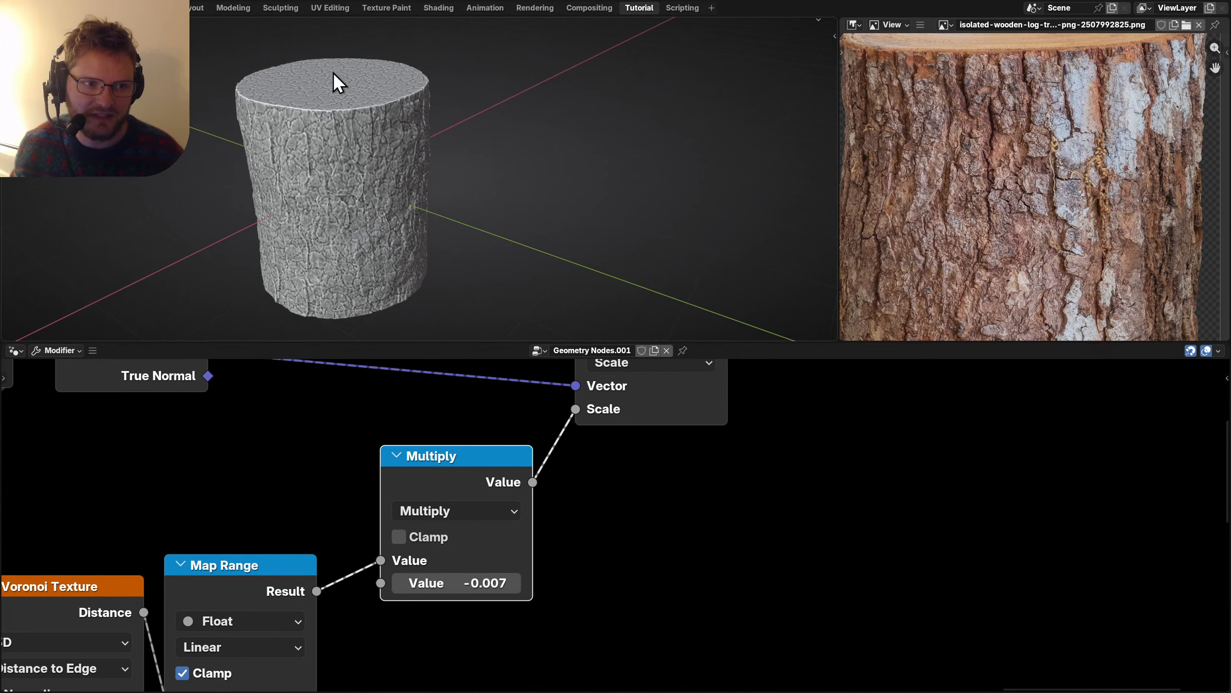
Move the Position node below Float Curve and duplicate the Float Curve node group.
scroll(467, 539, down, 5)
middle_drag(467, 539, 504, 448)
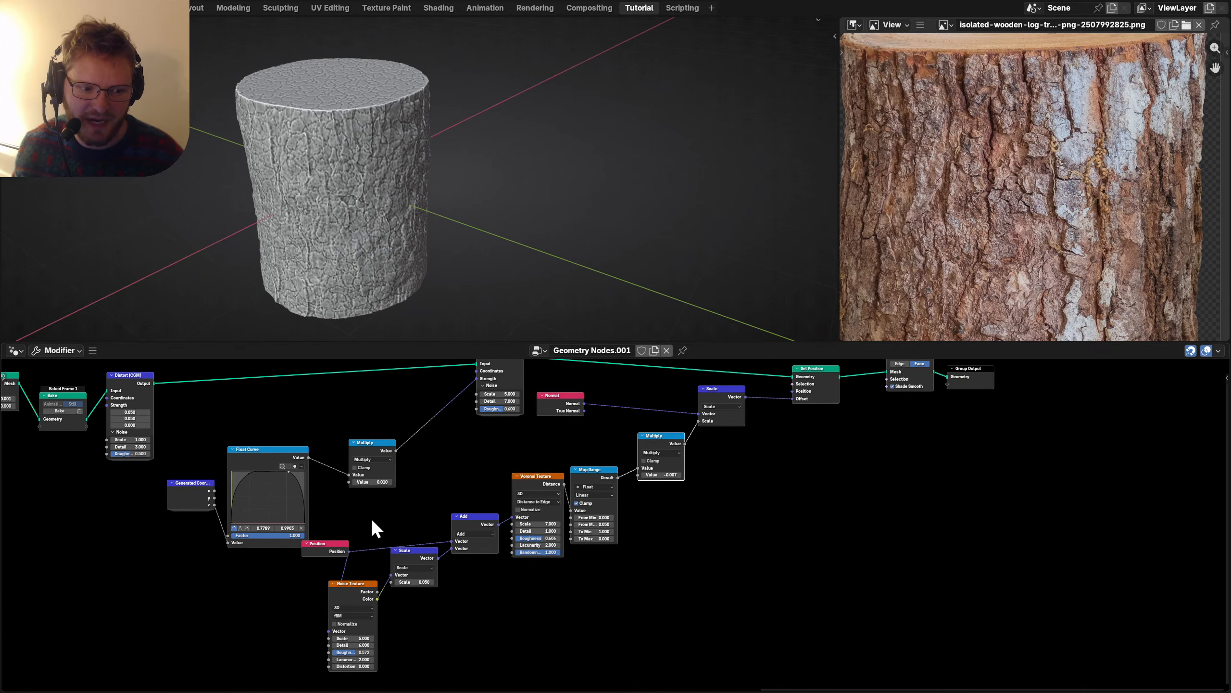
drag(327, 547, 280, 596)
middle_drag(411, 465, 371, 506)
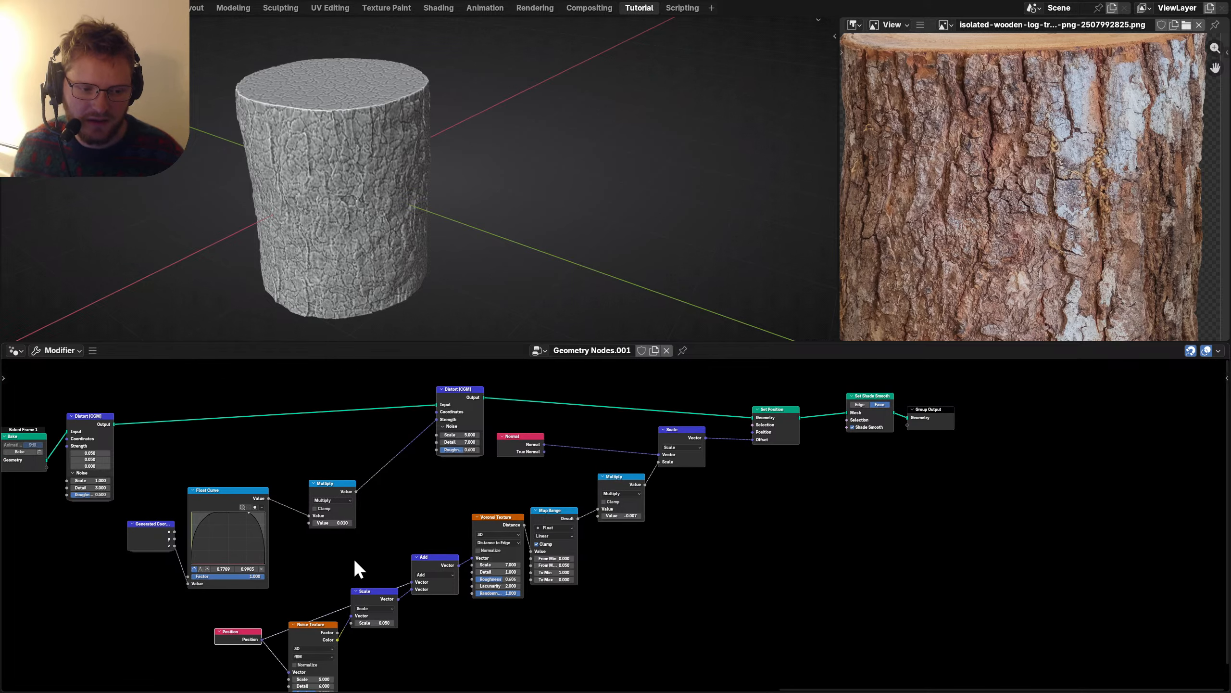
drag(347, 557, 126, 472)
key(shift+d)
click(738, 547)
Shift the output nodes and Scale right, then duplicate the Multiply node before Scale.
scroll(739, 546, up, 4)
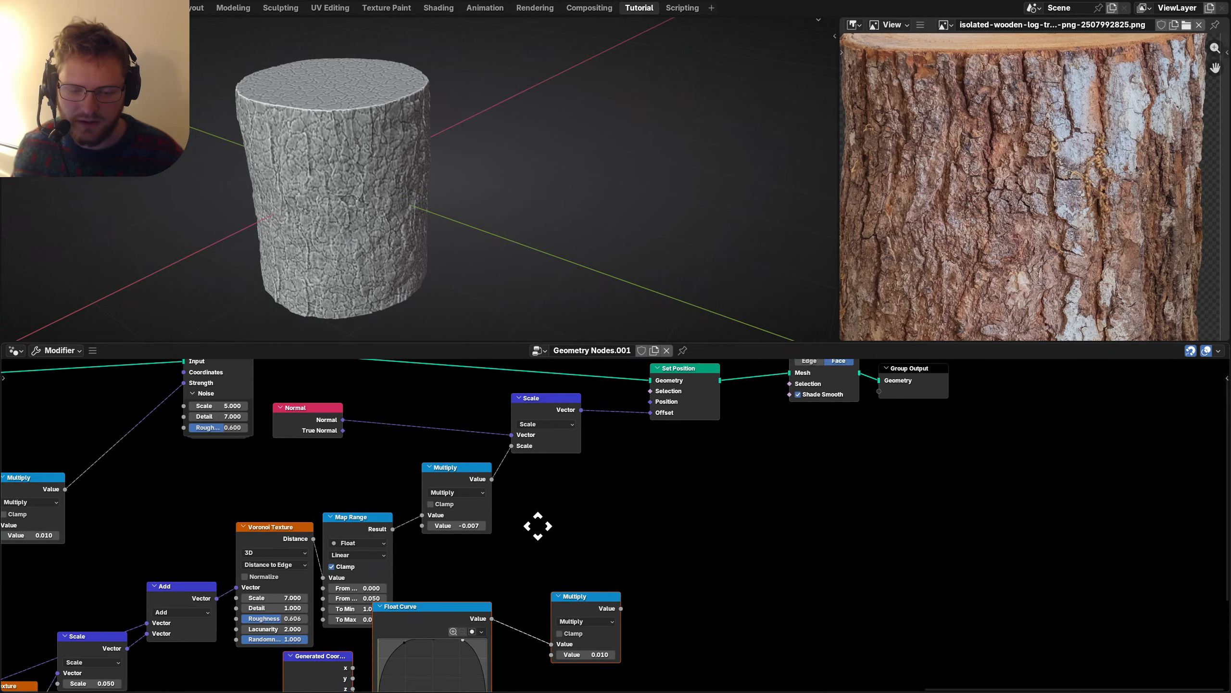
drag(835, 505, 524, 437)
key(g)
click(752, 439)
middle_drag(420, 579, 492, 520)
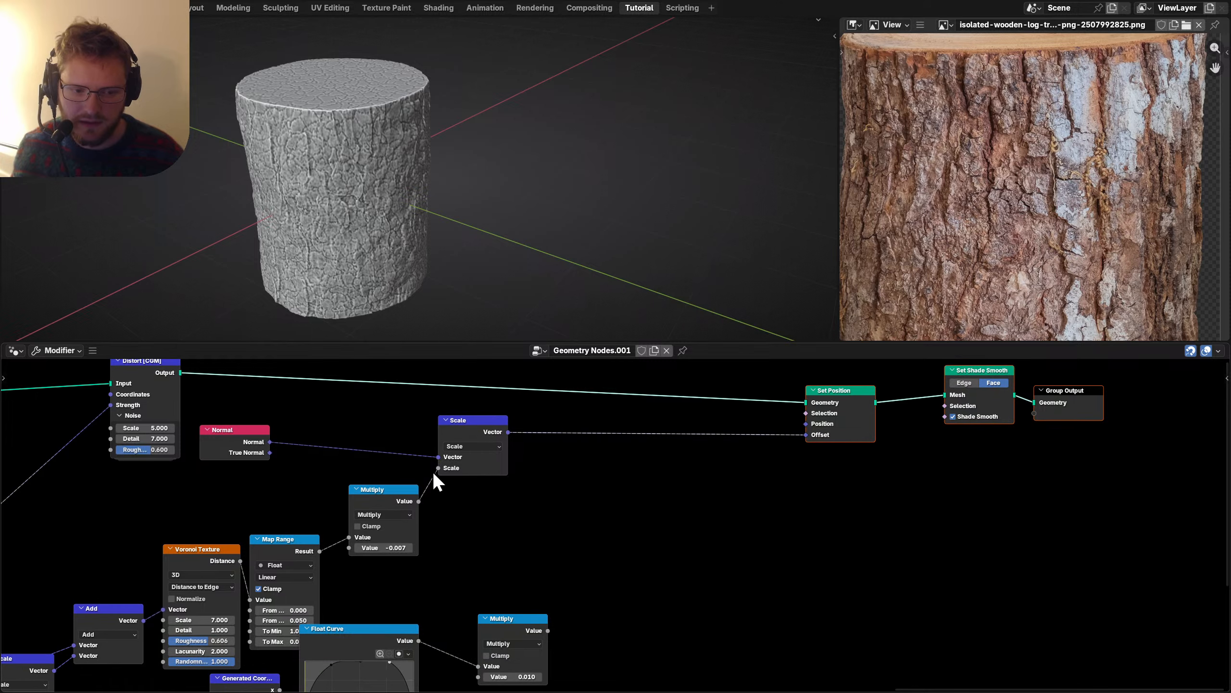
drag(470, 429, 469, 429)
key(g)
click(448, 484)
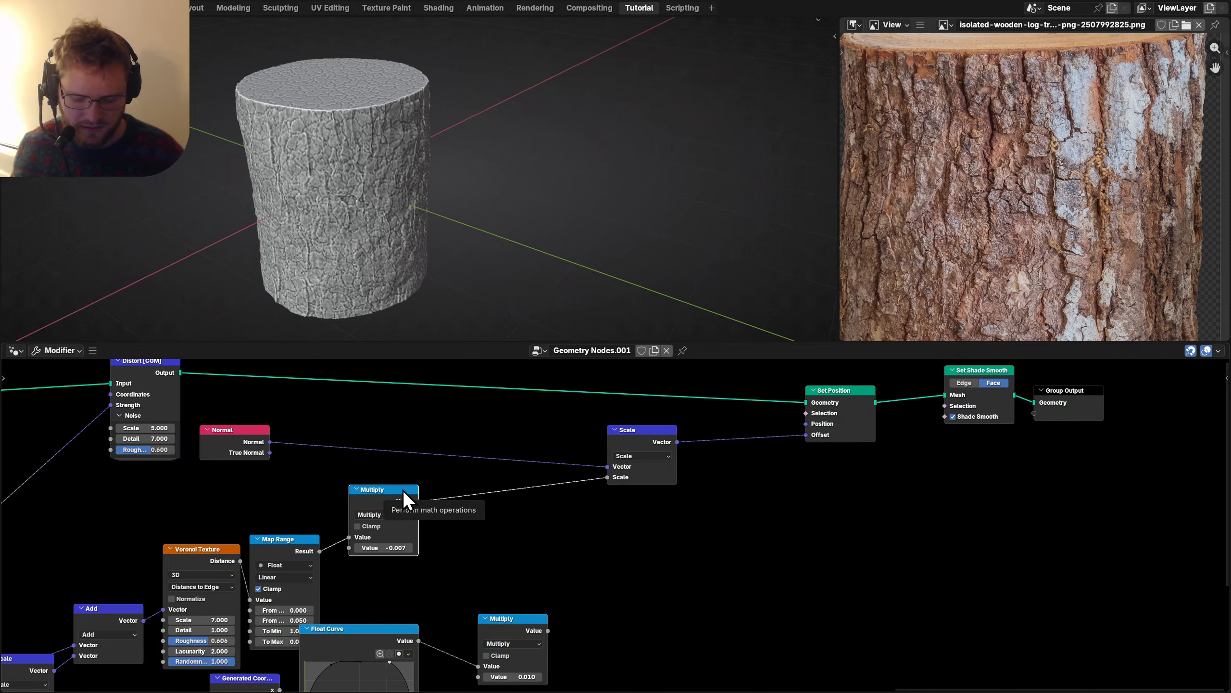
key(shift+d)
click(531, 490)
Place the combining Multiply on the falloff link and feed the crack strength into it.
drag(481, 542, 481, 542)
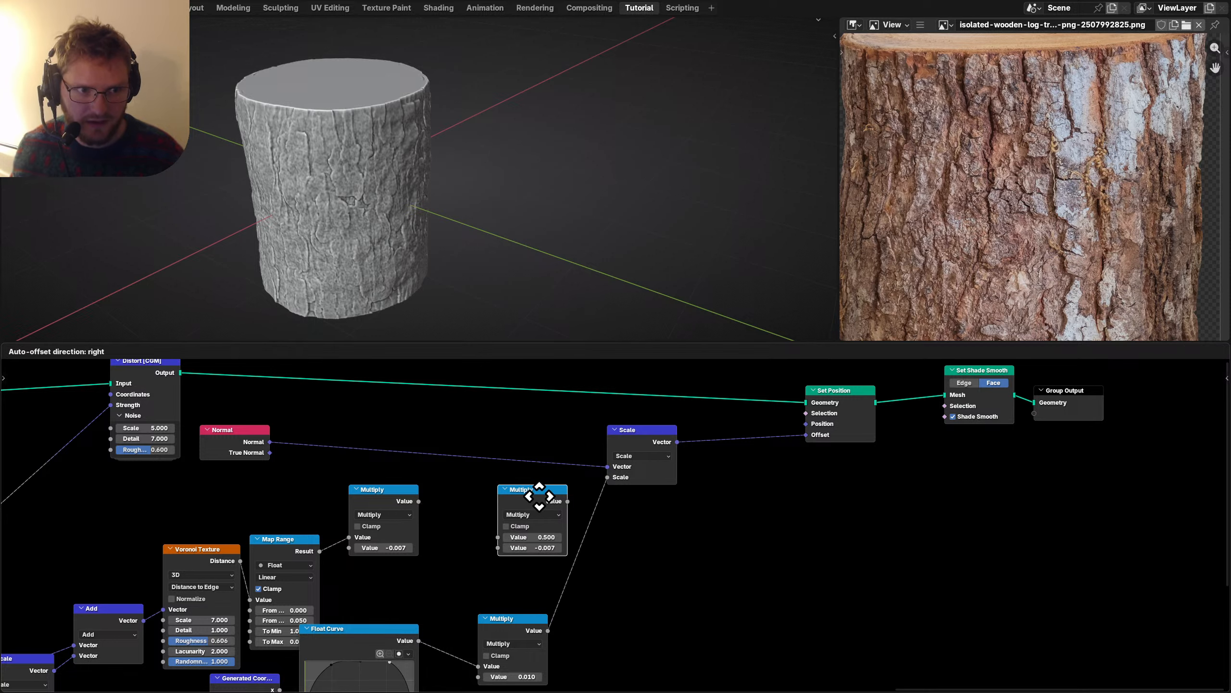
click(483, 501)
alt+drag(485, 518, 609, 535)
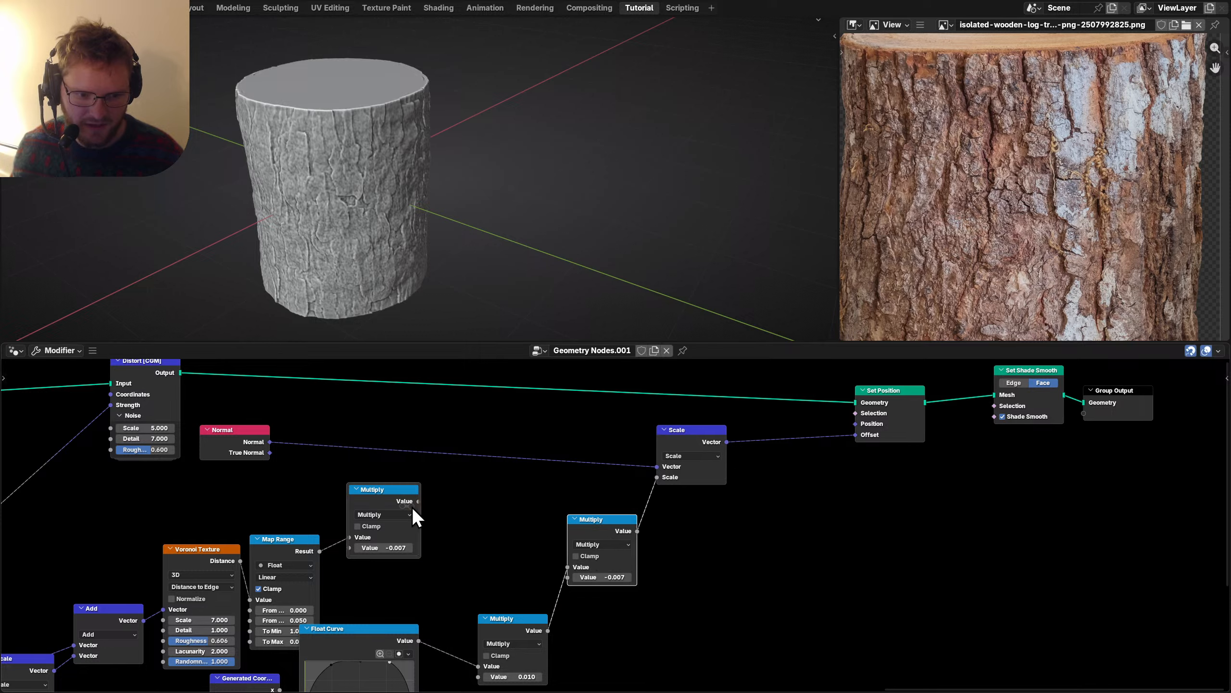
alt+right_drag(577, 531, 589, 522)
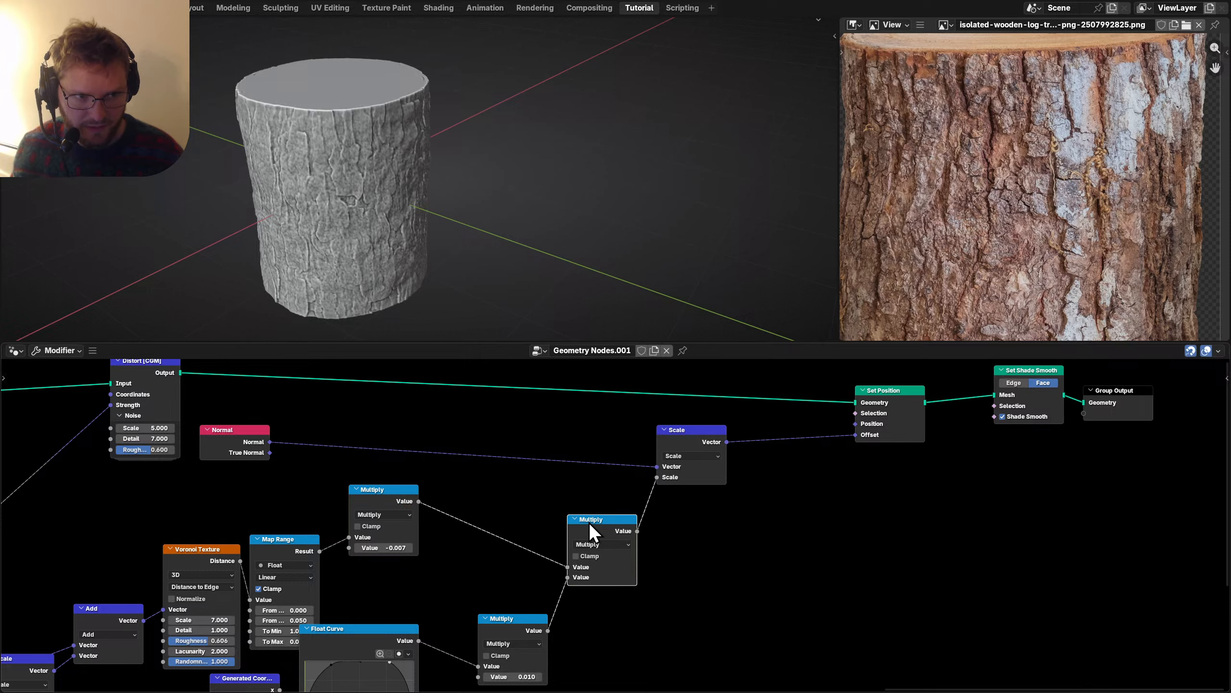
middle_drag(589, 522, 736, 462)
Save the file and move the Normal node to the right.
click(728, 436)
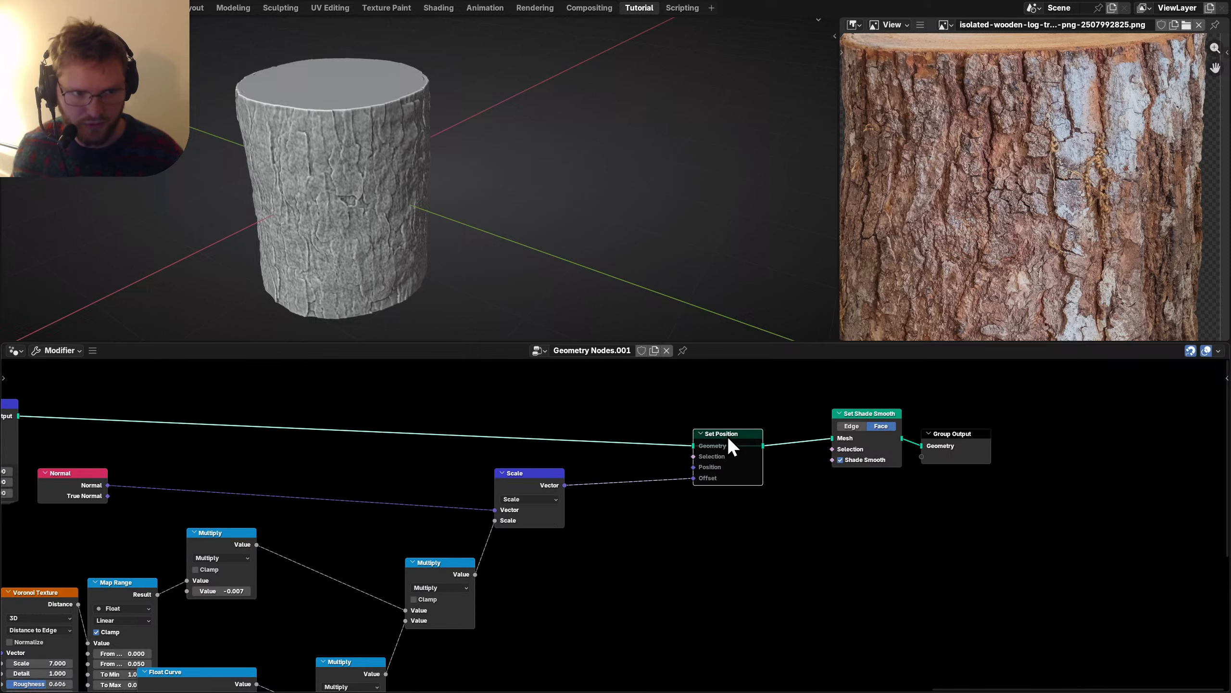
middle_drag(487, 524, 793, 487)
scroll(737, 482, down, 4)
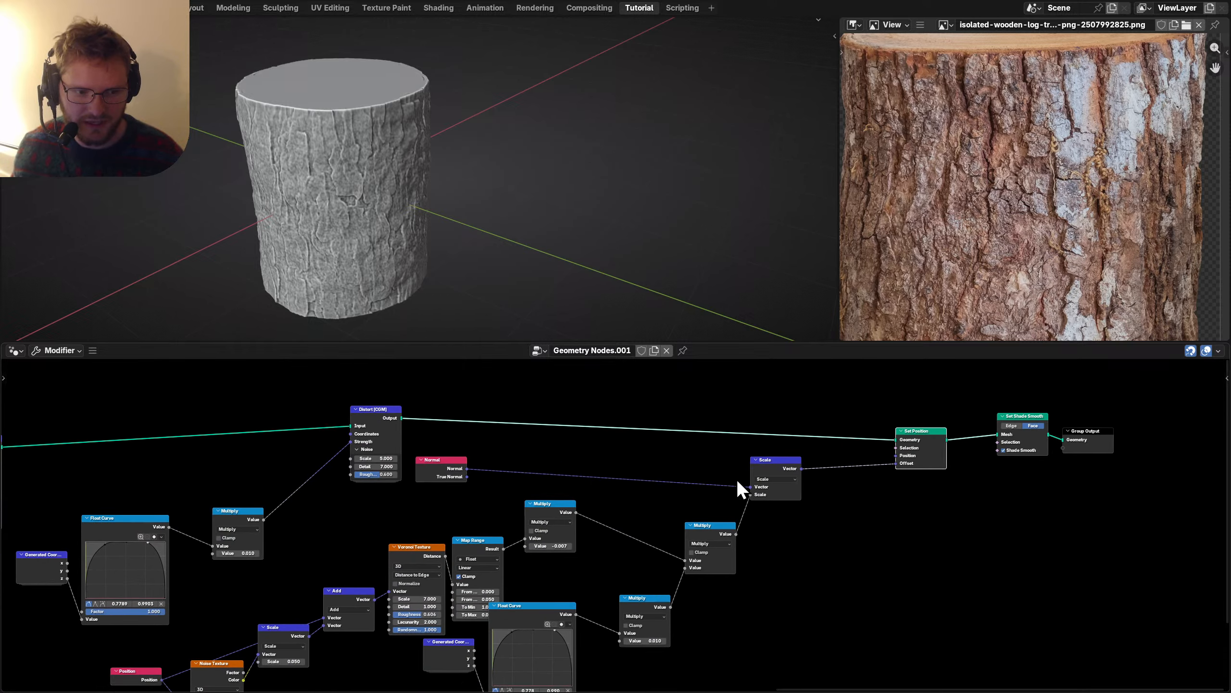
key(ctrl+s)
middle_drag(545, 466, 541, 437)
scroll(541, 437, up, 4)
drag(518, 418, 372, 395)
key(g)
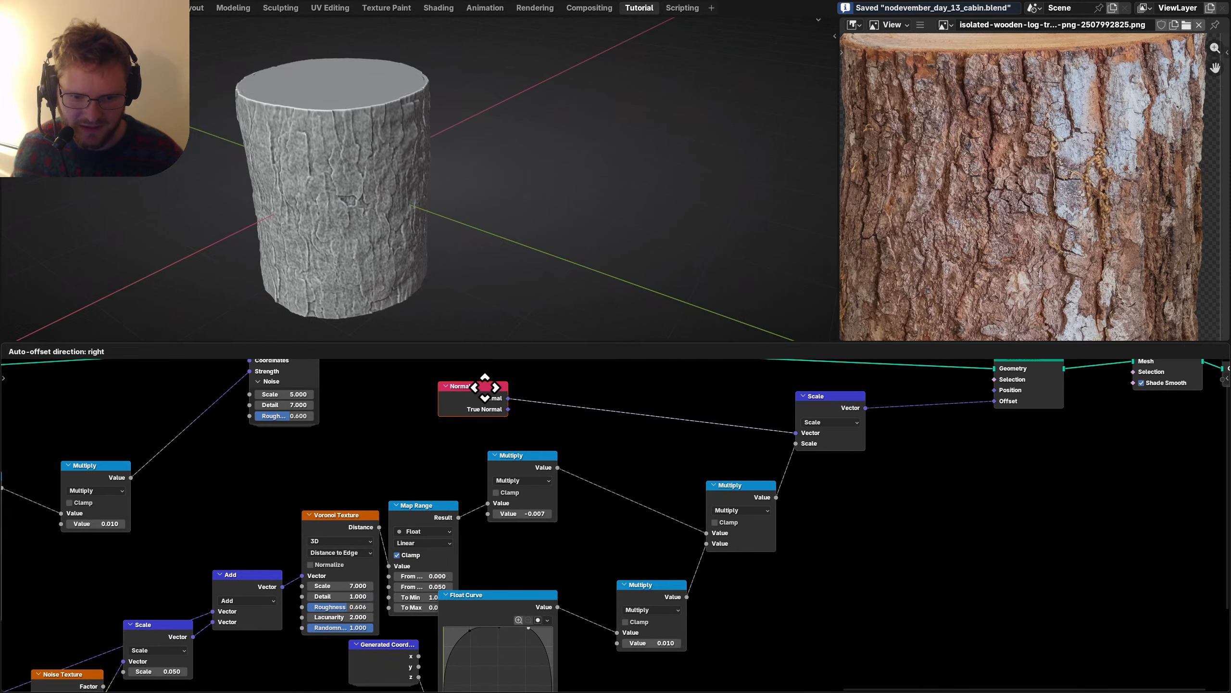
click(562, 390)
Set the falloff multiplier to 1.000.
middle_drag(623, 478, 485, 361)
scroll(513, 427, up, 4)
click(500, 557)
text(1)
key(Return)
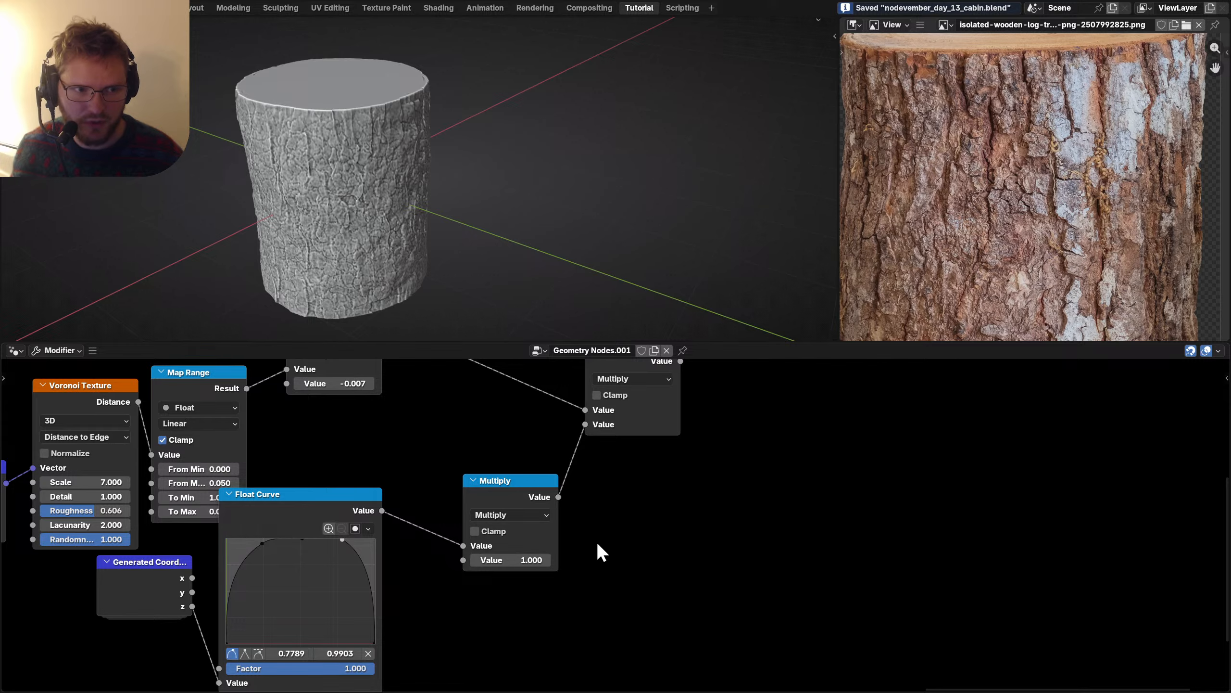
Mute the Set Position node to compare the log without displacement.
middle_drag(662, 401, 475, 602)
middle_drag(677, 482, 549, 565)
drag(727, 536, 656, 445)
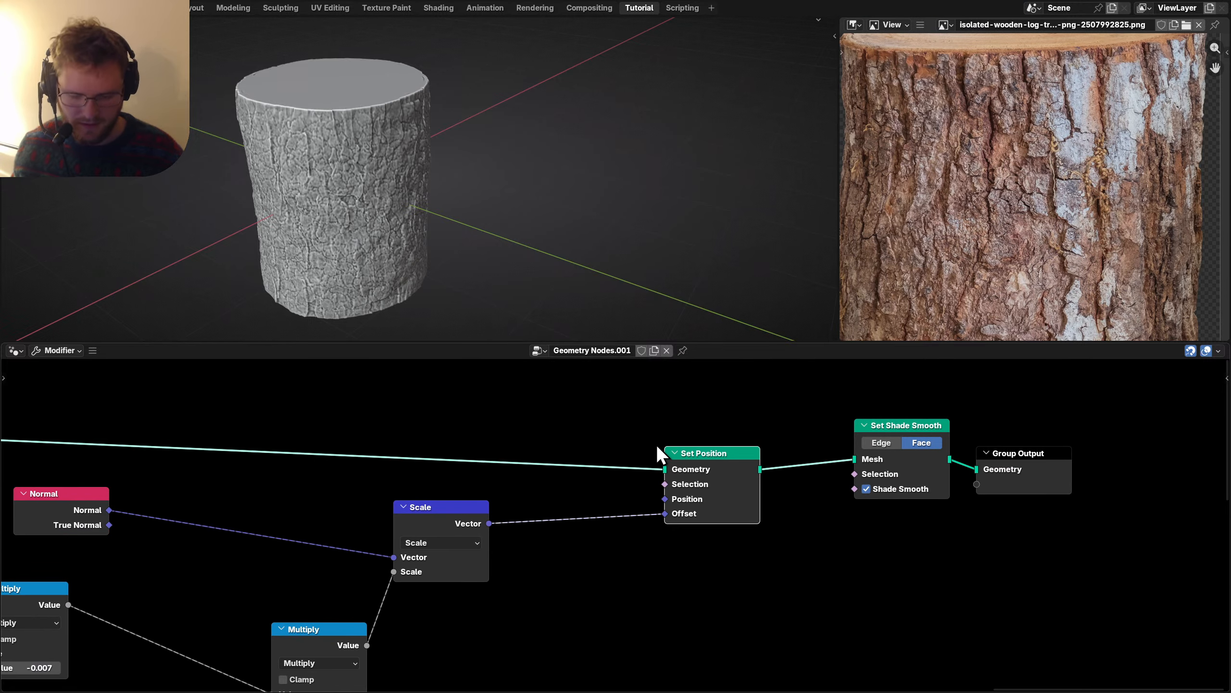
key(m)
key(m)
scroll(398, 189, up, 3)
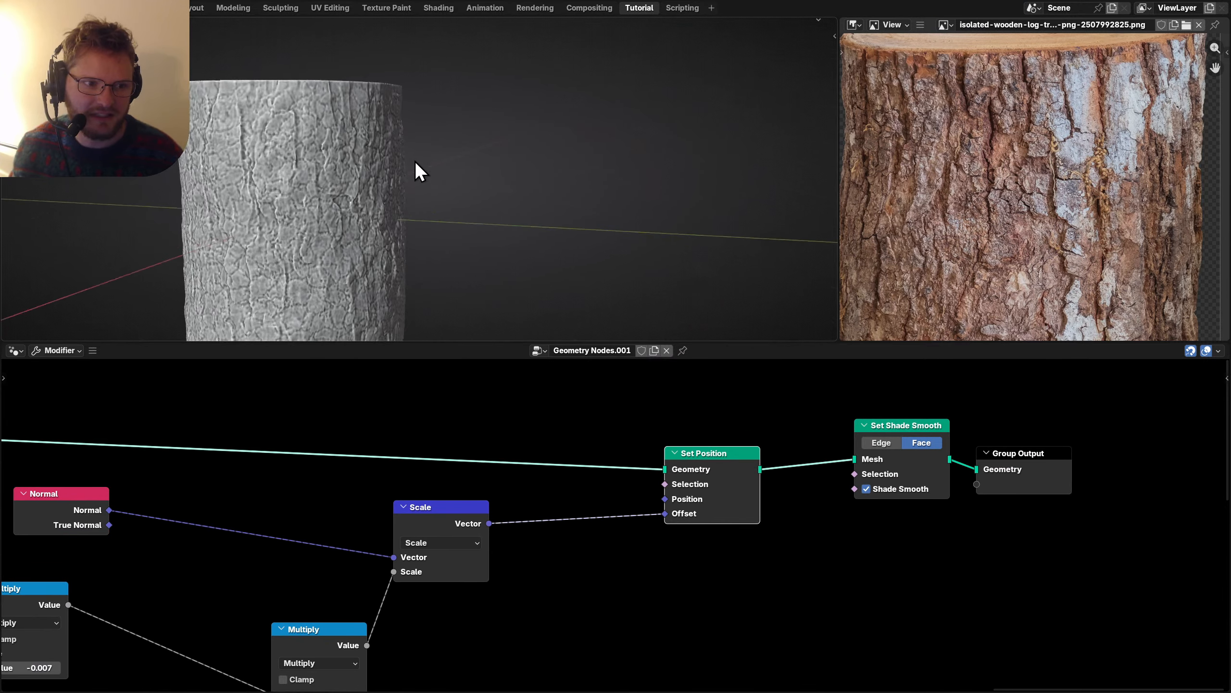
Try a Voronoi Scale of 14, revert it to 7, and adjust the Voronoi Detail.
scroll(381, 616, down, 6)
middle_drag(206, 616, 531, 476)
scroll(286, 613, up, 8)
middle_drag(287, 614, 399, 443)
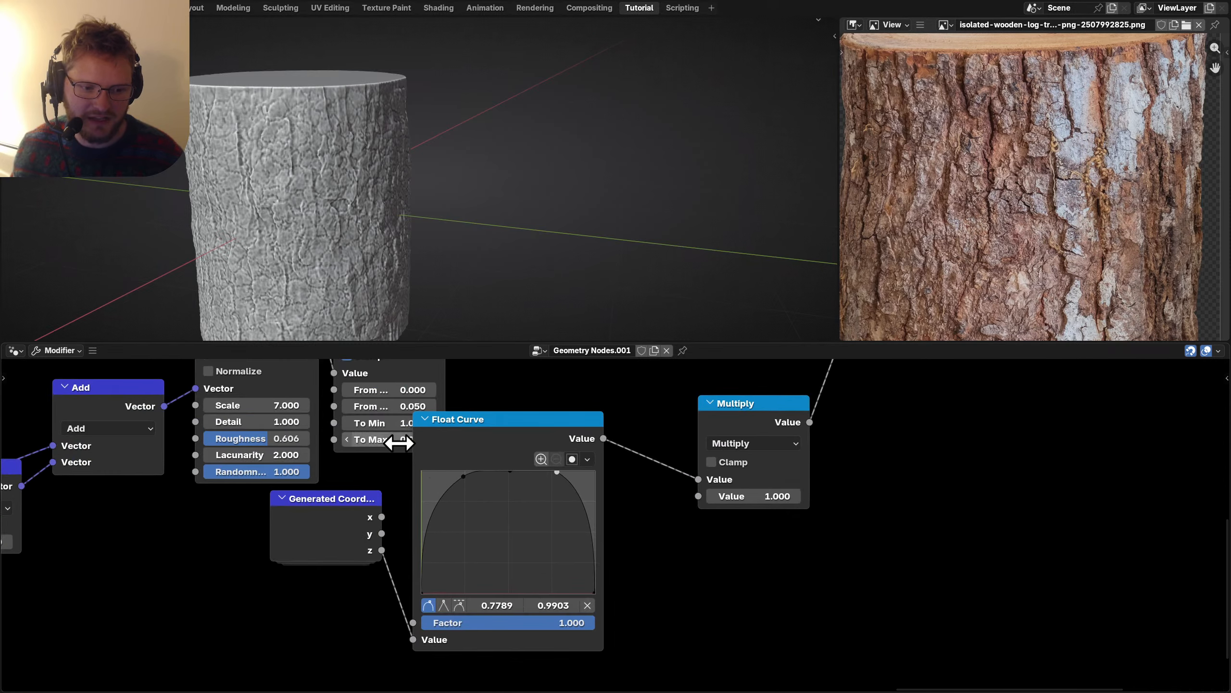
middle_drag(338, 377, 474, 516)
scroll(474, 516, up, 2)
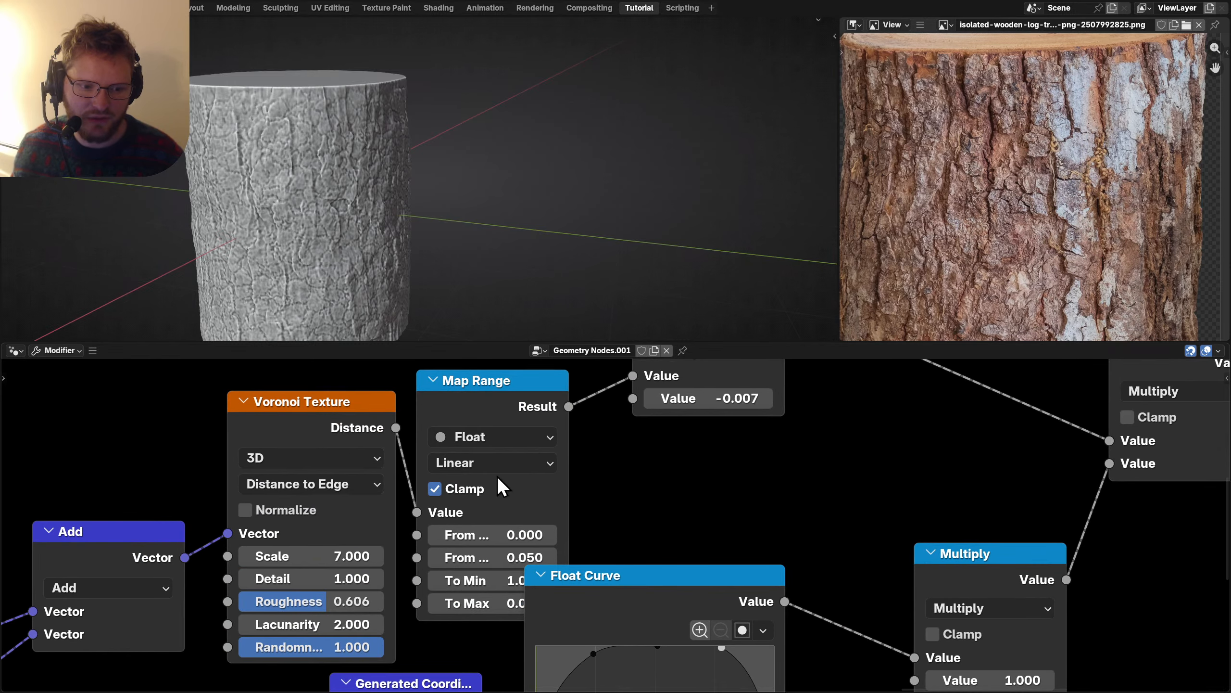
click(335, 557)
text(14)
key(Return)
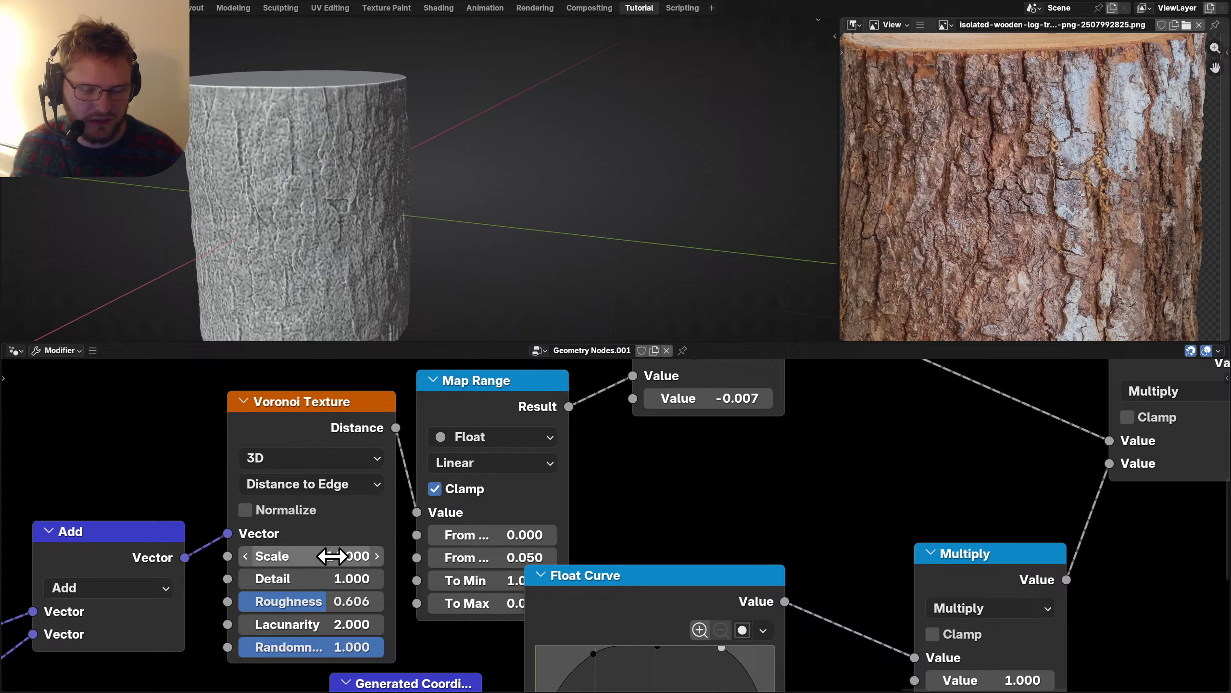
key(ctrl+z)
click(310, 556)
key(Return)
click(324, 578)
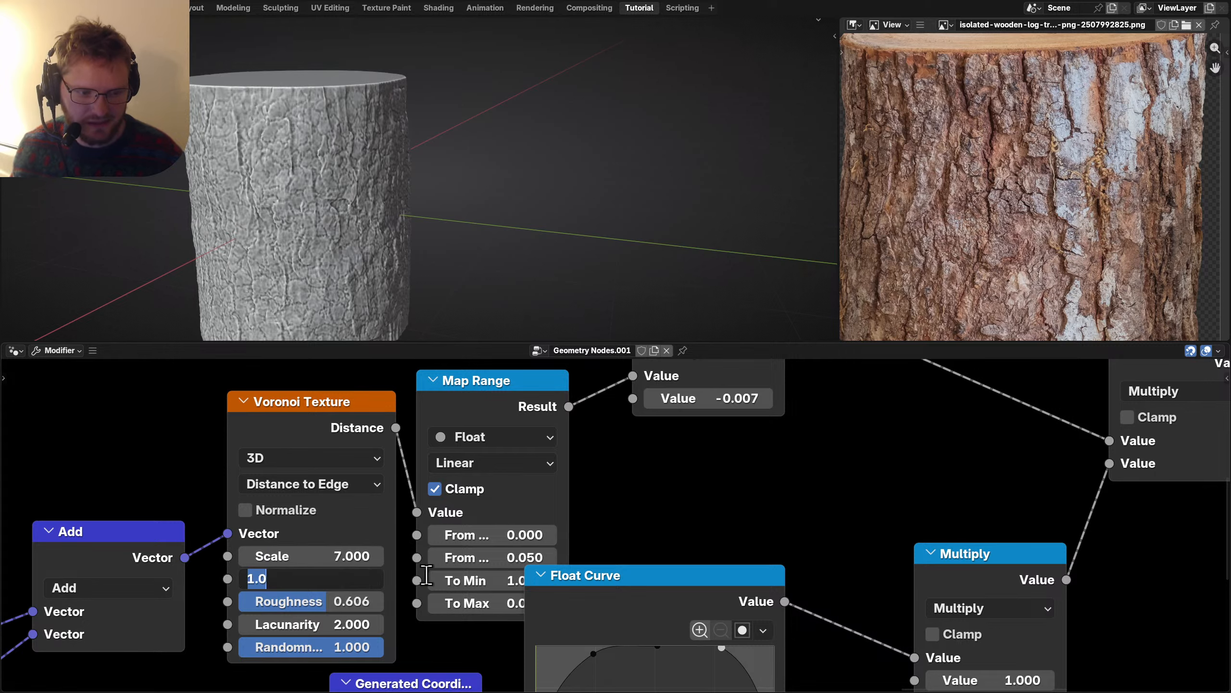
key(Return)
Save the file and switch the log from wireframe back to solid shading.
scroll(665, 516, down, 6)
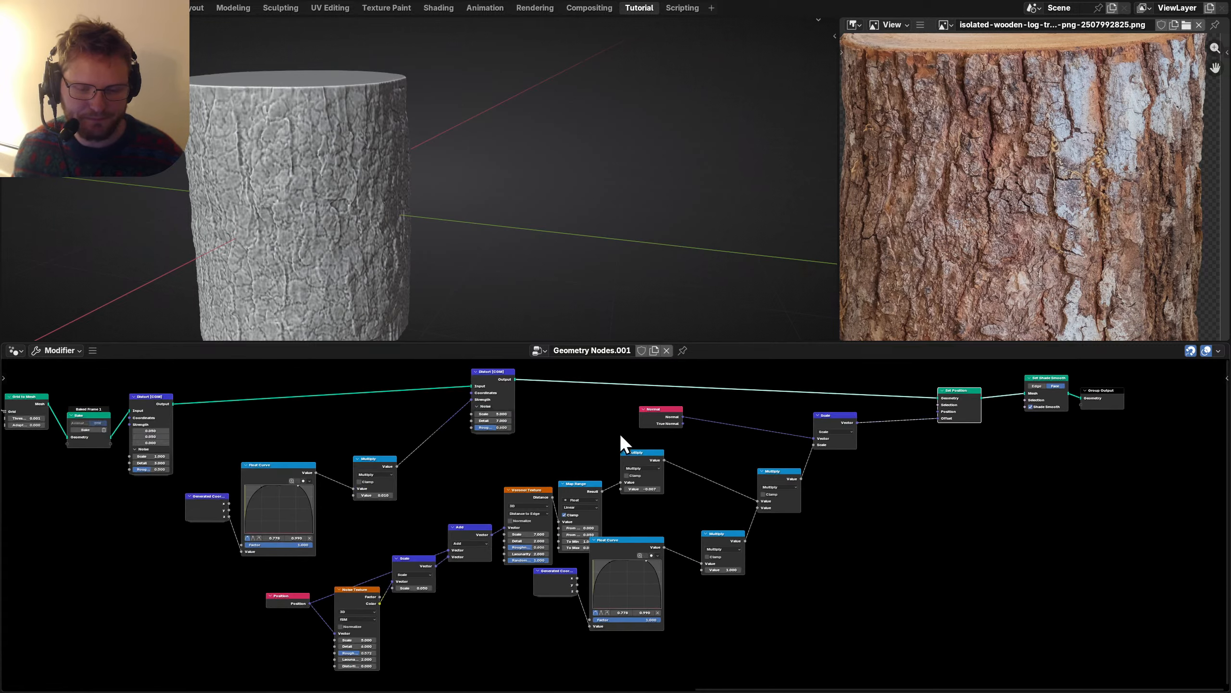
key(ctrl+s)
key(z)
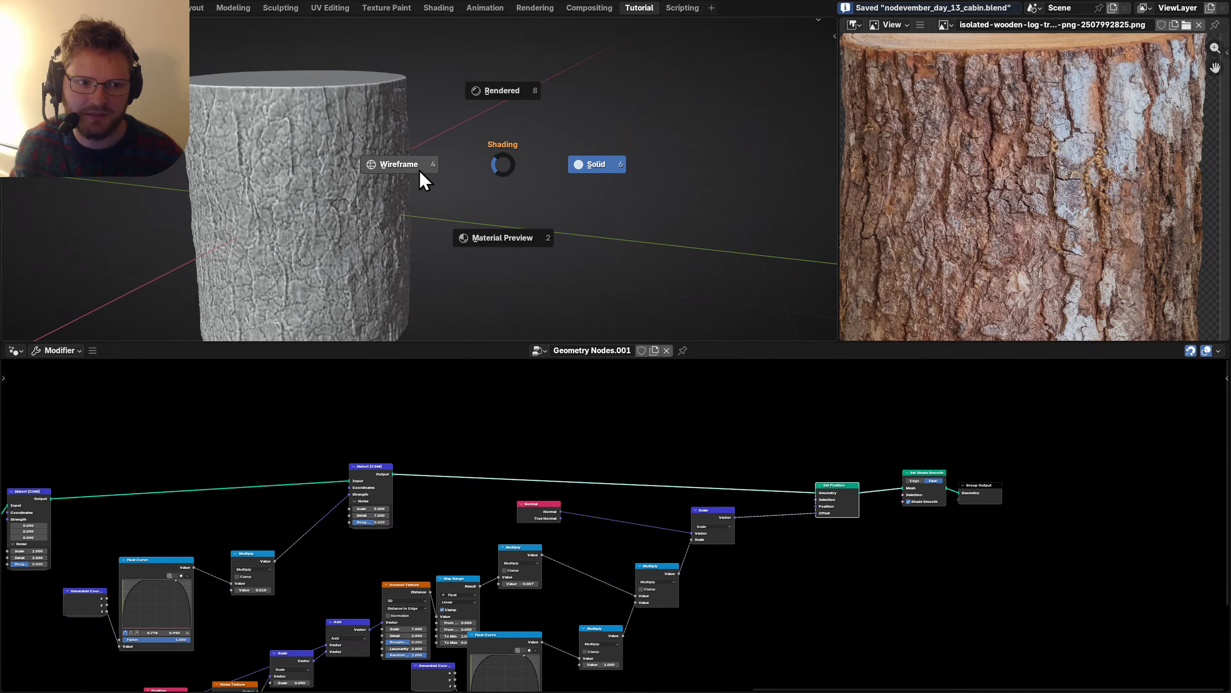
click(420, 169)
scroll(299, 185, up, 8)
key(z)
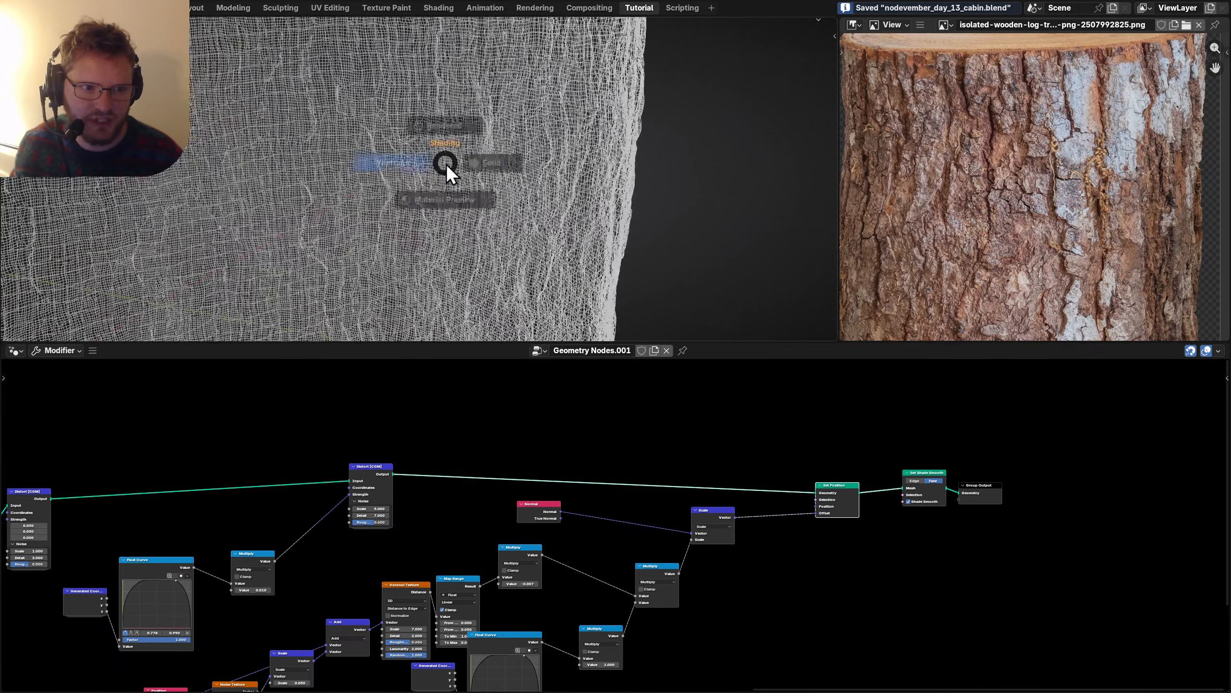
click(552, 165)
key(z)
click(638, 162)
scroll(431, 156, down, 3)
scroll(429, 155, down, 5)
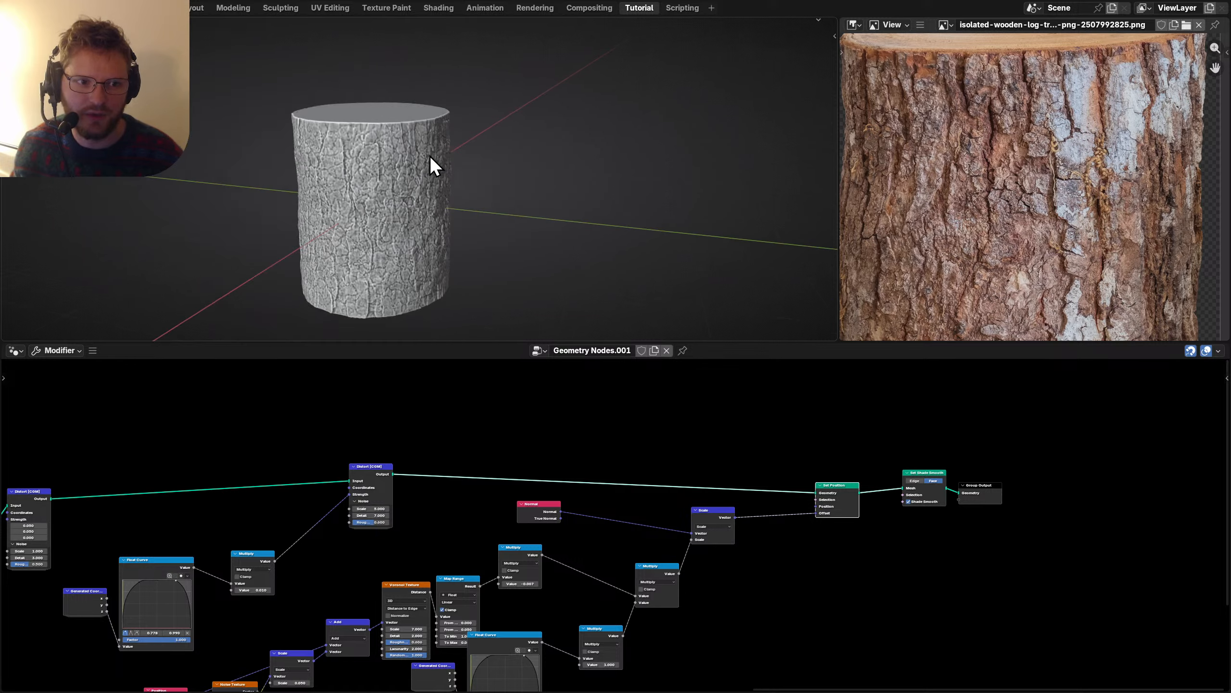
middle_drag(275, 451, 508, 466)
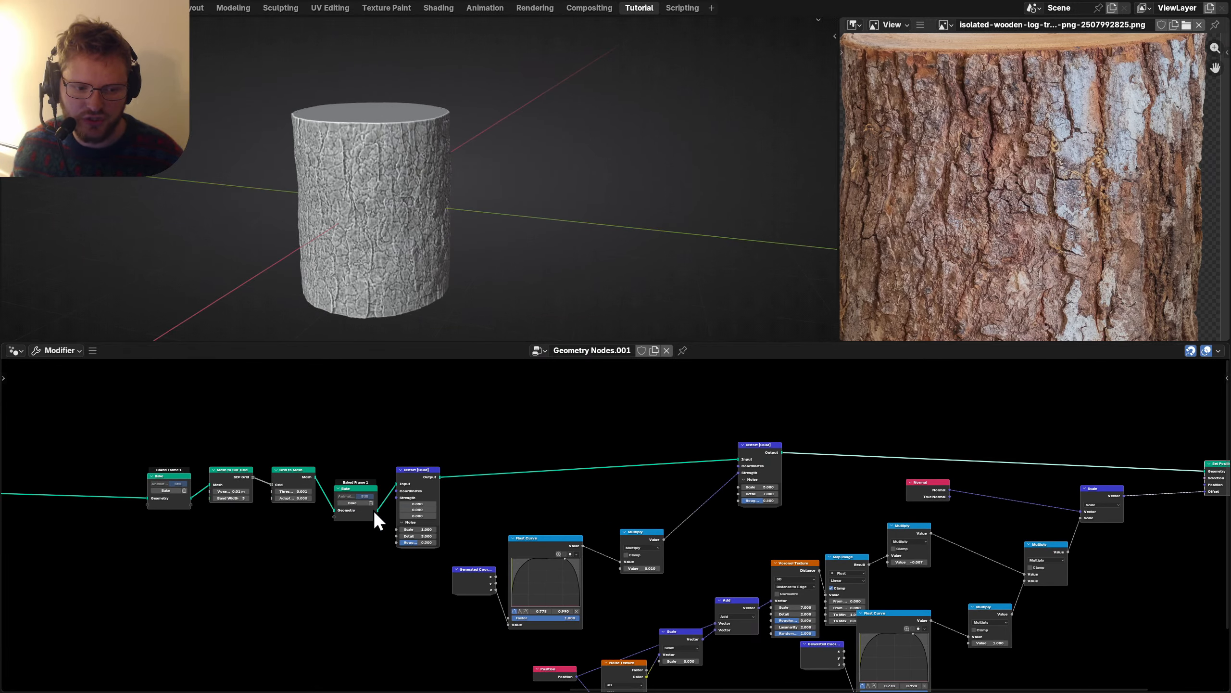
Shift the four left-hand nodes left and insert Subdivide Mesh between Bake and Distort.
middle_drag(374, 511, 576, 527)
drag(322, 564, 563, 446)
key(g)
click(357, 431)
scroll(452, 545, up, 3)
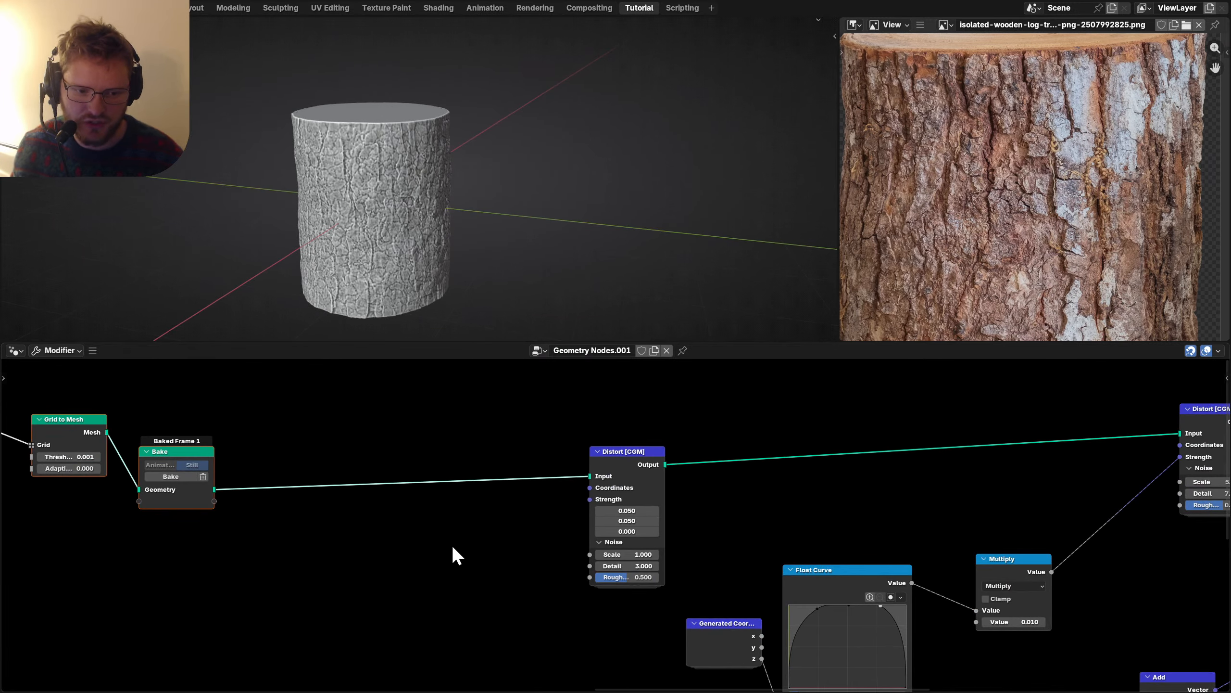
key(shift+a)
text(subdiv)
key(Return)
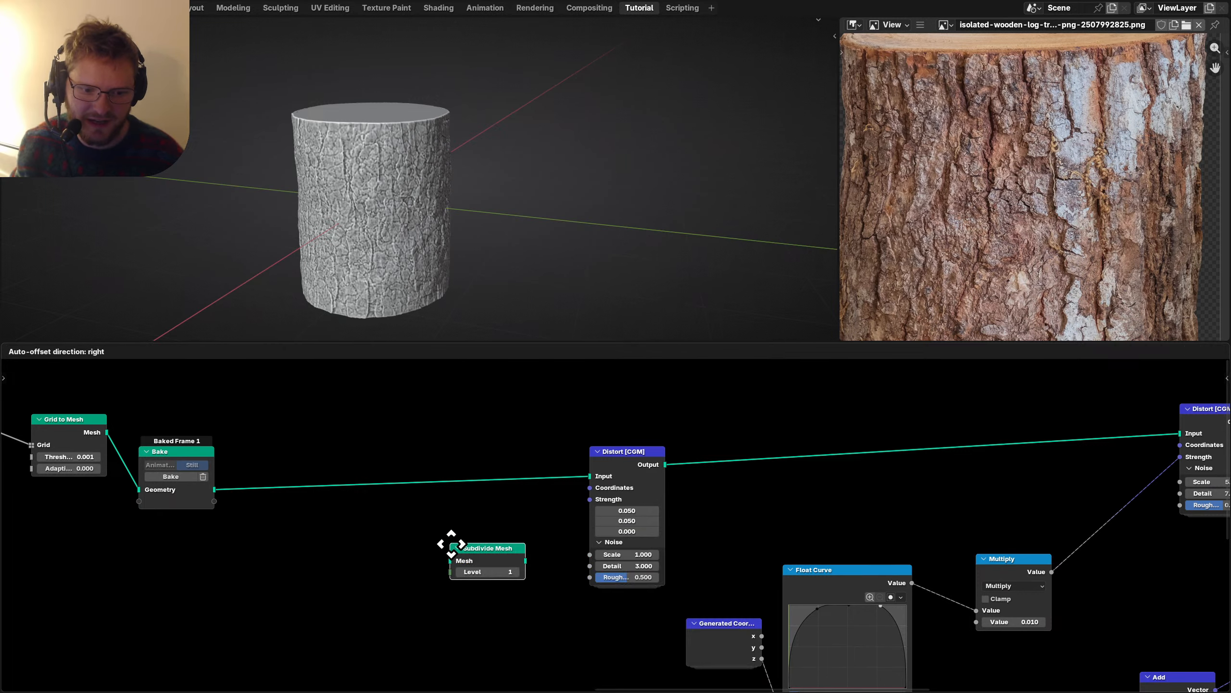
click(383, 558)
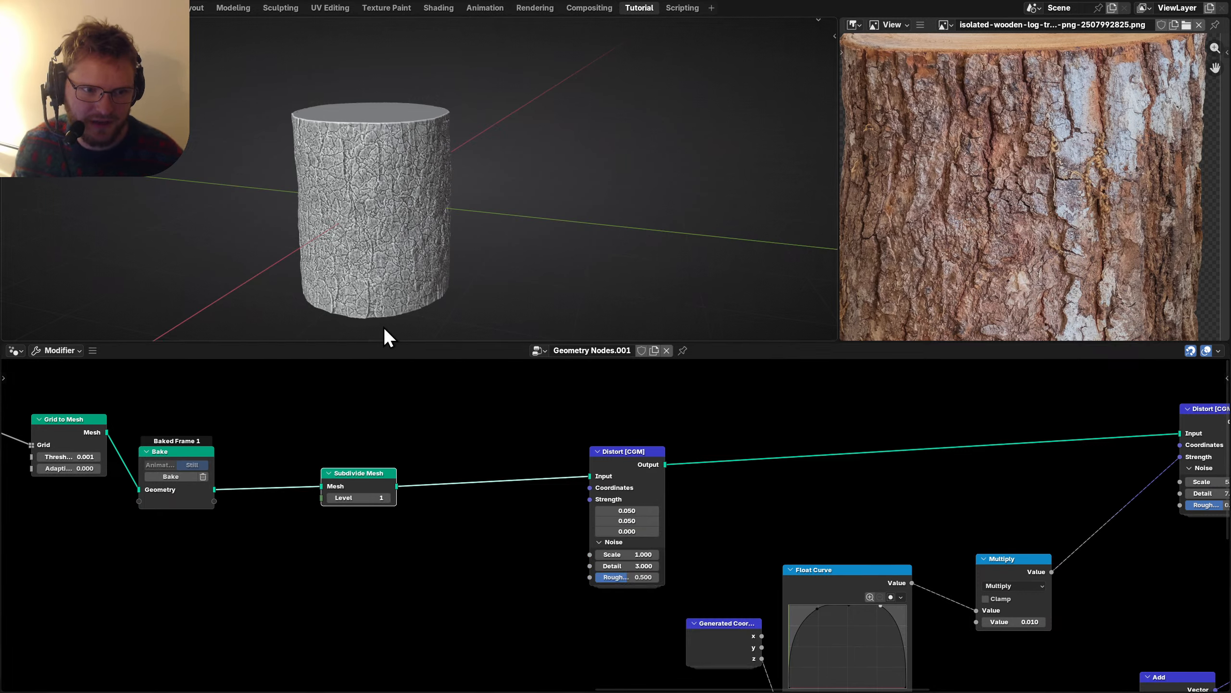
Add a new Bake node and cut the Distort-to-Set Position link.
scroll(383, 328, up, 3)
scroll(616, 523, down, 4)
middle_drag(939, 519, 633, 507)
scroll(633, 506, up, 3)
key(shift+a)
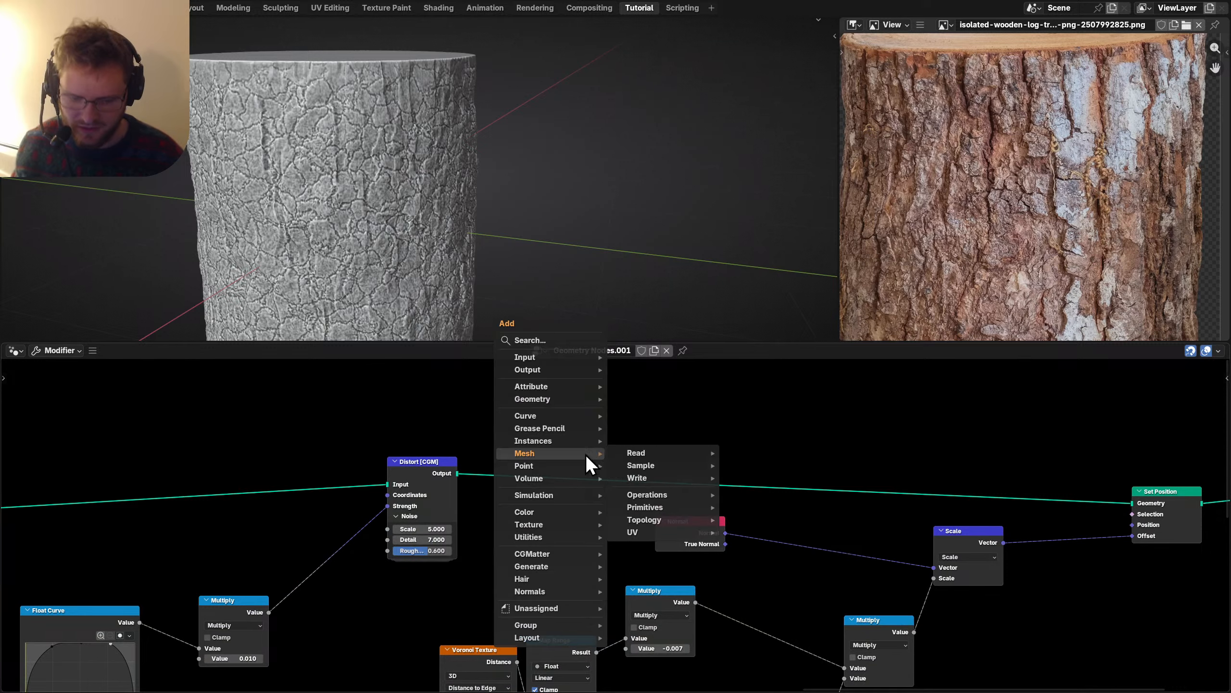
text(bake)
key(Return)
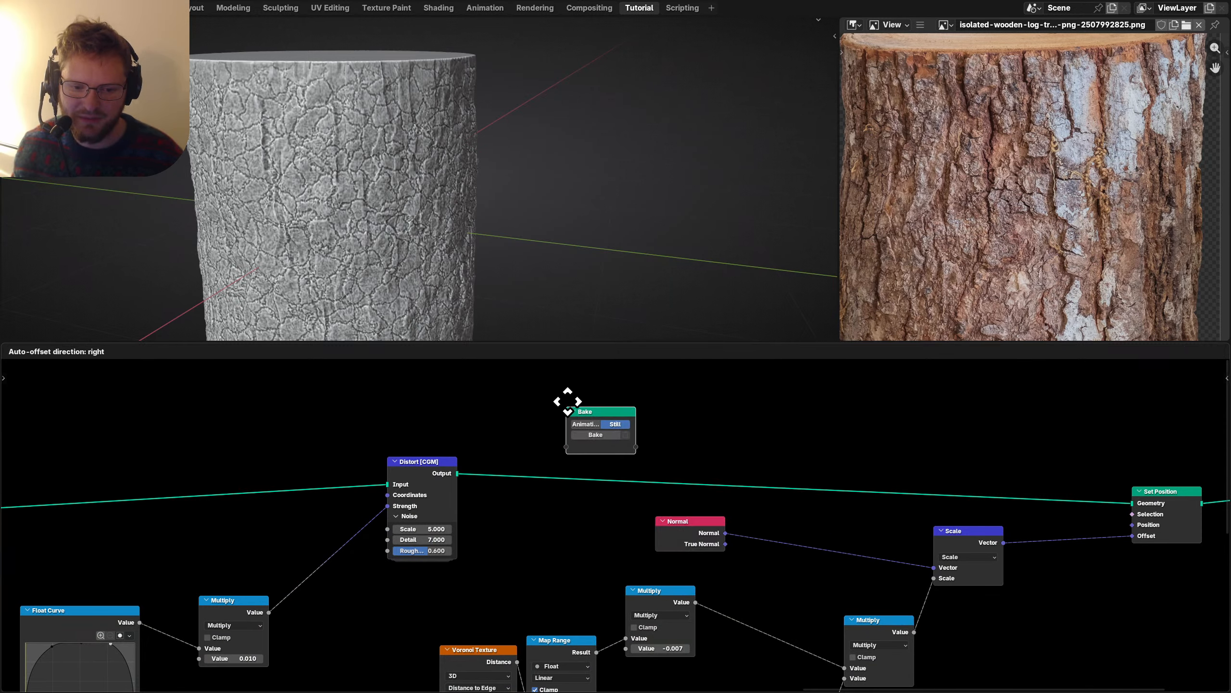
click(567, 386)
ctrl+right_drag(814, 514, 722, 426)
Set the Bake target to Disk and route Distort through it into Set Position.
key(n)
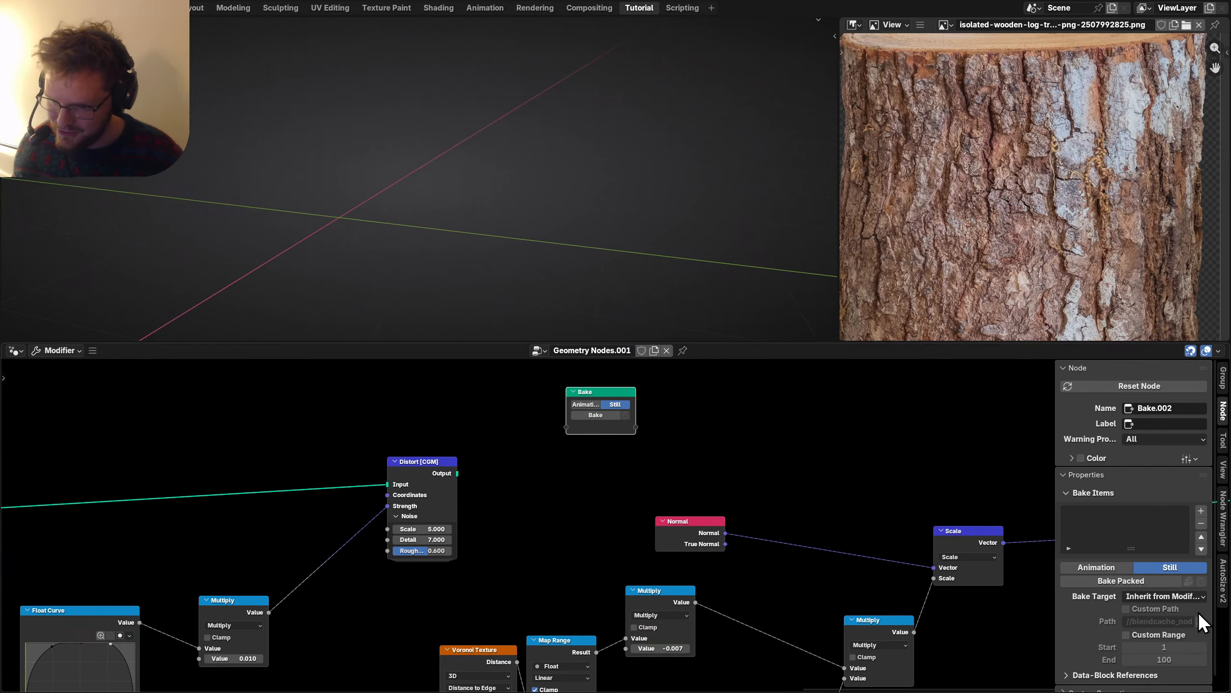
click(1142, 595)
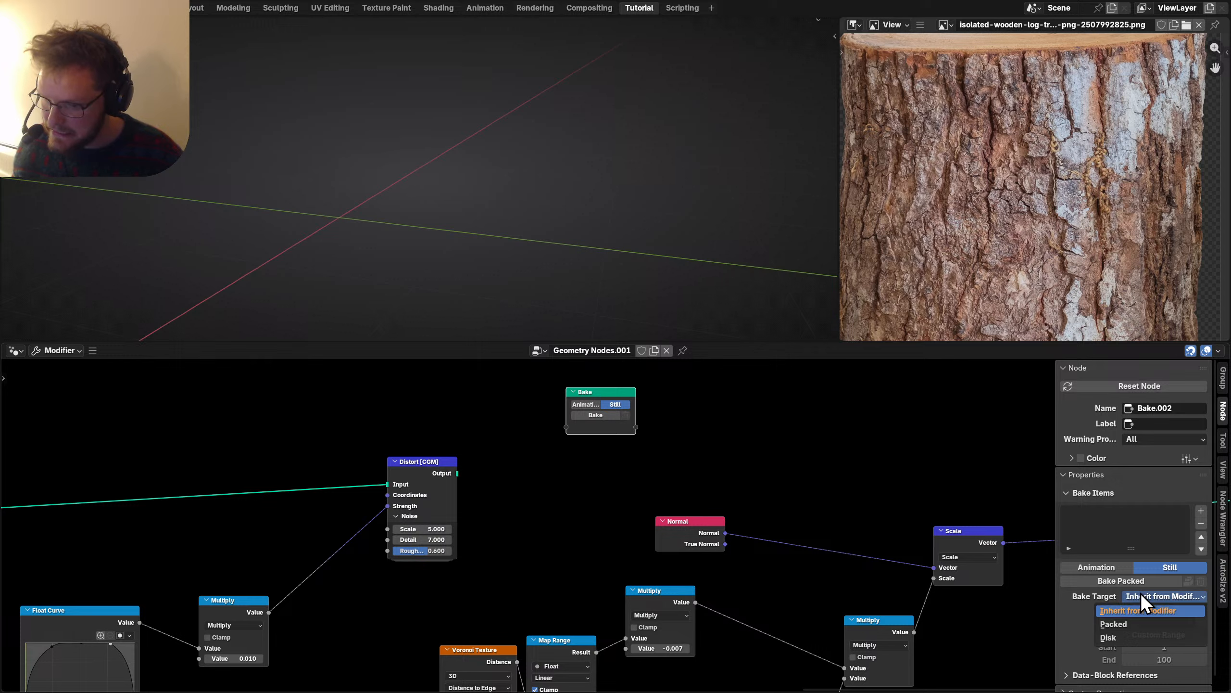
click(1138, 638)
drag(457, 472, 584, 443)
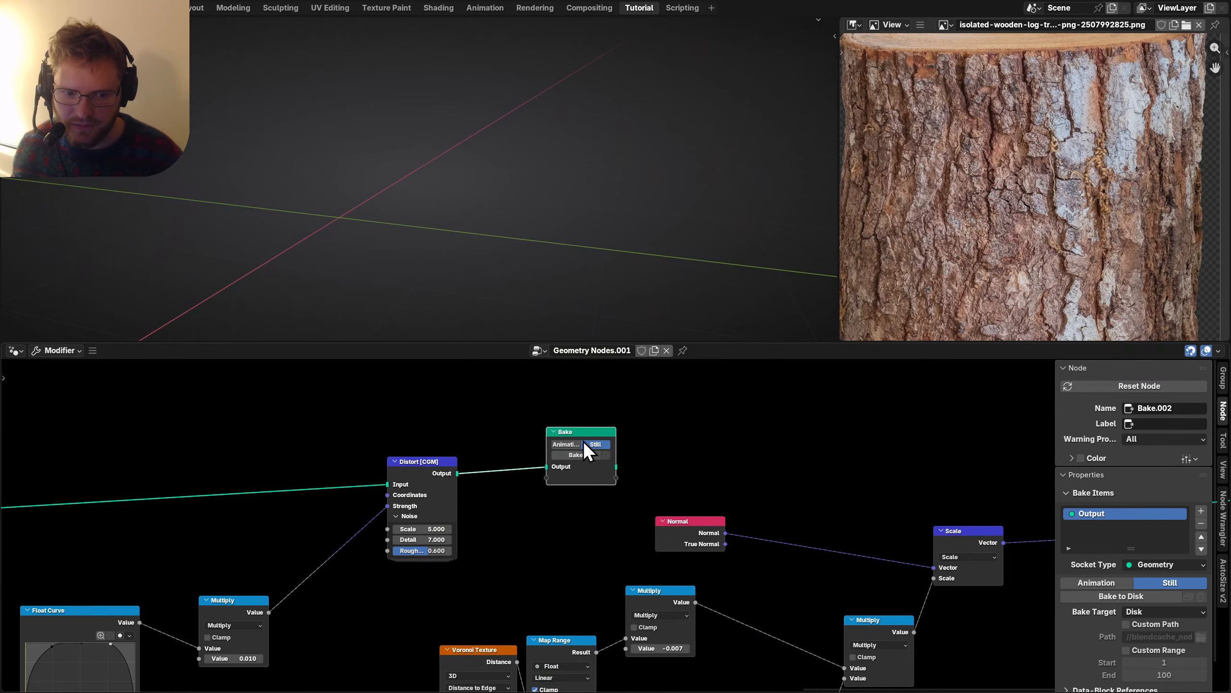
middle_drag(697, 479, 322, 491)
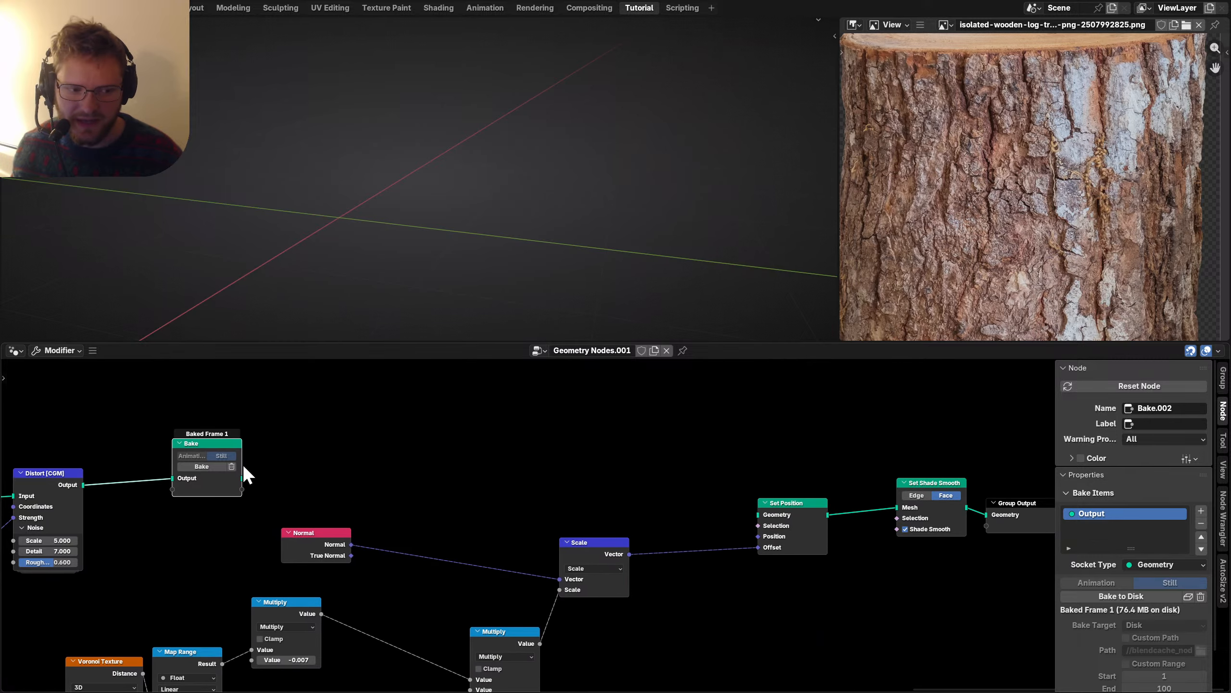
drag(242, 479, 758, 514)
Review the crack nodes and the trunk from another angle, then save the blend file.
scroll(384, 210, down, 3)
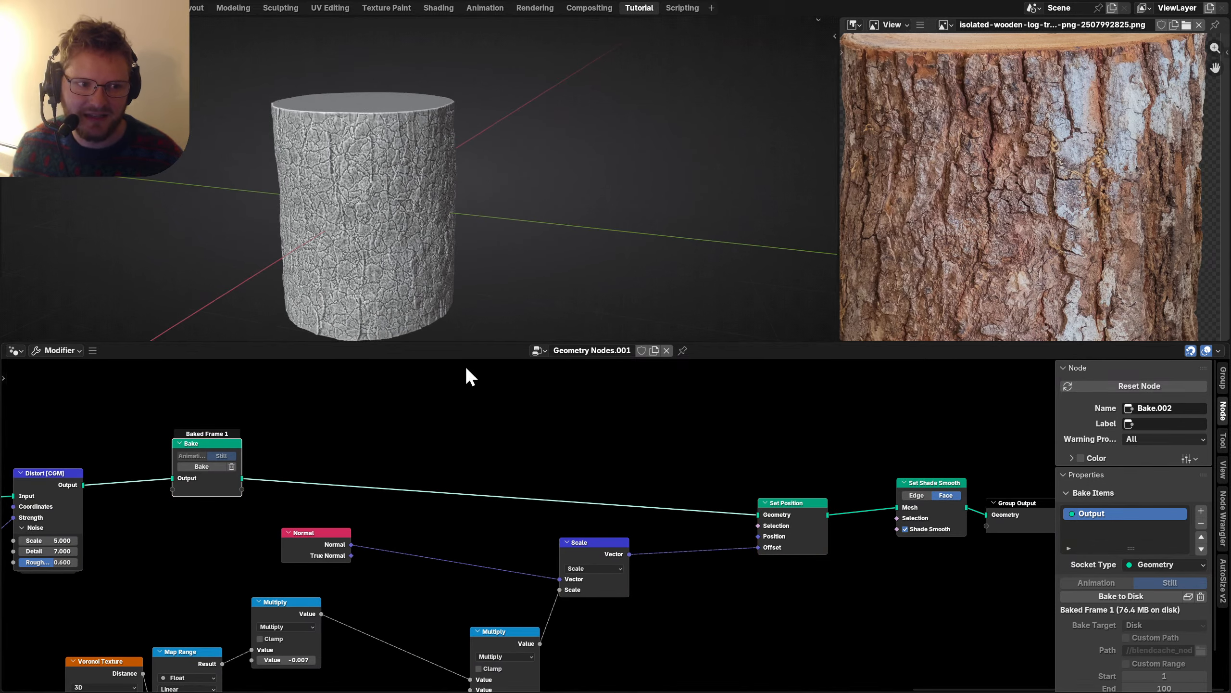
middle_drag(532, 607, 577, 481)
scroll(576, 481, up, 2)
middle_drag(297, 485, 517, 508)
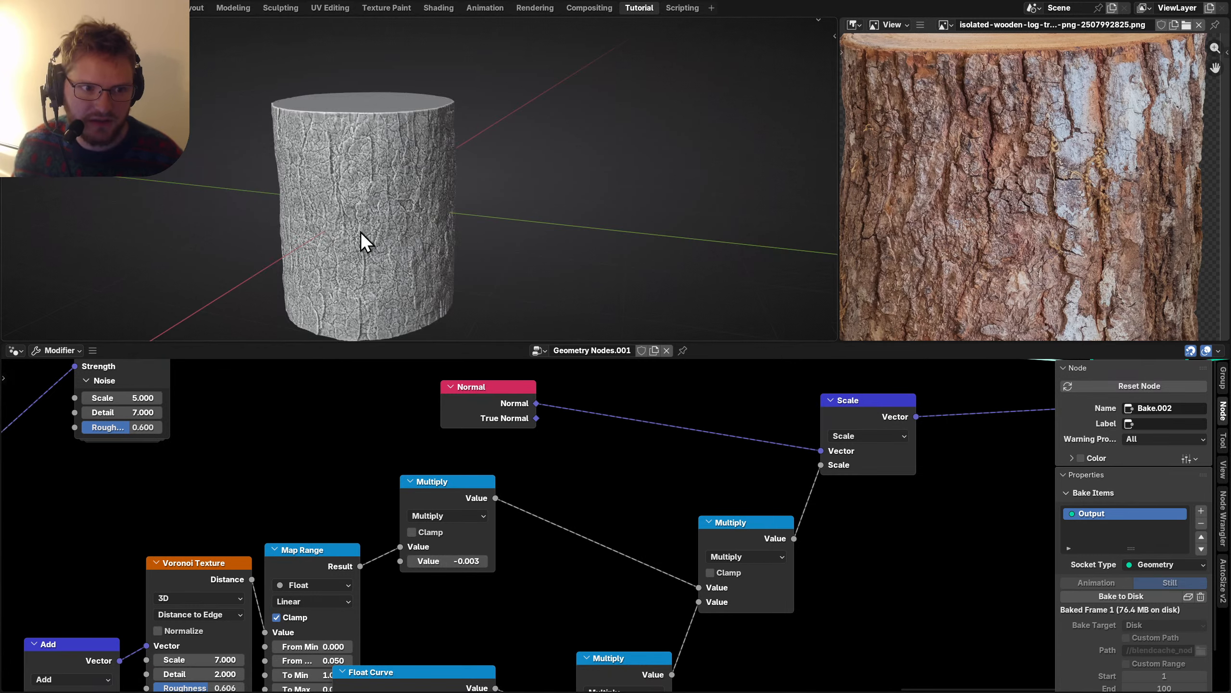
scroll(388, 213, down, 3)
mouse_move(443, 185)
middle_down()
mouse_move(576, 149)
mouse_move(533, 182)
middle_up()
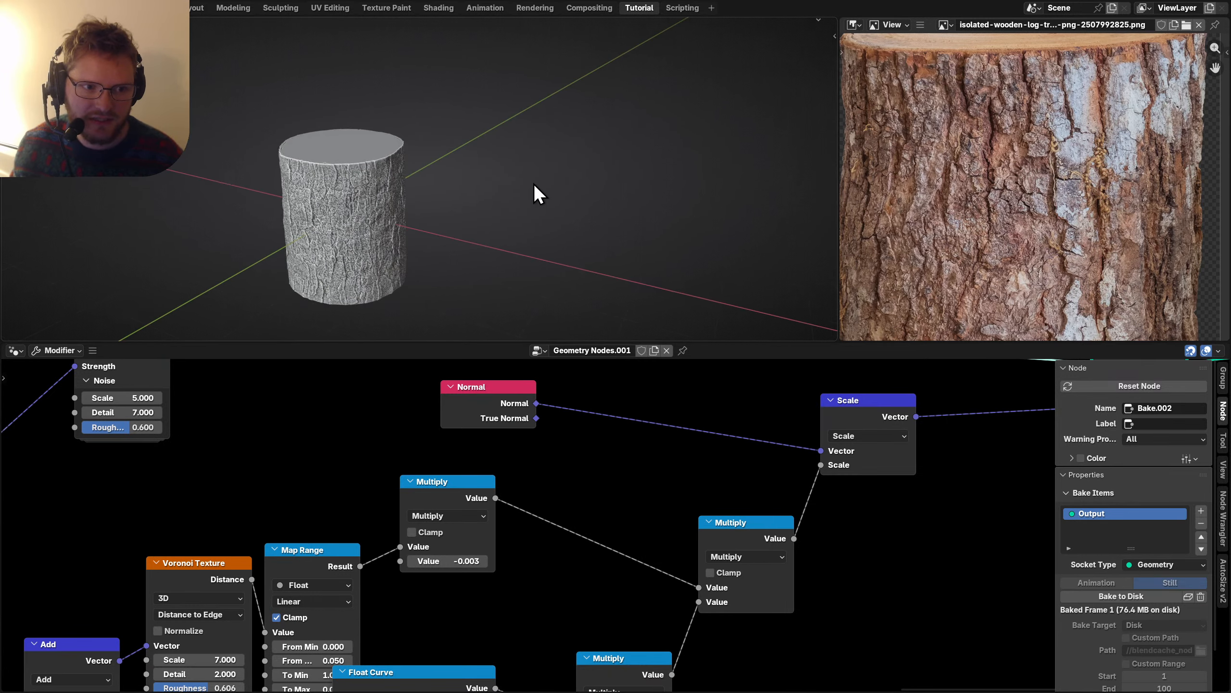
key(ctrl+s)
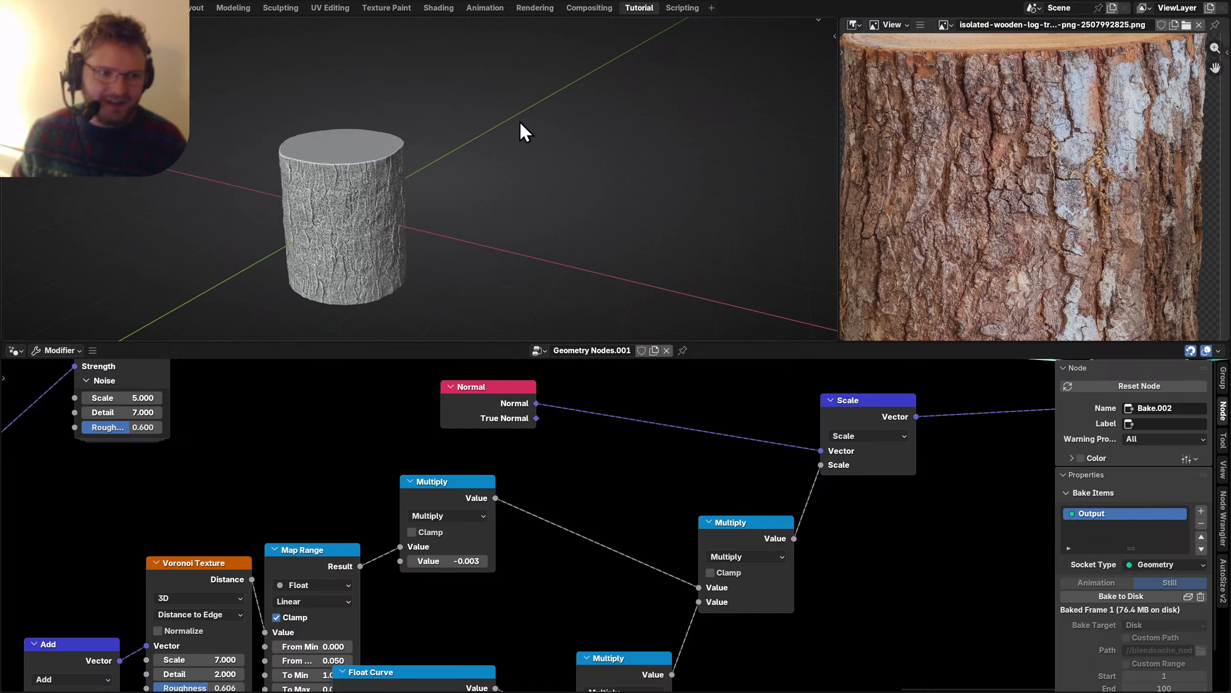
middle_drag(520, 121, 550, 127)
scroll(514, 131, up, 3)
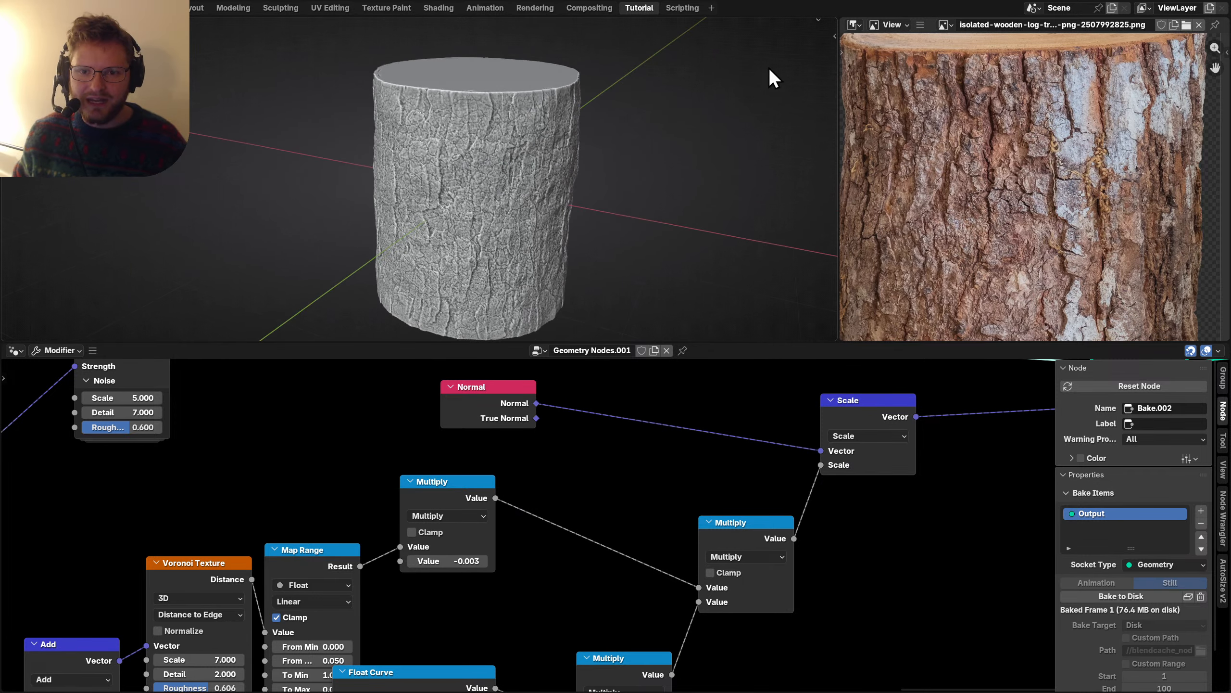
drag(818, 19, 831, 45)
click(826, 25)
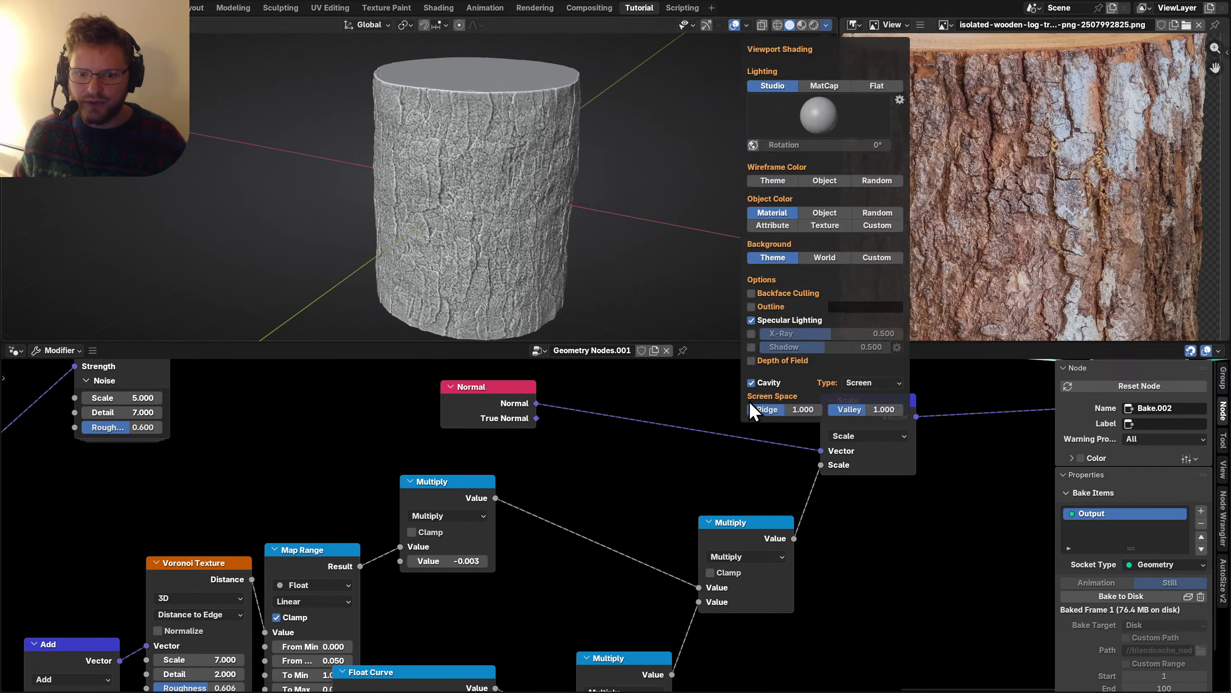
click(752, 381)
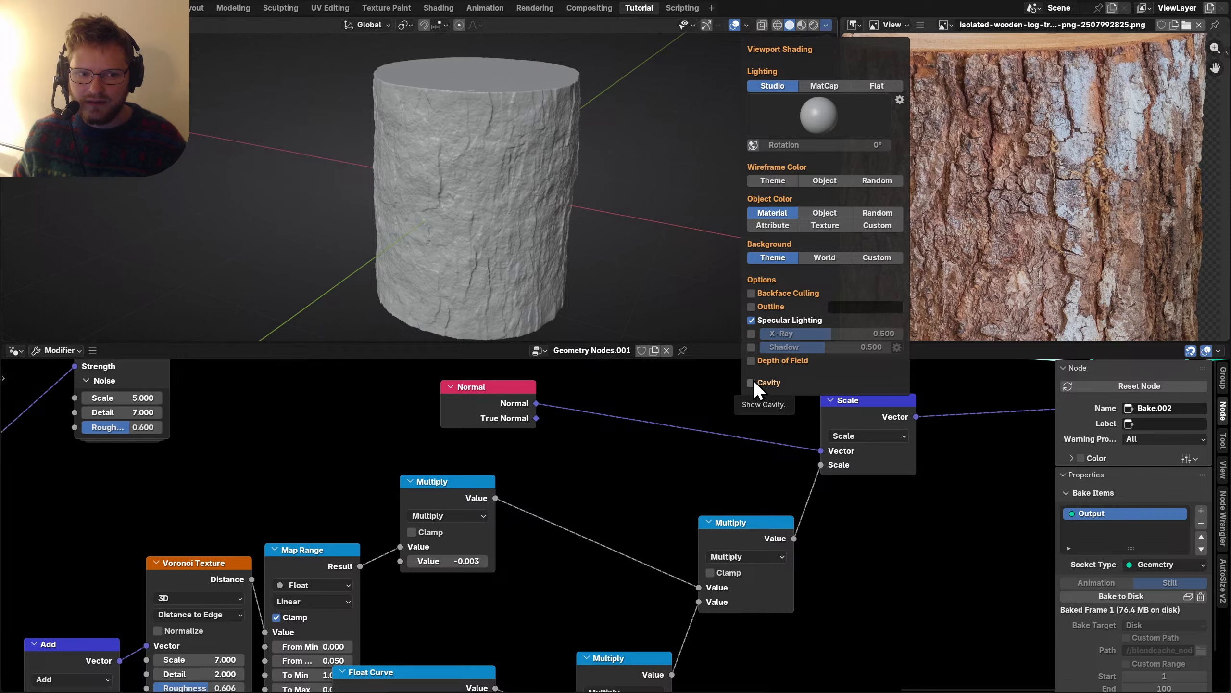
click(753, 381)
click(753, 381)
click(753, 380)
click(754, 381)
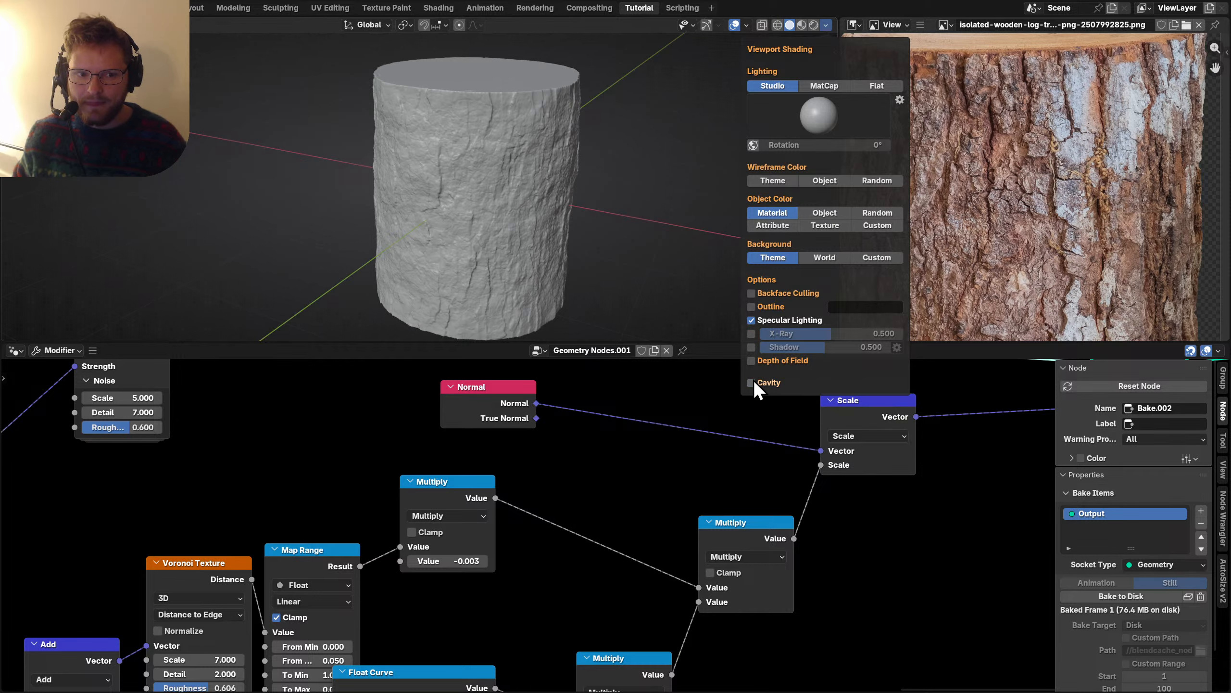
click(754, 380)
scroll(215, 489, down, 5)
middle_drag(215, 489, 321, 583)
drag(271, 618, 755, 422)
key(g)
Move the selected cylinder nodes left and preview the Join Geometry, Geometry to Instance, Cylinder and Instance Bark outputs.
click(579, 447)
middle_drag(96, 558, 477, 499)
ctrl+shift+click(498, 514)
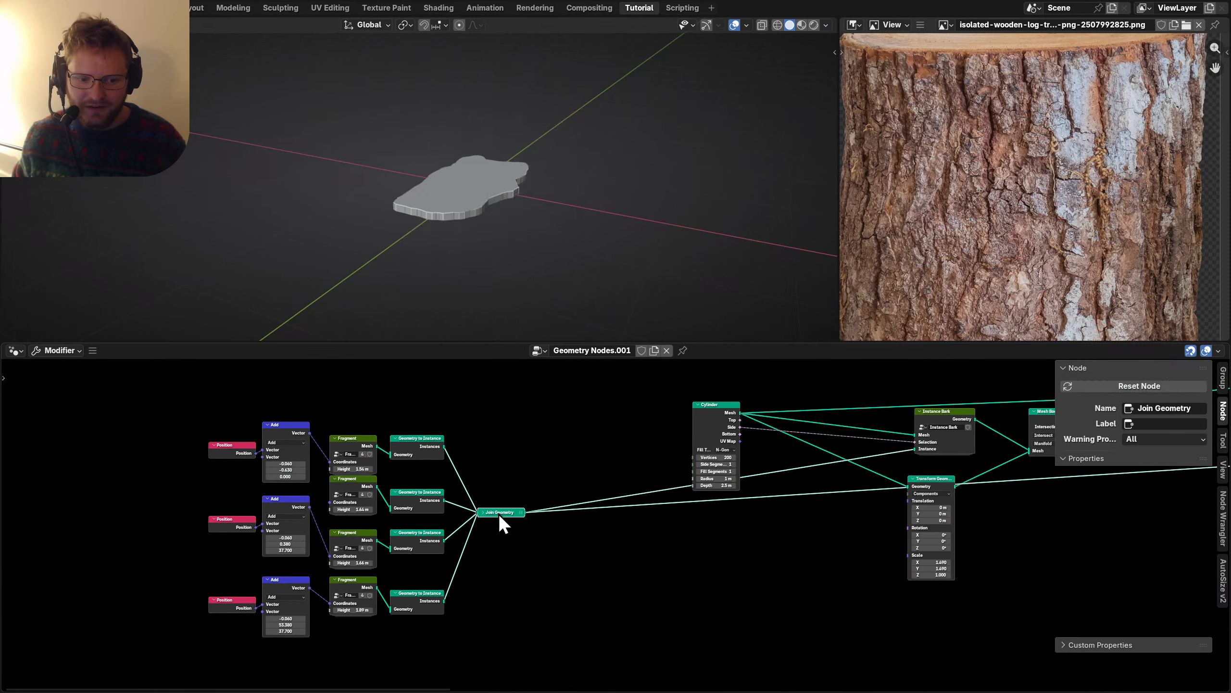
middle_drag(786, 489, 634, 518)
ctrl+shift+click(251, 485)
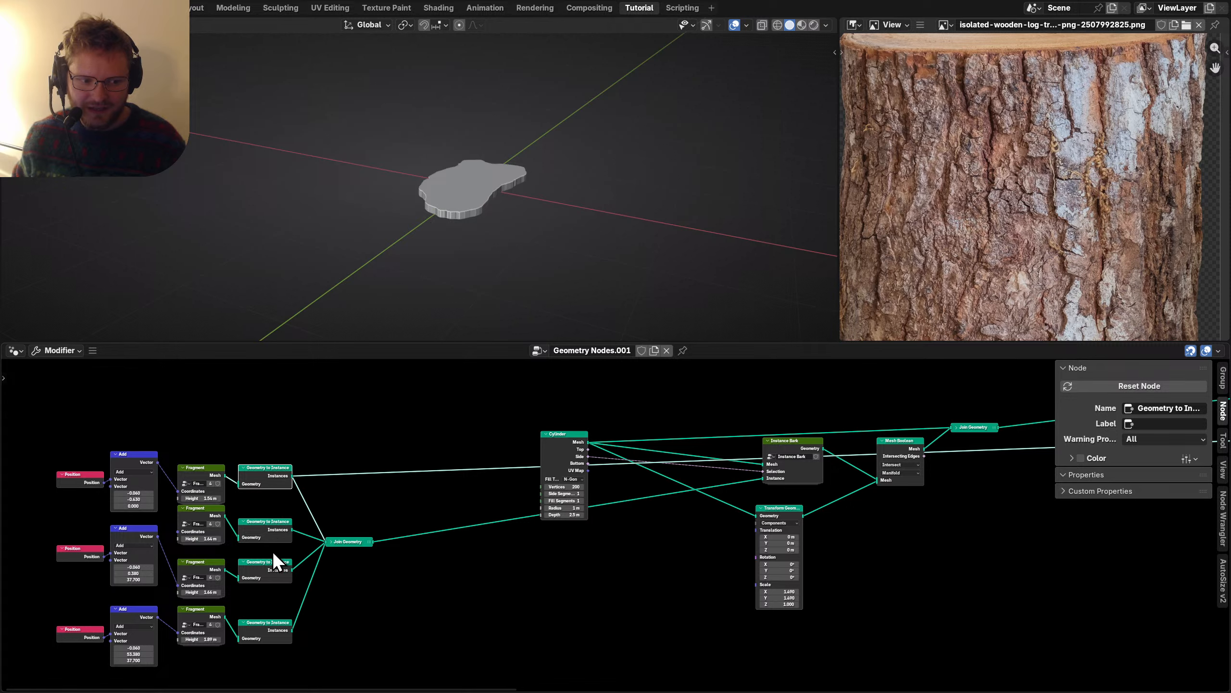
ctrl+shift+click(565, 469)
middle_drag(889, 439, 604, 495)
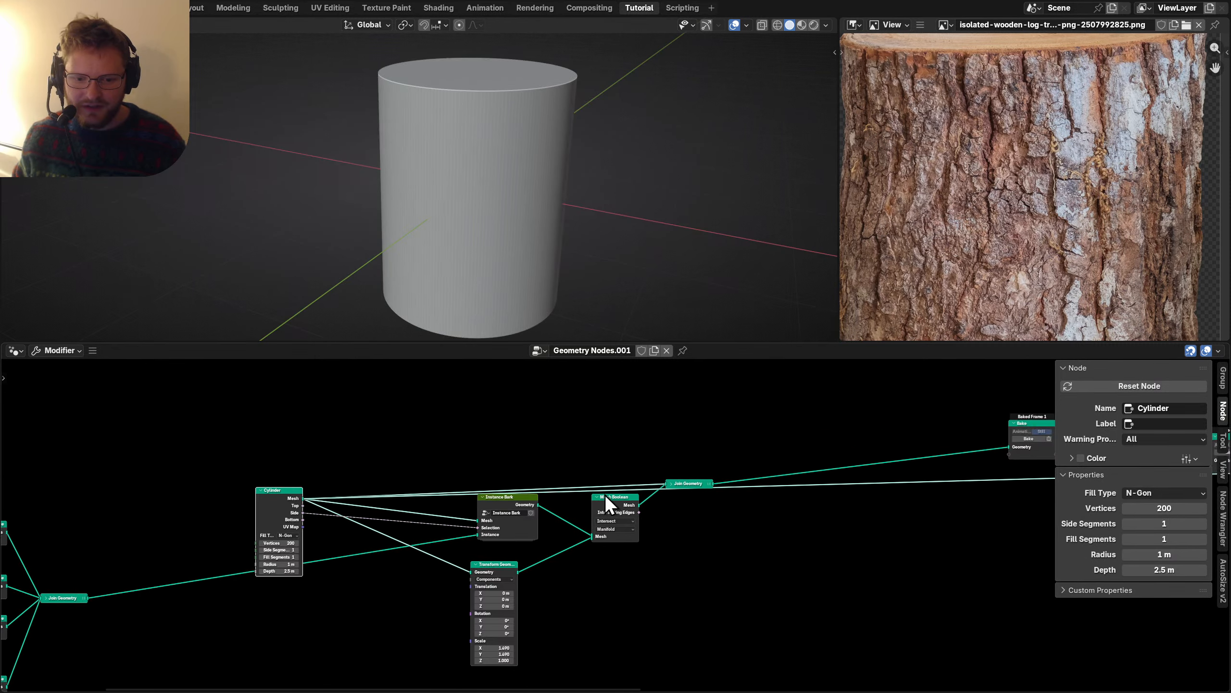
ctrl+shift+click(480, 499)
Reposition the Instance Bark node below the Cylinder node and enter the group.
scroll(588, 490, up, 2)
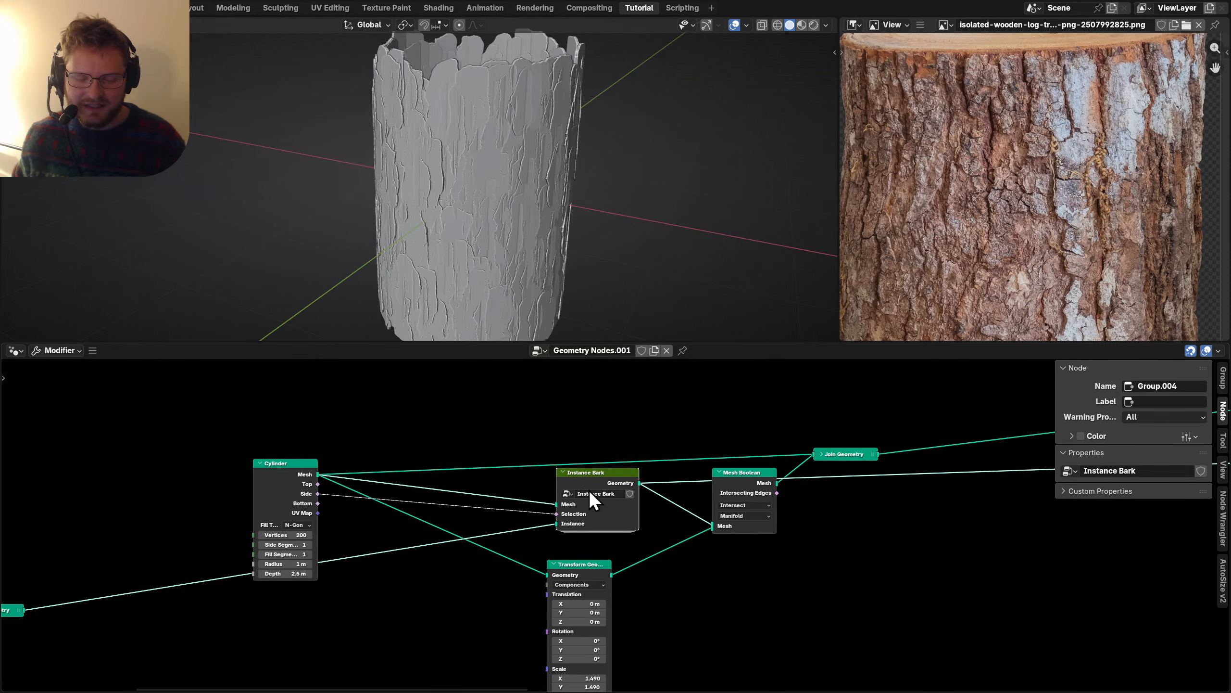
drag(604, 474, 445, 525)
middle_drag(404, 558, 588, 499)
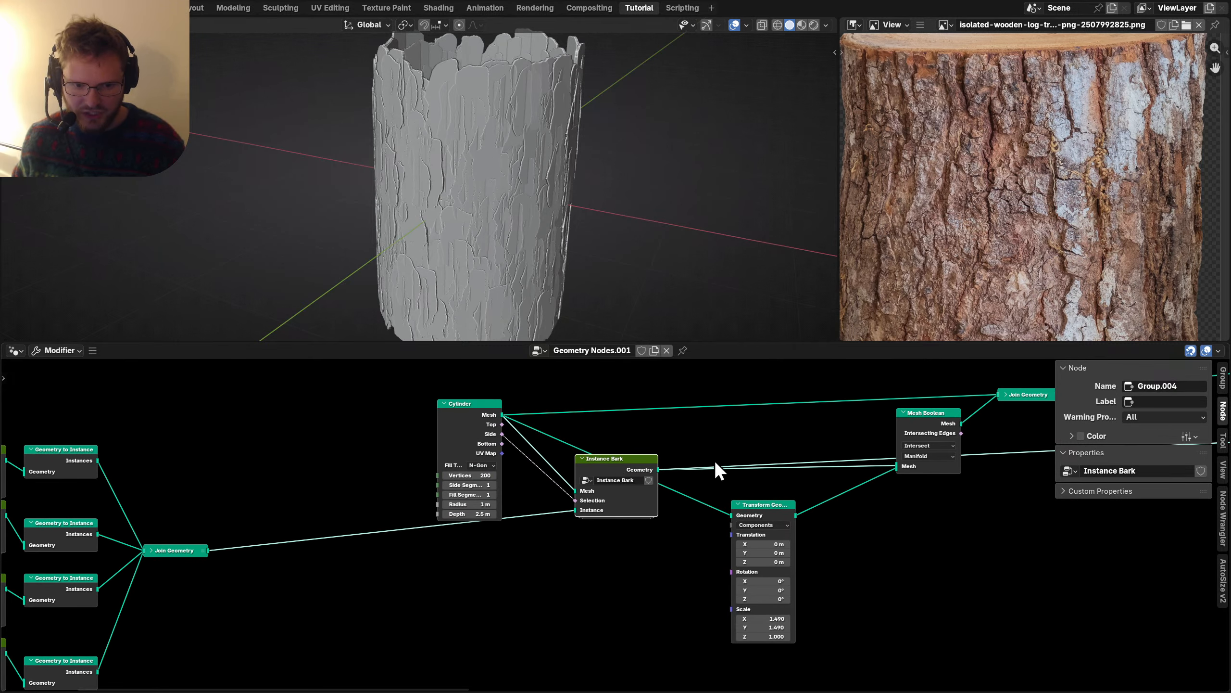
middle_drag(713, 460, 477, 483)
drag(477, 483, 609, 499)
key(Tab)
Rearrange the group's nodes: Instance on Points right, Random Value below, Set Position up.
key(Home)
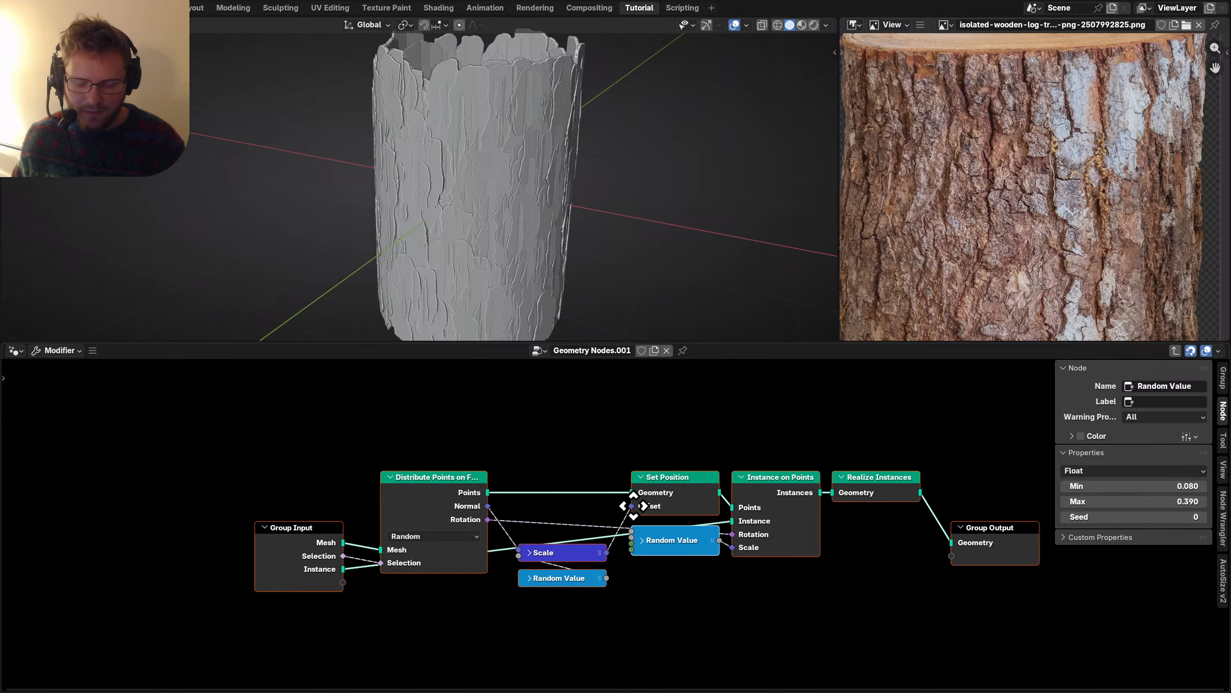
drag(921, 605, 762, 463)
drag(536, 516, 517, 582)
scroll(537, 509, up, 2)
drag(489, 468, 509, 372)
Insert a Rotate Rotation node in local space into the Rotation link.
key(shift+a)
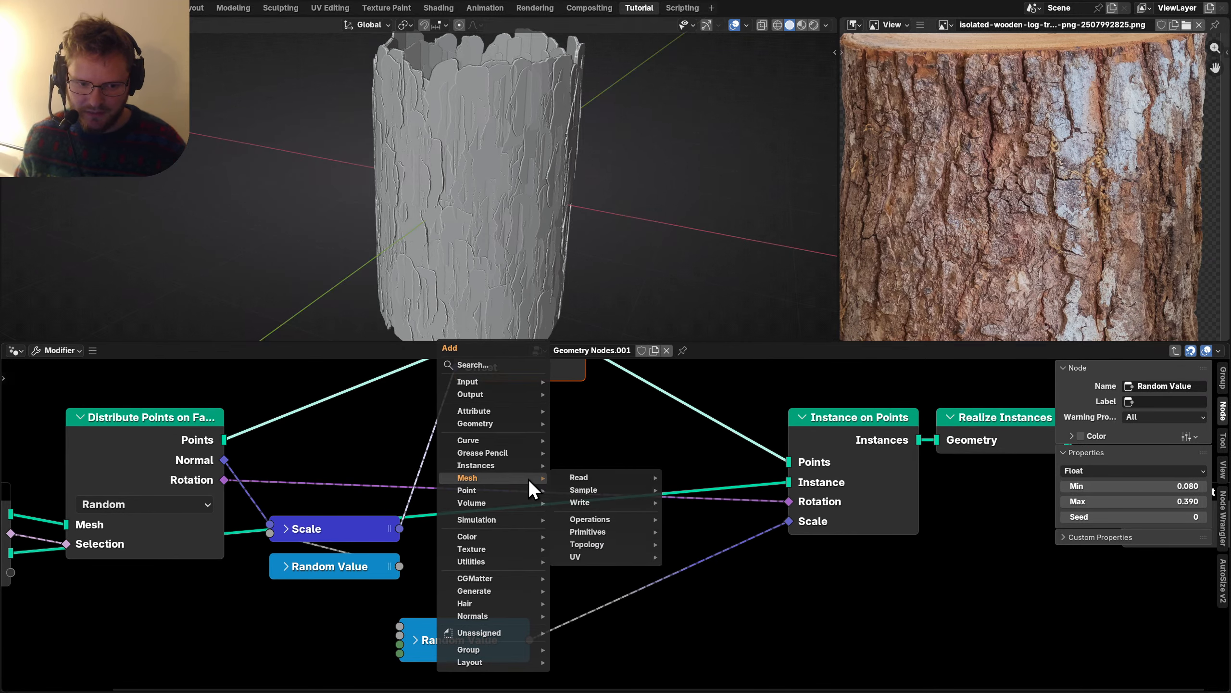
text(rotate rot)
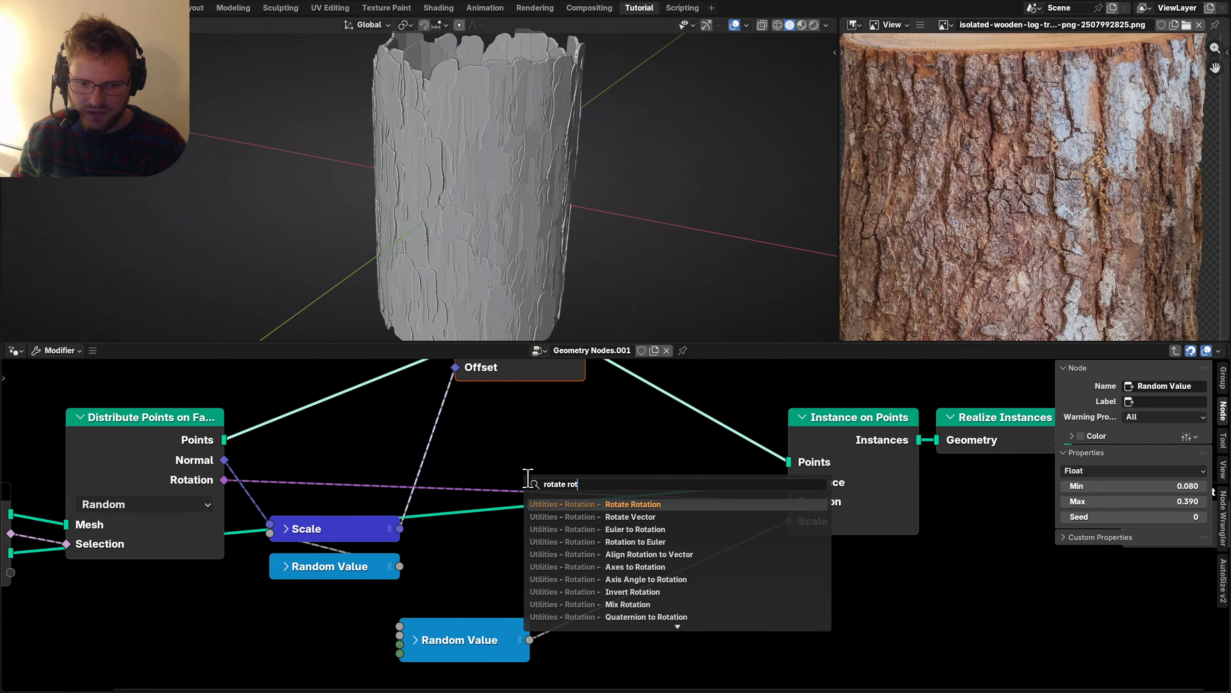
key(Return)
click(479, 457)
click(567, 496)
drag(570, 497, 591, 457)
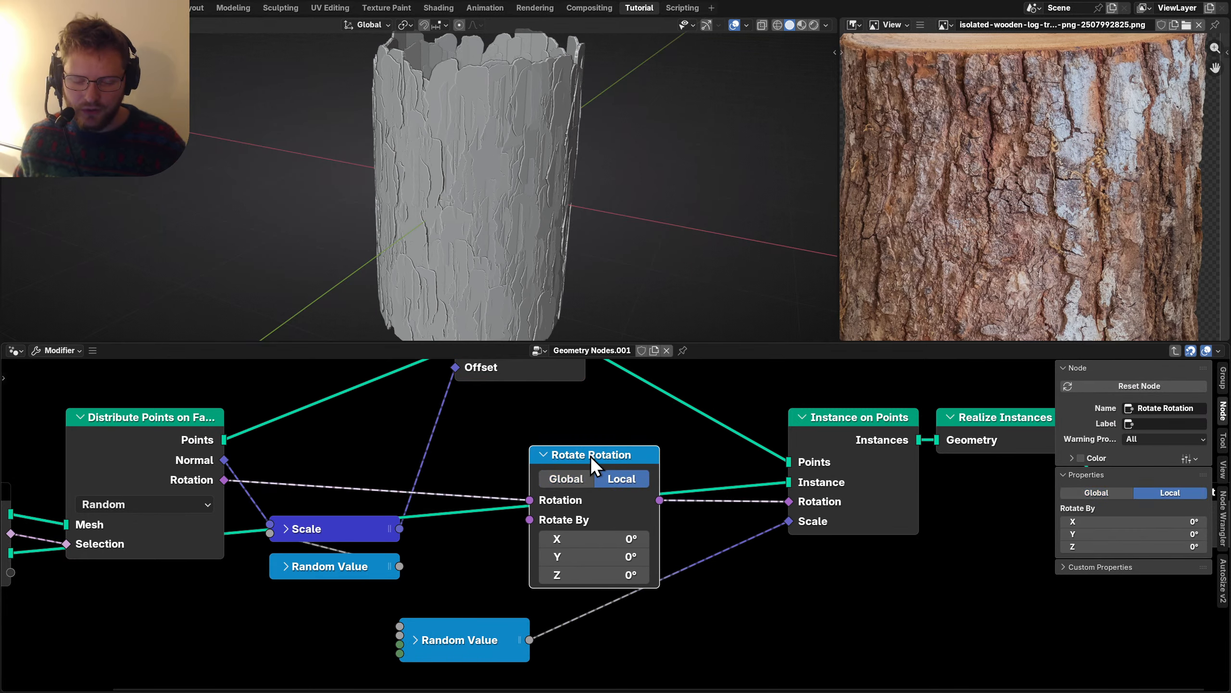
middle_drag(591, 456, 641, 469)
Add a Random Rotation [CGM] node and connect it to Rotate By.
key(shift+a)
text(random)
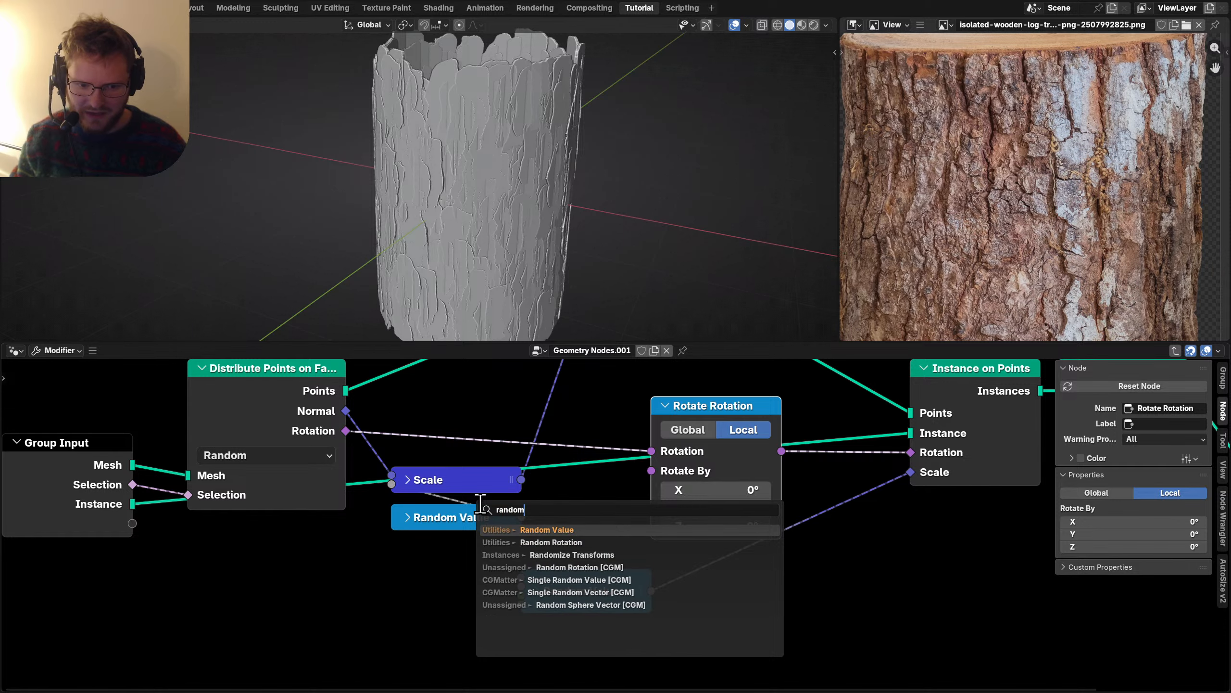
key(Down)
key(Down)
key(Down)
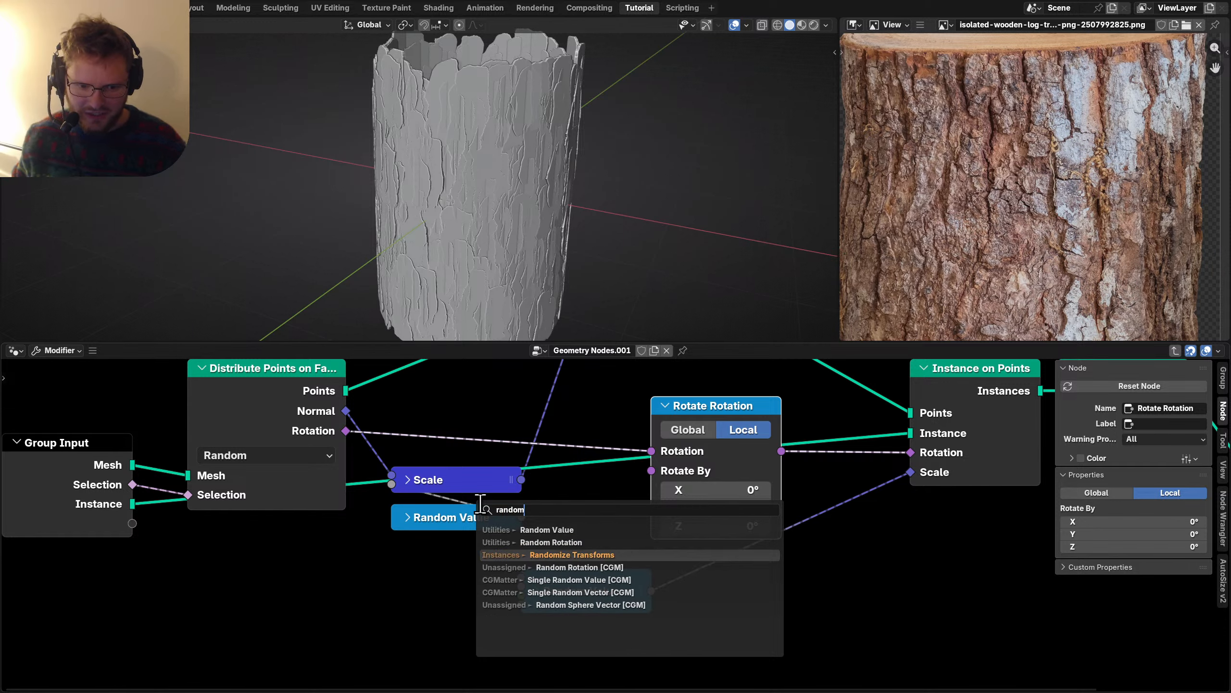
key(Return)
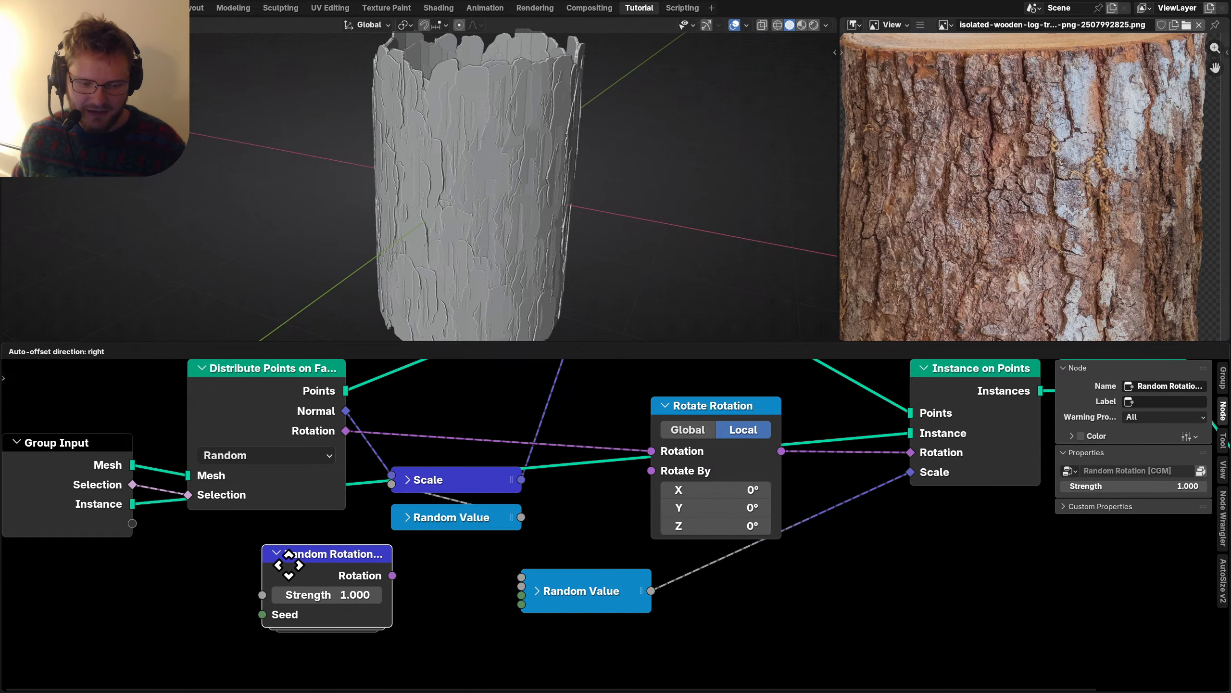
click(287, 563)
drag(636, 473, 650, 471)
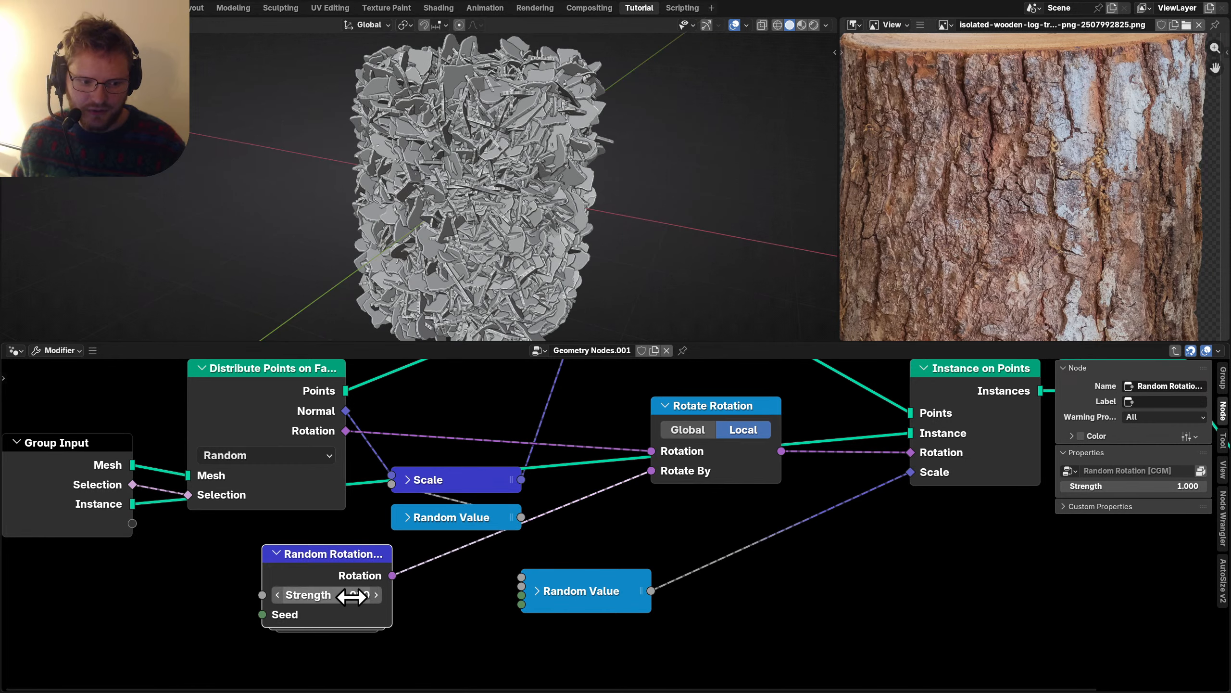
Set the random rotation strength to 0.1, then quarter it to 0.025.
text(0.1)
key(Return)
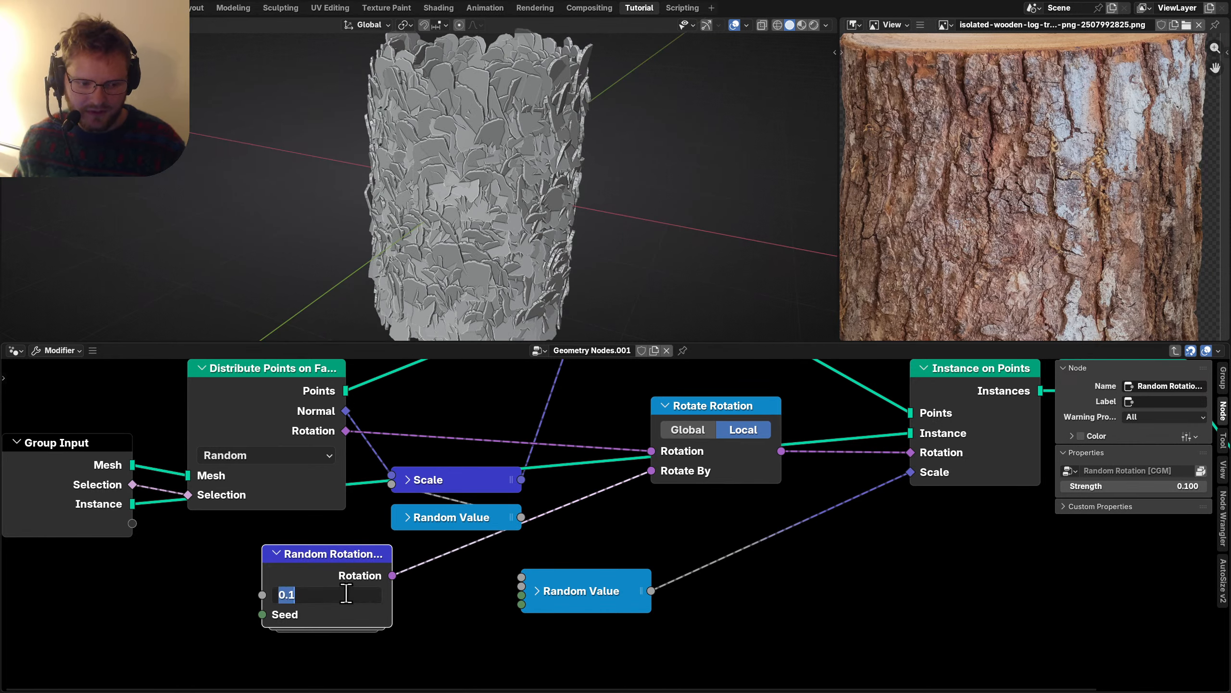
text(/4)
key(Return)
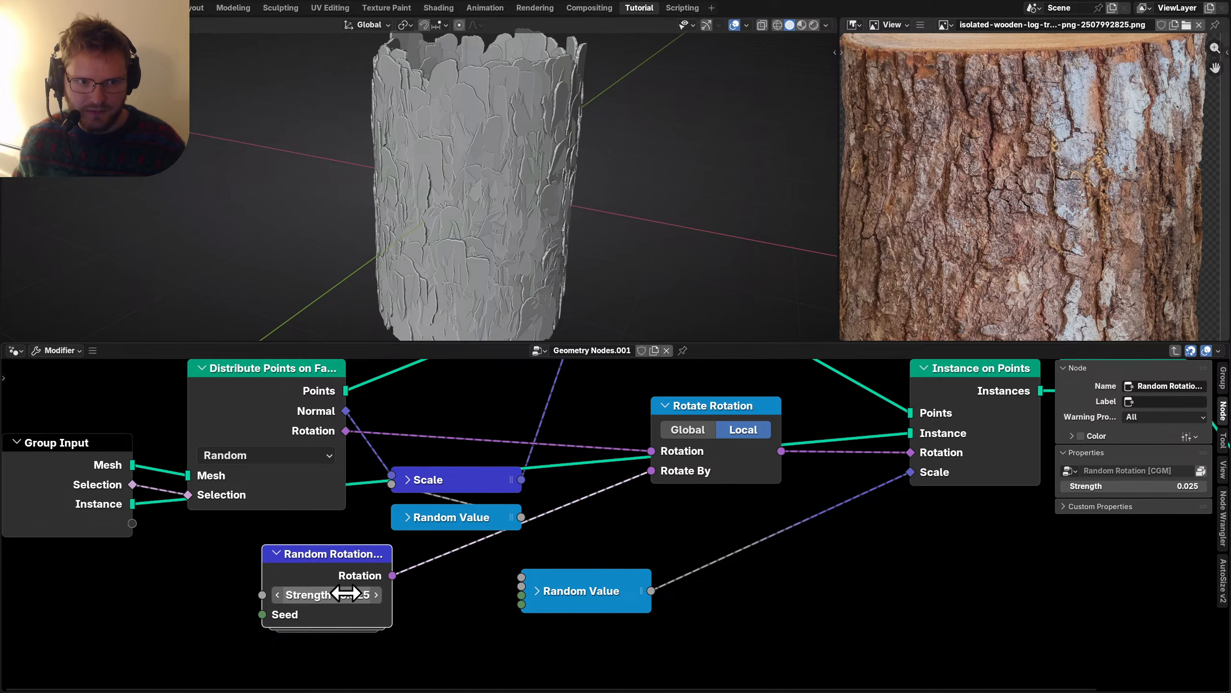
Compare with Rotate Rotation muted, halve the strength to 0.013, and exit the group.
middle_drag(719, 459, 645, 498)
click(632, 449)
key(m)
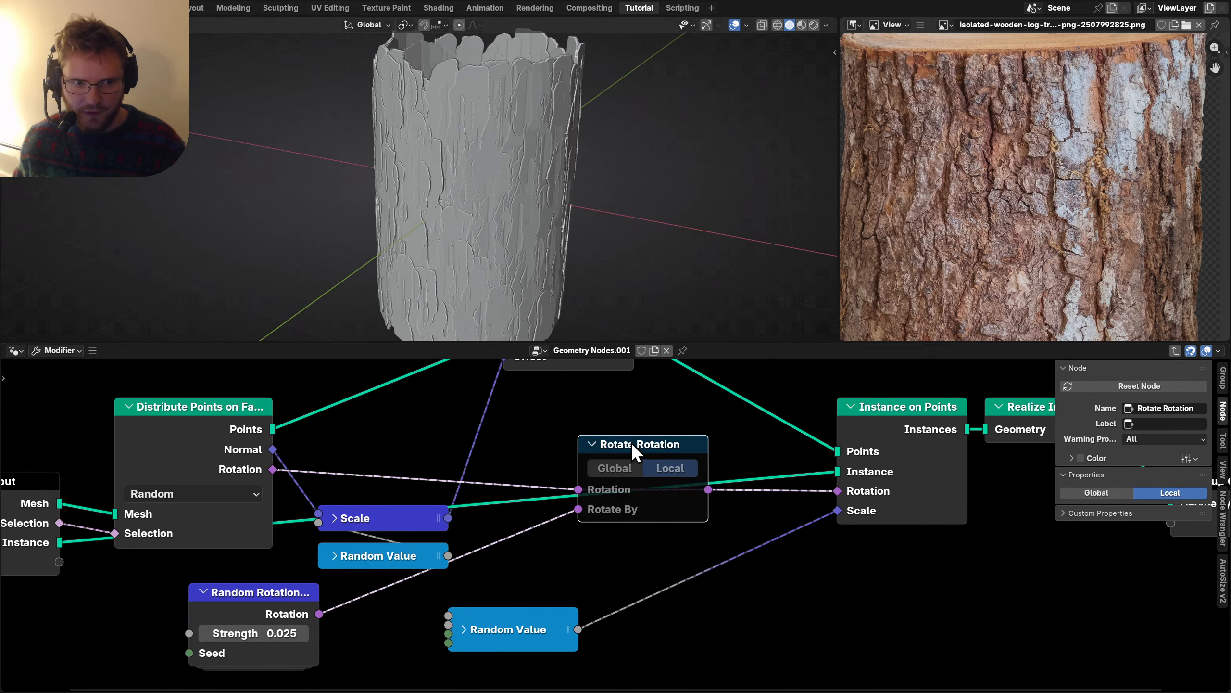
key(m)
key(m)
key(m)
middle_drag(631, 443, 759, 379)
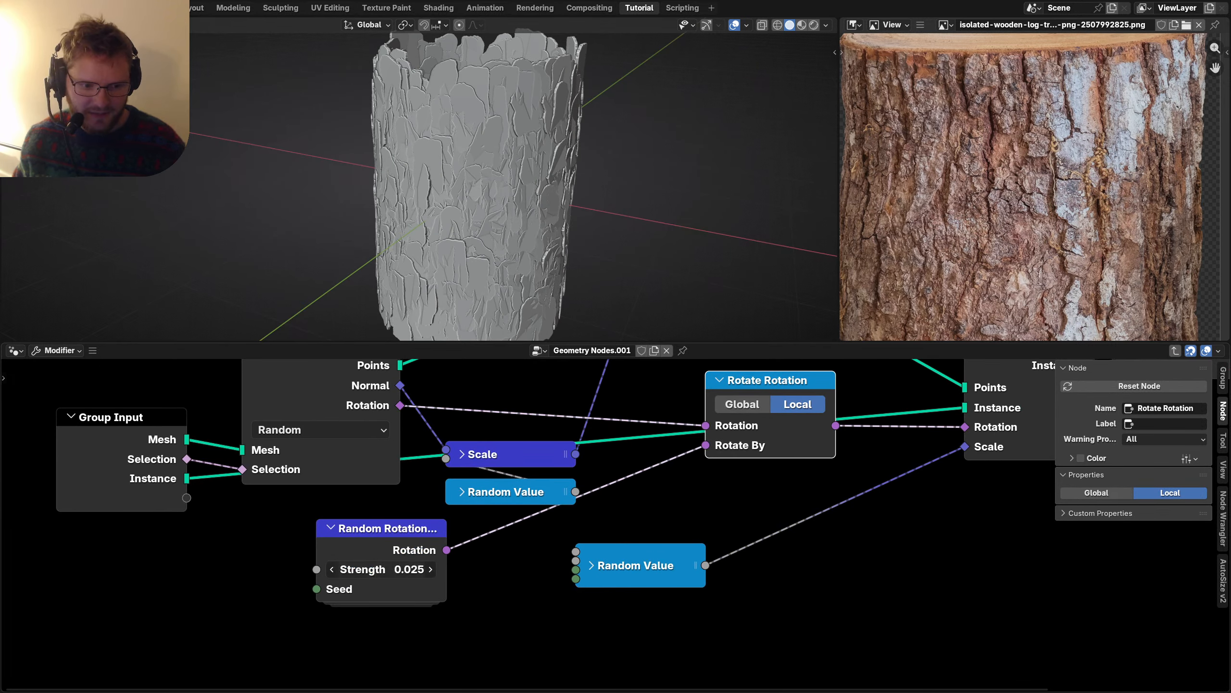
text(/2)
key(Return)
middle_drag(681, 460, 504, 563)
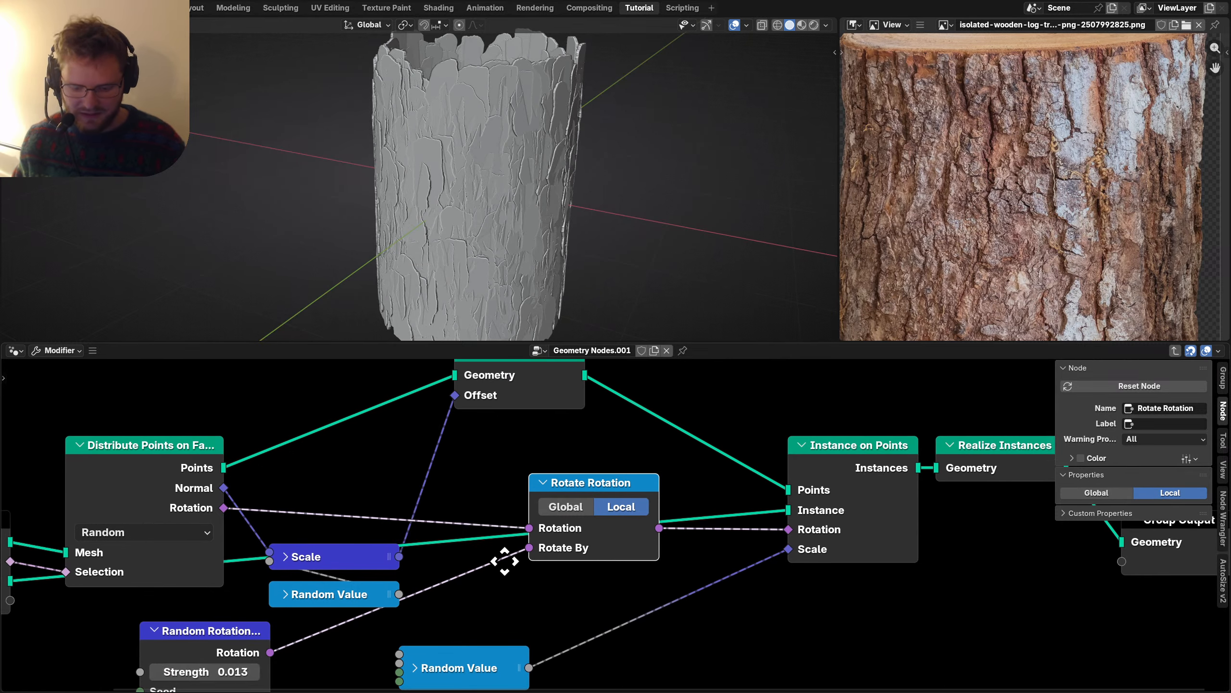
key(m)
key(m)
key(Tab)
Survey the parent node tree and save the blend file.
scroll(823, 469, down, 4)
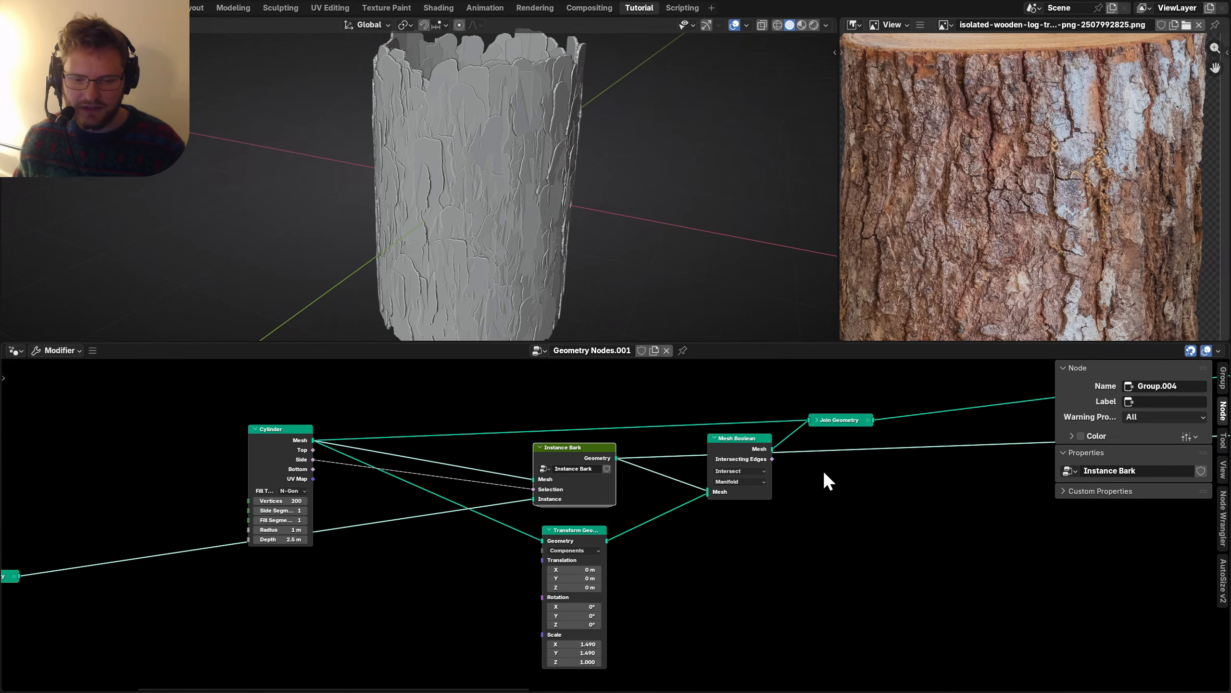
middle_drag(823, 469, 306, 539)
scroll(631, 505, up, 2)
key(ctrl+s)
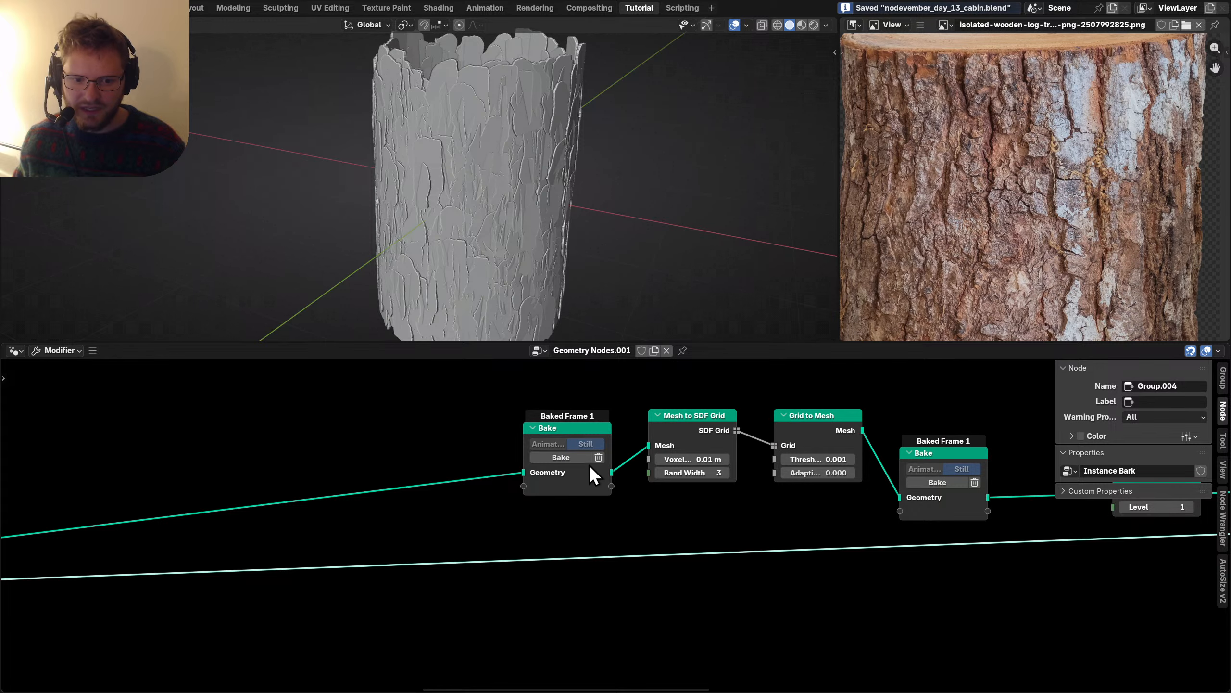
Bake the second bark cache and the cache after the distortion.
scroll(678, 485, right, 6)
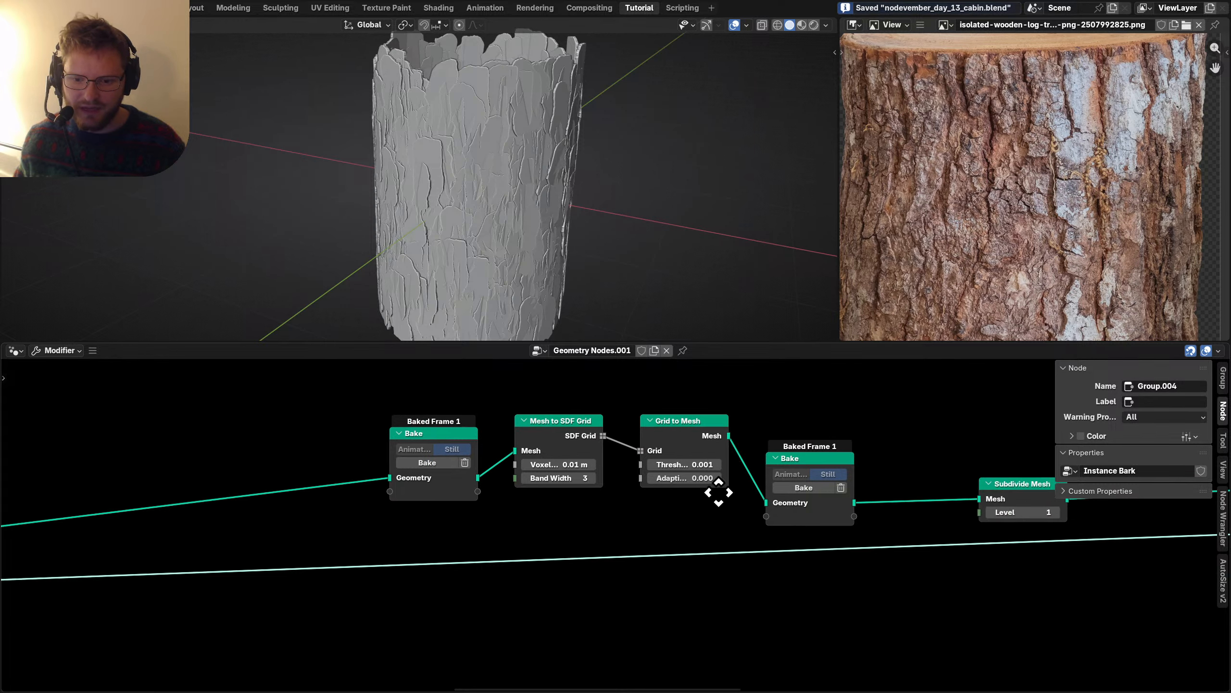
click(524, 492)
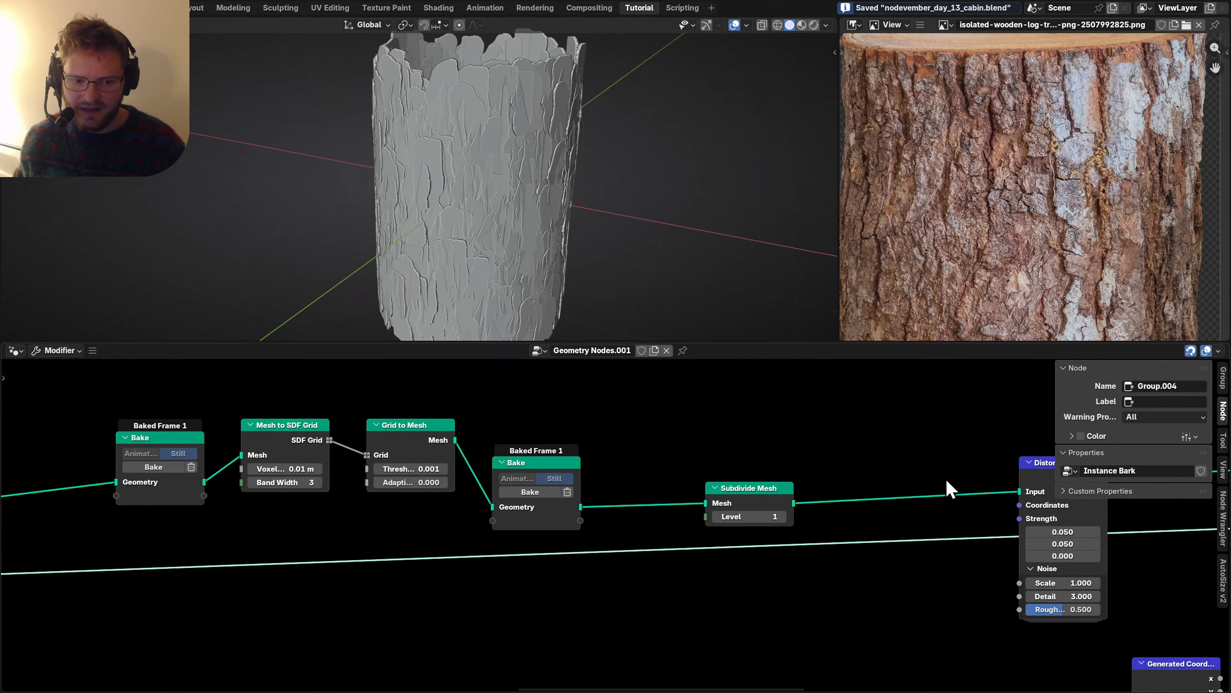
middle_drag(946, 478, 582, 456)
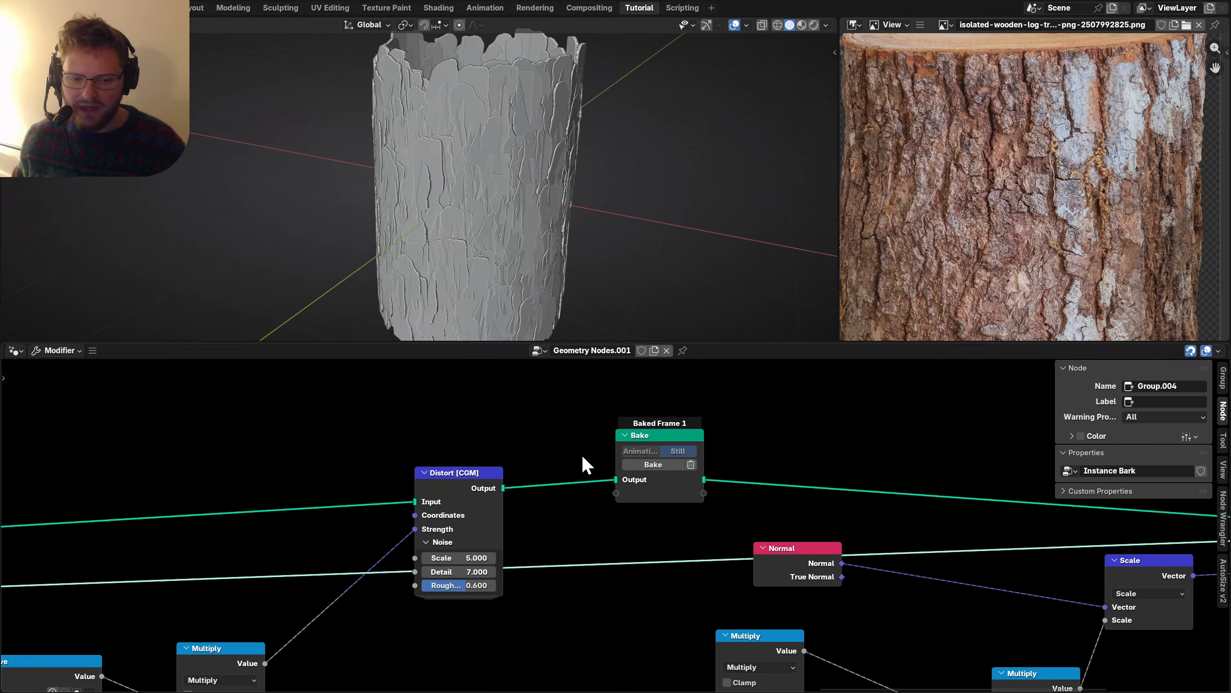
click(663, 464)
middle_drag(681, 474, 482, 457)
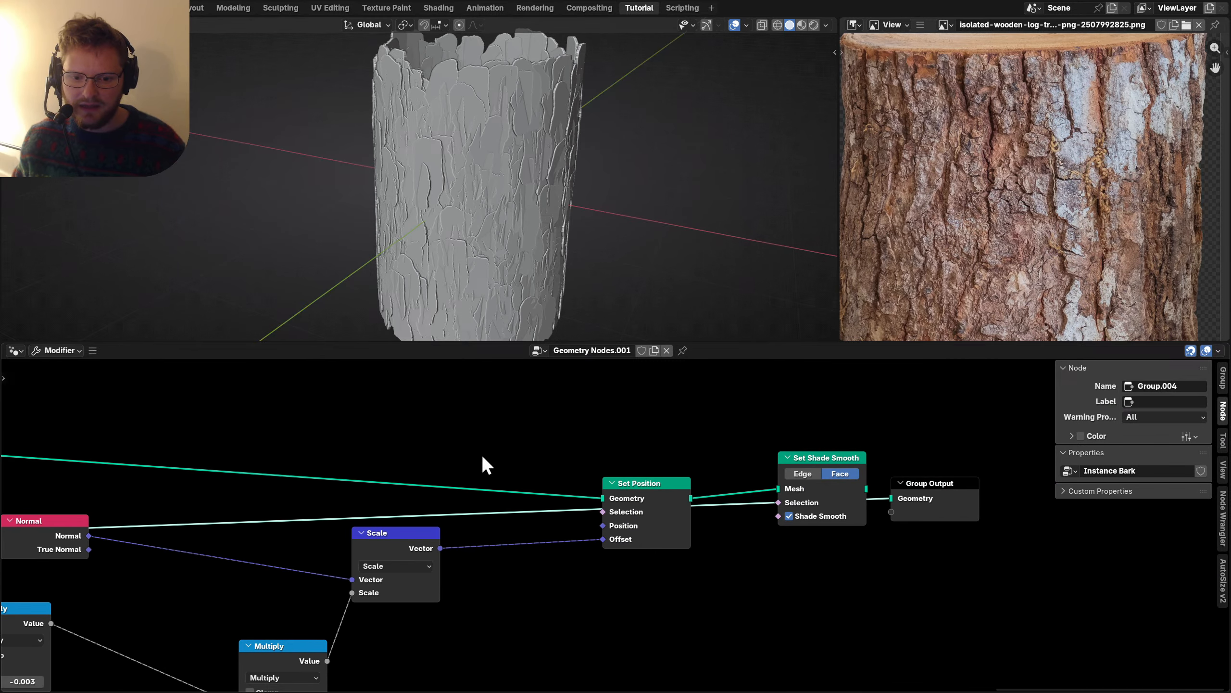
click(839, 462)
key(Home)
middle_drag(315, 518, 629, 514)
Re-bake the first bark cache, then clear and re-bake the second one.
key(n)
scroll(350, 511, up, 2)
middle_drag(433, 514, 606, 521)
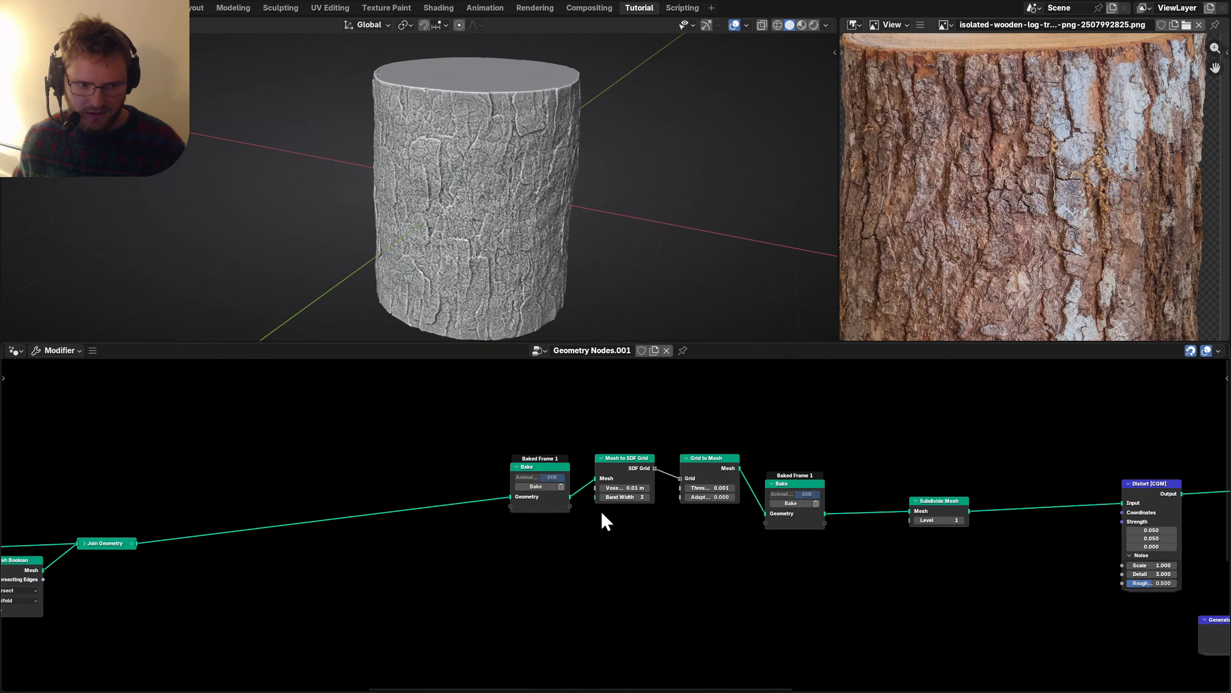
click(552, 474)
scroll(548, 473, up, 2)
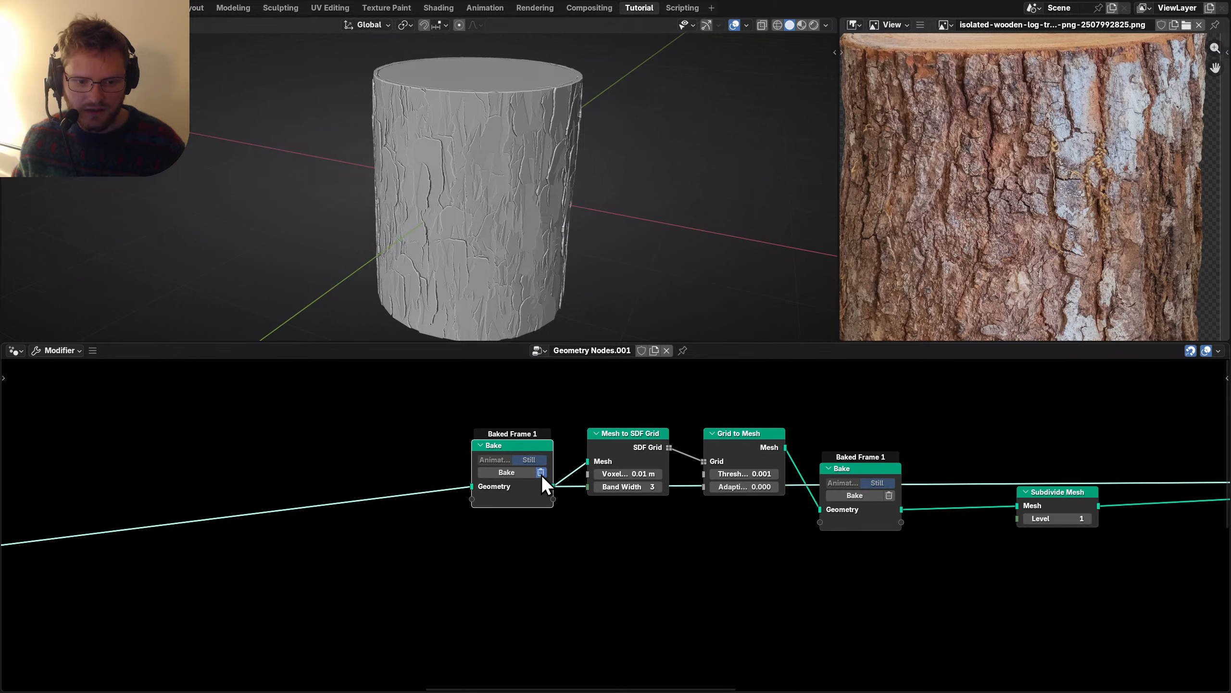
click(504, 474)
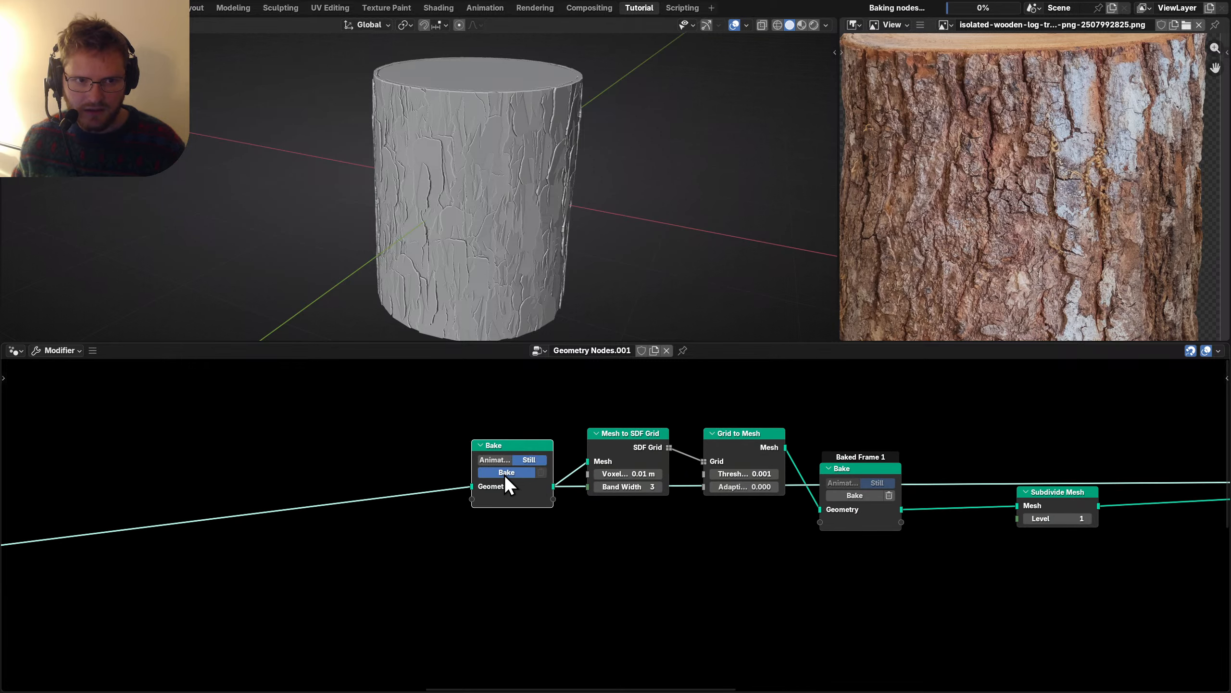
click(889, 495)
click(855, 495)
Clear and re-bake the cache that follows the Distort nodes.
scroll(505, 518, down, 3)
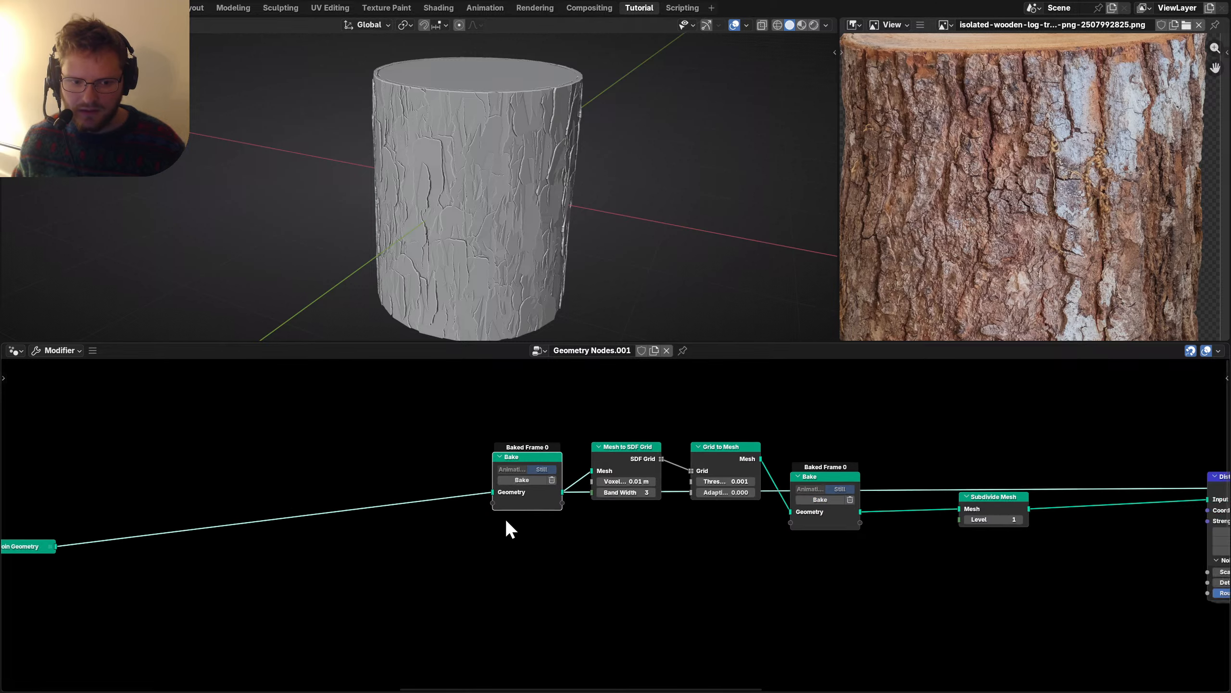
middle_drag(499, 518, 358, 513)
scroll(643, 514, up, 7)
middle_drag(884, 500, 269, 527)
middle_drag(686, 507, 226, 516)
middle_drag(593, 505, 318, 544)
scroll(318, 544, up, 1)
scroll(615, 514, up, 2)
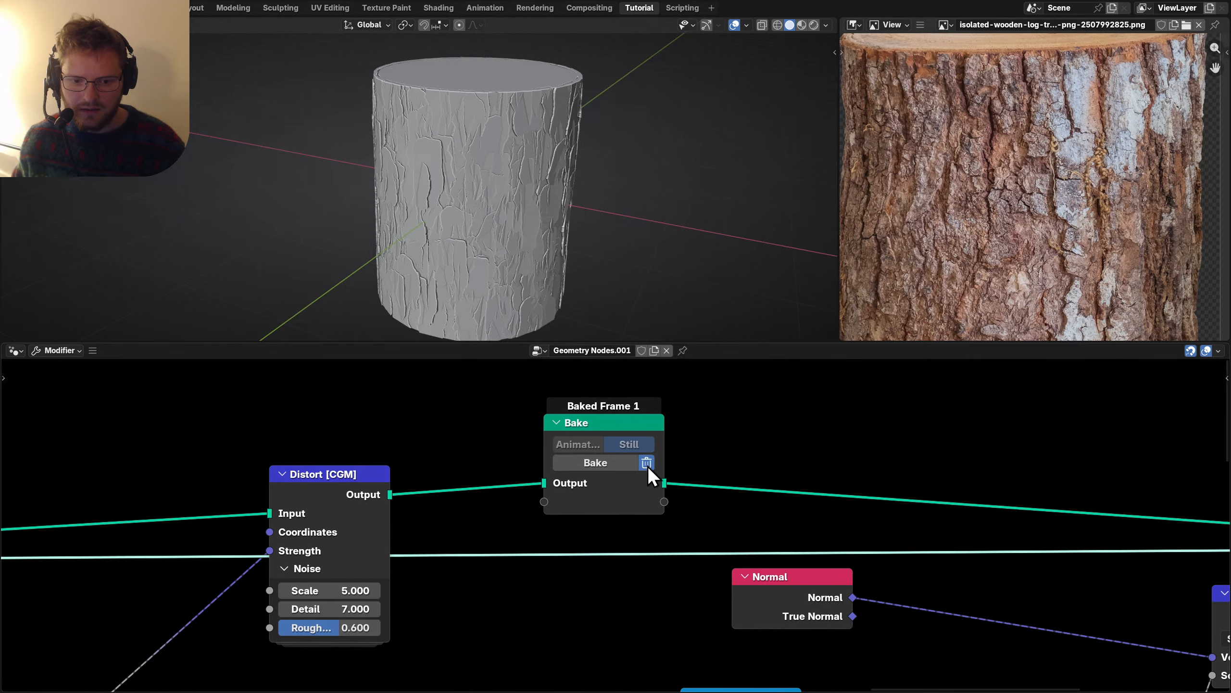
click(647, 465)
click(598, 463)
Connect Set Shade Smooth to the Group Output and inspect the log's bark.
scroll(843, 466, down, 3)
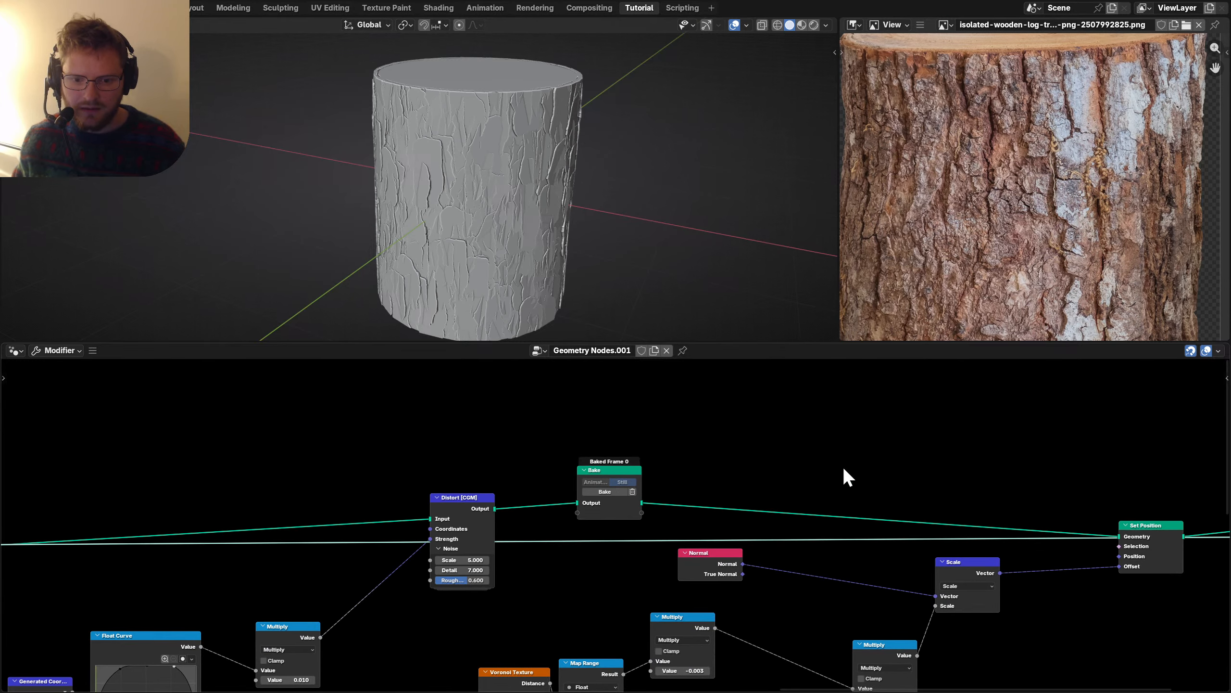
middle_drag(1041, 503, 575, 492)
ctrl+shift+click(825, 495)
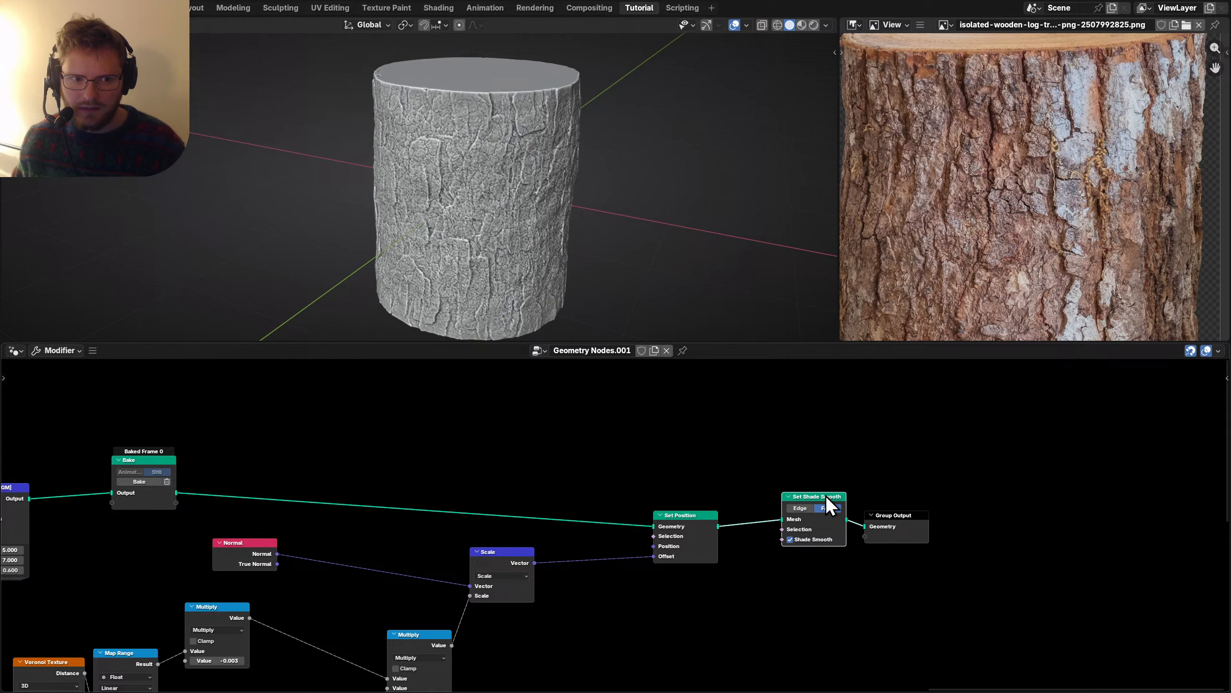
mouse_move(495, 194)
middle_down()
mouse_move(495, 225)
mouse_move(492, 207)
middle_up()
scroll(214, 521, down, 3)
scroll(218, 529, down, 3)
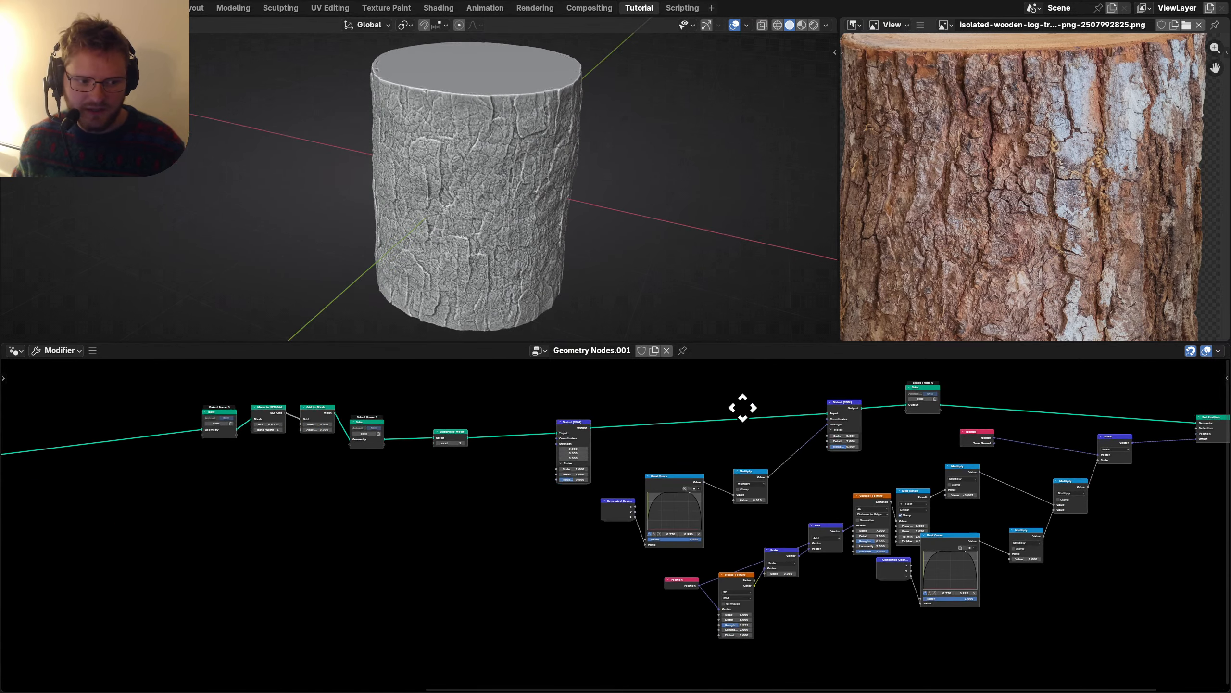
middle_drag(742, 407, 715, 506)
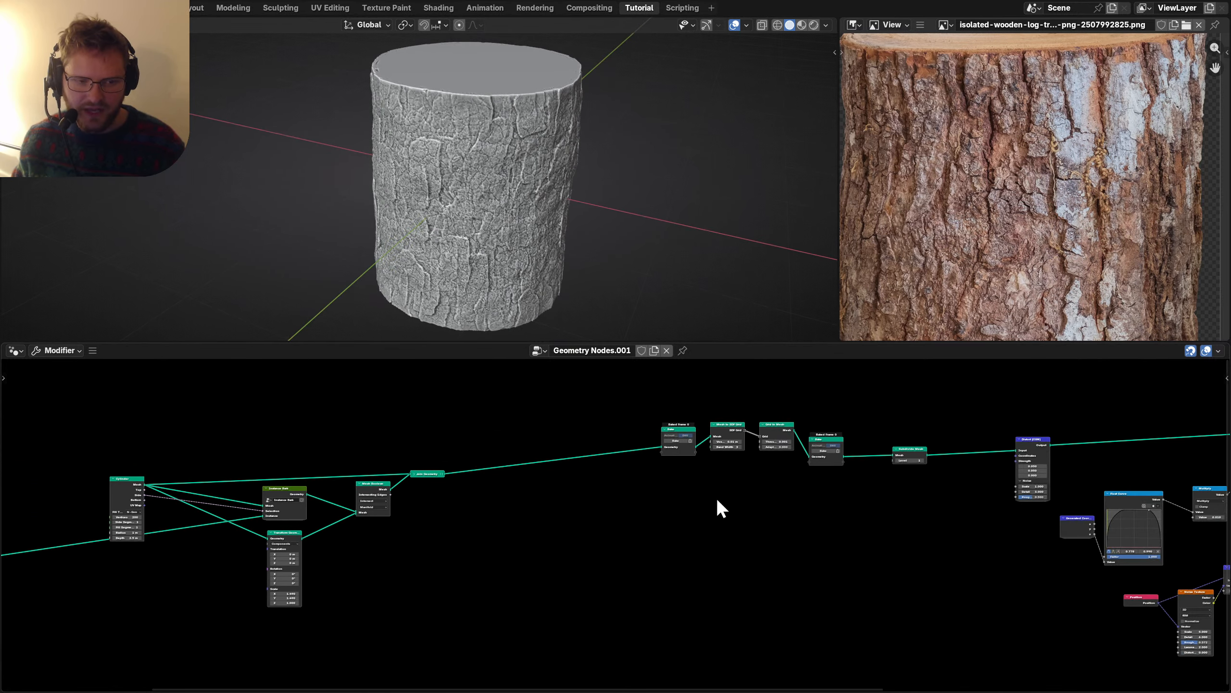
scroll(514, 187, down, 2)
middle_drag(513, 179, 507, 177)
Save the file, view the log from the side, and open the viewport shading options.
key(ctrl+s)
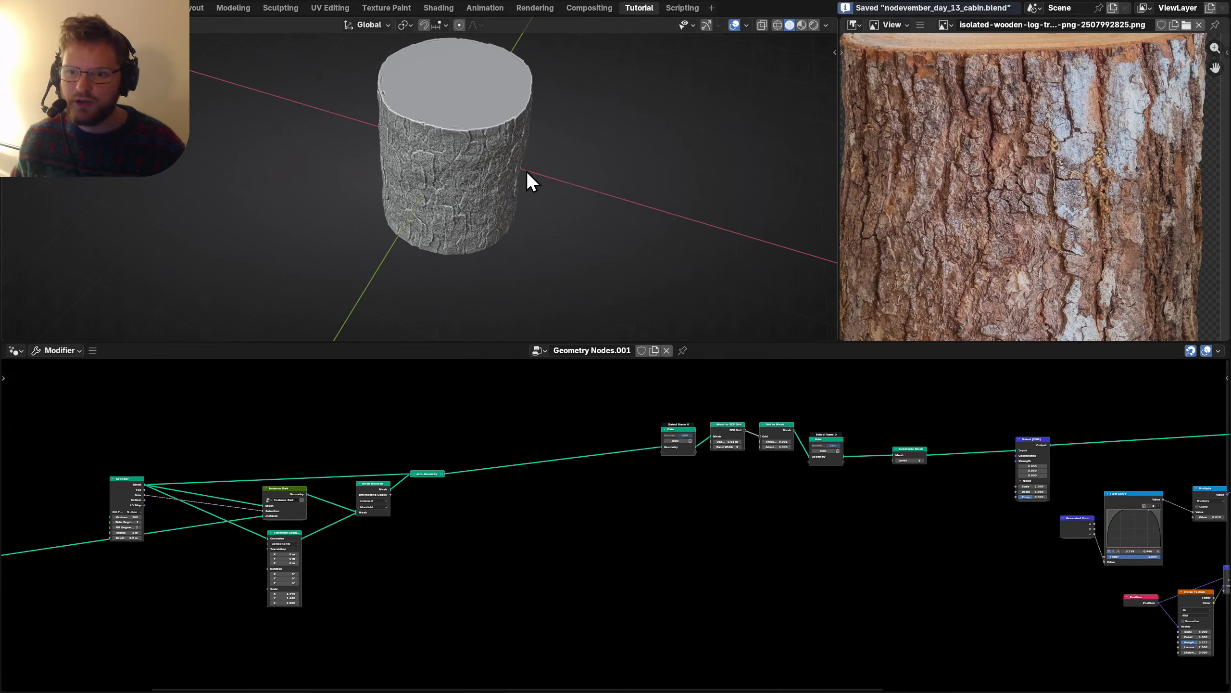
scroll(1052, 168, down, 4)
scroll(1061, 180, up, 6)
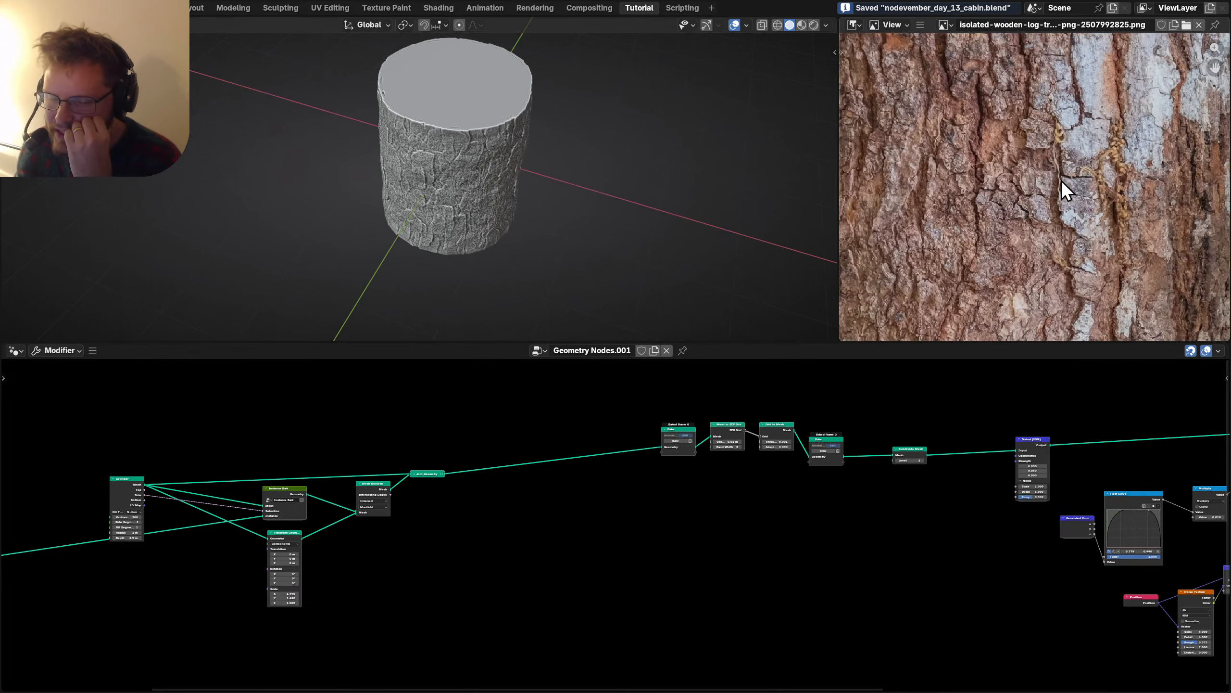
scroll(1029, 159, down, 6)
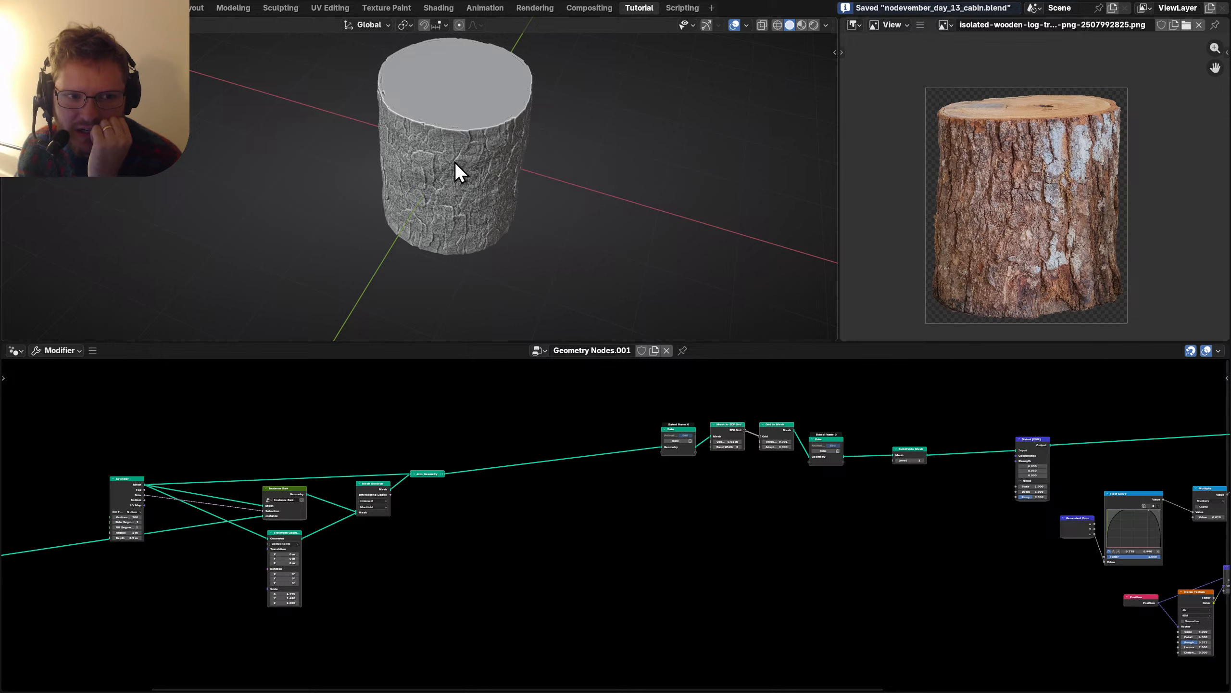
middle_drag(454, 161, 530, 92)
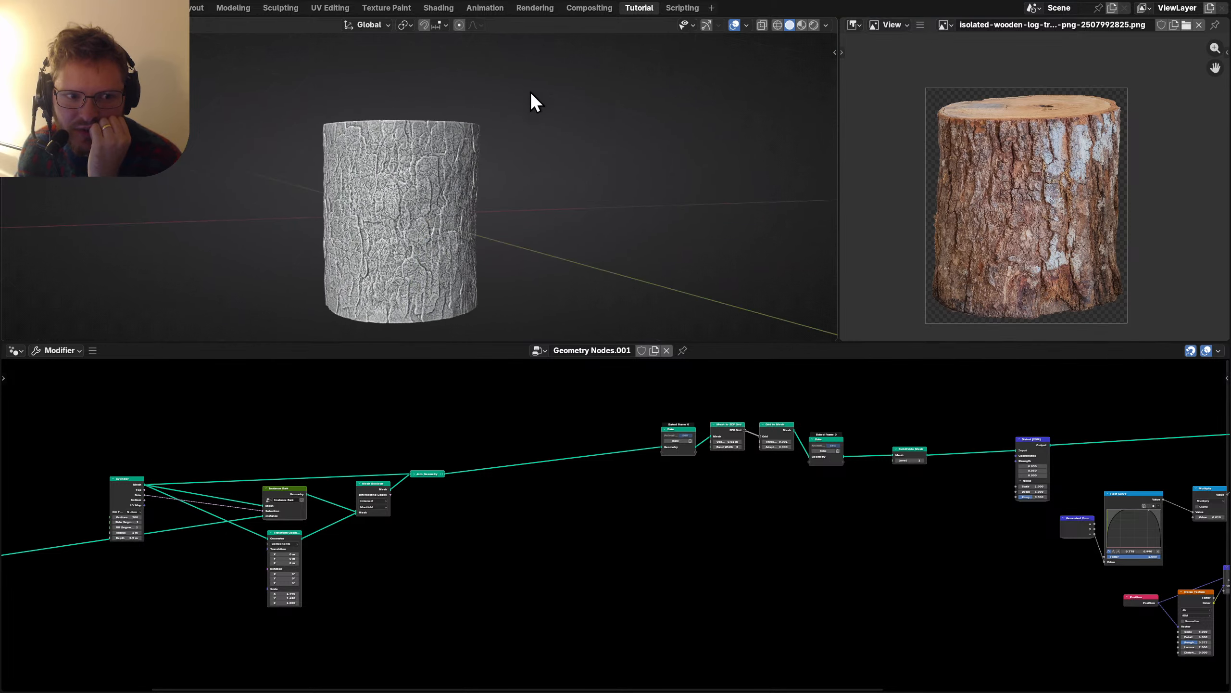
click(826, 25)
Turn off Cavity shading and locate the crack depth multiplier beside Set Position.
click(752, 381)
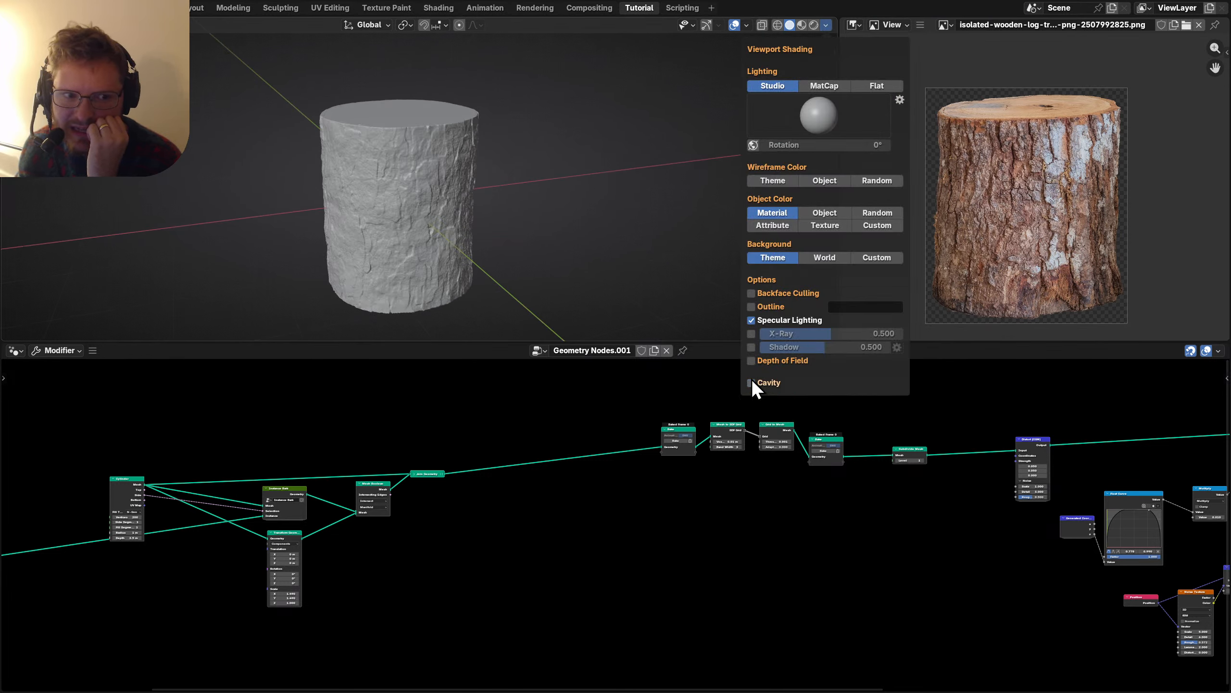
mouse_move(377, 129)
middle_down()
mouse_move(486, 159)
mouse_move(567, 152)
mouse_move(493, 129)
mouse_move(516, 149)
middle_up()
middle_drag(976, 551, 721, 525)
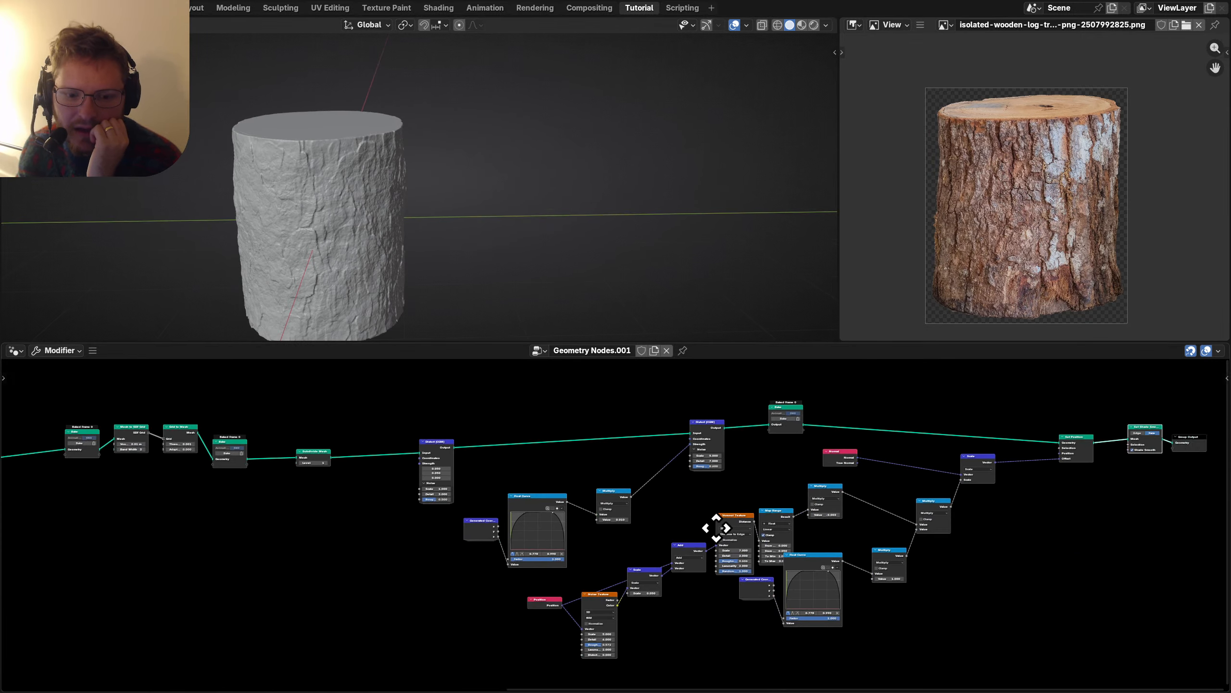
scroll(622, 506, up, 4)
middle_drag(687, 479, 572, 459)
click(804, 421)
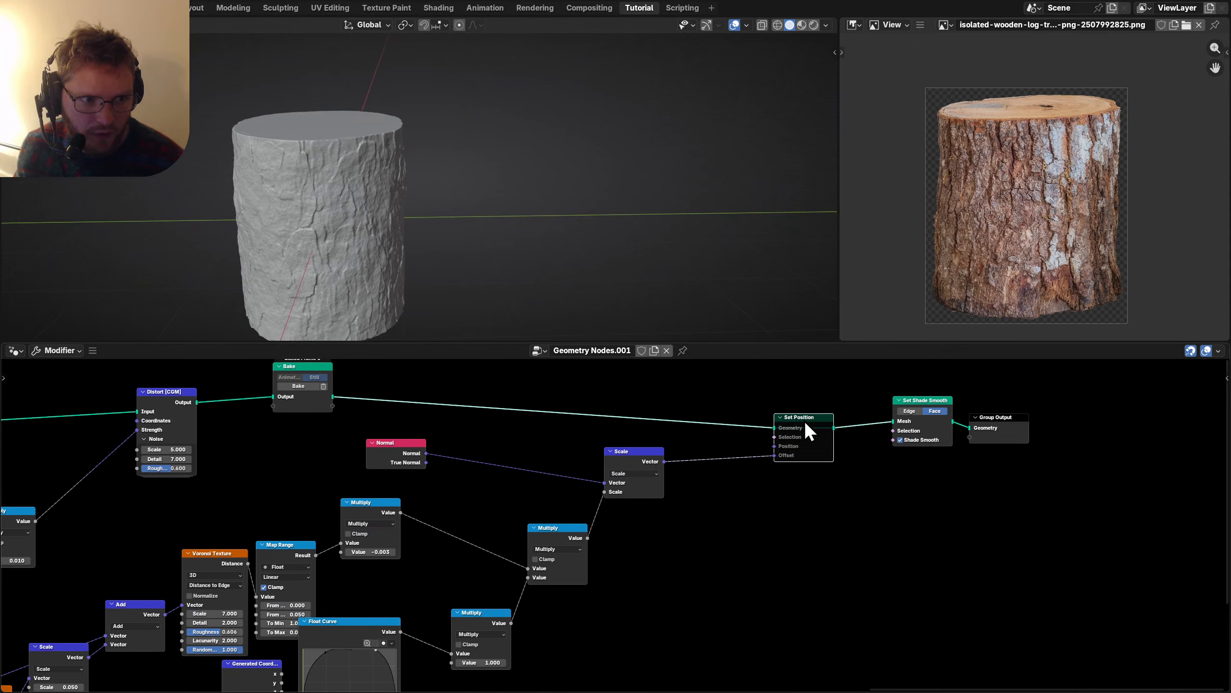
middle_drag(541, 539, 610, 495)
scroll(737, 486, up, 2)
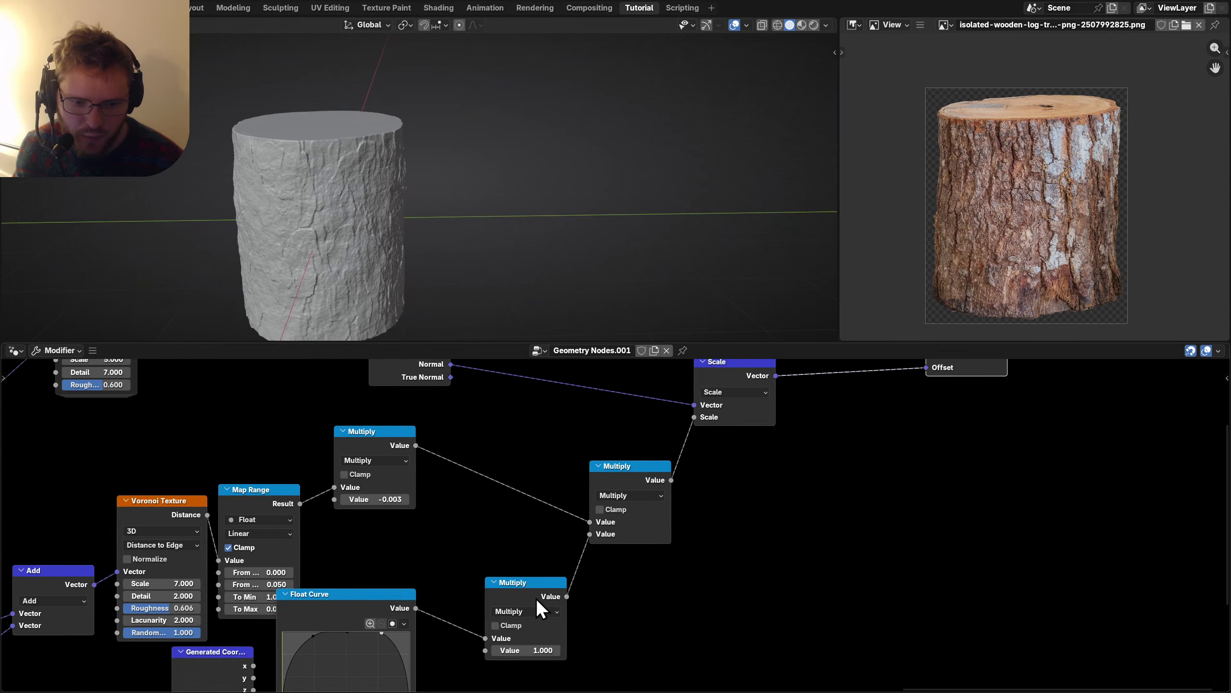
scroll(505, 514, up, 1)
Change the crack depth multiplier to -0.01, then deepen it to -0.020.
double_click(489, 479)
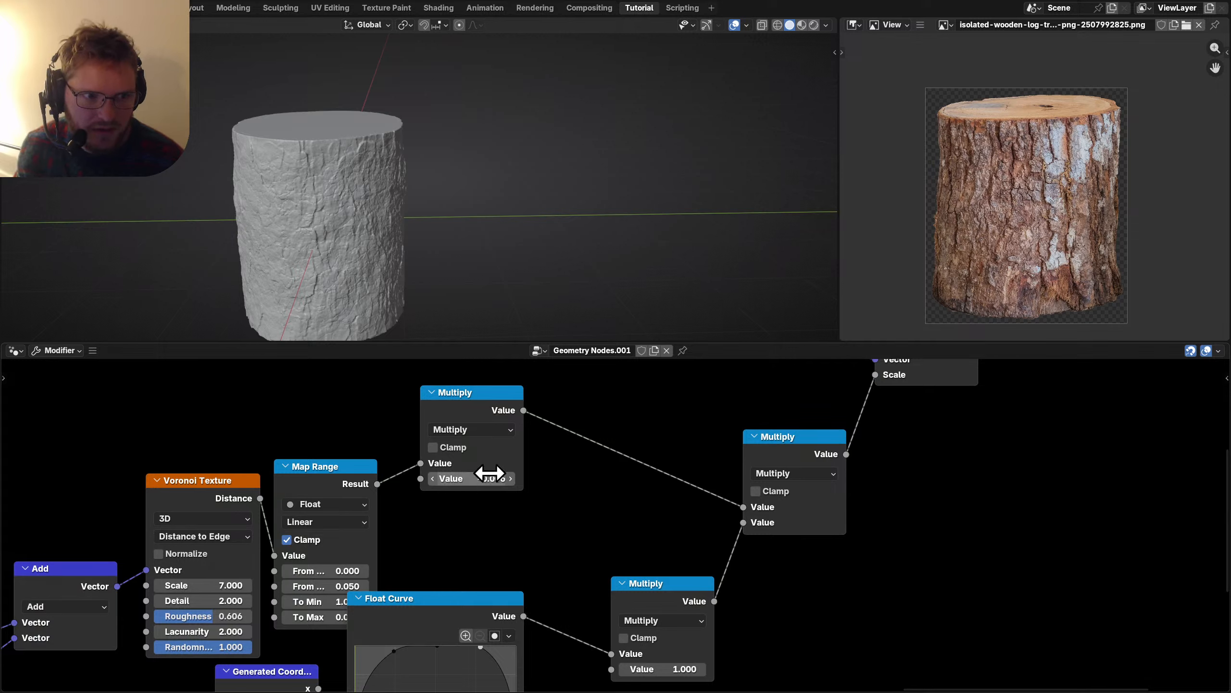
scroll(435, 183, up, 5)
middle_drag(369, 169, 394, 168)
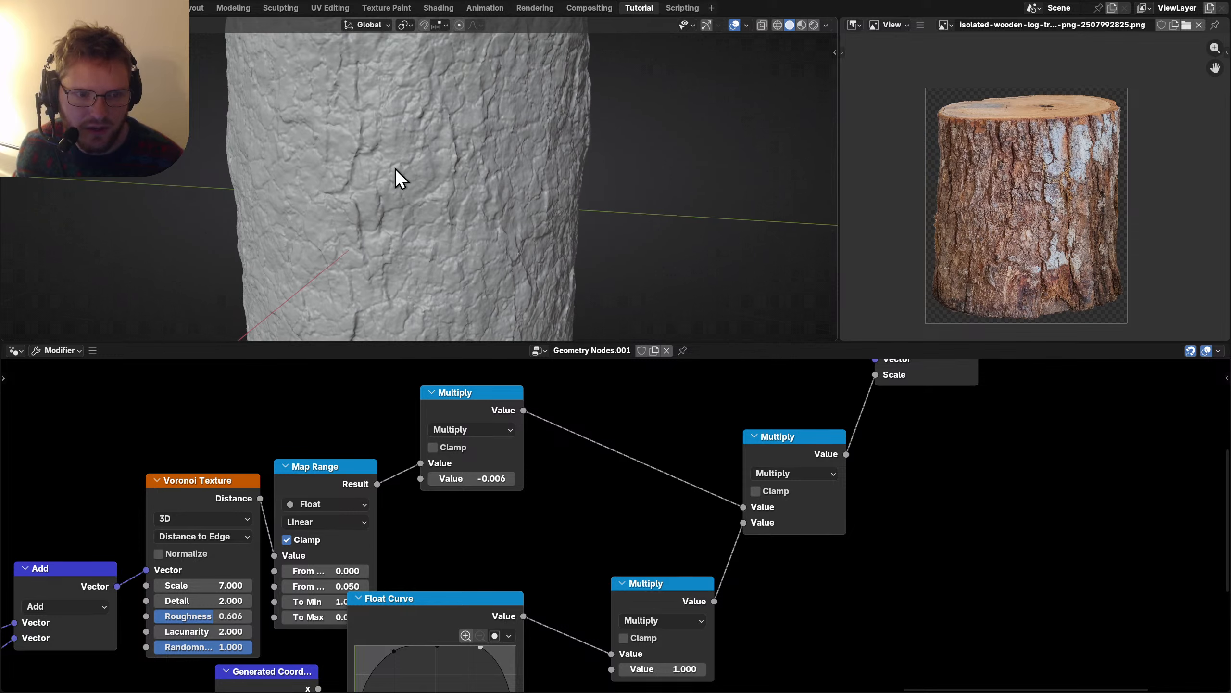
double_click(491, 479)
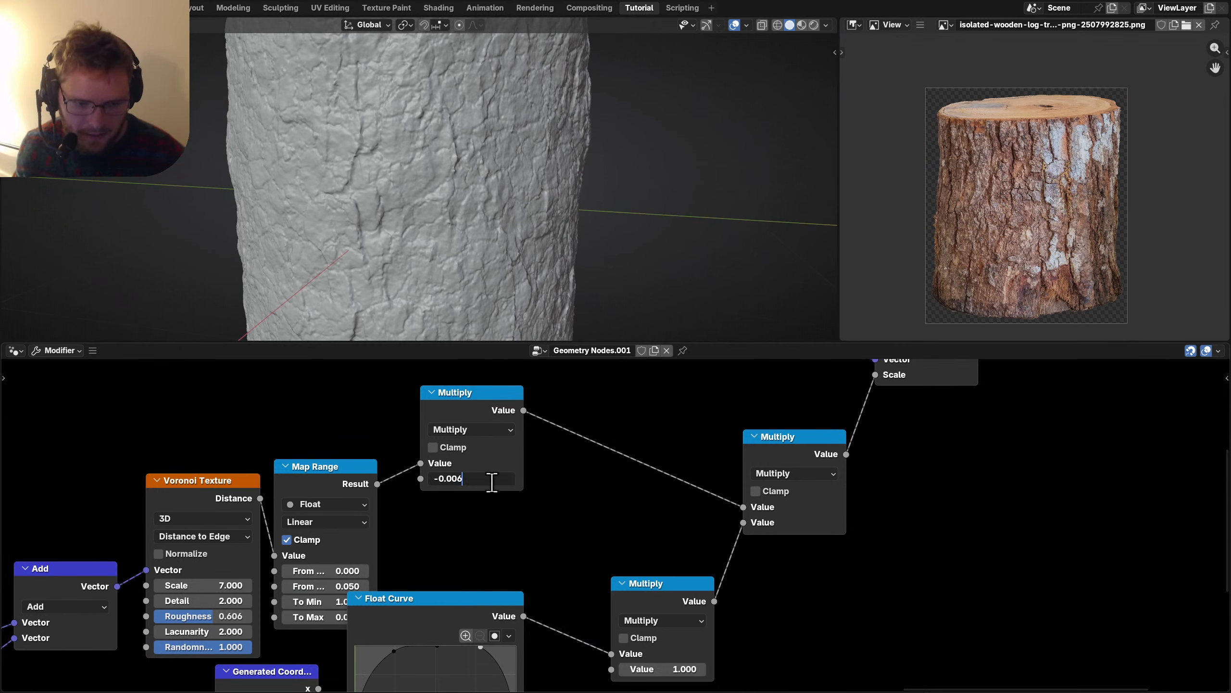
key(Return)
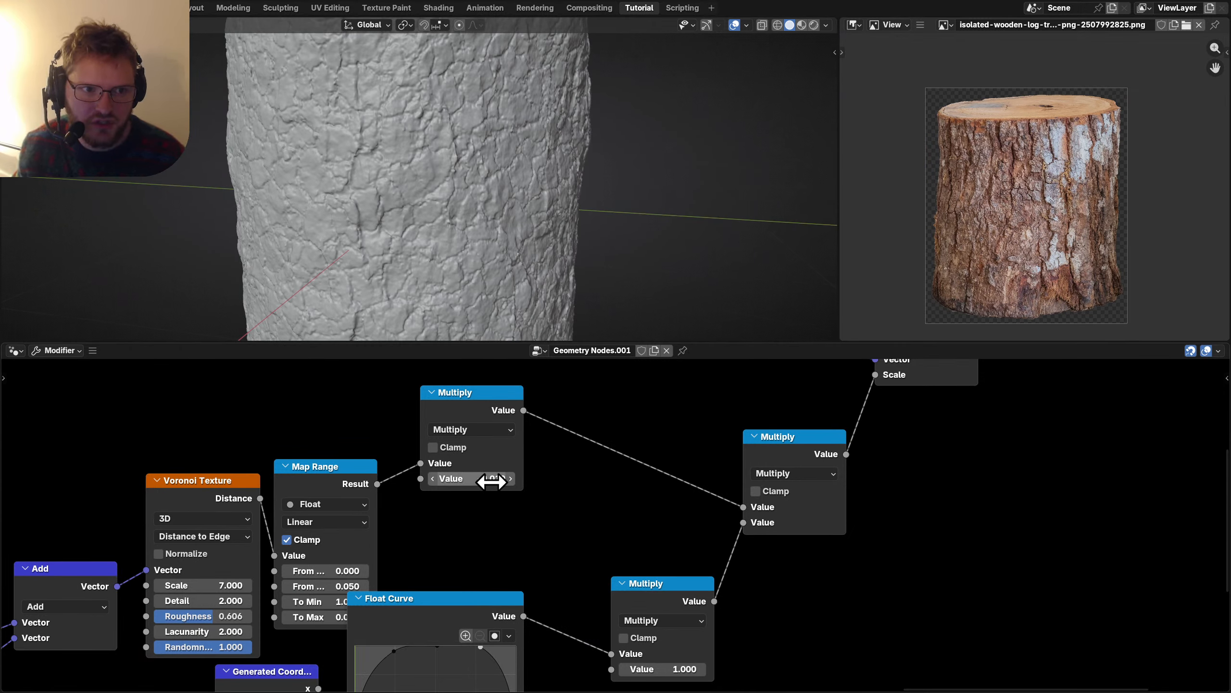
double_click(492, 482)
key(Return)
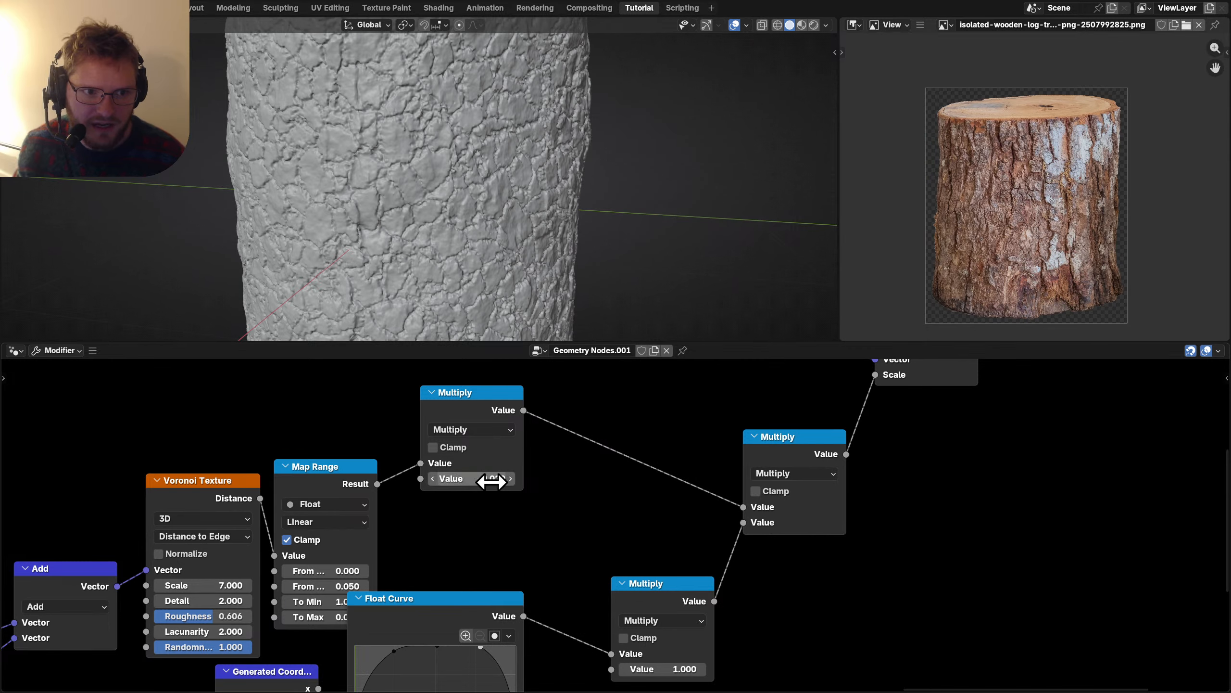
scroll(435, 183, down, 5)
scroll(414, 177, up, 2)
scroll(1070, 167, up, 5)
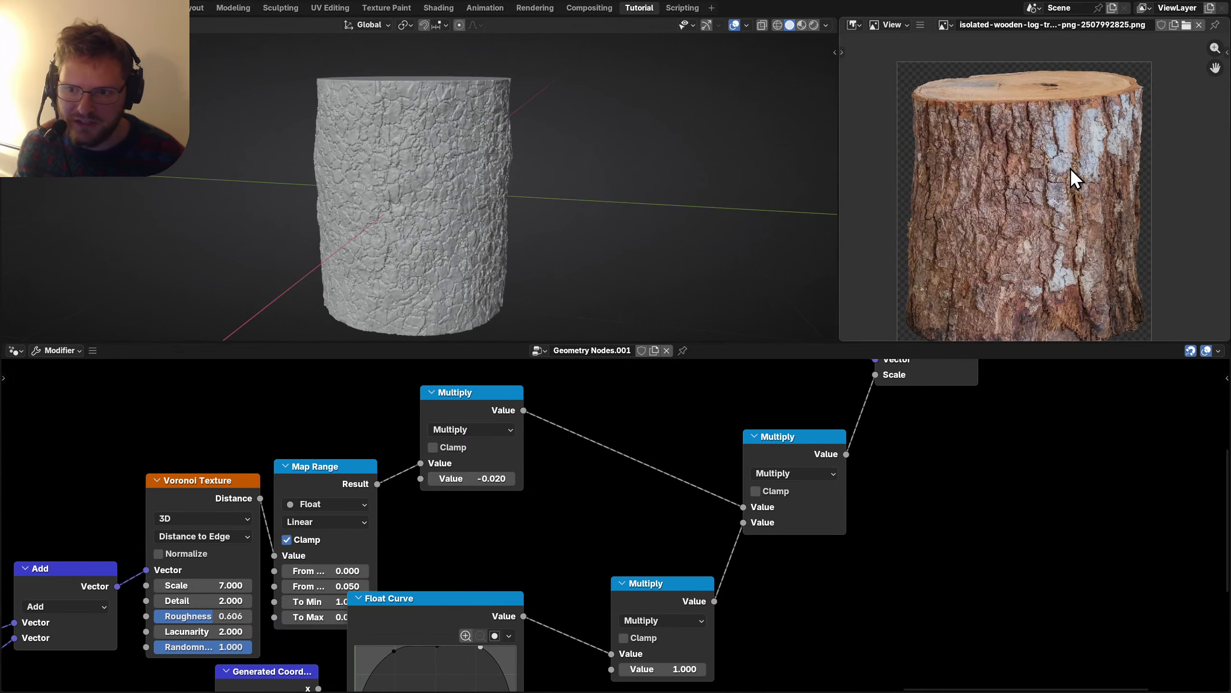
scroll(998, 97, down, 7)
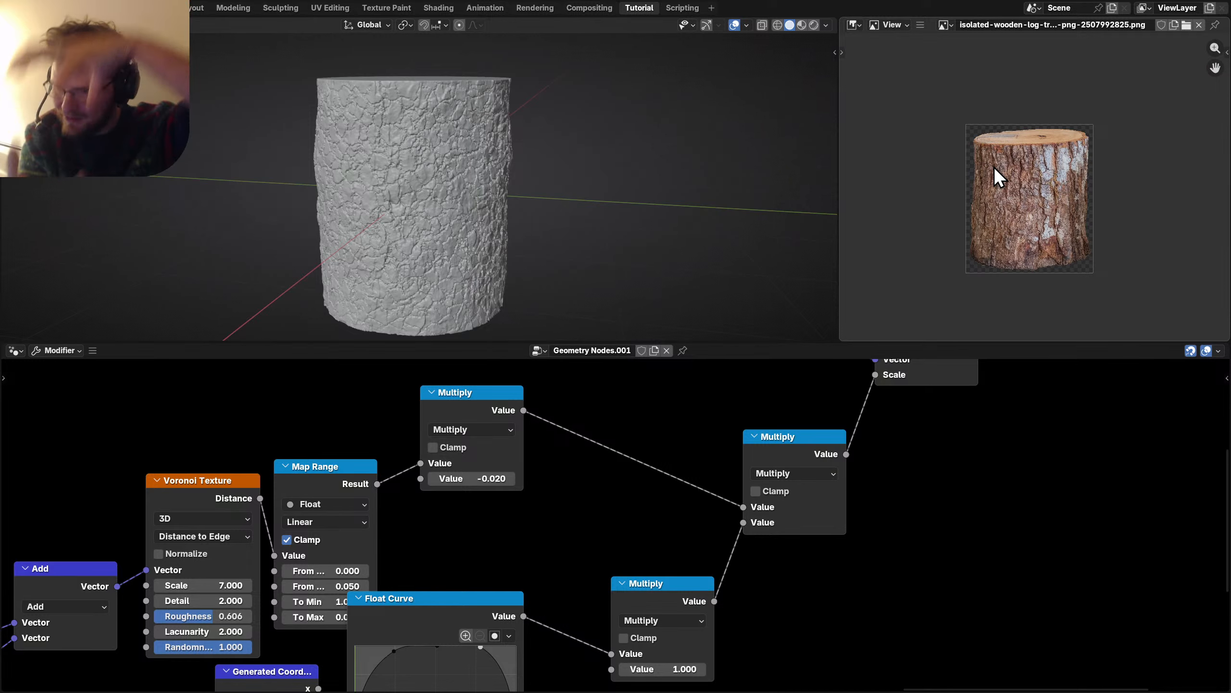
scroll(292, 438, down, 3)
Duplicate the Add node onto the Position-to-Noise link and switch it to Multiply.
middle_drag(293, 438, 643, 359)
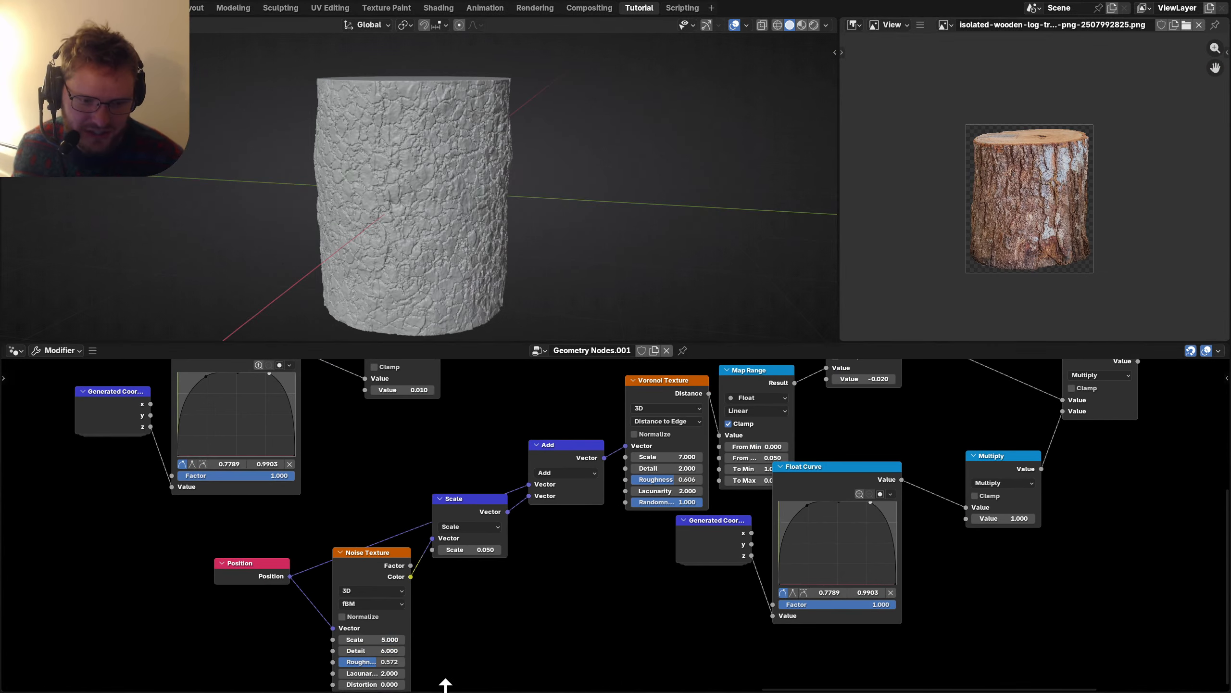
drag(206, 625, 139, 558)
middle_drag(182, 637, 396, 626)
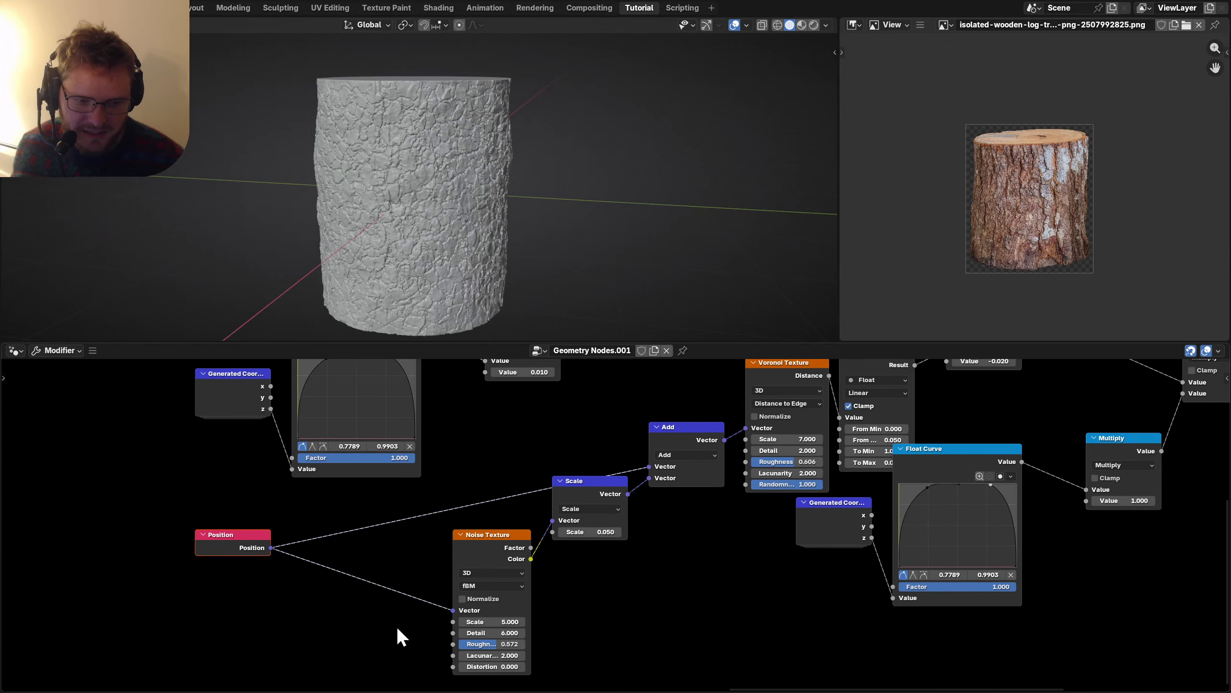
shift+right_drag(388, 499, 389, 501)
click(694, 441)
key(shift+d)
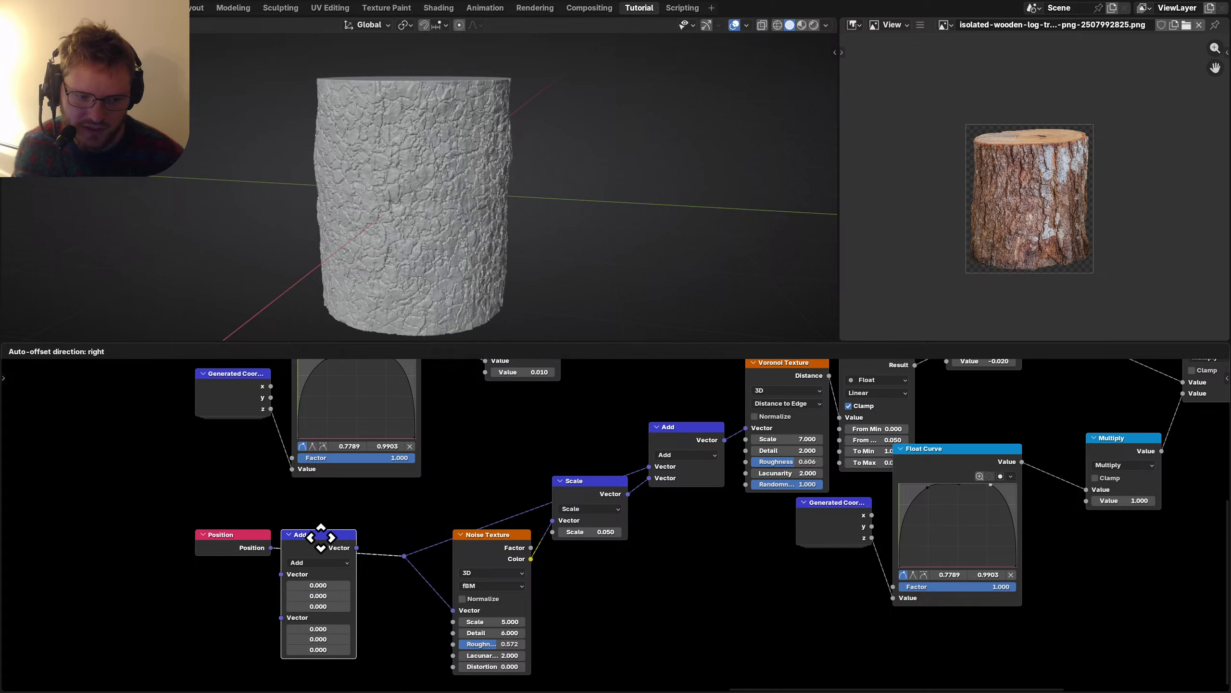
click(273, 626)
click(272, 626)
key(m)
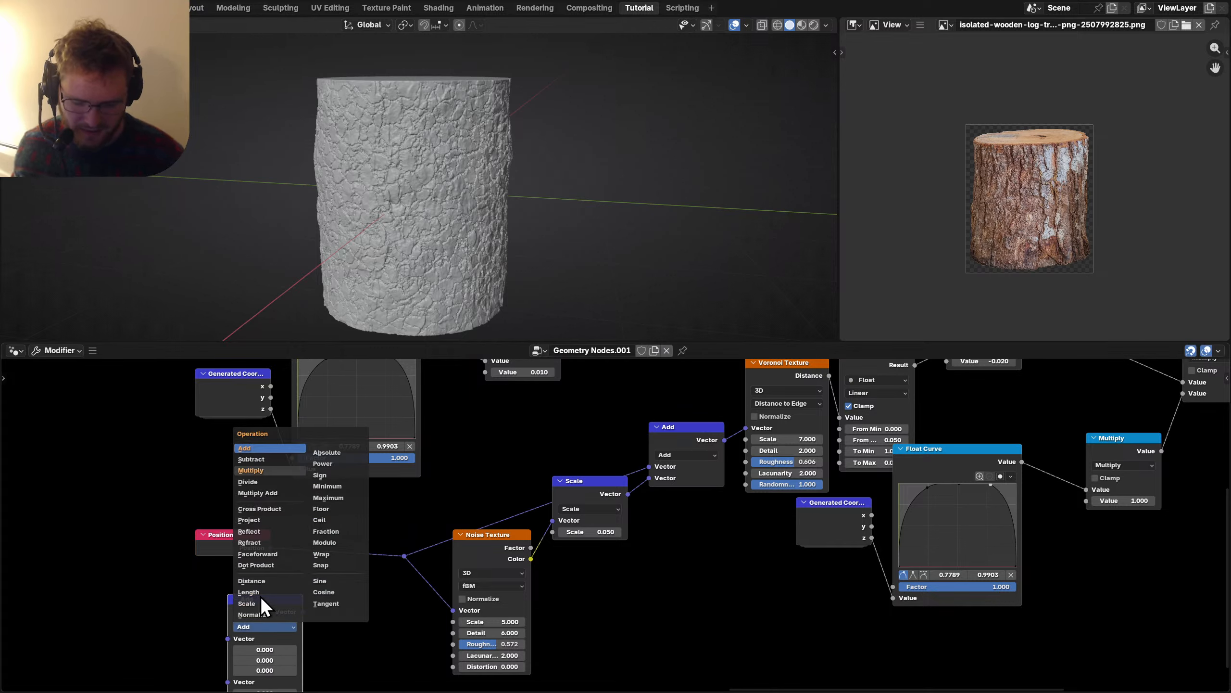
drag(252, 603, 343, 527)
Set the Multiply factors to 1, 1, 0.5, correcting Z from an initial 2.
drag(354, 602, 343, 586)
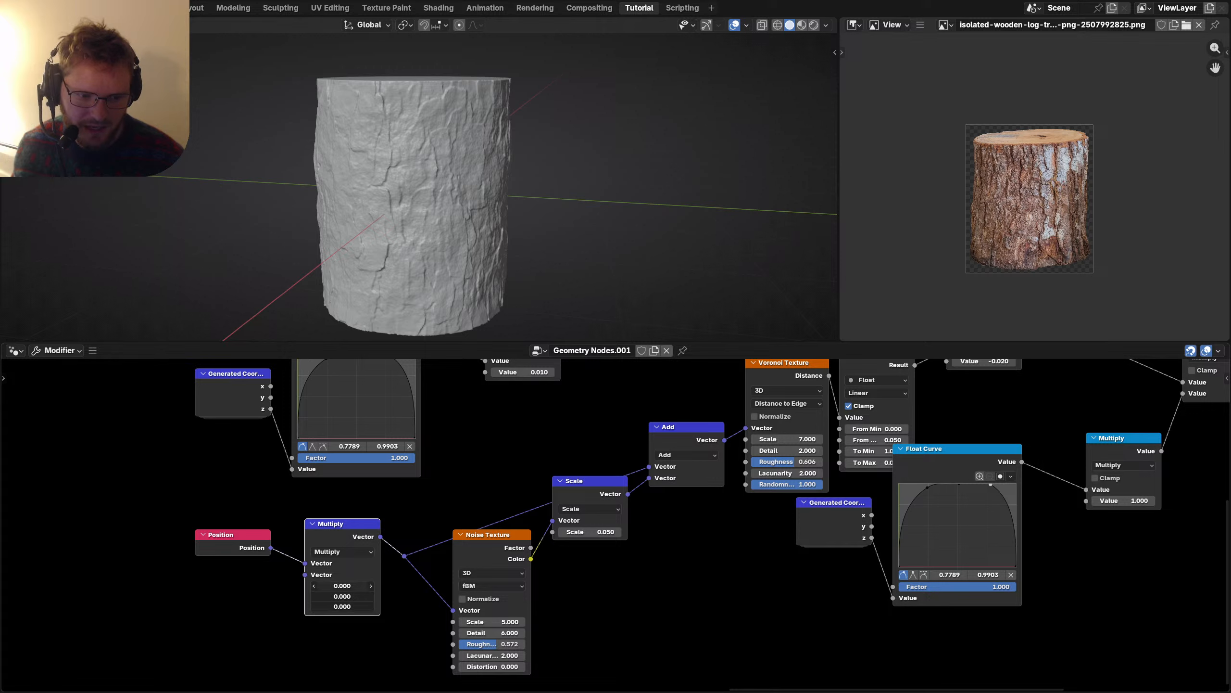
text(1)
key(Return)
click(344, 607)
text(2)
key(Return)
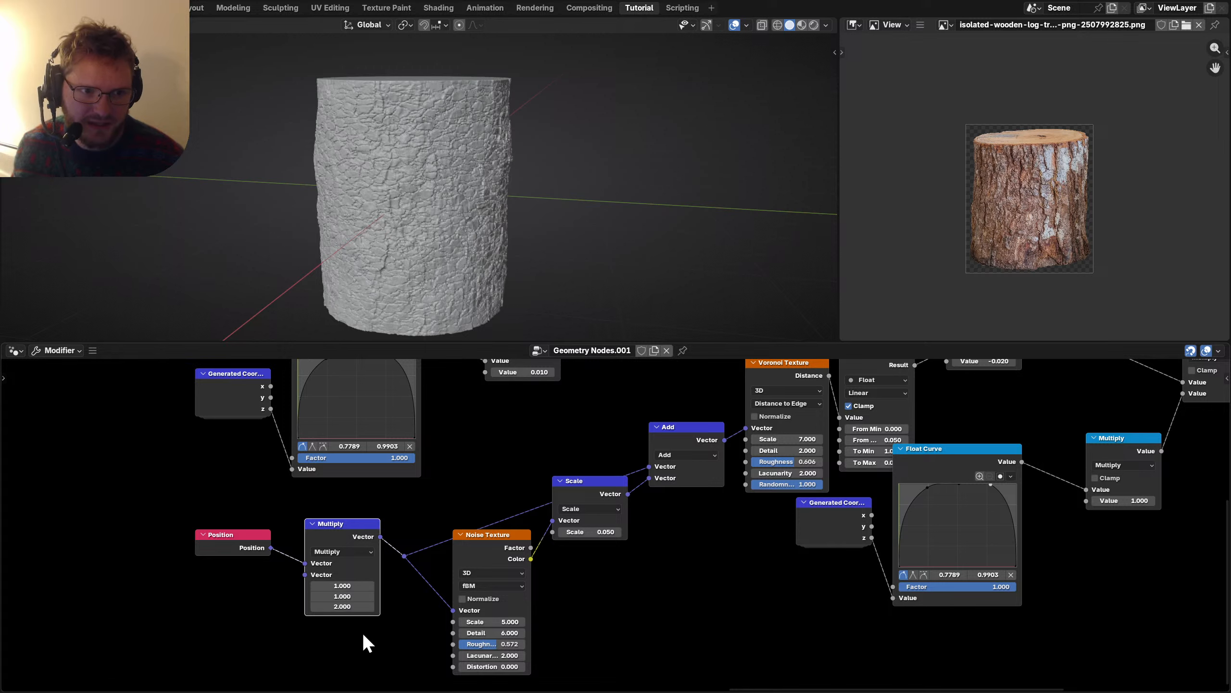
key(ctrl+z)
click(334, 605)
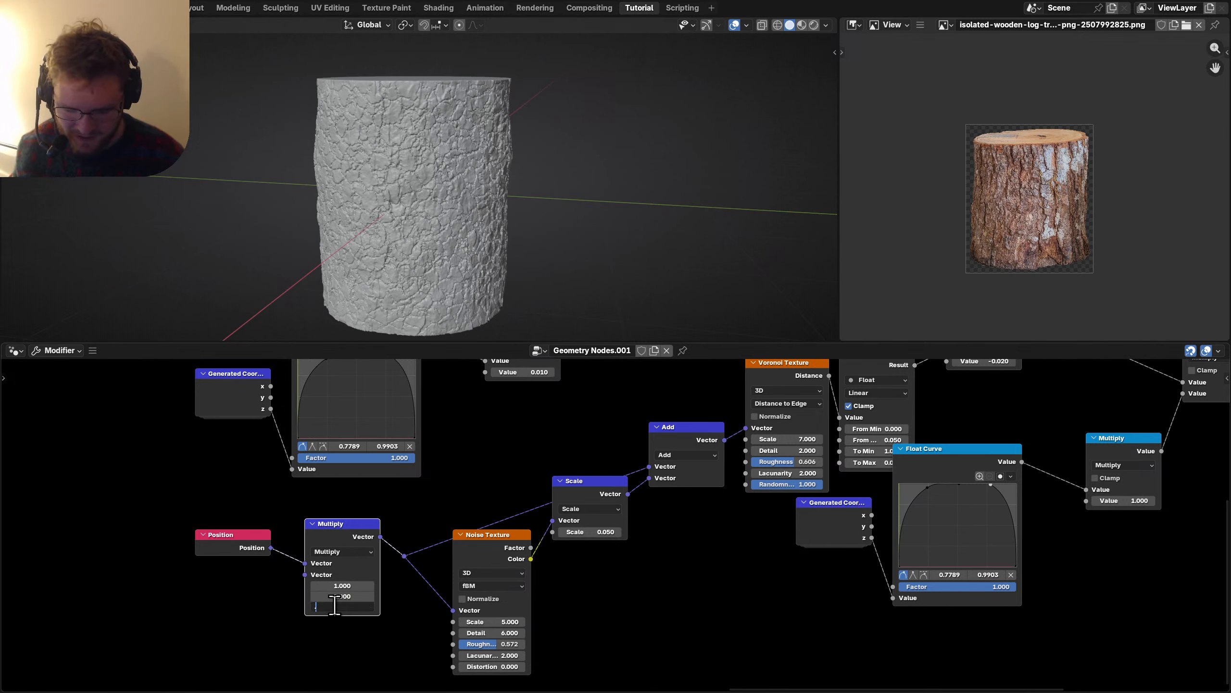
text(.5)
key(Return)
mouse_move(408, 193)
middle_down()
mouse_move(421, 175)
mouse_move(469, 169)
mouse_move(416, 175)
middle_up()
middle_drag(701, 532, 456, 585)
Raise the Voronoi Texture's Detail to 3 and set its Roughness to 0.700.
scroll(517, 512, up, 4)
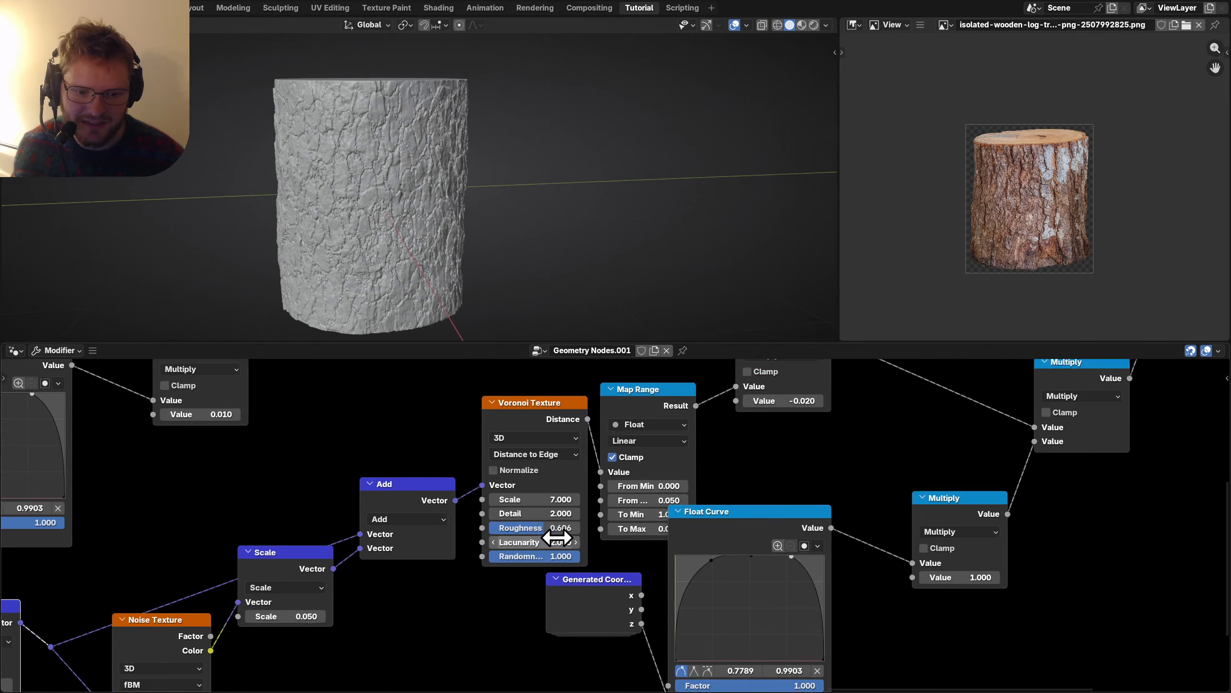
mouse_move(517, 511)
mouse_down()
mouse_move(544, 512)
mouse_move(527, 531)
mouse_up()
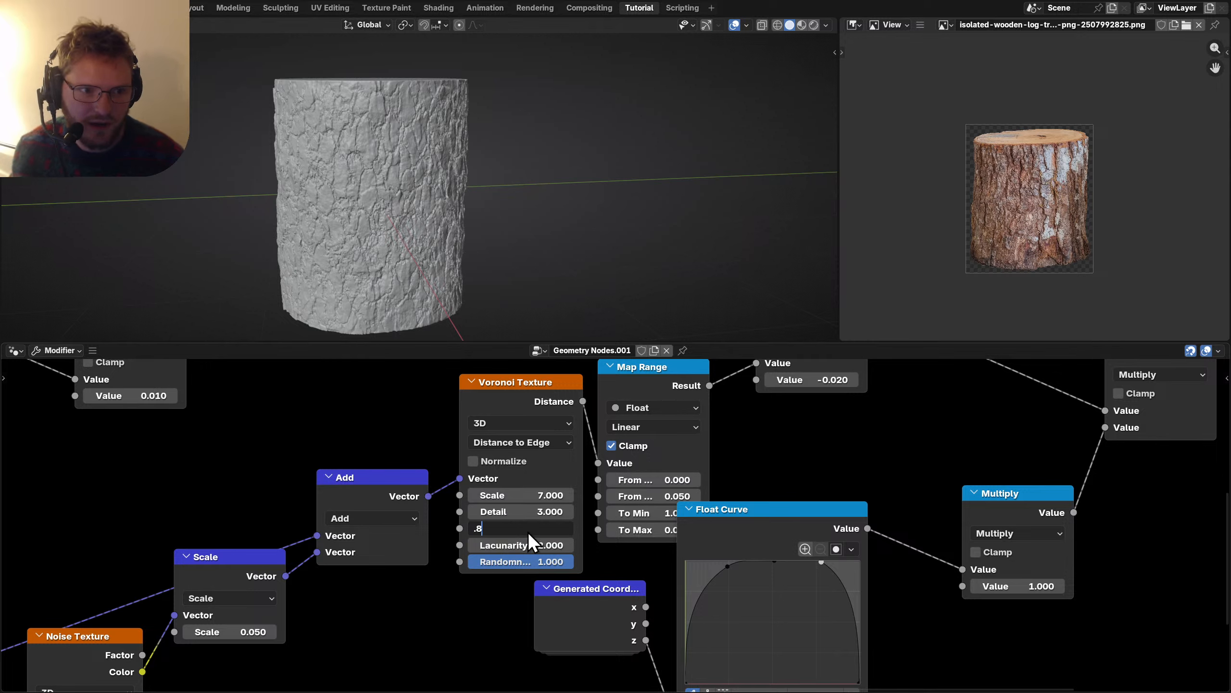
click(527, 531)
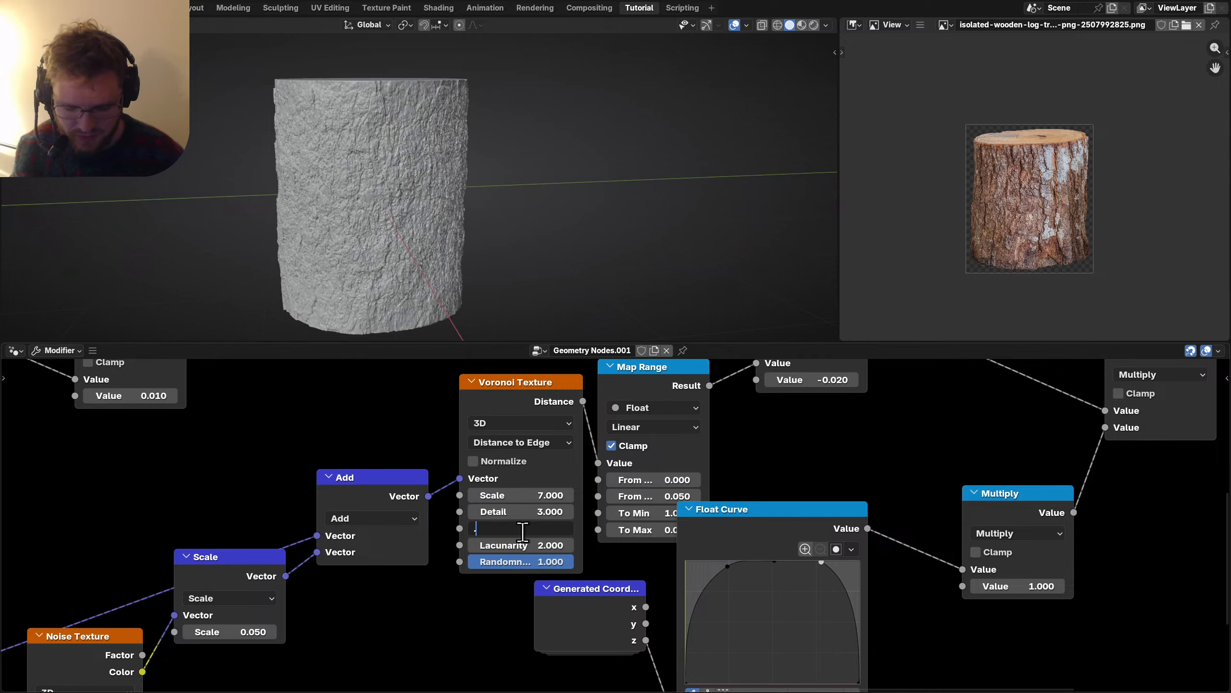
text(0.7)
key(Return)
Orbit around the log to inspect the updated cracks, then save the blend file.
scroll(389, 165, down, 5)
middle_drag(388, 164, 378, 207)
scroll(427, 198, up, 5)
middle_drag(473, 192, 524, 192)
key(ctrl+s)
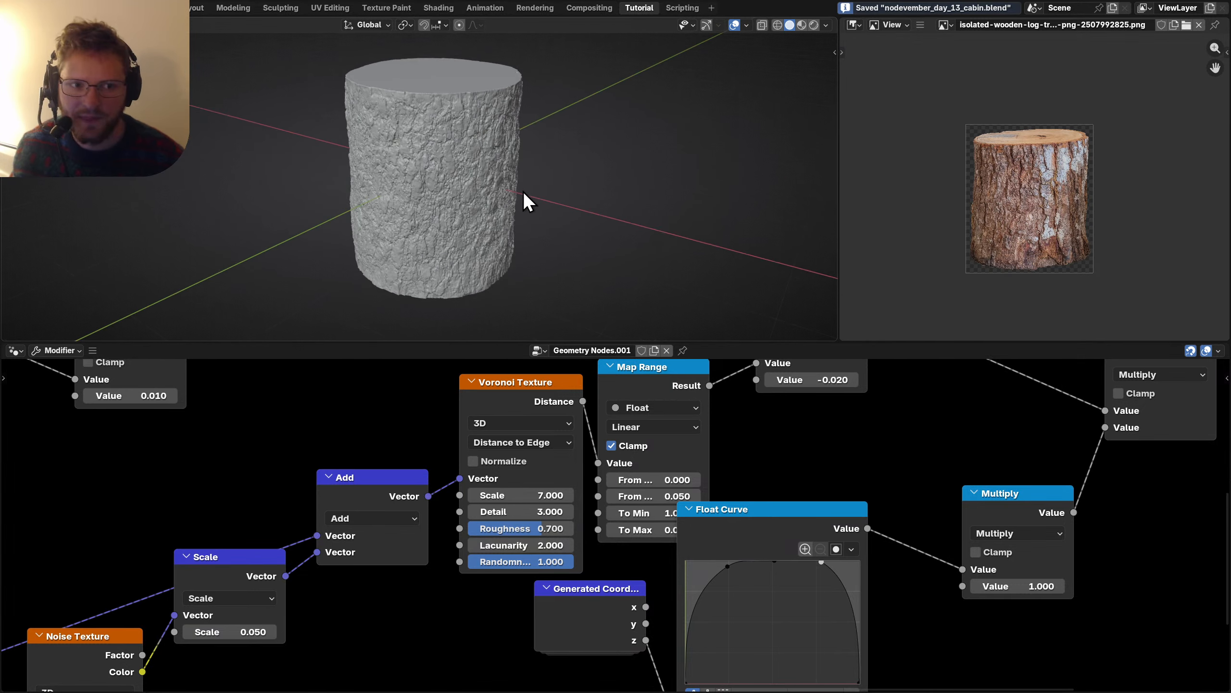
Compare the bark against the reference photo, then make the node editor full-screen.
scroll(1060, 181, up, 3)
middle_drag(1061, 158, 1042, 179)
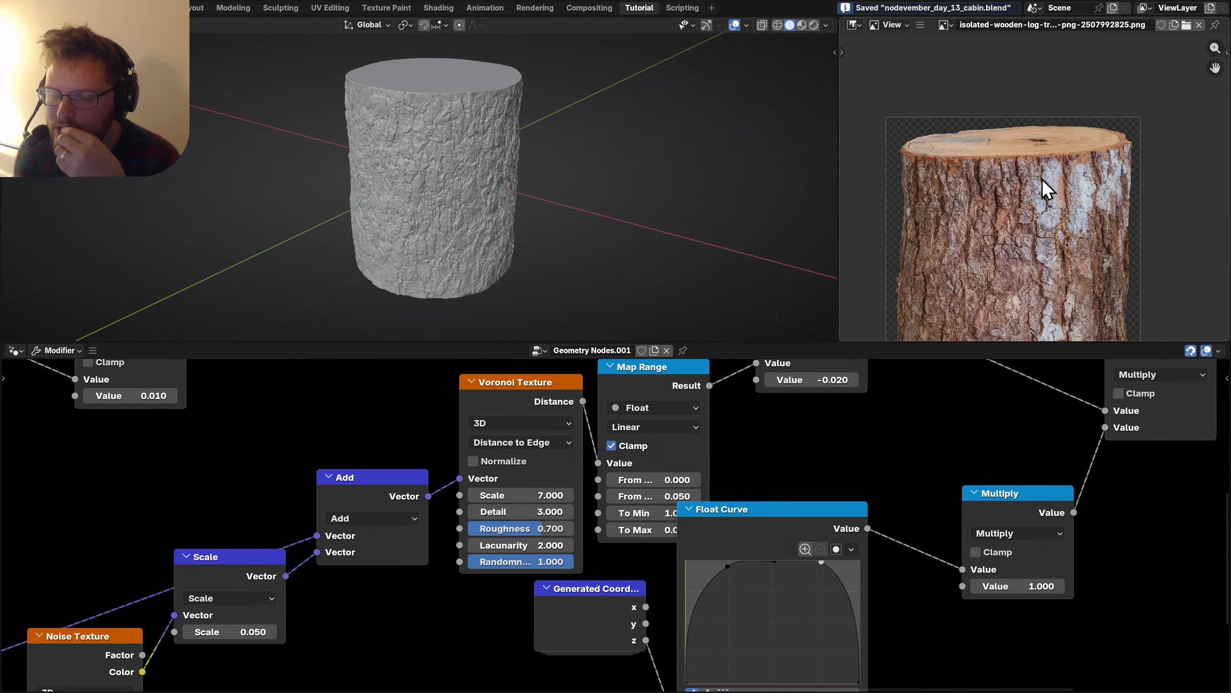
scroll(1042, 179, up, 1)
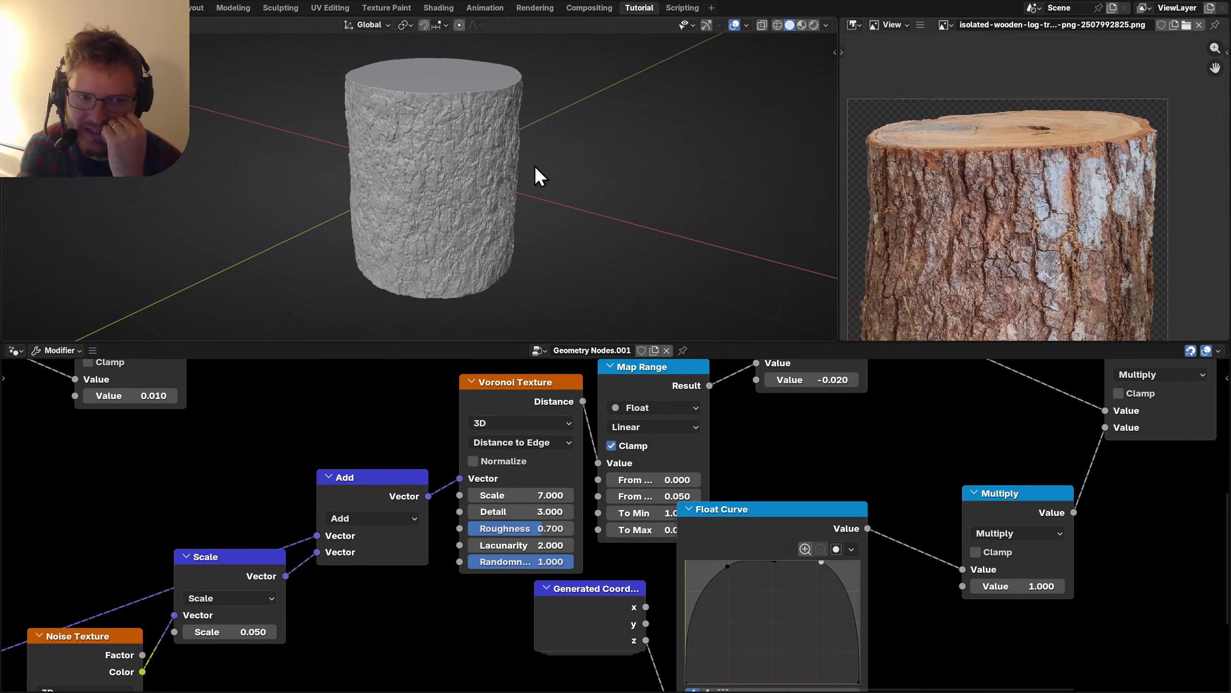
scroll(1013, 224, down, 5)
scroll(1049, 204, up, 5)
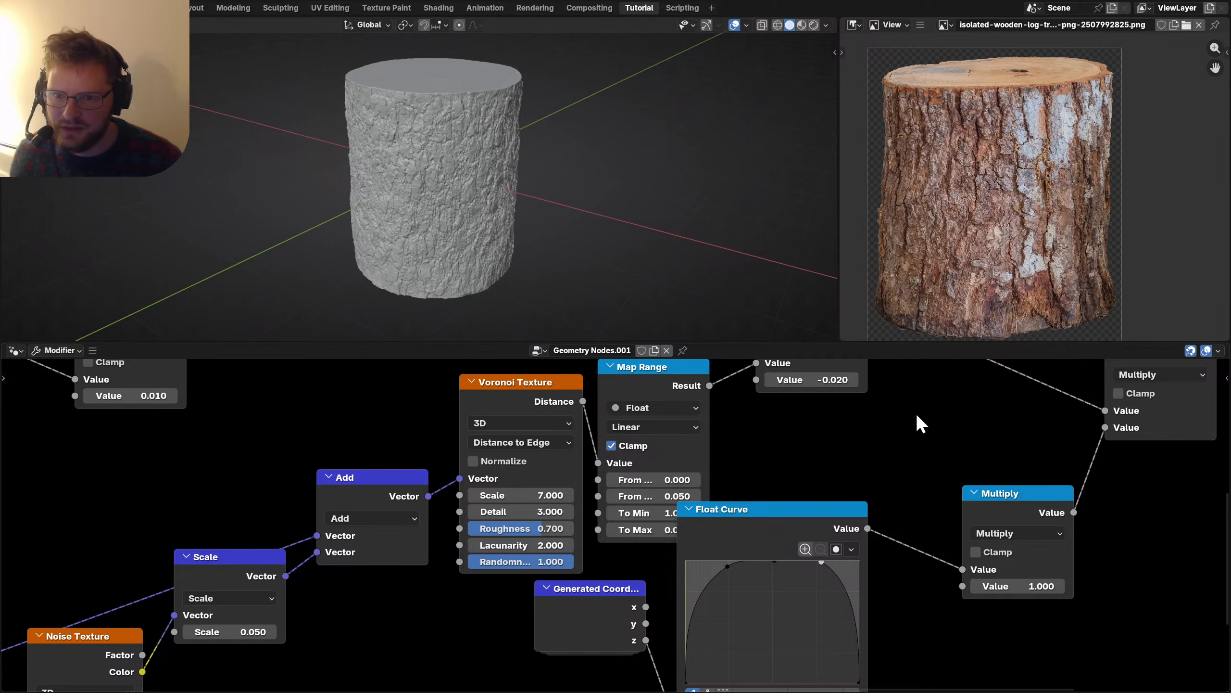
key(ctrl+space)
Select the Mesh to SDF Grid and Grid to Mesh chain and move it to a new spot.
scroll(572, 469, down, 6)
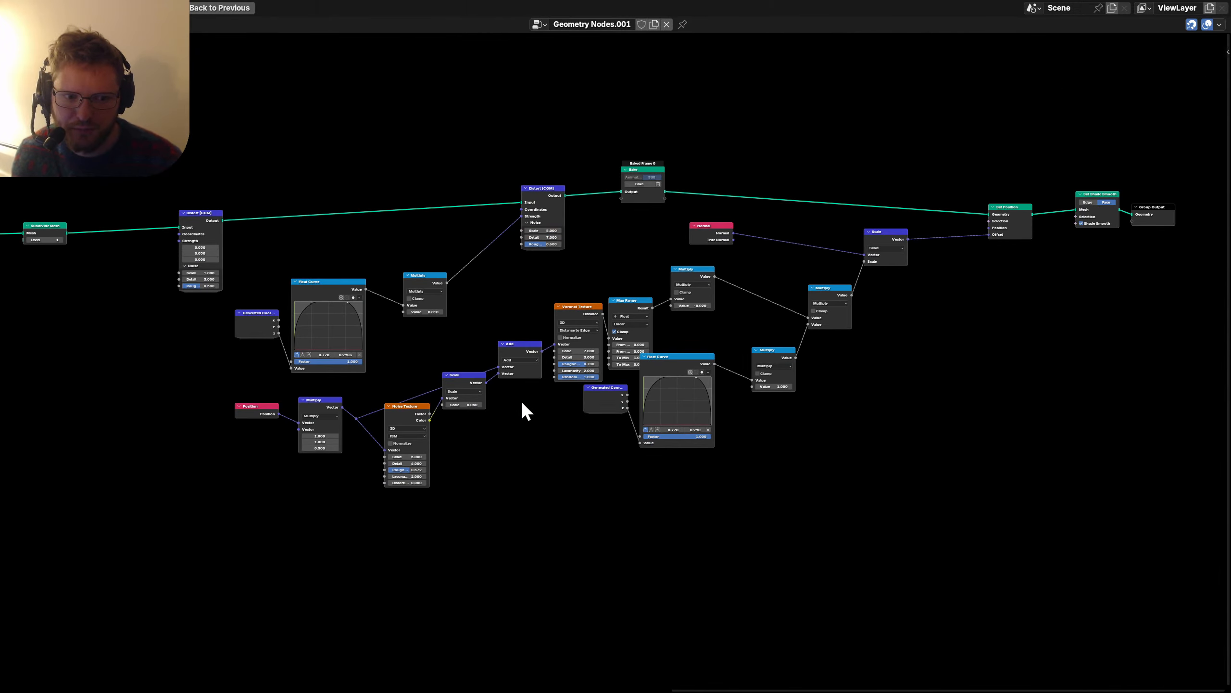
scroll(897, 421, up, 2)
scroll(630, 421, up, 3)
middle_drag(383, 421, 602, 417)
drag(550, 440, 984, 305)
key(g)
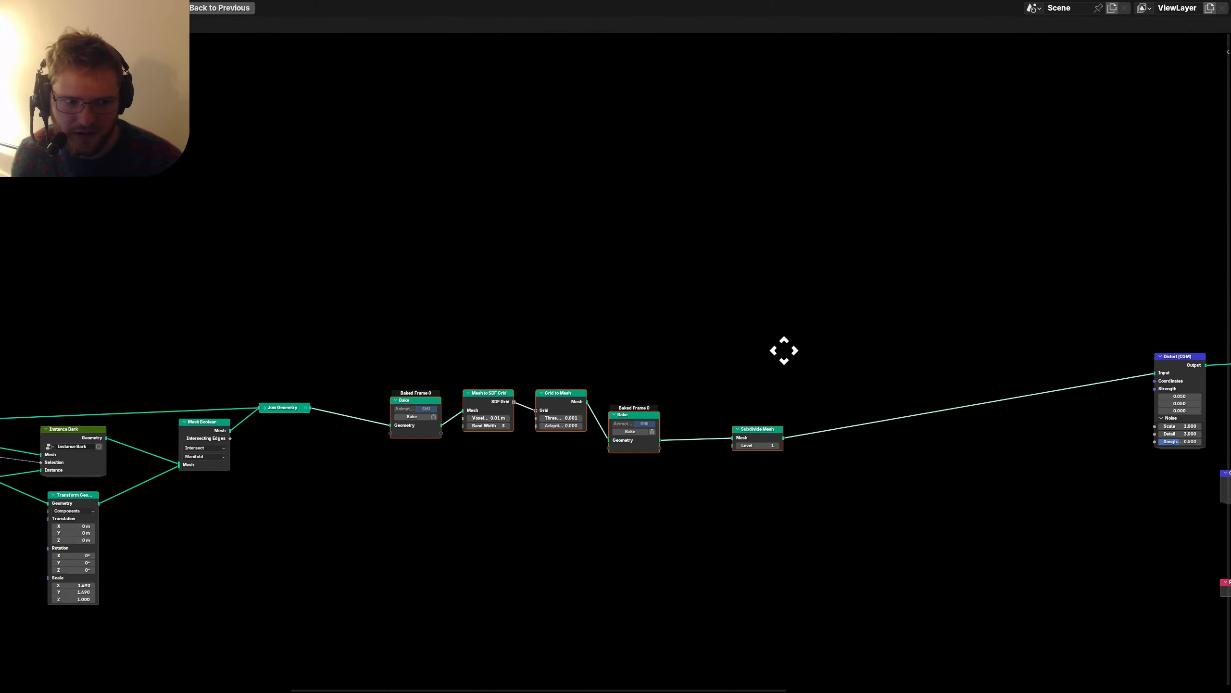
click(776, 359)
Group the two remesh nodes as 'Remesh', check its contents, and return to the parent tree.
scroll(557, 390, up, 3)
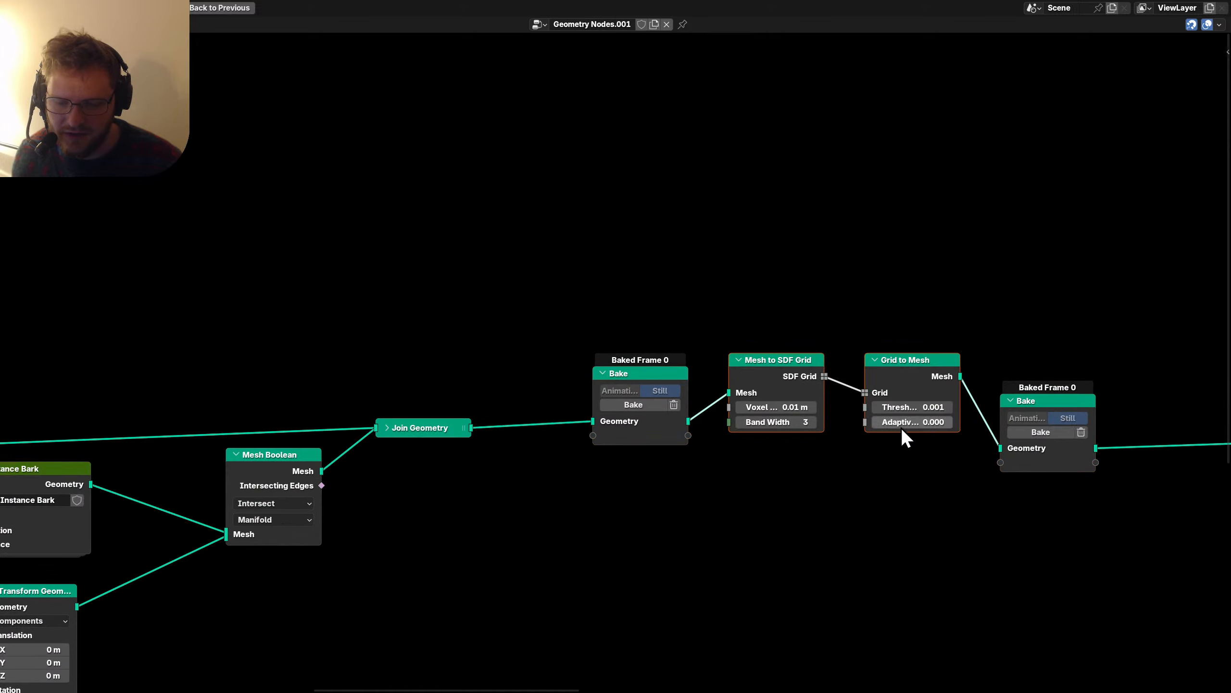
key(ctrl+g)
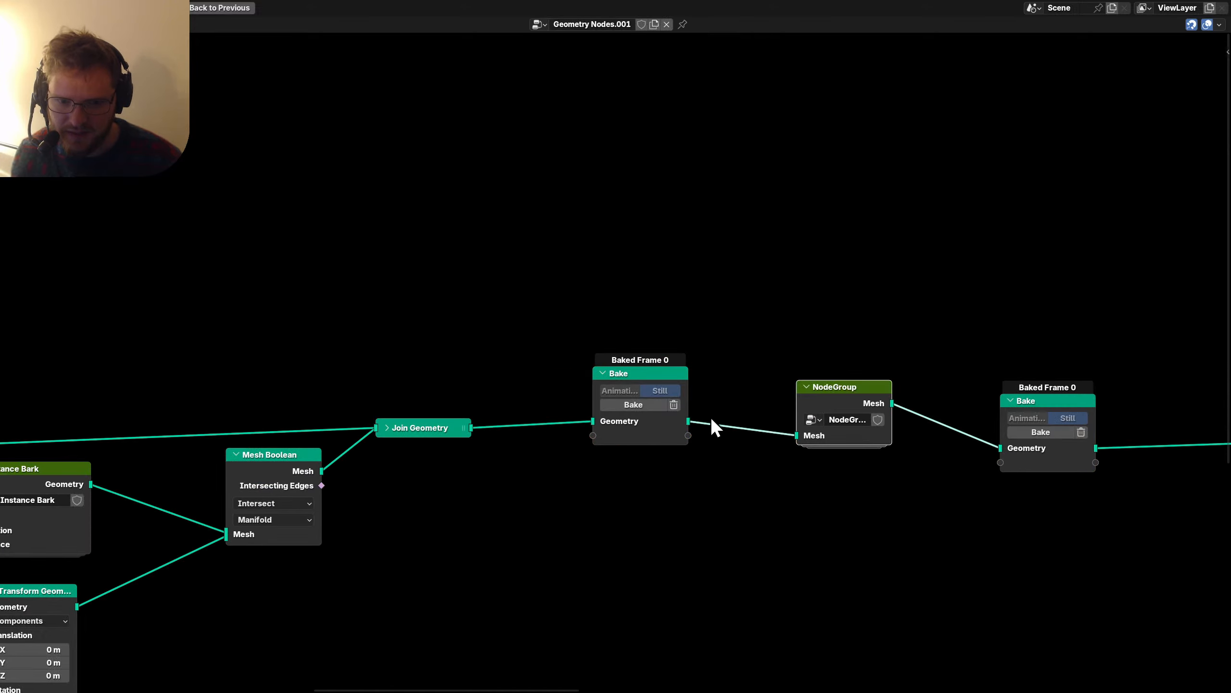
text(Reme)
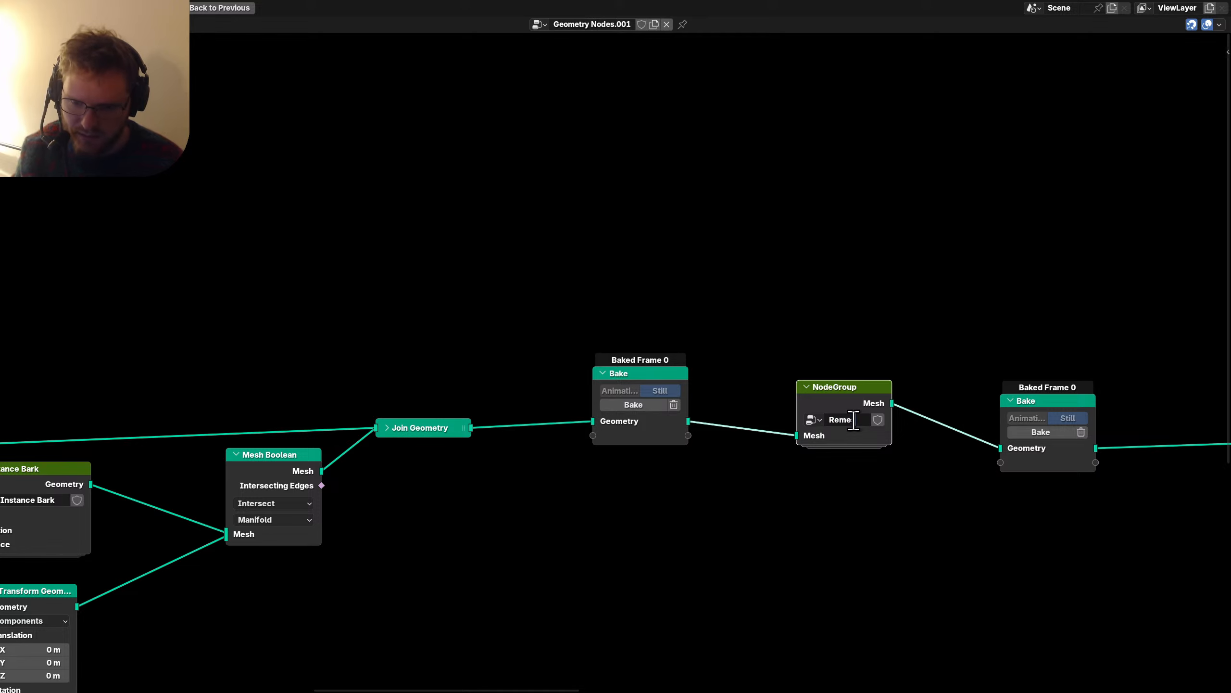
key(Return)
key(Tab)
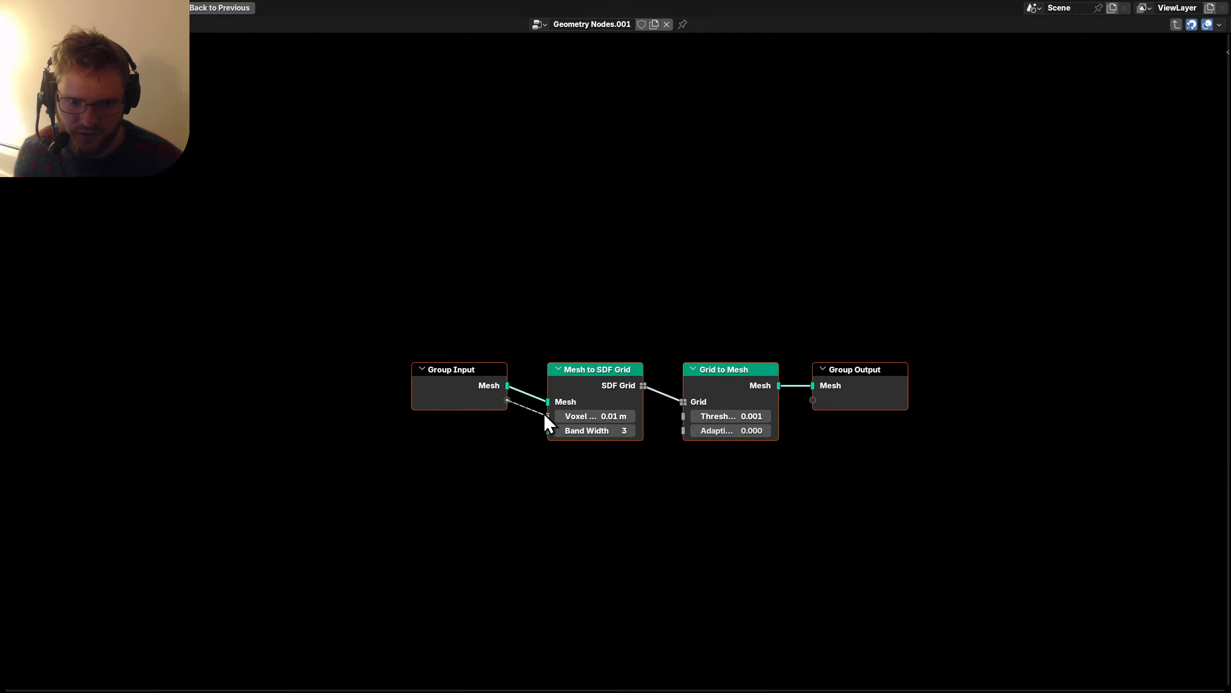
key(Tab)
Pan over to the Subdivide Mesh node and select it.
middle_drag(756, 481, 411, 458)
click(673, 420)
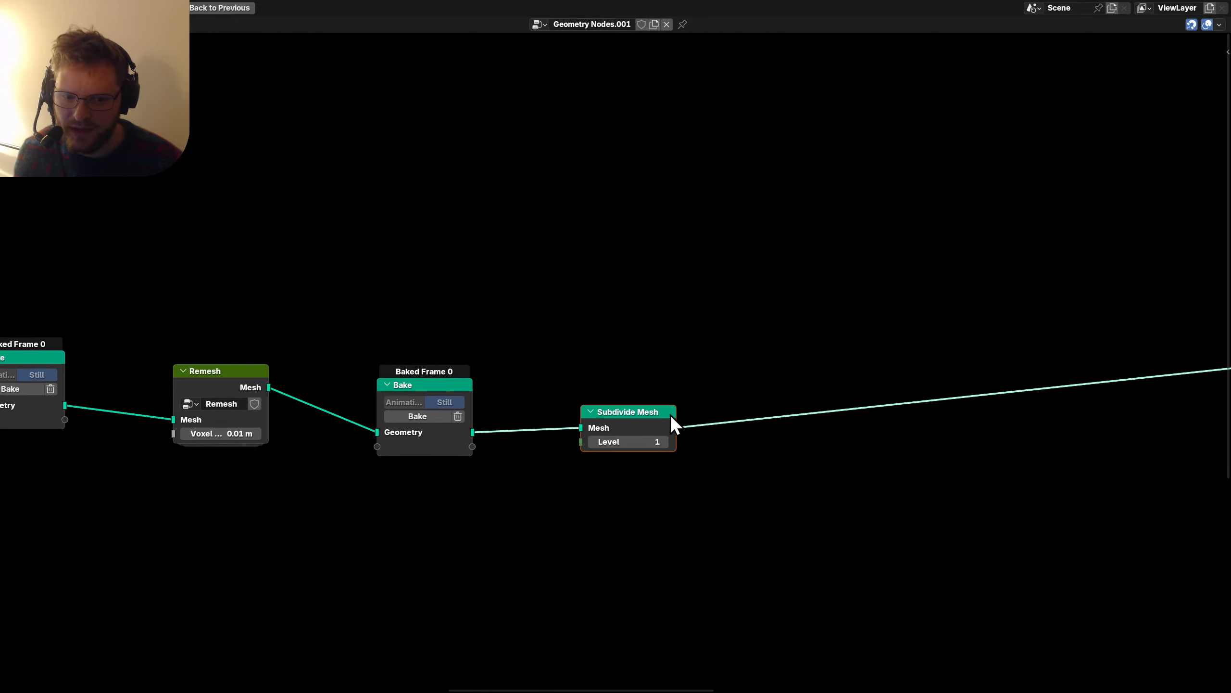
scroll(674, 420, down, 4)
Move Subdivide Mesh, both Distort nodes and the strength curve nodes further left.
middle_drag(907, 435, 701, 437)
key(g)
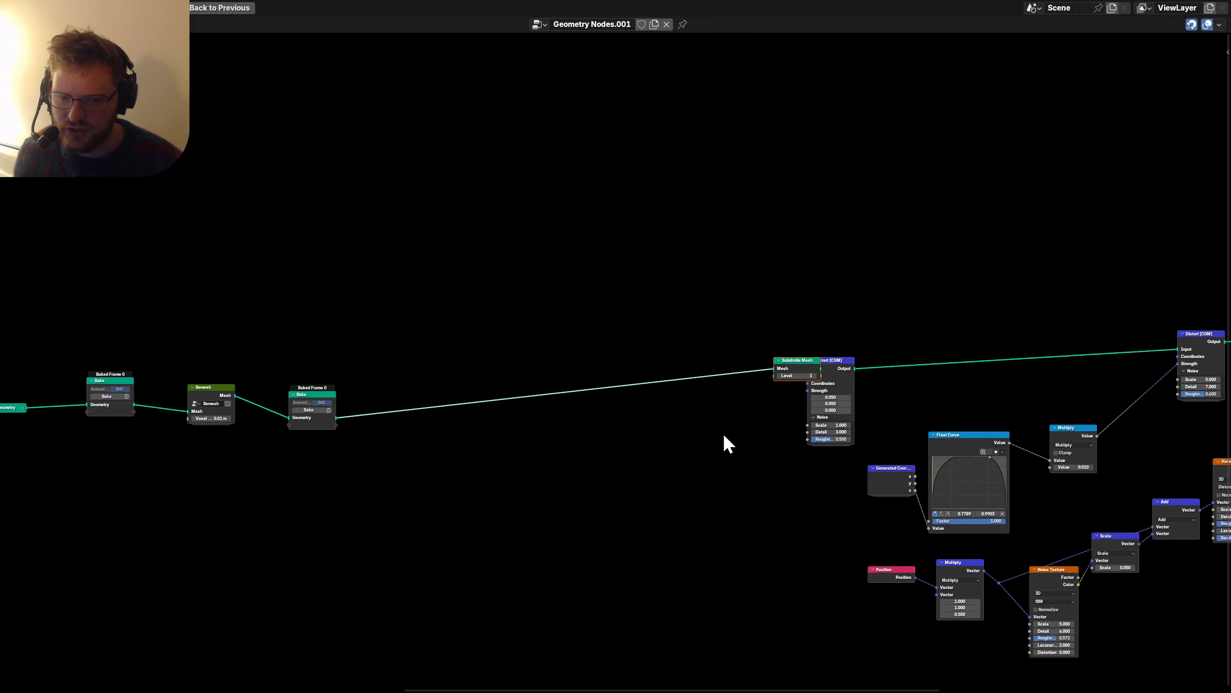
click(660, 352)
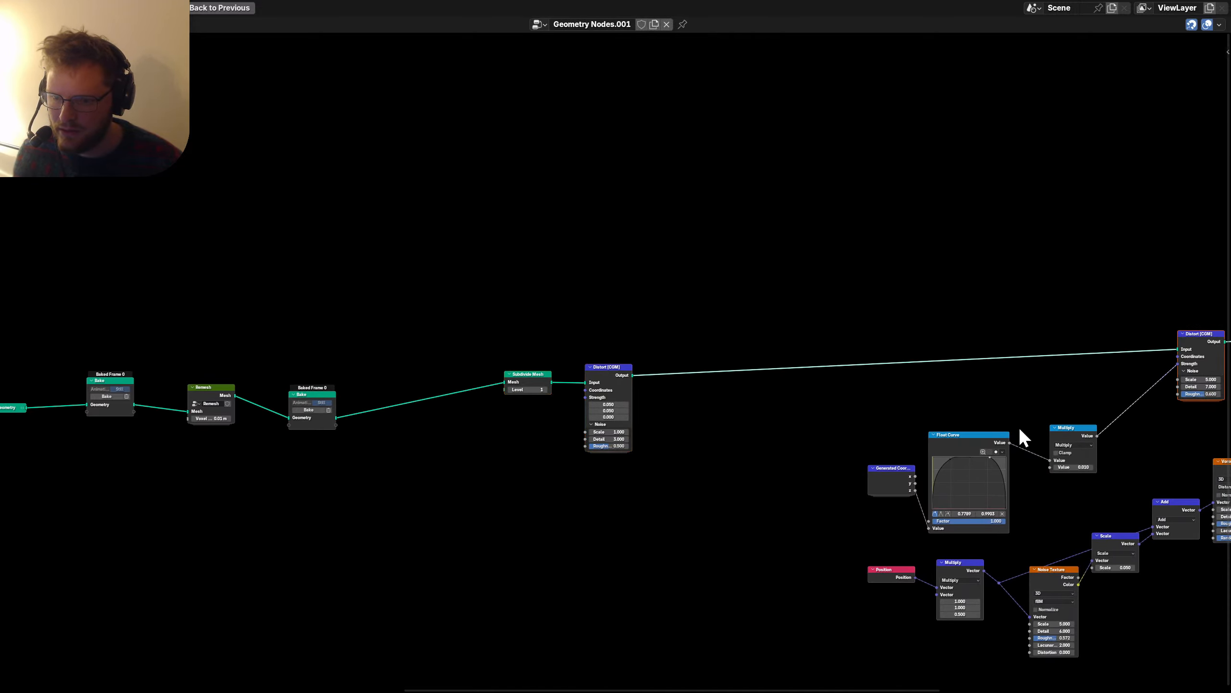
drag(822, 505, 1183, 369)
key(g)
click(665, 456)
key(g)
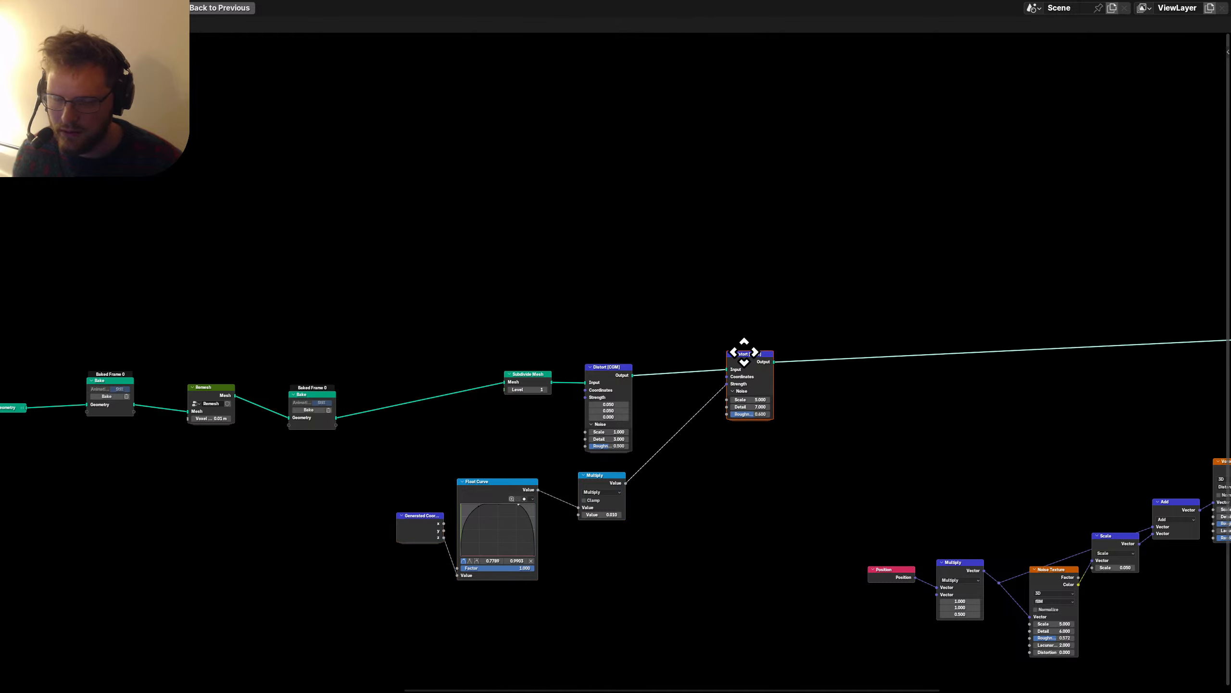
click(706, 363)
Reposition Generated Coords and Float Curve, and hide Generated Coords' unused x and y sockets.
scroll(686, 439, up, 3)
drag(364, 620, 489, 558)
key(g)
click(529, 531)
click(492, 527)
key(ctrl+h)
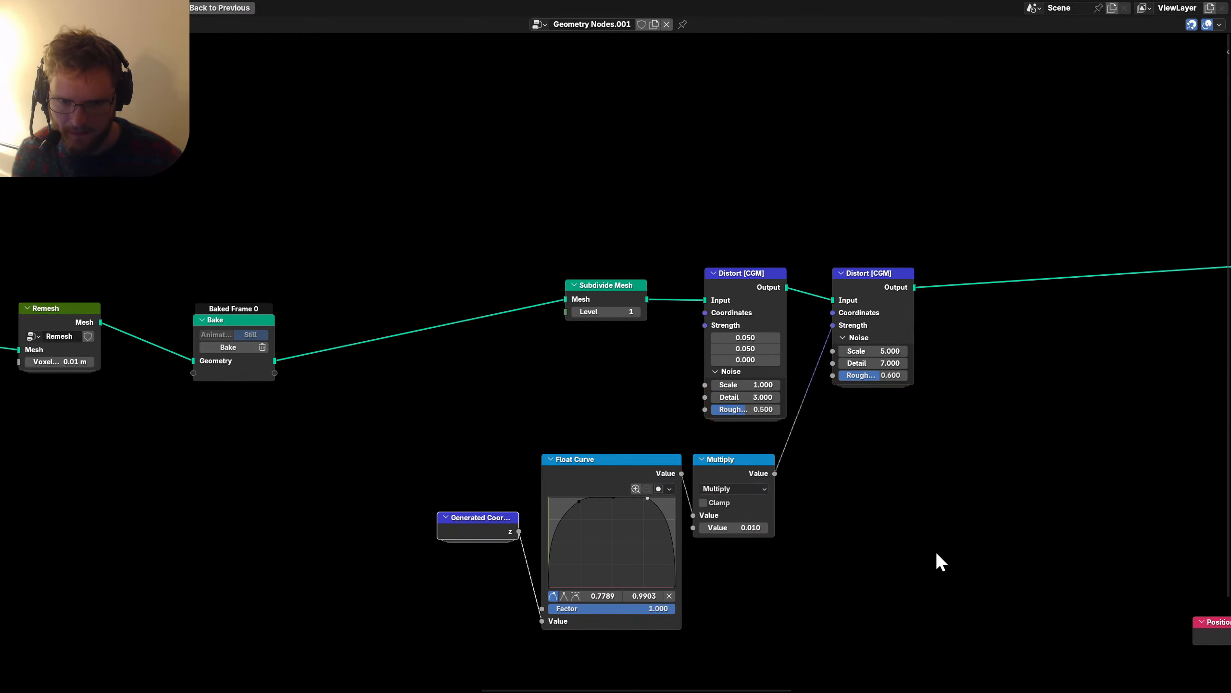
Box-select the whole distortion setup and wrap it into a new node group.
drag(937, 562, 456, 238)
key(ctrl+g)
key(Tab)
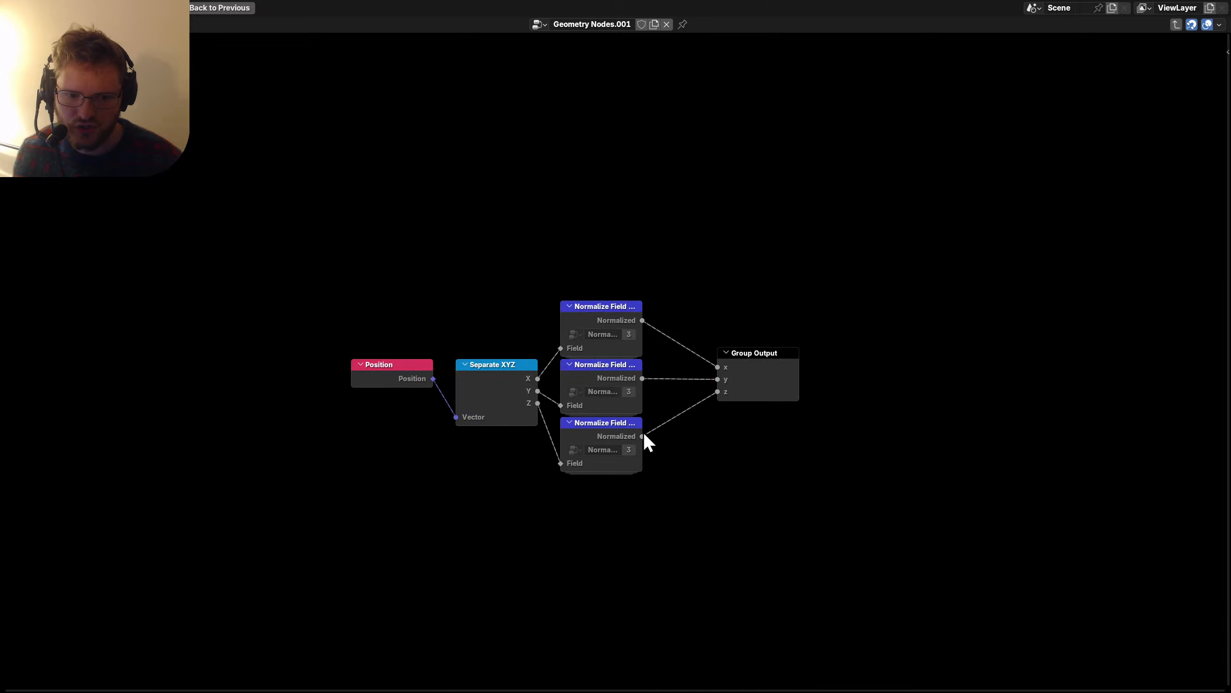
click(1175, 24)
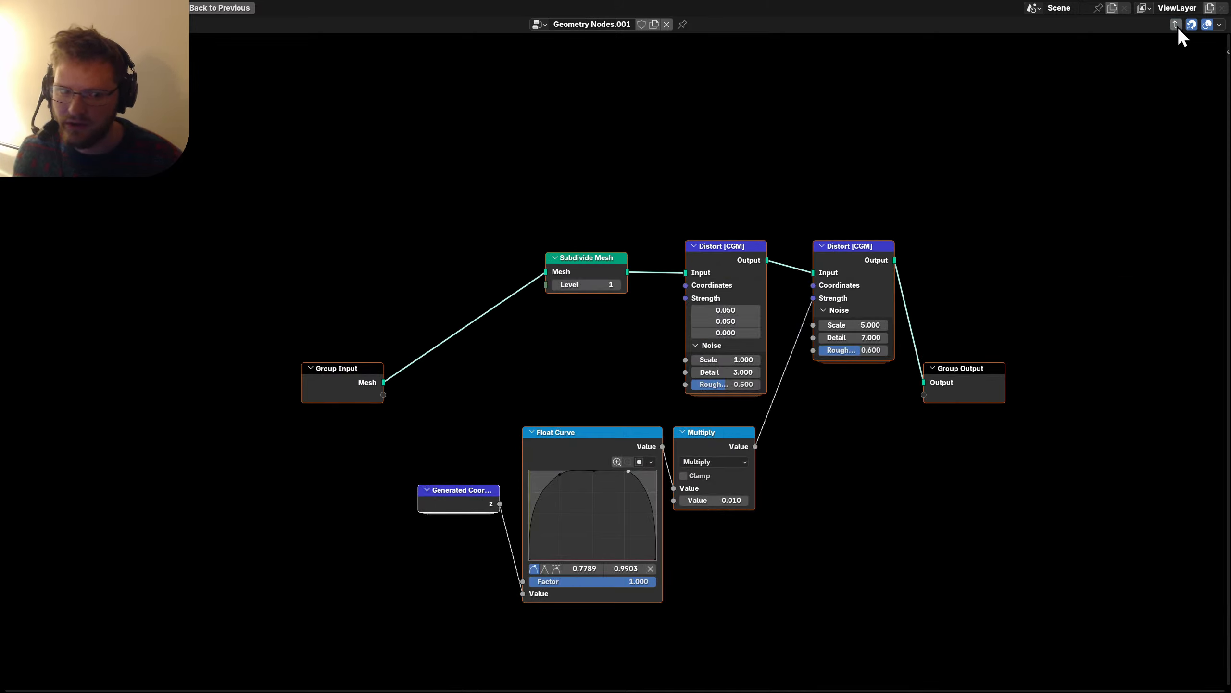
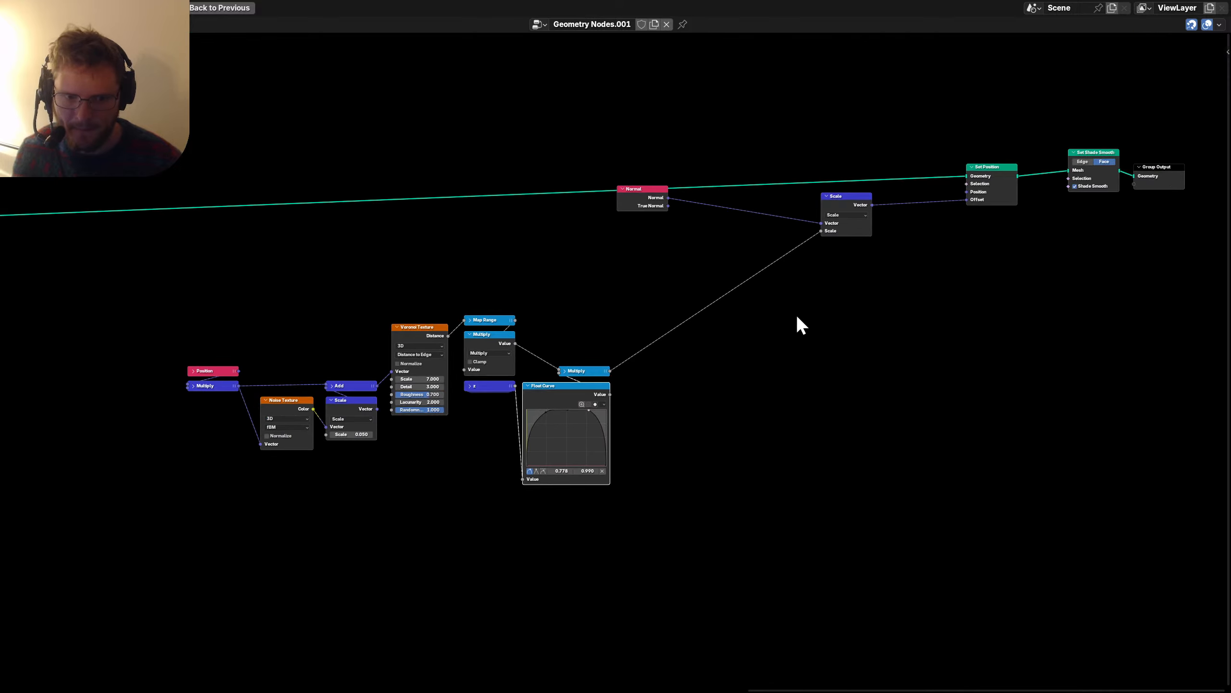
Hide Normal's unused True Normal output and move Normal and Scale down beside Multiply.
middle_drag(655, 433, 788, 438)
drag(800, 518, 331, 311)
key(g)
click(463, 286)
middle_drag(734, 279, 502, 391)
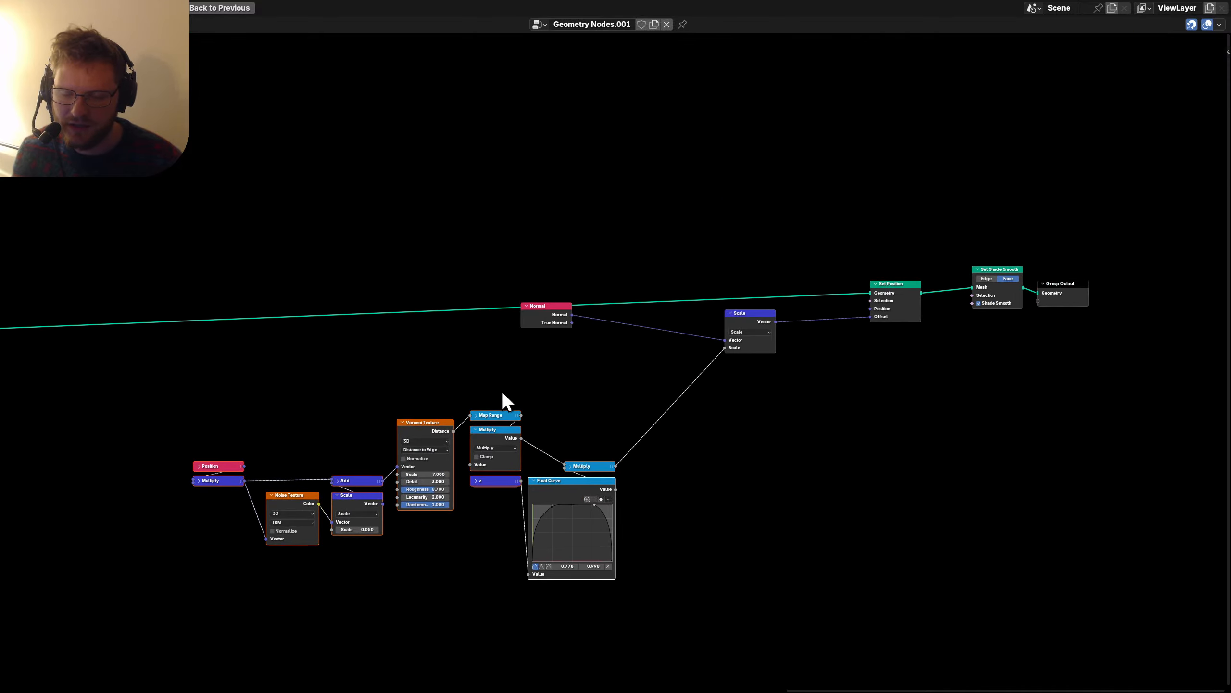
scroll(502, 392, up, 6)
drag(543, 354, 458, 283)
key(ctrl+h)
key(g)
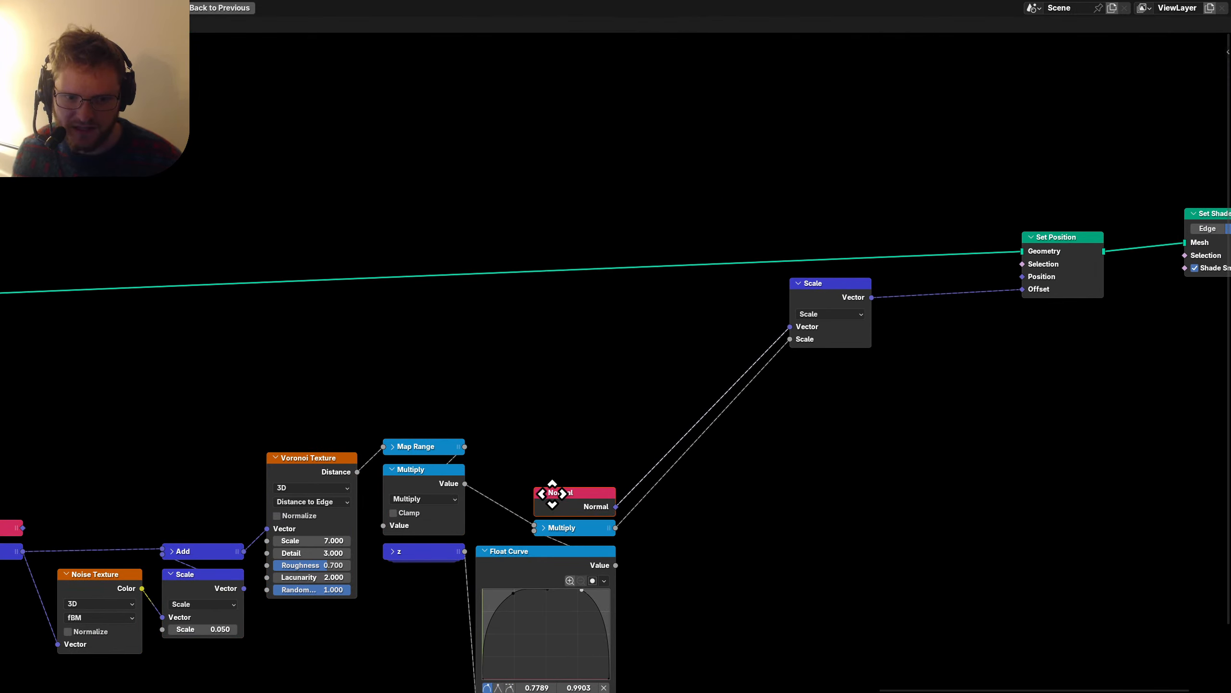
drag(795, 284, 650, 477)
scroll(824, 485, down, 4)
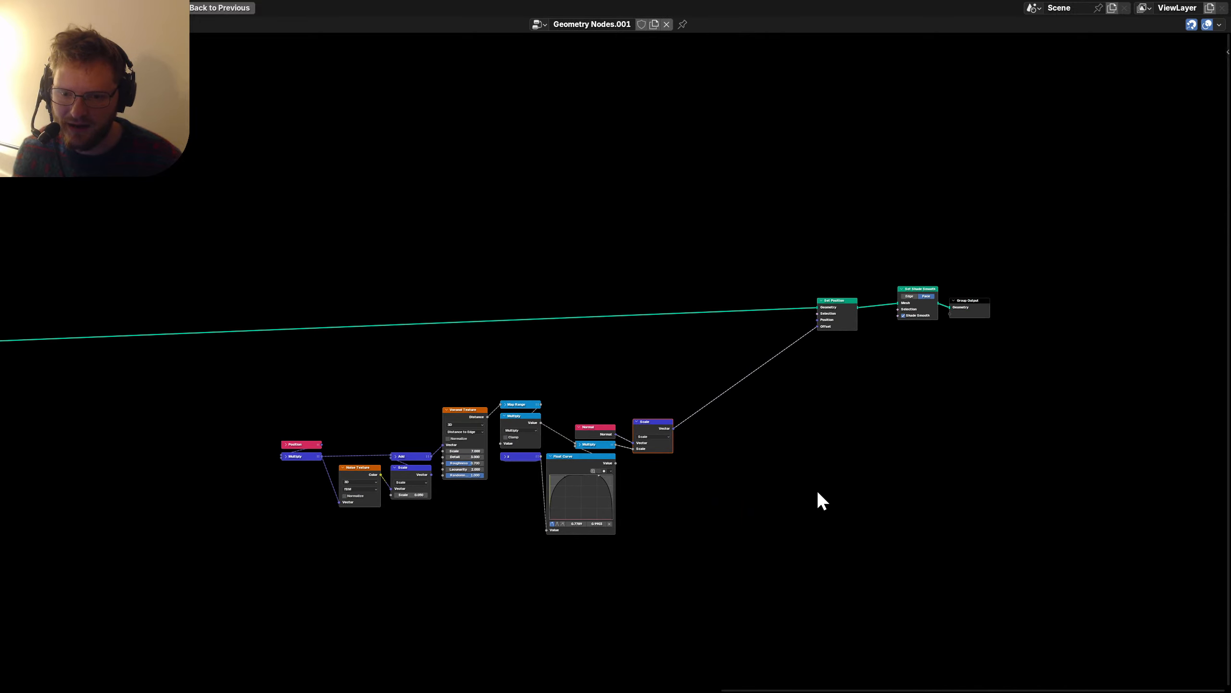
Group all the crack displacement nodes into a single Voronoi Crack node group.
drag(855, 404, 793, 279)
drag(857, 531, 262, 245)
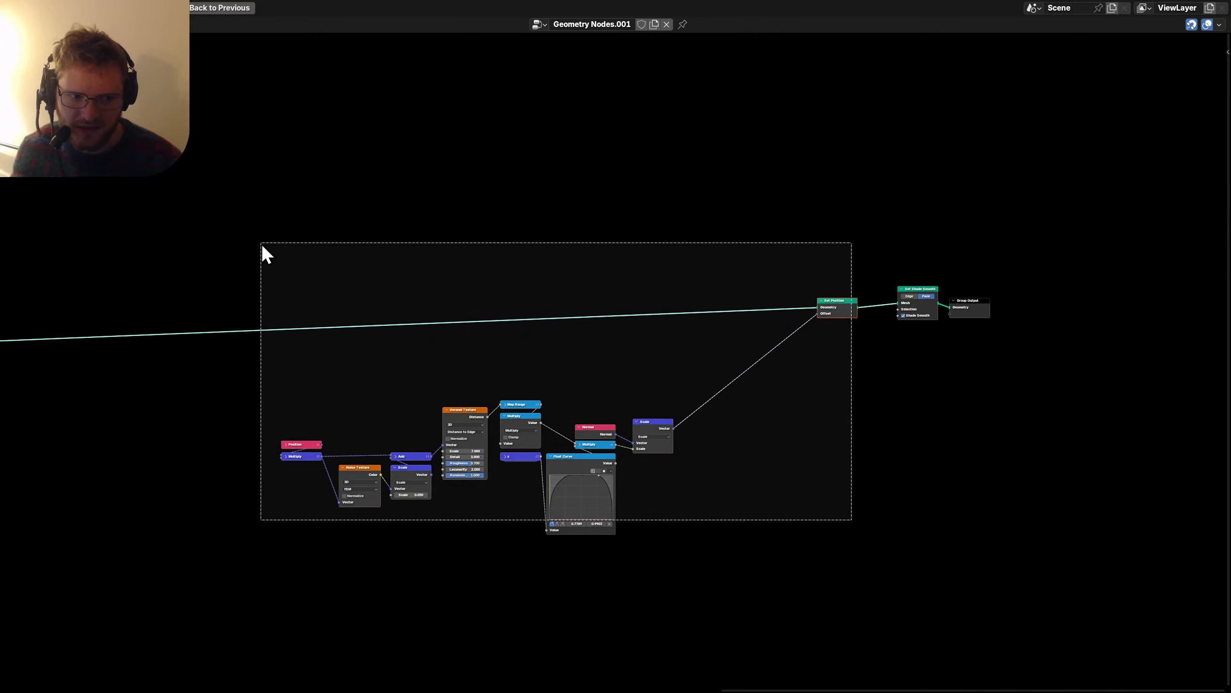
key(ctrl+g)
key(Tab)
scroll(602, 417, up, 3)
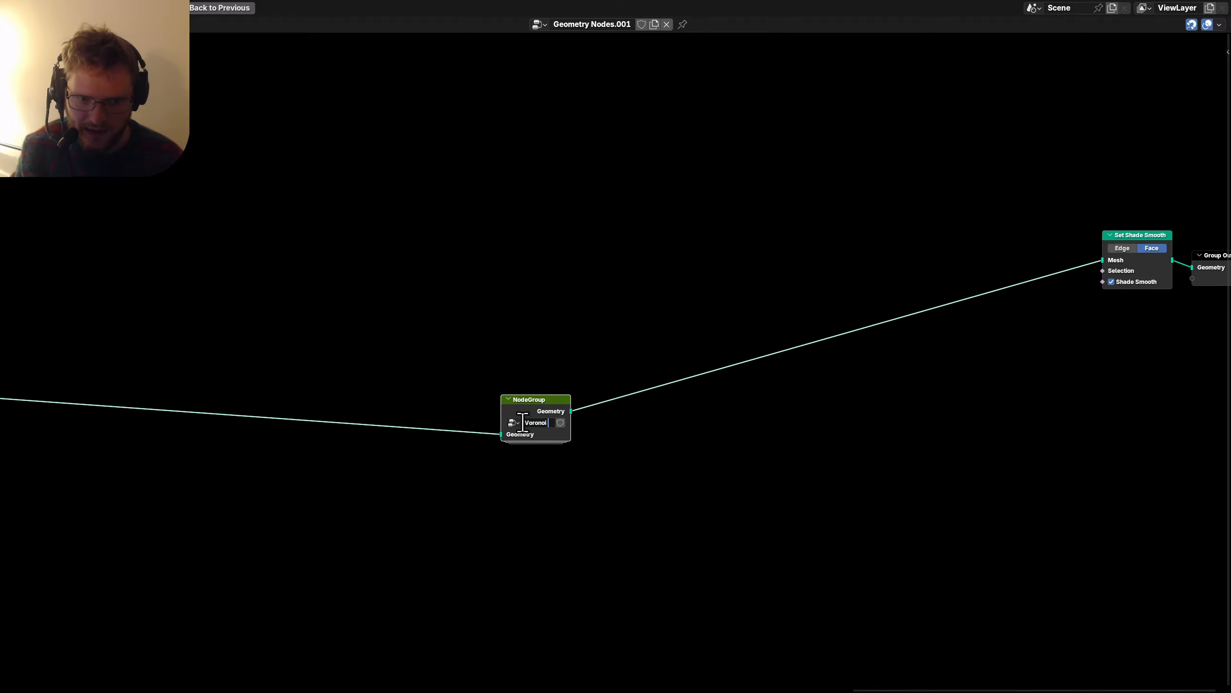
scroll(647, 417, down, 8)
Move Voronoi Crack beside the Bake node, with Set Shade Smooth and Group Output right after it.
middle_drag(645, 387, 609, 390)
key(g)
click(332, 374)
drag(742, 409, 945, 310)
key(g)
click(311, 379)
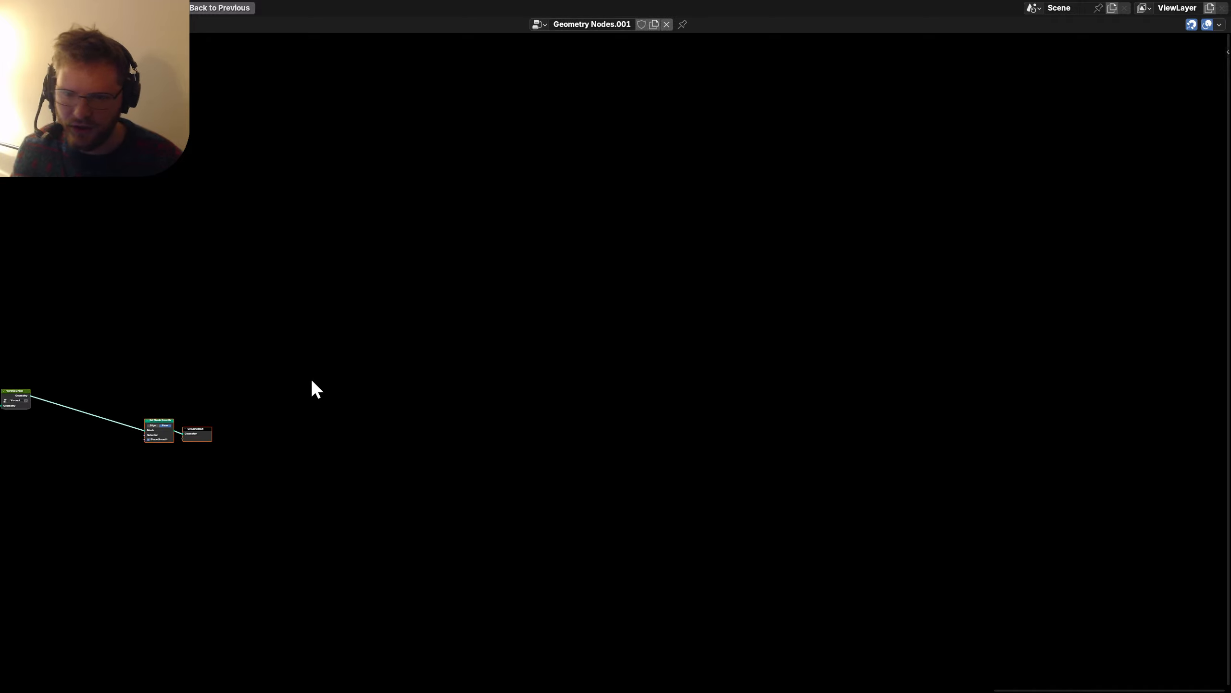
middle_drag(146, 433, 731, 440)
scroll(938, 488, up, 12)
middle_drag(941, 496, 780, 405)
key(g)
click(504, 419)
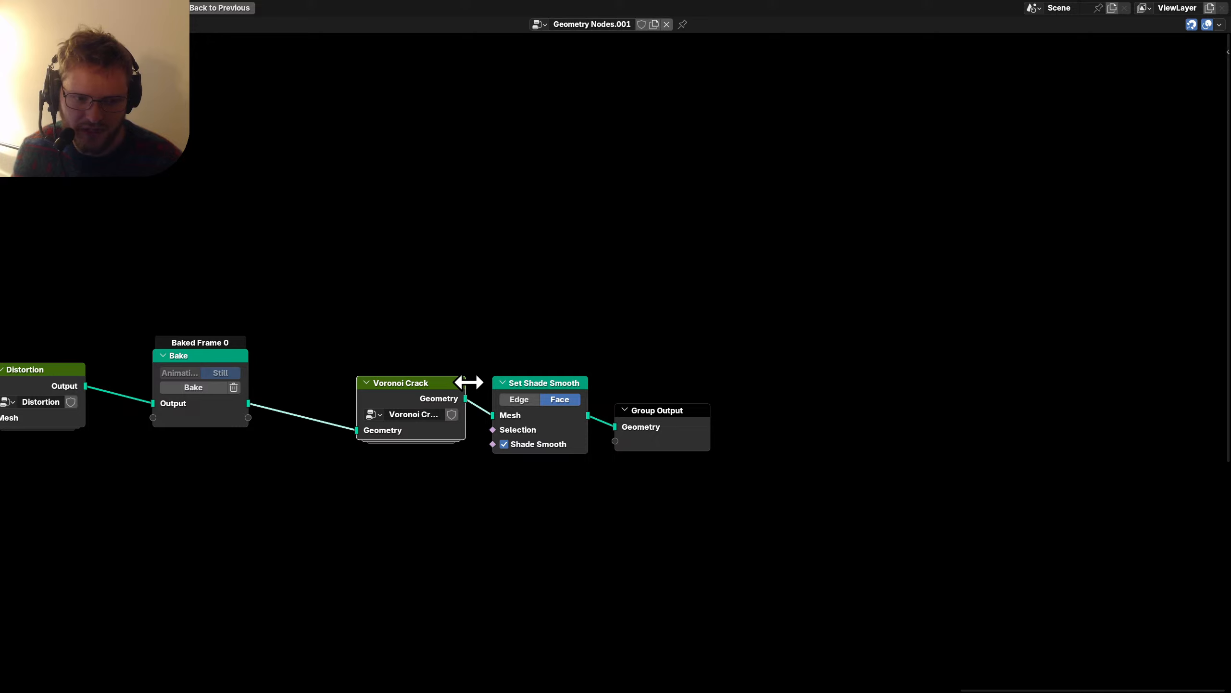
Snug Voronoi Crack against Bake and the output nodes against it, then restore the viewport layout.
drag(408, 384, 328, 371)
drag(529, 468, 692, 387)
key(g)
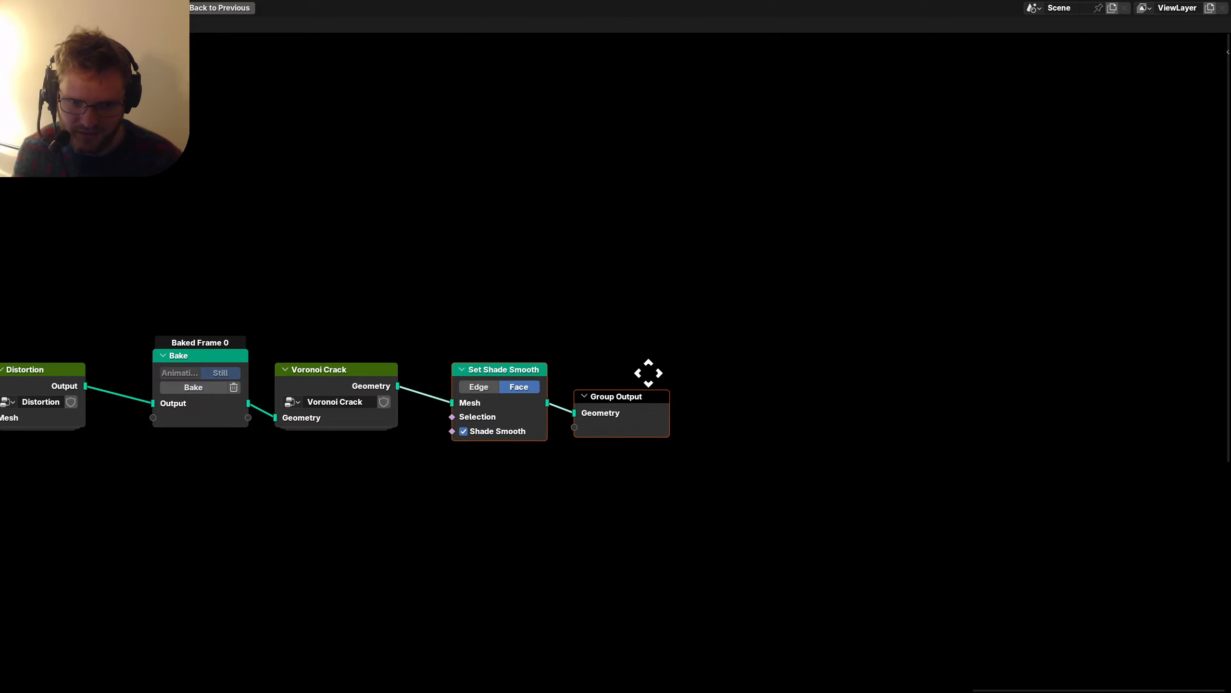
click(624, 347)
scroll(514, 371, down, 8)
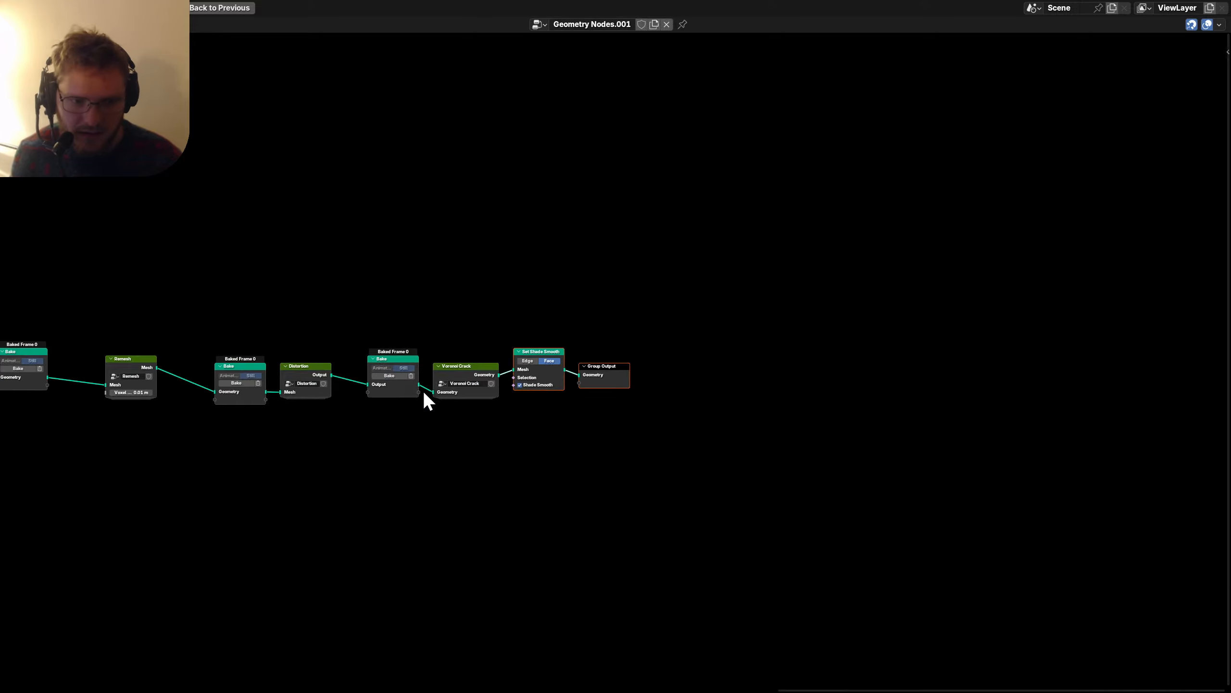
key(ctrl+space)
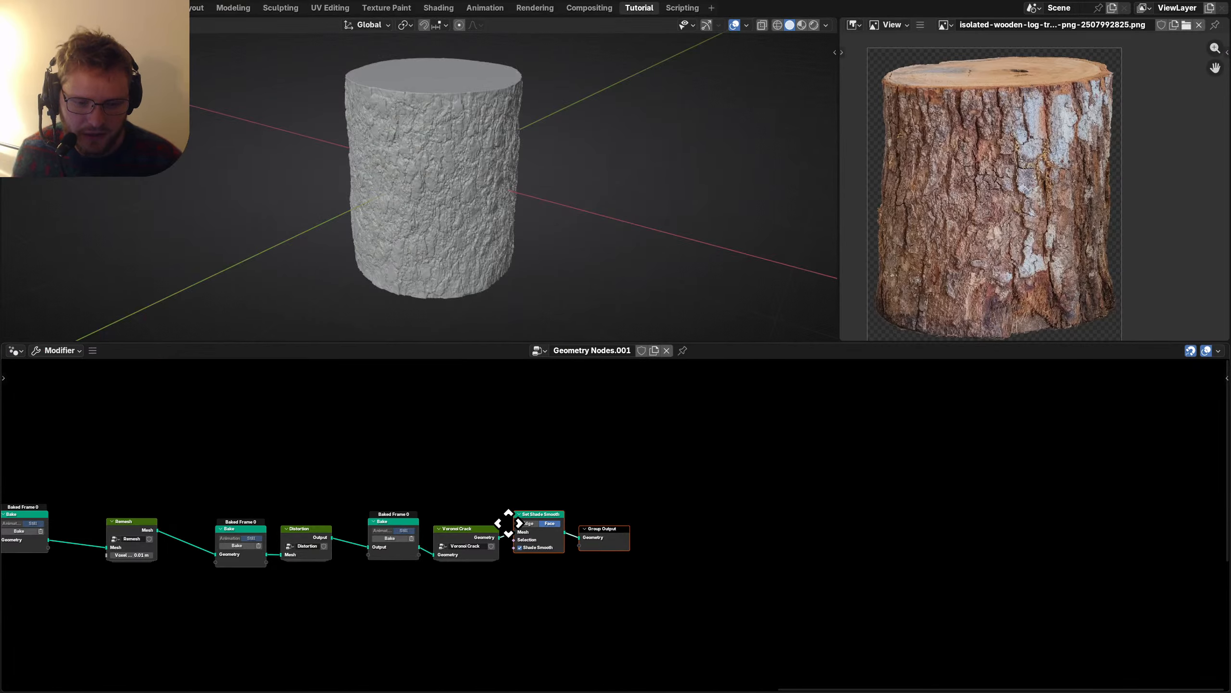
Save the file and shift Set Shade Smooth and Group Output right to make room.
middle_drag(508, 523, 712, 490)
scroll(800, 553, up, 2)
key(ctrl+s)
middle_drag(845, 542, 605, 561)
drag(745, 568, 548, 470)
key(g)
click(775, 472)
Add a duplicate Bake node with Bake Target Disk between Voronoi Crack and Set Shade Smooth.
key(shift+d)
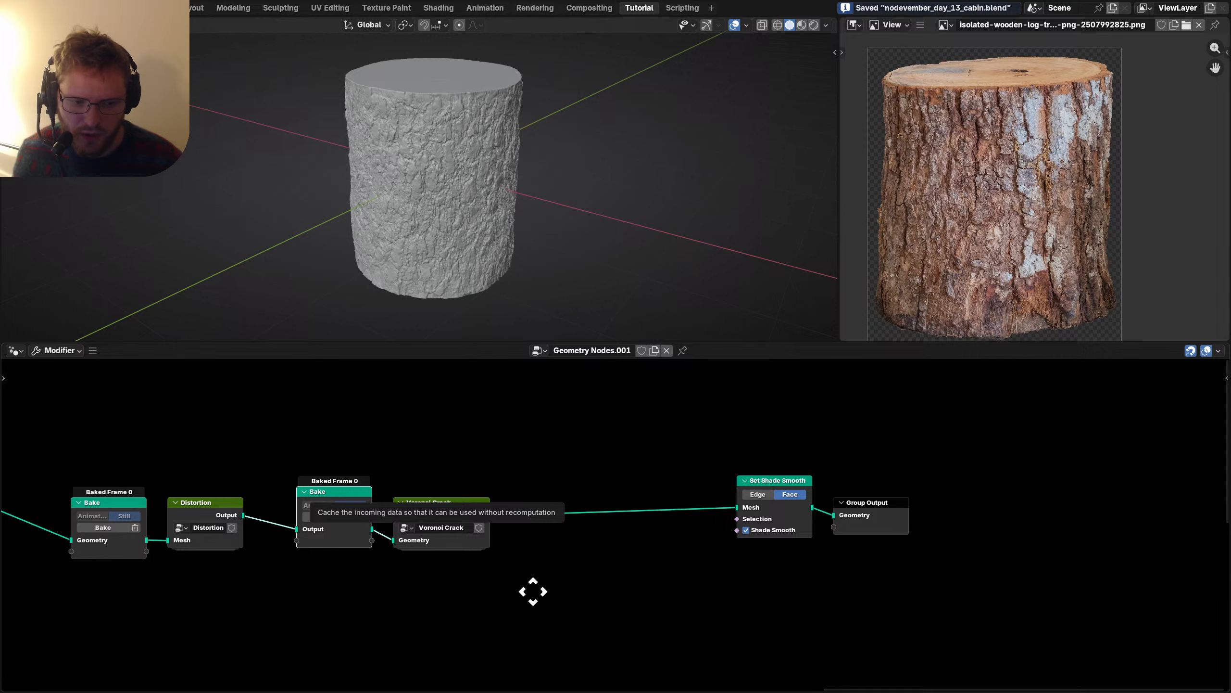
click(534, 580)
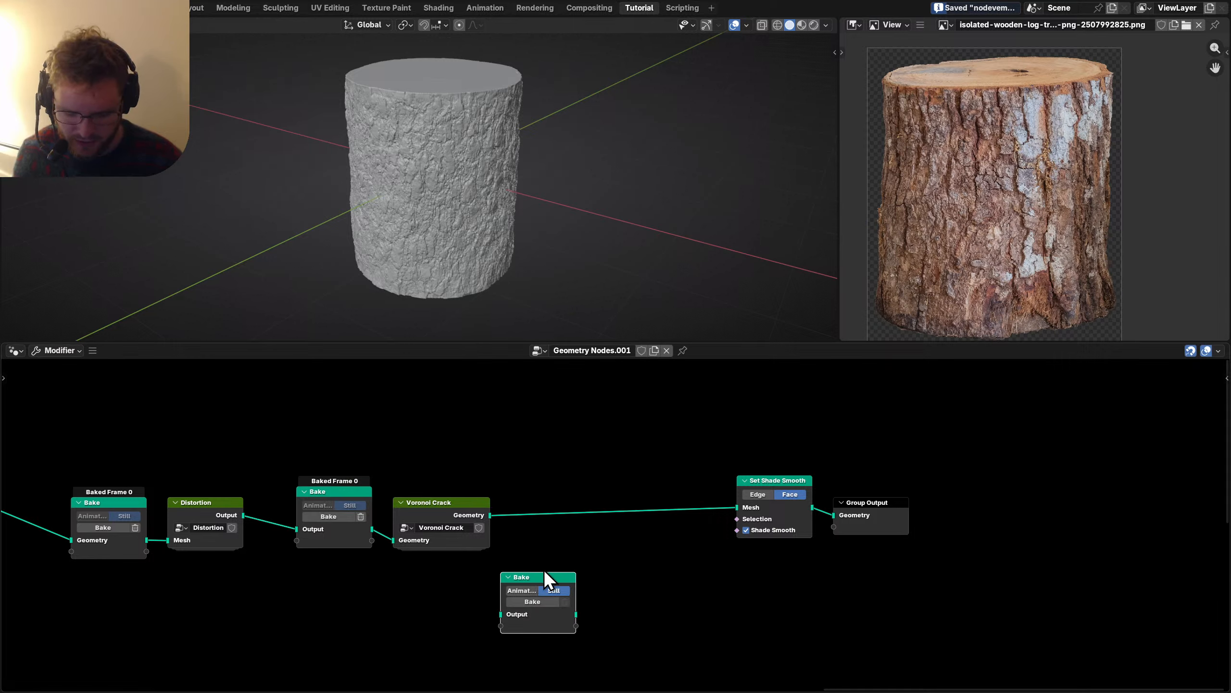
key(n)
click(1153, 610)
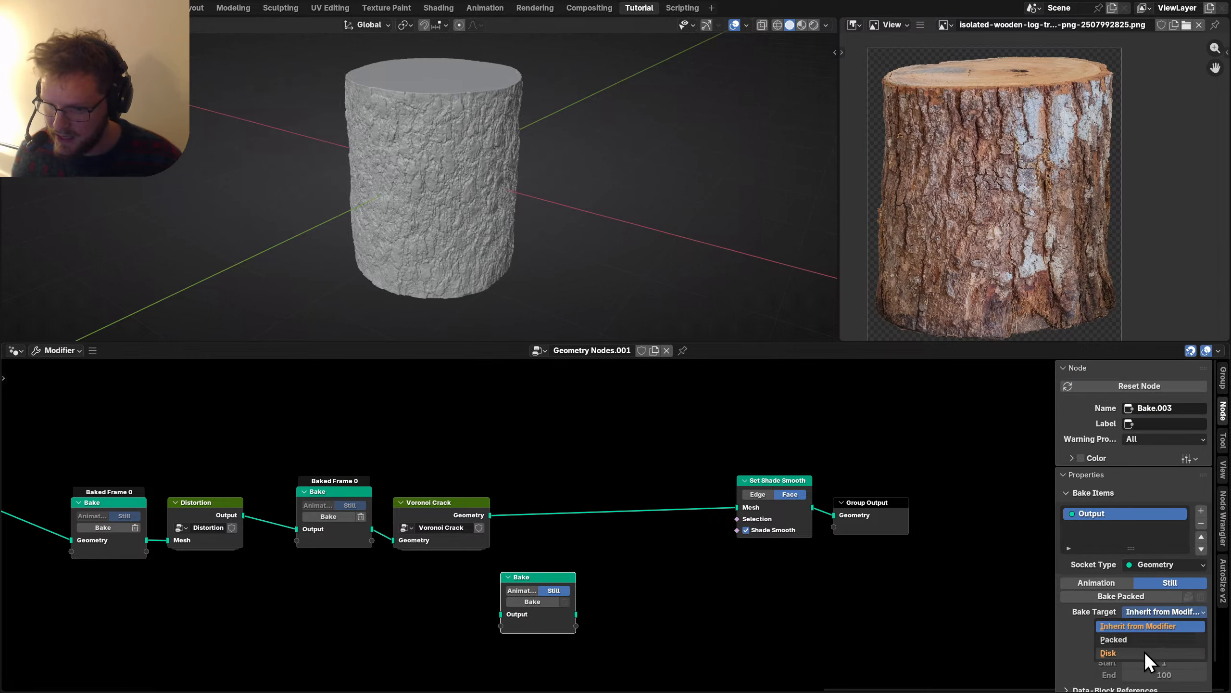
click(1145, 651)
key(g)
click(552, 499)
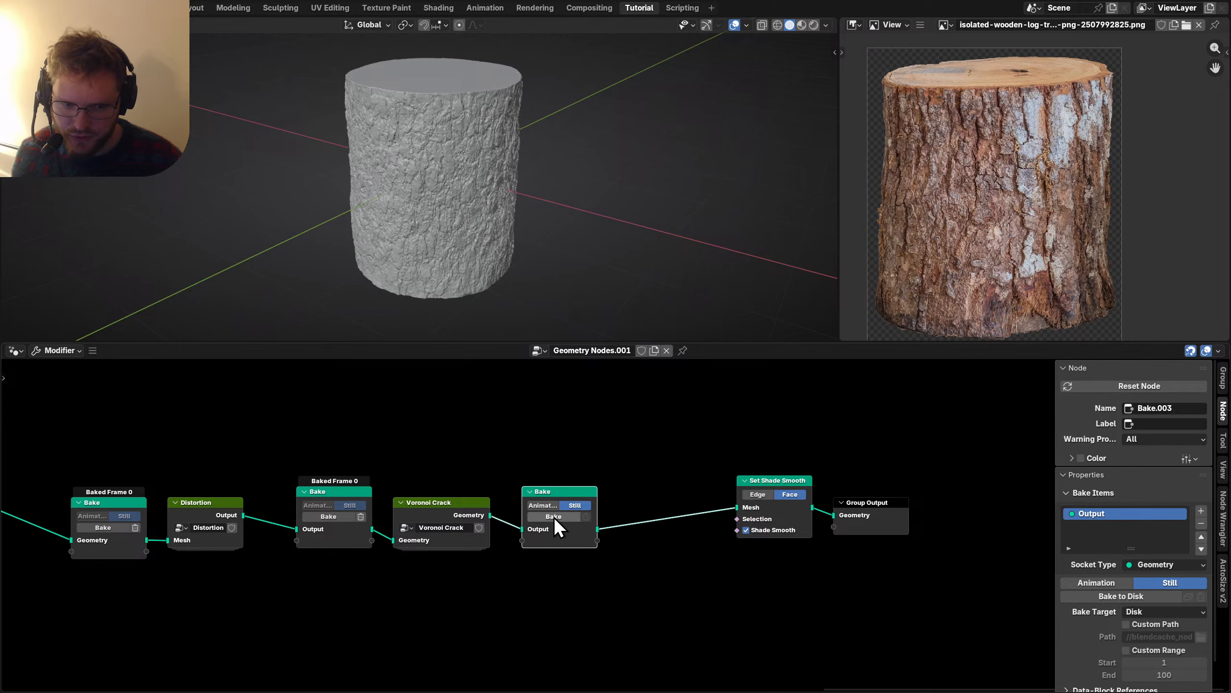
Dissolve the extra Bake node after Distortion and move Distortion closer to Voronoi Crack.
scroll(557, 516, left, 8)
click(502, 478)
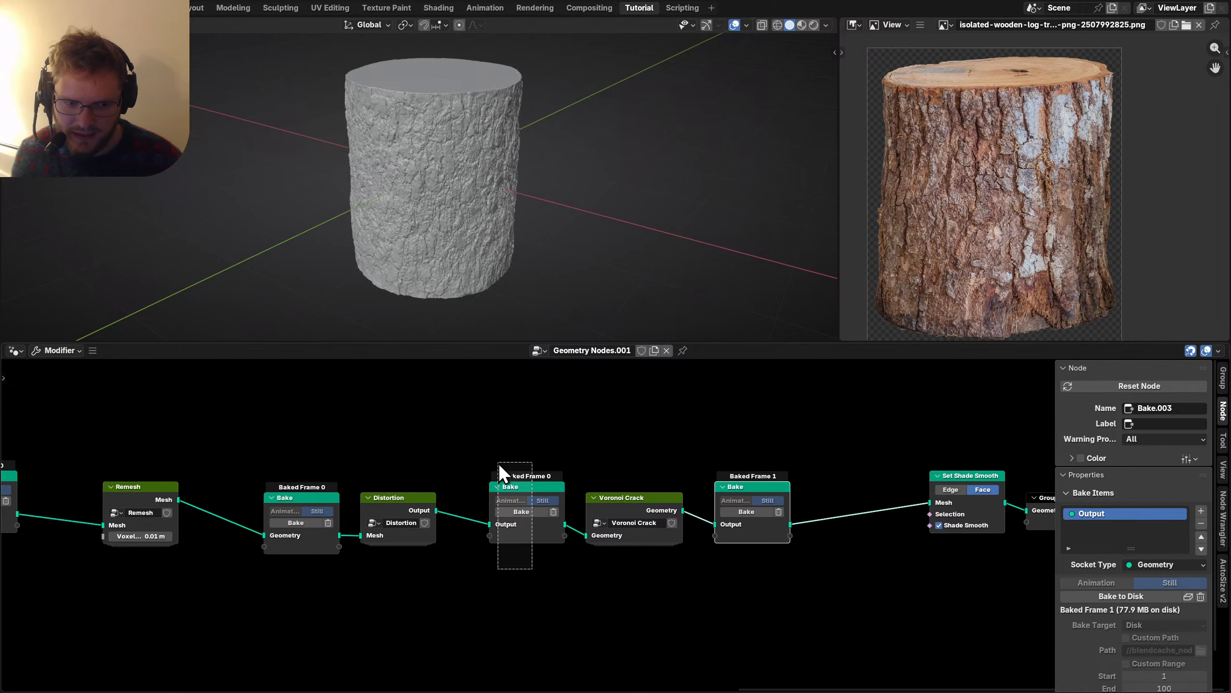
key(ctrl+x)
drag(398, 496, 531, 509)
Shift the Bake and Remesh nodes right and dissolve the earlier Bake node, keeping its links.
scroll(485, 520, left, 8)
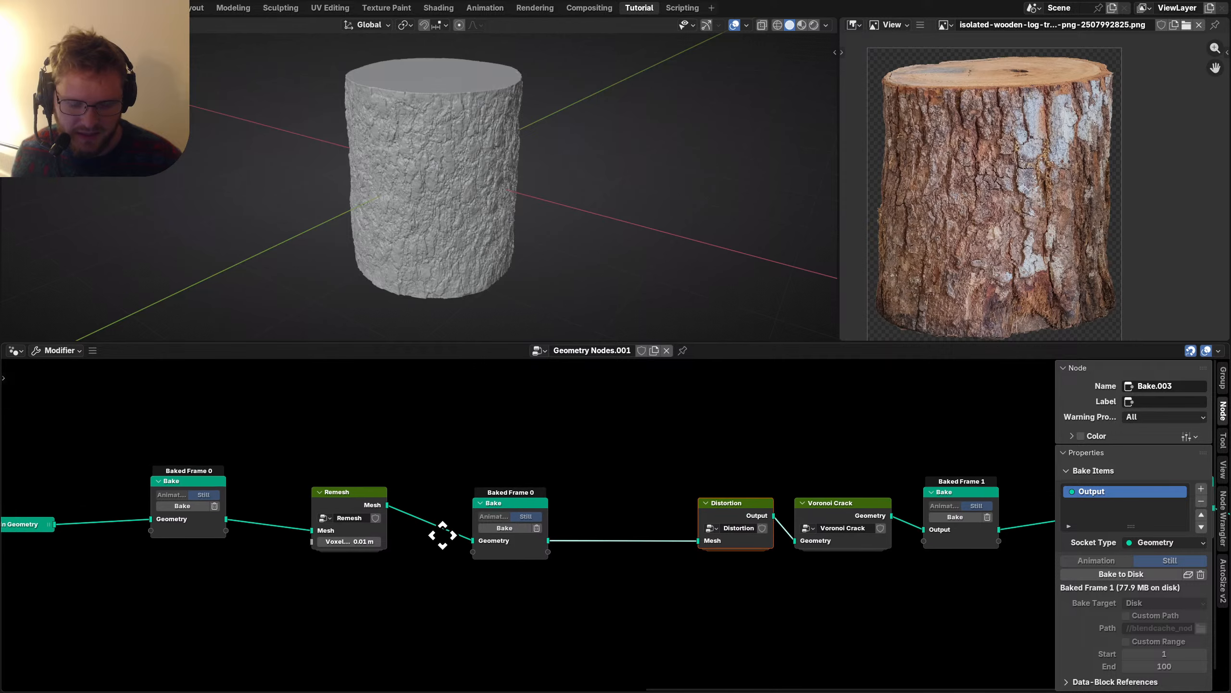
drag(536, 583, 481, 503)
key(g)
click(578, 504)
scroll(330, 531, left, 8)
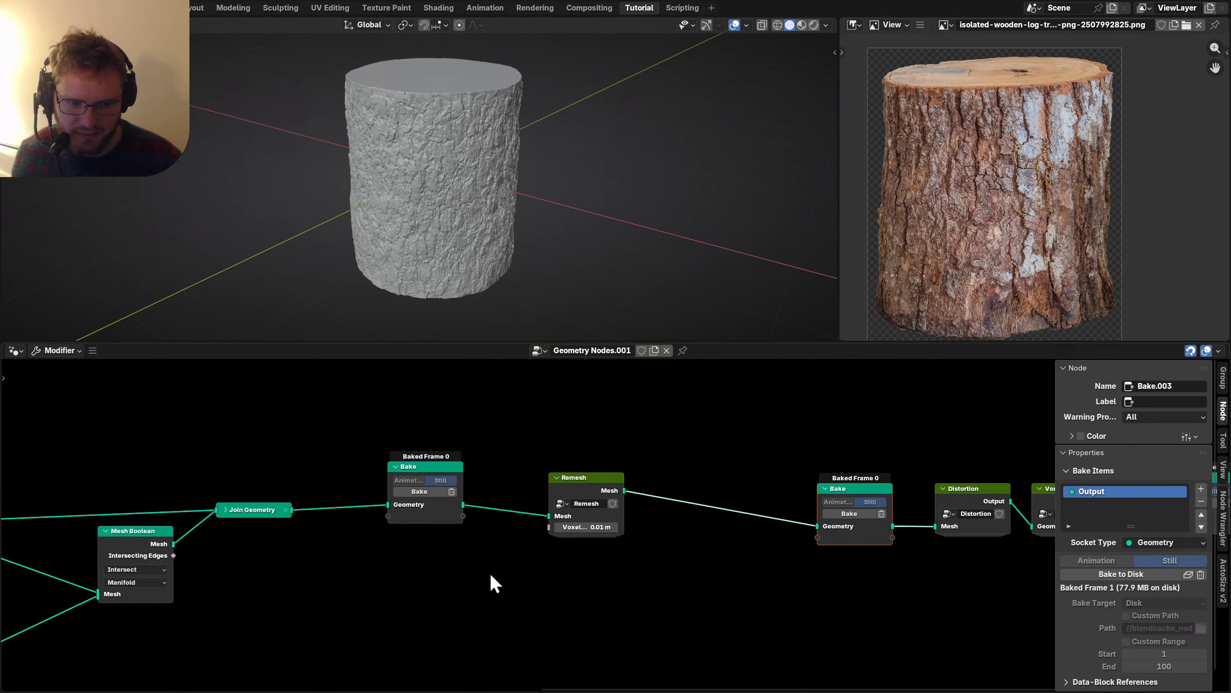
drag(493, 577, 401, 478)
key(g)
click(347, 488)
key(g)
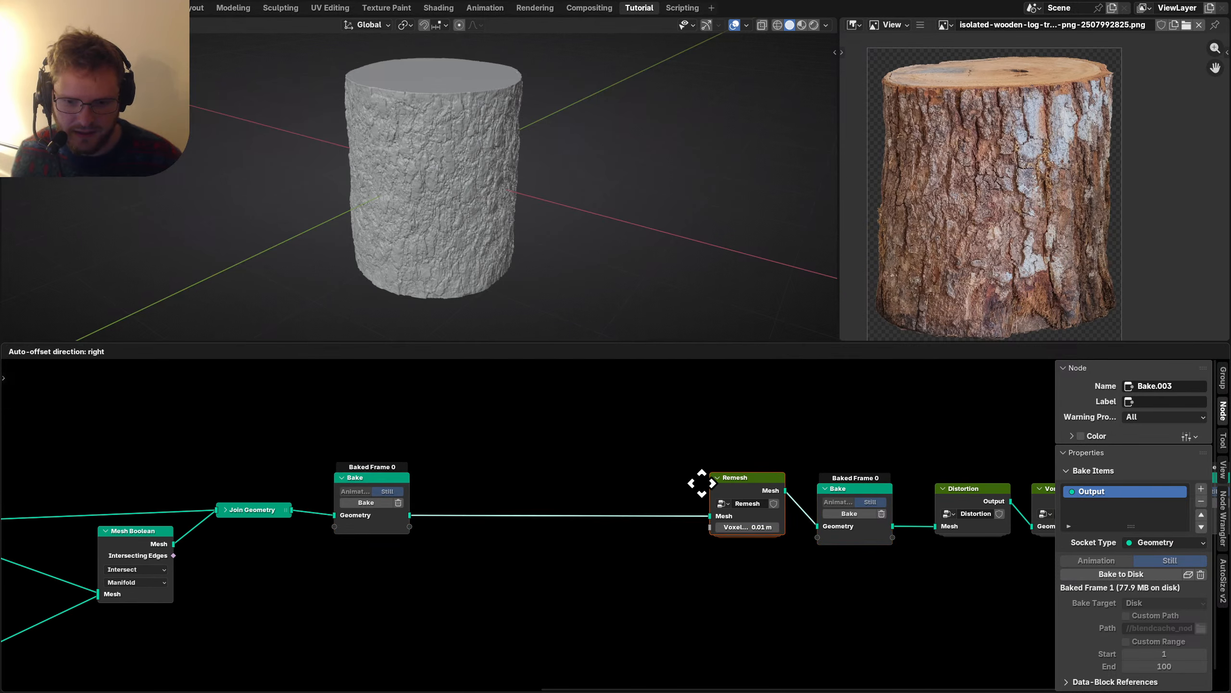
click(701, 484)
drag(434, 558, 327, 456)
key(ctrl+x)
Maximize the node editor to fill the window.
ctrl+scroll(198, 541, left, 12)
scroll(549, 533, down, 2)
ctrl+scroll(294, 550, right, 3)
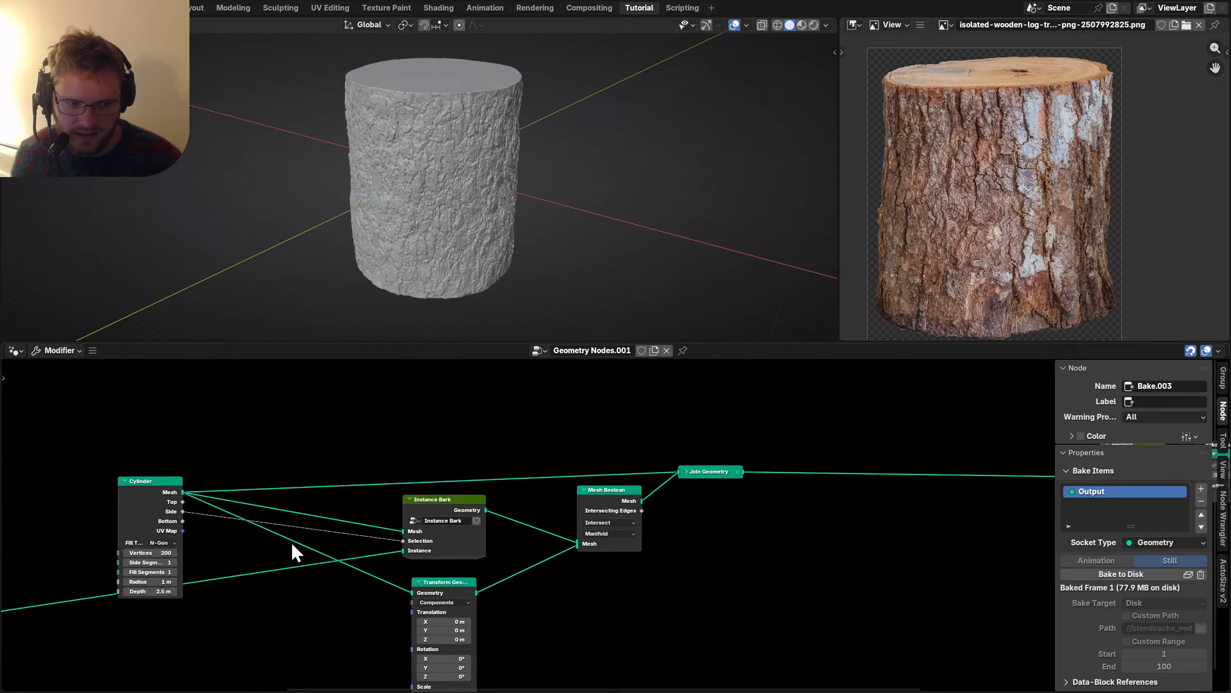
key(ctrl+space)
ctrl+scroll(422, 485, left, 10)
scroll(383, 478, down, 1)
Move the Position, Add, Fragment and instance node columns to the right.
scroll(383, 477, down, 3)
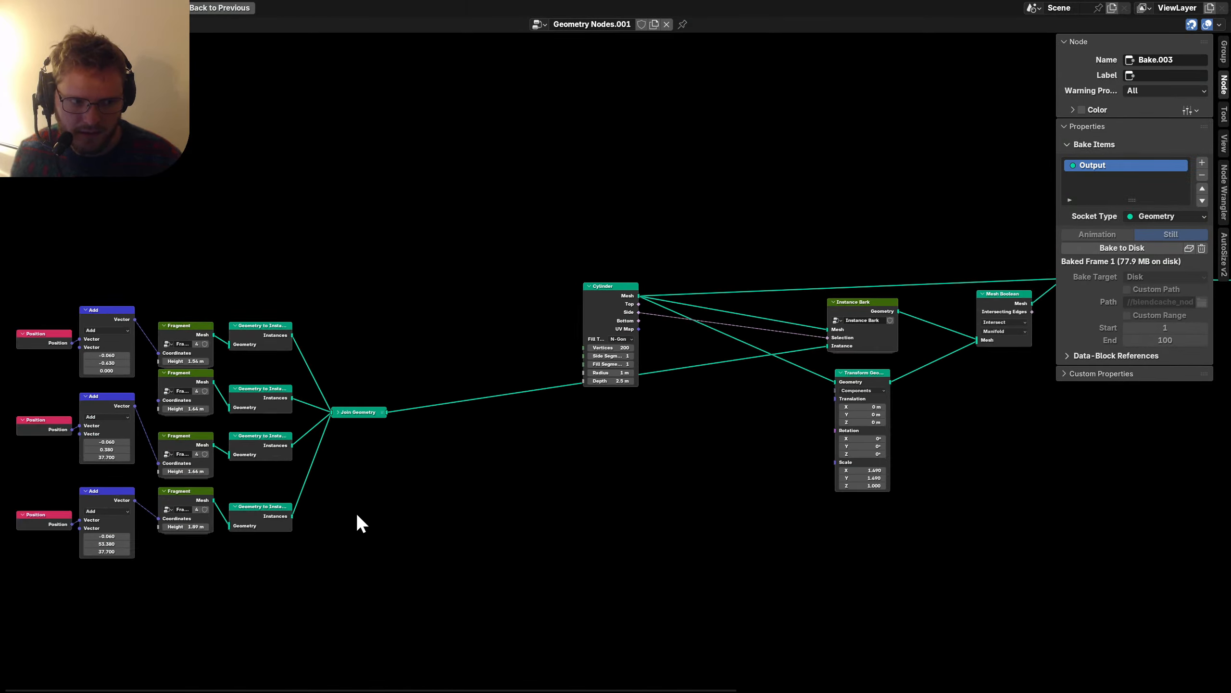
drag(417, 531, 153, 300)
key(g)
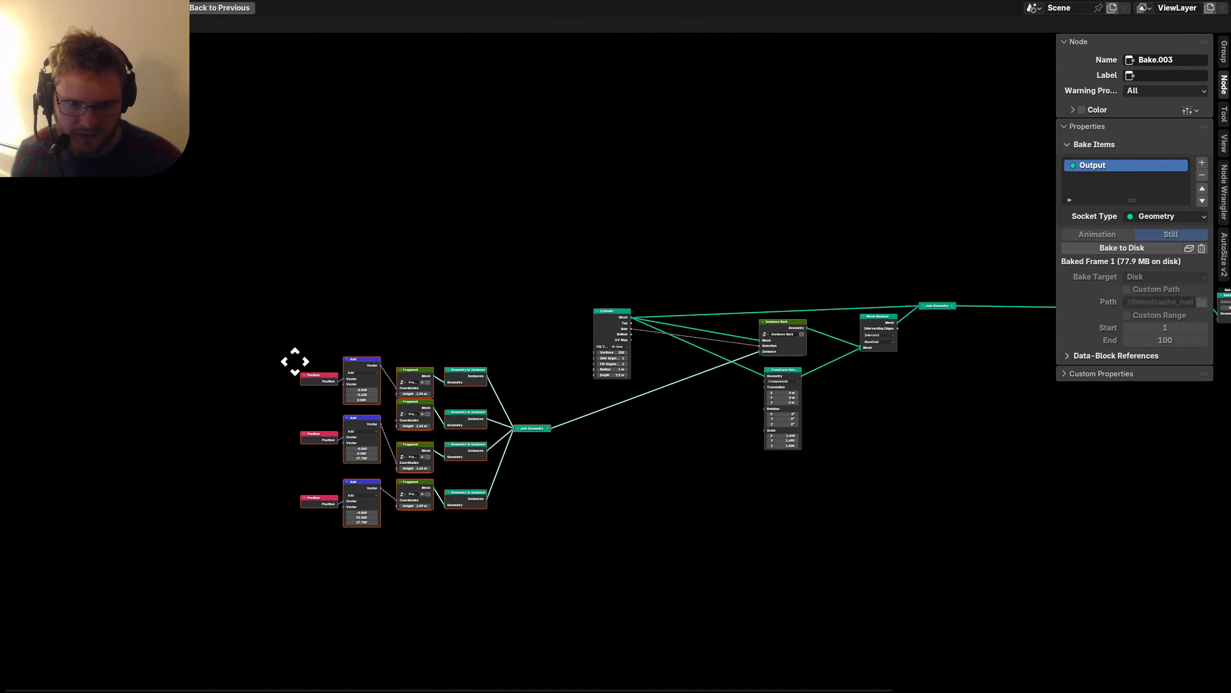
click(366, 323)
scroll(626, 306, up, 3)
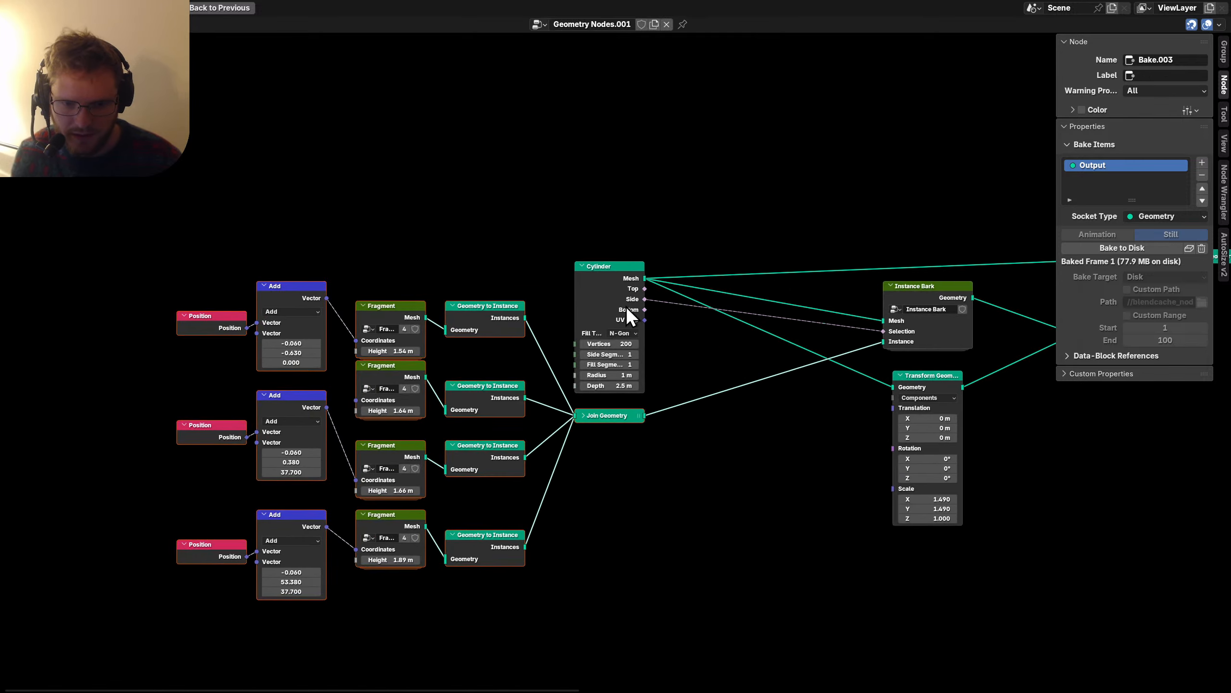
middle_drag(625, 306, 559, 351)
click(559, 352)
Raise the left node columns toward Cylinder and pack the Geometry to Instance nodes closer together.
drag(584, 652, 115, 374)
key(g)
drag(476, 402, 503, 362)
key(s)
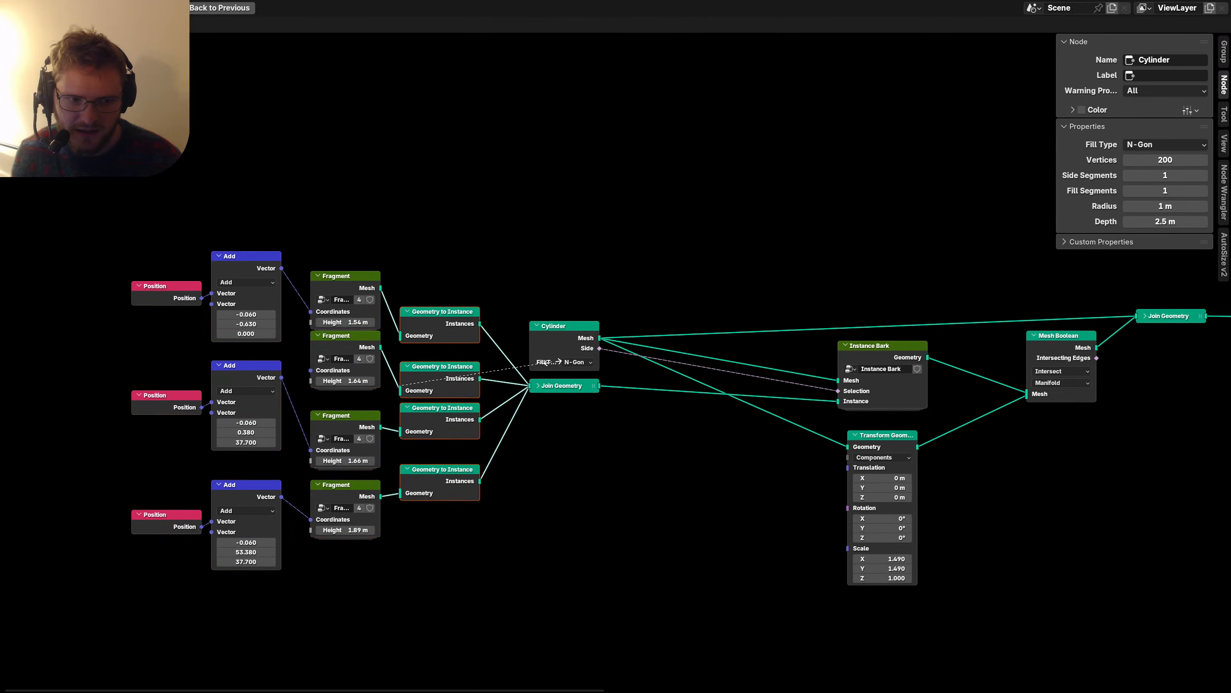
drag(407, 466, 407, 456)
drag(441, 364, 441, 318)
middle_drag(772, 401, 550, 416)
Move Instance Bark and Transform Geometry left, hiding Transform Geometry's unused sockets.
drag(575, 415, 701, 364)
key(g)
click(582, 367)
drag(558, 539, 691, 480)
key(g)
click(551, 484)
key(ctrl+h)
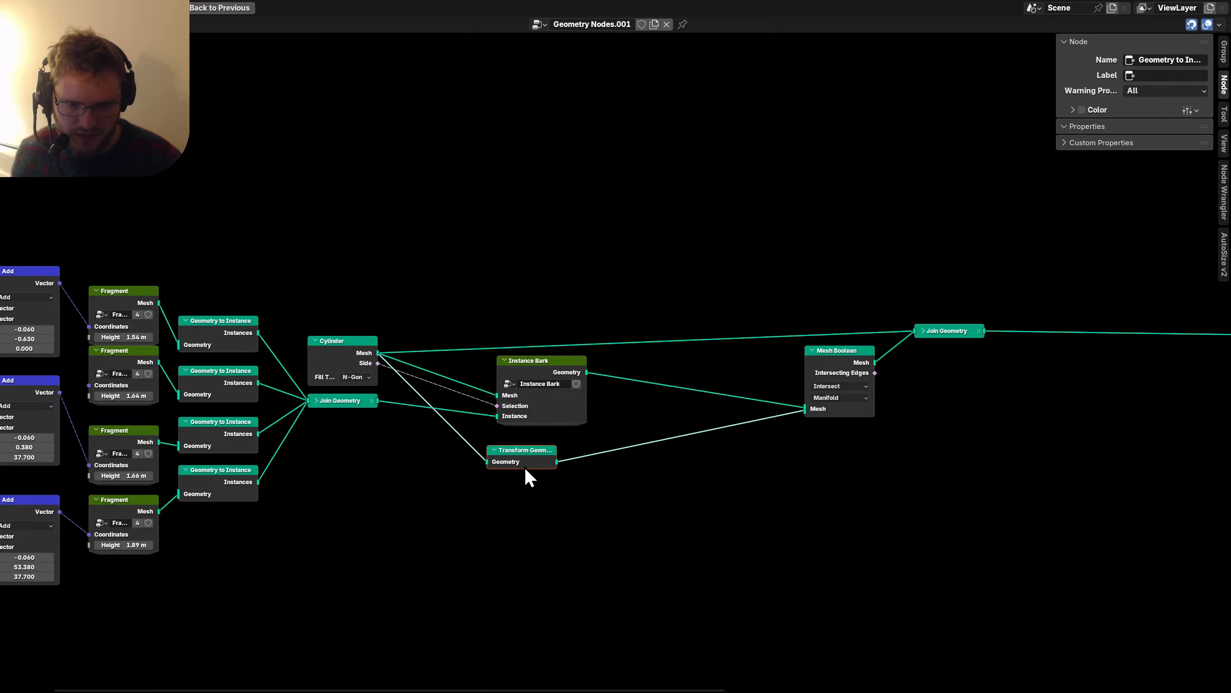
drag(525, 469, 473, 310)
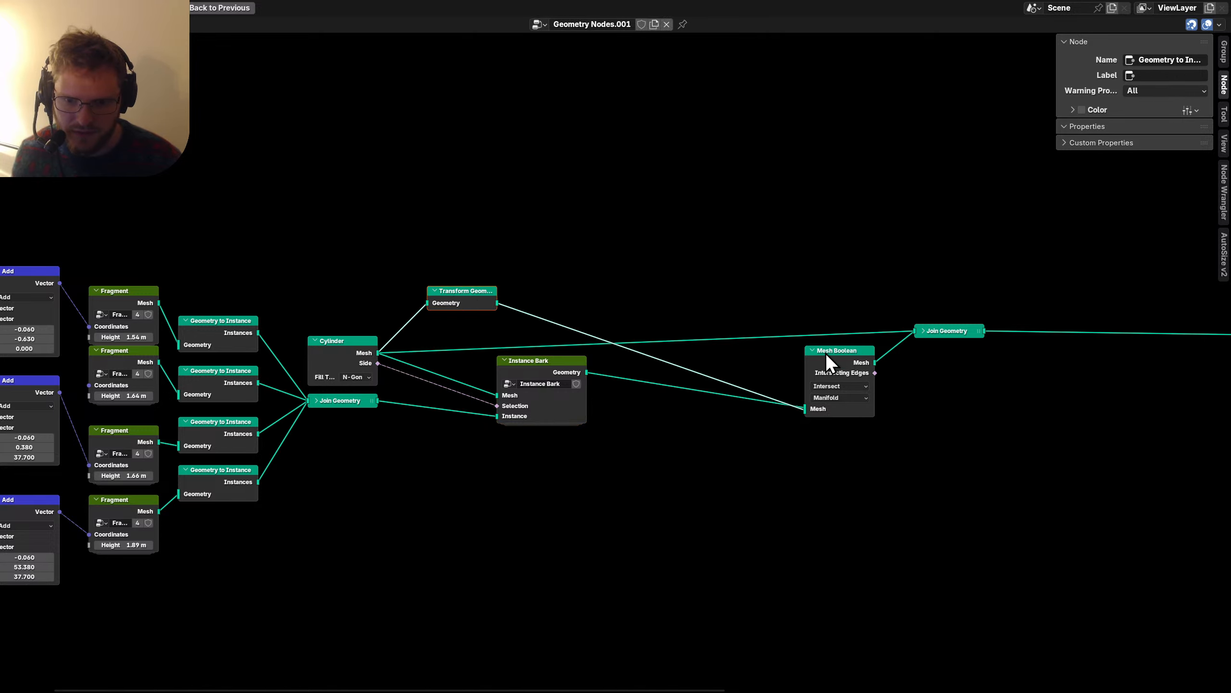
Shift Mesh Boolean and Instance Bark further left.
drag(826, 352, 635, 299)
click(538, 364)
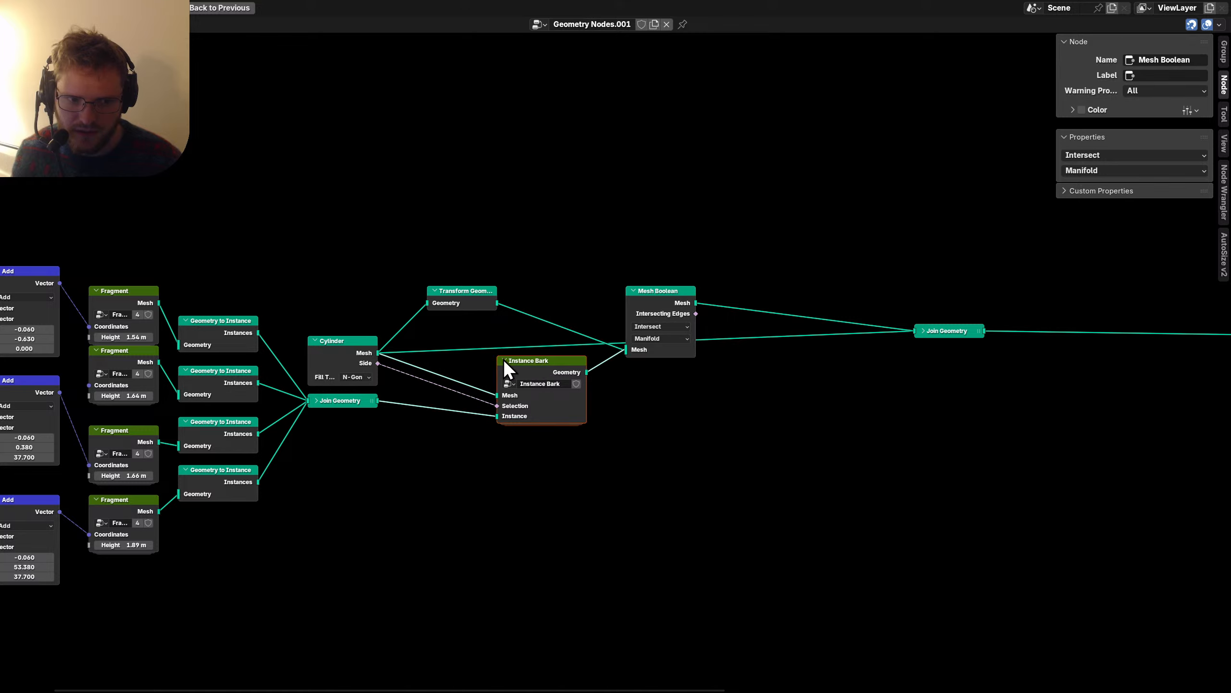
drag(503, 359, 433, 358)
drag(631, 300, 572, 307)
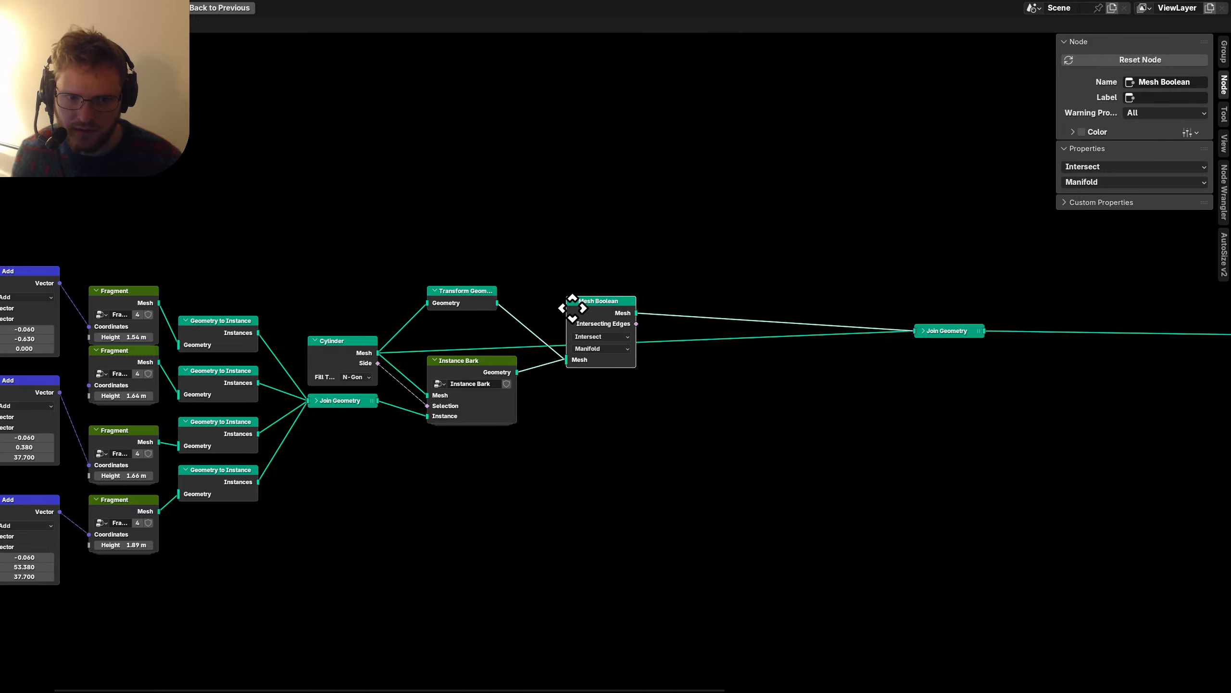
Place Join Geometry beside Mesh Boolean and lift it and the reroute higher.
drag(959, 296, 959, 297)
key(g)
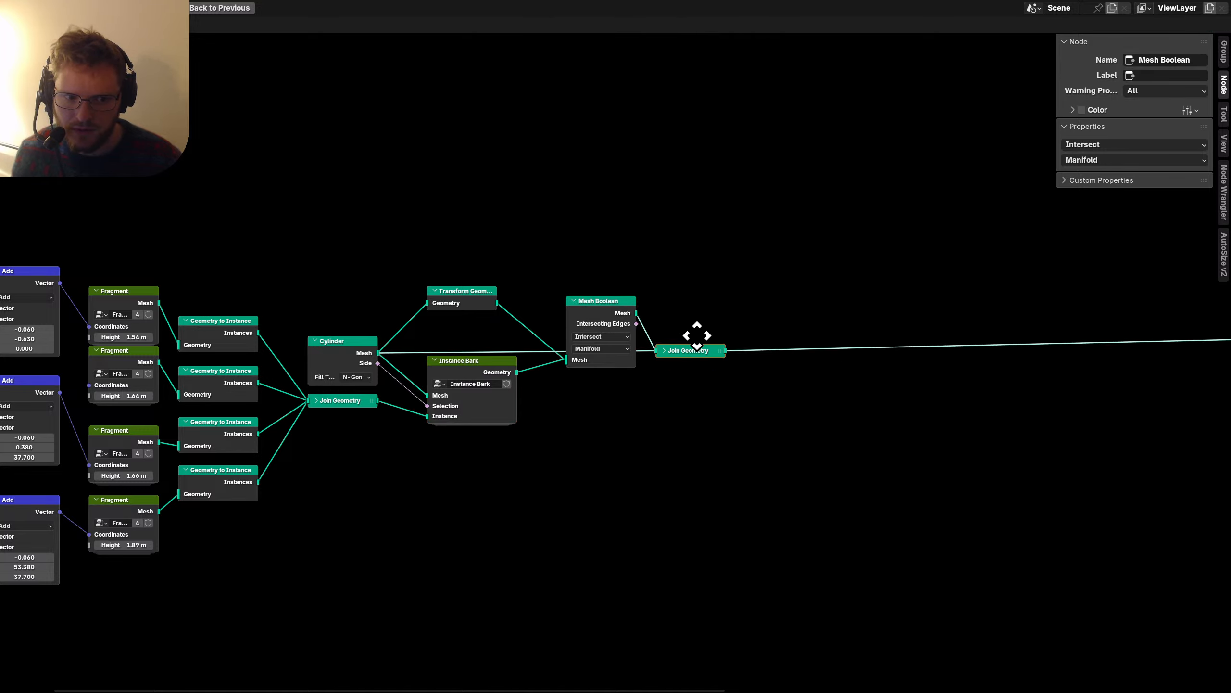
click(698, 264)
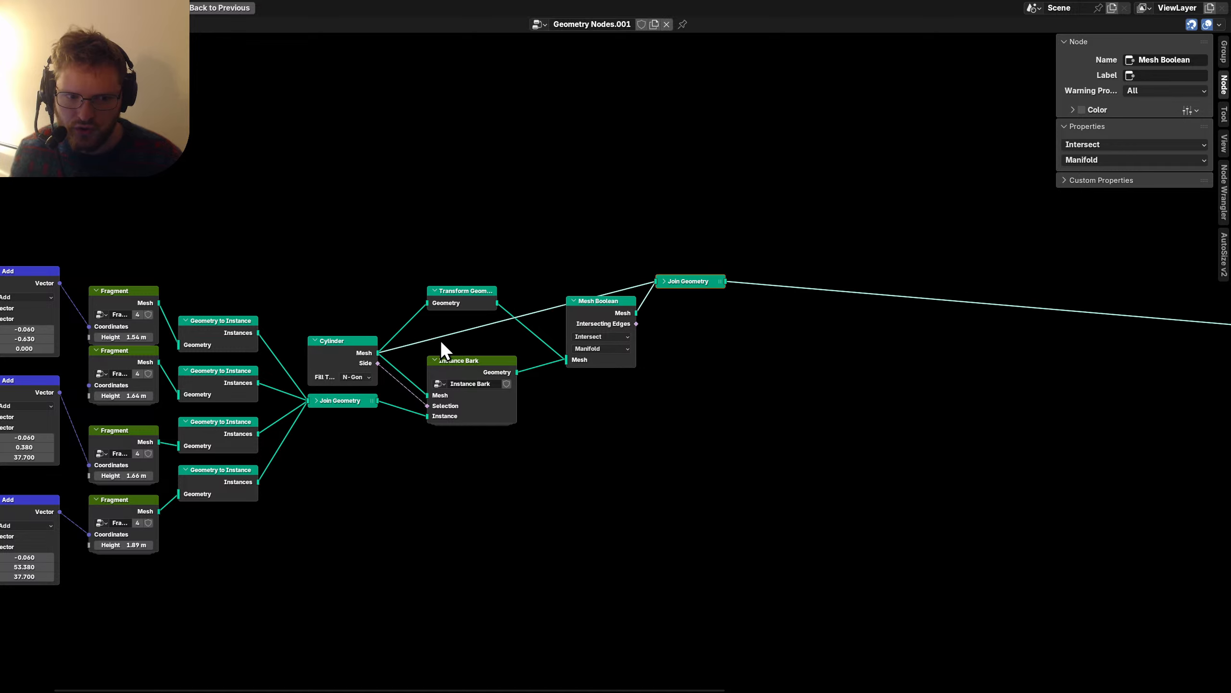
key(g)
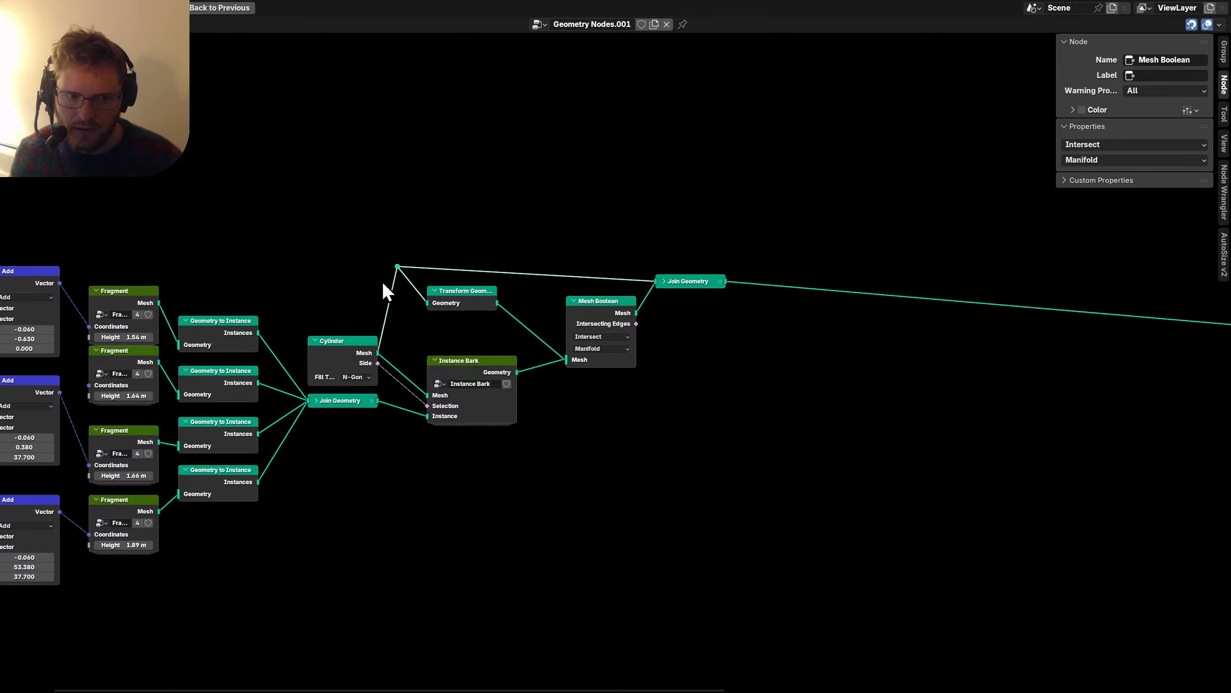
drag(649, 257, 649, 258)
key(g)
click(639, 241)
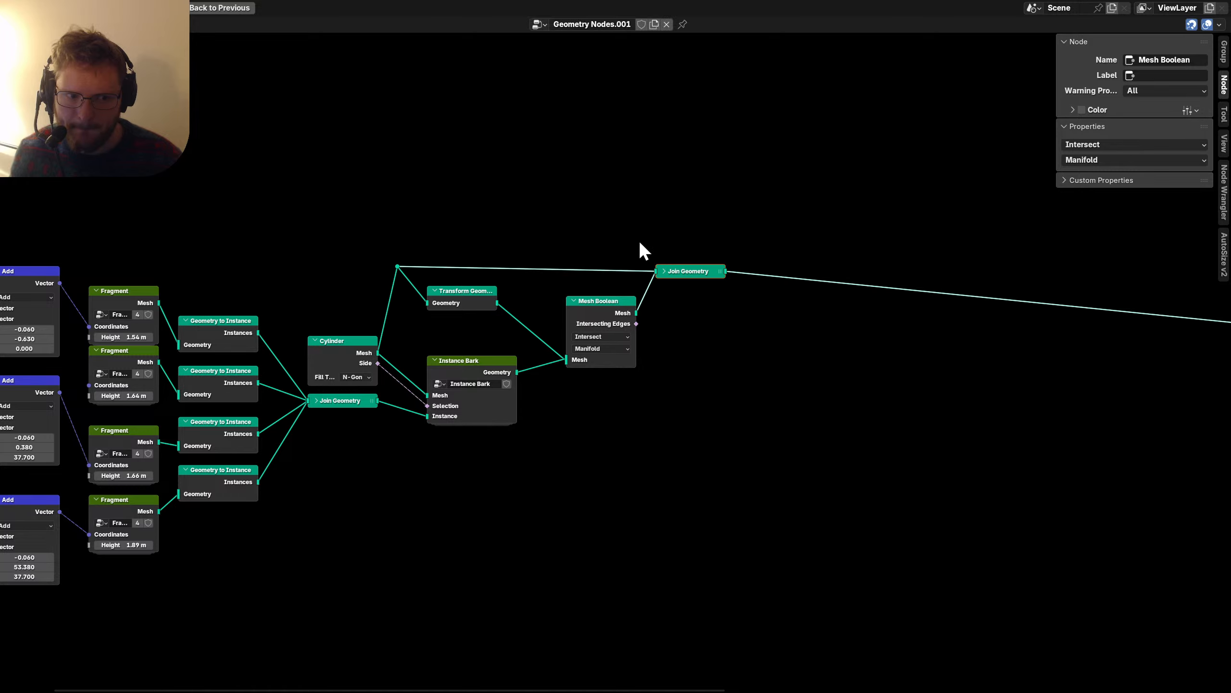
Shift the seven downstream nodes to the left.
scroll(639, 240, down, 4)
middle_drag(957, 355, 567, 363)
drag(492, 458, 1031, 281)
key(g)
click(729, 276)
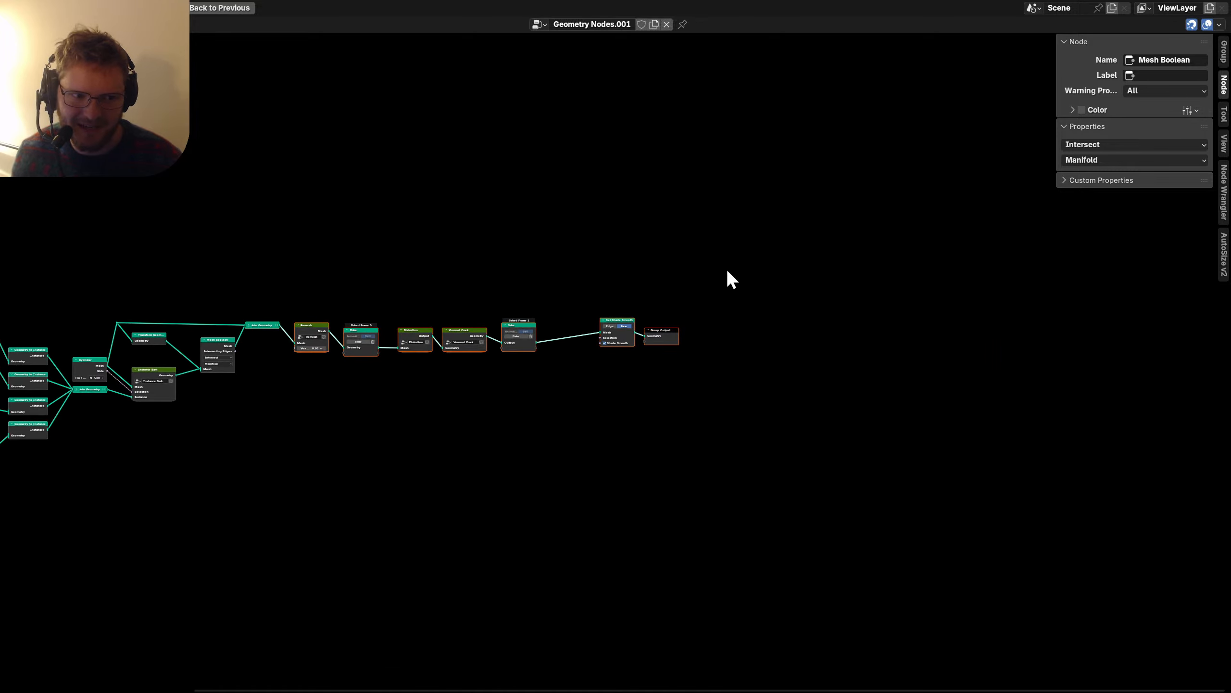
scroll(734, 413, up, 5)
Nudge Remesh and the first Bake node slightly left and save the file.
middle_drag(836, 377, 467, 504)
drag(565, 365, 548, 366)
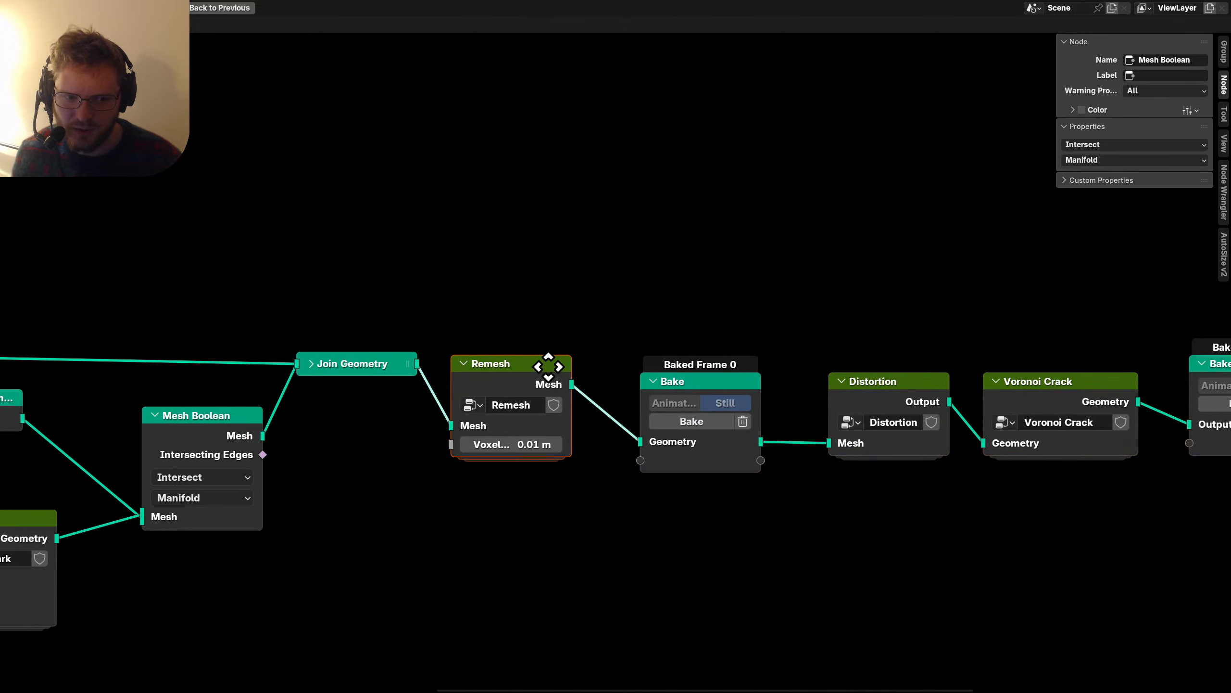
scroll(727, 398, right, 5)
drag(422, 388, 400, 386)
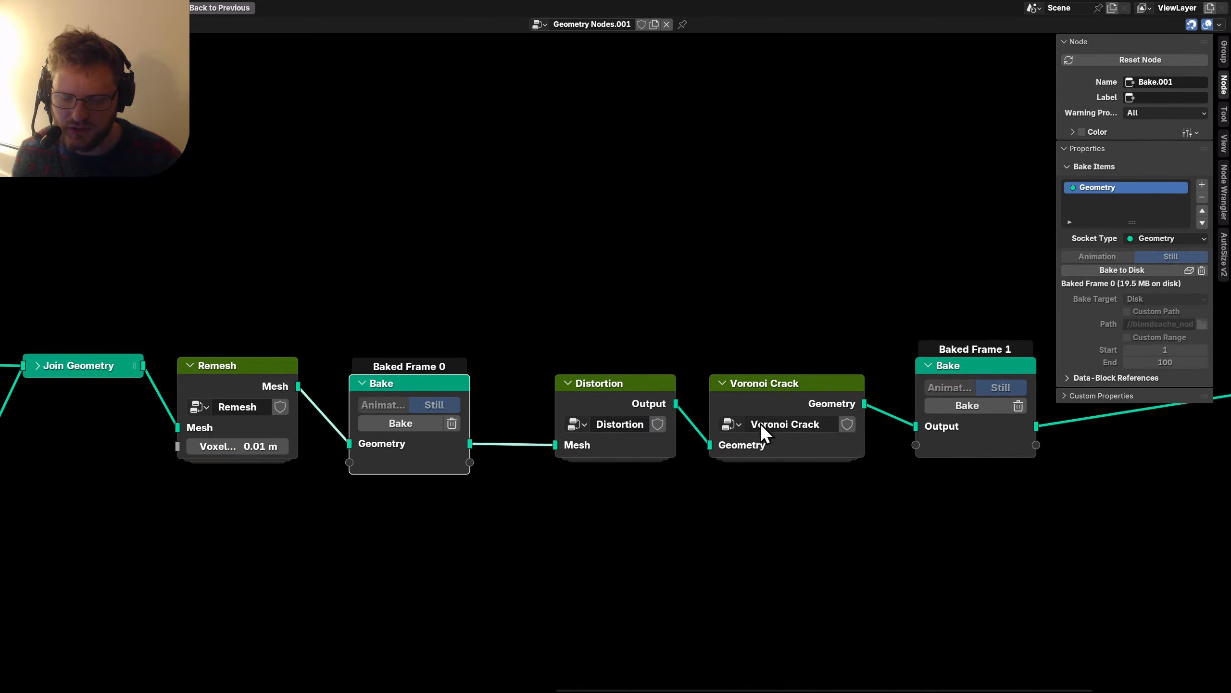
scroll(760, 423, right, 5)
scroll(350, 437, right, 5)
key(ctrl+s)
Return to the split layout with the bark photo and node tree in view.
key(ctrl+space)
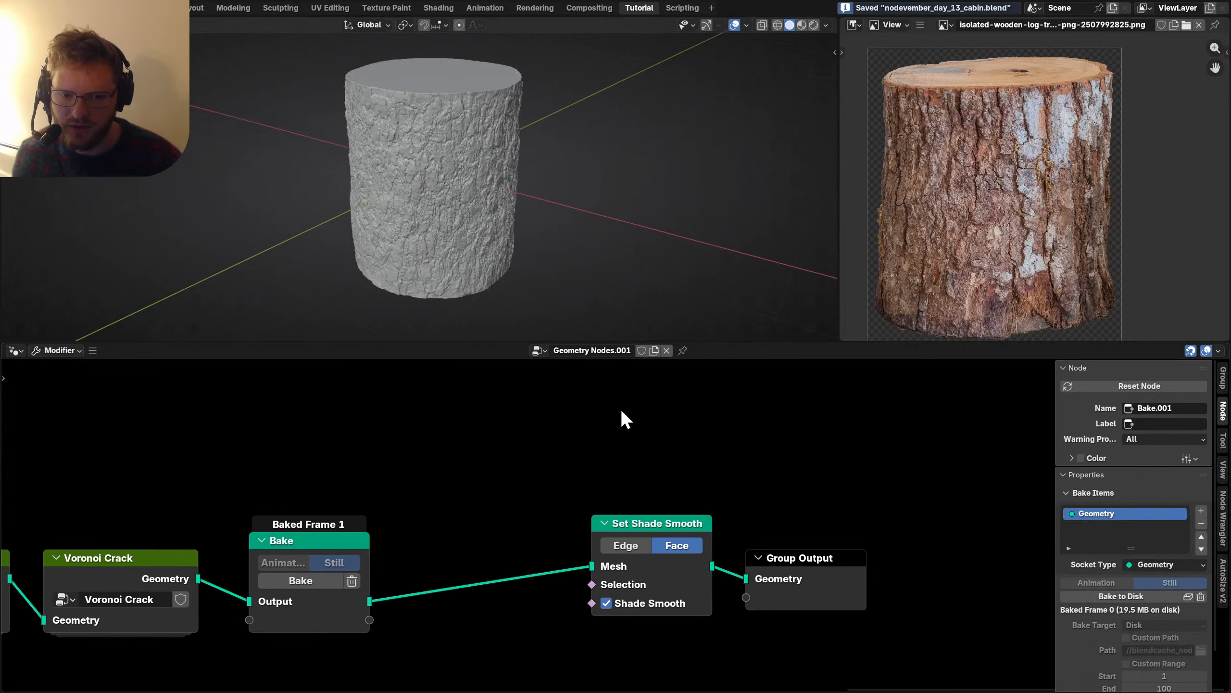
scroll(454, 165, up, 4)
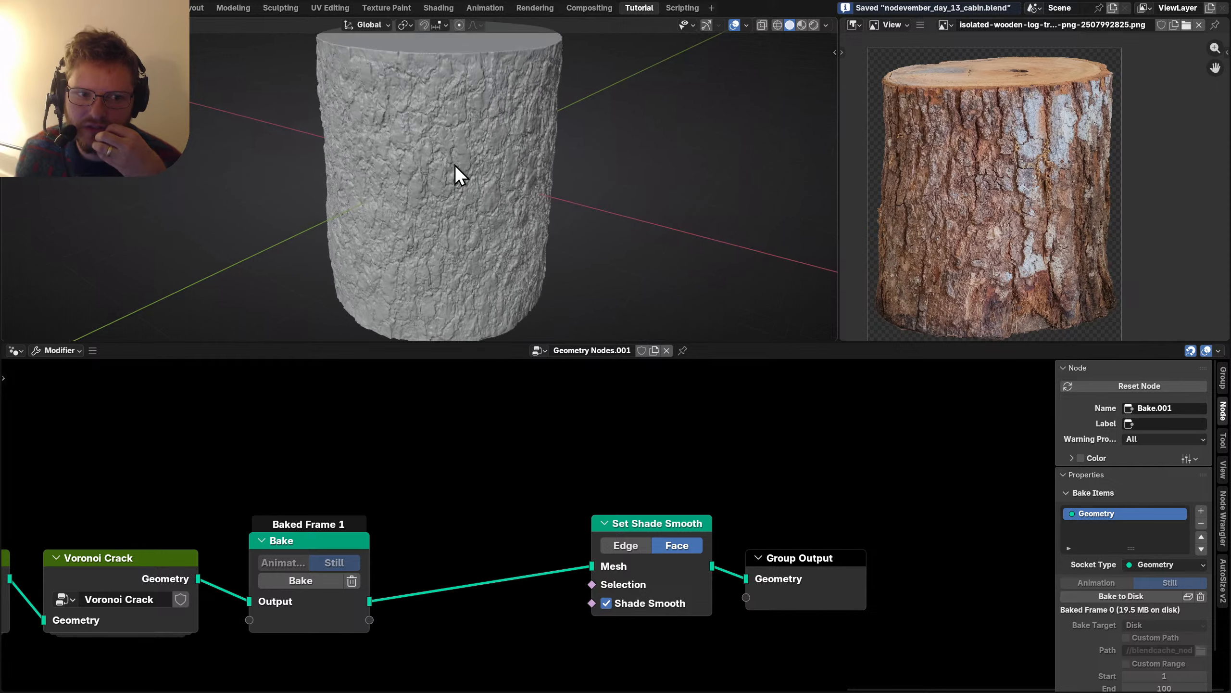
scroll(1040, 157, up, 6)
scroll(1086, 137, down, 4)
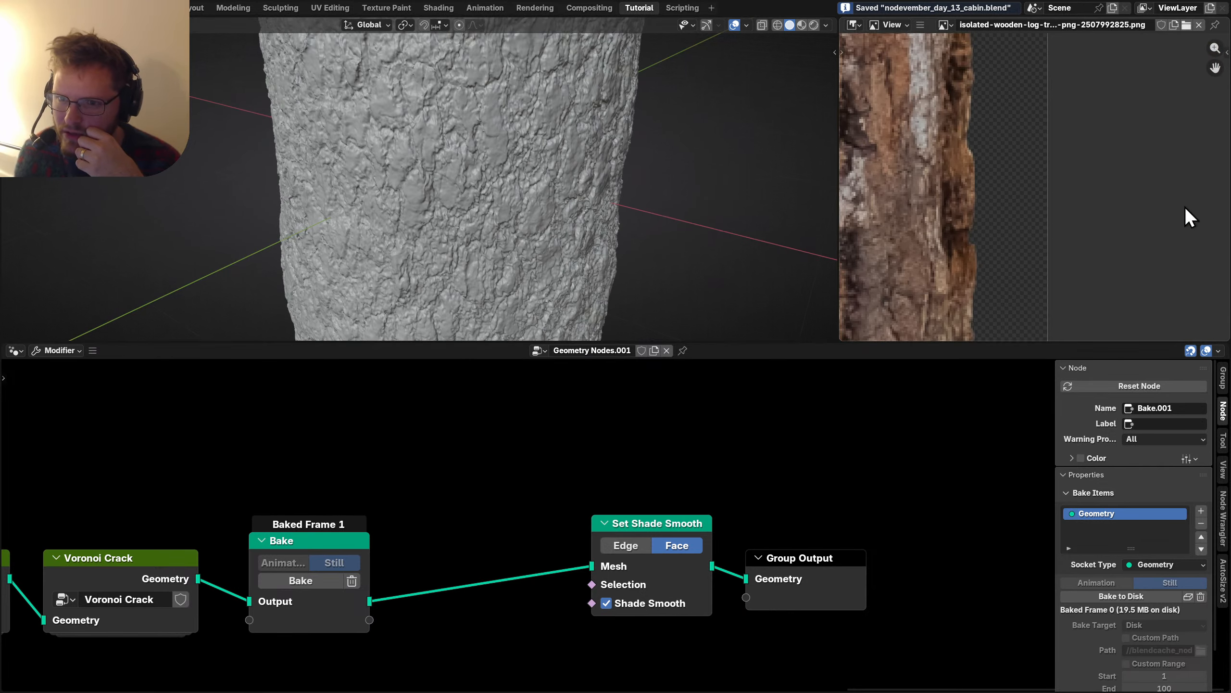
scroll(1072, 76, up, 3)
middle_drag(925, 79, 1080, 255)
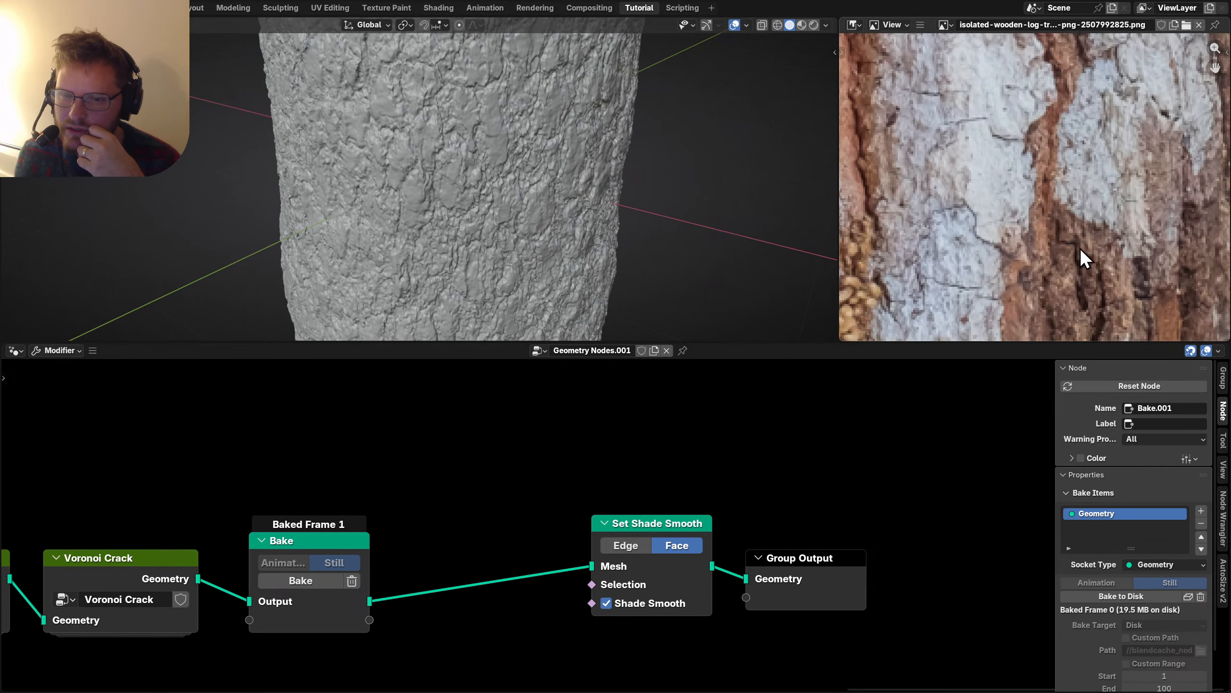
scroll(1044, 187, down, 5)
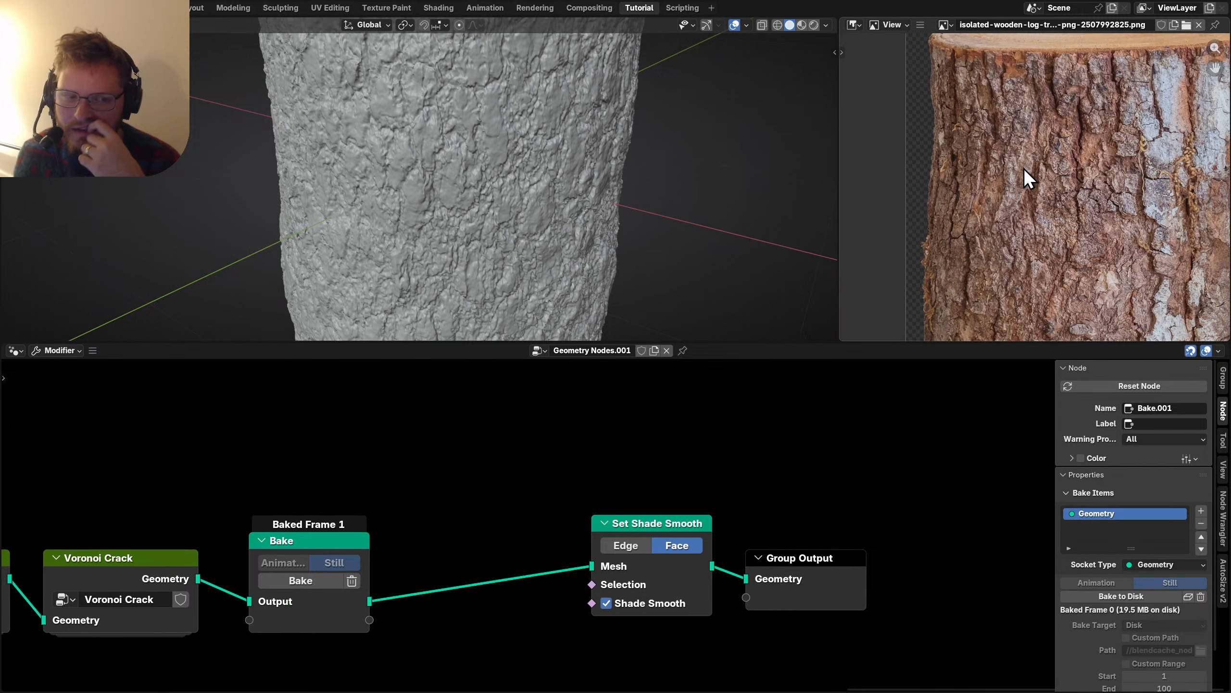
scroll(481, 204, down, 6)
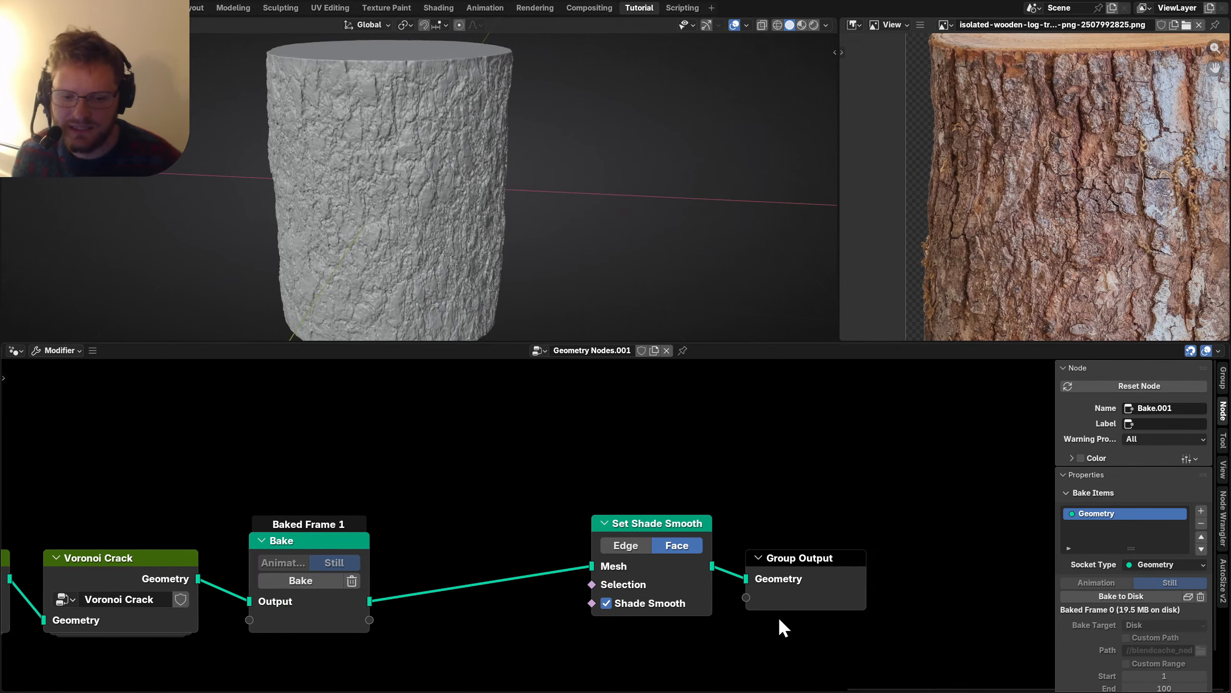
middle_drag(778, 627, 726, 539)
Move Set Shade Smooth and Group Output far to the right and save.
drag(783, 571, 517, 405)
key(g)
click(809, 473)
scroll(560, 461, down, 2)
key(ctrl+s)
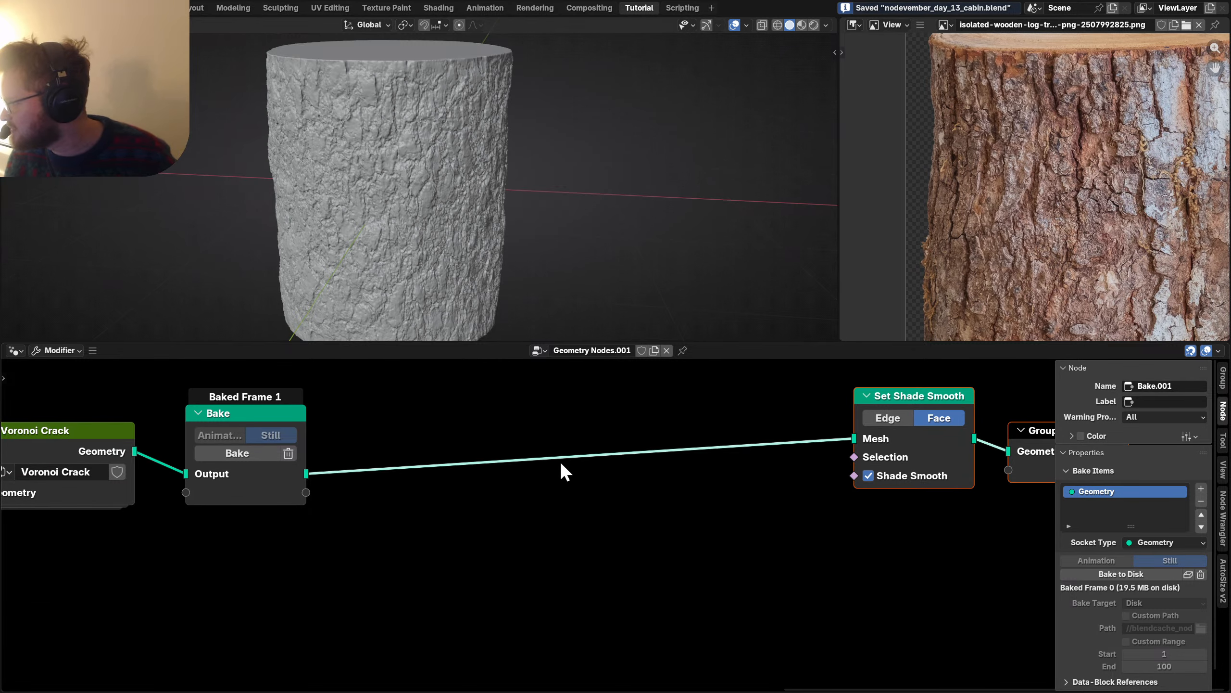
Add an Instance on Points node fed by the baked log geometry.
click(548, 472)
key(shift+a)
text(inst)
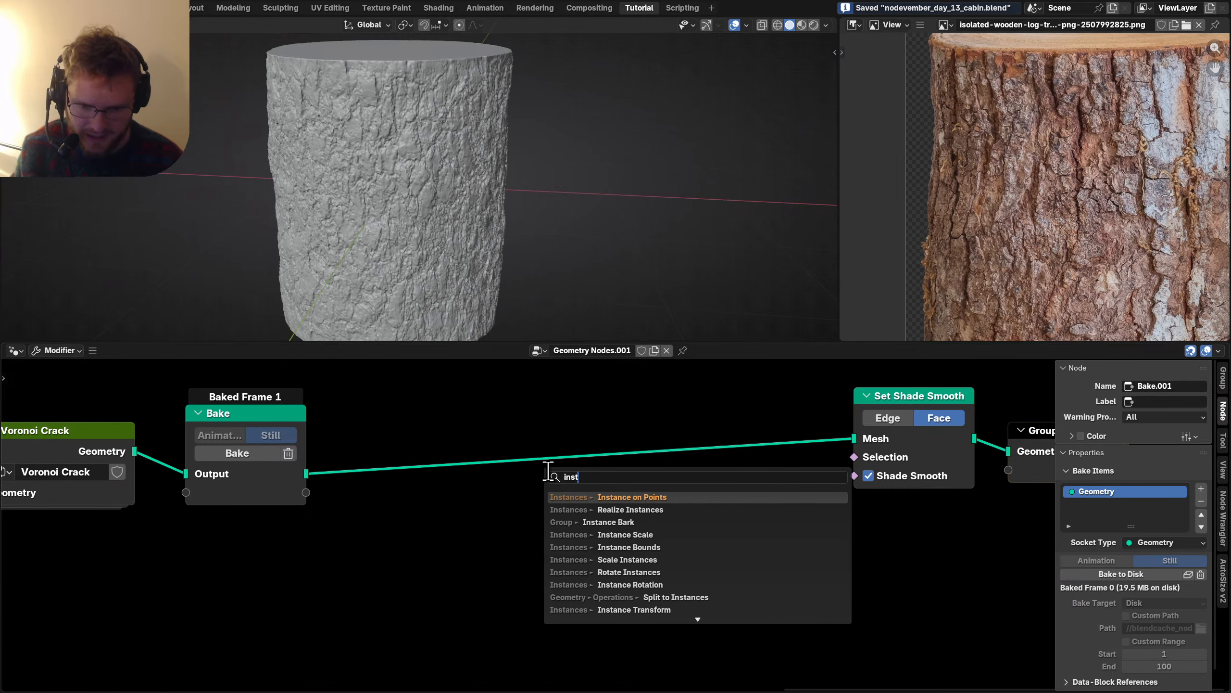
text(ance)
key(Return)
click(549, 472)
drag(307, 473, 633, 501)
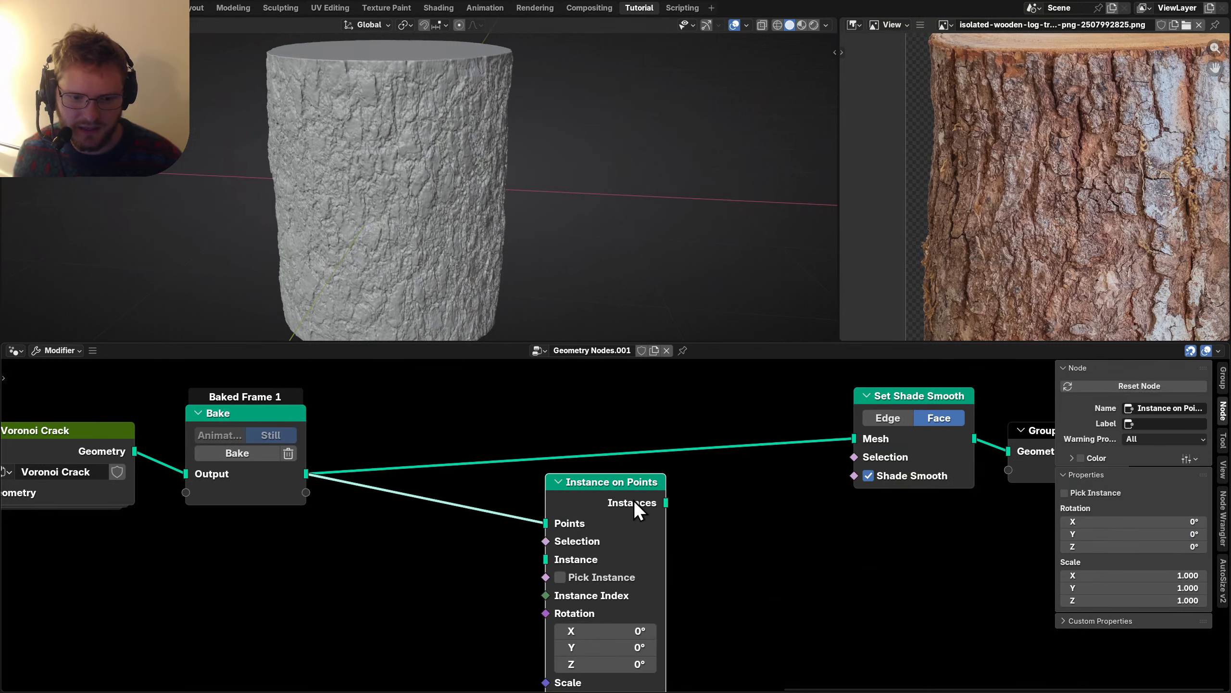
scroll(501, 512, down, 2)
Insert Distribute Points on Faces between Bake and Instance on Points, with Density 266.2.
key(shift+a)
text(distribu)
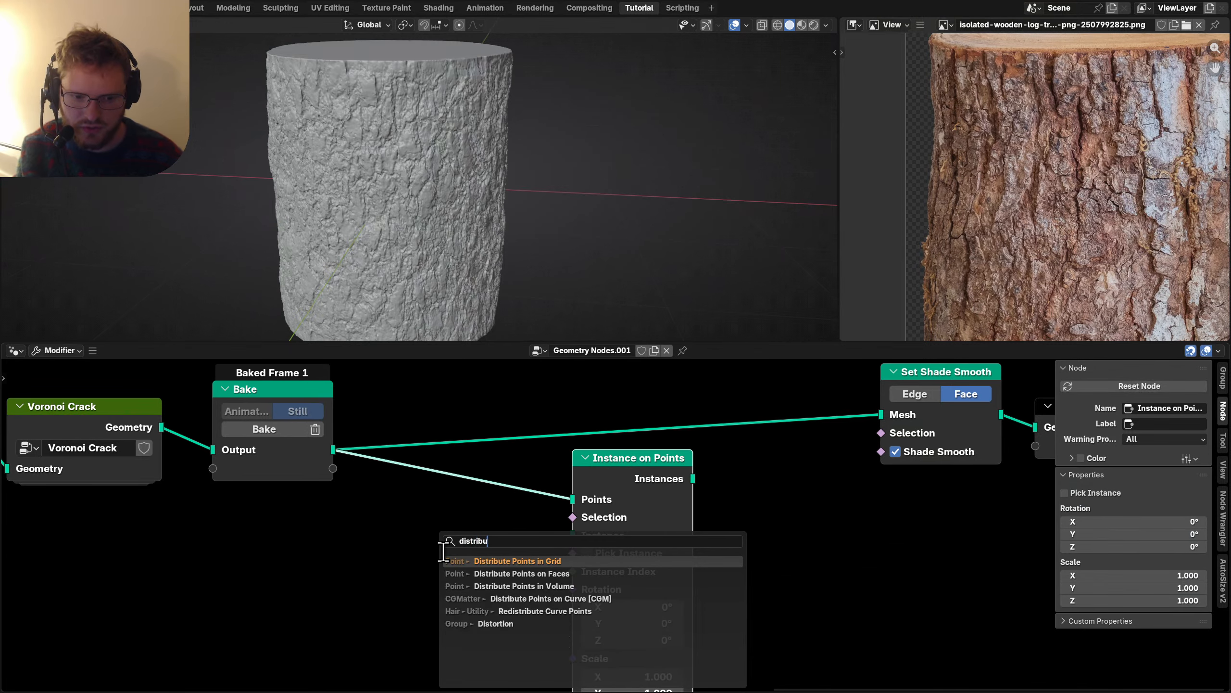
key(Down)
key(Return)
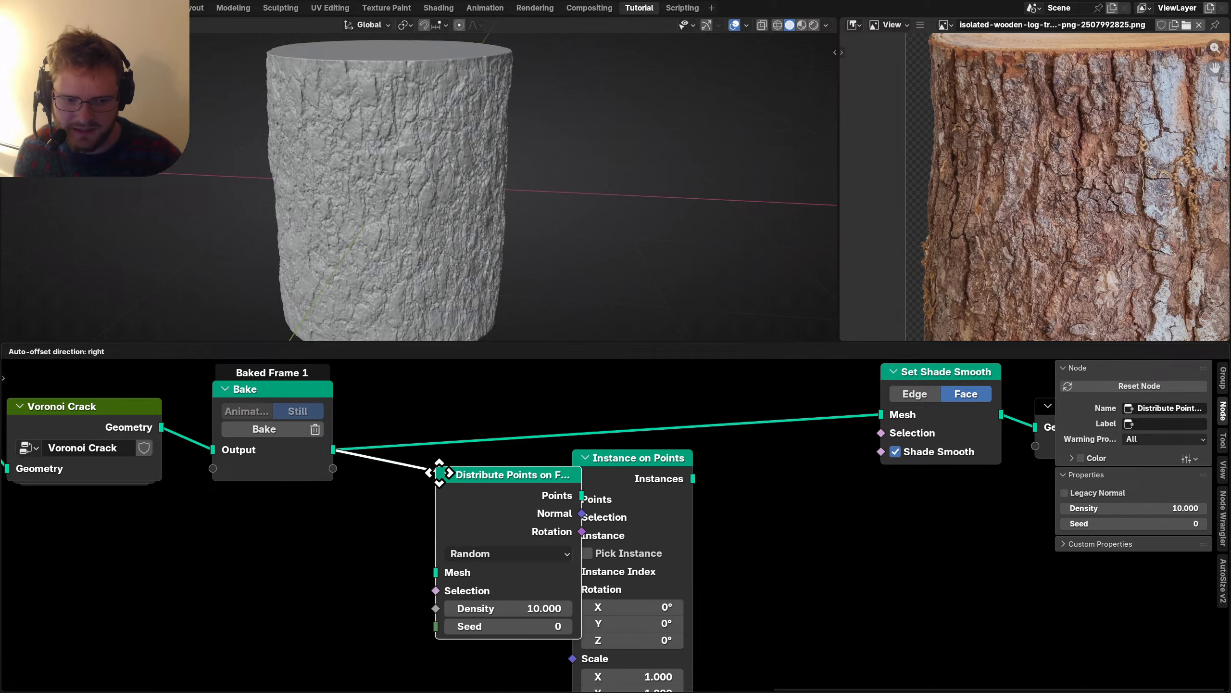
click(465, 505)
scroll(631, 582, down, 2)
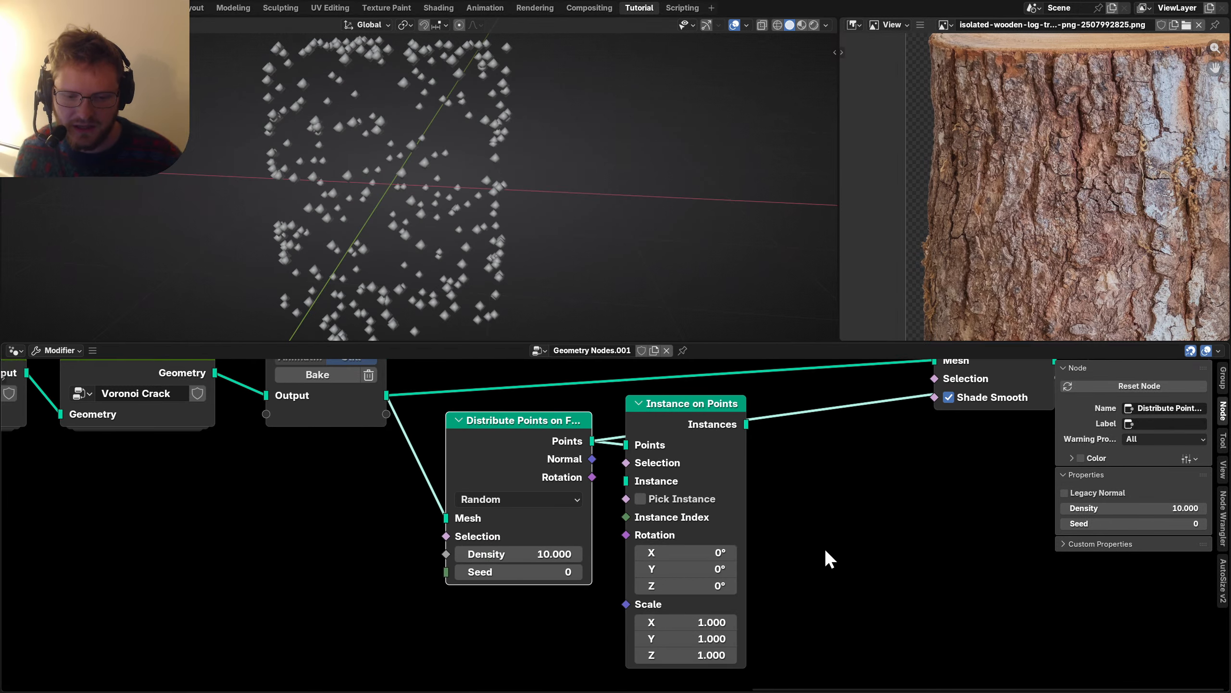
ctrl+scroll(489, 559, left, 2)
scroll(567, 522, up, 2)
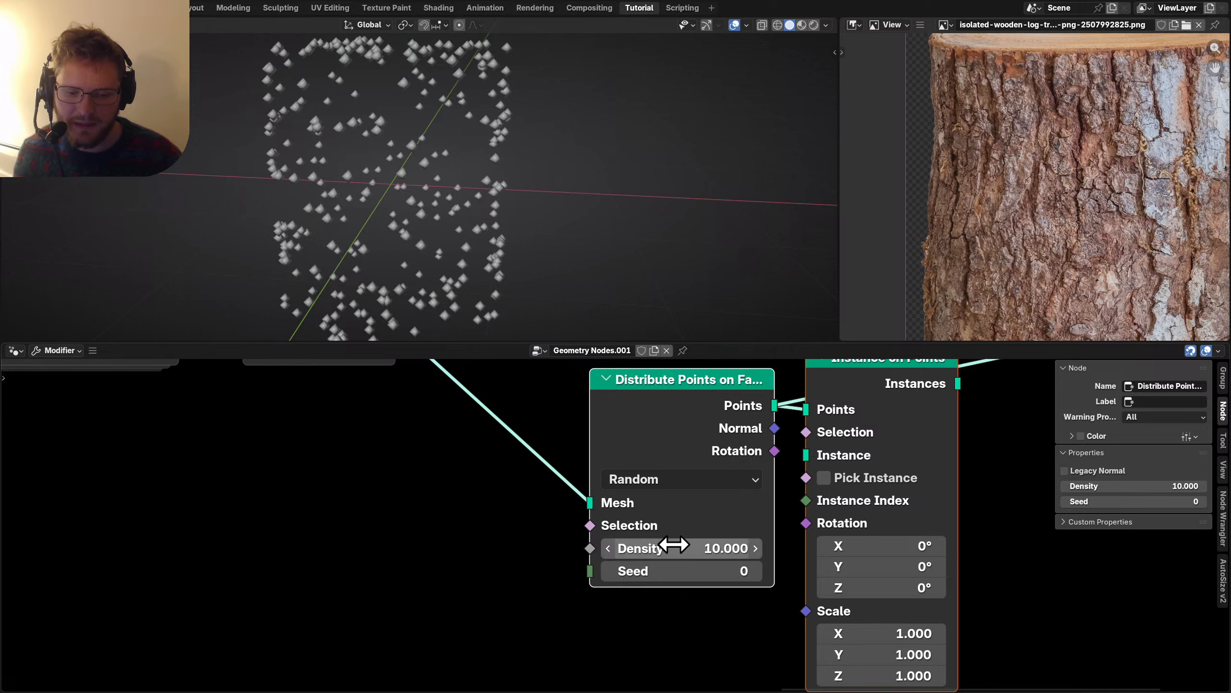
mouse_move(668, 546)
mouse_down()
mouse_move(718, 546)
mouse_move(660, 541)
mouse_up()
key(shift+a)
Mask the point selection with Noise Texture Factor Greater Than or Equal to 0.670.
text(noise)
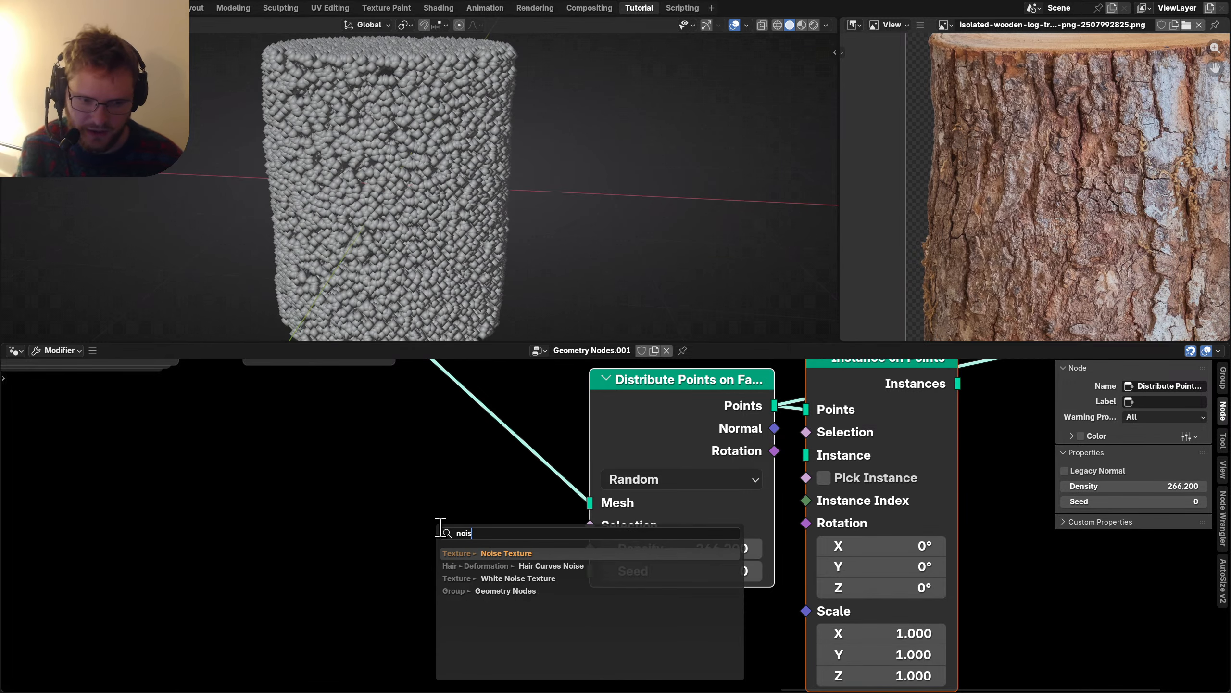
key(Return)
click(73, 464)
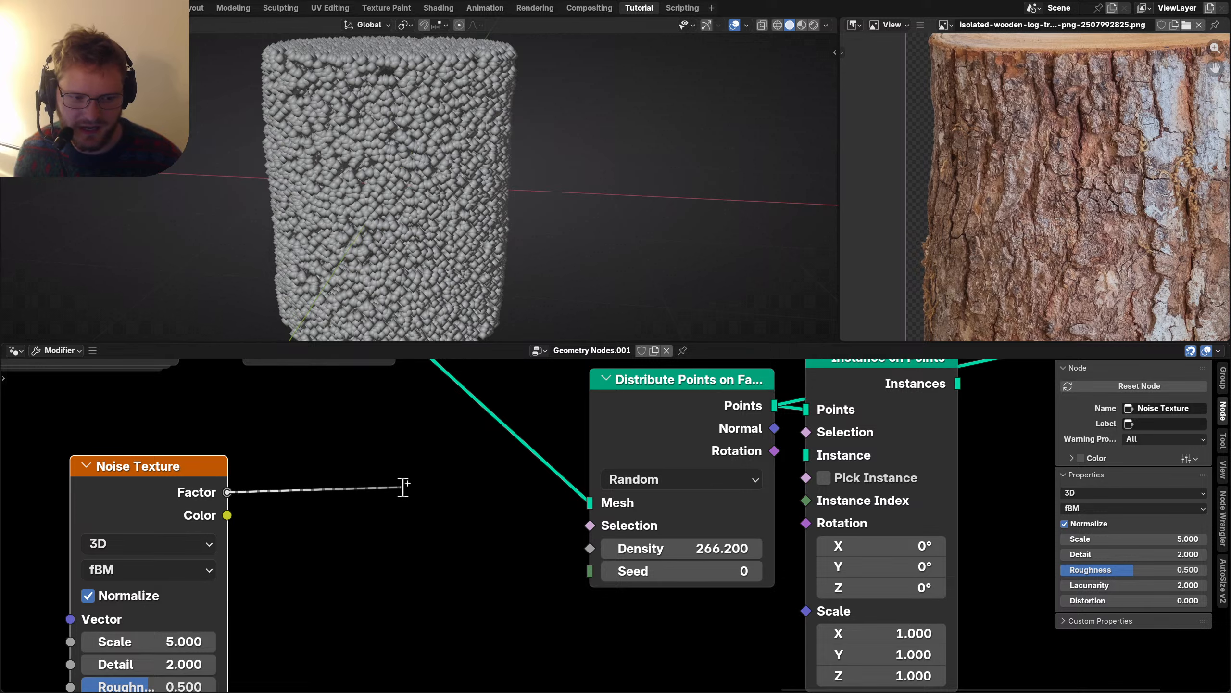
drag(404, 488, 405, 489)
text(grea)
key(Return)
click(432, 501)
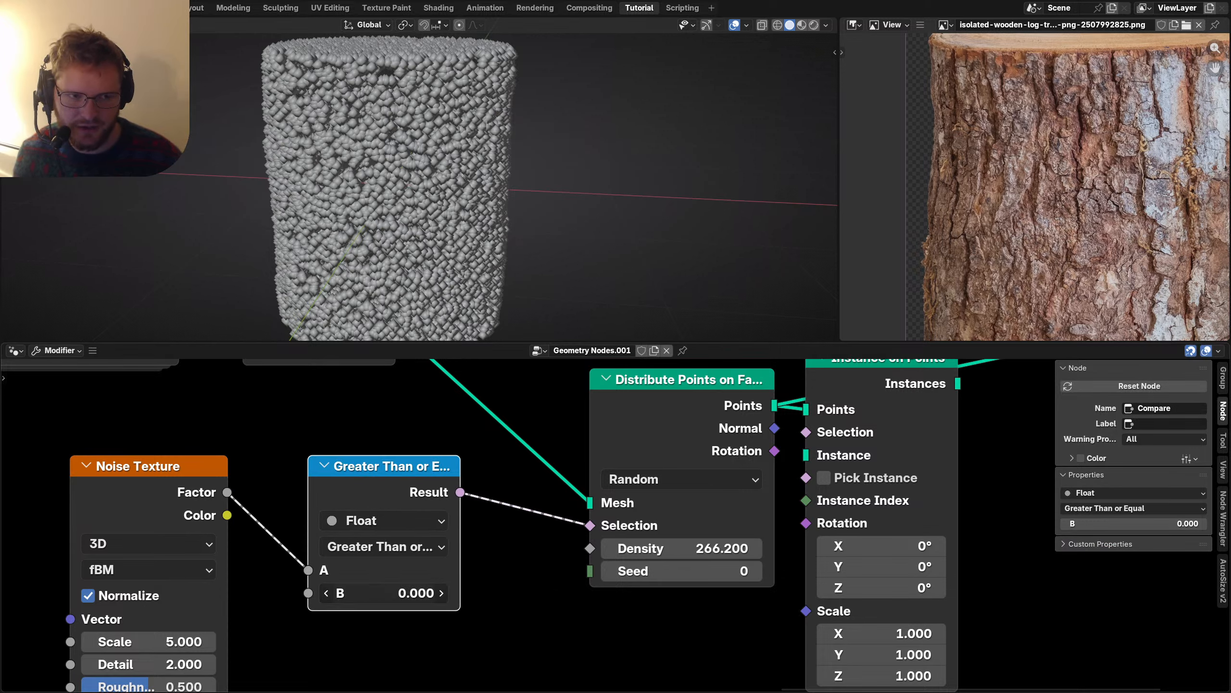
drag(383, 593, 412, 593)
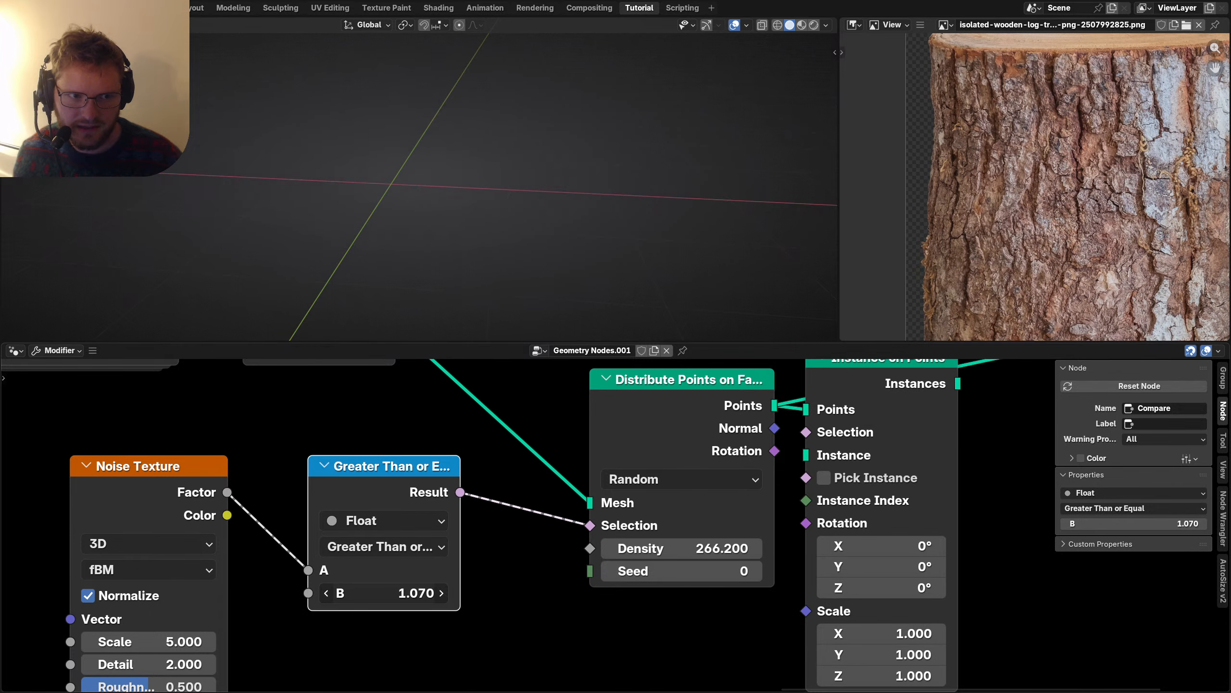
drag(412, 593, 399, 593)
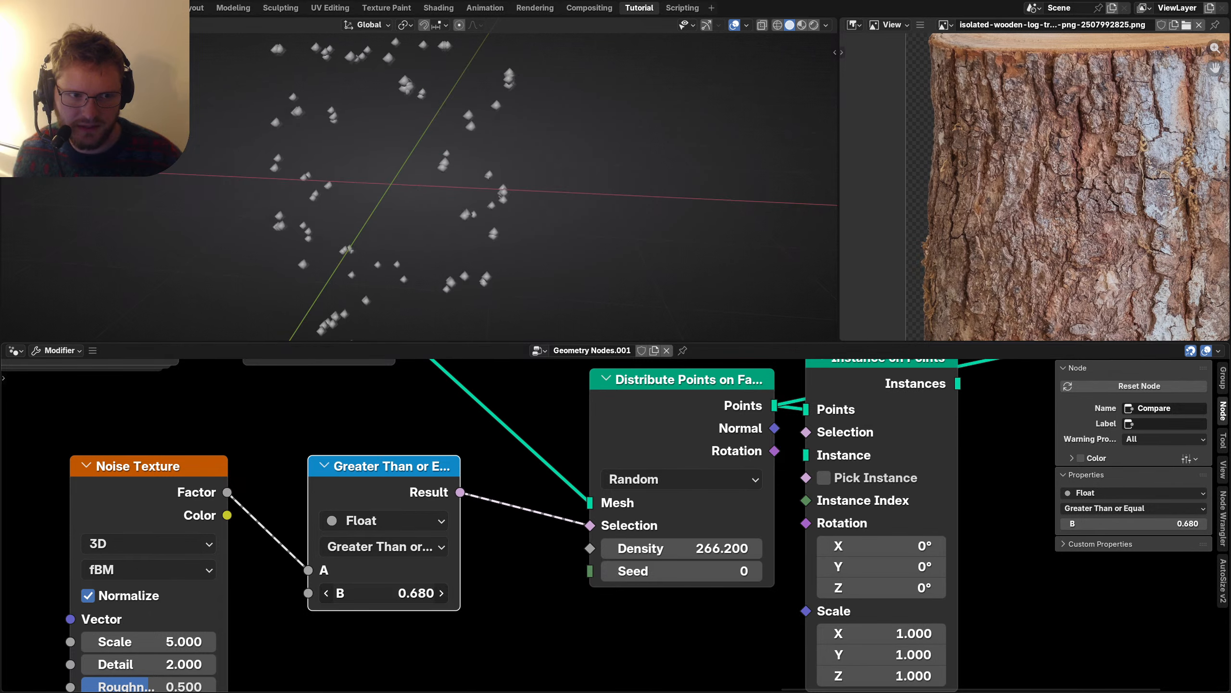
Raise the Distribute Points on Faces Density to 400 and tidy the node layout.
click(705, 549)
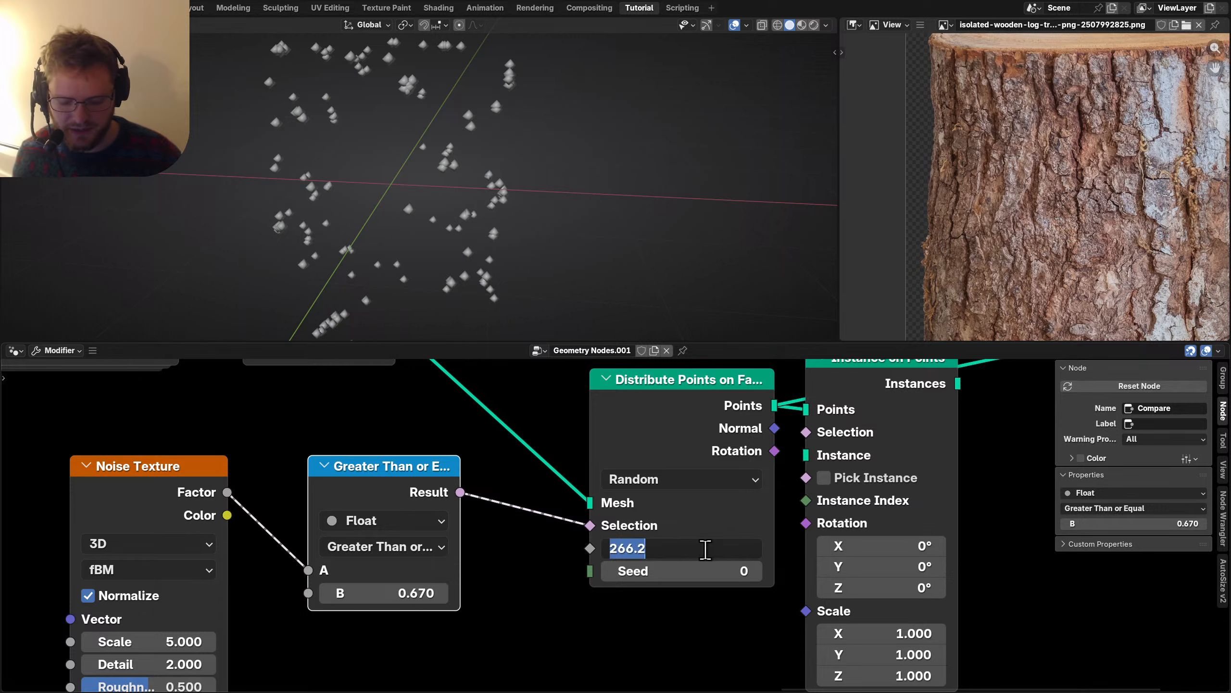
key(Return)
drag(643, 435, 557, 477)
middle_drag(348, 188, 390, 197)
scroll(621, 514, down, 4)
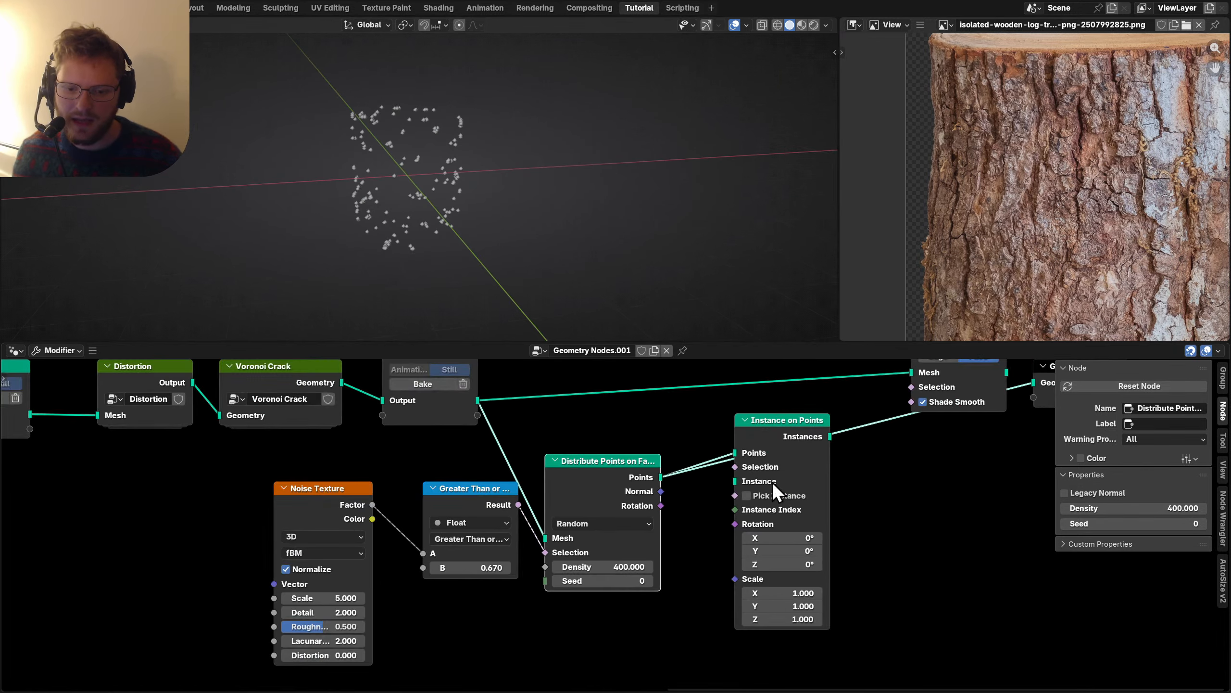
drag(895, 522, 528, 395)
scroll(462, 572, up, 2)
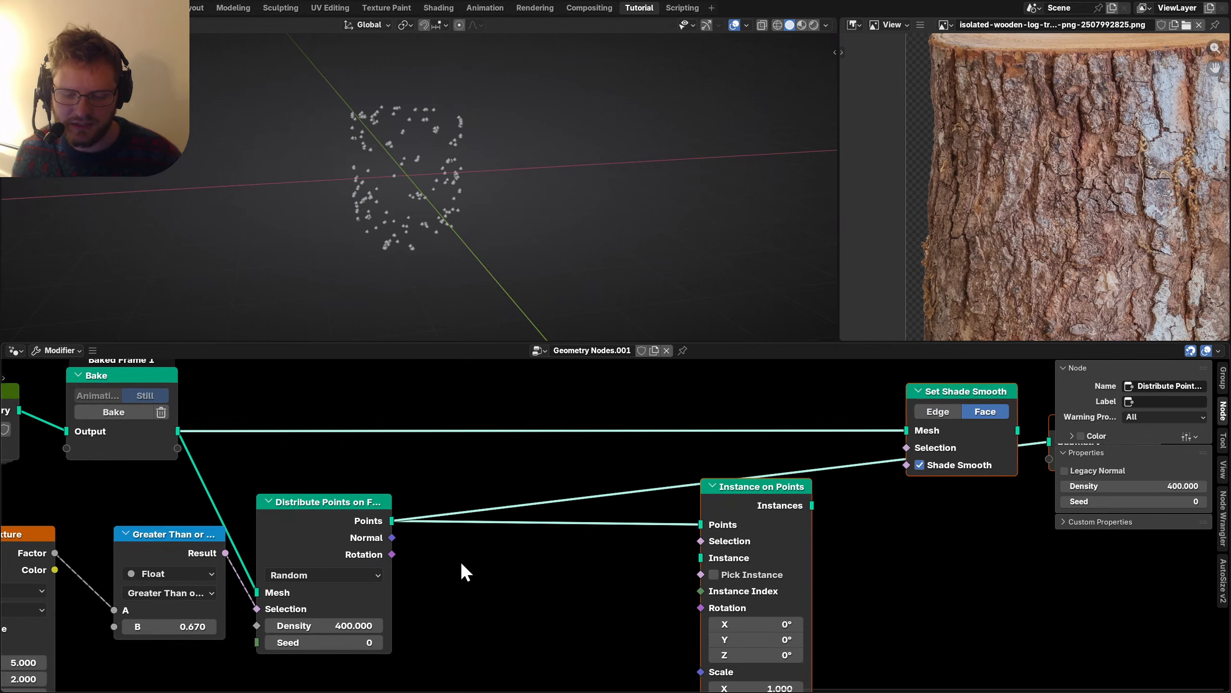
key(shift+a)
Add a Curve Line node as the instanced strand shape.
text(curve line)
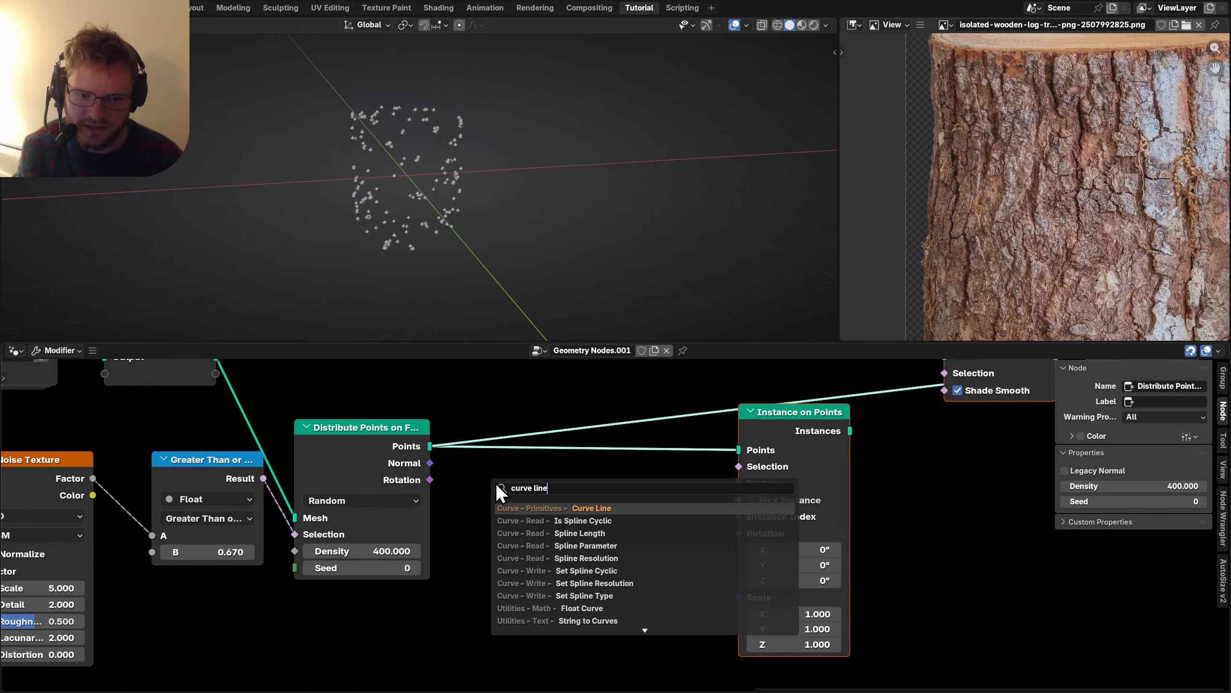
key(Return)
click(495, 483)
alt+right_drag(532, 498, 778, 495)
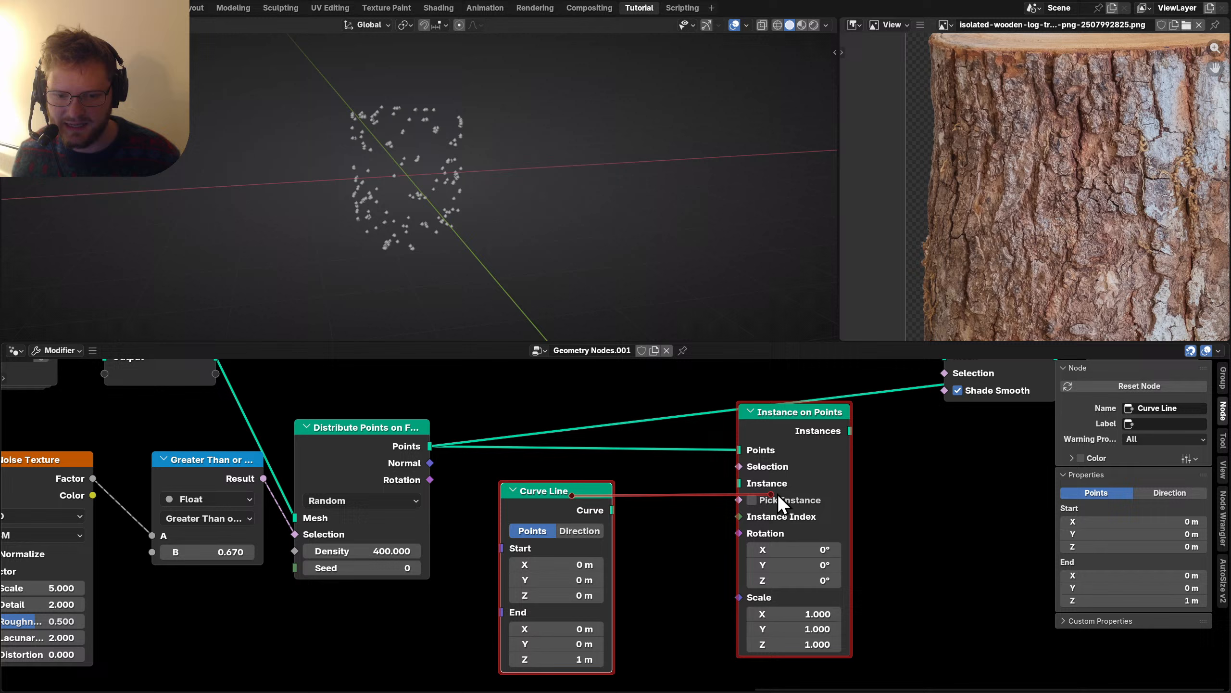
click(810, 422)
scroll(685, 442, up, 3)
scroll(512, 535, down, 1)
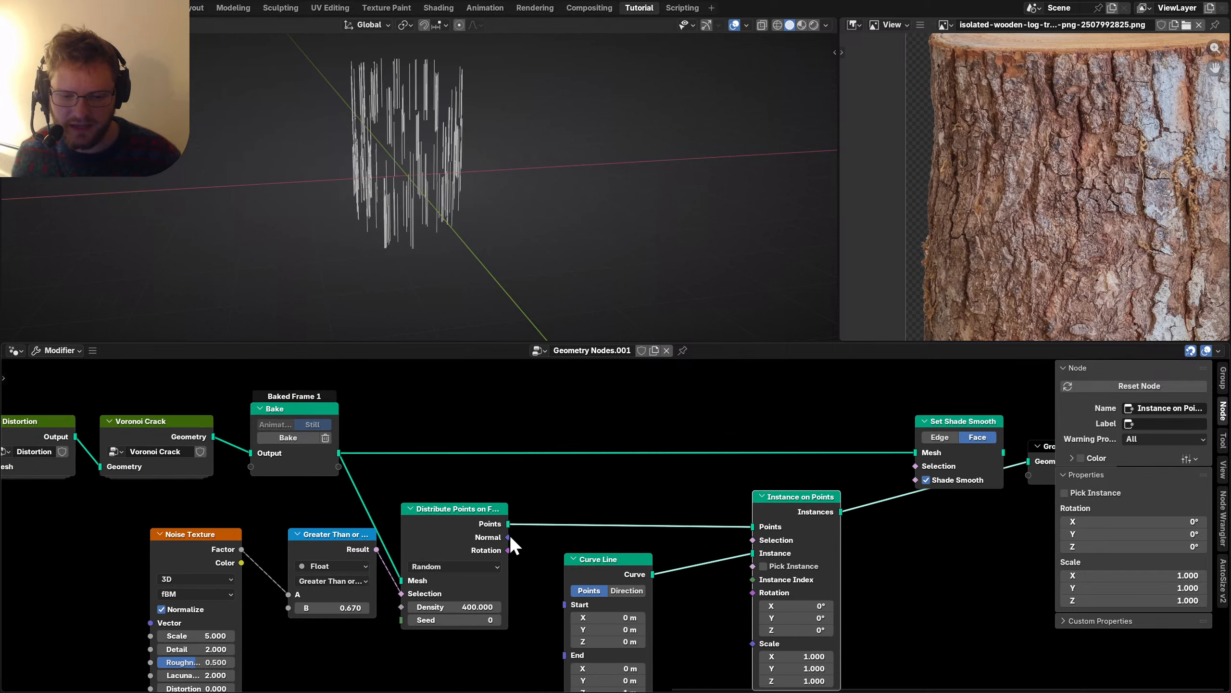
Link the Distribute Points rotation into the Instance on Points Rotation input.
drag(509, 536, 753, 594)
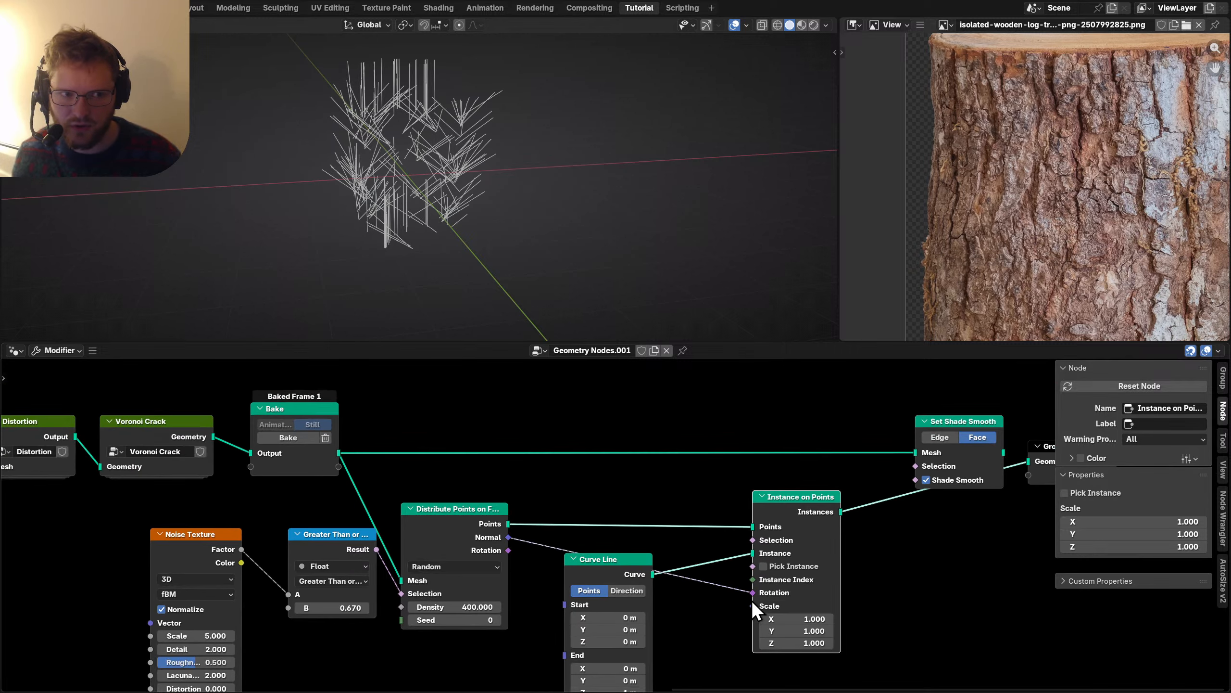
middle_drag(632, 577, 579, 498)
click(567, 509)
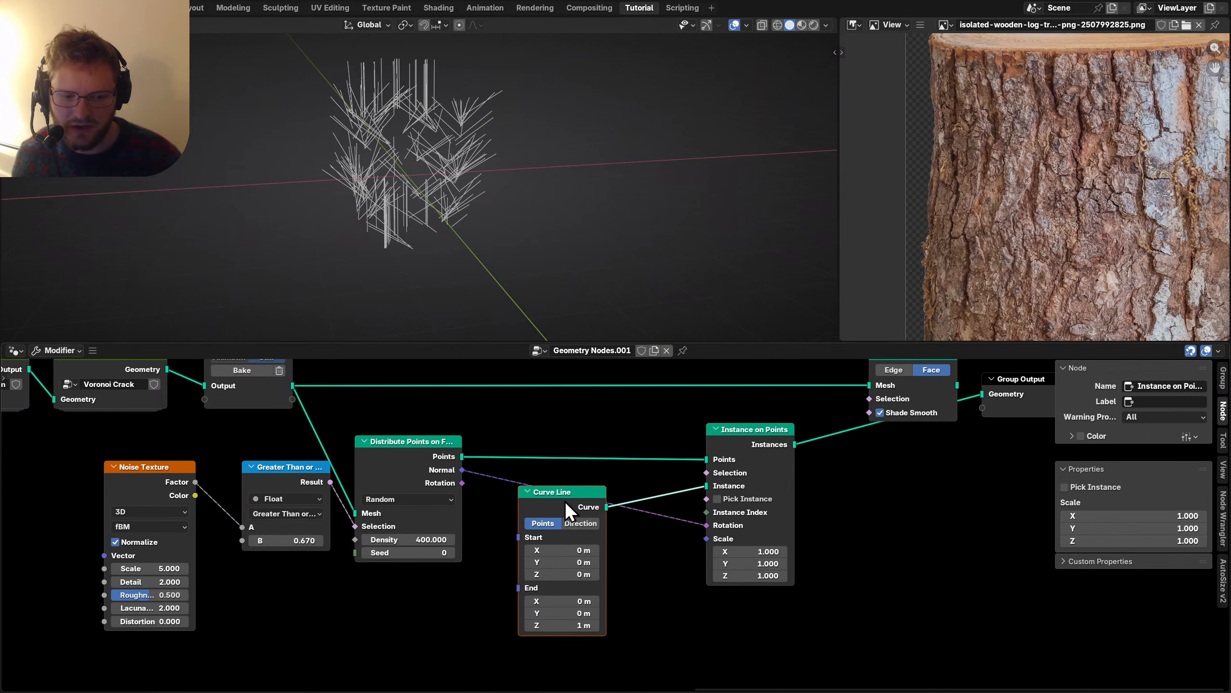
drag(567, 510, 579, 610)
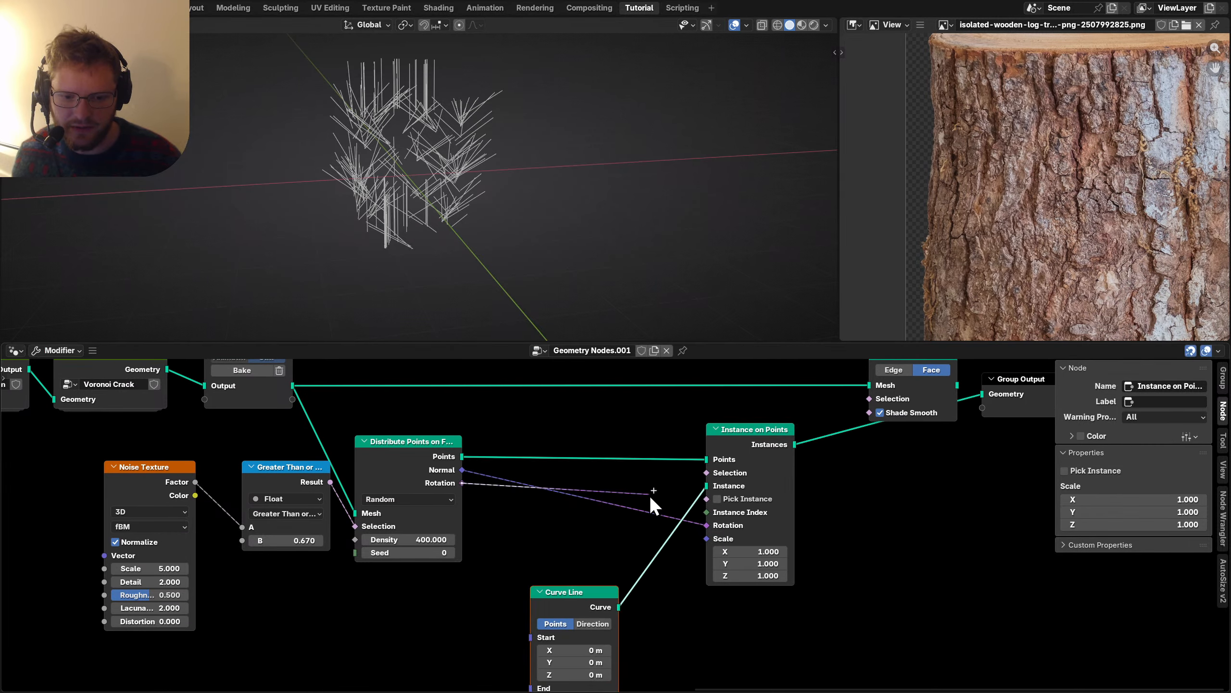
drag(706, 524, 707, 525)
scroll(620, 509, up, 3)
key(shift+a)
mouse_move(500, 474)
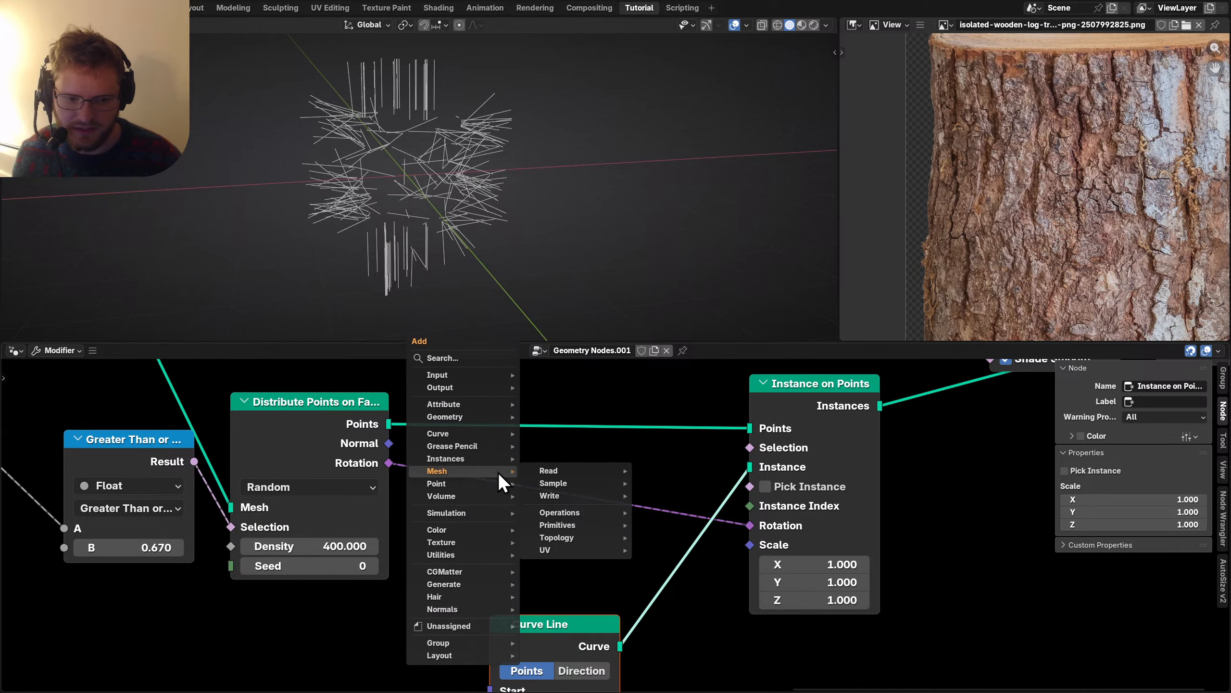
scroll(438, 516, down, 5)
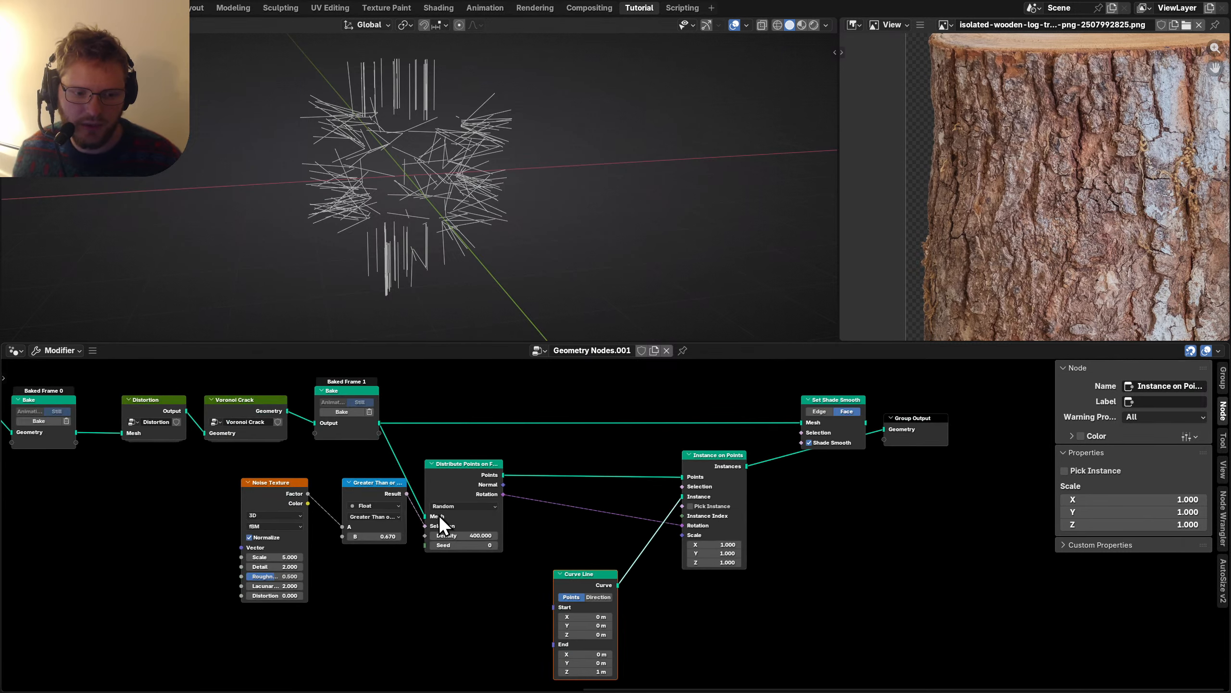
middle_drag(439, 515, 522, 495)
scroll(212, 542, up, 3)
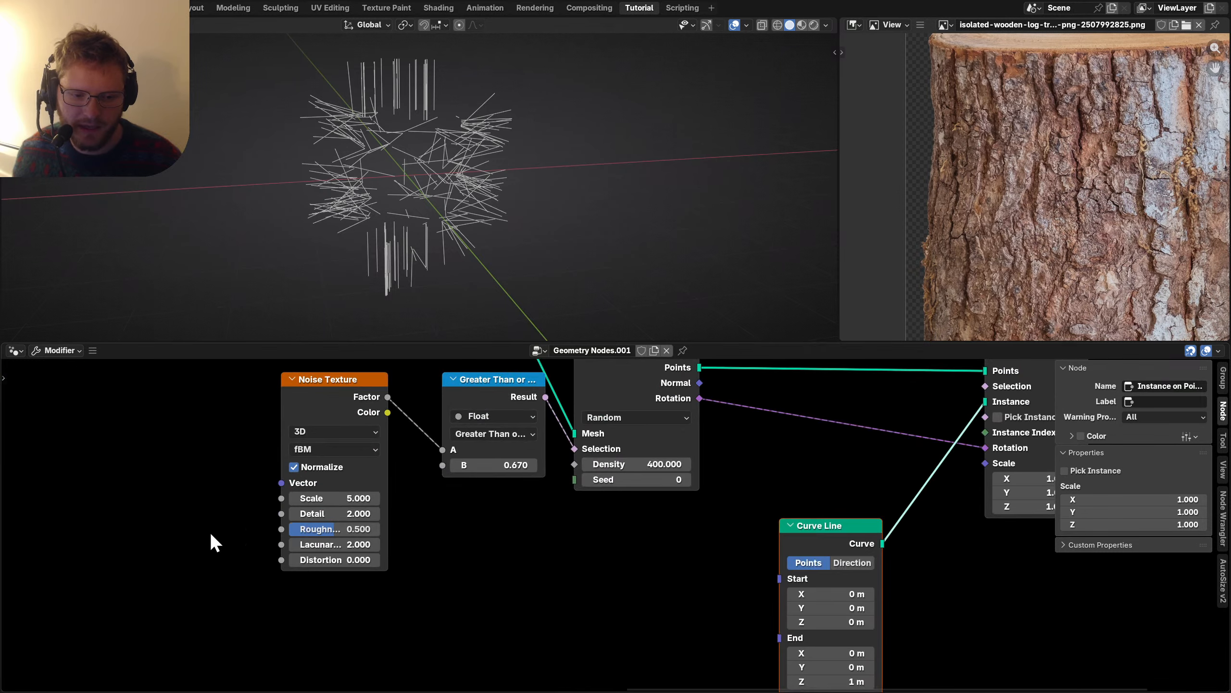
scroll(329, 485, right, 5)
Feed Generated Coordinates z into a Compare Equal node.
key(shift+a)
text(genera)
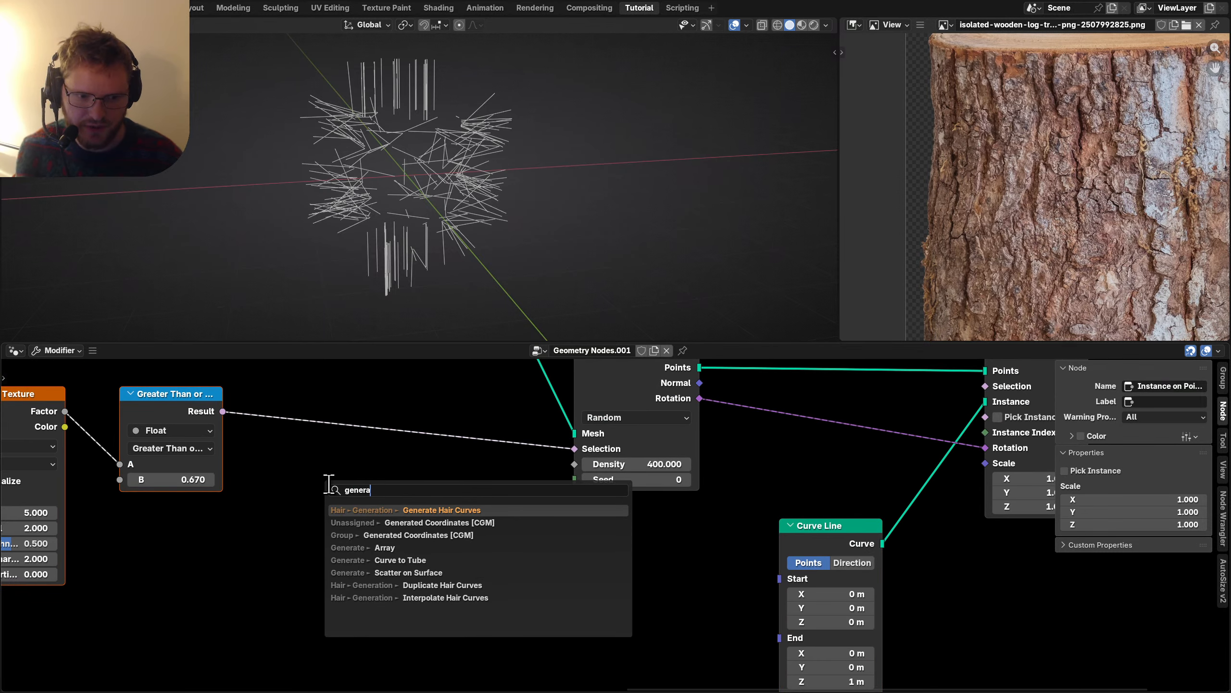
key(Down)
key(Return)
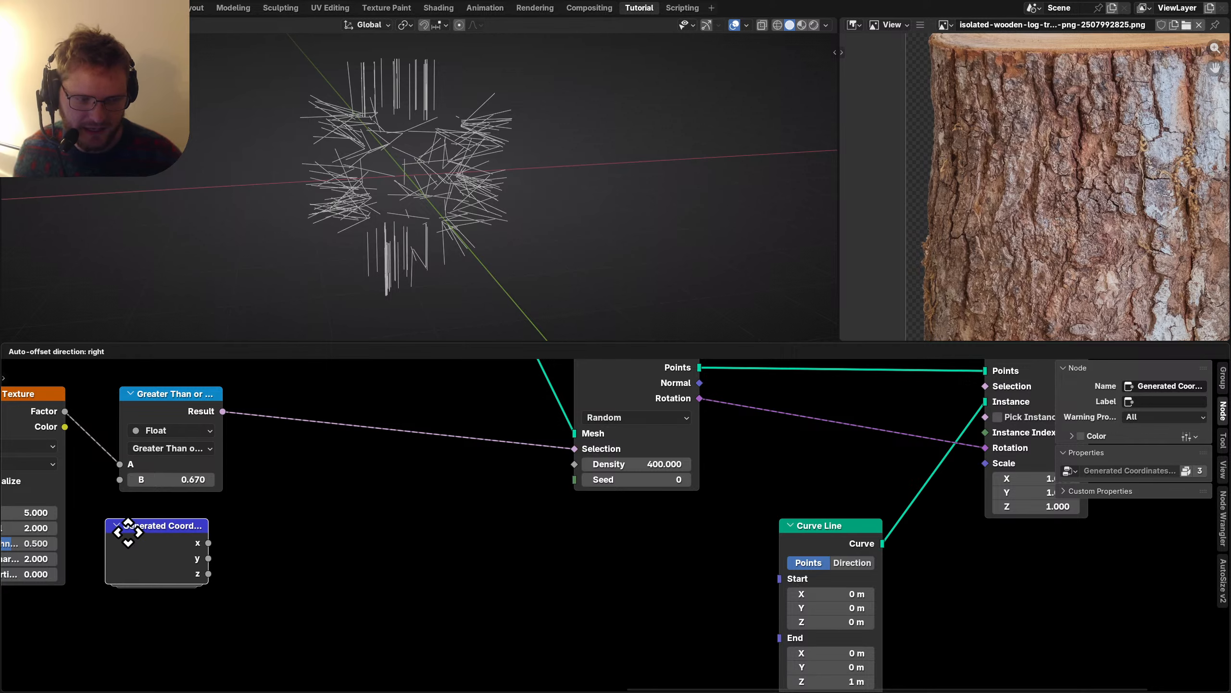
click(248, 577)
middle_drag(213, 599, 361, 577)
drag(425, 514, 449, 506)
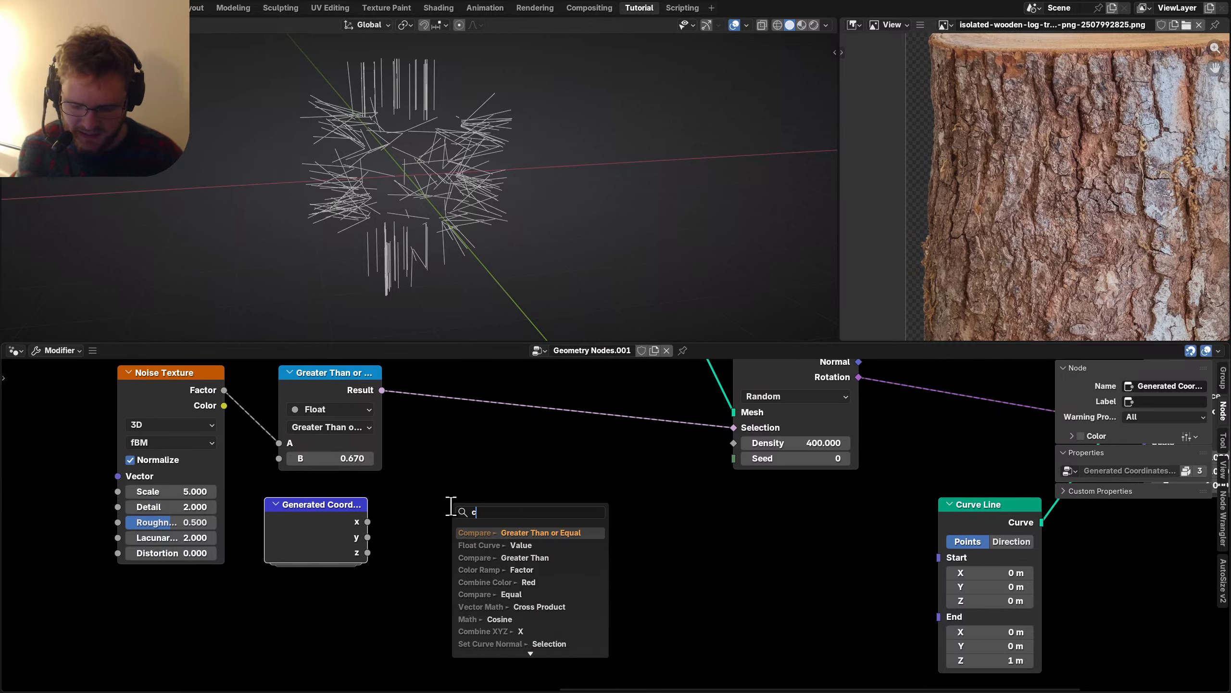
text(compare)
key(Return)
click(435, 499)
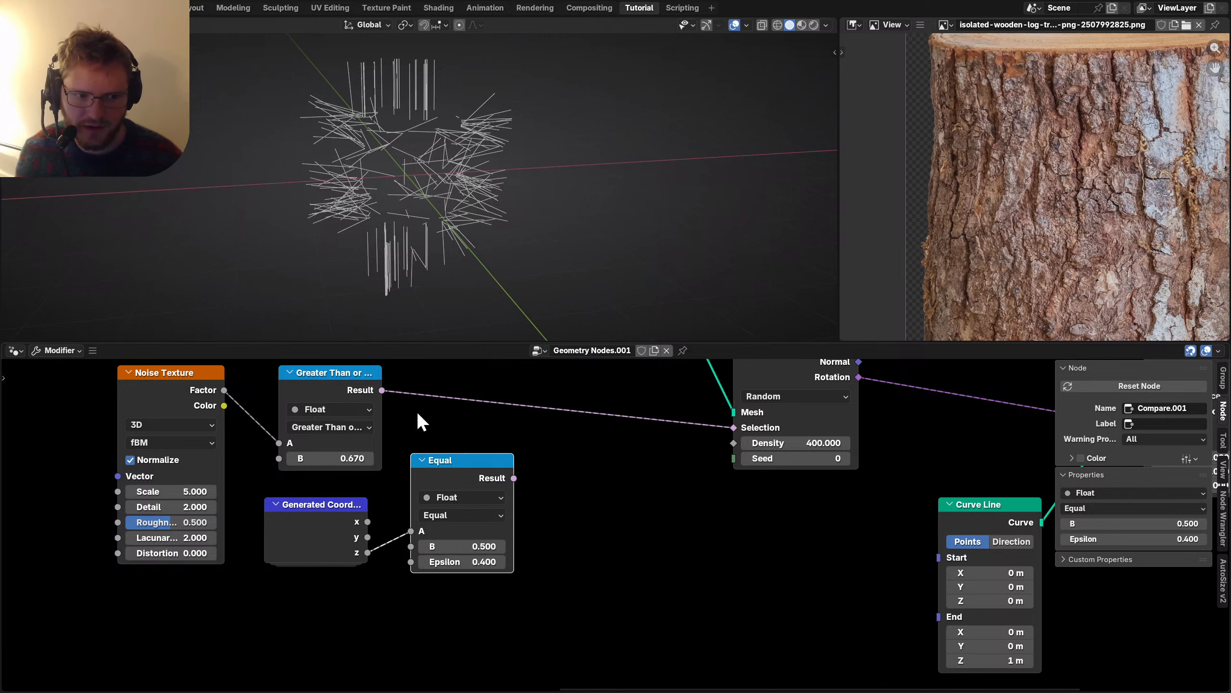
Combine the Greater Than and Equal results through an And node into Selection.
drag(383, 391, 625, 452)
text(and)
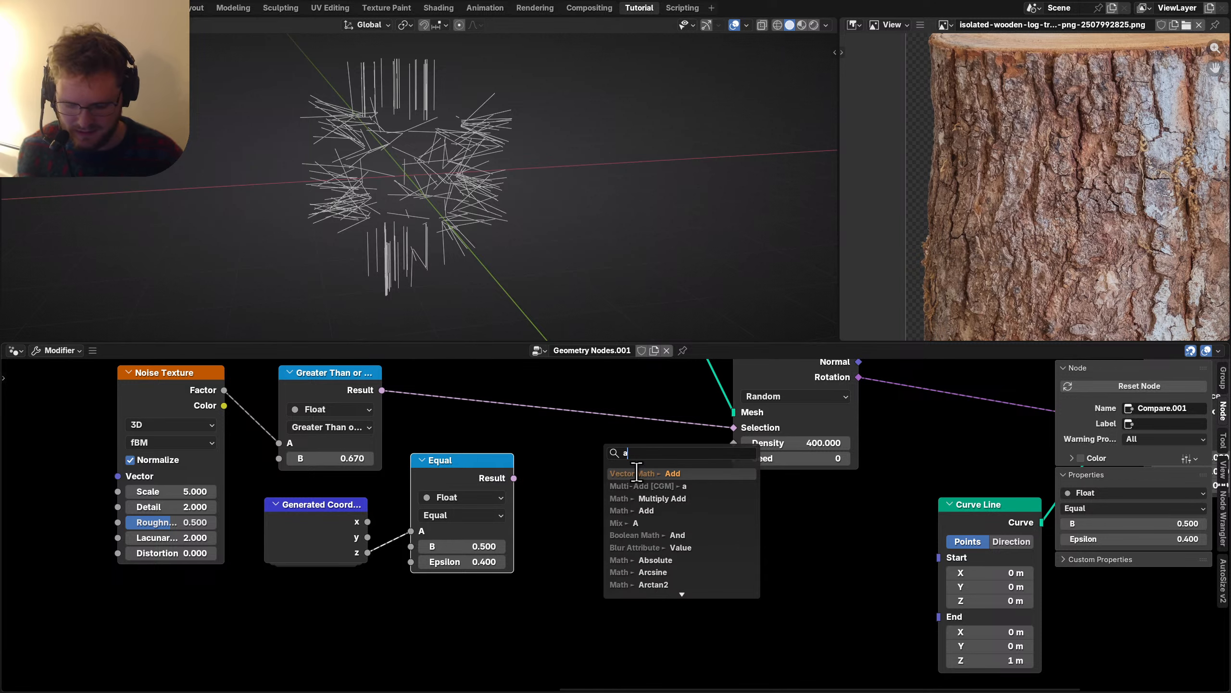
key(Return)
click(592, 427)
drag(514, 479, 551, 478)
Shorten the strands by setting the Curve Line End Z to 0.1 m.
scroll(775, 475, down, 3)
scroll(621, 572, up, 3)
drag(896, 514, 550, 480)
scroll(528, 607, down, 2)
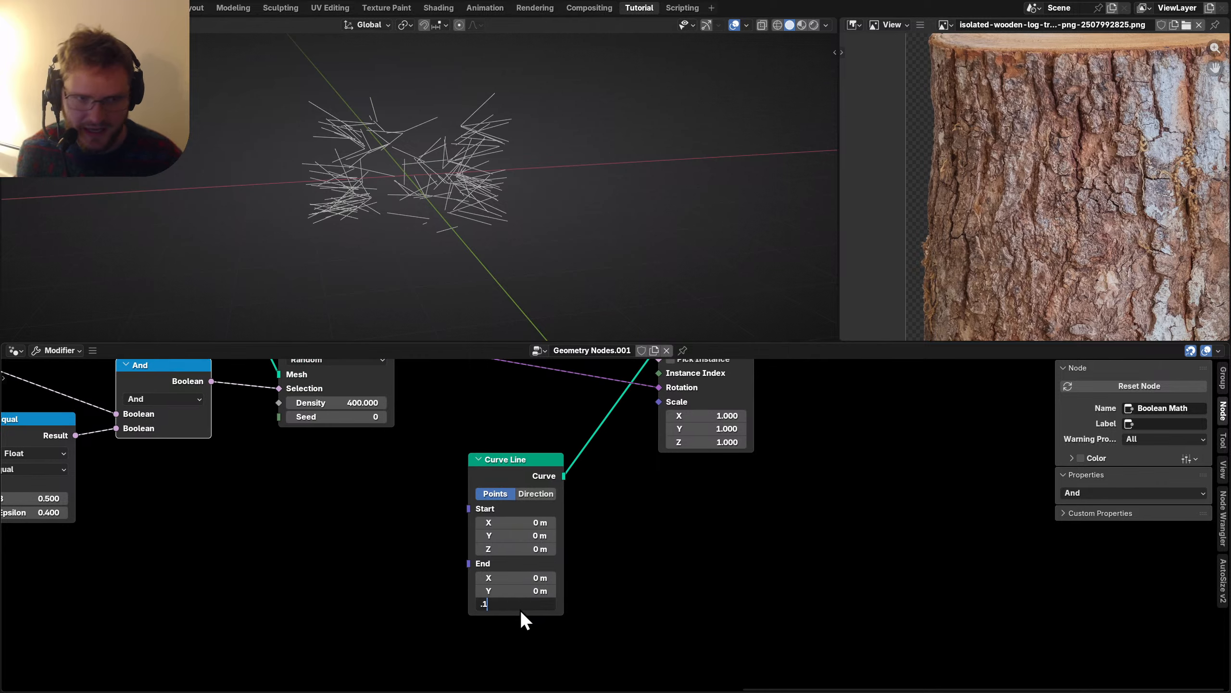
key(Return)
drag(387, 545, 361, 523)
scroll(617, 537, up, 5)
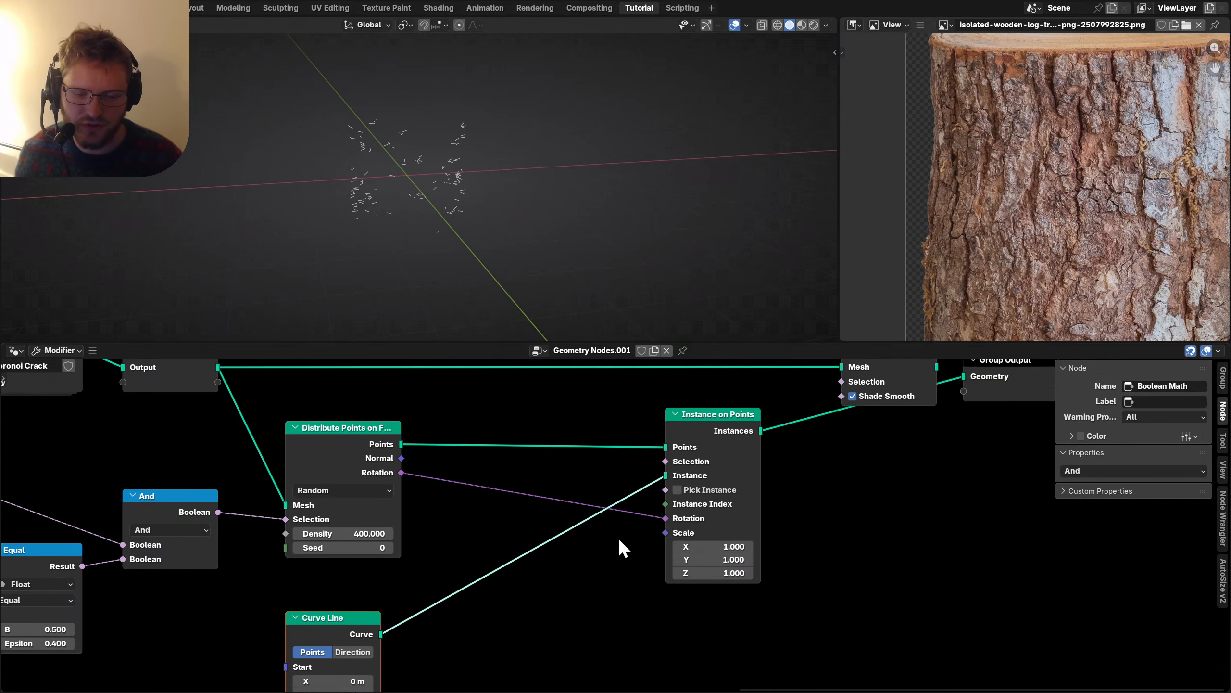
scroll(447, 221, up, 3)
scroll(443, 503, up, 1)
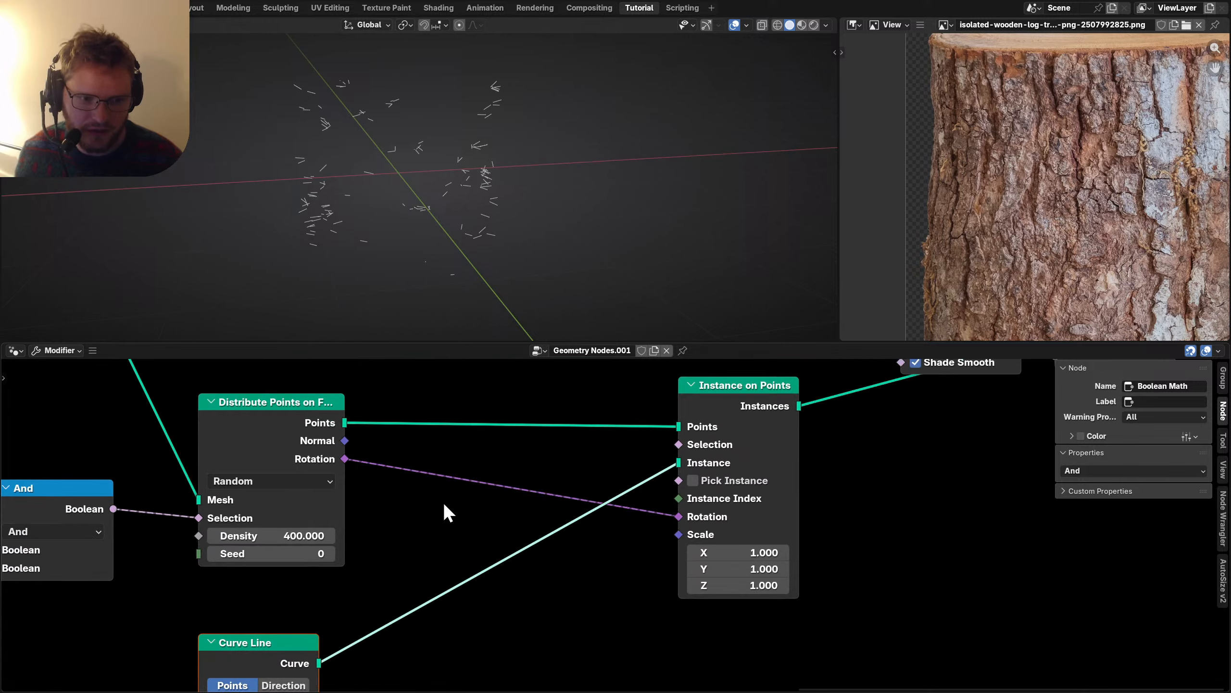
key(shift+a)
Insert a Local-space Rotate Rotation node tilting the strands X 46.6°.
text(rotate rota)
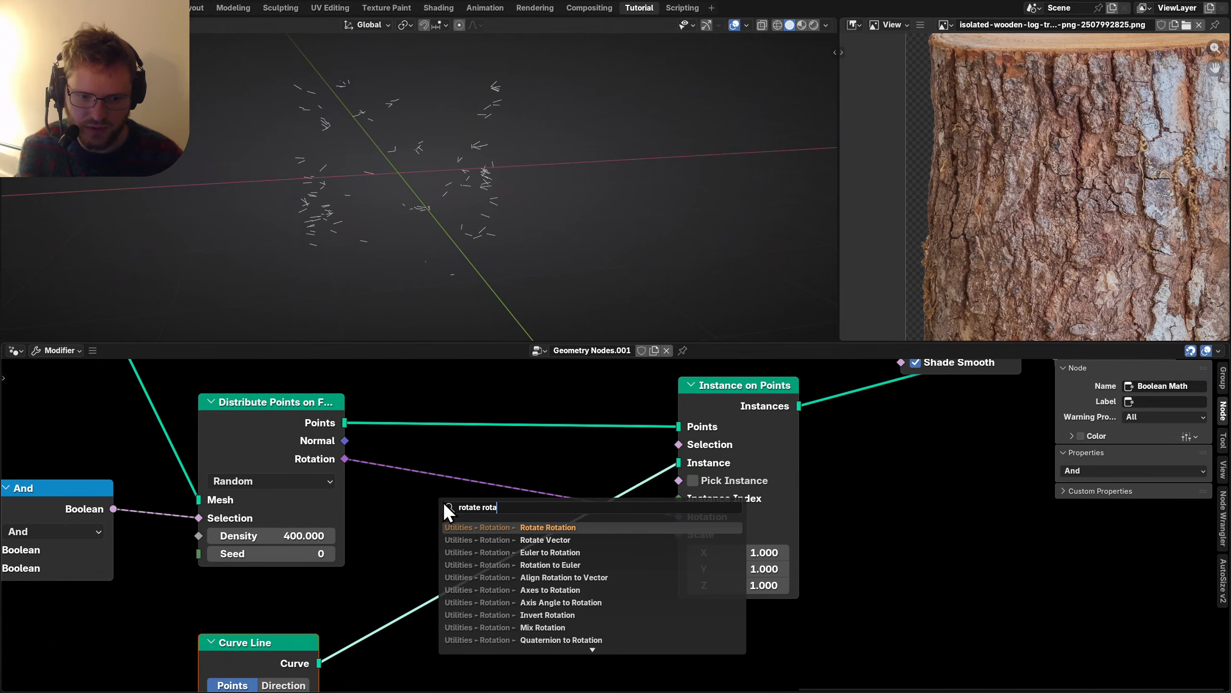
key(Return)
click(448, 467)
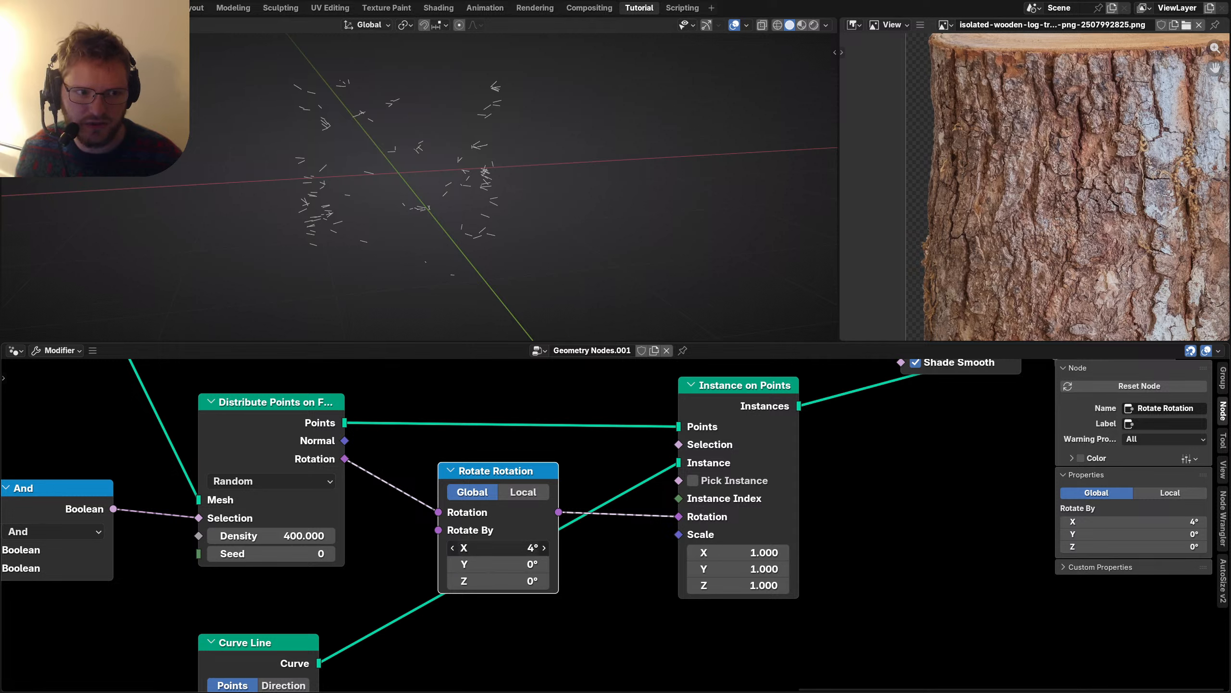
click(529, 494)
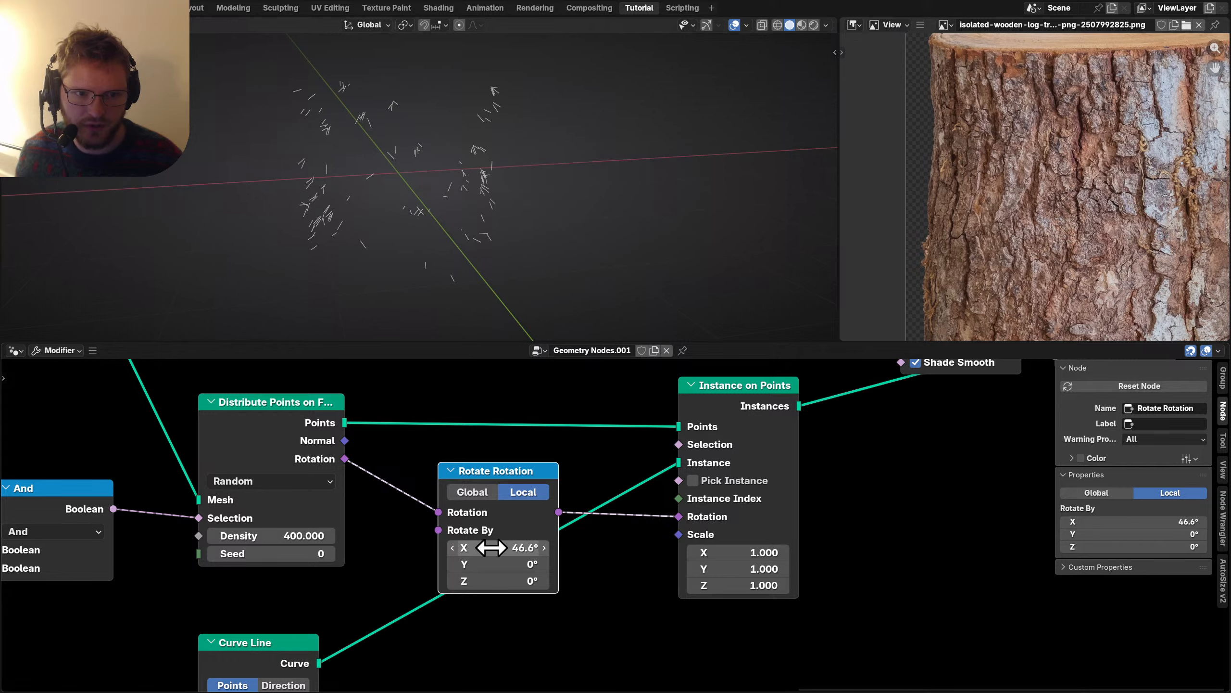
scroll(701, 495, down, 3)
ctrl+scroll(754, 519, right, 5)
drag(820, 520, 600, 378)
drag(630, 418, 889, 420)
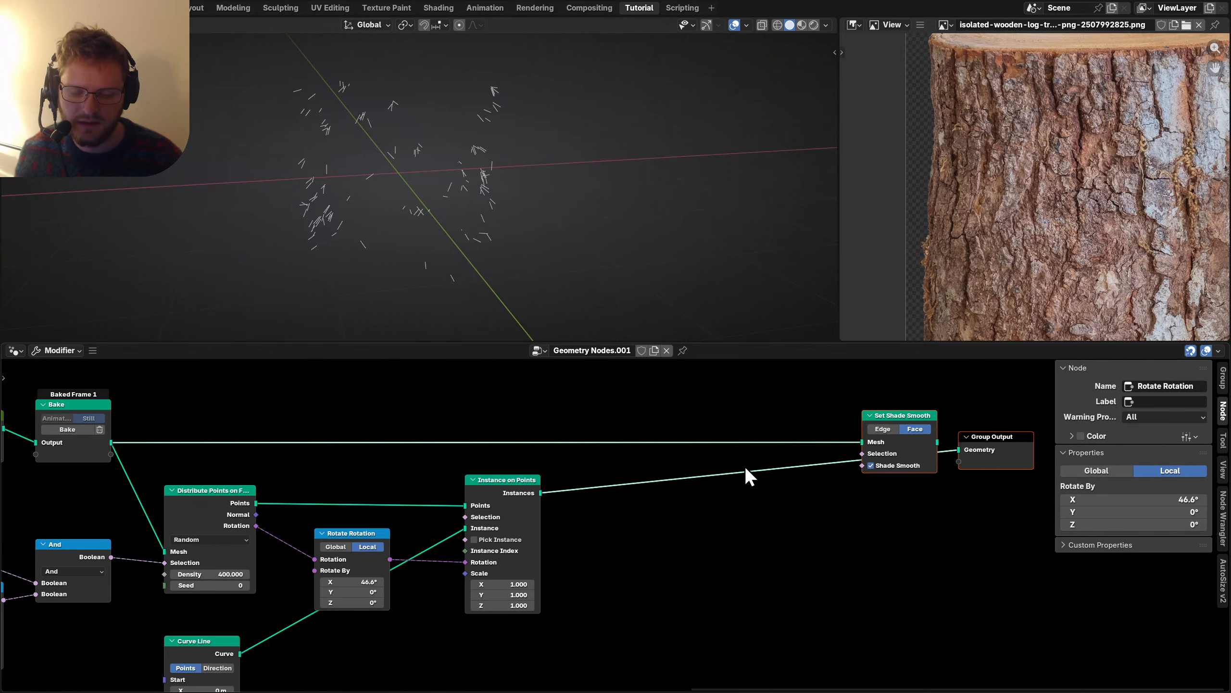
scroll(649, 534, up, 2)
Add a Curve to Mesh node after the strand instances.
key(shift+a)
text(curve to)
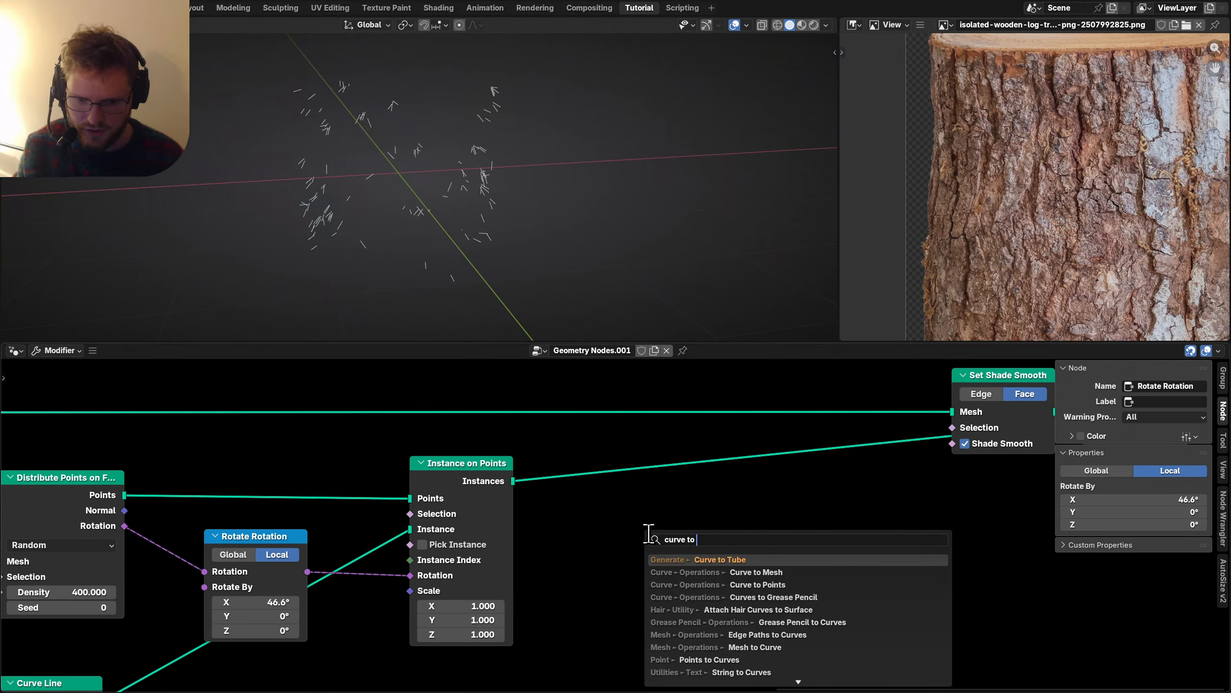
key(Down)
key(Return)
click(824, 563)
middle_drag(570, 565, 592, 484)
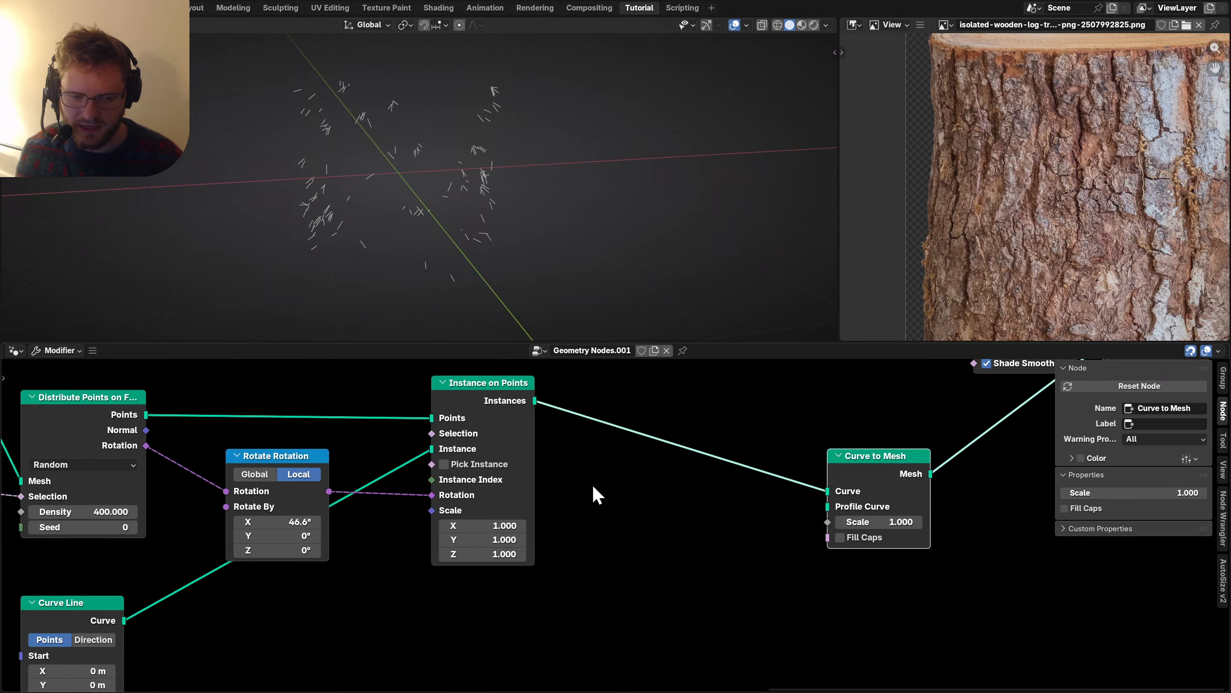
Use a resolution-4 Curve Circle at scale 0.010 as the Curve to Mesh profile.
key(shift+a)
text(curve ci)
key(Return)
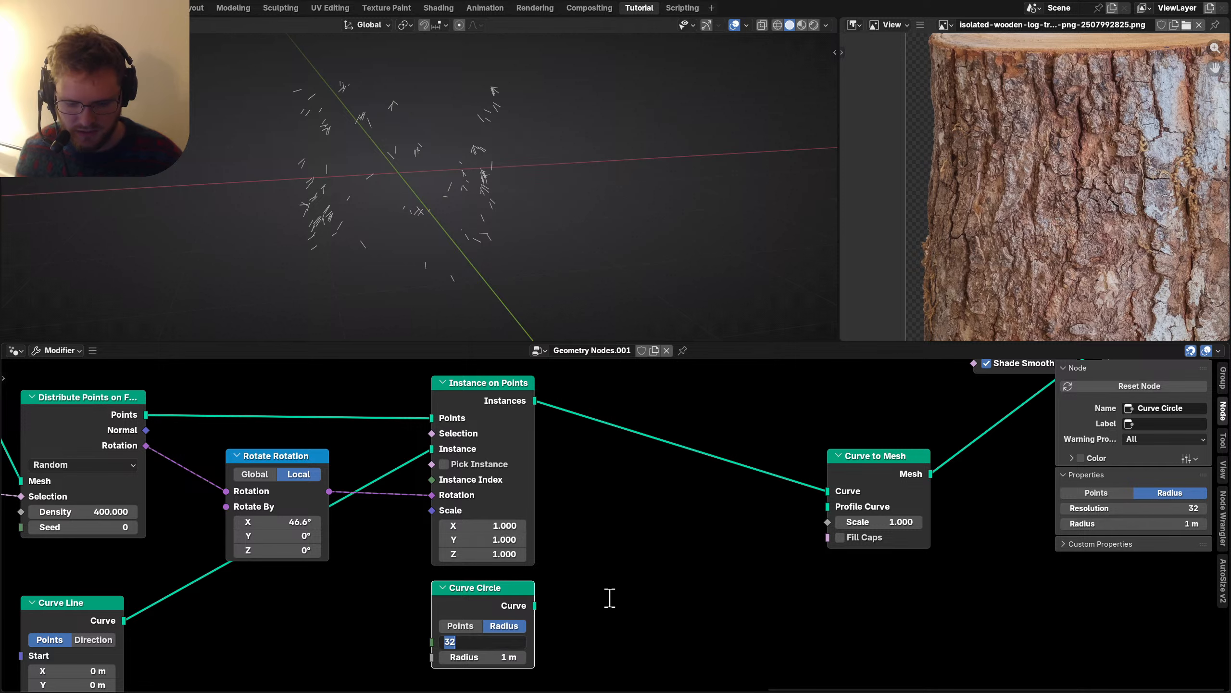
text(4)
key(Return)
drag(535, 606, 887, 509)
middle_drag(887, 509, 725, 535)
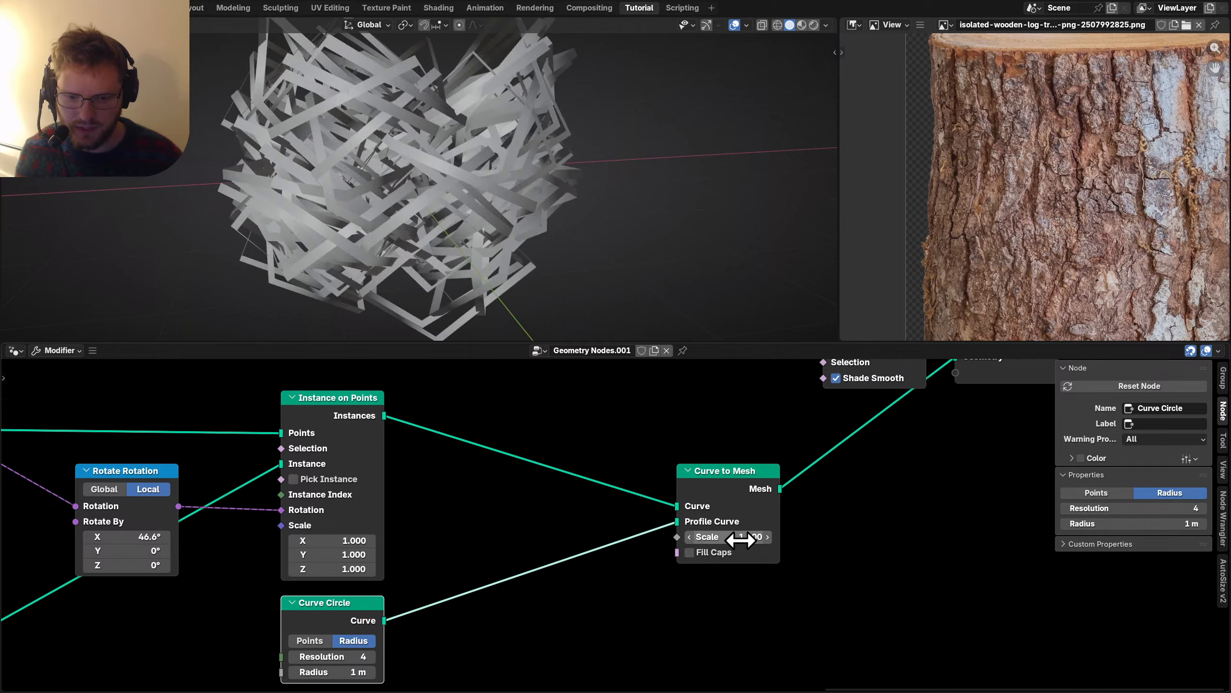
key(Return)
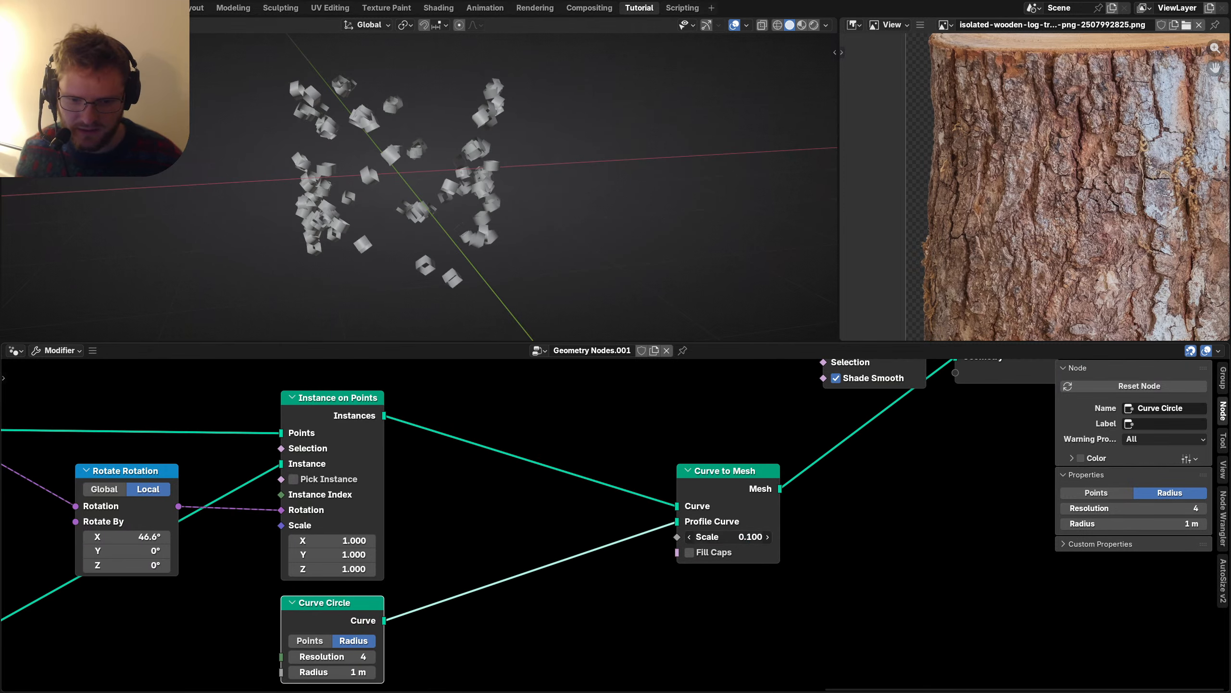
text(5)
key(Return)
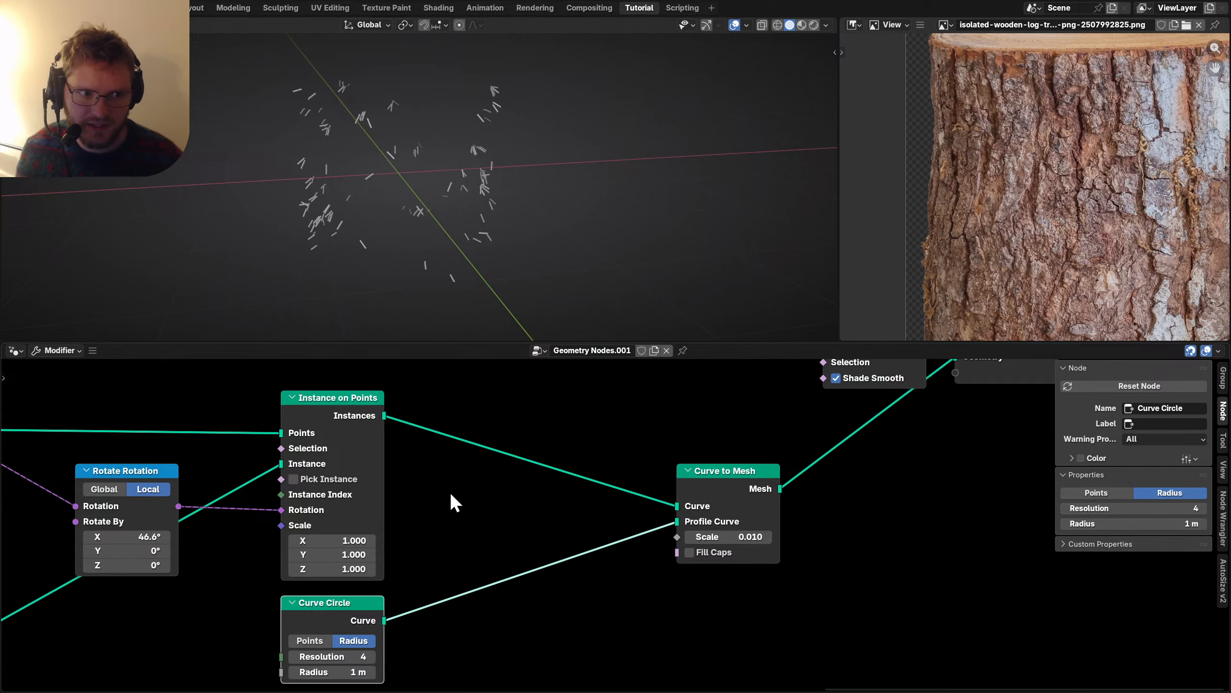
scroll(450, 492, down, 4)
Join the strand meshes with the log via Join Geometry before Set Shade Smooth and Group Output.
middle_drag(674, 458, 625, 514)
drag(650, 514, 748, 436)
key(g)
click(578, 415)
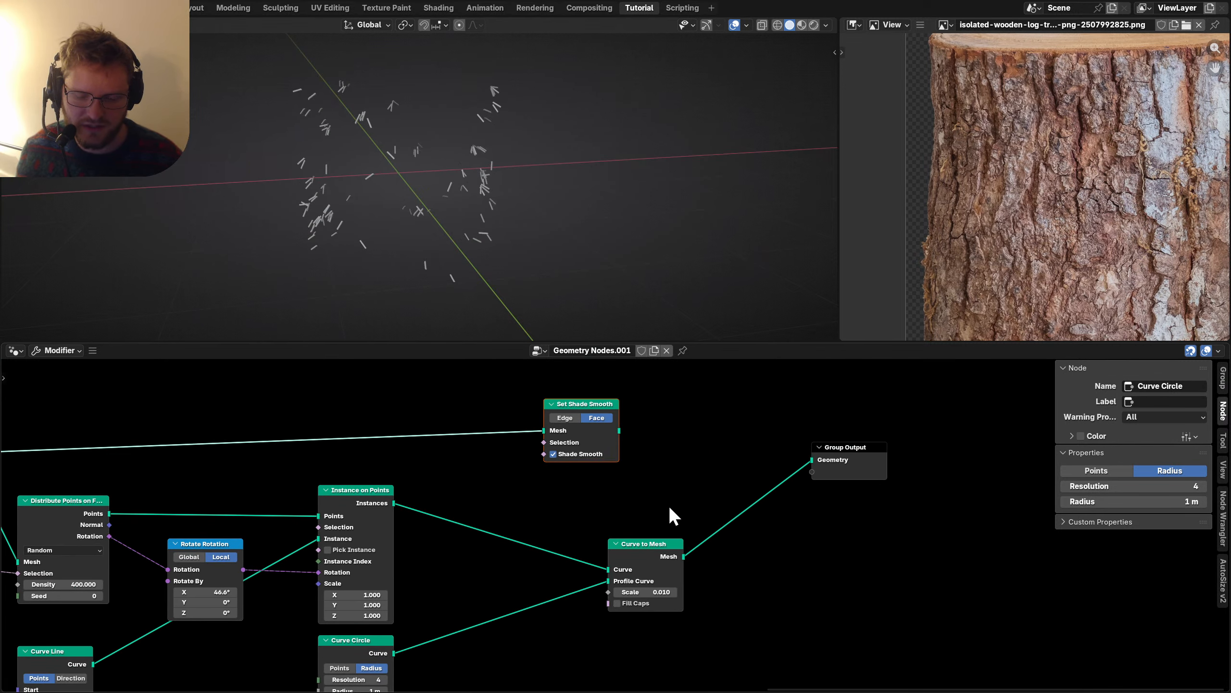
drag(655, 544, 558, 544)
ctrl+shift+right_drag(568, 558, 589, 444)
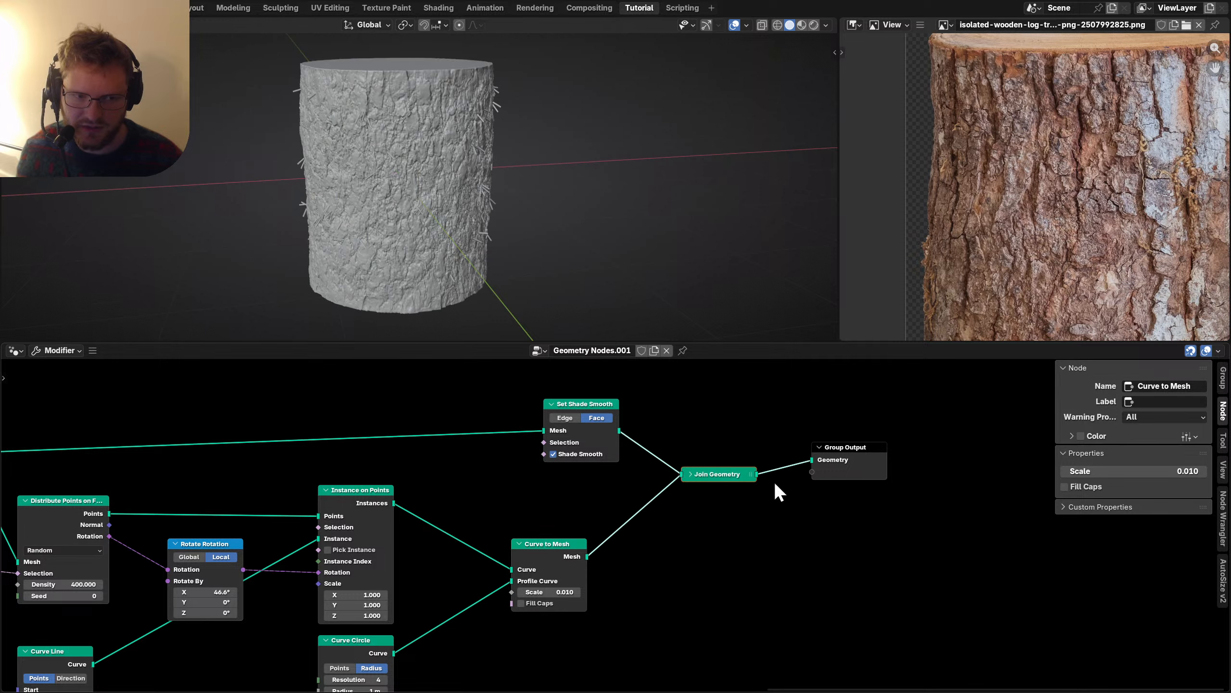
drag(846, 451, 954, 503)
drag(698, 471, 733, 466)
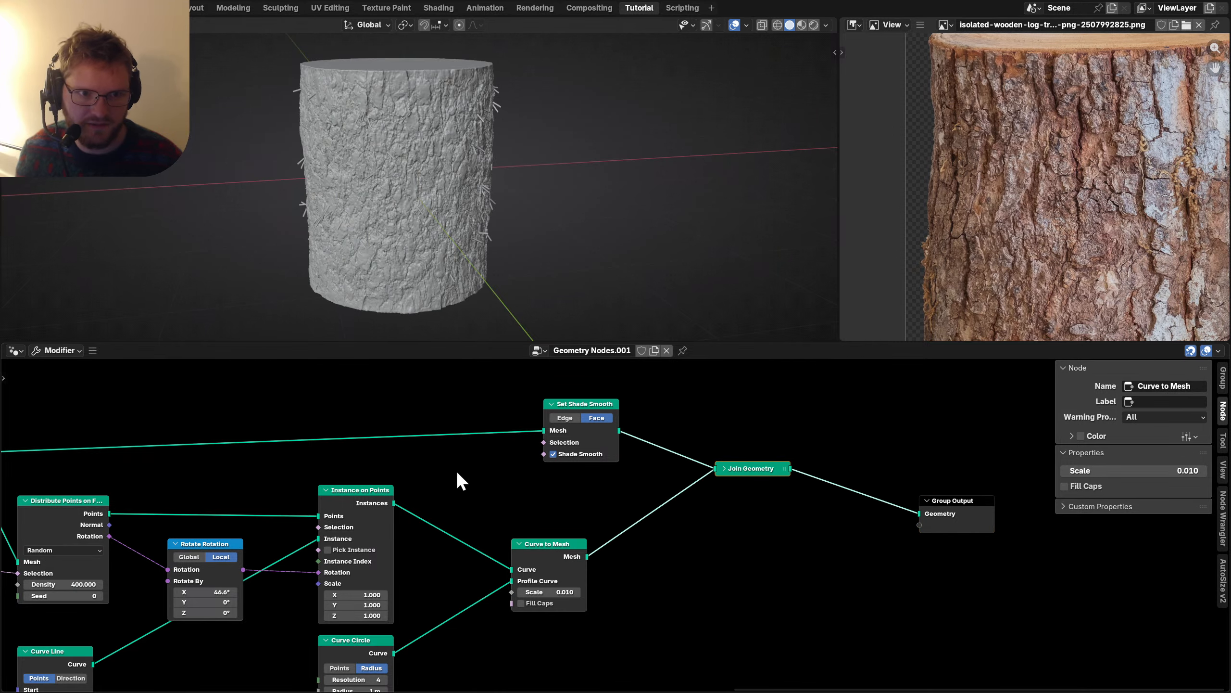
middle_drag(285, 640, 588, 509)
scroll(485, 531, up, 5)
Randomize the instance scale with a Random Value node, maximum 0.500.
key(shift+a)
mouse_move(552, 503)
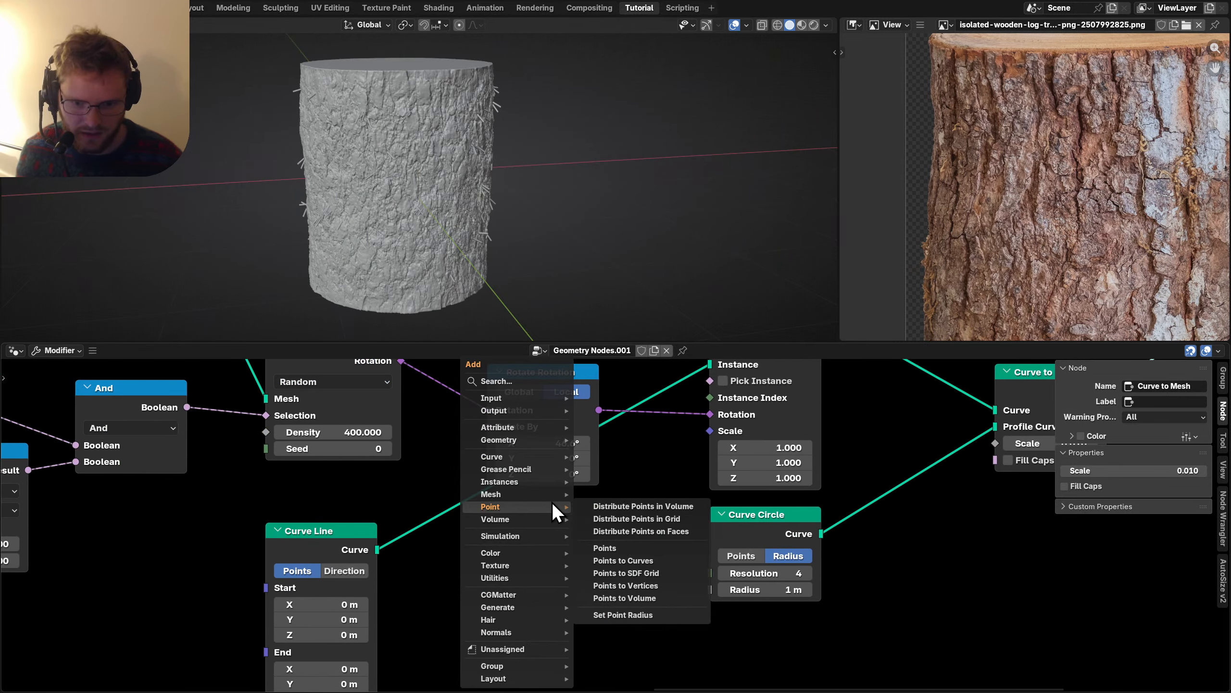
text(rand)
click(603, 527)
click(514, 524)
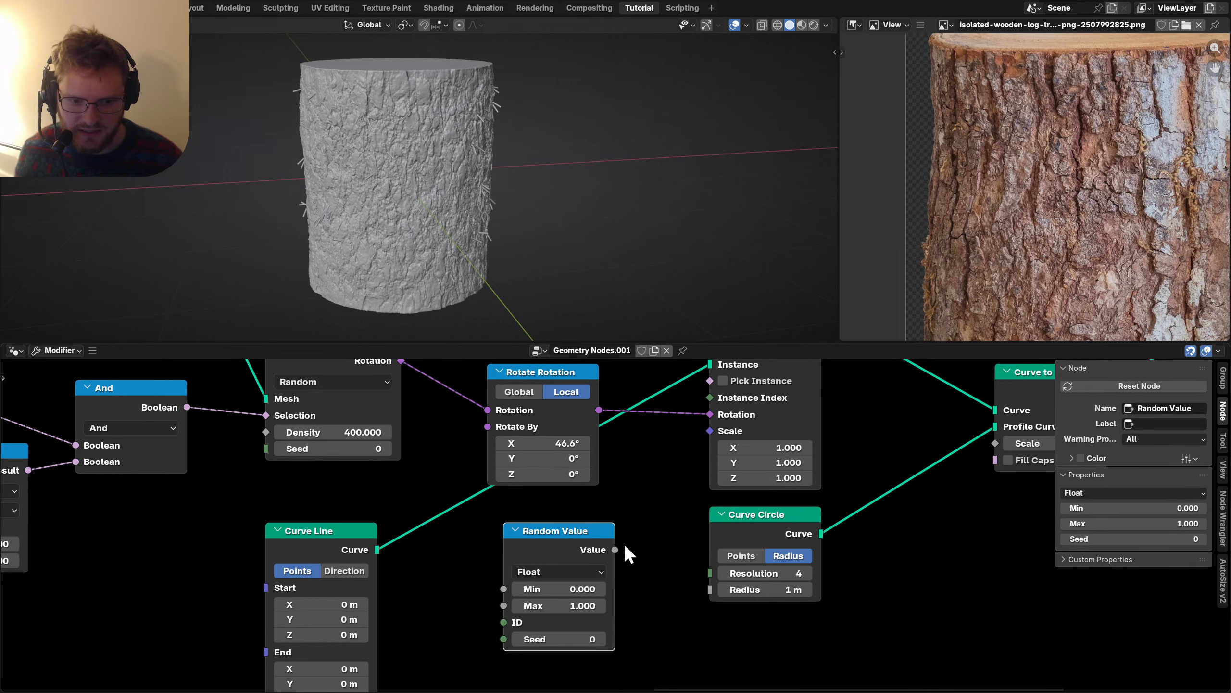
drag(714, 432, 714, 432)
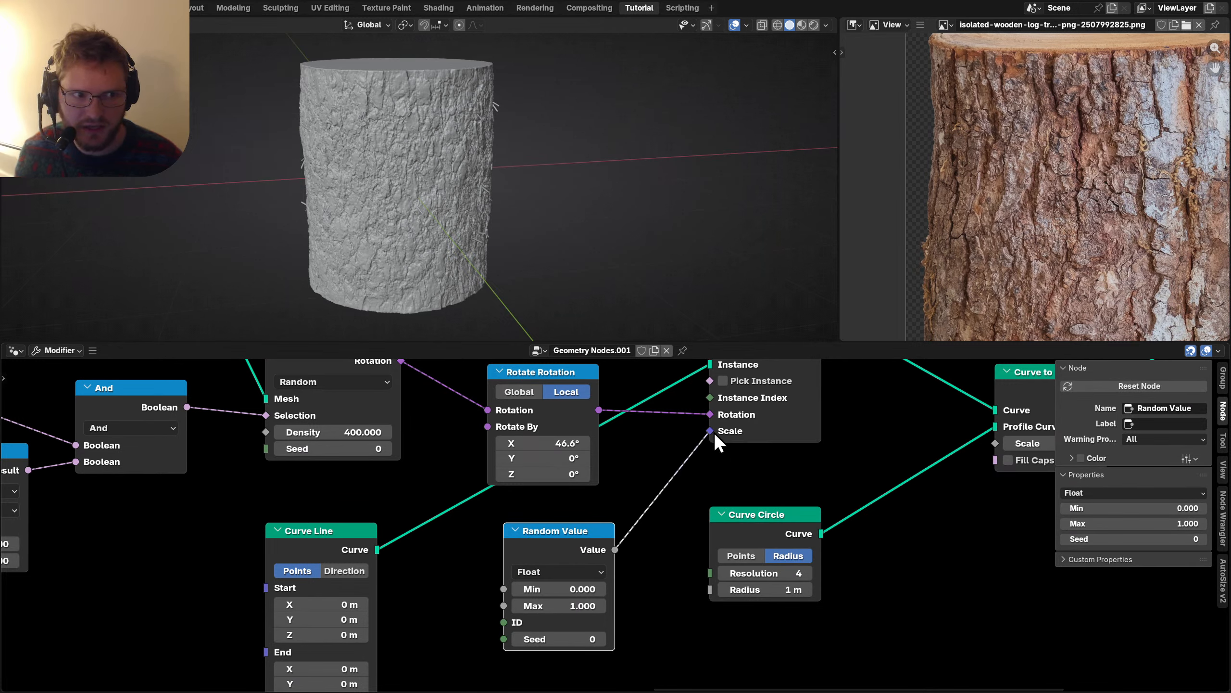
scroll(519, 152, up, 2)
click(573, 605)
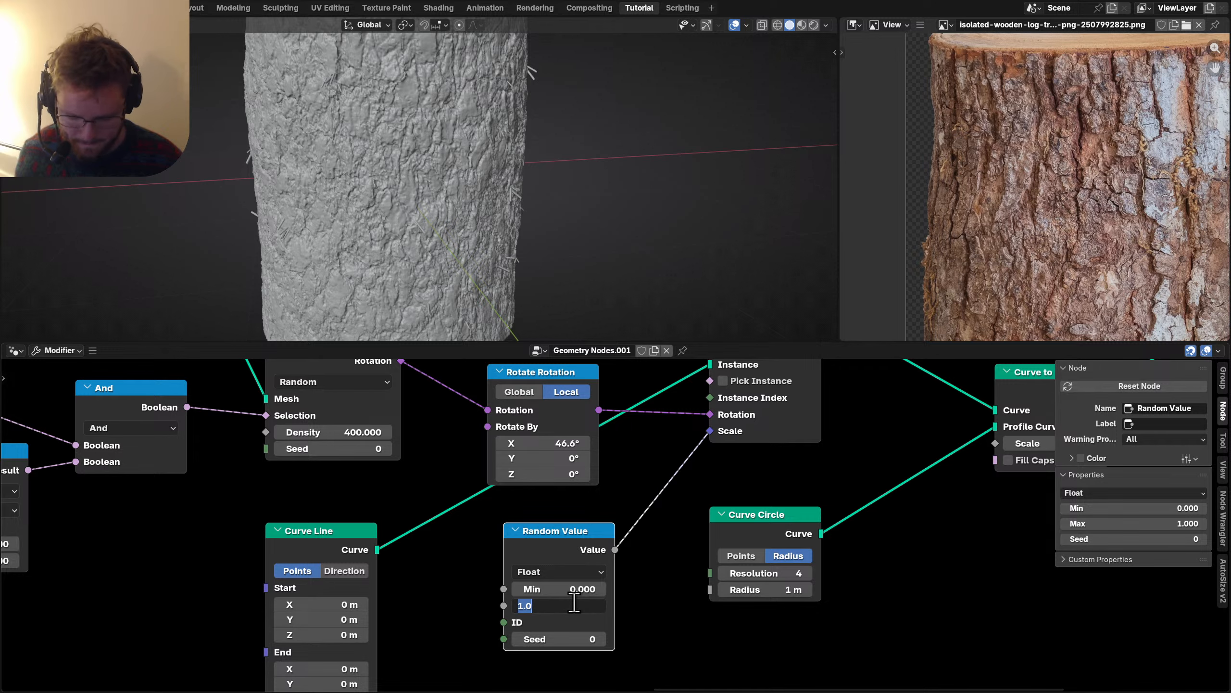
key(Return)
Insert Realize Instances between Instance on Points and Curve to Mesh and inspect the log.
middle_drag(892, 496, 575, 584)
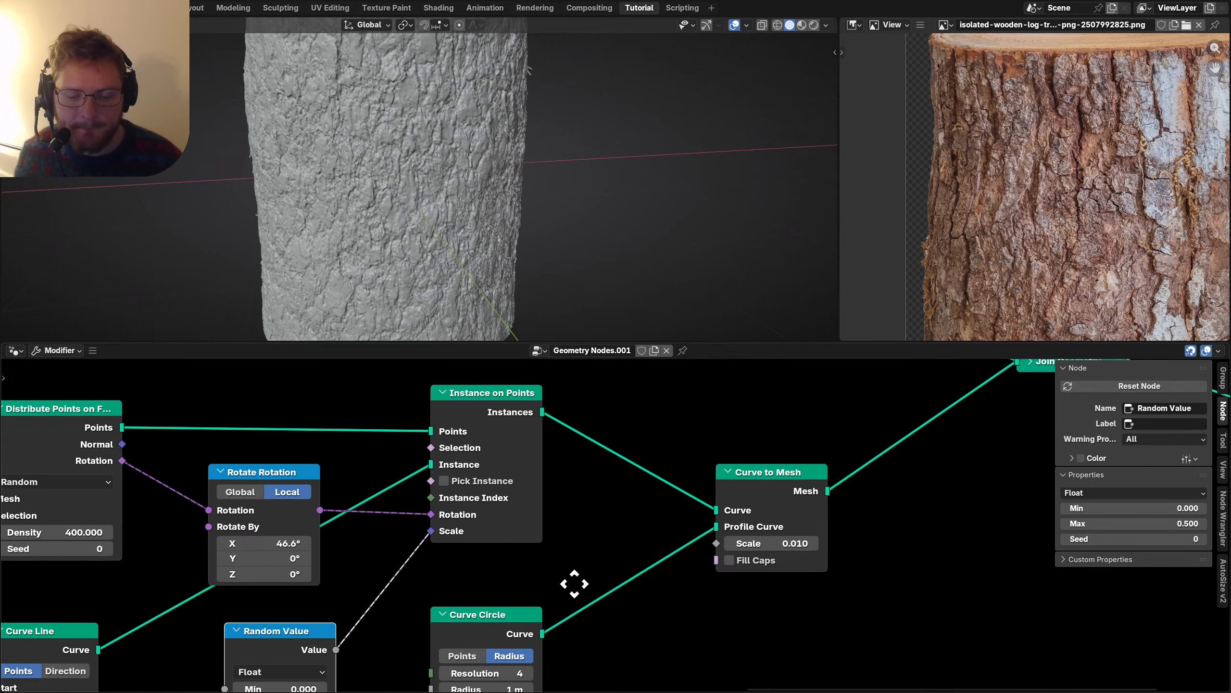
key(shift+a)
text(rea)
click(662, 490)
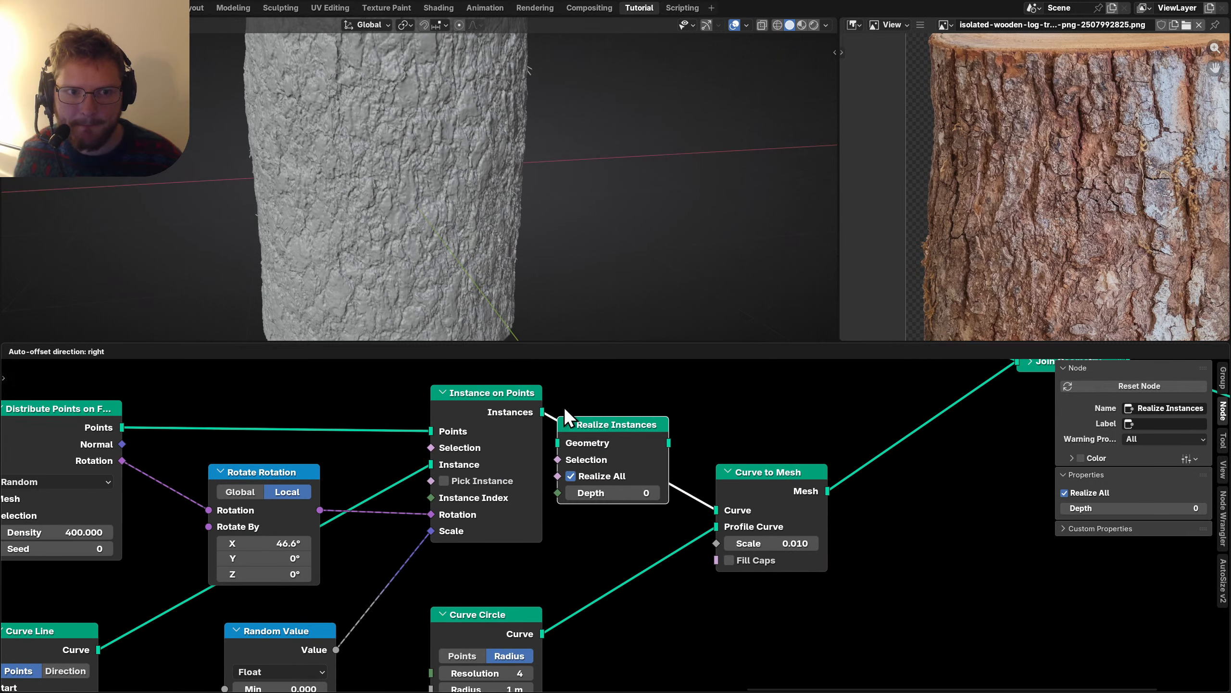
click(582, 427)
middle_drag(775, 546, 699, 491)
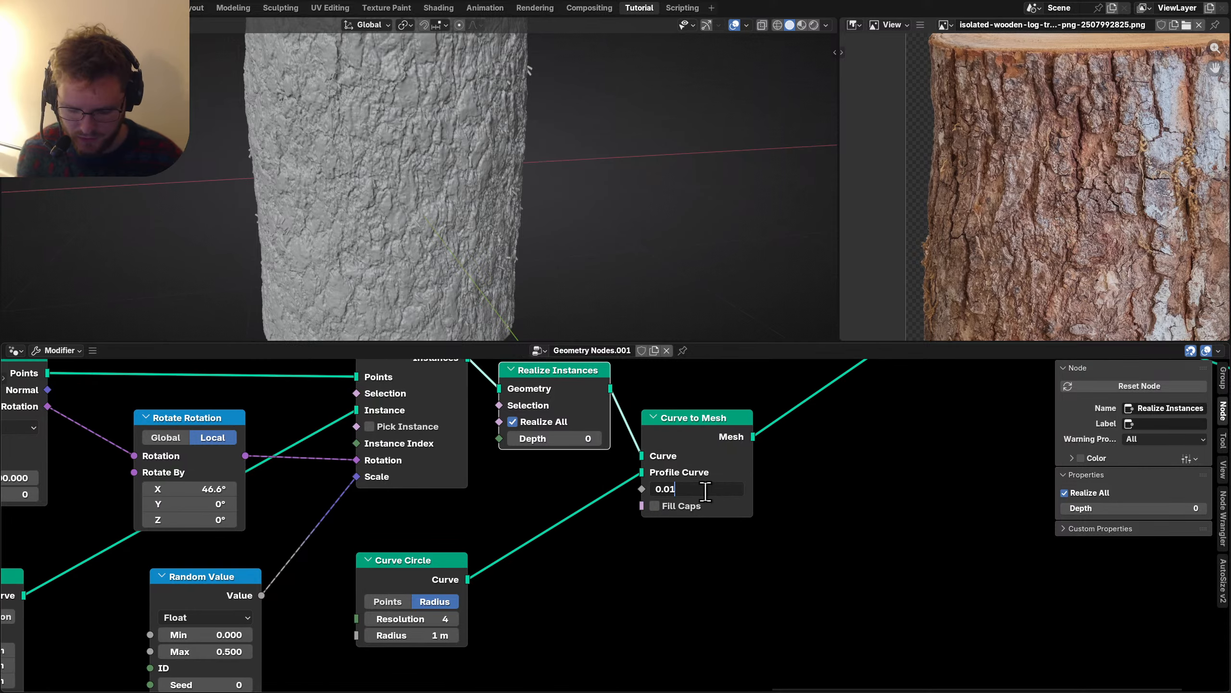
scroll(395, 140, down, 2)
middle_drag(395, 140, 431, 110)
key(ctrl+space)
middle_drag(718, 215, 682, 215)
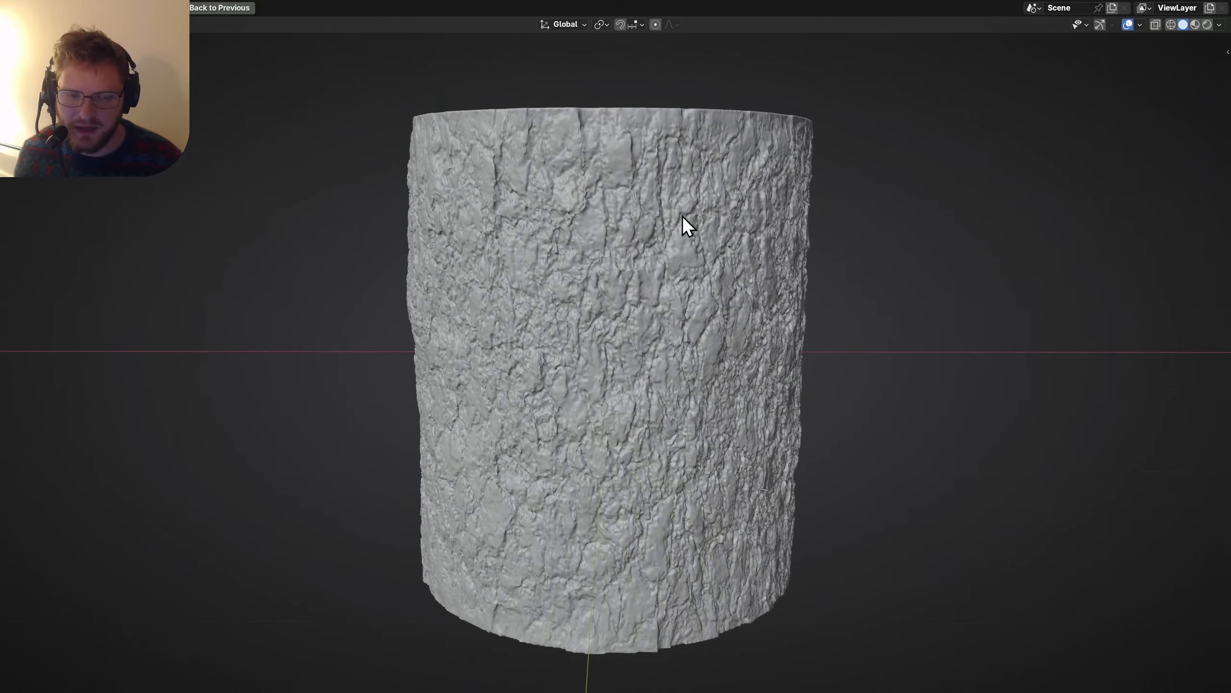
key(ctrl+space)
Lower the masking Noise Texture scale from 5 to 3.
middle_drag(428, 539, 681, 521)
scroll(626, 523, up, 4)
middle_drag(534, 487, 534, 481)
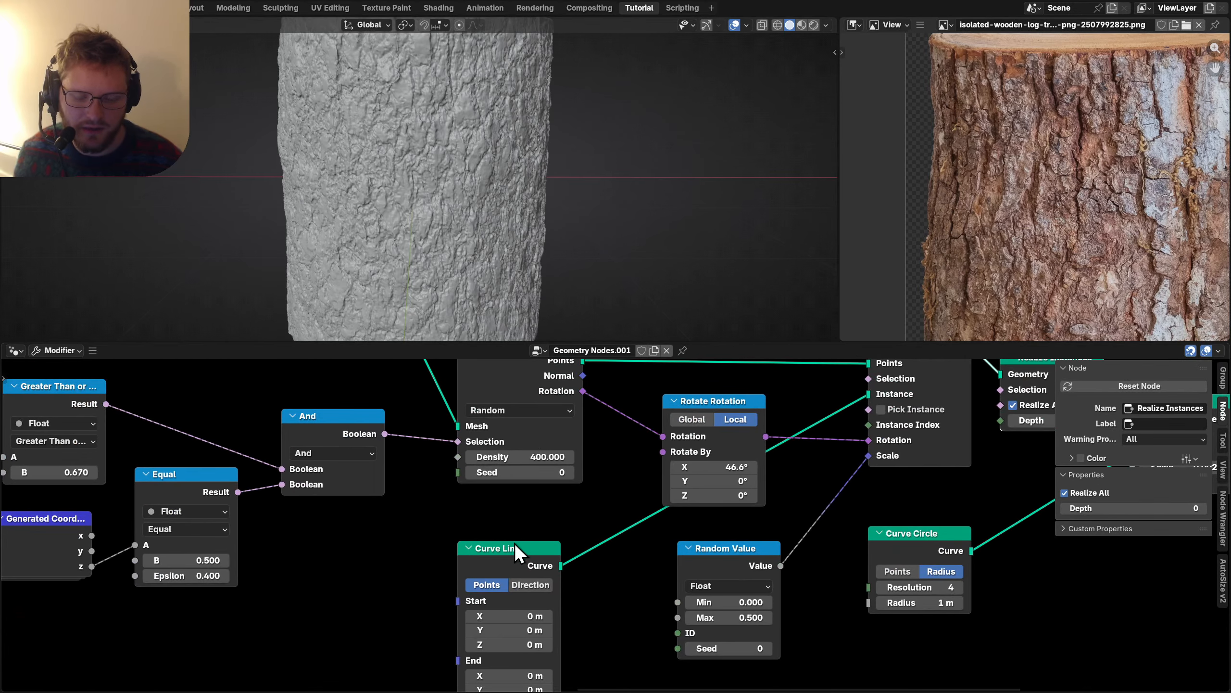
drag(514, 544, 511, 522)
middle_drag(371, 499, 333, 537)
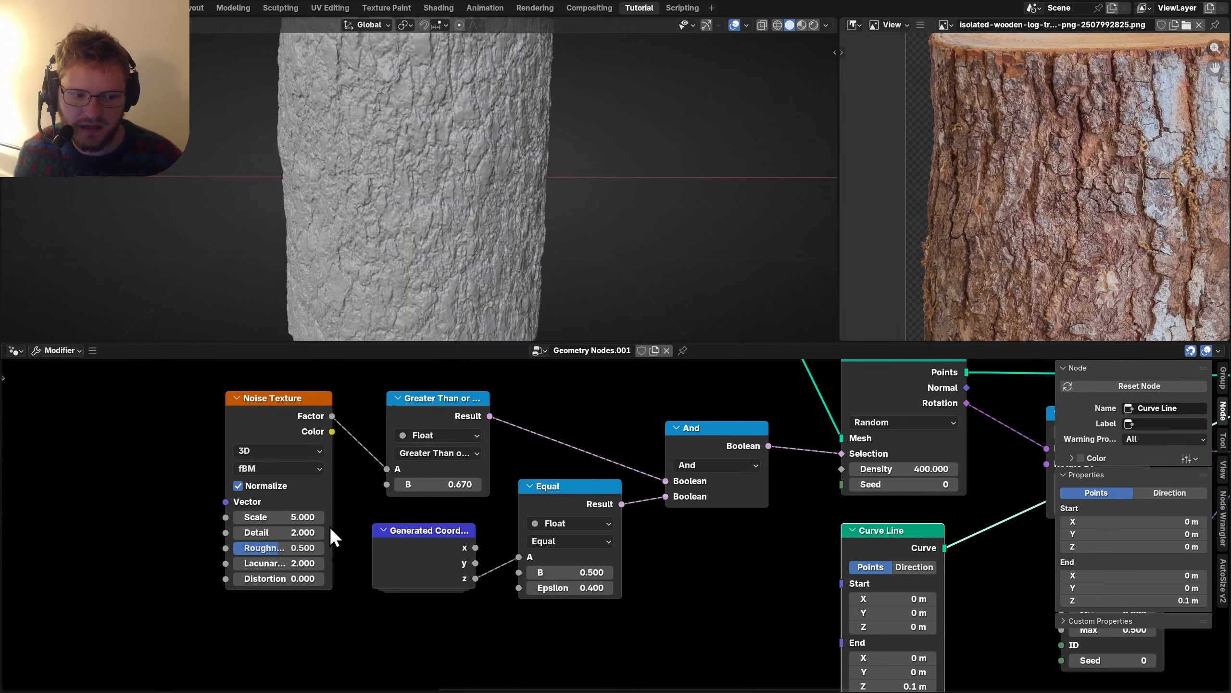
click(291, 517)
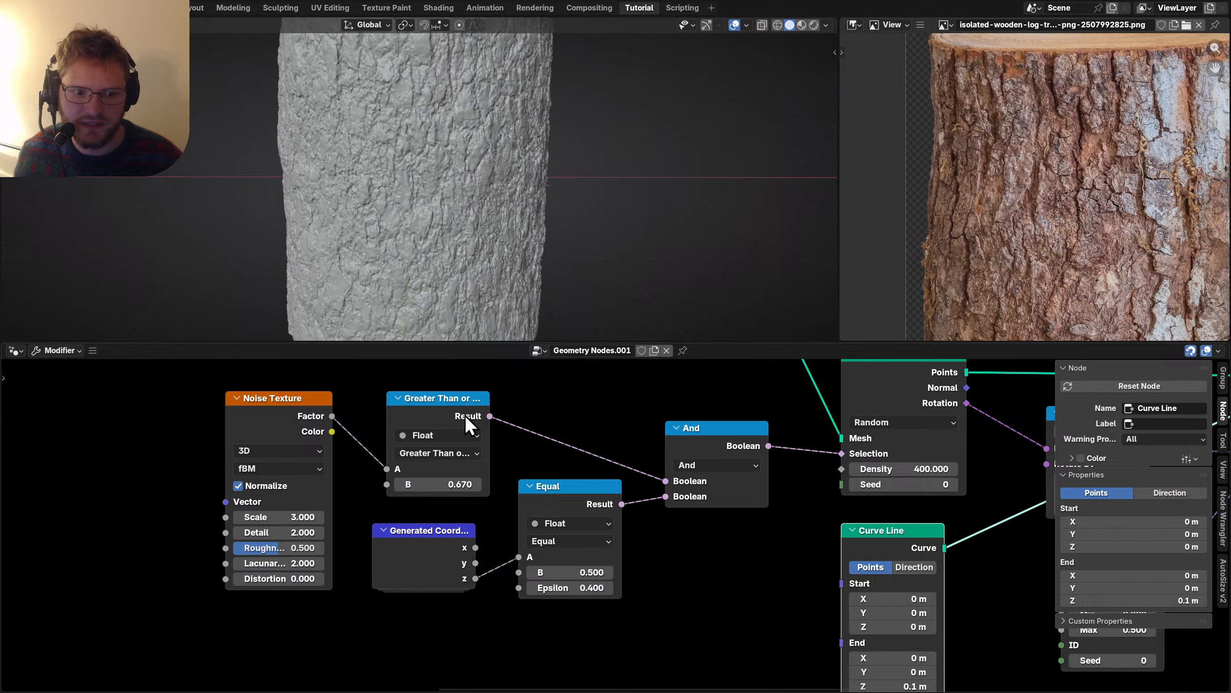
Enable Fill Caps on the Curve to Mesh node so the 0.002-thick bark strands get closed ends.
scroll(465, 415, down, 1)
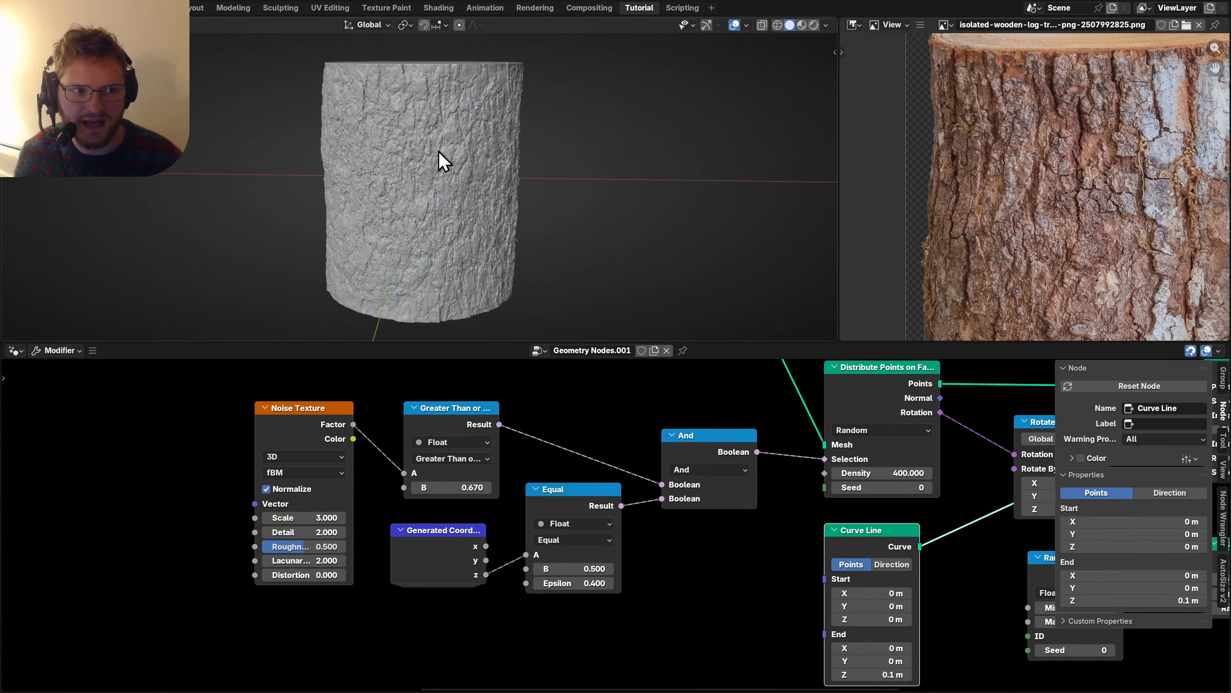
middle_drag(446, 148, 555, 200)
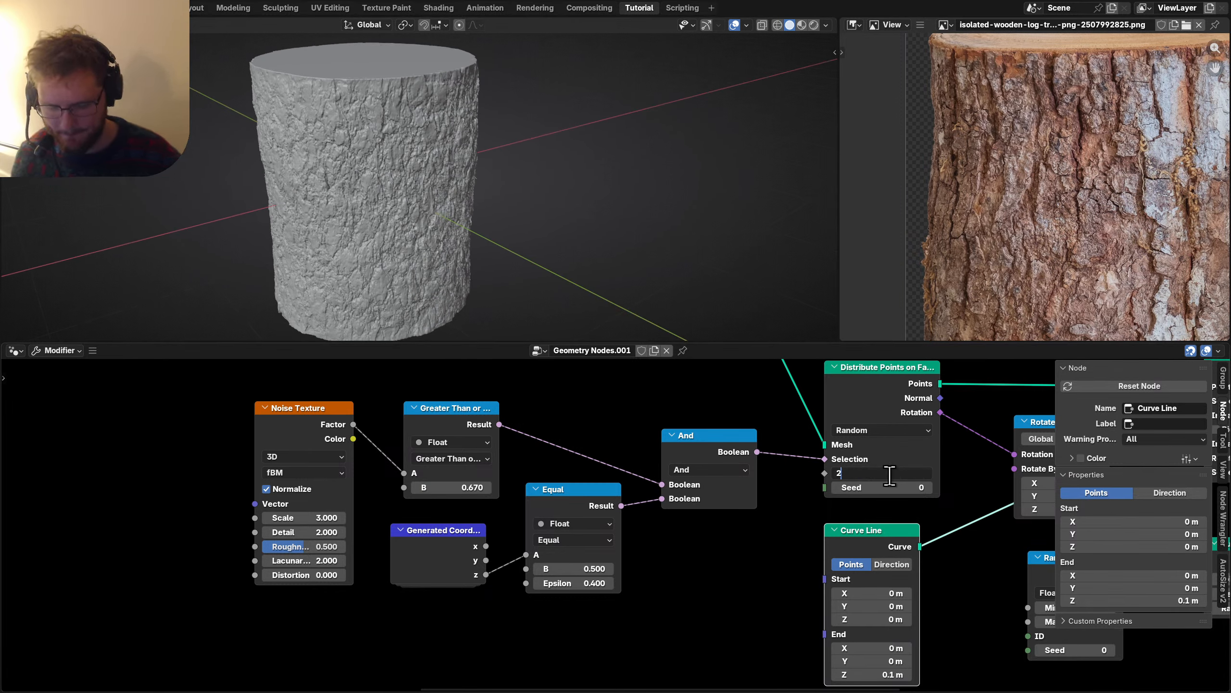
scroll(558, 154, up, 8)
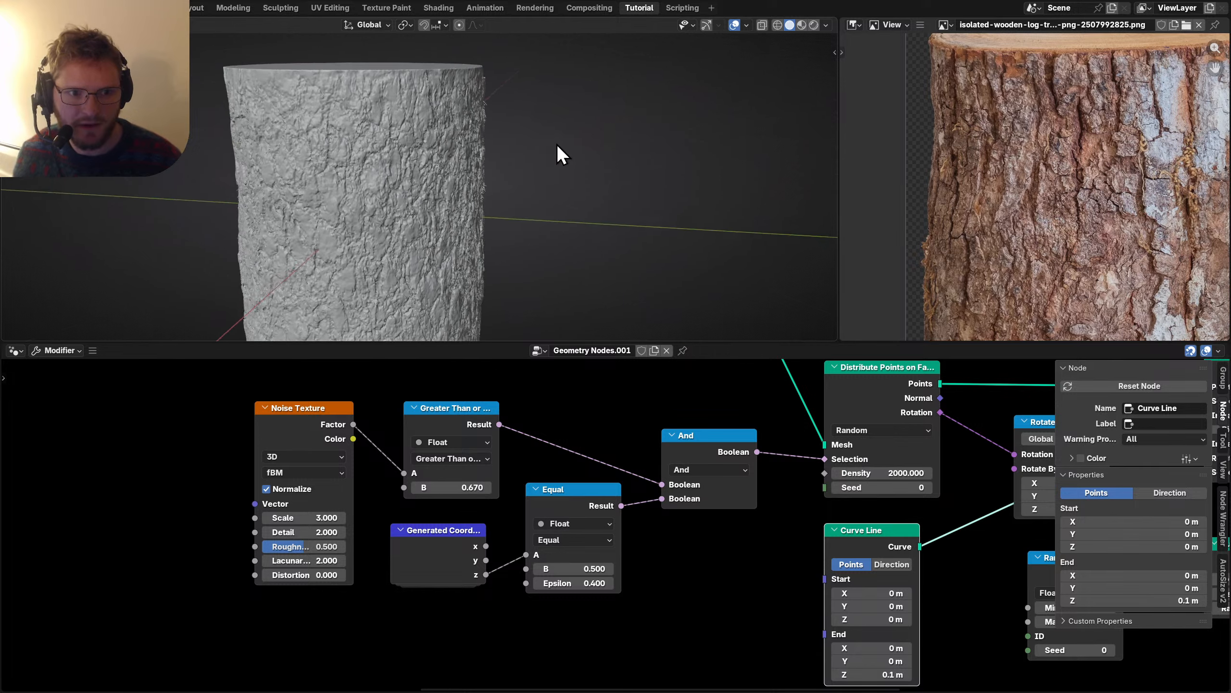
mouse_move(551, 185)
middle_down()
mouse_move(503, 187)
mouse_move(532, 185)
middle_up()
scroll(776, 514, down, 3)
middle_drag(827, 529, 579, 496)
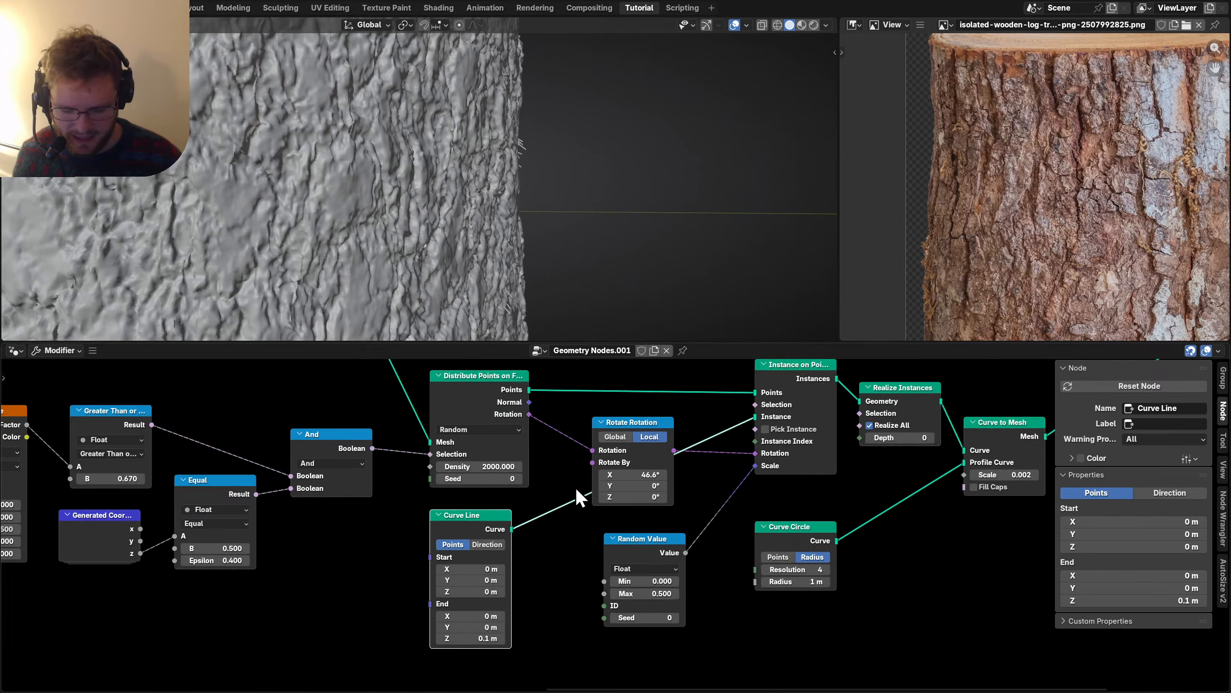
key(n)
scroll(489, 189, down, 8)
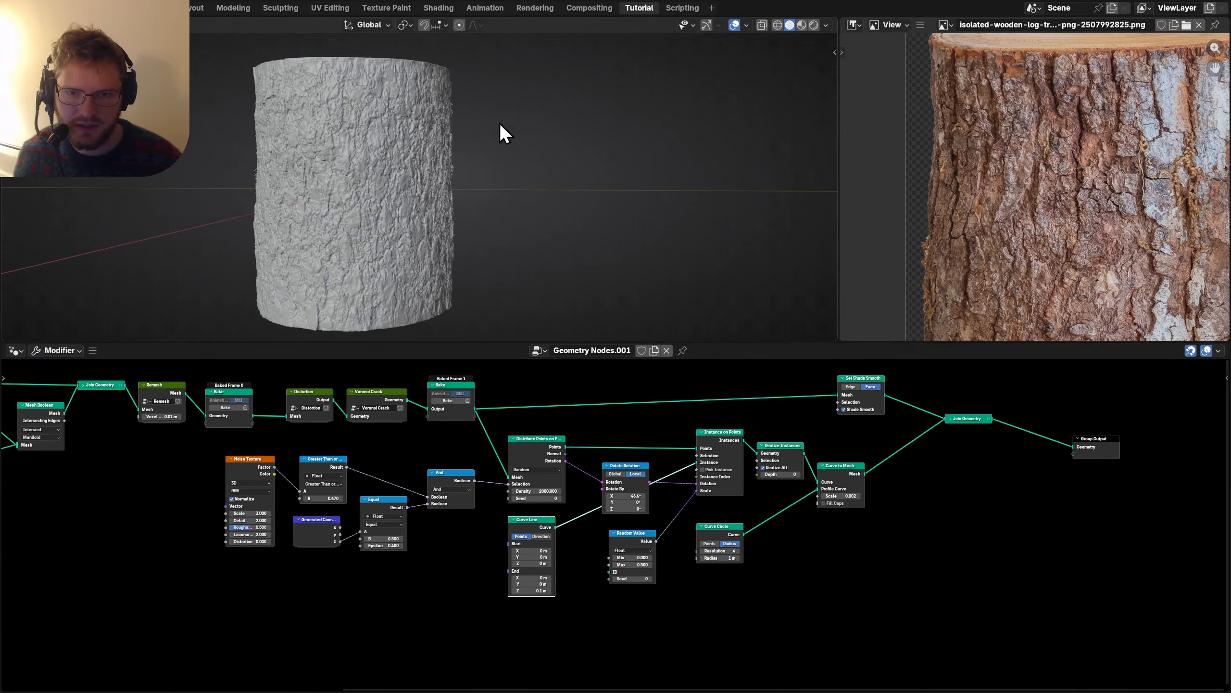
middle_drag(500, 129, 503, 171)
scroll(520, 141, down, 3)
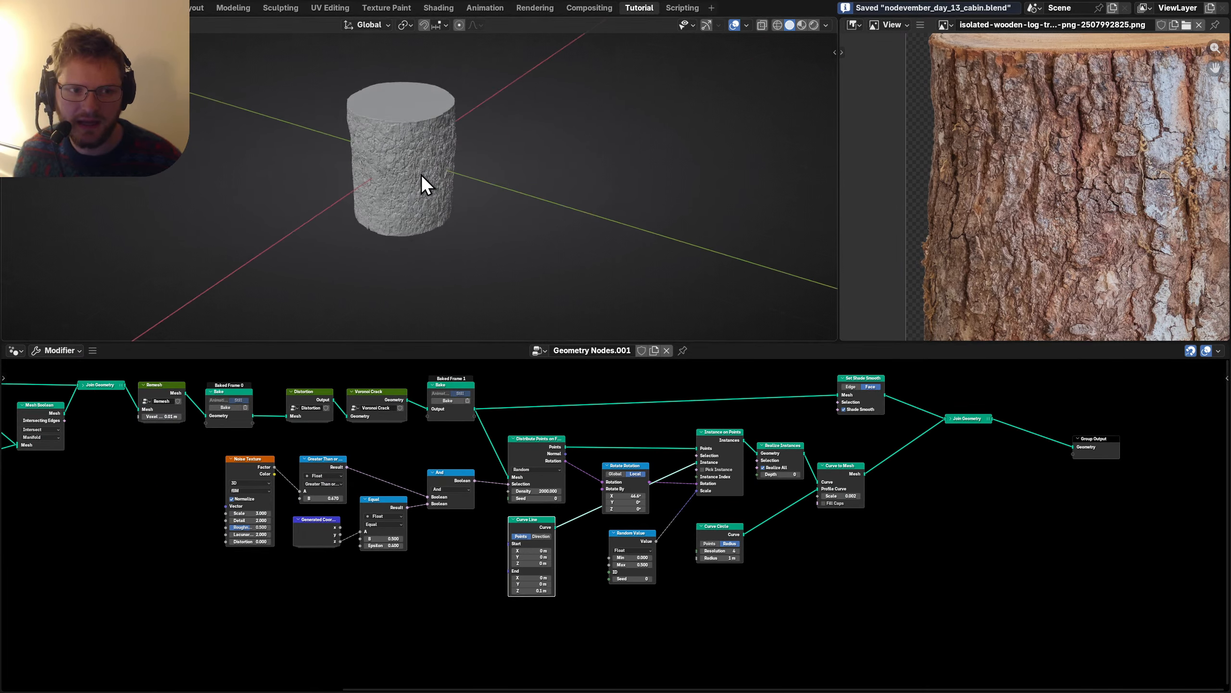
middle_drag(420, 177, 451, 146)
ctrl+middle_drag(816, 456, 473, 502)
click(717, 529)
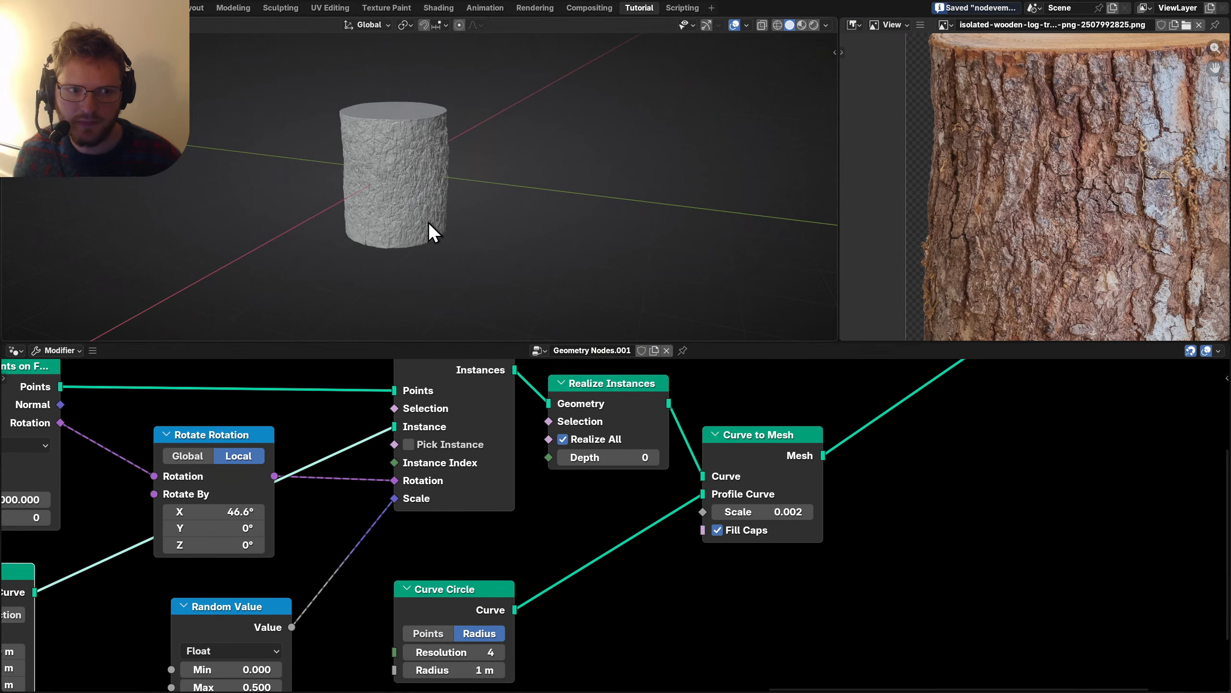
scroll(1076, 168, down, 4)
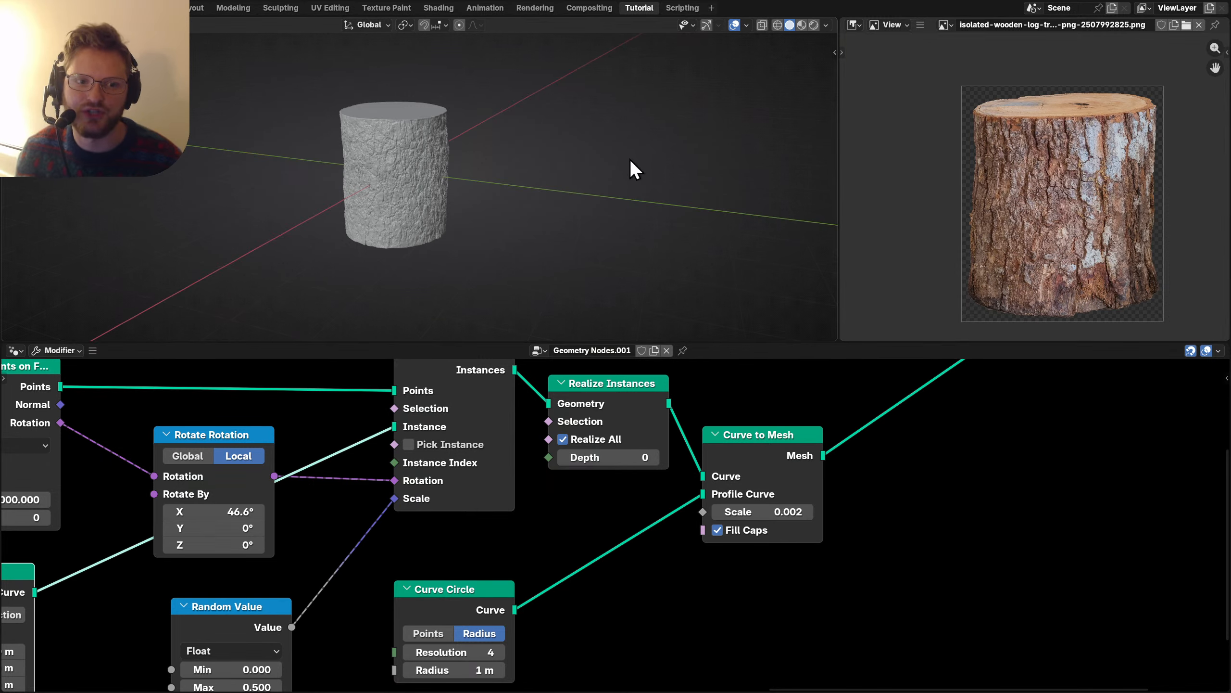
scroll(629, 159, up, 3)
Turn the right panel into Properties, set the render engine to Cycles, and preview the rendered log.
click(854, 24)
click(849, 28)
click(852, 24)
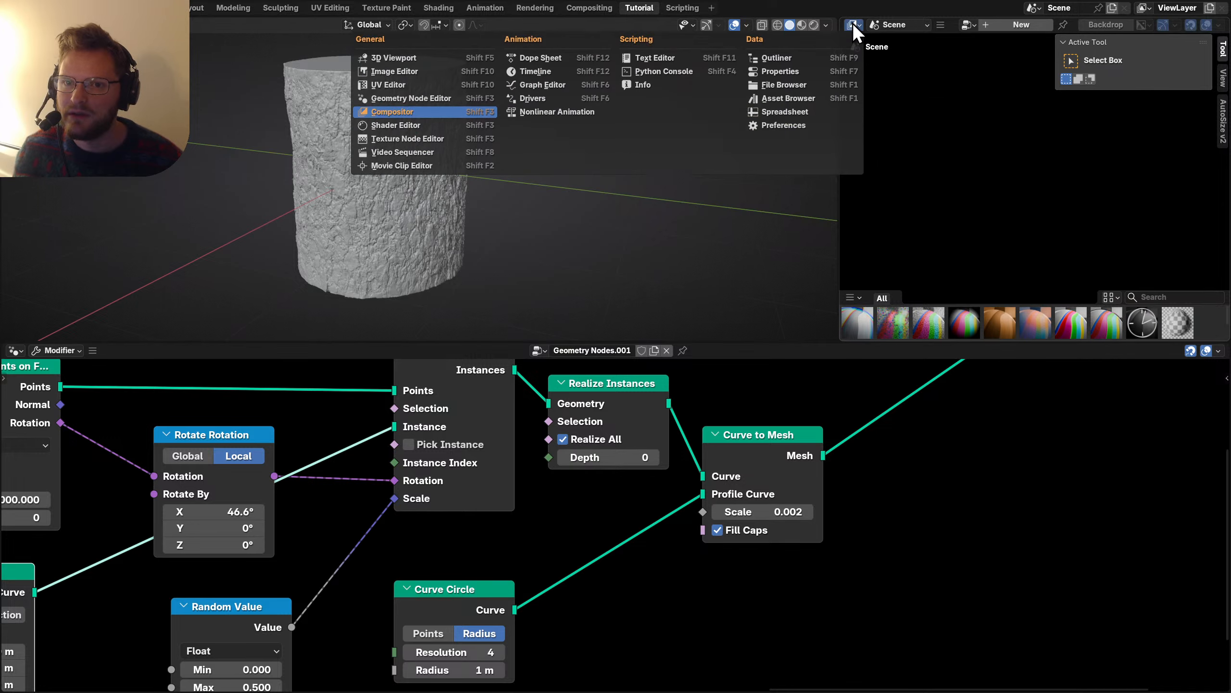
click(780, 73)
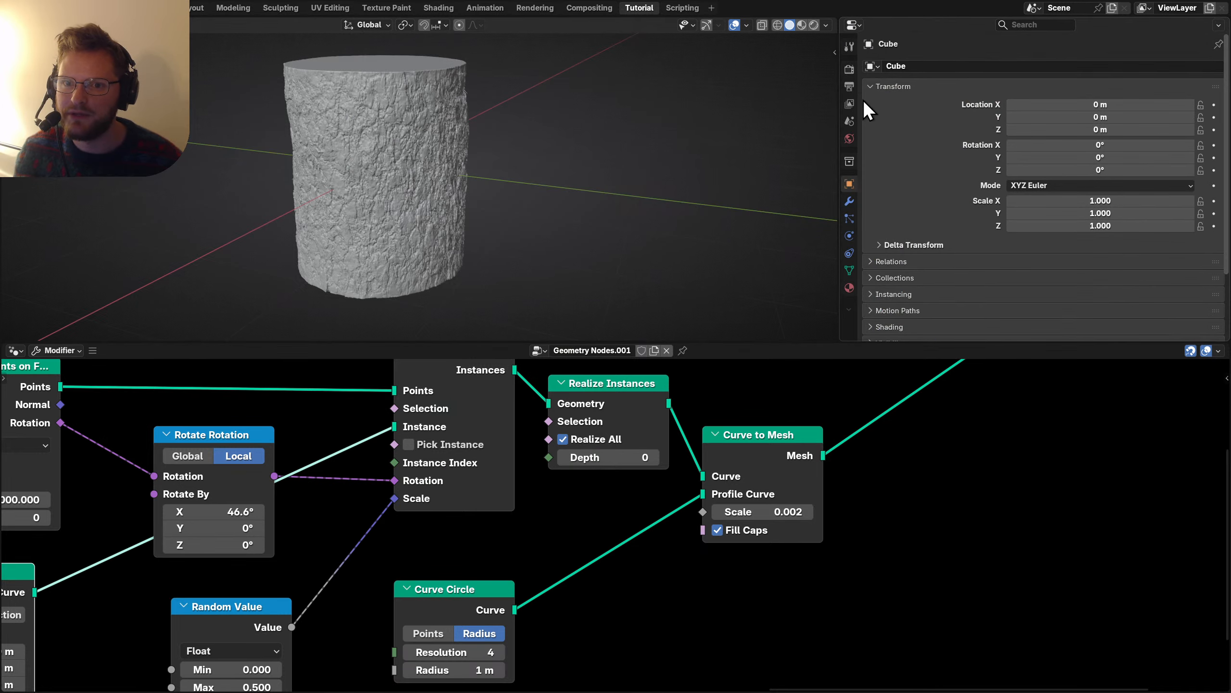
click(849, 69)
click(1060, 66)
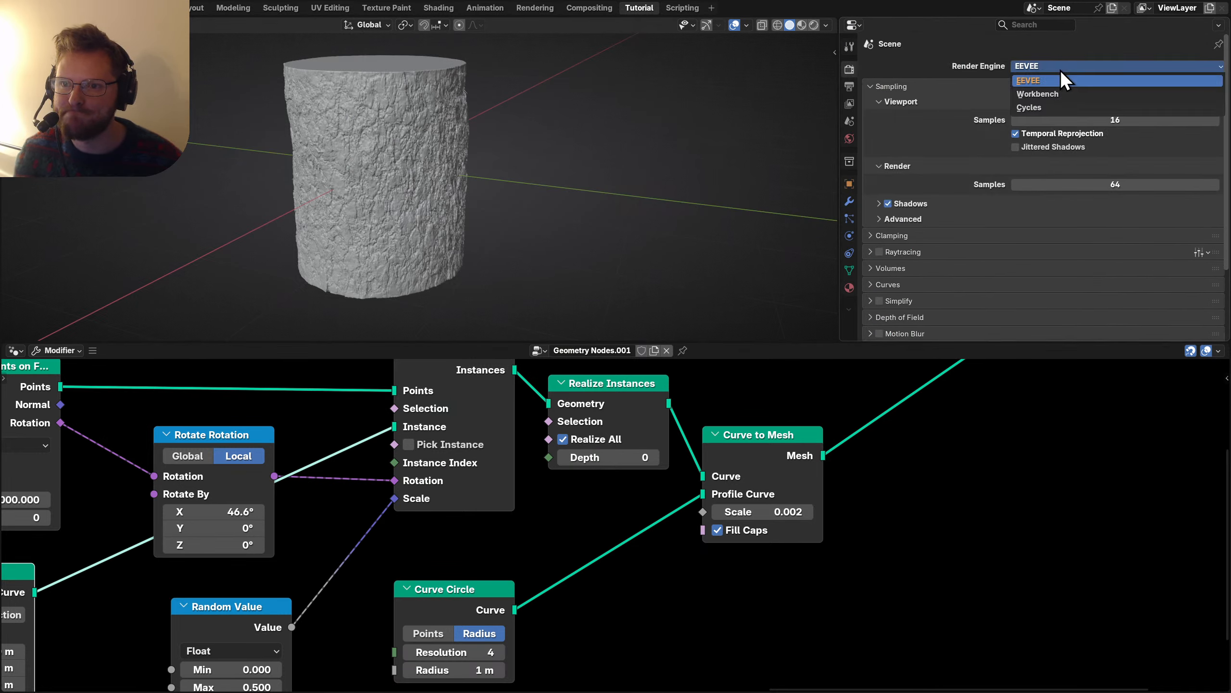
click(1032, 89)
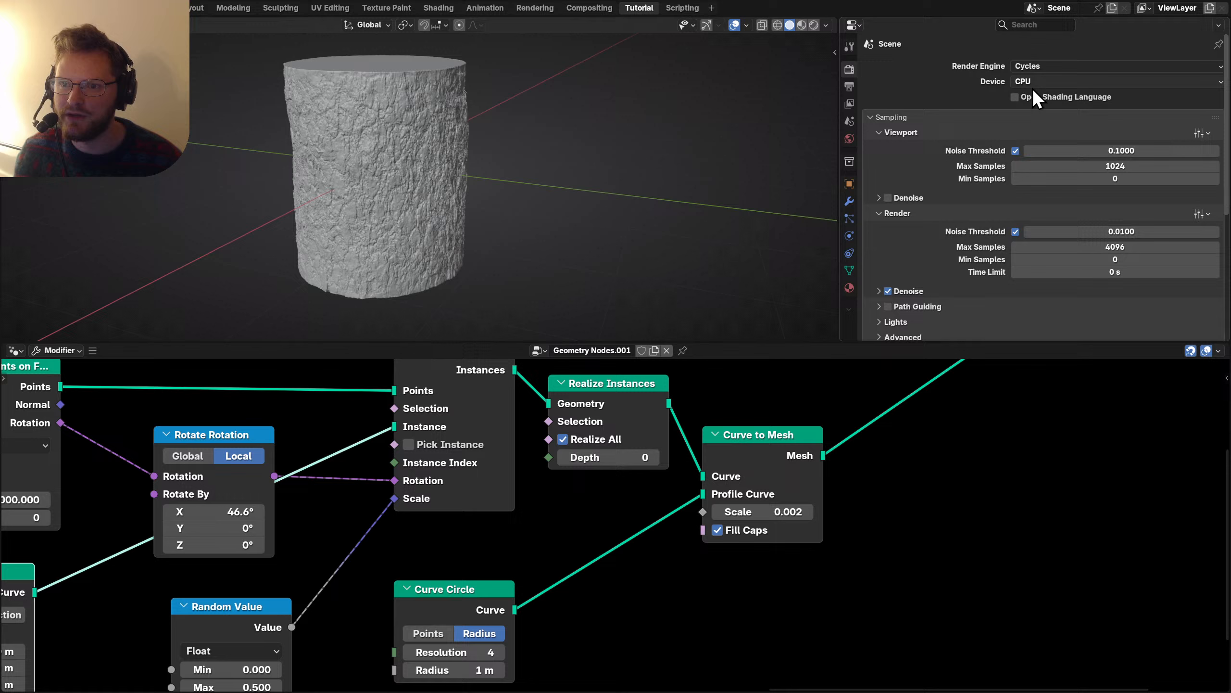
click(819, 25)
Add a camera, lock it to the view, and frame the log through it.
key(shift+a)
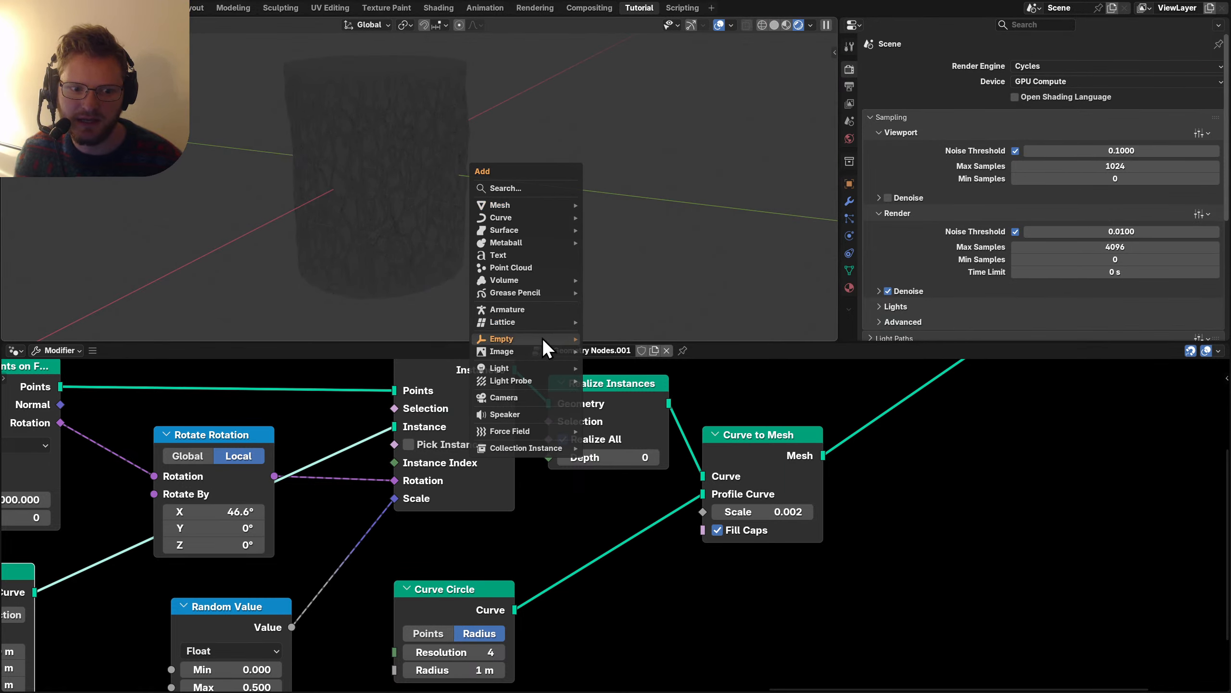
click(522, 402)
key(KP_0)
key(n)
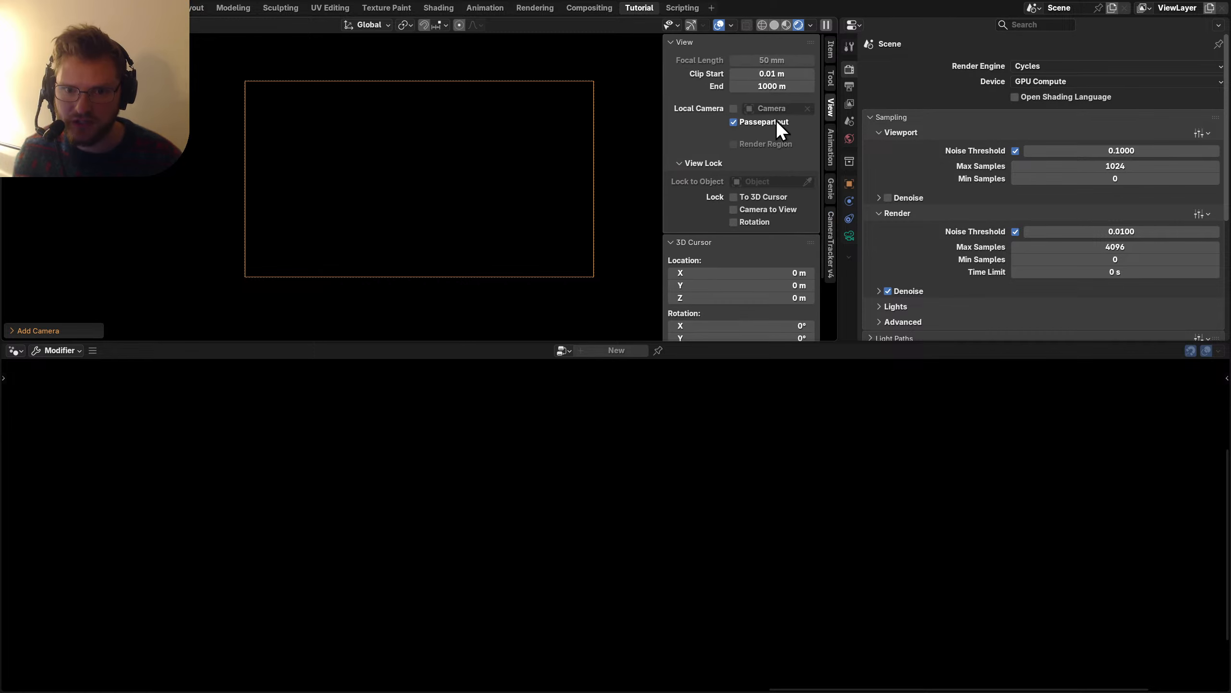
click(773, 209)
key(n)
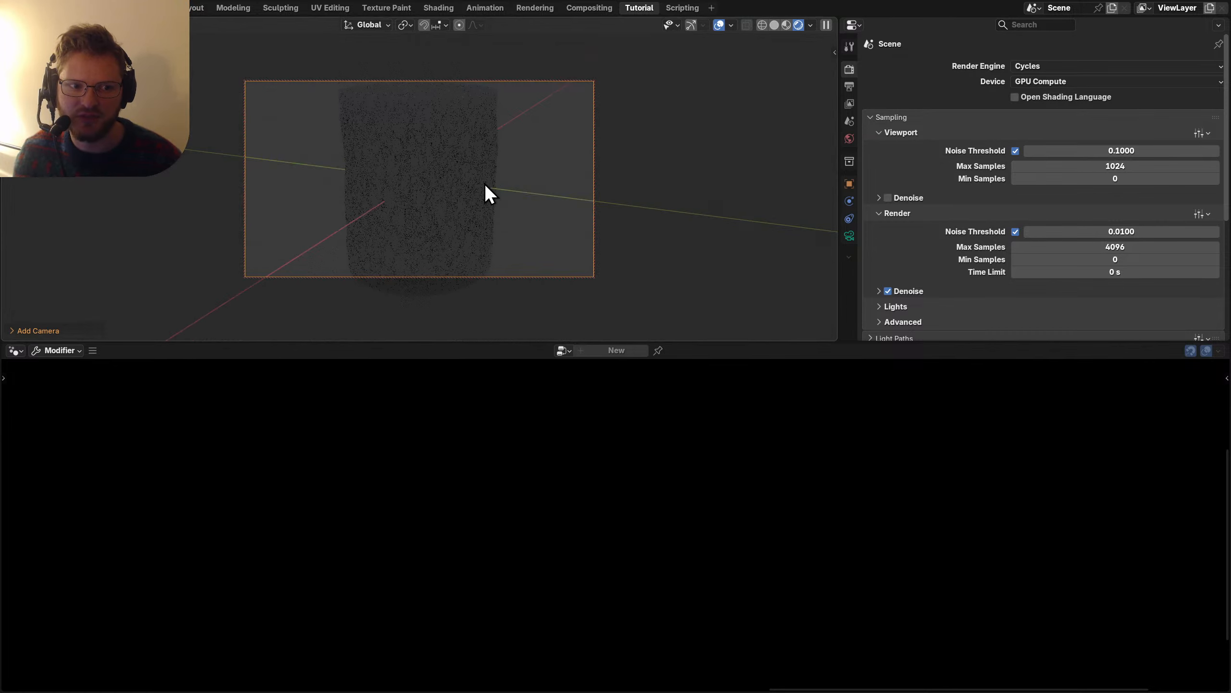
middle_drag(485, 183, 471, 203)
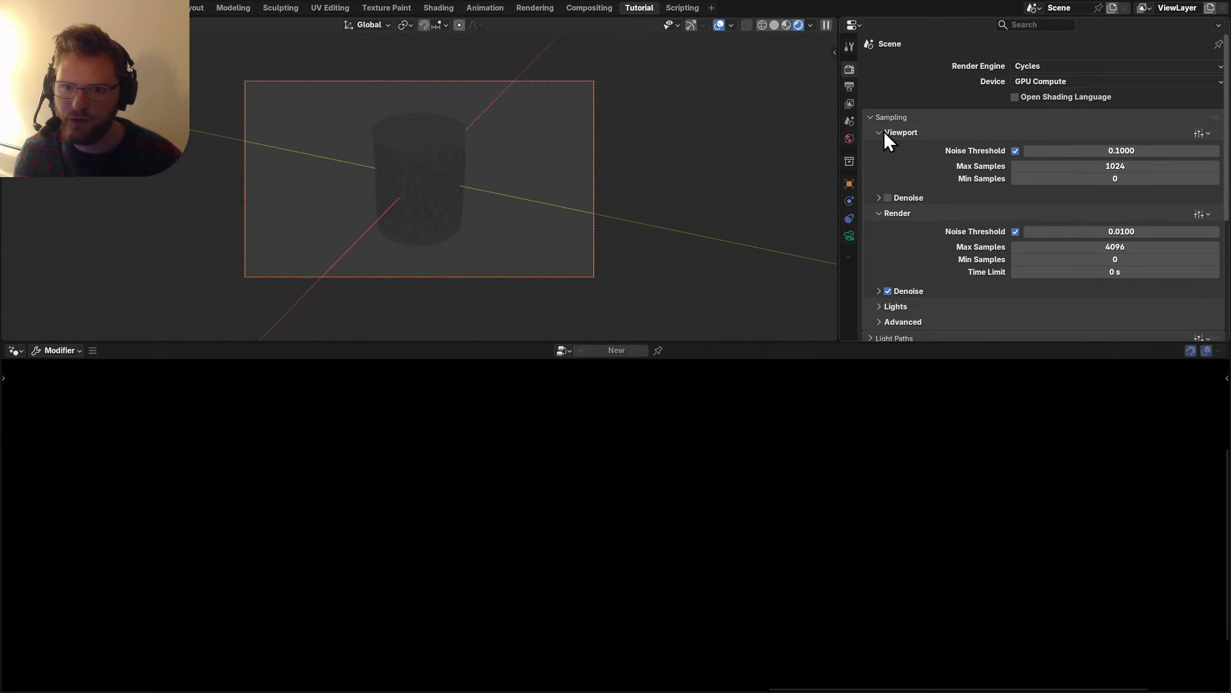
Set the output resolution height to 1440 px.
click(849, 88)
click(1123, 95)
text(144)
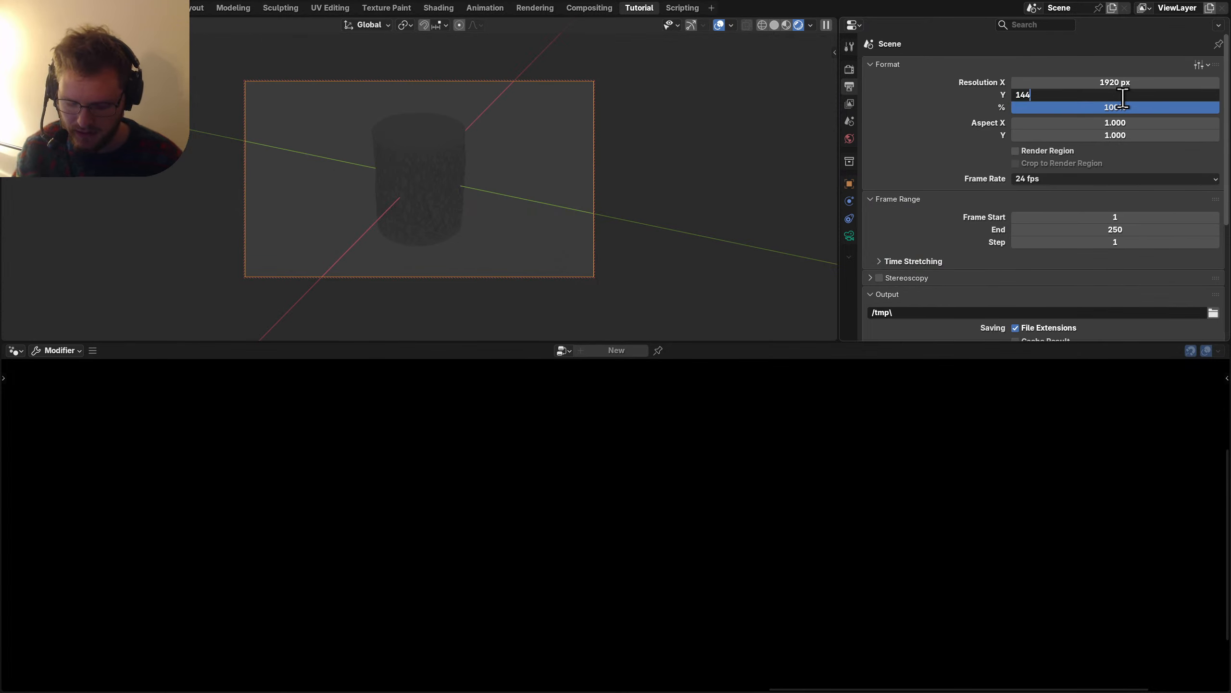
text(0)
key(Return)
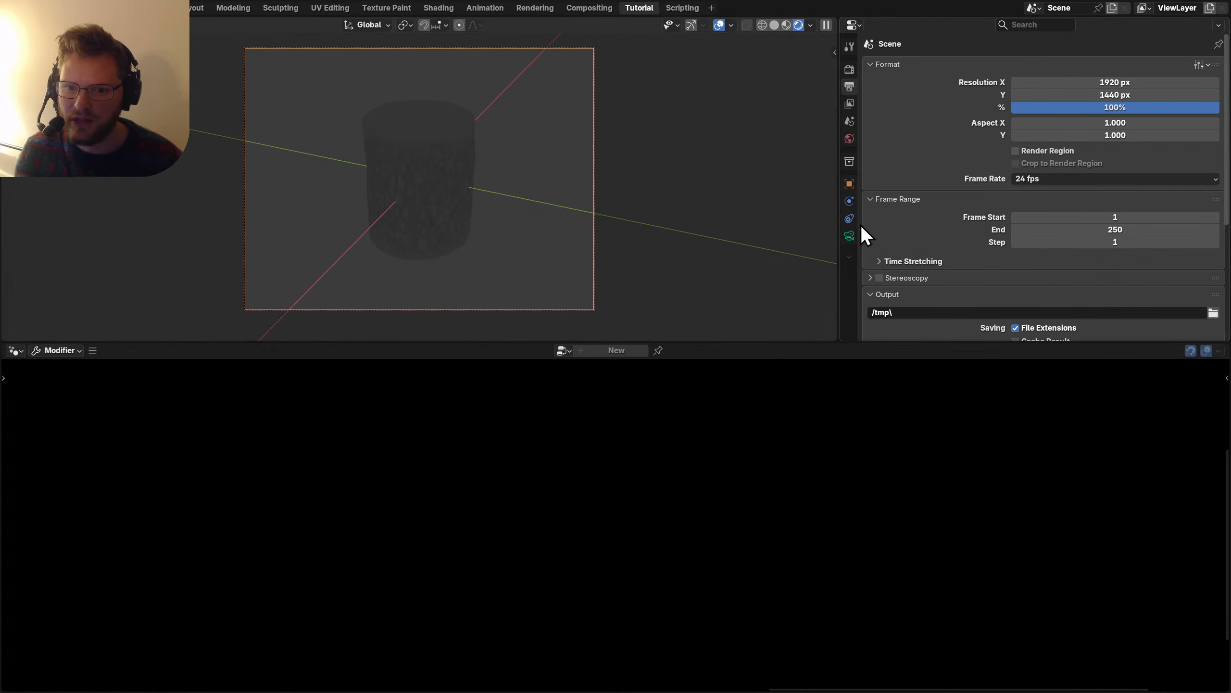
Make the camera orthographic at scale 5.370, recentre it on the log, and save.
click(850, 236)
click(1063, 107)
click(1052, 128)
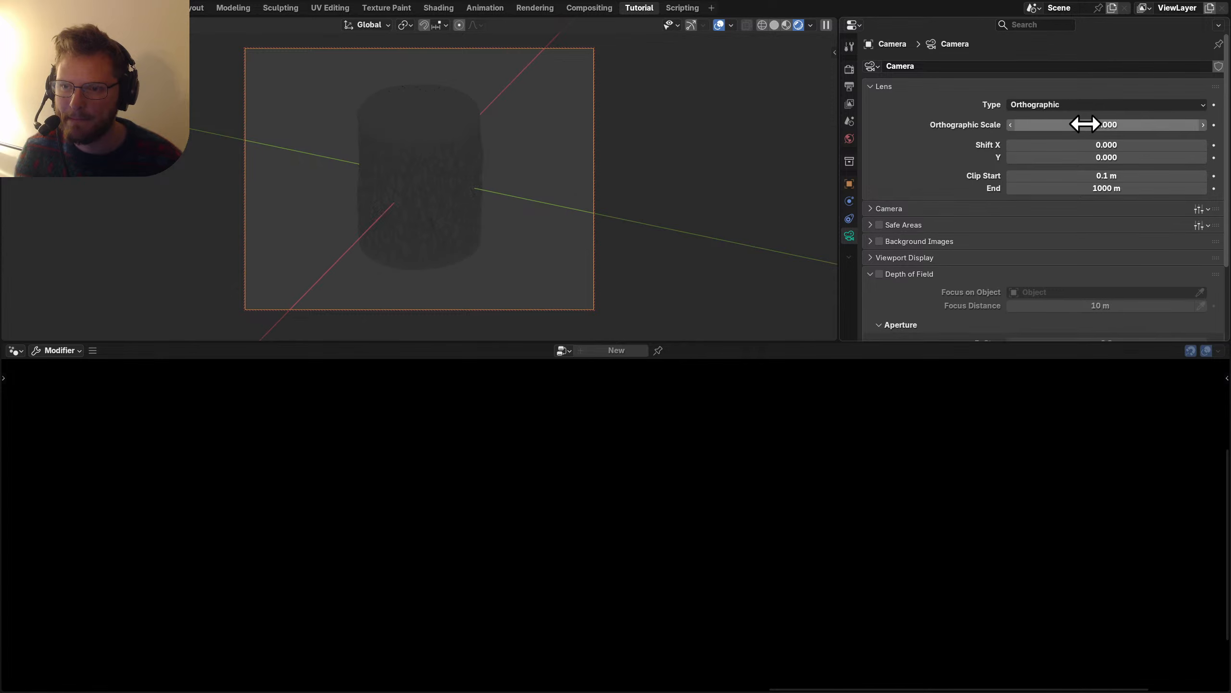
mouse_move(1084, 124)
mouse_down()
mouse_move(1099, 124)
mouse_move(1066, 125)
mouse_up()
key(g)
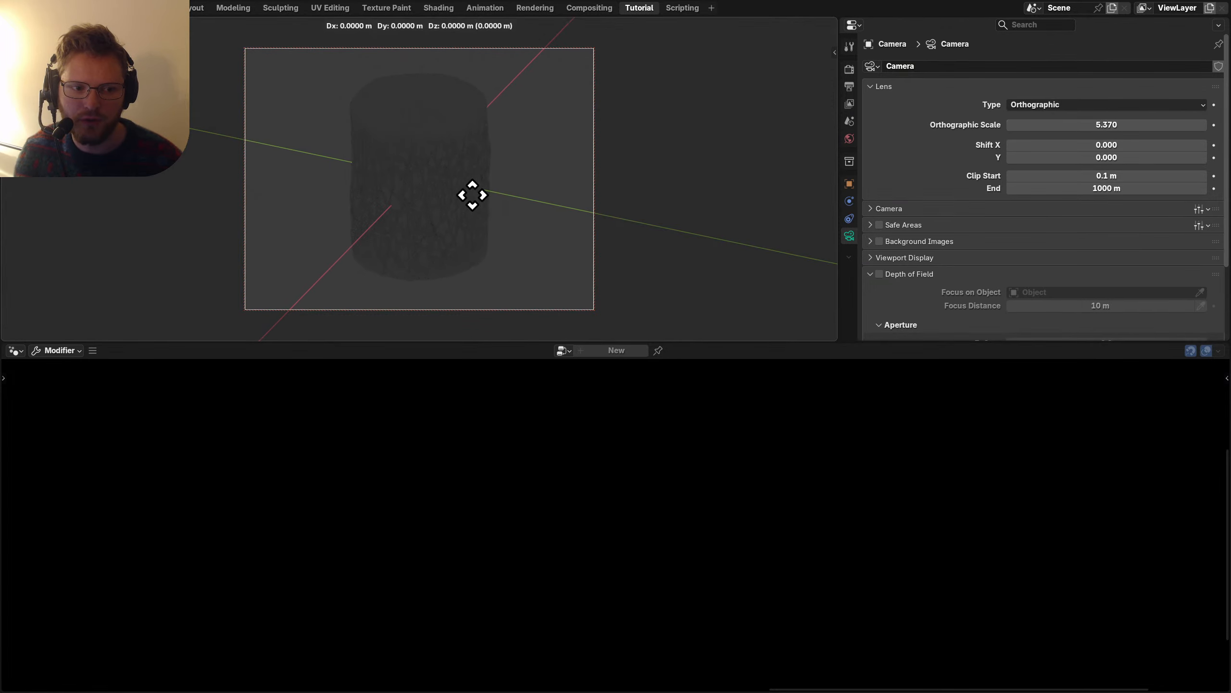
click(507, 137)
key(n)
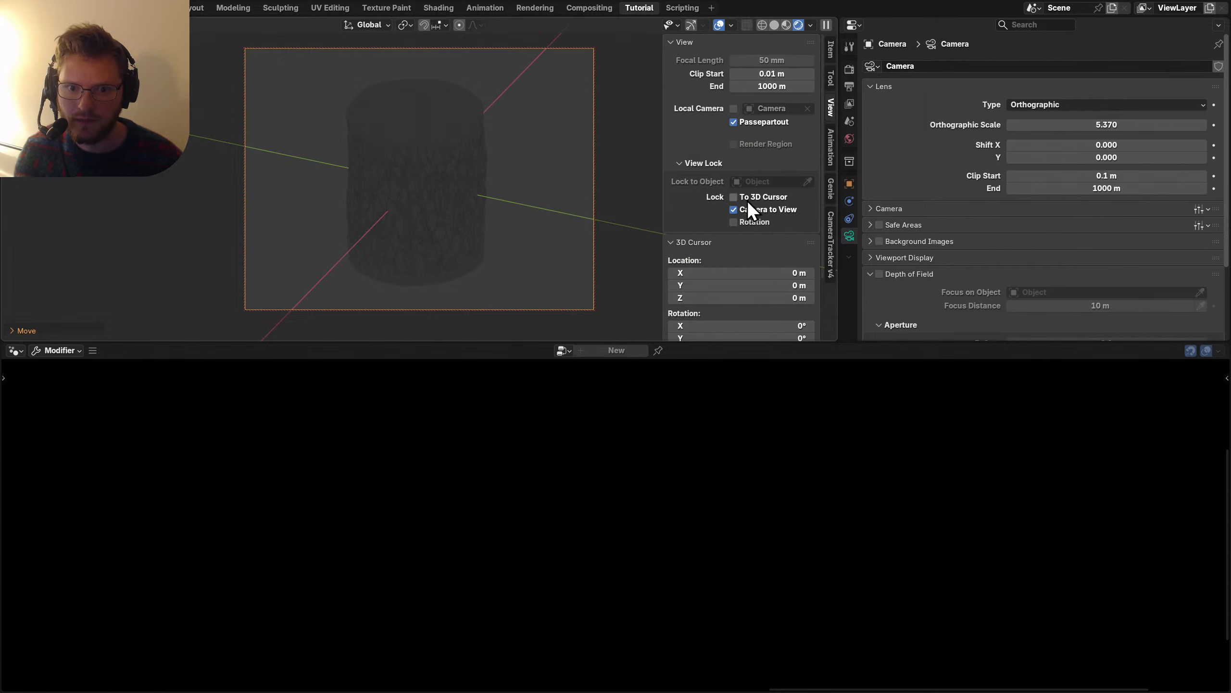
key(n)
key(ctrl+s)
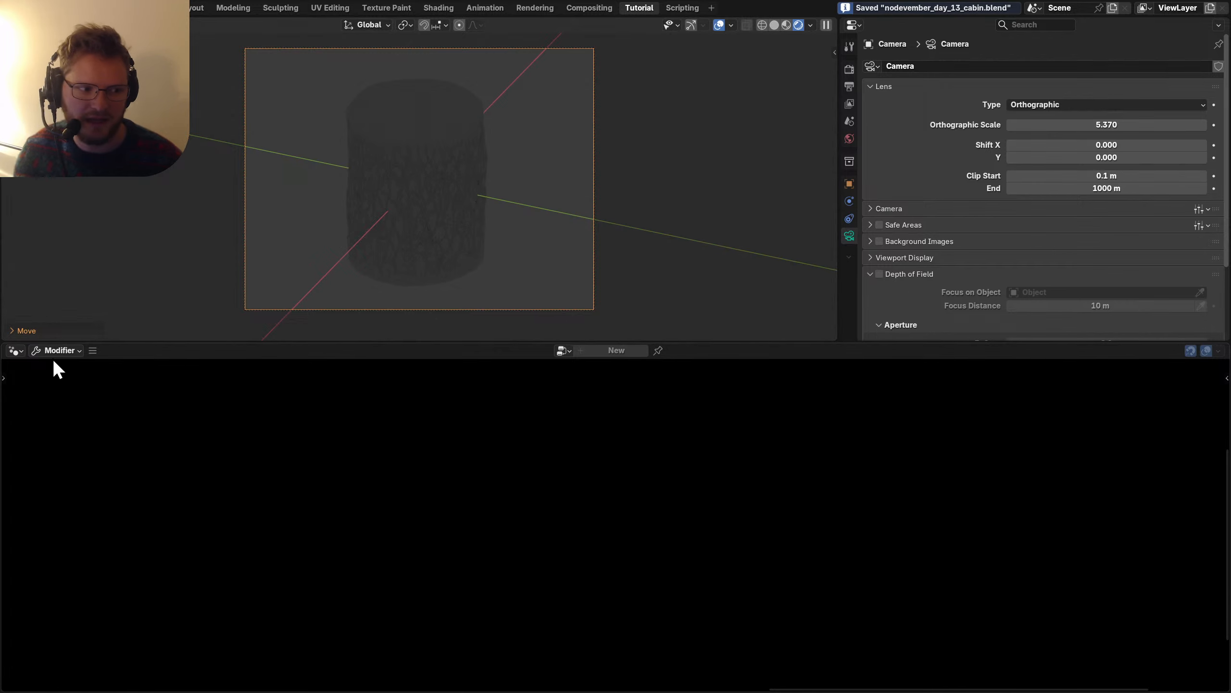
ctrl+scroll(15, 352, up, 3)
Add a Sky Texture node to the world and connect it to the Background Color.
click(57, 394)
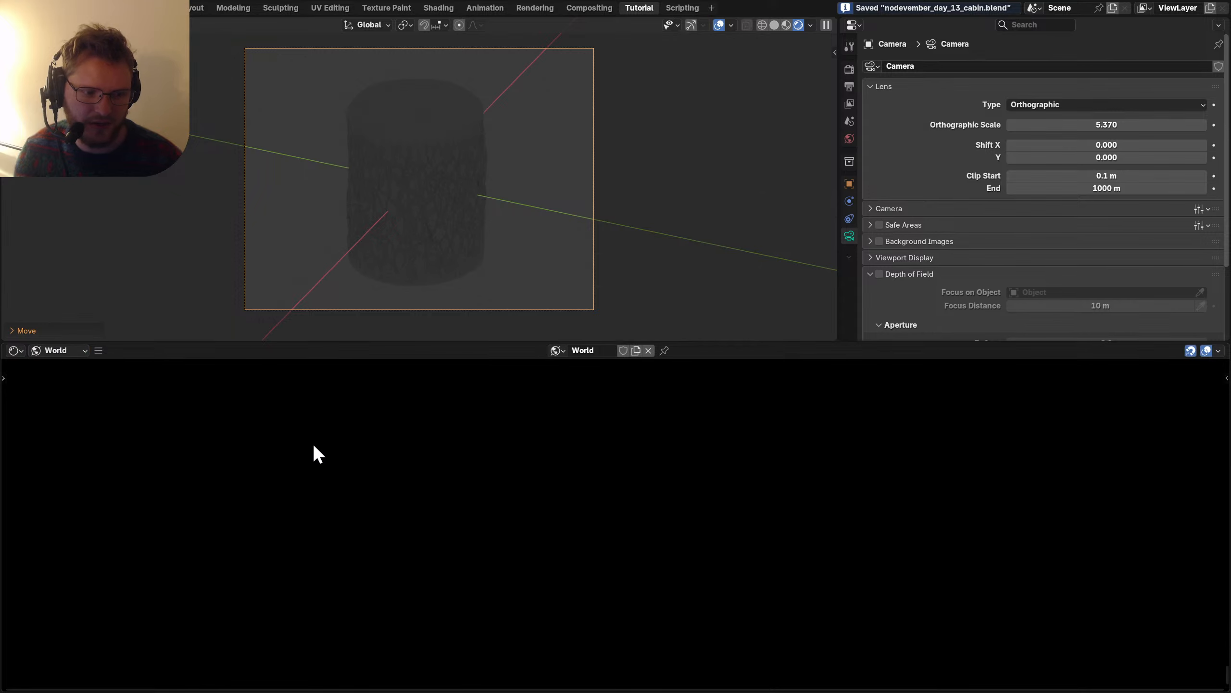
middle_drag(578, 400, 522, 410)
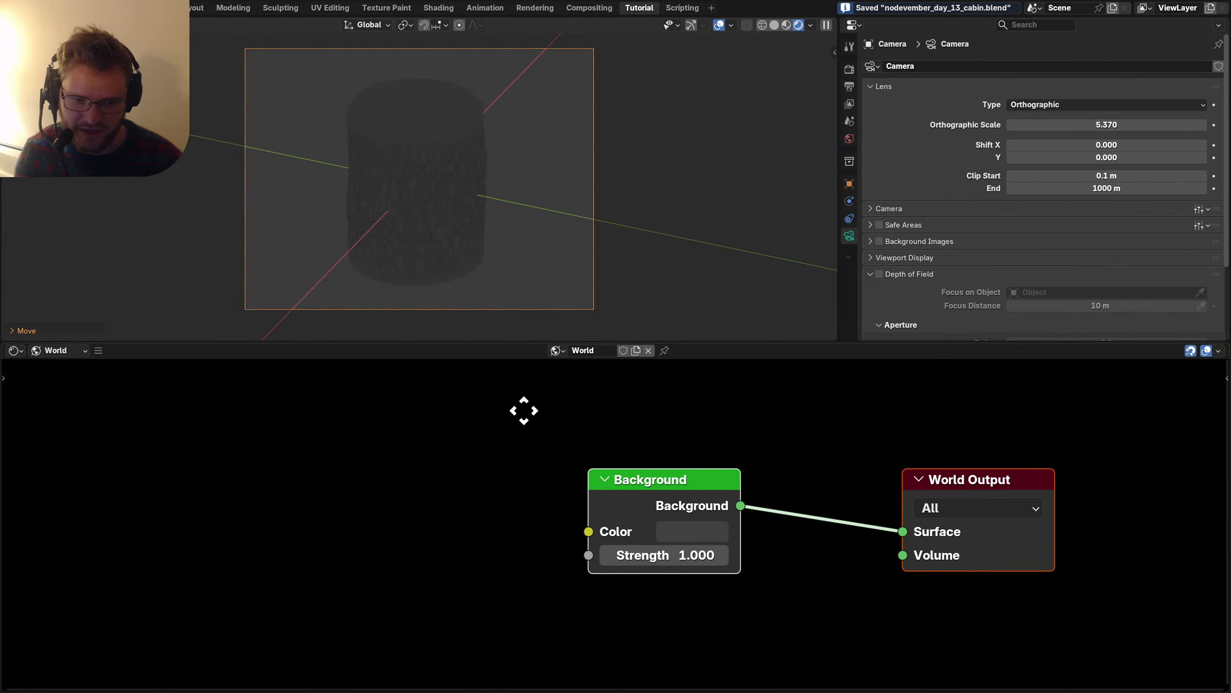
key(shift+a)
text(sky)
key(Return)
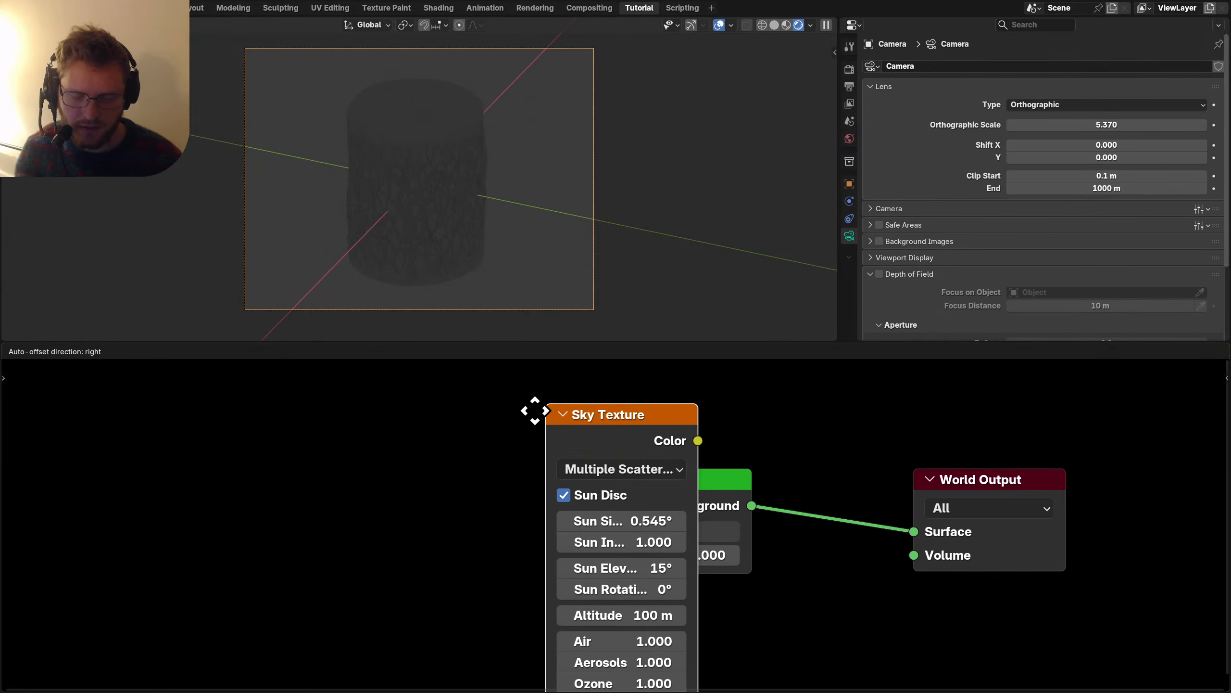
click(339, 411)
drag(503, 441, 598, 531)
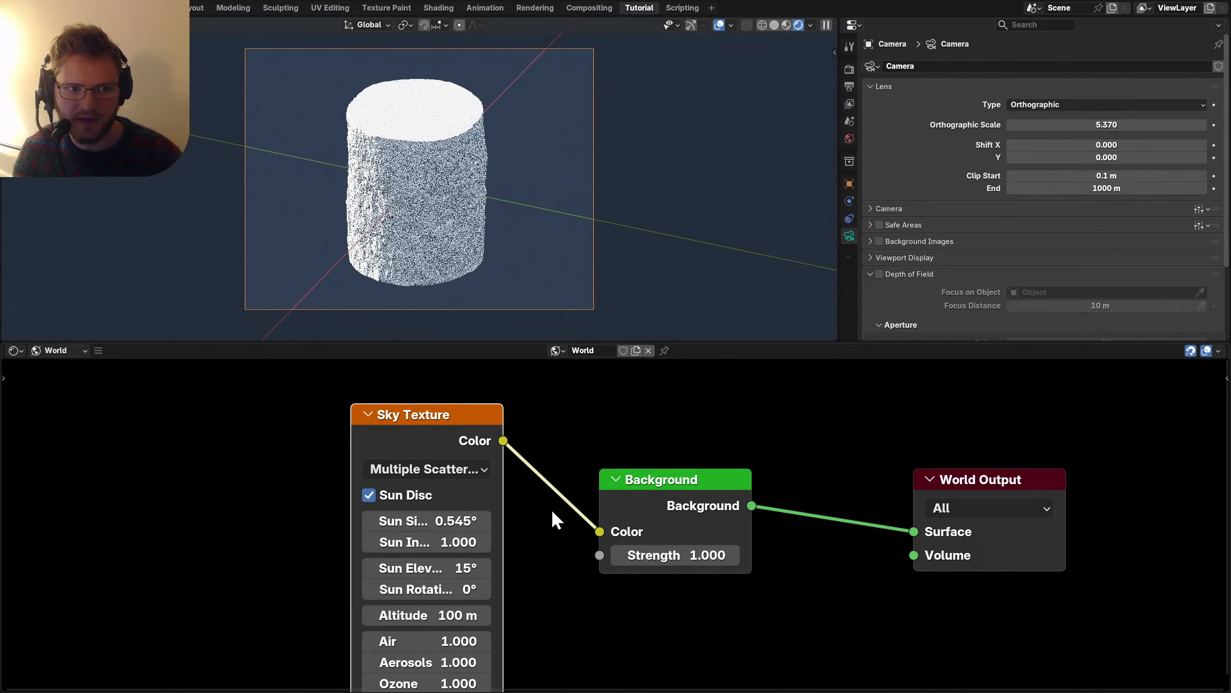
Set the sky's Sun Elevation to 5° and Sun Rotation to about -15.5°.
click(719, 25)
middle_drag(423, 576, 457, 490)
double_click(457, 487)
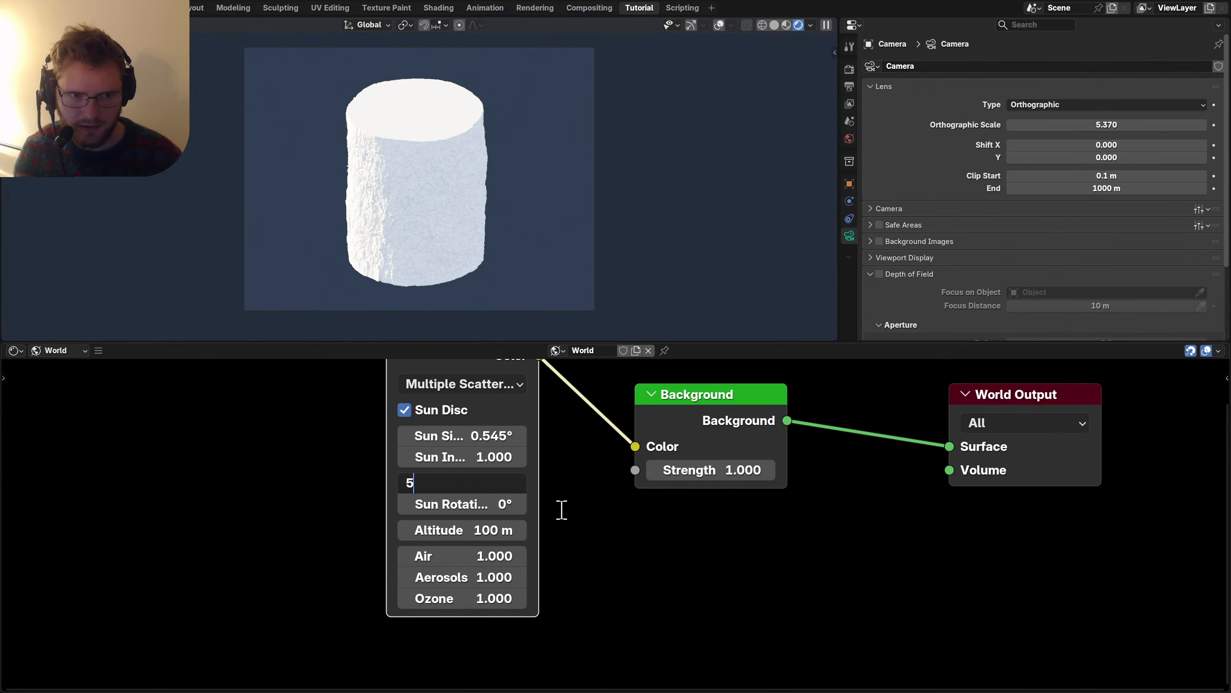
key(Return)
mouse_move(457, 508)
mouse_down()
mouse_move(530, 504)
mouse_move(426, 504)
mouse_move(440, 505)
mouse_up()
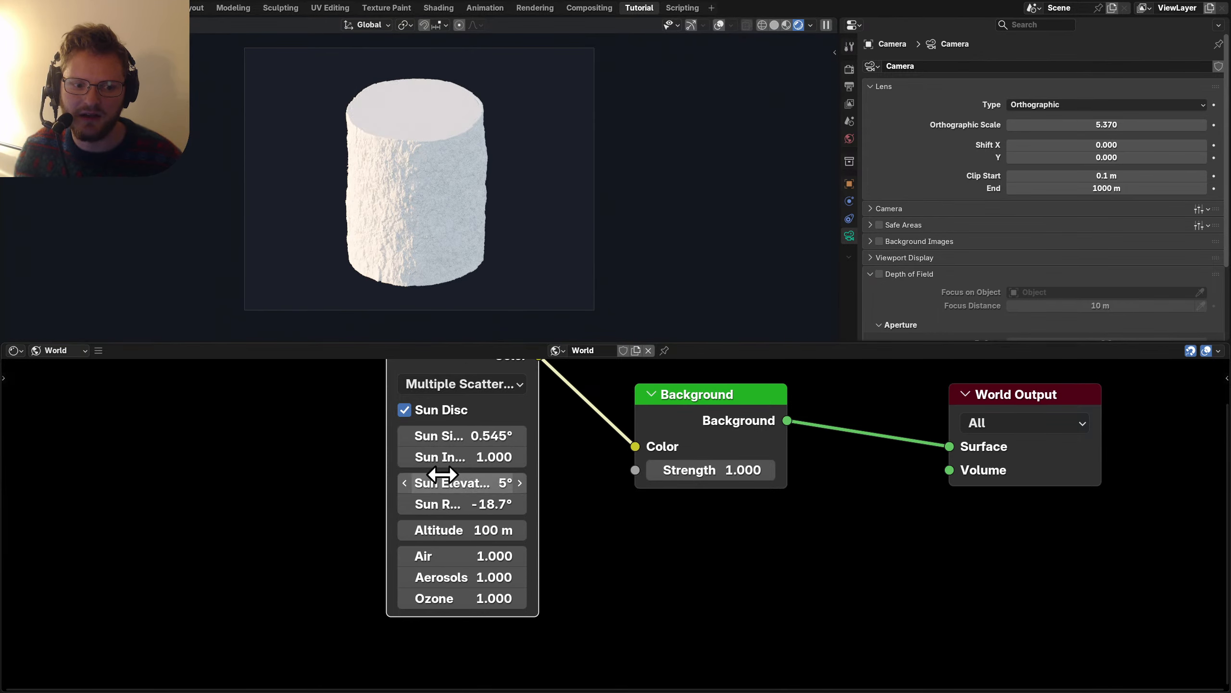
mouse_move(484, 504)
mouse_down()
mouse_move(469, 505)
mouse_move(487, 504)
mouse_up()
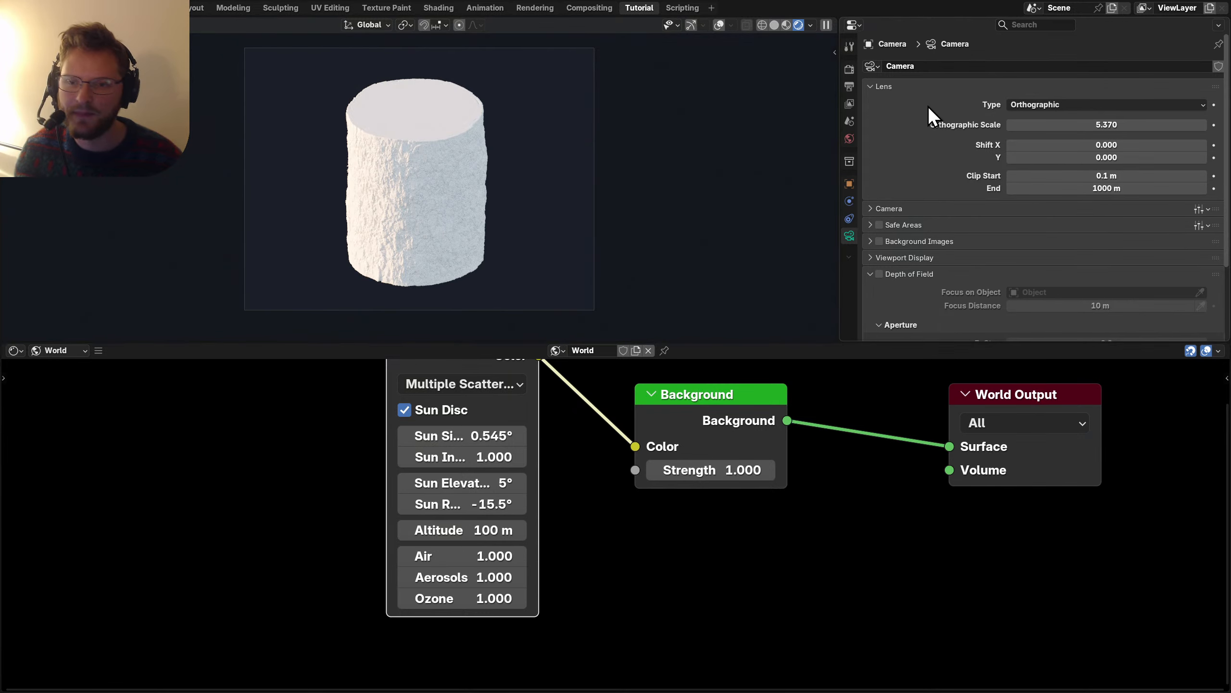
Enable Film > Transparent in the render settings and reselect the log.
click(849, 65)
scroll(927, 233, down, 10)
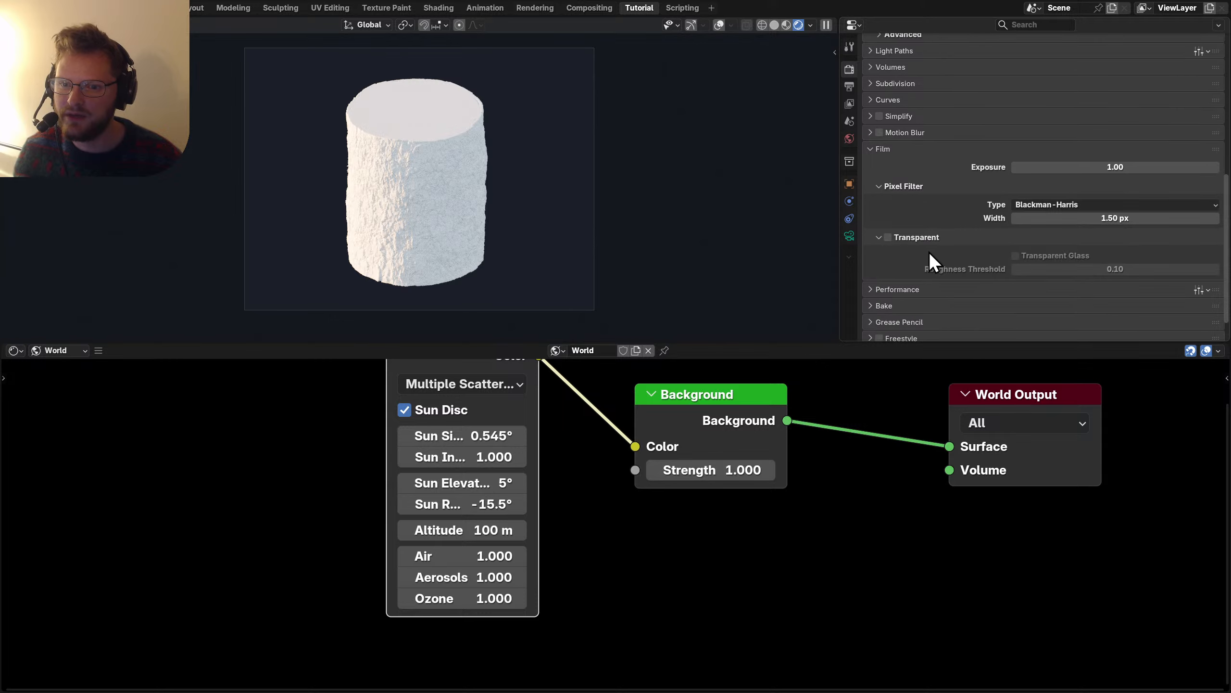
click(887, 236)
click(379, 152)
Insert a Set Material node before Group Output and assign the existing material 'Material'.
click(14, 350)
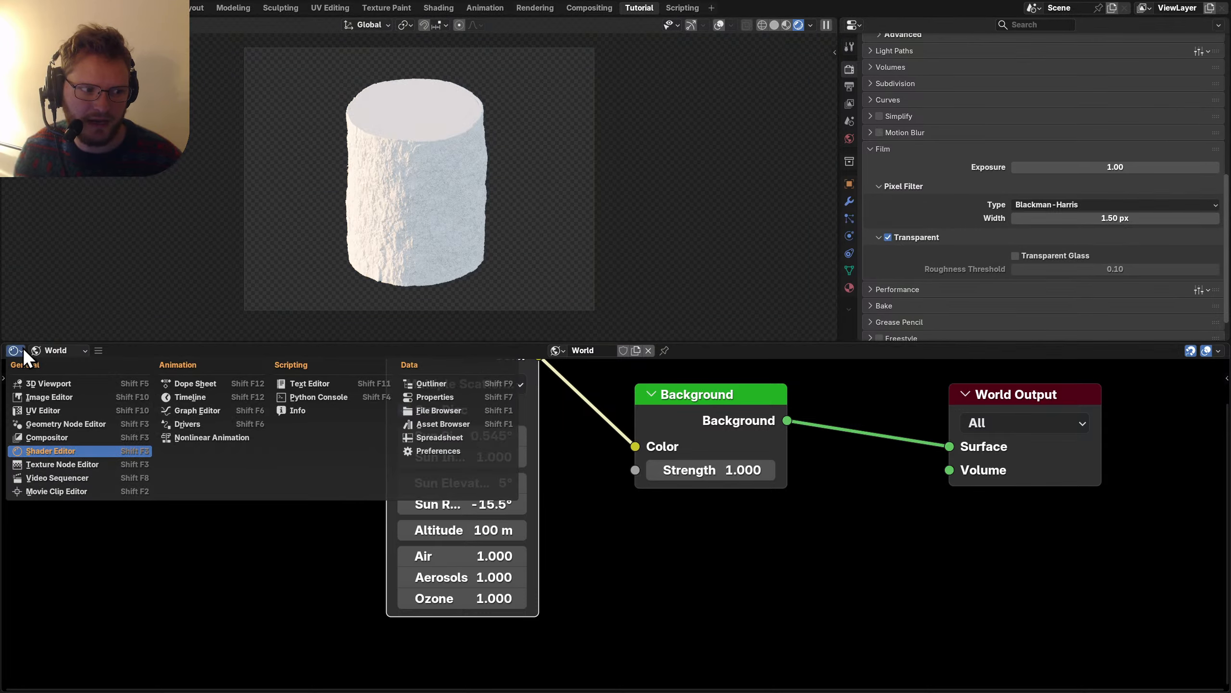
click(48, 435)
scroll(760, 454, down, 5)
scroll(648, 484, right, 5)
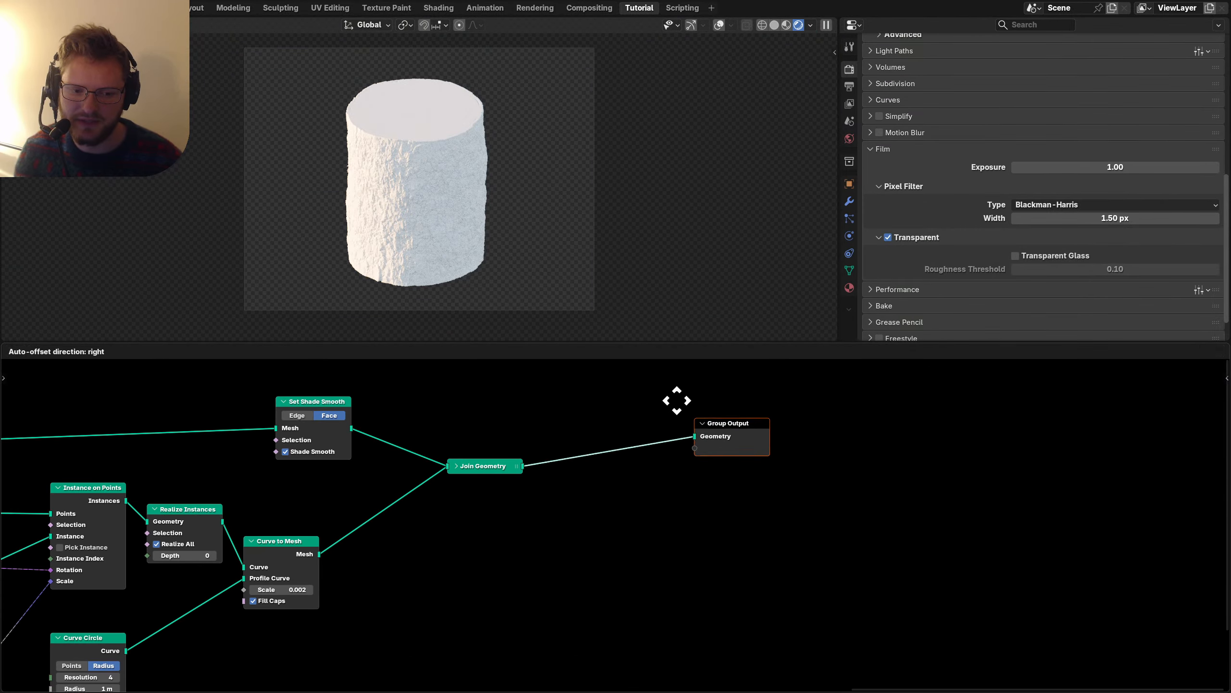
scroll(548, 487, up, 3)
key(shift+a)
text(set mat)
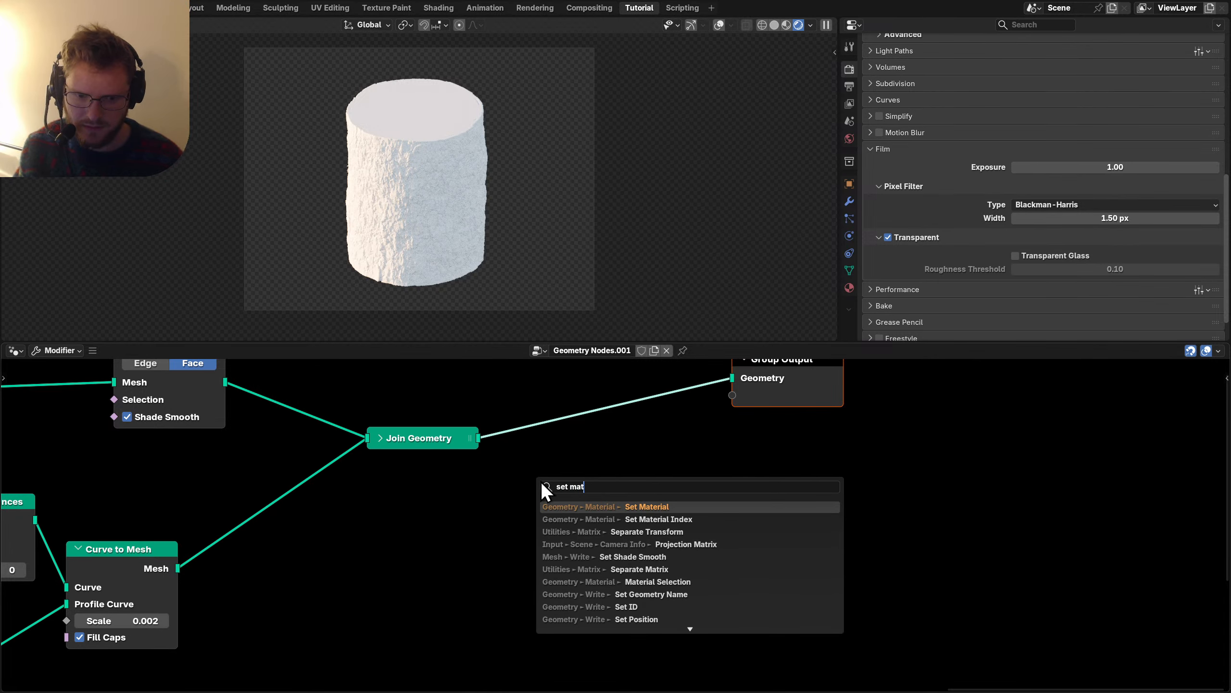
key(Return)
click(526, 401)
click(568, 460)
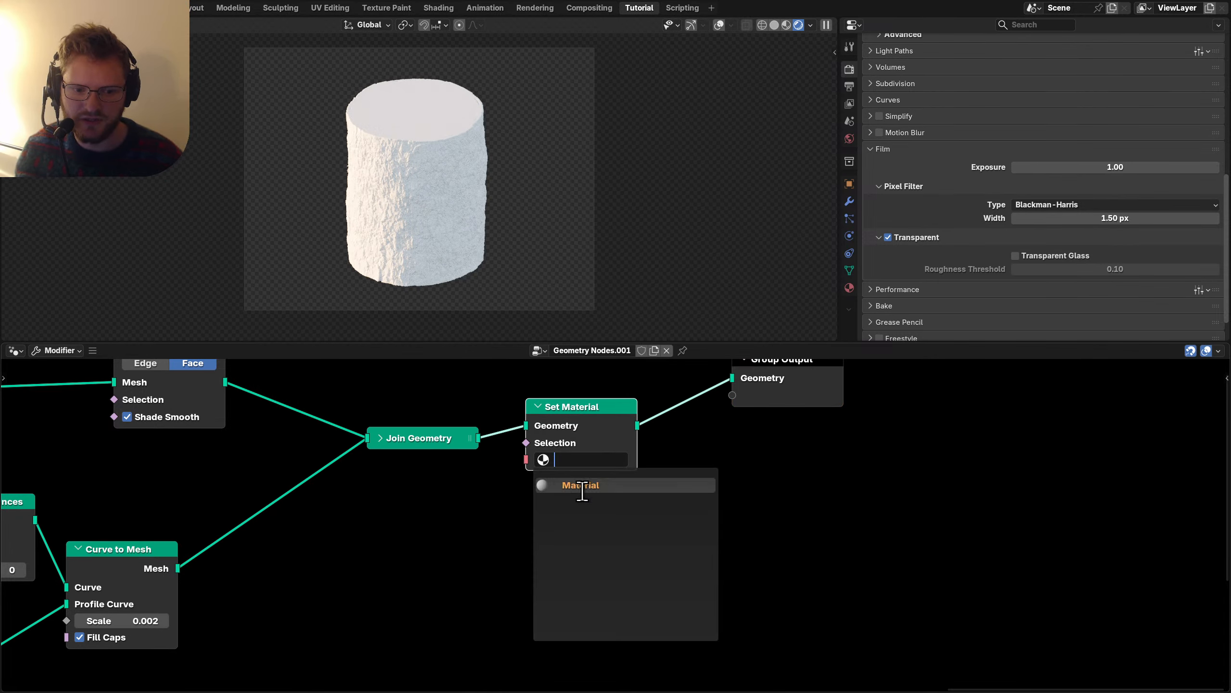
click(584, 494)
Show the log's object material in the Shader Editor and rename it to 'wood'.
click(14, 350)
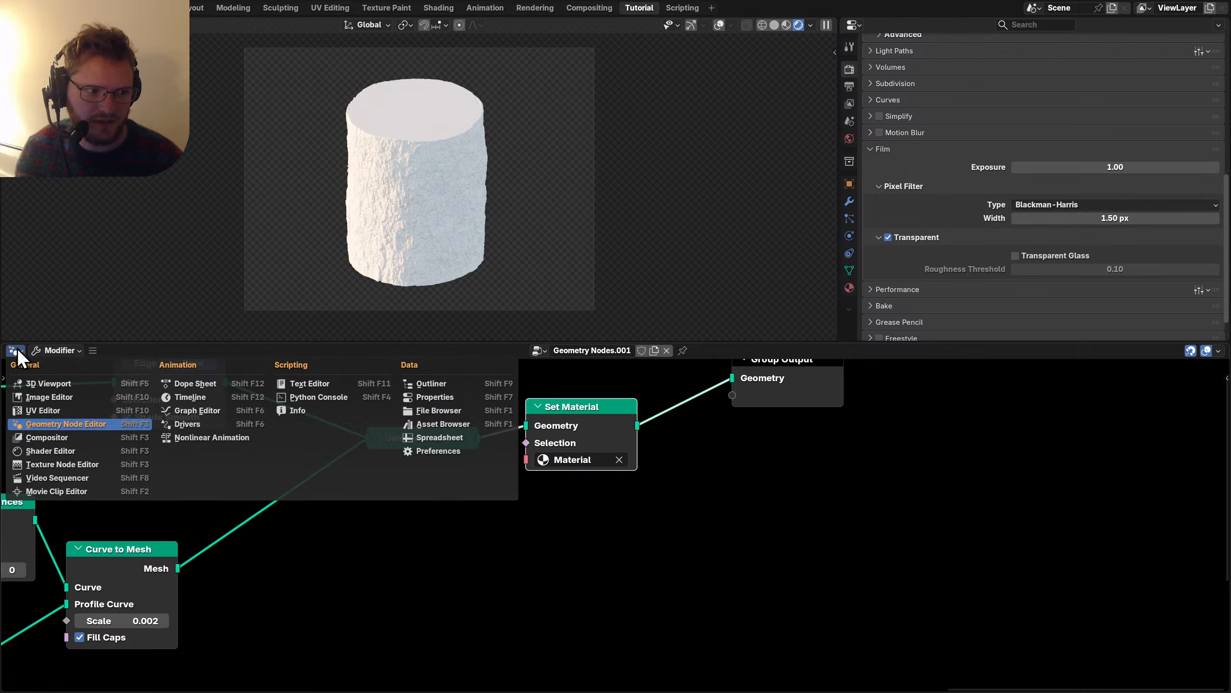
click(15, 350)
click(51, 450)
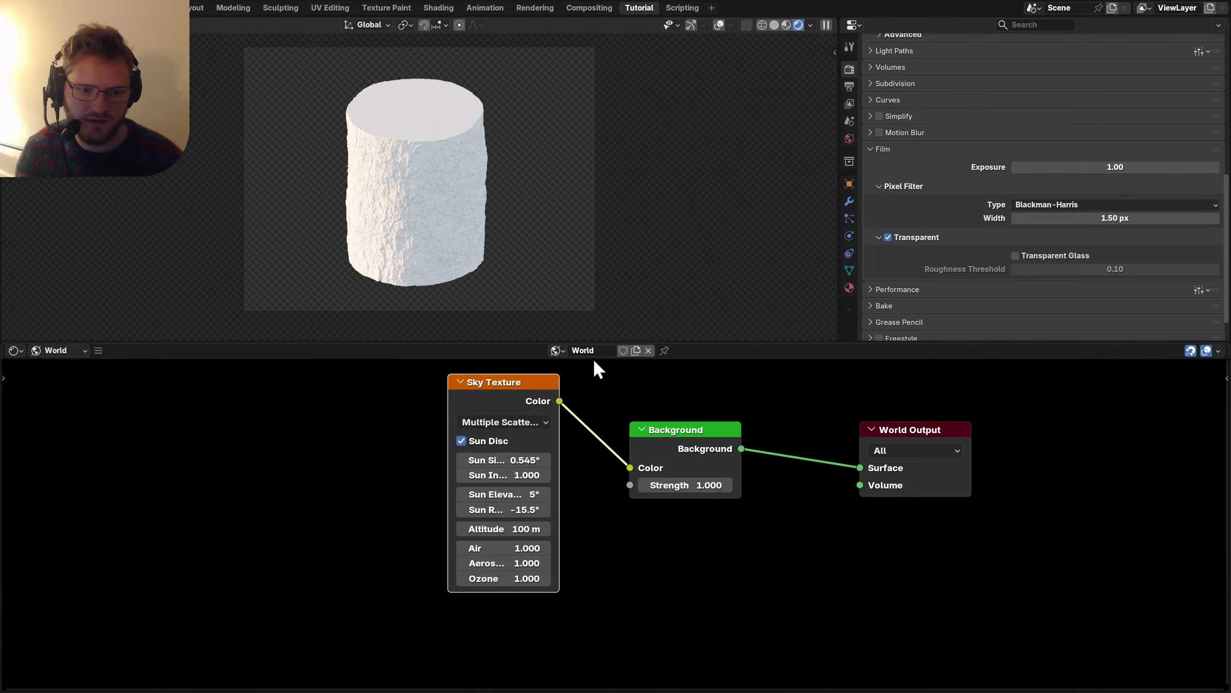
click(37, 353)
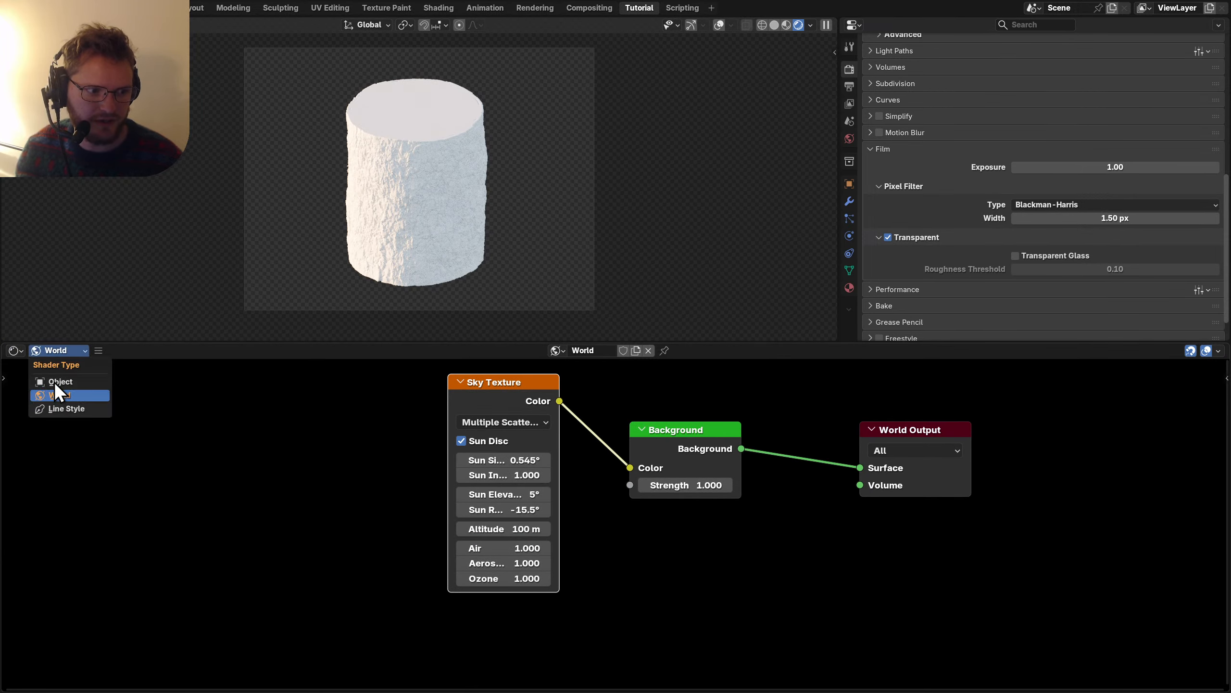
click(54, 380)
click(592, 351)
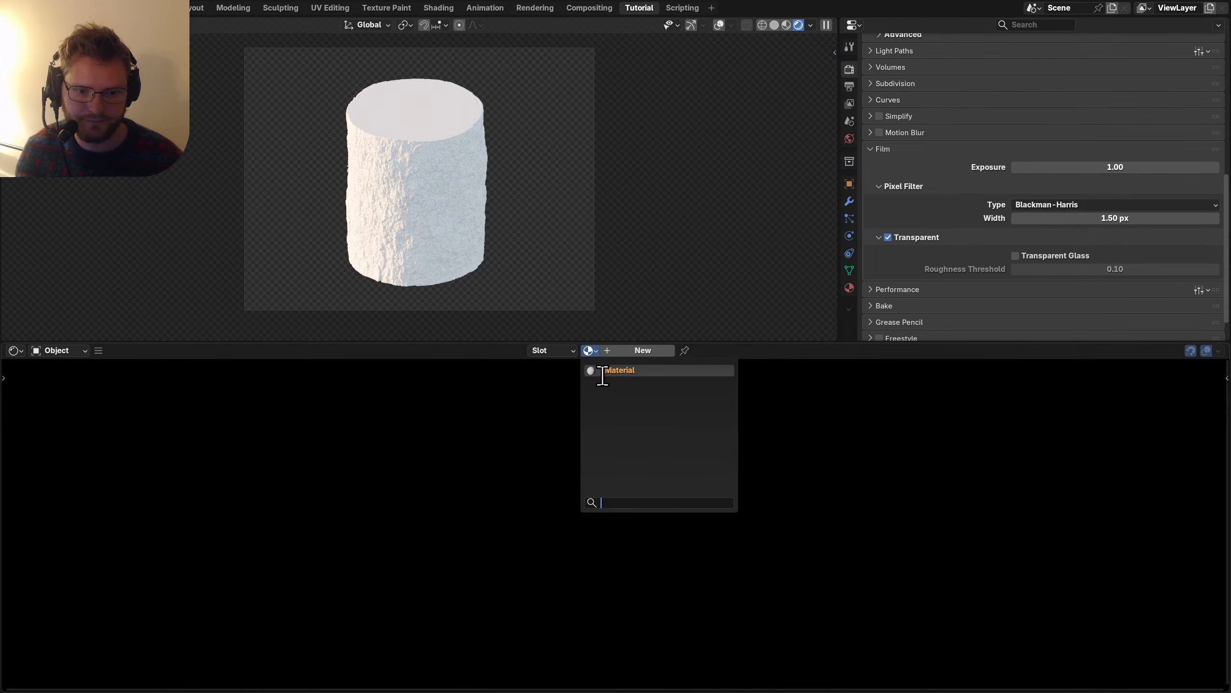
click(602, 369)
click(621, 356)
text(w)
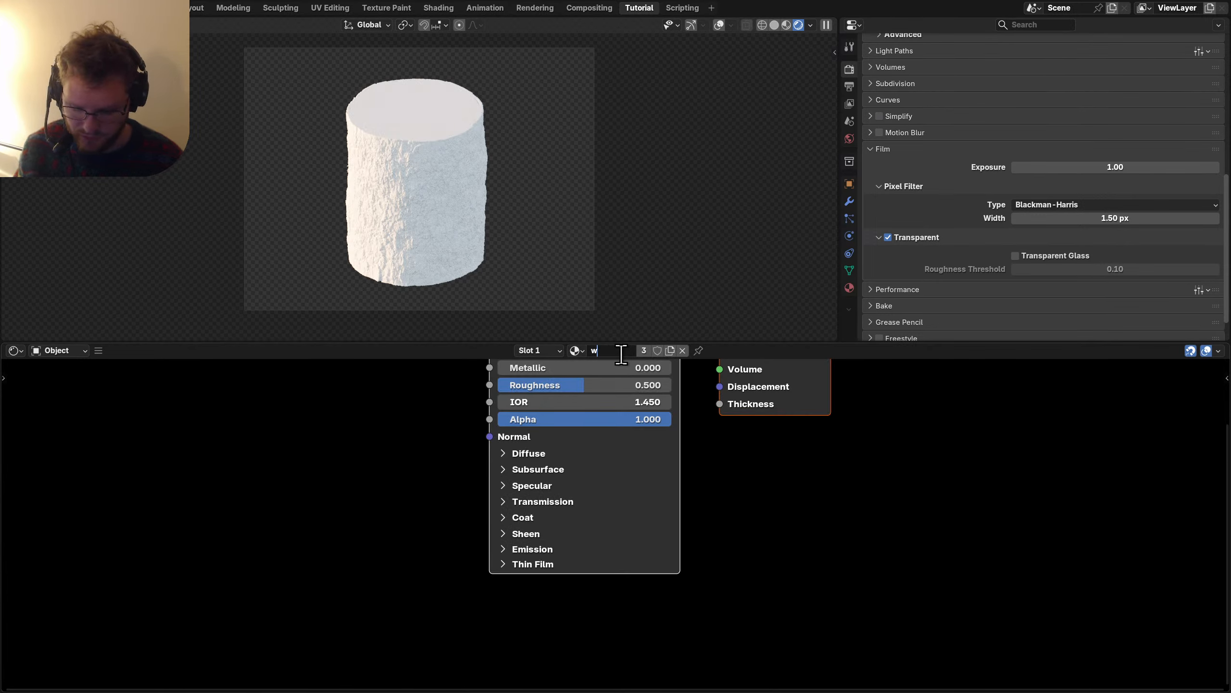
text(ood)
key(Return)
Save, then darken the Principled BSDF Base Color to dark grey #252525.
key(Home)
key(ctrl+s)
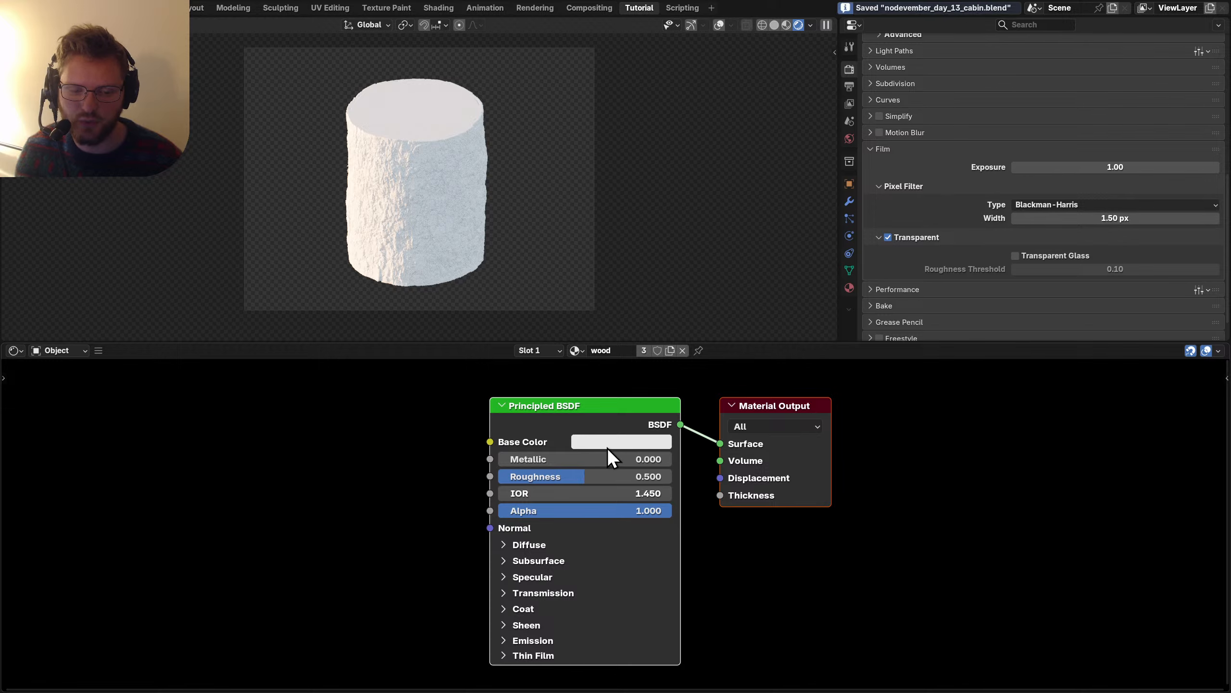
click(609, 446)
drag(711, 267, 688, 257)
scroll(472, 166, up, 4)
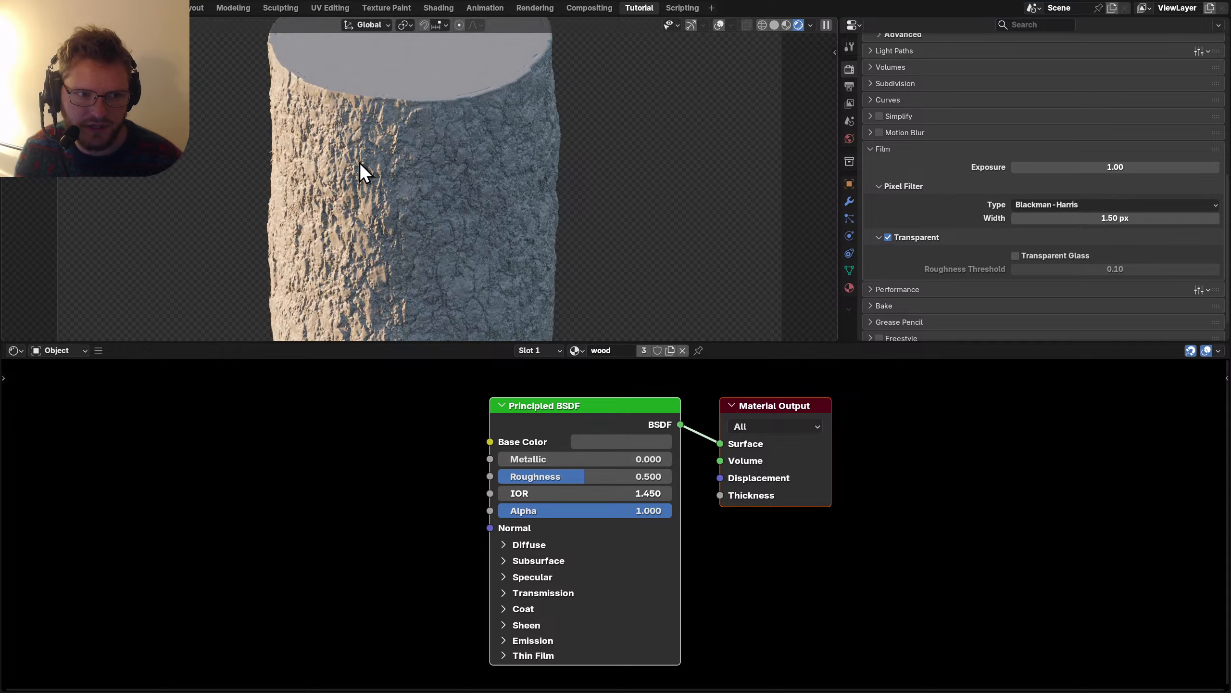
Mute and unmute the Set Shade Smooth node with M, then return to the Shader Editor.
ctrl+scroll(14, 353, up, 1)
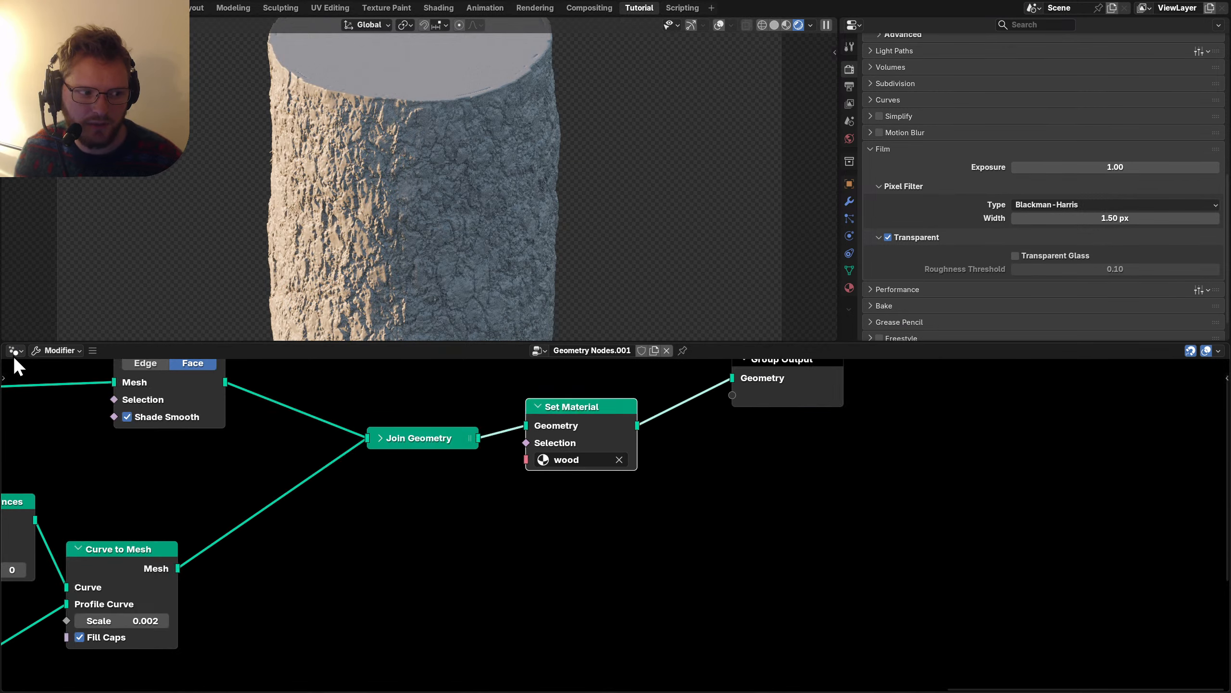
middle_drag(504, 459, 711, 502)
click(357, 389)
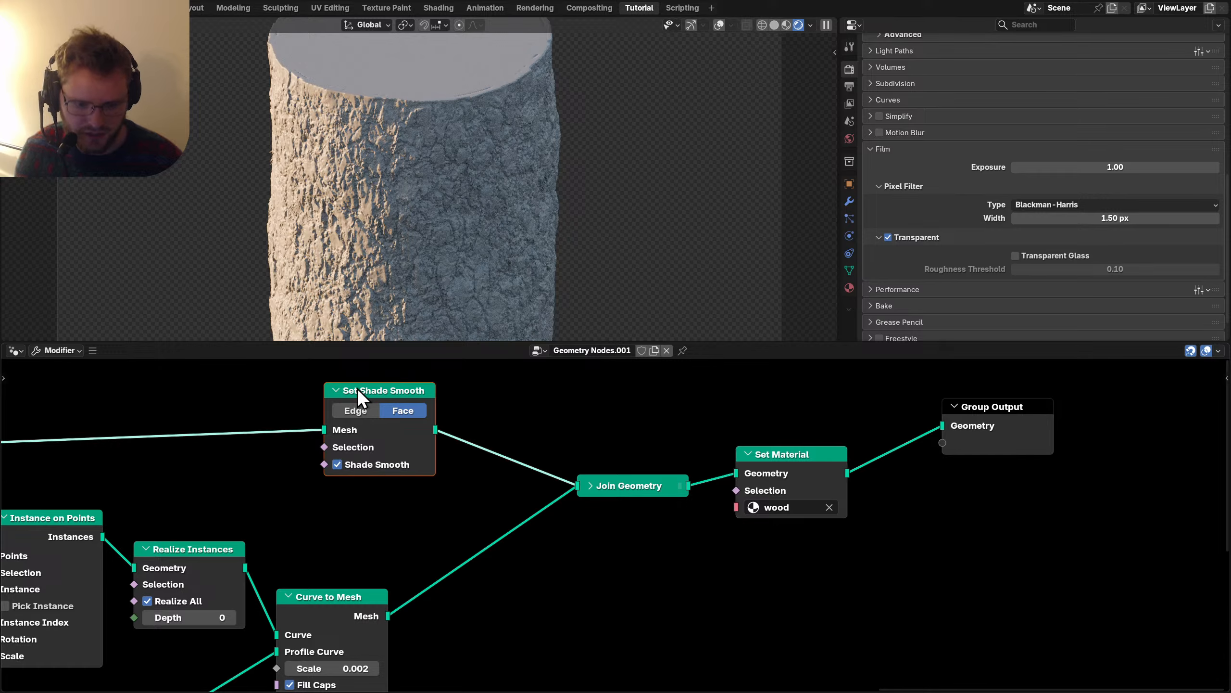
scroll(374, 218, up, 5)
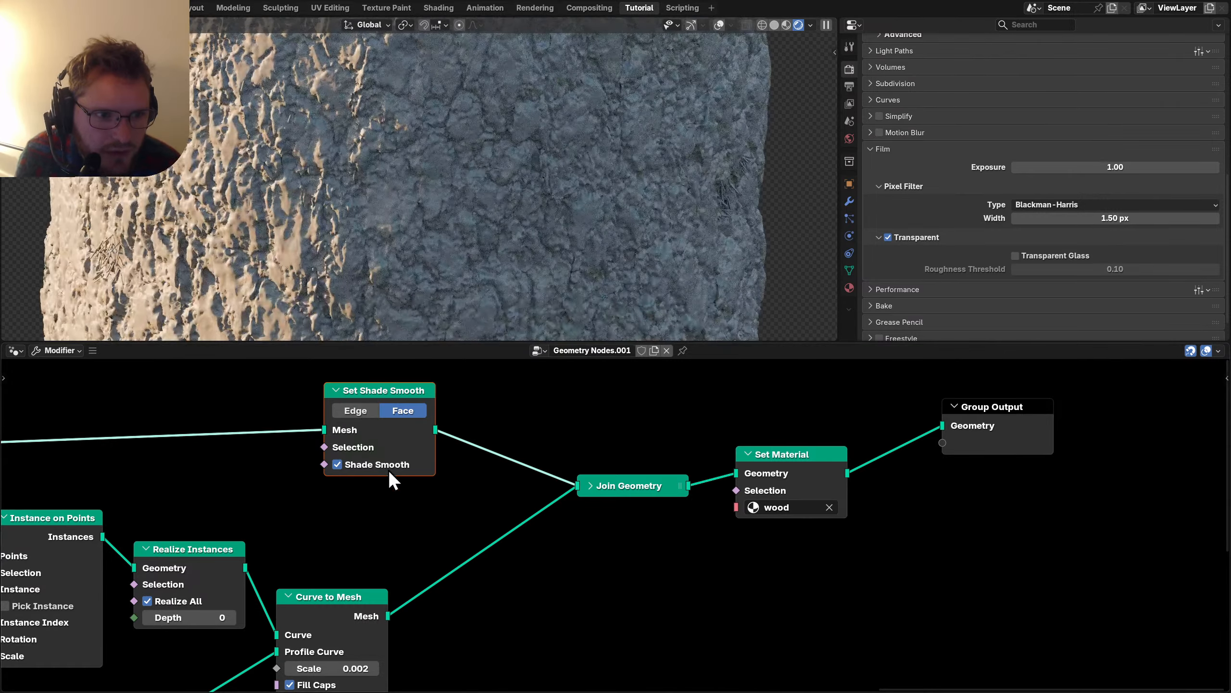
key(m)
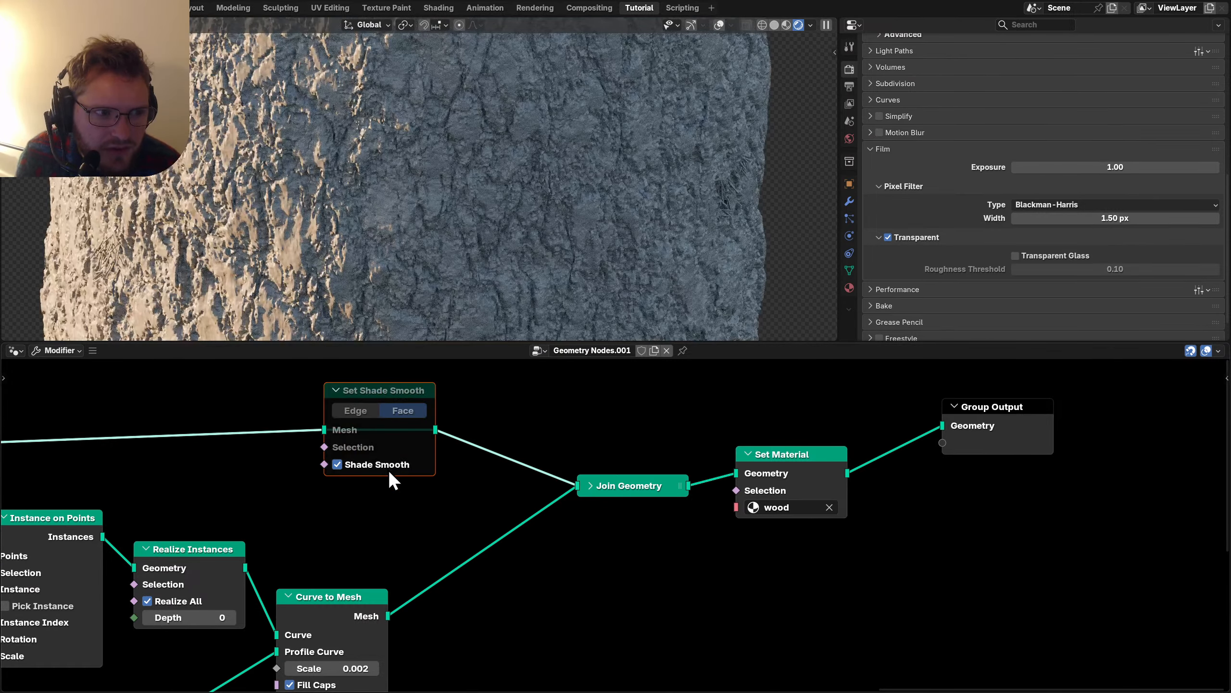
key(m)
scroll(390, 242, down, 5)
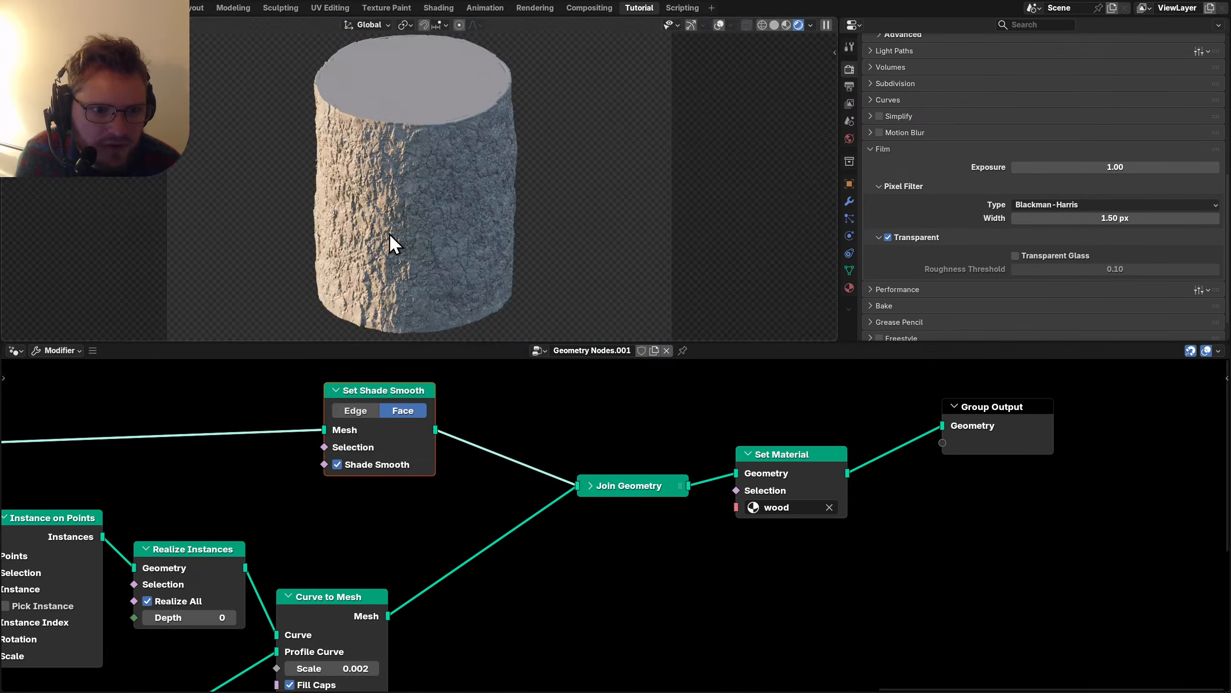
click(14, 351)
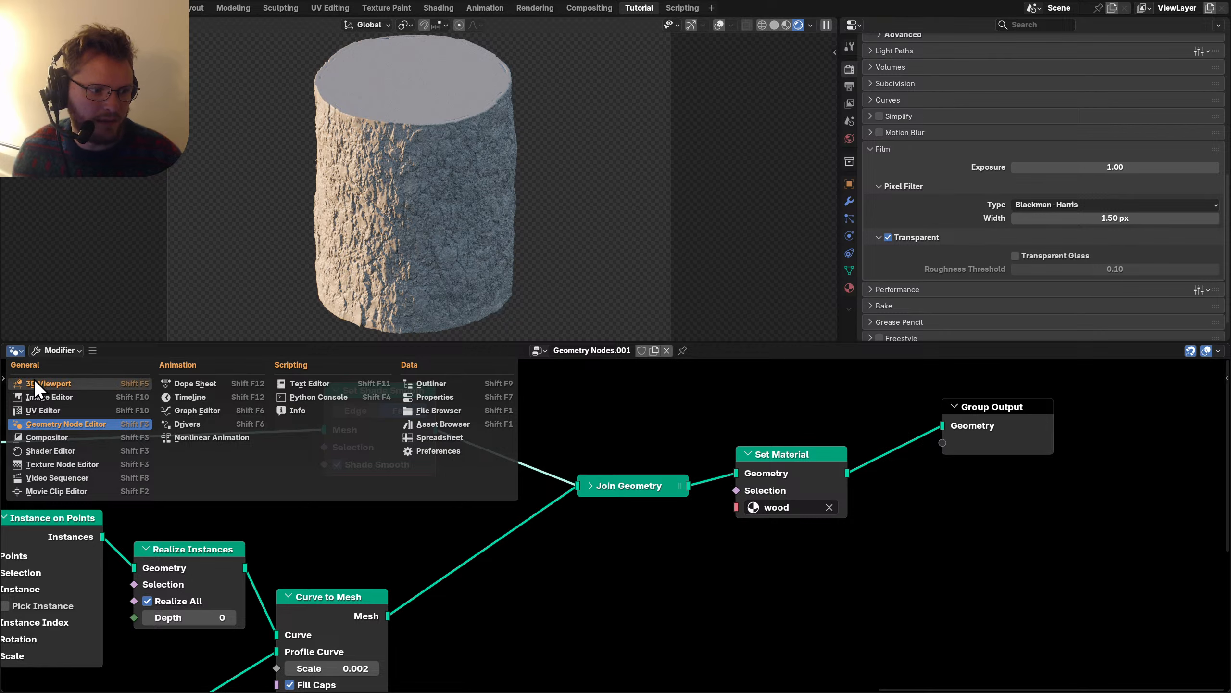
key(s)
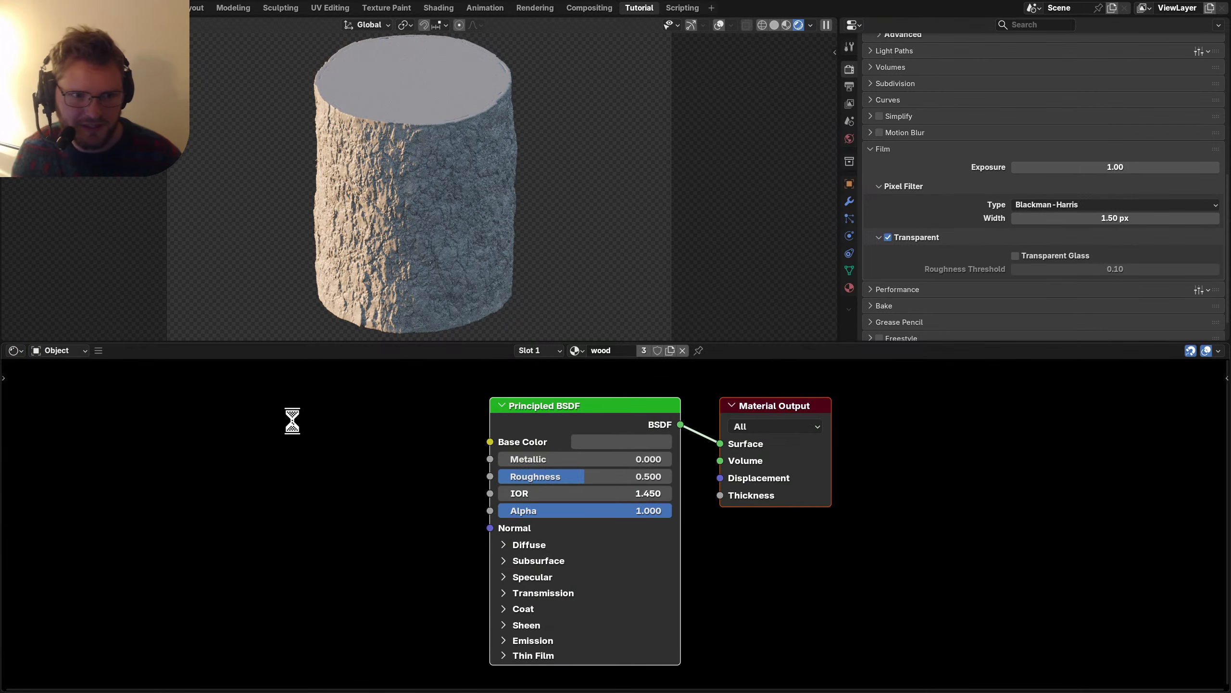
Turn the right area into an Image Editor showing the bark reference photo.
key(Home)
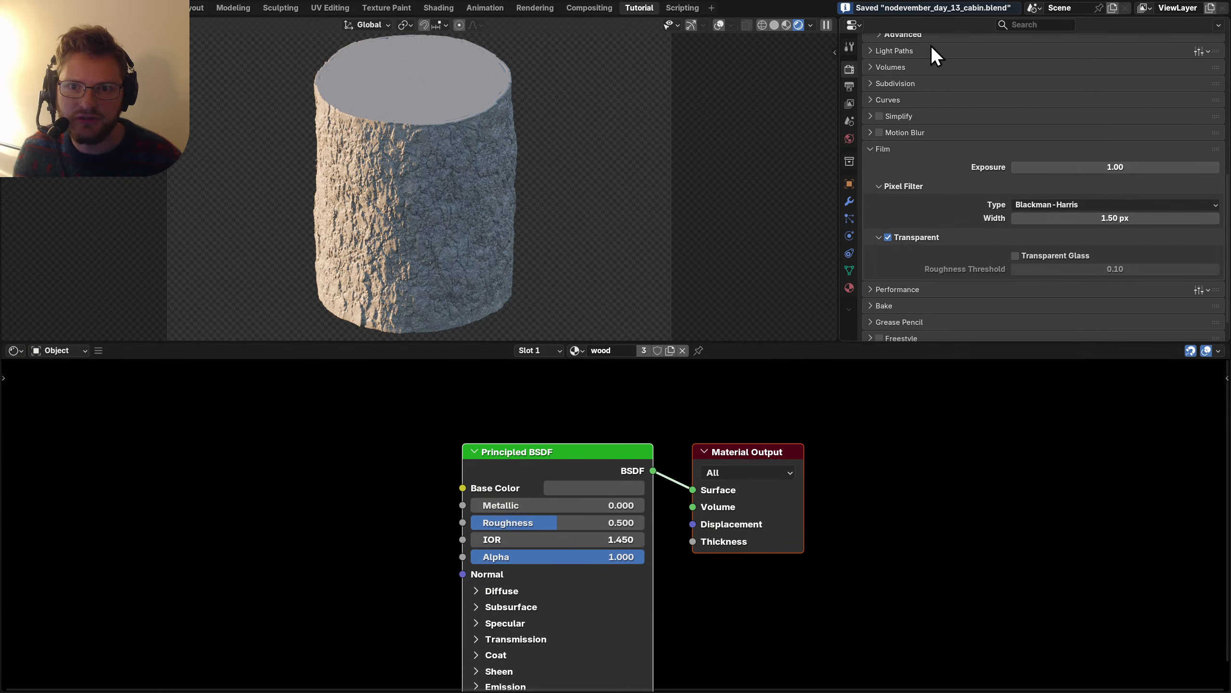
click(856, 22)
key(i)
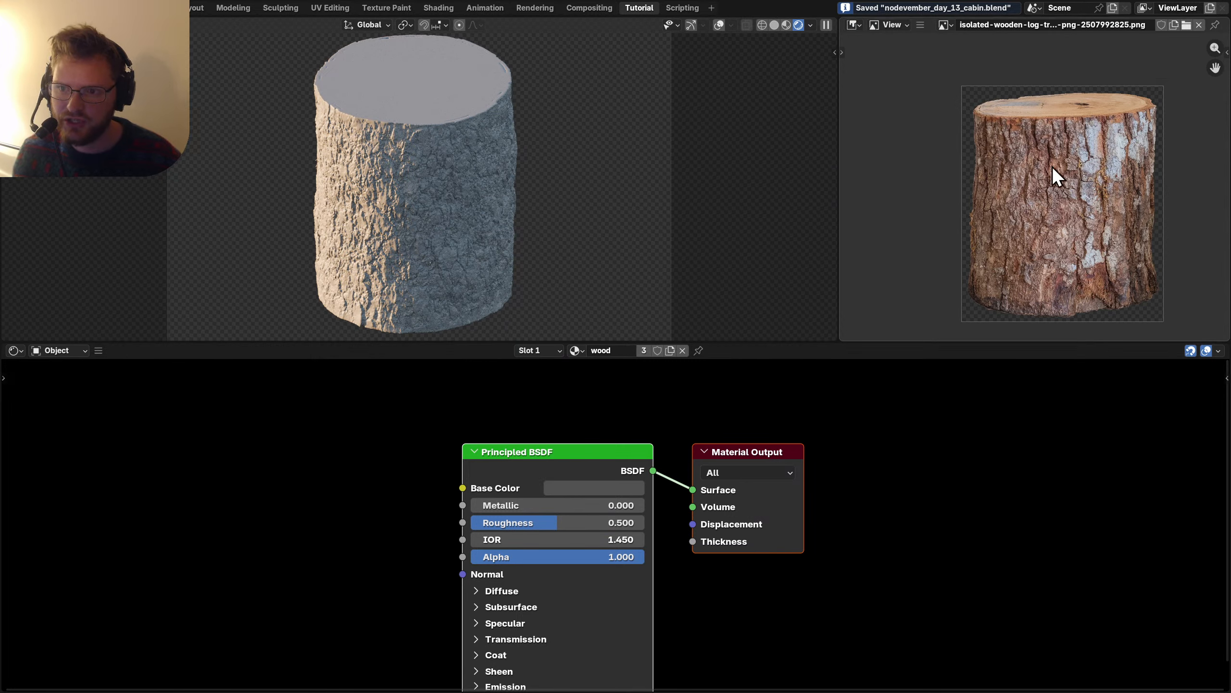
middle_drag(1053, 167, 1036, 153)
middle_drag(300, 509, 490, 483)
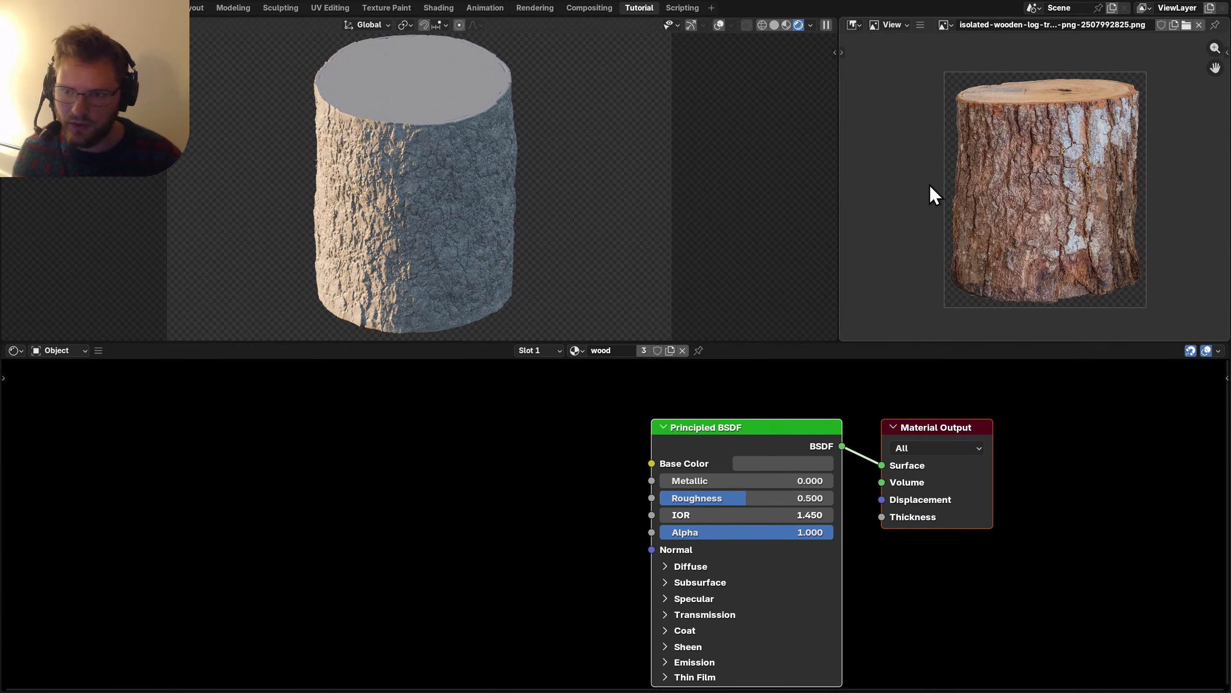
scroll(422, 487, up, 1)
Add an Ambient Occlusion node via the 'ambi' search, left of the Principled BSDF.
key(shift+a)
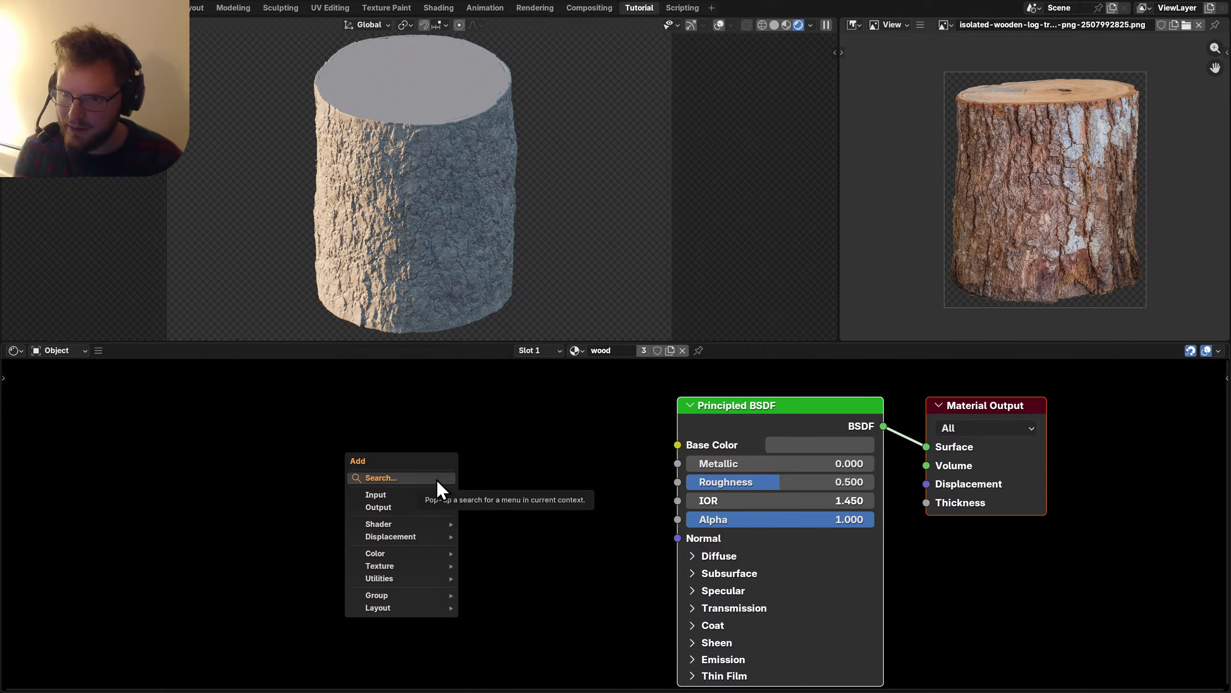
scroll(1020, 204, up, 5)
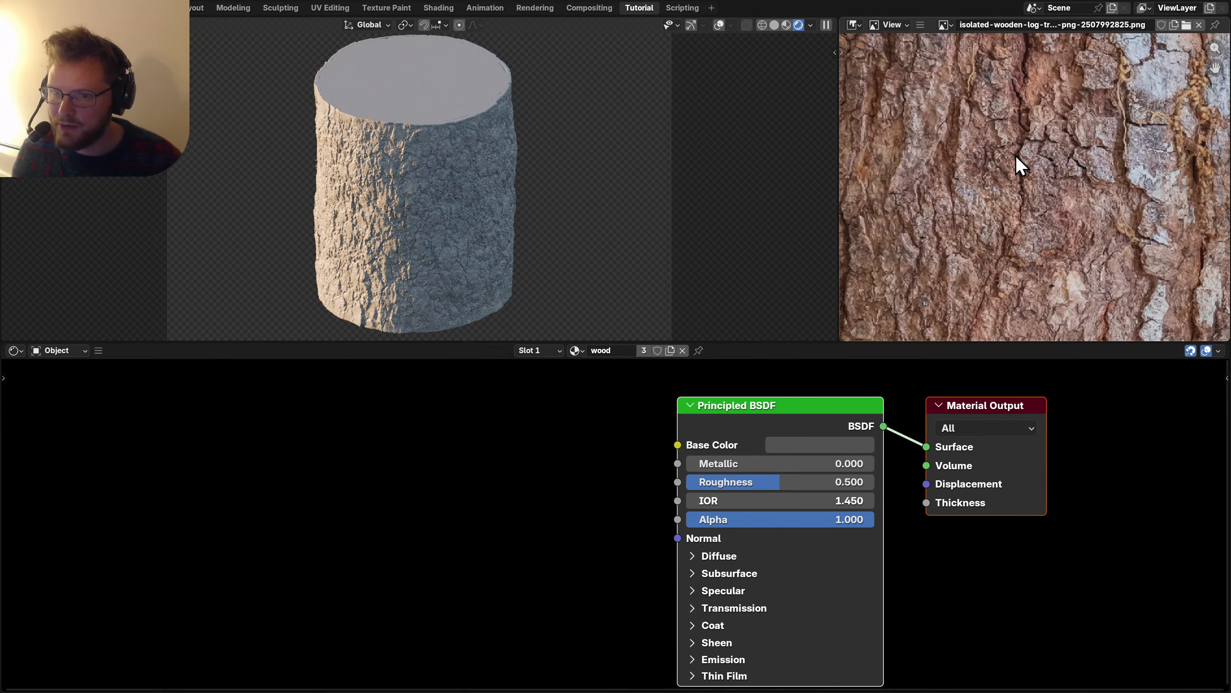
middle_drag(1074, 185, 937, 231)
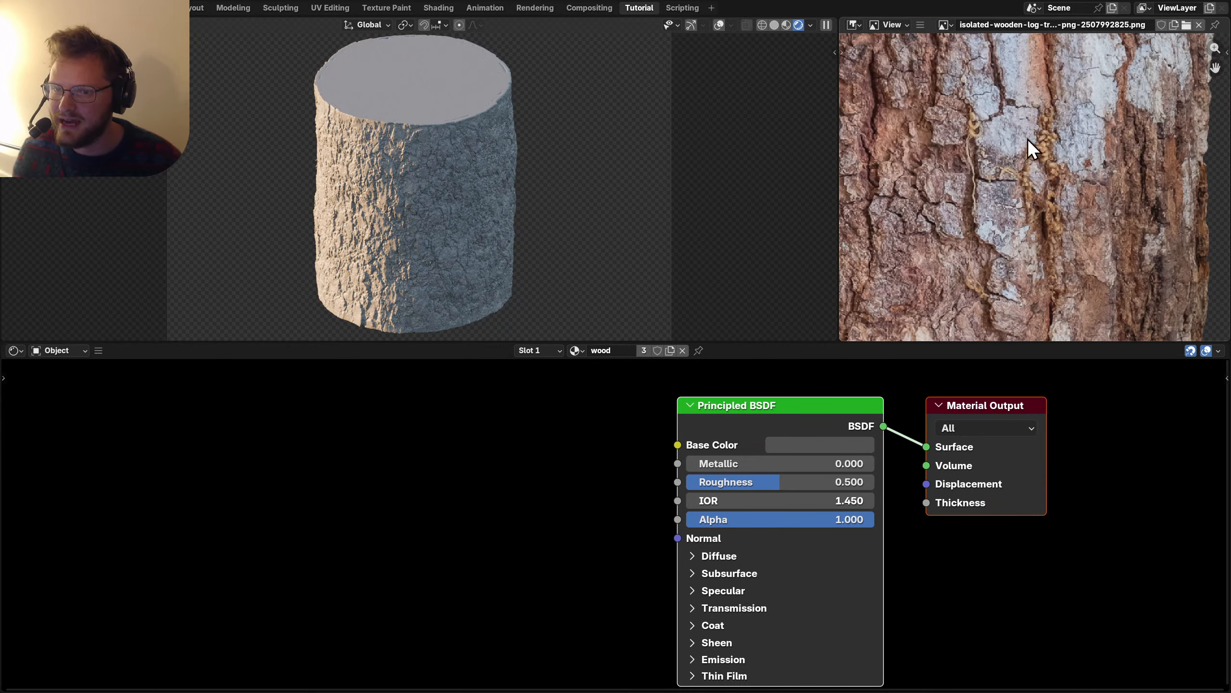
middle_drag(521, 468, 635, 465)
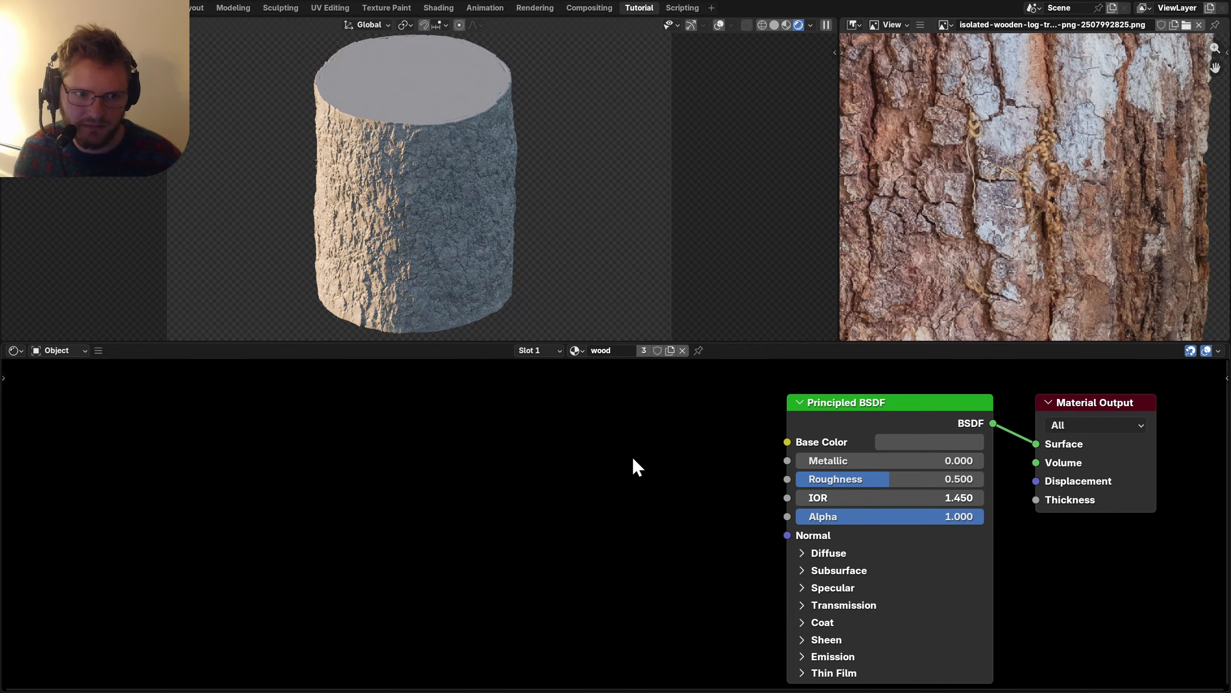
key(shift+a)
text(ambi)
key(Return)
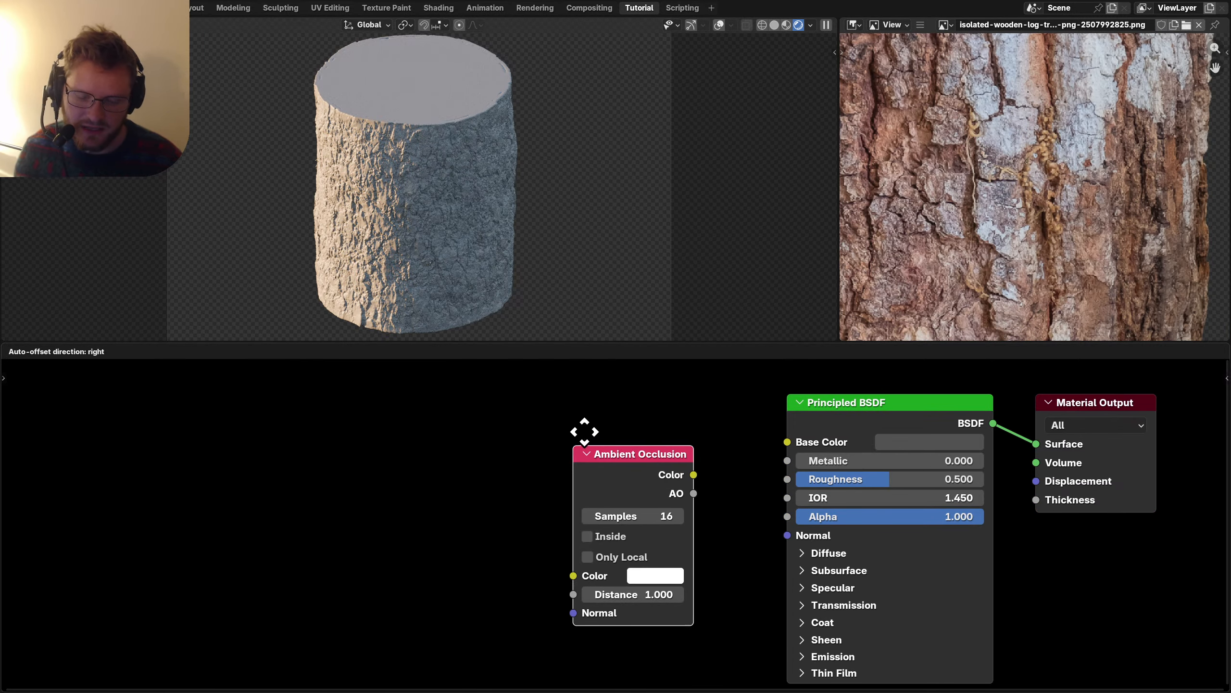
Connect Ambient Occlusion to the shader through a Color Ramp with its dark stop at 0.890.
click(501, 434)
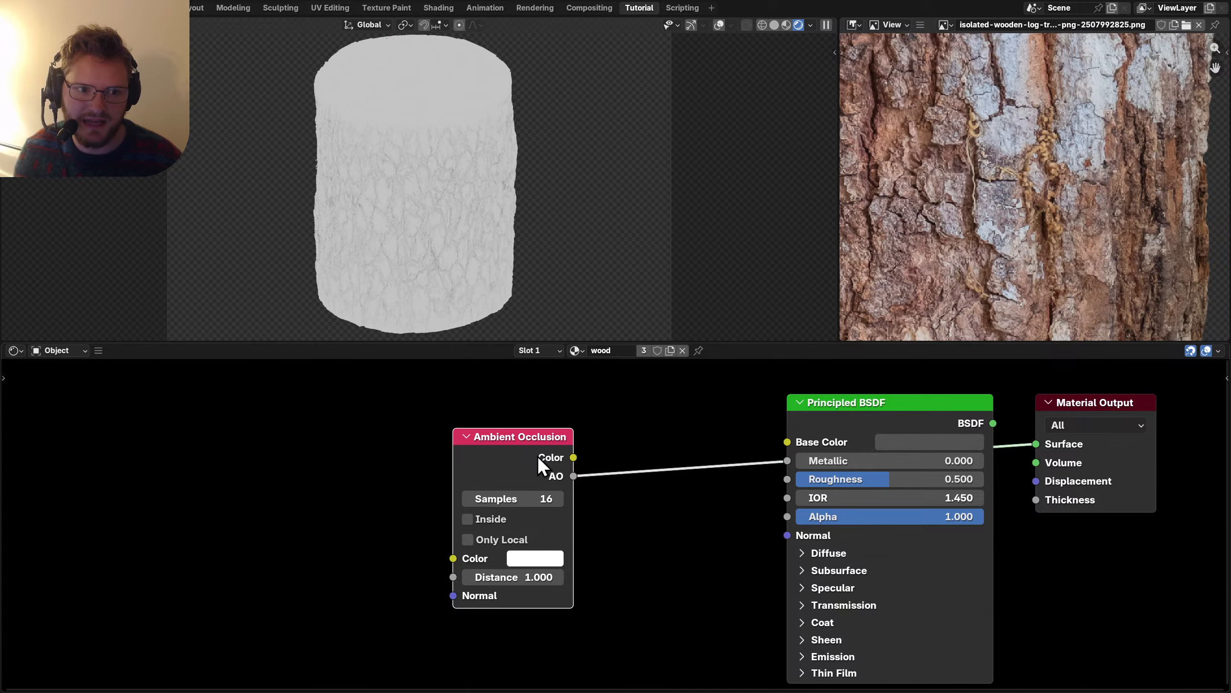
middle_drag(545, 462, 578, 402)
drag(578, 402, 505, 405)
key(shift+a)
text(colo)
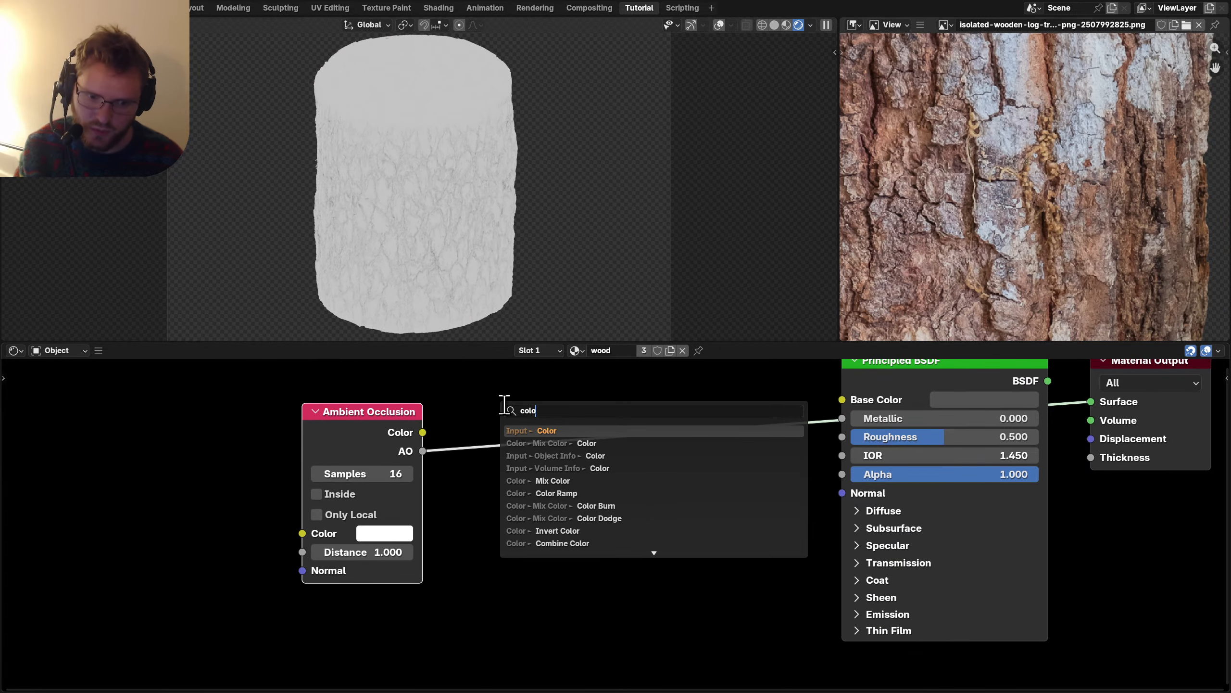
text(r ramp)
key(Return)
click(506, 409)
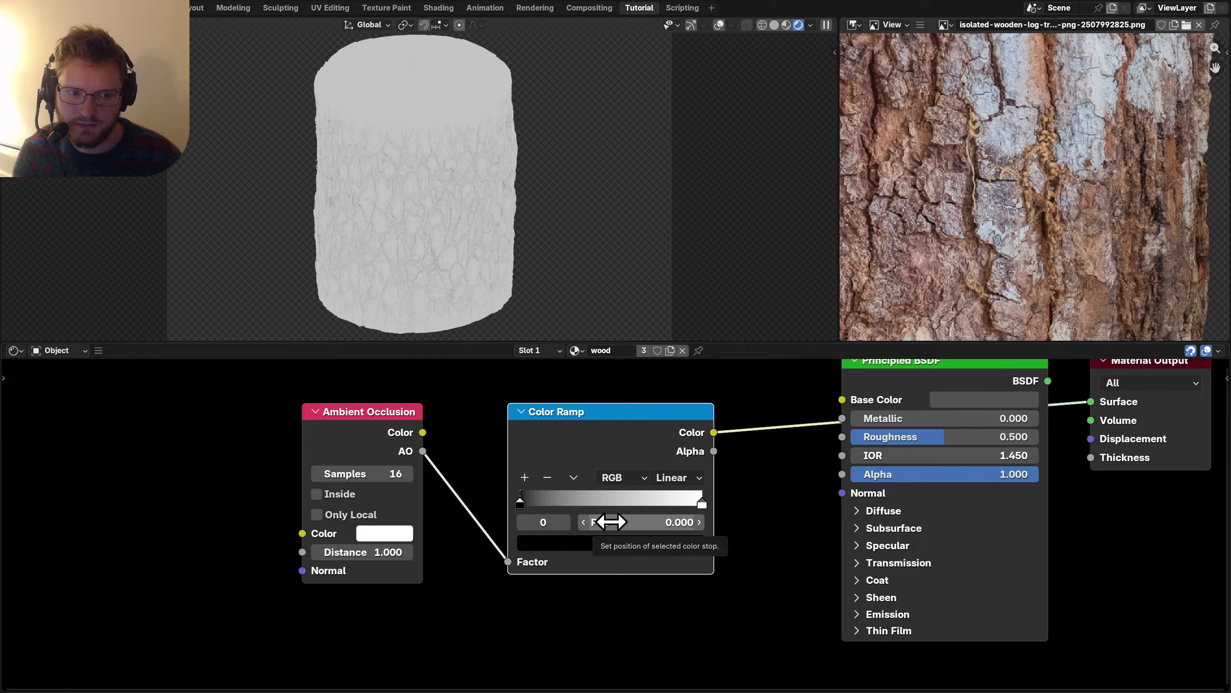
mouse_move(611, 522)
mouse_down()
mouse_move(723, 522)
mouse_move(605, 517)
mouse_up()
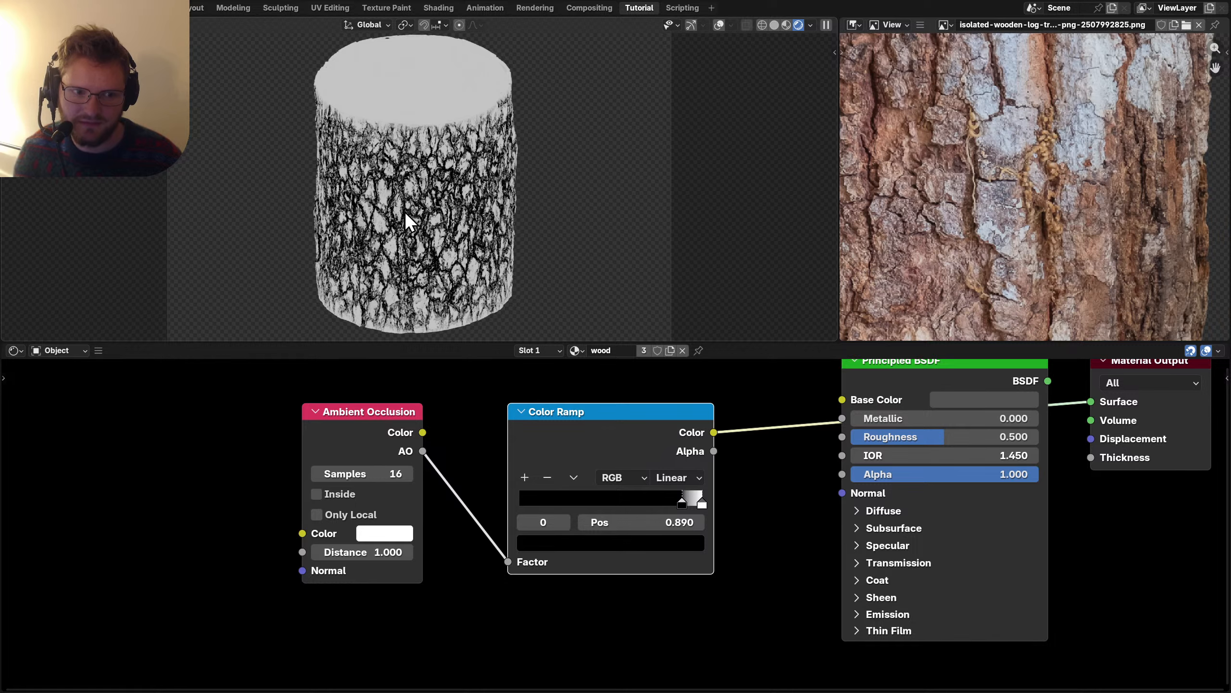
Chain a second Color Ramp from the first ramp's Color output.
drag(201, 527, 500, 441)
text(c)
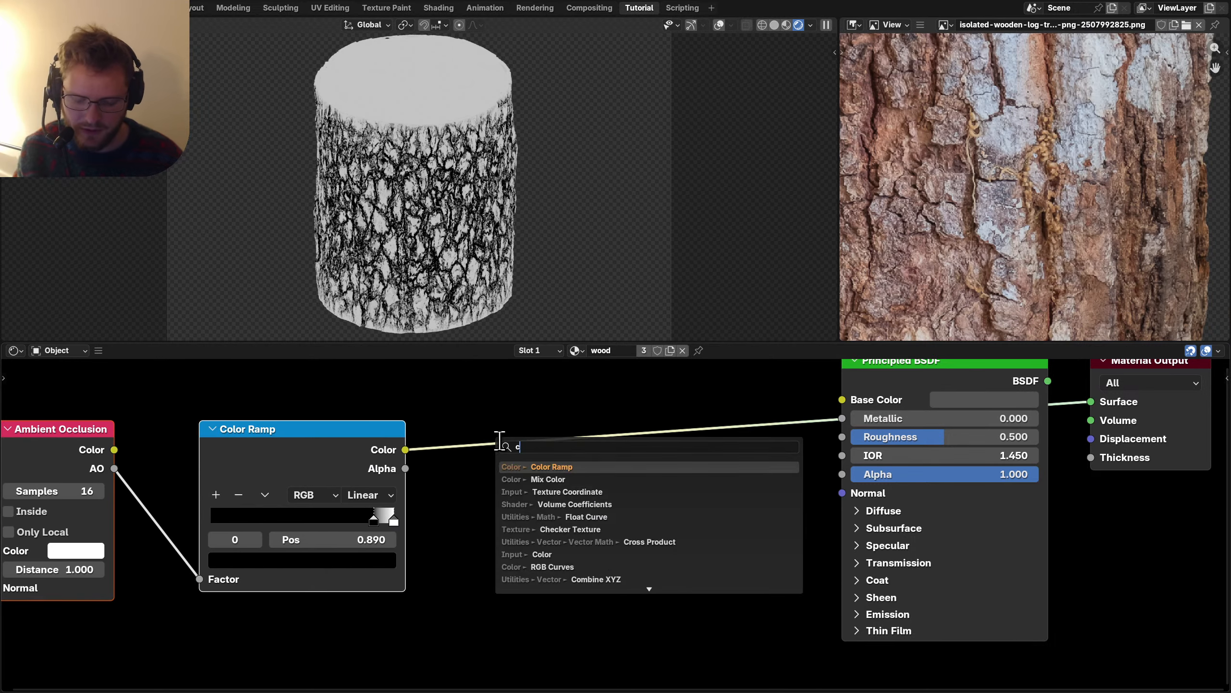
text(olor)
key(Return)
Fill the second Color Ramp with bark colours sampled by eyedropper from the photo.
click(500, 441)
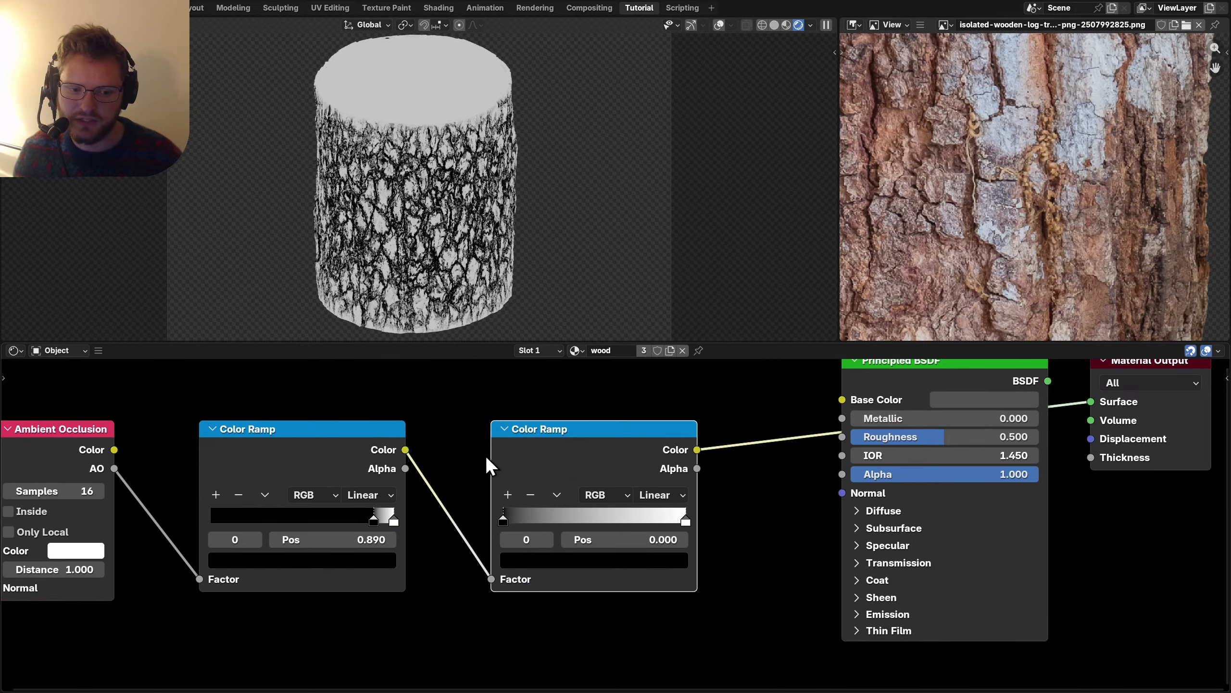
key(e)
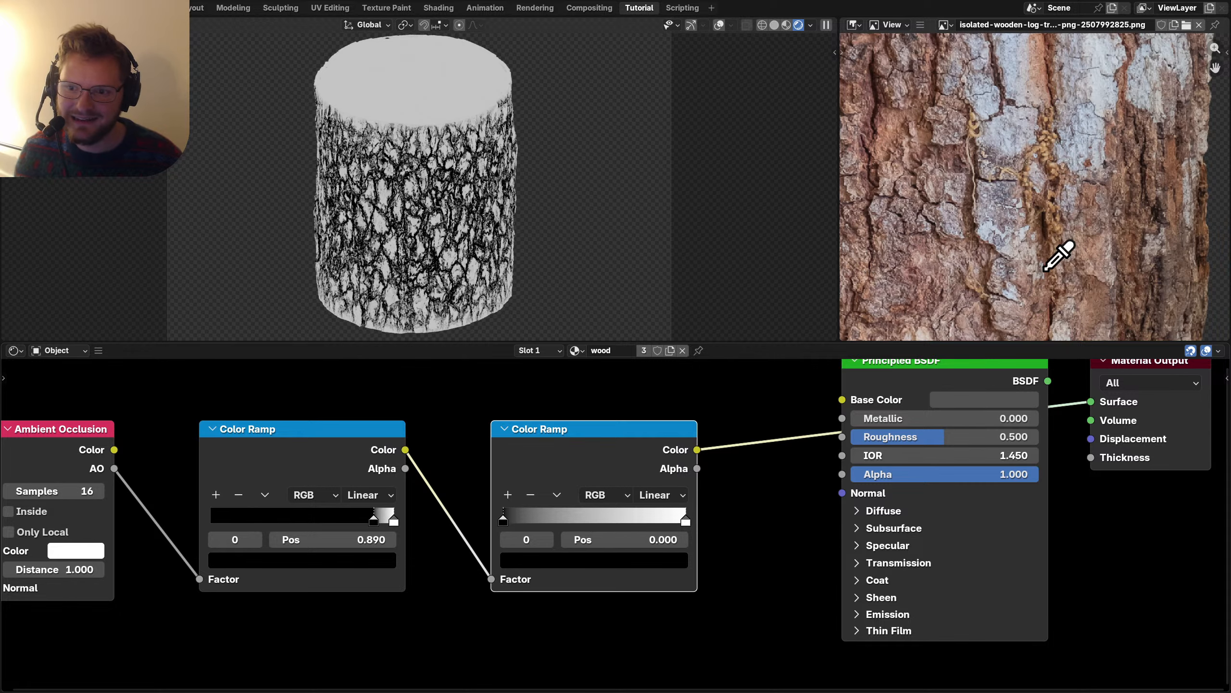
drag(1031, 286, 1012, 231)
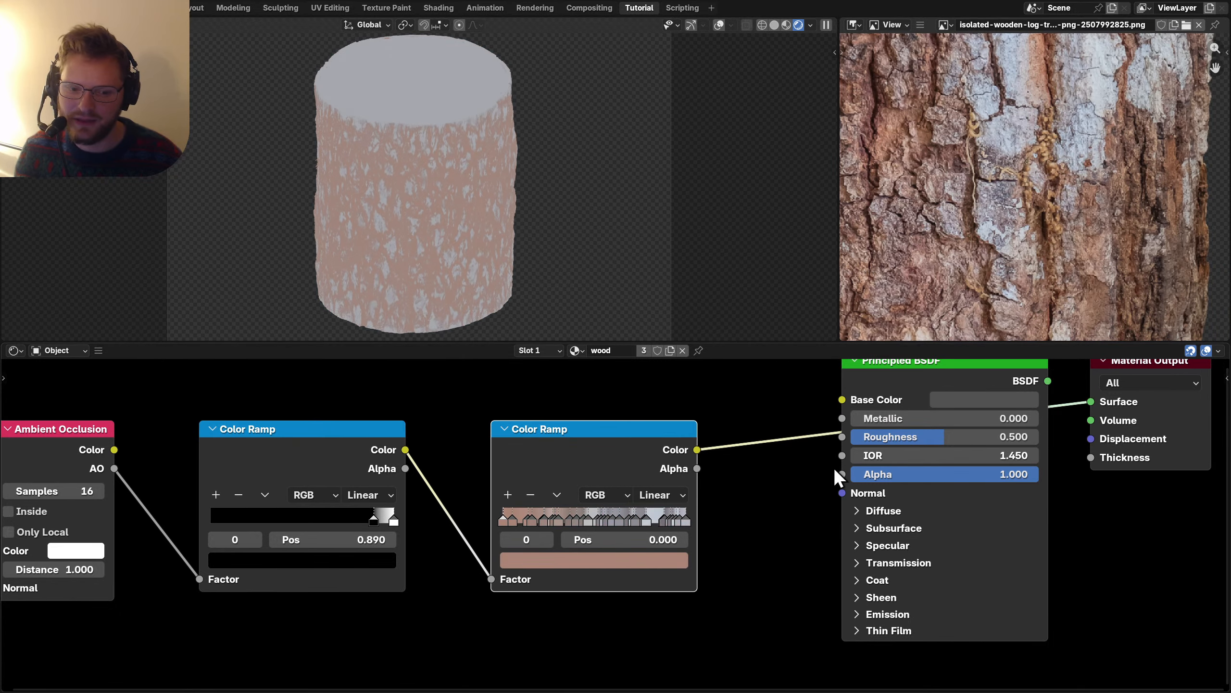
Plug the sampled ramp into Base Color and preview it on the log.
middle_drag(596, 503, 593, 504)
drag(554, 490, 609, 471)
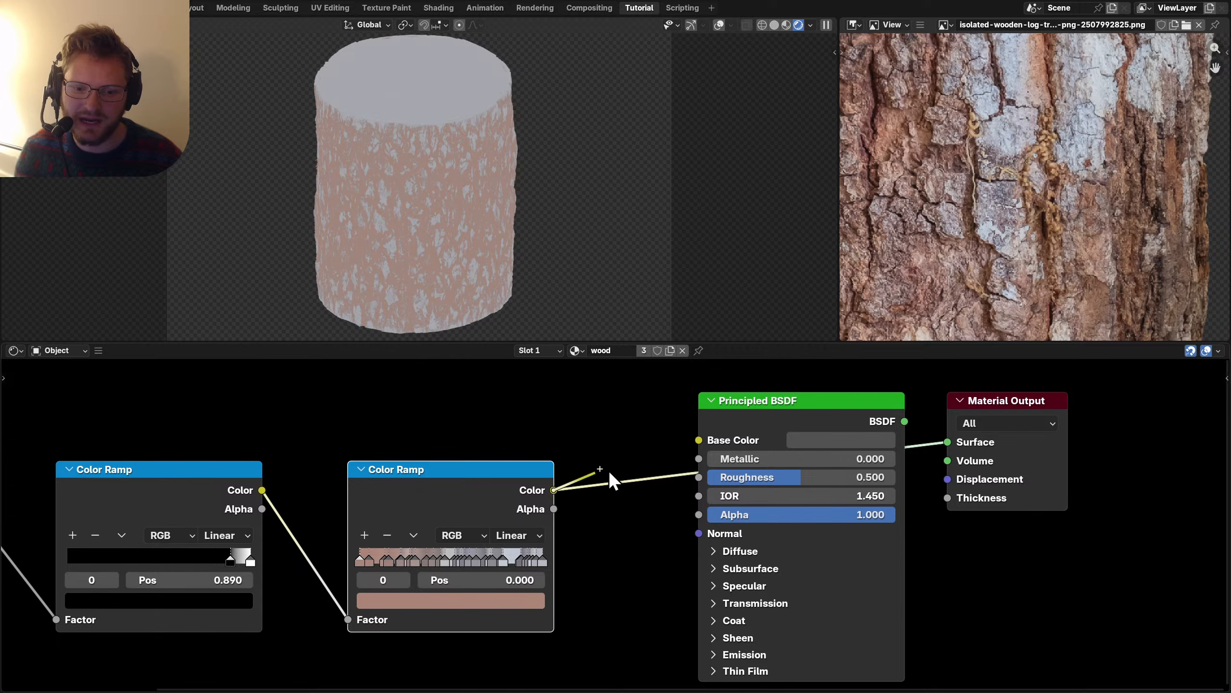
drag(712, 441, 710, 440)
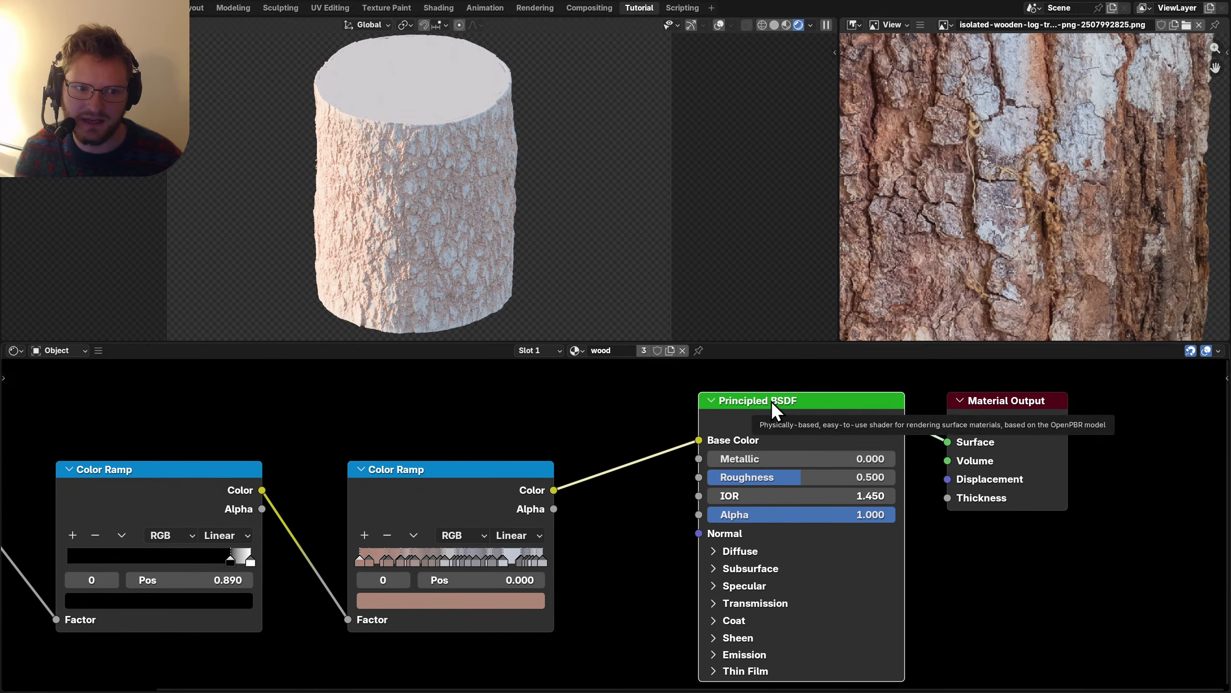
middle_drag(570, 495, 597, 446)
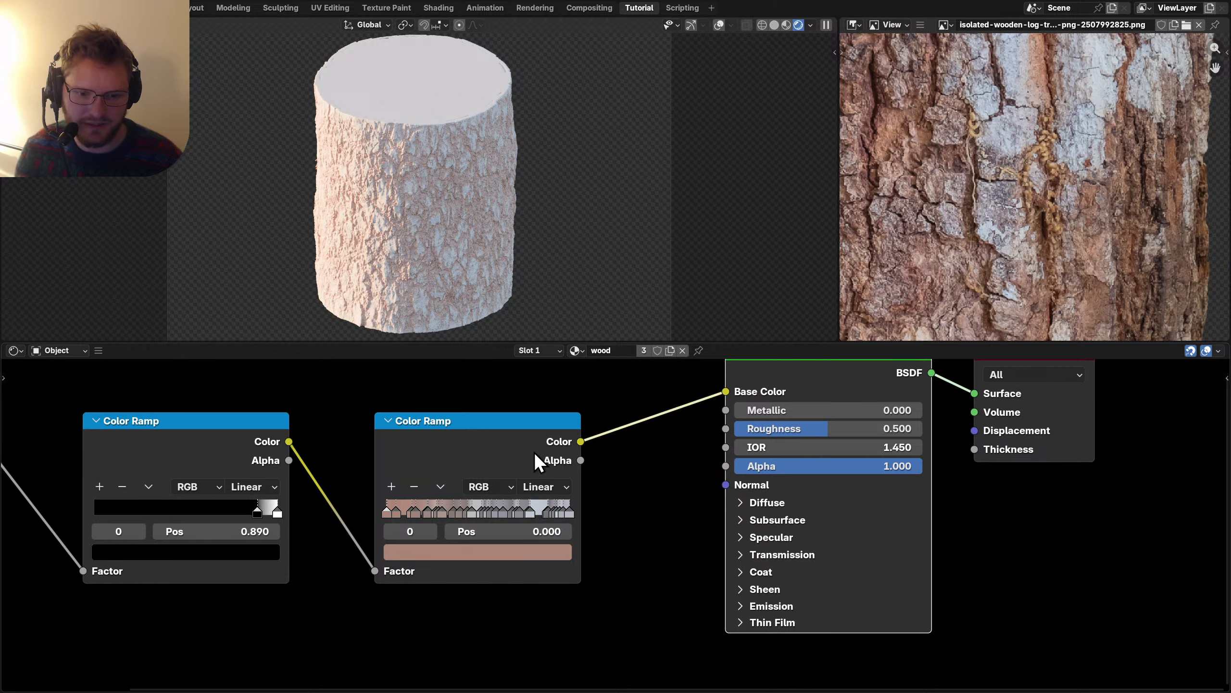
ctrl+shift+click(515, 445)
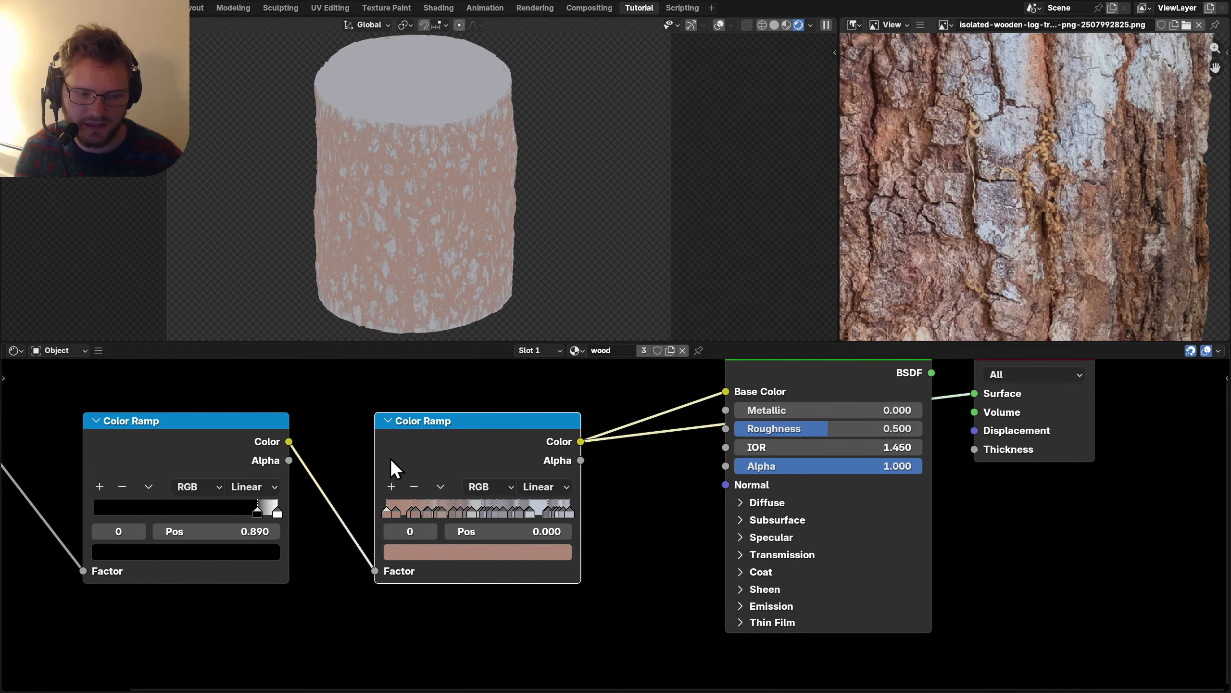
Replace the sampled ramp with a new Color Ramp whose Factor is fed by the first ramp.
key(ctrl+x)
key(shift+a)
text(colorra)
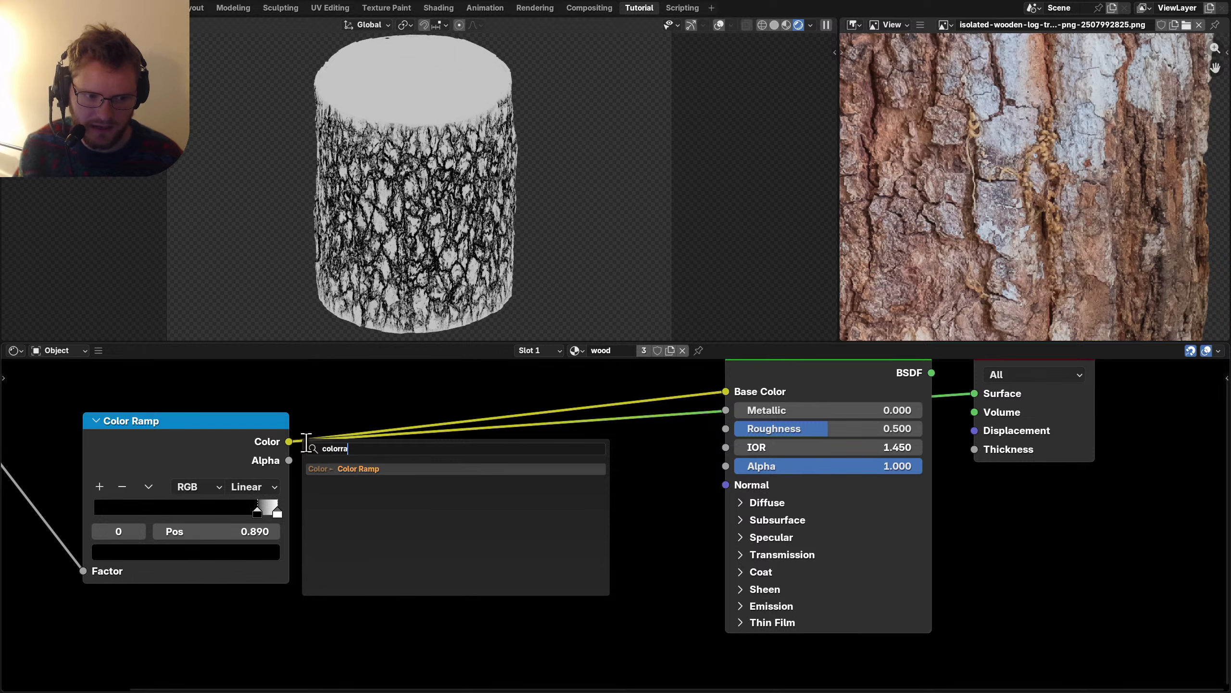
key(Return)
click(326, 459)
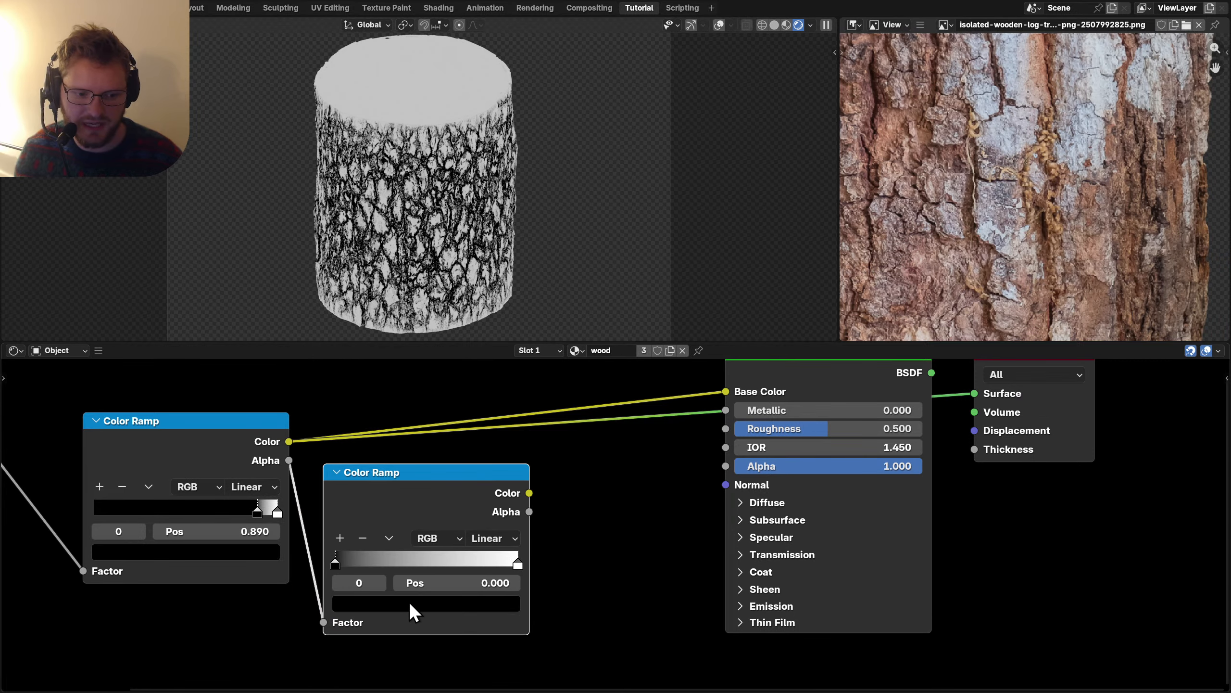
drag(289, 442, 321, 567)
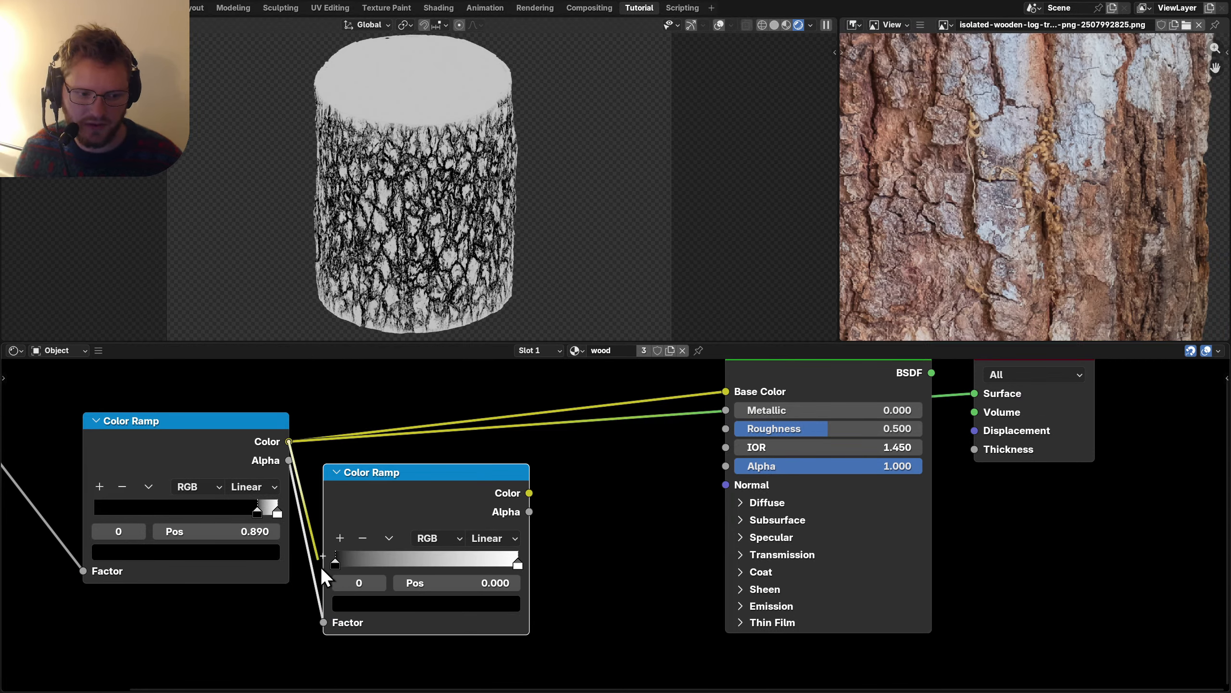
drag(324, 623, 323, 623)
scroll(1034, 231, up, 5)
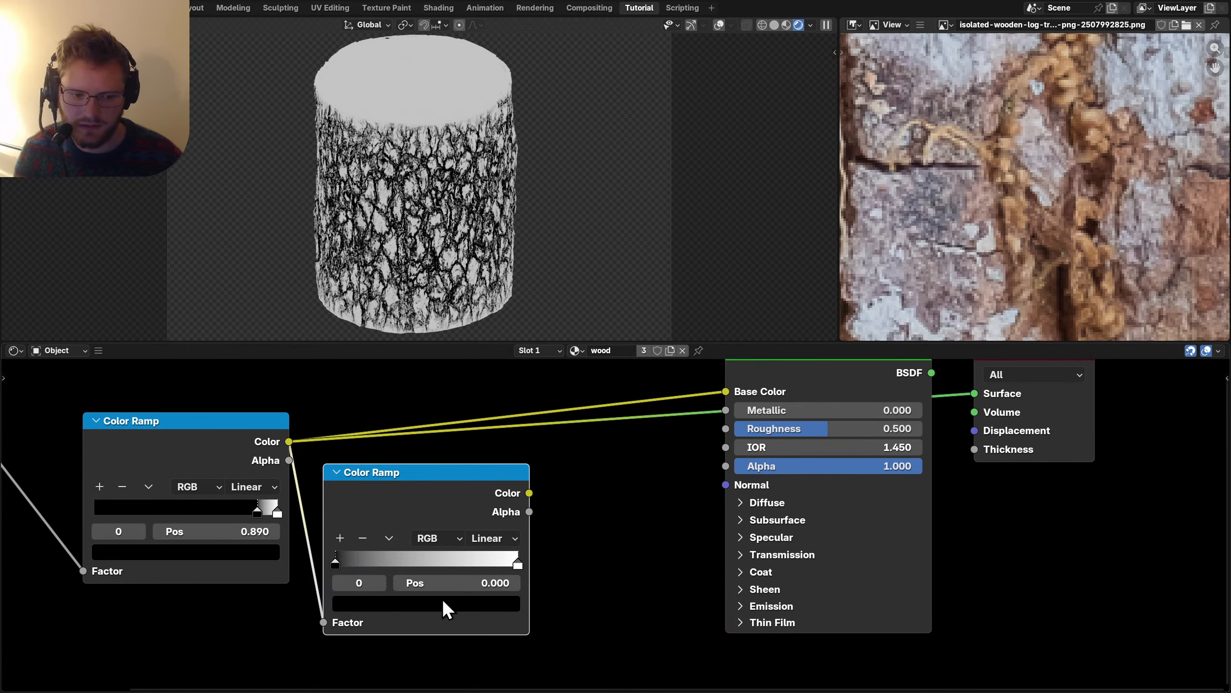
Sample bark-photo colours: brown first stop, pale grey end stop, brown middle stop.
click(863, 161)
click(381, 583)
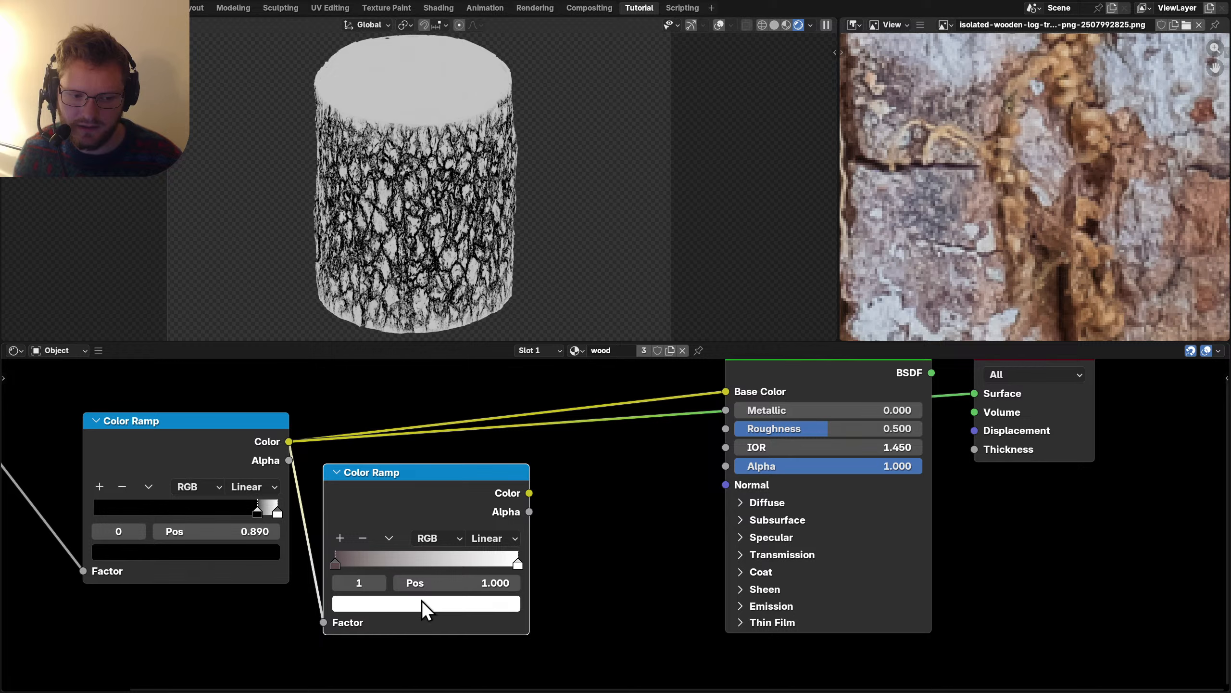
key(e)
click(957, 51)
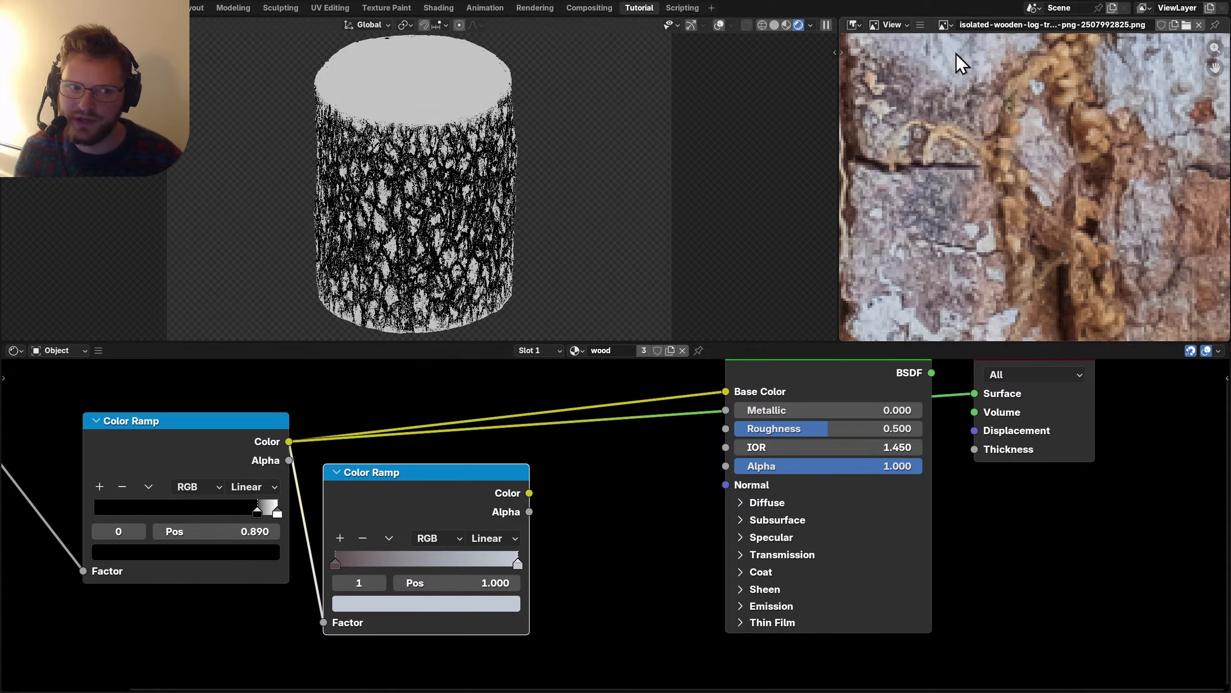
click(340, 538)
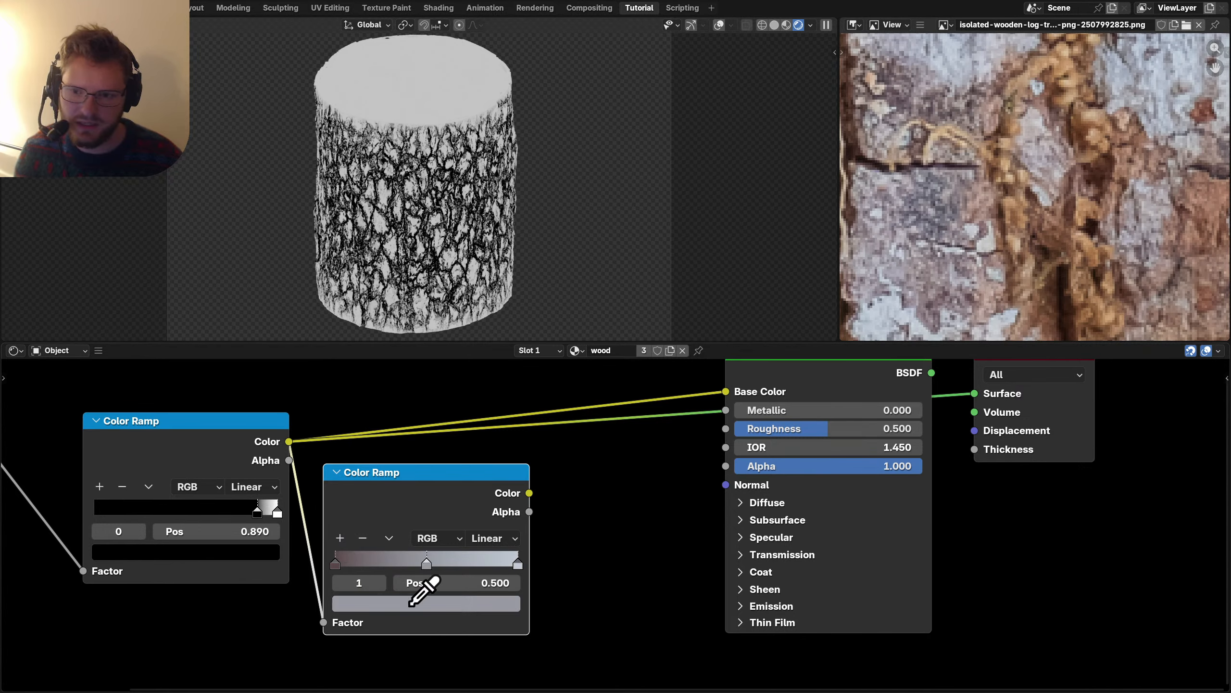
click(1047, 296)
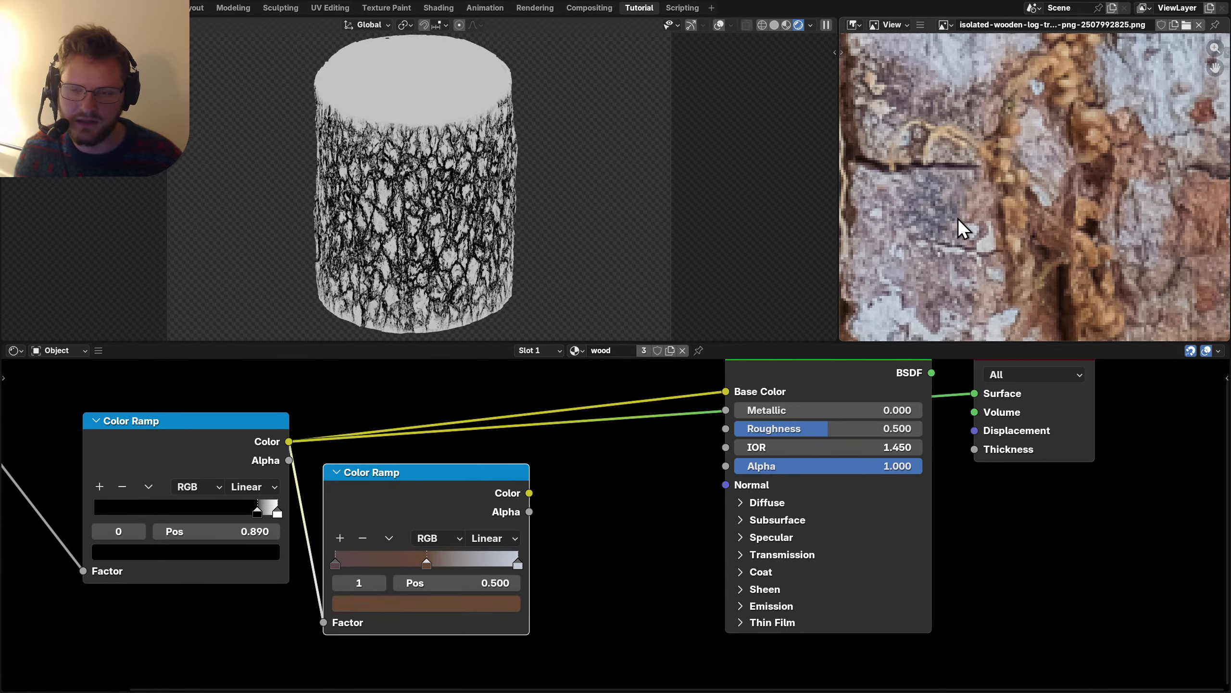
scroll(963, 228, down, 5)
ctrl+shift+click(398, 503)
Add a stop at 0.780 with a darker bark brown sampled from the photo.
middle_drag(871, 234, 907, 194)
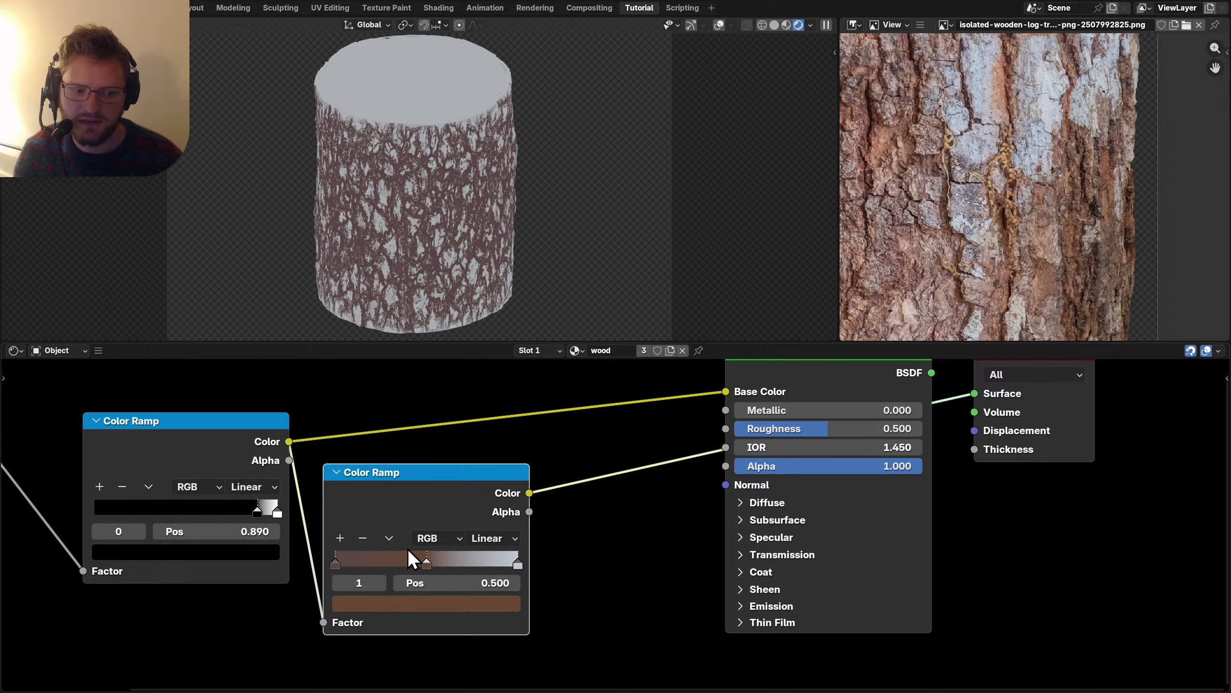
click(340, 538)
drag(451, 582, 550, 583)
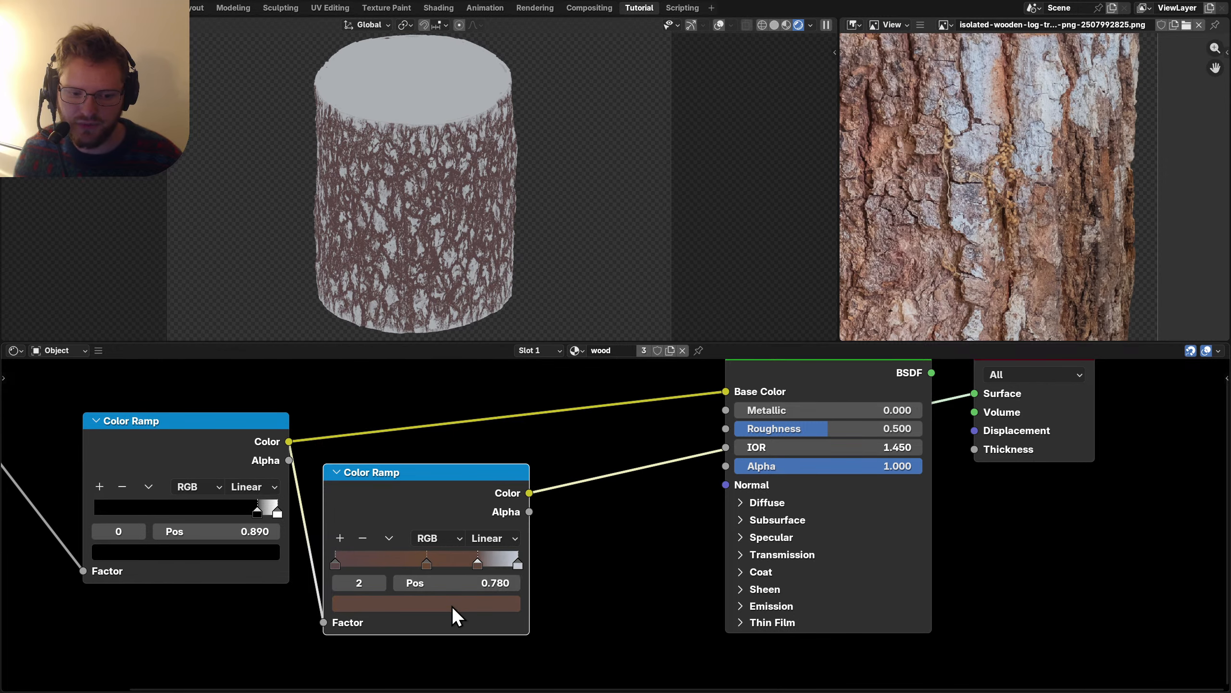
key(e)
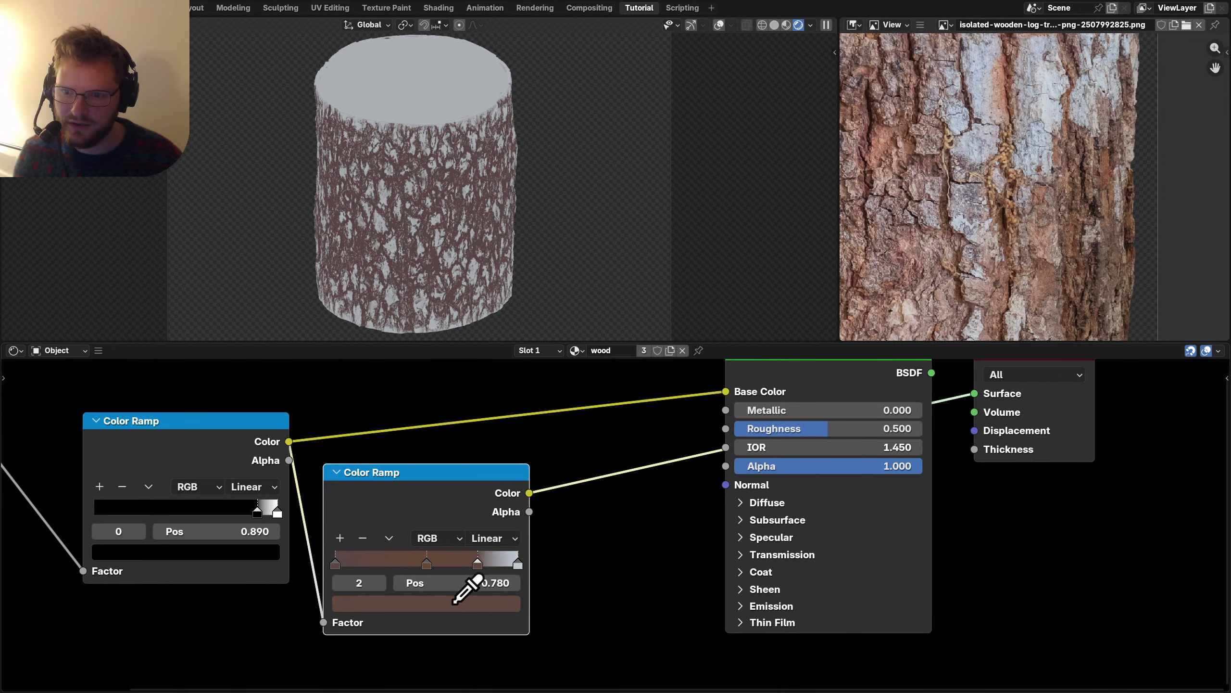
click(1007, 214)
scroll(335, 468, left, 5)
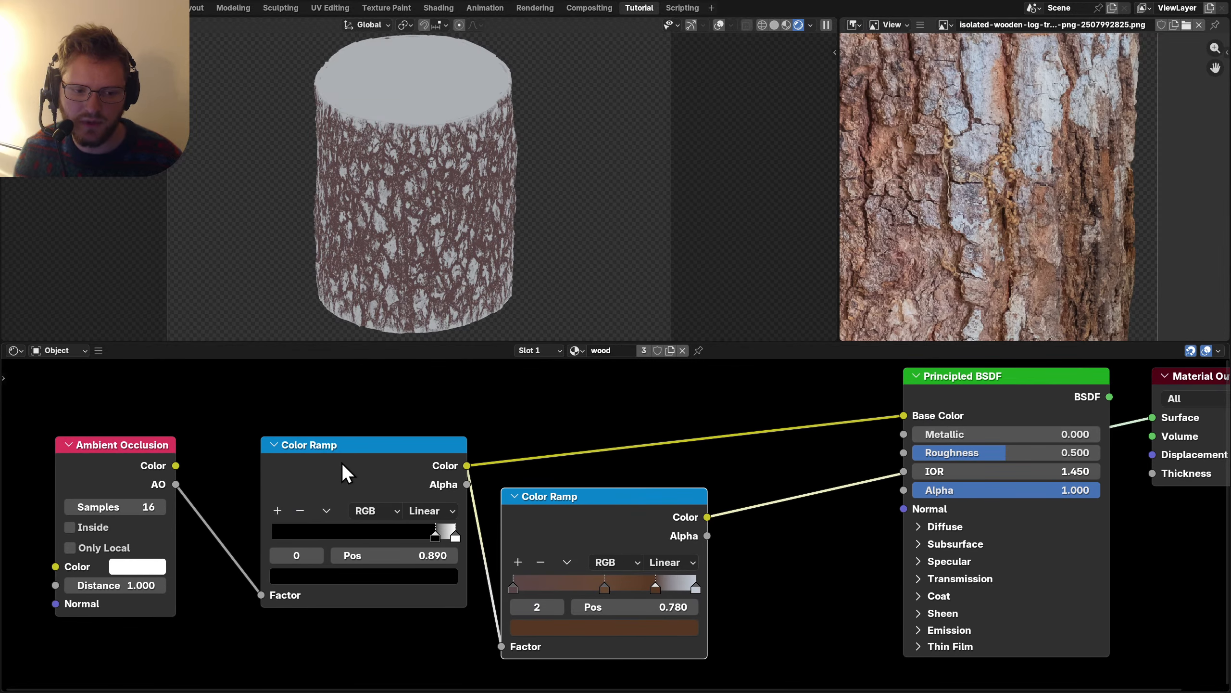
ctrl+shift+click(335, 473)
Nudge the black-and-white ramp's white stop, fine-tune the AO distance, and save.
click(317, 558)
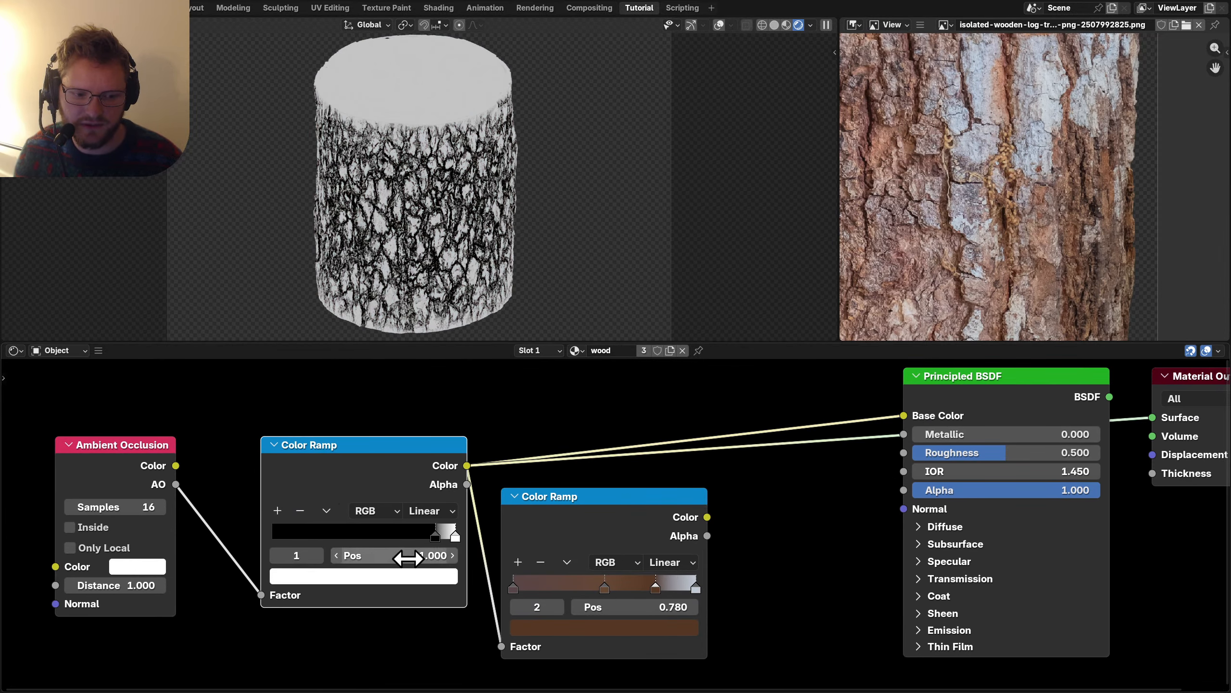
mouse_move(407, 561)
mouse_down()
mouse_move(293, 556)
mouse_move(406, 556)
mouse_up()
ctrl+shift+click(649, 511)
click(275, 556)
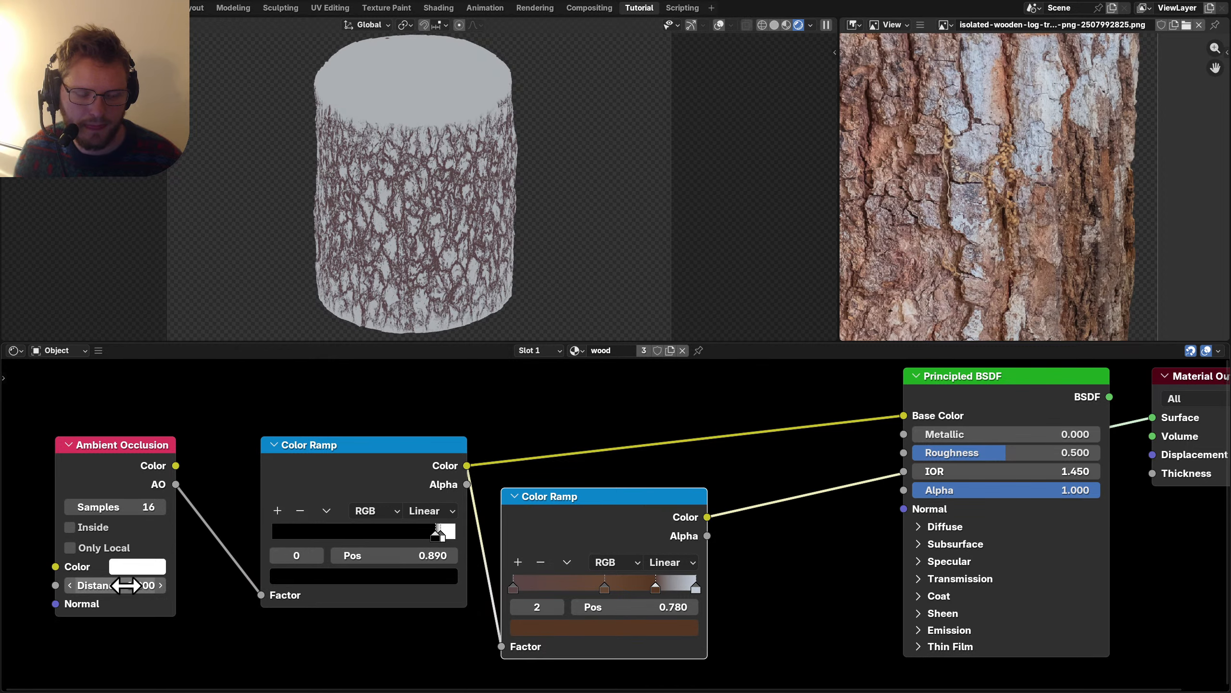
mouse_move(125, 585)
mouse_down()
mouse_move(109, 585)
mouse_move(132, 585)
mouse_up()
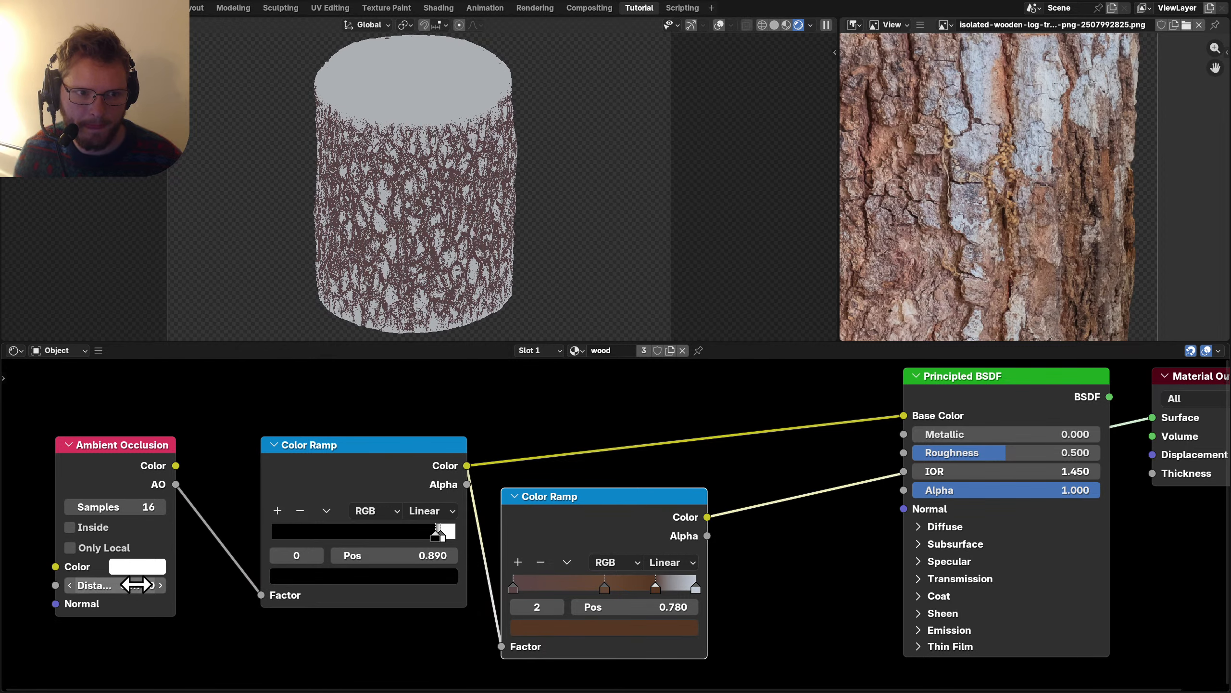
scroll(610, 498, down, 3)
key(ctrl+s)
scroll(635, 567, up, 2)
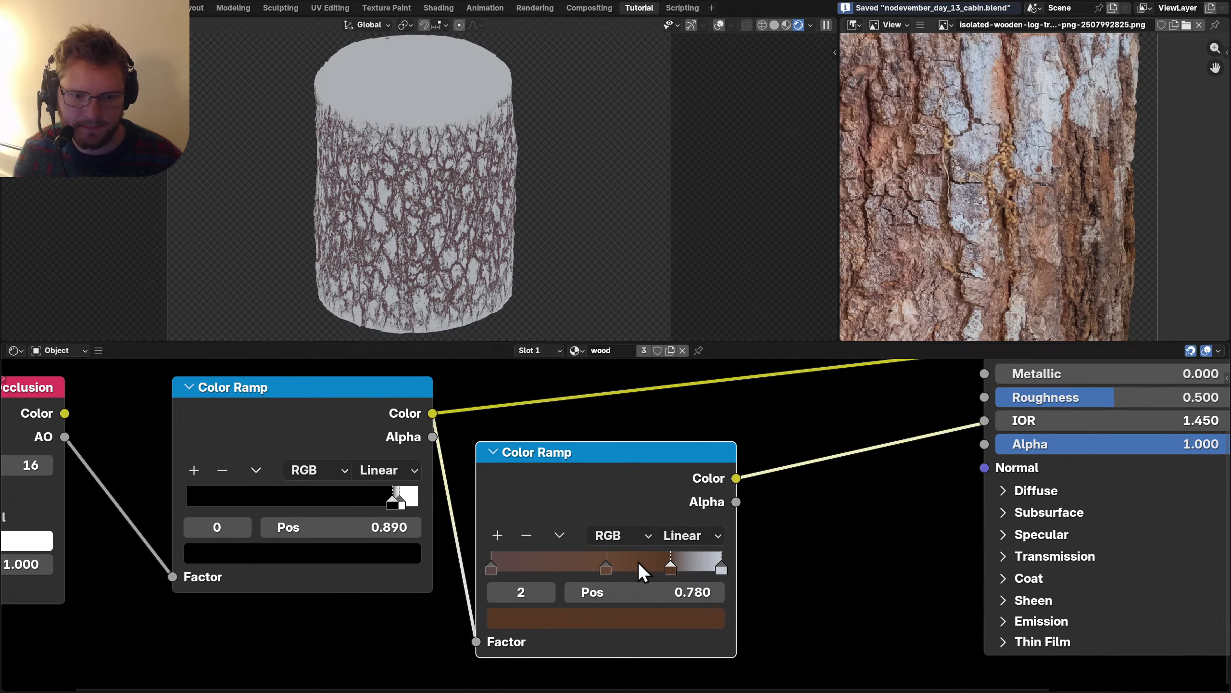
Move the black-and-white ramp node and lower its black stop to 0.490.
click(623, 626)
drag(570, 410, 545, 253)
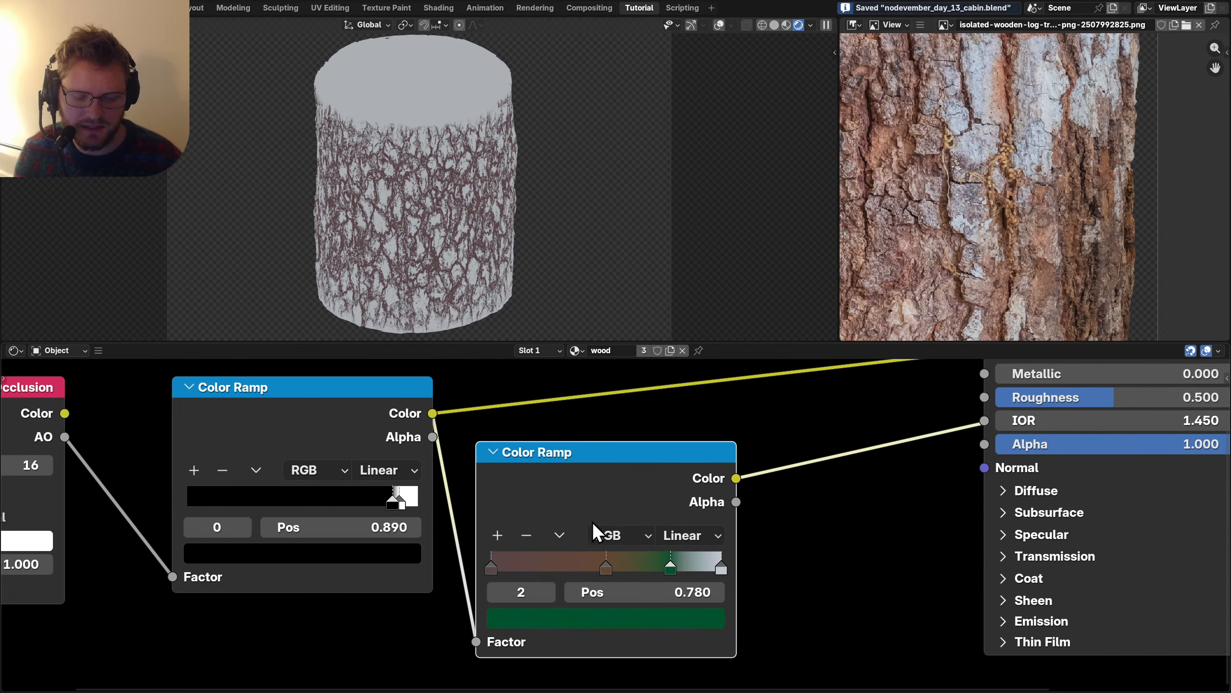
scroll(485, 534, right, 3)
scroll(390, 587, left, 5)
drag(470, 528, 386, 553)
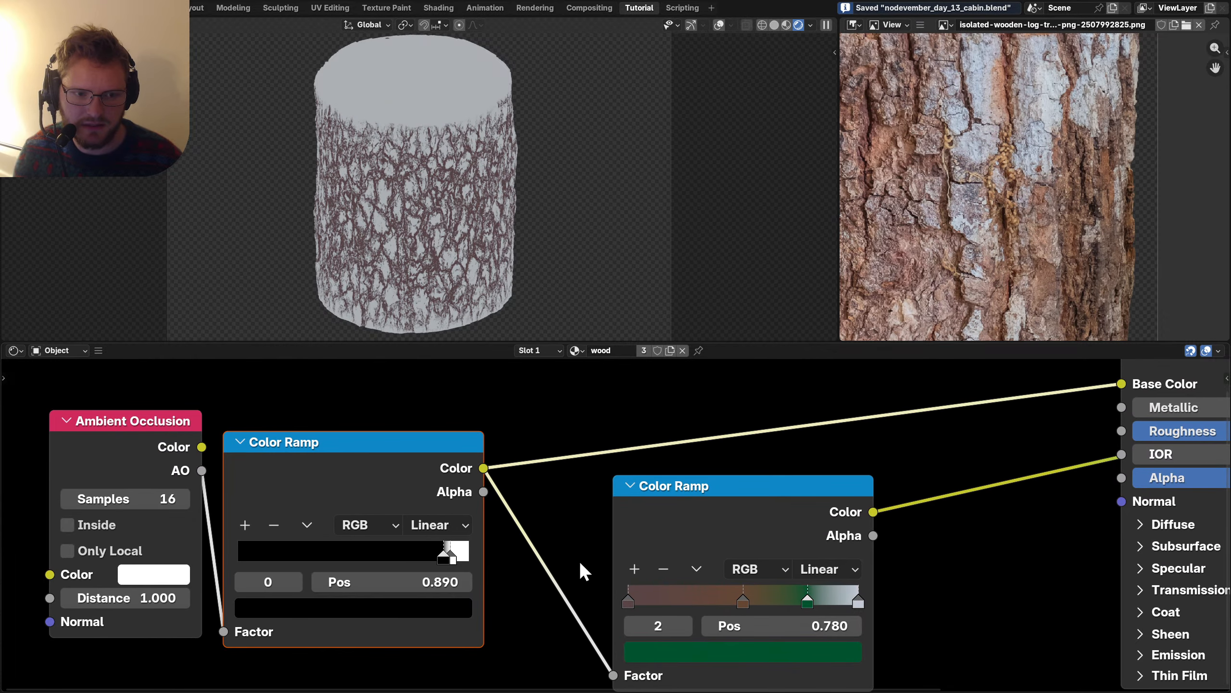
scroll(579, 561, down, 4)
scroll(592, 523, right, 2)
scroll(427, 472, left, 5)
scroll(494, 489, up, 3)
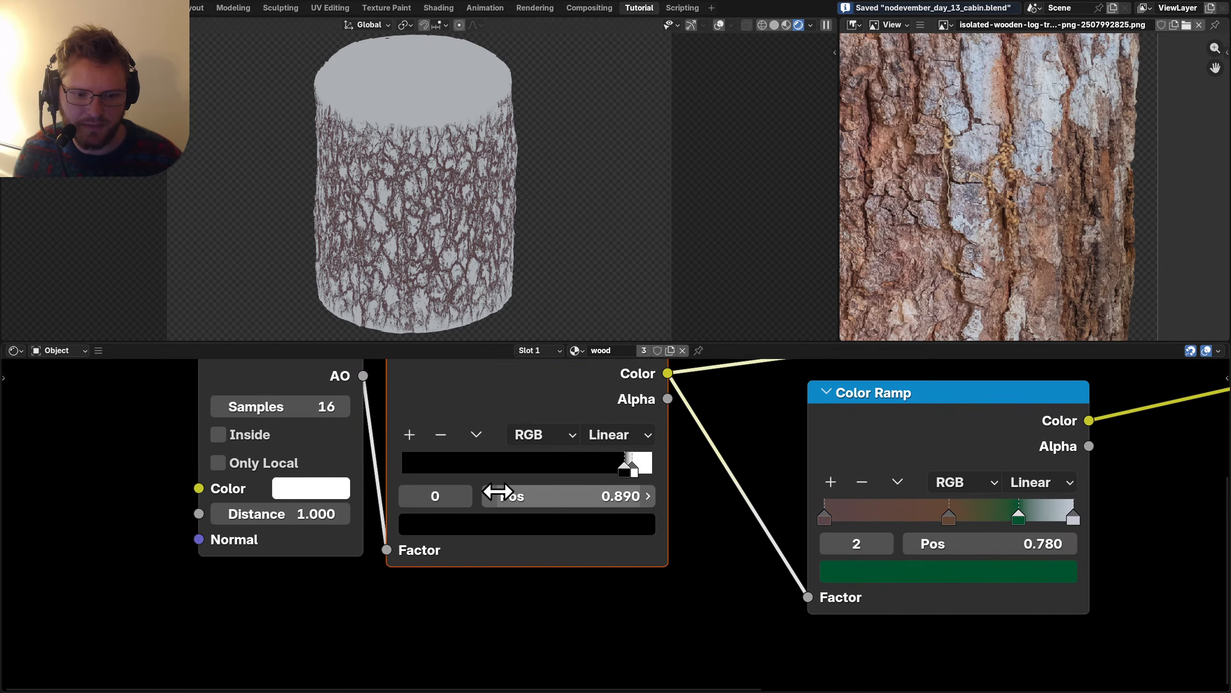
mouse_move(538, 497)
mouse_down()
mouse_move(437, 500)
mouse_move(513, 492)
mouse_move(499, 492)
mouse_up()
click(440, 491)
click(368, 494)
Give the bark ramp's 0.780 stop a light tan brown sampled from the bark photo.
middle_drag(892, 521, 618, 509)
scroll(824, 572, up, 1)
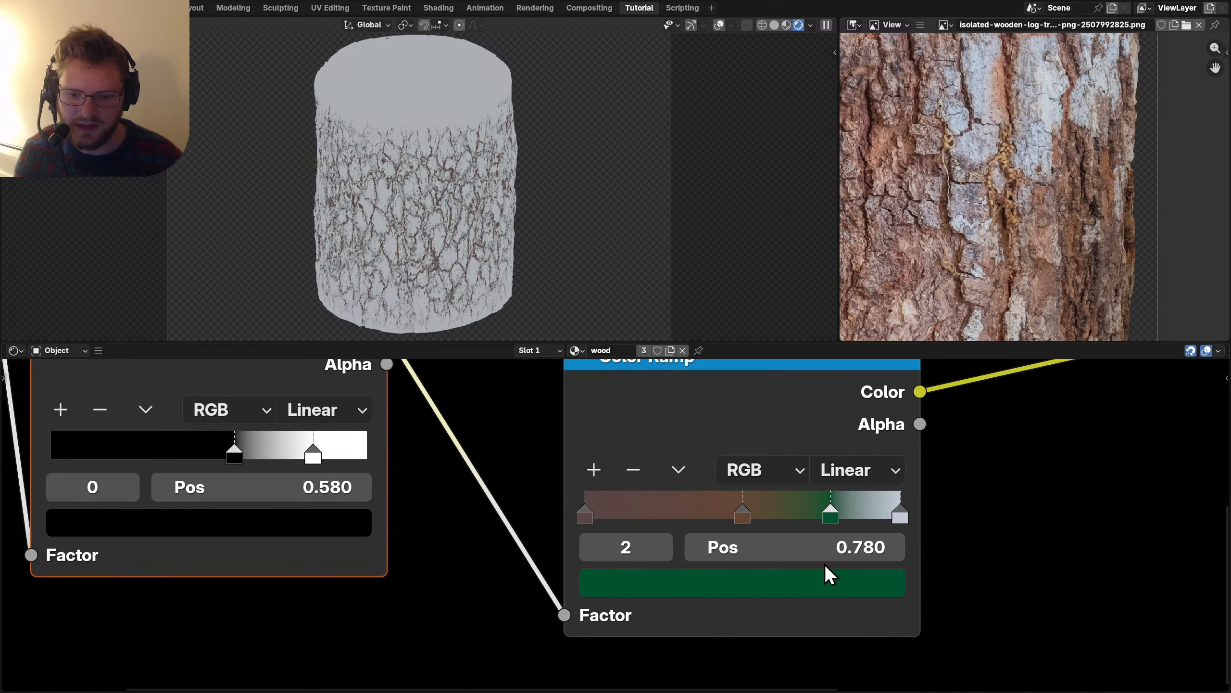
key(e)
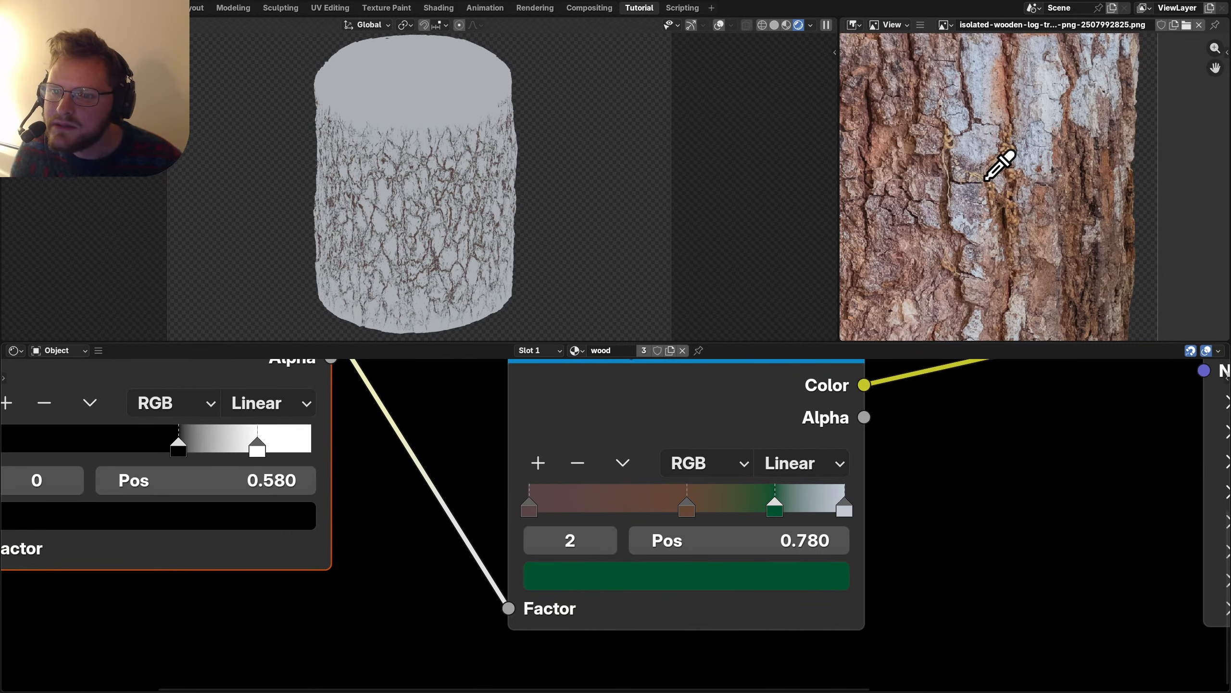
click(989, 177)
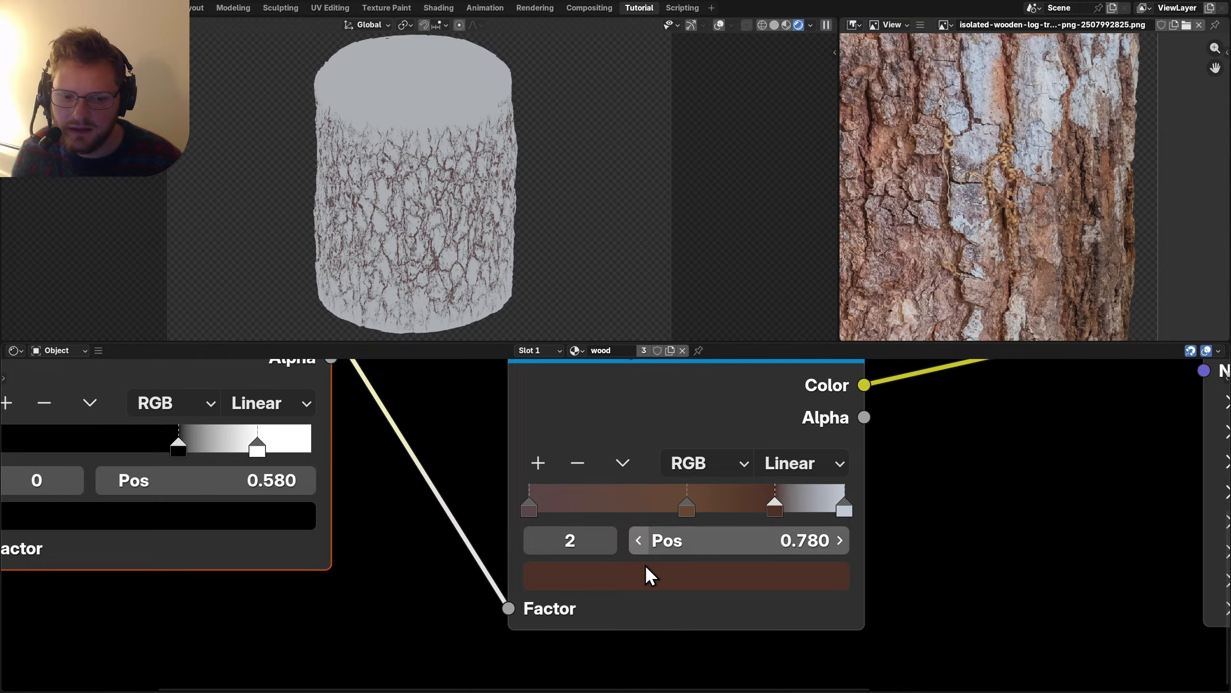
scroll(1113, 206, up, 6)
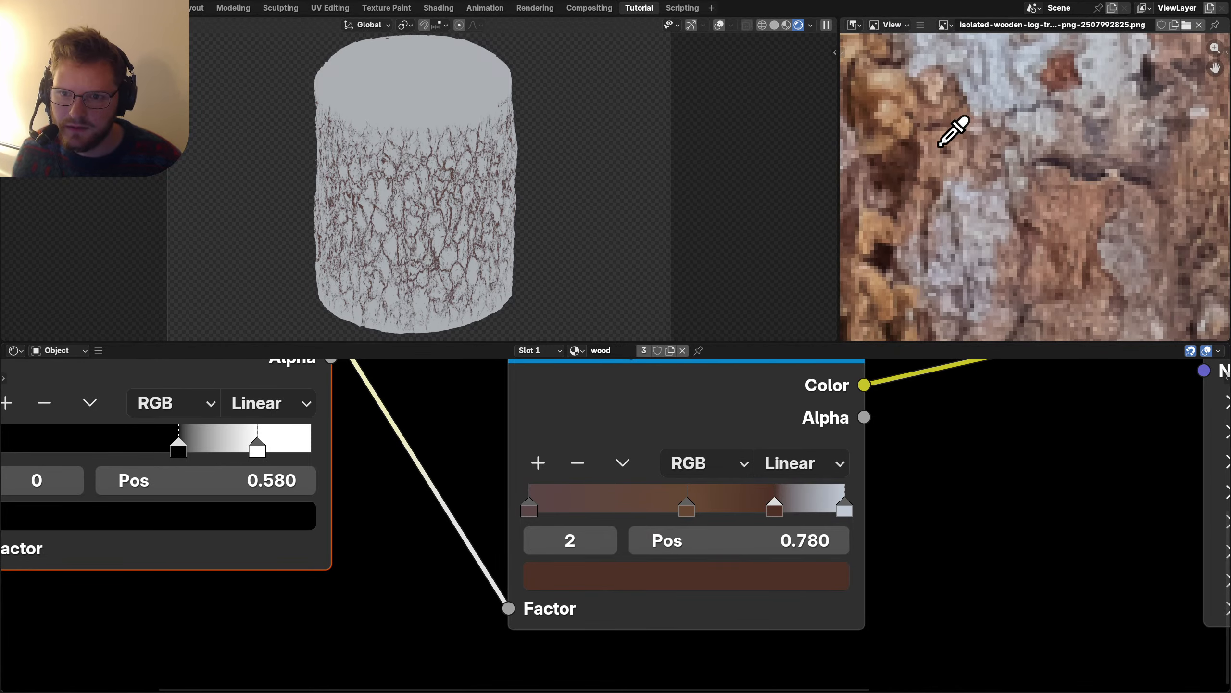
click(897, 113)
scroll(970, 156, down, 6)
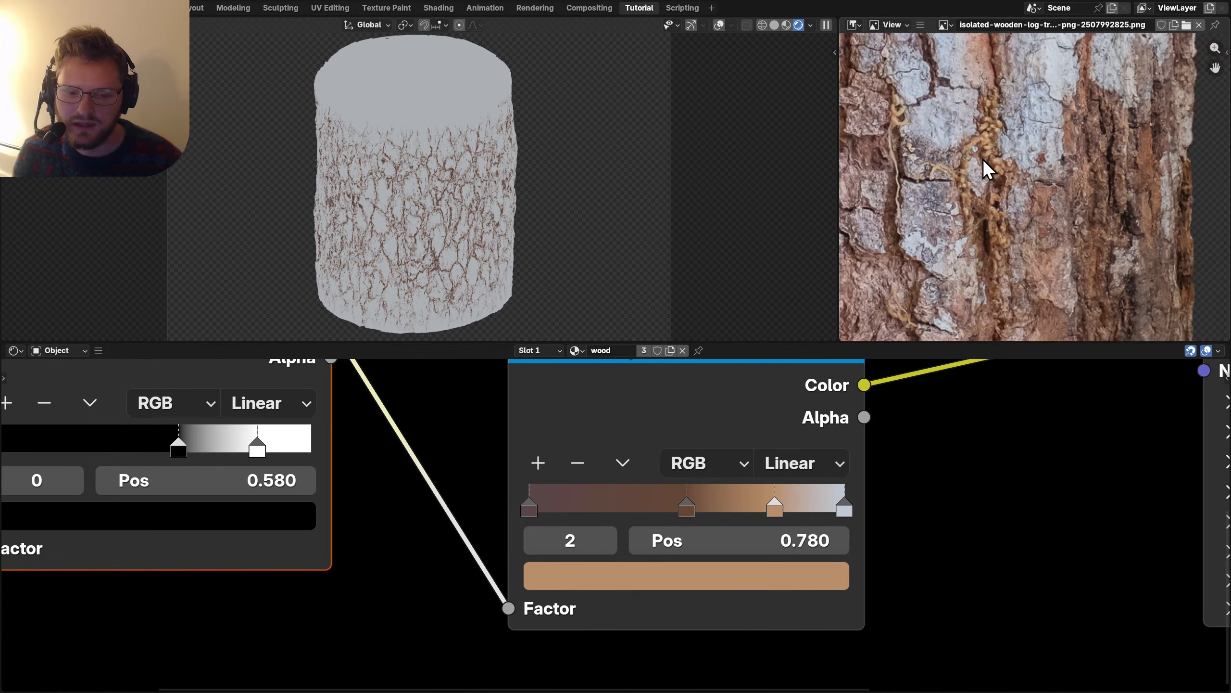
scroll(645, 509, down, 2)
Compare the look with the black-and-white ramp muted, and test then undo a red end stop.
middle_drag(487, 477, 577, 513)
click(443, 431)
key(m)
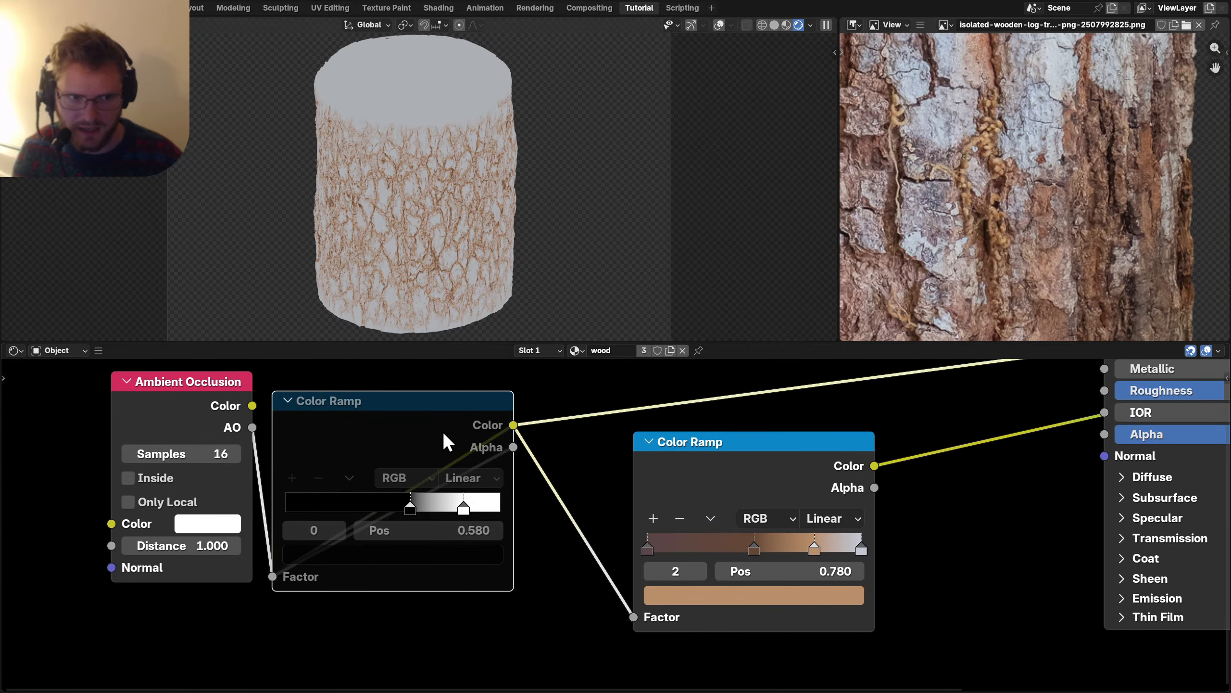
key(m)
key(m)
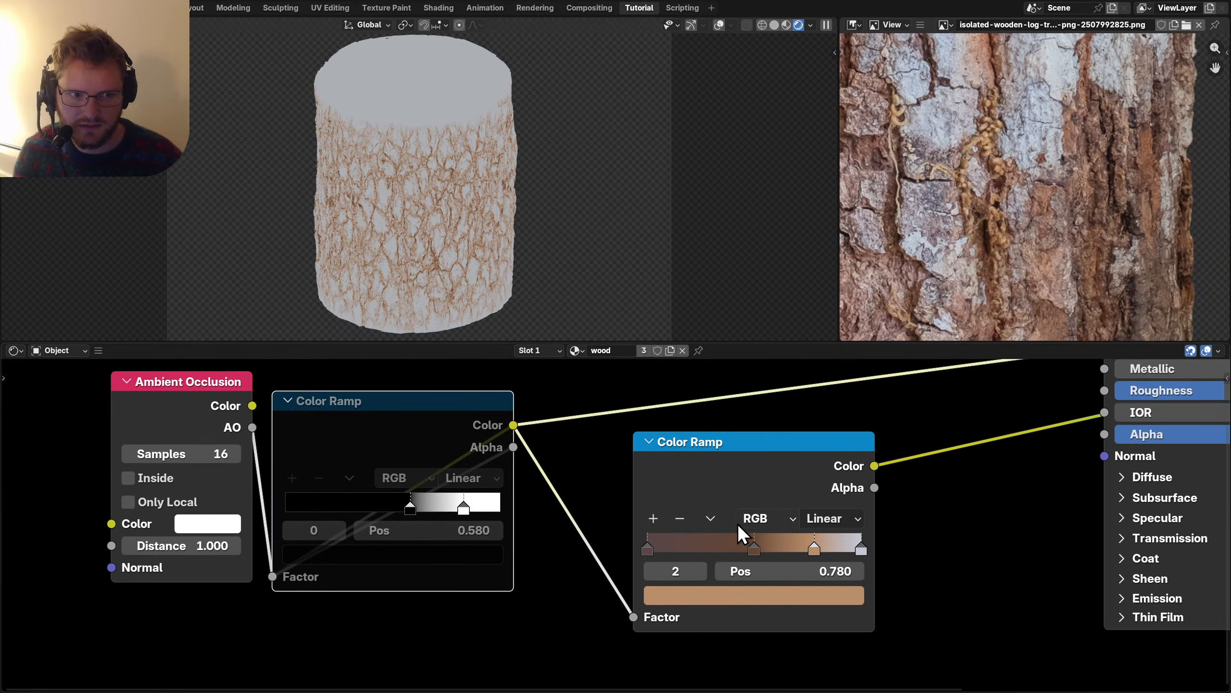
scroll(737, 524, up, 1)
click(598, 520)
click(610, 557)
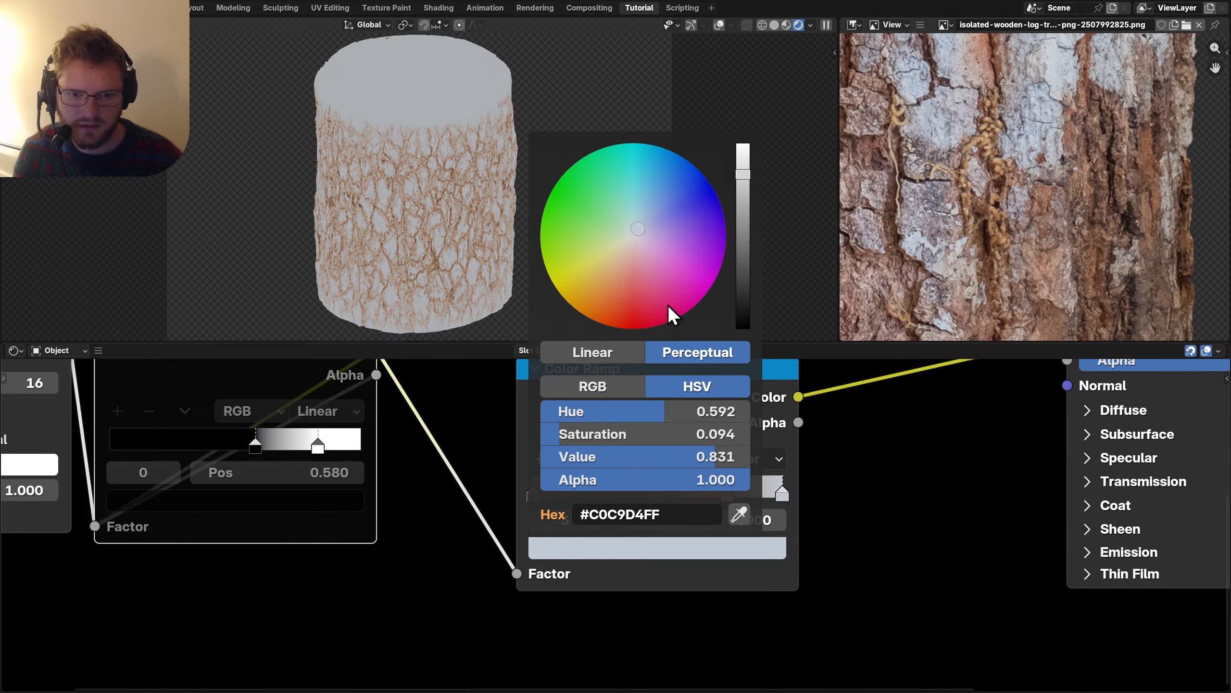
drag(672, 315, 646, 344)
key(ctrl+z)
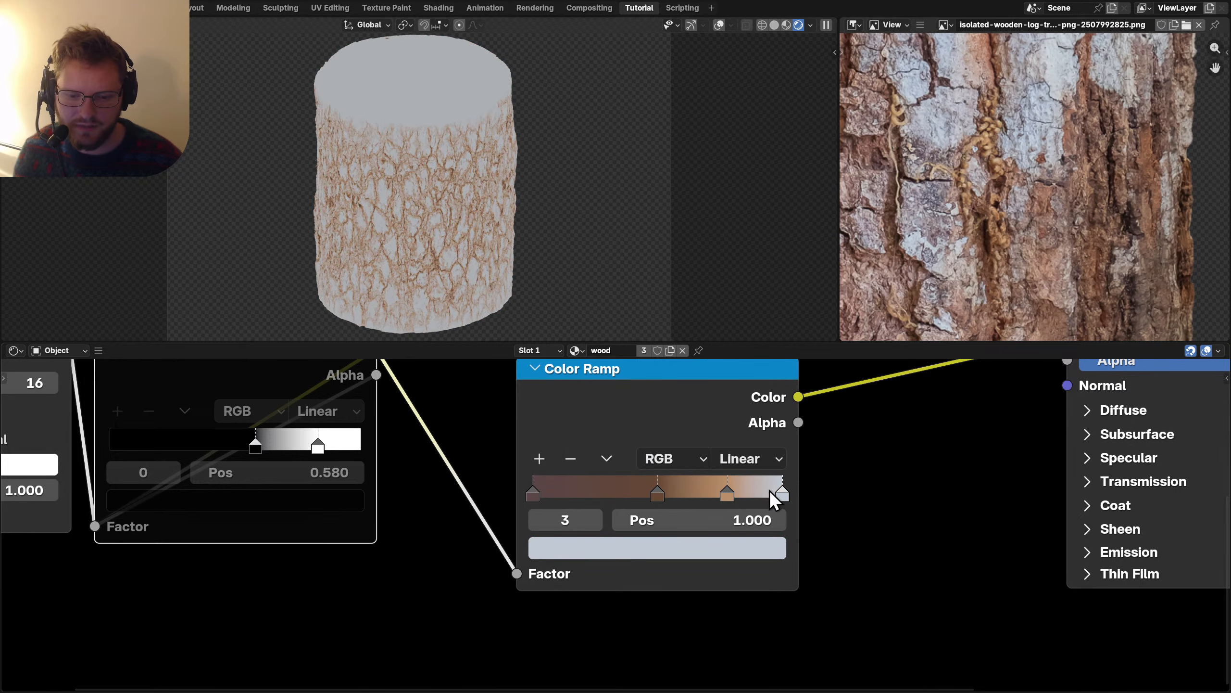
Remove the black-and-white ramp so Ambient Occlusion connects straight to the bark ramp.
middle_drag(392, 473, 662, 537)
scroll(626, 555, down, 2)
key(ctrl+x)
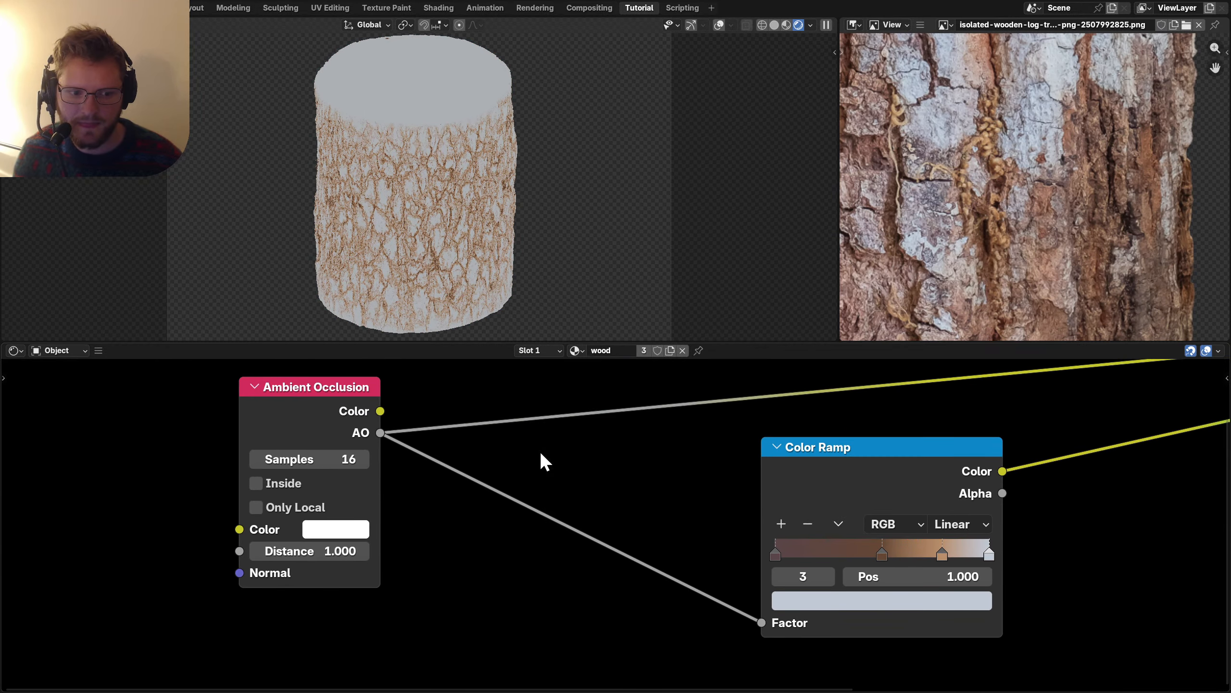
drag(368, 475, 269, 495)
key(shift+a)
Insert a Math Add node on the AO link with an offset of about -0.180.
text(add)
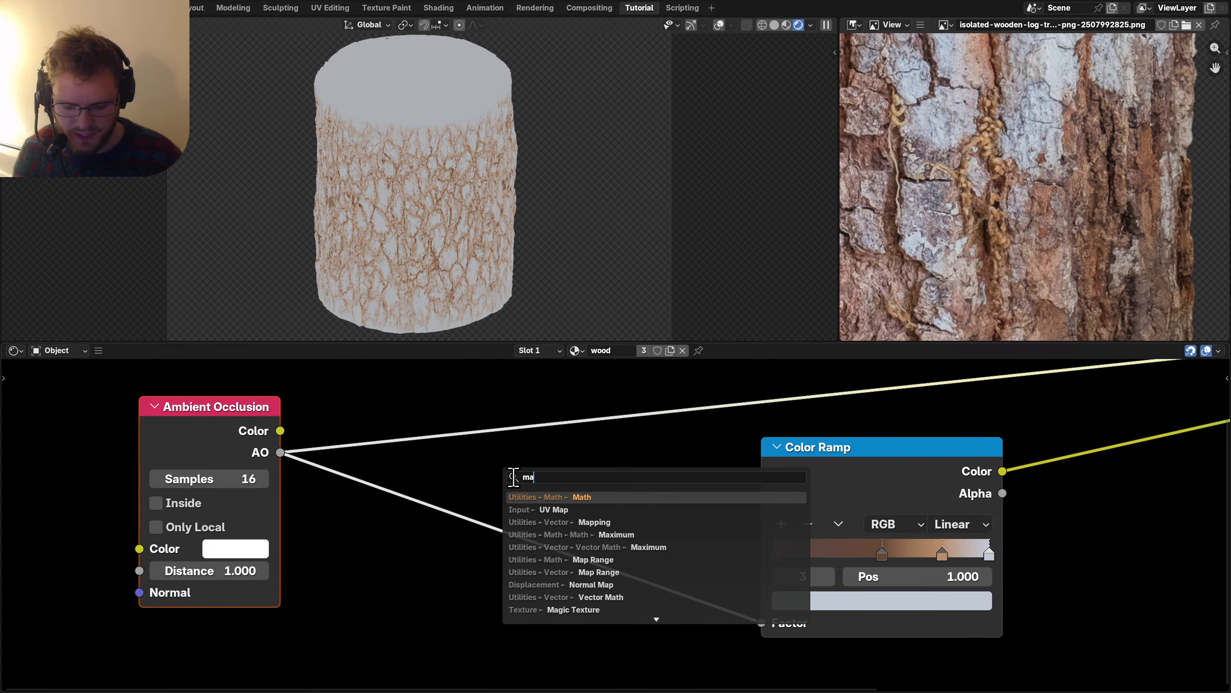
key(Return)
click(575, 550)
key(ctrl+s)
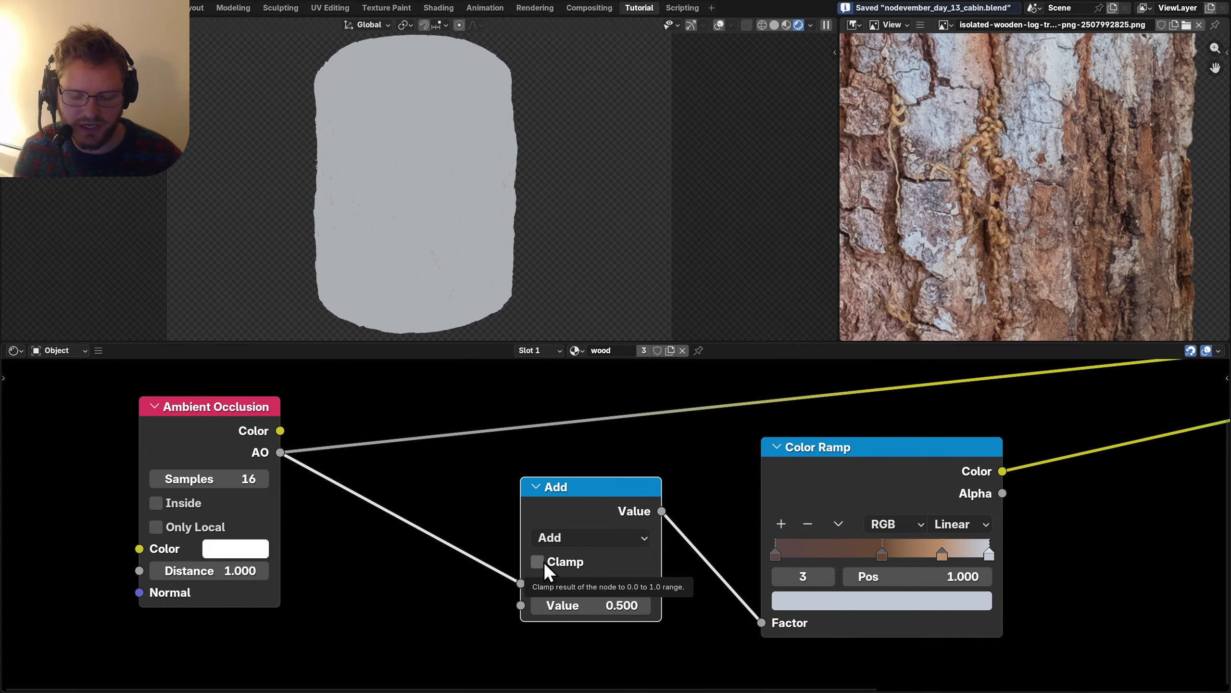
click(602, 601)
text(1)
key(Return)
drag(605, 601, 560, 601)
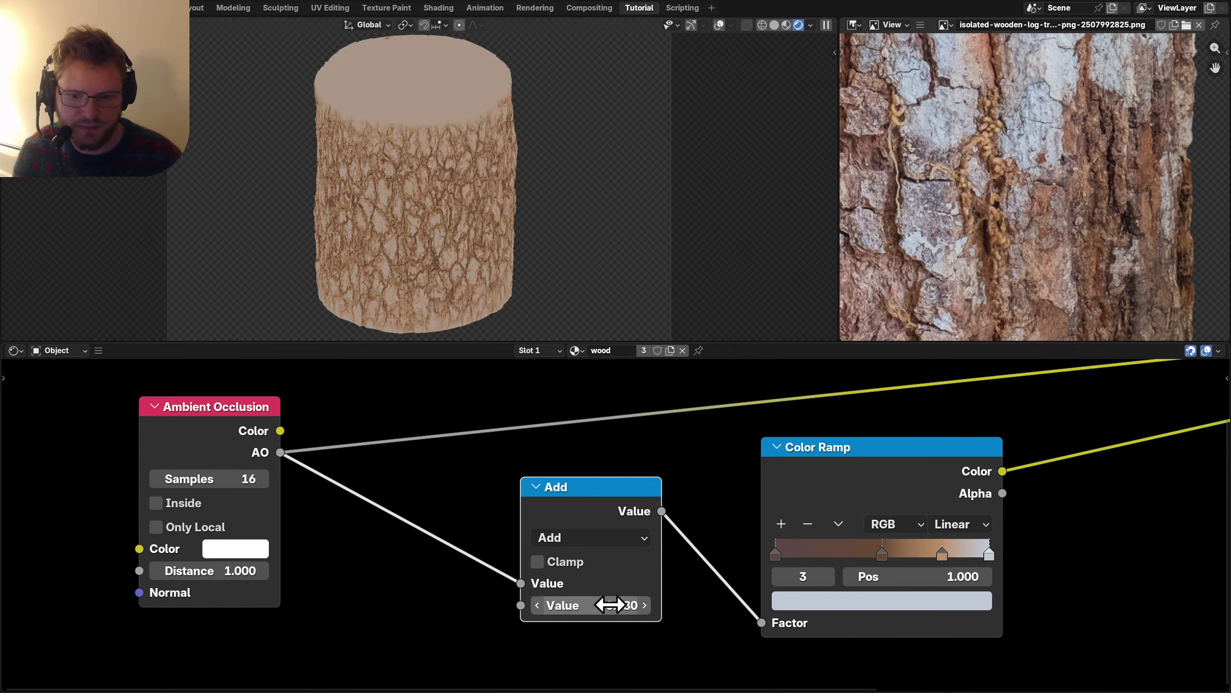
Add two bark-sampled ramp stops: a blue-grey and a dark brown near 0.115.
click(892, 446)
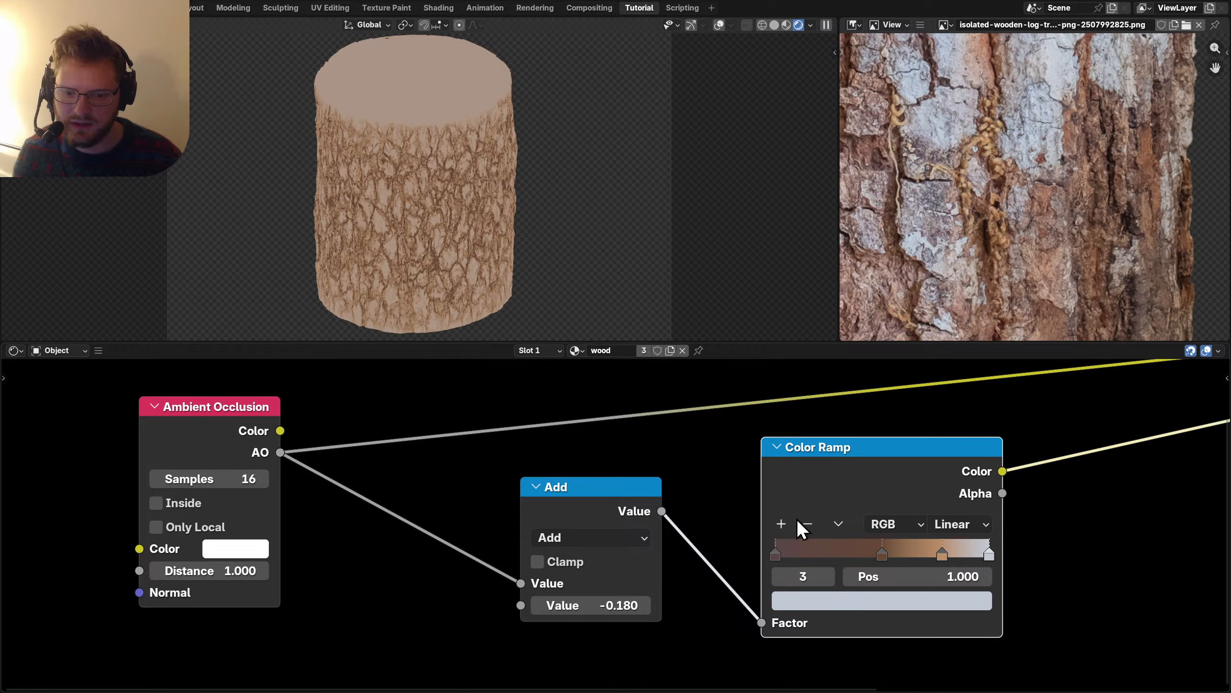
click(783, 524)
key(e)
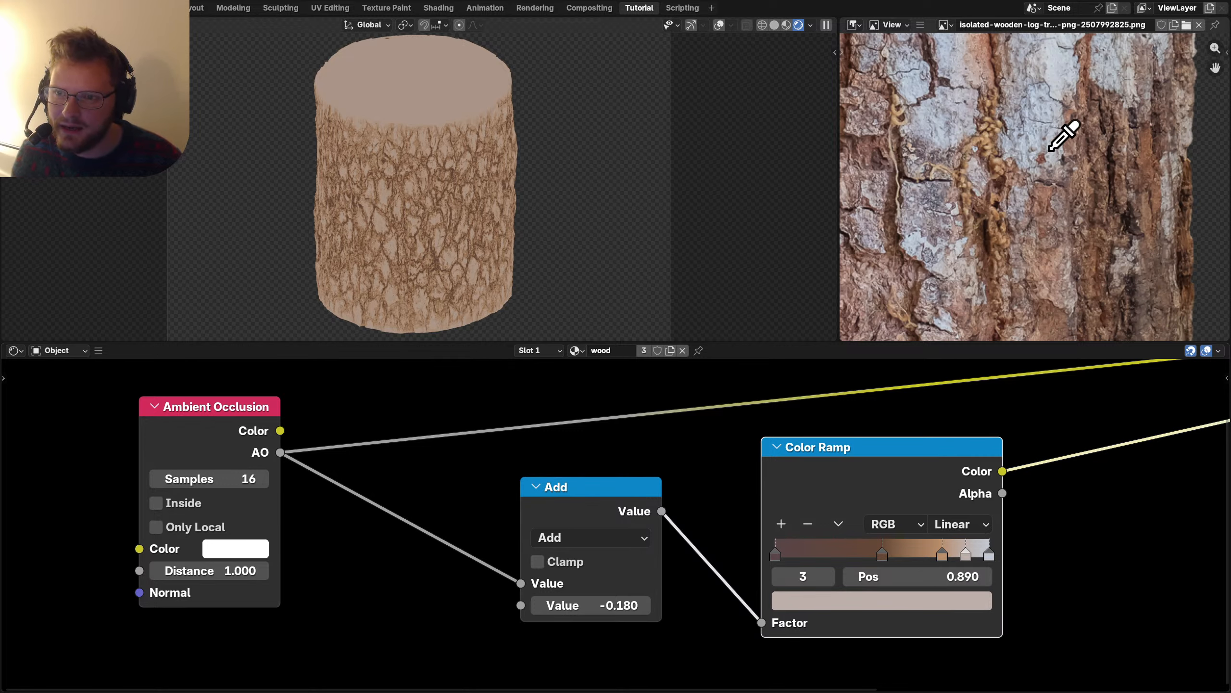
click(1011, 125)
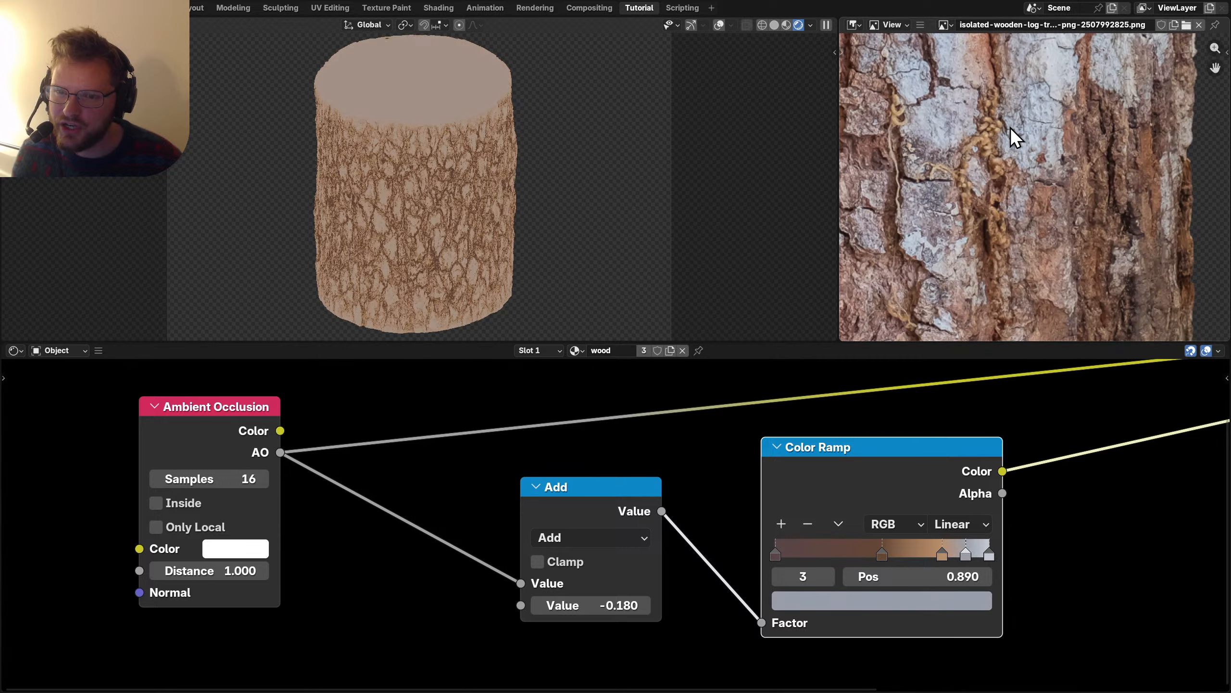
click(782, 524)
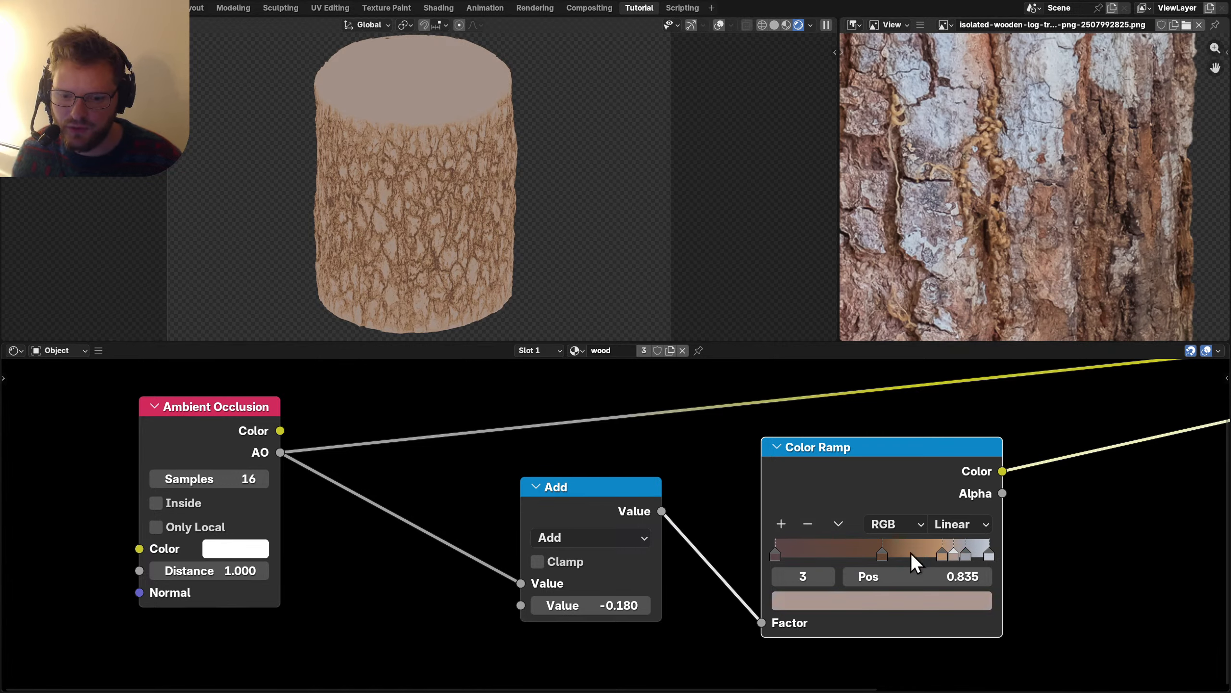
drag(913, 576, 839, 578)
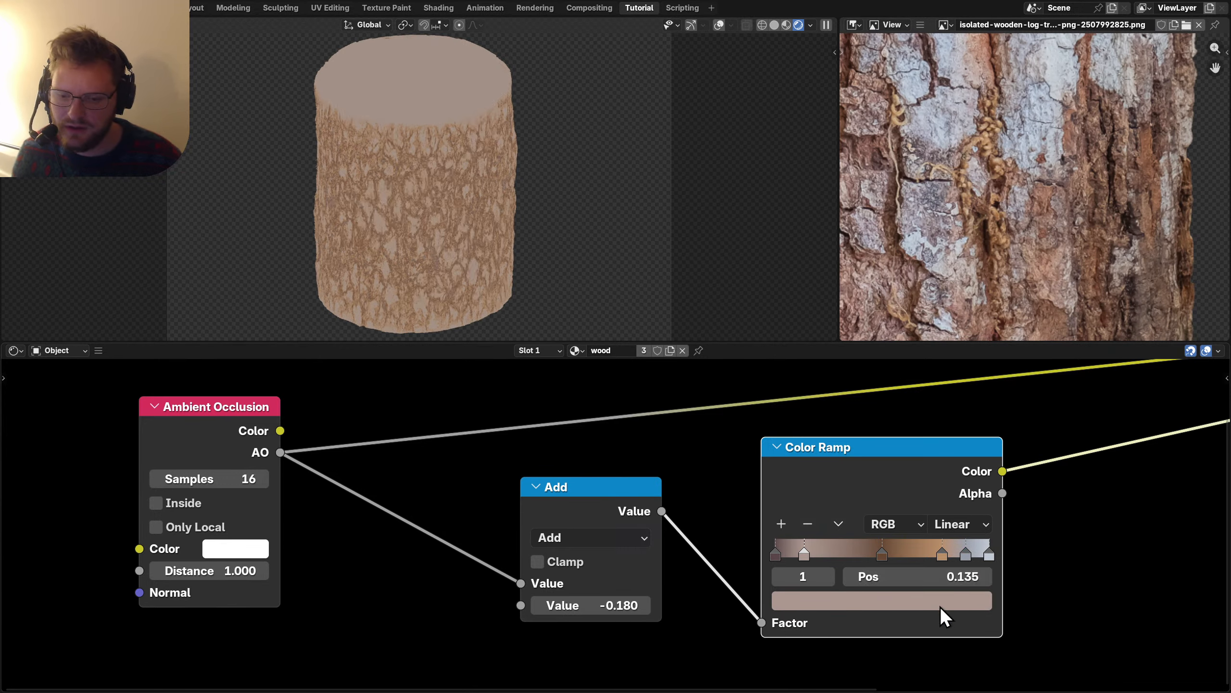
key(e)
click(1146, 289)
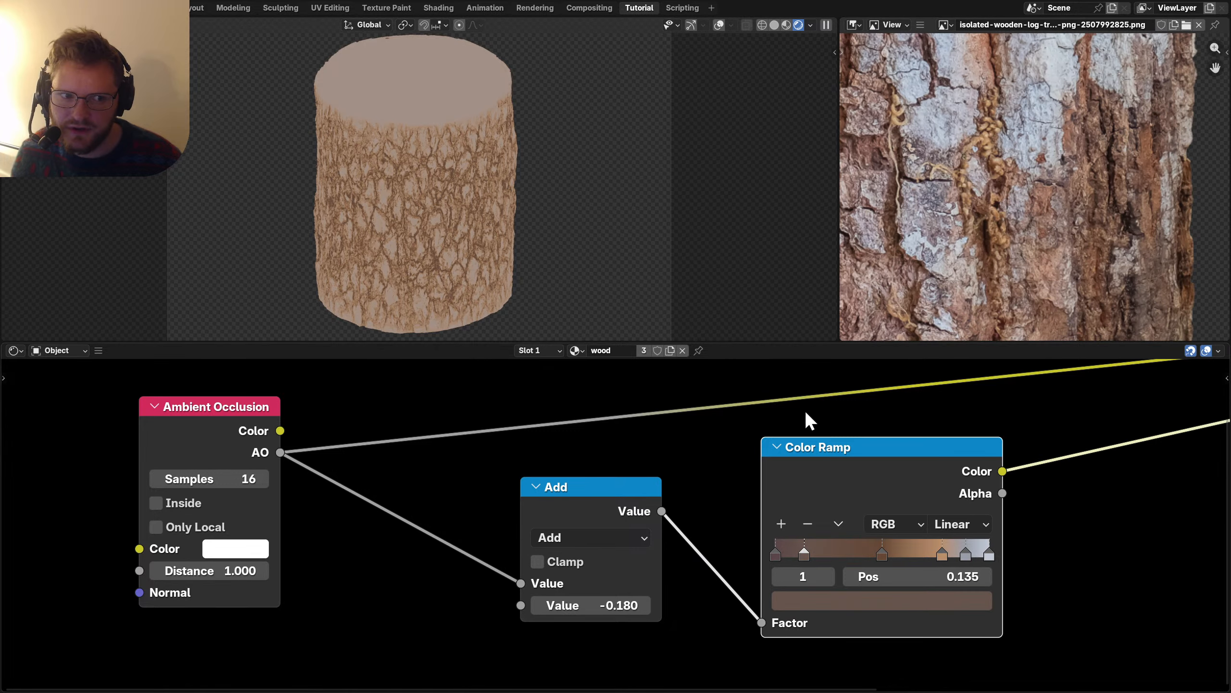
Connect the colour ramp to Base Color and raise Roughness to 0.850.
scroll(824, 465, down, 3)
middle_drag(839, 503, 687, 536)
drag(702, 525, 818, 470)
scroll(330, 445, left, 5)
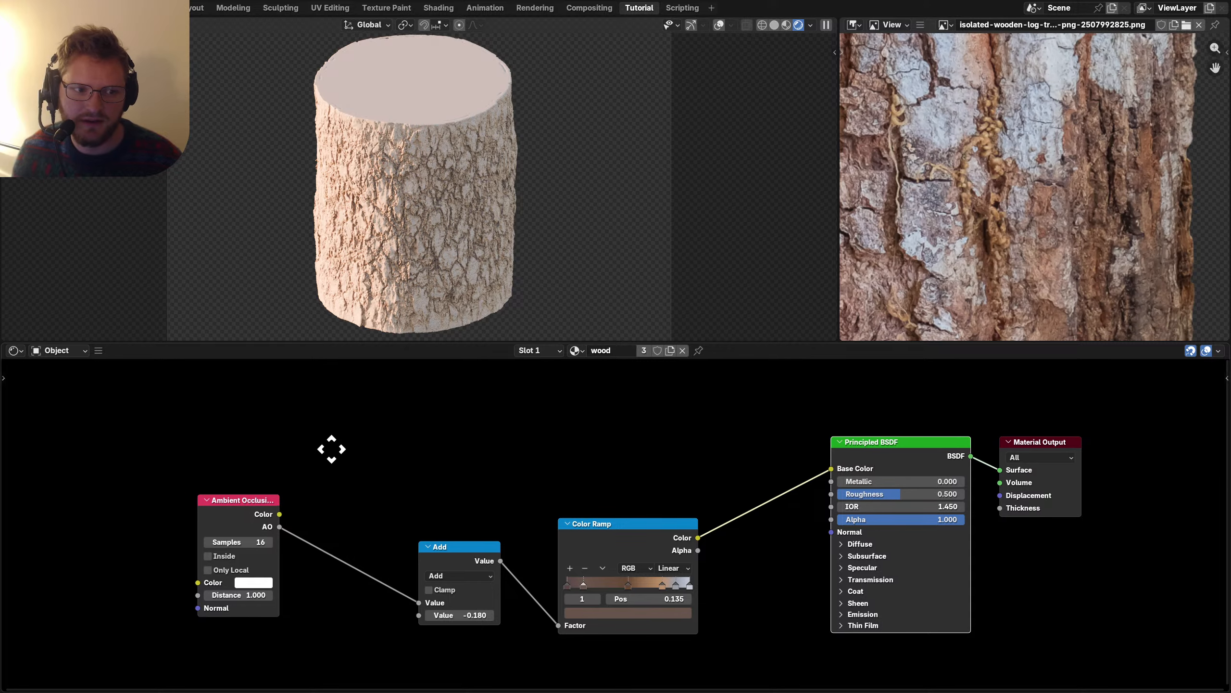
drag(291, 422, 714, 555)
ctrl+scroll(943, 478, right, 2)
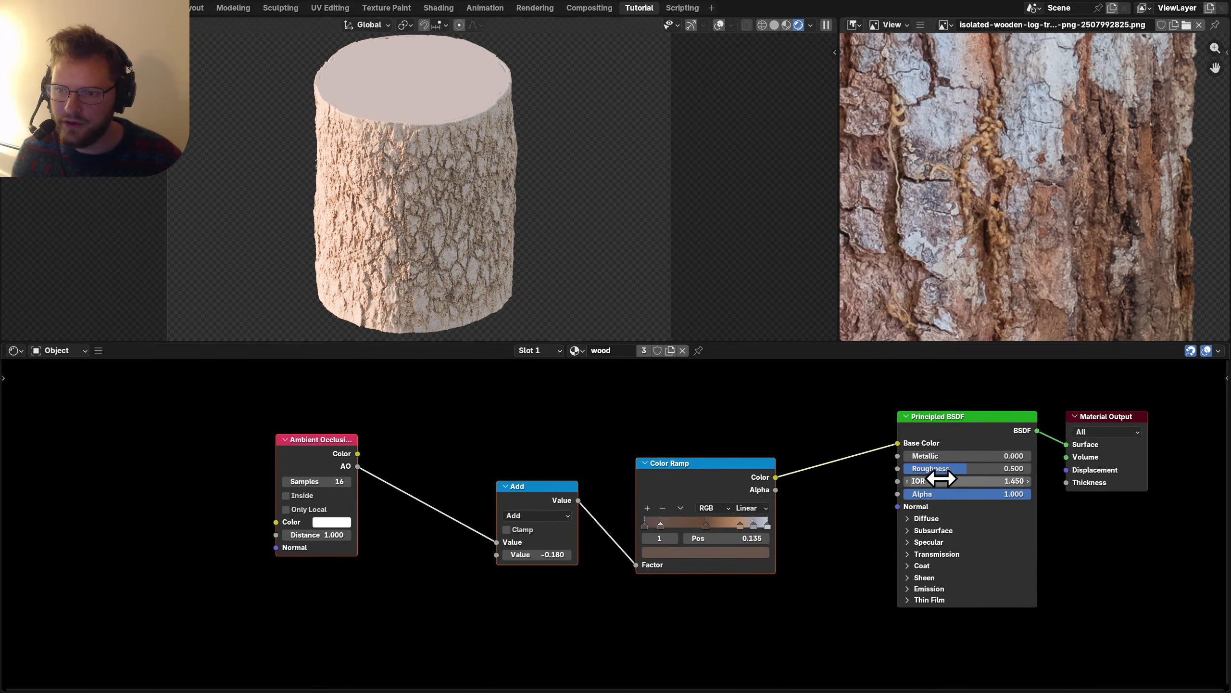
scroll(759, 511, up, 2)
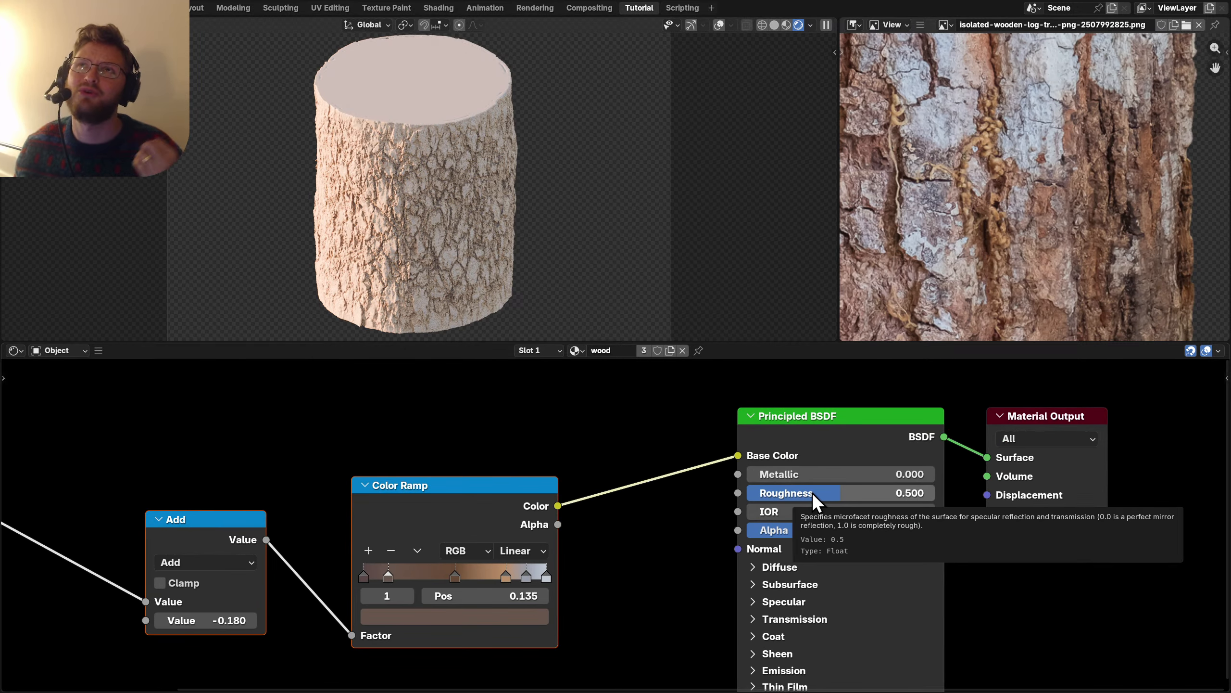
drag(812, 493, 916, 479)
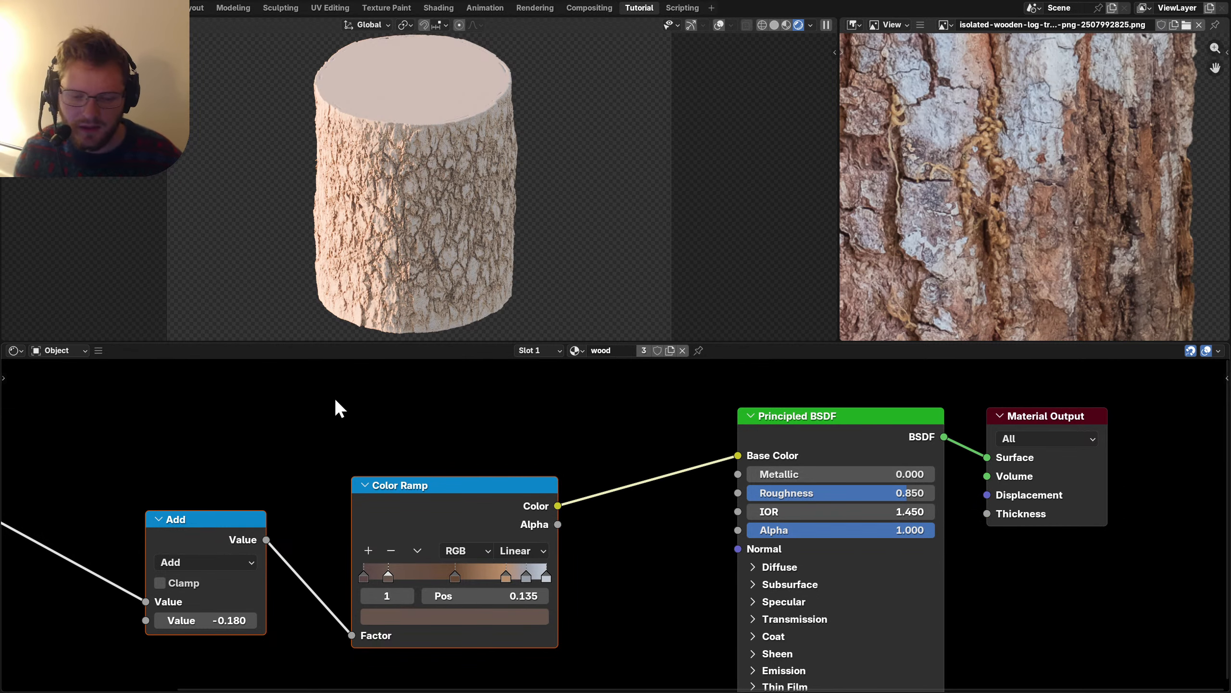
click(41, 350)
In the World nodes, set the Sky Texture Sun Size to 10° and Sun Intensity to 0.3.
click(71, 394)
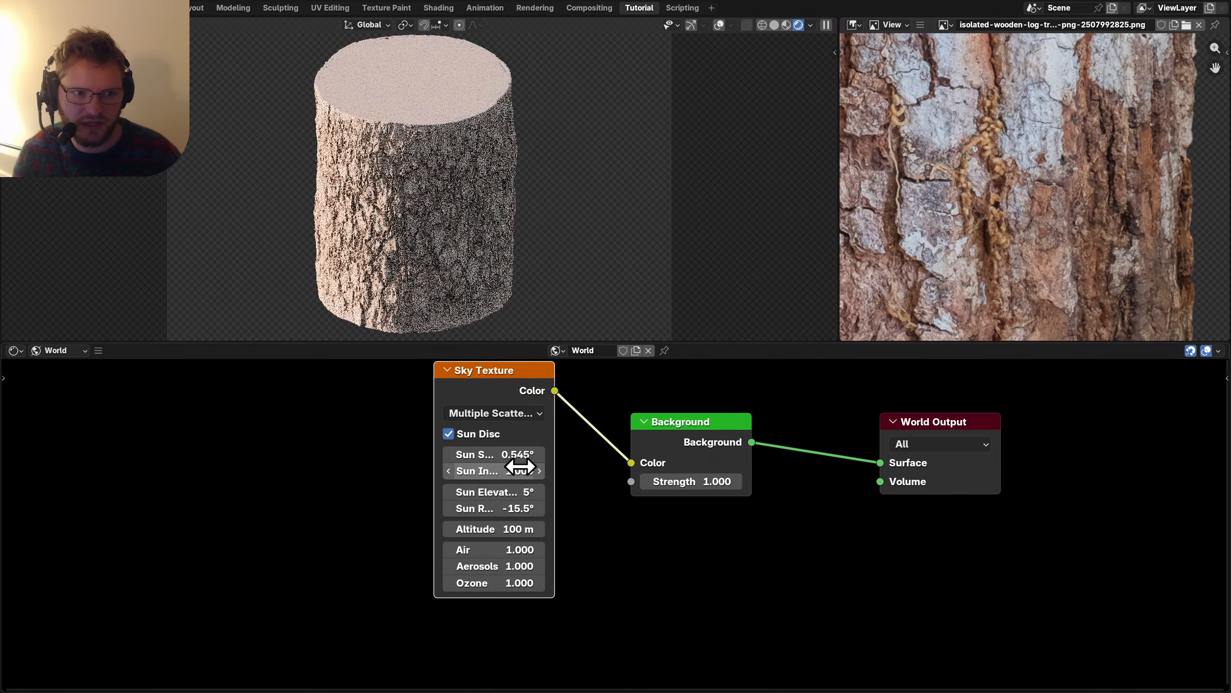
click(520, 467)
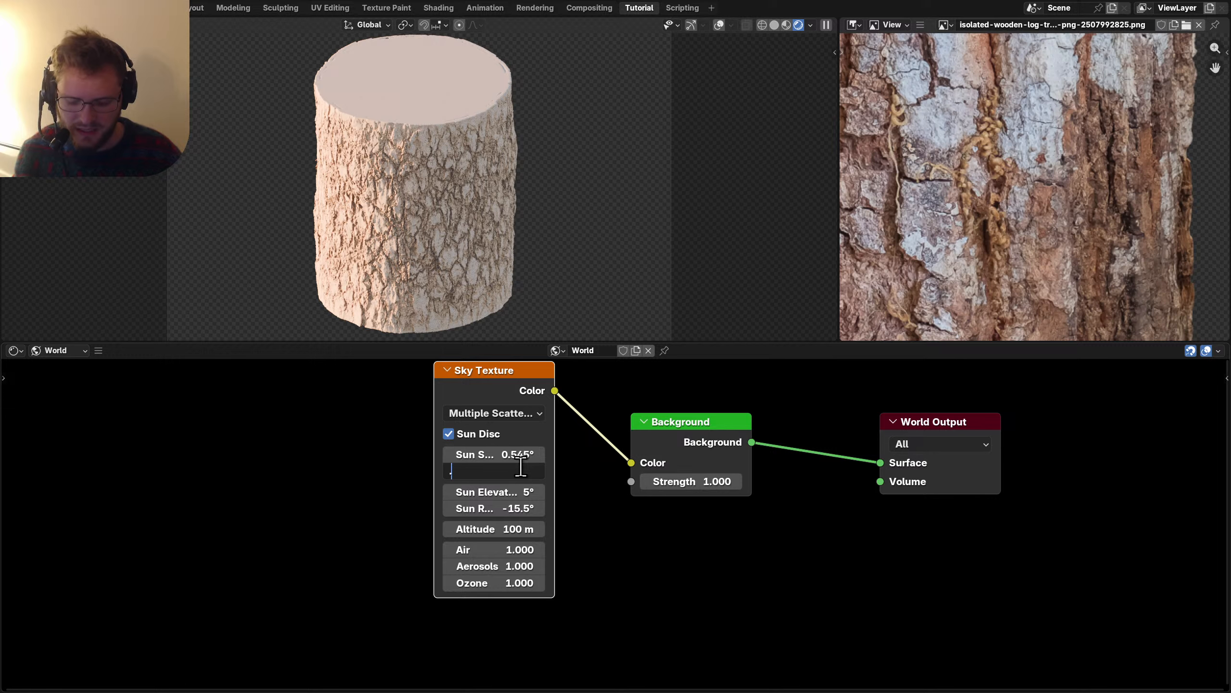
text(.4)
key(Return)
click(497, 456)
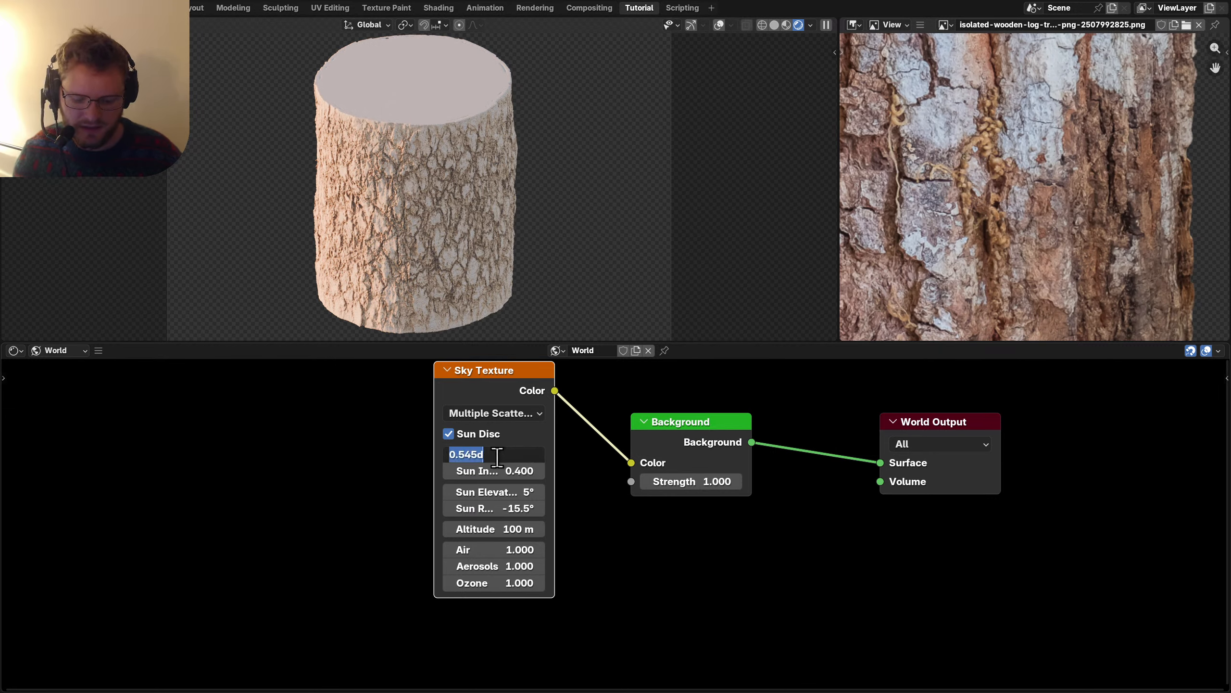
text(10)
key(Return)
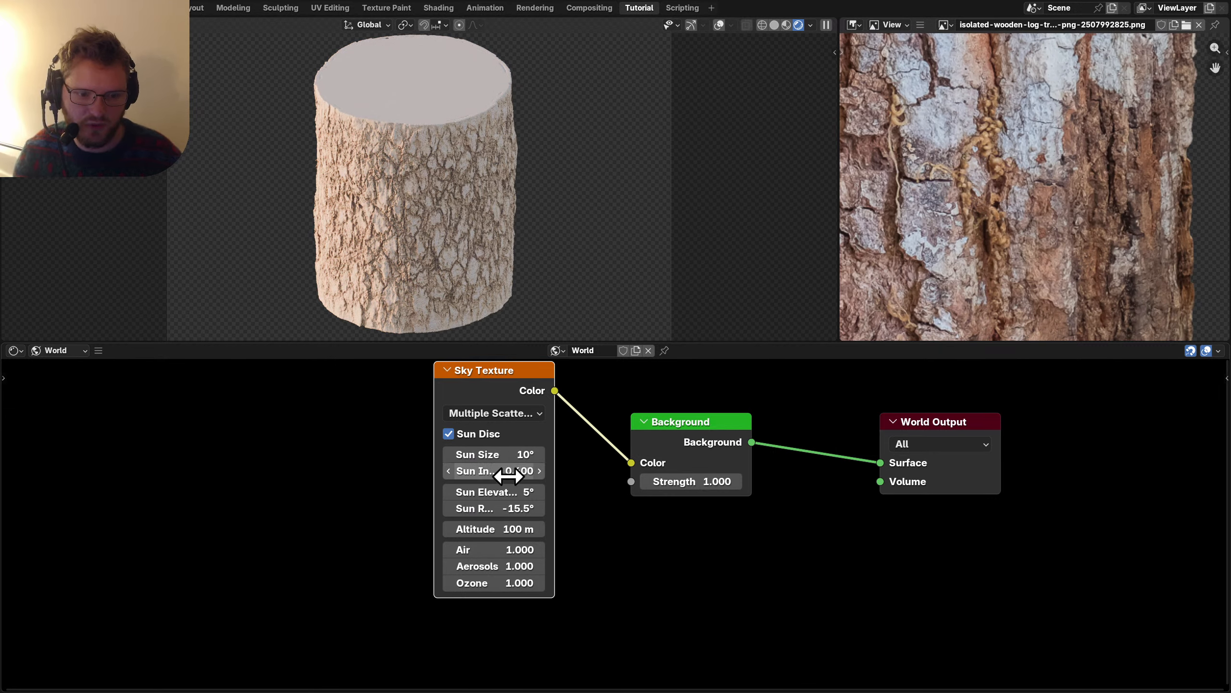
click(505, 470)
text(.3)
key(Return)
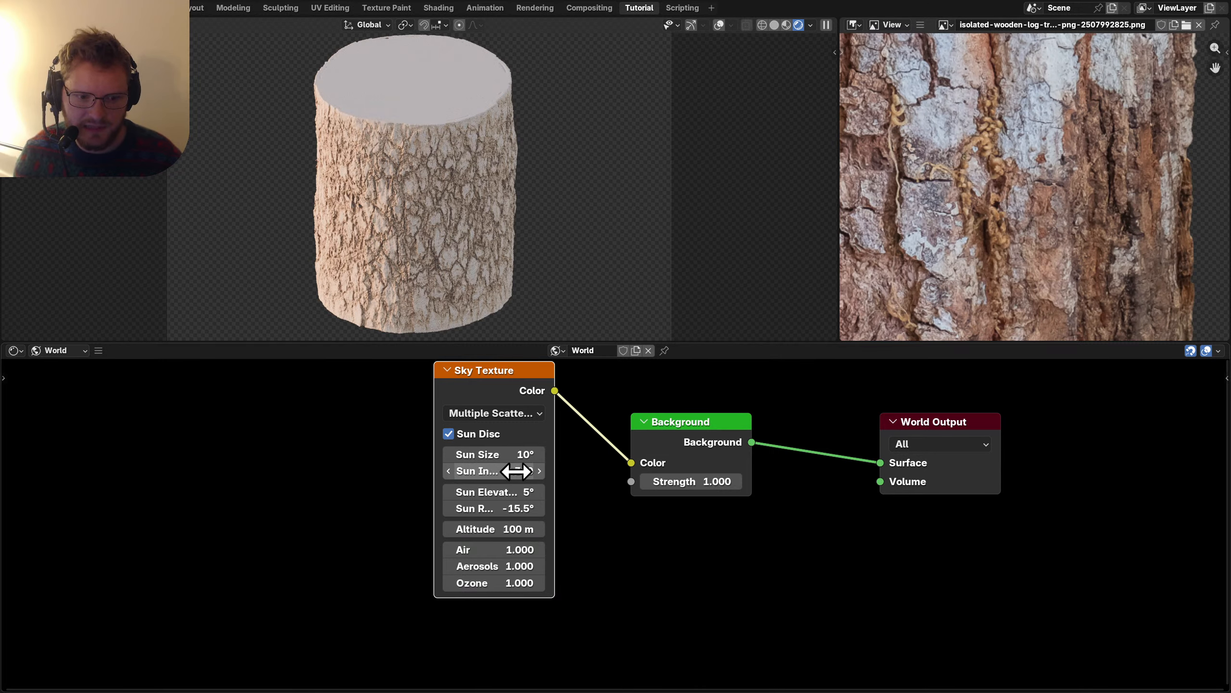
Adjust the sun elevation, save, and return to the wood material's node tree.
middle_drag(517, 470, 438, 460)
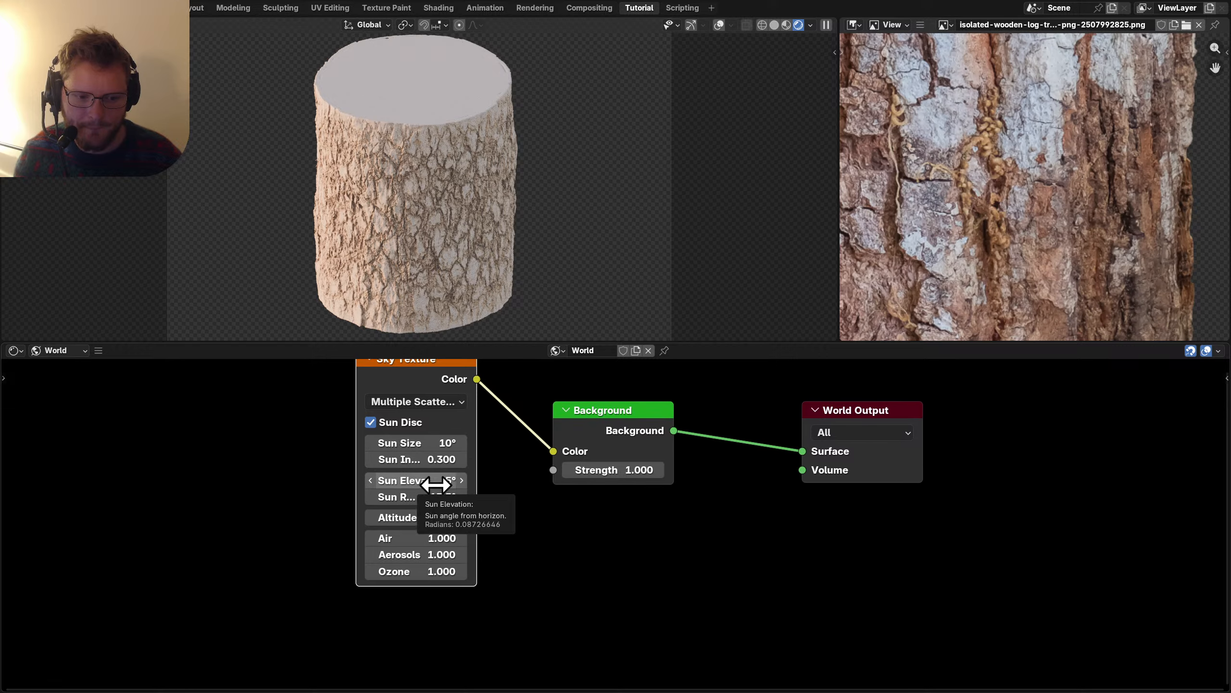
drag(435, 481, 453, 497)
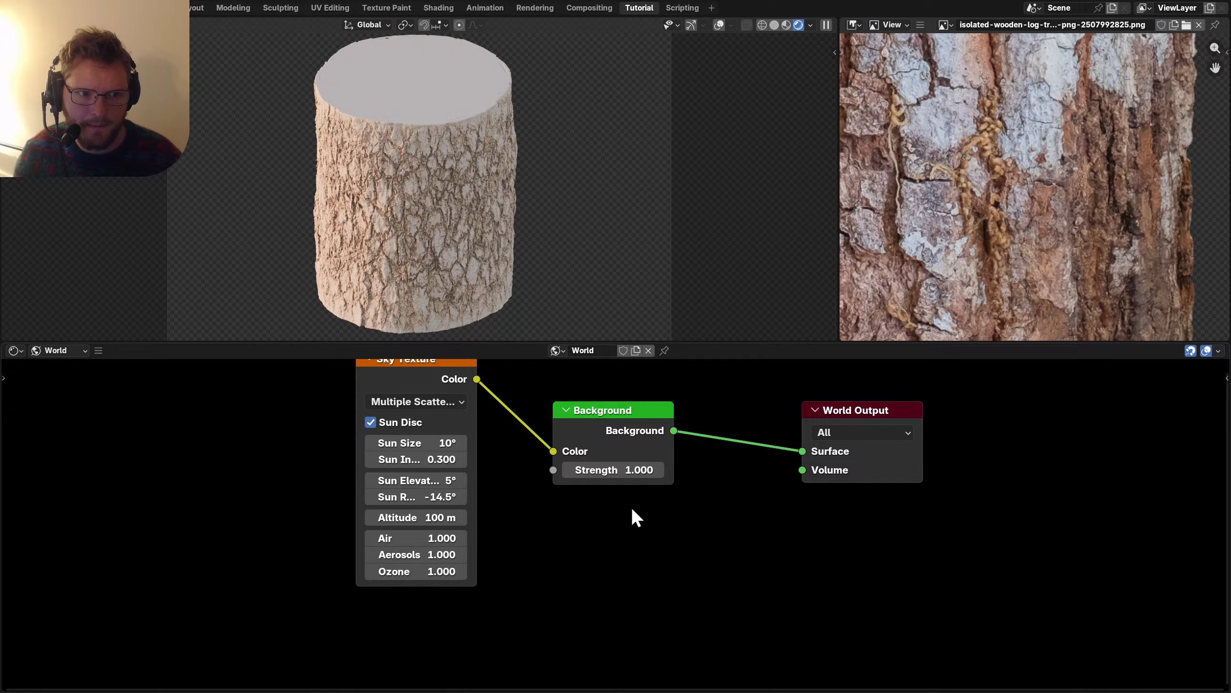
key(ctrl+s)
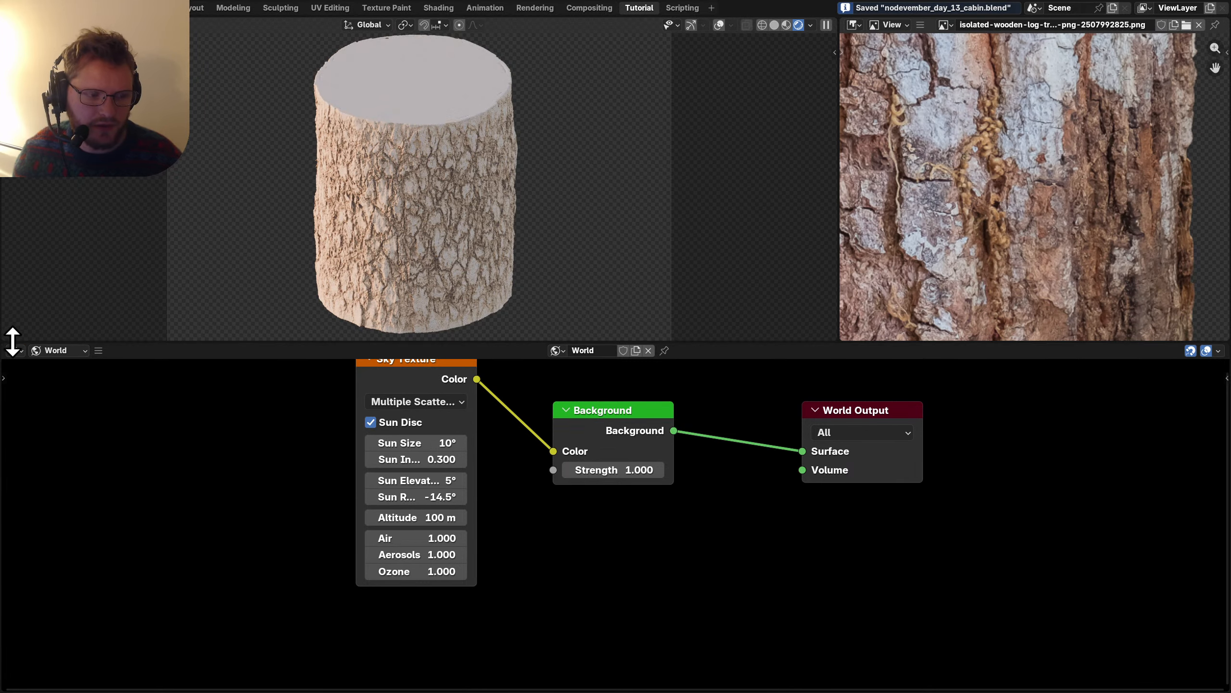
click(53, 351)
click(64, 380)
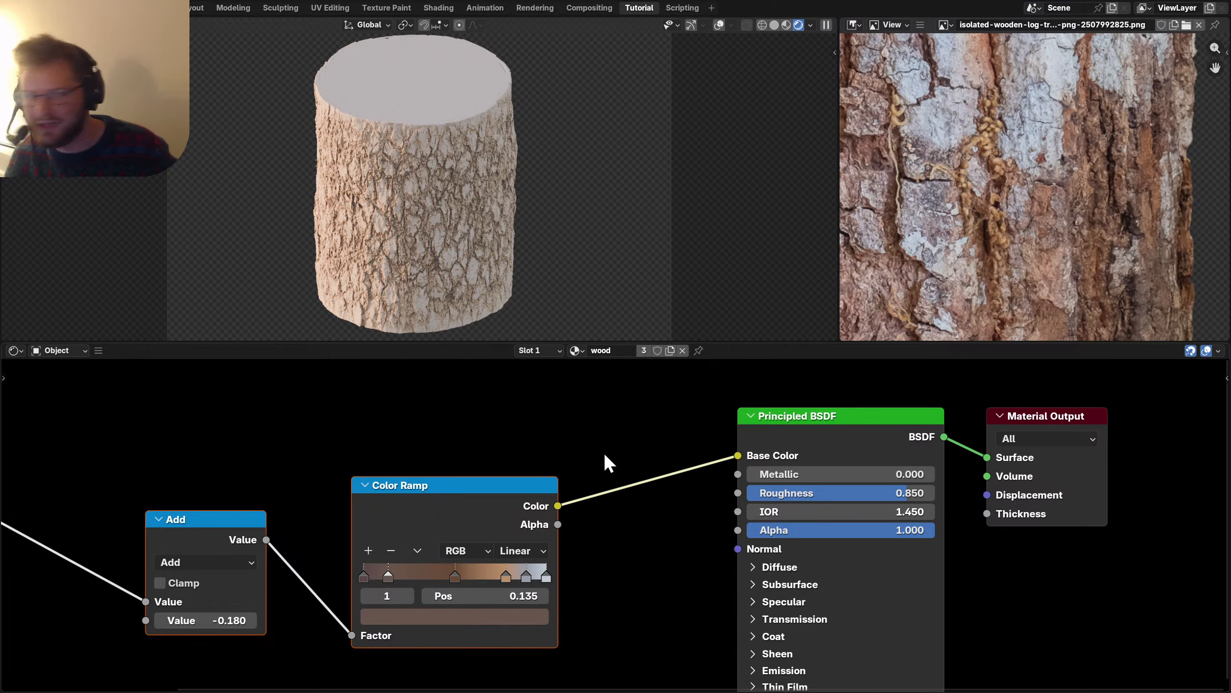
Respace the ramp stops to 0.610, 0.360 and about 0.378 after testing and undoing other colours.
scroll(483, 549, up, 2)
scroll(533, 524, up, 1)
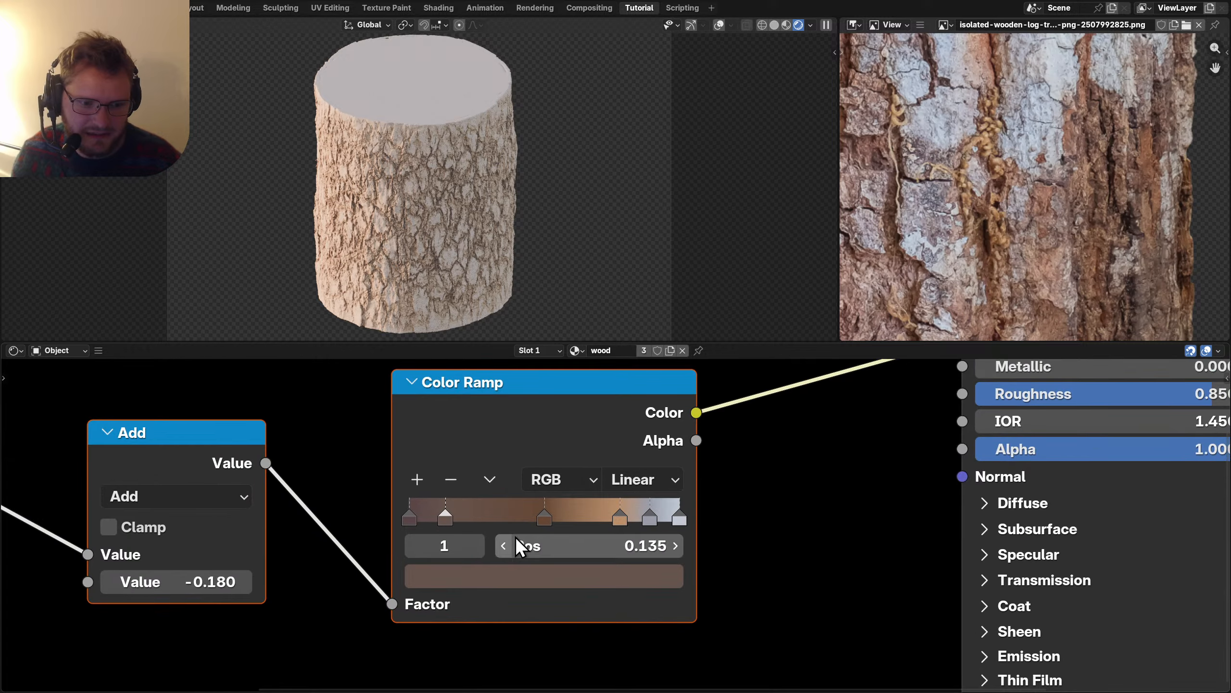
click(482, 577)
drag(538, 310, 518, 339)
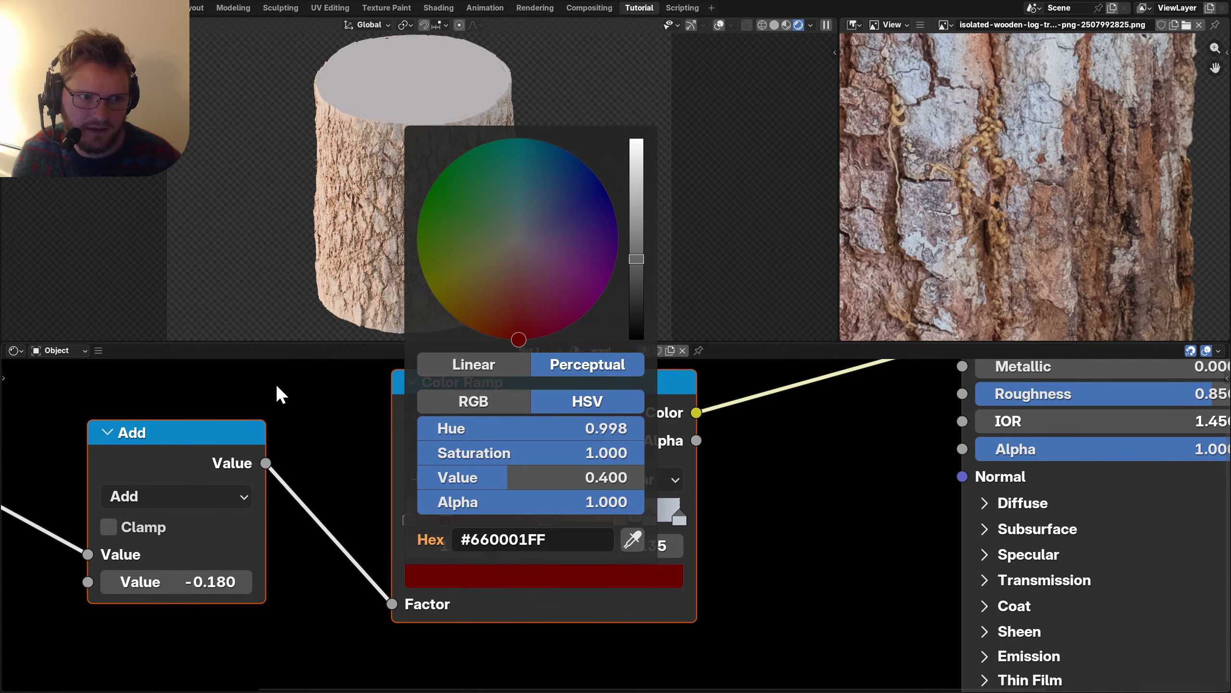
key(ctrl+z)
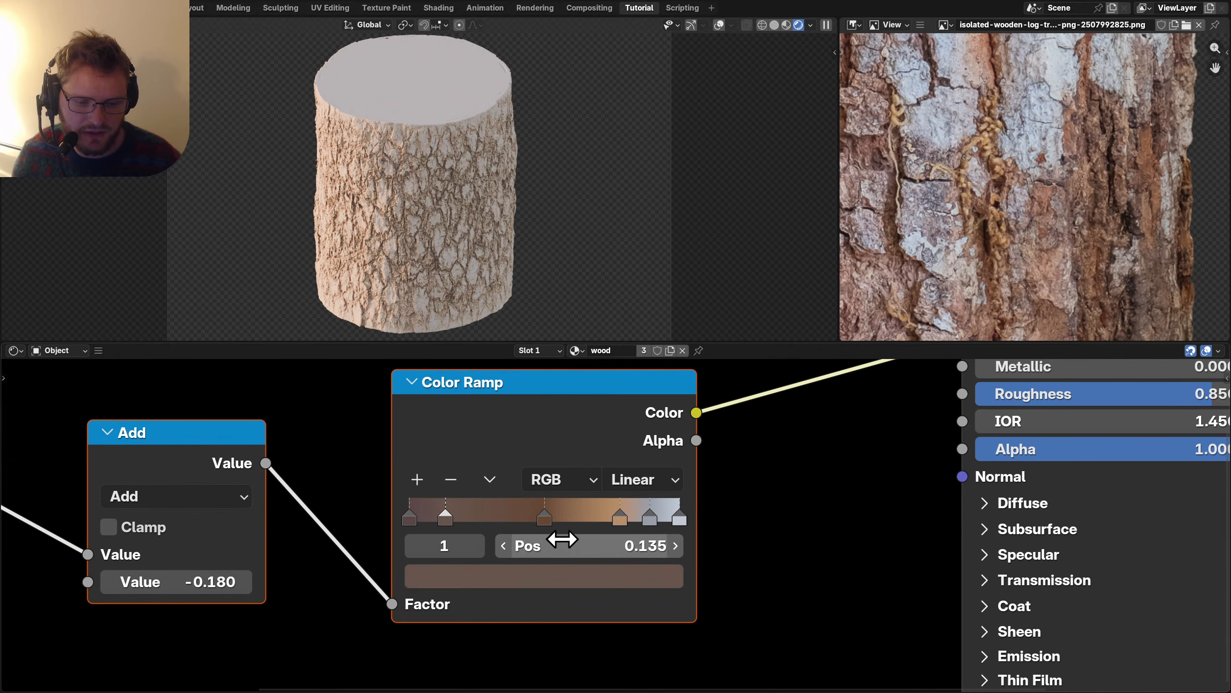
click(479, 546)
click(492, 580)
drag(530, 278, 422, 208)
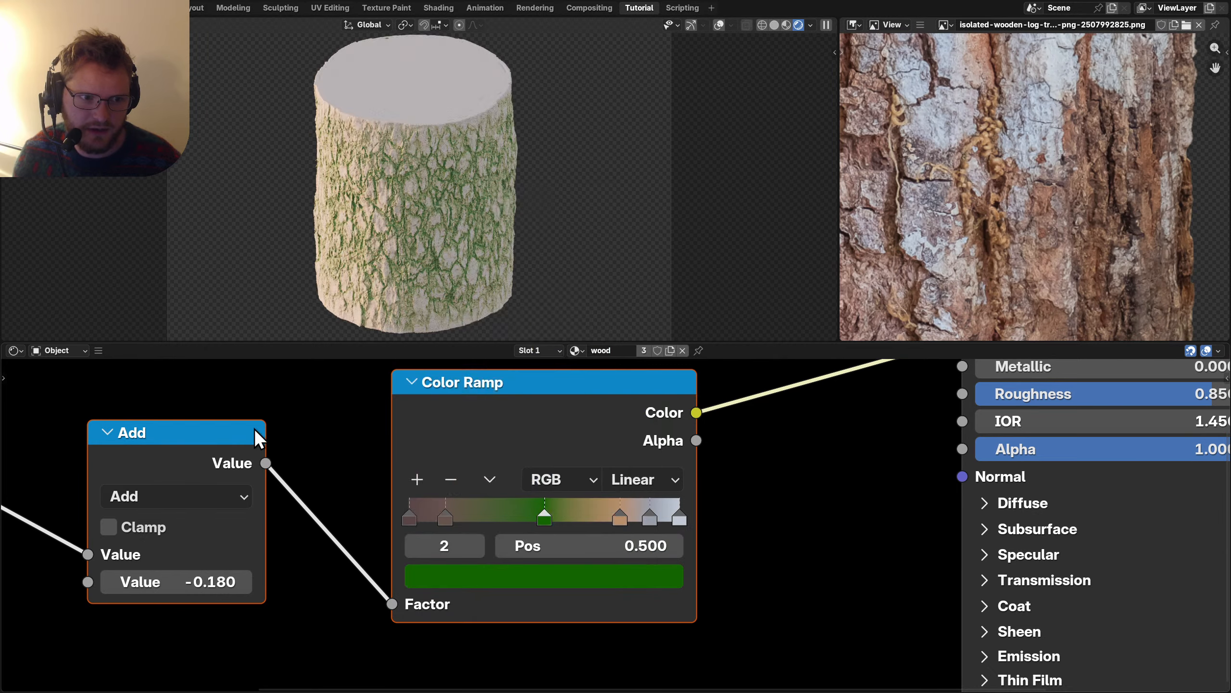
key(ctrl+z)
drag(516, 545, 679, 546)
click(413, 545)
click(413, 545)
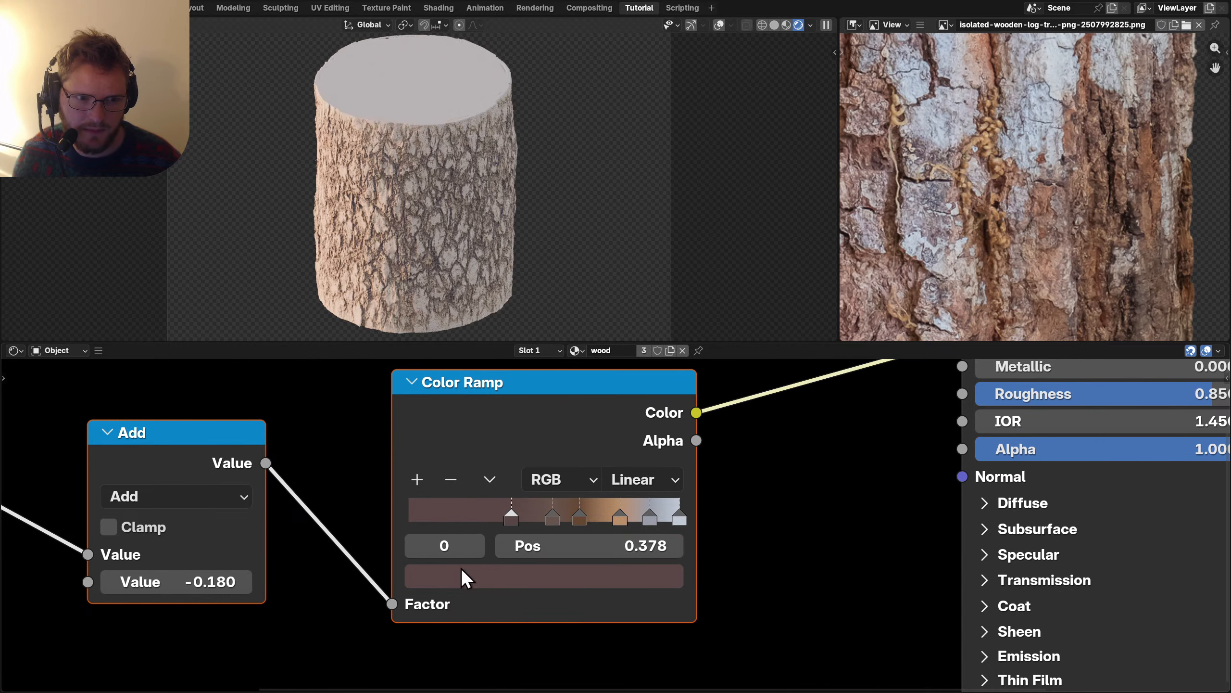
Set the Add node's AO offset to -0.140 and save the file.
mouse_move(213, 582)
mouse_down()
mouse_move(141, 581)
mouse_move(237, 582)
mouse_up()
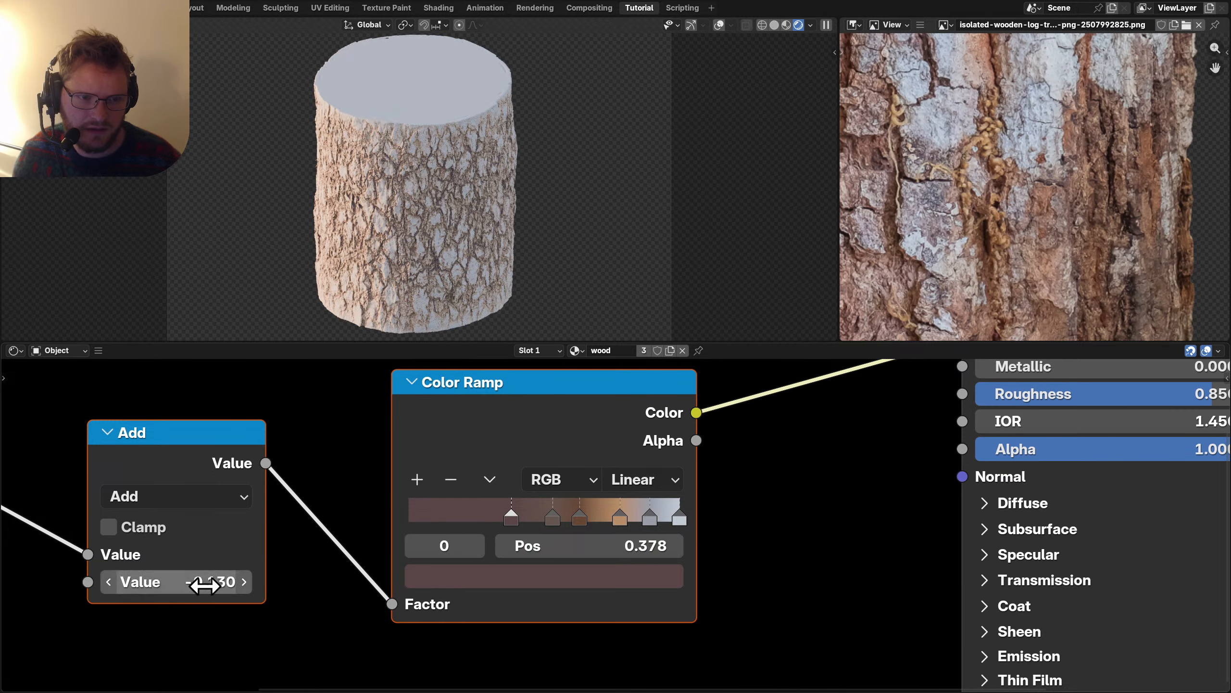
key(ctrl+z)
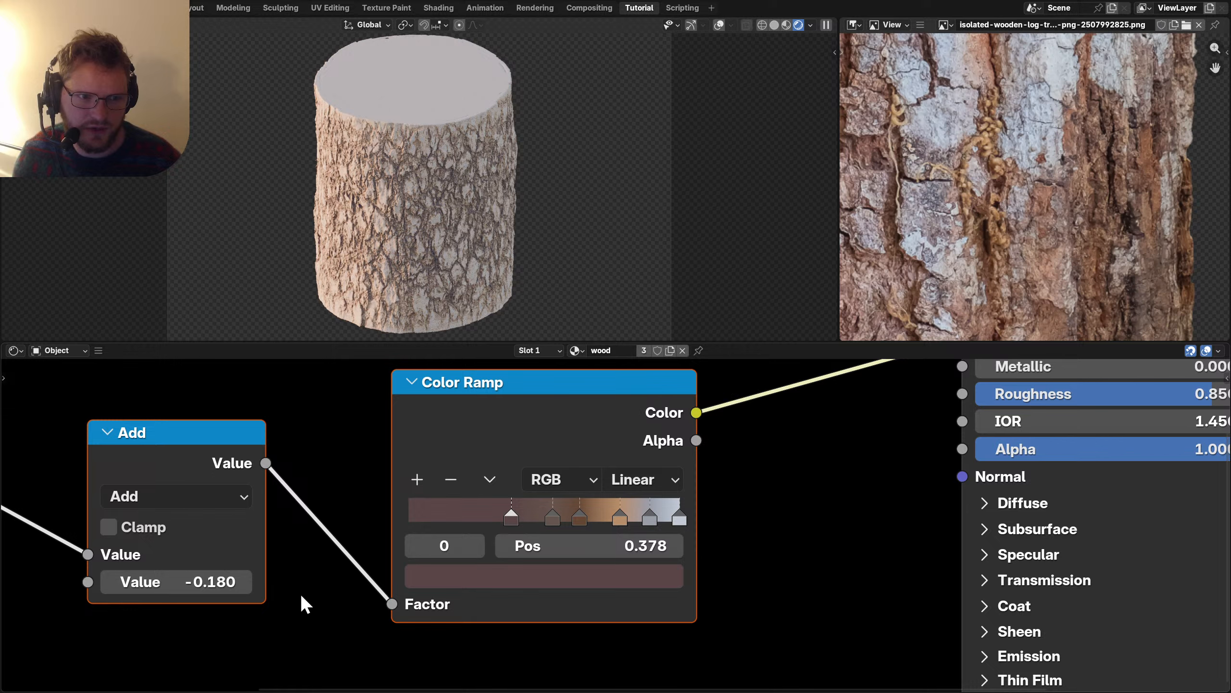
click(205, 585)
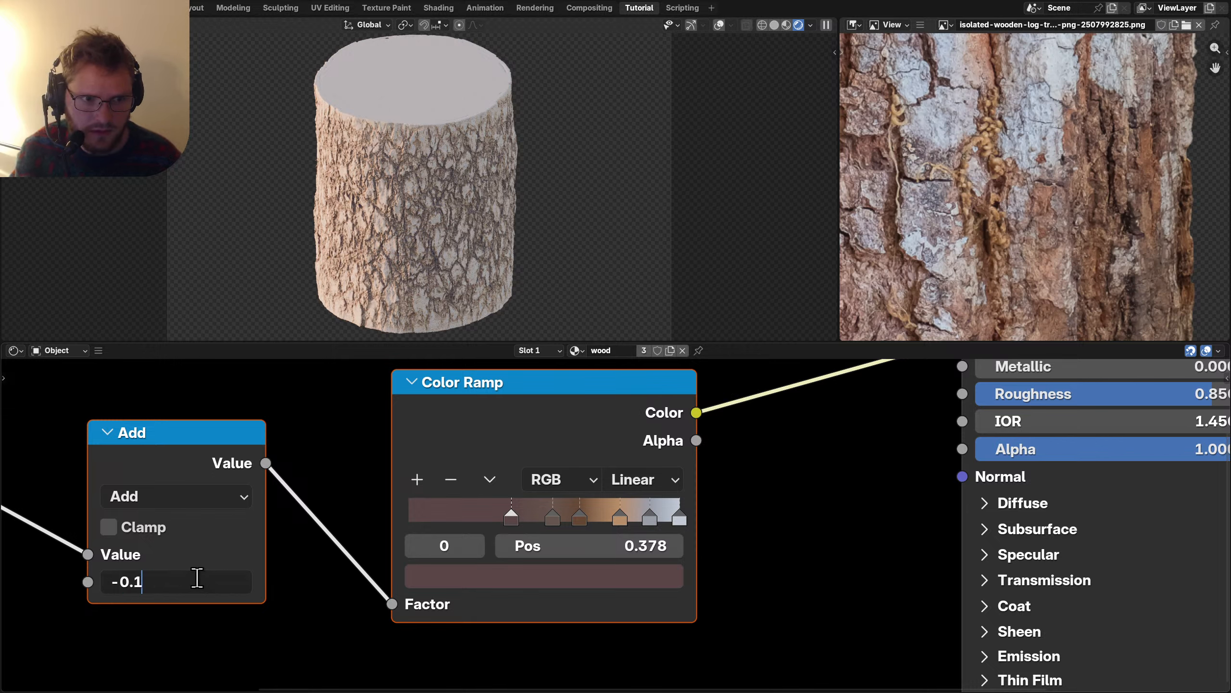
text(4)
key(Return)
scroll(420, 215, up, 2)
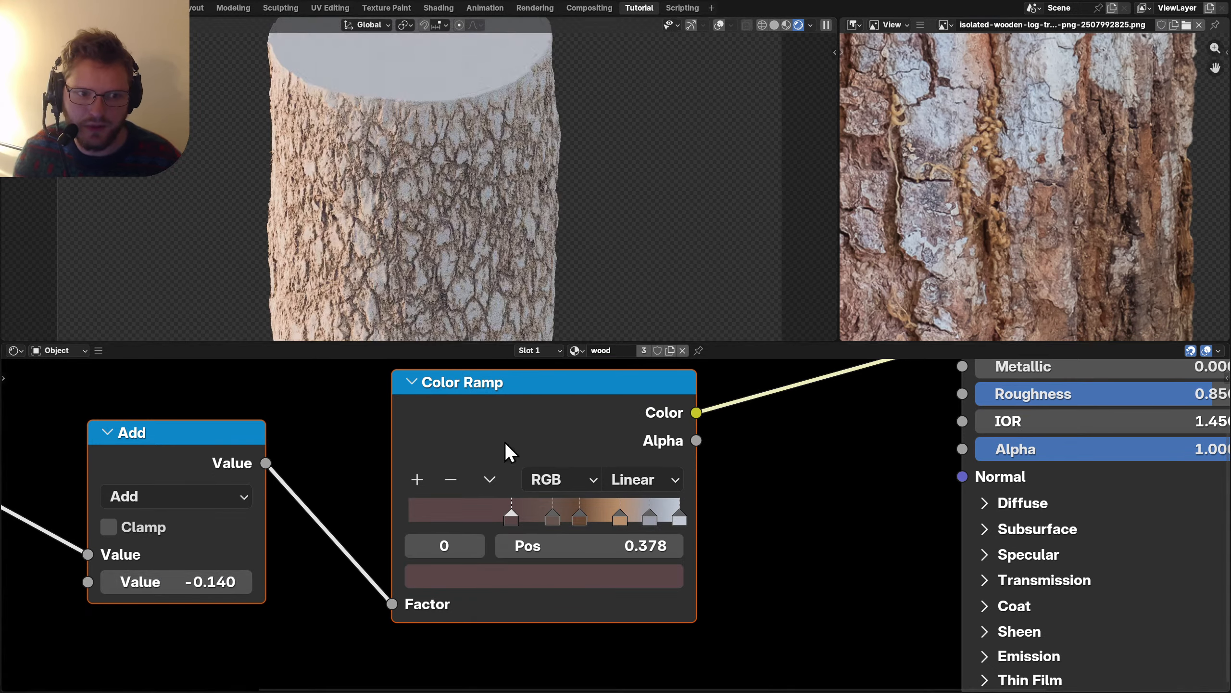
key(ctrl+s)
Shift the AO, Add and Color Ramp nodes left and move Principled BSDF below the output link.
scroll(532, 373, down, 3)
middle_drag(313, 479, 447, 470)
drag(142, 596, 538, 427)
scroll(558, 437, right, 6)
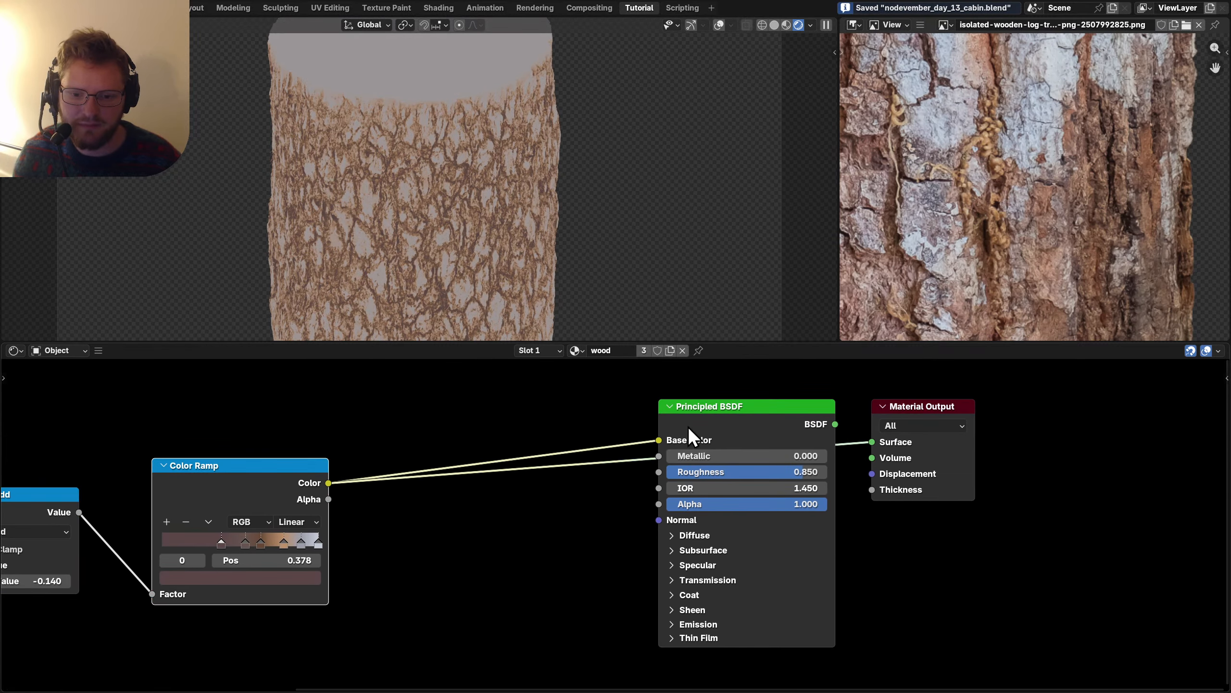
drag(735, 412, 755, 558)
scroll(565, 499, up, 1)
Insert a colour Mix node between the Color Ramp and the Material Output.
key(shift+a)
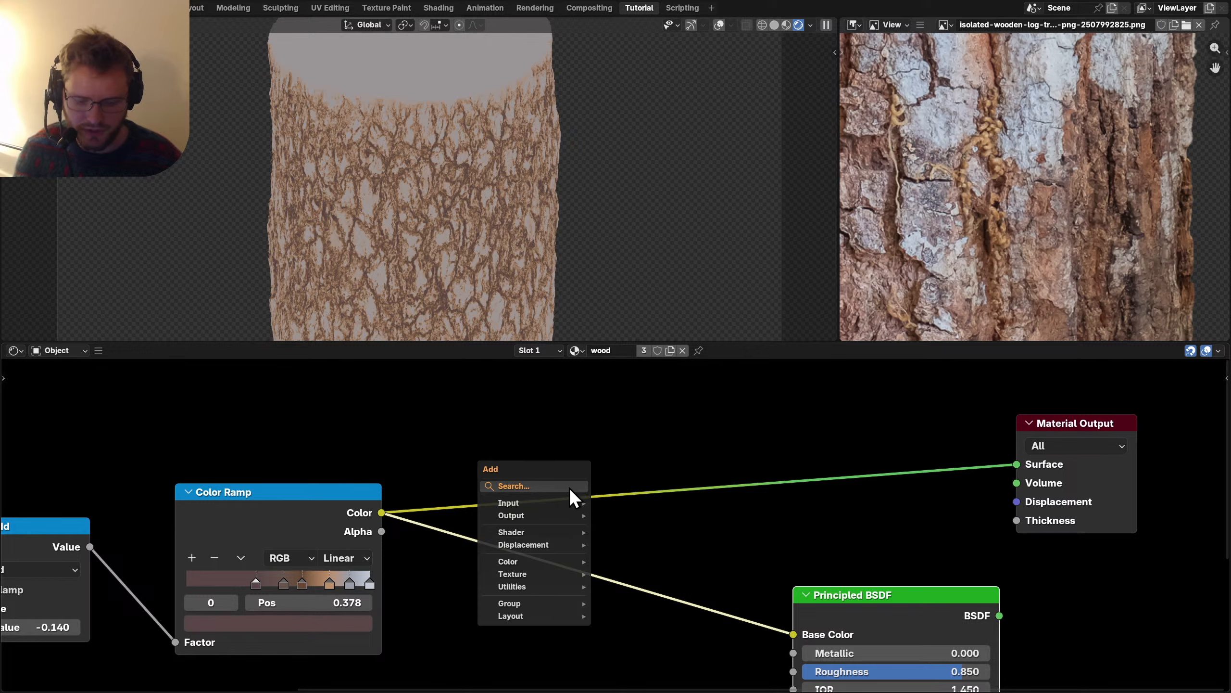
text(mix)
key(Return)
click(530, 439)
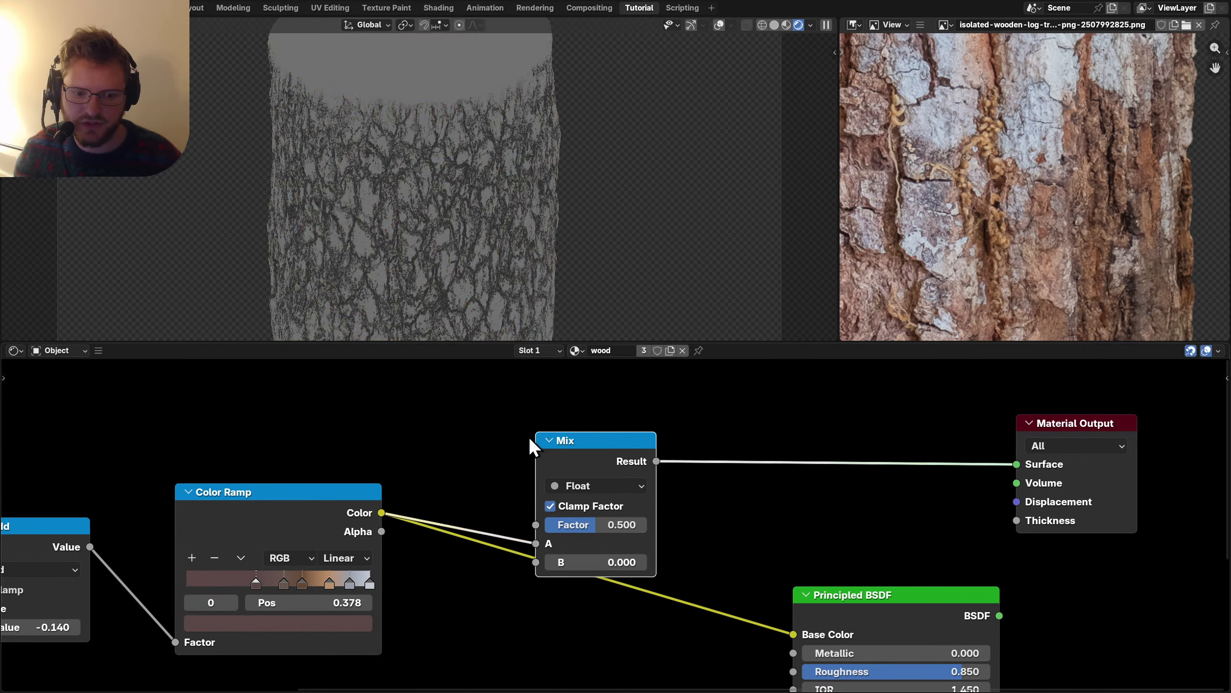
click(596, 486)
click(588, 514)
ctrl+shift+click(618, 463)
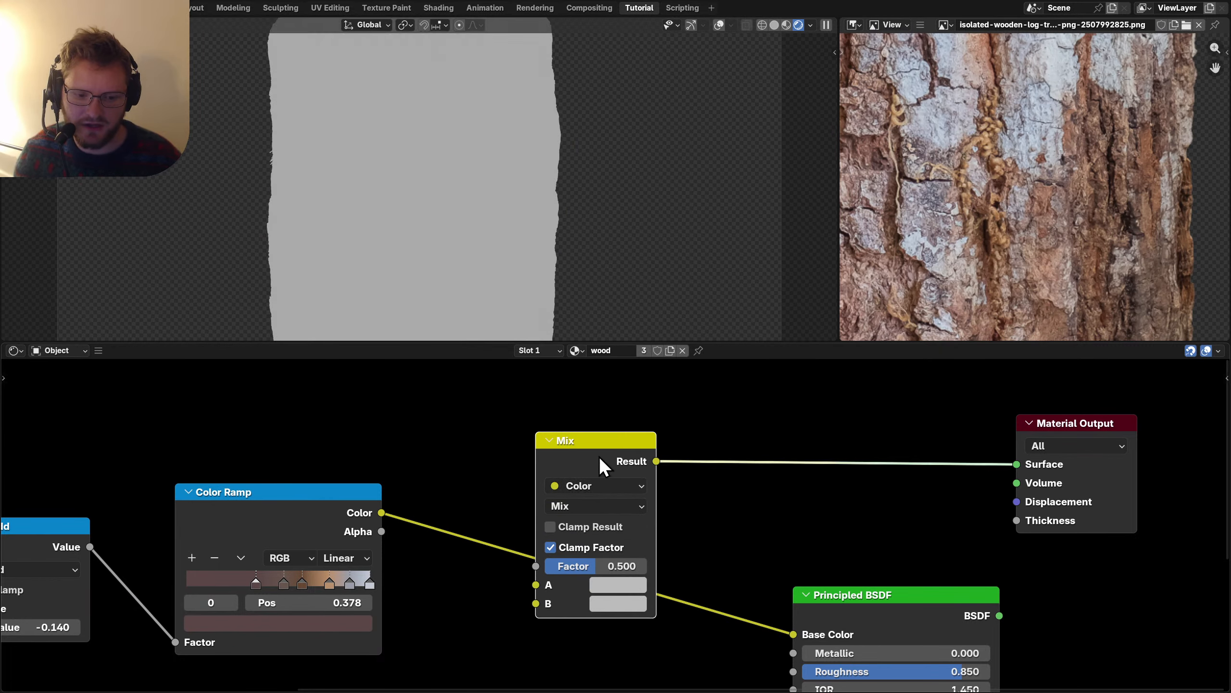
drag(598, 456, 615, 388)
drag(361, 509, 553, 516)
Set the Mix blend mode to Multiply with a black B colour.
click(586, 436)
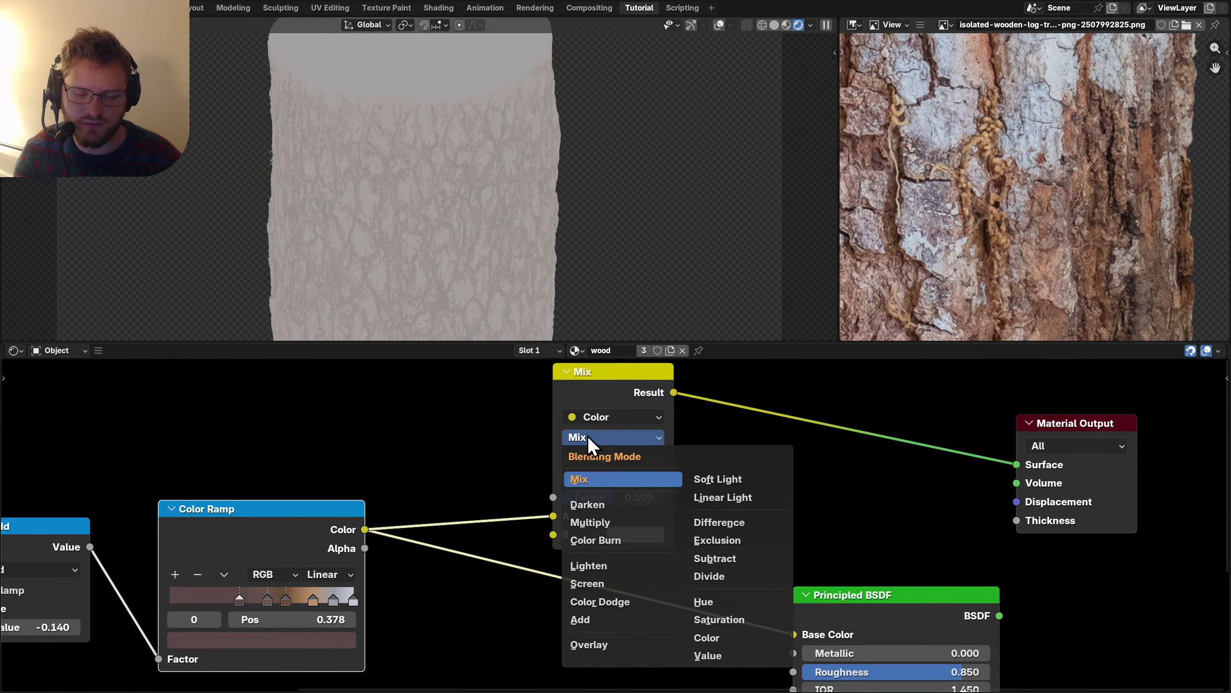
click(589, 522)
click(641, 534)
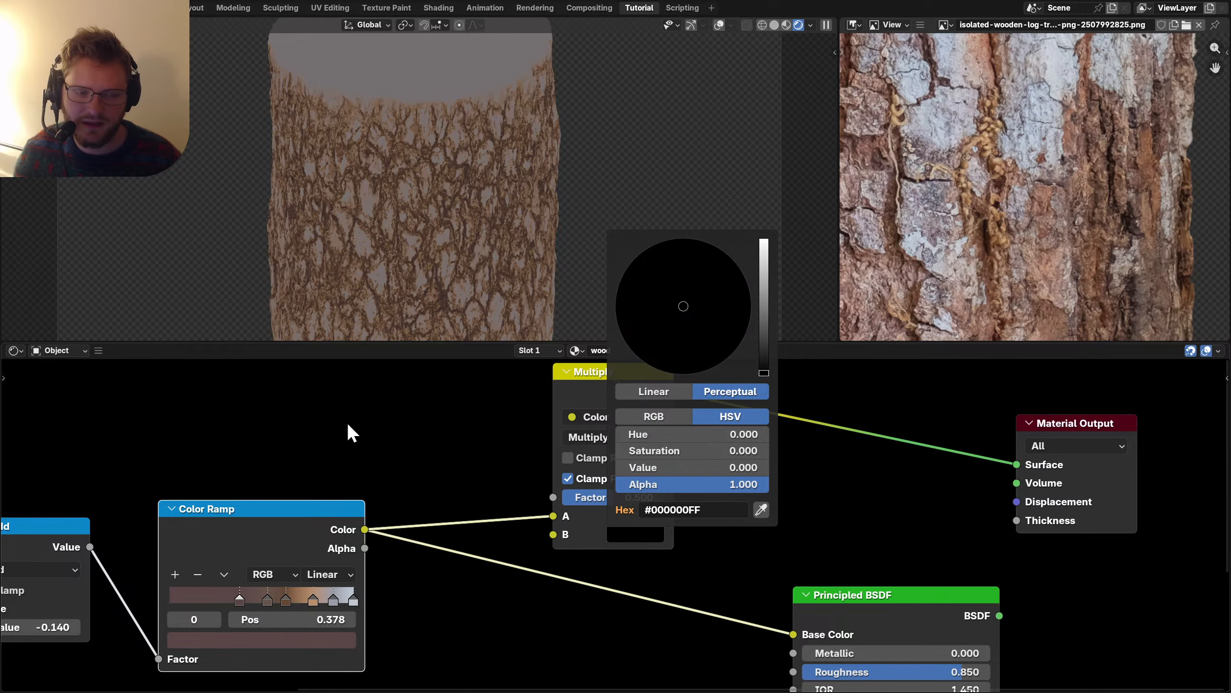
Add a Noise Texture node and preview its Factor output on the log.
middle_drag(348, 425, 543, 486)
key(shift+a)
text(noise)
key(Return)
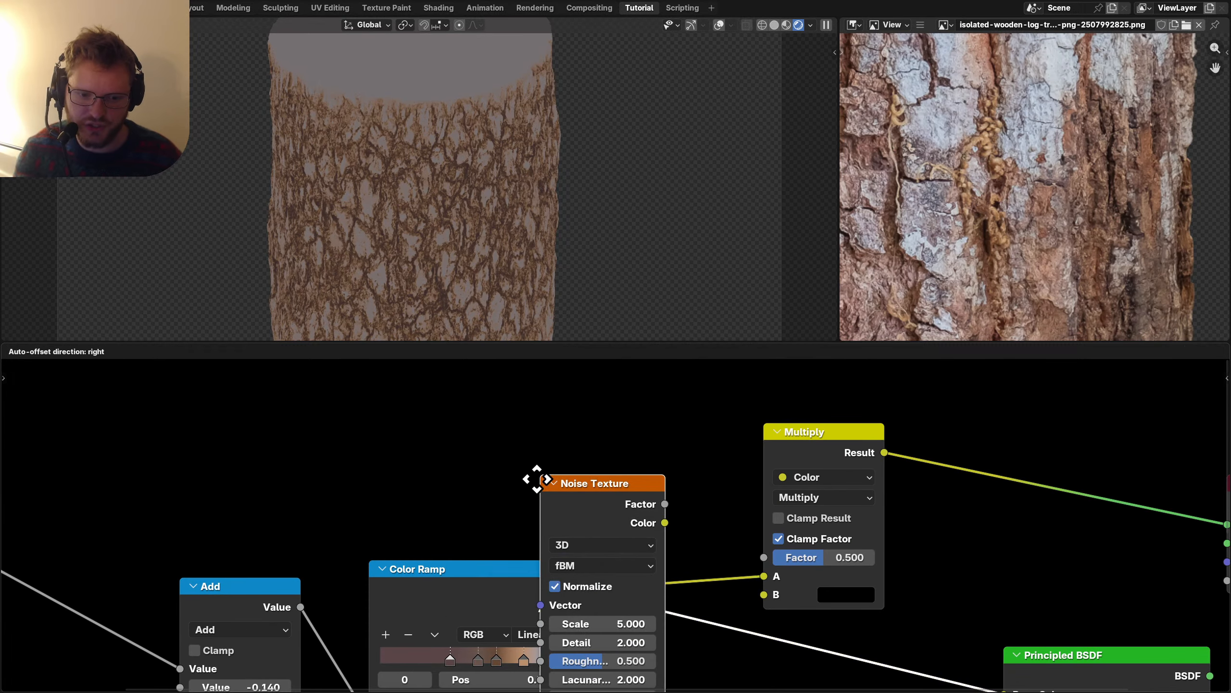
click(252, 366)
ctrl+shift+click(311, 395)
ctrl+shift+click(311, 395)
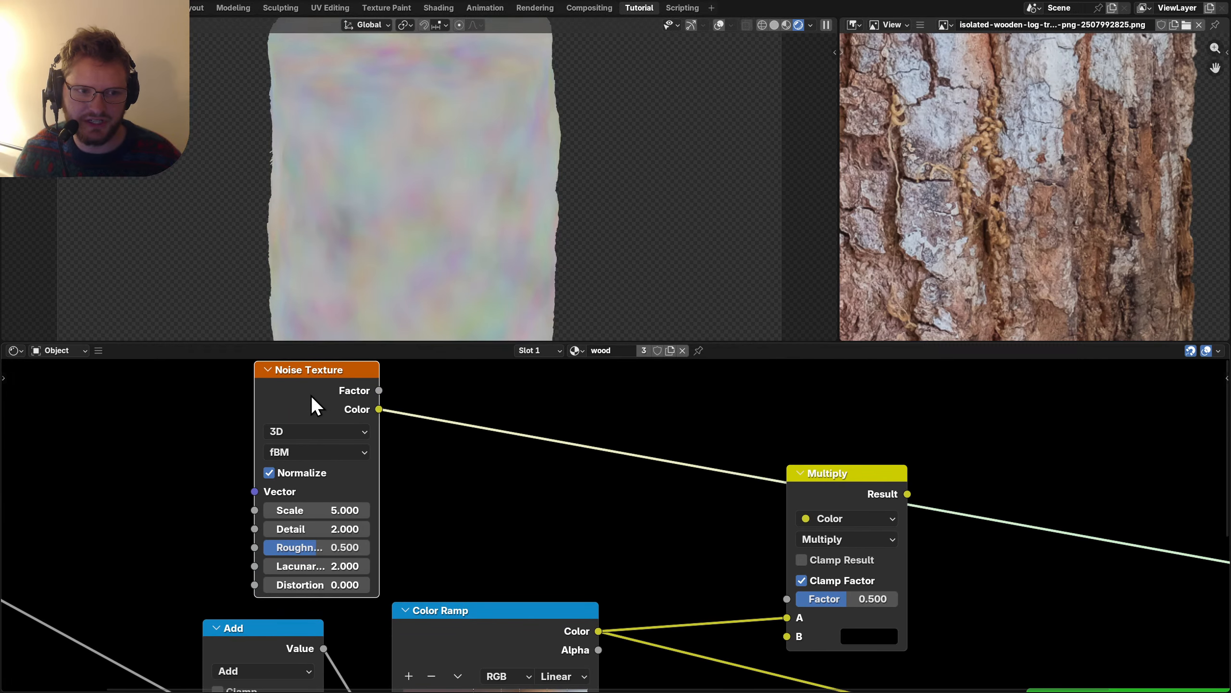
middle_drag(299, 461, 383, 424)
ctrl+shift+click(387, 366)
scroll(490, 403, up, 2)
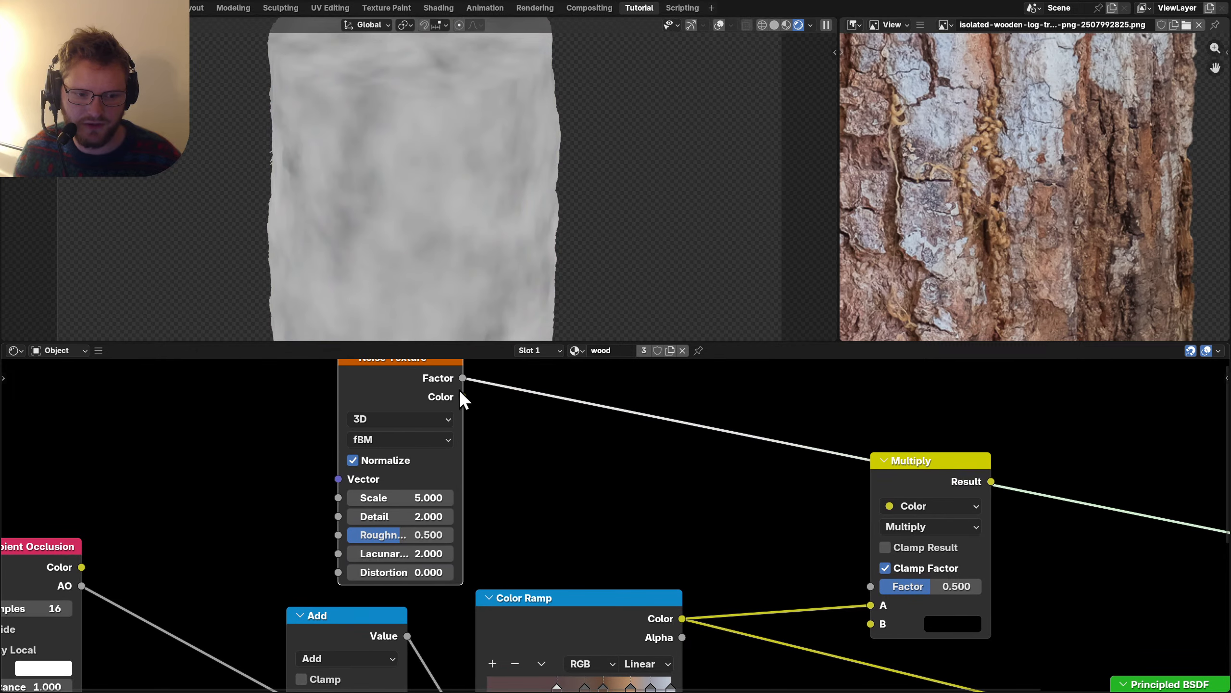
Pass the noise Factor through a Map Range node with From Min 0.4 and From Max 0.6.
key(shift+a)
text(map)
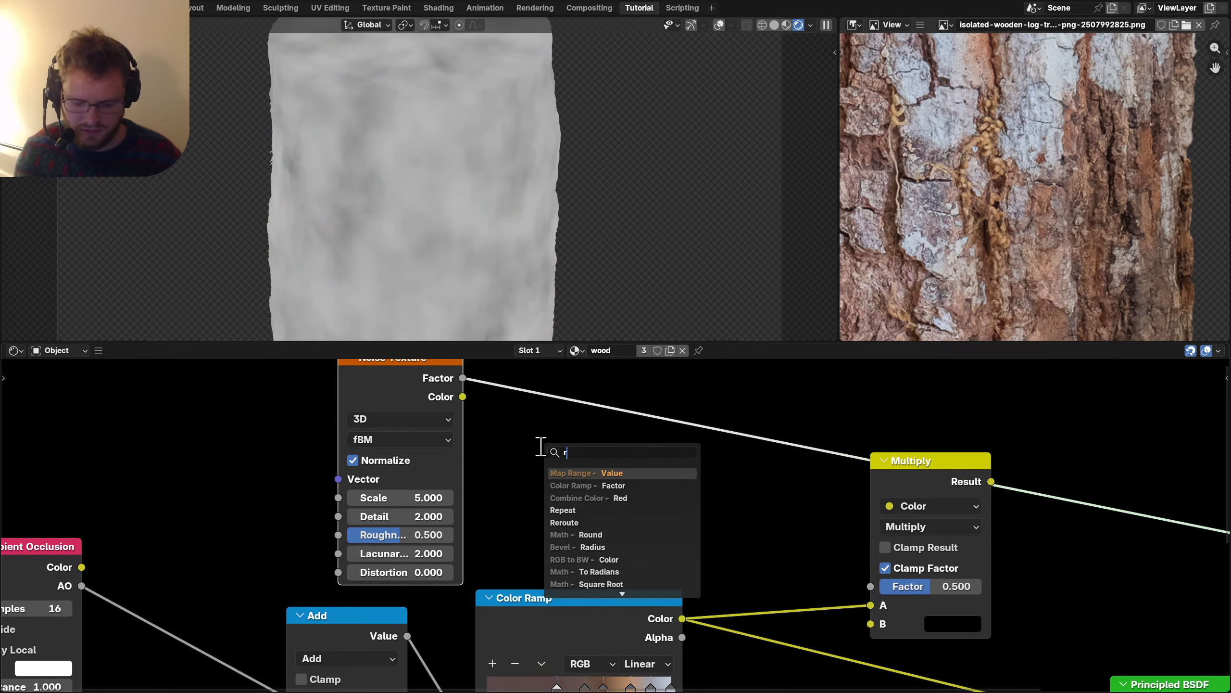
key(Return)
click(532, 395)
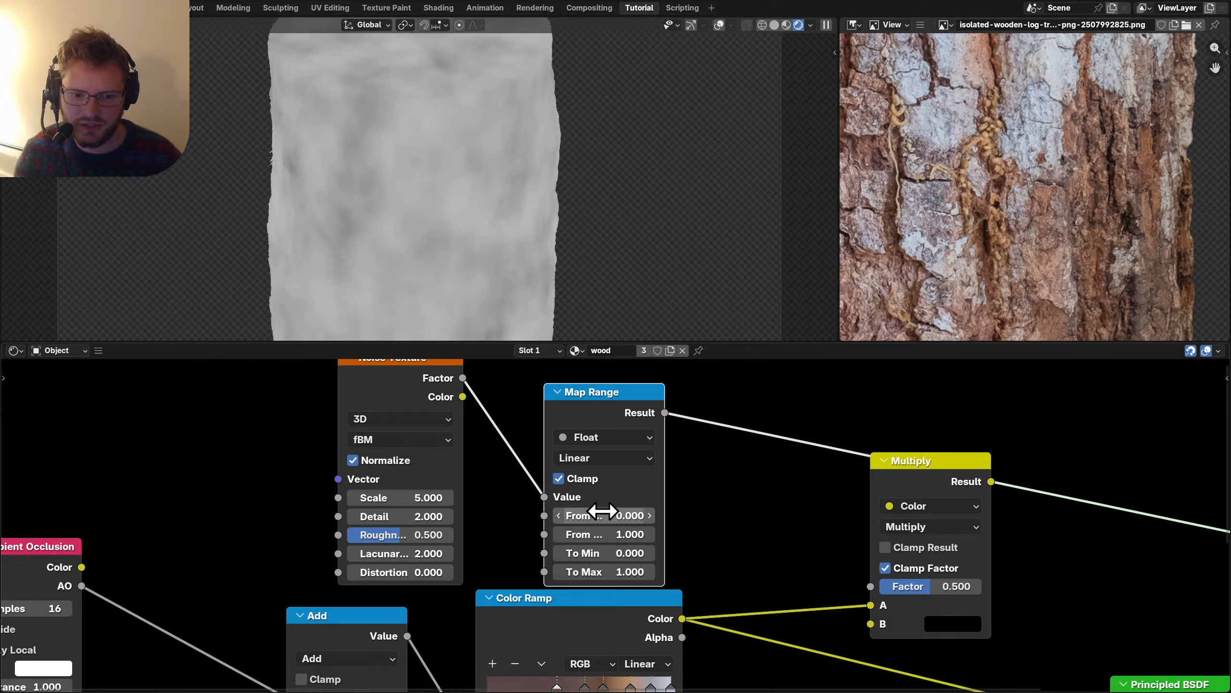
text(.4)
key(Tab)
text(.6)
key(Return)
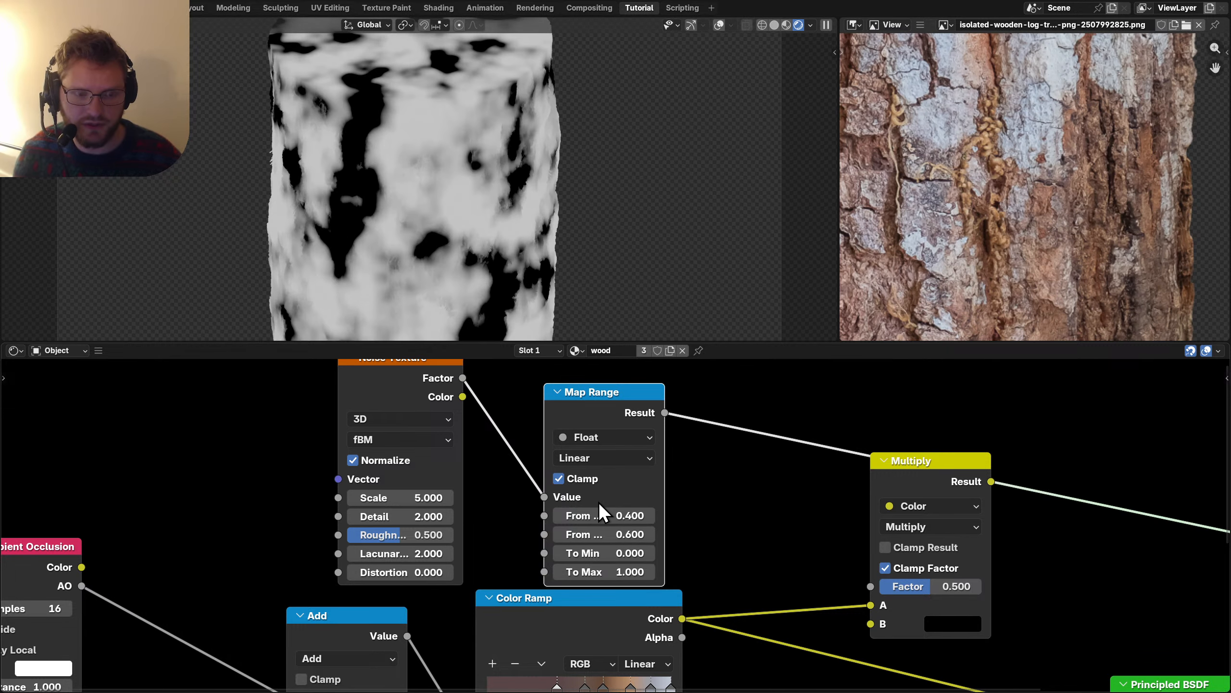
Raise noise Detail to 7.1 and Roughness, and feed Map Range into the Multiply Factor.
drag(408, 517, 521, 516)
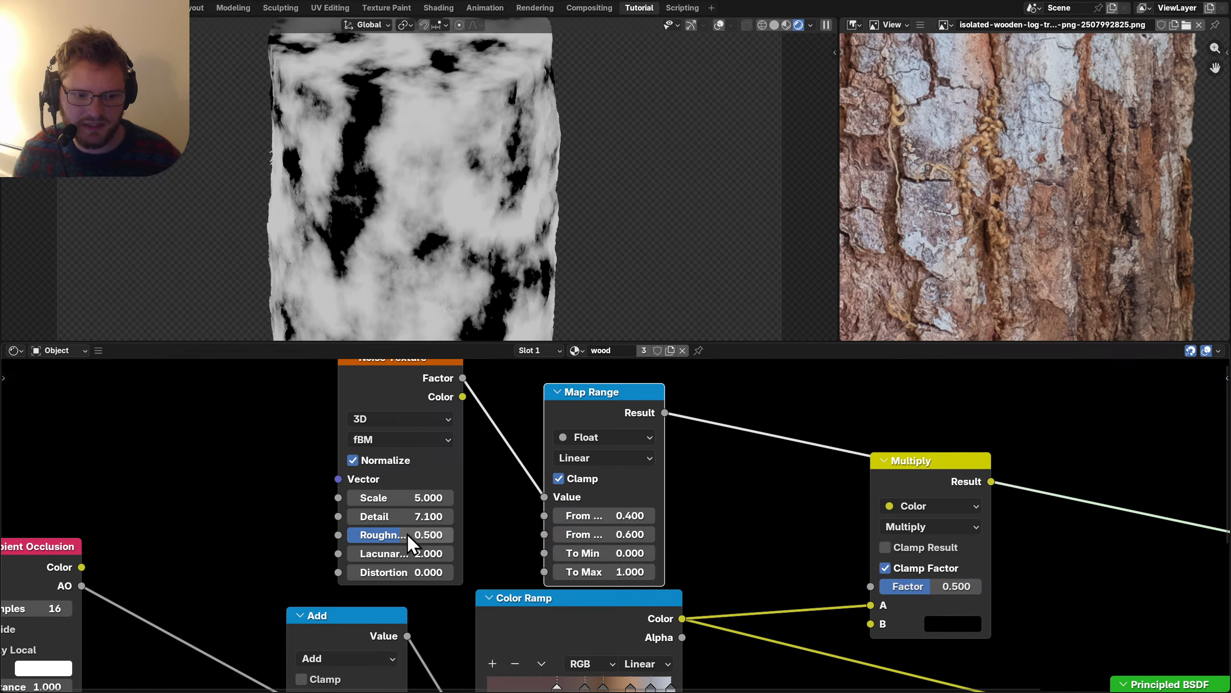
drag(410, 535, 407, 501)
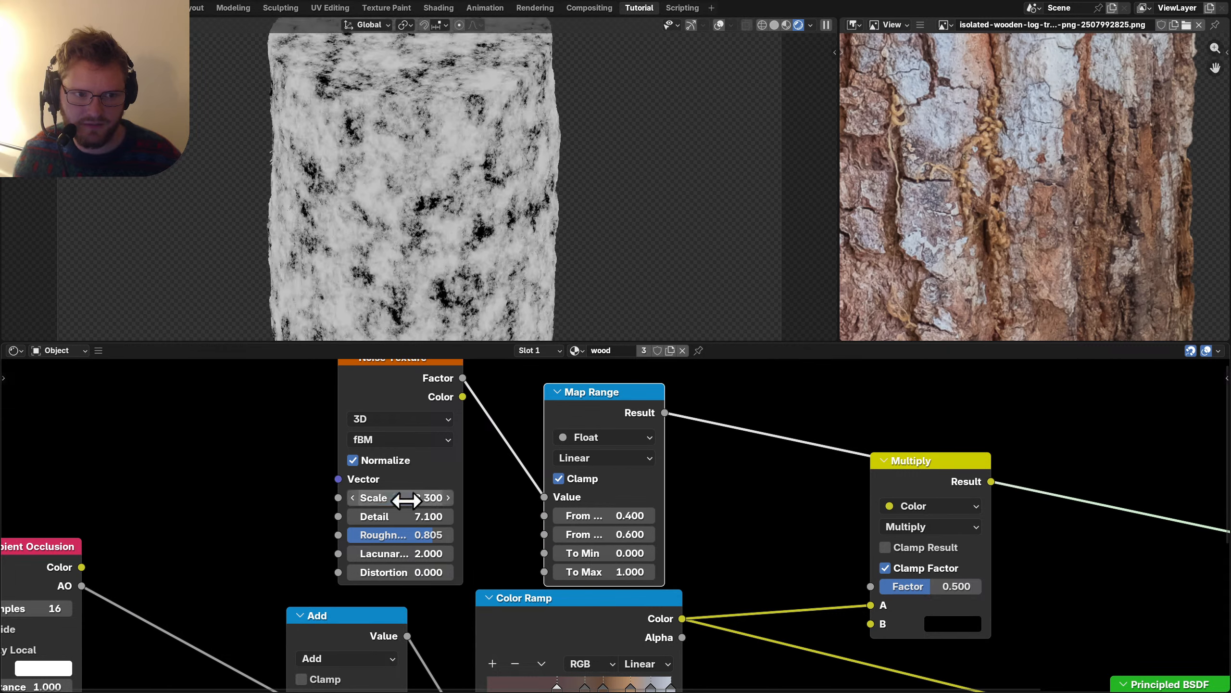
drag(872, 587, 871, 586)
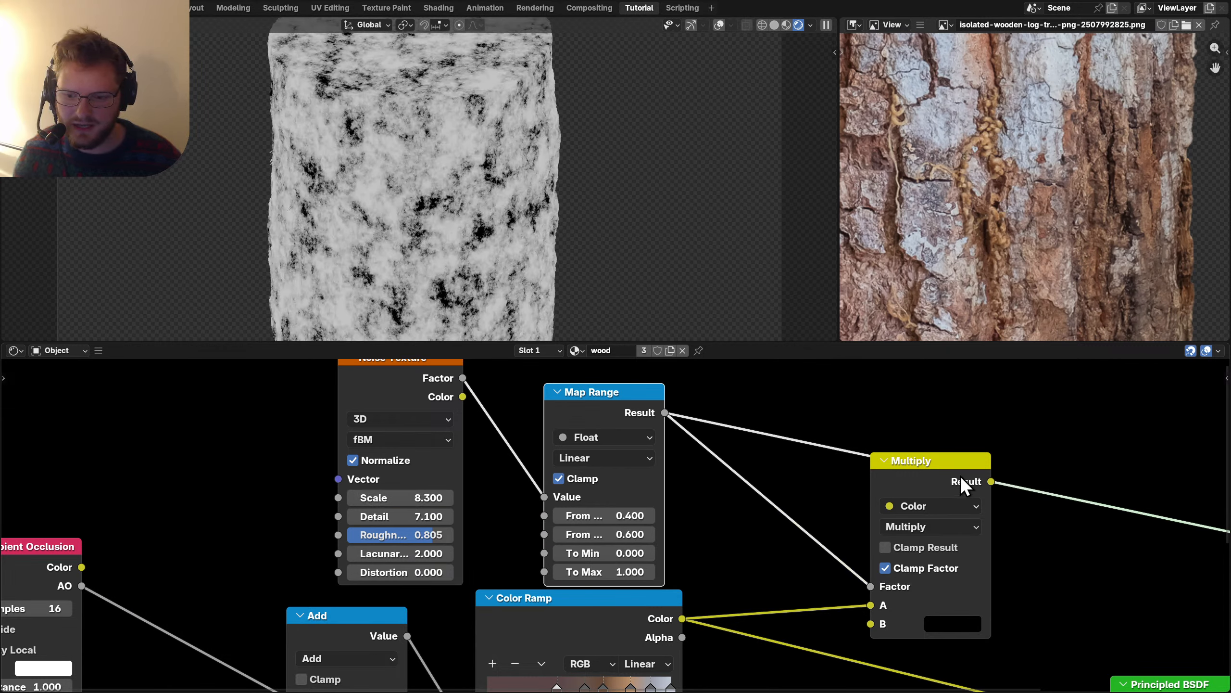
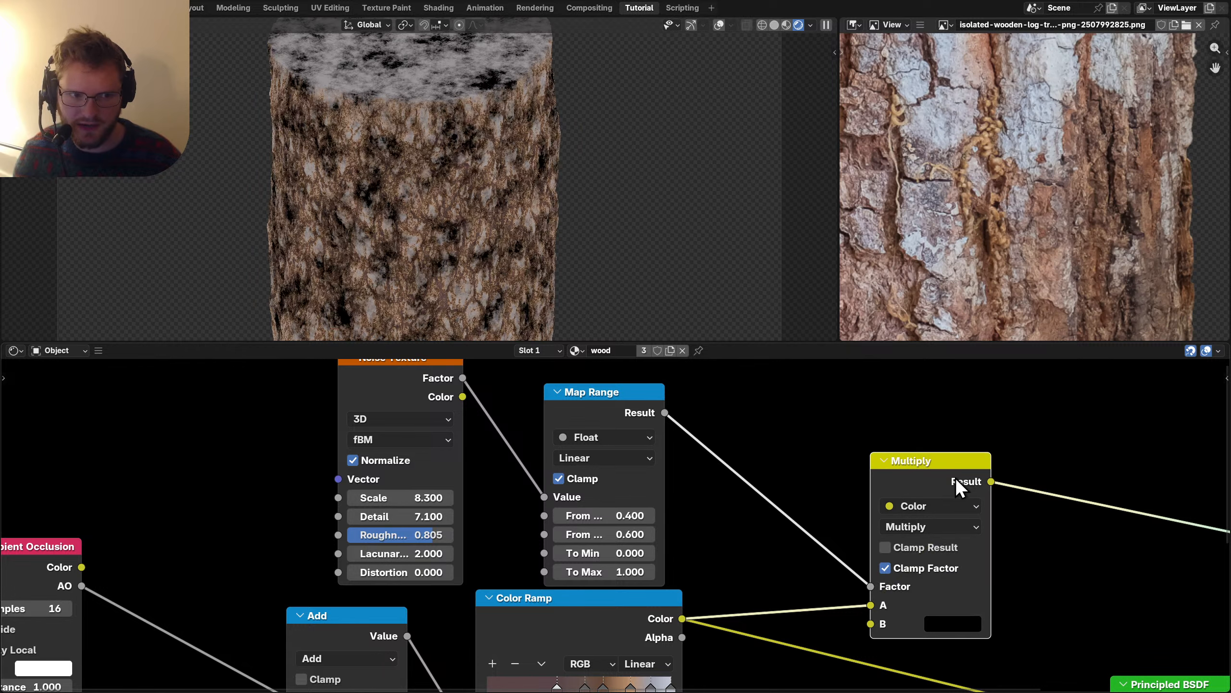
Raise the Noise Texture Roughness to 1.0 and reposition the noise node.
drag(397, 538, 416, 539)
middle_drag(203, 535, 337, 540)
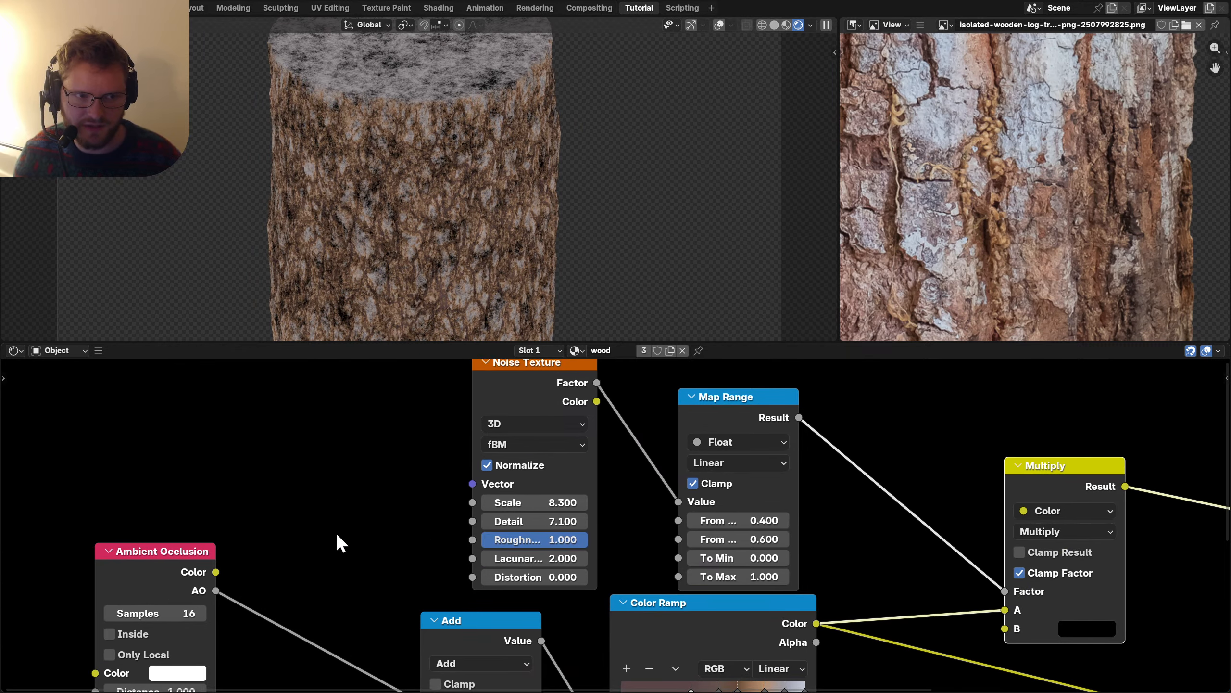
drag(365, 443, 553, 505)
key(g)
click(425, 455)
scroll(473, 489, down, 2)
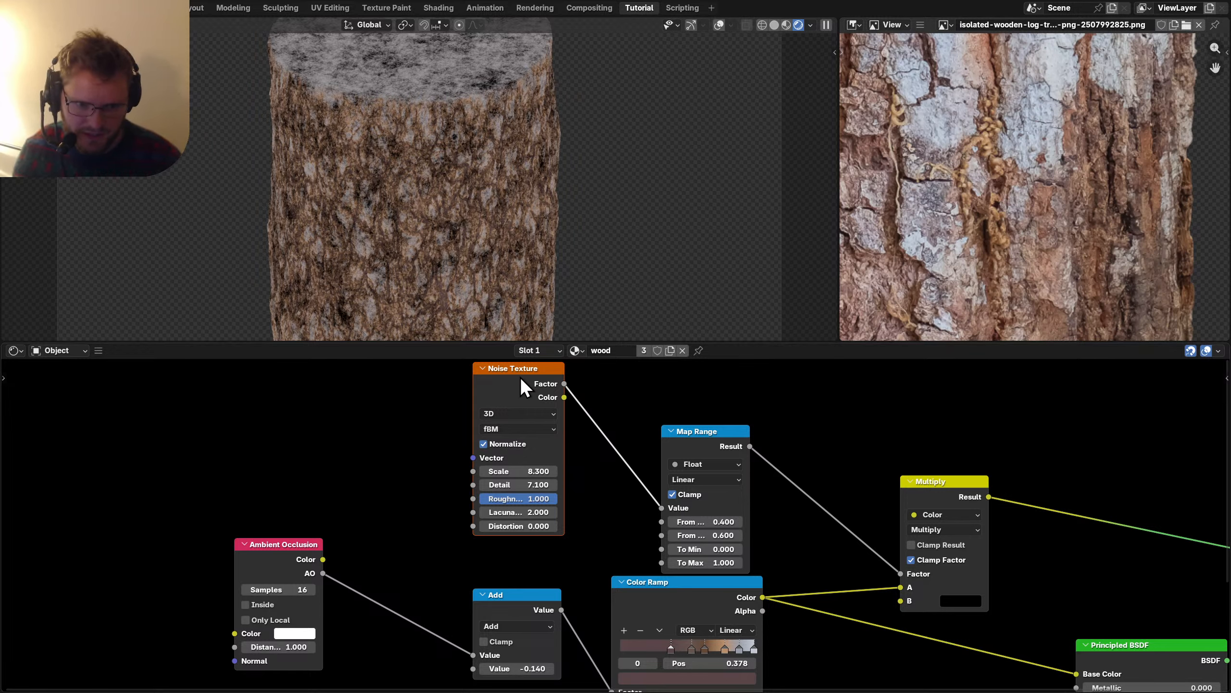
Add Mapping to the noise with Ctrl+T and set its Z scale to 0.5.
key(ctrl+t)
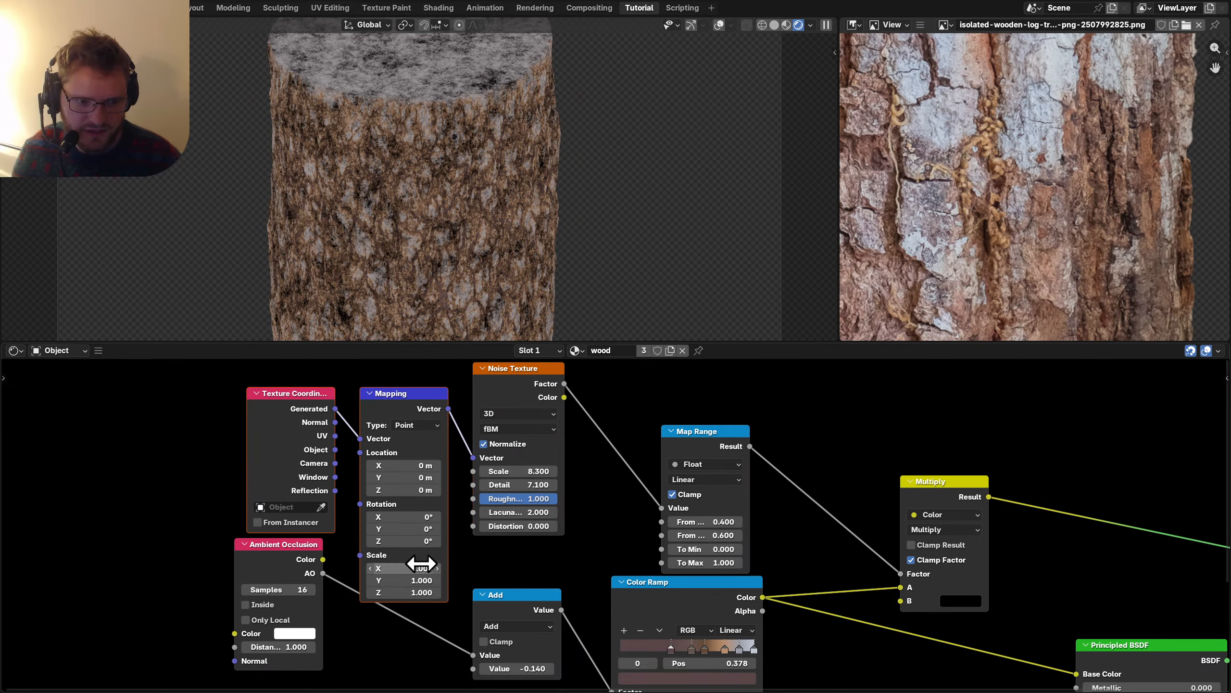
click(416, 592)
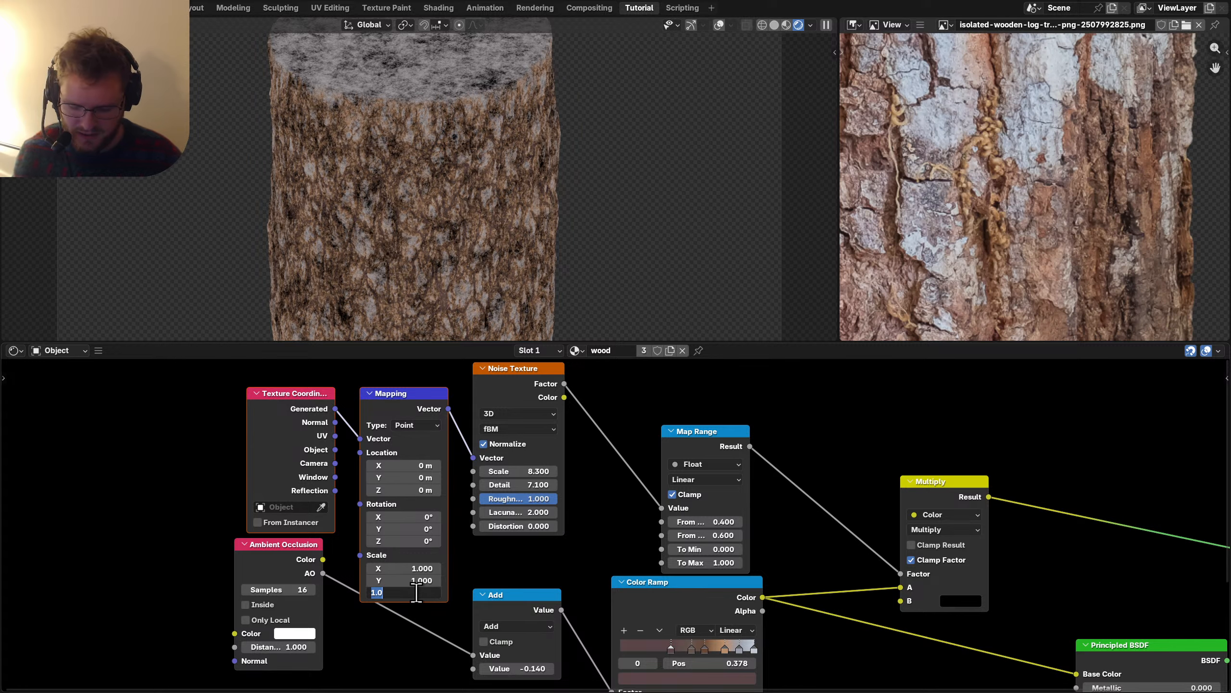
text(.3)
key(Return)
scroll(433, 141, down, 4)
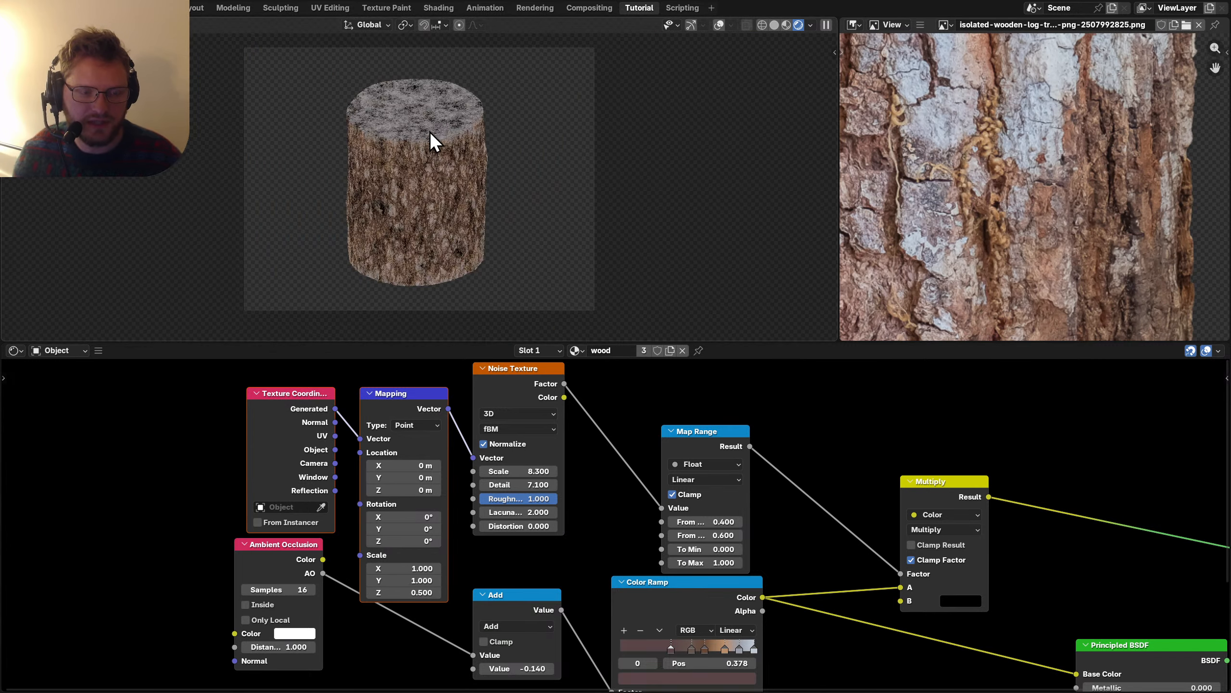
Connect the Multiply result to Principled BSDF Base Color and tidy the node layout.
middle_drag(941, 519, 394, 507)
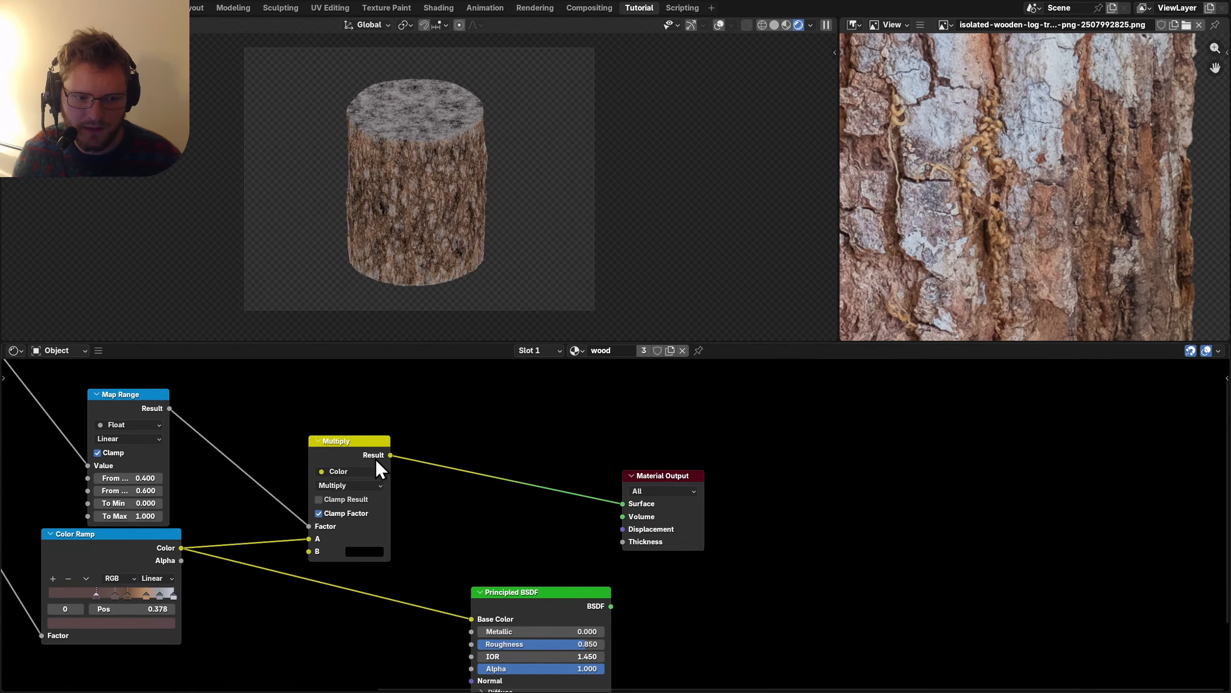
ctrl+shift+click(509, 594)
drag(475, 624, 492, 503)
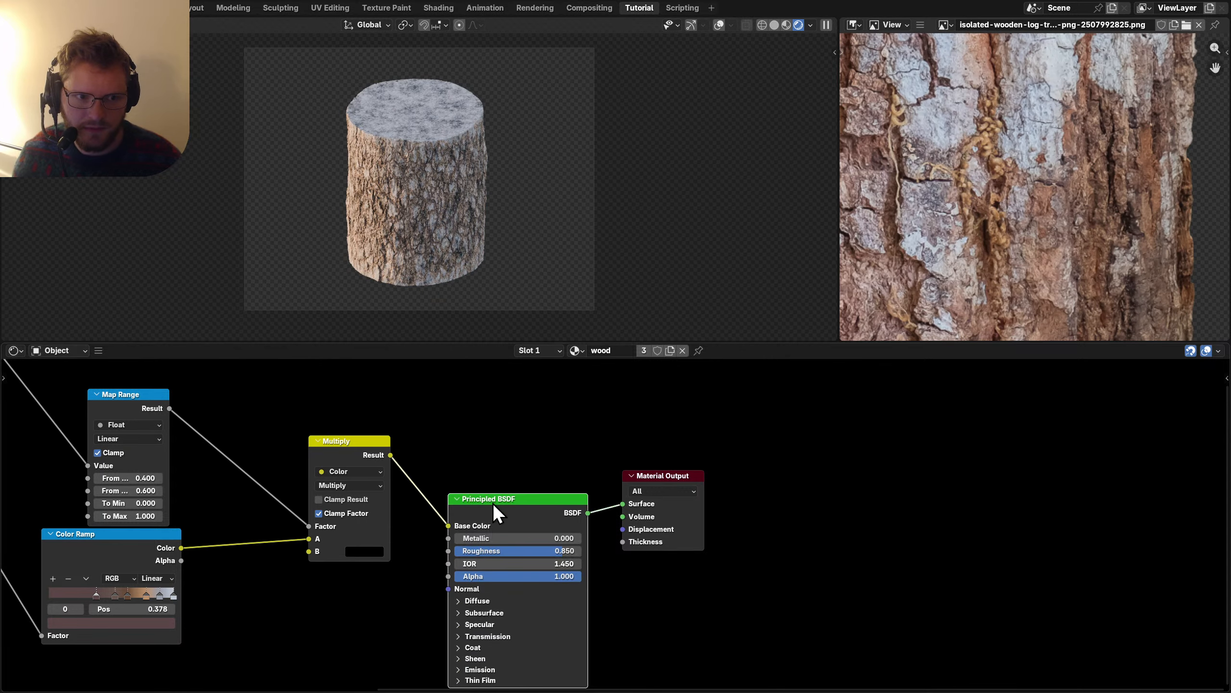
scroll(409, 205, up, 3)
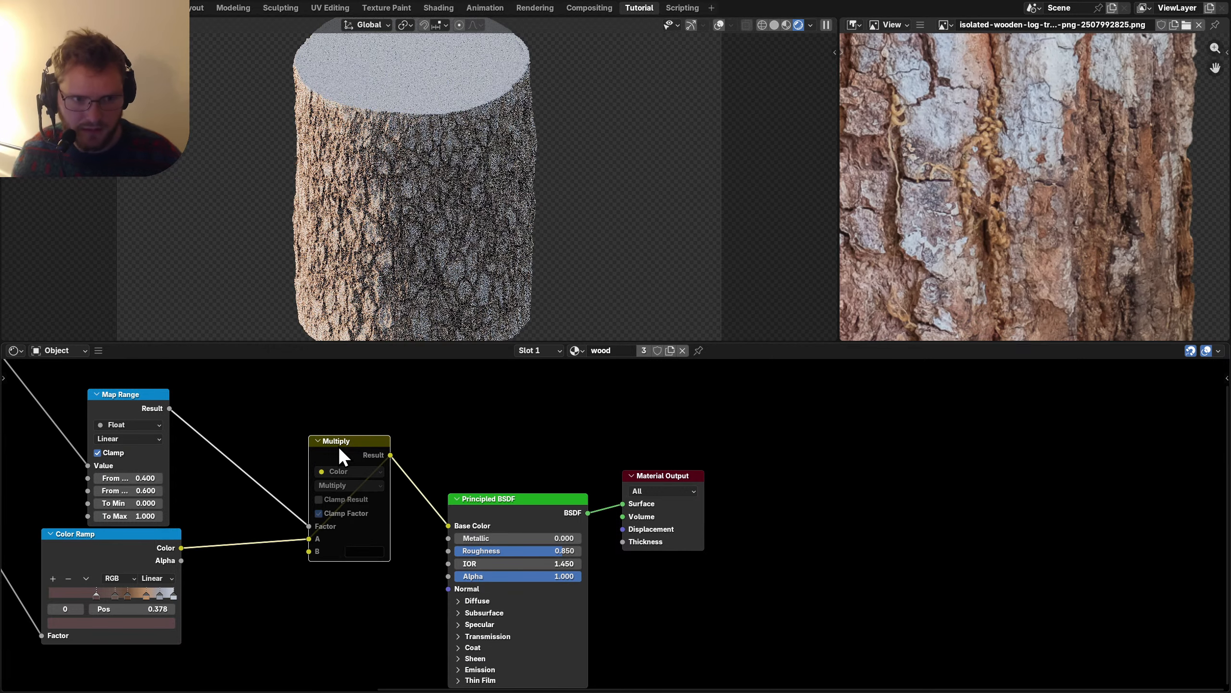
drag(510, 500, 685, 457)
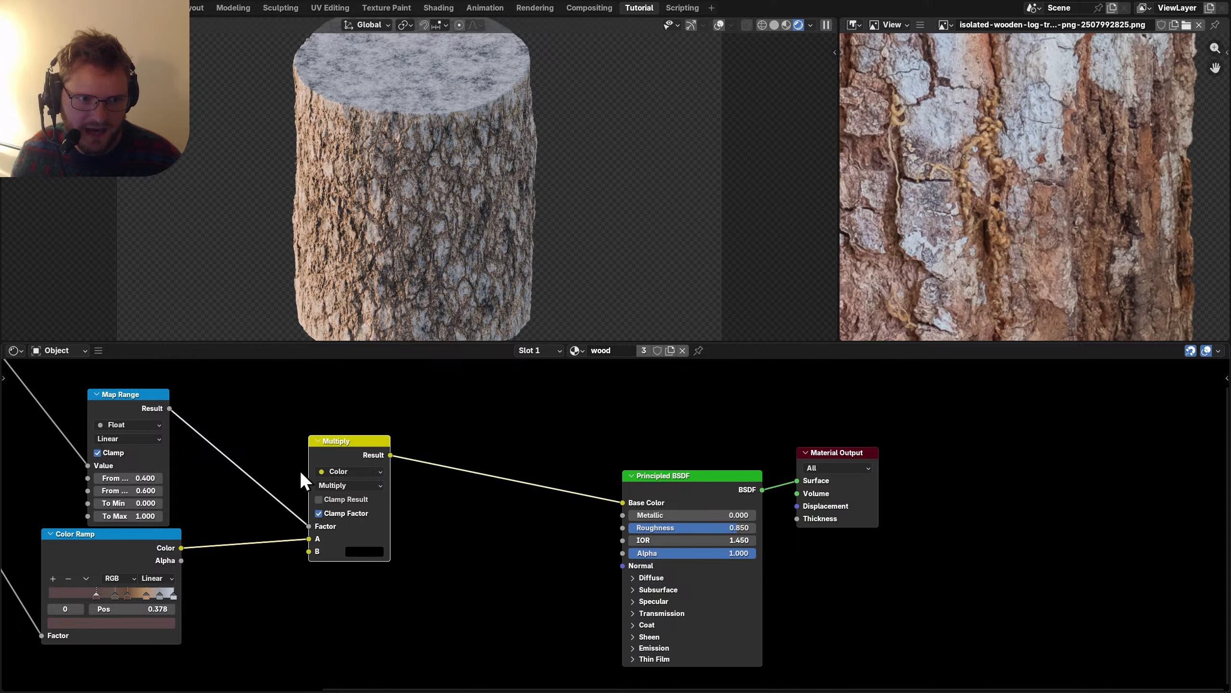
drag(303, 473, 311, 558)
middle_drag(310, 558, 376, 481)
scroll(376, 481, up, 2)
key(shift+a)
Add a Bump node with Height from the Multiply result and Distance 0.1, then save.
text(bump)
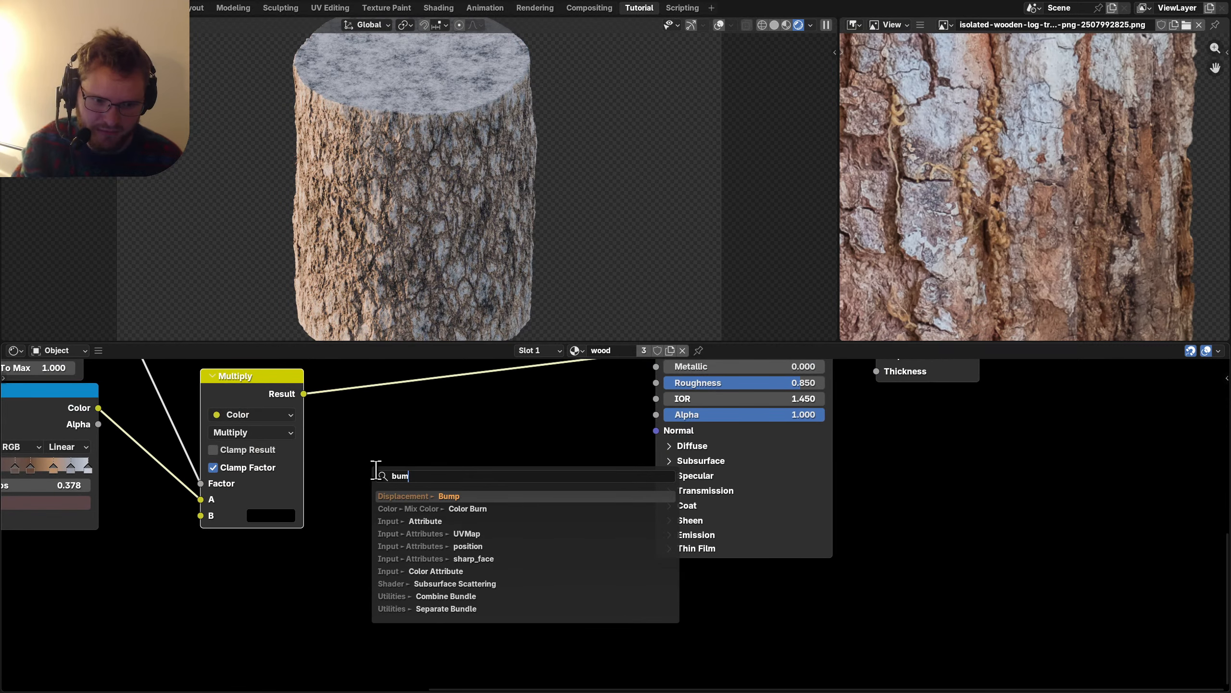
key(Return)
click(374, 467)
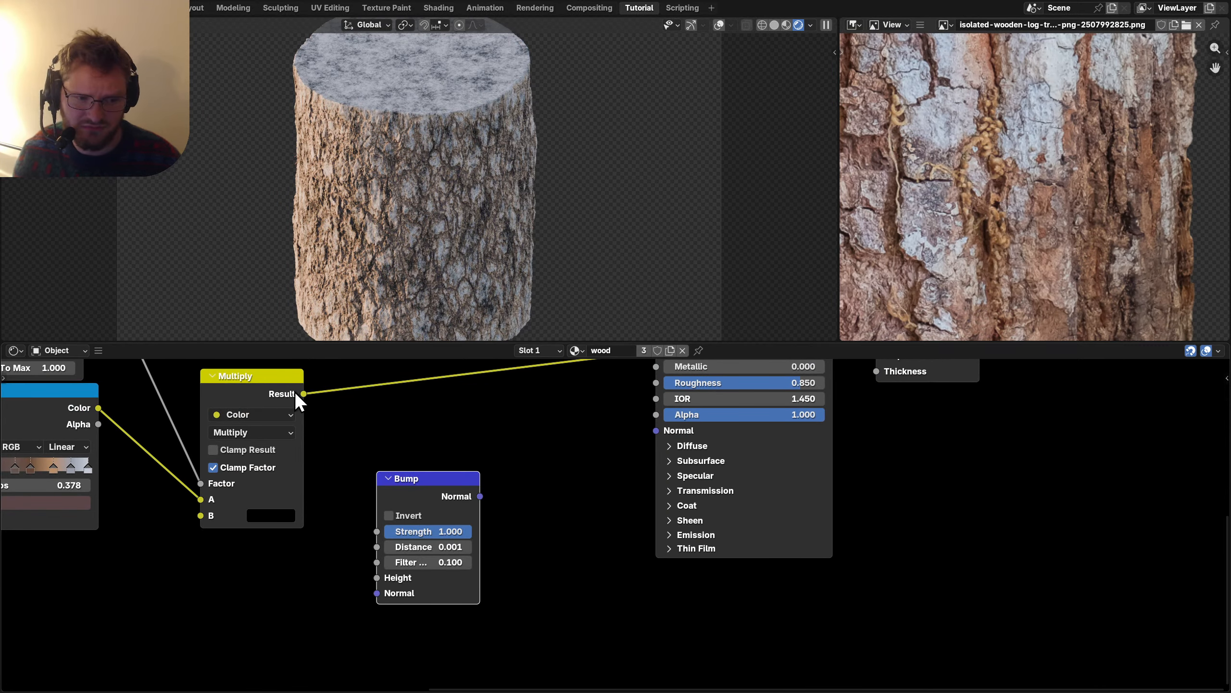
drag(384, 540, 387, 543)
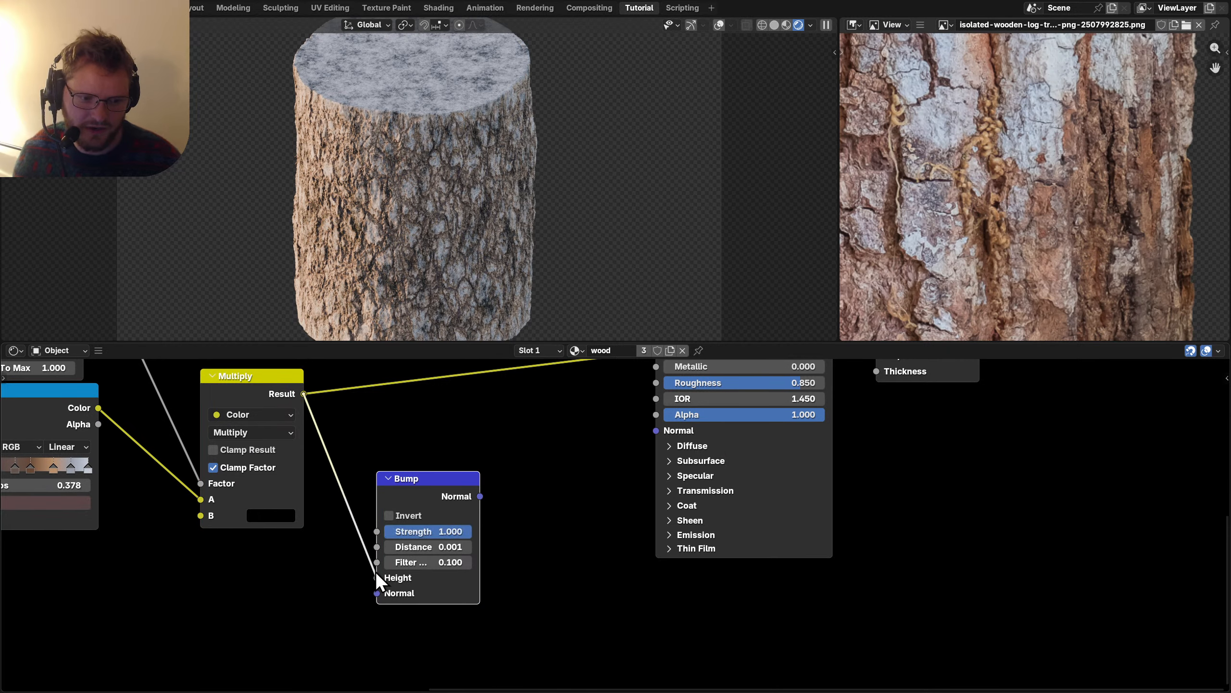
click(401, 546)
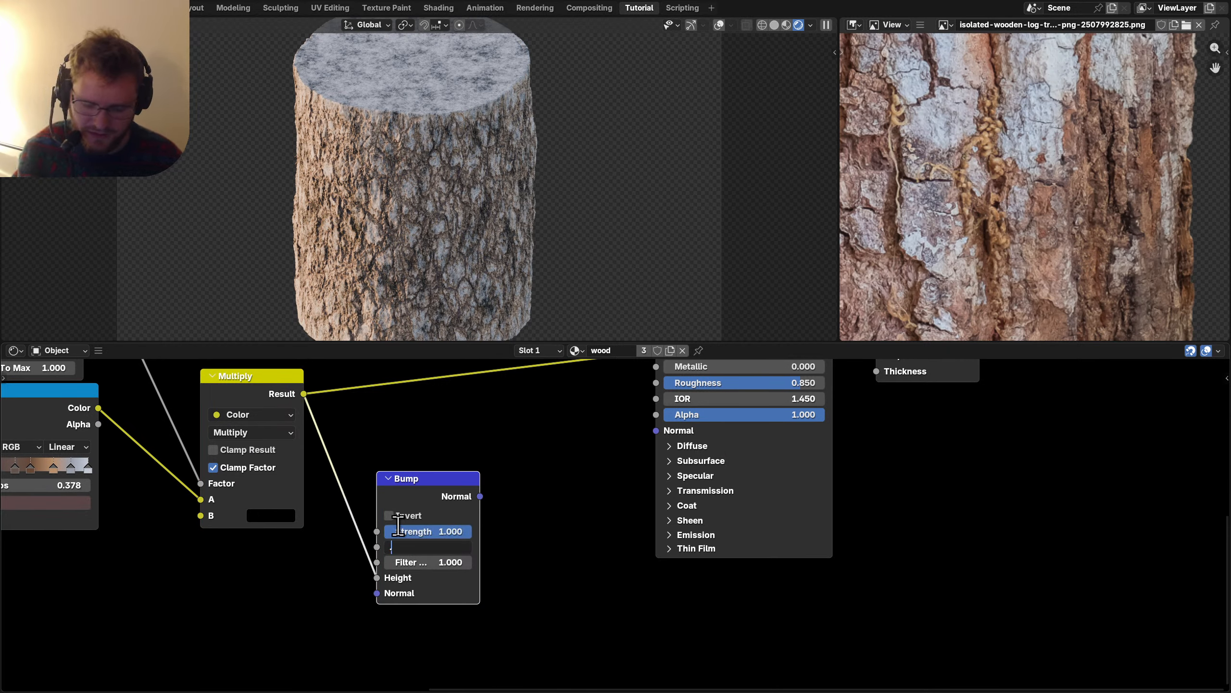
key(ctrl+s)
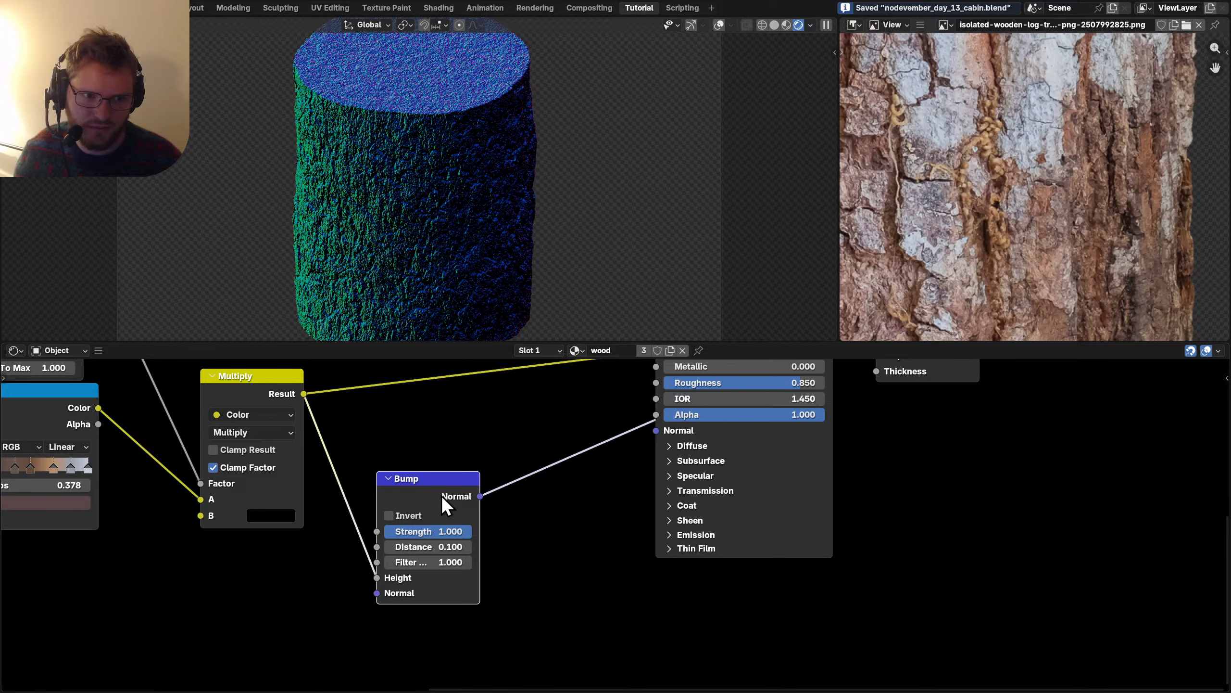
Link Bump Normal to the Principled BSDF Normal, comparing the bark with and without it.
click(494, 510)
drag(480, 496, 656, 430)
middle_drag(674, 486, 597, 549)
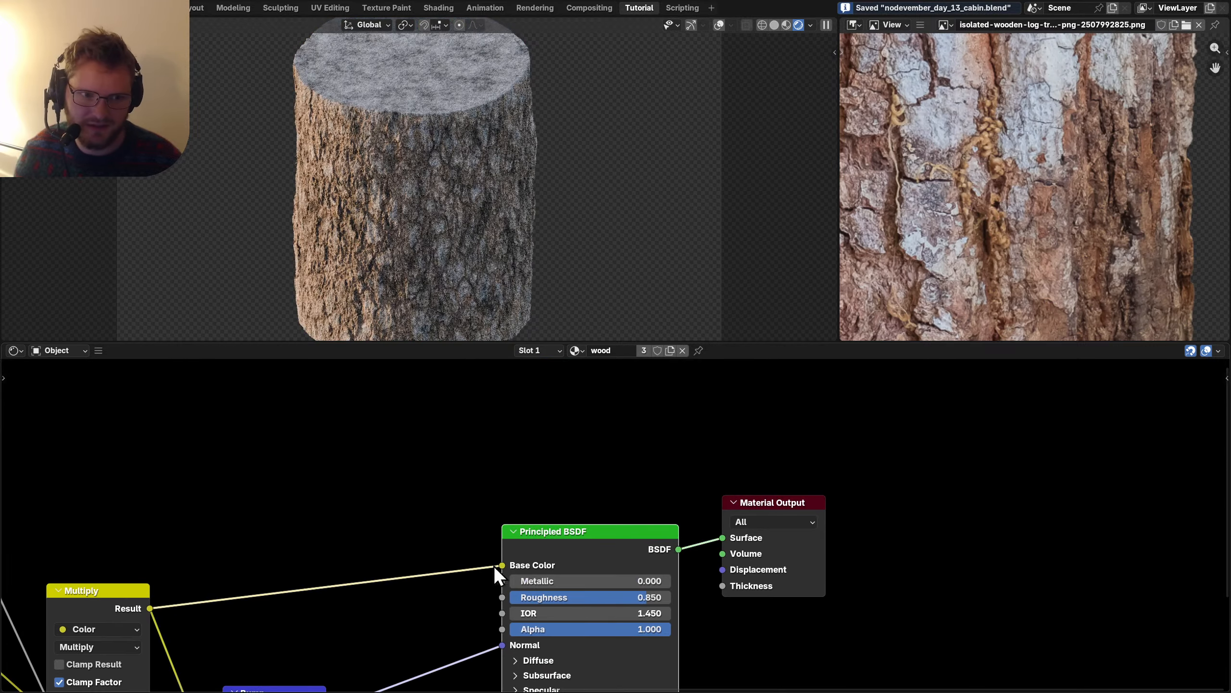
scroll(424, 238, up, 3)
scroll(422, 252, up, 3)
middle_drag(251, 619, 364, 466)
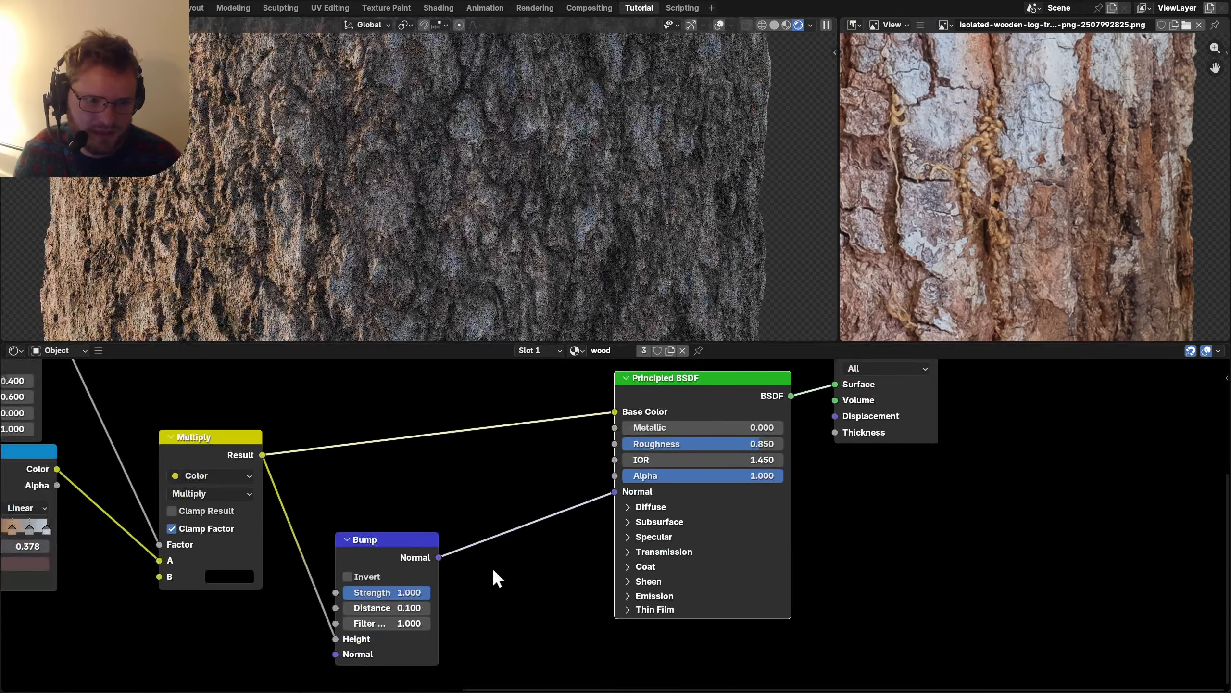
key(ctrl+shift+z)
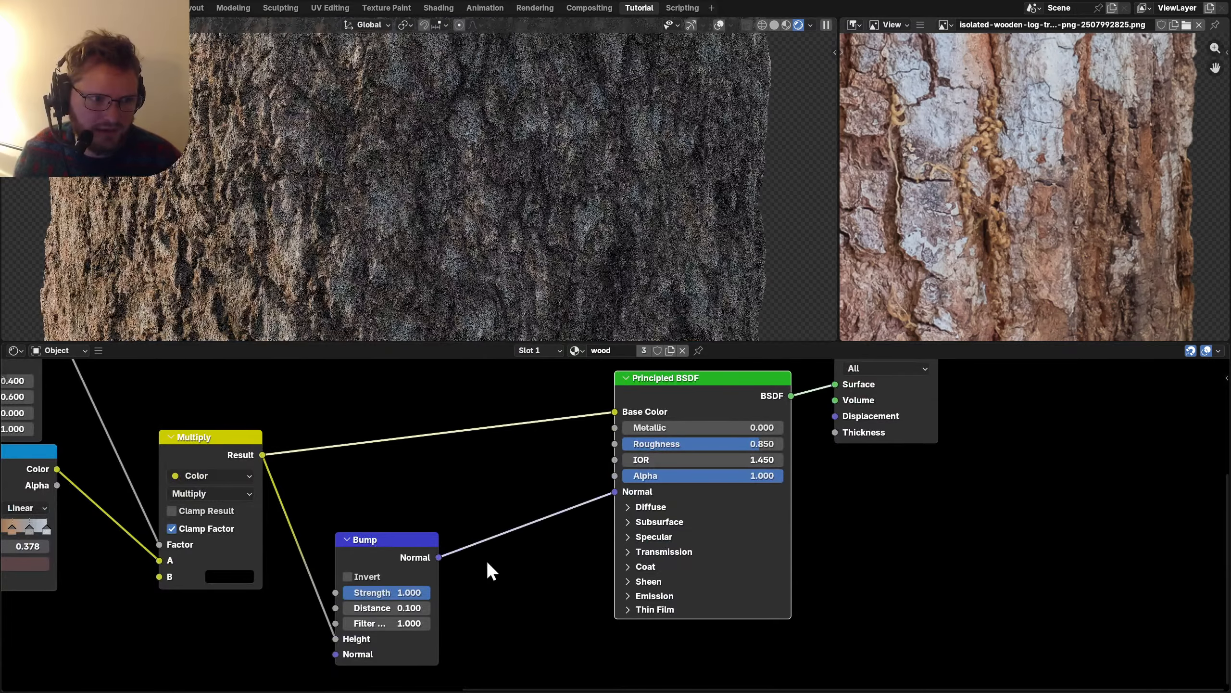
key(ctrl+z)
key(ctrl+shift+z)
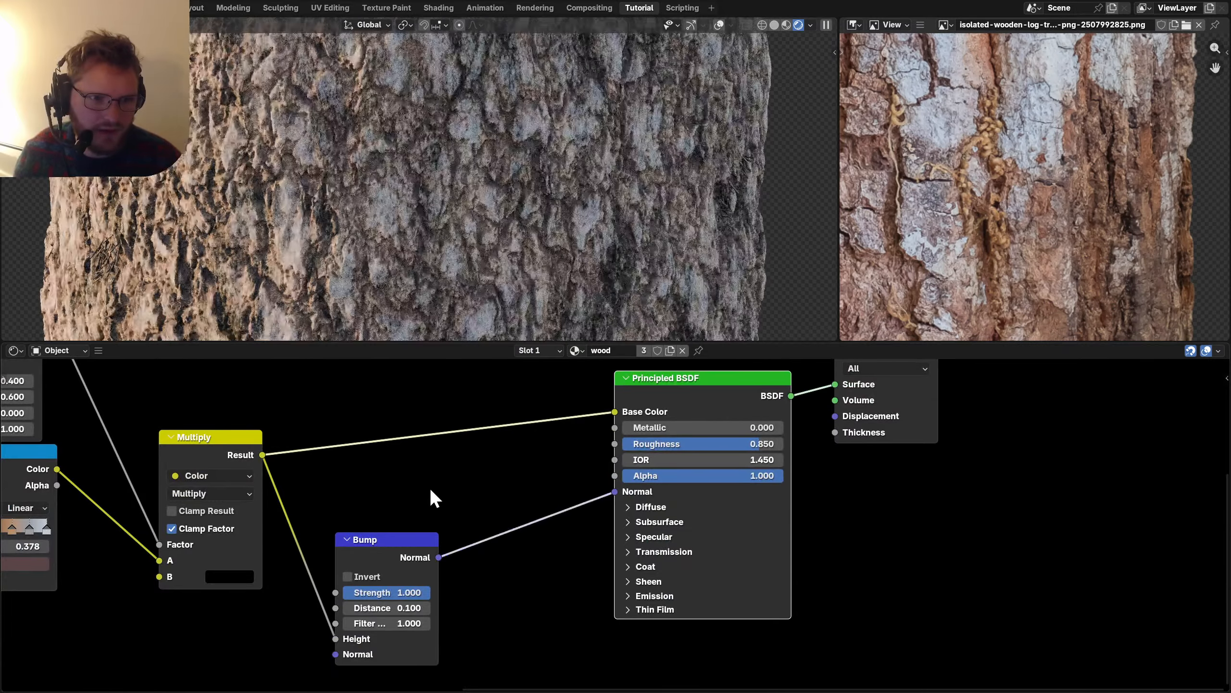
scroll(460, 173, down, 5)
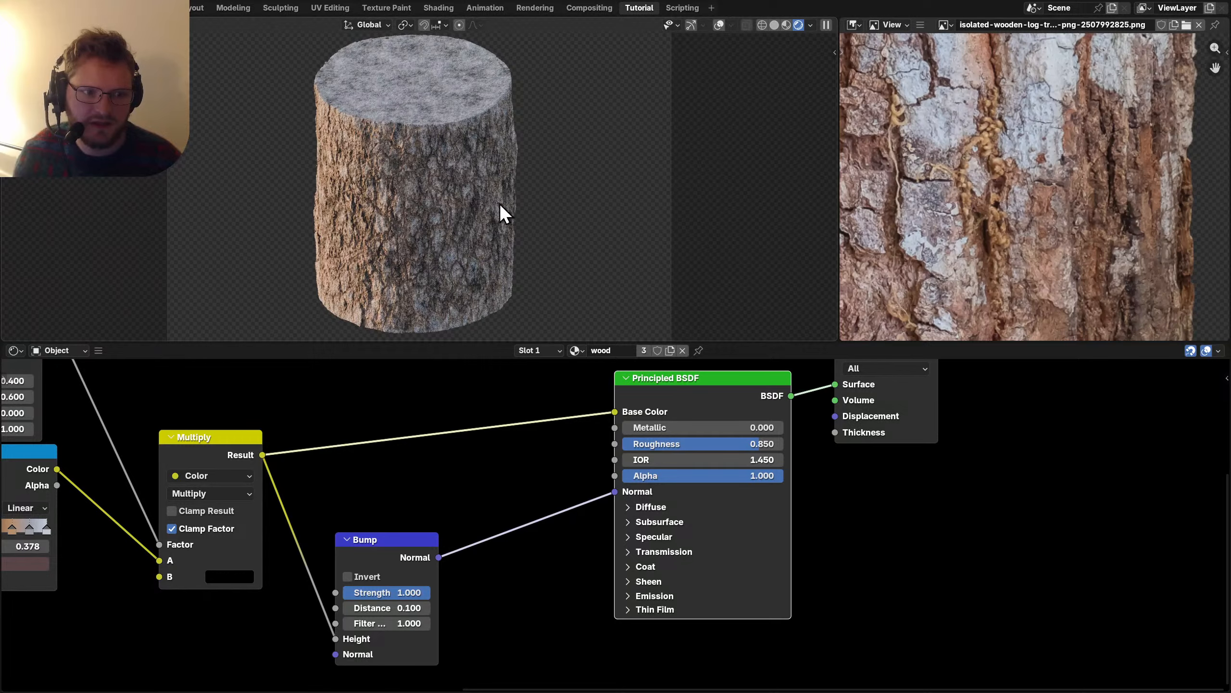
scroll(1003, 116, down, 5)
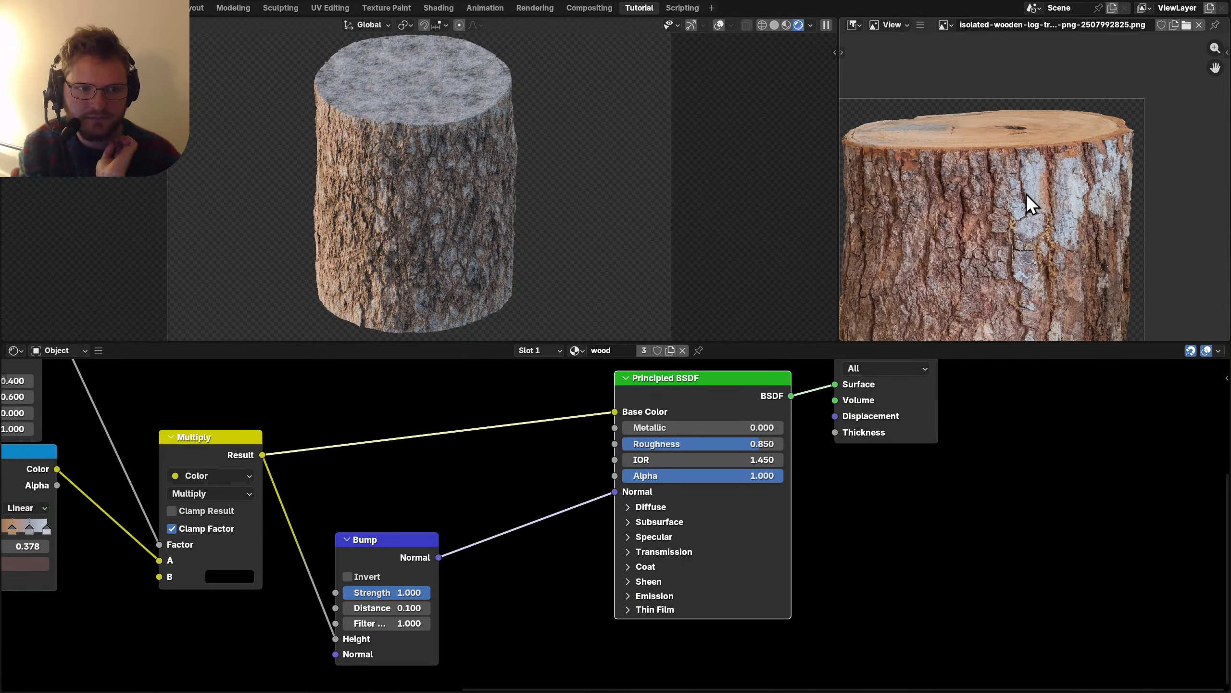
Make room in the node tree and preview Texture Coordinate Generated output on the log.
drag(718, 480, 587, 473)
scroll(818, 483, down, 2)
drag(804, 396, 935, 417)
middle_drag(616, 492, 619, 461)
key(shift+a)
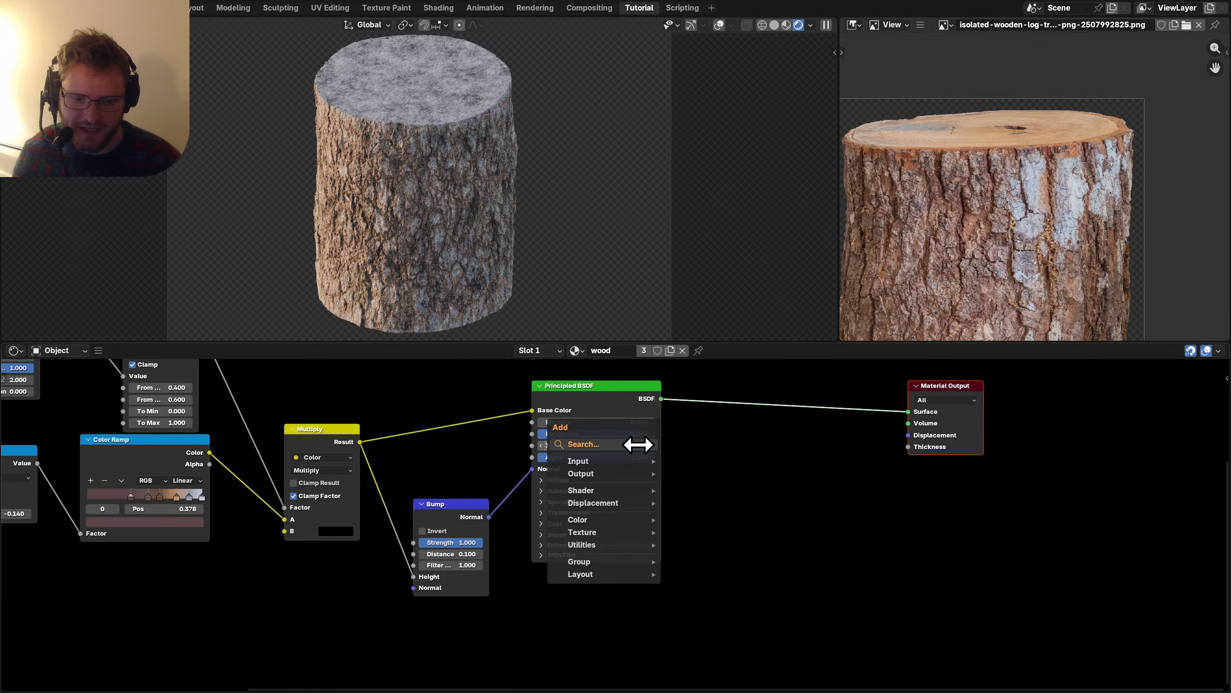
text(coord)
key(Return)
click(511, 572)
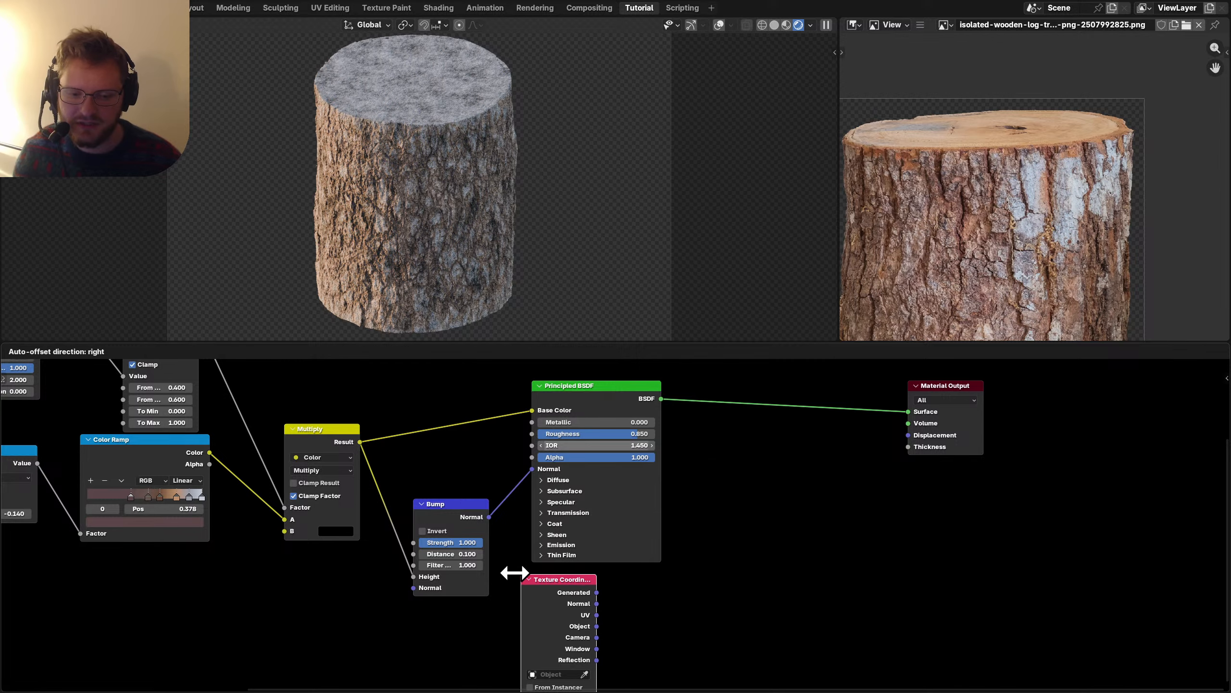
middle_drag(511, 573, 513, 519)
ctrl+shift+click(548, 535)
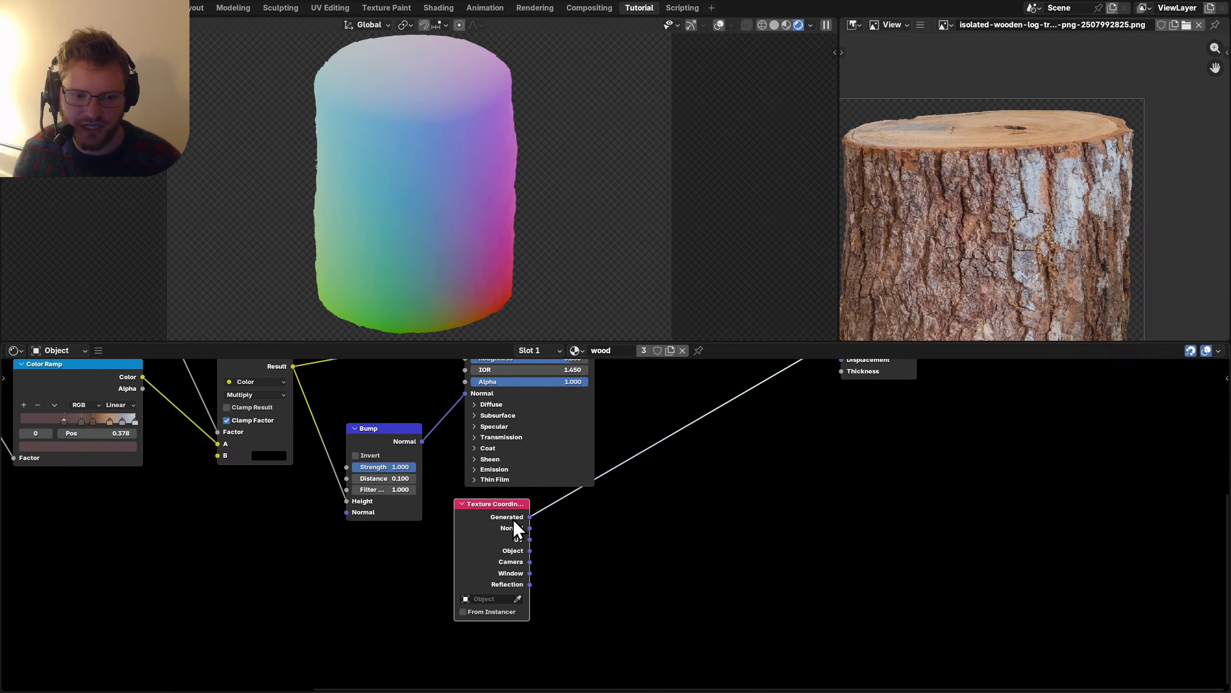
Split Generated coordinates with a Separate XYZ node and preview the Z component.
key(shift+a)
text(separa)
key(Return)
click(607, 517)
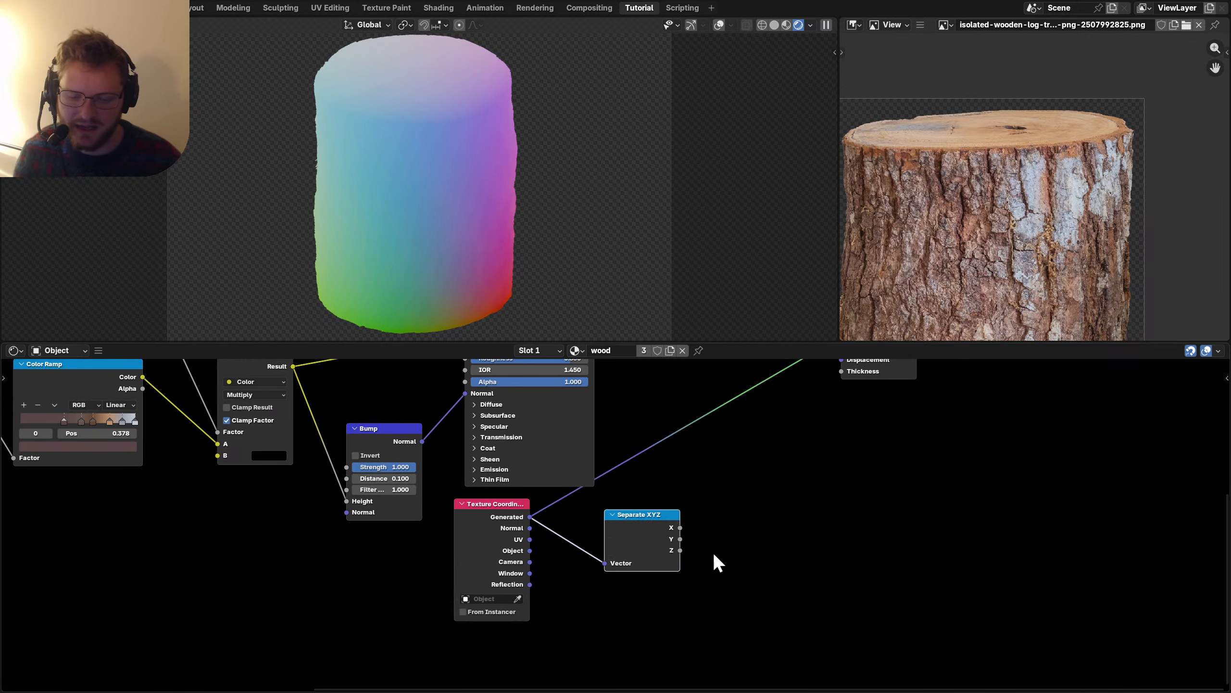
scroll(671, 539, up, 6)
middle_drag(670, 540, 484, 538)
drag(508, 554, 630, 528)
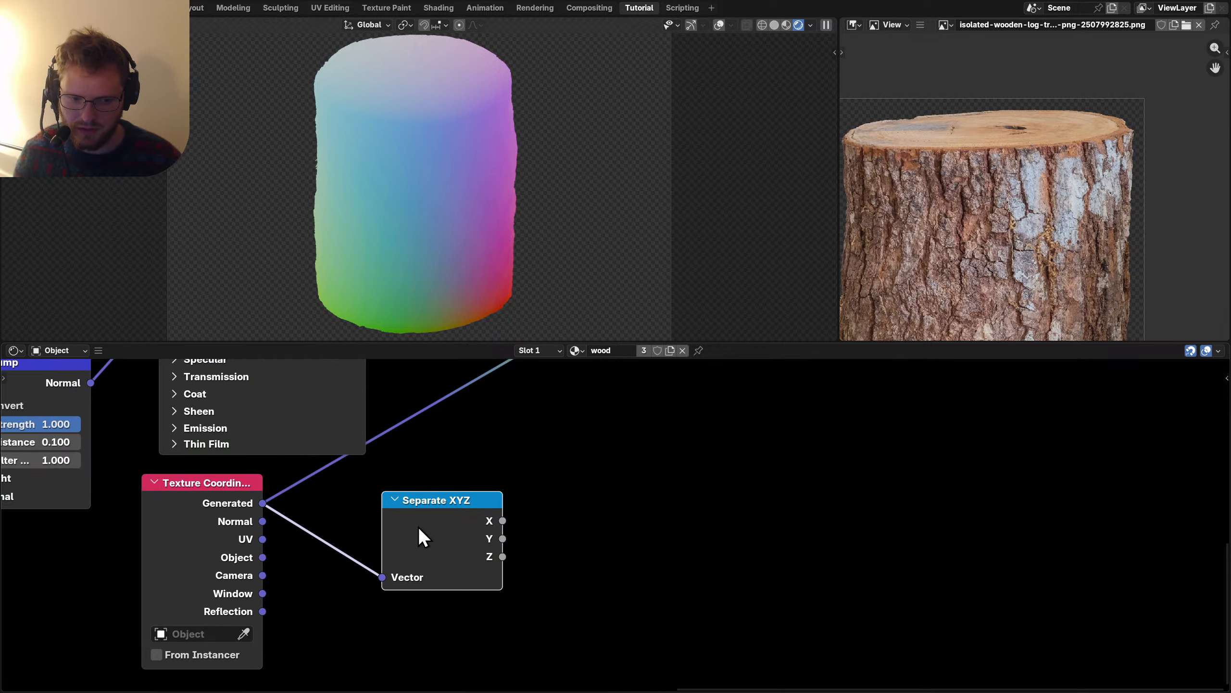
ctrl+shift+click(430, 527)
ctrl+shift+click(430, 527)
ctrl+shift+click(430, 527)
Switch to front orthographic view and erase the annotation strokes on the log.
key(KP_1)
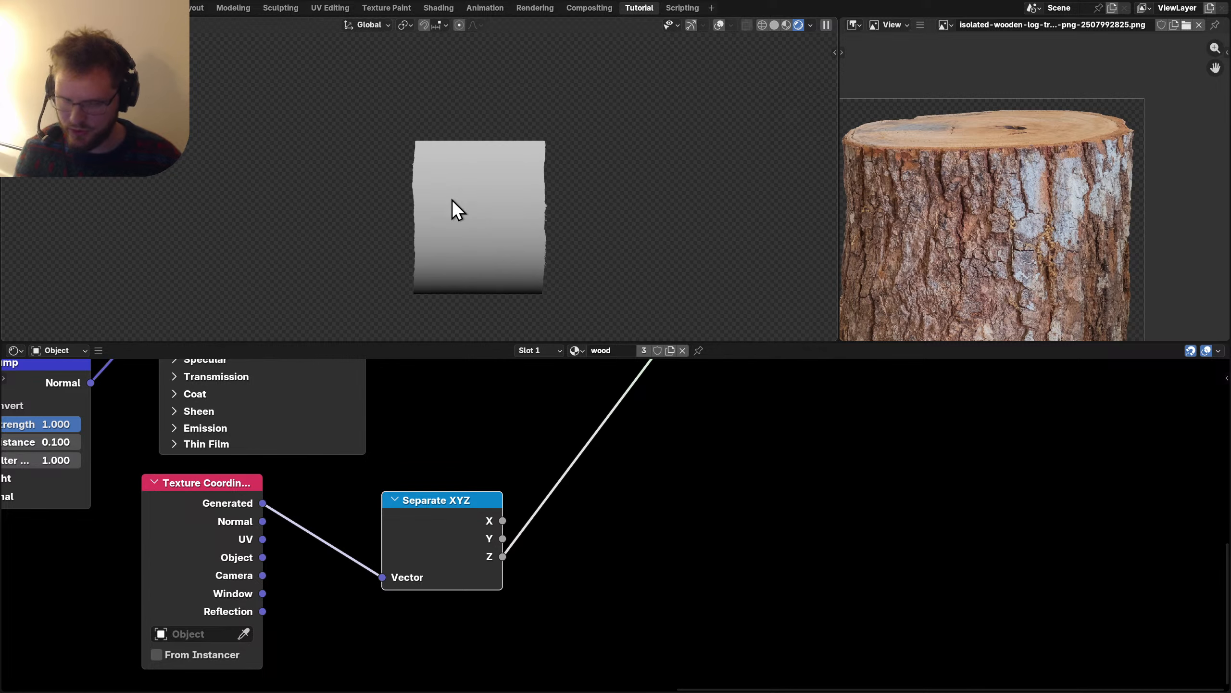
middle_drag(542, 530, 433, 562)
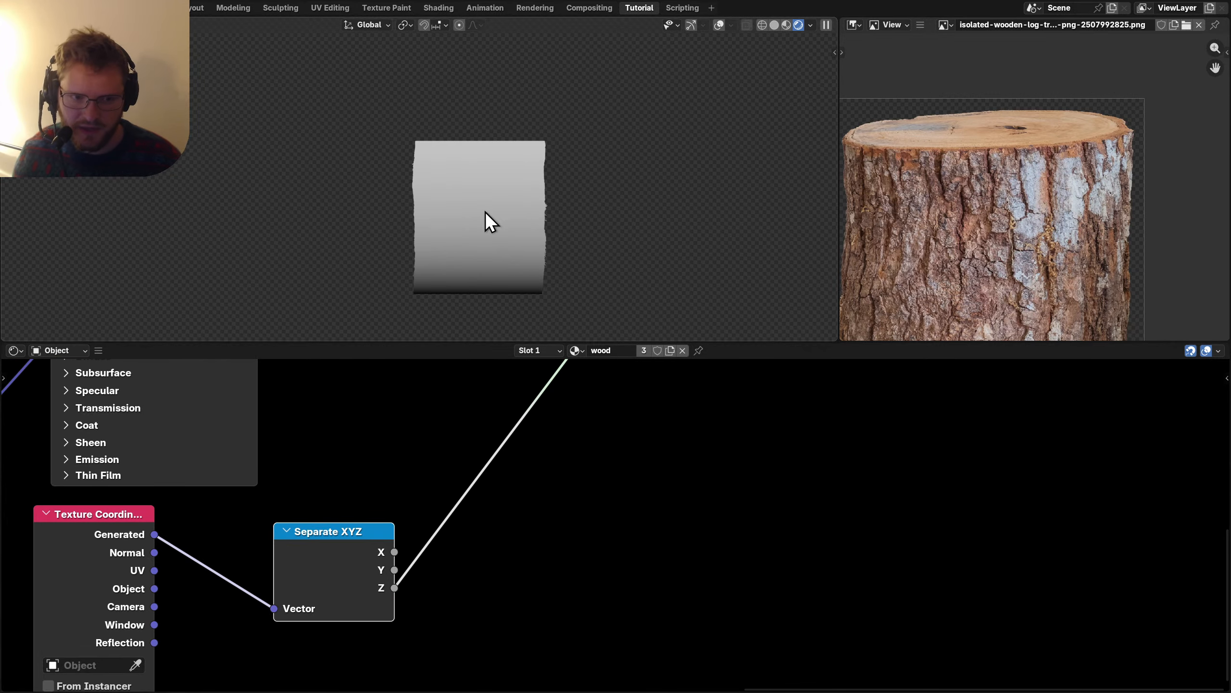
click(718, 25)
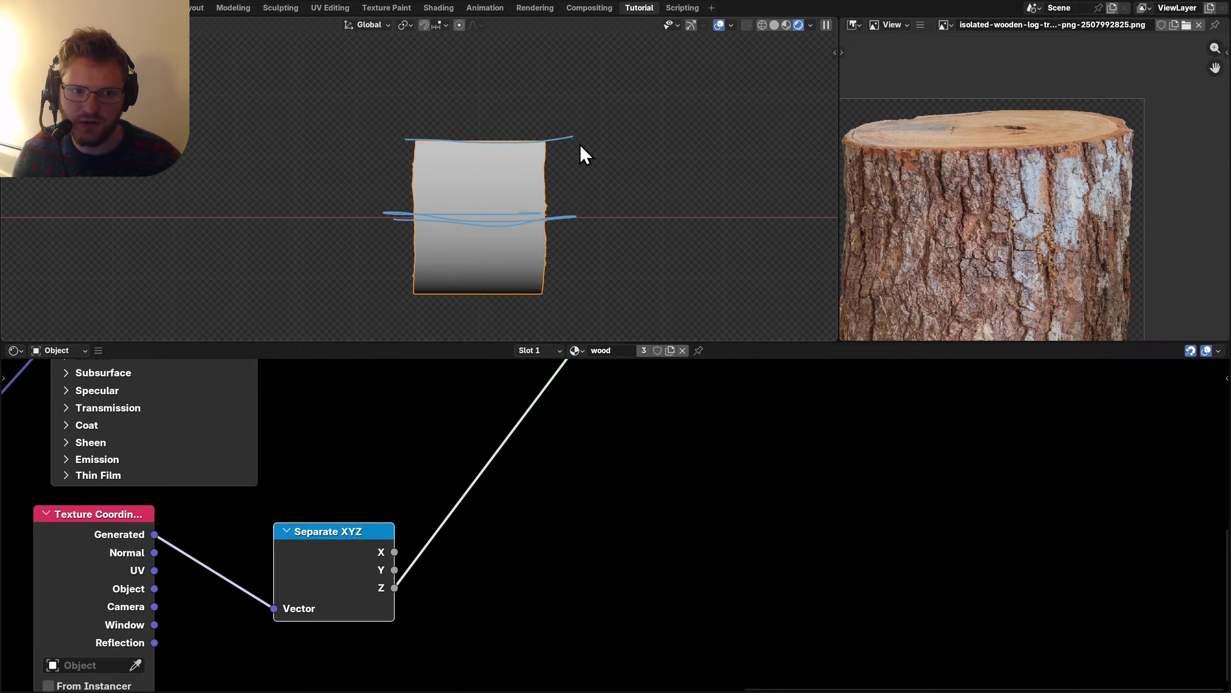
right_drag(584, 154, 632, 186)
Insert a Math Add node on the Z link that adds -0.5 to the height.
key(shift+a)
text(ma)
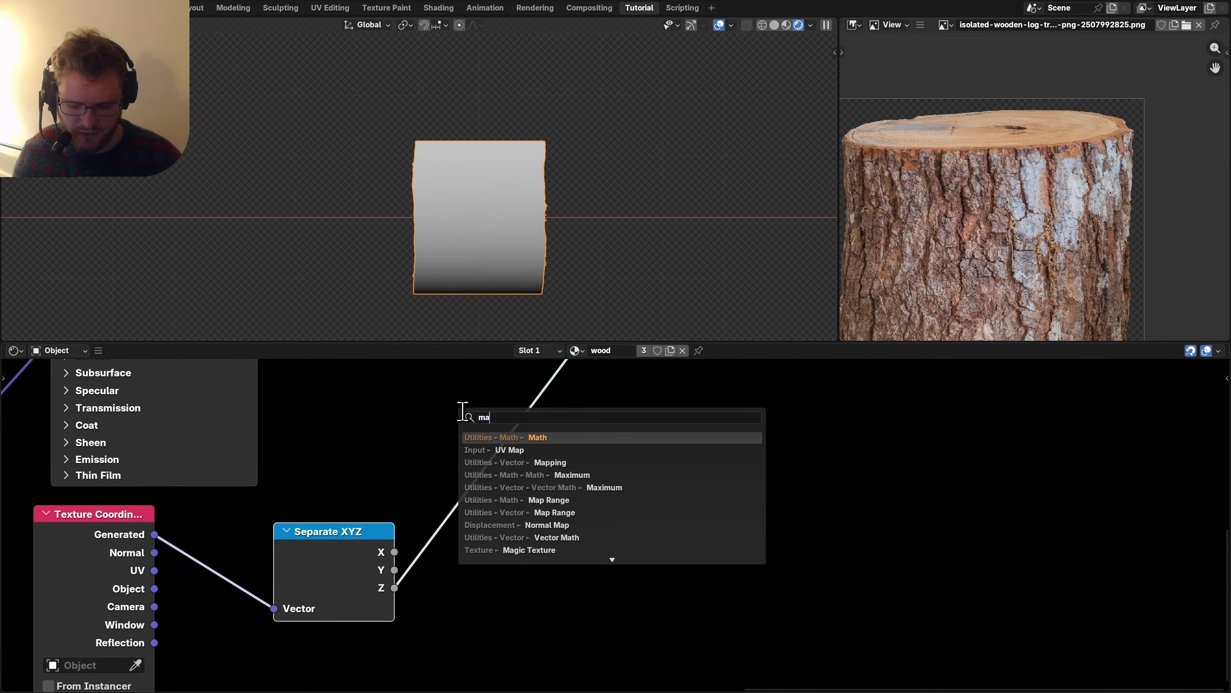
text(th)
key(Return)
click(444, 439)
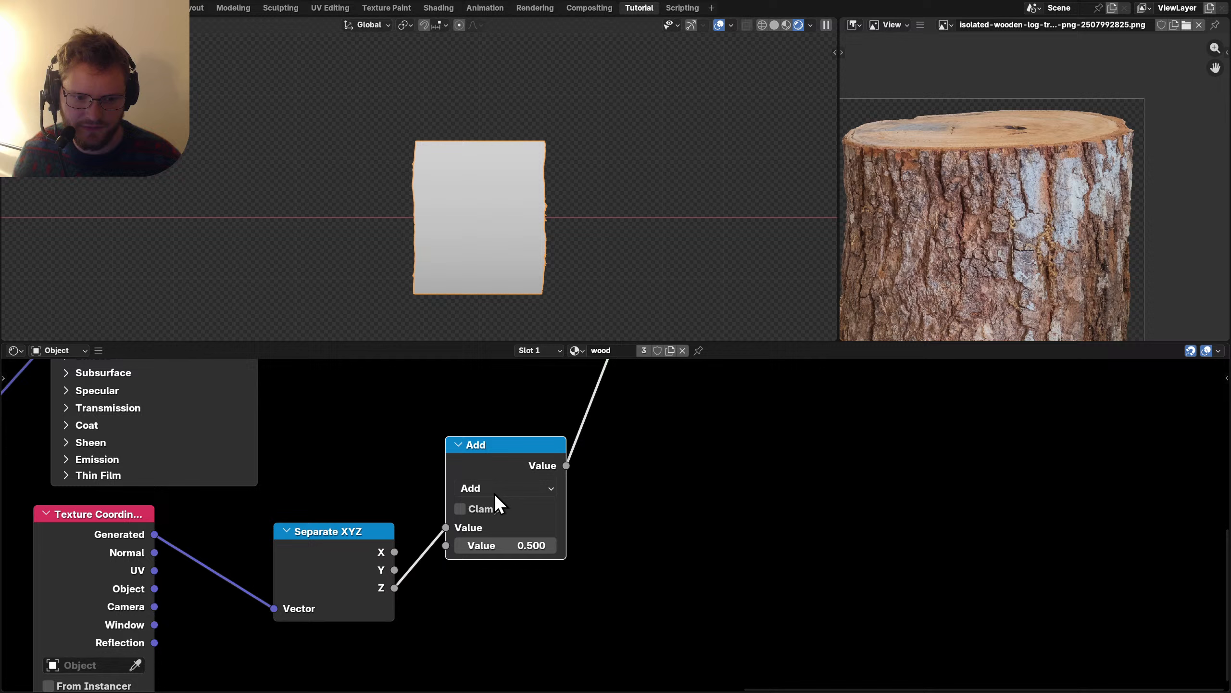
click(515, 537)
text(-0.)
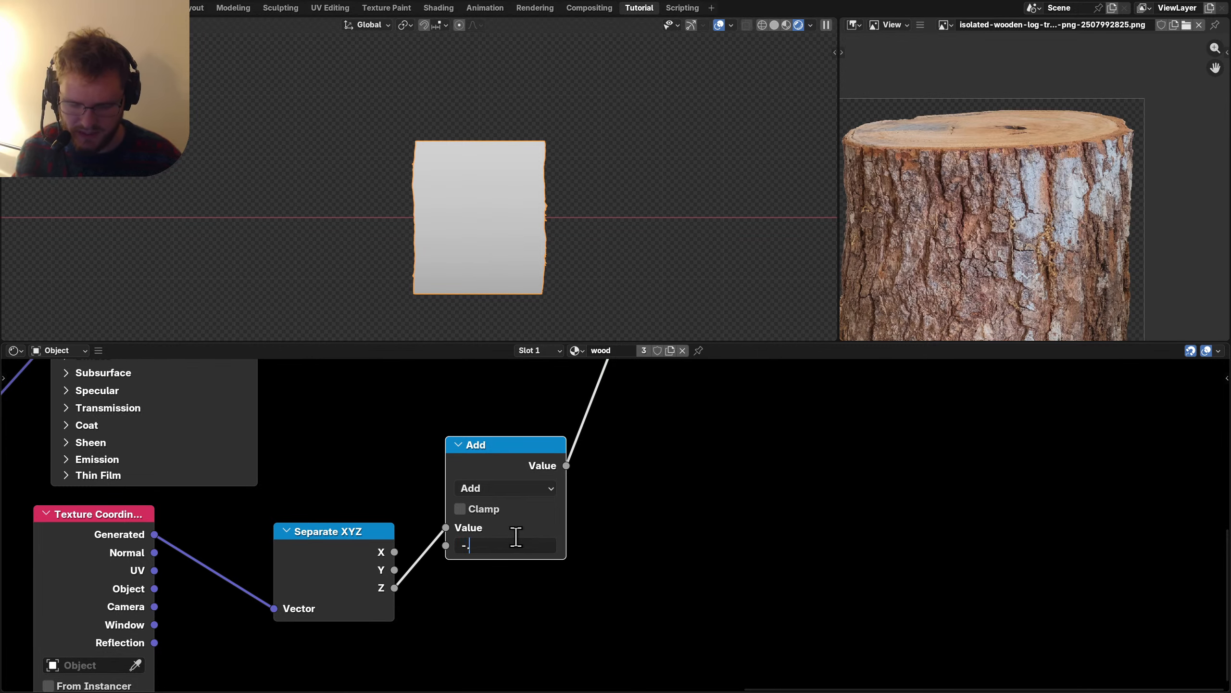
text(5)
key(Return)
click(510, 544)
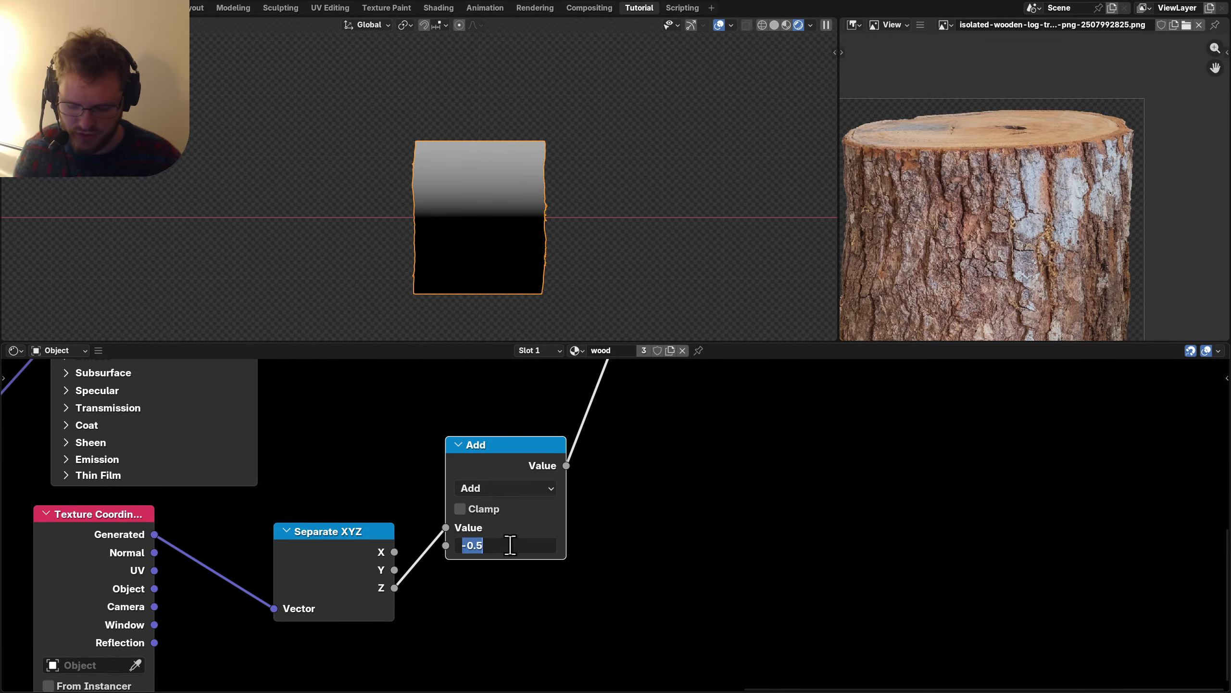
text(/5)
key(Return)
drag(524, 464, 542, 498)
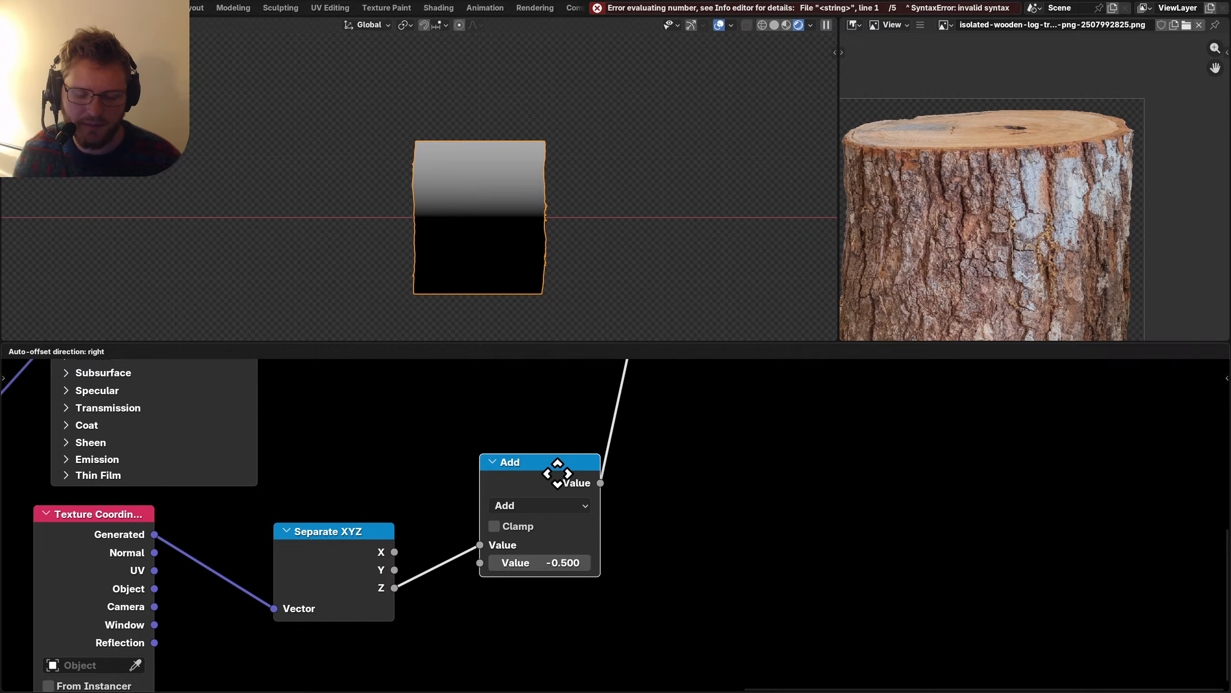
Duplicate the math node as an Absolute operation and move Material Output right.
key(shift+d)
click(660, 437)
click(662, 451)
click(582, 423)
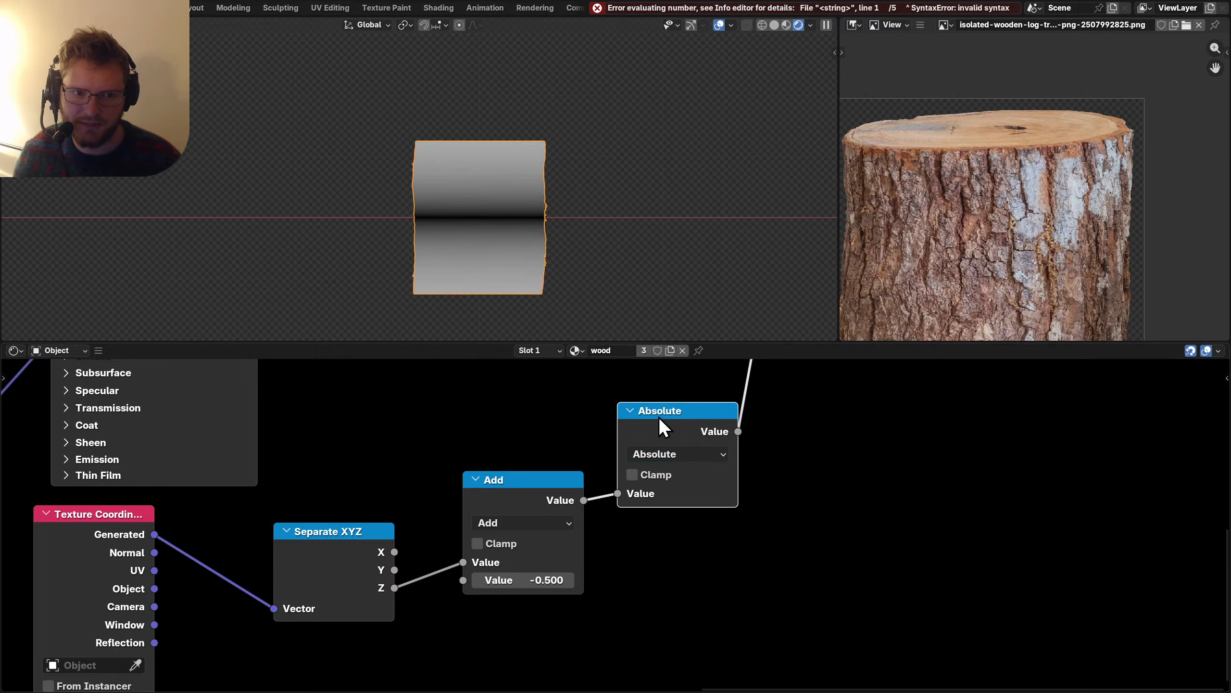
scroll(663, 429, down, 6)
drag(659, 478, 521, 404)
drag(582, 435, 824, 453)
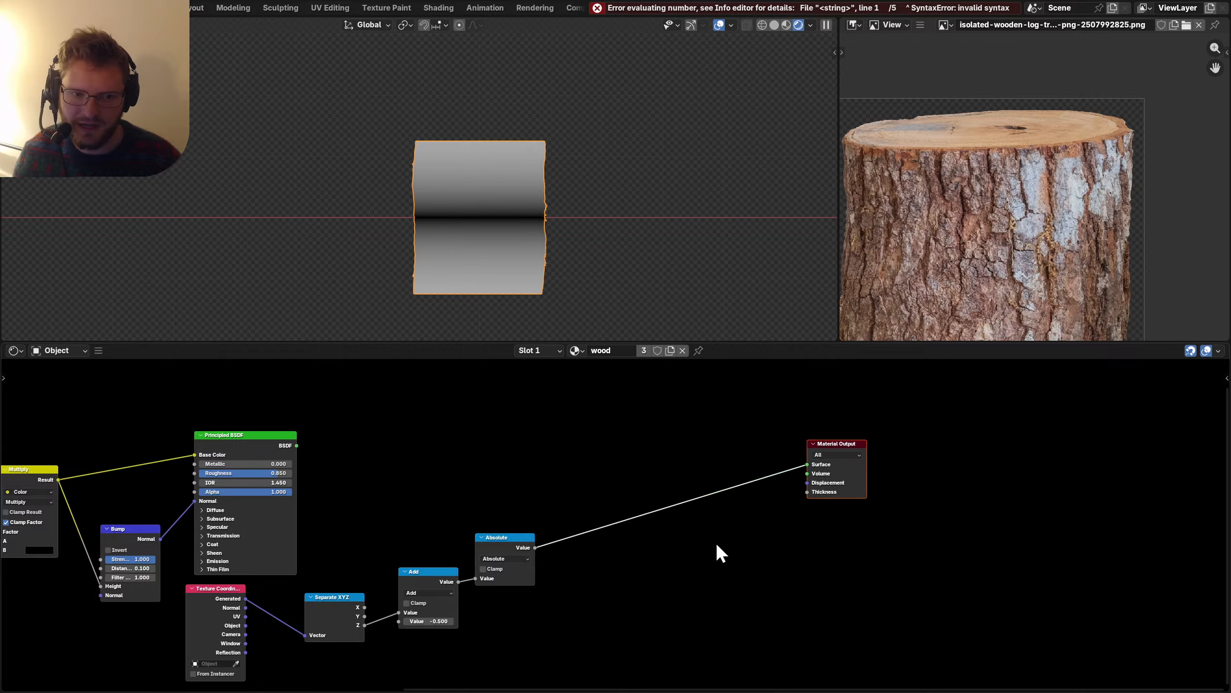
scroll(716, 542, up, 3)
Add a Color Ramp to the output with stops tightened to about 0.48 and 0.514.
key(shift+a)
text(color r)
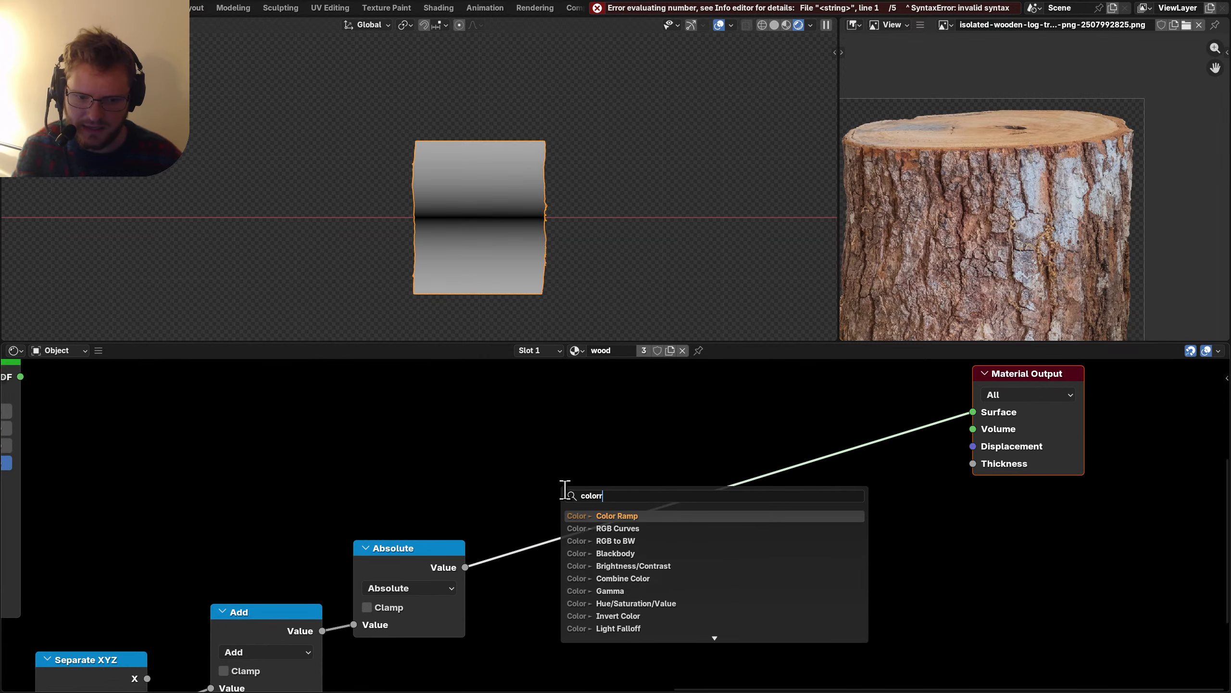
key(Return)
click(564, 490)
drag(681, 602, 728, 603)
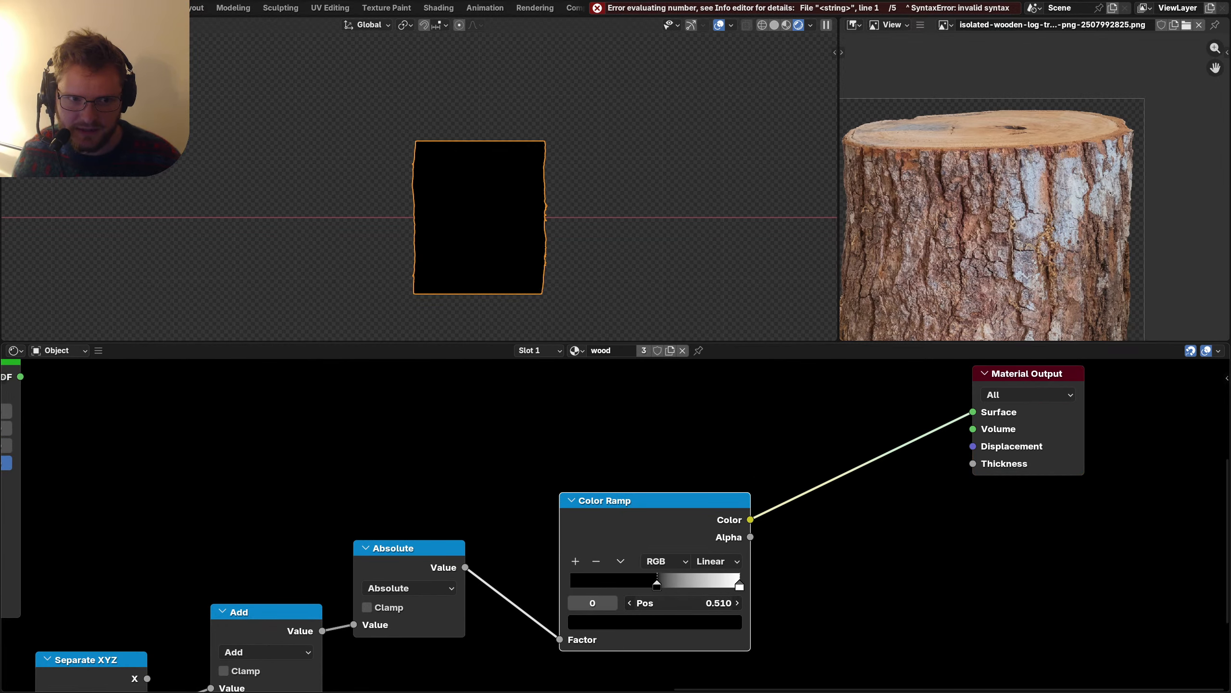
click(612, 602)
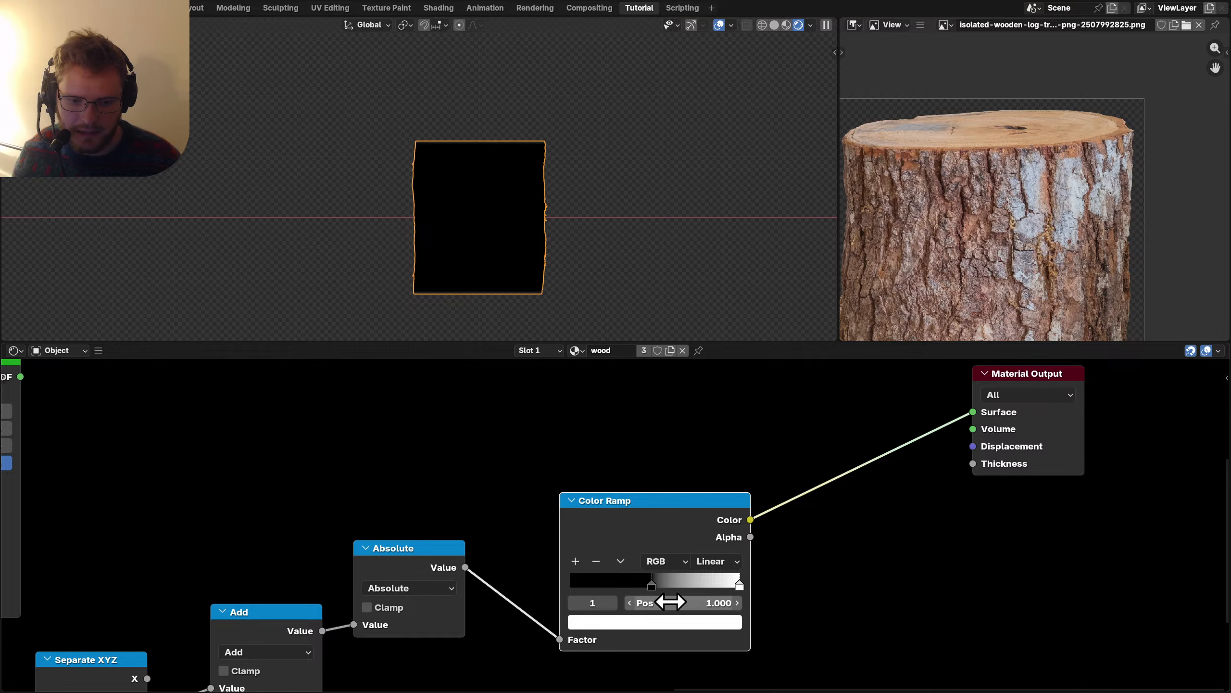
drag(689, 603, 650, 602)
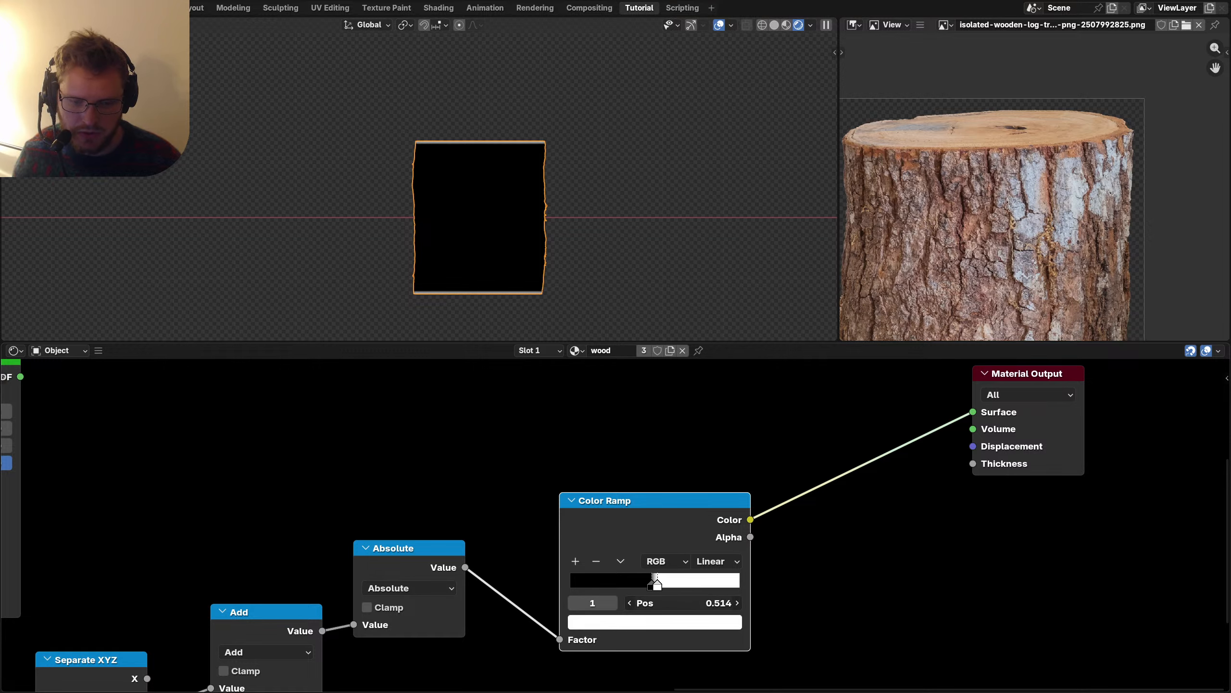
Check the white end faces from above and move the mask nodes down and left.
middle_drag(448, 173, 489, 226)
scroll(418, 511, down, 3)
middle_drag(418, 512, 475, 426)
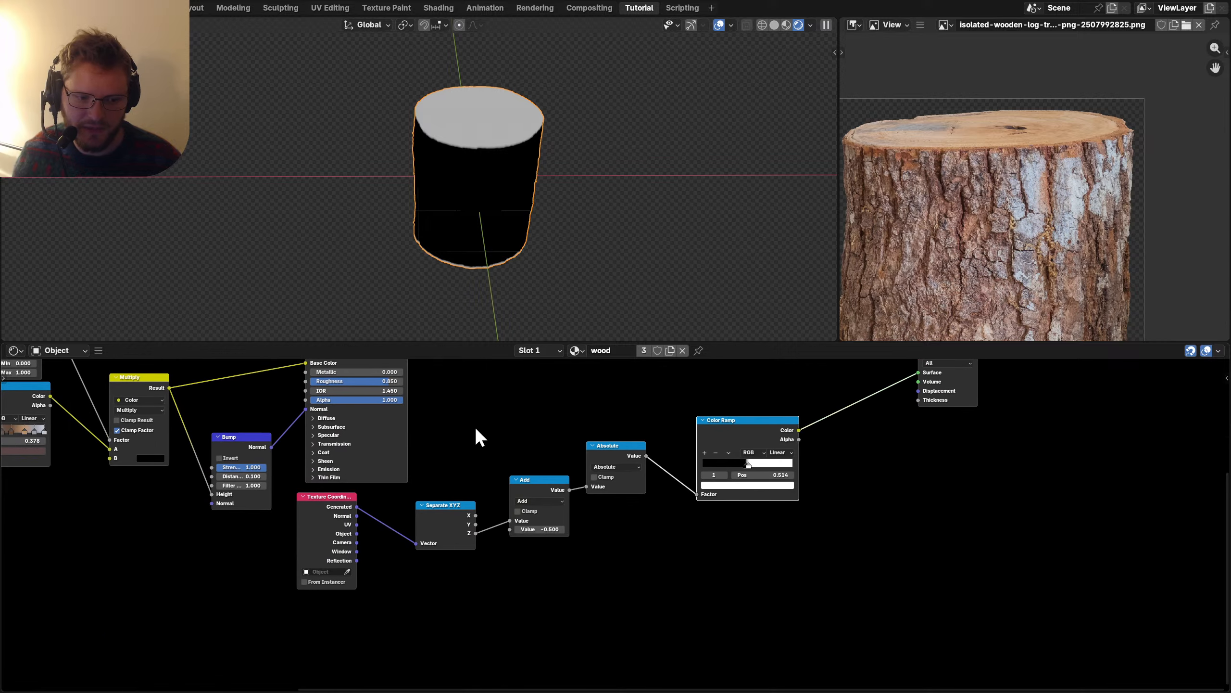
drag(438, 582, 764, 497)
key(g)
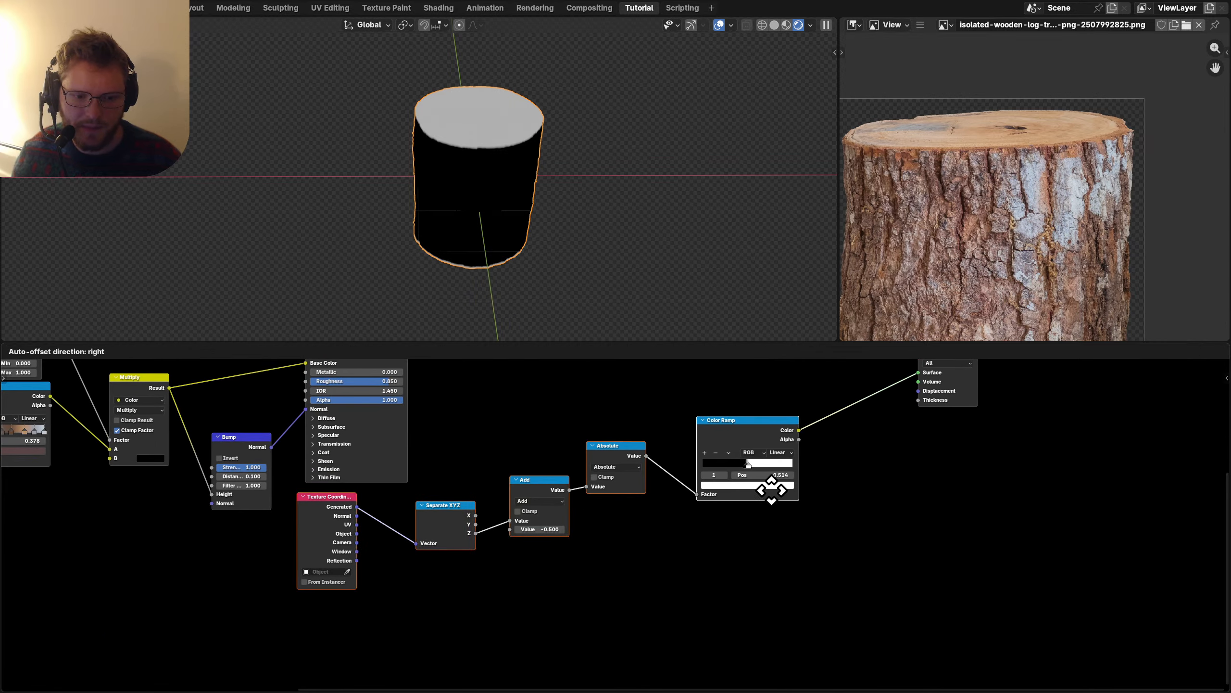
click(489, 418)
middle_drag(490, 418, 558, 484)
key(shift+a)
Add a second Principled BSDF and join both BSDFs in a Mix Shader, Color Ramp as Factor.
text(pri)
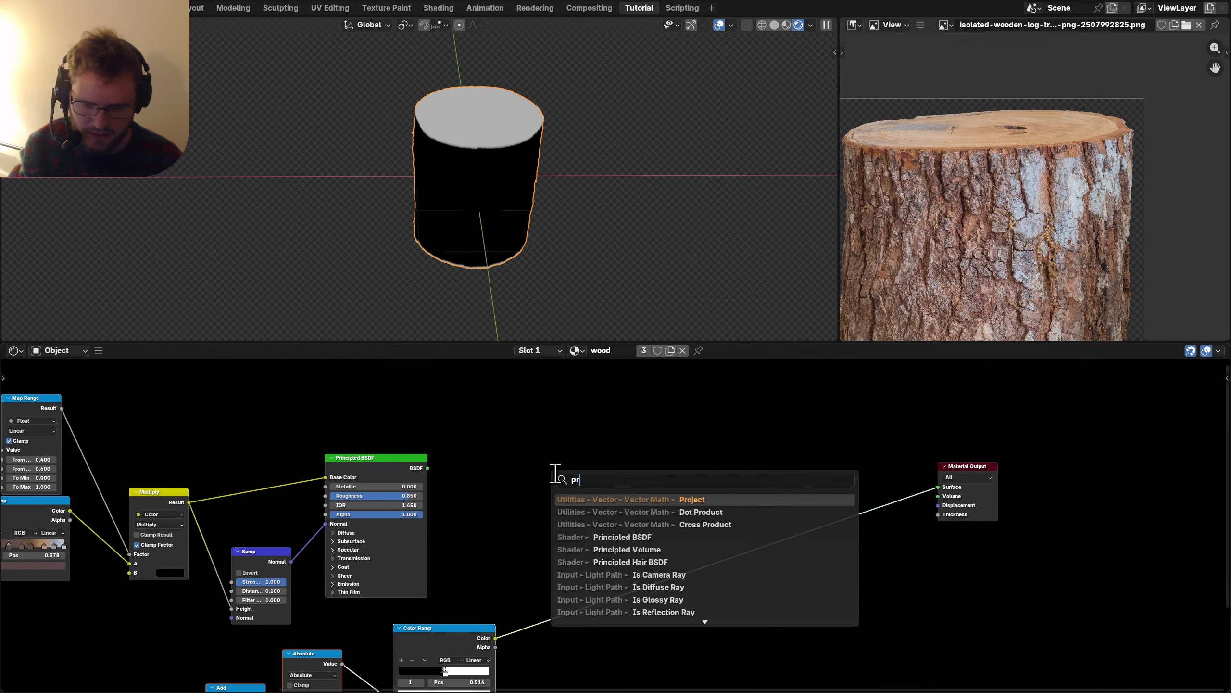
key(Return)
click(480, 458)
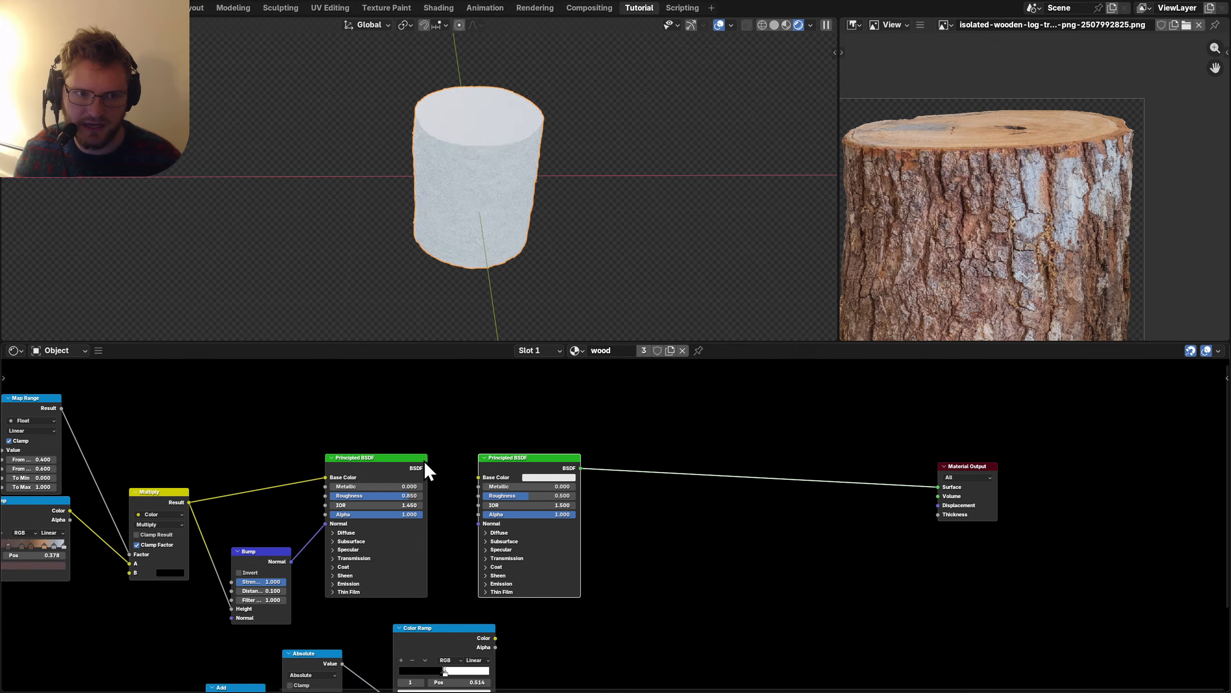
shift+click(404, 460)
key(ctrl+0)
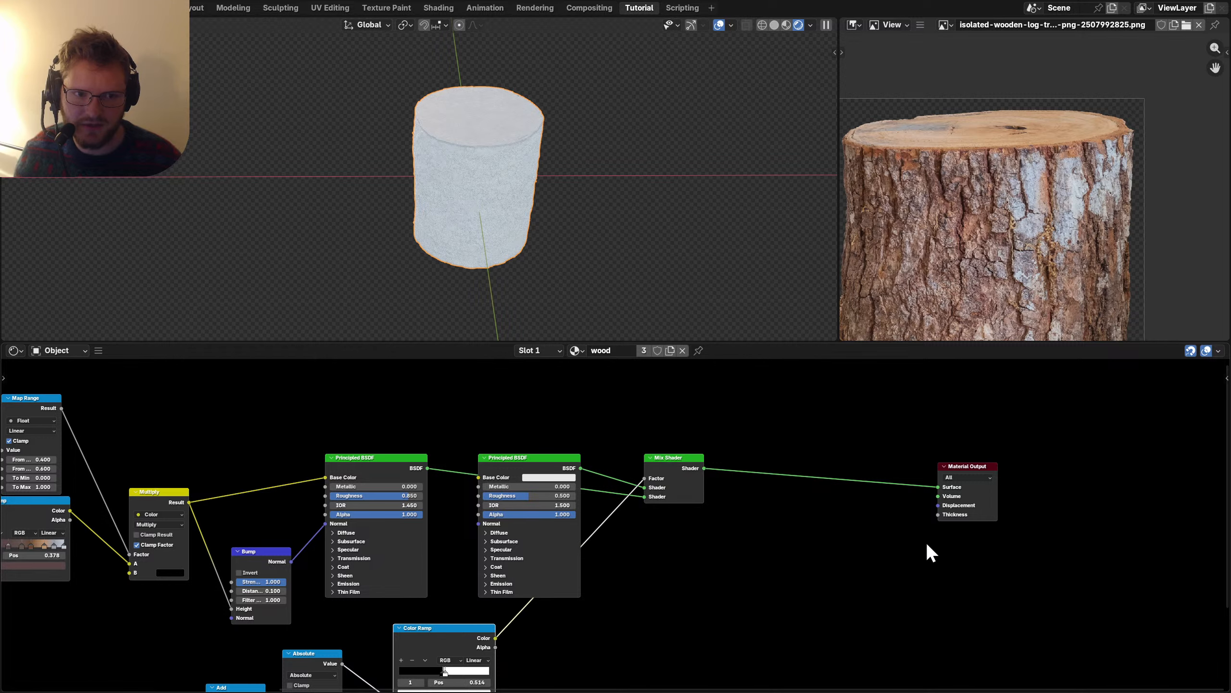
drag(989, 537, 723, 463)
scroll(557, 572, up, 1)
scroll(558, 572, down, 3)
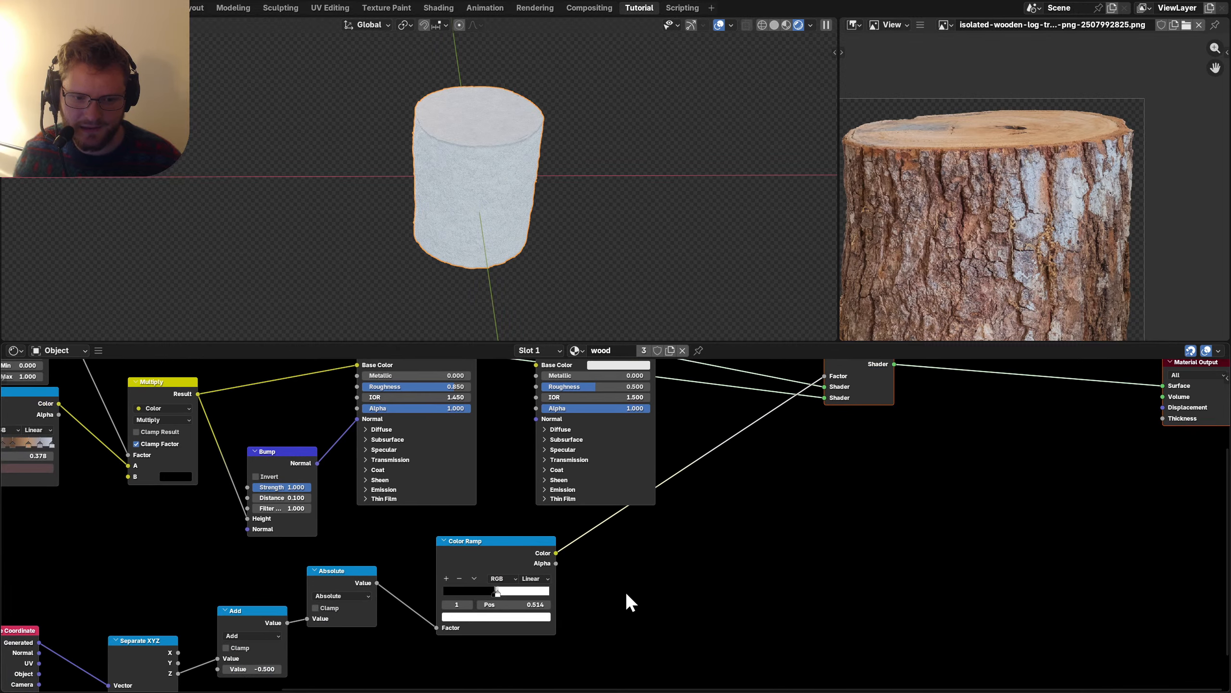
drag(464, 548, 560, 568)
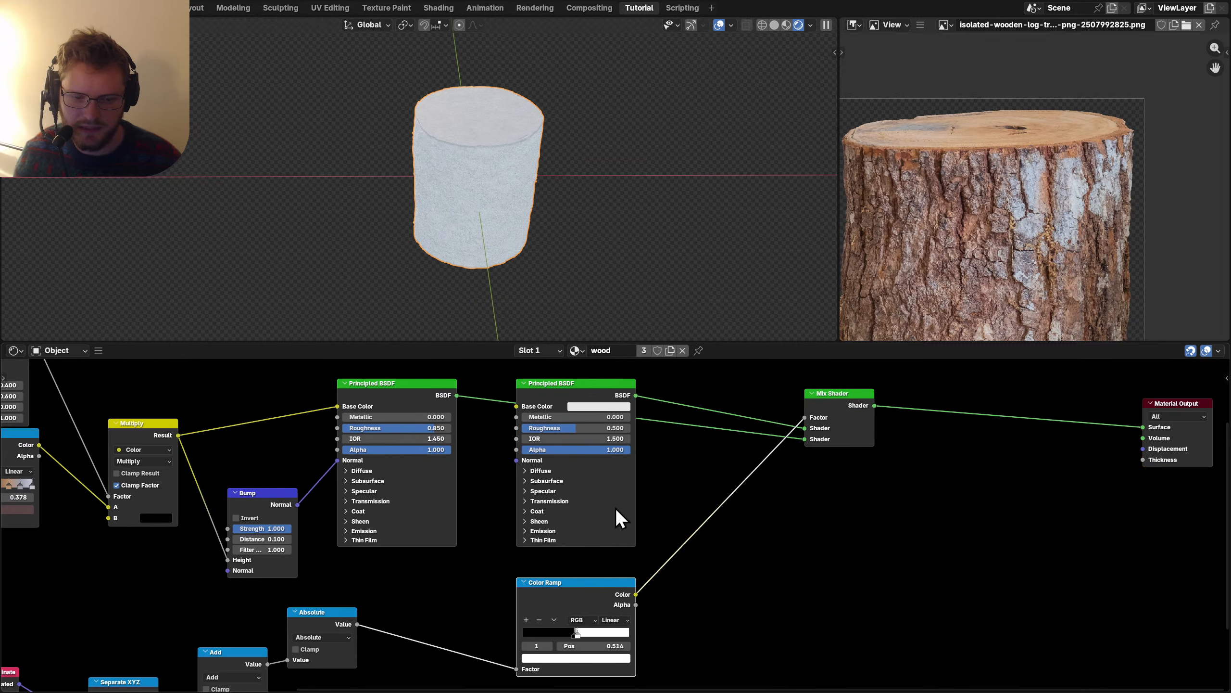
Swap the Mix Shader inputs so the white shader lands on the end faces, then save.
click(837, 396)
key(alt+s)
mouse_move(572, 213)
middle_down()
mouse_move(556, 192)
mouse_move(509, 201)
mouse_move(550, 123)
mouse_move(542, 220)
middle_up()
scroll(983, 135, up, 2)
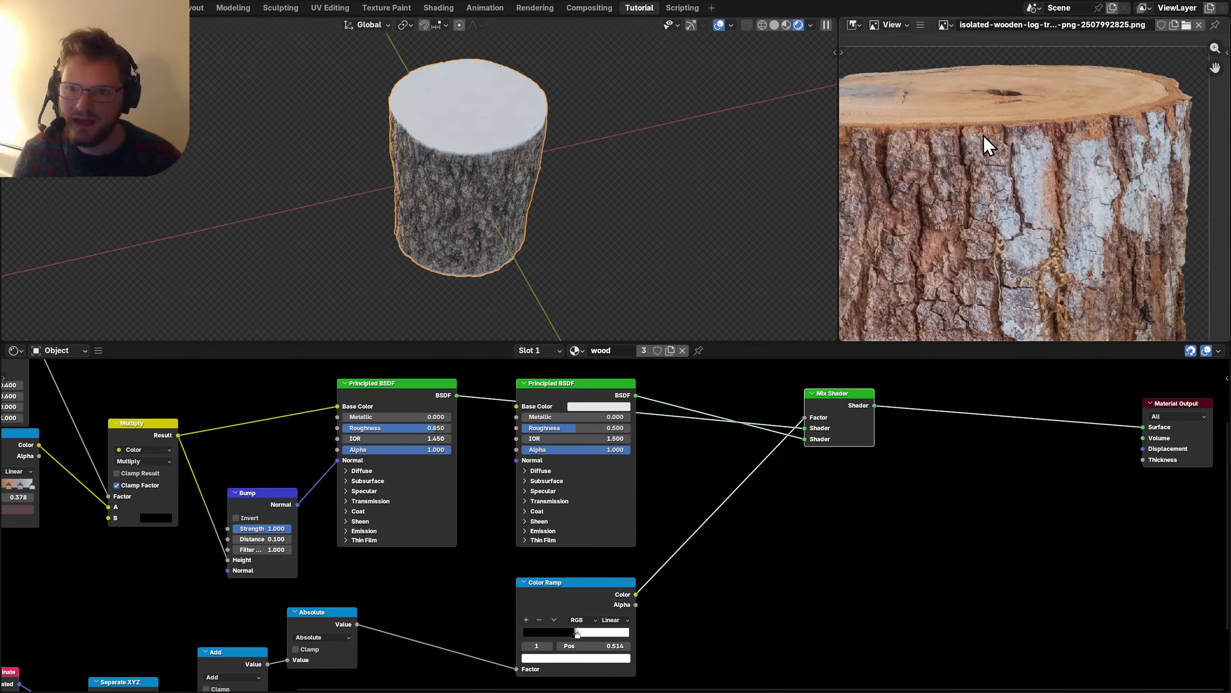
middle_drag(983, 134, 1033, 192)
key(ctrl+s)
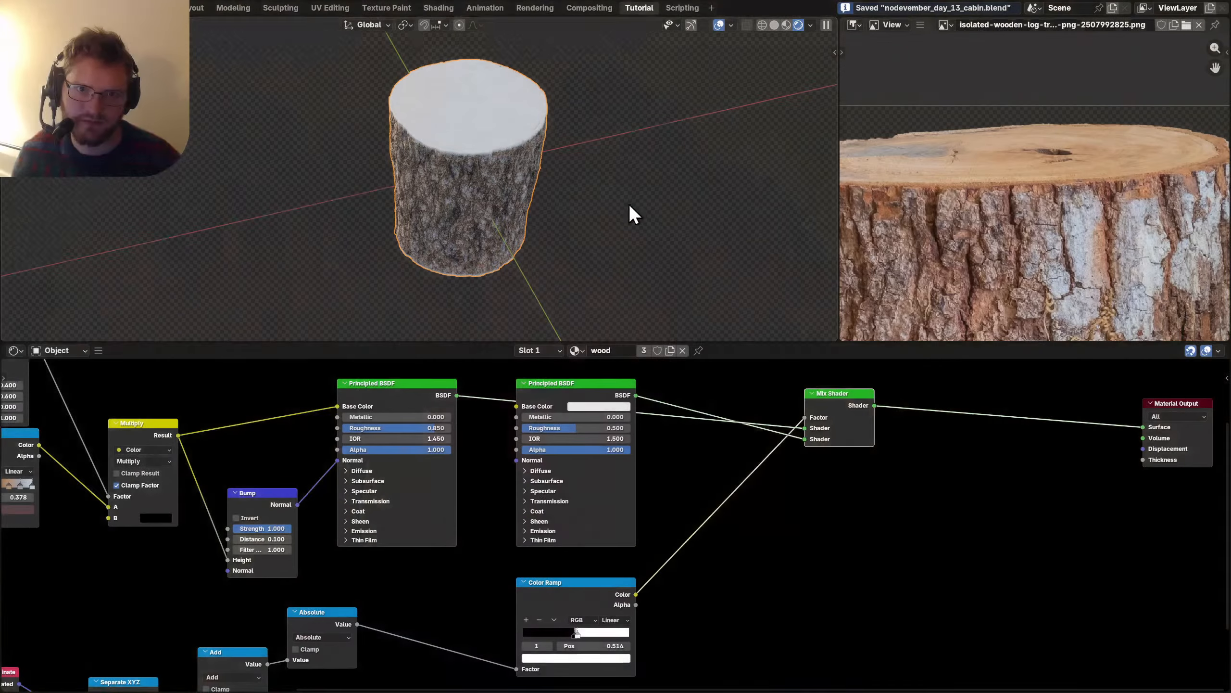
Add a Wave Texture node and preview it on the log.
middle_drag(909, 516, 785, 537)
key(shift+a)
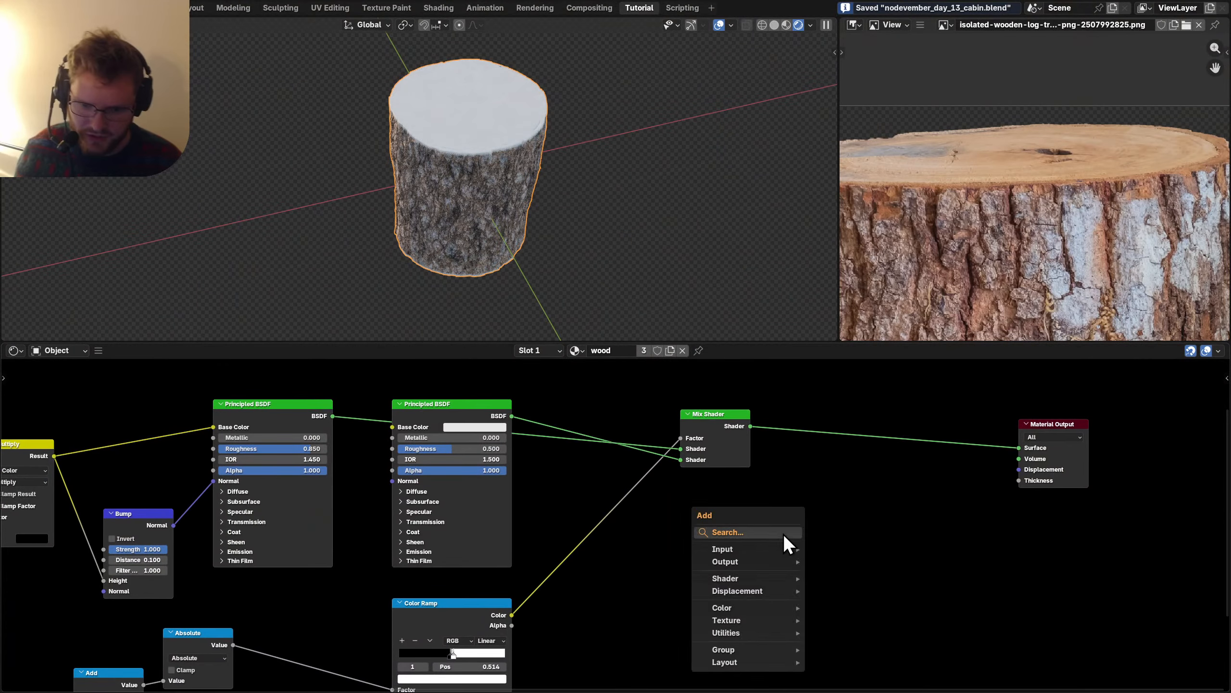
text(wave)
key(Return)
key(Escape)
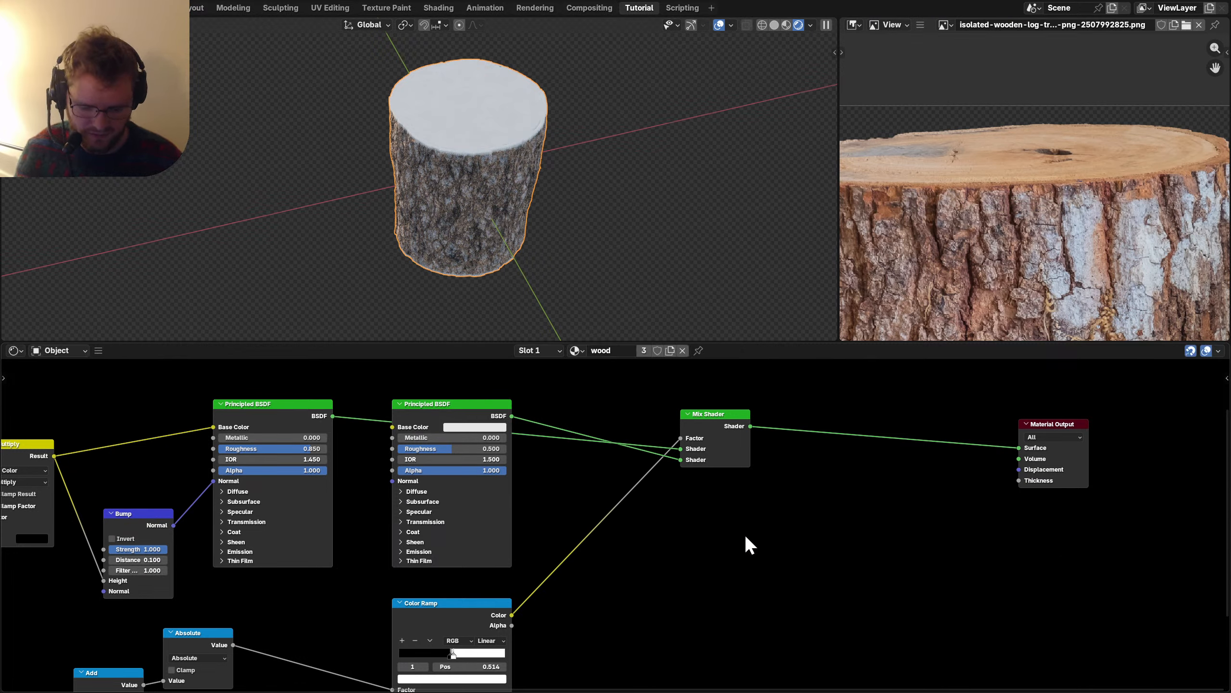
key(shift+a)
text(wave te)
key(Return)
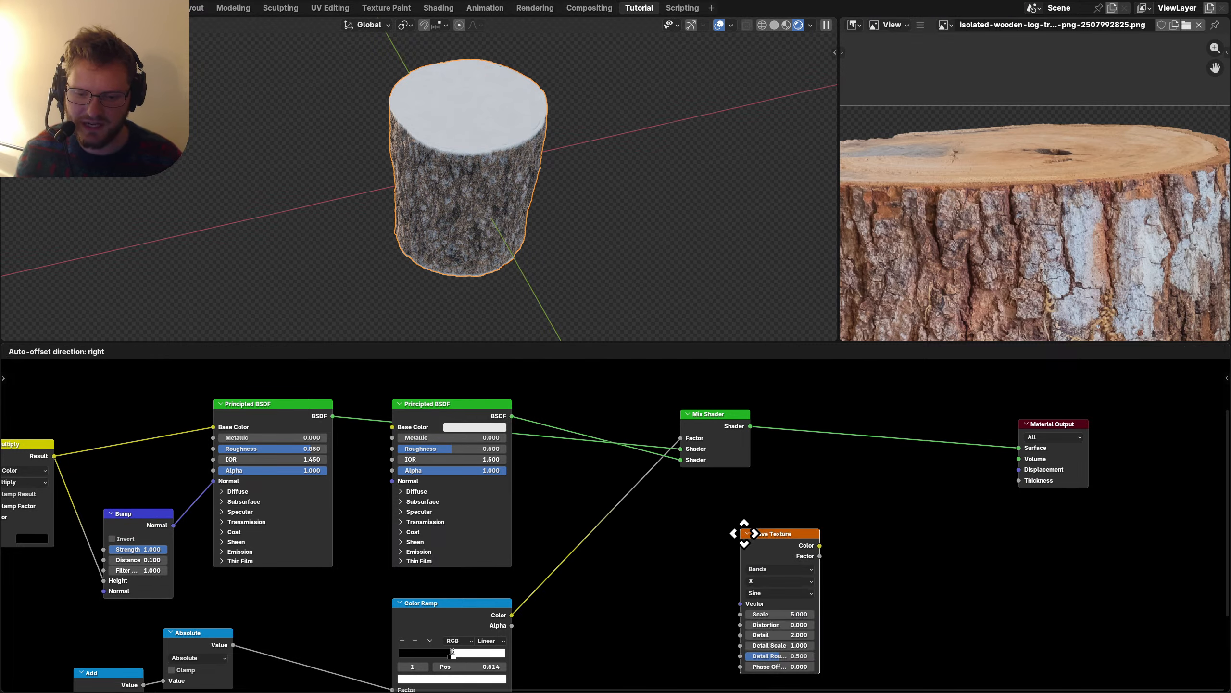
click(641, 531)
ctrl+shift+click(672, 542)
Switch the wave type to Rings with a Z direction, after trying Y and Spherical.
scroll(695, 568, up, 4)
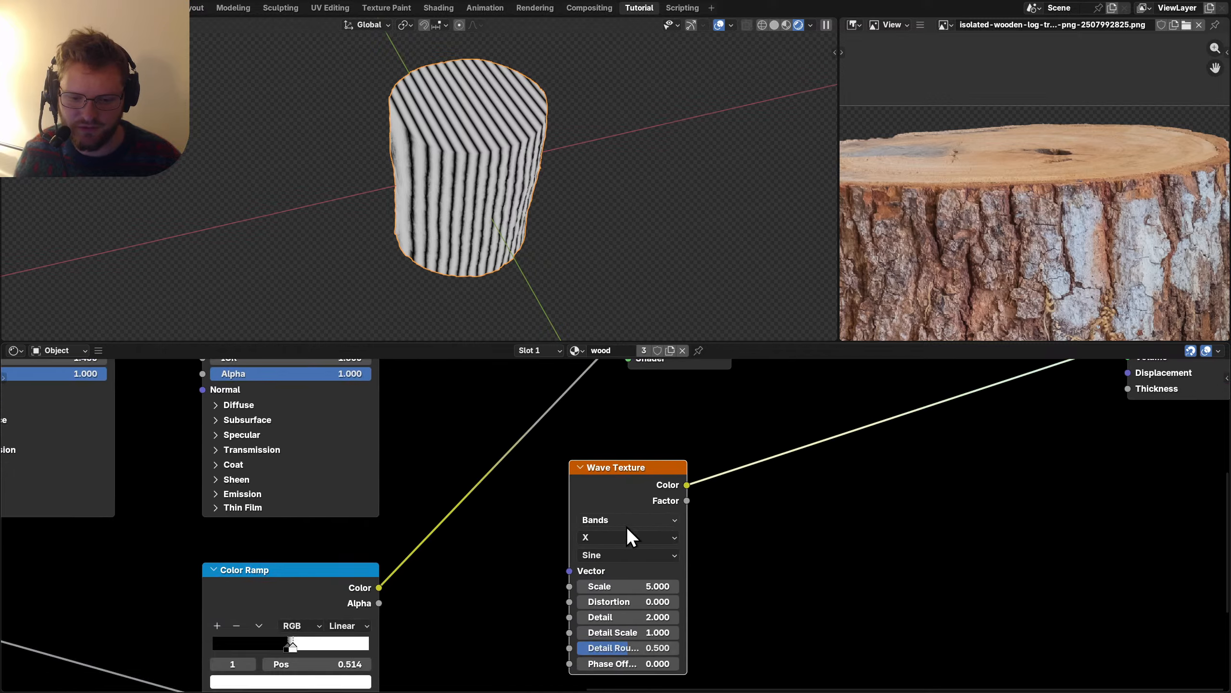
click(606, 543)
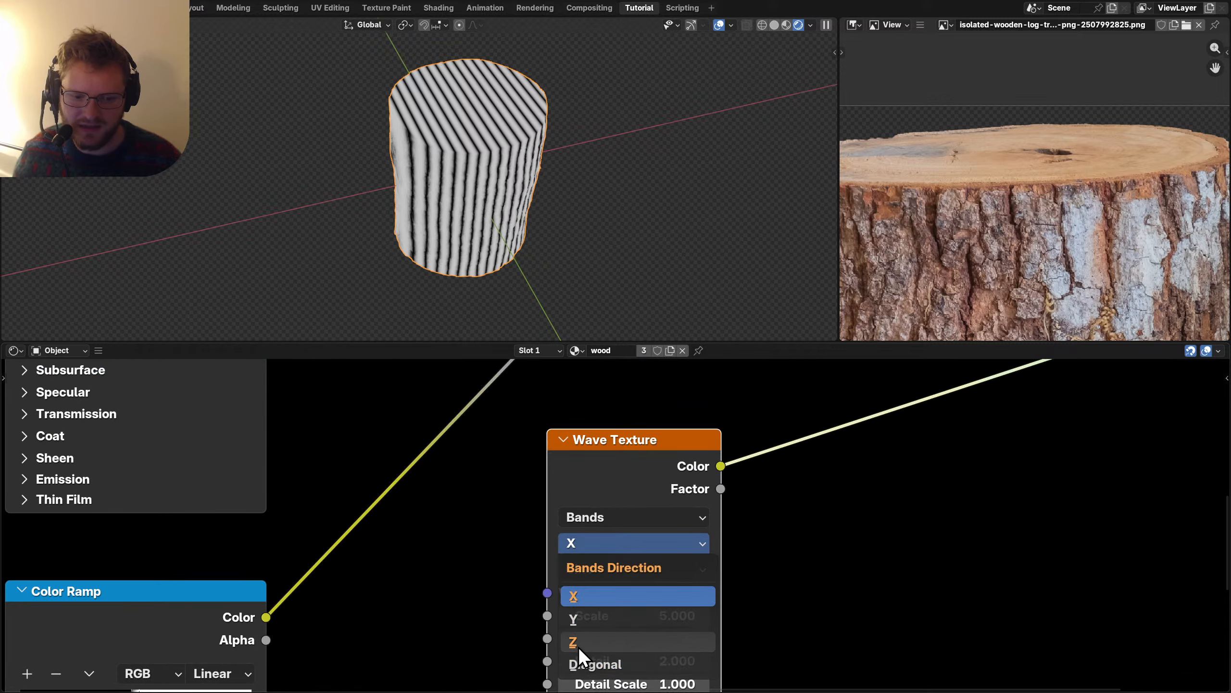
click(579, 645)
key(ctrl+z)
click(587, 518)
click(581, 594)
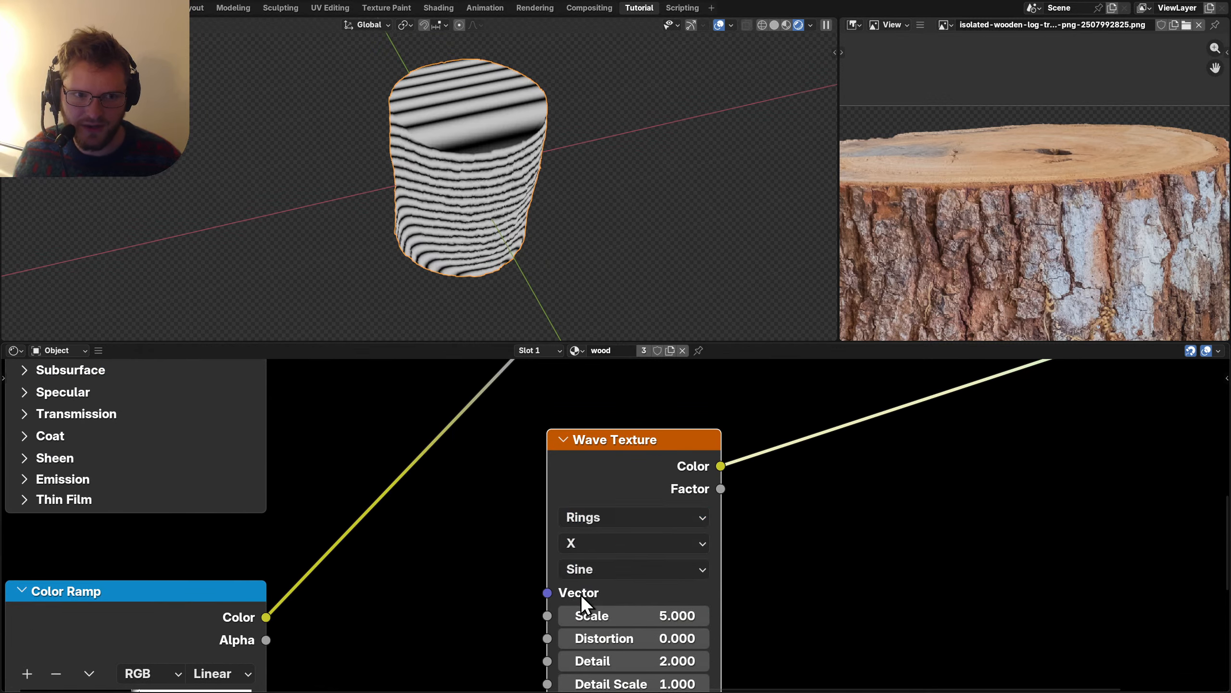
click(605, 542)
click(578, 642)
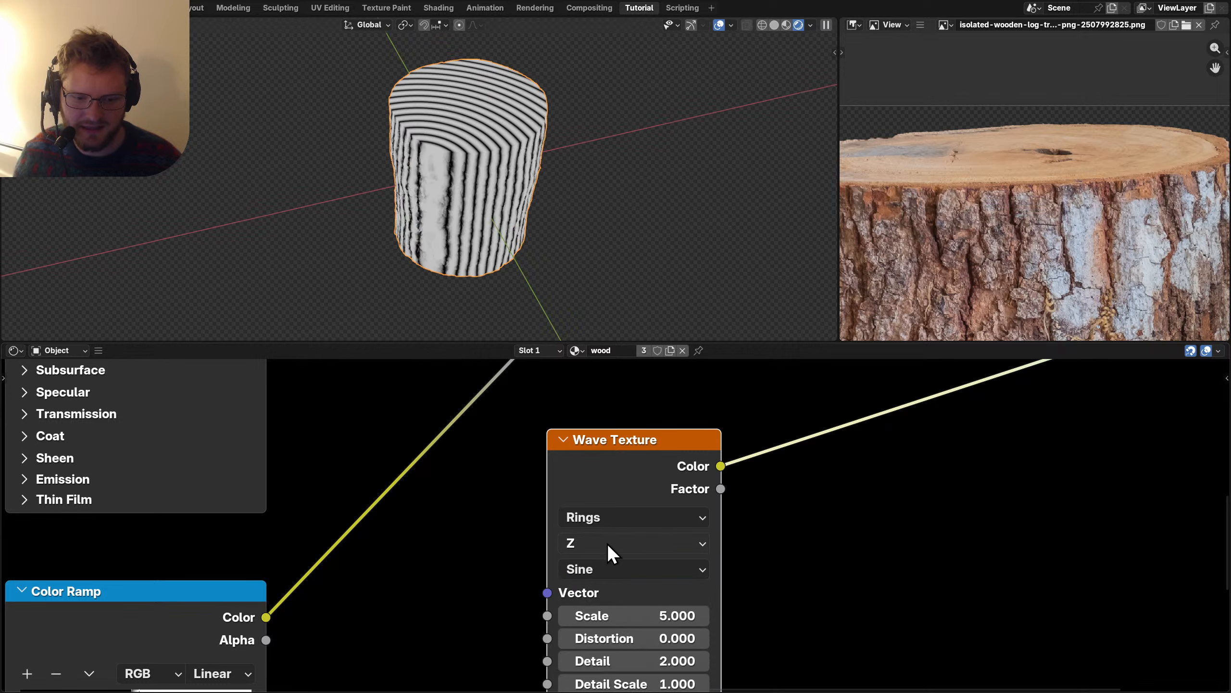
click(607, 542)
click(583, 618)
key(ctrl+z)
click(607, 542)
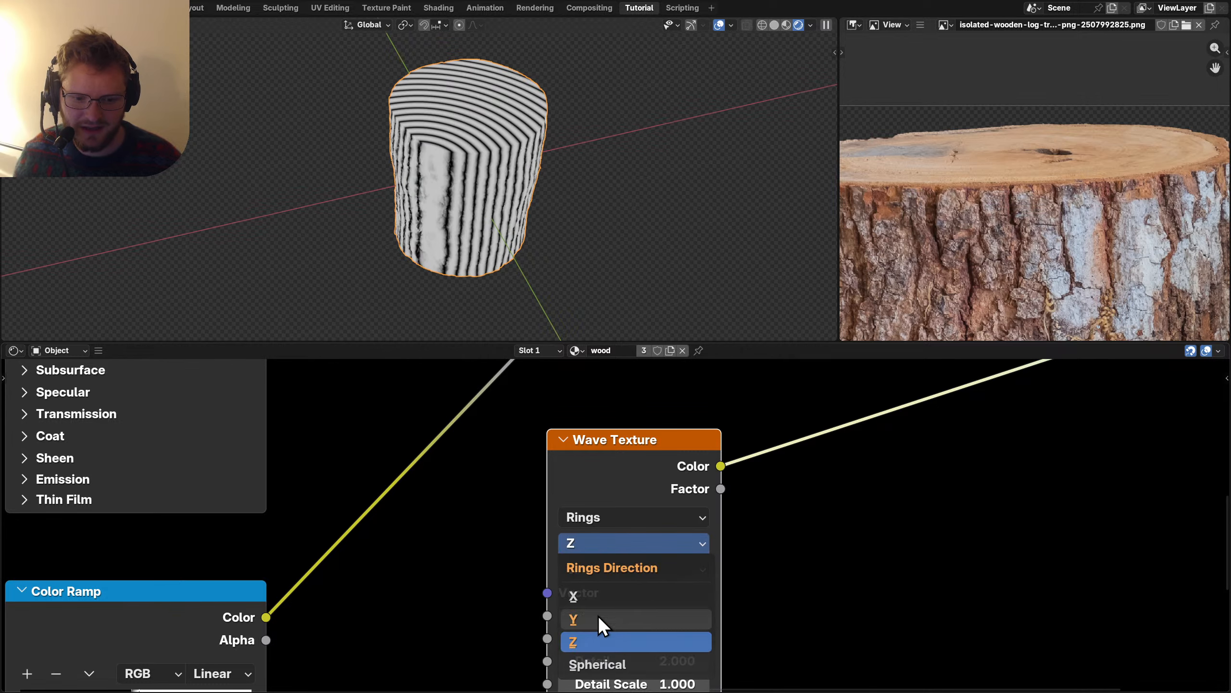
click(587, 664)
key(ctrl+z)
Drive the Wave Texture with Object coordinates, dropping the Mapping node.
drag(600, 538, 773, 517)
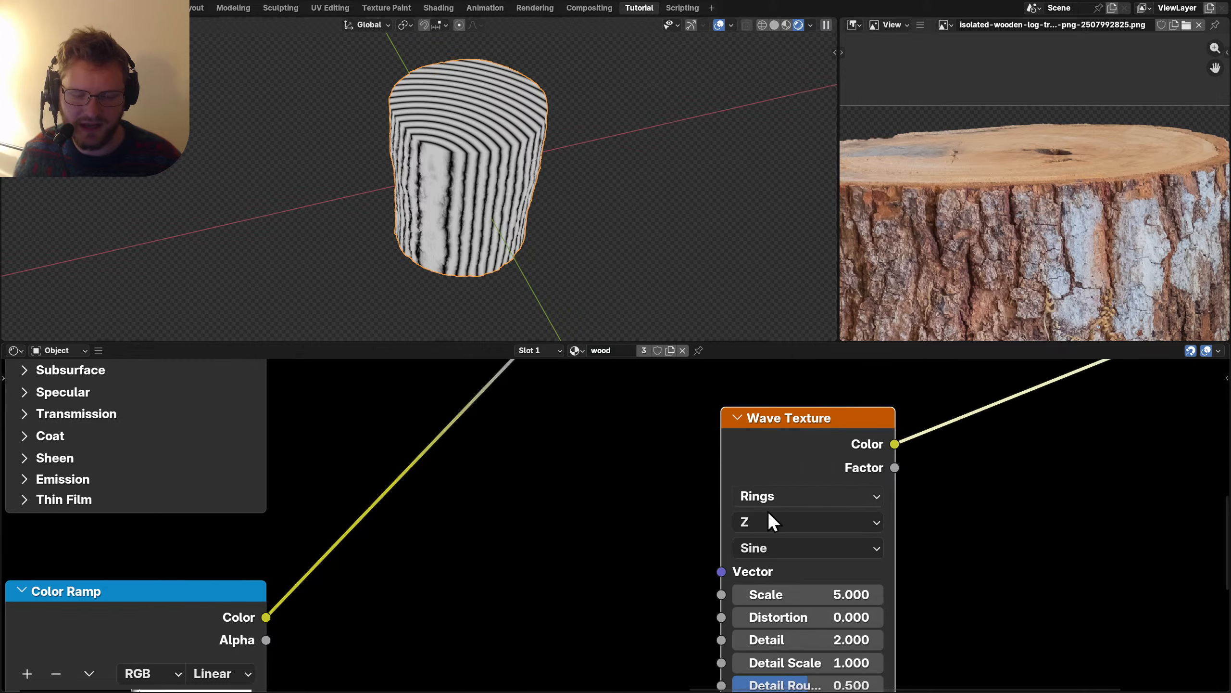
scroll(772, 517, down, 3)
key(ctrl+t)
key(ctrl+x)
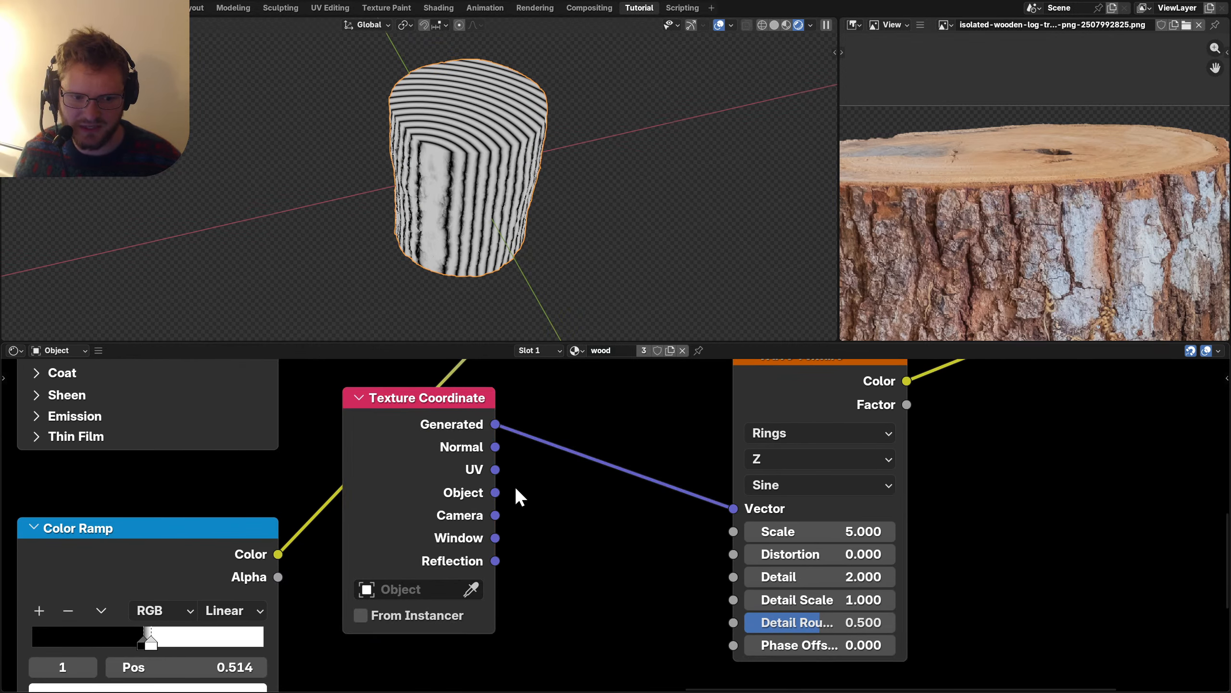
drag(740, 504, 736, 508)
middle_drag(500, 141, 602, 216)
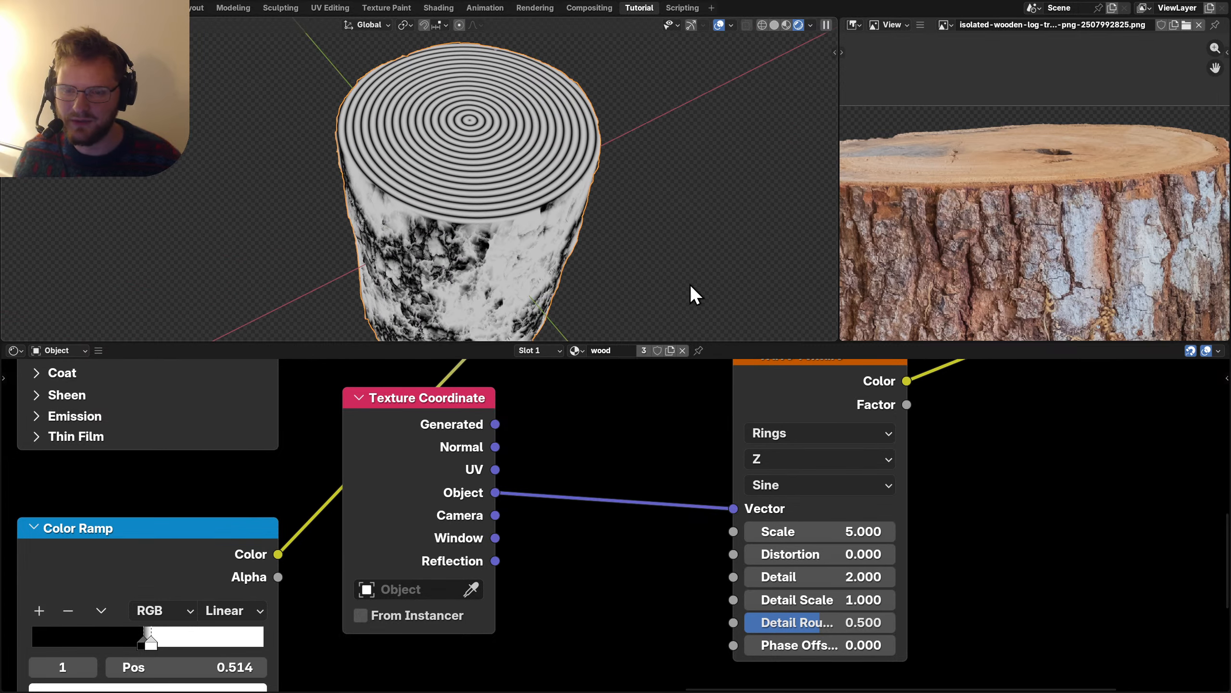
middle_drag(1058, 179, 1048, 216)
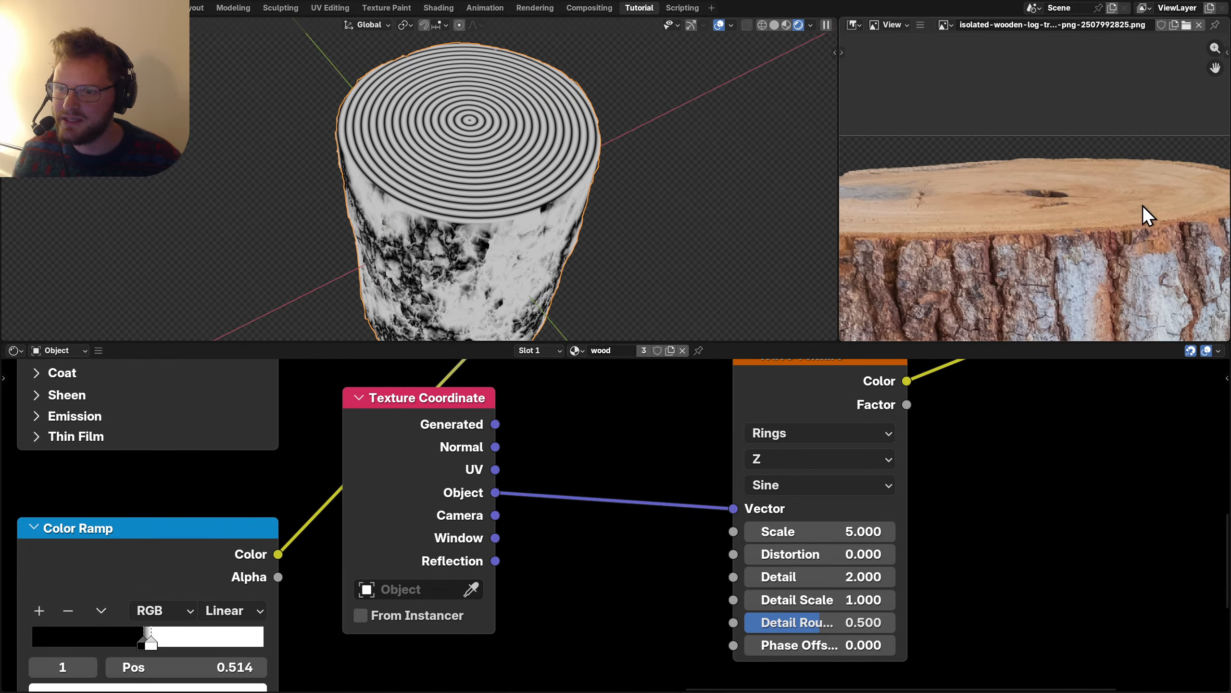
Set the ring scale to 30, after trying 20, and save the file.
click(835, 538)
text(2)
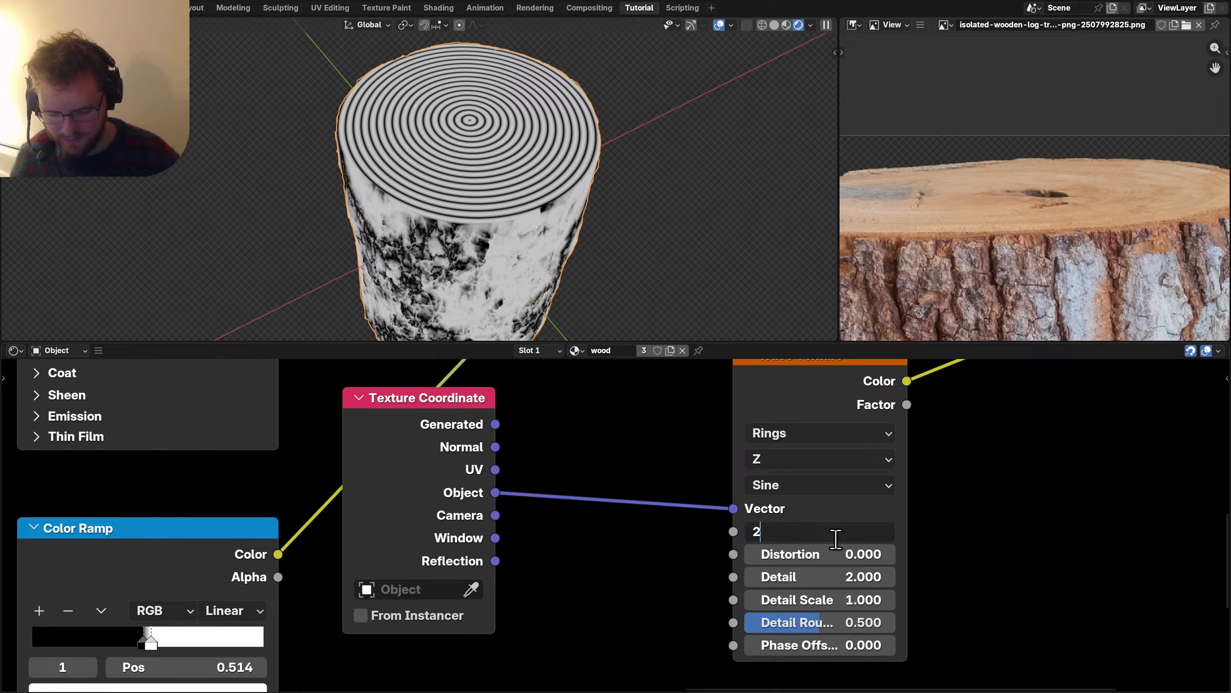
text(0)
key(Return)
scroll(555, 182, up, 3)
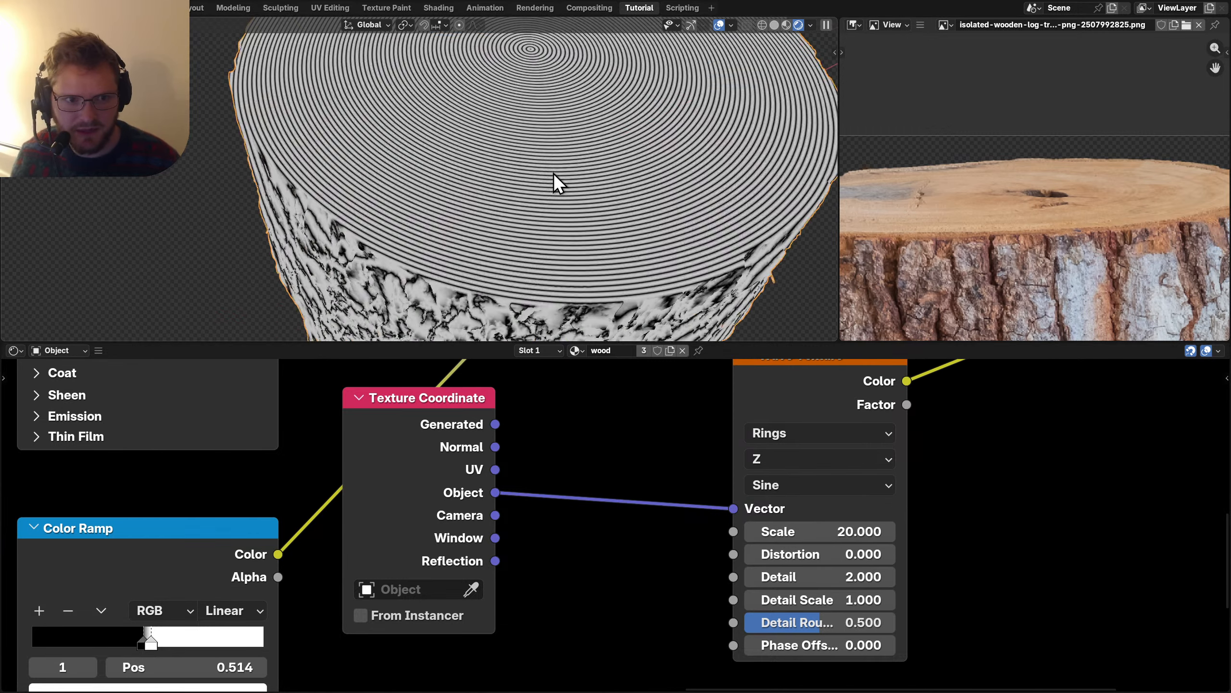
click(851, 536)
text(30)
key(Return)
scroll(588, 240, up, 4)
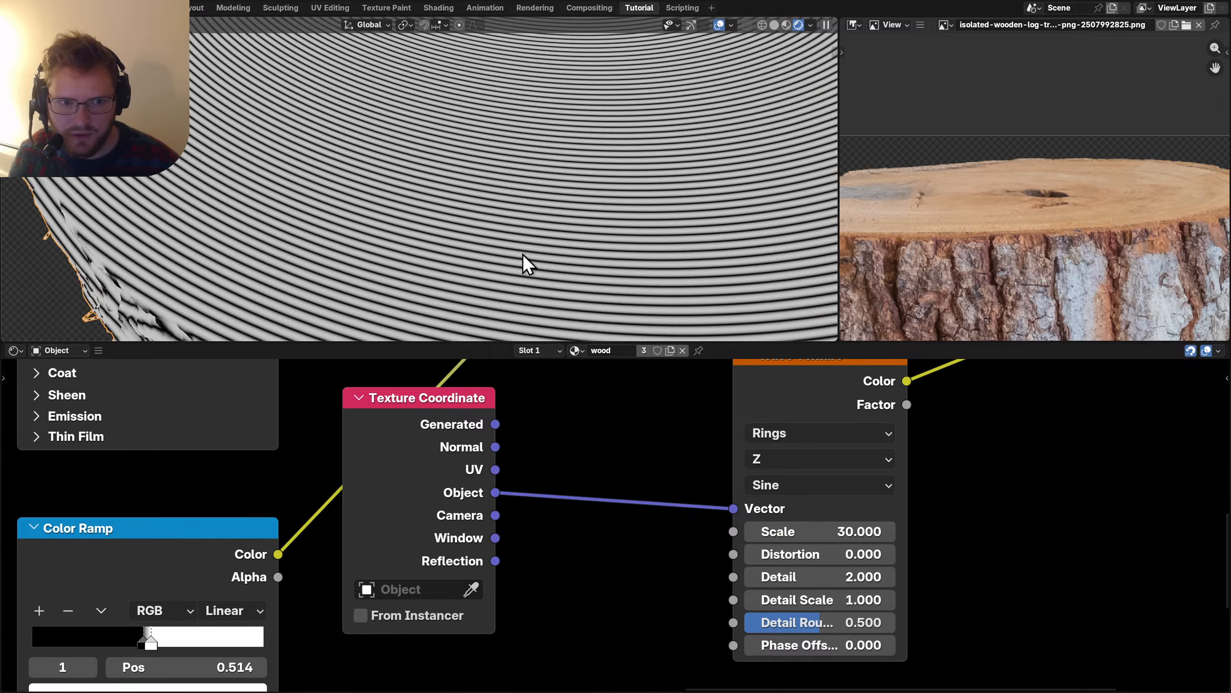
middle_drag(771, 493, 610, 432)
scroll(679, 485, up, 2)
key(ctrl+s)
scroll(502, 230, up, 3)
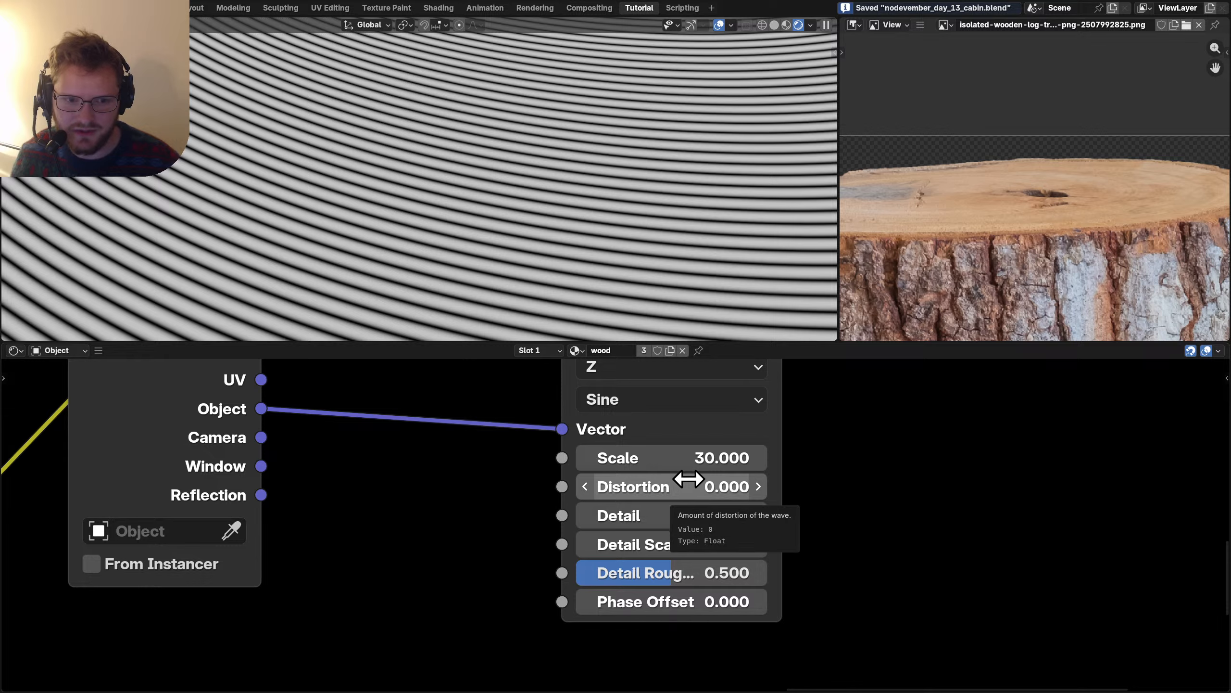
Set distortion 3.9, detail 6.8, detail scale 7.9 and detail roughness 0.799.
drag(713, 493, 874, 493)
drag(655, 522, 887, 521)
drag(641, 544, 975, 544)
drag(641, 572, 699, 572)
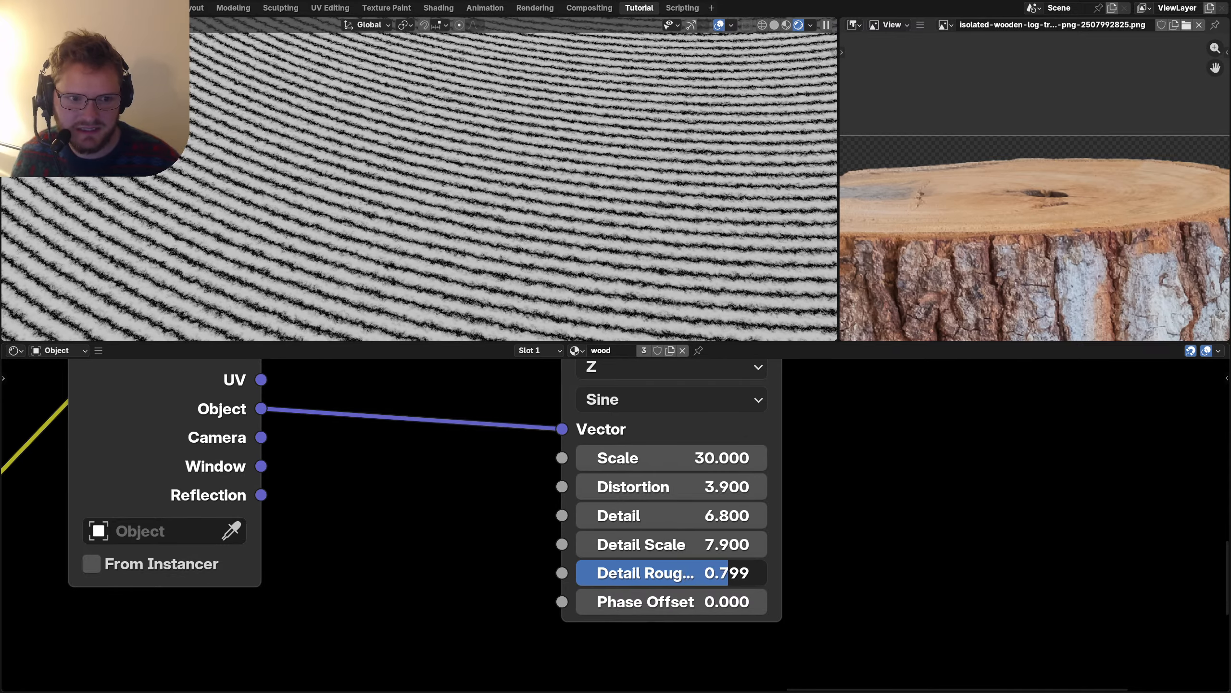
scroll(508, 228, down, 8)
scroll(660, 489, down, 5)
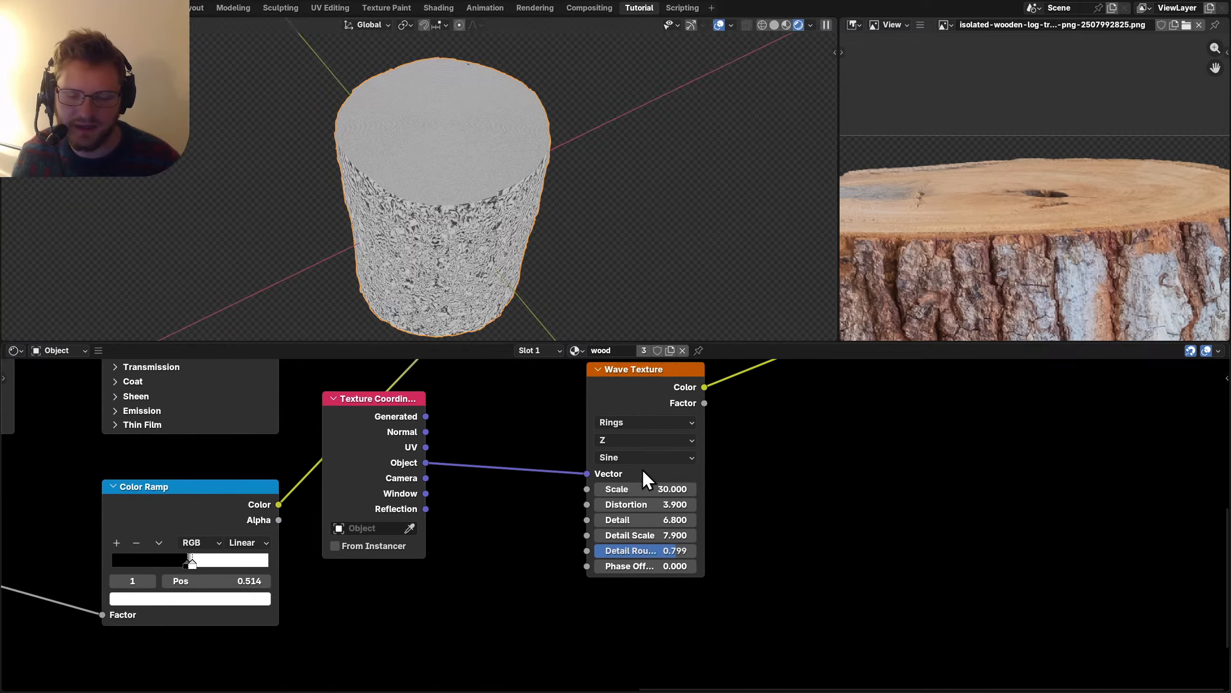
middle_drag(602, 462, 639, 432)
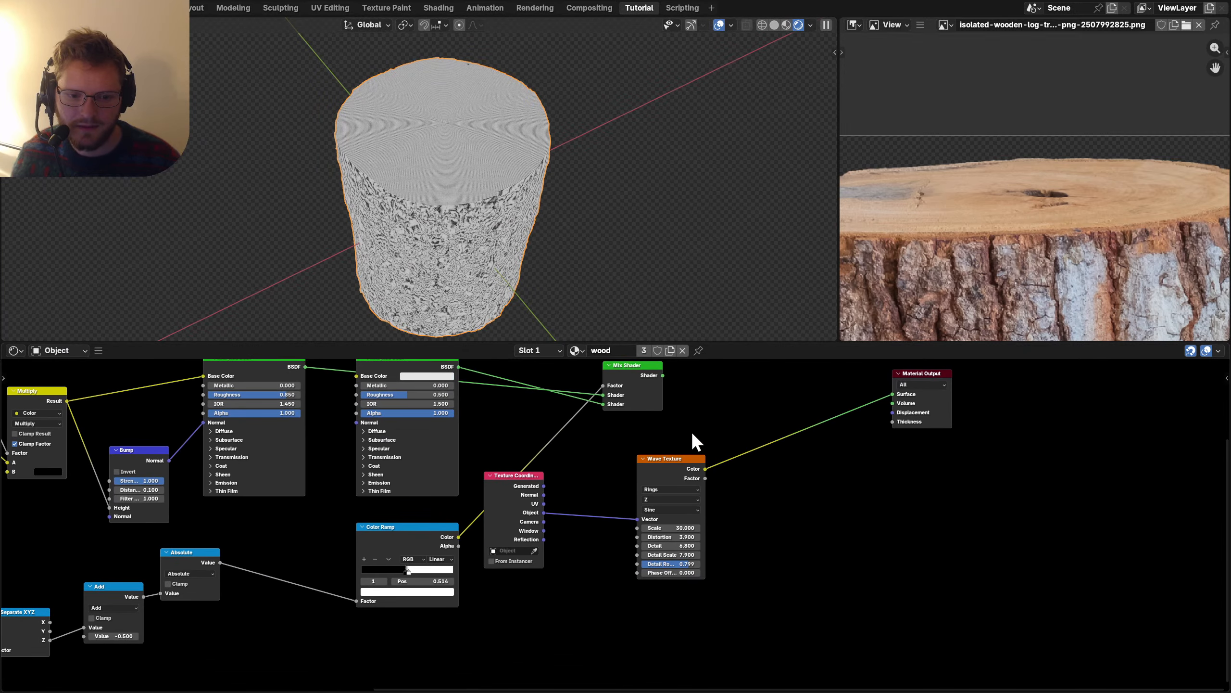
Rearrange the Mix Shader, second Principled BSDF and Material Output, preview the mix, and save.
drag(615, 365, 718, 356)
drag(434, 419, 825, 615)
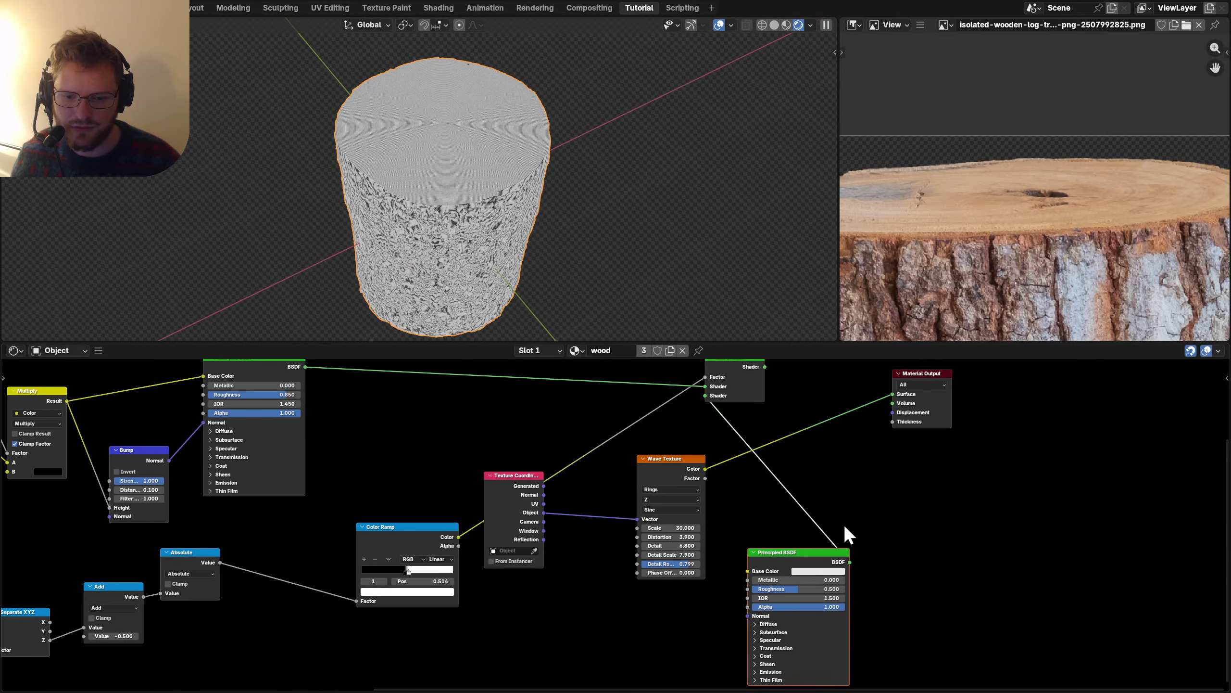
middle_drag(844, 524, 710, 582)
drag(594, 413, 1010, 391)
drag(776, 432, 1014, 486)
ctrl+shift+click(1016, 410)
key(ctrl+s)
Add a Bump node next to the Wave Texture.
middle_drag(735, 558, 771, 473)
scroll(699, 514, up, 3)
middle_drag(509, 386, 570, 429)
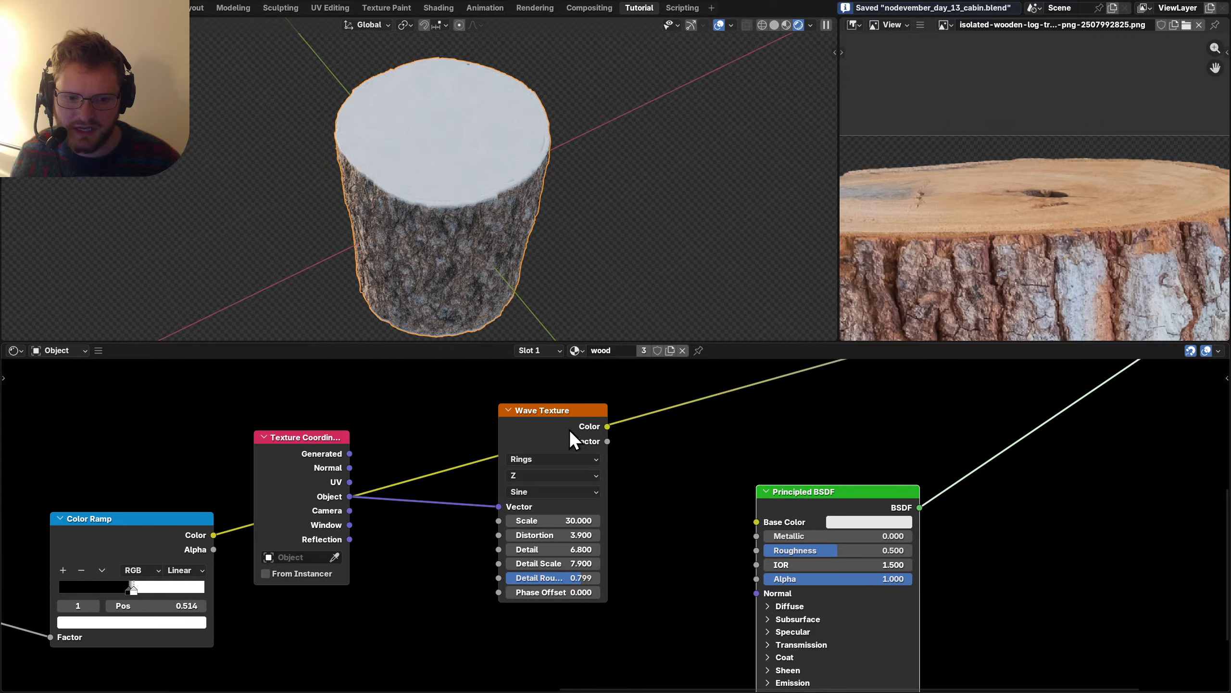
drag(569, 429, 493, 529)
key(shift+a)
text(bump)
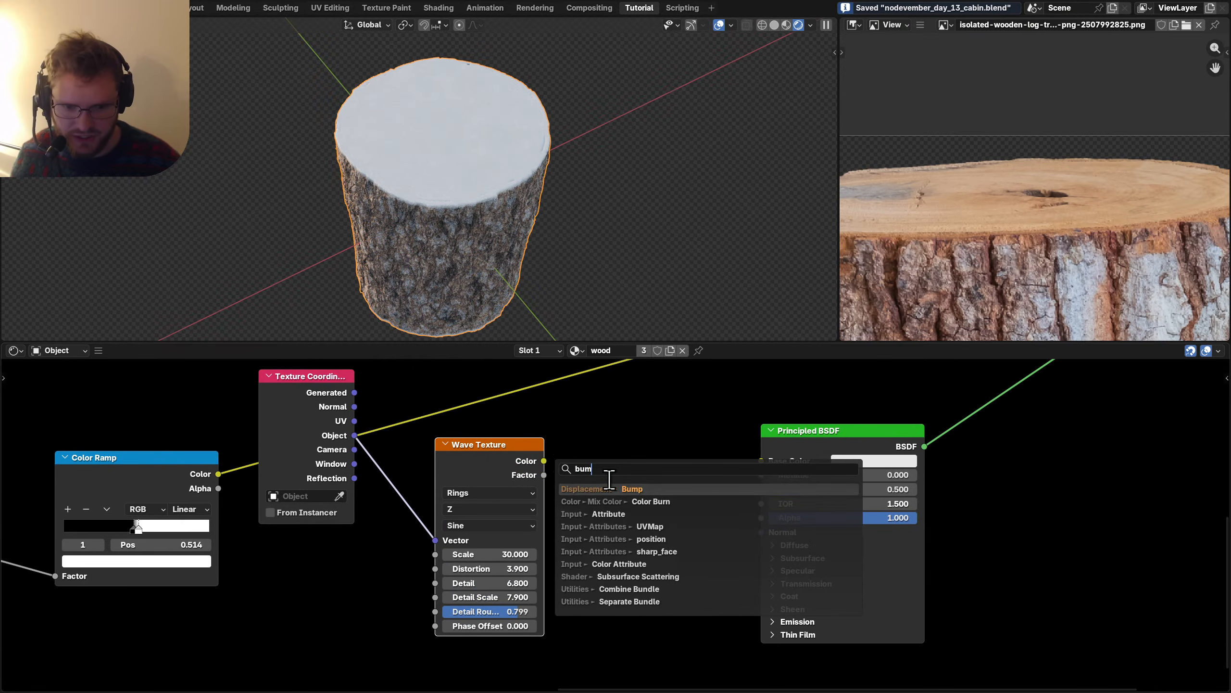
key(Return)
click(605, 475)
Darken the base colour to grey and feed the wave factor into the bump height.
click(868, 461)
click(956, 298)
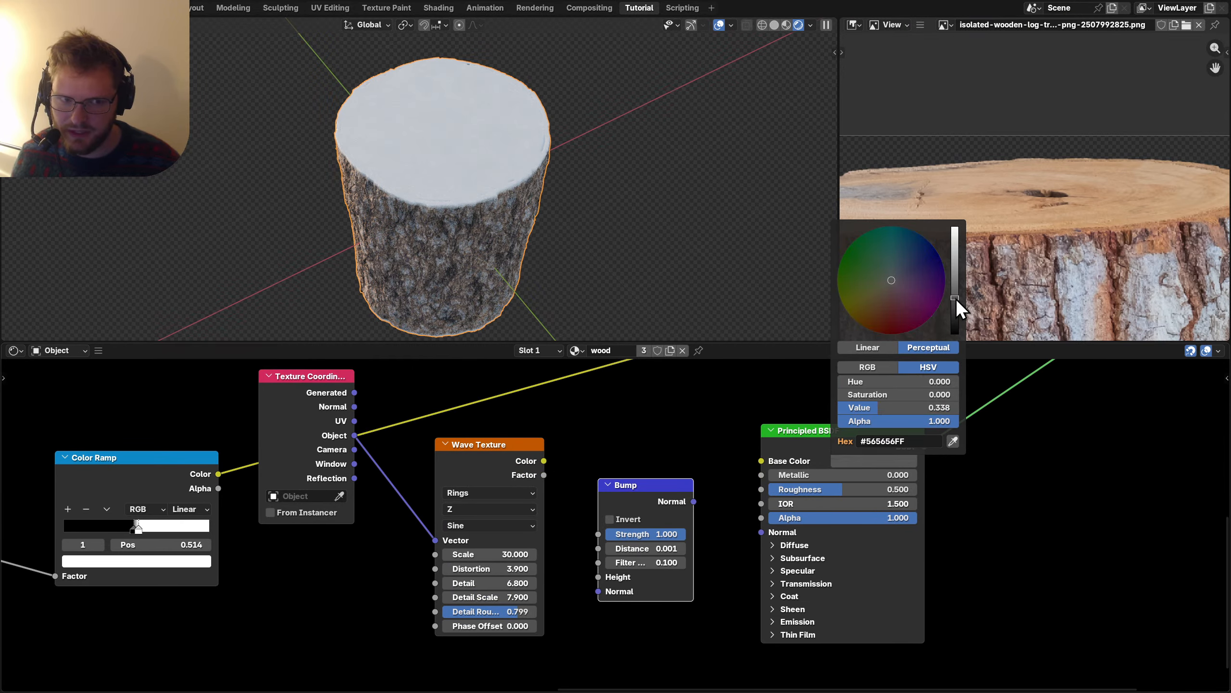
scroll(591, 517, up, 2)
drag(510, 452, 582, 607)
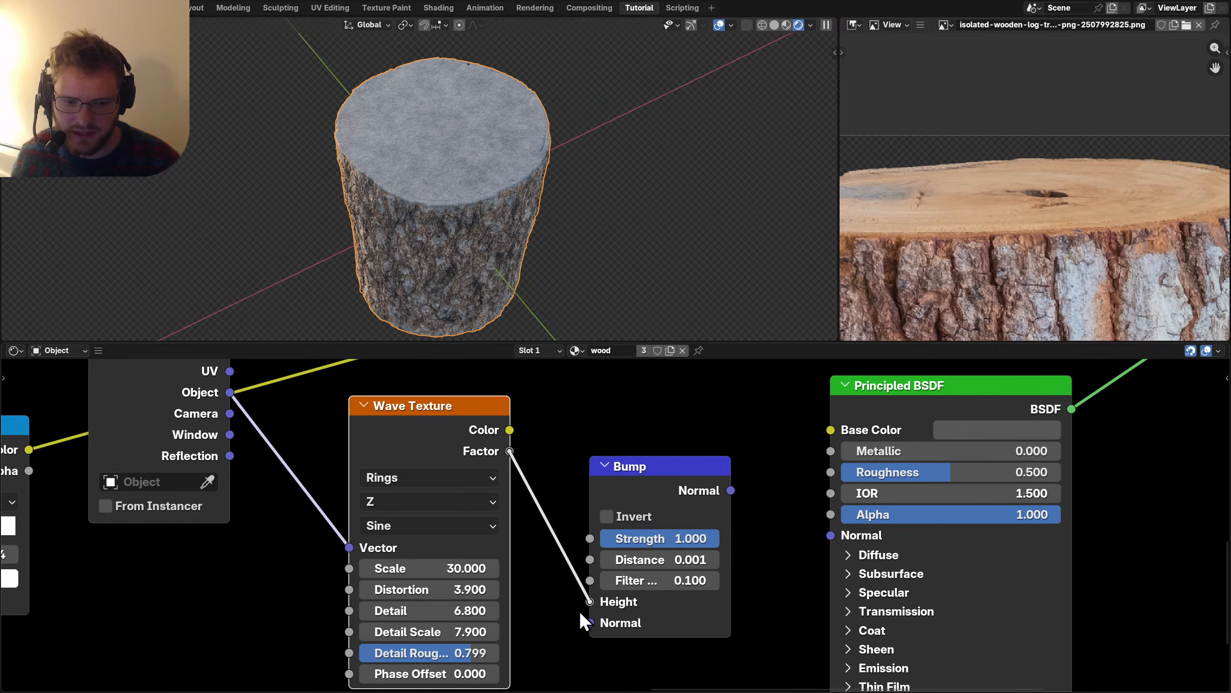
Set the bump filter width to 1 and invert it so the rings recess.
click(670, 580)
text(1)
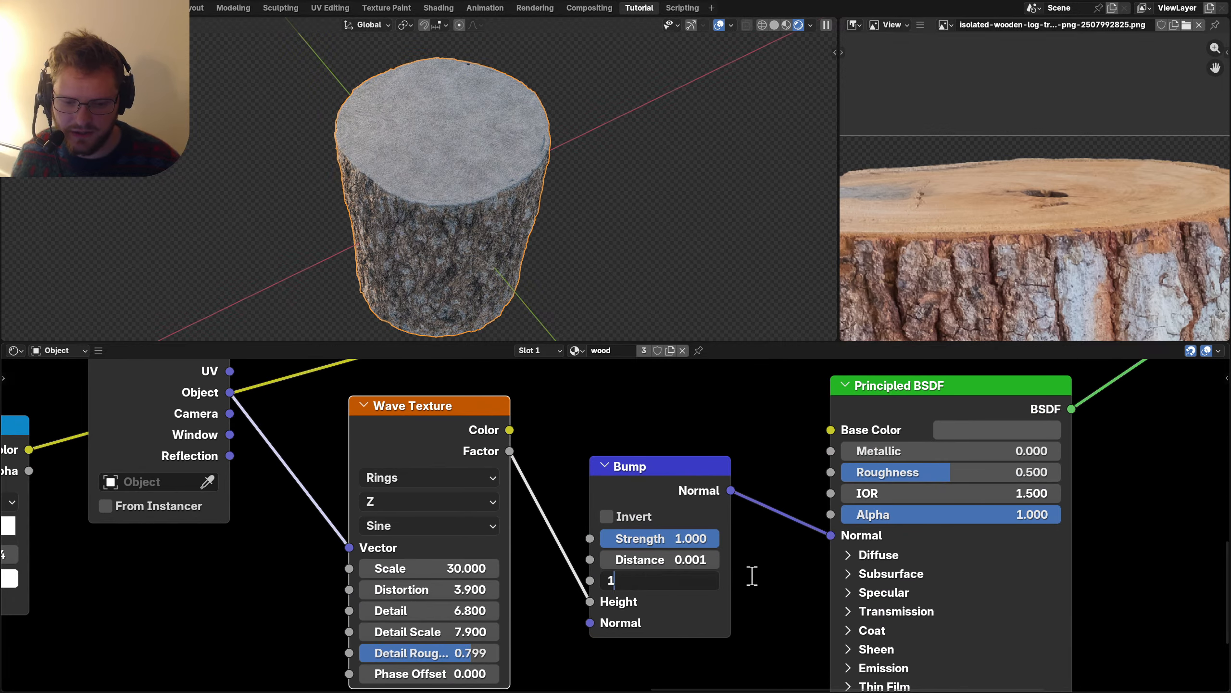
key(Return)
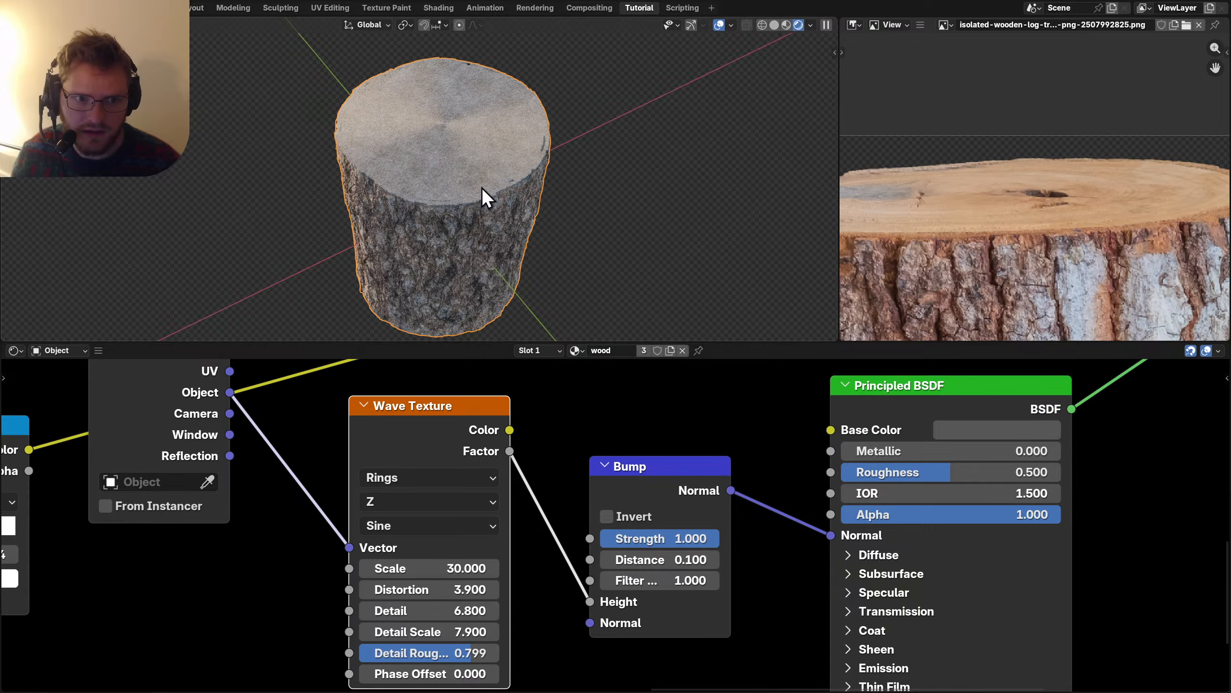
scroll(489, 193, up, 5)
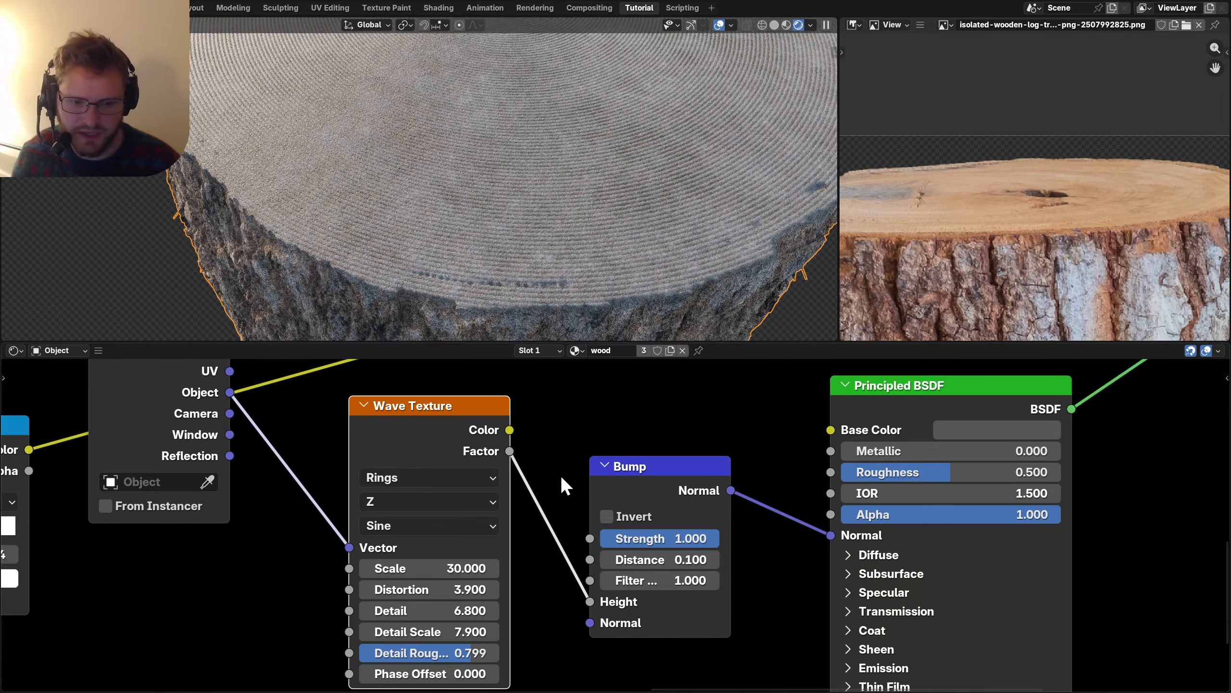
click(611, 516)
scroll(603, 218, down, 5)
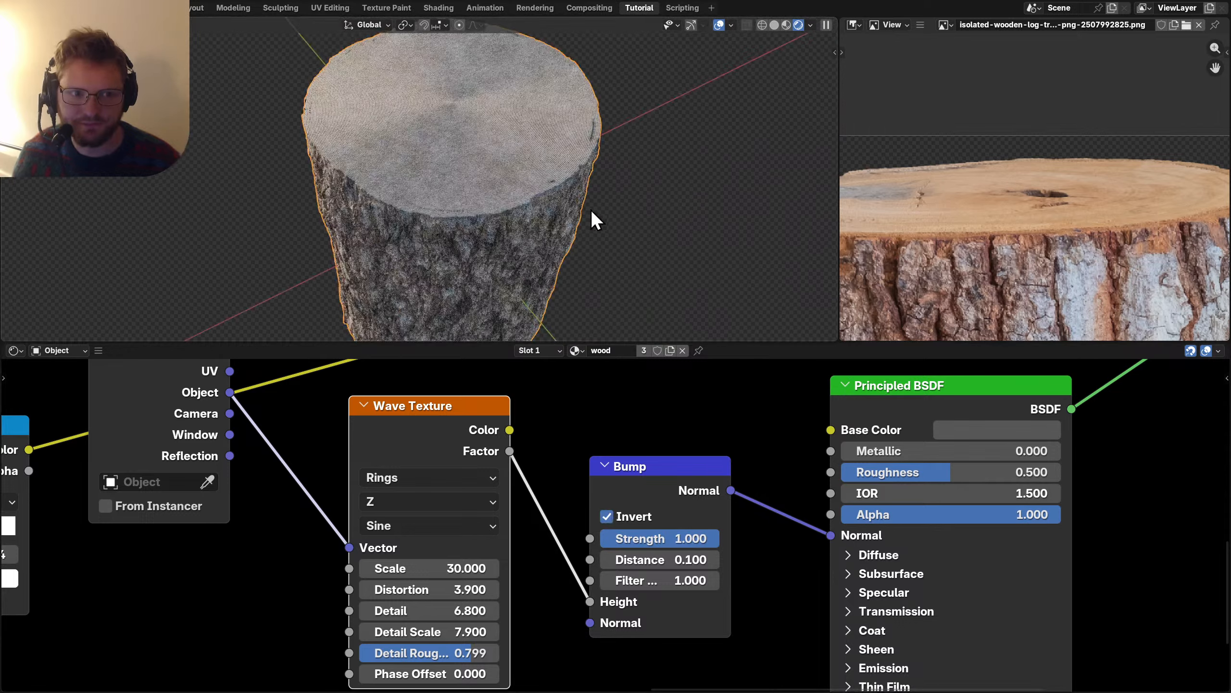
scroll(707, 520, down, 6)
drag(633, 495, 621, 568)
drag(502, 471, 503, 470)
Add a Gradient Texture node beside the moved Wave Texture.
key(g)
click(440, 487)
drag(922, 412, 620, 597)
drag(824, 438, 938, 463)
key(shift+a)
text(grad)
key(Return)
click(644, 440)
ctrl+shift+click(645, 441)
Make the gradient Spherical and drive it with Object coordinates.
click(668, 480)
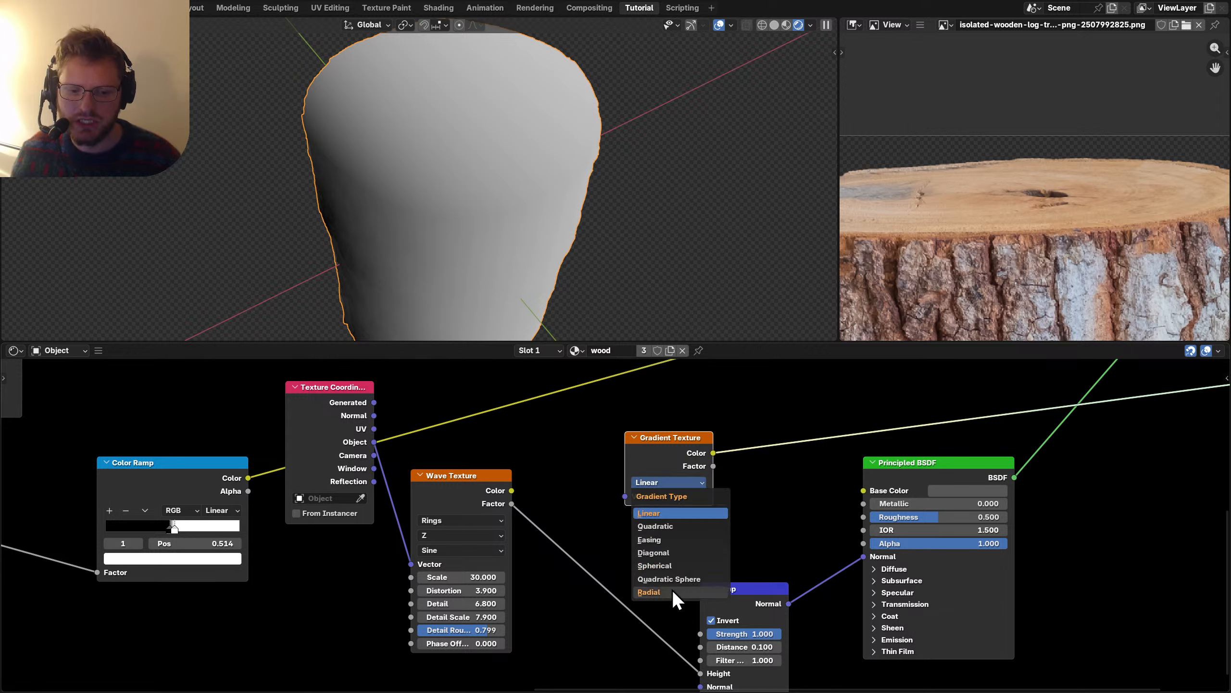
click(667, 566)
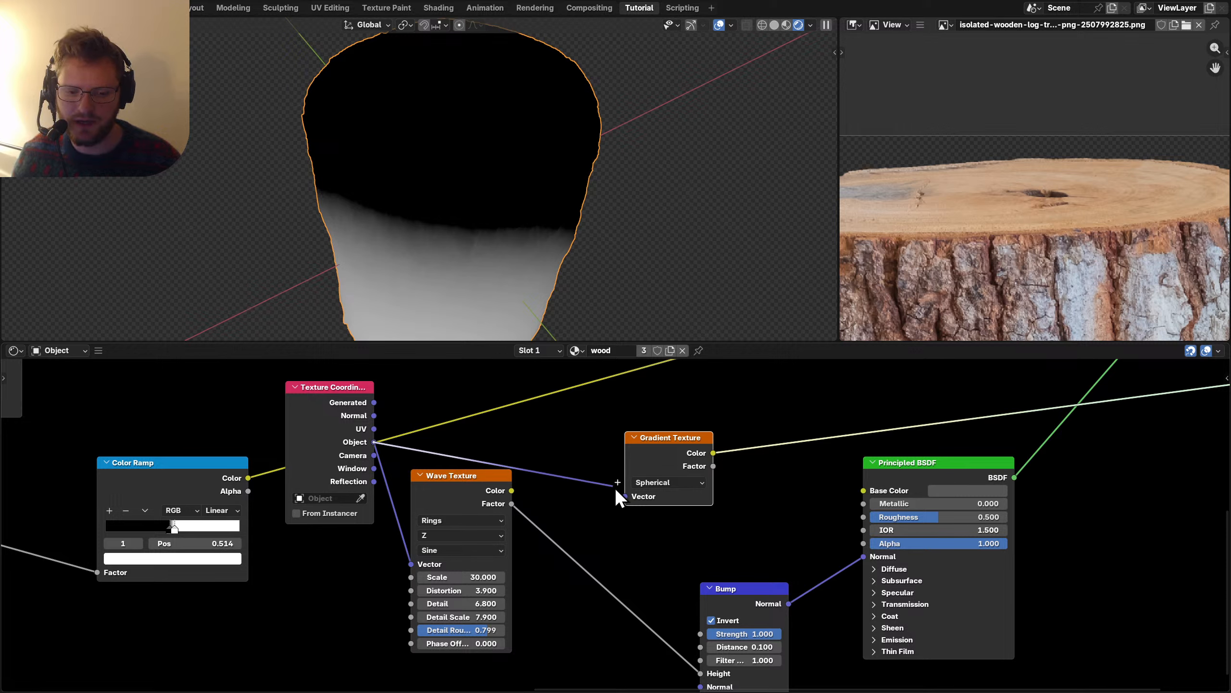
drag(615, 488, 625, 496)
drag(654, 436, 717, 409)
drag(467, 491, 430, 566)
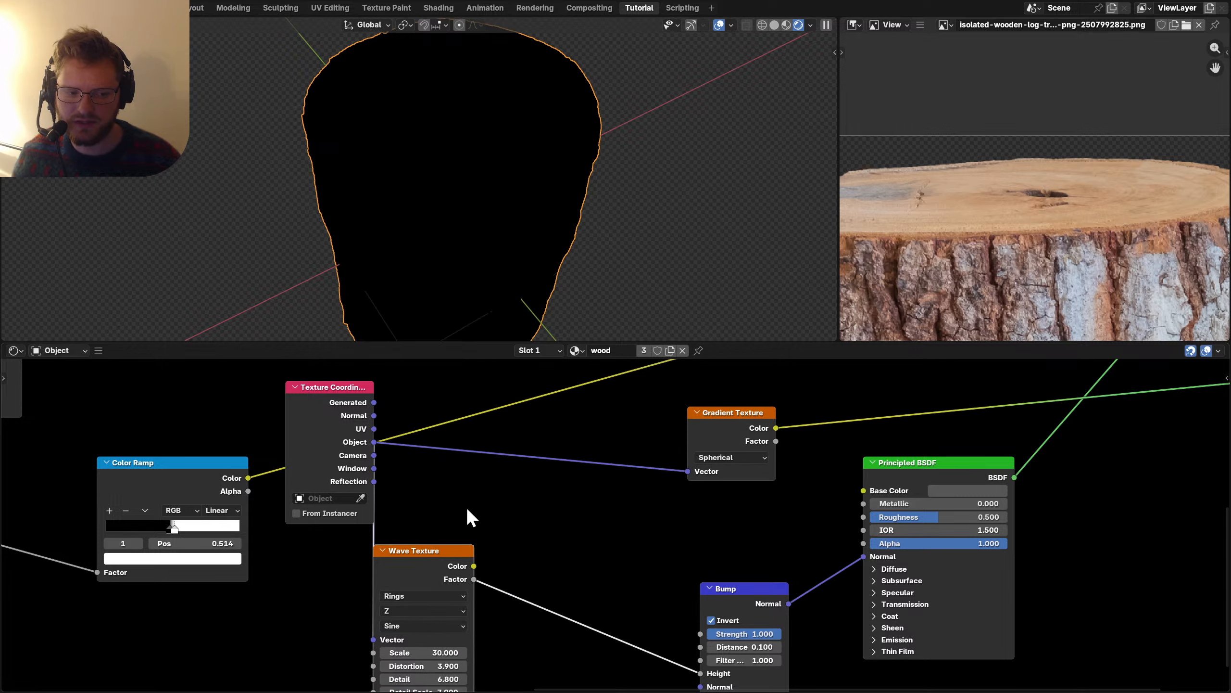
Insert a Vector Math Multiply (1, 1, 0) on the coordinate link to flatten the gradient.
key(shift+a)
text(add)
key(Down)
key(Return)
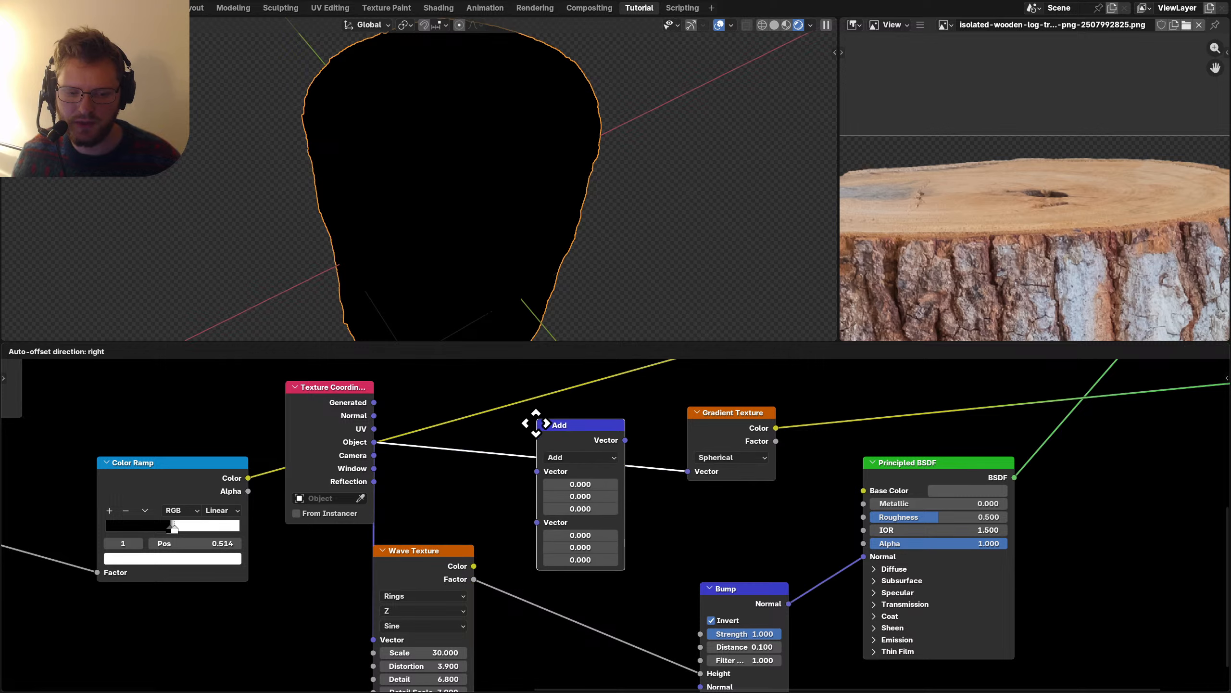
click(536, 423)
click(562, 459)
key(m)
drag(563, 507, 563, 497)
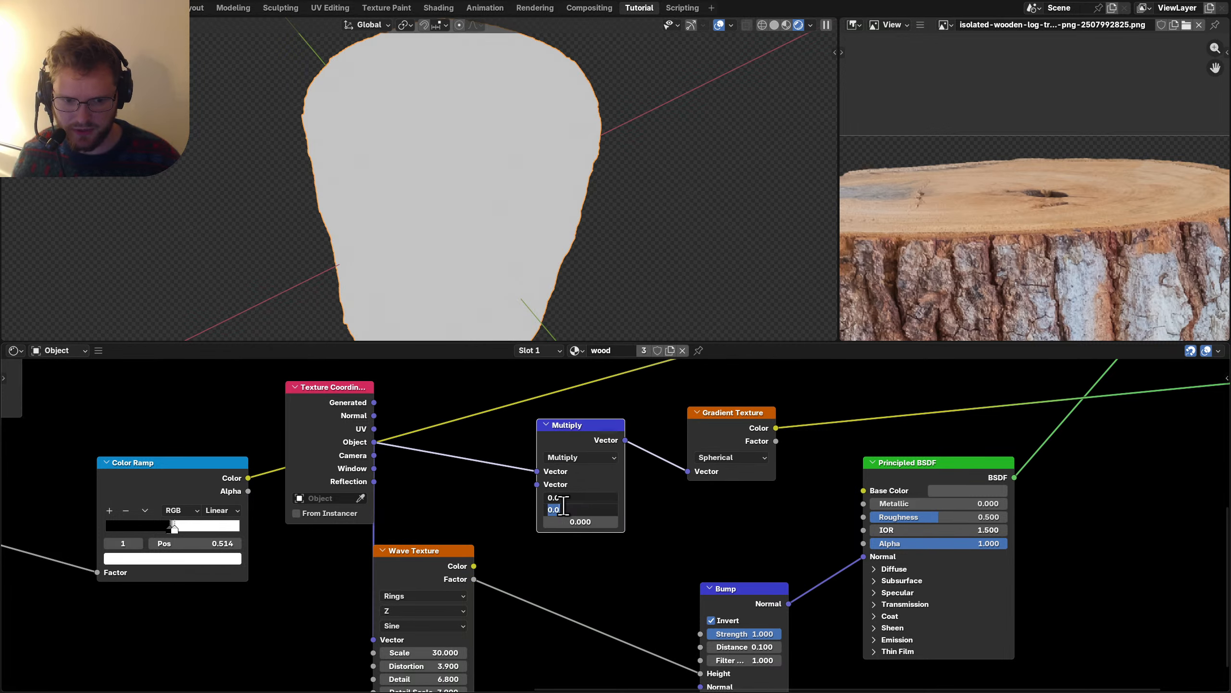
text(1)
key(Return)
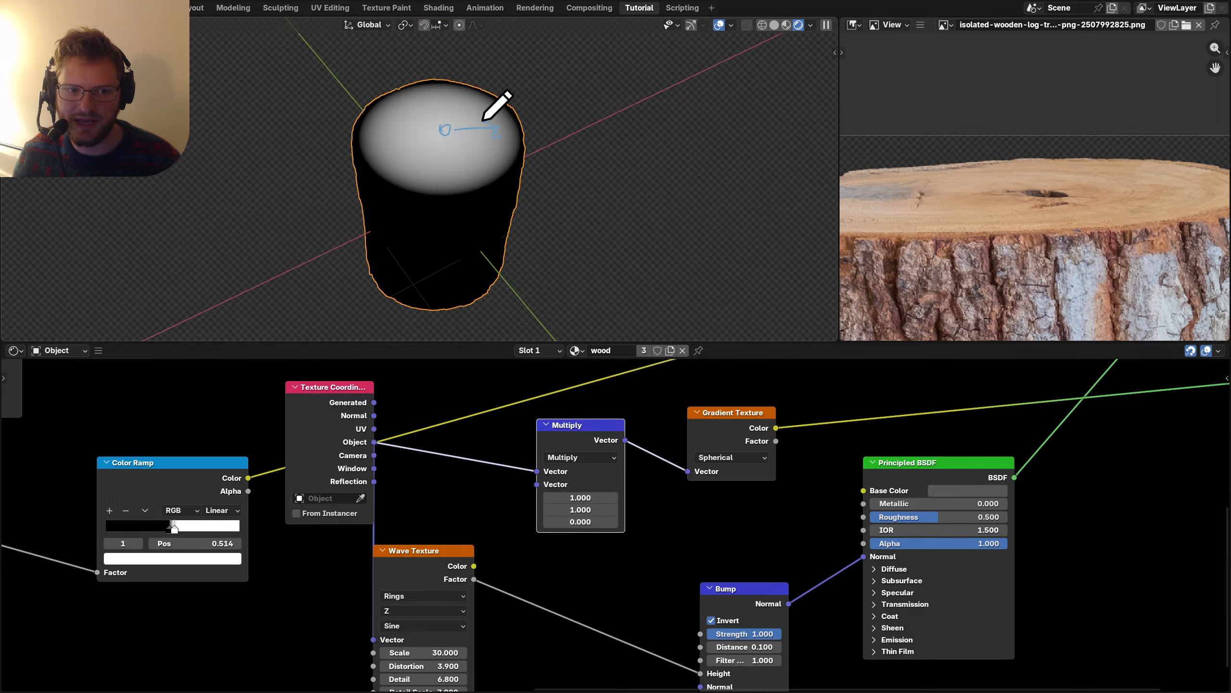
key(ctrl+z)
Add a Color Ramp after the gradient with wood tones sampled from the reference photo.
middle_drag(980, 519, 869, 549)
mouse_move(769, 538)
mouse_down()
mouse_move(844, 525)
mouse_move(907, 538)
mouse_up()
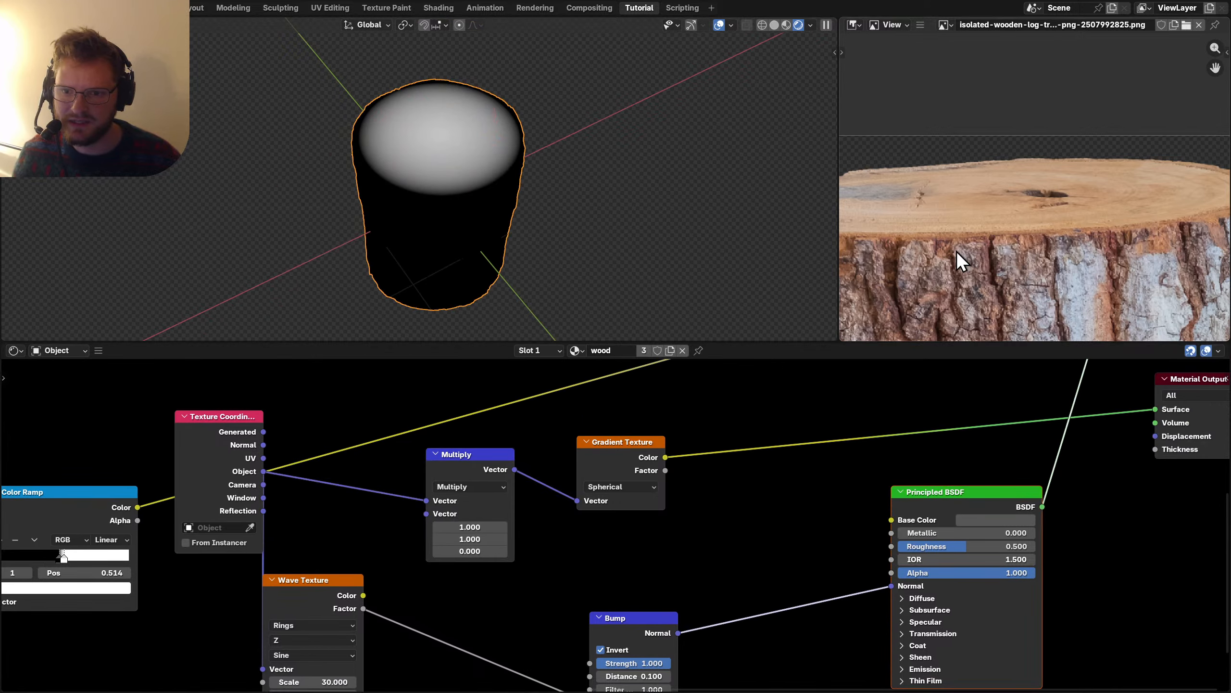
ctrl+middle_drag(522, 473, 597, 487)
key(shift+a)
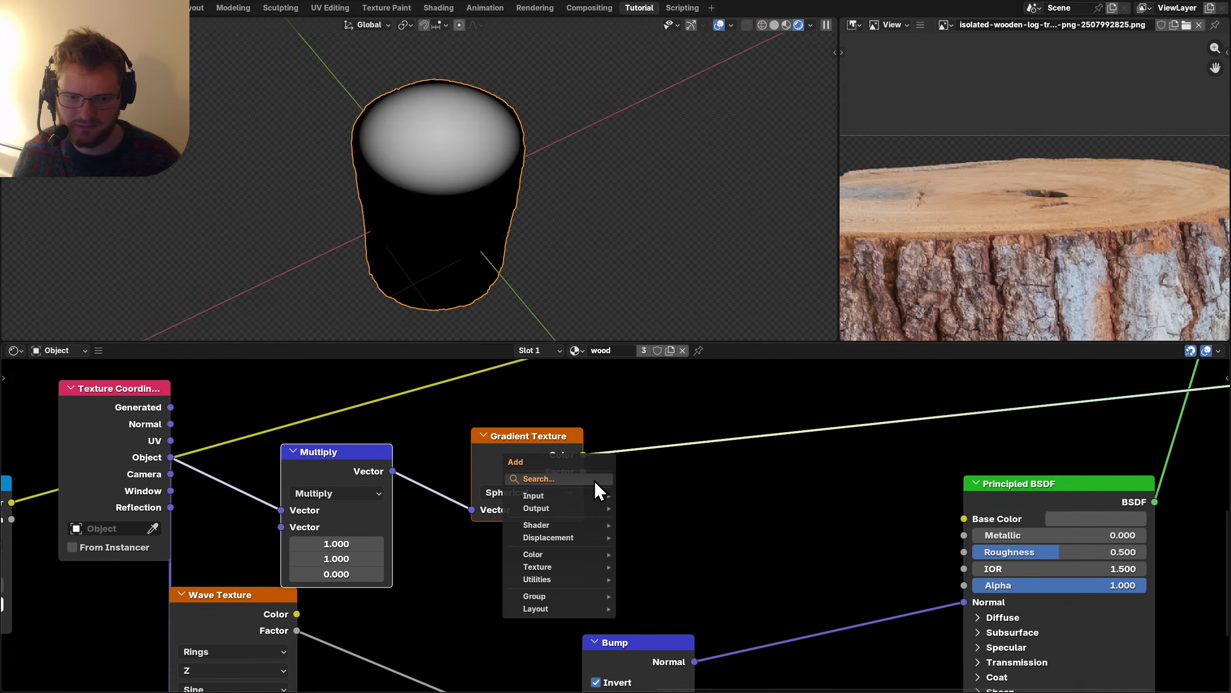
text(colorr)
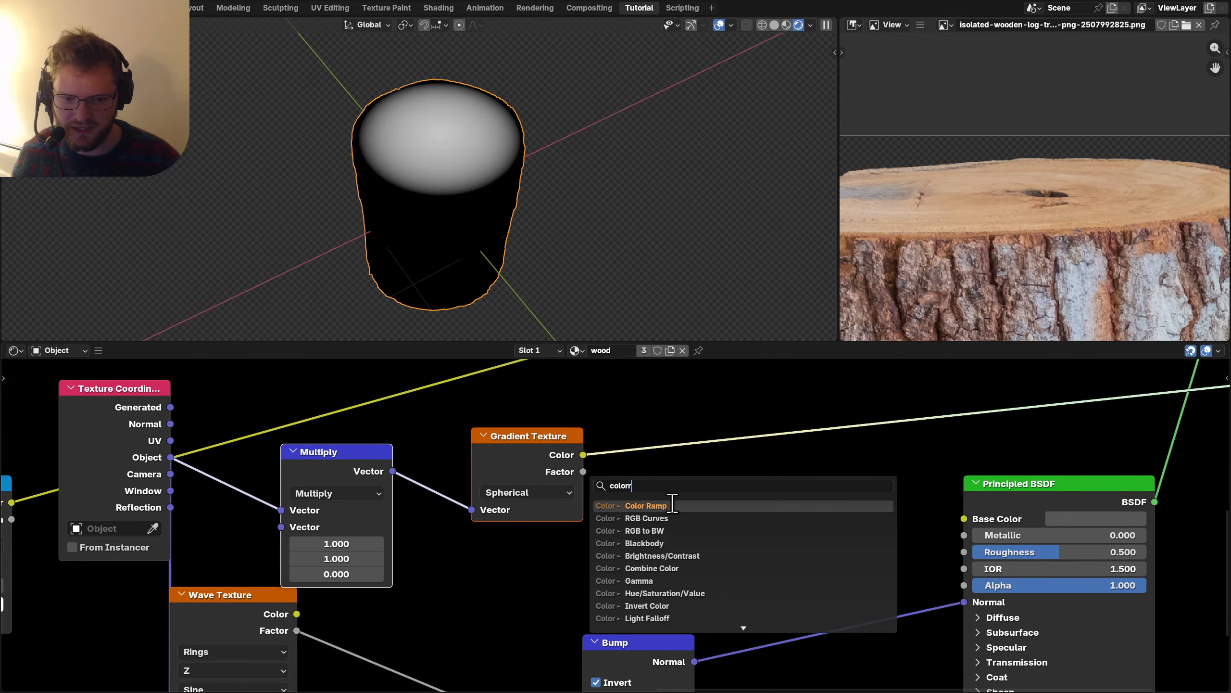
click(672, 505)
click(632, 413)
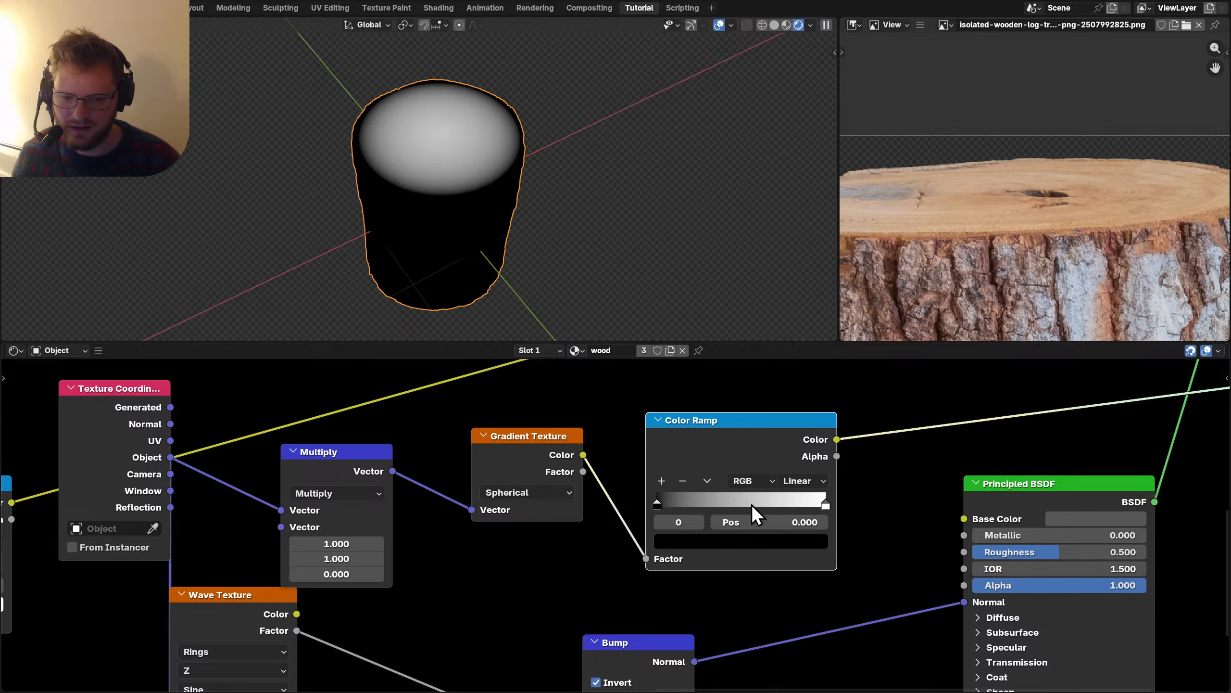
drag(1121, 214, 951, 252)
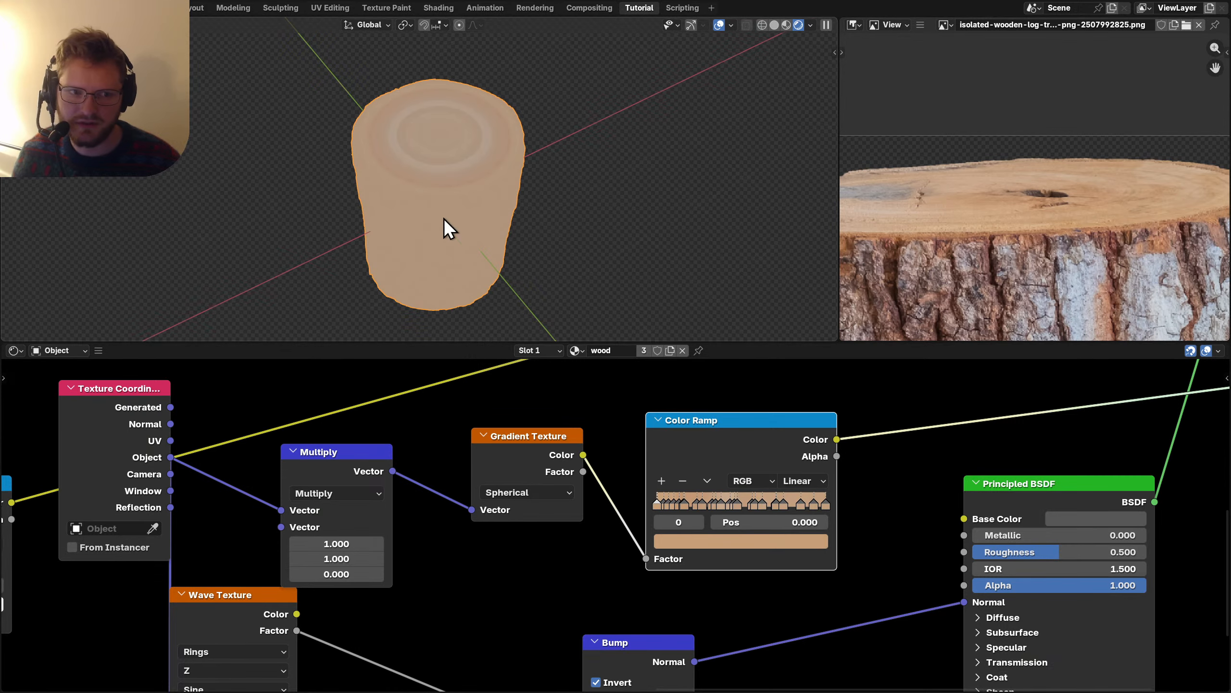
scroll(448, 231, up, 3)
Insert a Math node on the link between the Gradient Texture and the Color Ramp.
ctrl+middle_drag(664, 561, 508, 503)
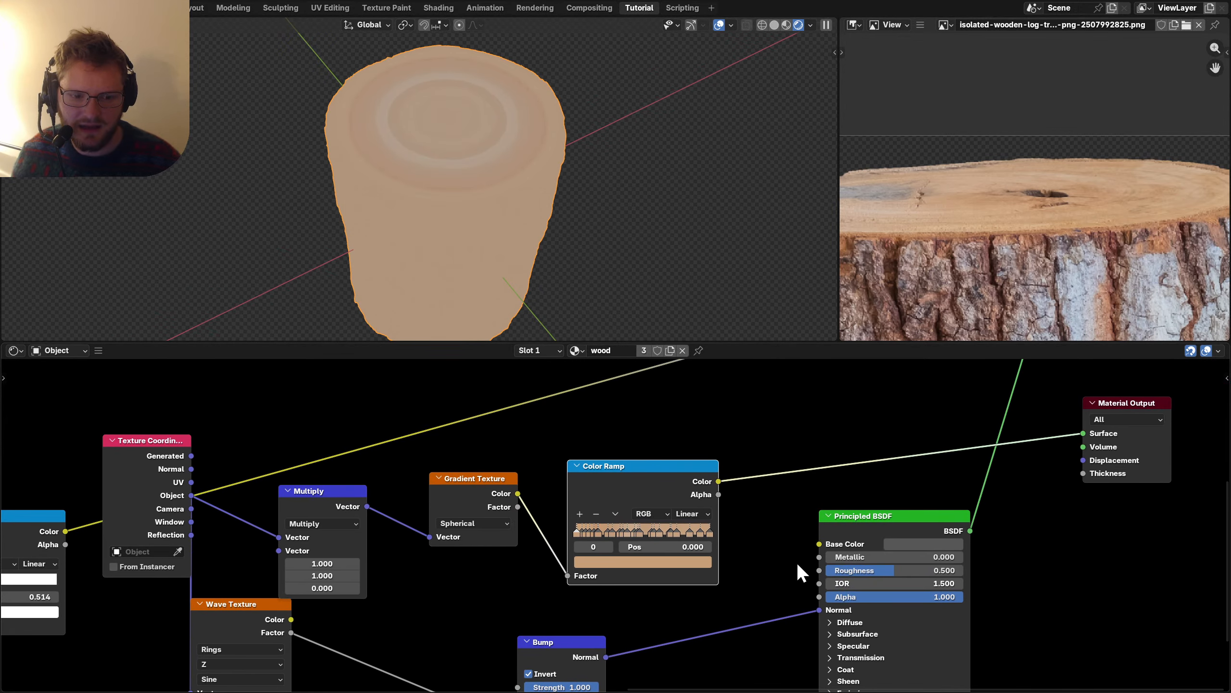
drag(606, 466, 681, 441)
ctrl+middle_drag(494, 575, 494, 522)
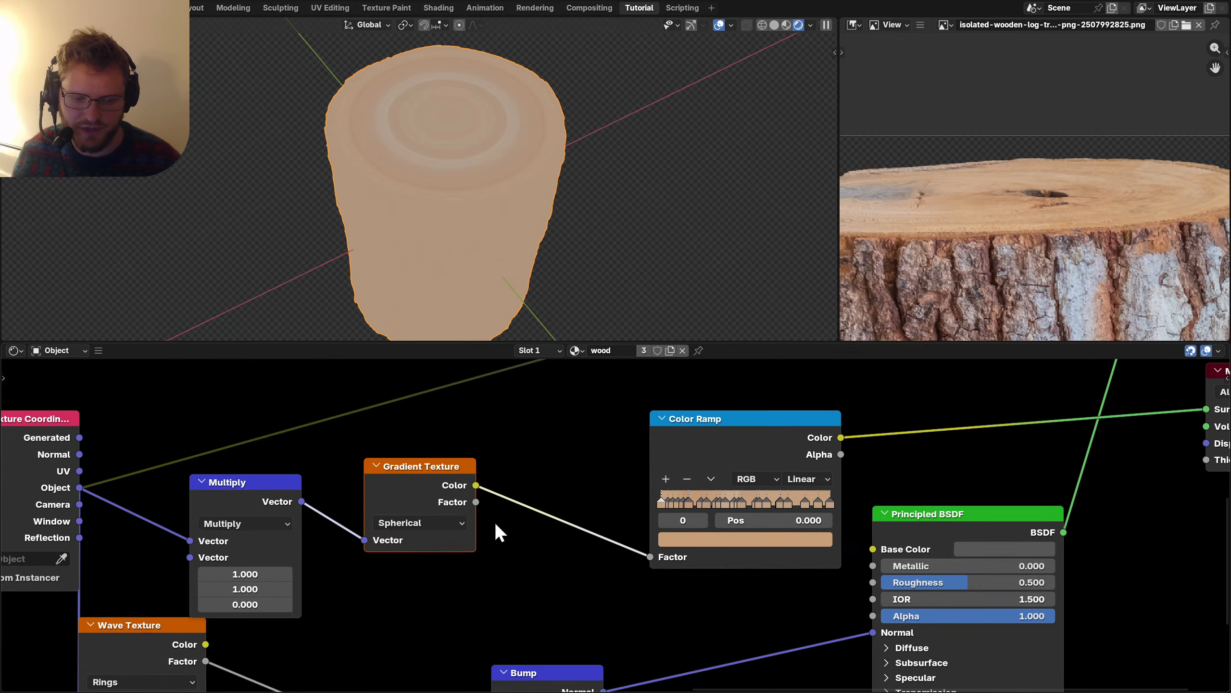
key(shift+a)
text(math)
key(Return)
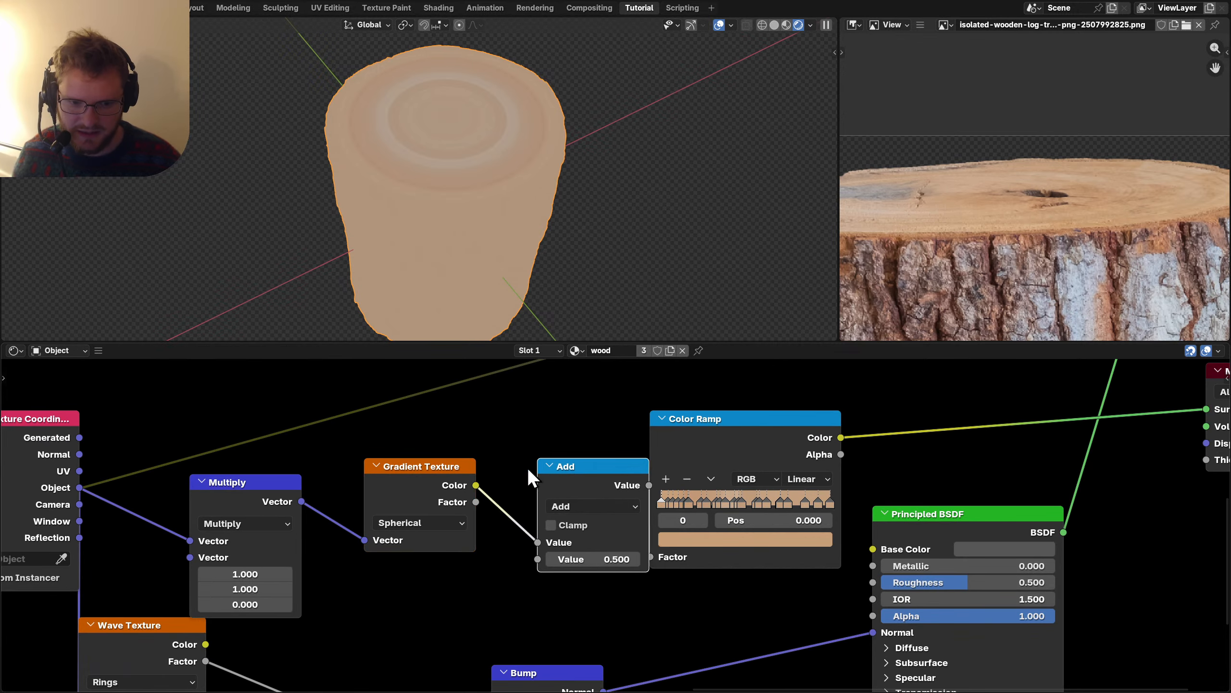
click(527, 468)
Try the Math node as Wrap and then Ping-Pong, then remove it while keeping the link.
click(559, 506)
click(808, 438)
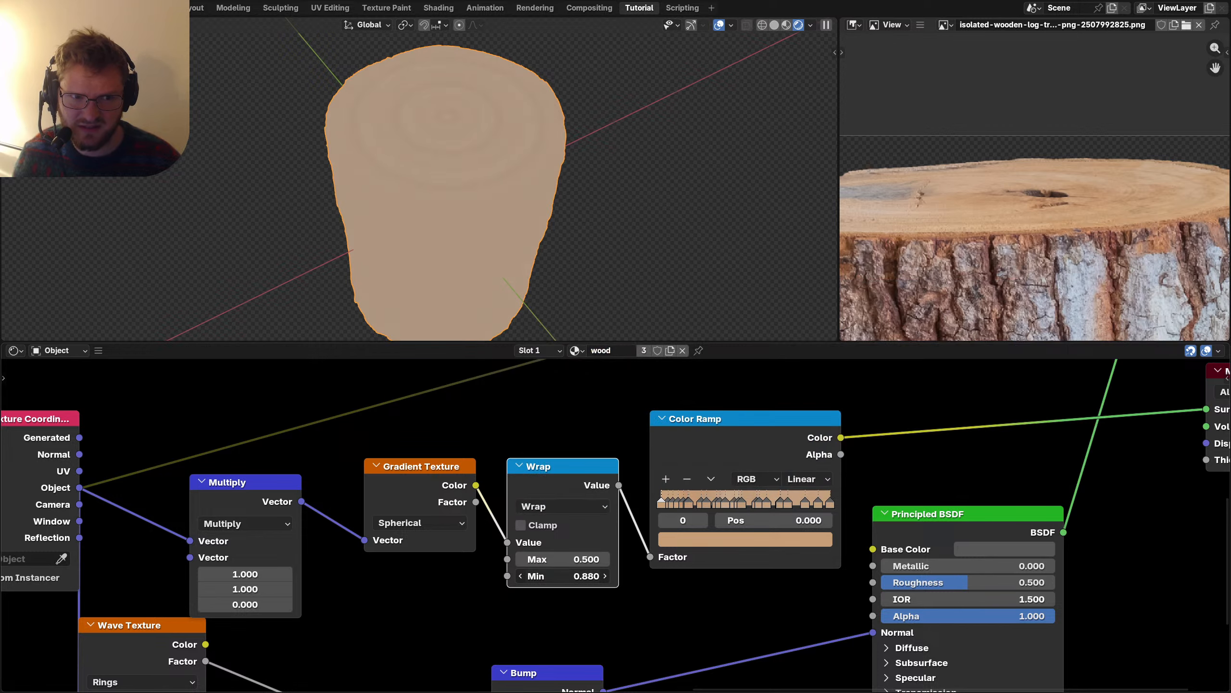
drag(563, 576, 570, 516)
click(579, 506)
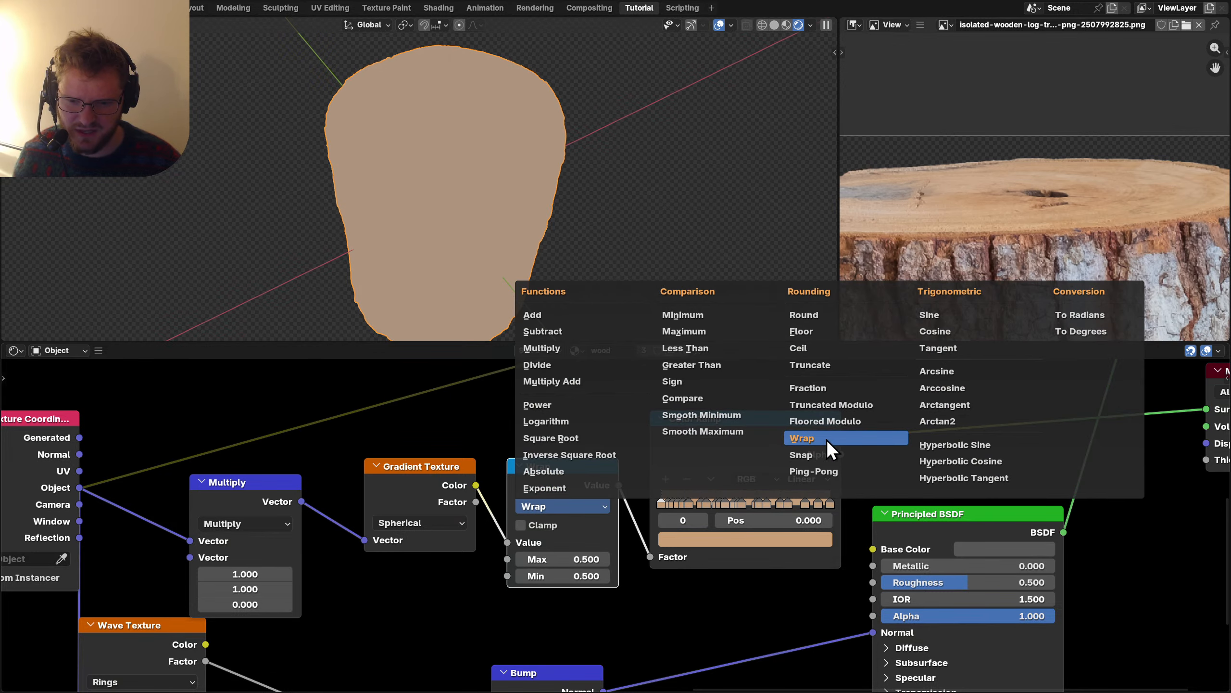
click(808, 471)
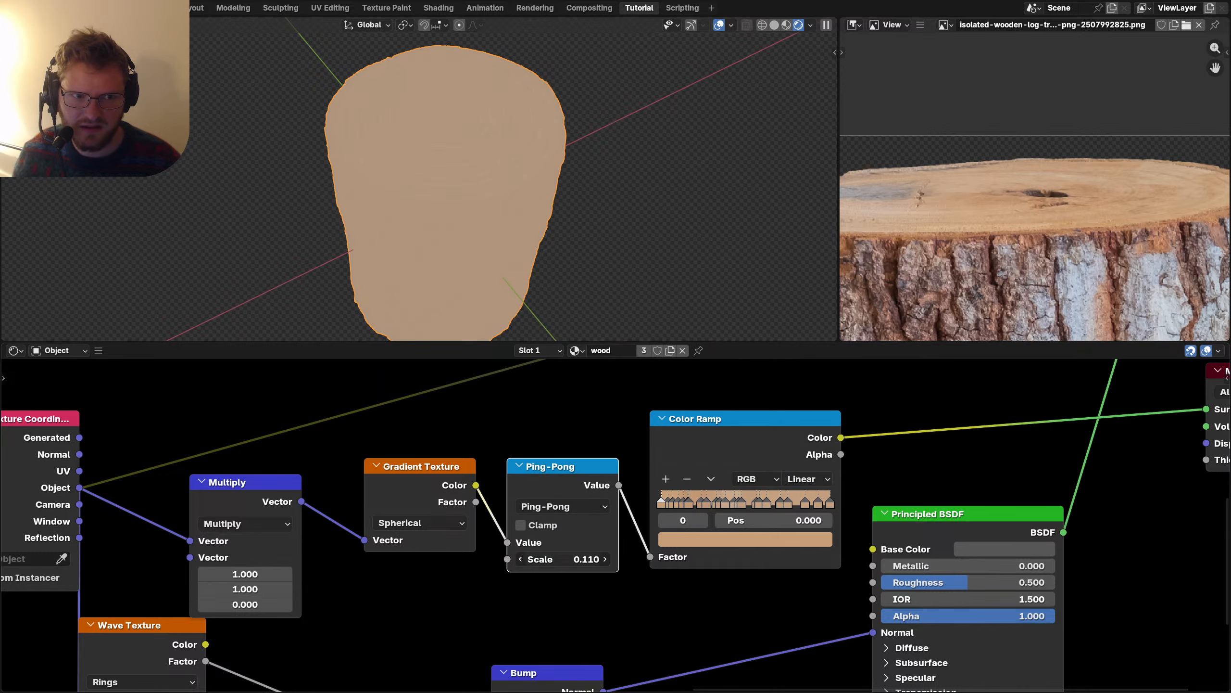
scroll(438, 213, up, 6)
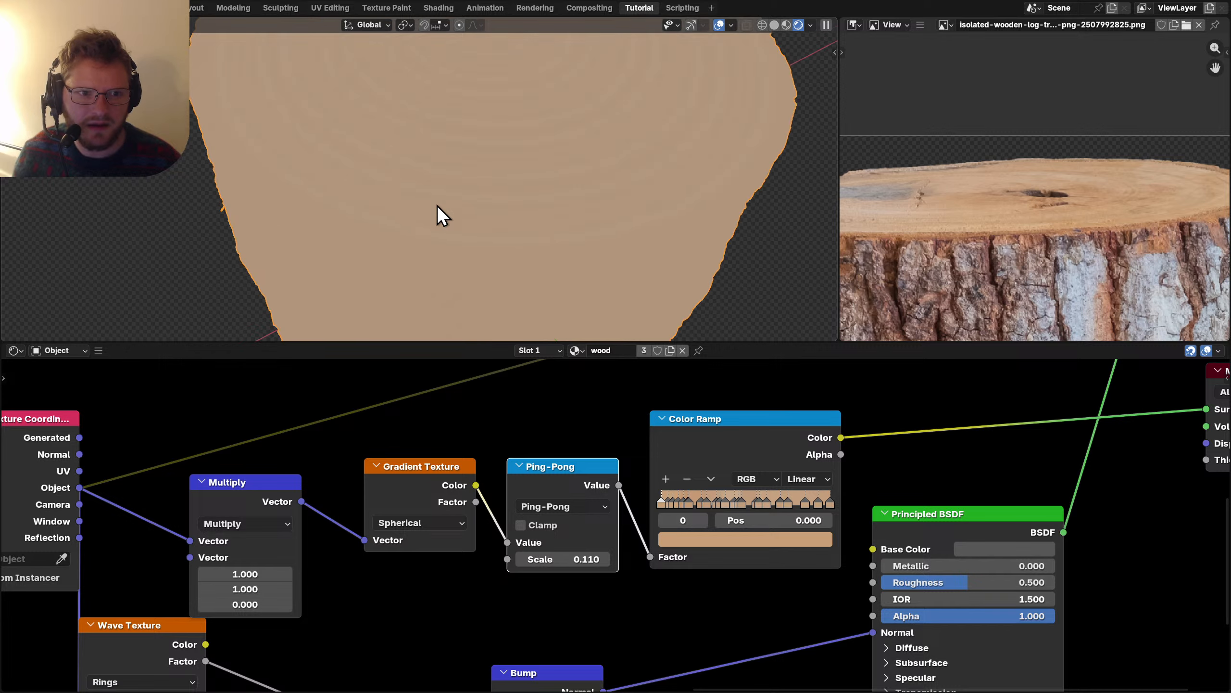
key(ctrl+x)
Add a new Math node on the gradient-to-ramp link and set it to Multiply.
key(shift+a)
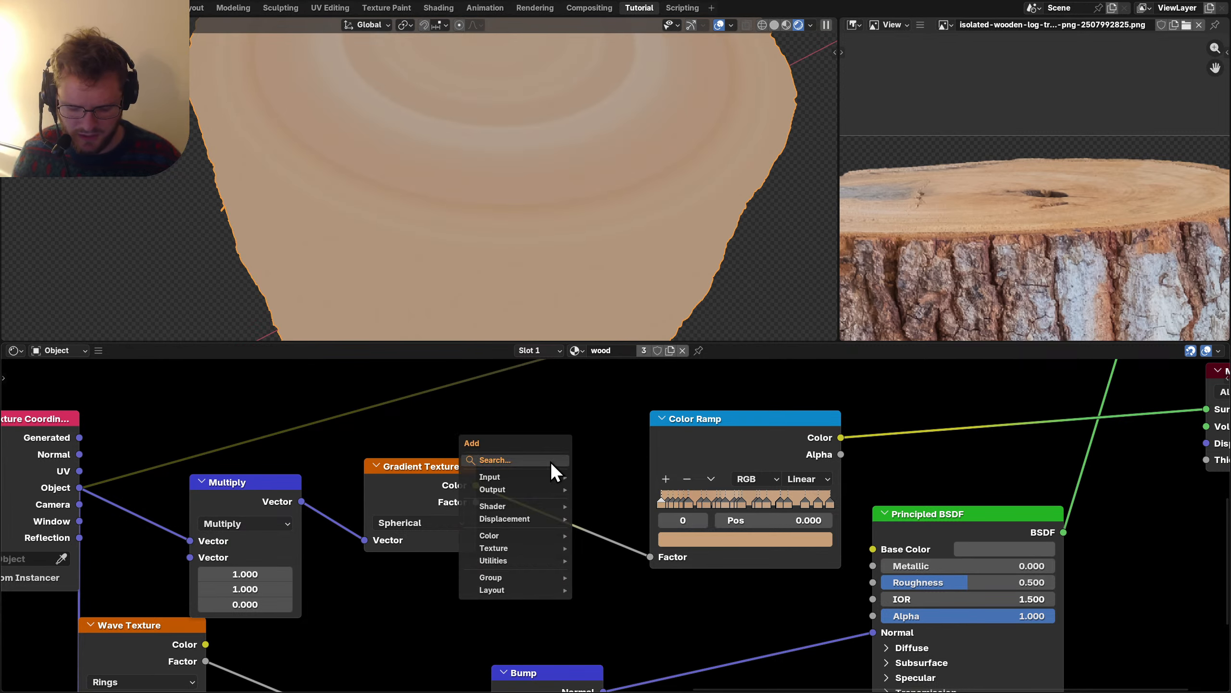
text(mat)
key(Return)
click(560, 525)
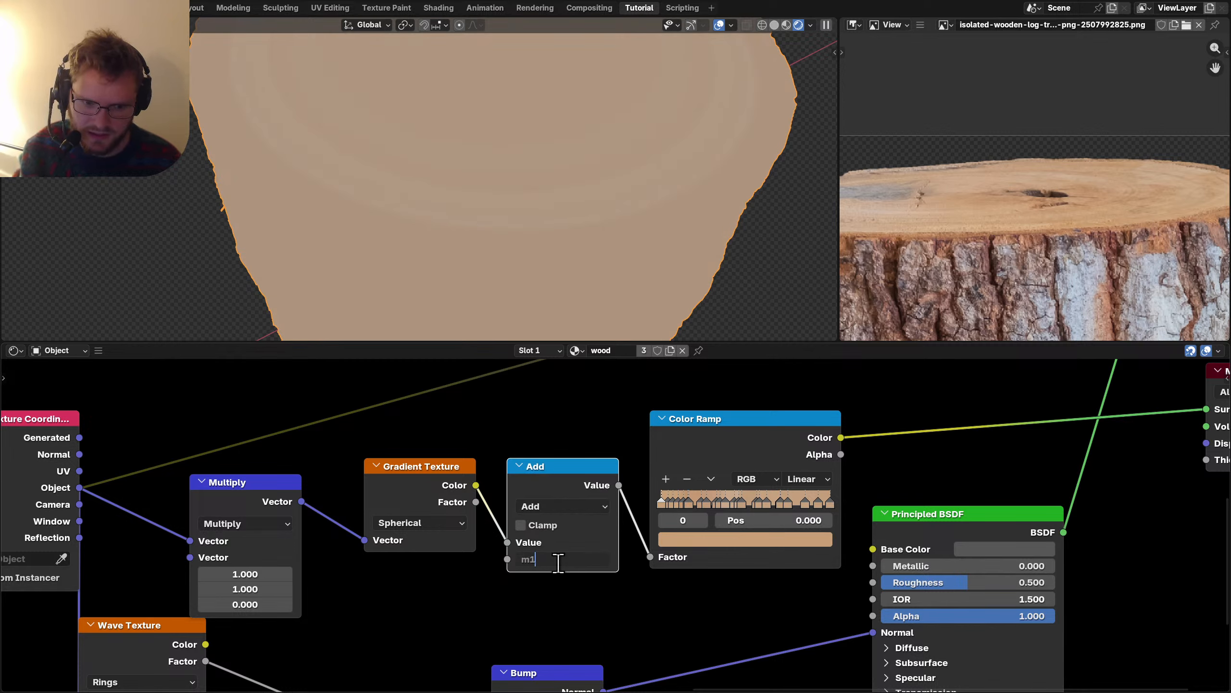
key(Return)
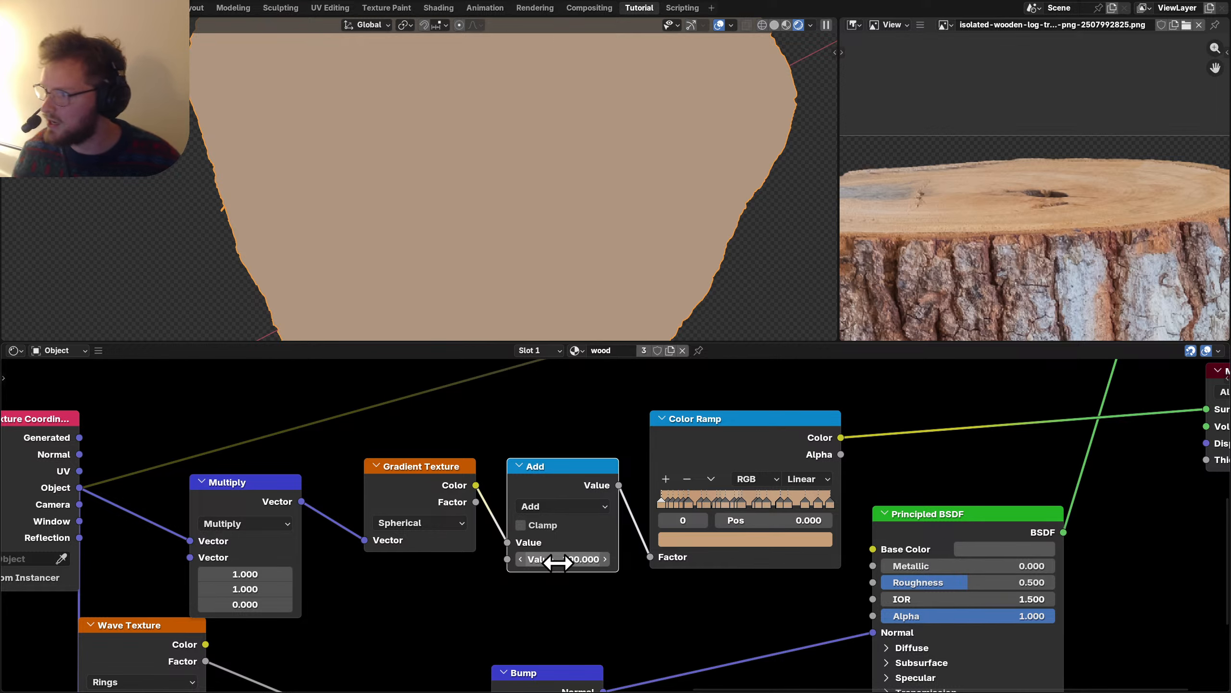
click(550, 504)
key(m)
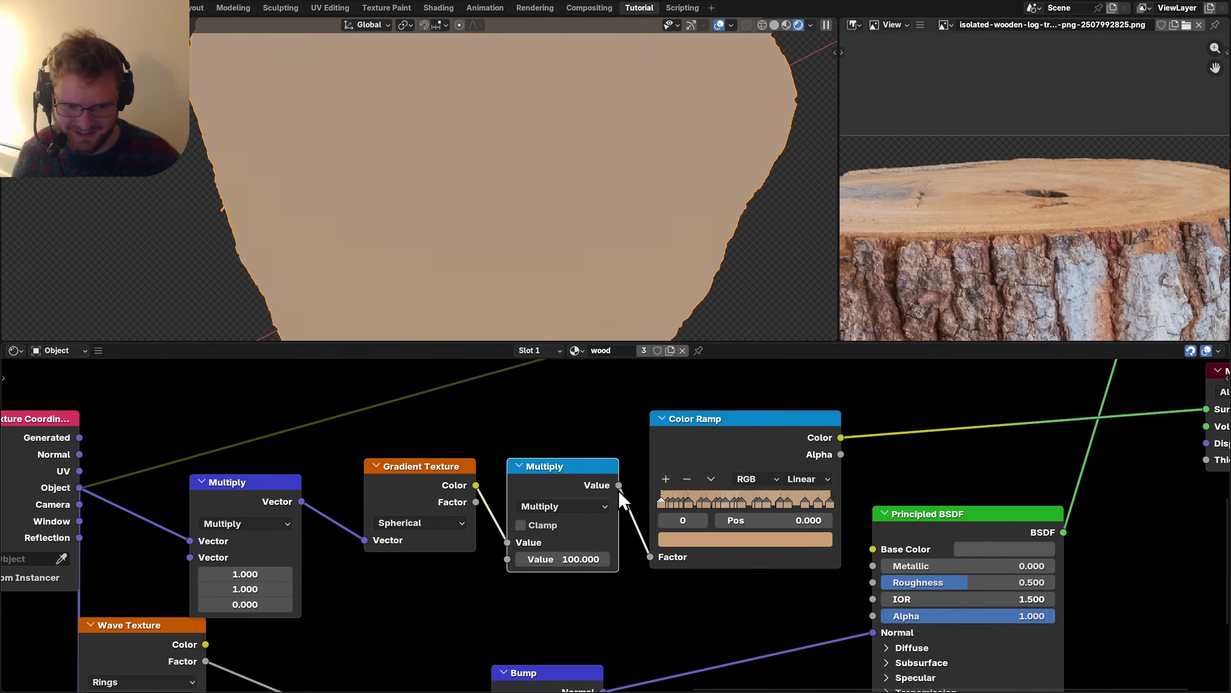
scroll(616, 525, down, 8)
Shift the ramp and shader nodes right, then add a copy of the Multiply node as Fraction after it.
drag(940, 613, 757, 474)
scroll(615, 525, up, 3)
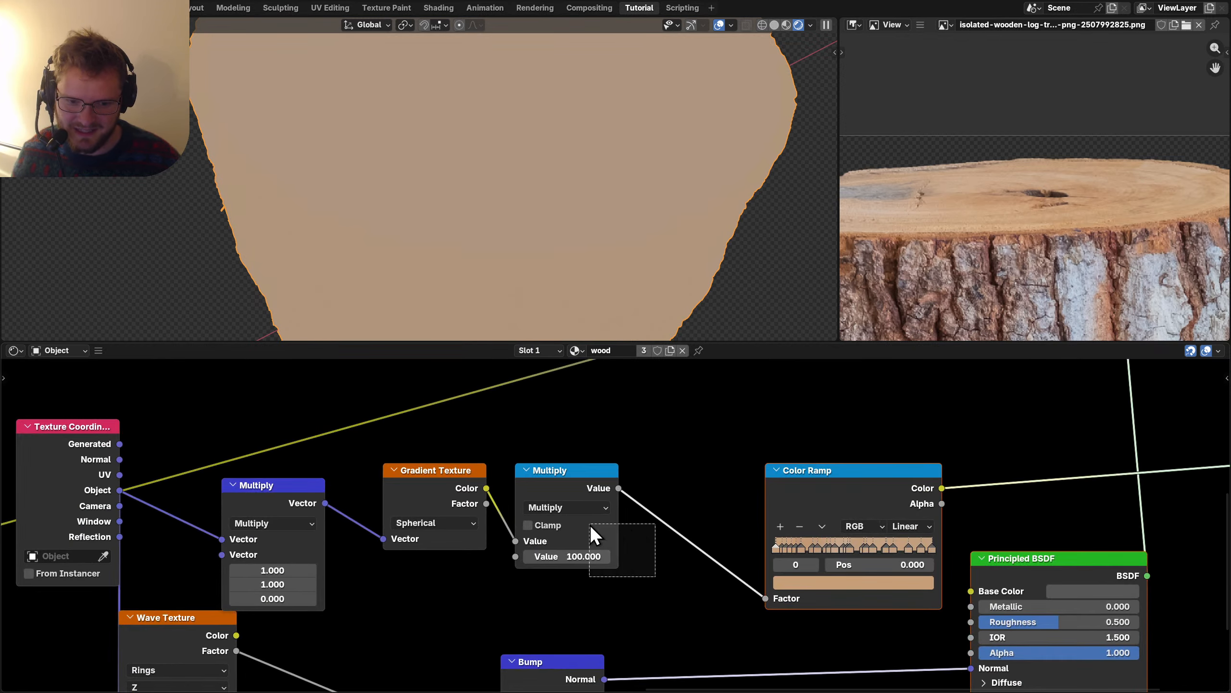
click(590, 524)
key(shift+d)
click(689, 480)
click(699, 493)
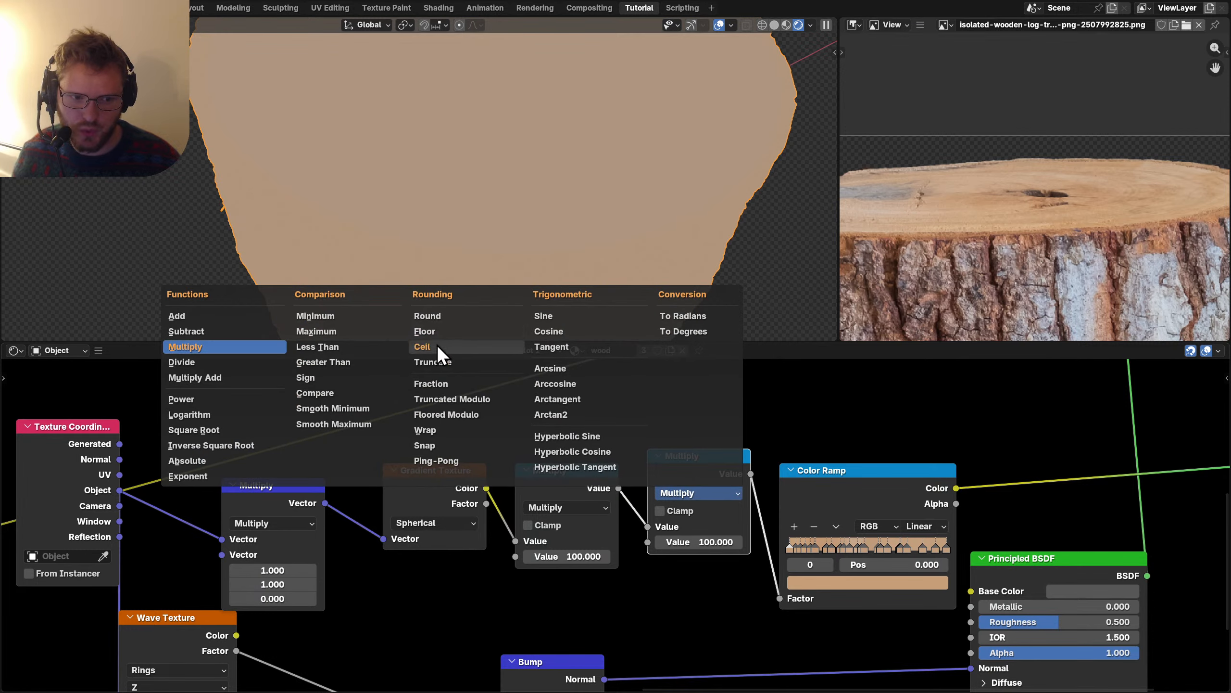
click(431, 382)
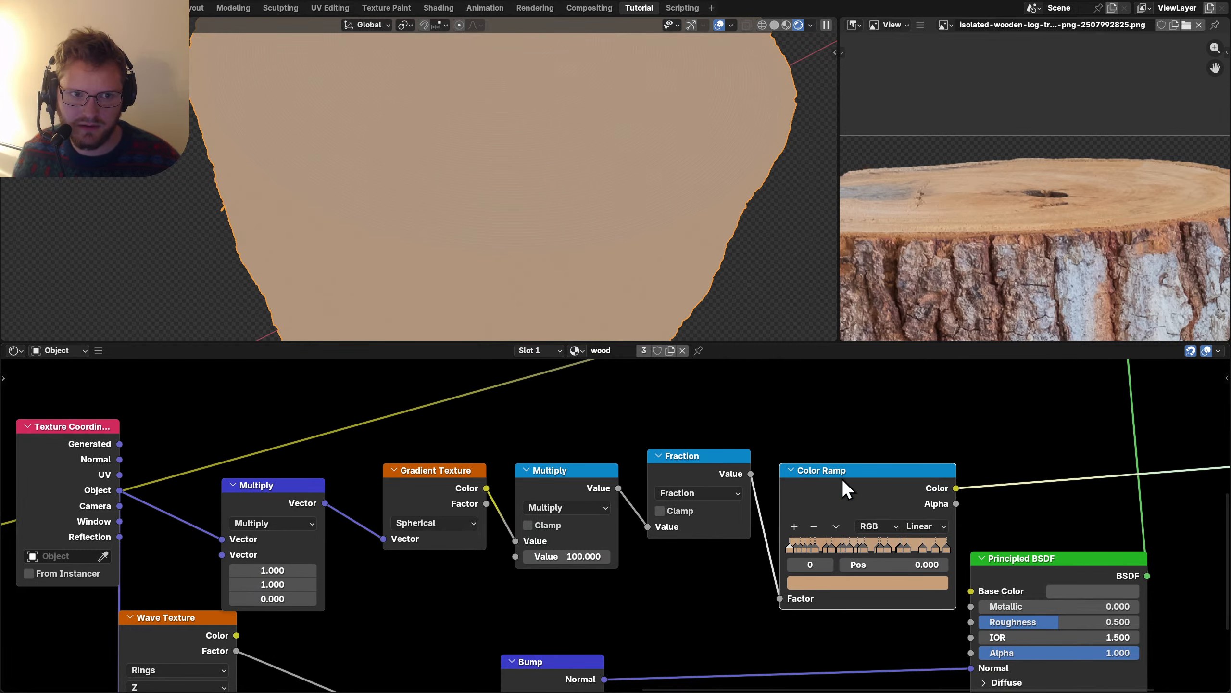
Set the Multiply node's factor to 25.
scroll(572, 128, up, 3)
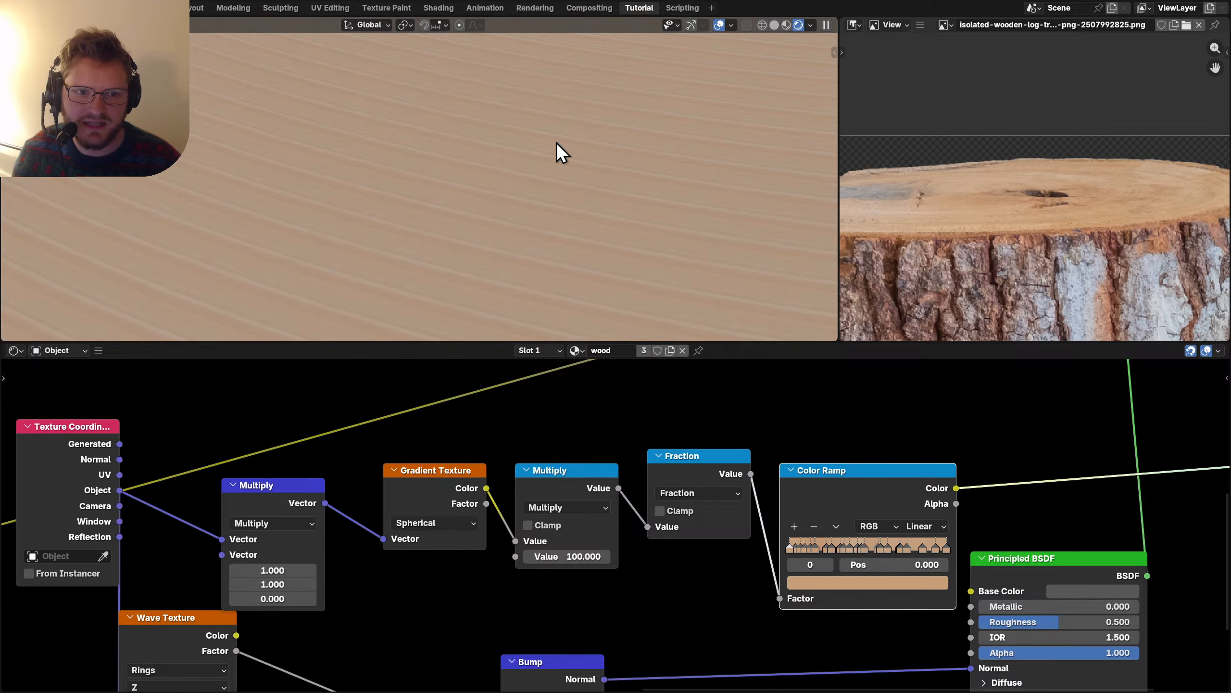
scroll(558, 146, down, 4)
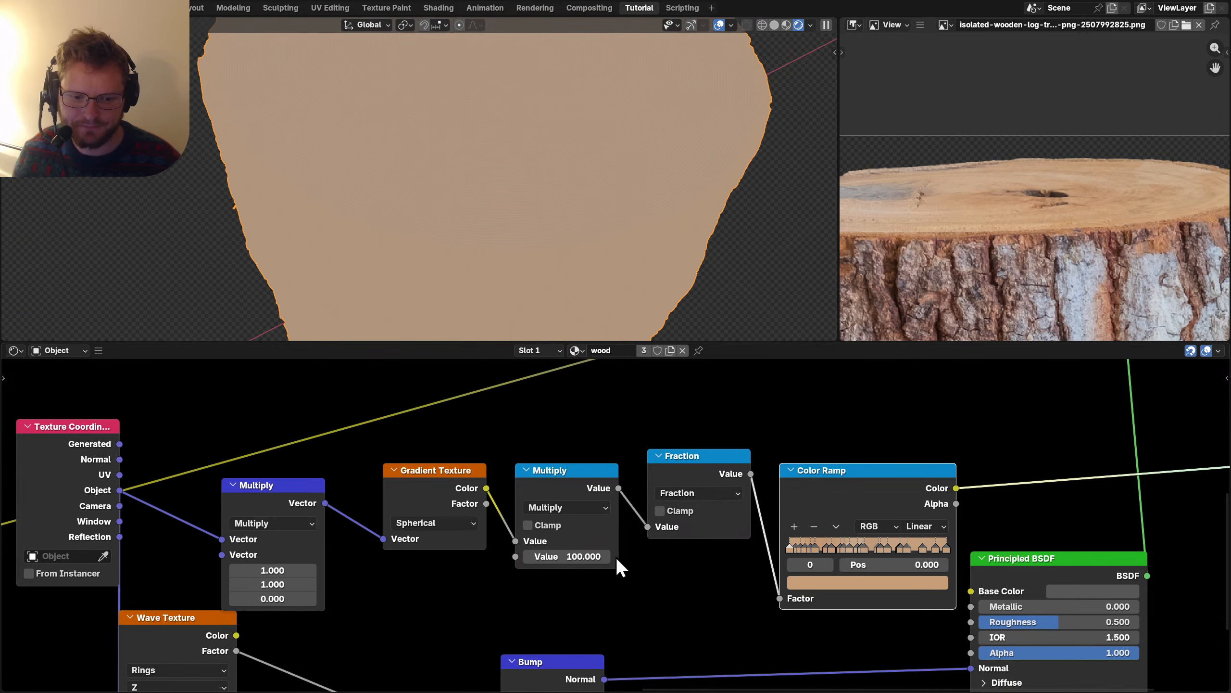
click(583, 556)
text(25)
key(Return)
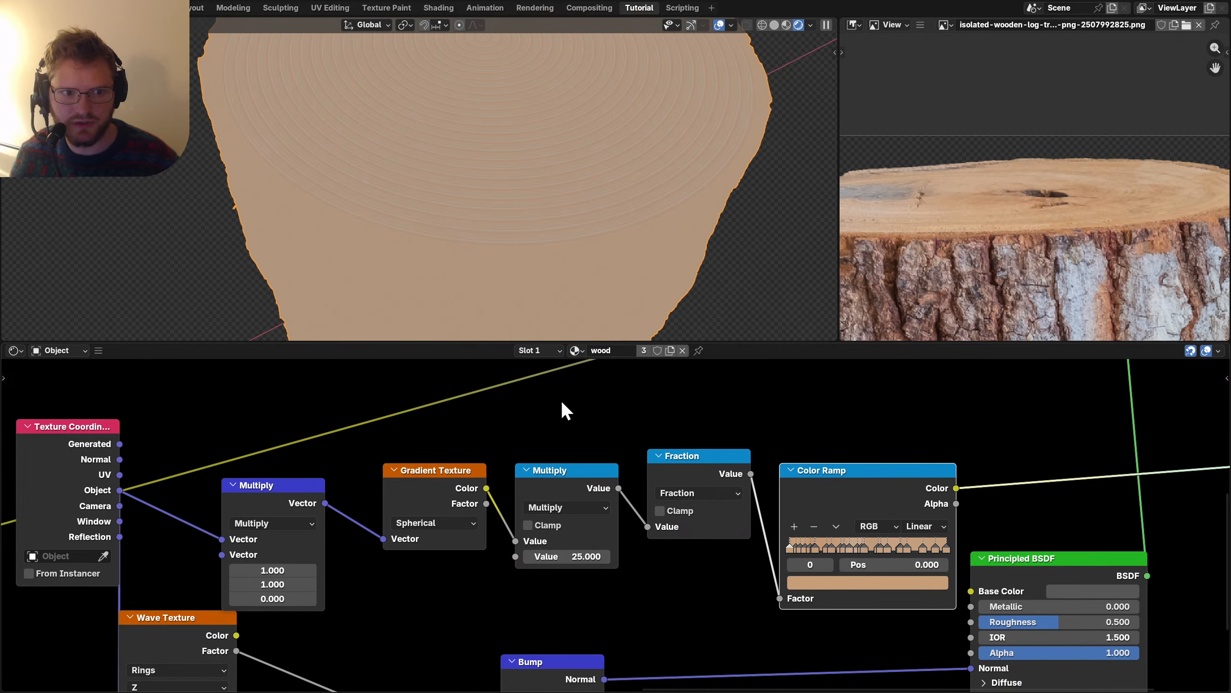
Move the Color Ramp and Texture Coordinate nodes down-left to tidy the layout.
scroll(550, 337, down, 2)
scroll(331, 584, down, 3)
middle_drag(331, 584, 626, 505)
drag(358, 566, 532, 414)
key(g)
click(371, 505)
Add a reroute point on the crossed links and reposition it.
shift+right_drag(525, 499, 533, 487)
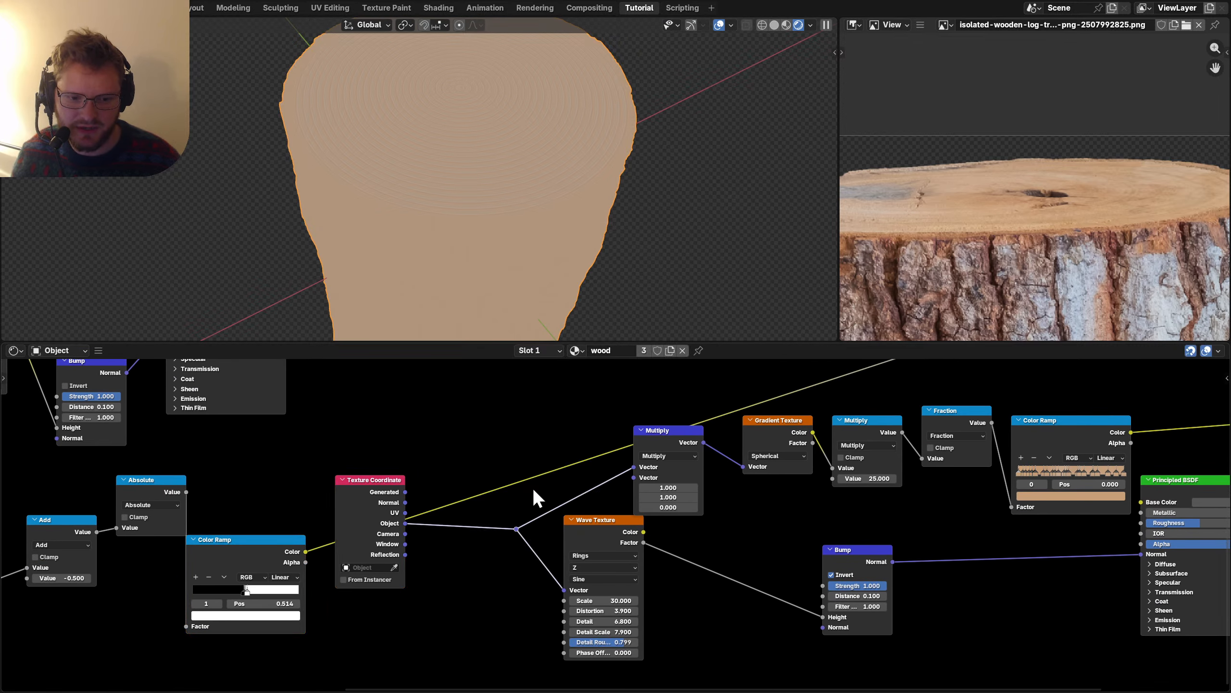
key(g)
click(547, 501)
scroll(464, 543, up, 2)
middle_drag(464, 542, 535, 494)
Add a Noise Texture on object coordinates and add its colour to the coordinates via a vector Add node.
key(shift+a)
text(noise)
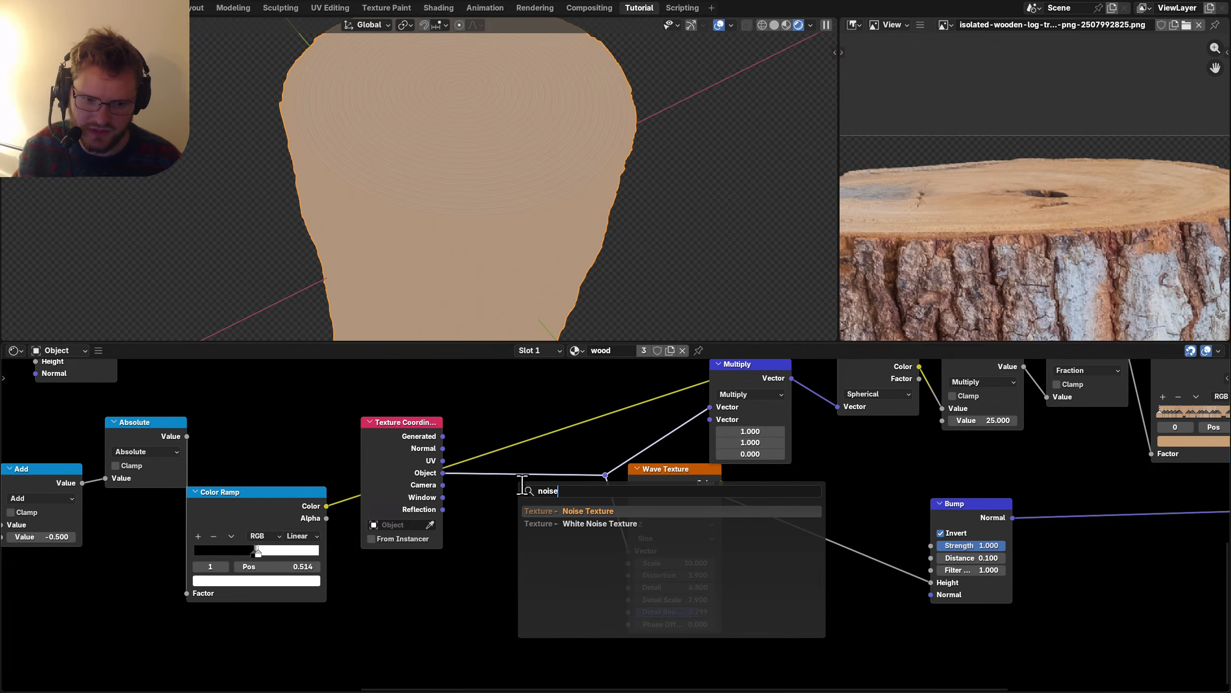
key(Return)
click(342, 568)
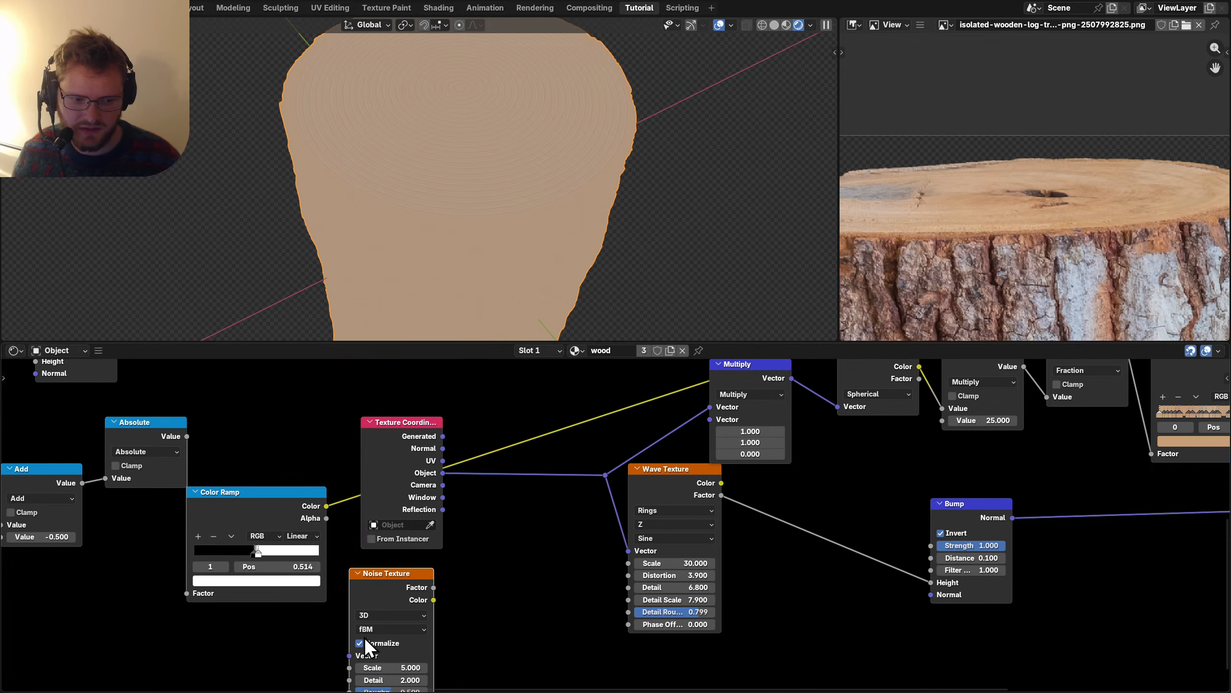
drag(445, 474, 526, 512)
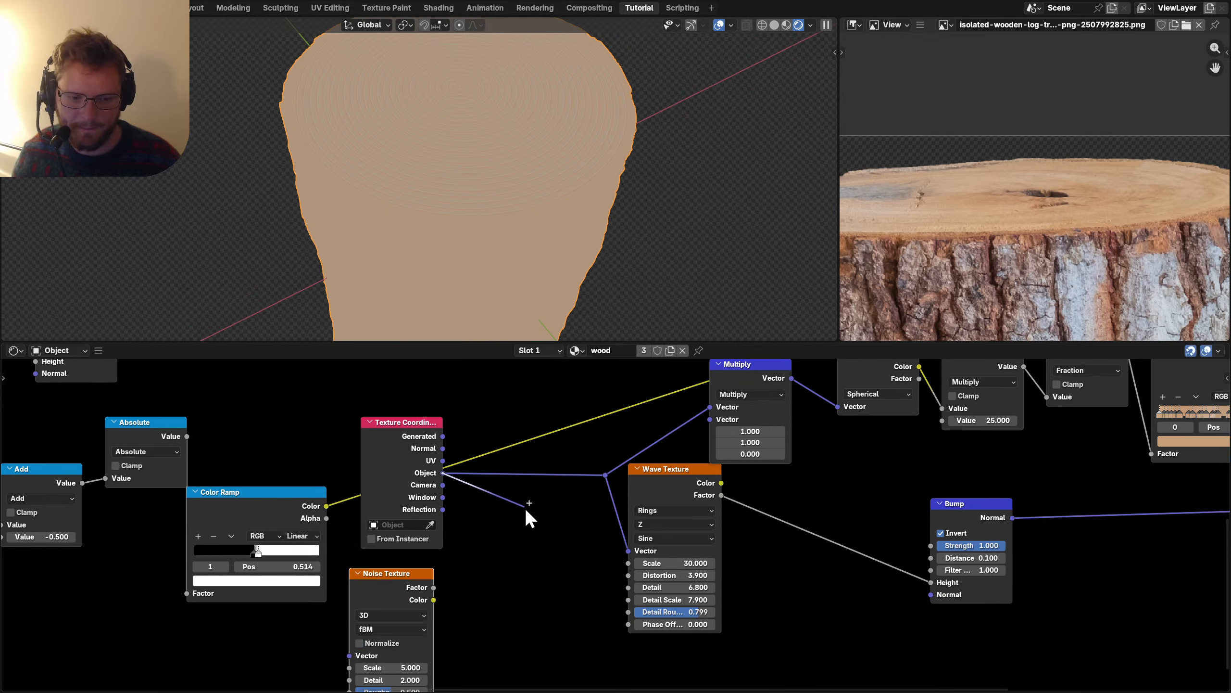
text(add)
key(Return)
click(527, 489)
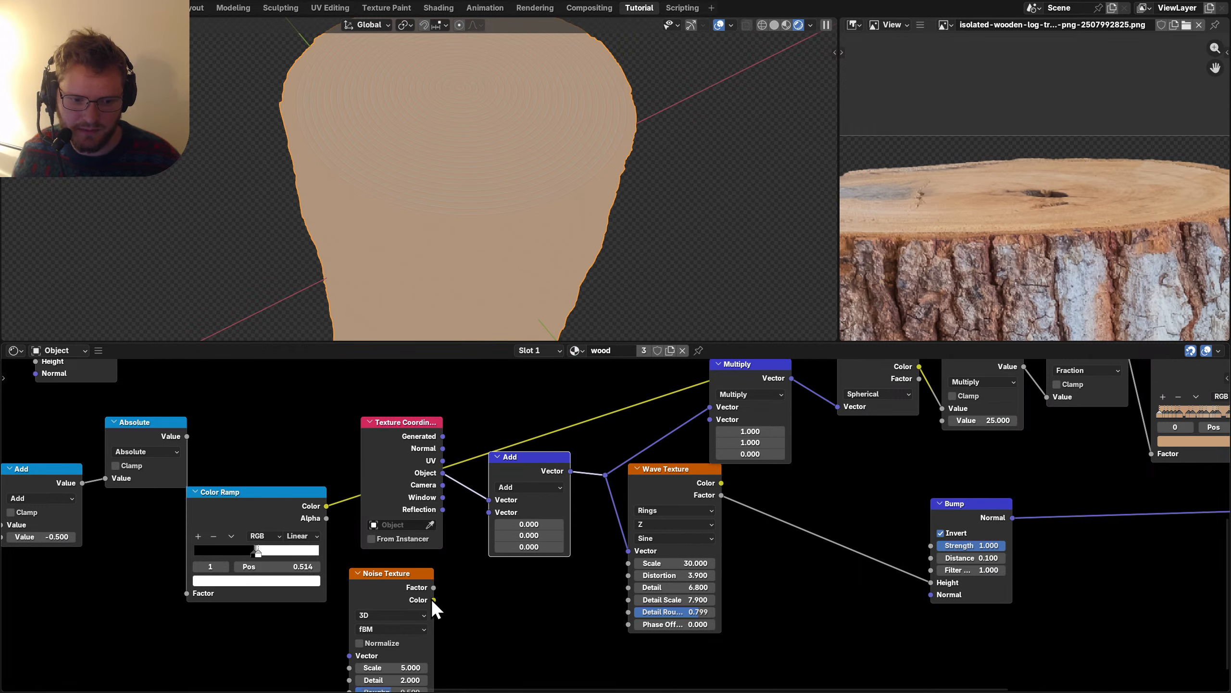
drag(433, 600, 488, 513)
drag(443, 472, 349, 655)
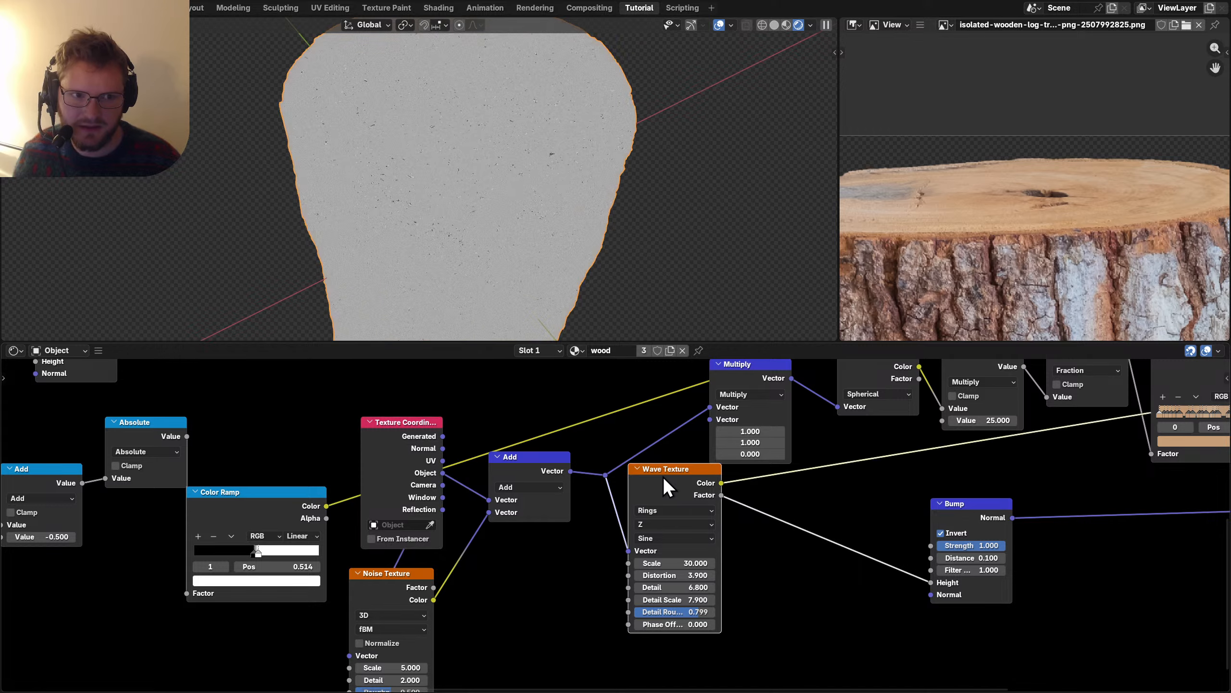
Connect the Color Ramp colour to the Principled BSDF Base Color.
scroll(487, 509, right, 10)
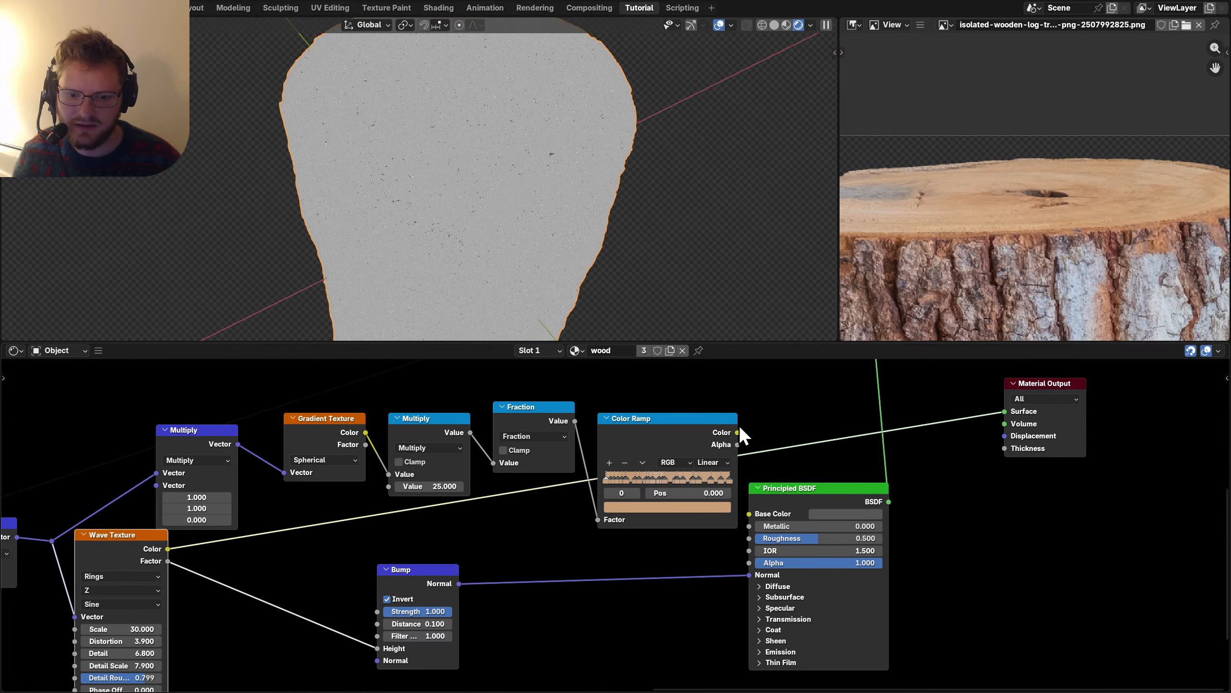
drag(755, 513, 737, 432)
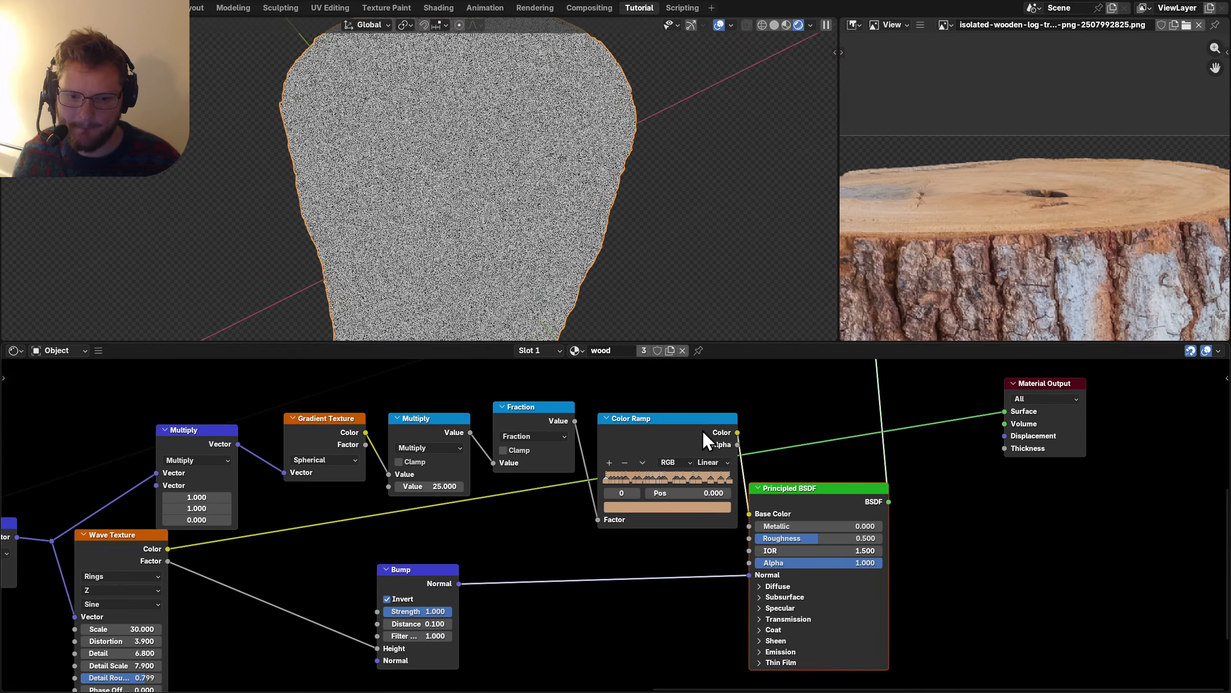
ctrl+shift+click(539, 418)
scroll(494, 417, left, 10)
scroll(495, 418, down, 2)
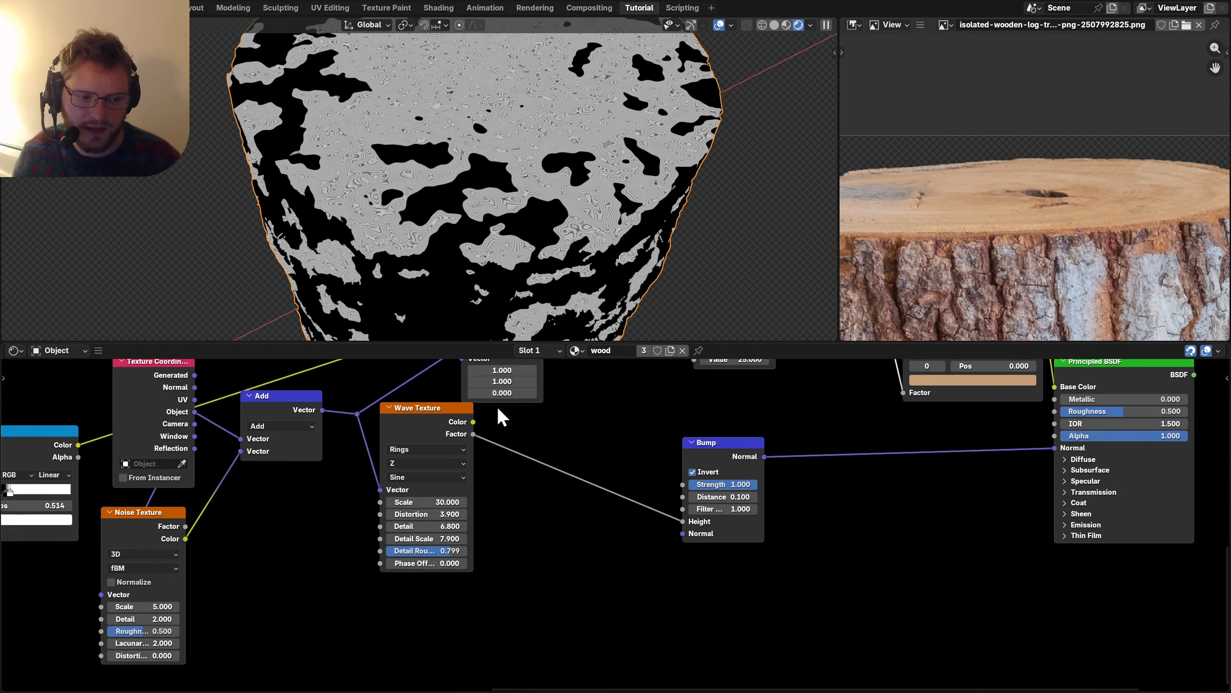
Make room and add a vector Scale node that reduces the noise offset to 0.030.
drag(697, 566, 499, 389)
drag(572, 444, 673, 446)
drag(420, 443, 521, 446)
key(shift+d)
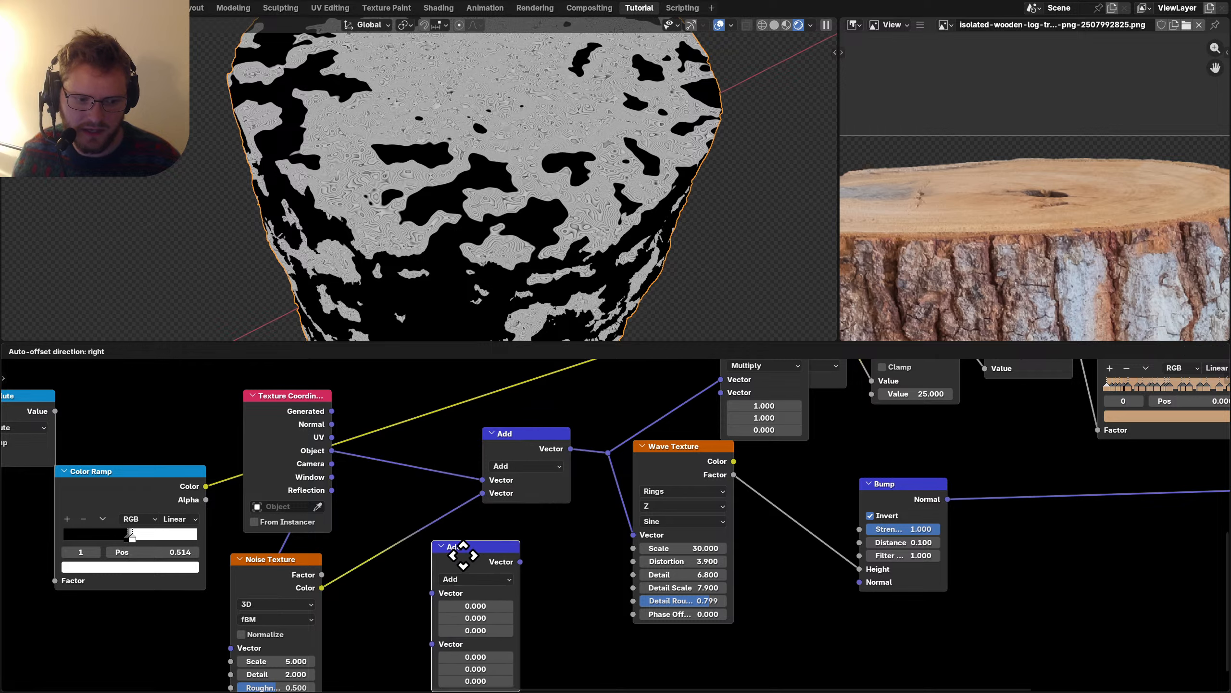
click(398, 549)
click(398, 545)
click(392, 514)
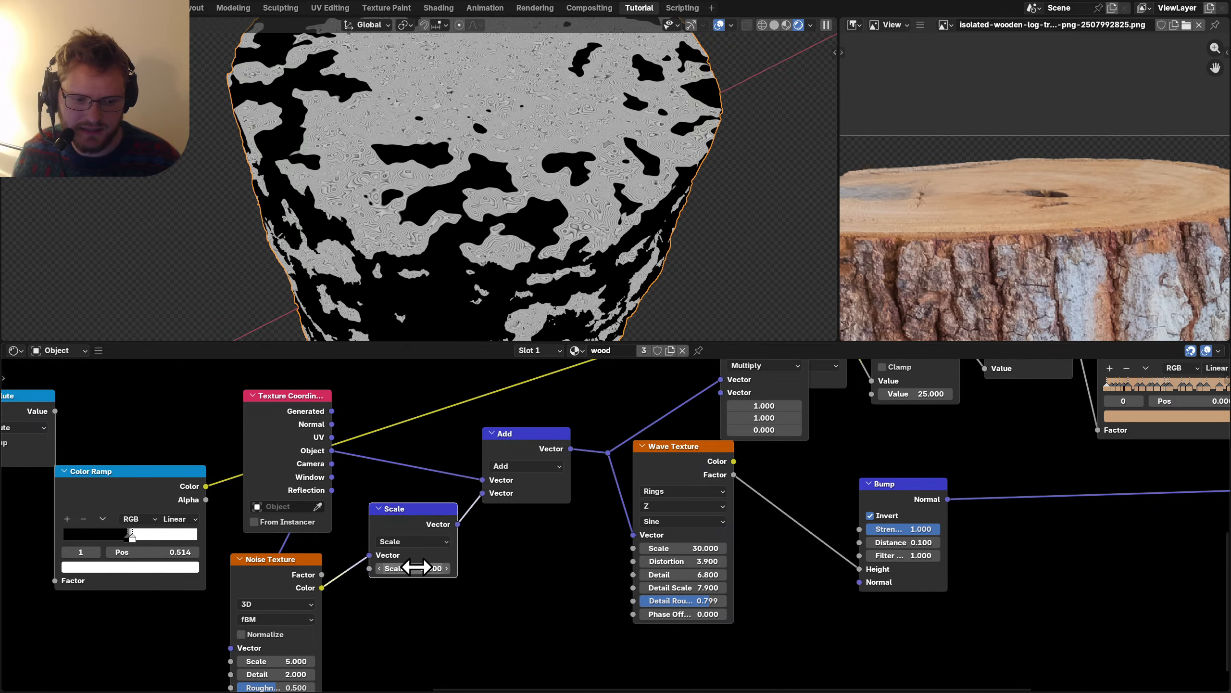
drag(416, 567, 405, 569)
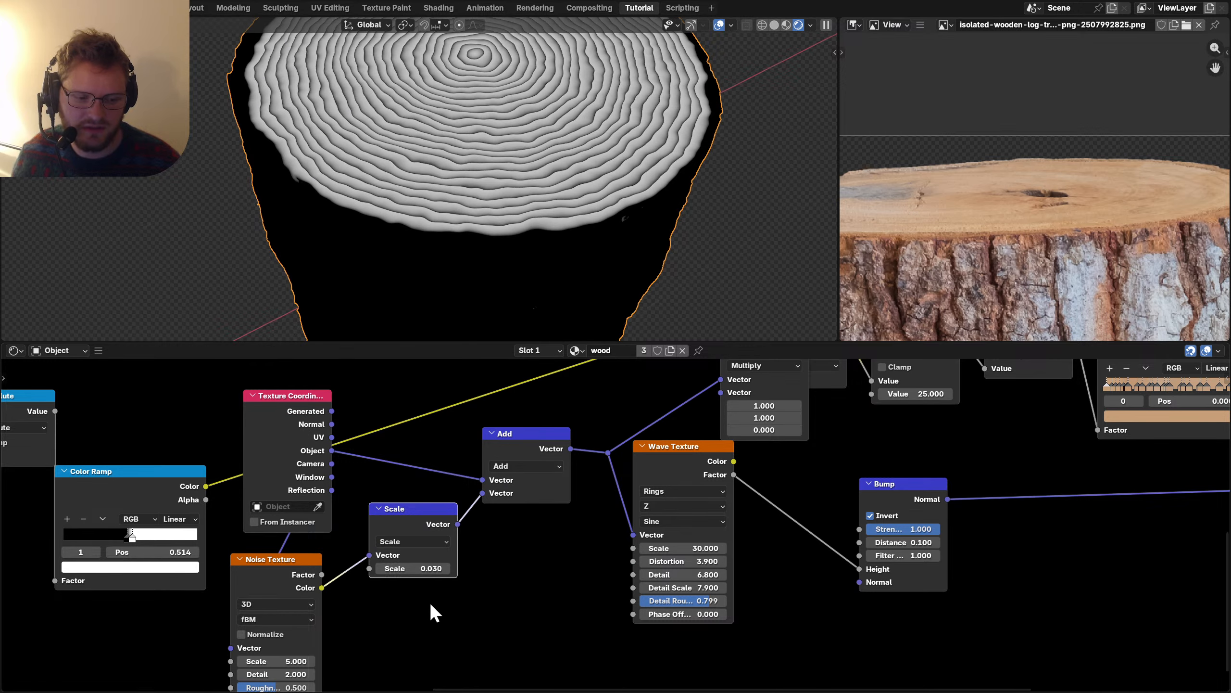
Increase the Noise Texture detail and adjust its roughness.
middle_drag(429, 602, 476, 556)
scroll(475, 557, up, 1)
mouse_move(371, 596)
mouse_down()
mouse_move(371, 612)
mouse_move(377, 604)
mouse_up()
scroll(947, 452, down, 3)
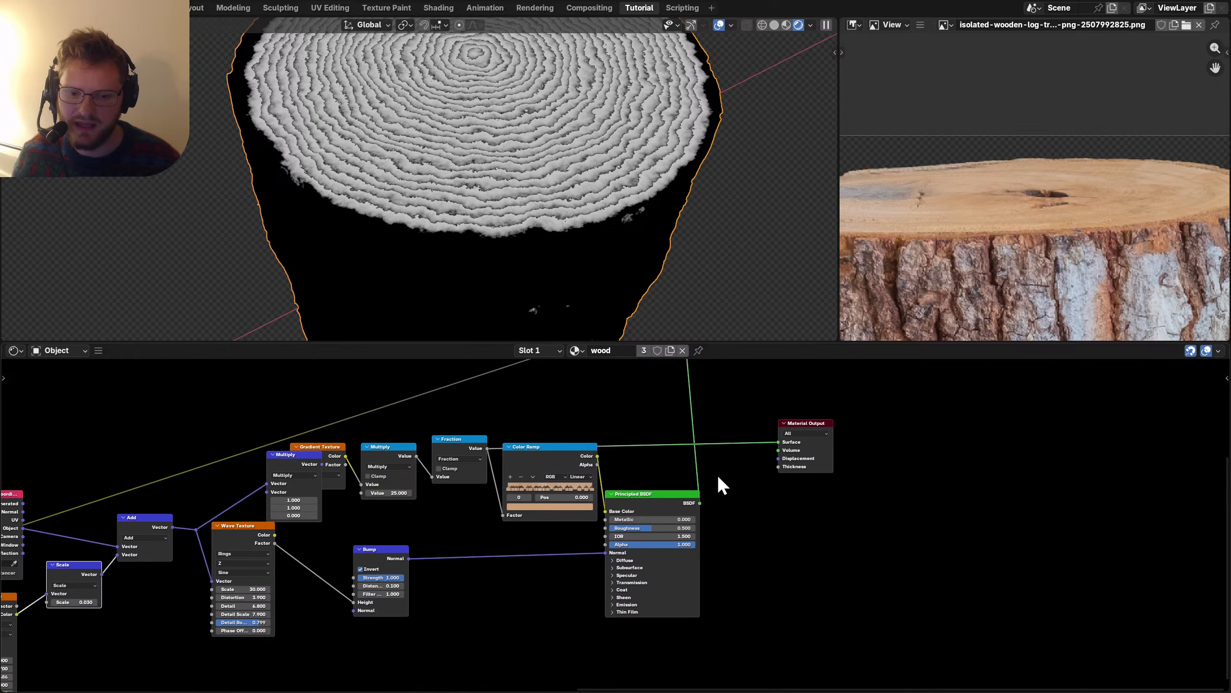
Preview the Color Ramp on the surface, restore the BSDF output, and move BSDF and Output right.
ctrl+shift+click(633, 503)
ctrl+shift+click(556, 453)
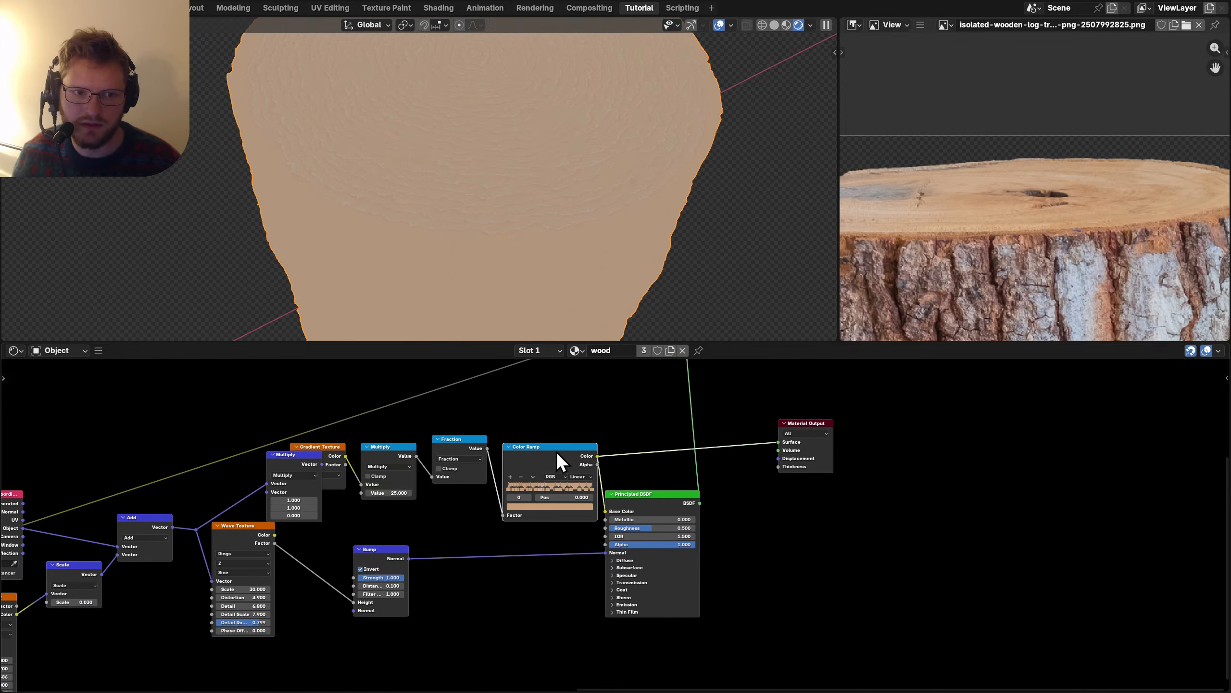
ctrl+shift+click(629, 499)
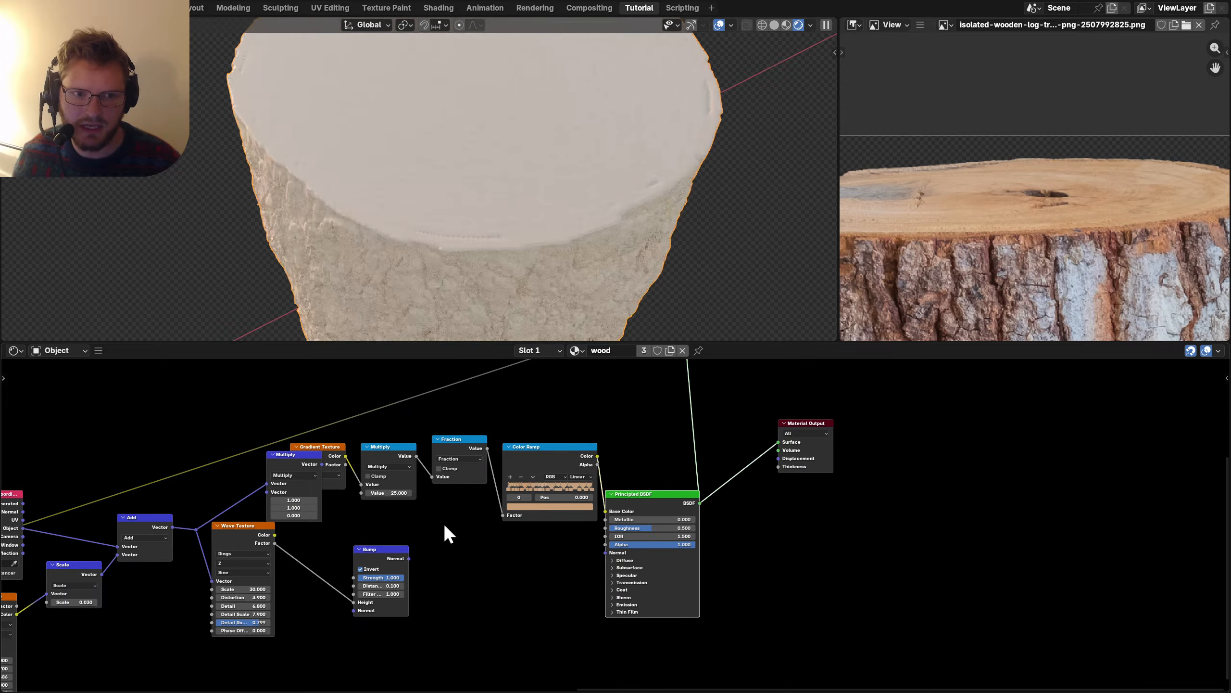
drag(854, 512, 667, 418)
key(g)
click(691, 452)
scroll(690, 452, up, 3)
Insert a Hue/Saturation/Value node on the ramp-to-BSDF link and raise its value to 0.570.
key(shift+a)
text(hu)
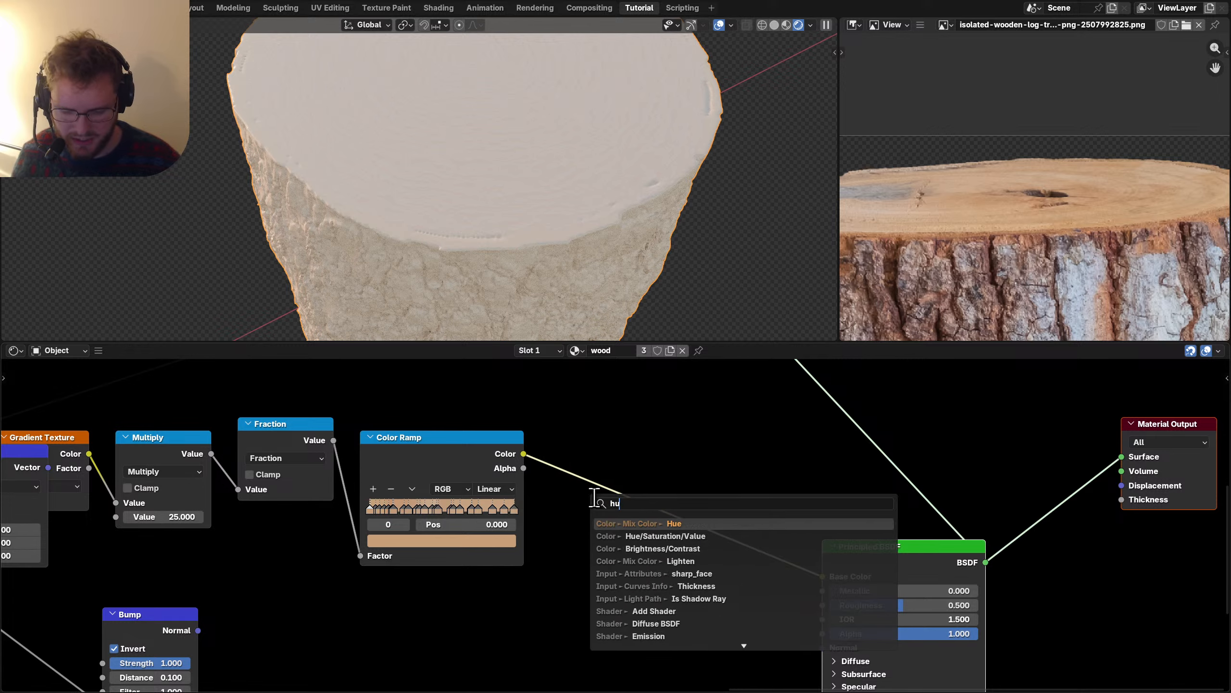
click(665, 536)
click(562, 451)
scroll(625, 523, up, 2)
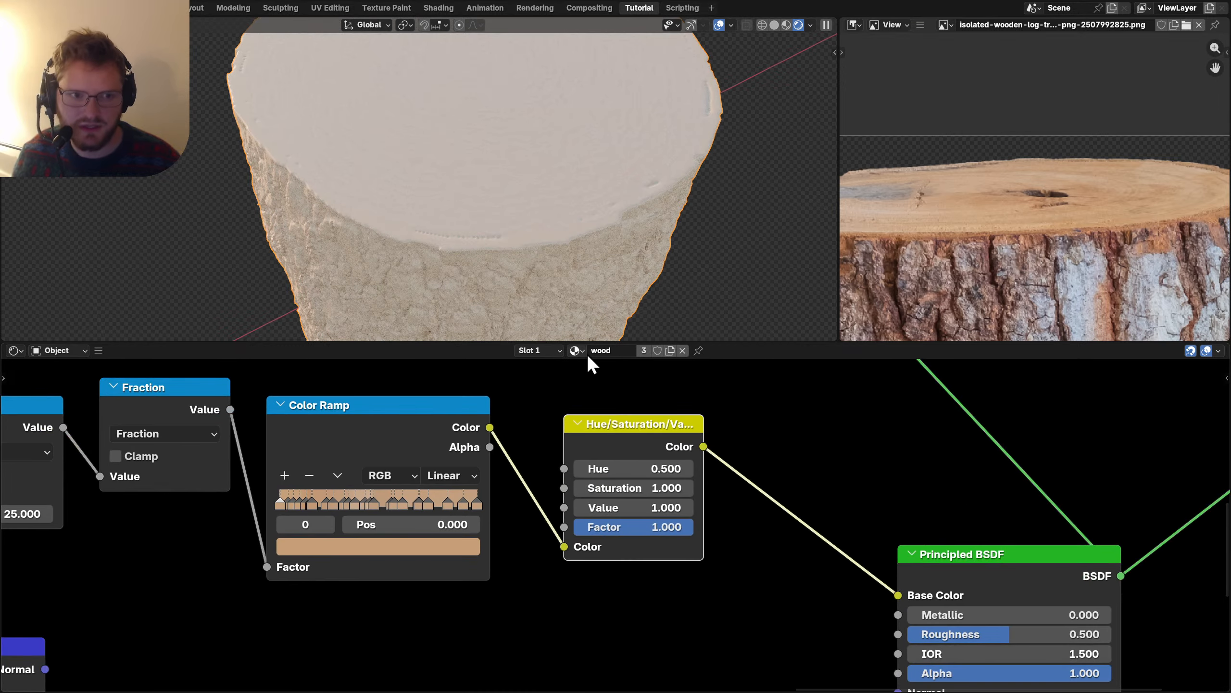
mouse_move(650, 487)
mouse_down()
mouse_move(678, 488)
mouse_move(616, 507)
mouse_move(660, 504)
mouse_up()
key(ctrl+z)
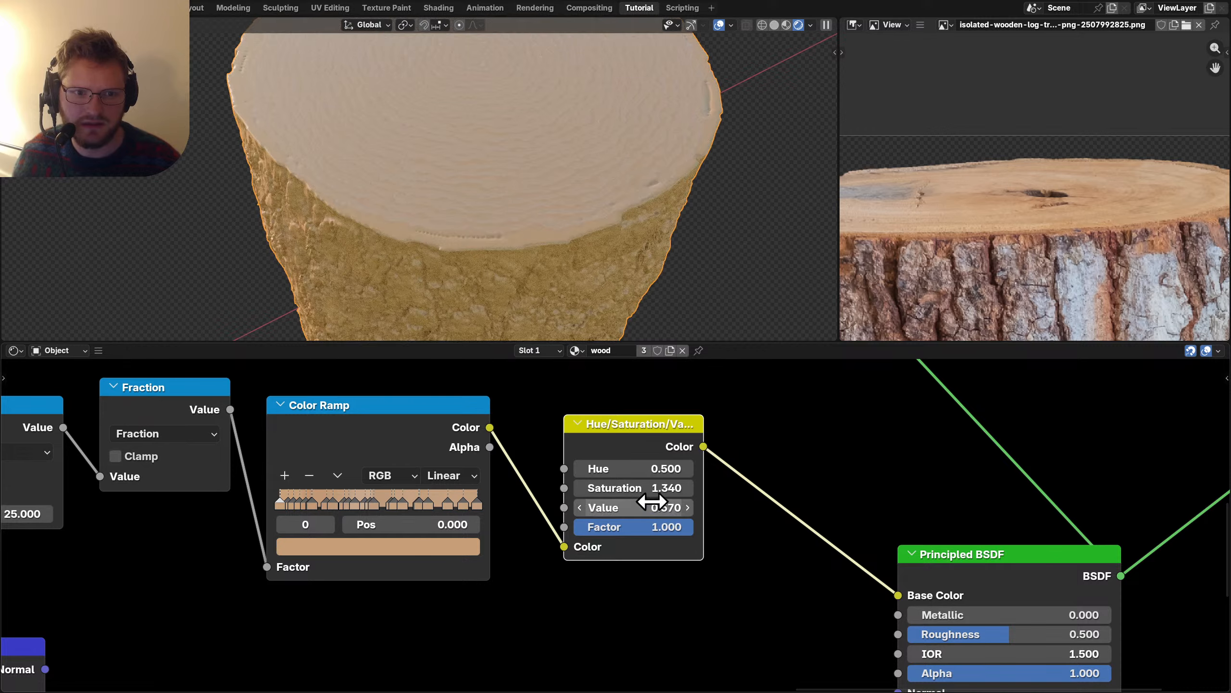
middle_drag(509, 171, 536, 151)
Try a Brightness/Contrast node after the HSV node, save the file, then remove it.
key(shift+a)
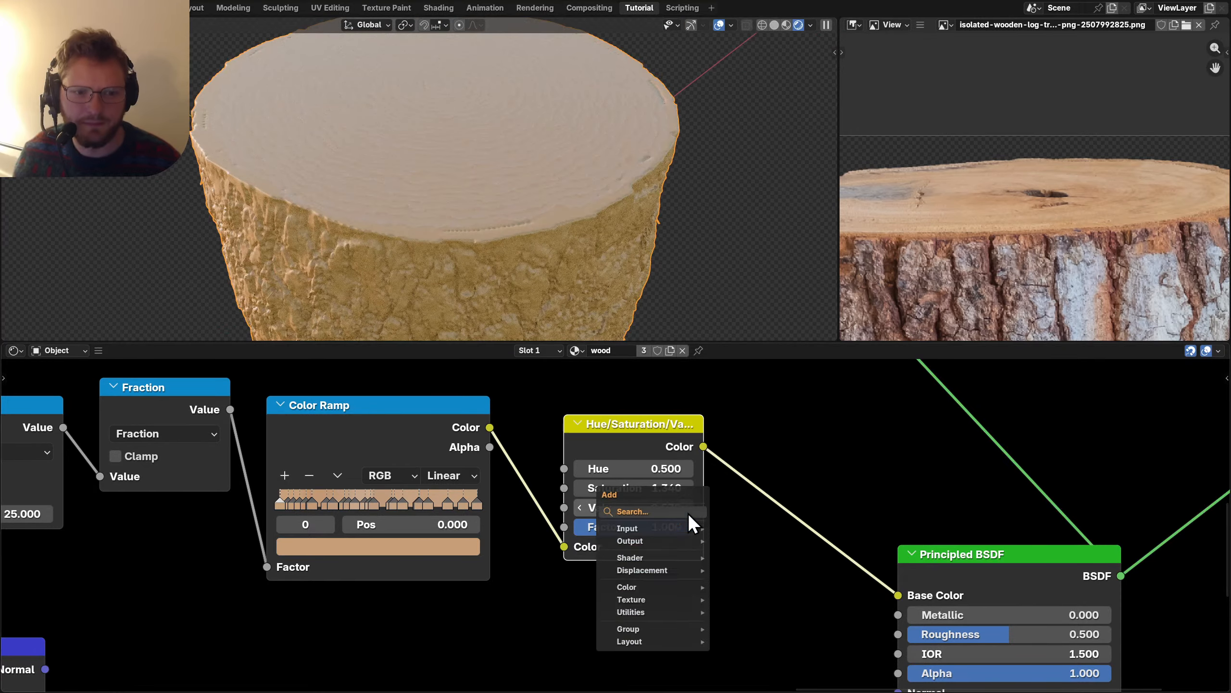
text(bright)
key(Return)
click(729, 459)
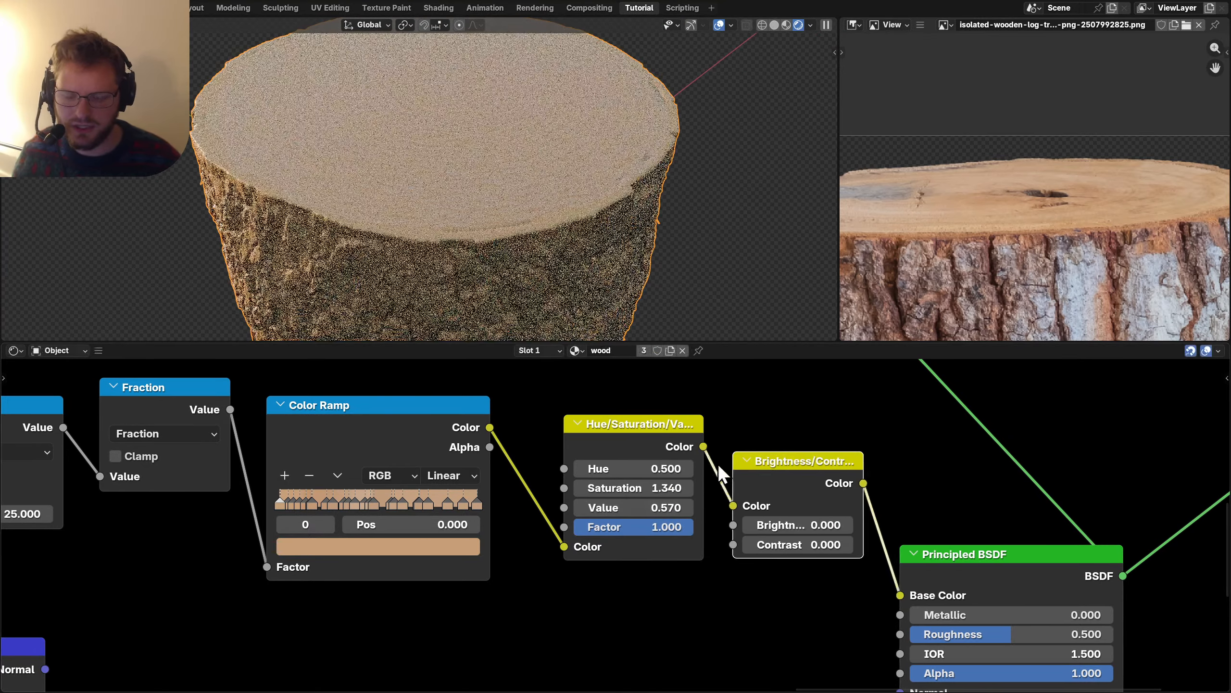
key(ctrl+s)
drag(824, 544, 824, 544)
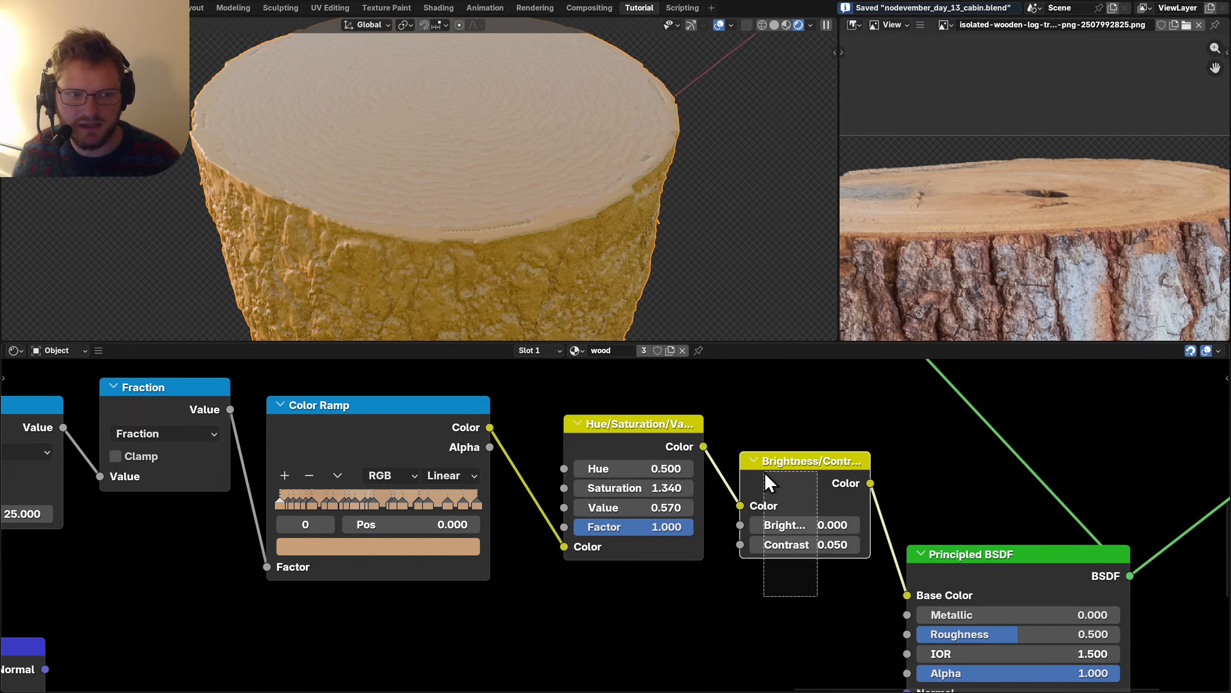
key(ctrl+x)
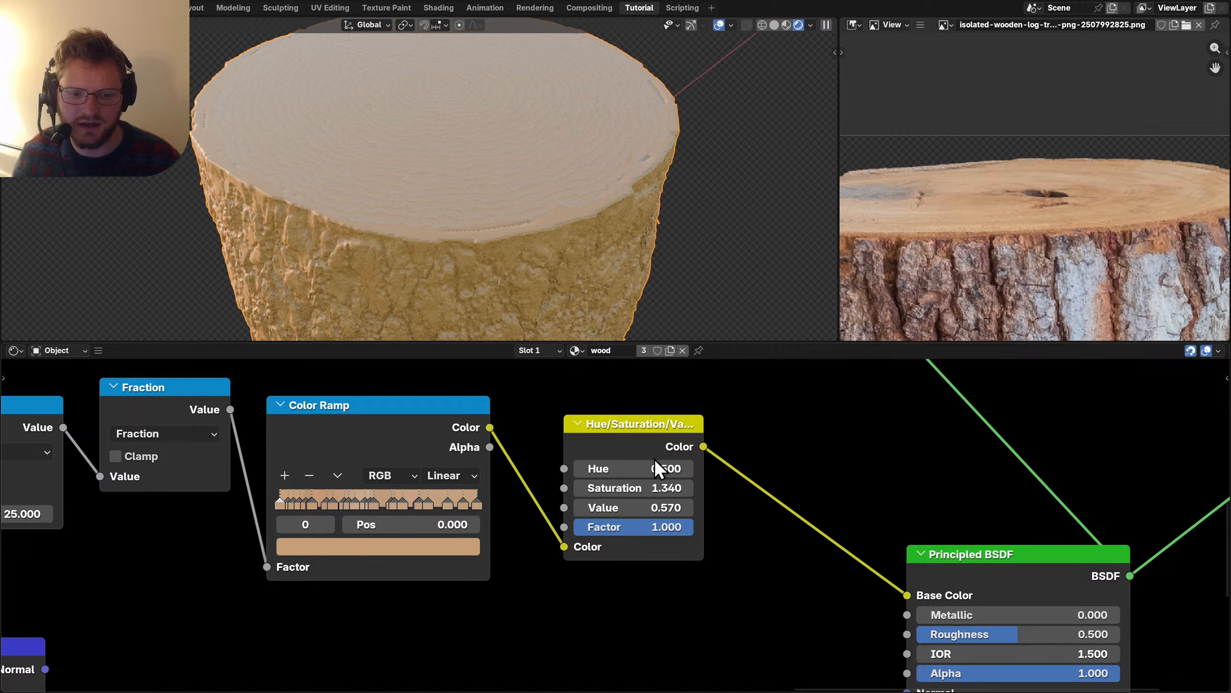
Set the Hue/Saturation/Value node's Value to 0.400.
scroll(464, 173, down, 4)
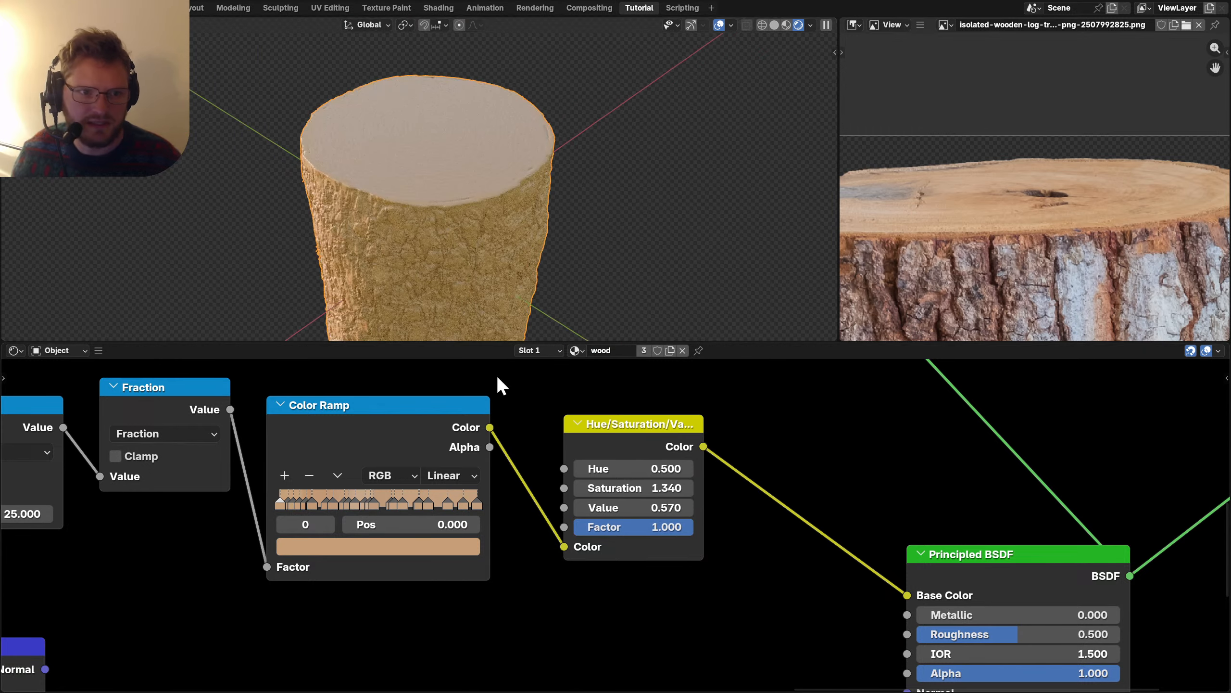
click(650, 509)
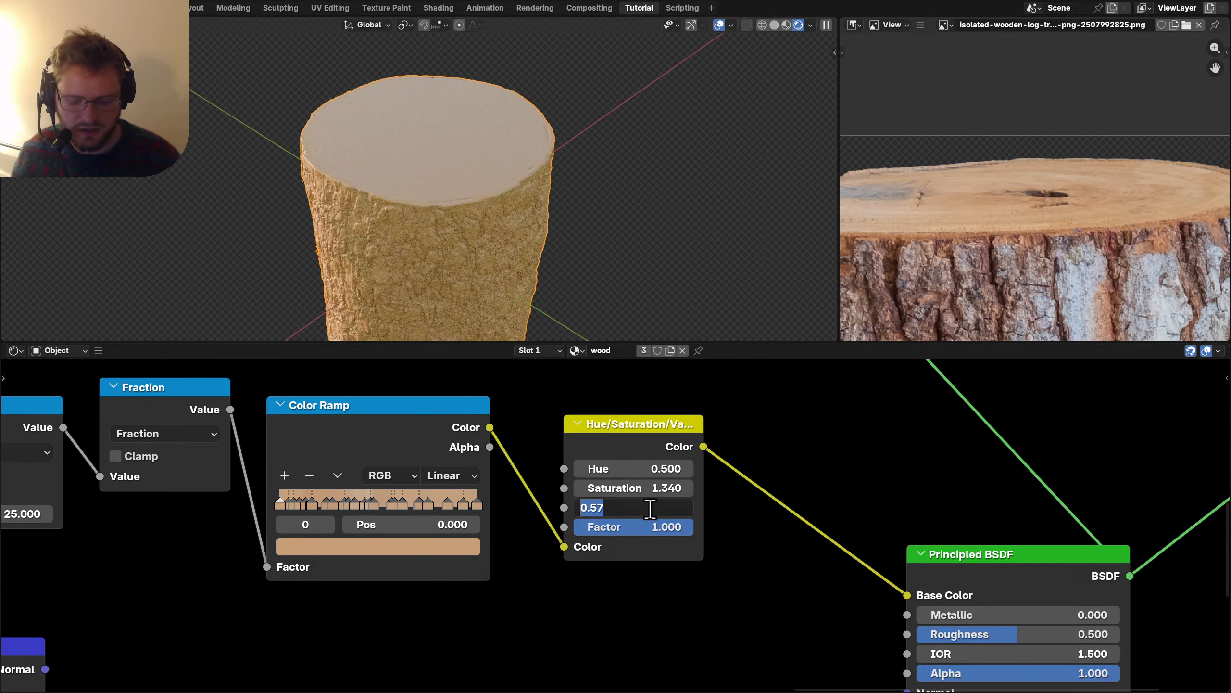
text(0.4)
key(Return)
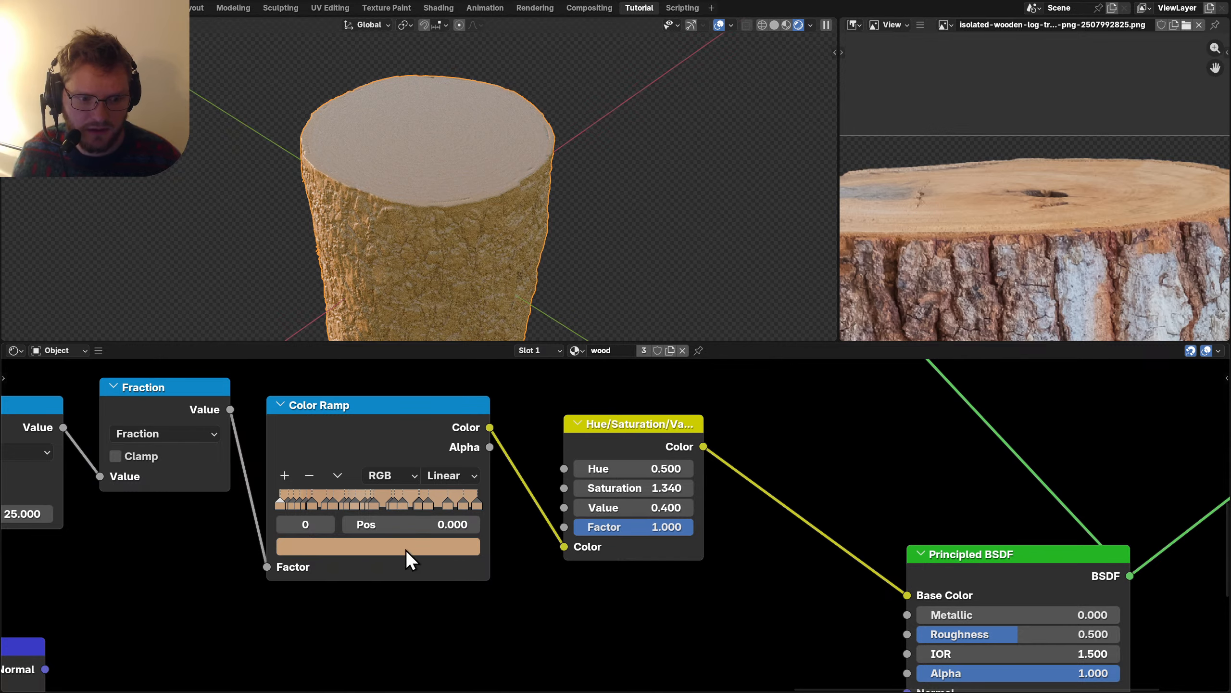
scroll(406, 549, up, 2)
Darken Color Ramp stop 2, after trying and reverting a change to the first stop.
middle_drag(484, 544, 455, 555)
click(456, 555)
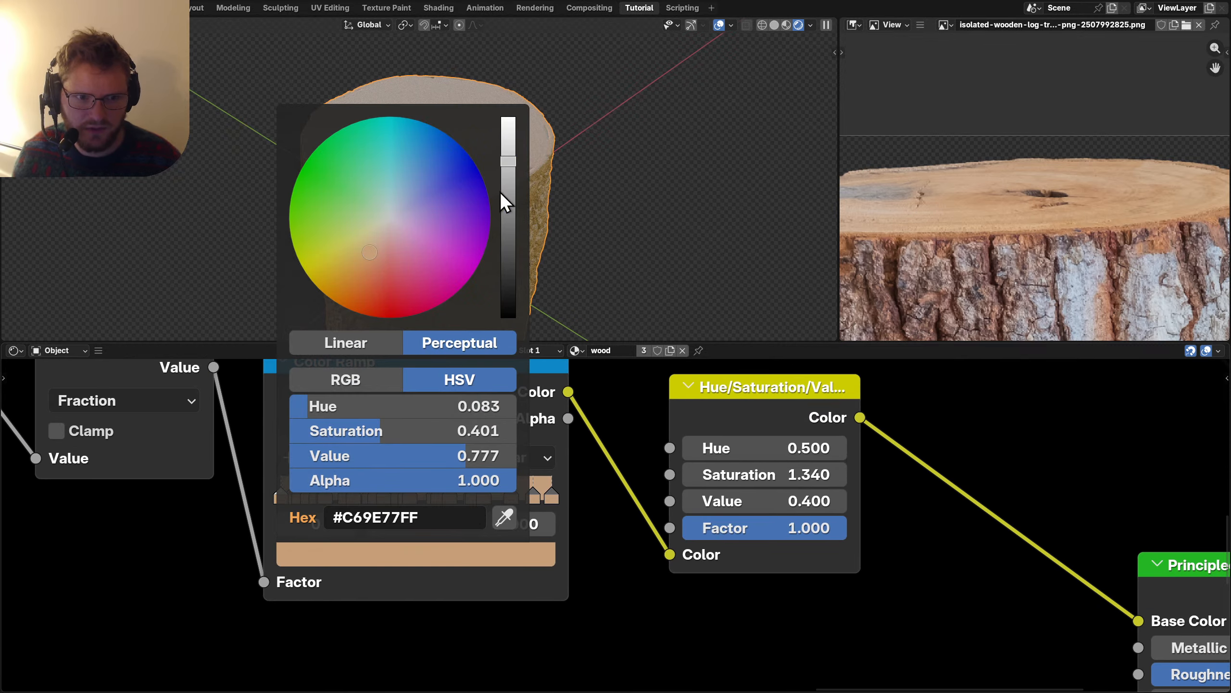
click(509, 266)
key(ctrl+z)
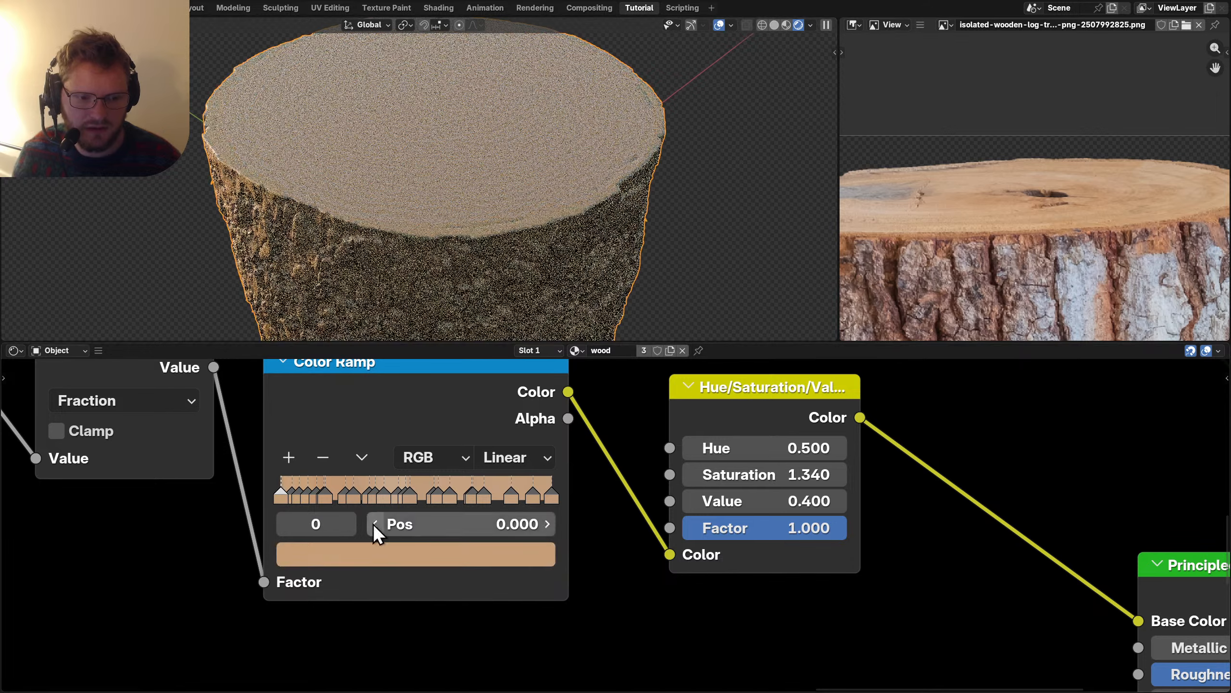
click(349, 528)
click(349, 529)
click(365, 553)
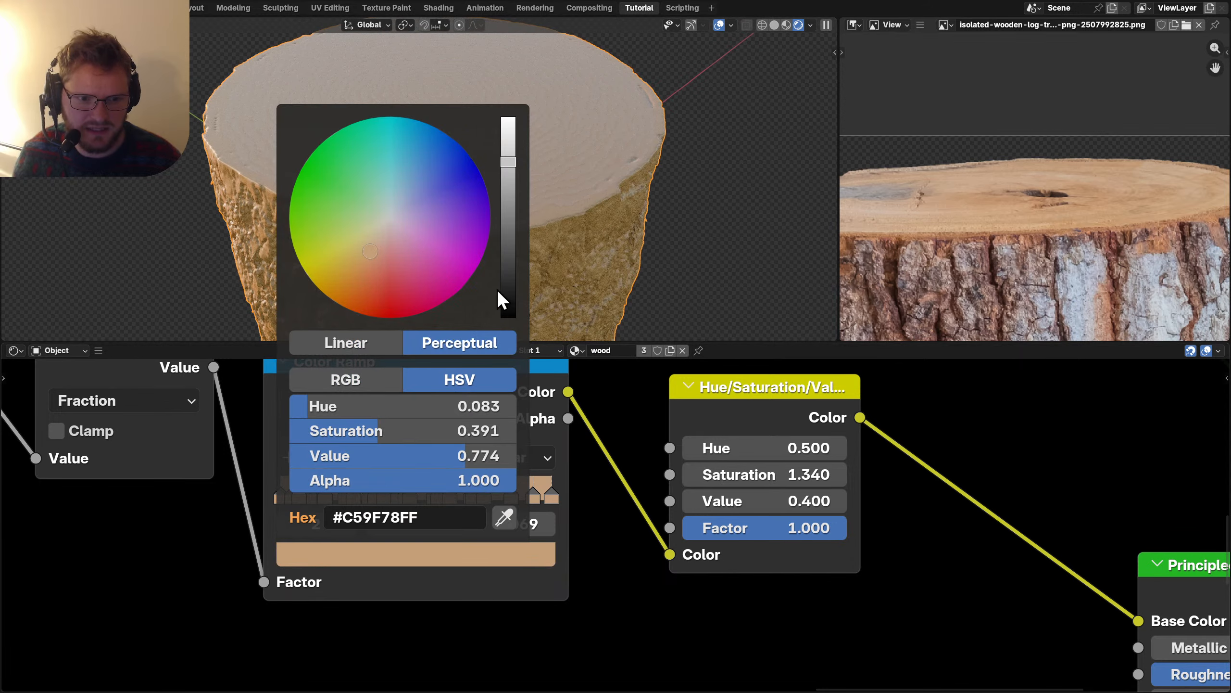
click(508, 286)
Darken Color Ramp stops 5, 14 and 18 to deeper brown tones.
click(350, 524)
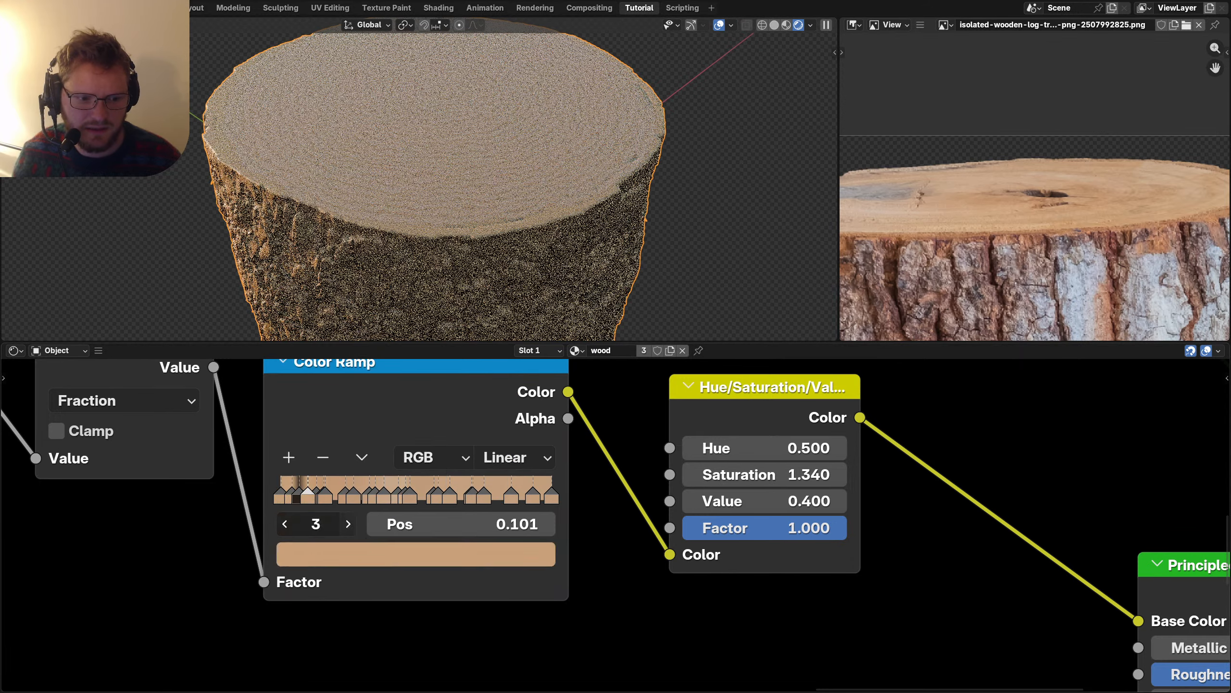
click(350, 524)
click(350, 523)
click(370, 553)
click(510, 274)
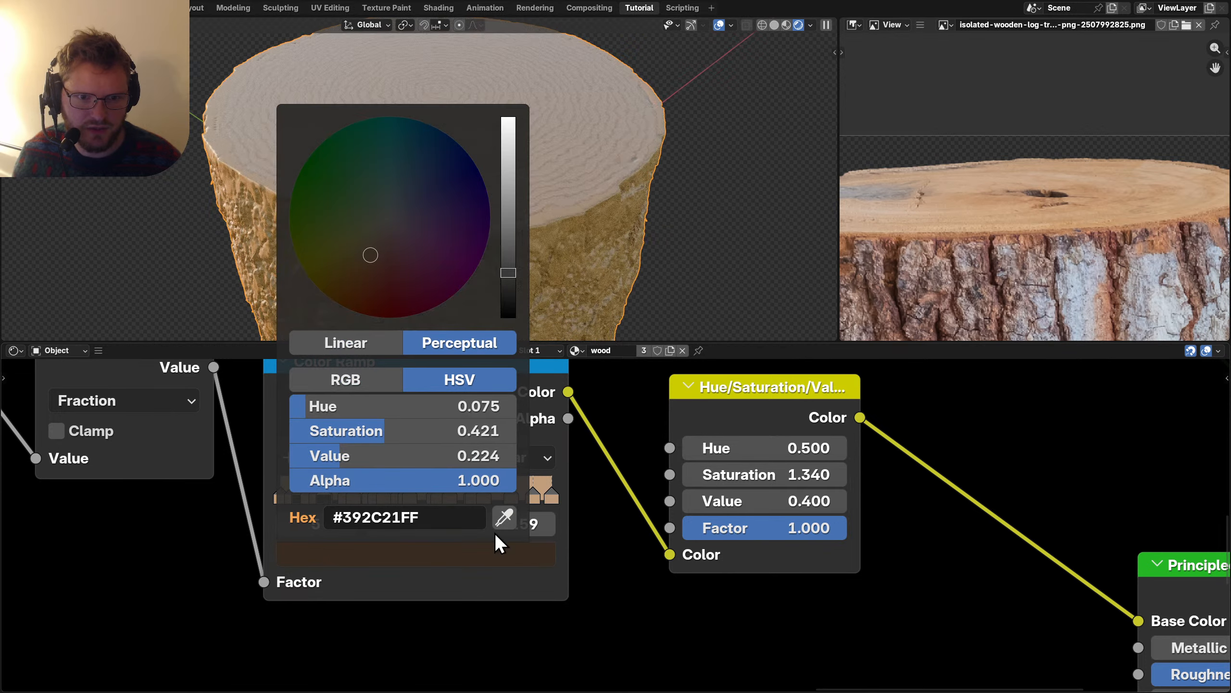
click(413, 491)
click(423, 548)
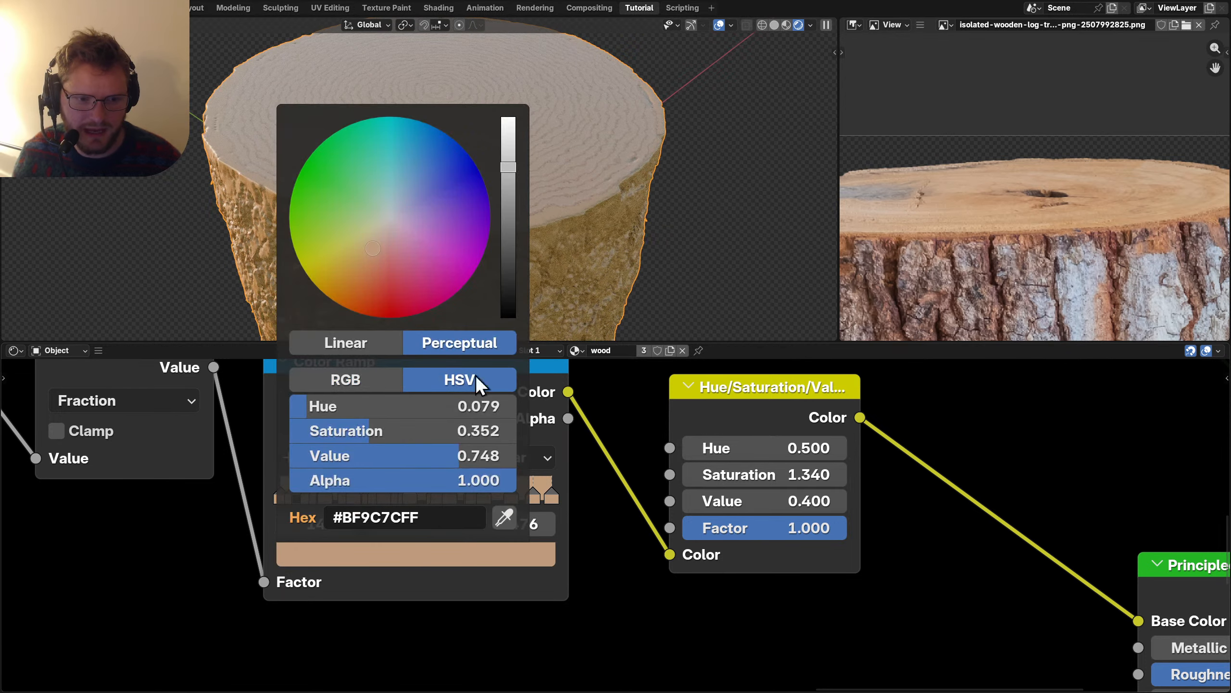
click(504, 270)
click(471, 496)
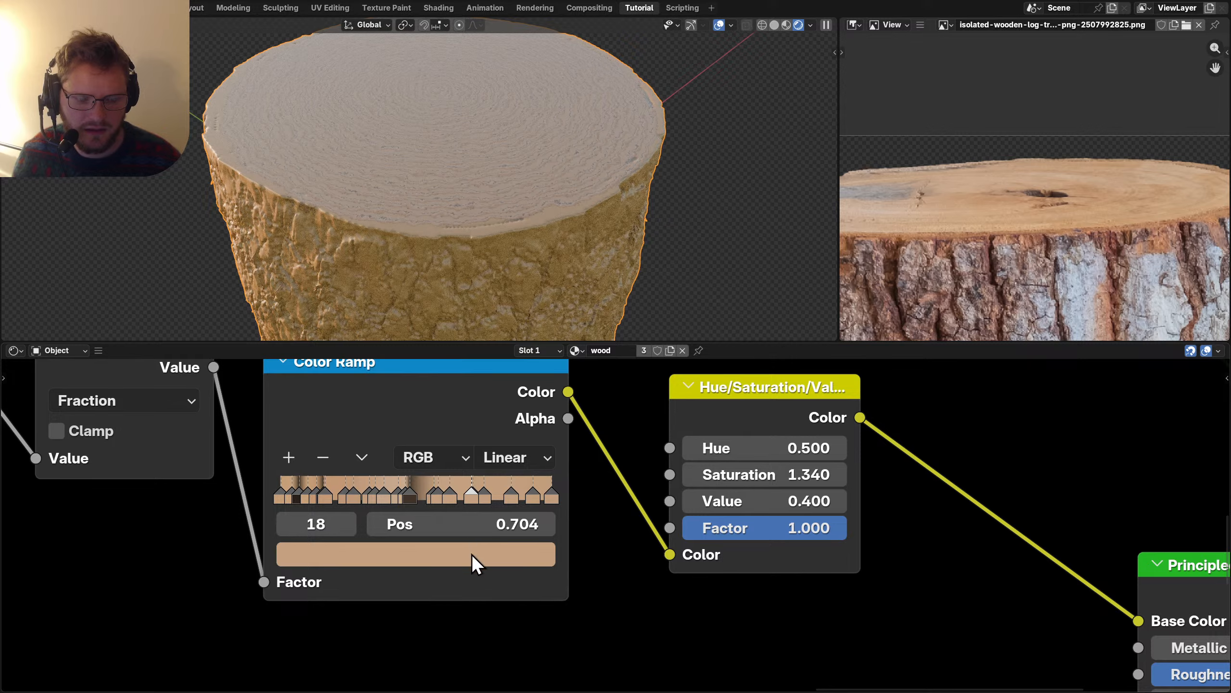
click(472, 555)
click(508, 235)
Orbit to view the log top and compare the HSV output with the full shader.
middle_drag(524, 272, 497, 194)
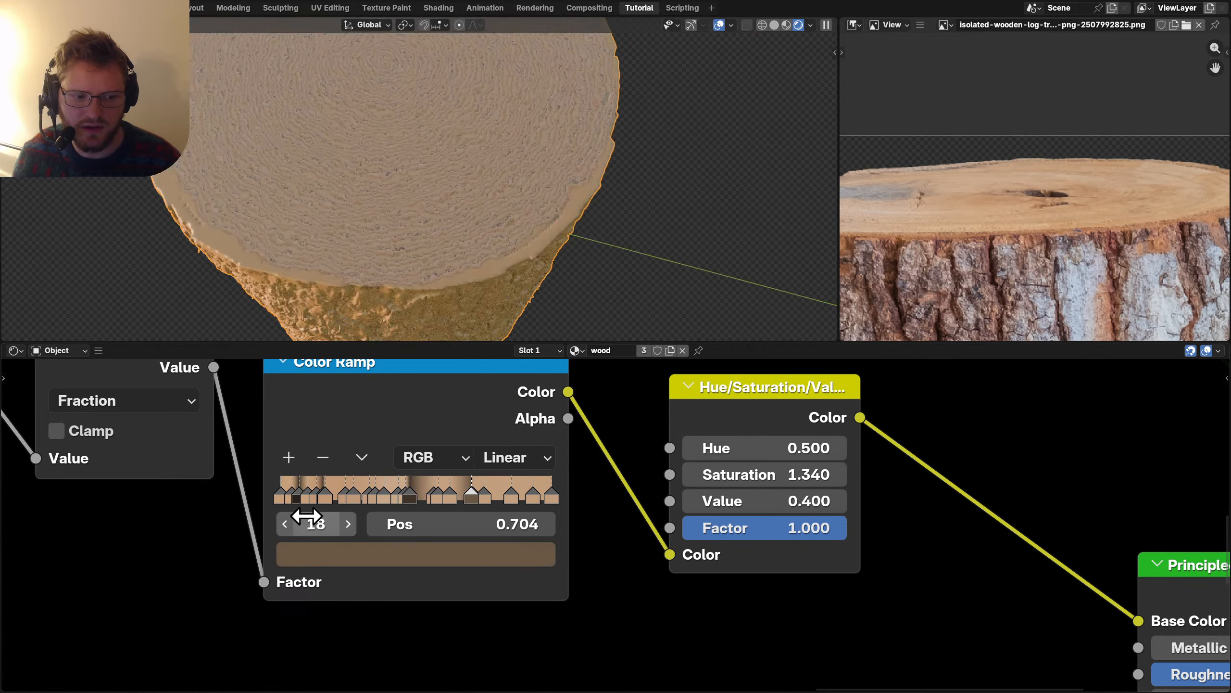
scroll(616, 524, down, 2)
ctrl+shift+click(683, 450)
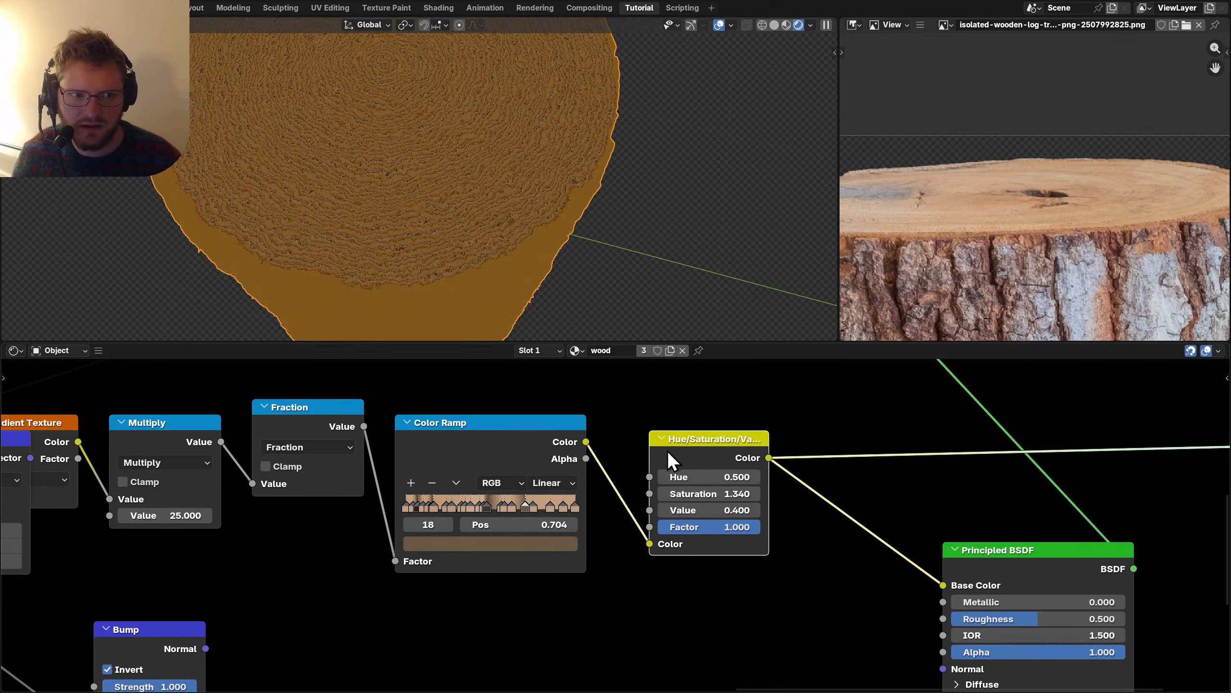
ctrl+shift+click(988, 559)
Raise the Principled BSDF roughness to 0.524.
middle_drag(475, 176, 467, 153)
middle_drag(805, 555, 489, 442)
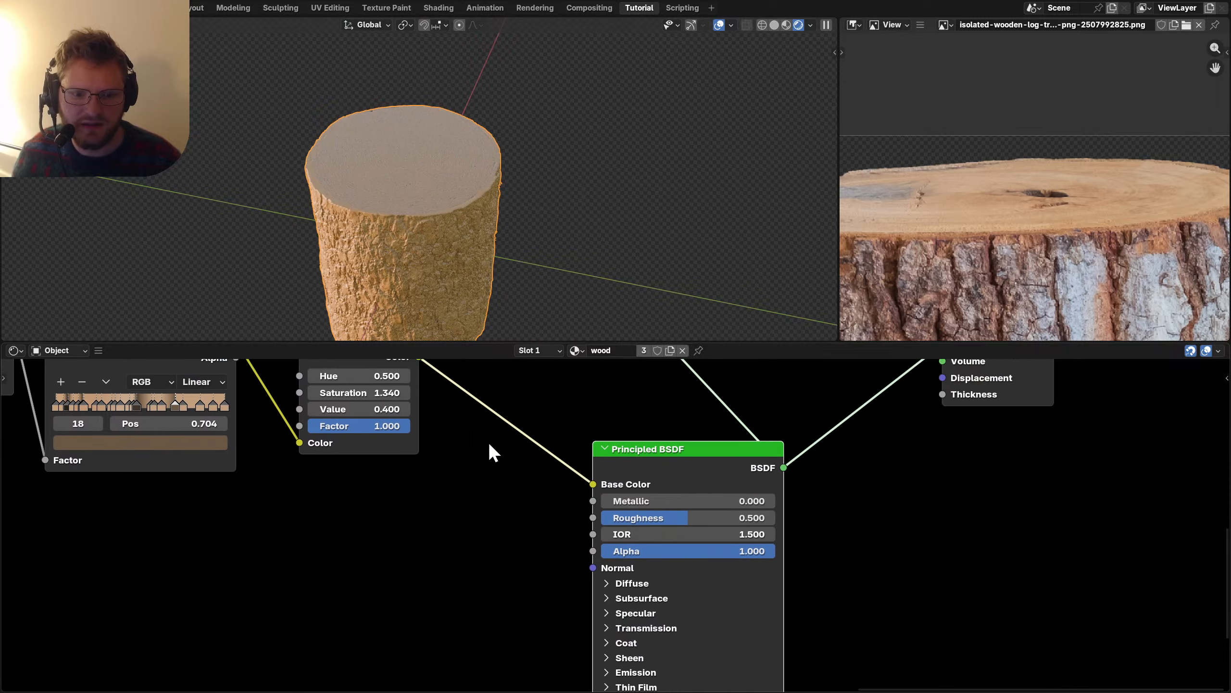
scroll(677, 511, up, 1)
scroll(680, 514, up, 1)
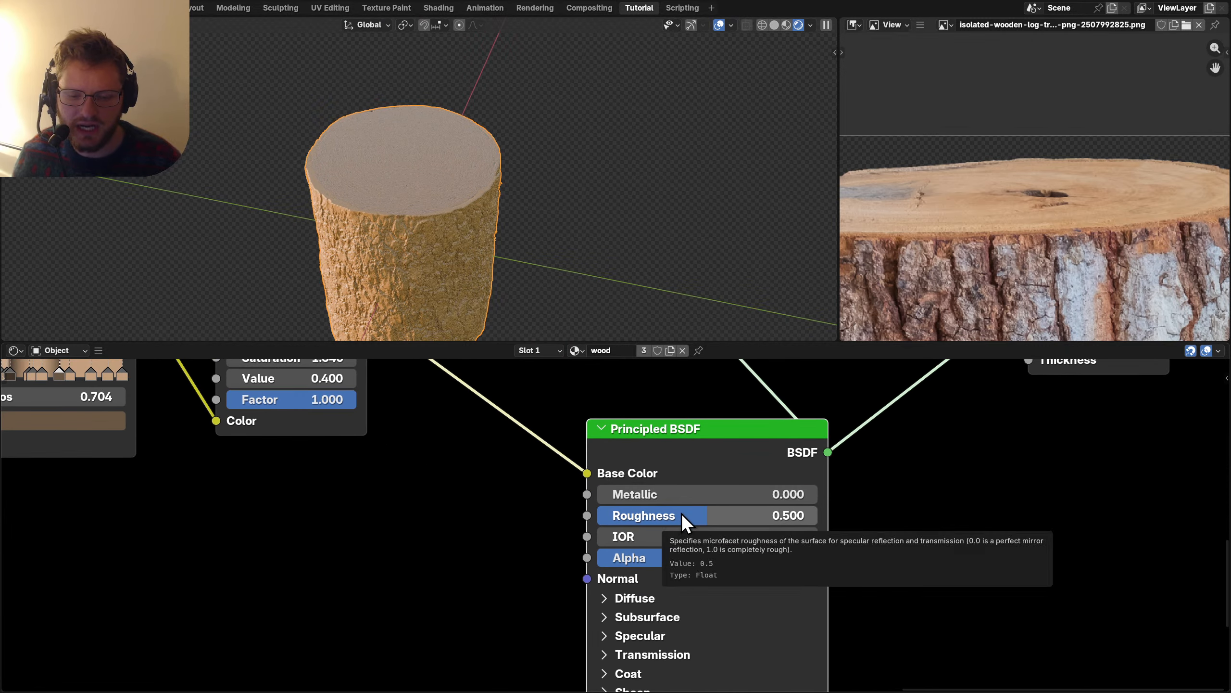
drag(681, 515, 686, 515)
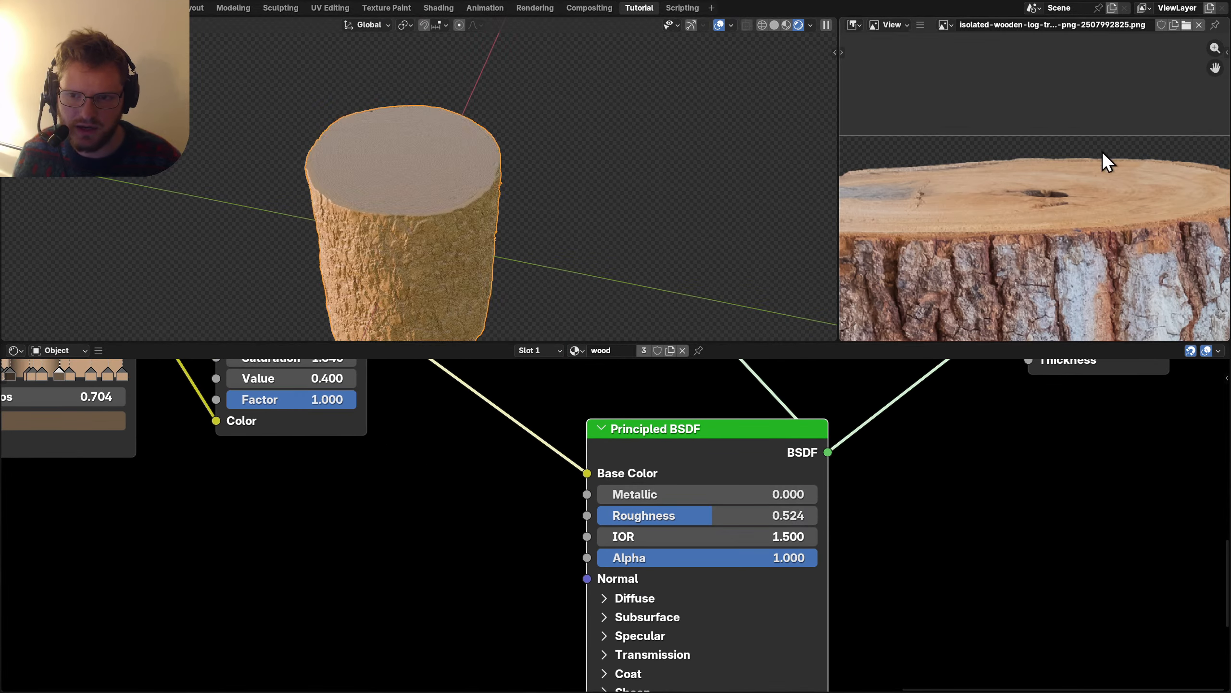
Connect the Bump node's Normal output to the Principled BSDF Normal input.
scroll(473, 470, down, 3)
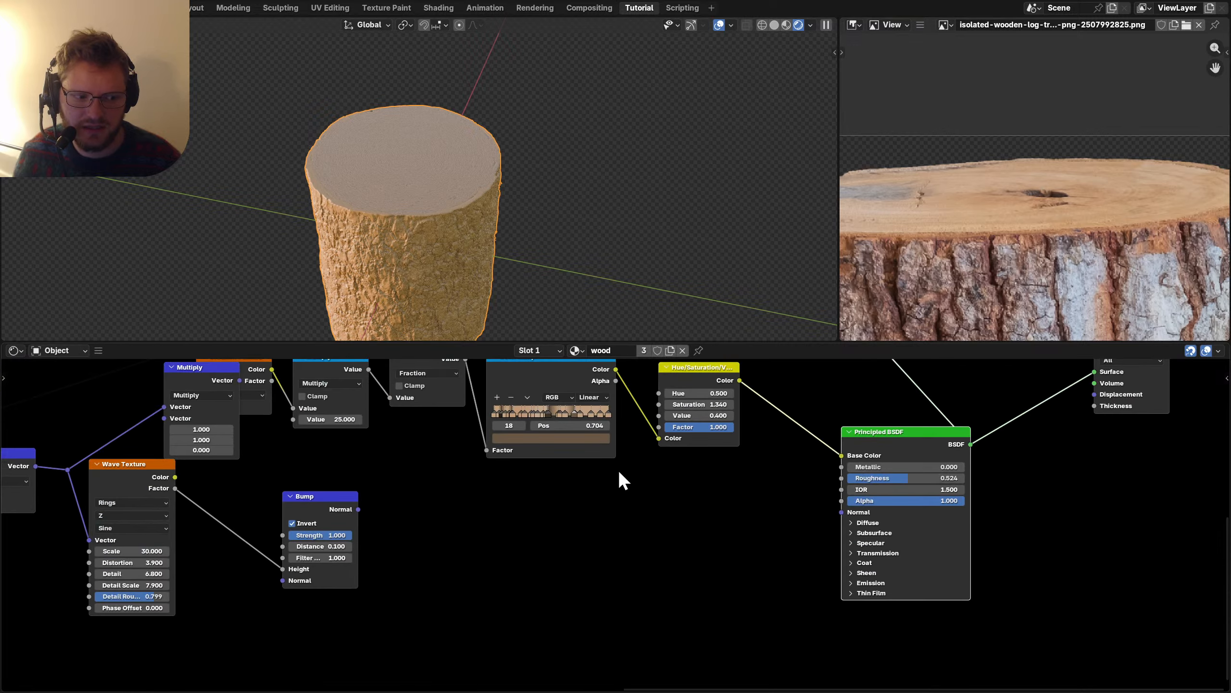
drag(787, 507, 842, 512)
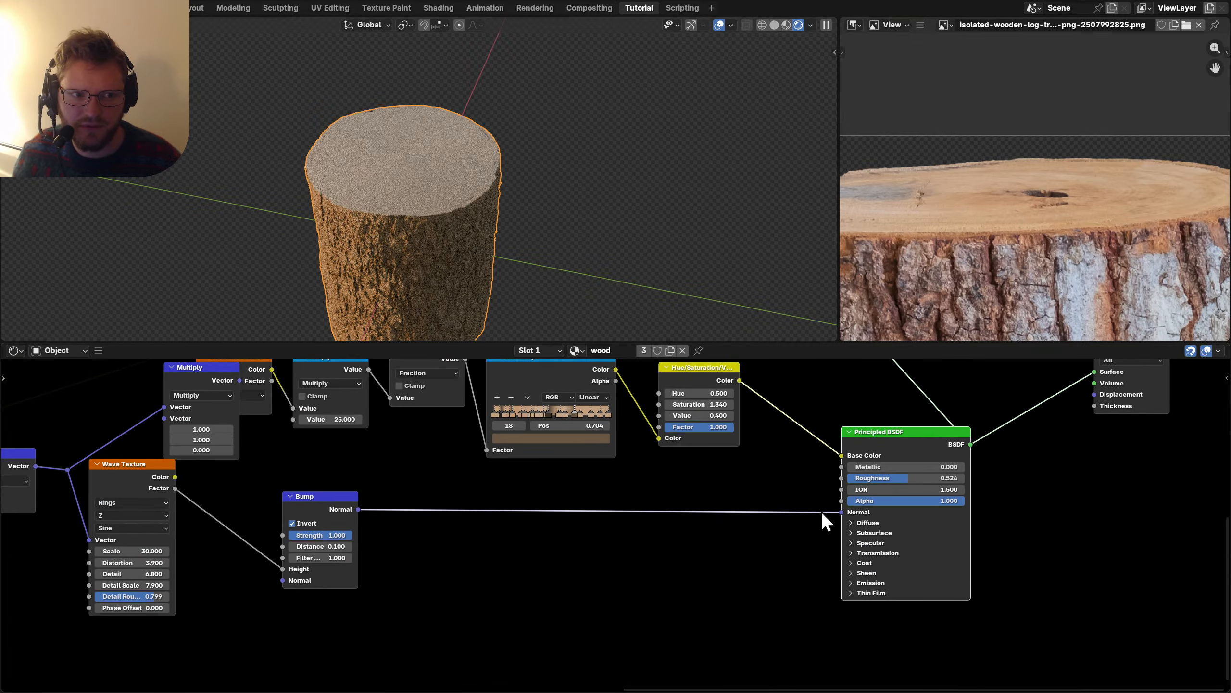
scroll(362, 208, up, 5)
Duplicate the Wave Texture, feed it Object coordinates, and drive the Bump height with the copy.
middle_drag(300, 498, 610, 491)
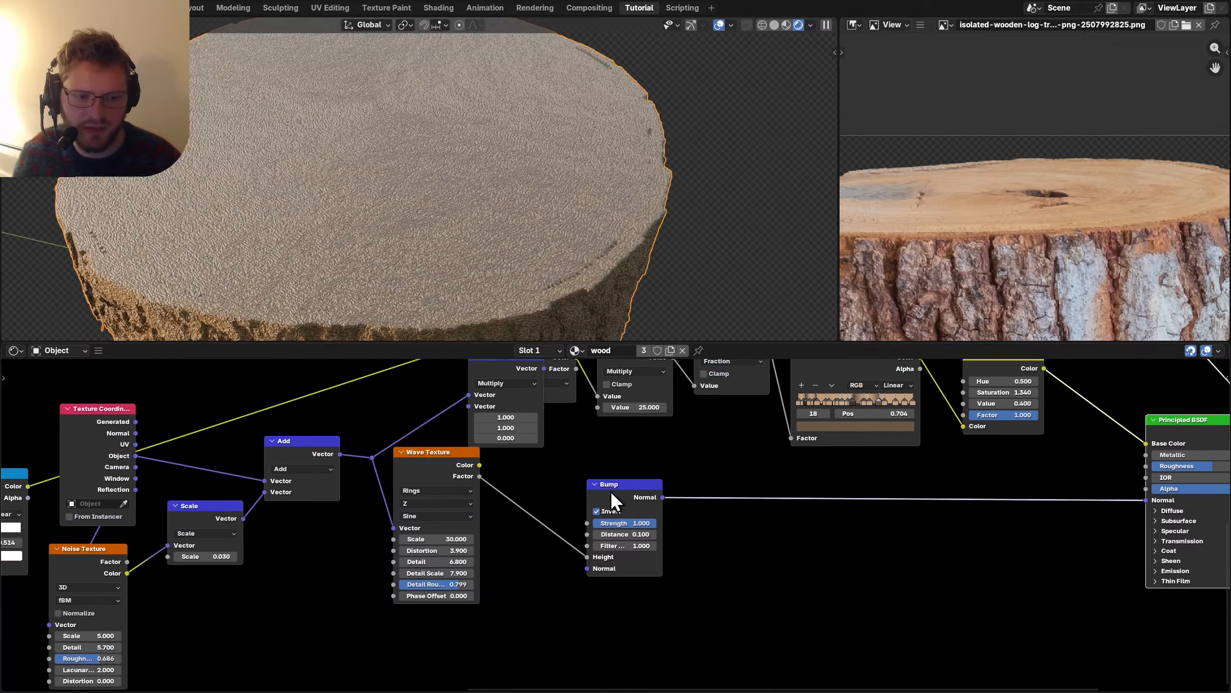
key(shift+d)
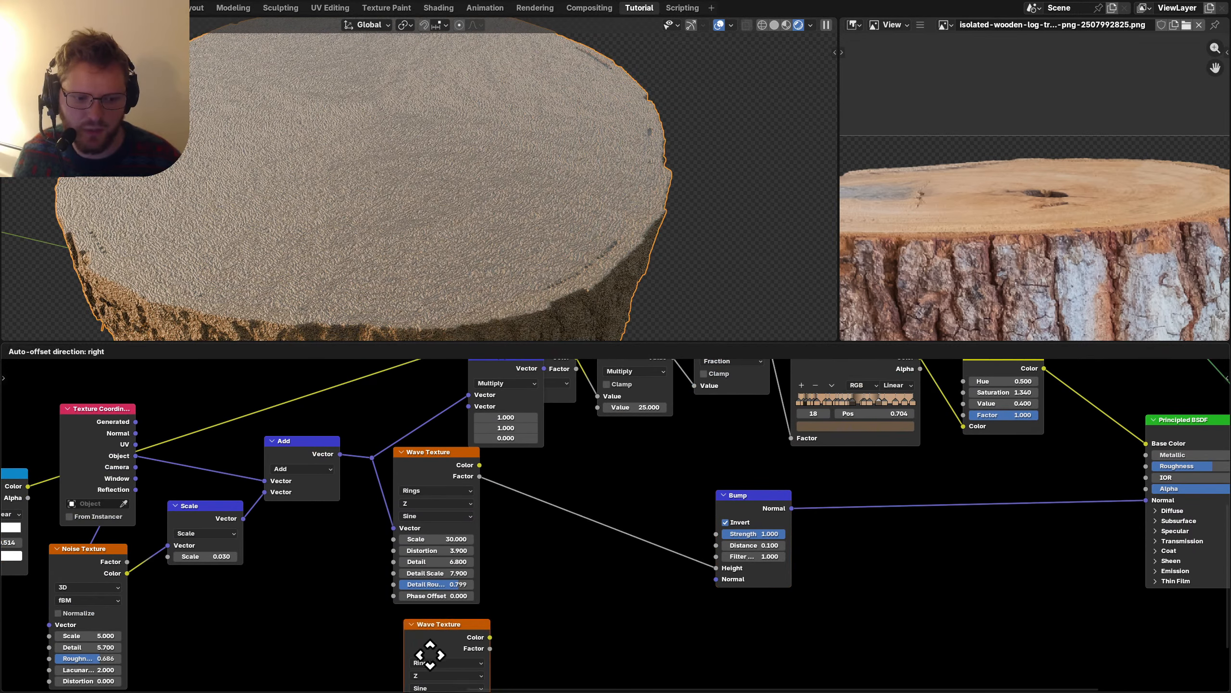
click(432, 651)
middle_drag(313, 569, 398, 498)
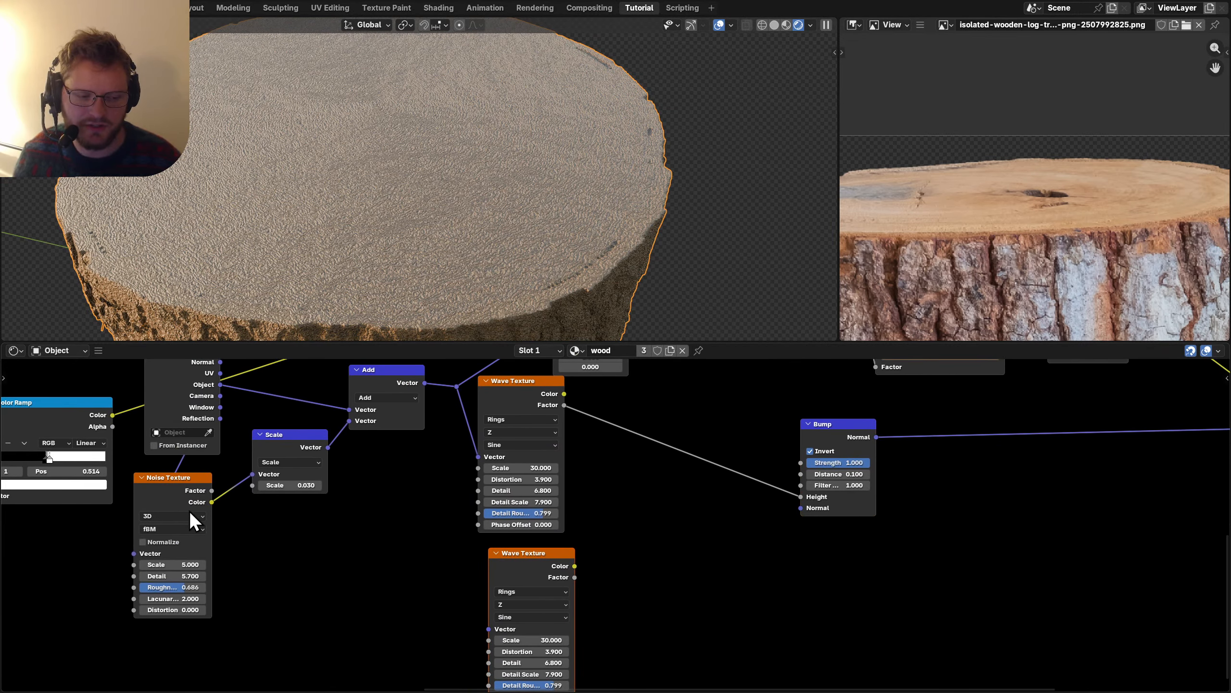
drag(223, 388, 499, 629)
drag(575, 567, 747, 518)
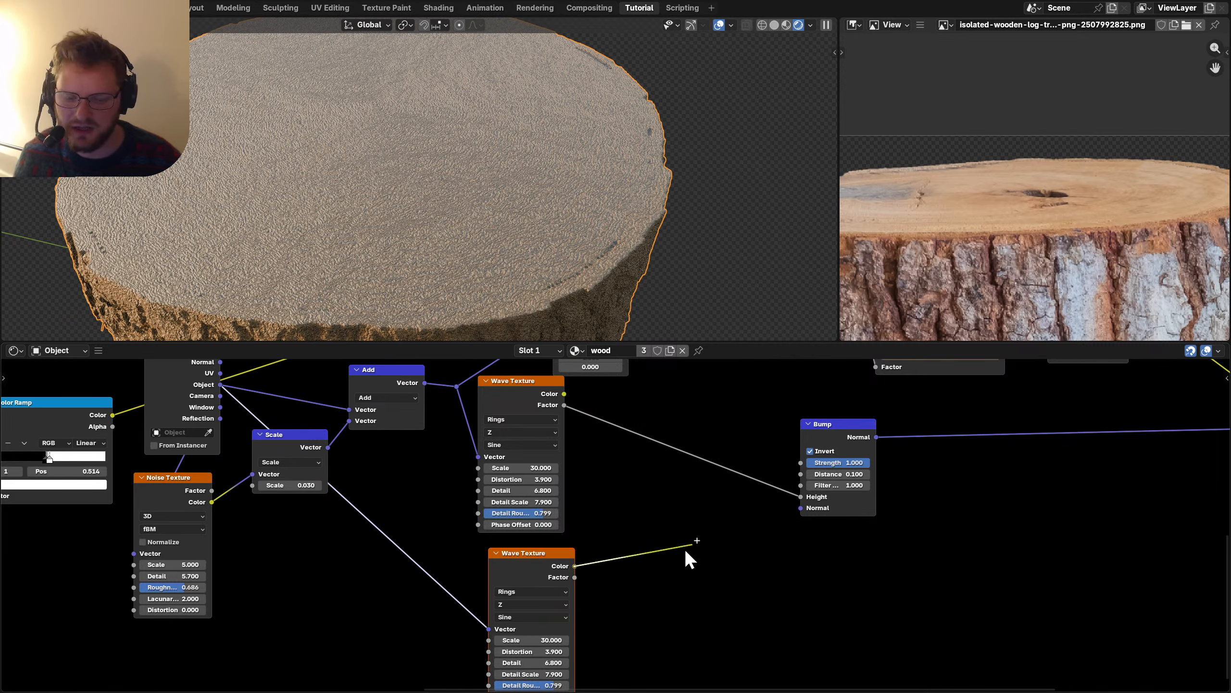
drag(685, 550, 574, 578)
drag(799, 499, 798, 499)
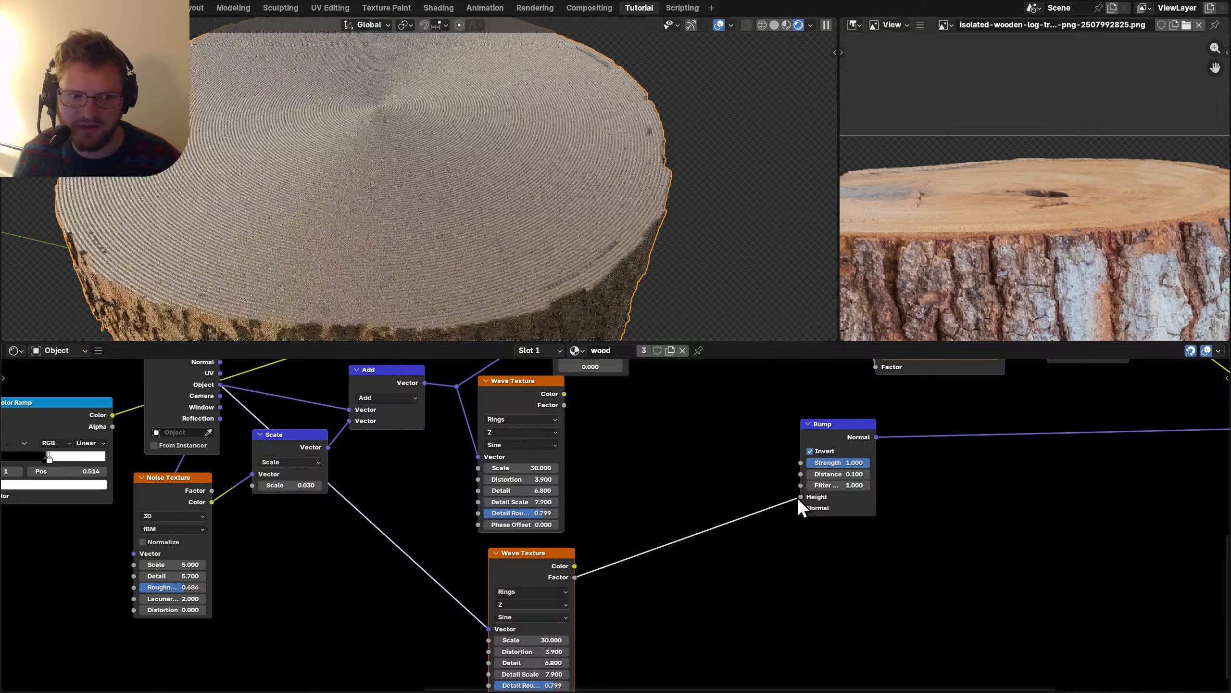
Lower the Bump node's Strength to 0.1.
middle_drag(829, 476, 601, 508)
scroll(601, 509, up, 5)
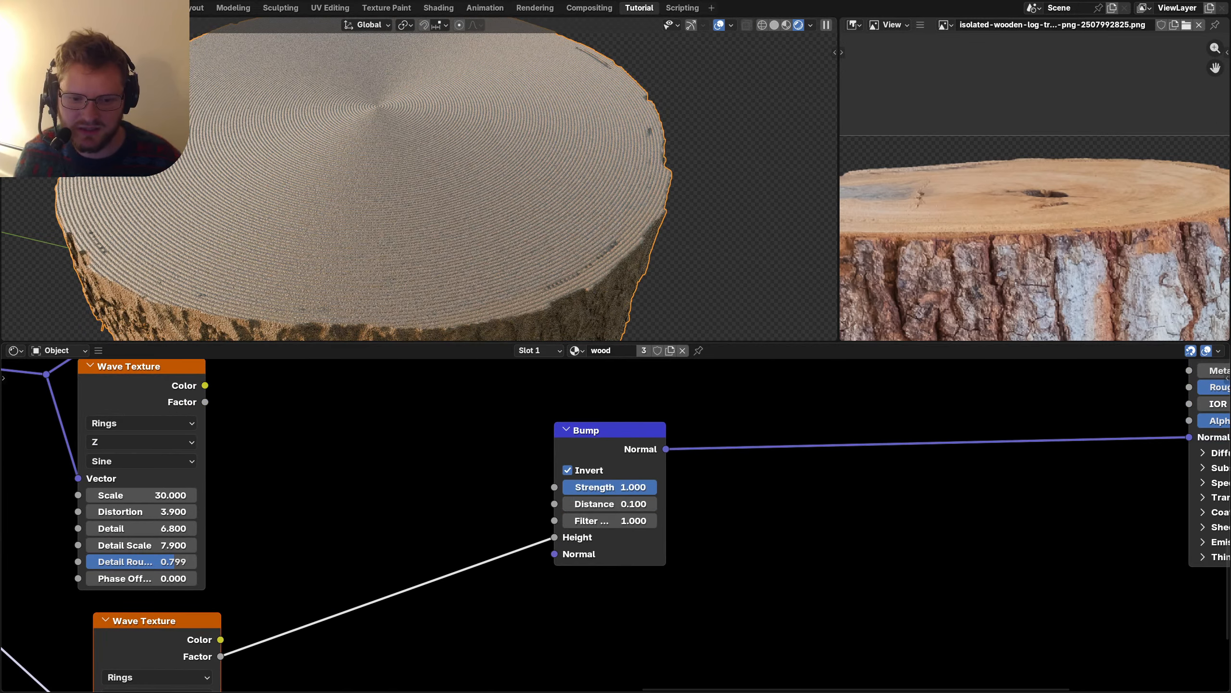
click(603, 487)
text(.2)
key(Return)
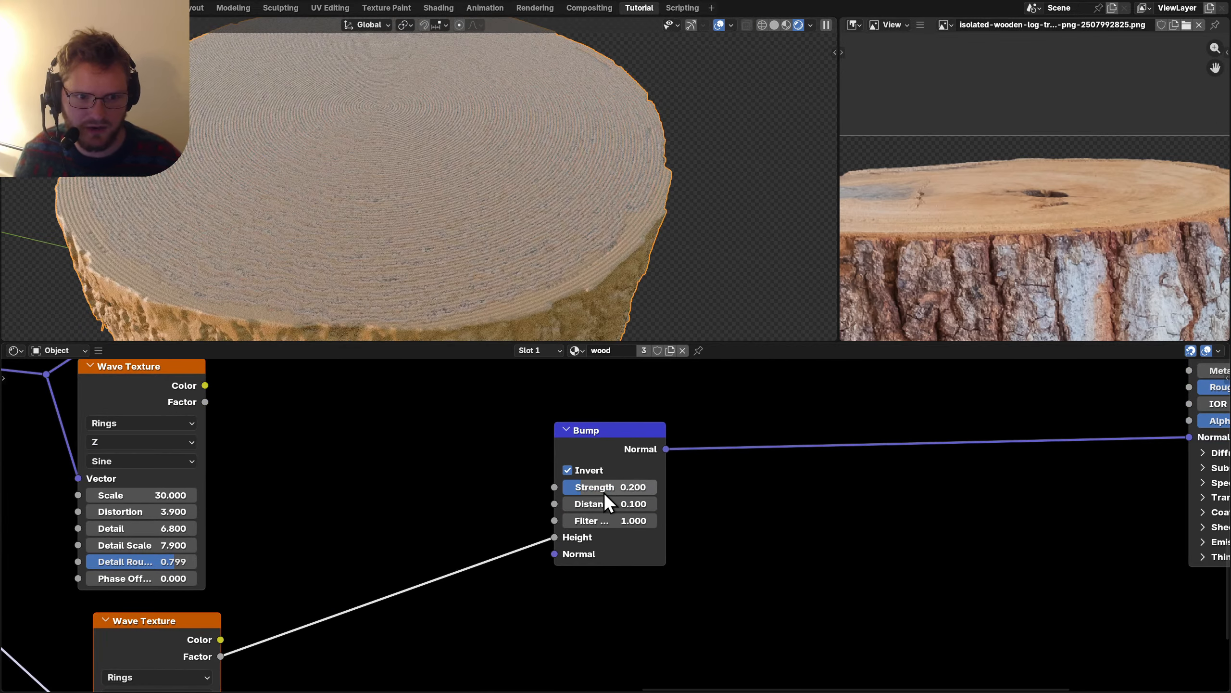
click(603, 490)
scroll(419, 207, down, 4)
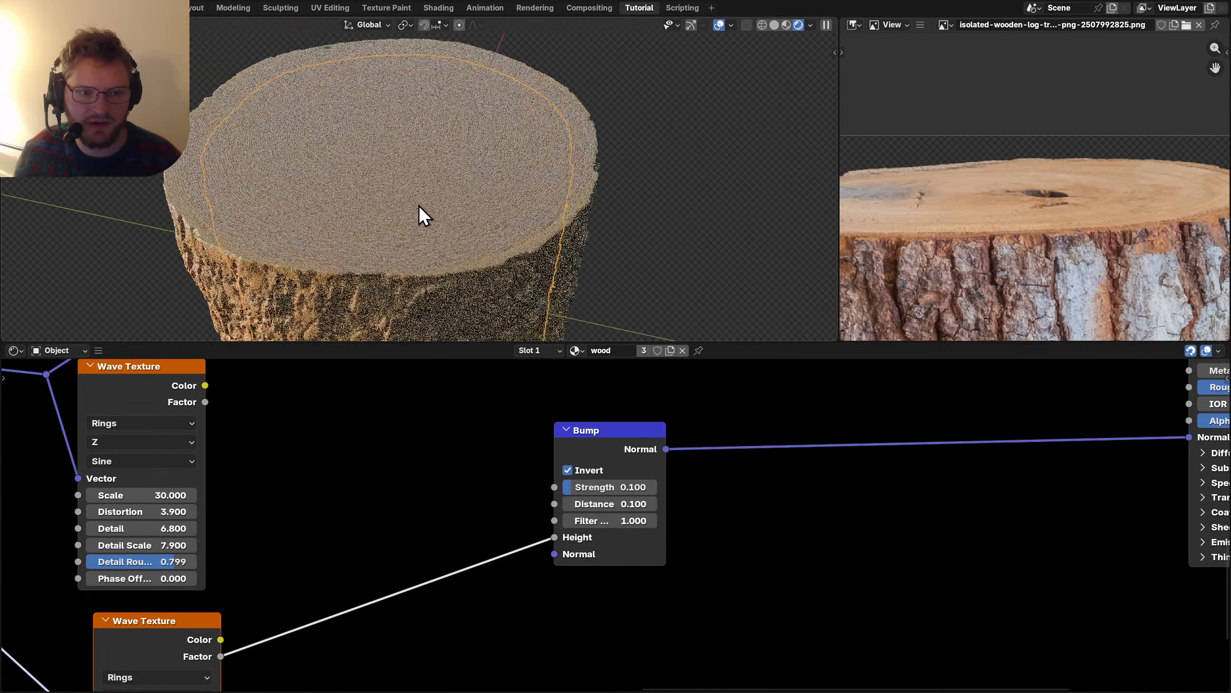
Tilt the view toward the log's top and connect the Mix Shader to the Material Output.
middle_drag(419, 207, 369, 189)
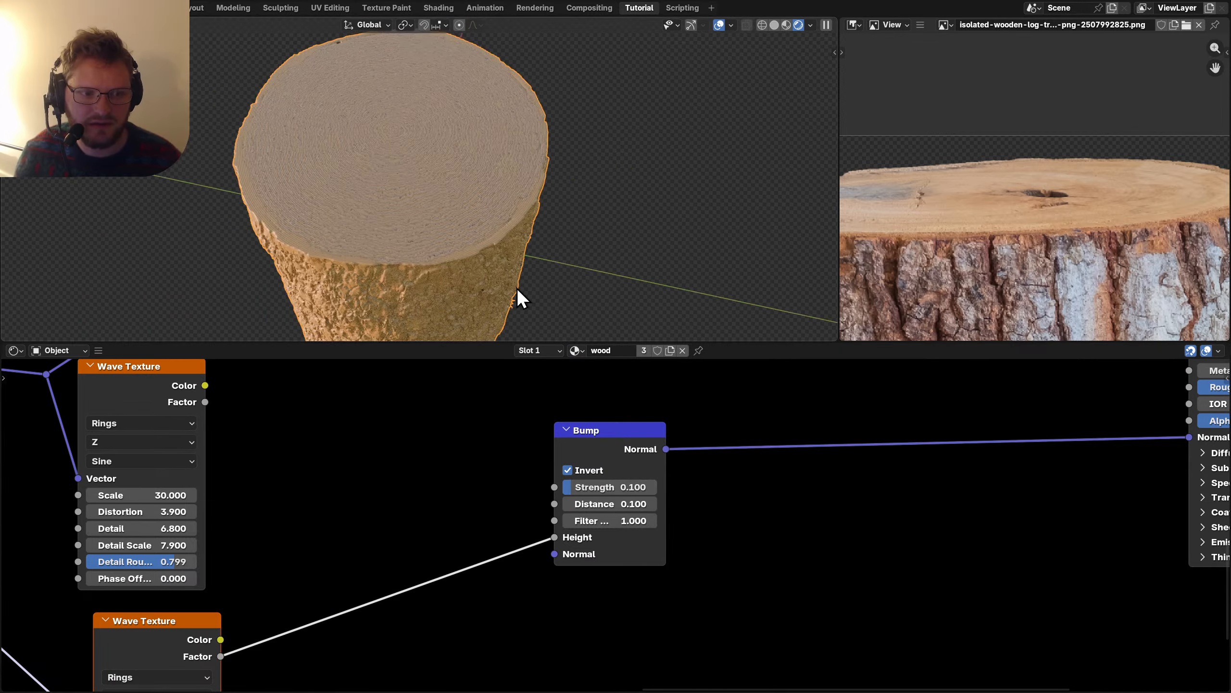
scroll(946, 492, down, 9)
middle_drag(946, 492, 737, 566)
scroll(761, 536, up, 4)
scroll(702, 478, down, 6)
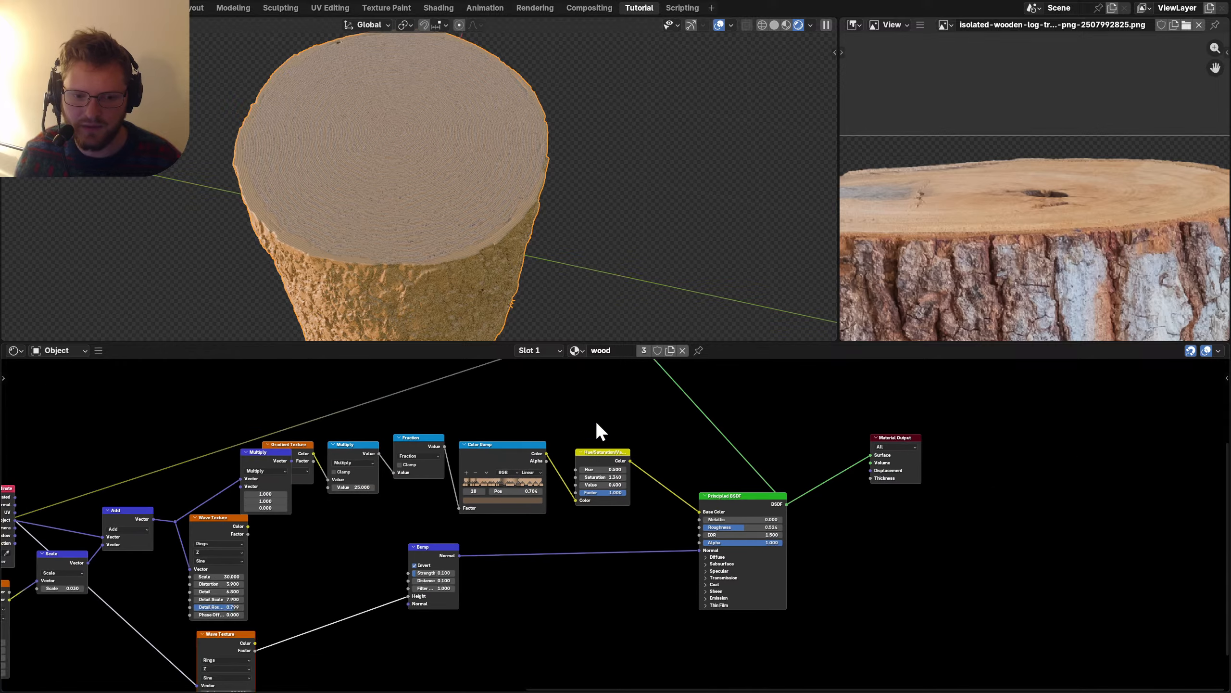
middle_drag(595, 421, 570, 523)
Move the Mix Shader node aside, inspect the log from side and top, and save.
ctrl+shift+click(637, 413)
drag(634, 406, 678, 438)
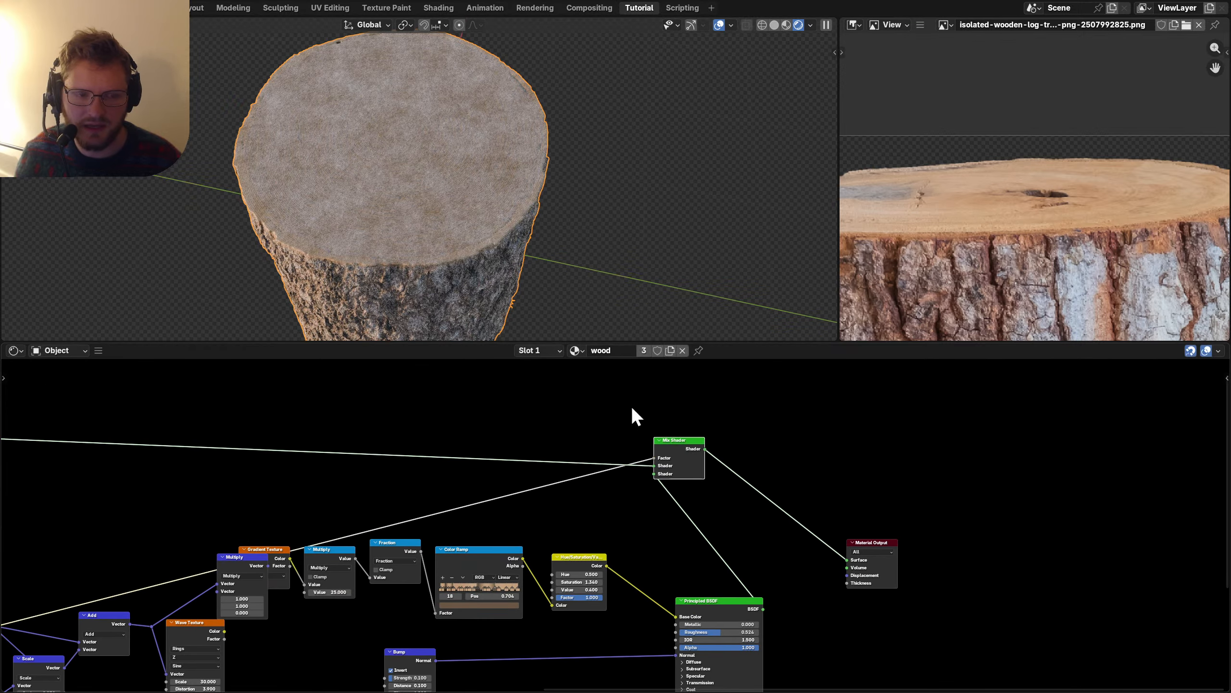
middle_drag(429, 220, 441, 161)
scroll(439, 156, down, 6)
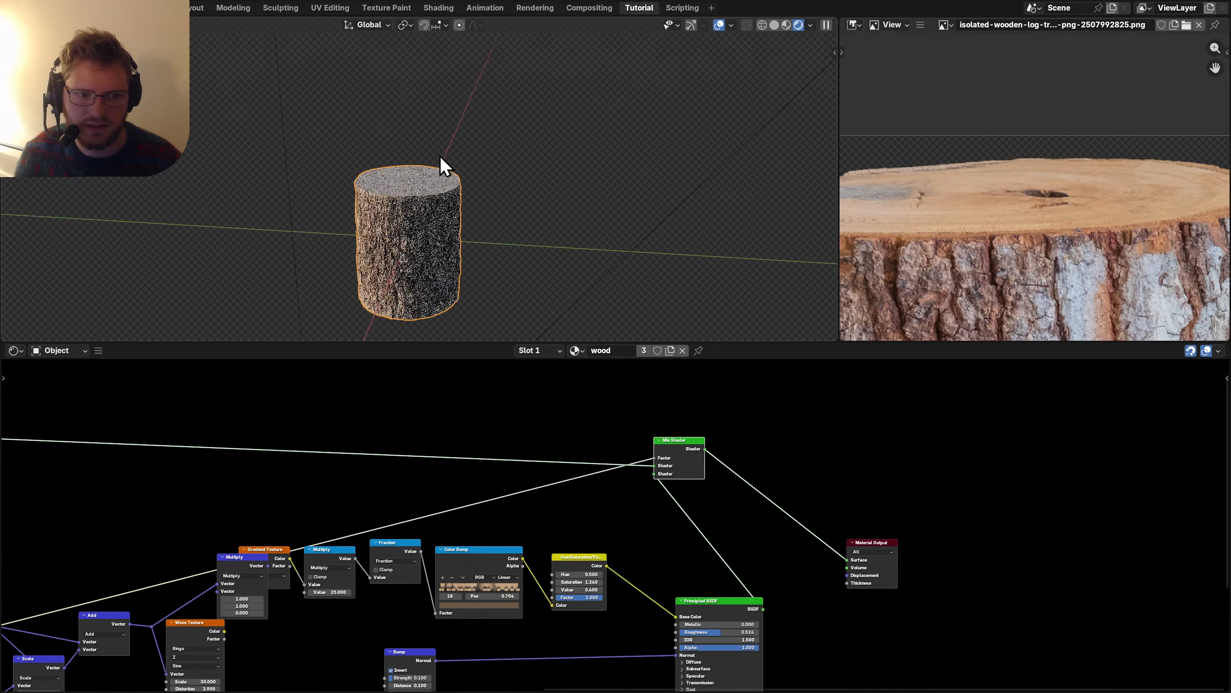
scroll(439, 172, up, 5)
middle_drag(423, 209, 413, 246)
key(ctrl+s)
Reposition the ring Color Ramp node up and to the right in the node tree.
middle_drag(267, 539, 471, 473)
middle_drag(291, 576, 485, 521)
scroll(484, 521, up, 1)
drag(225, 644, 202, 537)
key(g)
click(366, 401)
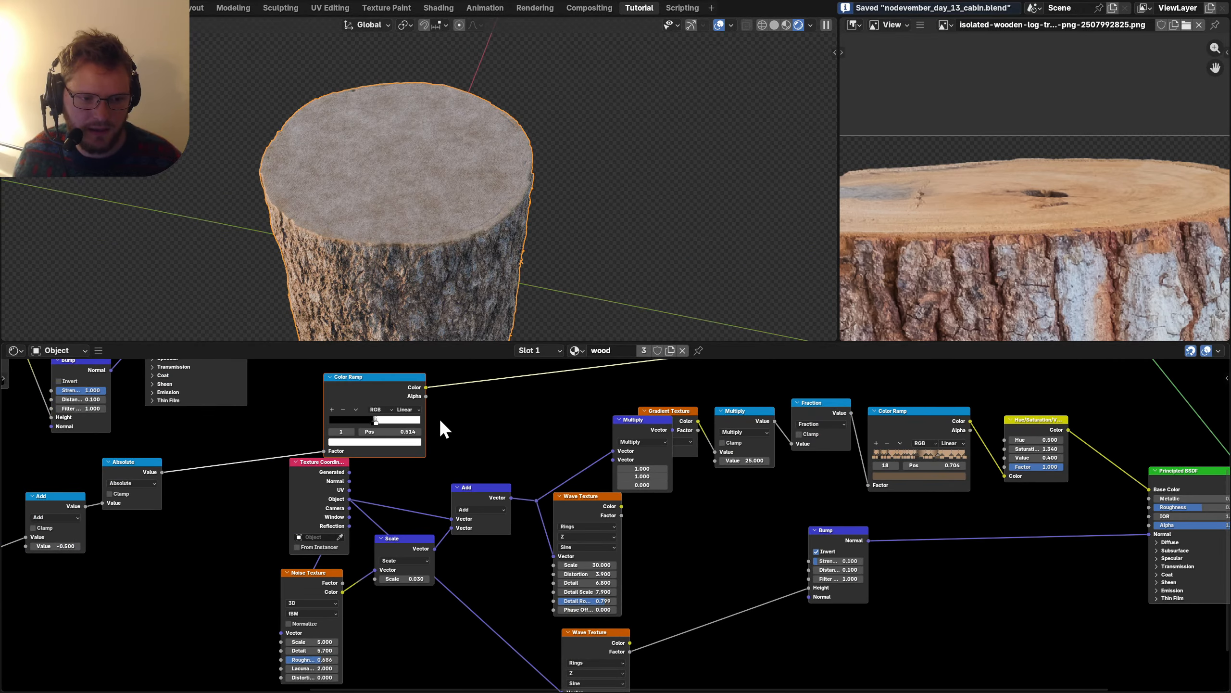
middle_drag(439, 418, 623, 492)
scroll(634, 544, up, 14)
Move the Color Ramp's first stop to about 0.465.
drag(472, 496, 546, 499)
key(ctrl+z)
click(294, 502)
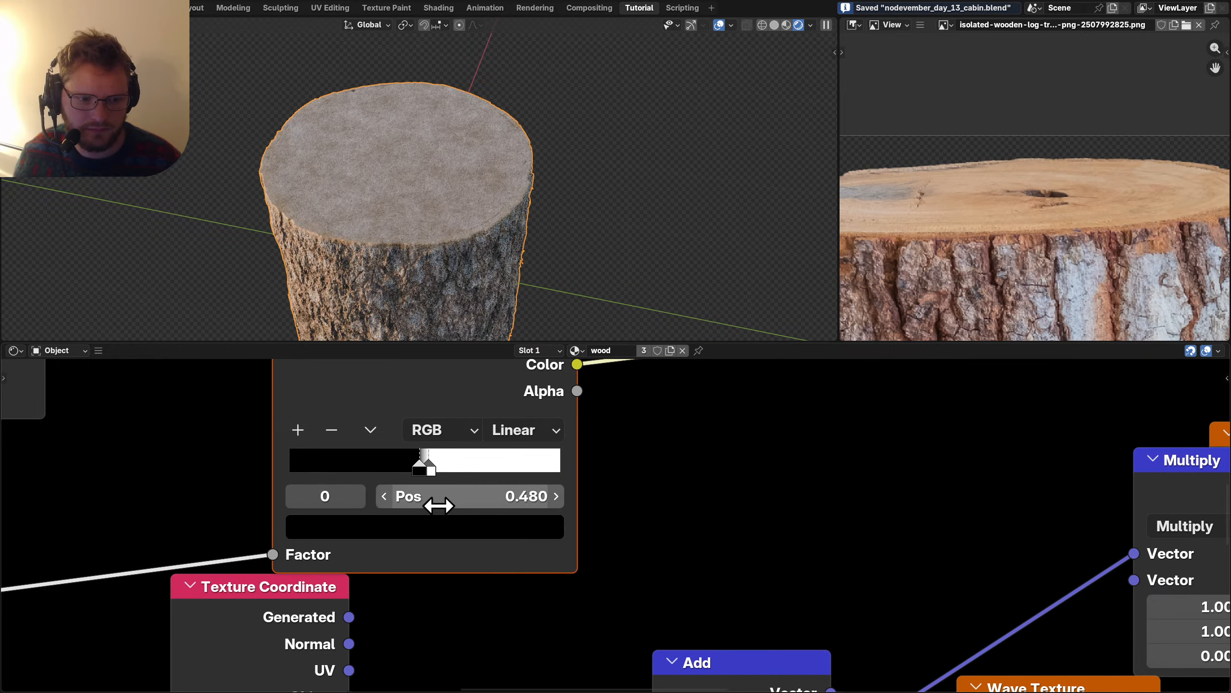
mouse_move(435, 503)
mouse_down()
mouse_move(410, 504)
mouse_move(478, 503)
mouse_up()
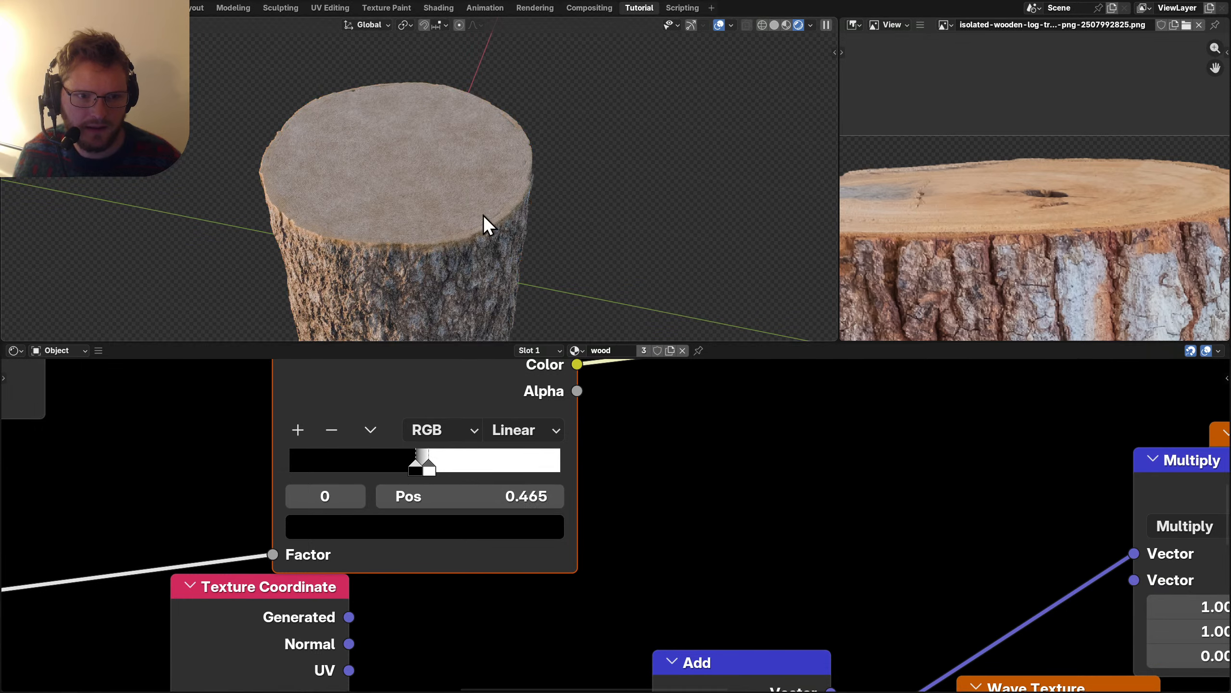
scroll(363, 192, up, 5)
scroll(390, 212, down, 5)
scroll(793, 155, up, 1)
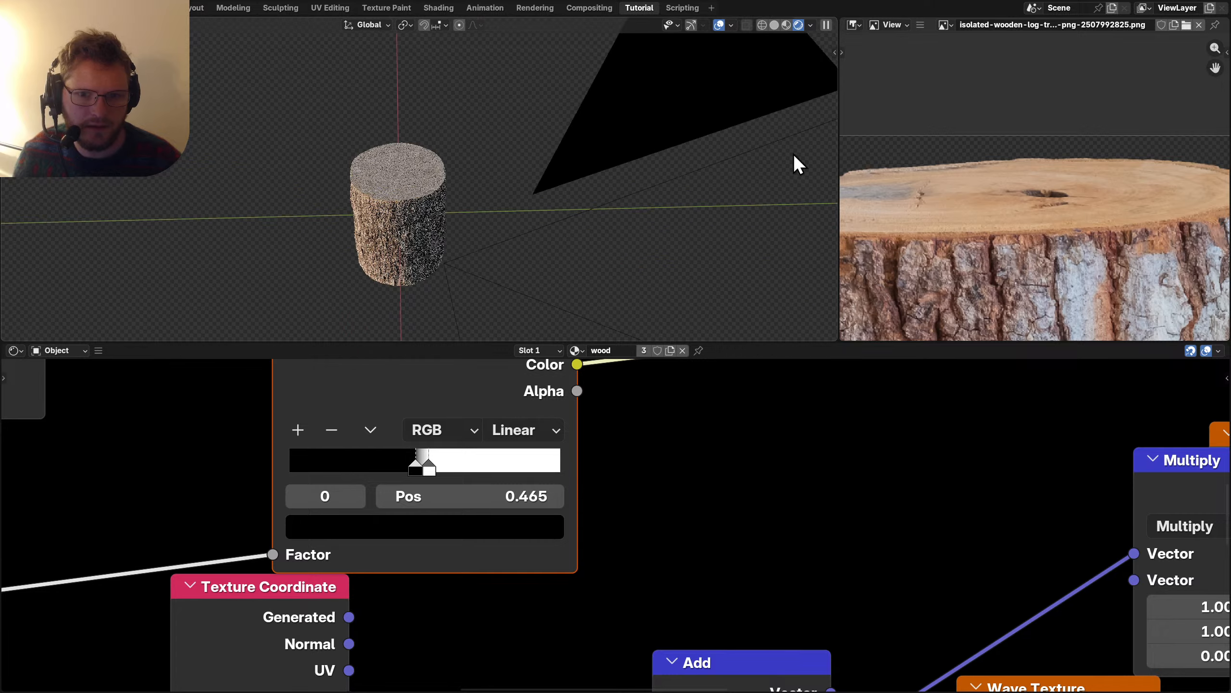
scroll(779, 155, up, 3)
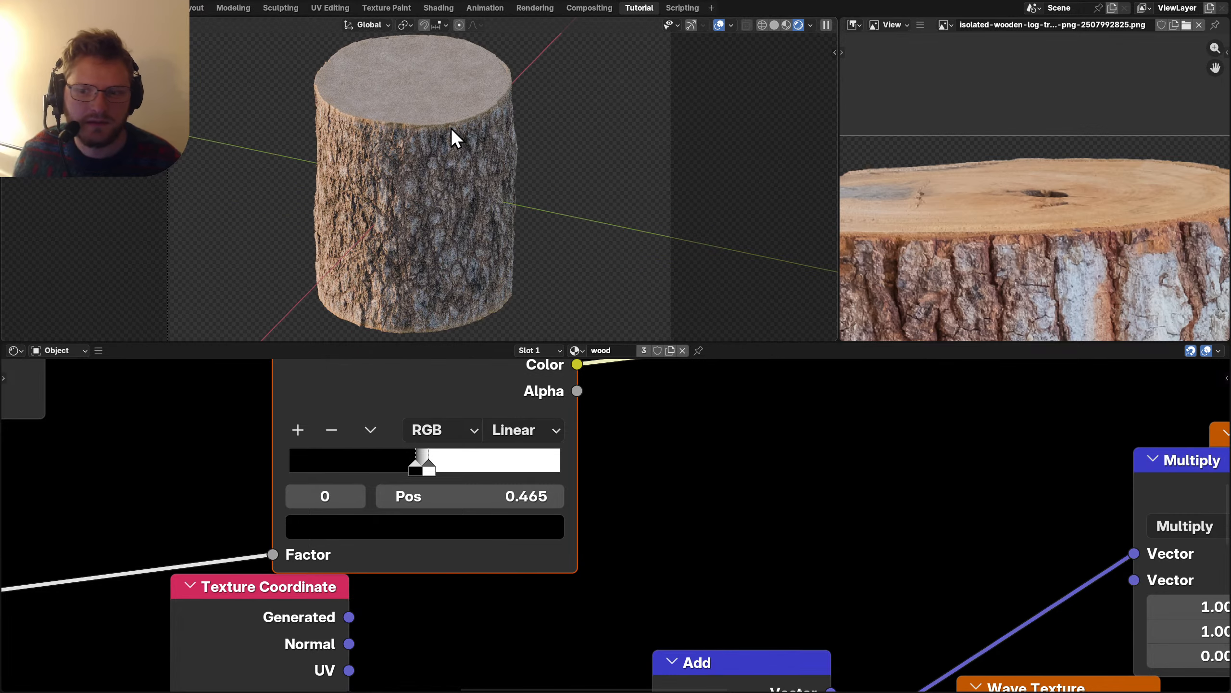
scroll(442, 164, up, 4)
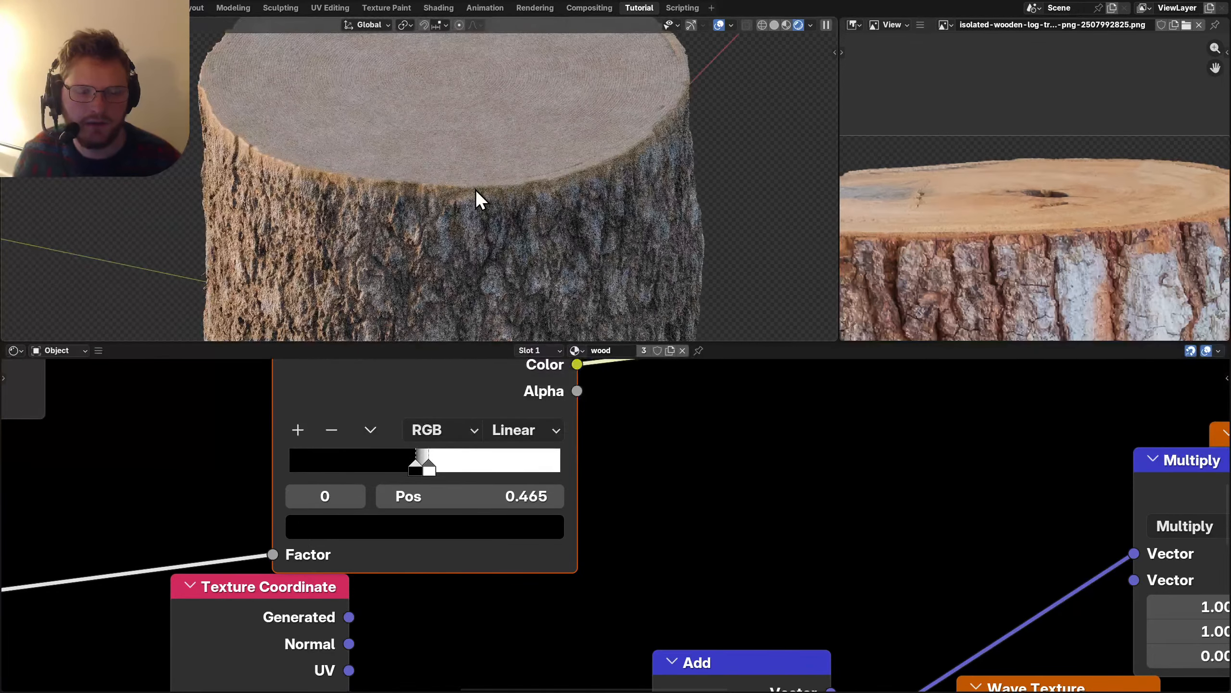
scroll(639, 470, down, 6)
Reduce the Bump Strength to 0.05.
middle_drag(592, 582, 560, 560)
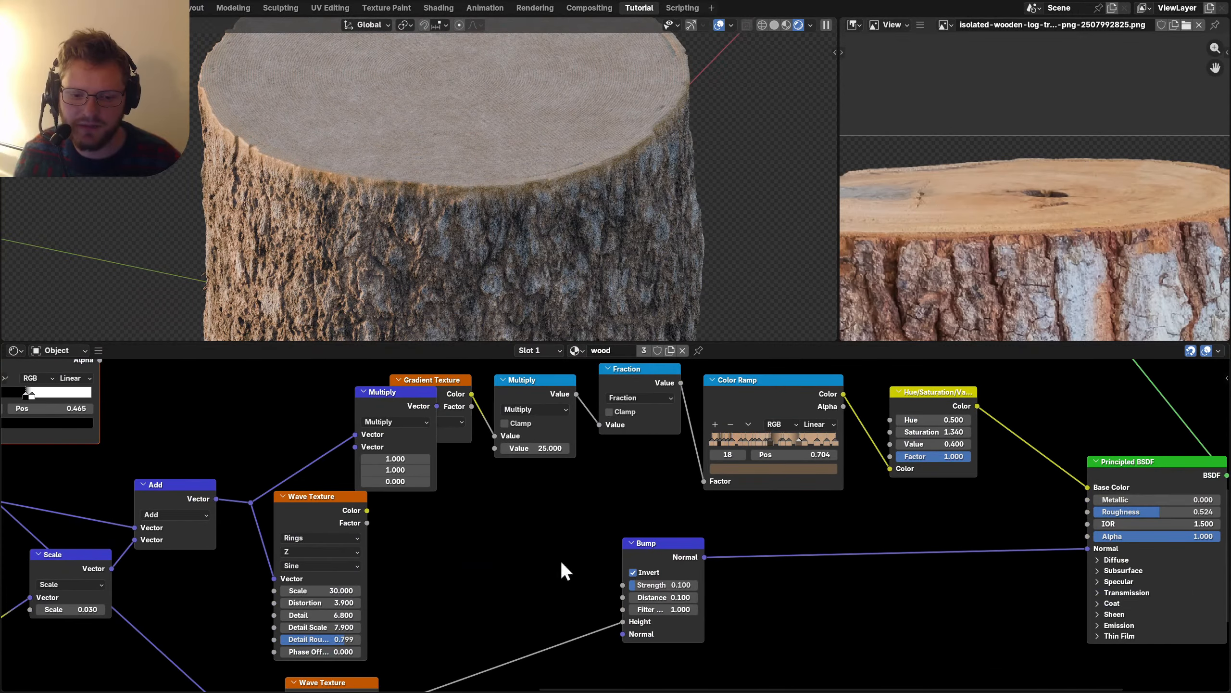
click(676, 585)
text(0.1)
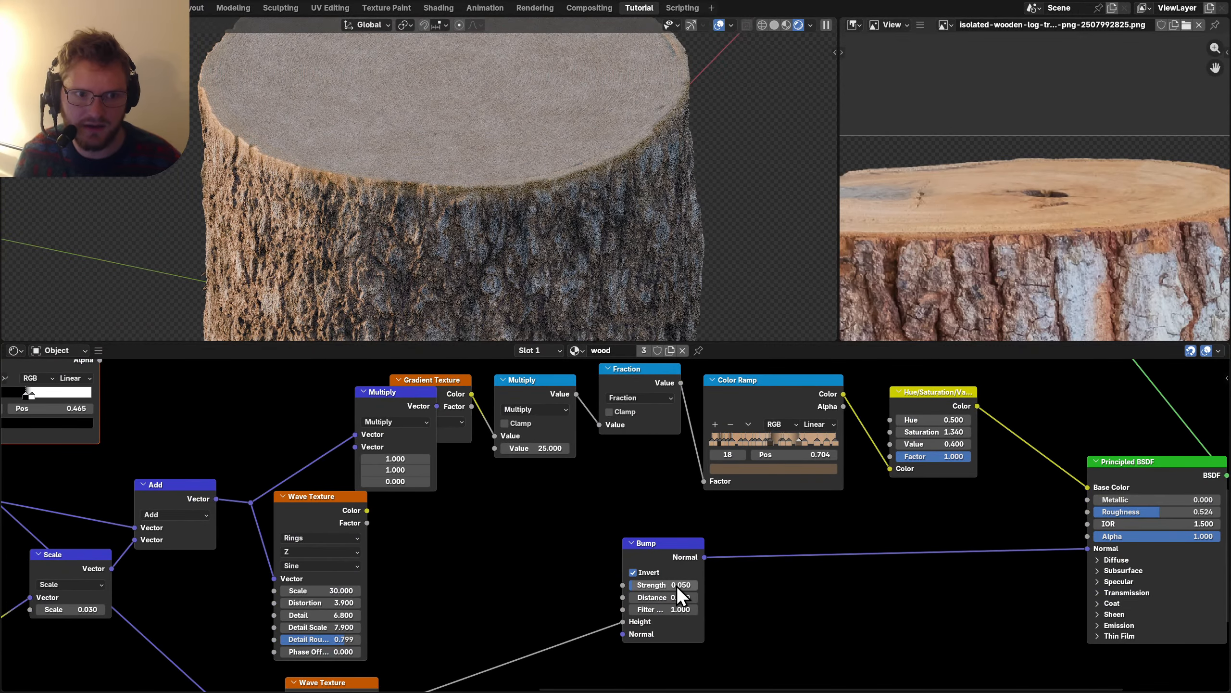
middle_drag(677, 585, 596, 665)
Set the ring Multiply value to 8, replacing the earlier 3.
click(456, 528)
text(3)
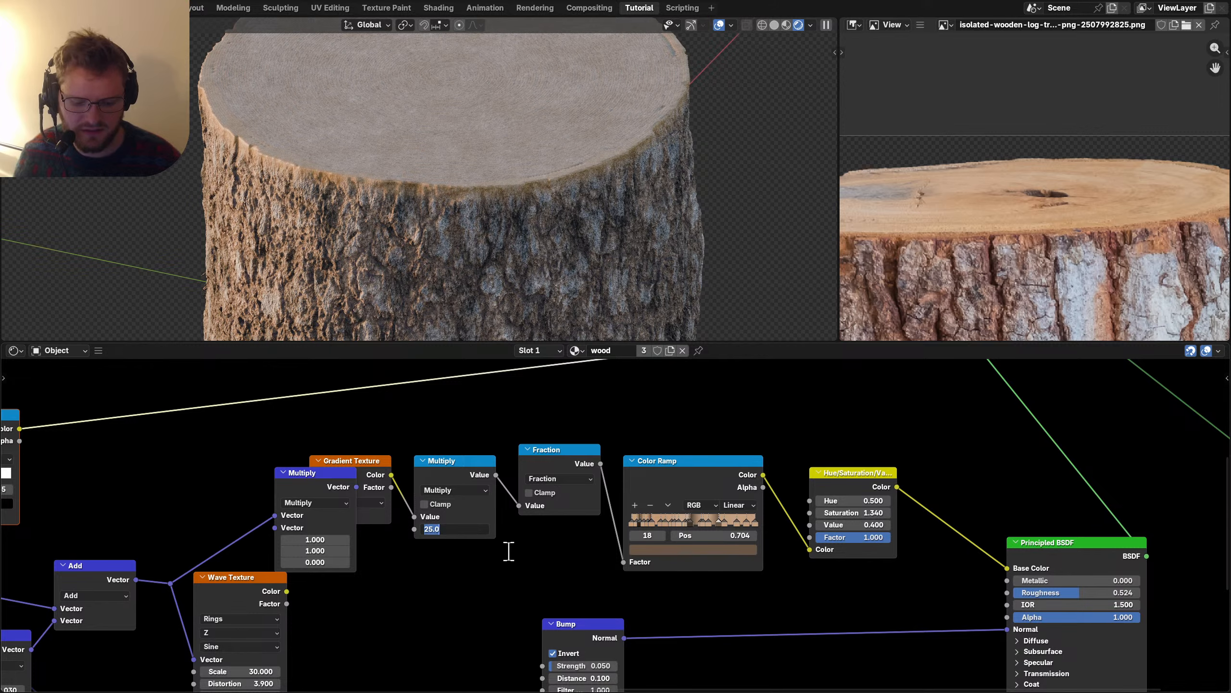
key(Return)
scroll(450, 138, down, 3)
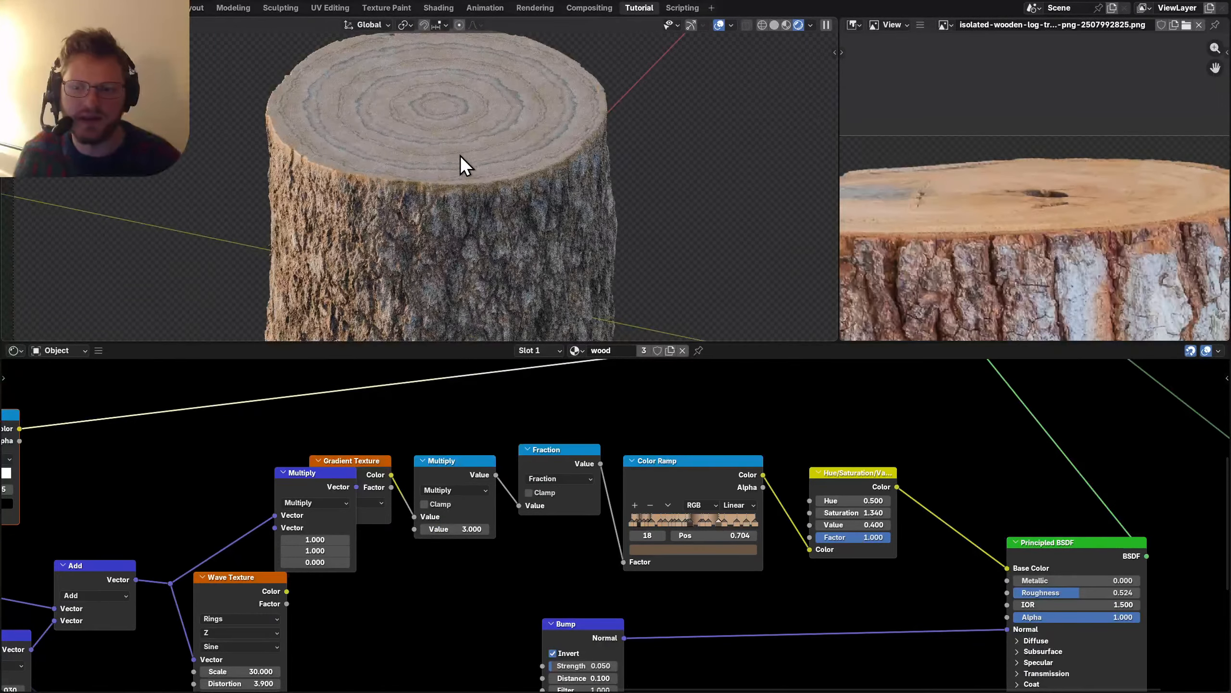
click(455, 529)
text(8)
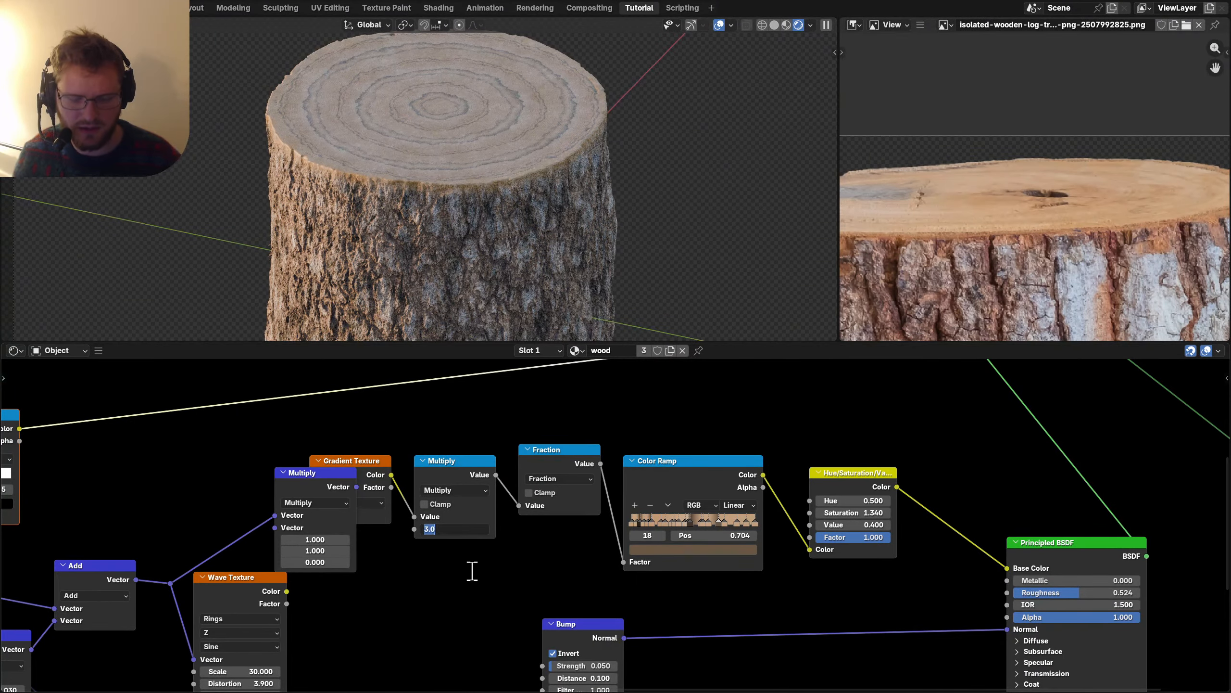
key(Return)
scroll(514, 538, right, 5)
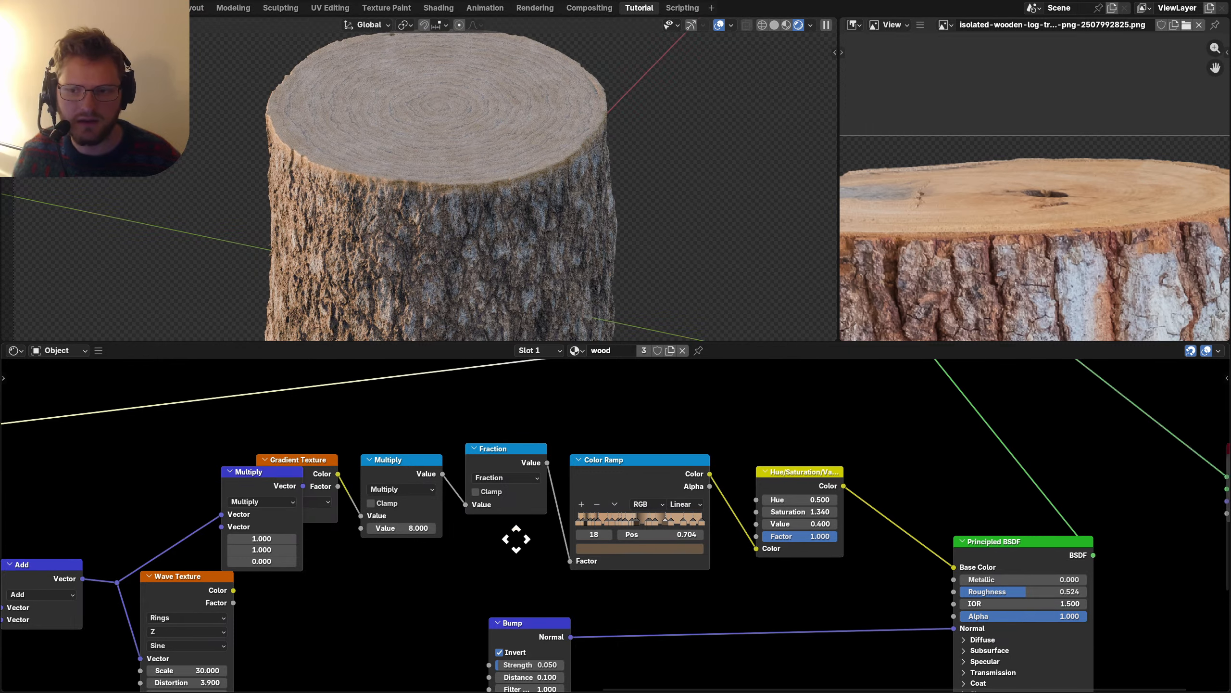
scroll(701, 541, up, 2)
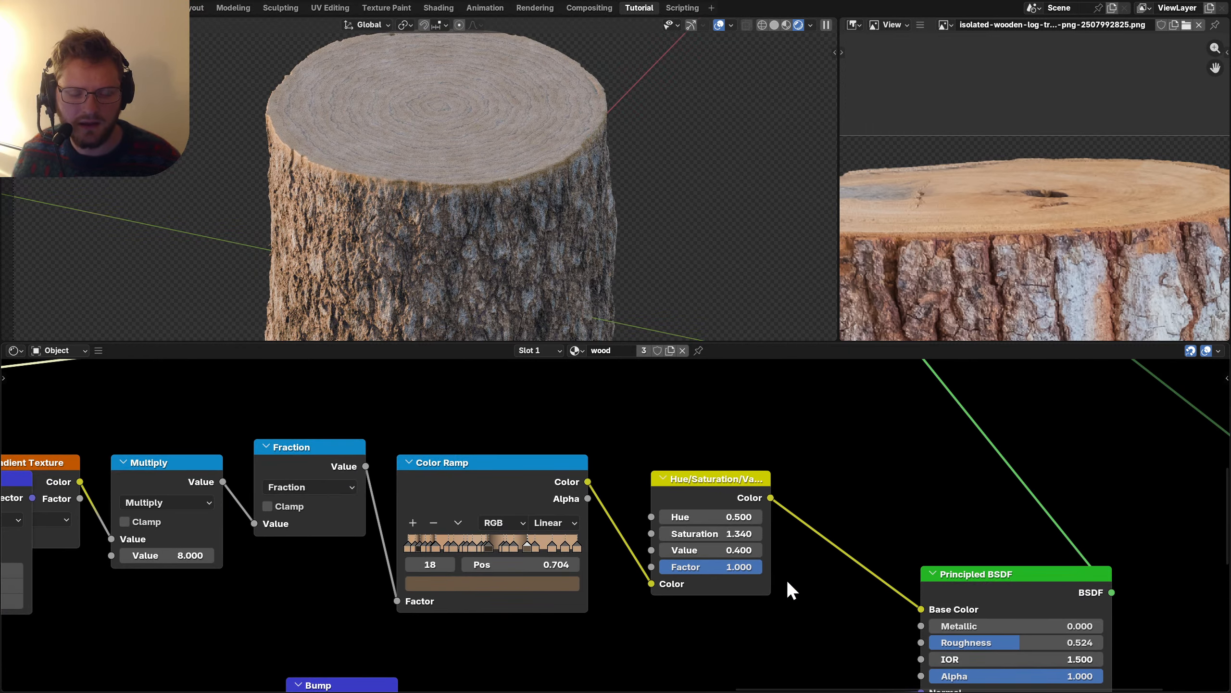
Replace the old ring Color Ramp with a new one between Fraction and Hue/Saturation.
click(484, 478)
key(ctrl+x)
key(shift+a)
text(c)
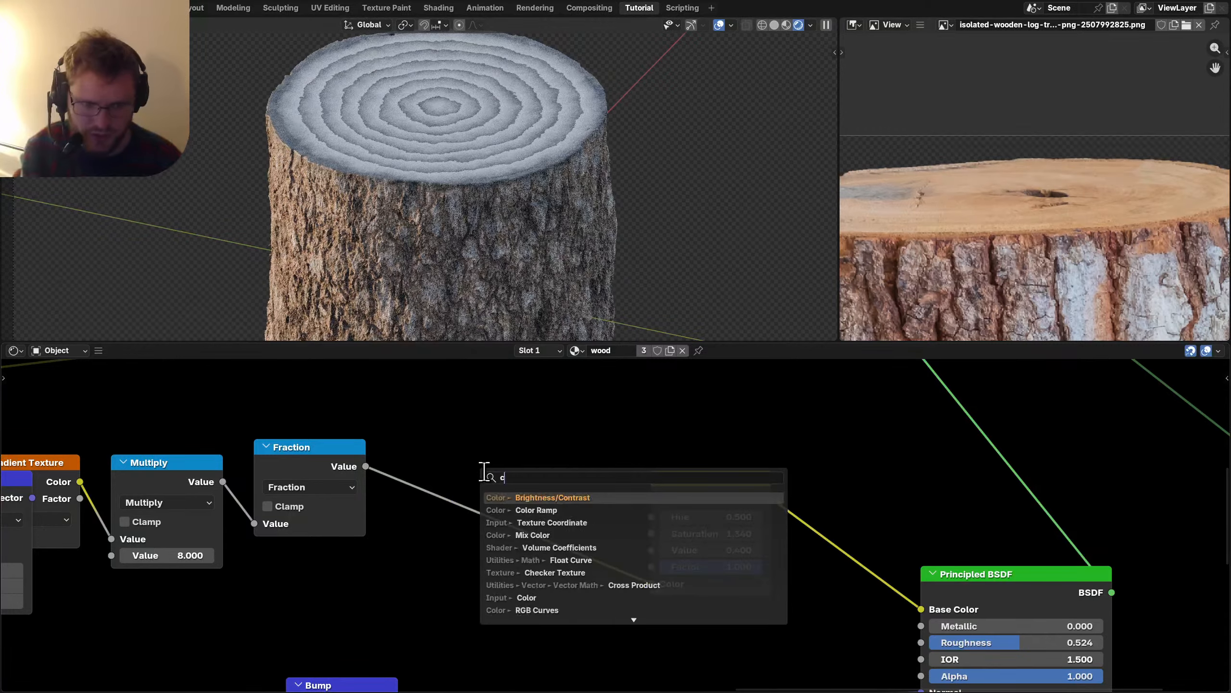
text(olor ramp)
key(Return)
click(403, 445)
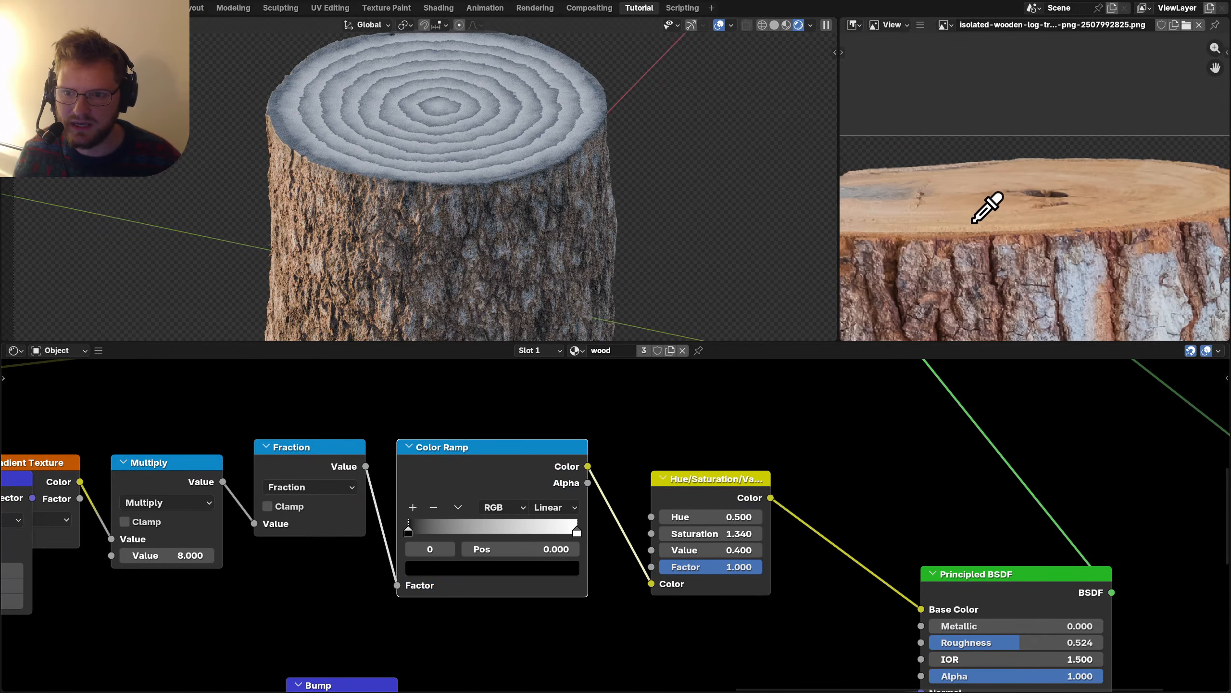
Sample tan reference colours for both end stops and a lightened dark-knot middle stop.
click(987, 200)
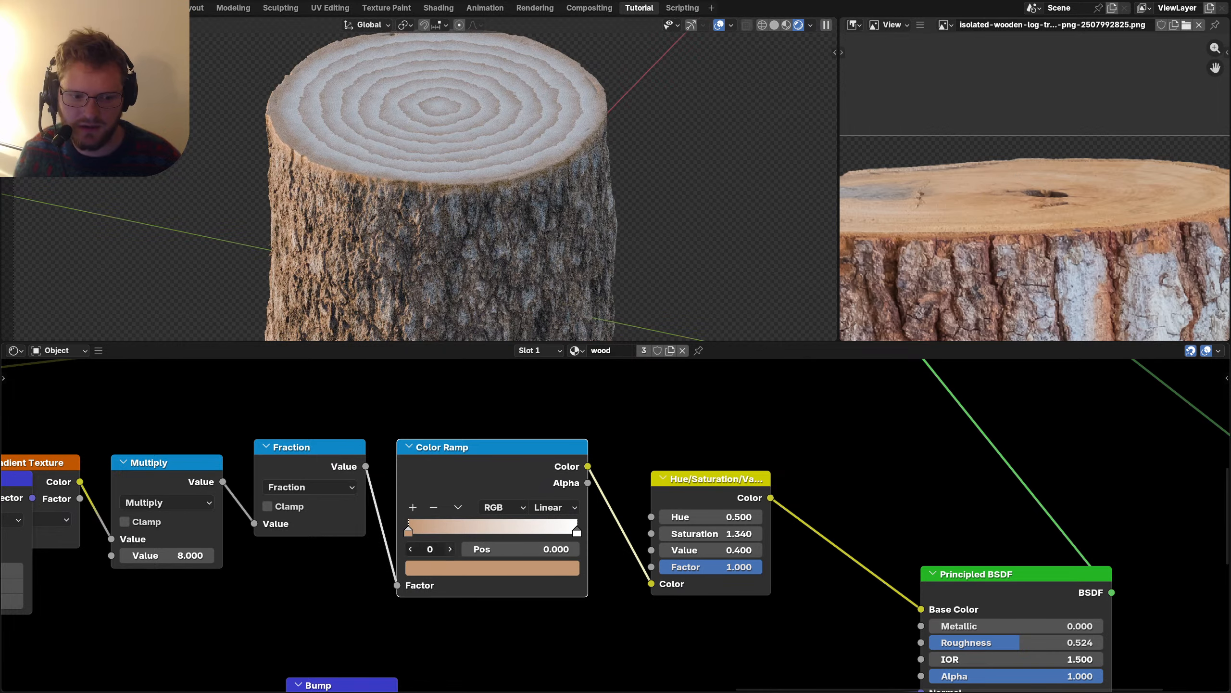
click(450, 549)
key(e)
click(1031, 200)
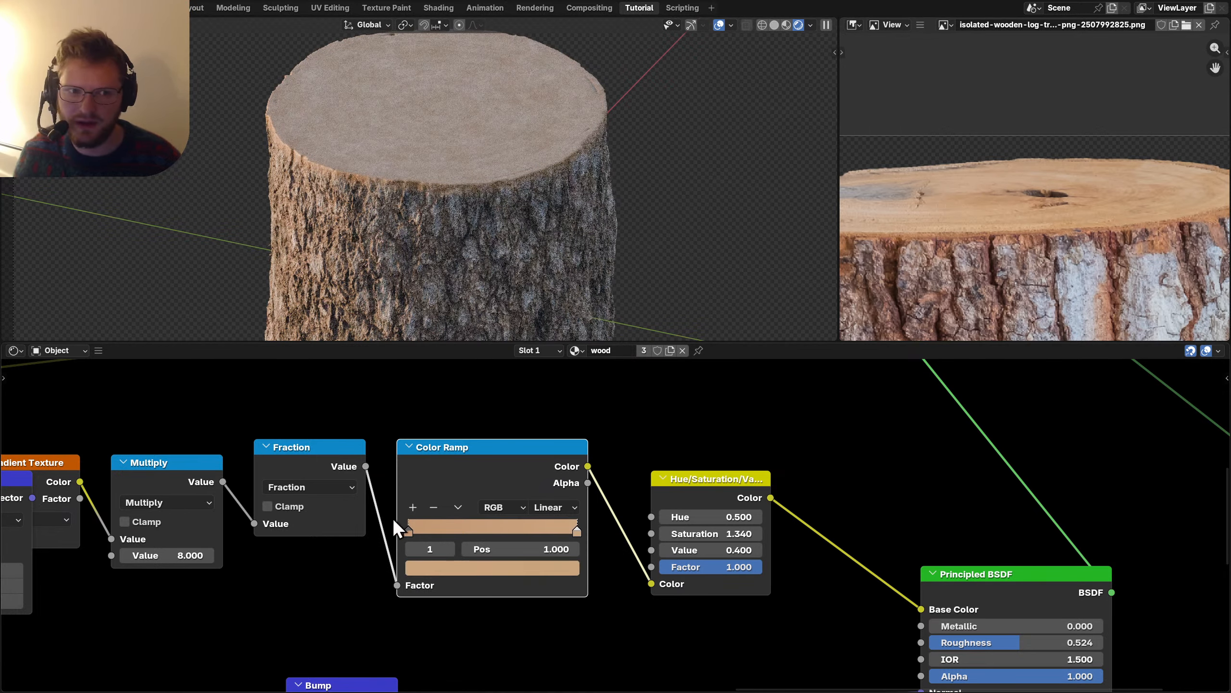
click(412, 506)
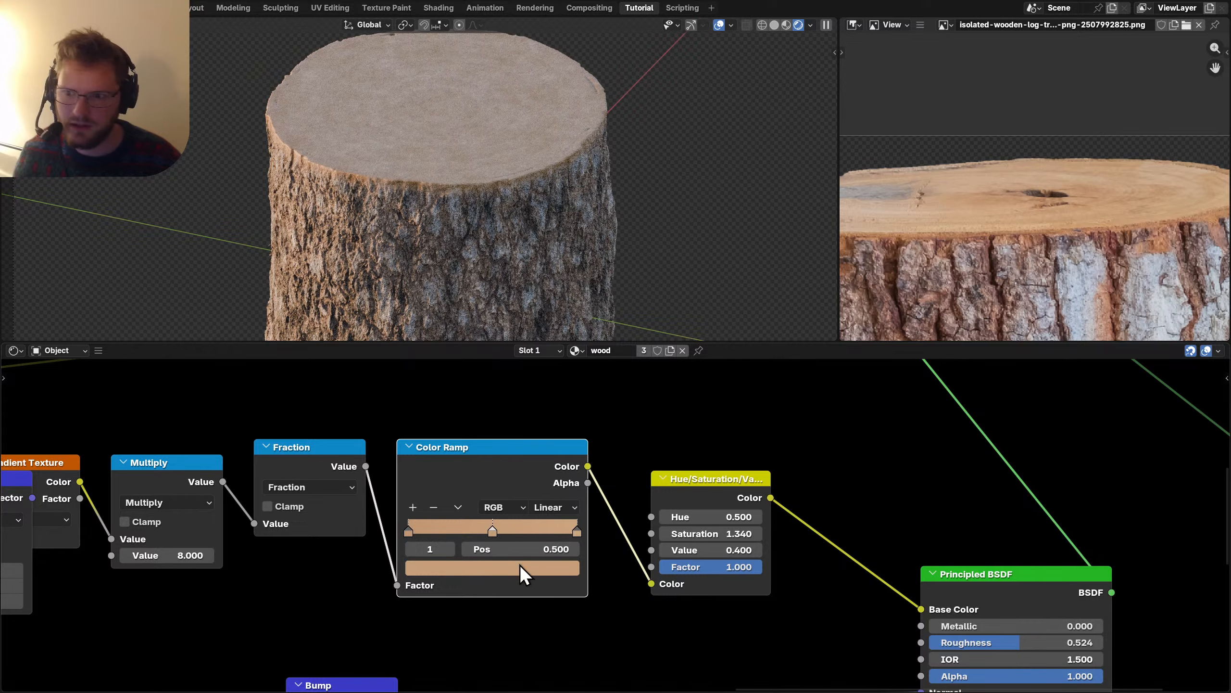
key(e)
click(1057, 194)
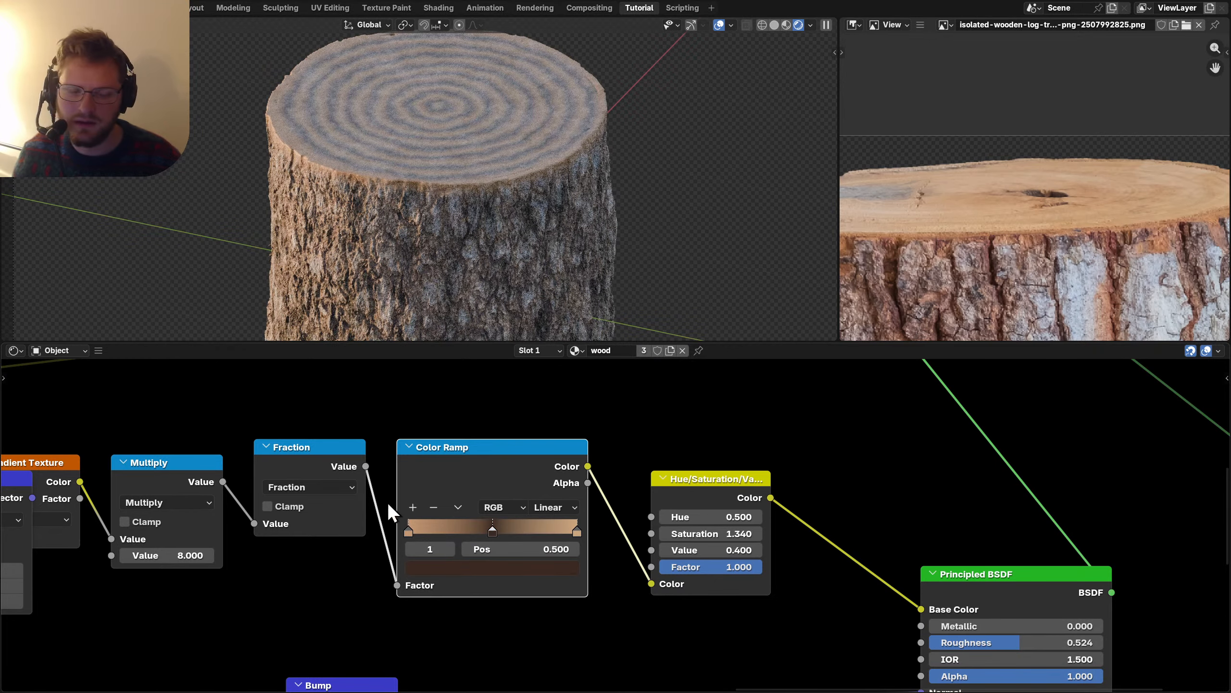
click(526, 567)
drag(550, 368, 550, 346)
Add a light tan stop sampled from the reference, positioned at 0.710.
click(413, 507)
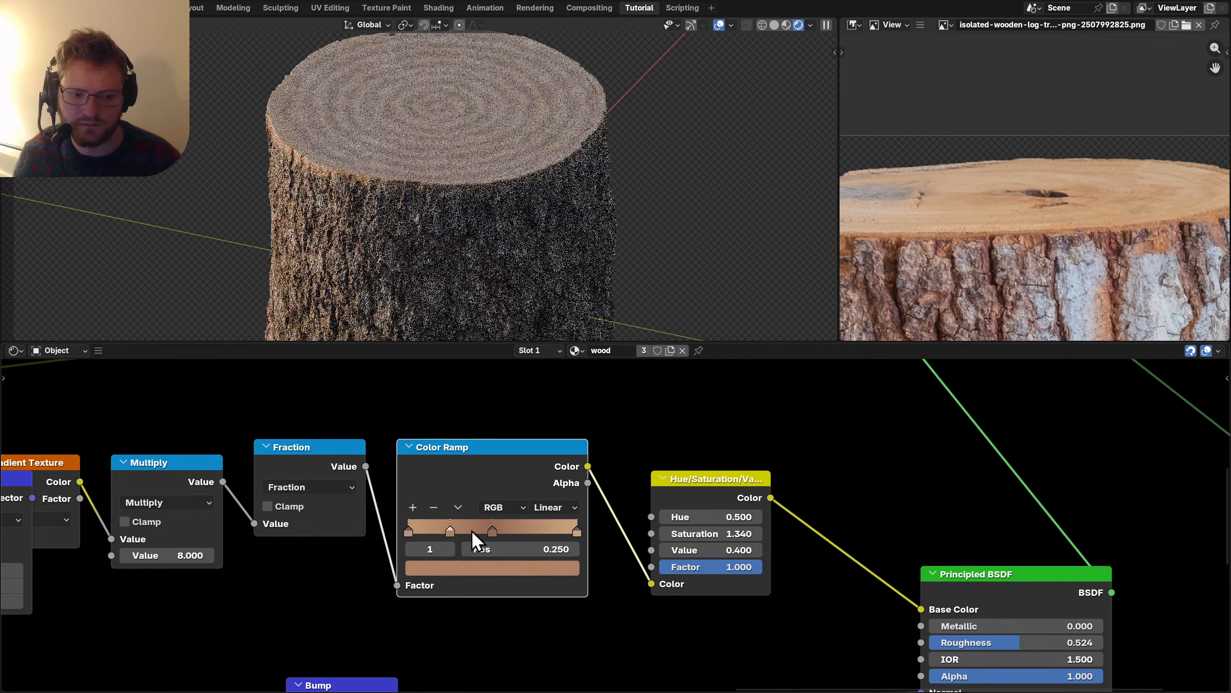
key(e)
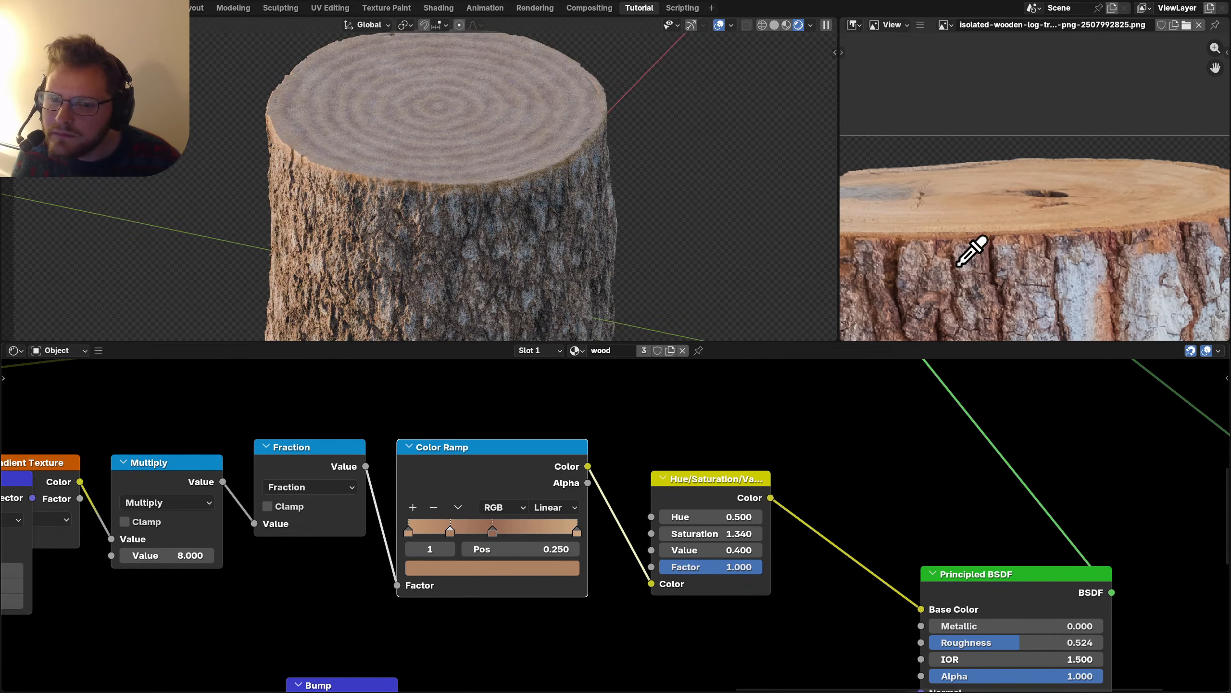
click(958, 266)
key(ctrl+z)
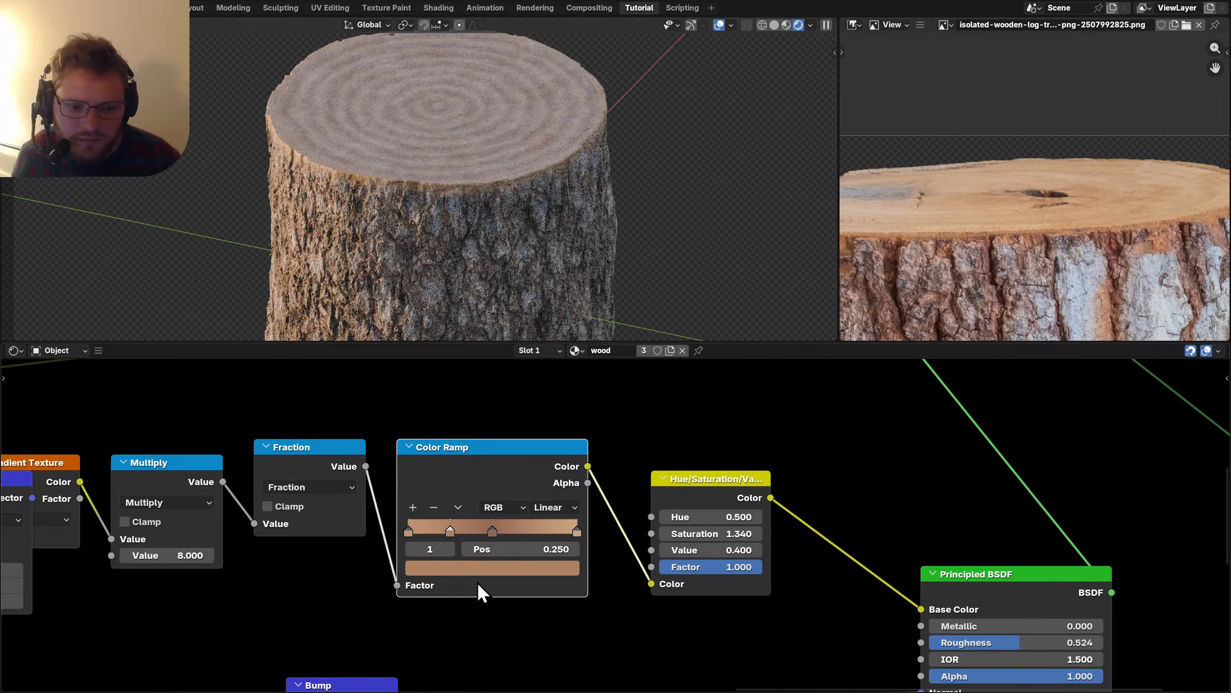
key(e)
click(944, 221)
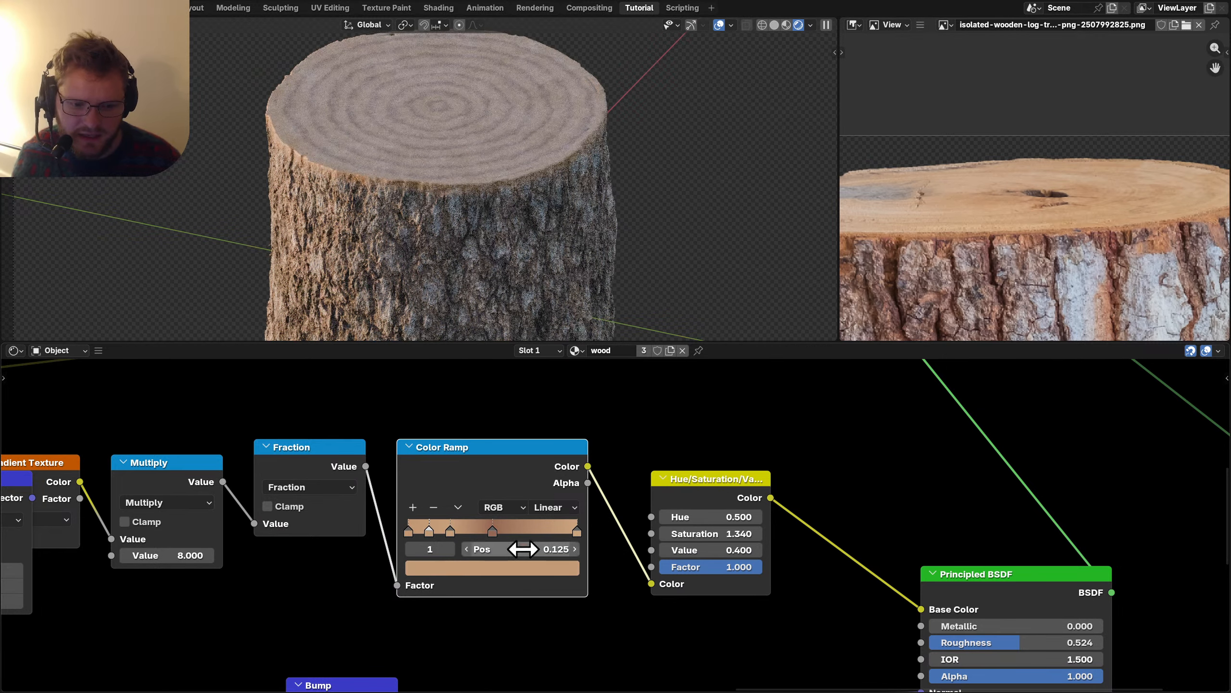
drag(522, 549, 562, 549)
key(e)
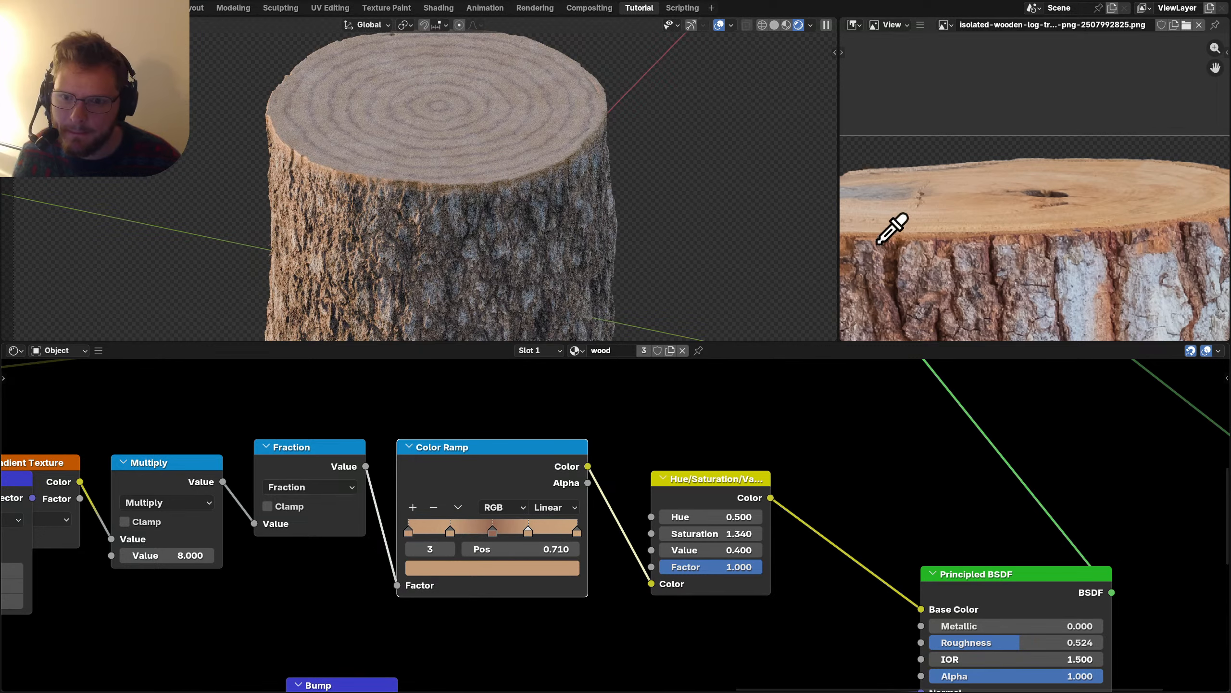
click(879, 221)
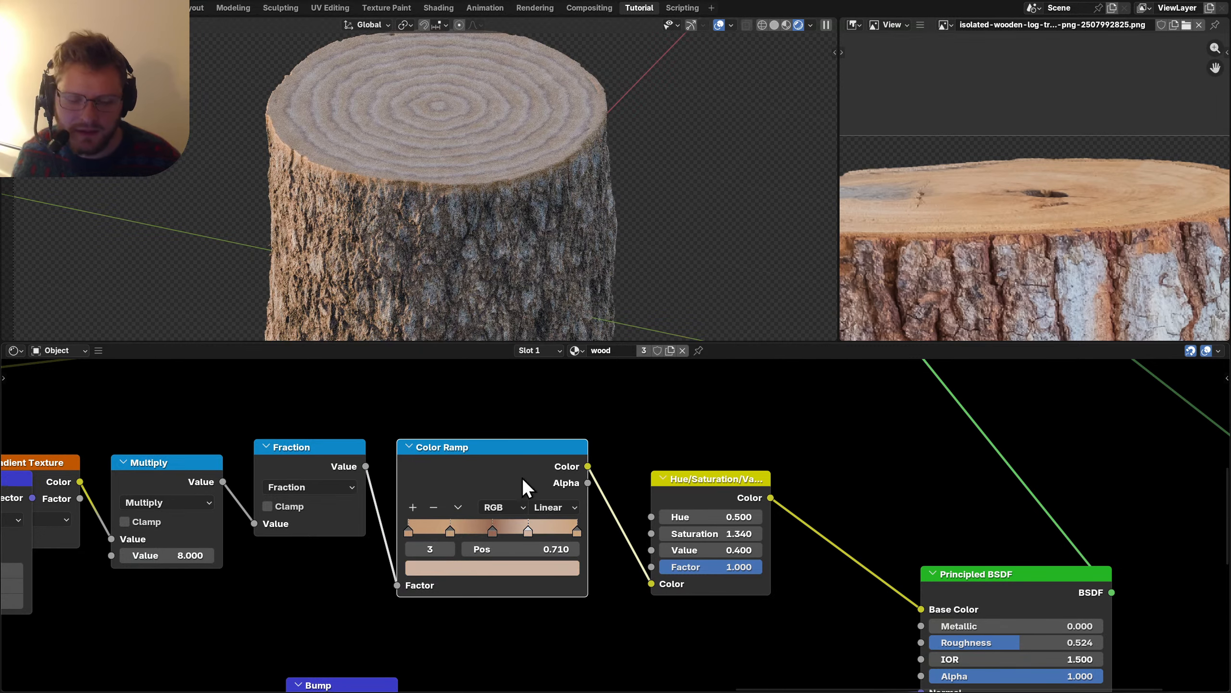
scroll(492, 509, up, 1)
Desaturate the darker ring stop and adjust the lighter stop's saturation and value.
click(355, 555)
click(461, 579)
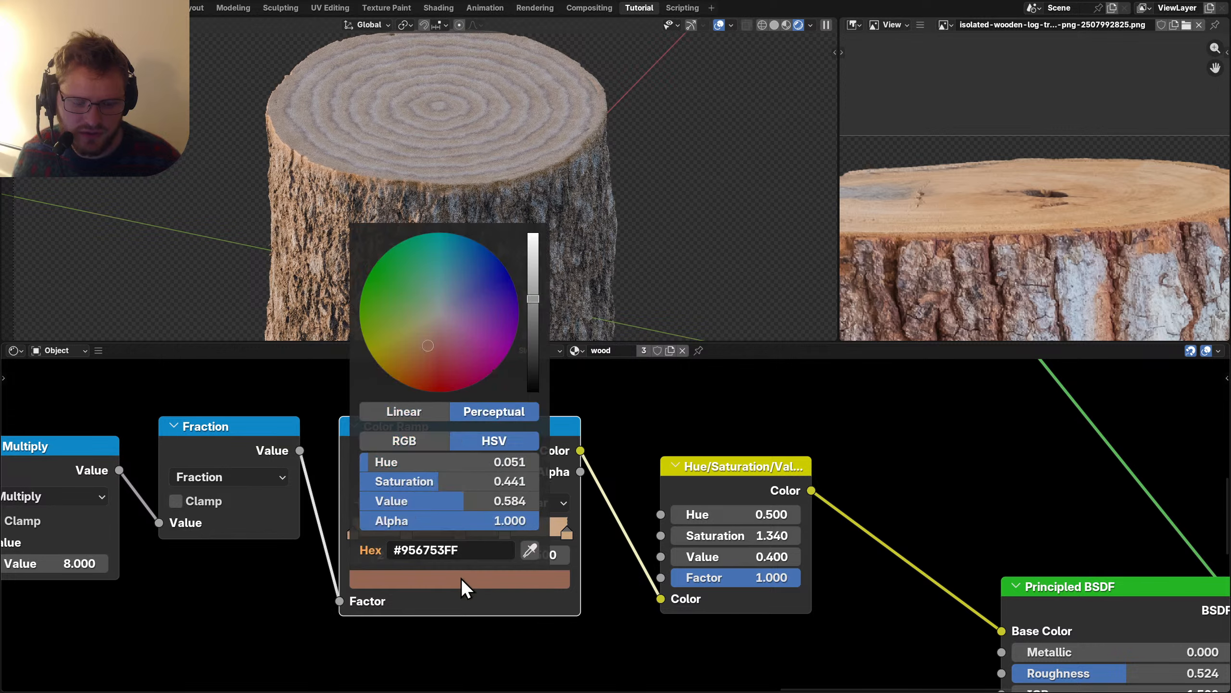
drag(419, 479, 395, 479)
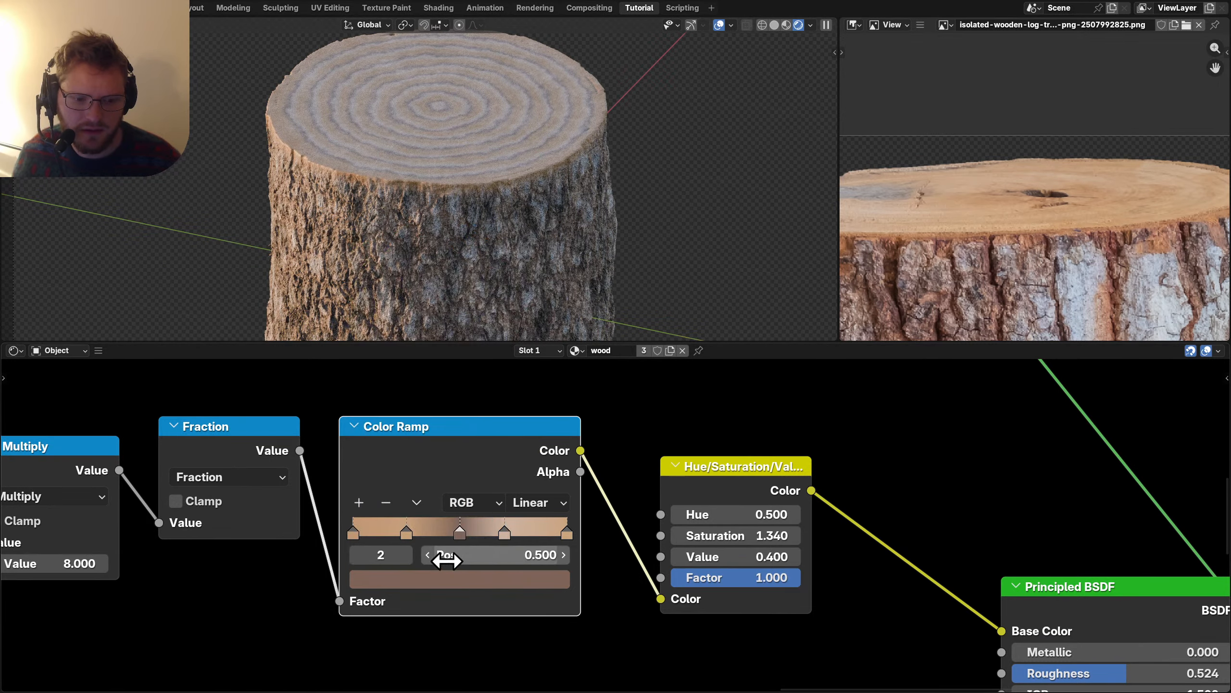
click(406, 555)
click(461, 578)
drag(400, 481, 413, 481)
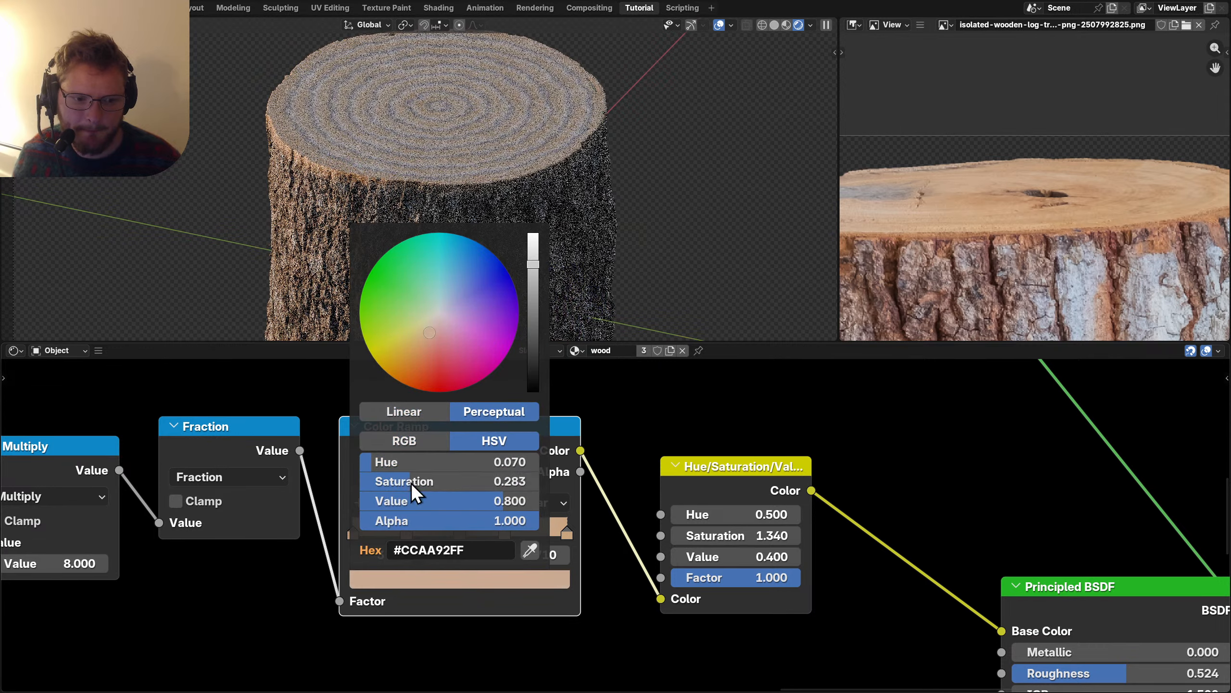
drag(538, 314, 534, 275)
drag(402, 481, 436, 481)
scroll(388, 497, down, 2)
Set the ring Multiply value to 14 and save.
scroll(468, 547, left, 5)
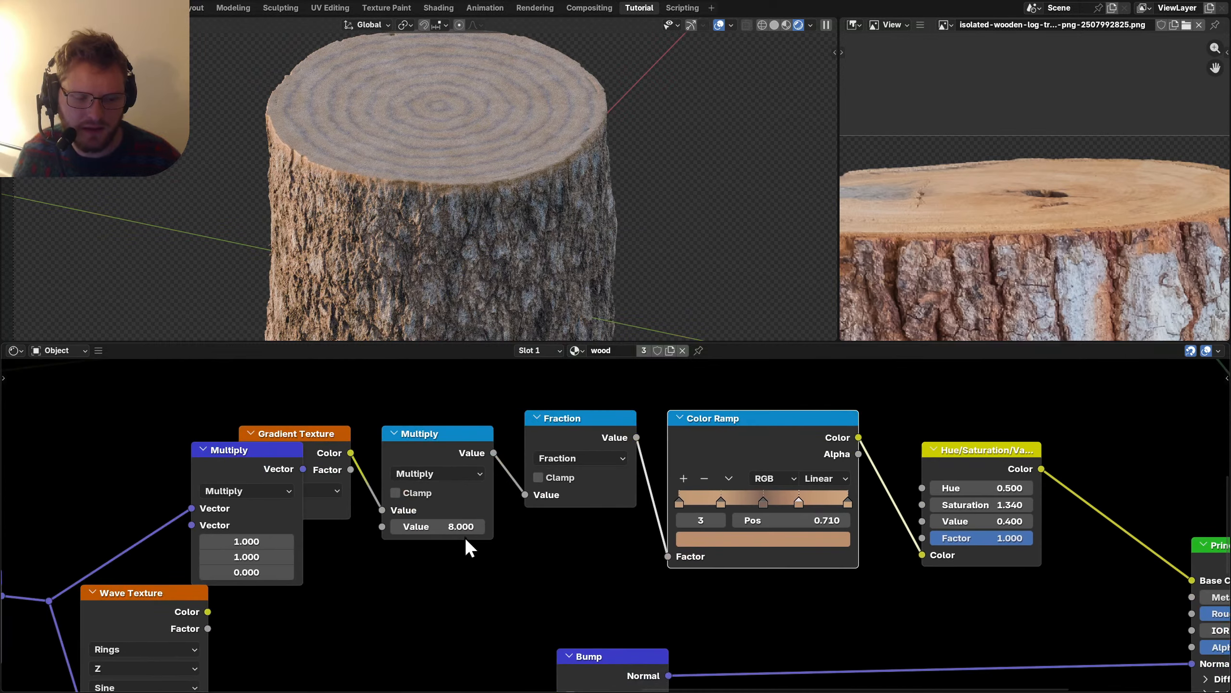
click(436, 527)
text(14)
key(Return)
scroll(495, 516, down, 2)
scroll(495, 516, left, 5)
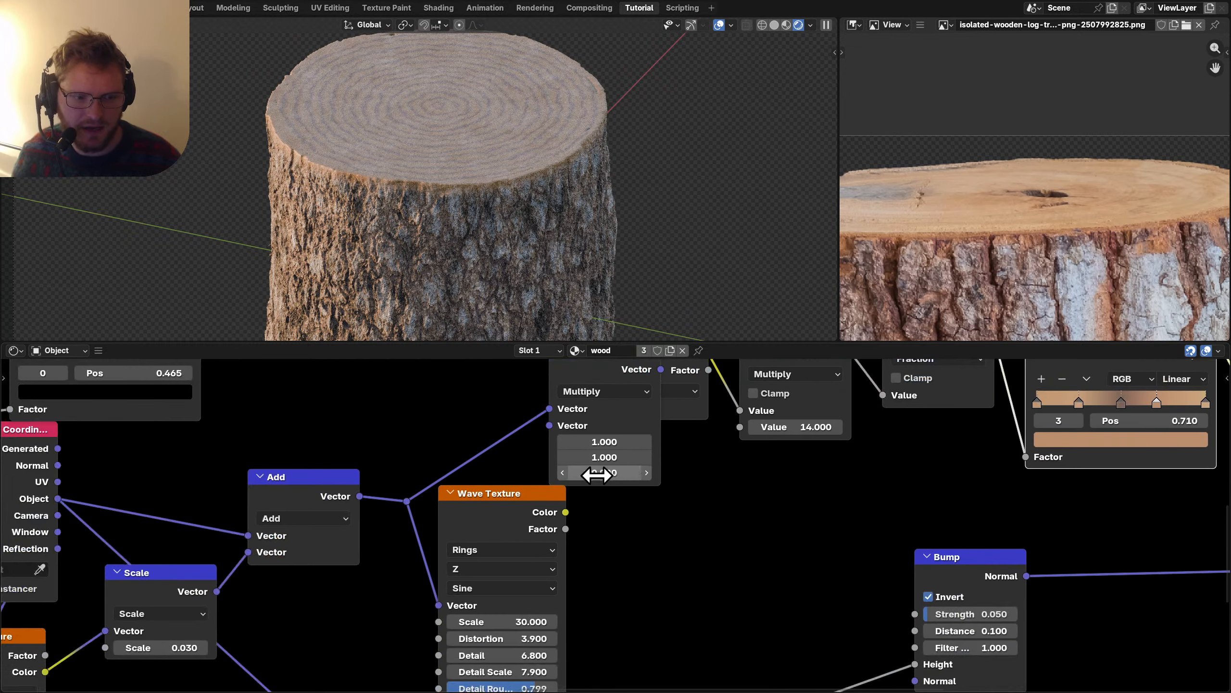
scroll(494, 516, up, 2)
key(ctrl+s)
Change the Scale node's value from 0.030 to 0.060.
scroll(541, 492, right, 2)
mouse_move(271, 592)
mouse_down()
mouse_move(291, 591)
mouse_move(271, 592)
mouse_up()
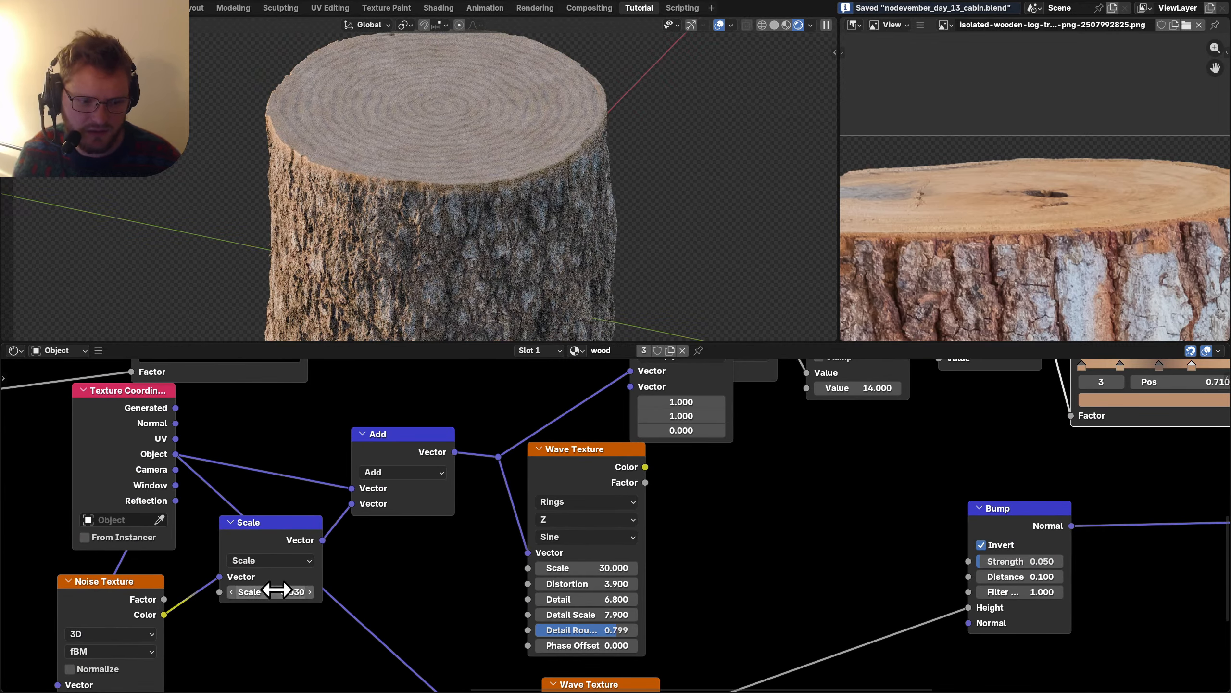
click(273, 589)
key(Return)
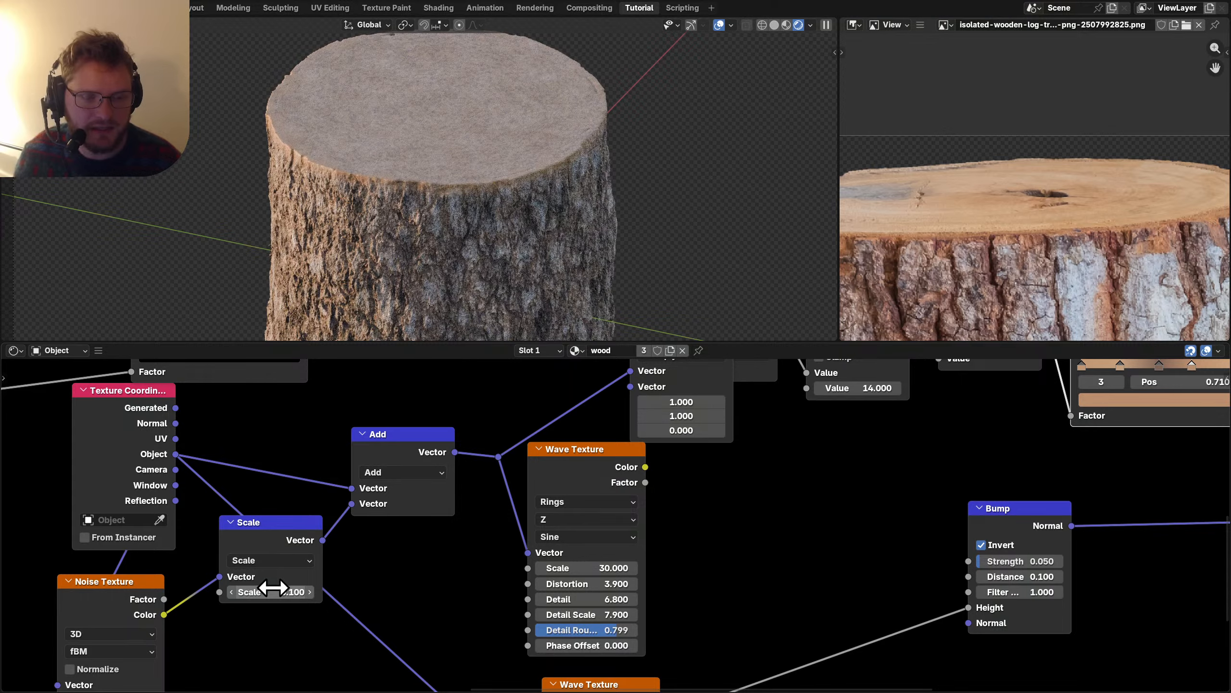
click(274, 590)
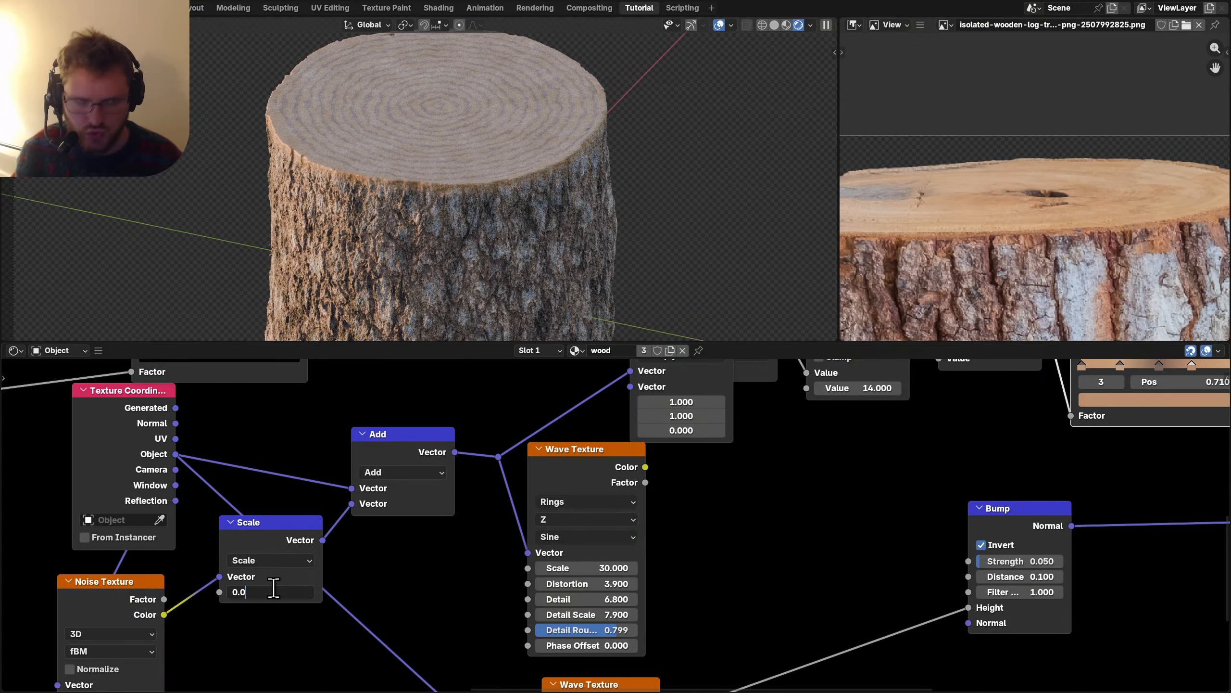
text(6)
key(Return)
scroll(266, 568, left, 8)
scroll(267, 567, down, 5)
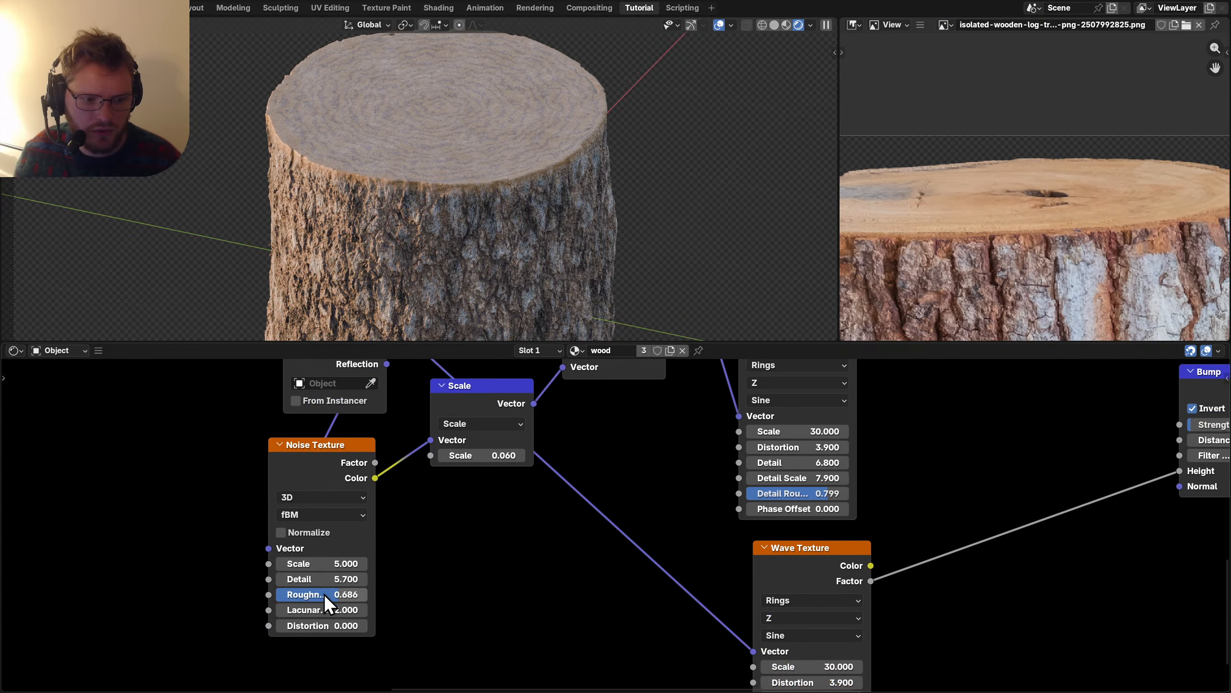
Raise the Noise Texture's roughness slightly.
drag(323, 594, 330, 594)
scroll(524, 507, right, 10)
scroll(523, 507, down, 3)
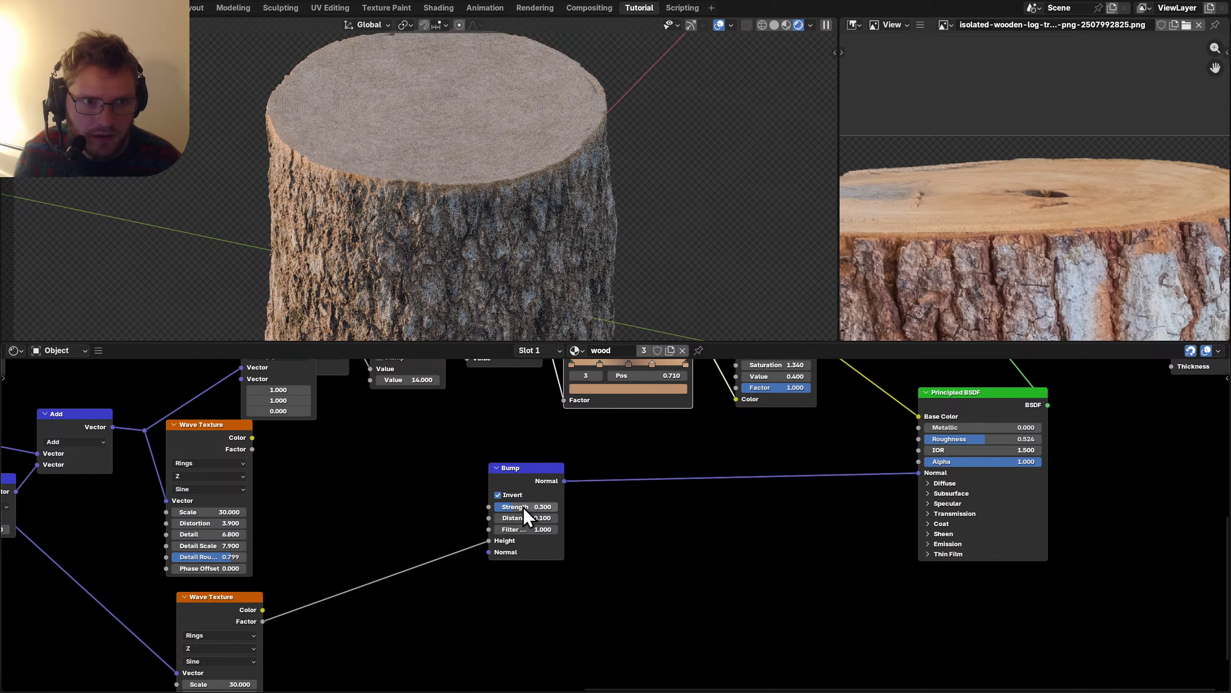
scroll(513, 224, up, 5)
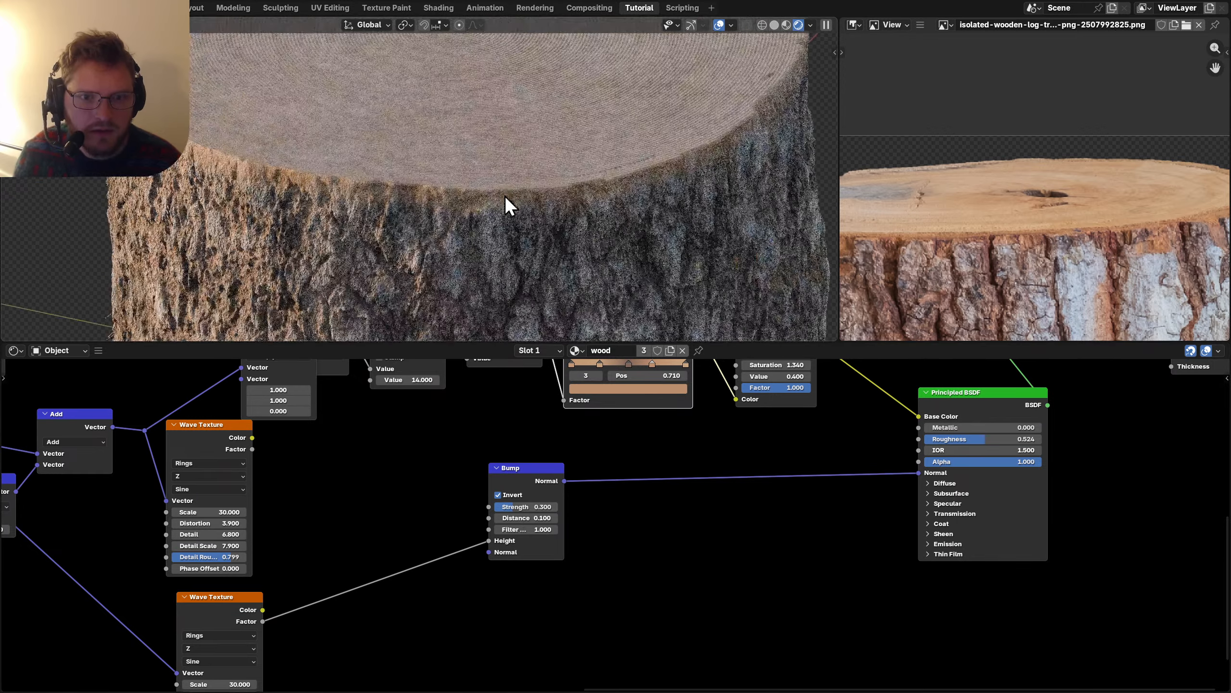
scroll(524, 143, up, 5)
scroll(361, 454, up, 3)
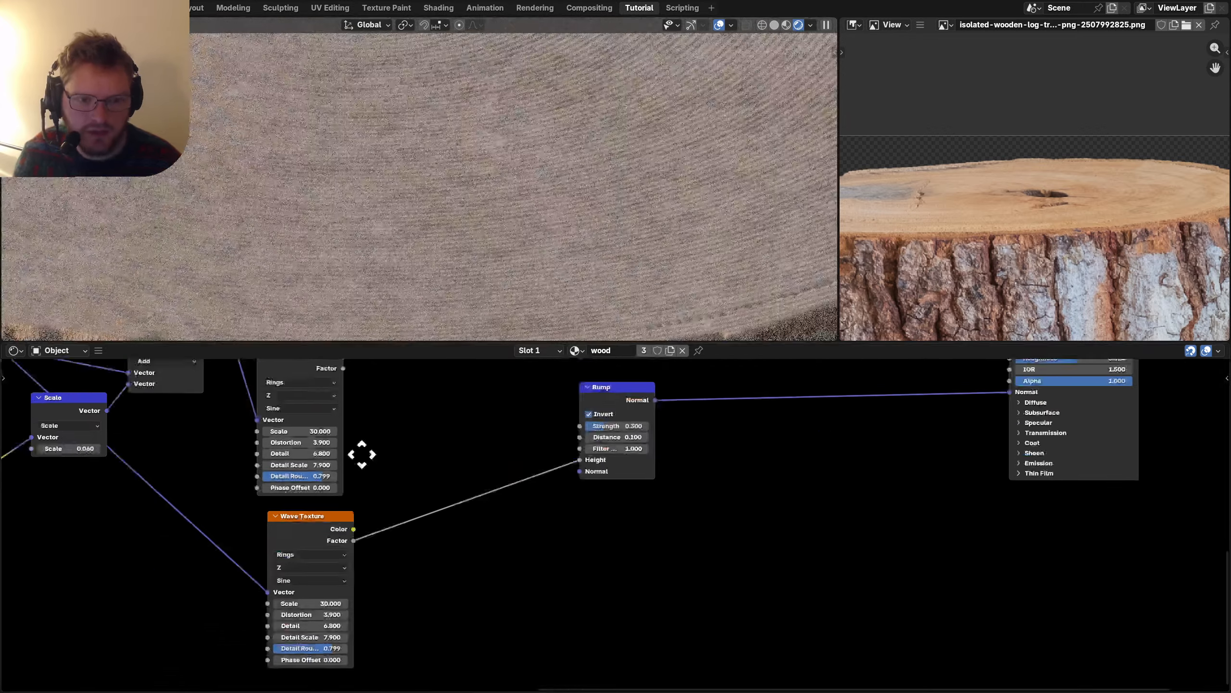
Switch the bark Wave Texture profile from Sine to Saw and save.
click(225, 578)
click(224, 597)
scroll(513, 194, down, 5)
scroll(1075, 204, down, 3)
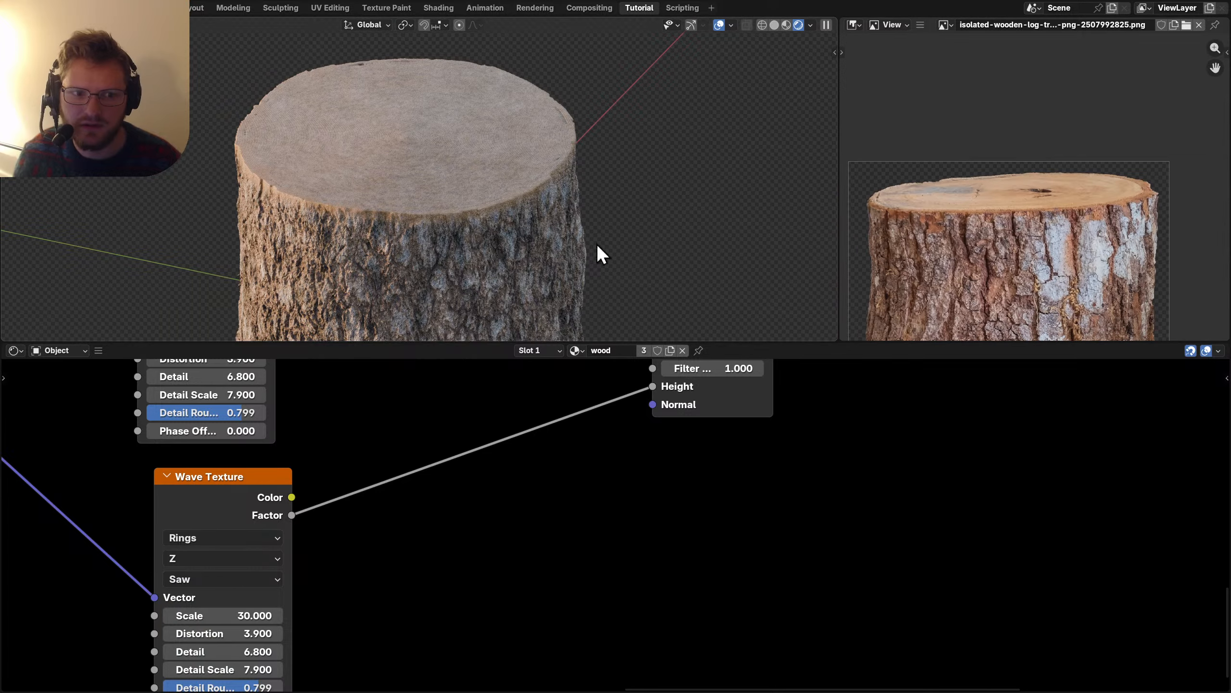
scroll(597, 243, down, 4)
scroll(716, 461, down, 2)
scroll(594, 481, down, 3)
key(ctrl+s)
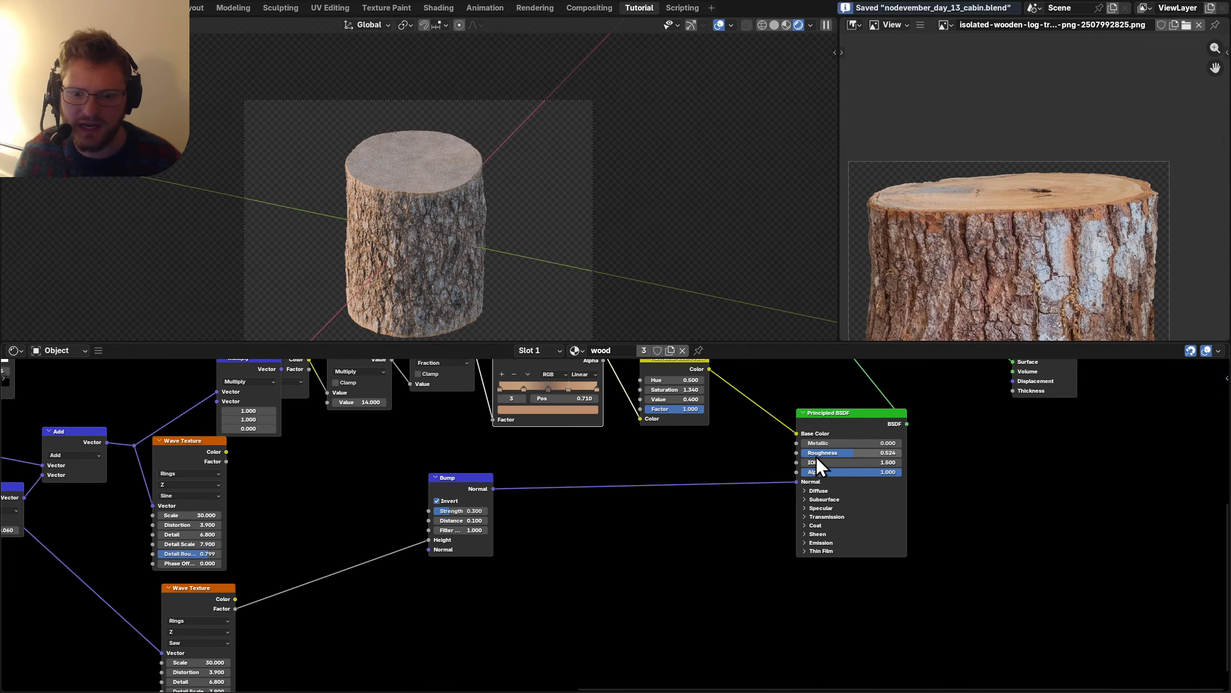
Drop a Mix Shader onto the link feeding the Material Output and save.
middle_drag(813, 468, 586, 504)
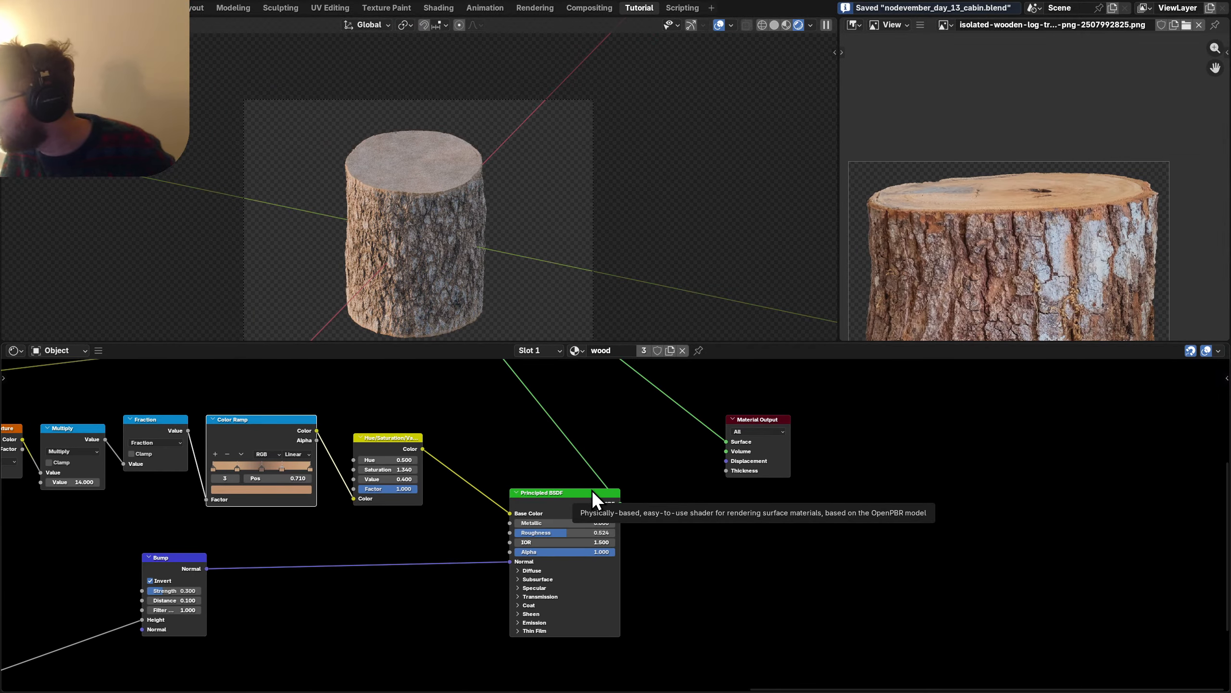
key(g)
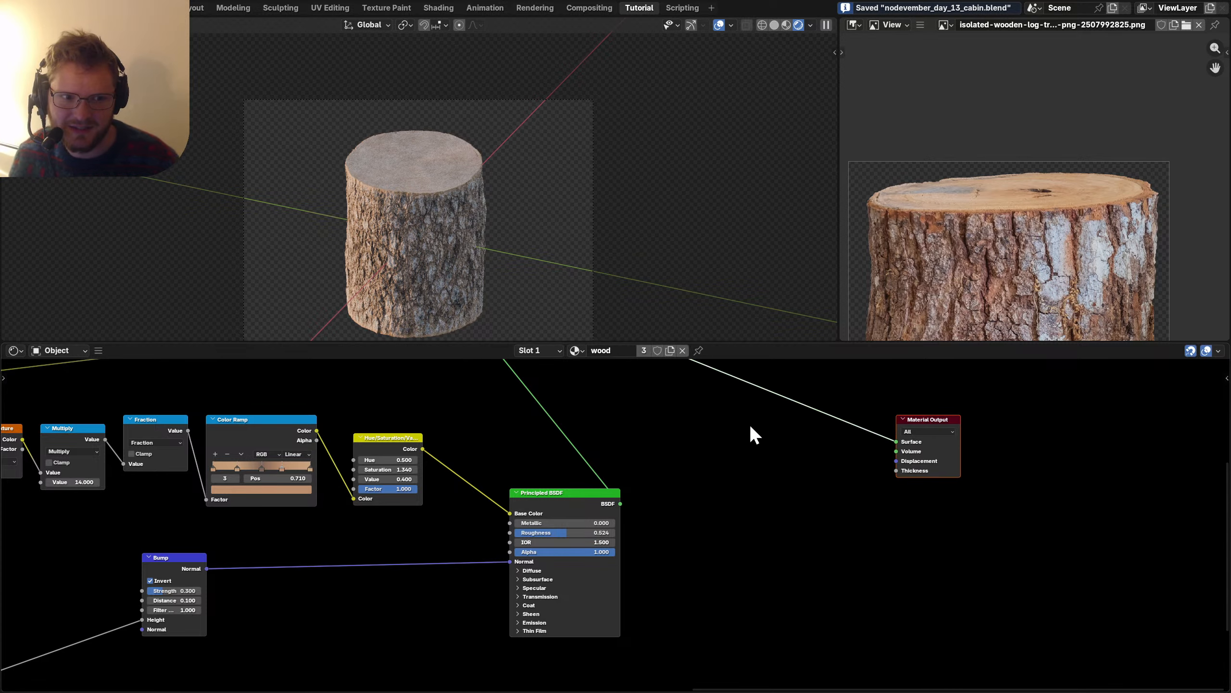
click(761, 466)
key(ctrl+s)
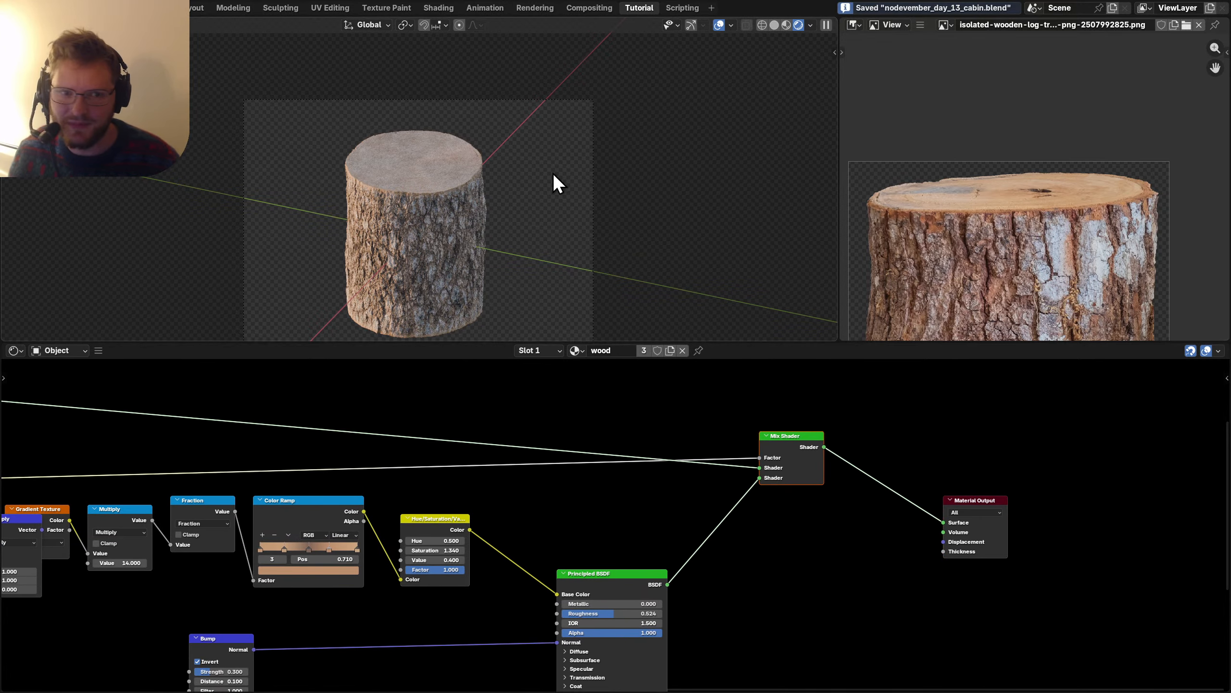
scroll(588, 138, down, 2)
scroll(656, 108, up, 4)
Turn the right-hand area into the Render Properties editor and save the file.
click(854, 25)
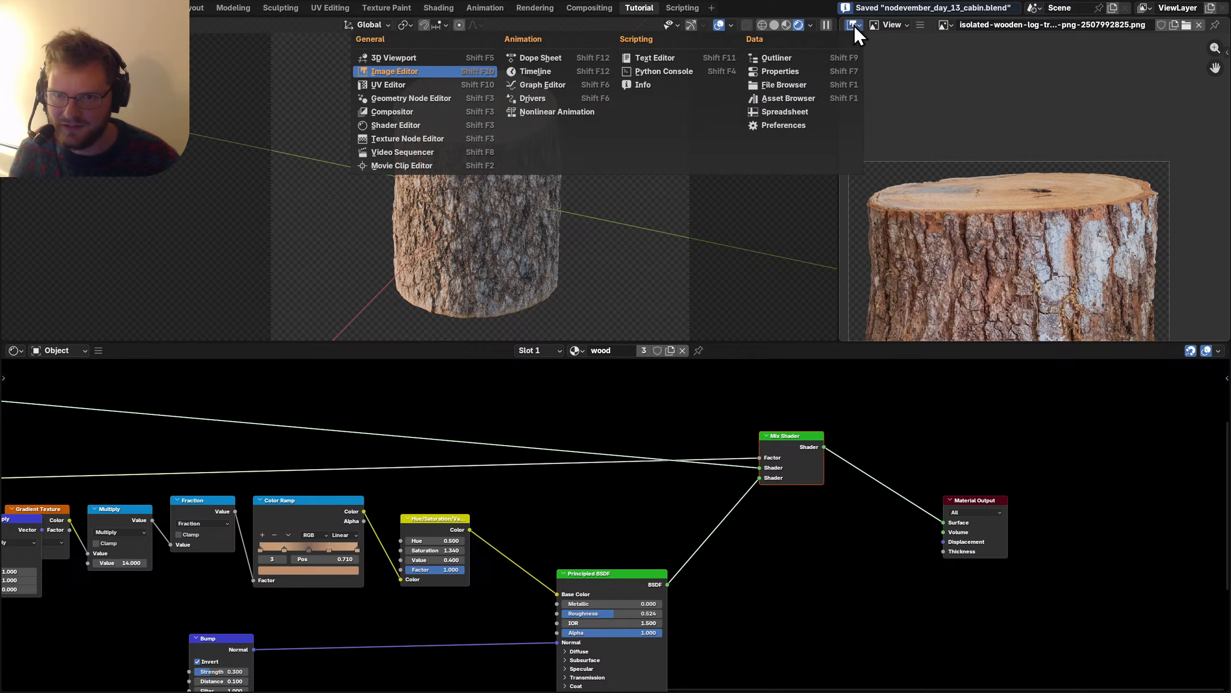
click(777, 59)
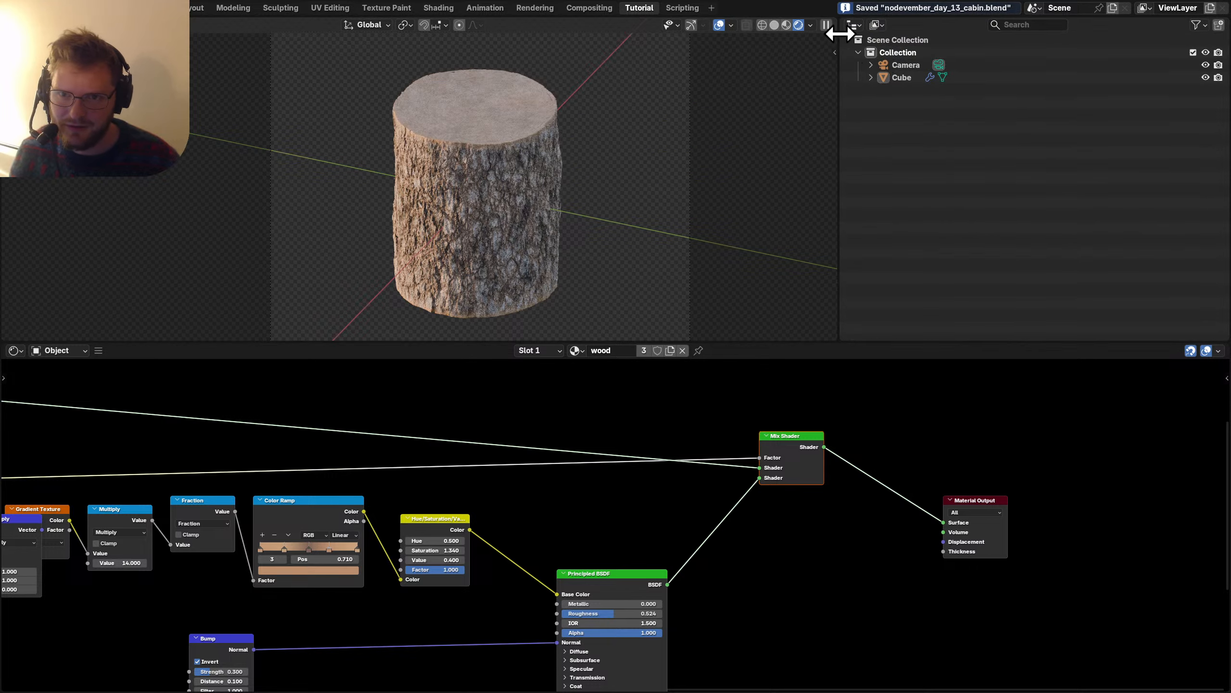
click(854, 26)
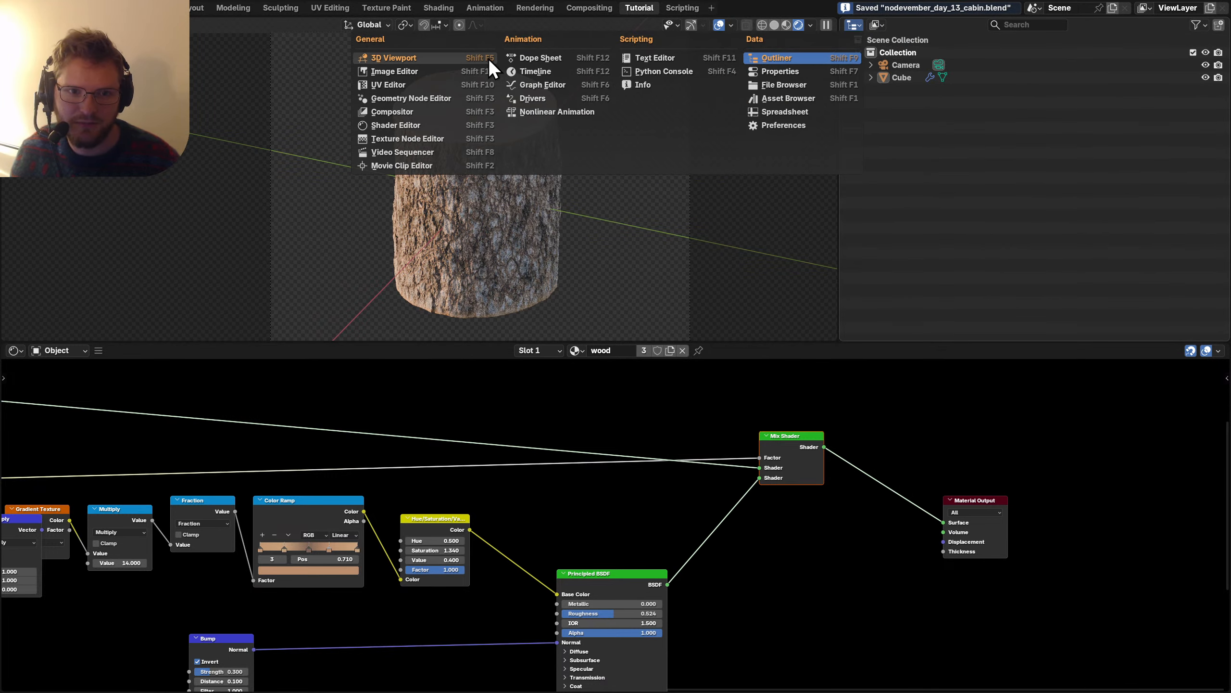
click(430, 63)
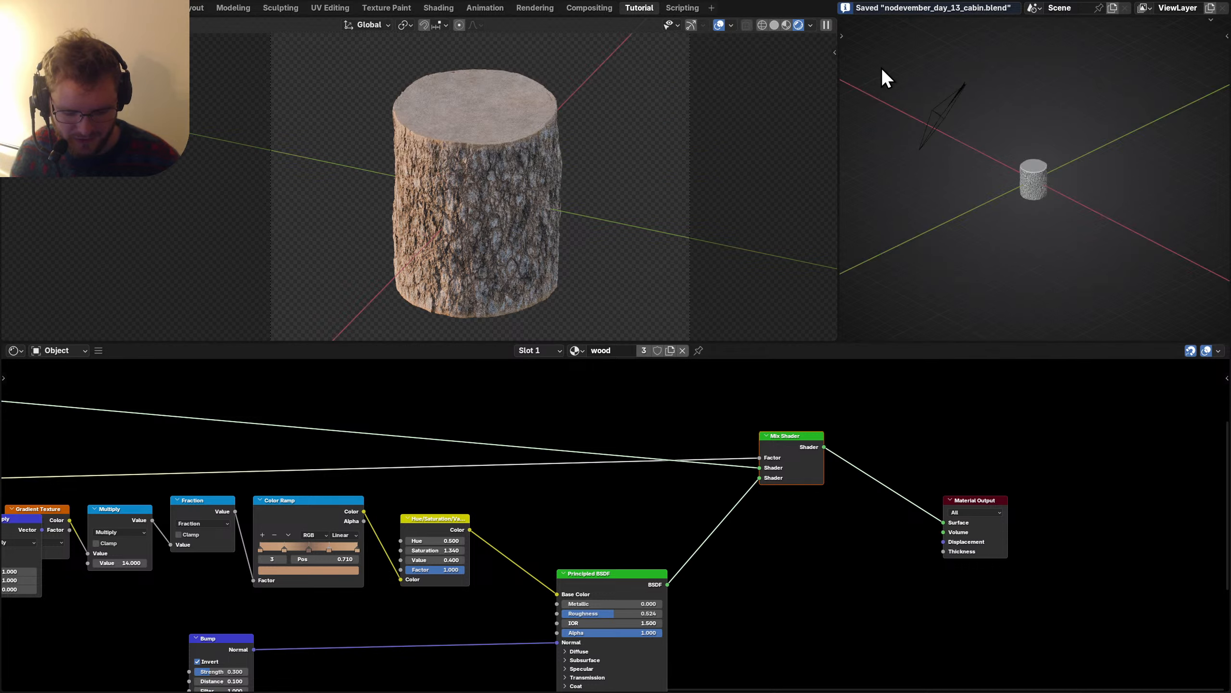
key(shift+F5)
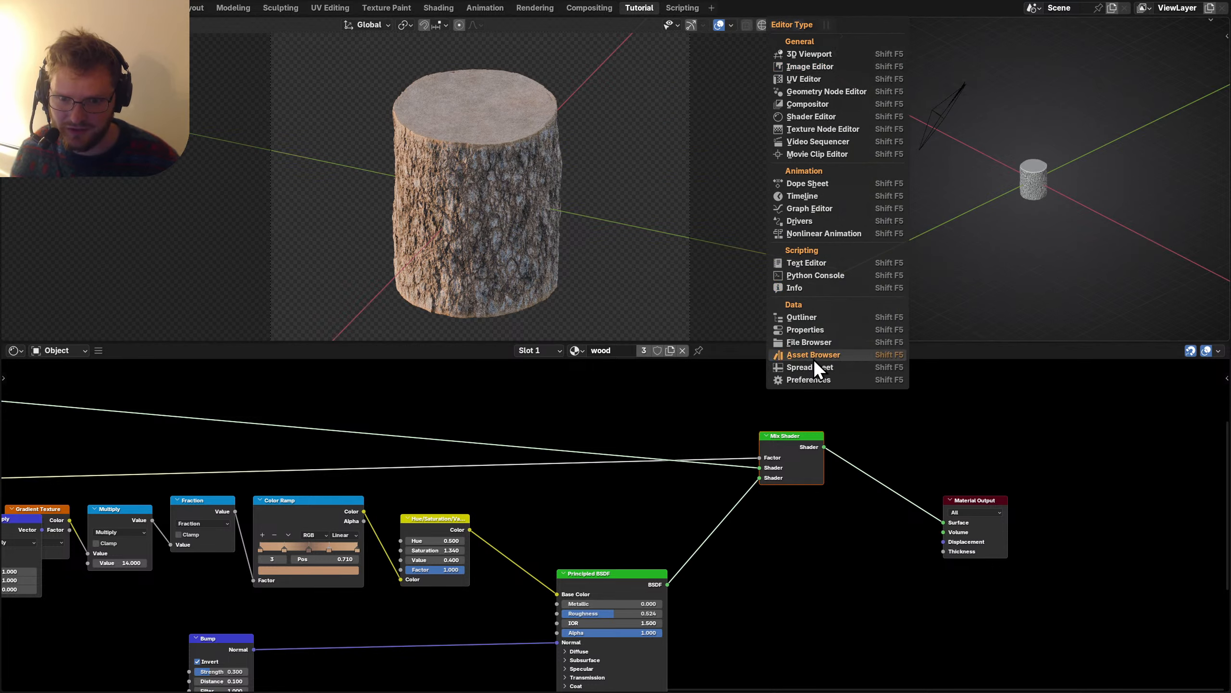
click(807, 331)
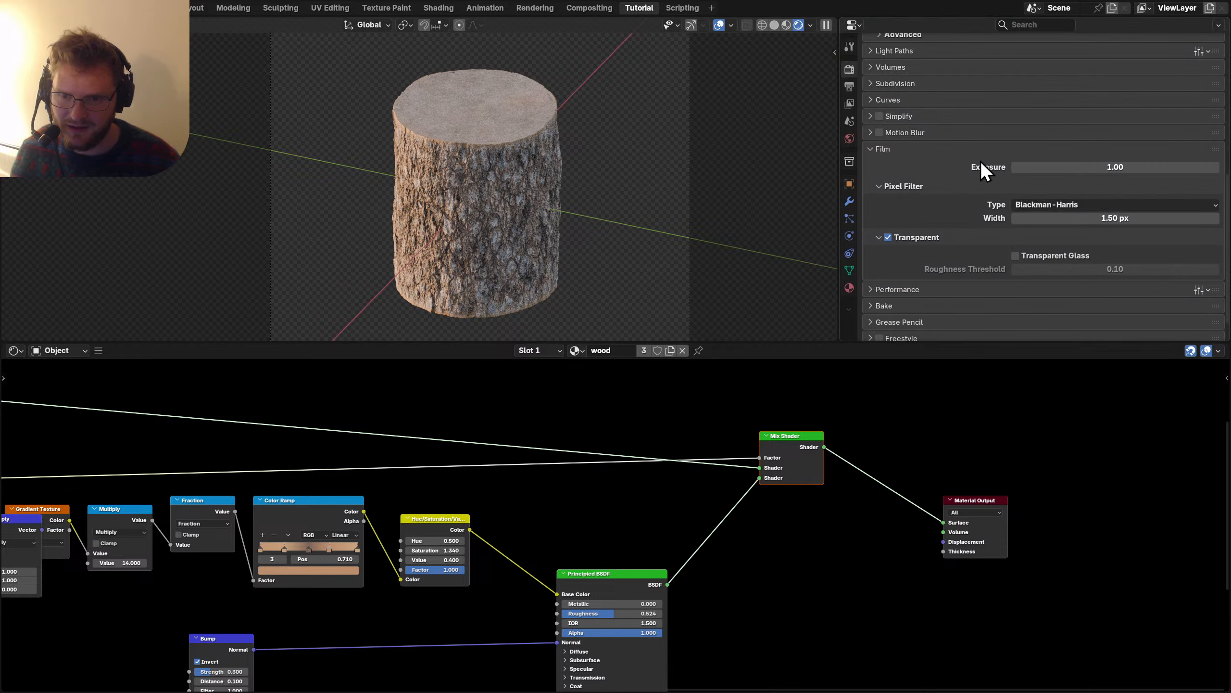
key(ctrl+s)
Set the Cycles render Max Samples to 100 and expand the Denoise settings.
scroll(918, 101, up, 12)
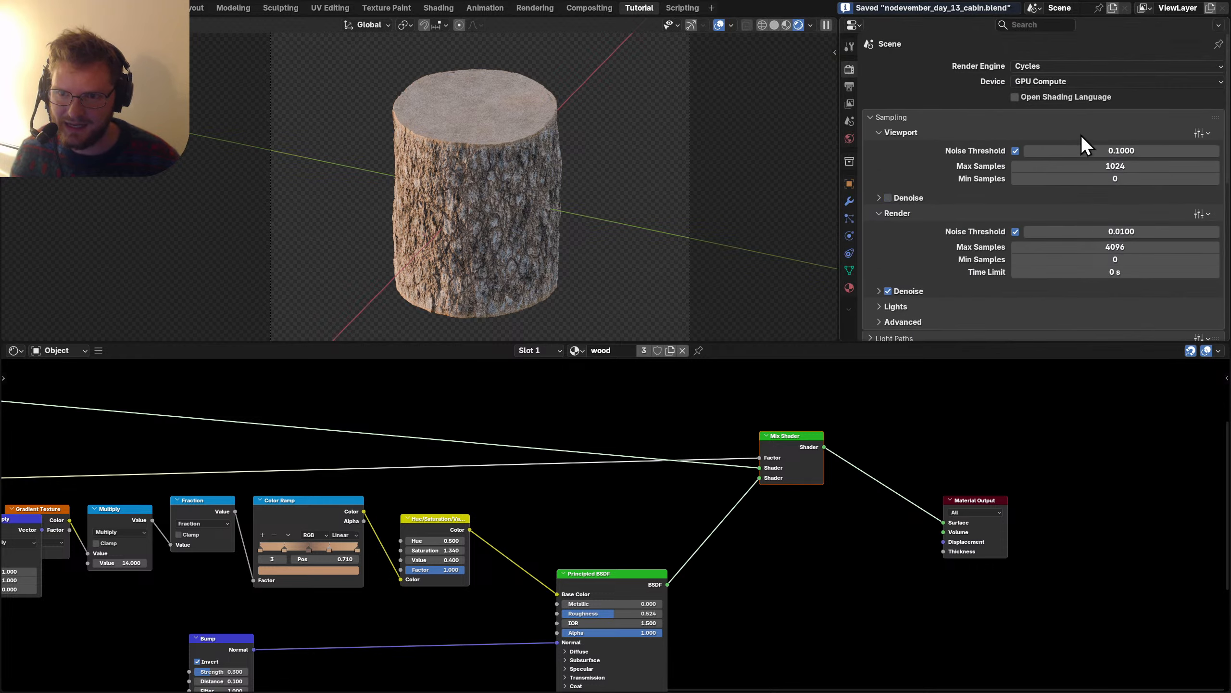
double_click(1097, 247)
text(100)
key(Return)
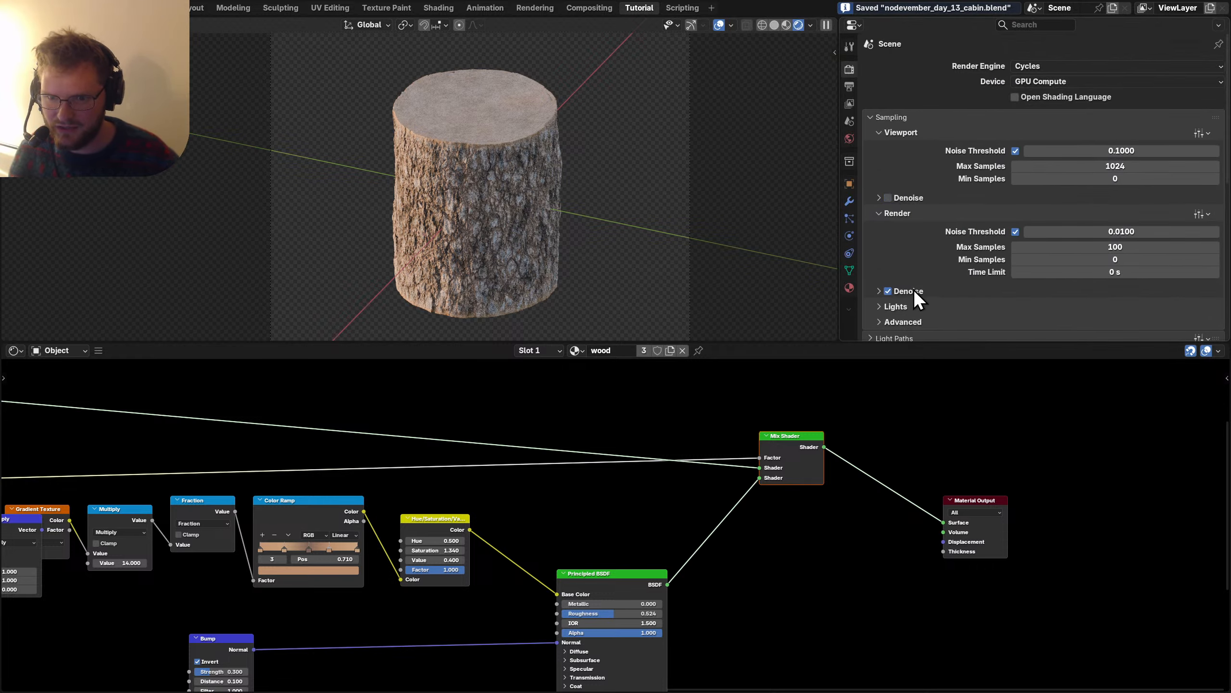
click(915, 291)
Enable the Ambient Occlusion light pass in View Layer properties and save.
scroll(1033, 303, down, 5)
scroll(921, 160, up, 5)
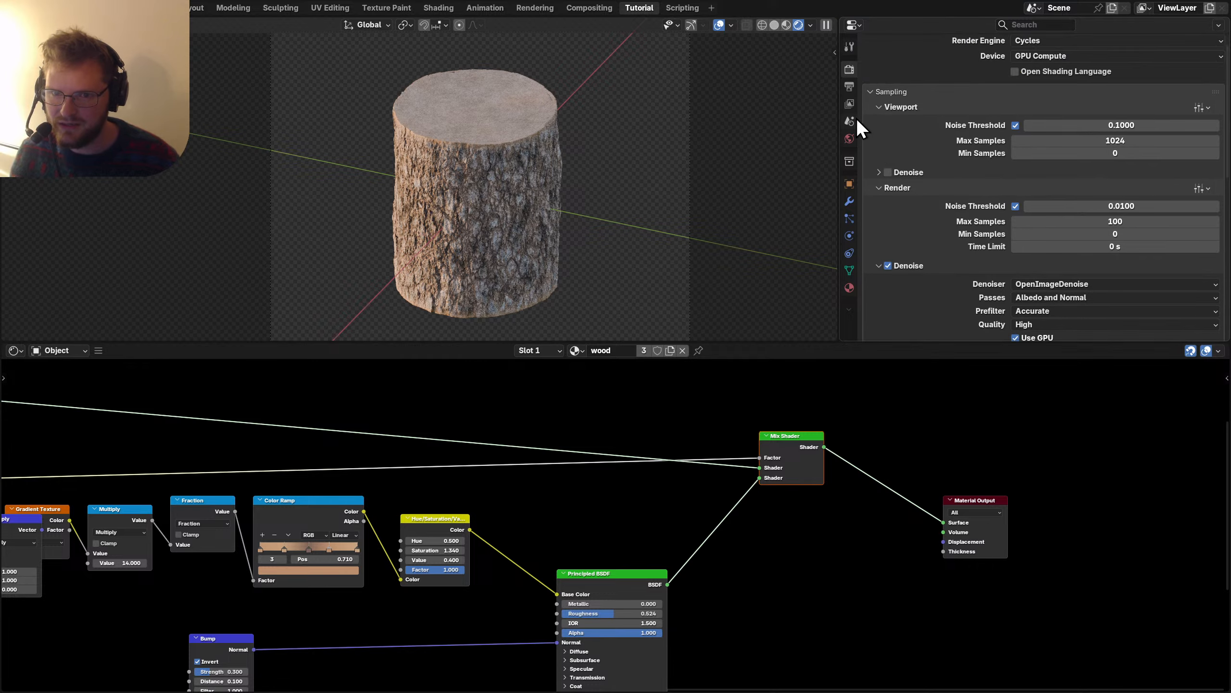
click(849, 103)
scroll(1008, 219, down, 10)
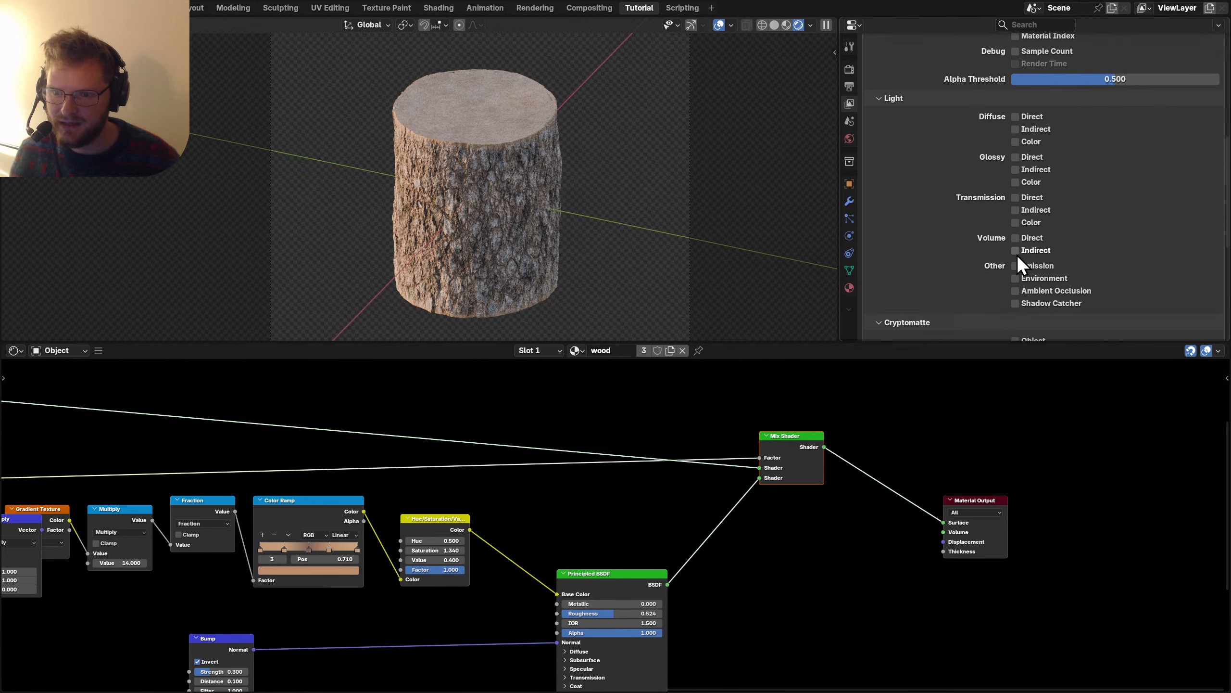
click(1040, 302)
key(ctrl+s)
Render the log stump at 100 samples, then close the render and switch to Compositing.
key(F12)
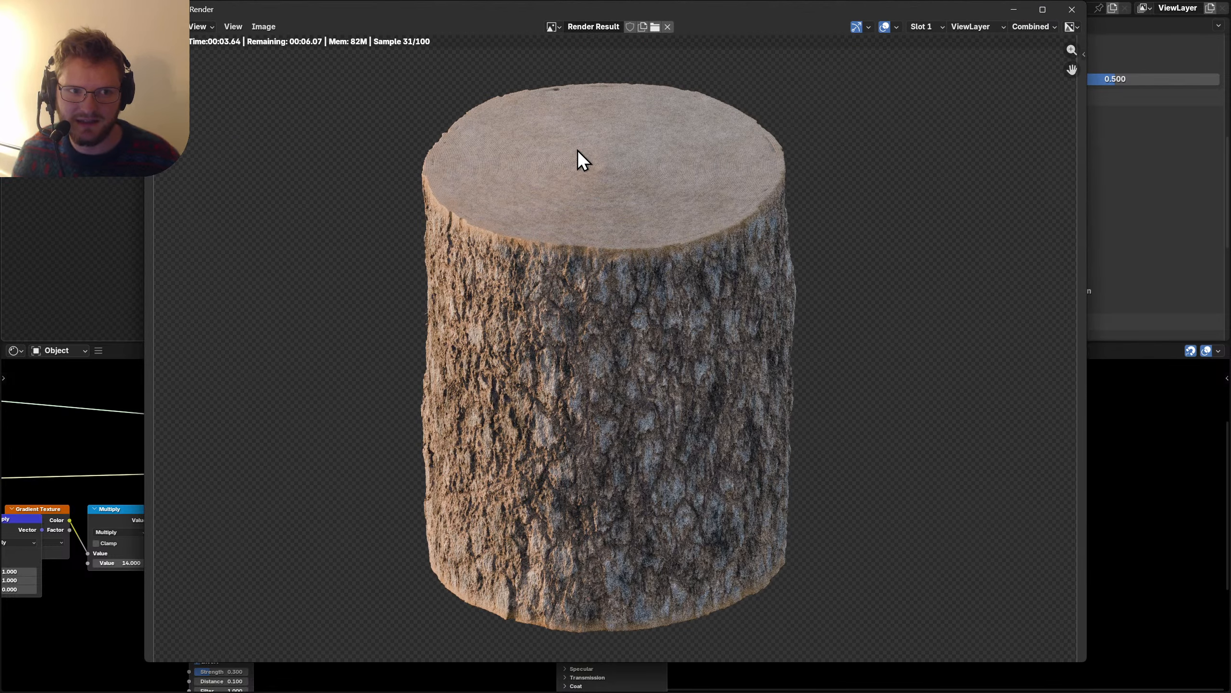
scroll(582, 160, down, 1)
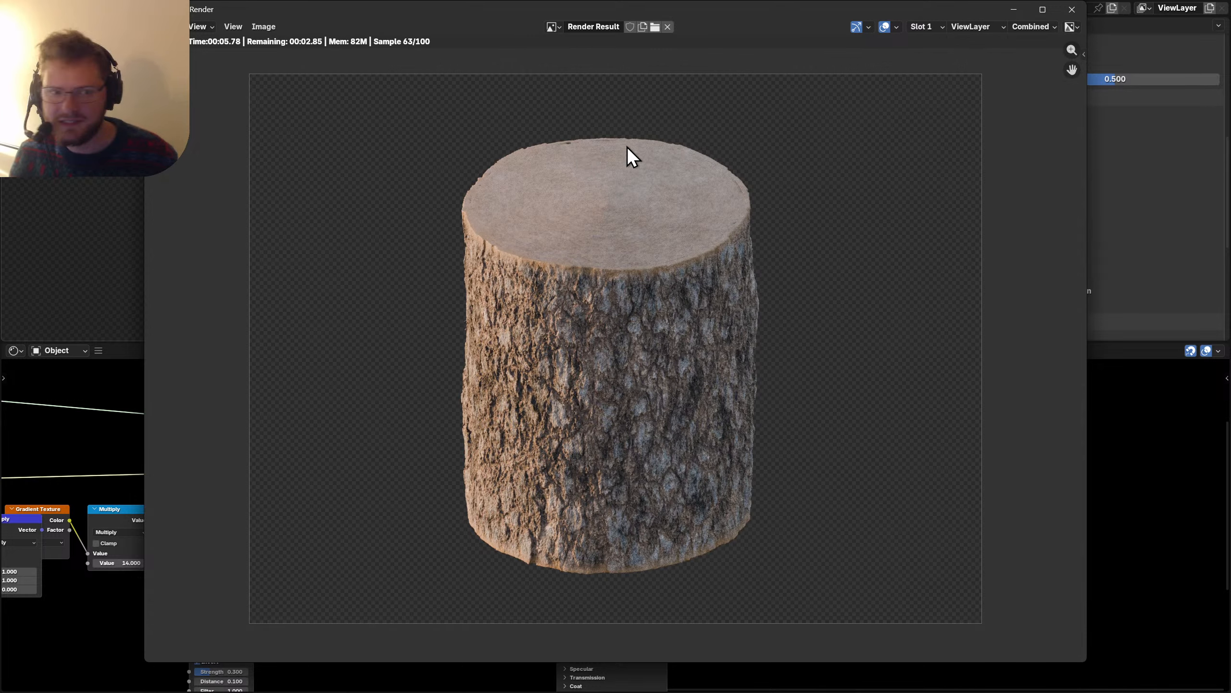
click(1067, 12)
click(578, 8)
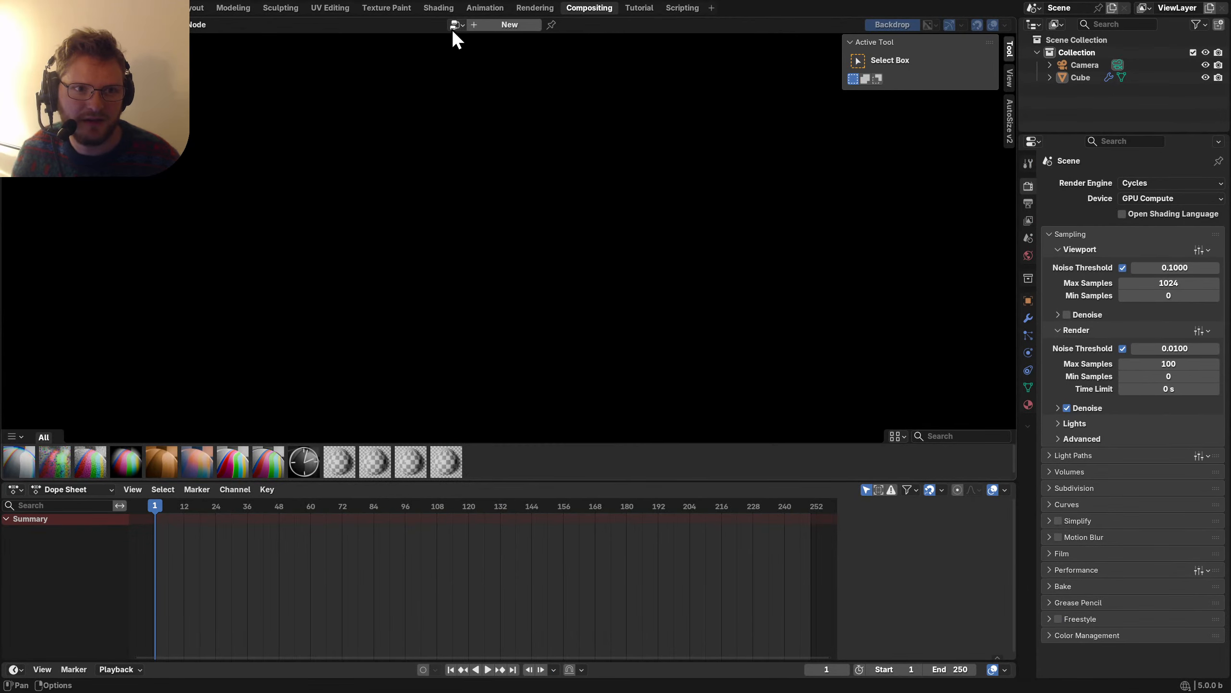
Enable compositing nodes, move Render Layers left, and insert a Mix Color node after it.
click(509, 24)
drag(331, 271, 98, 271)
key(shift+a)
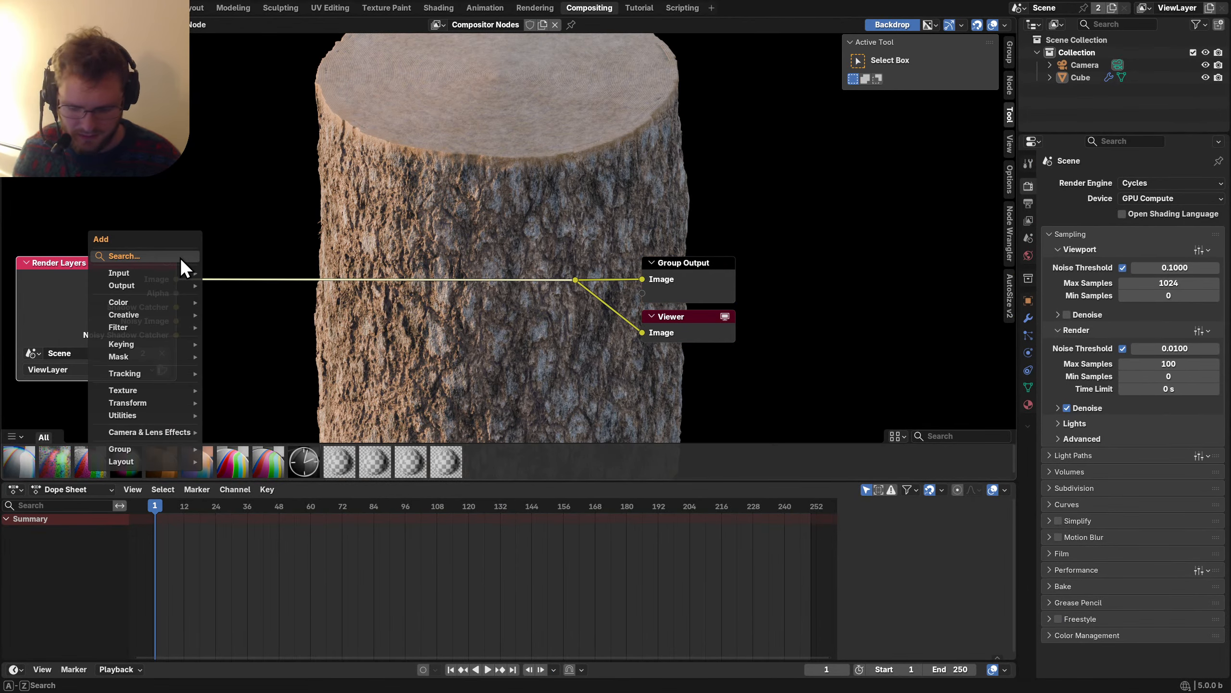
text(mmix c)
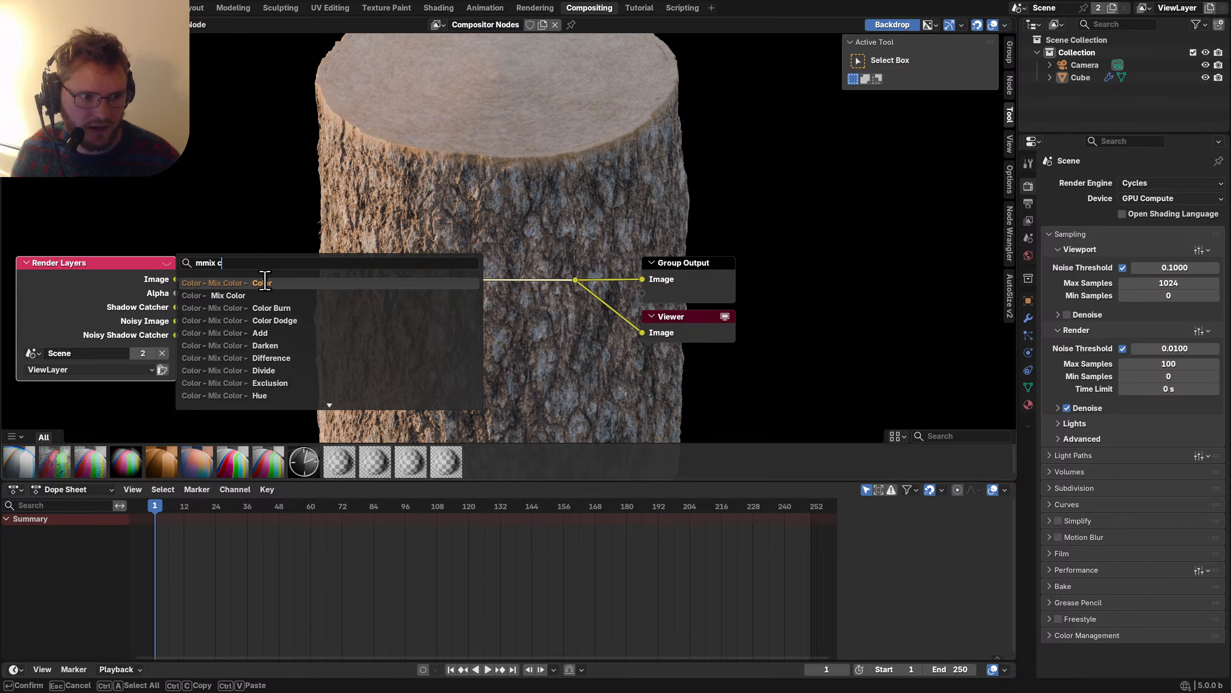
key(Return)
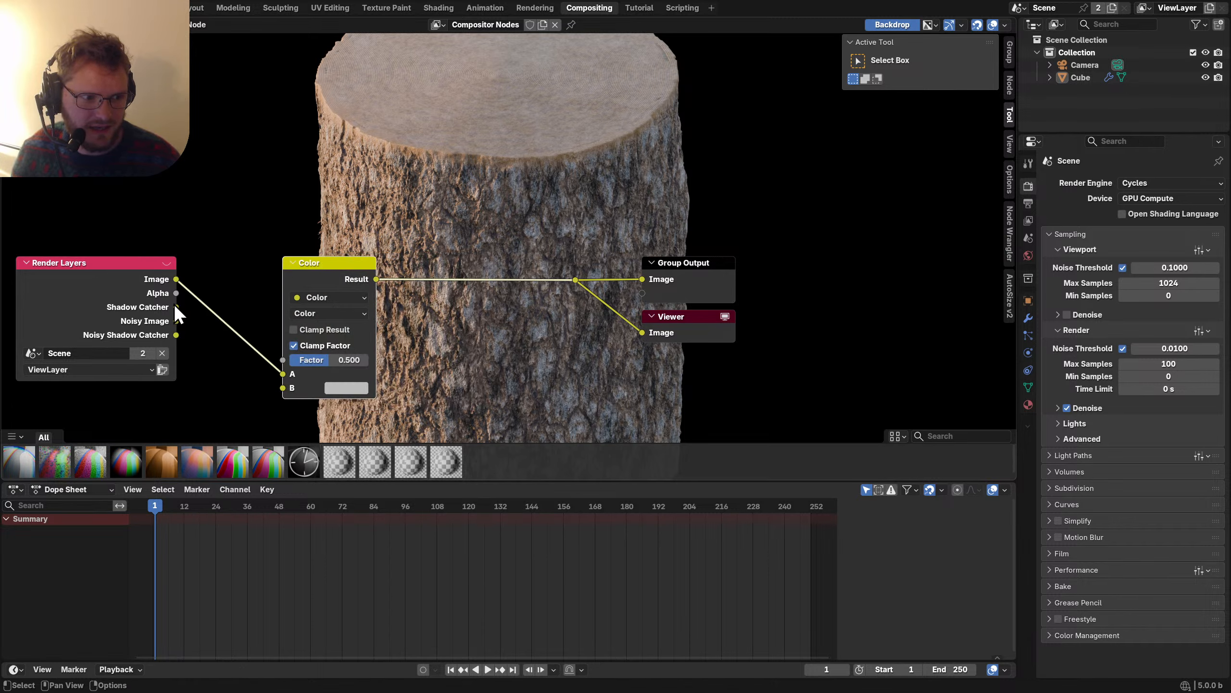
Swap the Shadow Catcher pass for Ambient Occlusion in View Layer passes, save, and re-render.
click(1029, 301)
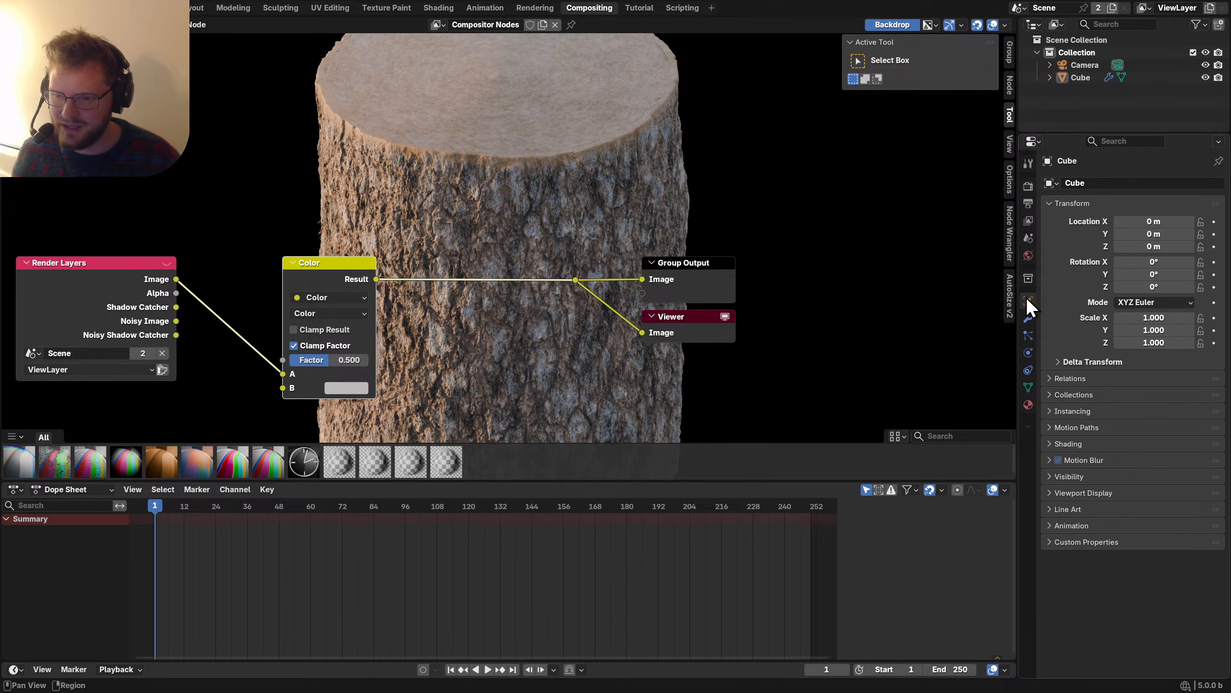
click(1028, 223)
scroll(1120, 463, down, 6)
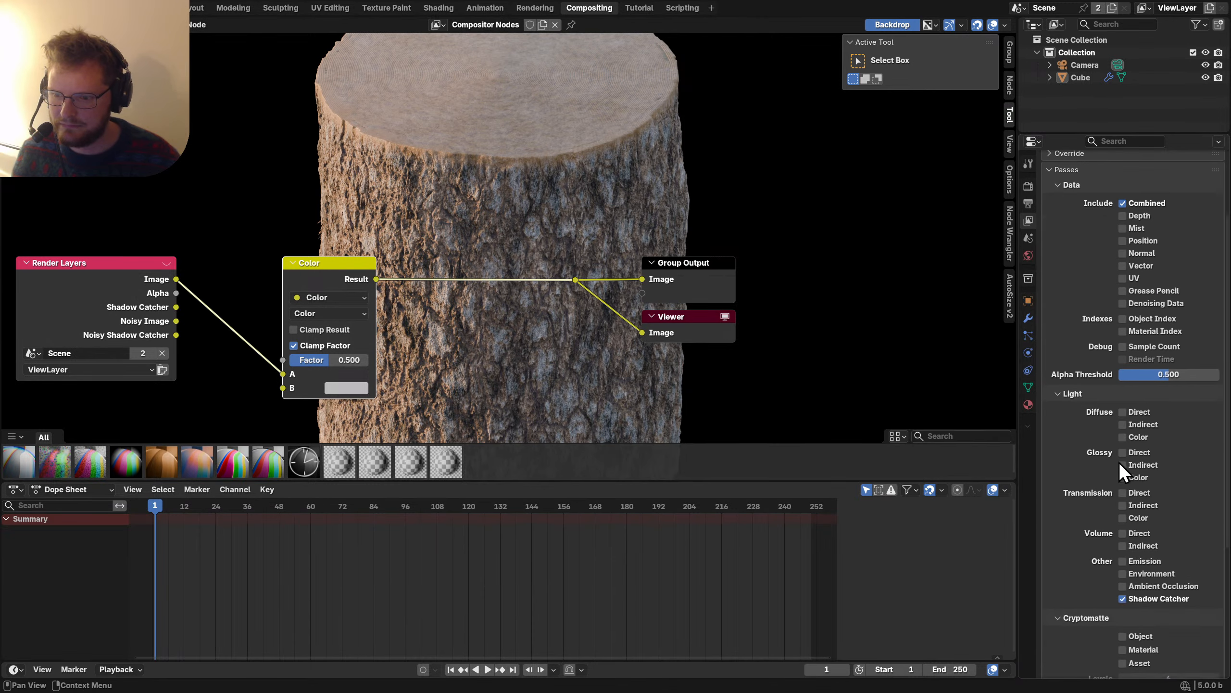
click(1124, 470)
click(1123, 458)
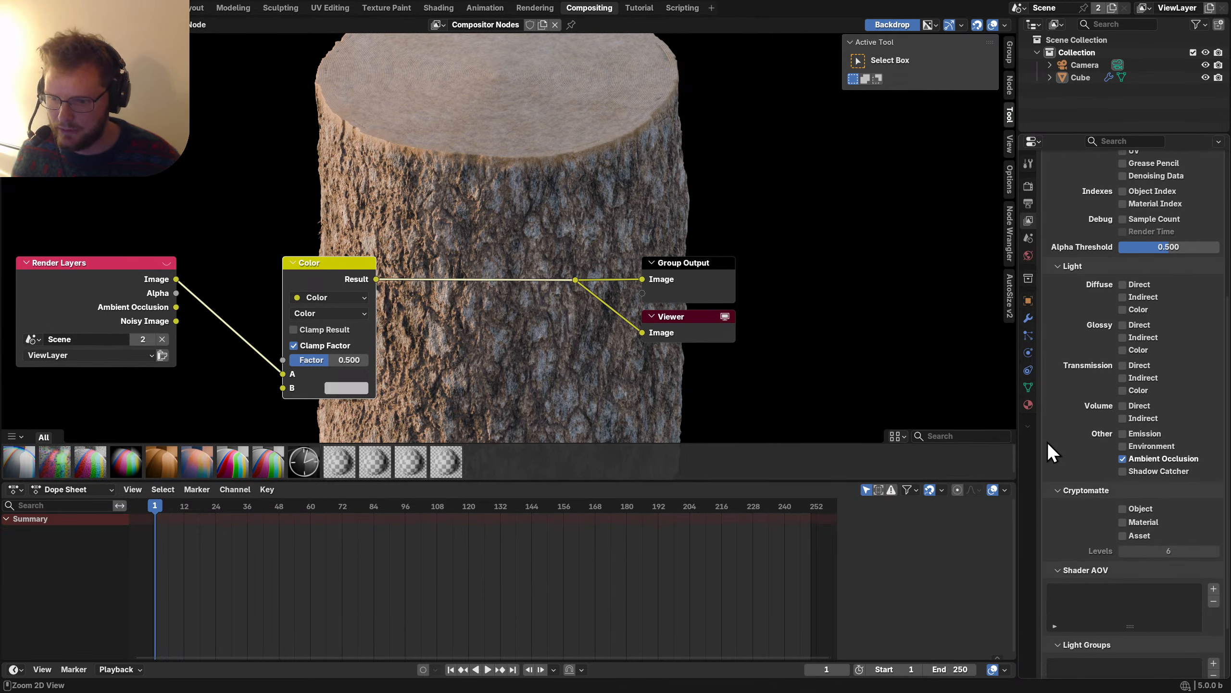
key(ctrl+s)
key(F12)
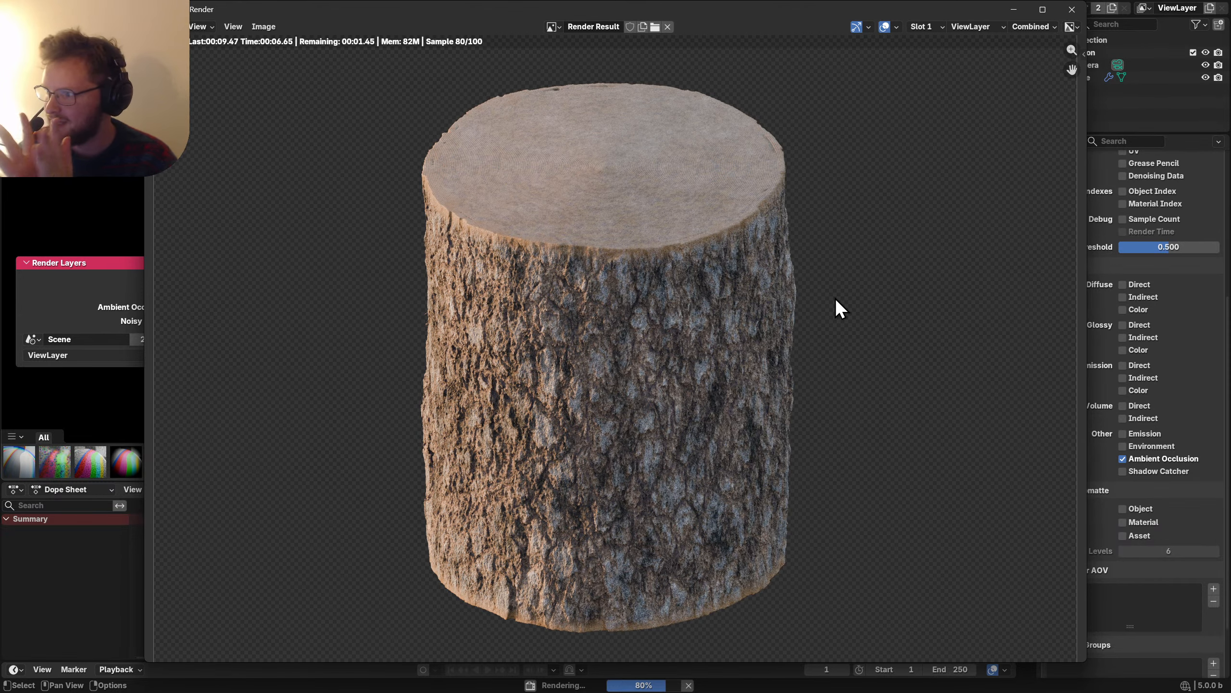
Feed Ambient Occlusion into the Mix node's B input, set Multiply at full factor, and shrink the backdrop.
click(1072, 9)
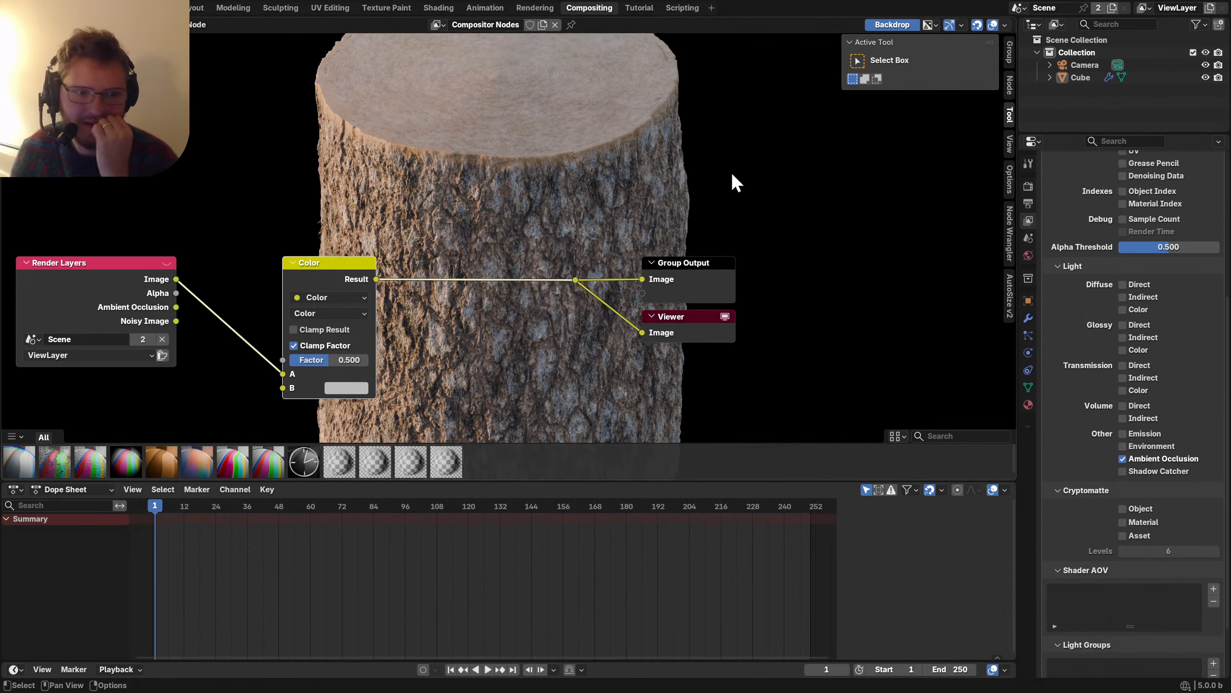
drag(176, 307, 285, 388)
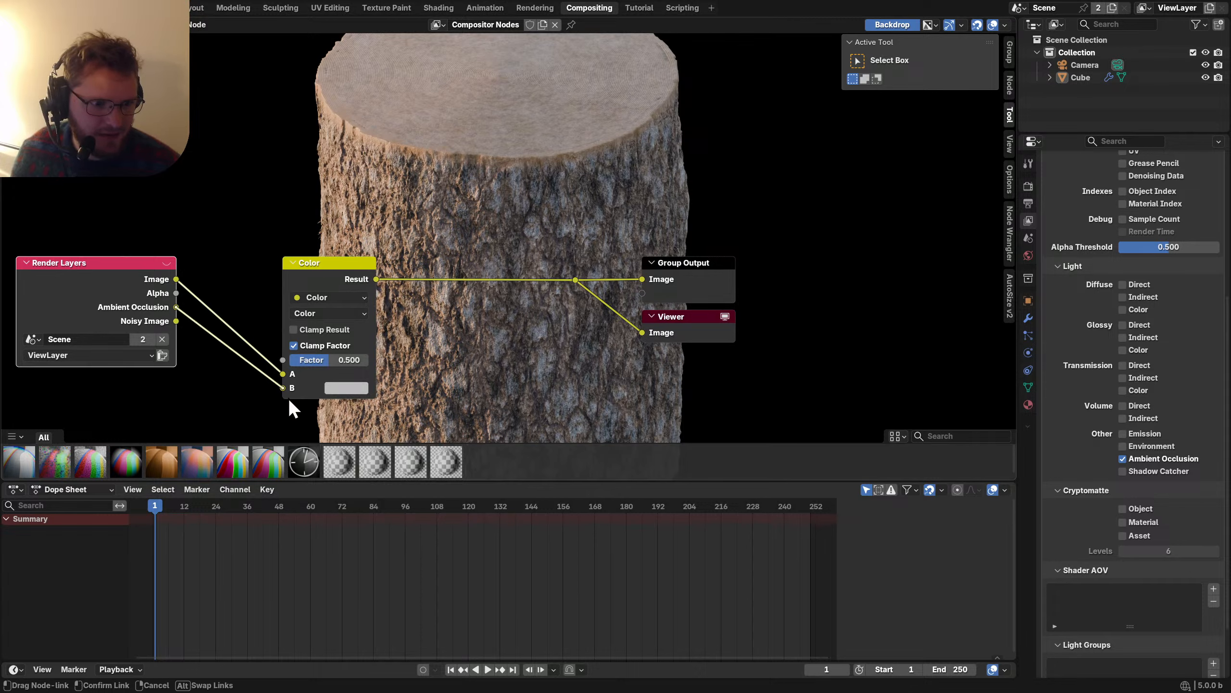
click(312, 314)
click(319, 374)
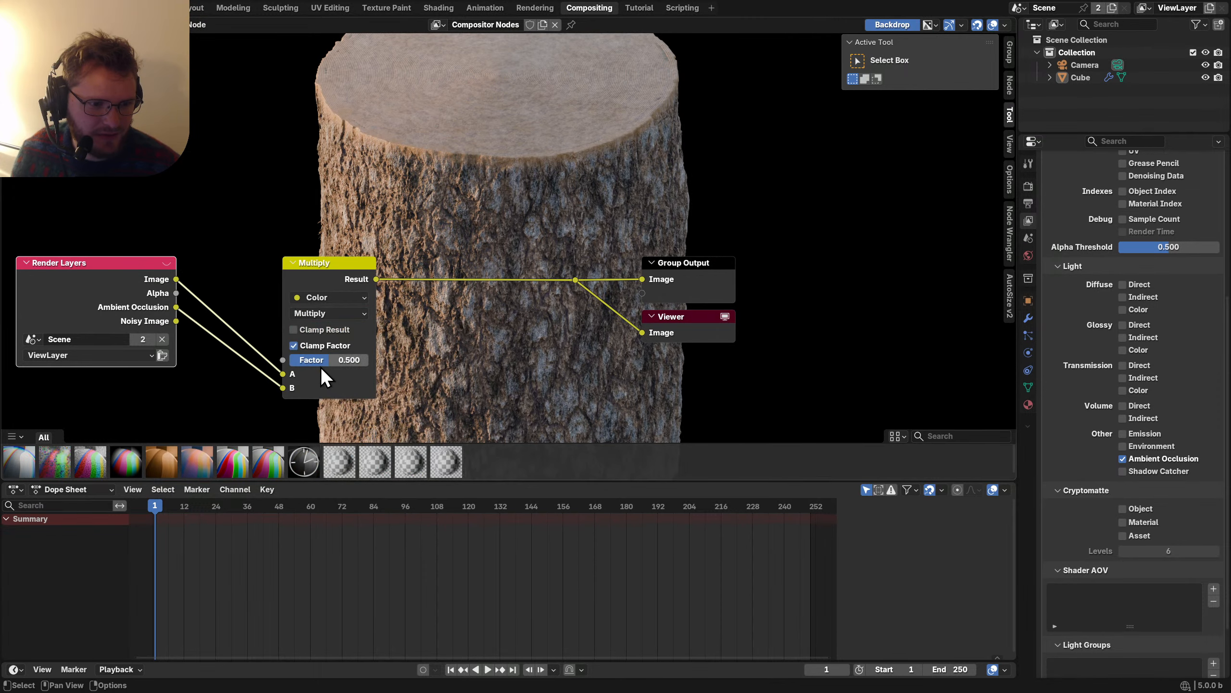
drag(321, 367, 348, 363)
scroll(461, 336, down, 3)
key(v)
key(v)
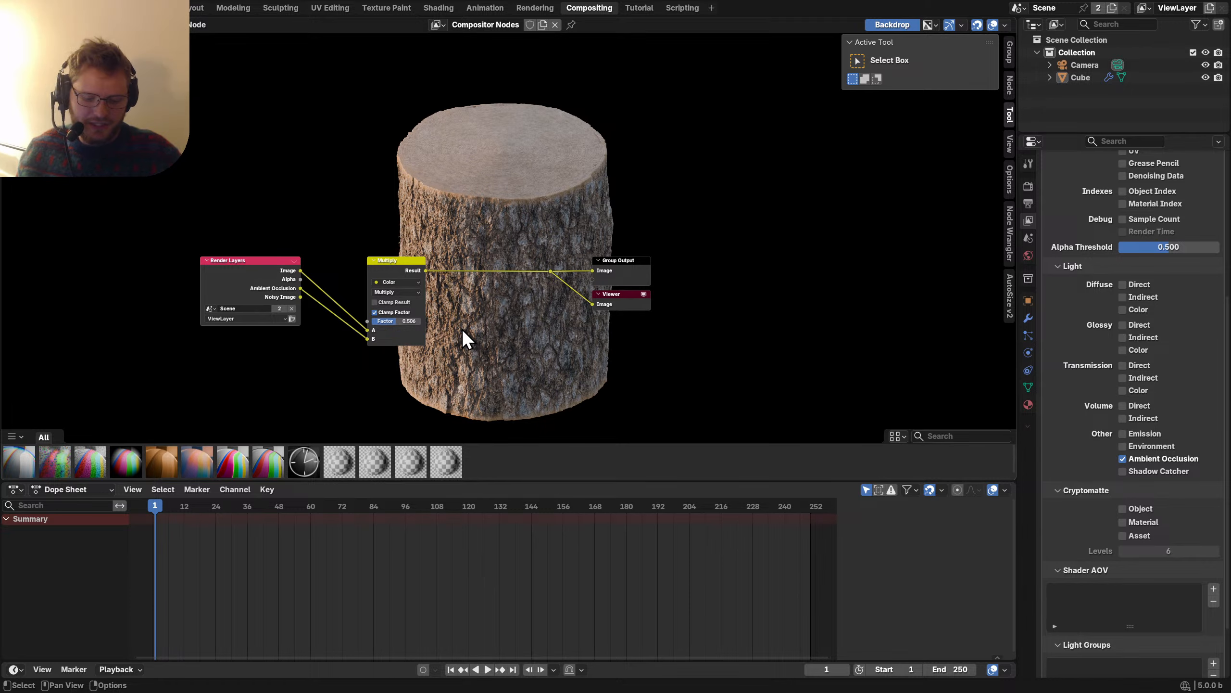
key(alt)
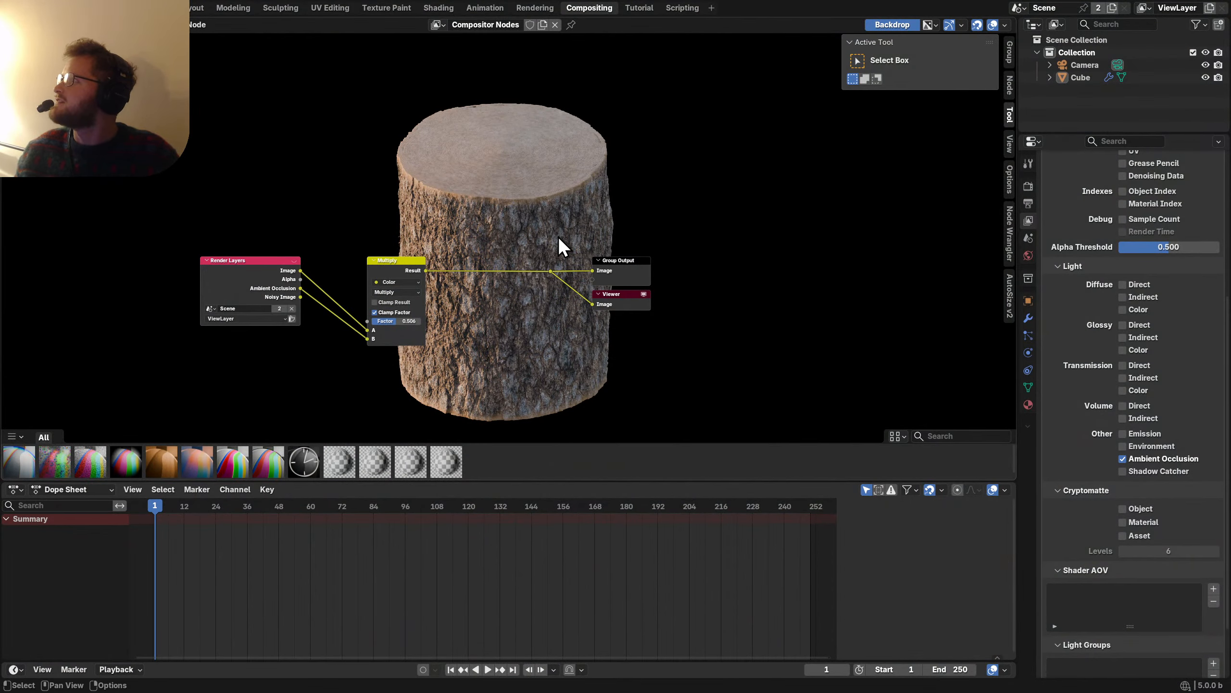
Return to the Layout workspace, split off a new 3D view area, and save.
click(197, 8)
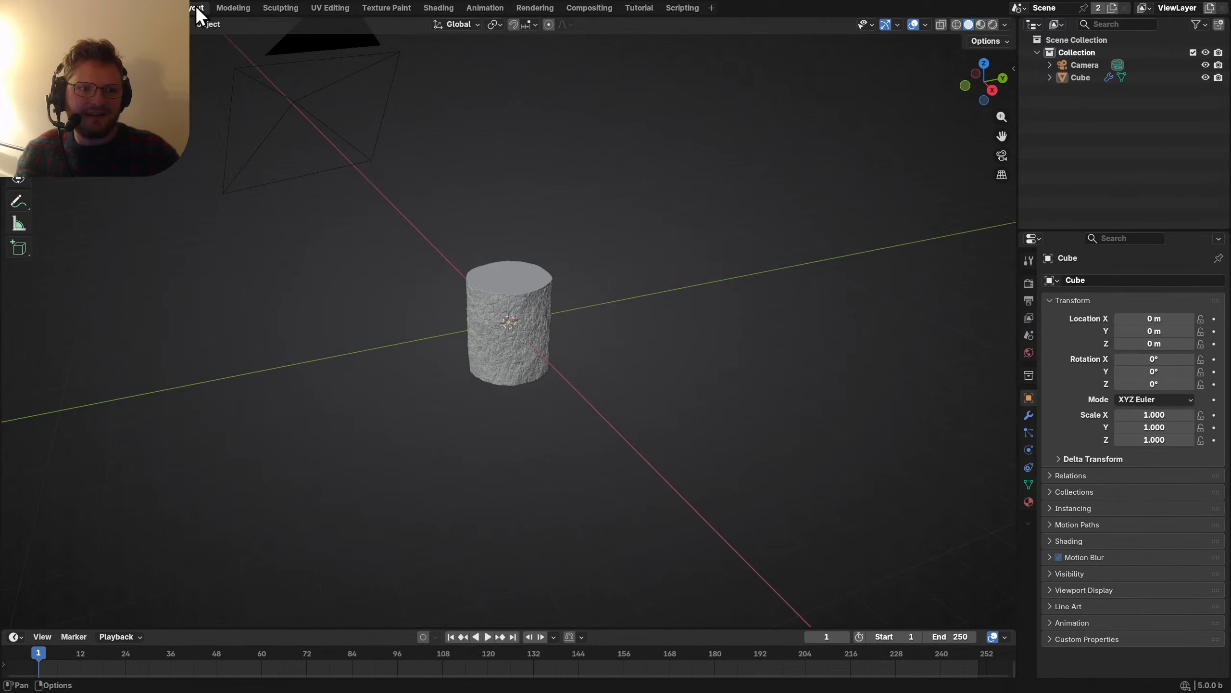
key(ctrl+s)
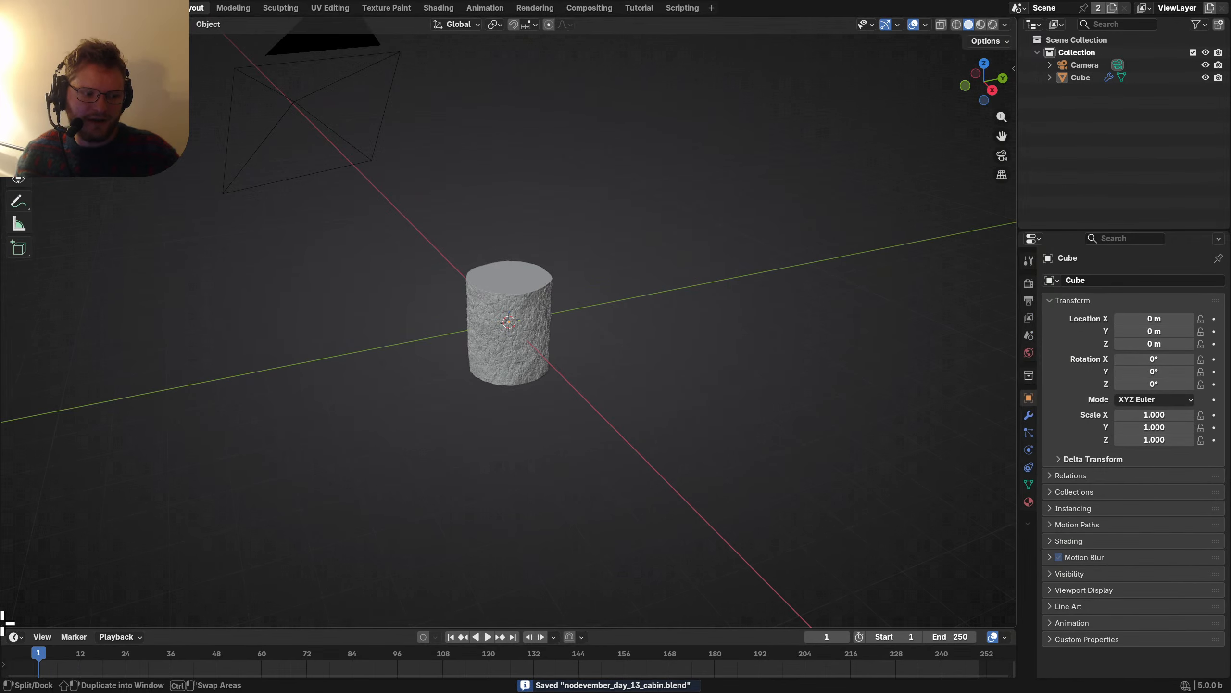
drag(3, 627, 168, 495)
scroll(507, 304, up, 7)
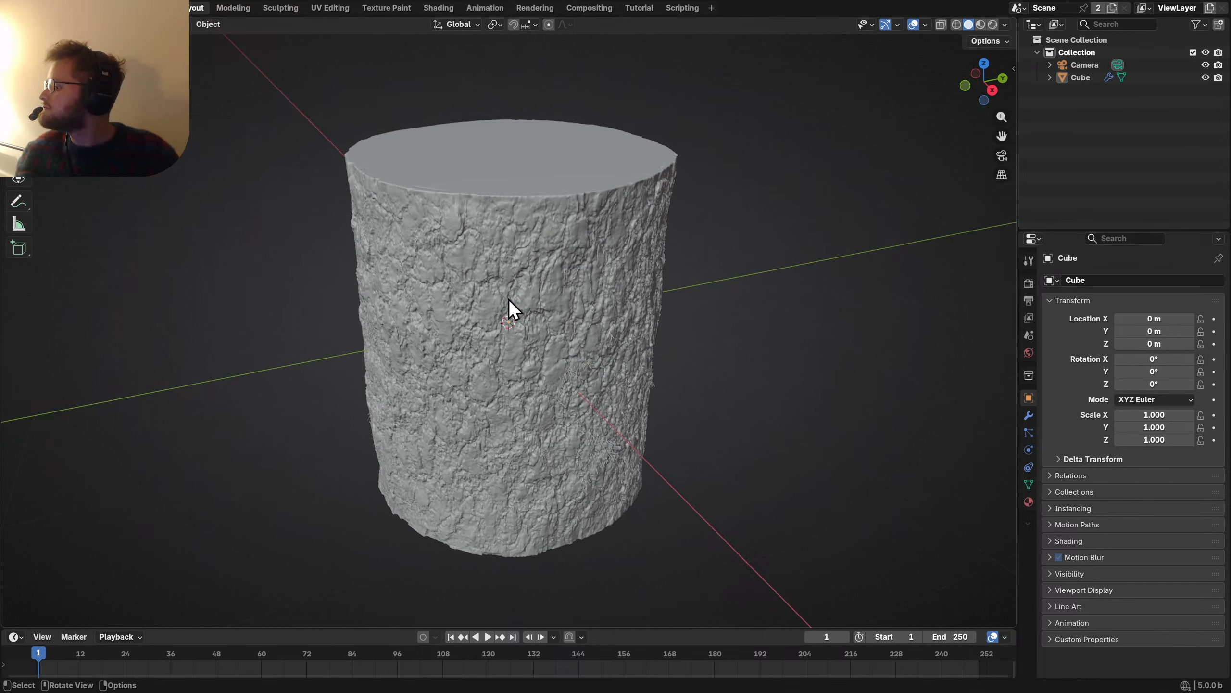
key(ctrl+s)
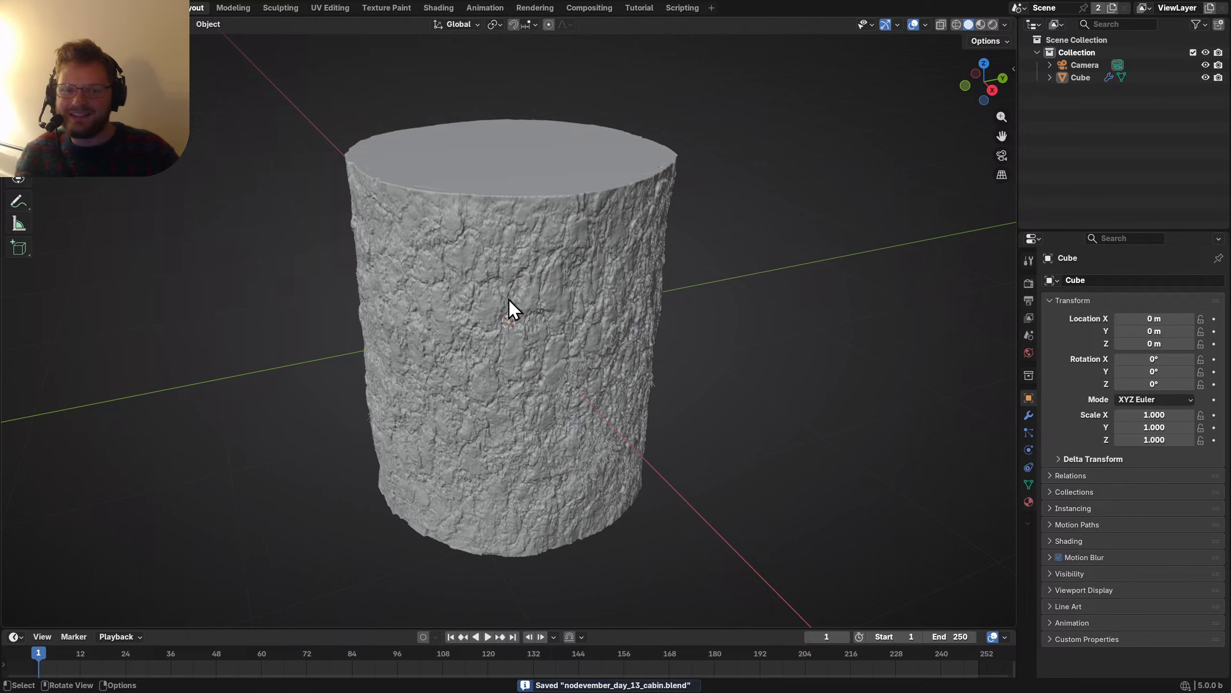
scroll(508, 298, down, 6)
Orbit and zoom around the log to inspect the bumpy bark, then save the file.
middle_drag(496, 320, 503, 310)
scroll(509, 312, up, 6)
scroll(508, 306, up, 2)
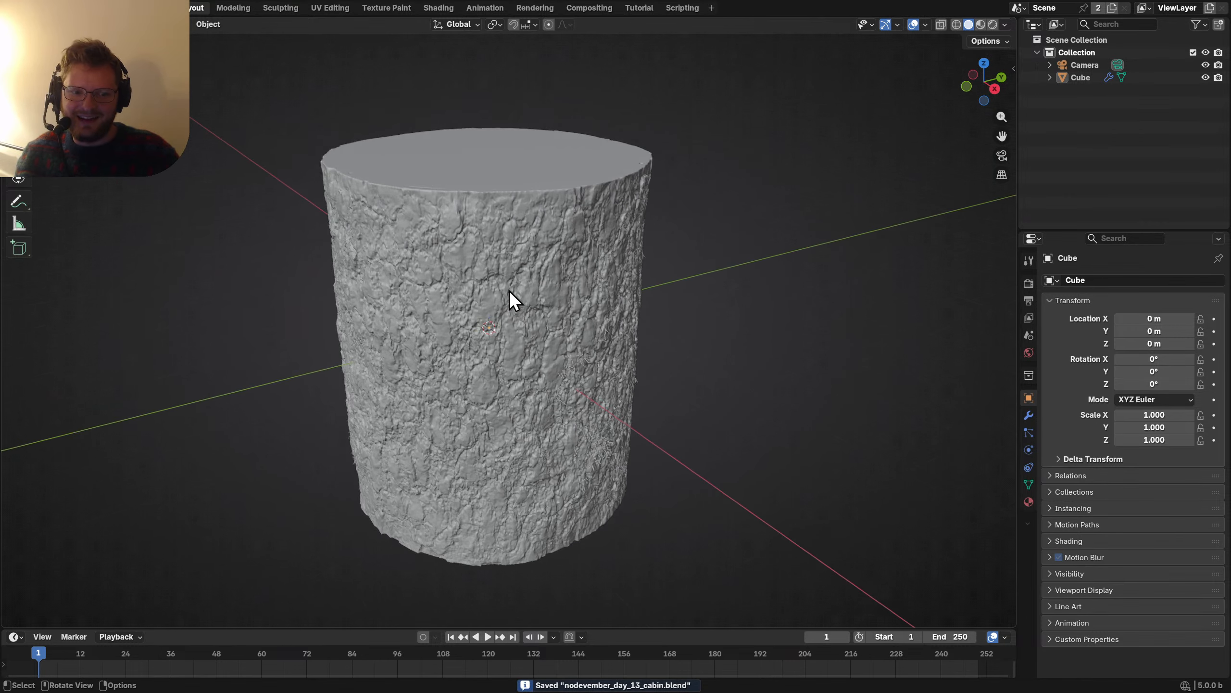
scroll(566, 253, up, 3)
middle_drag(566, 253, 506, 273)
scroll(504, 273, down, 3)
key(ctrl+s)
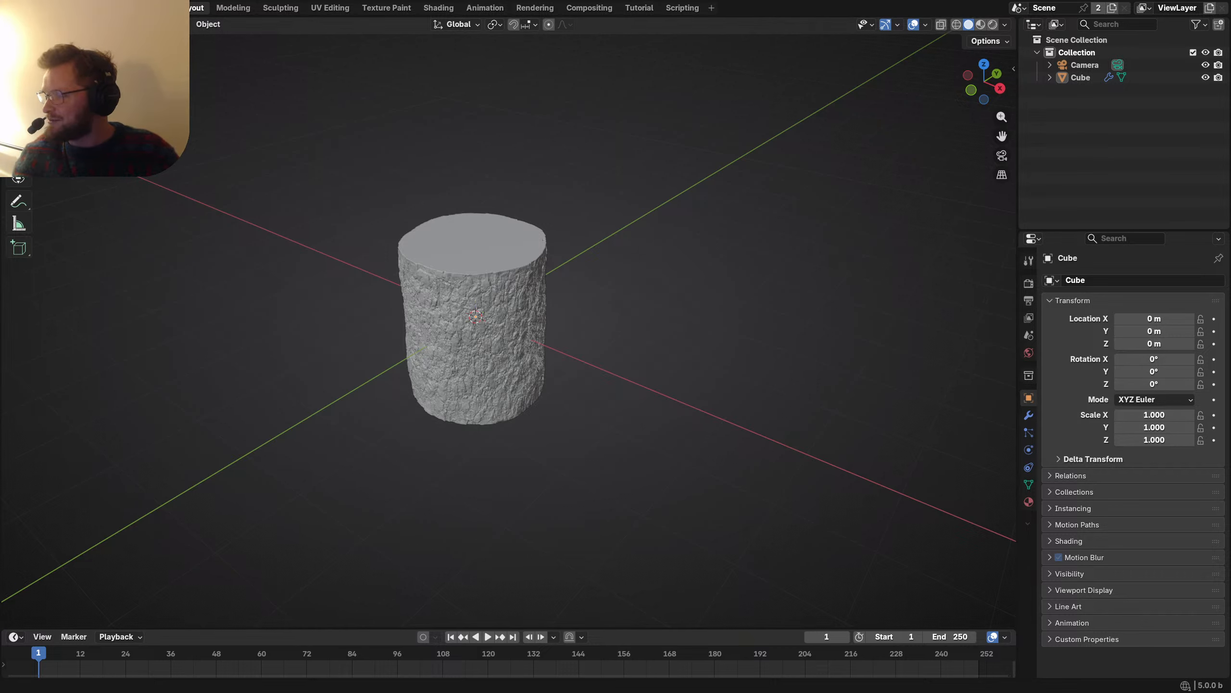
key(alt+Tab)
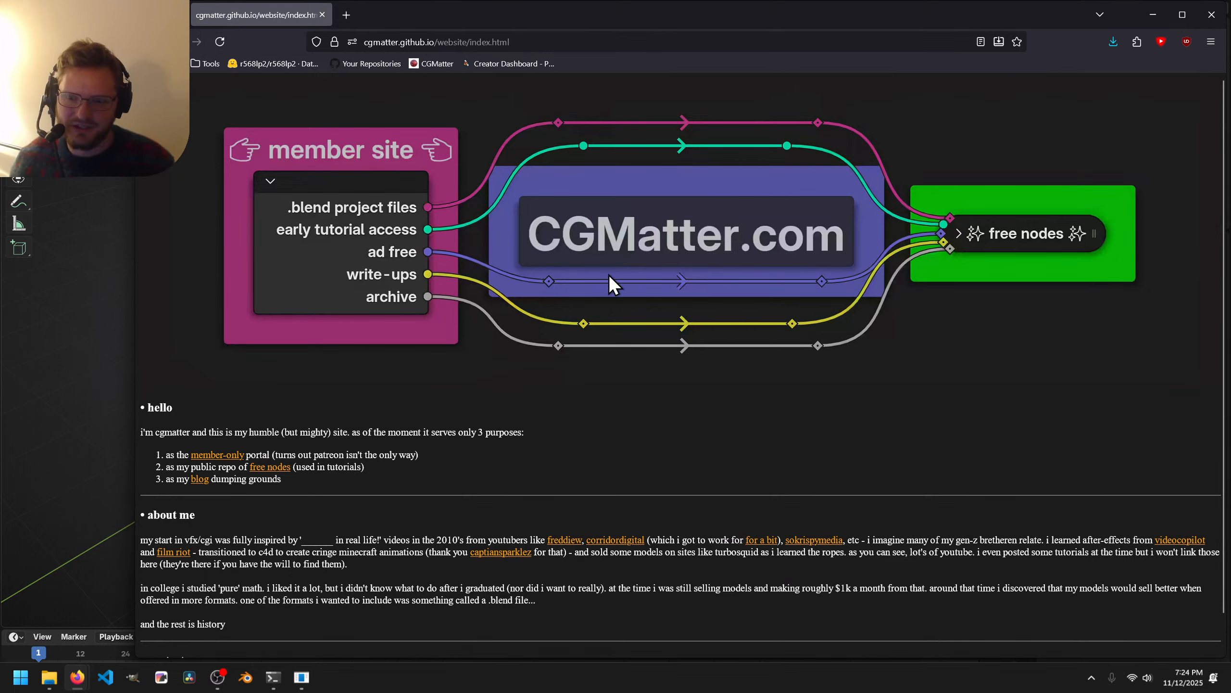
Maximize Firefox and download the day 12 monument .blend file from the Nodevember 2025 page.
drag(473, 26, 452, 1)
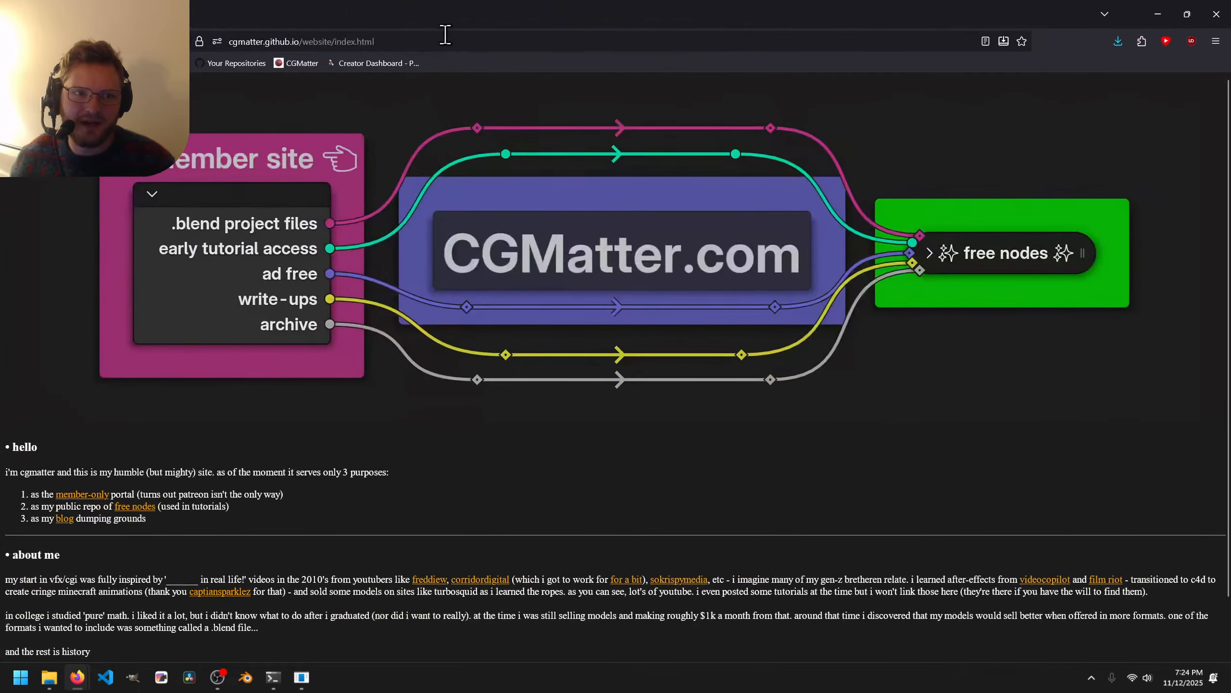
click(388, 41)
text(cg)
key(Escape)
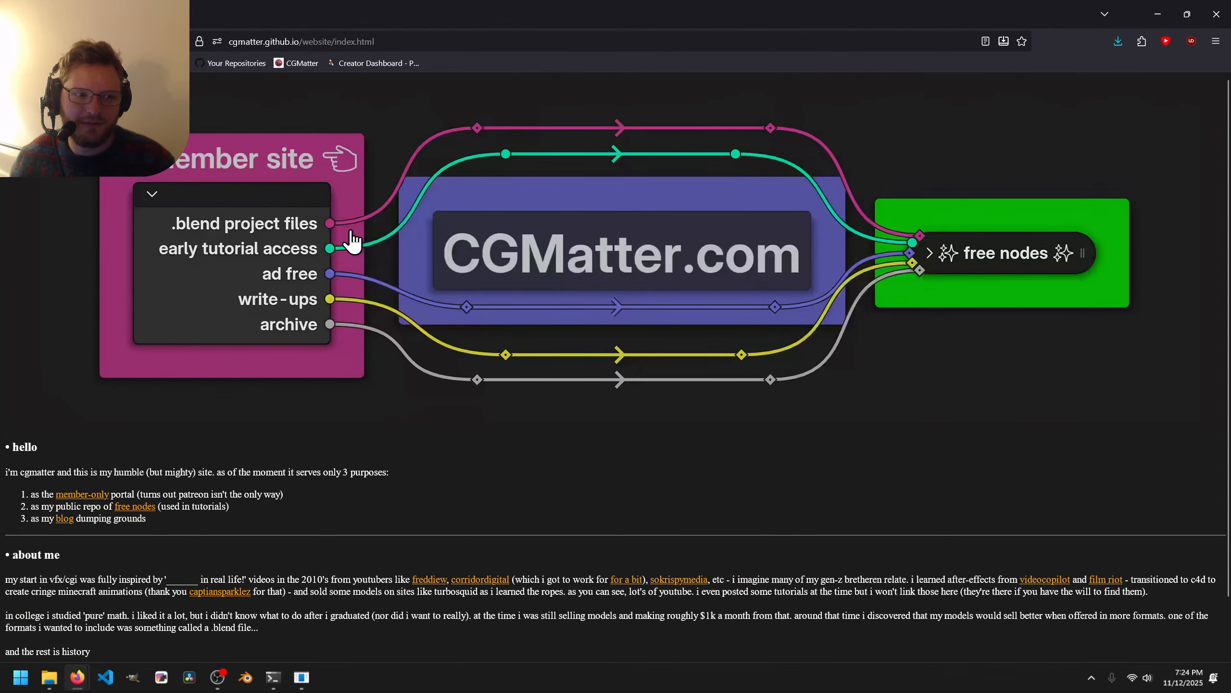
click(310, 245)
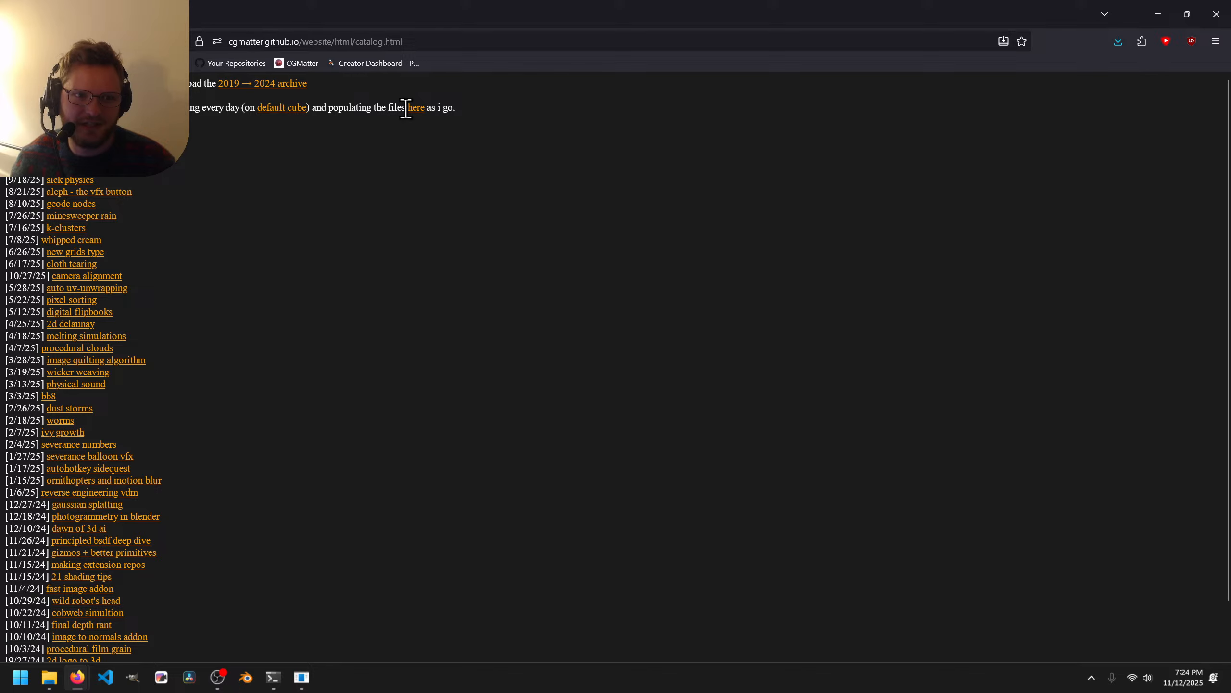
click(415, 110)
mouse_move(483, 146)
middle_down()
mouse_move(456, 481)
mouse_move(201, 378)
middle_up()
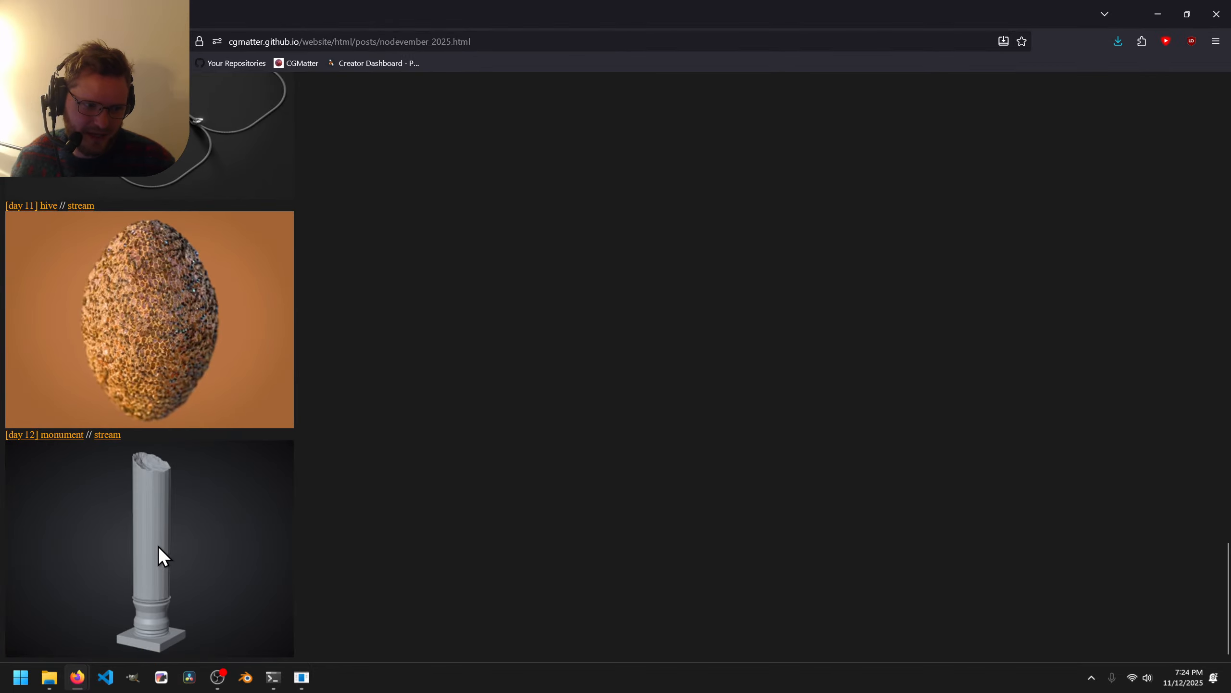
click(81, 434)
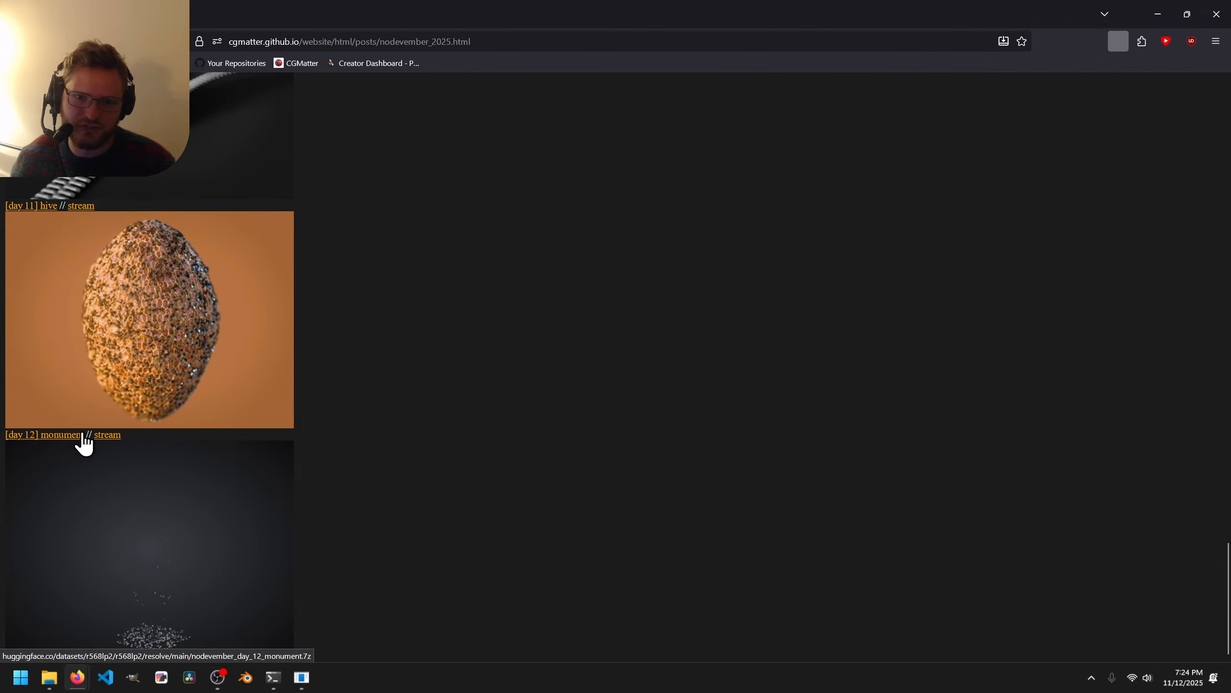
click(561, 321)
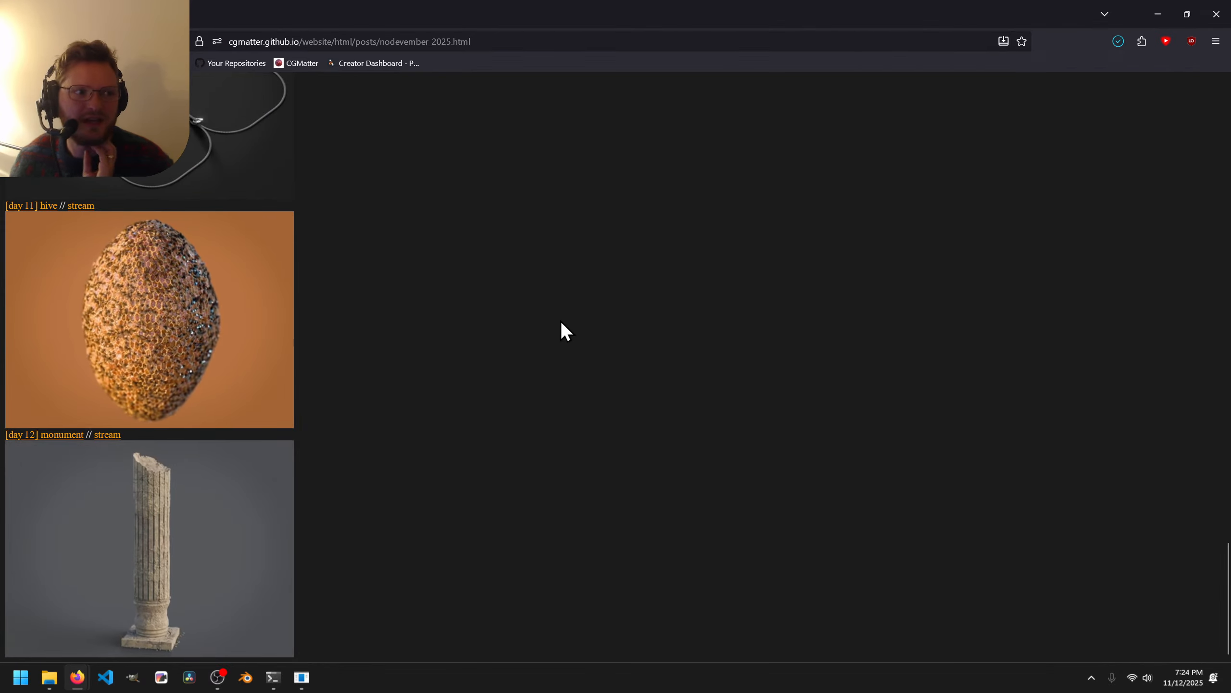
Go back to the CGMatter home page, briefly visiting the free nodes page.
key(alt+Left)
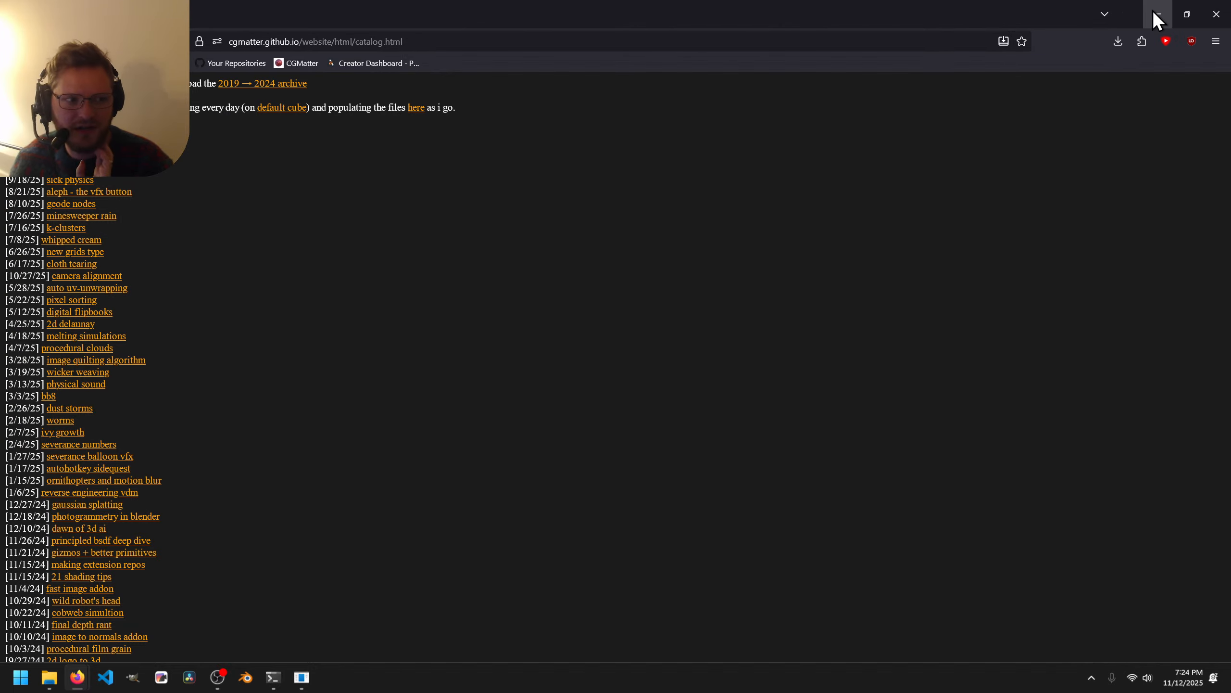
key(alt+Left)
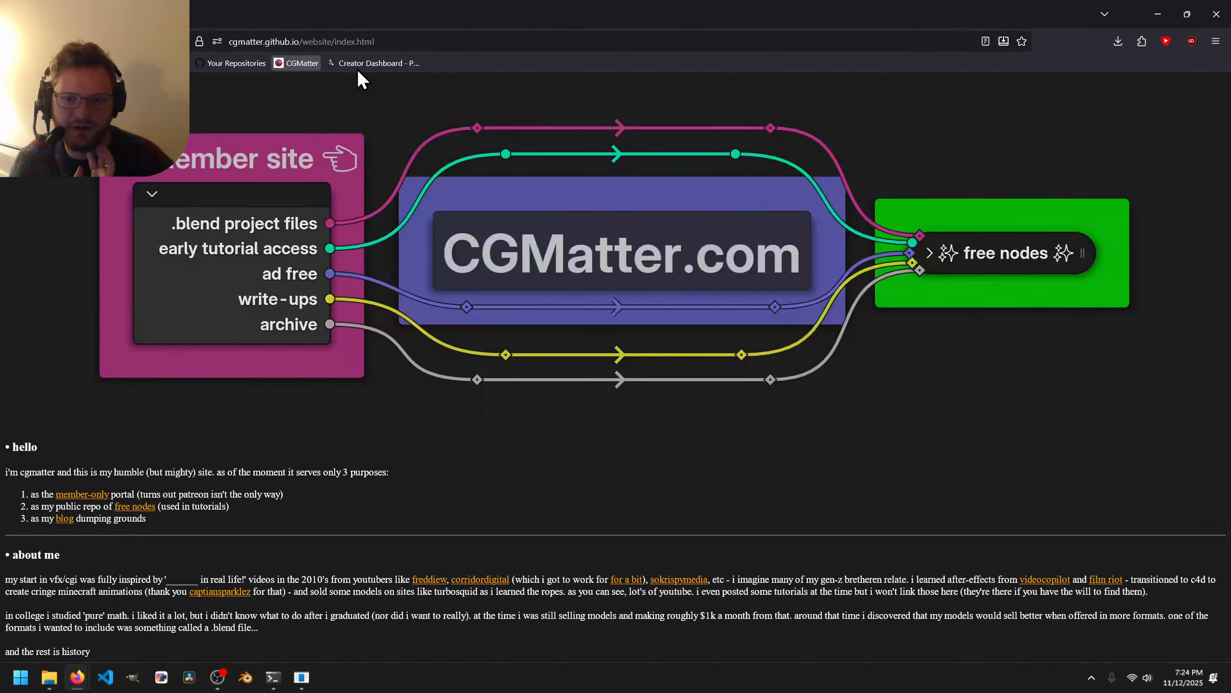
click(1030, 266)
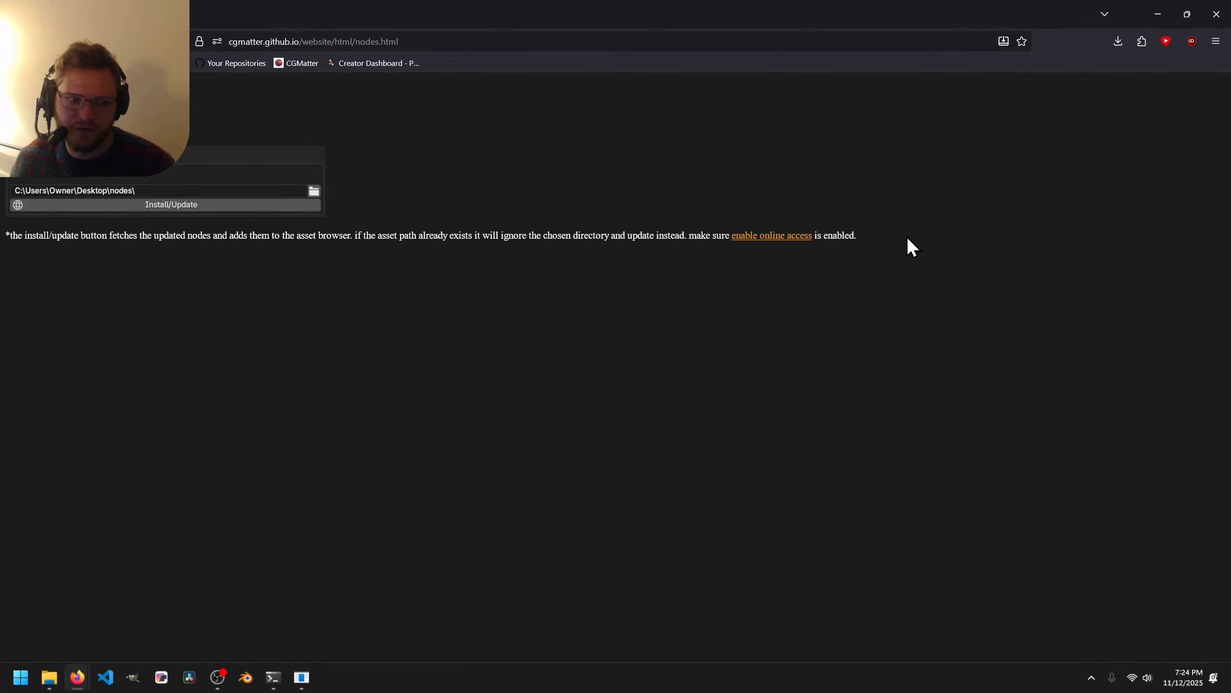
key(alt+Left)
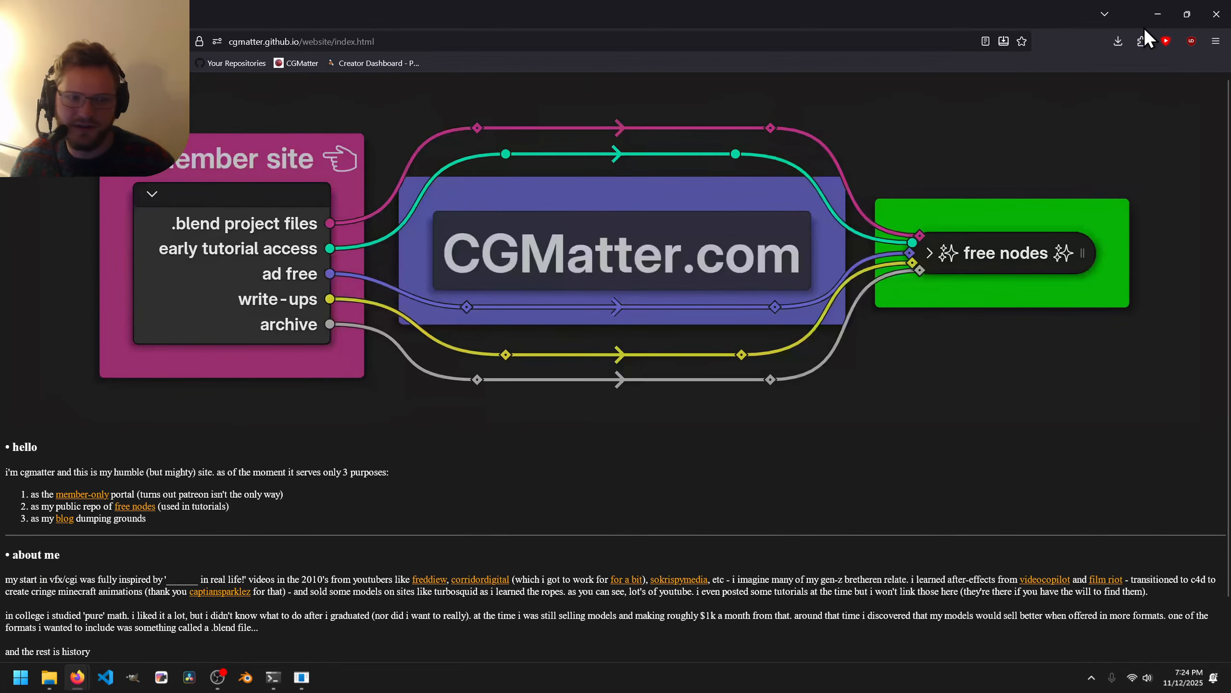